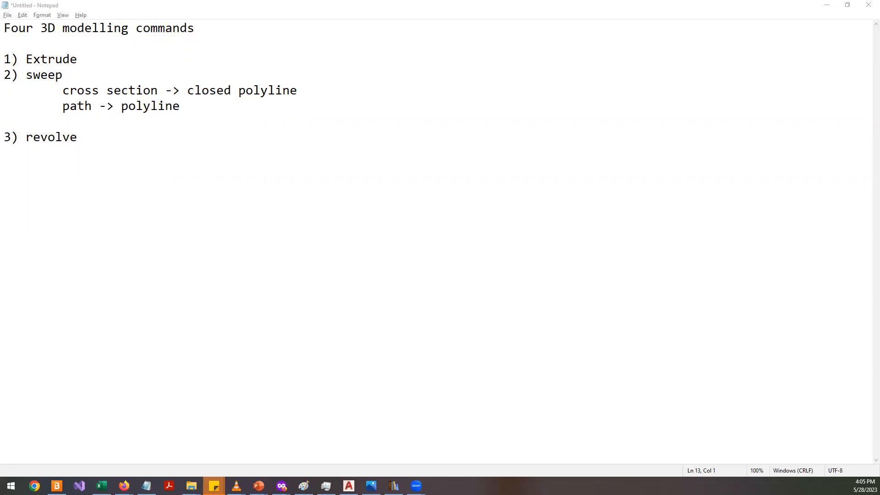
{"action": "left_click", "coordinate": [122, 143]}
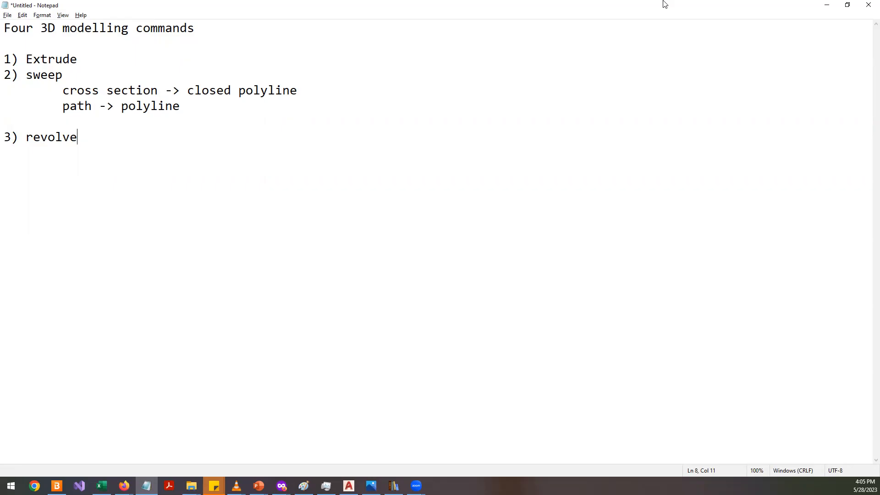
{"action": "left_click", "coordinate": [281, 177]}
{"action": "left_click_drag", "start_coordinate": [26, 137], "coordinate": [4, 137]}
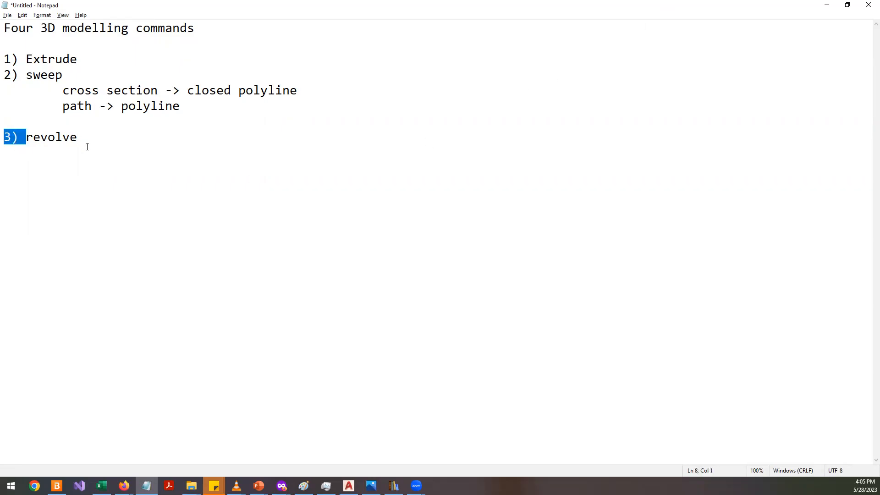
{"action": "left_click_drag", "start_coordinate": [79, 138], "coordinate": [4, 59]}
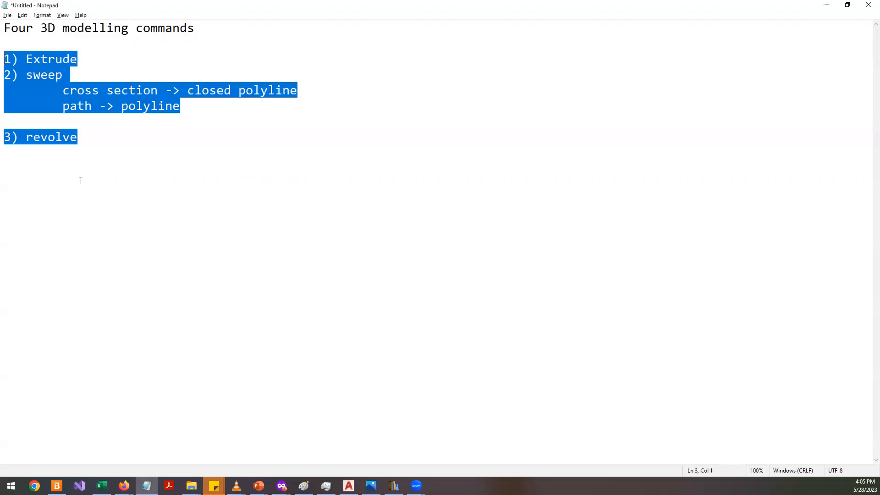
{"action": "left_click", "coordinate": [187, 61]}
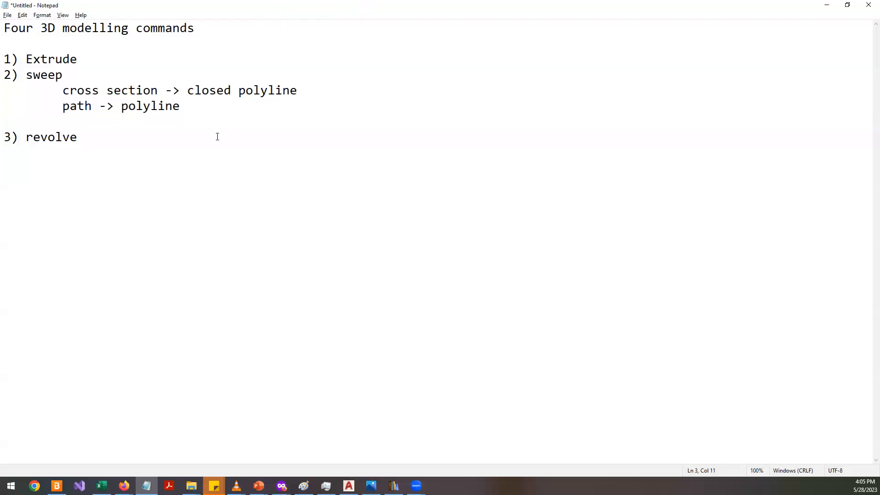
- Add a fourth entry "4) Loft" below revolve in the list of 3D modelling commands
{"action": "left_click", "coordinate": [208, 161]}
{"action": "type", "text": "4) Loft"}
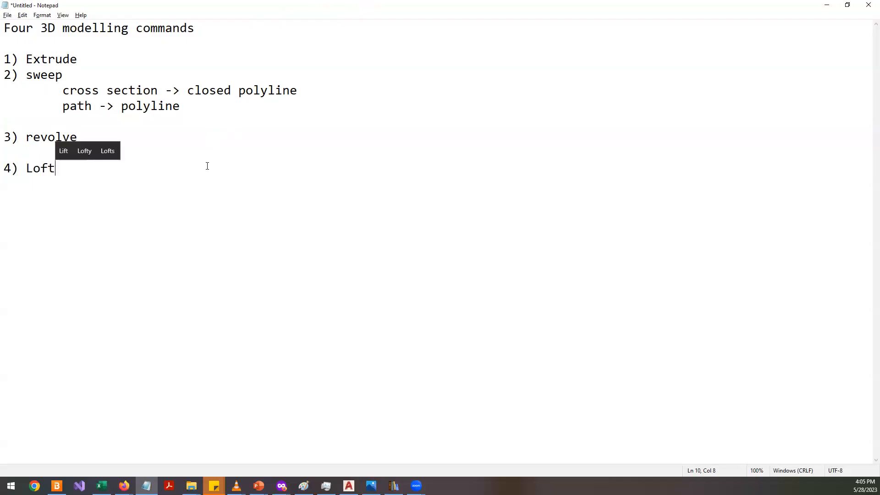
{"action": "left_click", "coordinate": [118, 65]}
{"action": "left_click", "coordinate": [98, 139]}
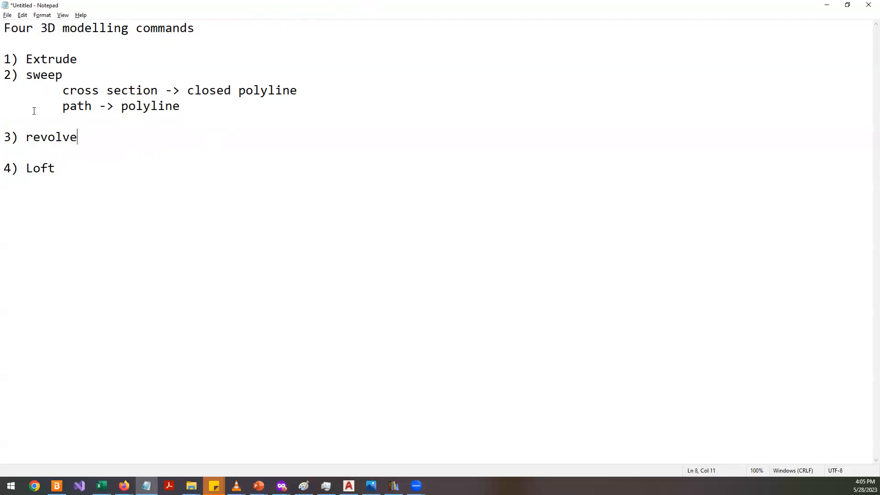
{"action": "left_click_drag", "start_coordinate": [69, 128], "coordinate": [4, 60]}
{"action": "key", "text": "shift+Up"}
{"action": "key", "text": "shift+Down"}
{"action": "key", "text": "shift+Down"}
{"action": "key", "text": "shift+Up"}
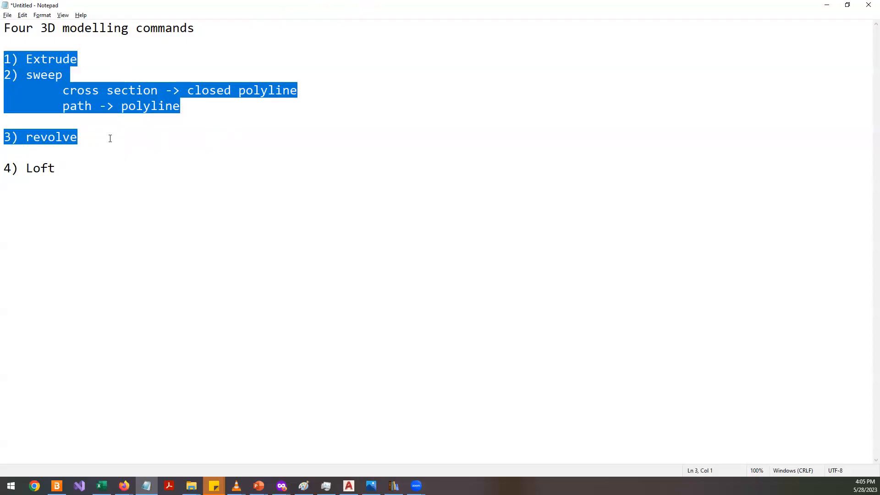
{"action": "left_click", "coordinate": [110, 138]}
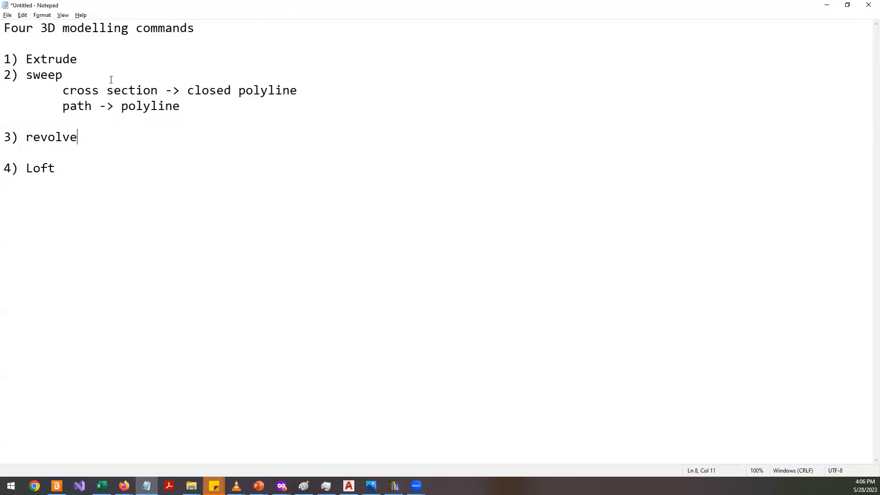
{"action": "left_click_drag", "start_coordinate": [63, 107], "coordinate": [165, 110]}
{"action": "left_click_drag", "start_coordinate": [63, 89], "coordinate": [169, 87]}
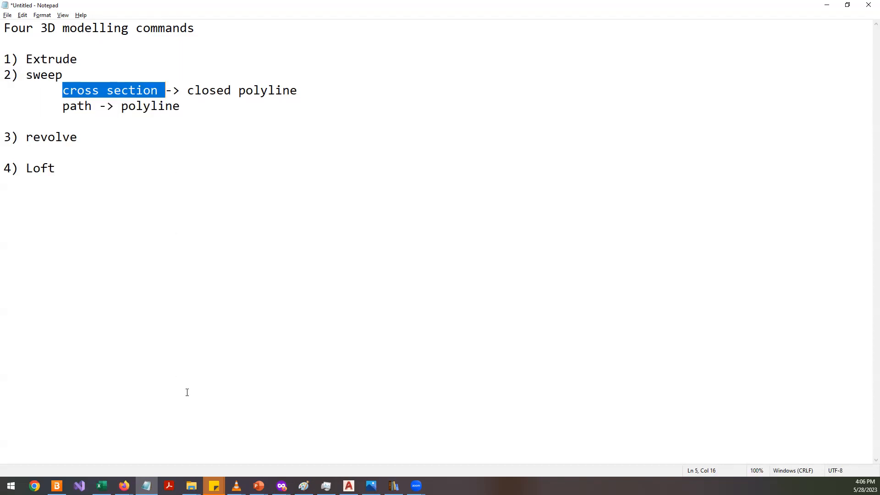
- Switch to the browser's plastic grip image search and view a hand grip result
{"action": "left_click", "coordinate": [281, 485]}
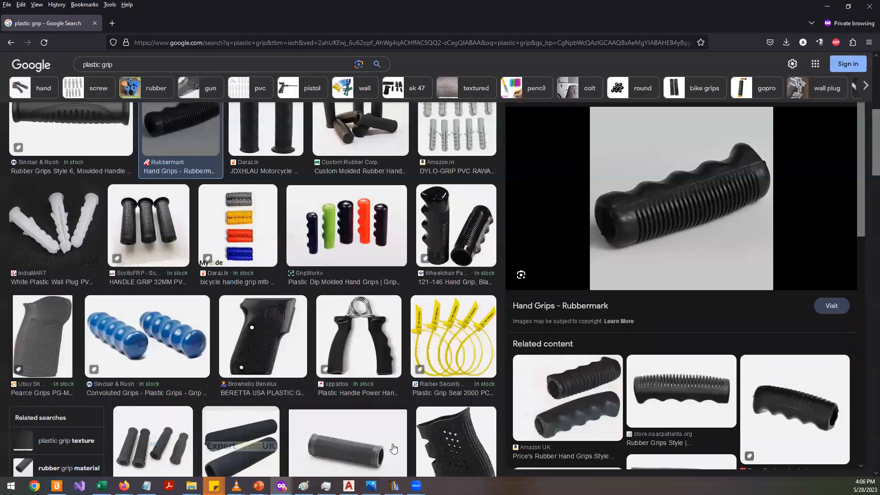
{"action": "left_click", "coordinate": [387, 447]}
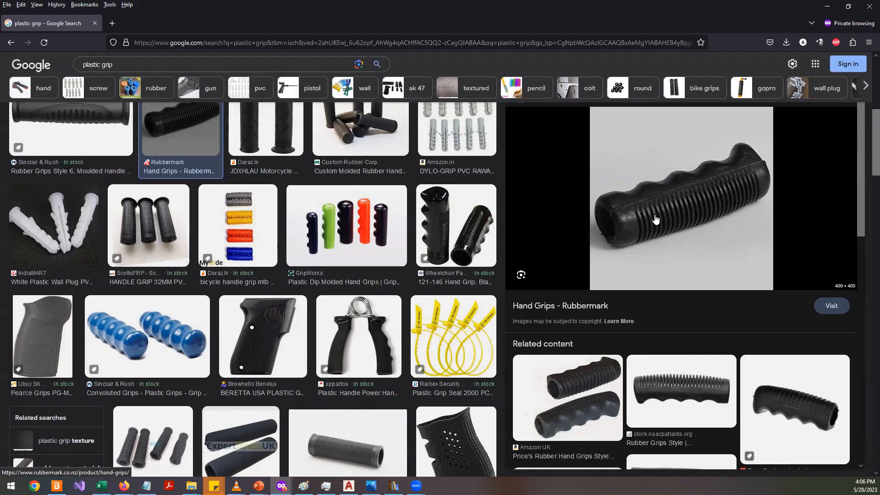
{"action": "left_click", "coordinate": [467, 219]}
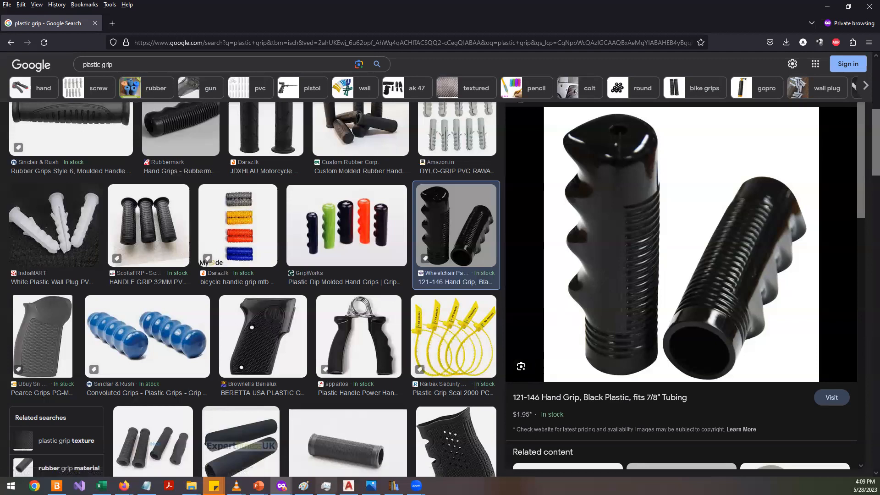
- Switch to the photo viewer and examine the spray bottle reference images up close
{"action": "left_click", "coordinate": [371, 485]}
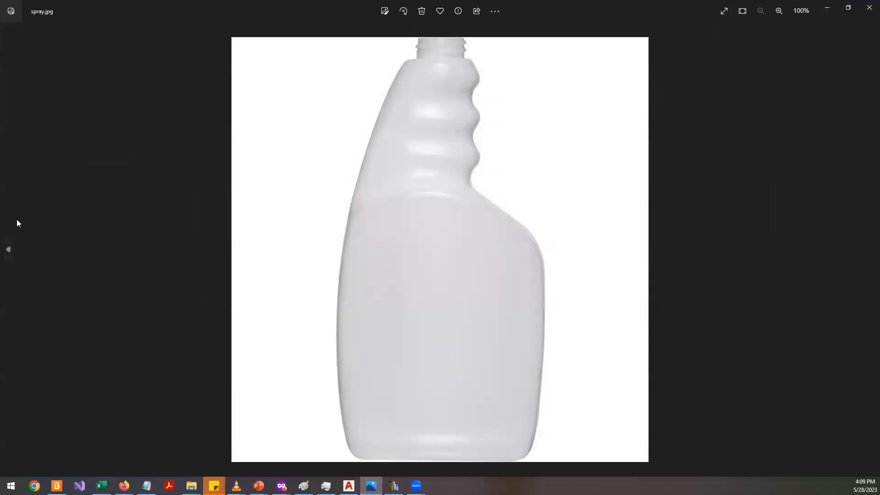
{"action": "left_click", "coordinate": [8, 248]}
{"action": "scroll", "coordinate": [462, 161], "scroll_direction": "up", "scroll_amount": 3}
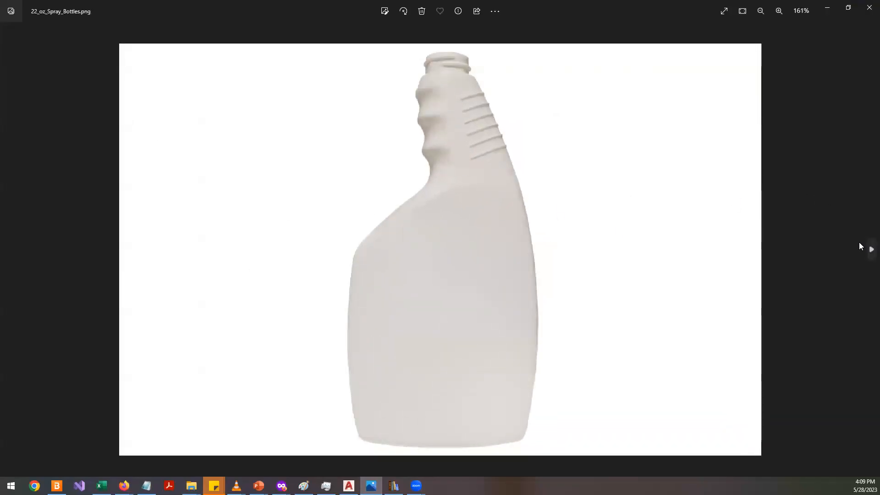
{"action": "left_click", "coordinate": [870, 248]}
{"action": "scroll", "coordinate": [506, 144], "scroll_direction": "up", "scroll_amount": 1}
{"action": "scroll", "coordinate": [508, 159], "scroll_direction": "down", "scroll_amount": 1}
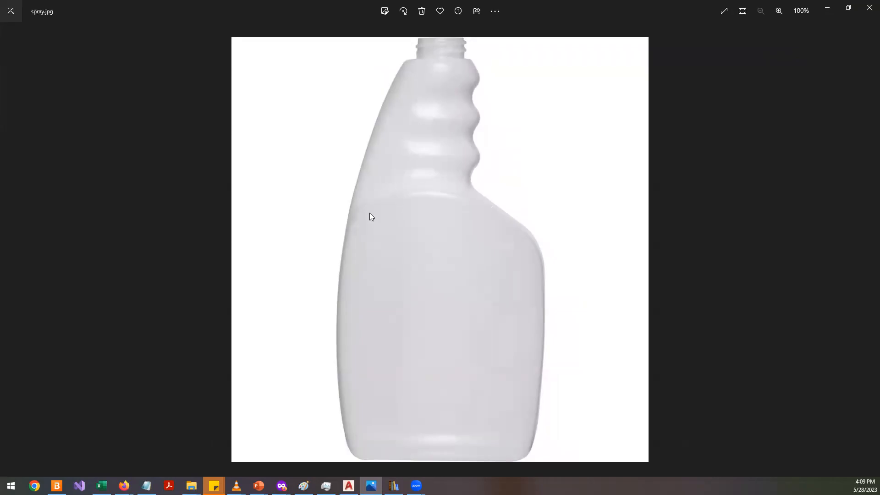
{"action": "left_click", "coordinate": [10, 241]}
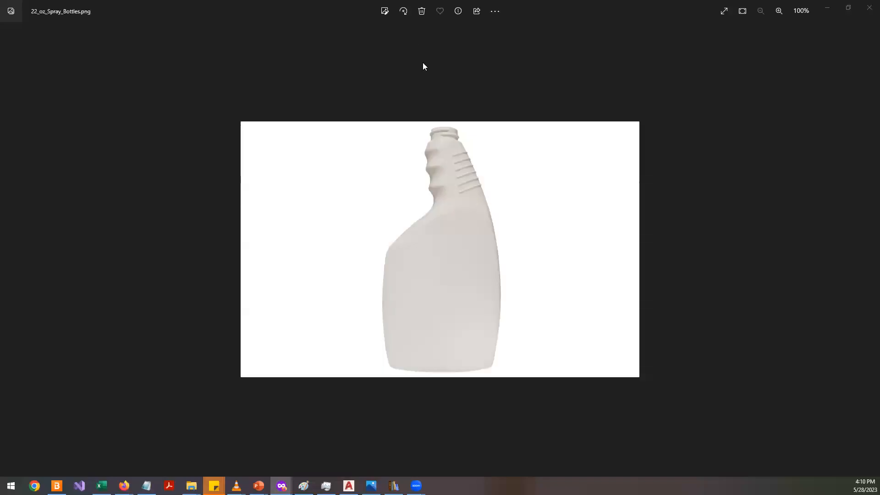
{"action": "scroll", "coordinate": [435, 221], "scroll_direction": "up", "scroll_amount": 4}
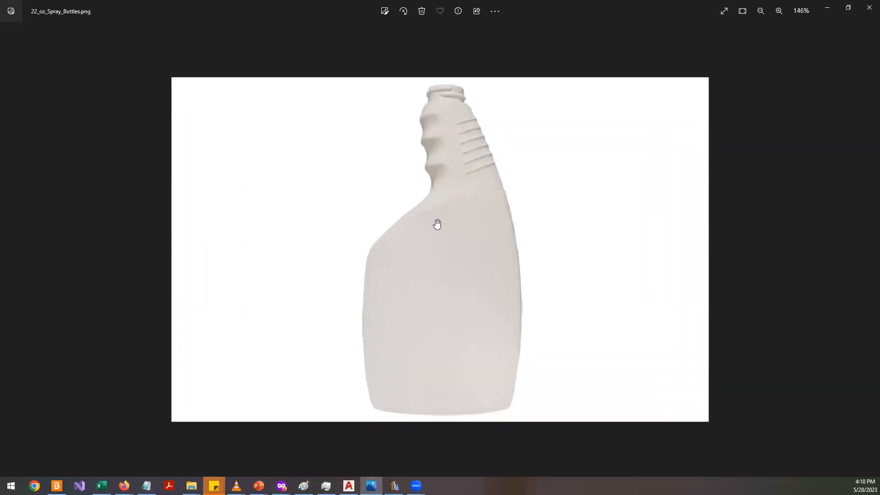
{"action": "scroll", "coordinate": [437, 224], "scroll_direction": "up", "scroll_amount": 2}
{"action": "scroll", "coordinate": [454, 252], "scroll_direction": "down", "scroll_amount": 1}
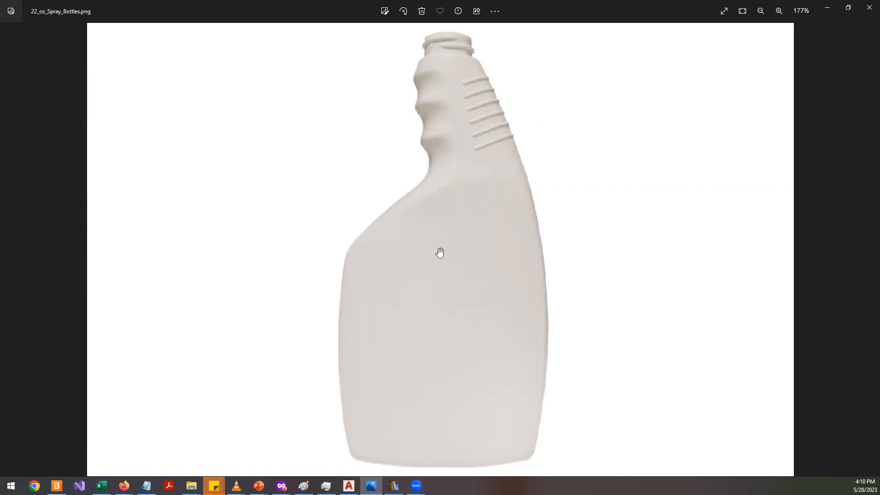
{"action": "scroll", "coordinate": [439, 252], "scroll_direction": "down", "scroll_amount": 2, "text": "ctrl"}
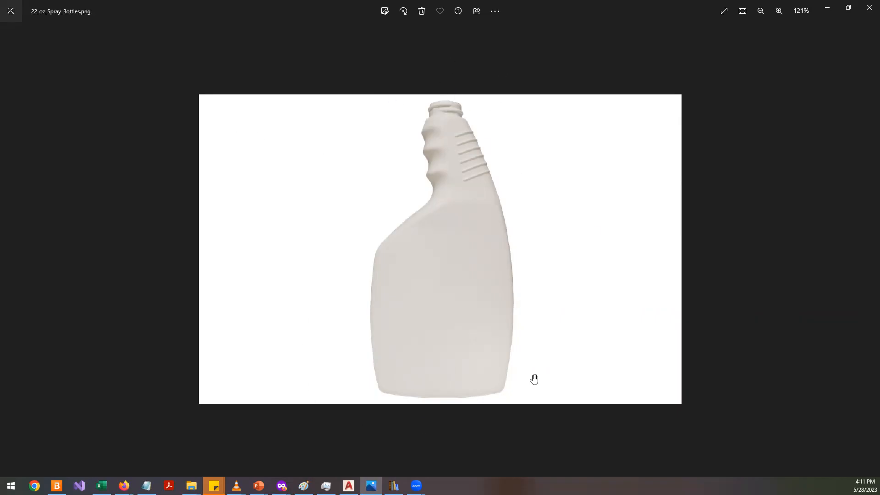
{"action": "scroll", "coordinate": [493, 220], "scroll_direction": "up", "scroll_amount": 3}
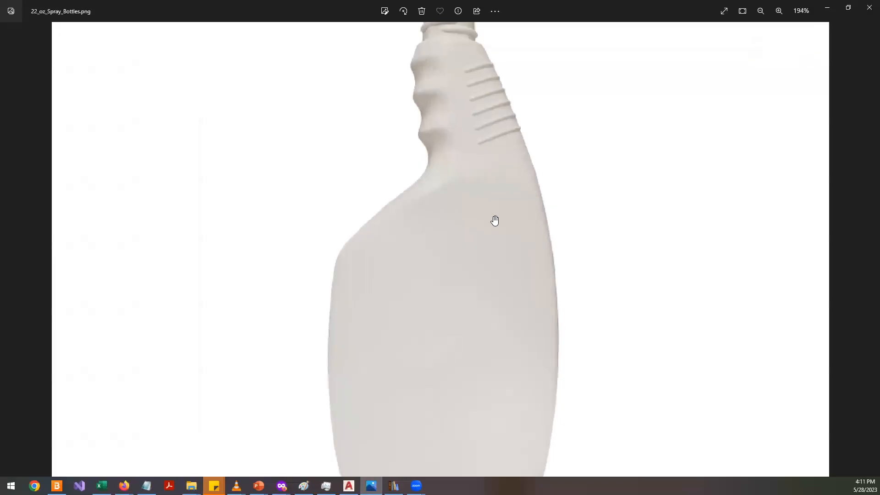
{"action": "scroll", "coordinate": [494, 221], "scroll_direction": "down", "scroll_amount": 3}
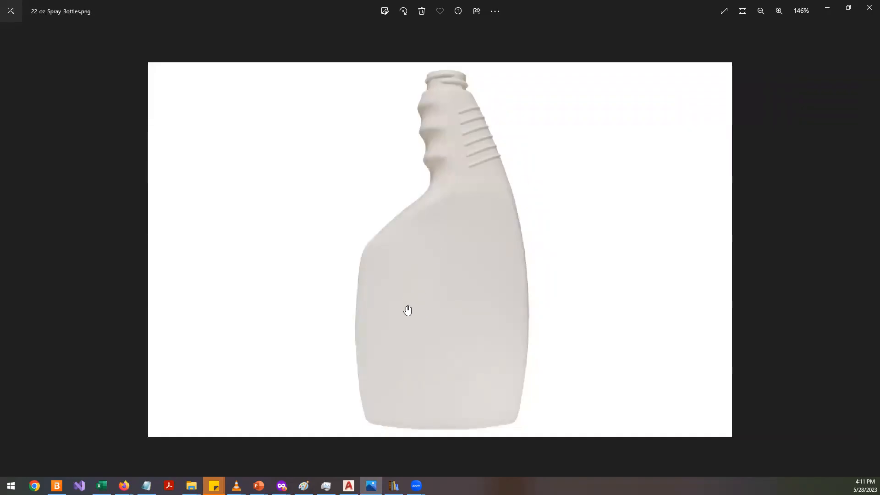
{"action": "scroll", "coordinate": [408, 319], "scroll_direction": "up", "scroll_amount": 2}
{"action": "scroll", "coordinate": [408, 319], "scroll_direction": "down", "scroll_amount": 2}
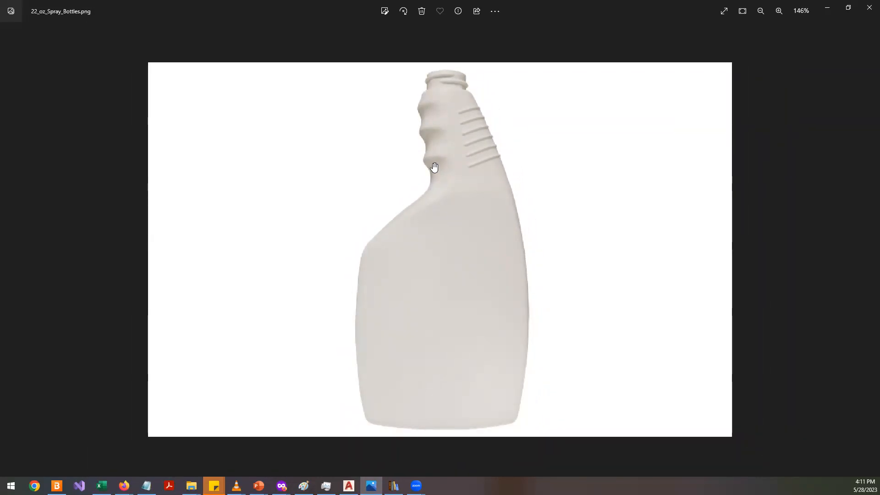
{"action": "scroll", "coordinate": [441, 216], "scroll_direction": "up", "scroll_amount": 2}
{"action": "scroll", "coordinate": [441, 216], "scroll_direction": "down", "scroll_amount": 2}
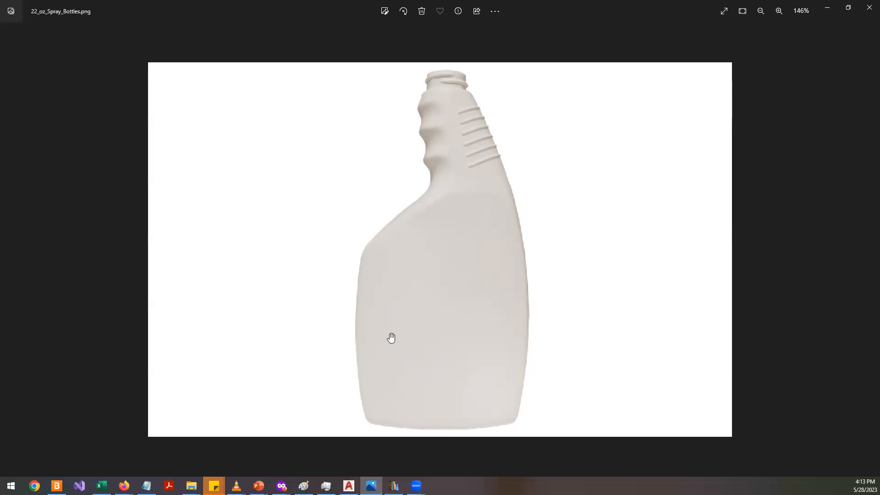
{"action": "scroll", "coordinate": [490, 122], "scroll_direction": "up", "scroll_amount": 2}
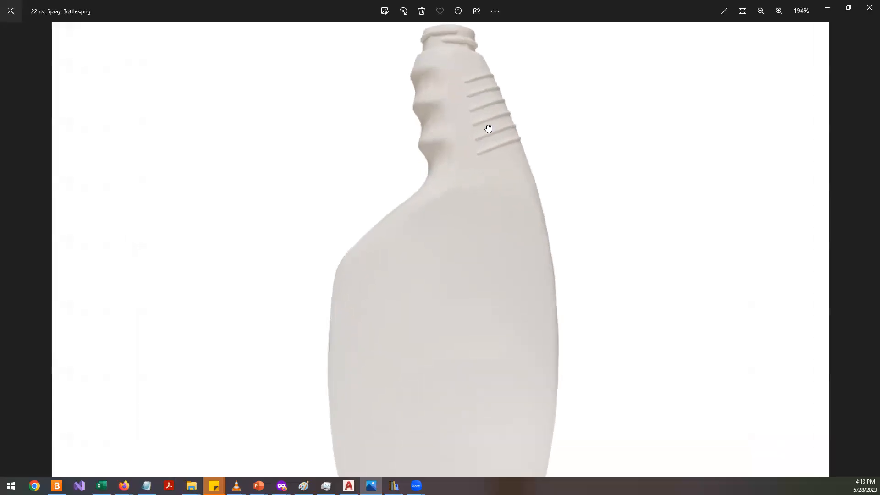
- Switch to AutoCAD and reset the UCS to World
{"action": "left_click", "coordinate": [348, 485]}
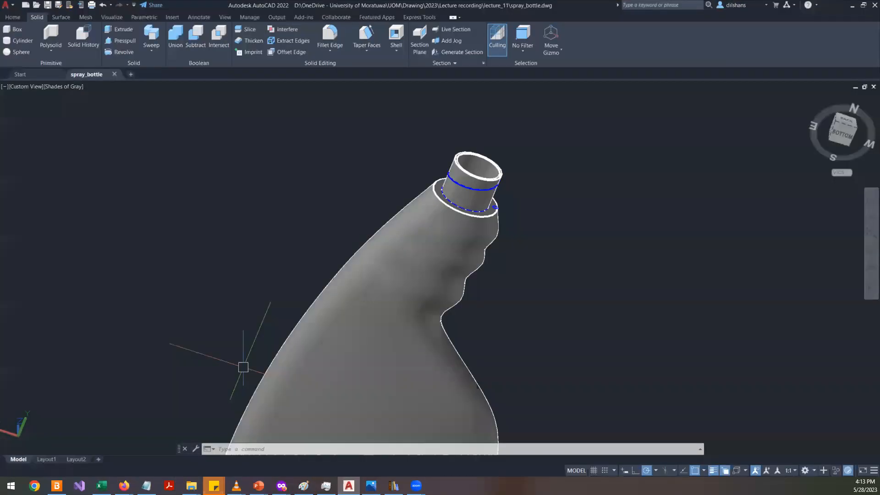
{"action": "scroll", "coordinate": [297, 325], "scroll_direction": "down", "scroll_amount": 5}
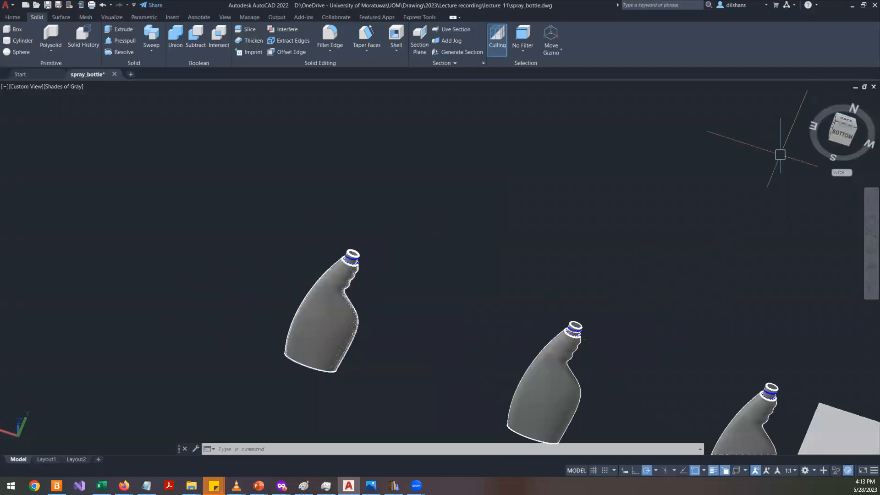
{"action": "type", "text": "ucs"}
{"action": "key", "text": "Return"}
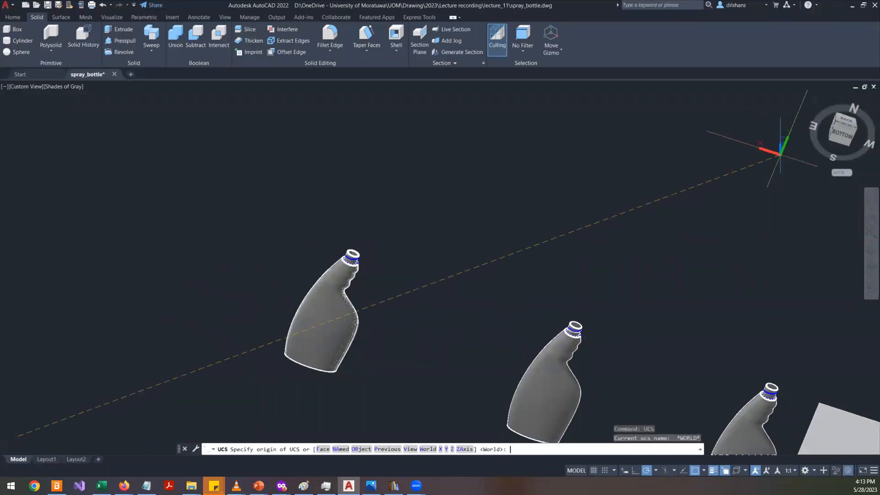
{"action": "type", "text": "w"}
{"action": "key", "text": "Return"}
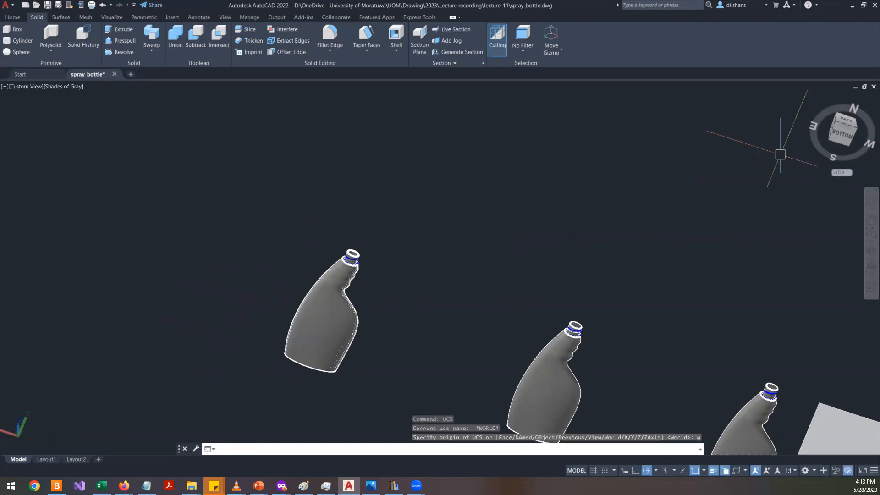
- Set the view to plan view of the current UCS and frame the spray bottle reference image
{"action": "type", "text": "plan"}
{"action": "key", "text": "Return"}
{"action": "key", "text": "Return"}
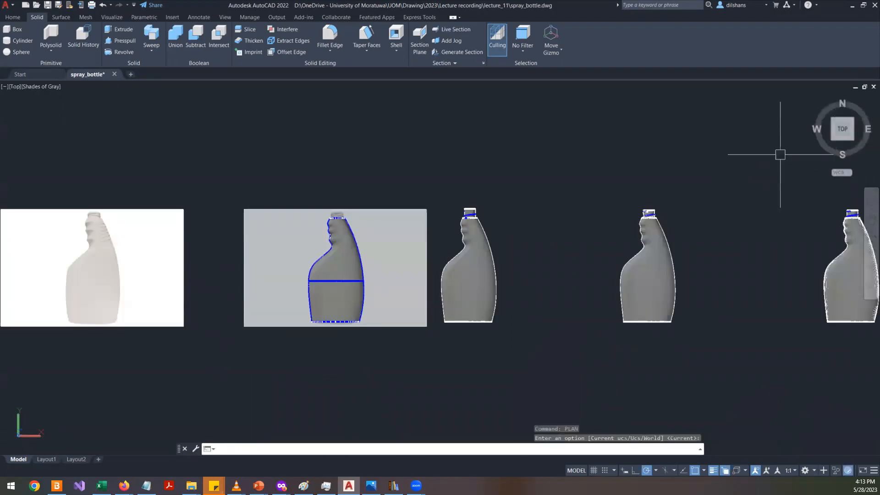
{"action": "scroll", "coordinate": [251, 259], "scroll_direction": "up", "scroll_amount": 5}
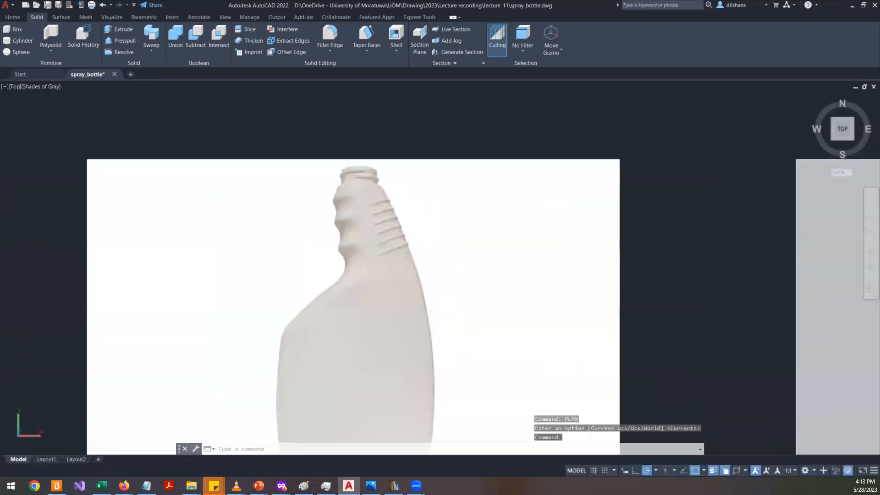
{"action": "scroll", "coordinate": [482, 226], "scroll_direction": "down", "scroll_amount": 2}
{"action": "scroll", "coordinate": [507, 281], "scroll_direction": "up", "scroll_amount": 2}
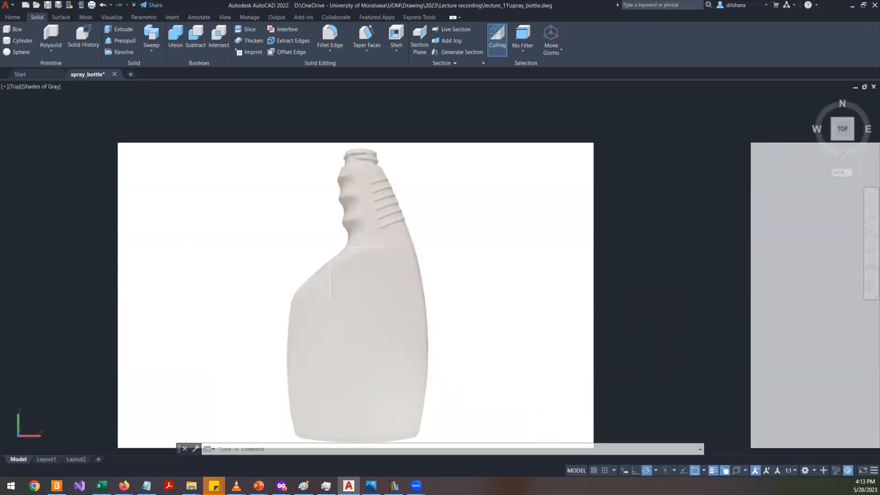
{"action": "scroll", "coordinate": [328, 247], "scroll_direction": "down", "scroll_amount": 4}
{"action": "scroll", "coordinate": [336, 247], "scroll_direction": "up", "scroll_amount": 3}
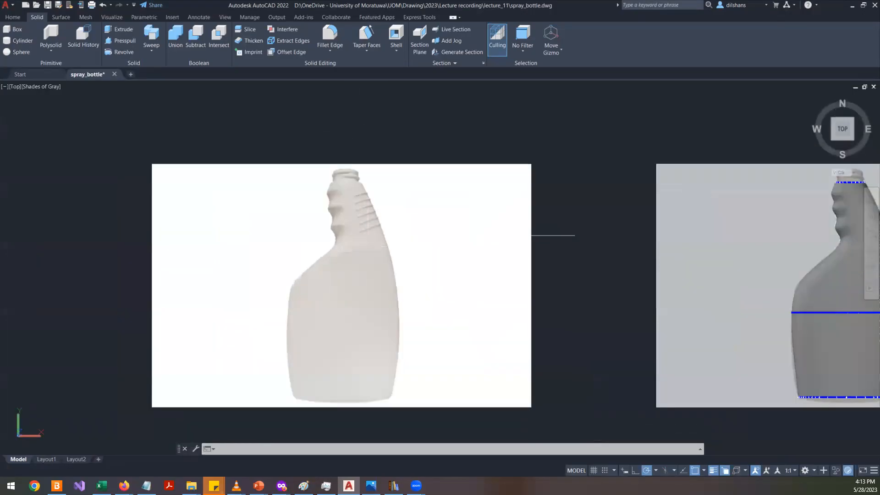
{"action": "middle_click_drag", "start_coordinate": [513, 240], "coordinate": [116, 240]}
{"action": "left_click", "coordinate": [265, 210]}
{"action": "left_click", "coordinate": [232, 232]}
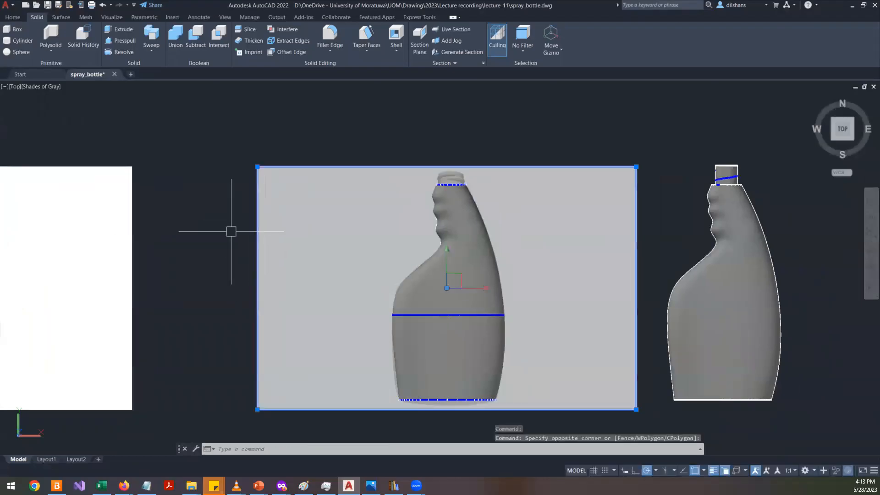
{"action": "key", "text": "Escape"}
{"action": "left_click", "coordinate": [261, 216]}
{"action": "left_click", "coordinate": [219, 175]}
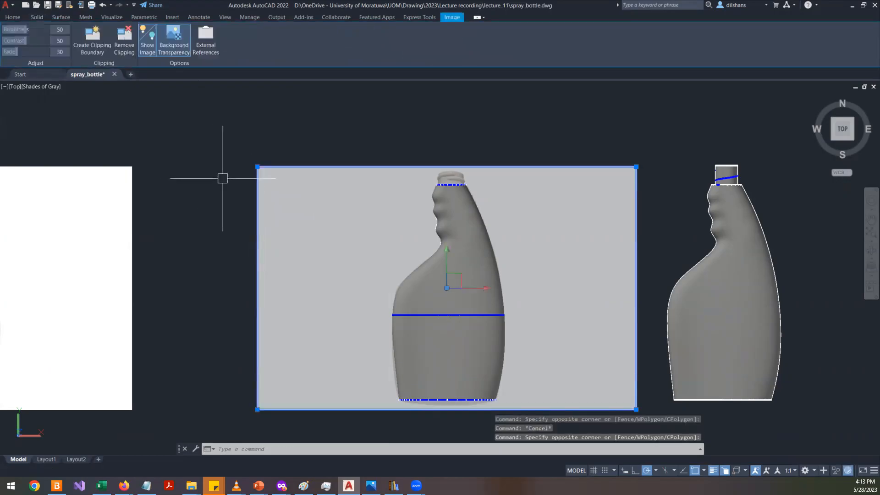
{"action": "key", "text": "Escape"}
{"action": "left_click", "coordinate": [275, 167]}
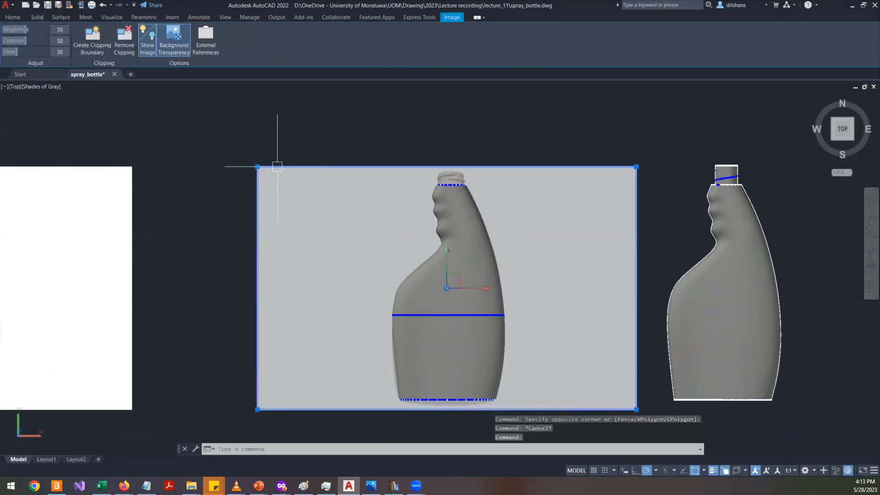
- Set the selected reference image's fade to 33, then clear the selection
{"action": "mouse_move", "coordinate": [16, 54]}
{"action": "left_mouse_down"}
{"action": "mouse_move", "coordinate": [37, 54]}
{"action": "mouse_move", "coordinate": [19, 50]}
{"action": "left_mouse_up"}
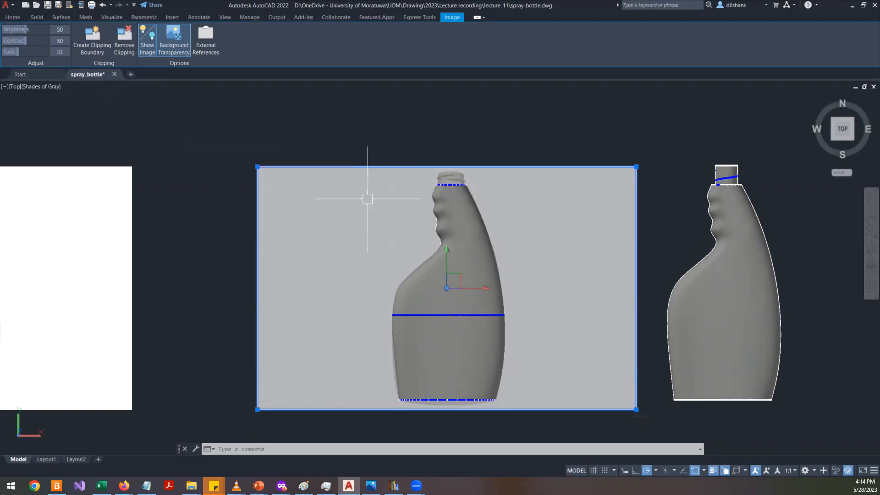
{"action": "middle_click_drag", "start_coordinate": [348, 228], "coordinate": [610, 232]}
{"action": "key", "text": "Escape"}
{"action": "key", "text": "Escape"}
{"action": "key", "text": "Escape"}
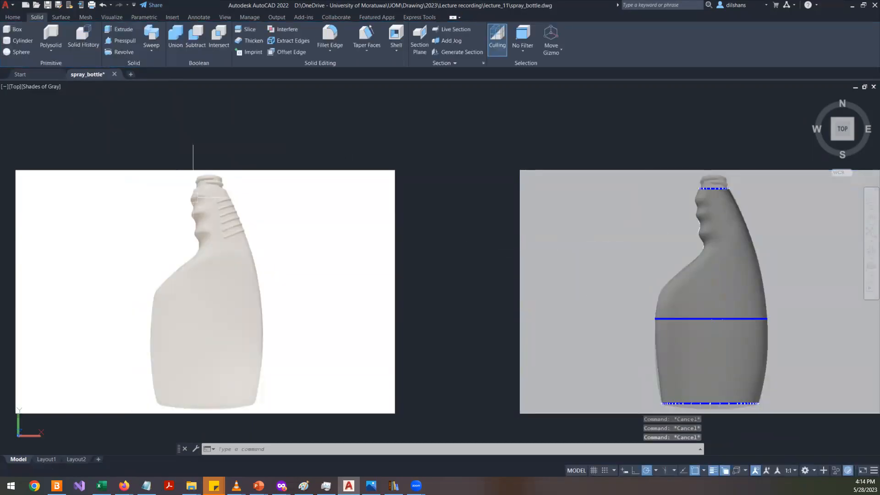
{"action": "scroll", "coordinate": [225, 202], "scroll_direction": "up", "scroll_amount": 3}
{"action": "scroll", "coordinate": [225, 201], "scroll_direction": "up", "scroll_amount": 2}
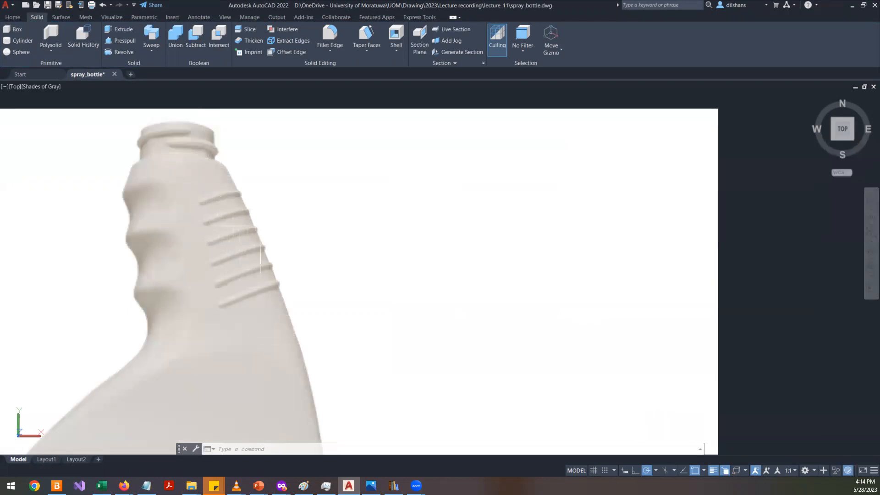
{"action": "type", "text": "L"}
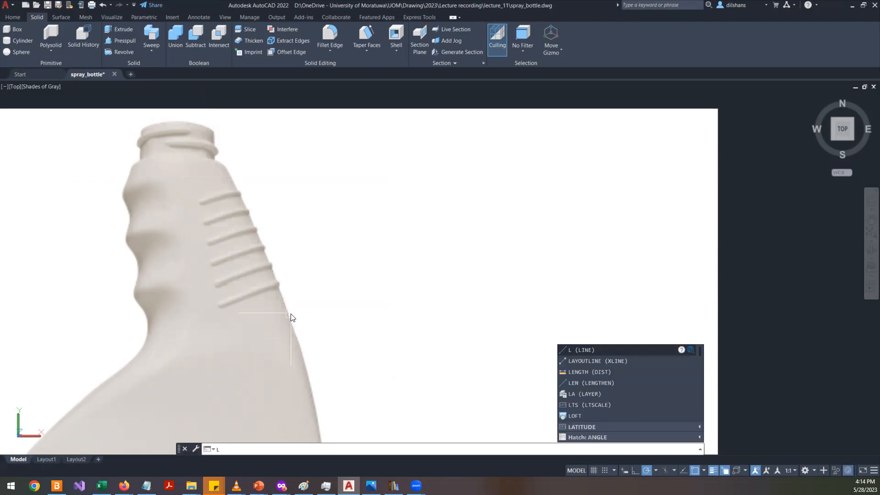
{"action": "key", "text": "BackSpace"}
{"action": "type", "text": "SPL"}
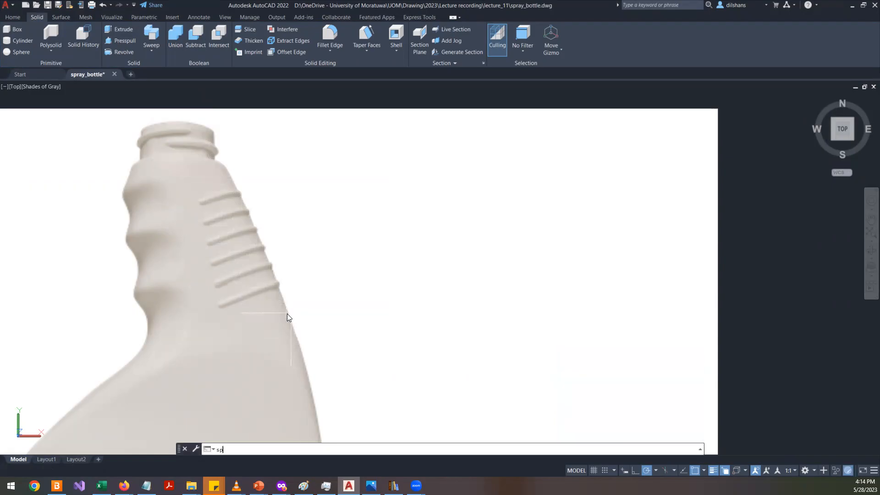
{"action": "key", "text": "Return"}
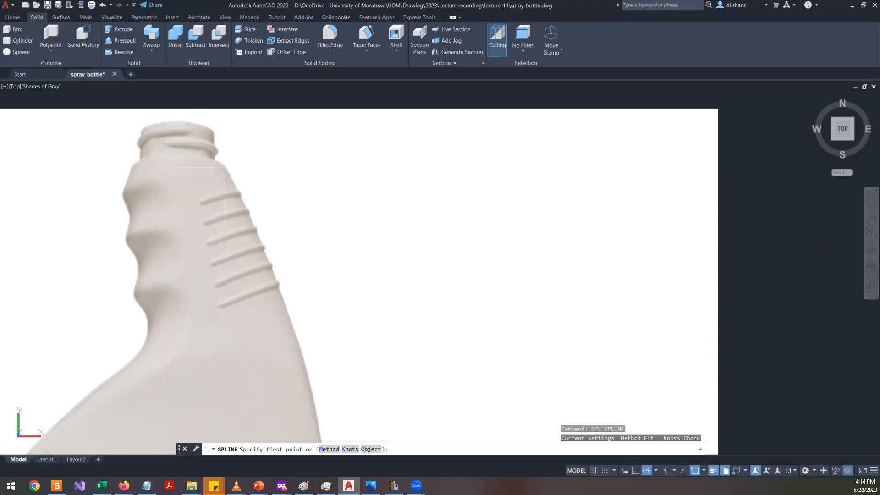
{"action": "left_click", "coordinate": [232, 178]}
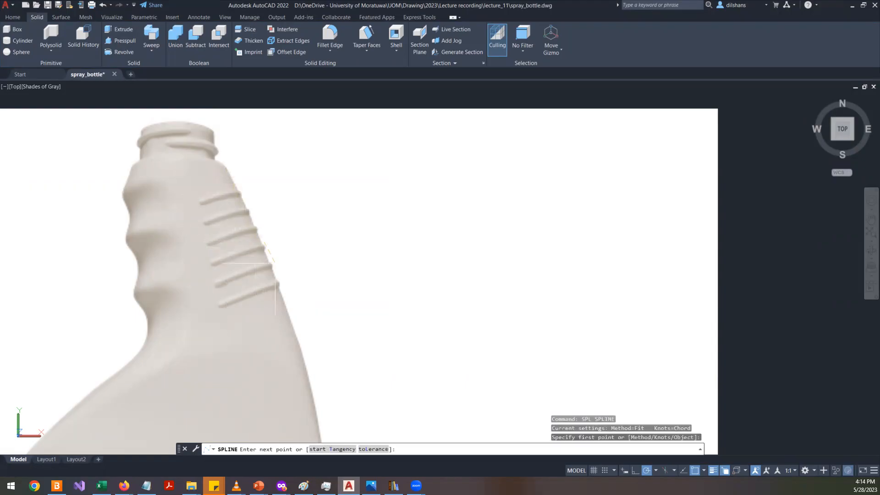
{"action": "left_click", "coordinate": [272, 269]}
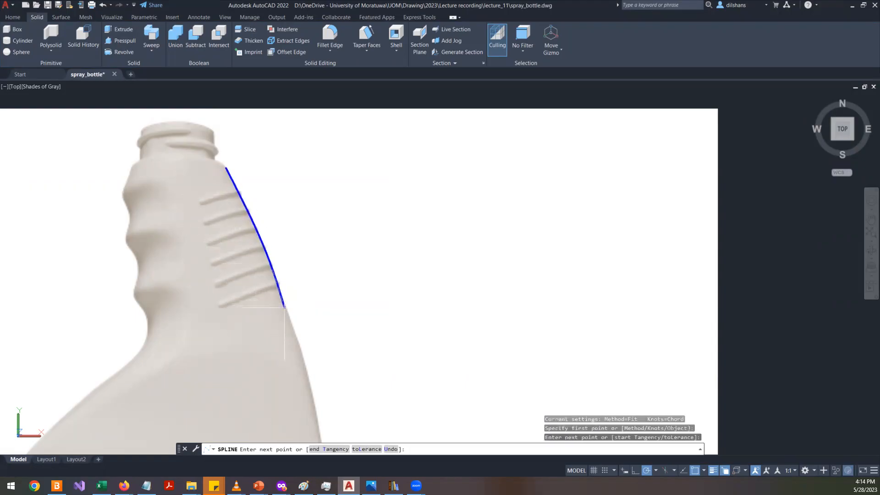
{"action": "key", "text": "Escape"}
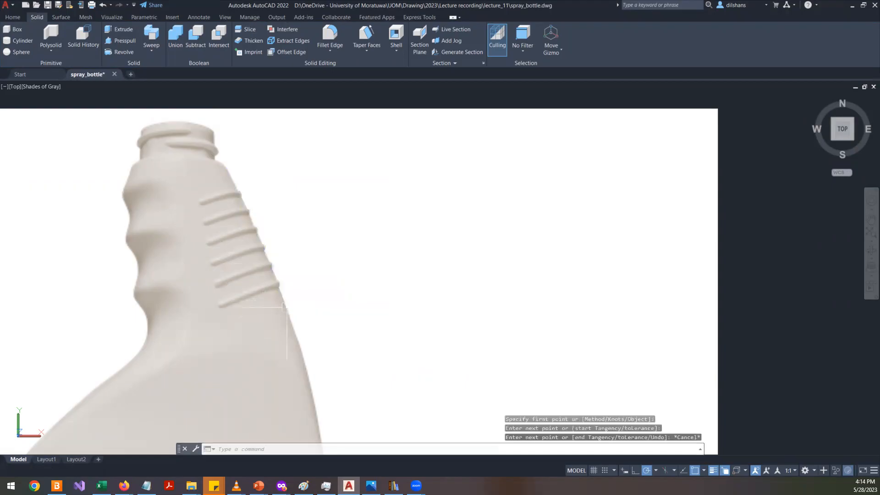
- Draw a spline tracing the bottle photo's right outline from the top of the neck down to the base
{"action": "scroll", "coordinate": [551, 279], "scroll_direction": "down", "scroll_amount": 3}
{"action": "scroll", "coordinate": [551, 279], "scroll_direction": "up", "scroll_amount": 1}
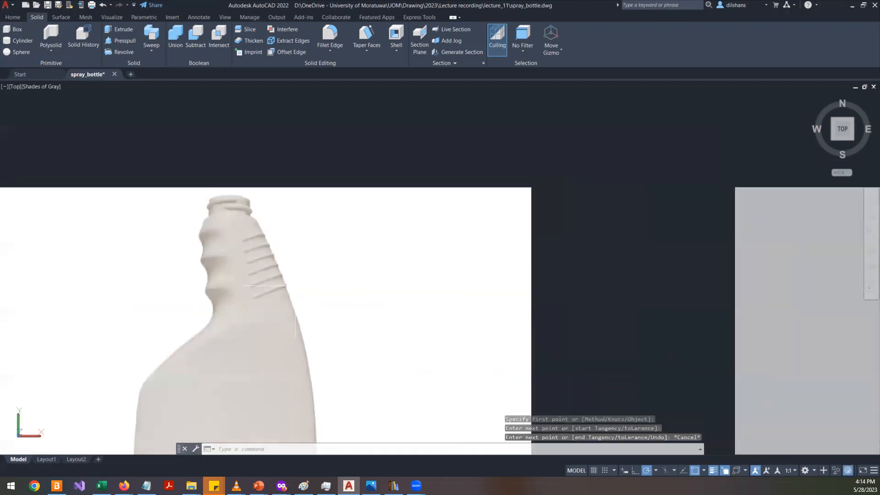
{"action": "scroll", "coordinate": [551, 278], "scroll_direction": "down", "scroll_amount": 1}
{"action": "left_click", "coordinate": [576, 247]}
{"action": "left_click", "coordinate": [530, 224]}
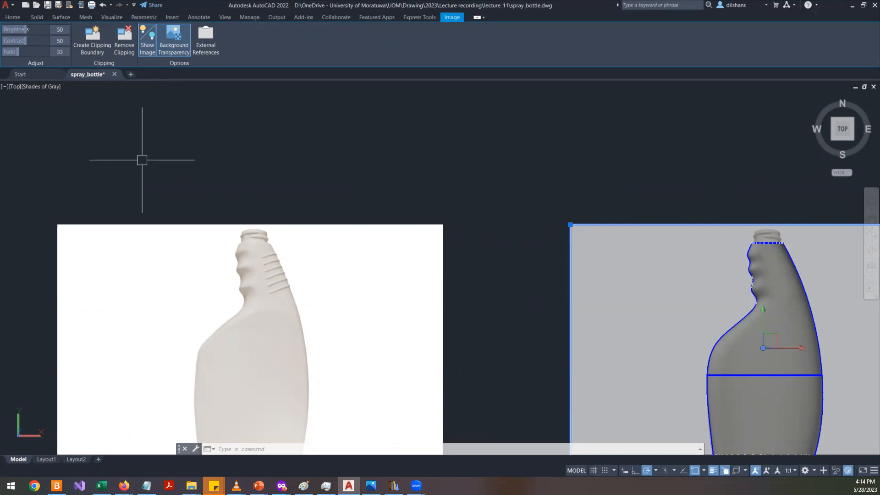
{"action": "key", "text": "Escape"}
{"action": "key", "text": "Escape"}
{"action": "scroll", "coordinate": [312, 316], "scroll_direction": "down", "scroll_amount": 4}
{"action": "scroll", "coordinate": [312, 316], "scroll_direction": "up", "scroll_amount": 3}
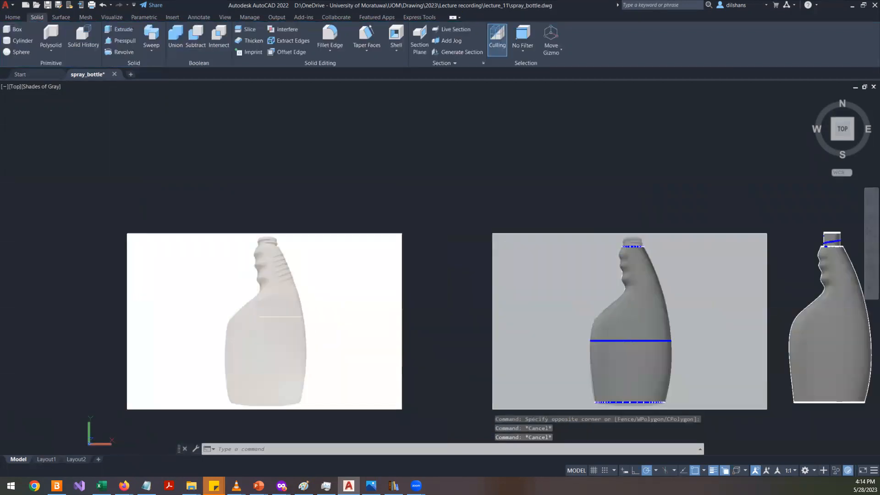
{"action": "scroll", "coordinate": [296, 285], "scroll_direction": "up", "scroll_amount": 3}
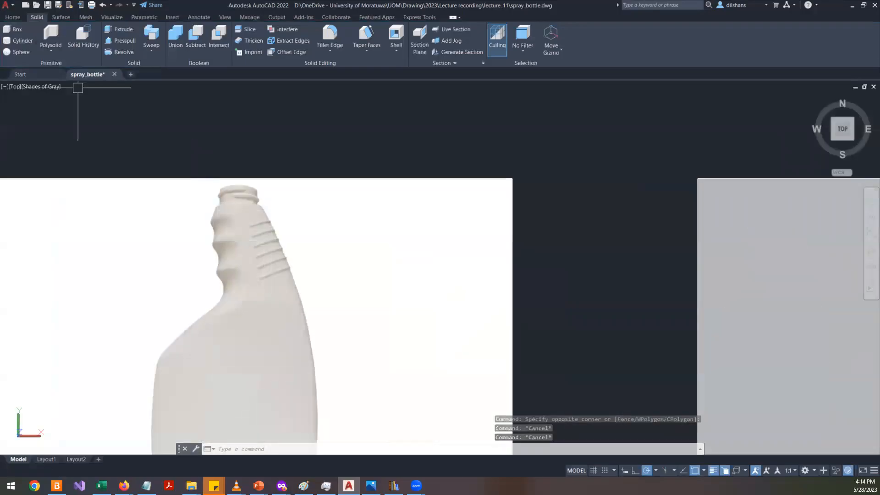
{"action": "left_click", "coordinate": [12, 17]}
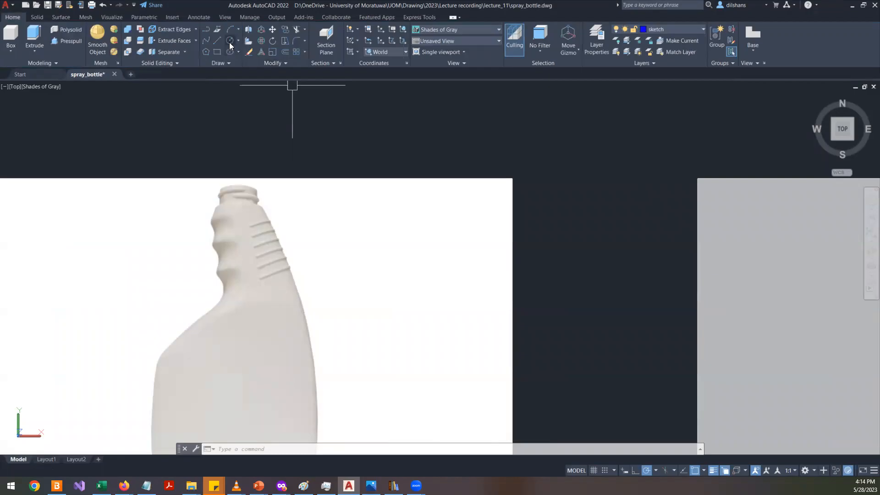
{"action": "left_click", "coordinate": [205, 44]}
{"action": "scroll", "coordinate": [263, 241], "scroll_direction": "up", "scroll_amount": 2}
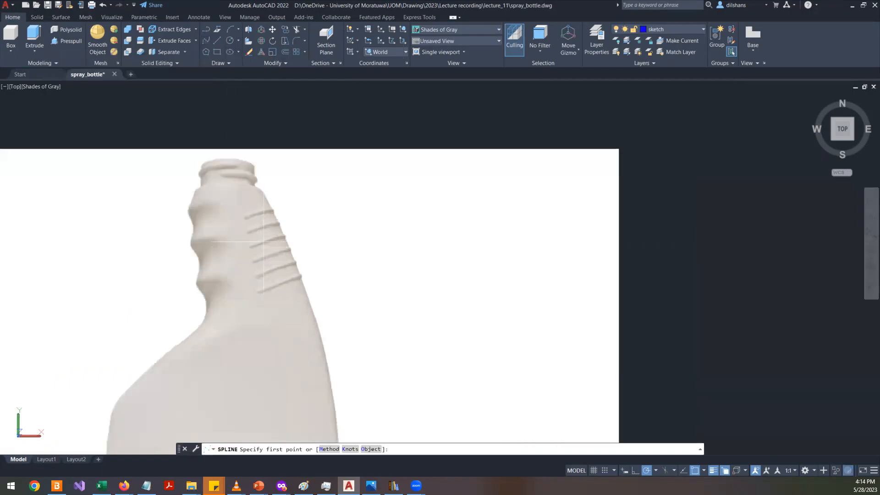
{"action": "left_click", "coordinate": [262, 186]}
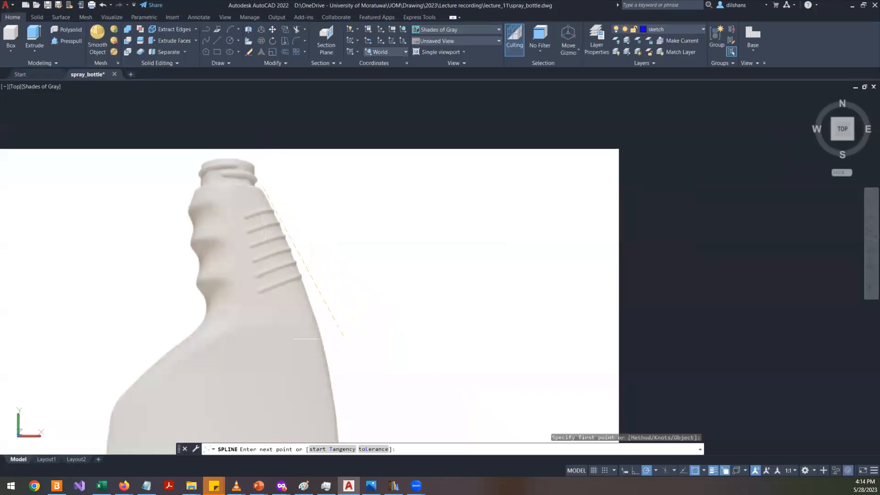
{"action": "left_click", "coordinate": [318, 317]}
{"action": "middle_click_drag", "start_coordinate": [332, 361], "coordinate": [332, 246]}
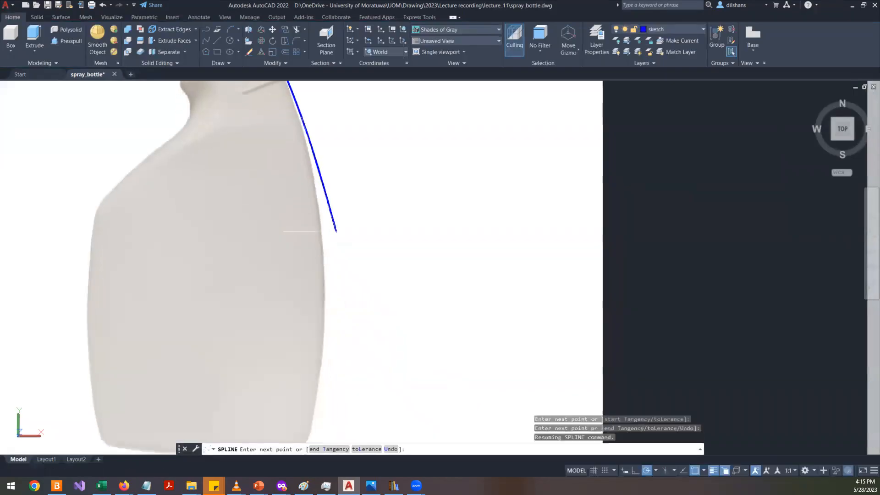
{"action": "left_click", "coordinate": [324, 243]}
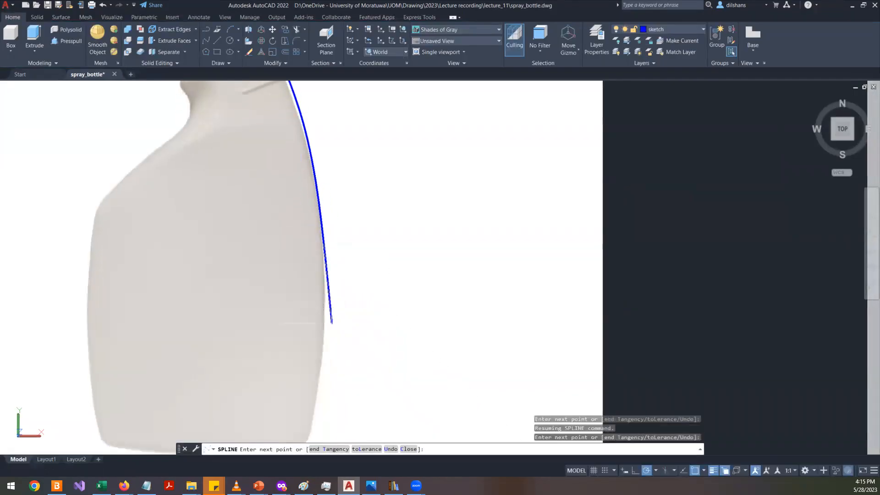
{"action": "left_click", "coordinate": [324, 364]}
{"action": "middle_click_drag", "start_coordinate": [323, 365], "coordinate": [354, 272]}
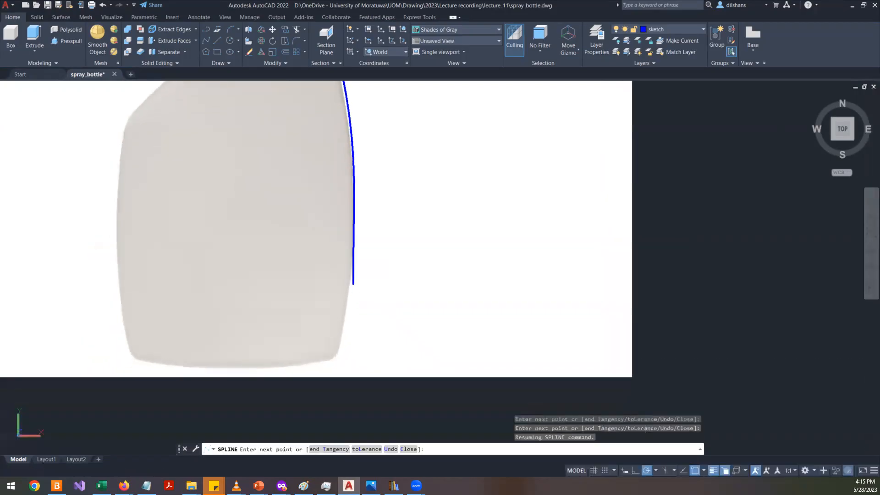
{"action": "left_click", "coordinate": [332, 357]}
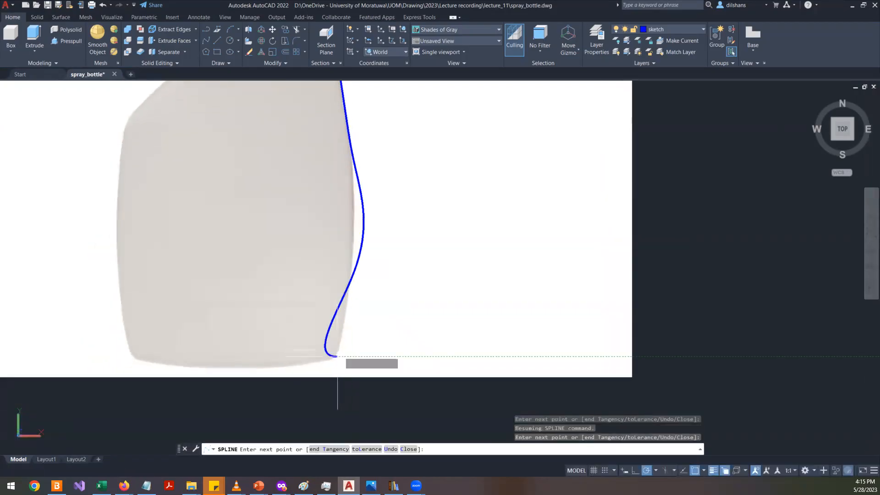
{"action": "key", "text": "Return"}
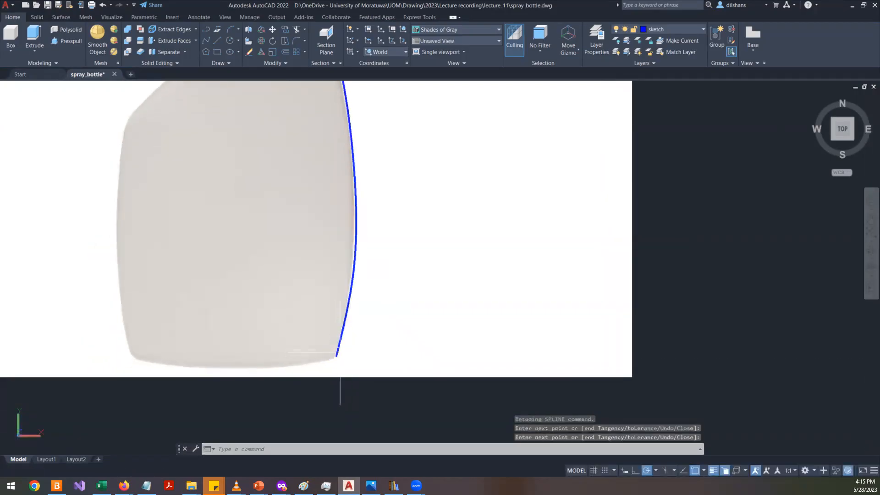
- Switch to Notepad and add the note 'spline -> piecewise smooth polynomial' below the command list
{"action": "left_click", "coordinate": [146, 486]}
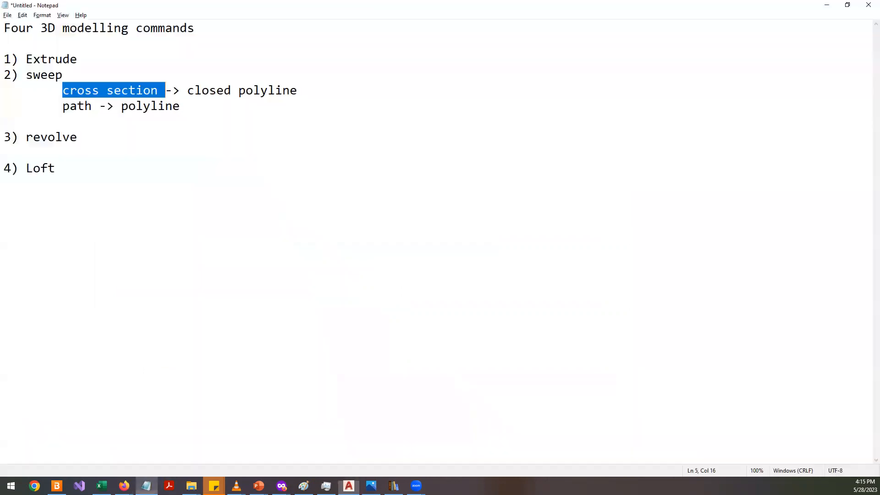
{"action": "left_click", "coordinate": [170, 258]}
{"action": "type", "text": "spline "}
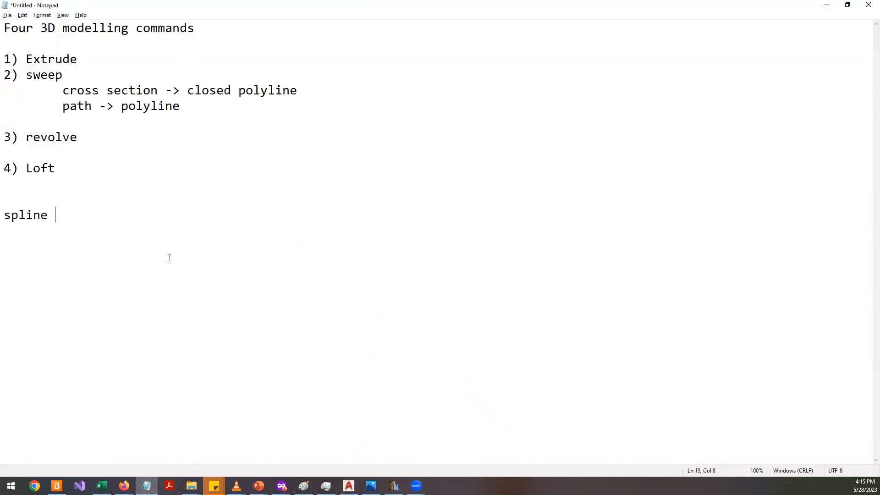
{"action": "type", "text": "-> s"}
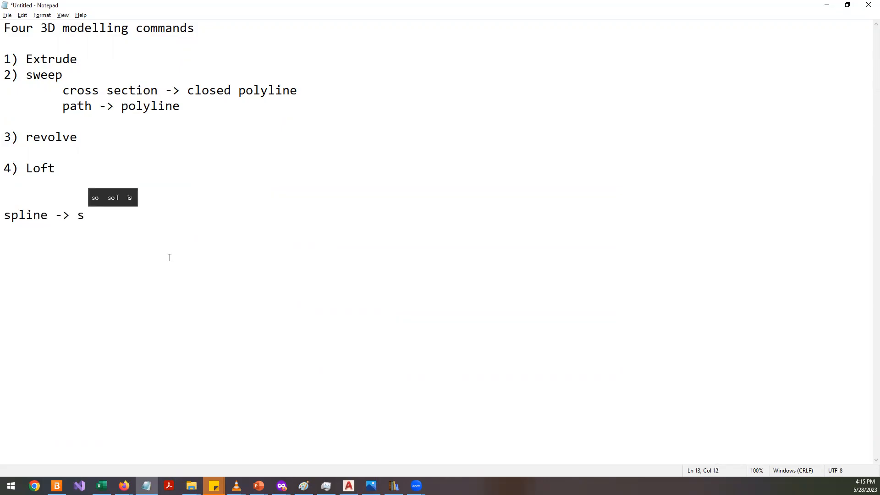
{"action": "type", "text": "i"}
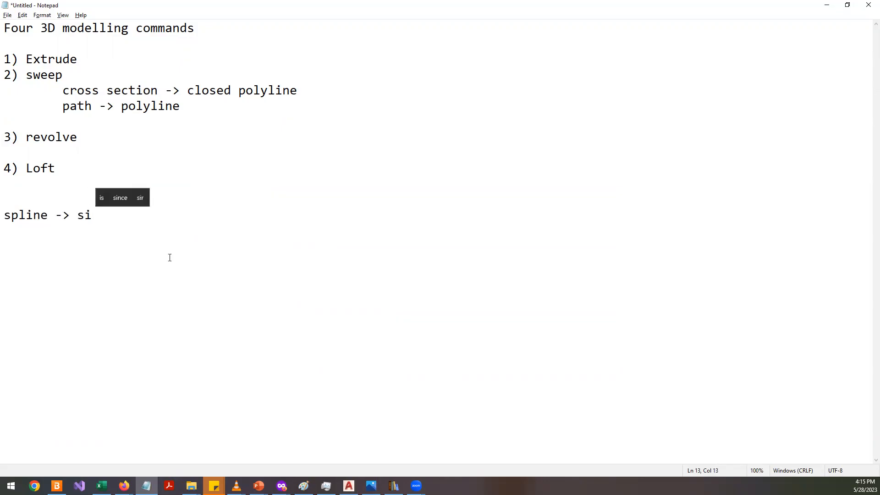
{"action": "key", "text": "BackSpace"}
{"action": "key", "text": "BackSpace"}
{"action": "type", "text": "piece"}
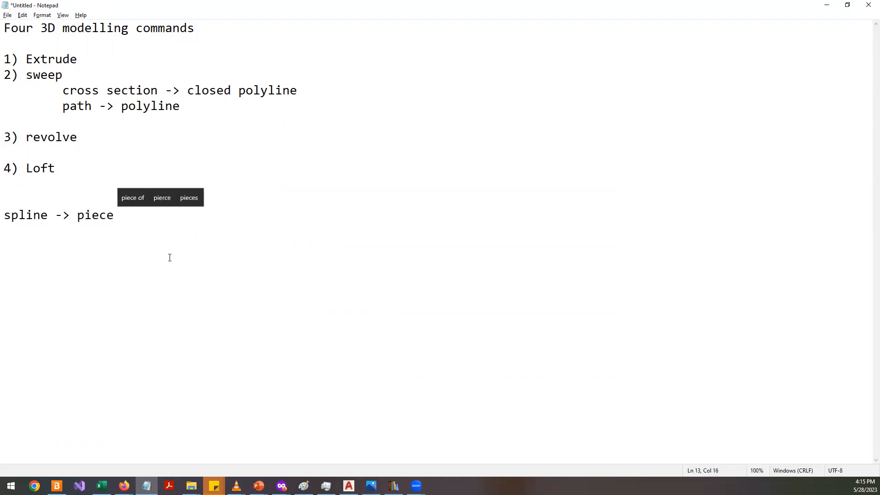
{"action": "type", "text": " w"}
{"action": "key", "text": "BackSpace"}
{"action": "key", "text": "BackSpace"}
{"action": "type", "text": "wise"}
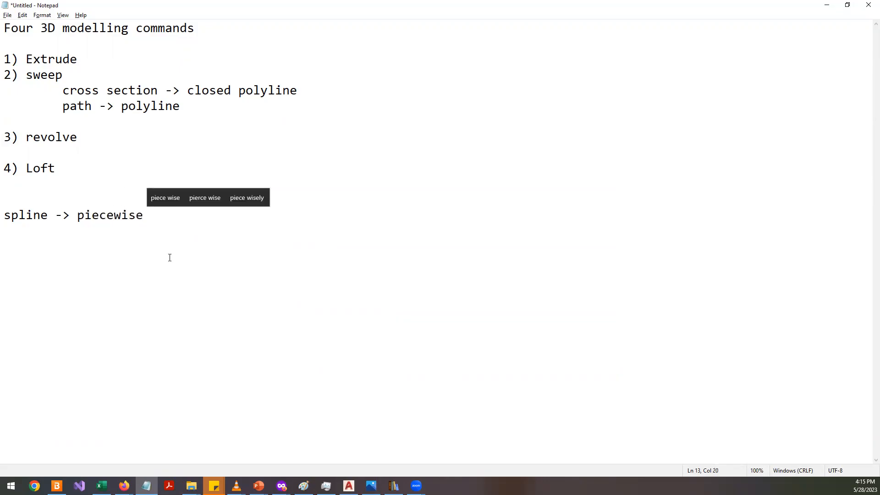
{"action": "type", "text": " smooth"}
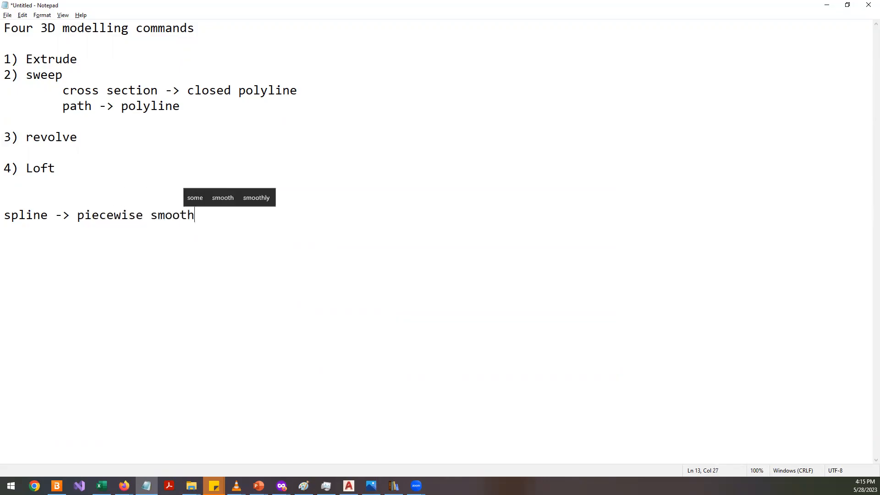
{"action": "type", "text": " poly"}
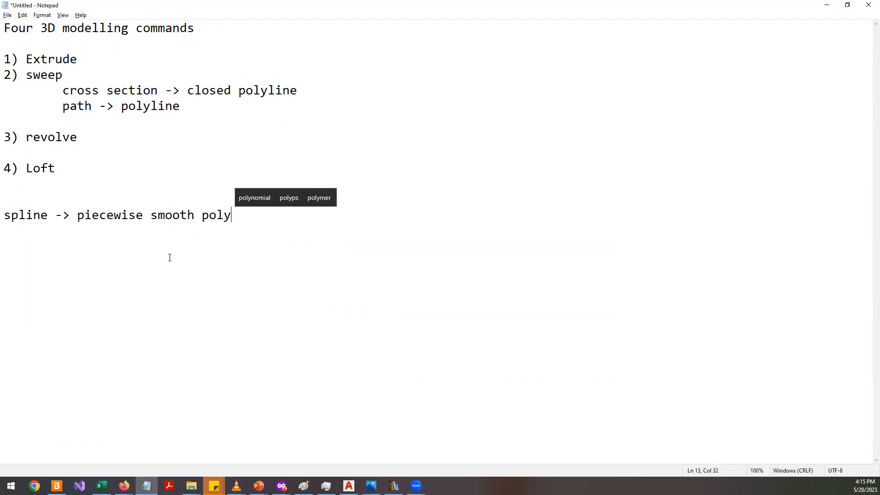
{"action": "key", "text": "Up"}
{"action": "key", "text": "Return"}
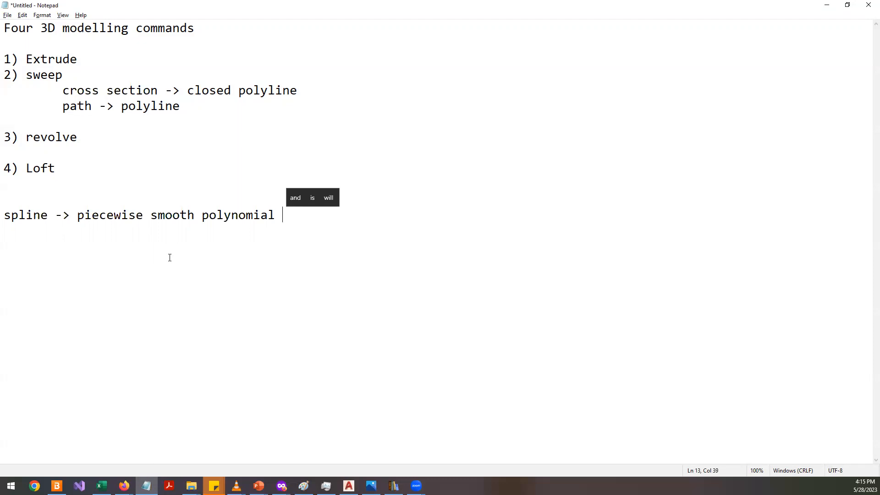
{"action": "double_click", "coordinate": [39, 217]}
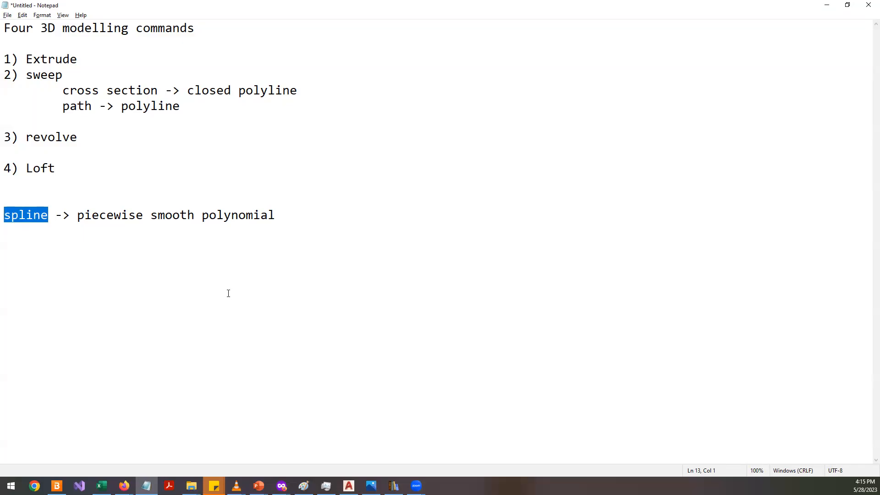
- Switch back to AutoCAD, select the new spline and zoom in on its upper end near the neck
{"action": "key", "text": "alt+Tab"}
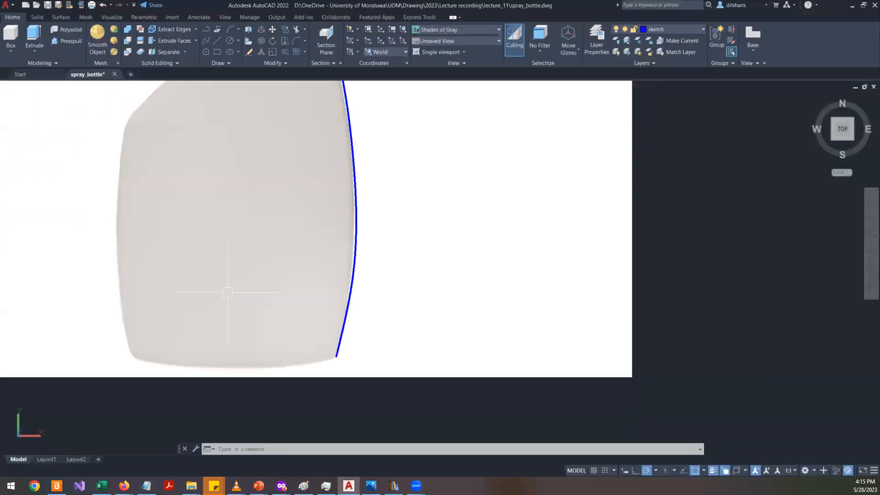
{"action": "scroll", "coordinate": [227, 292], "scroll_direction": "down", "scroll_amount": 4}
{"action": "scroll", "coordinate": [294, 210], "scroll_direction": "up", "scroll_amount": 2}
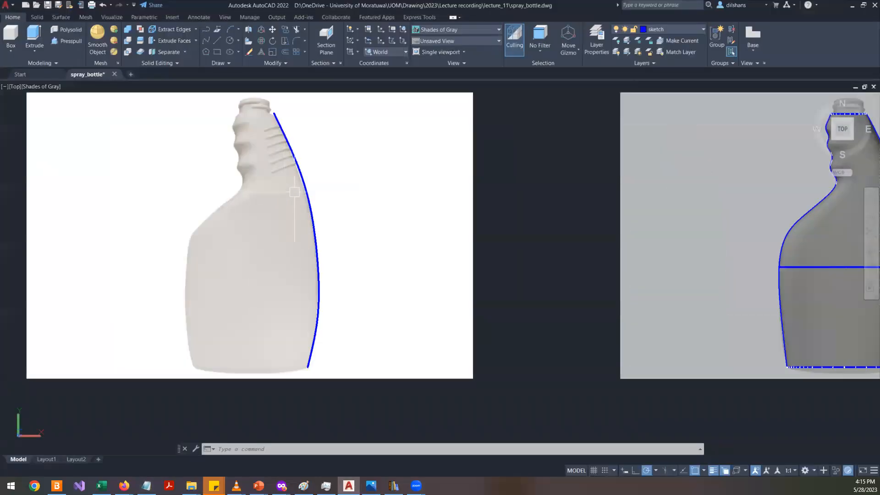
{"action": "left_click", "coordinate": [306, 214]}
{"action": "scroll", "coordinate": [263, 101], "scroll_direction": "up", "scroll_amount": 2}
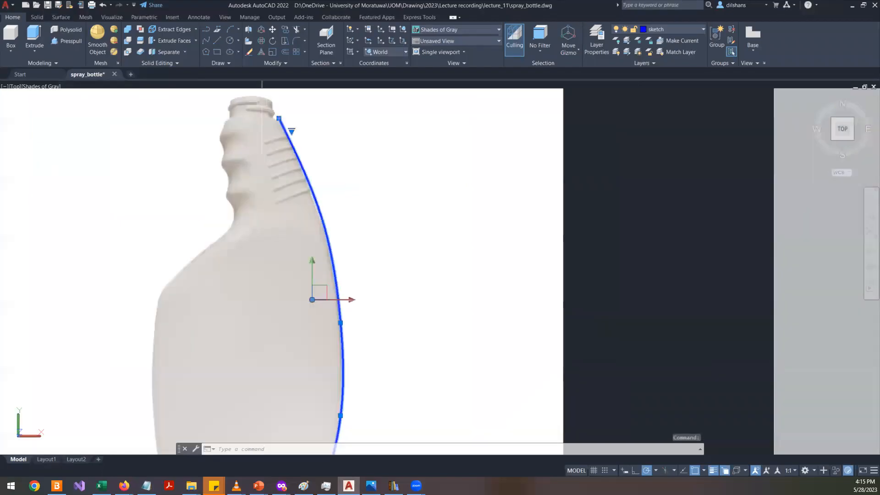
{"action": "scroll", "coordinate": [262, 107], "scroll_direction": "up", "scroll_amount": 2}
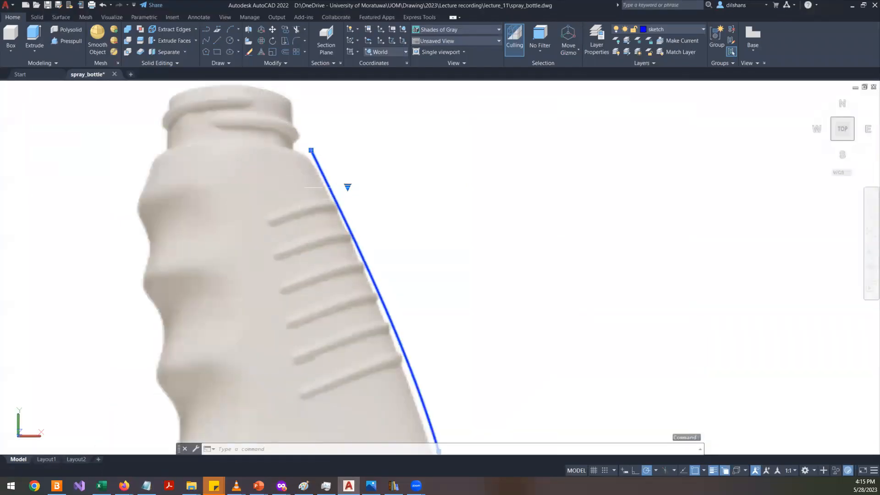
- Draw a new spline tracing the bottle photo's right outline from the top of the neck down to the base
{"action": "scroll", "coordinate": [321, 206], "scroll_direction": "down", "scroll_amount": 3}
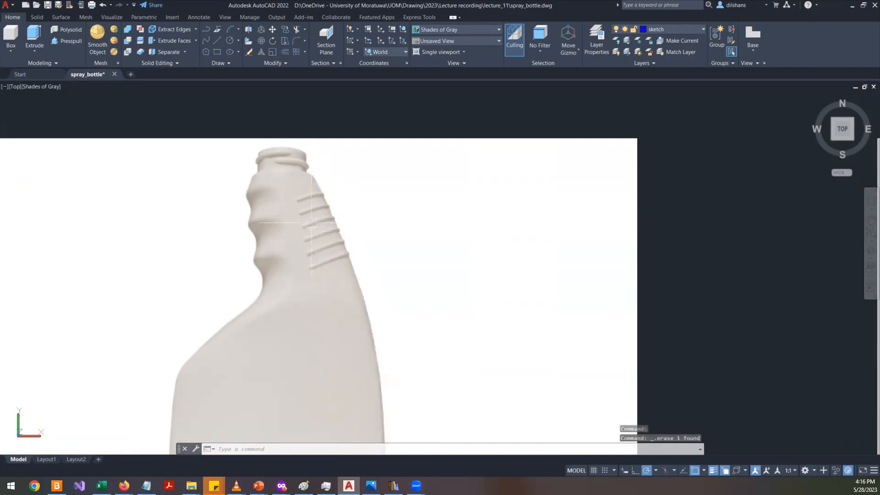
{"action": "left_click", "coordinate": [207, 42]}
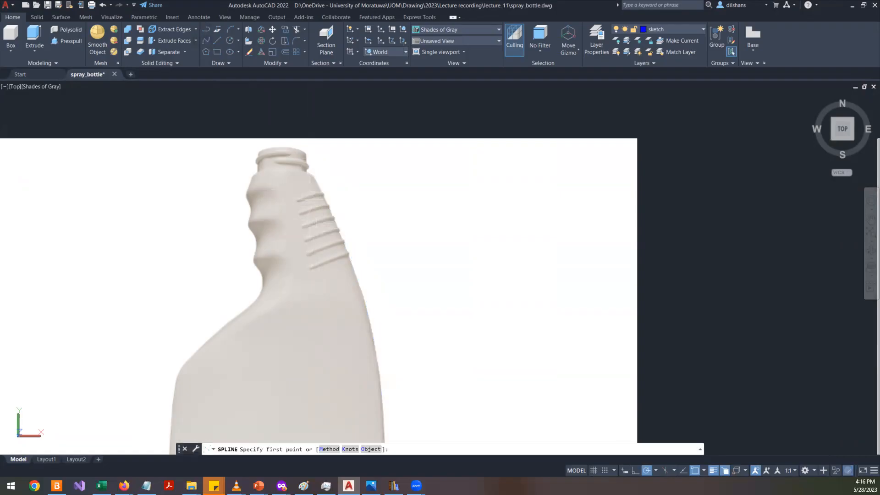
{"action": "left_click", "coordinate": [315, 174]}
{"action": "left_click", "coordinate": [351, 255]}
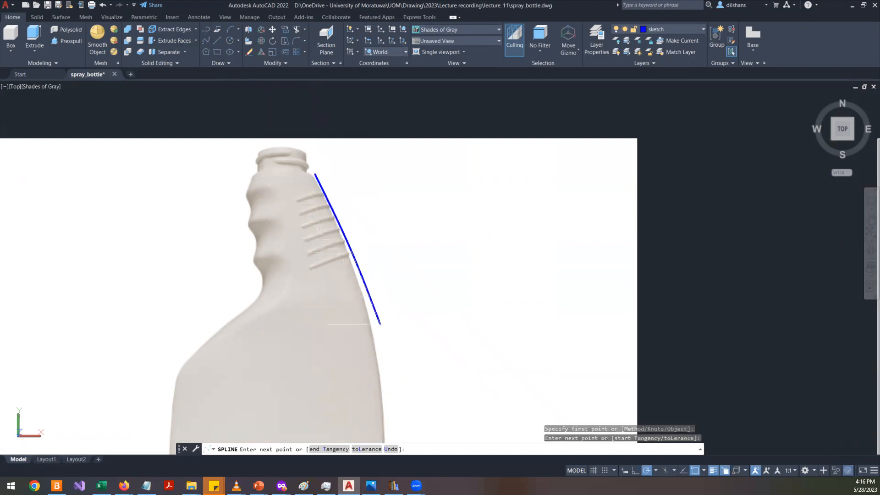
{"action": "left_click", "coordinate": [380, 373]}
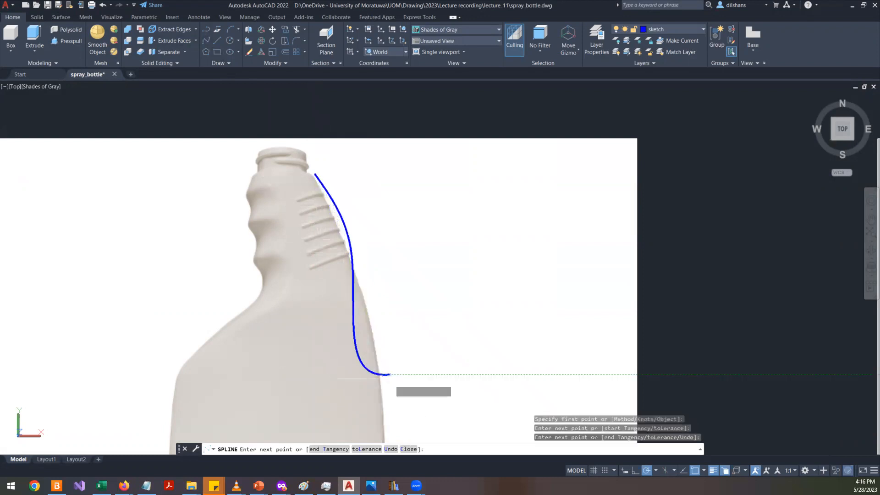
{"action": "middle_click_drag", "start_coordinate": [380, 369], "coordinate": [376, 219]}
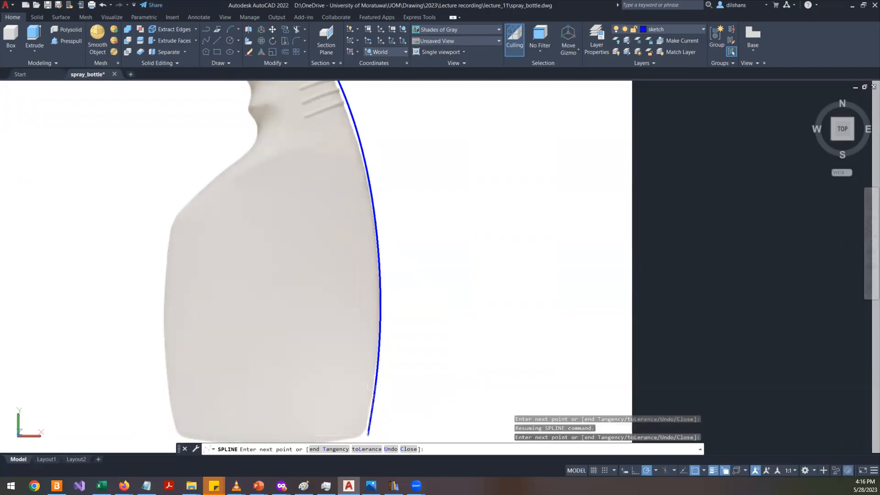
{"action": "left_click", "coordinate": [364, 435]}
{"action": "right_click", "coordinate": [386, 328]}
{"action": "left_click", "coordinate": [409, 338]}
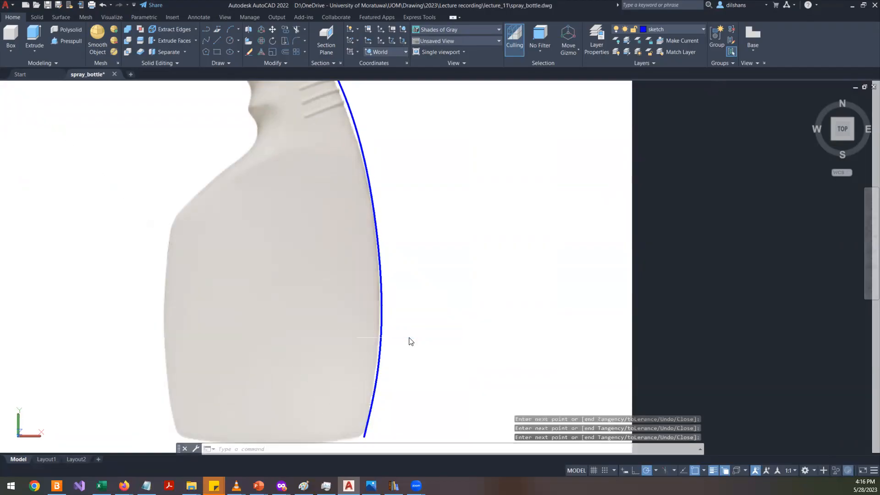
- Select the spline and switch its grip display from fit points to control vertices
{"action": "scroll", "coordinate": [385, 220], "scroll_direction": "down", "scroll_amount": 2}
{"action": "left_click", "coordinate": [384, 219]}
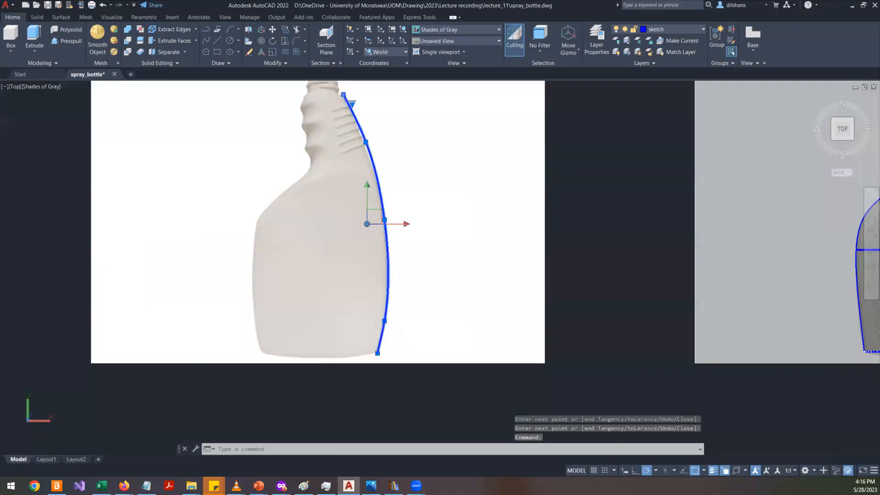
{"action": "middle_click_drag", "start_coordinate": [456, 170], "coordinate": [445, 272]}
{"action": "scroll", "coordinate": [398, 282], "scroll_direction": "up", "scroll_amount": 7}
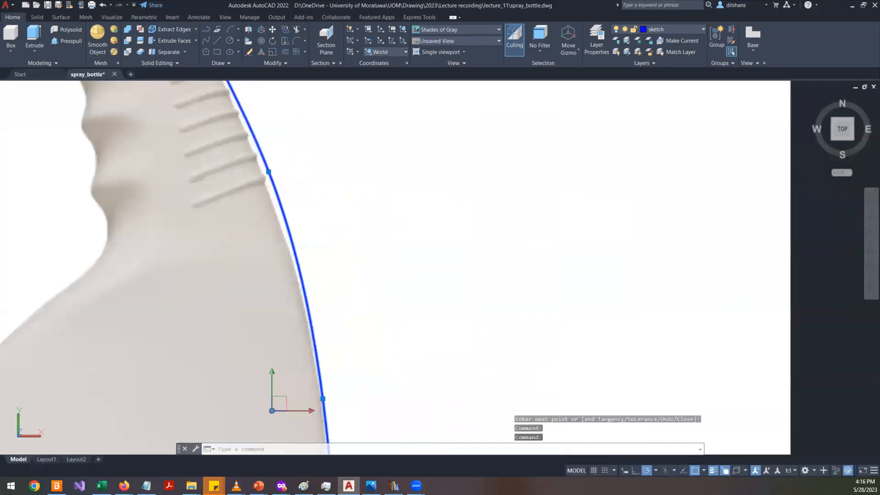
{"action": "scroll", "coordinate": [399, 282], "scroll_direction": "down", "scroll_amount": 6}
{"action": "scroll", "coordinate": [358, 210], "scroll_direction": "up", "scroll_amount": 5}
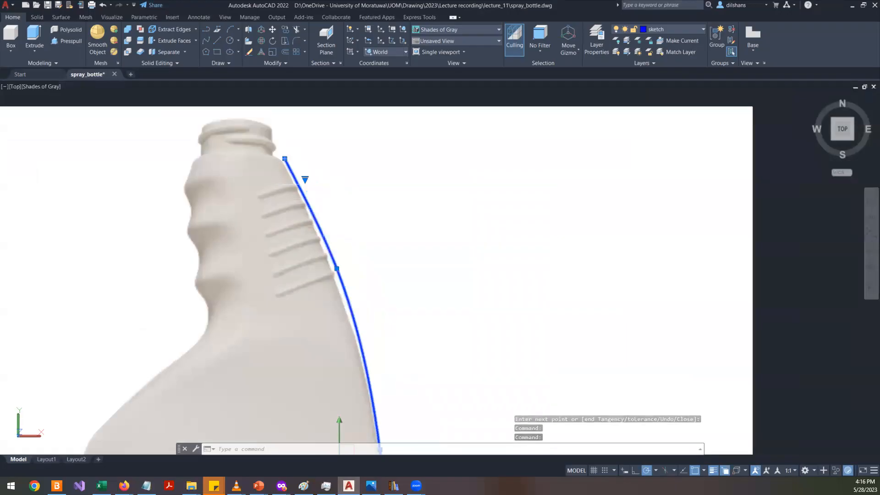
{"action": "scroll", "coordinate": [256, 201], "scroll_direction": "down", "scroll_amount": 2}
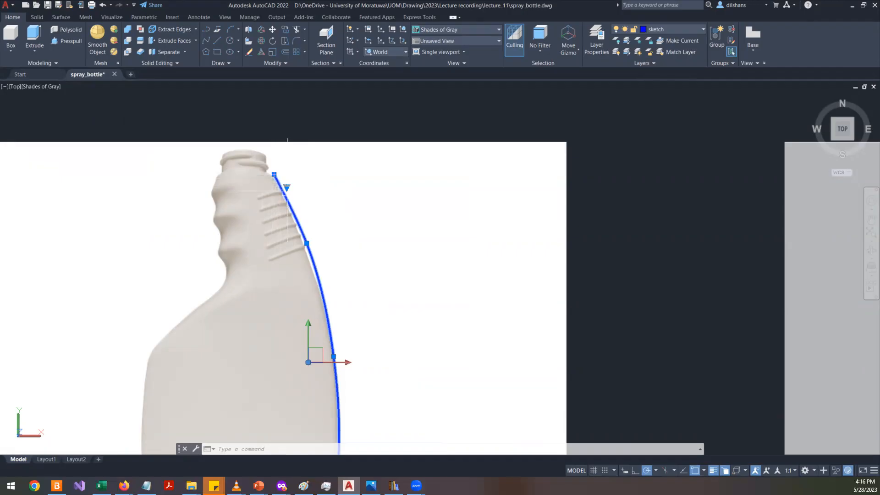
{"action": "left_click", "coordinate": [287, 188]}
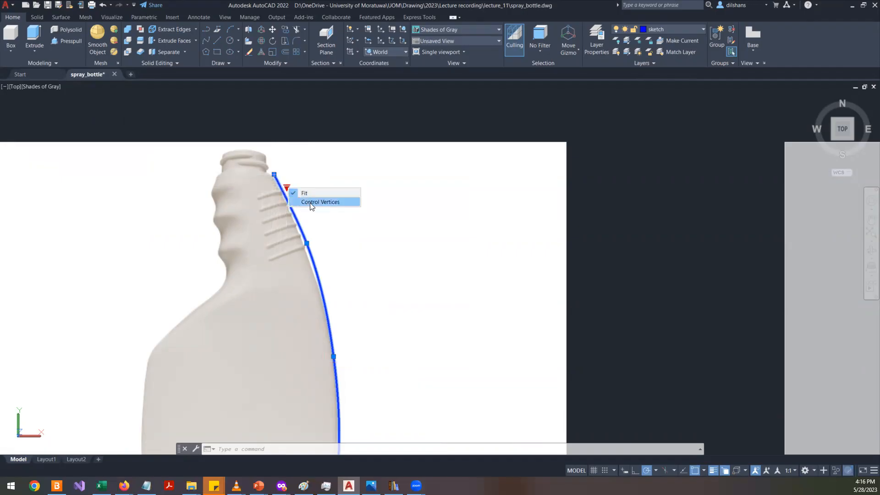
{"action": "left_click", "coordinate": [341, 201]}
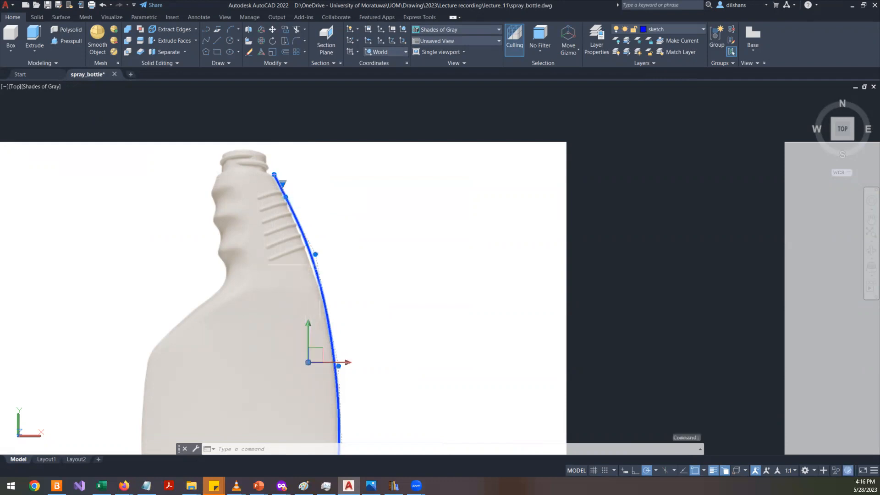
- Select the reference image and set its fade to 34
{"action": "key", "text": "Escape"}
{"action": "left_click", "coordinate": [617, 231]}
{"action": "left_click", "coordinate": [452, 139]}
{"action": "left_click_drag", "start_coordinate": [22, 51], "coordinate": [50, 60]}
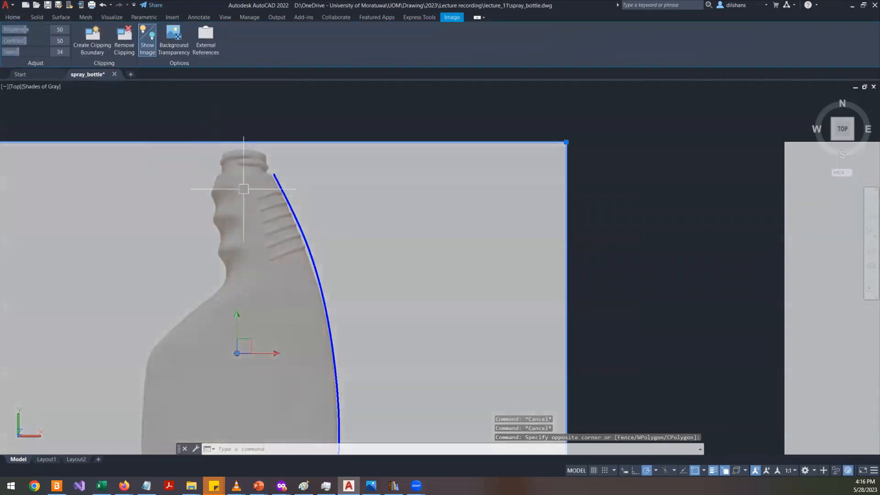
- Reselect the spline and move its top control vertex slightly left onto the neck corner
{"action": "left_click", "coordinate": [320, 277]}
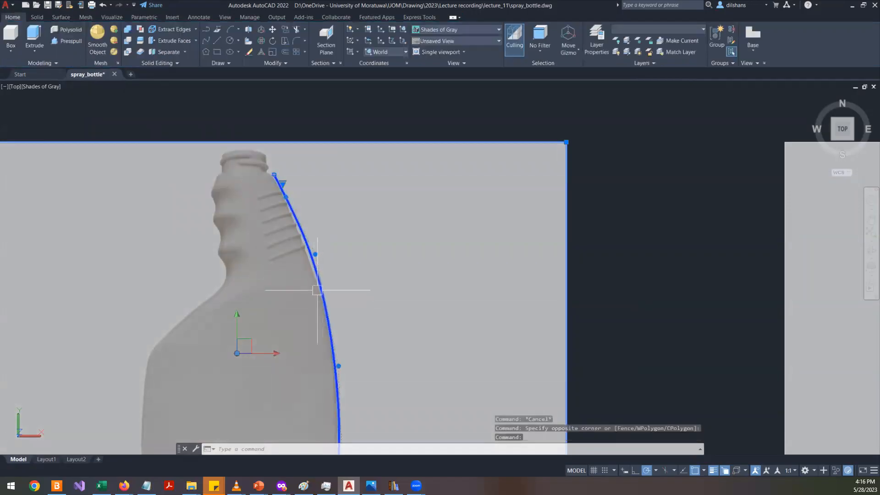
{"action": "scroll", "coordinate": [285, 197], "scroll_direction": "up", "scroll_amount": 5}
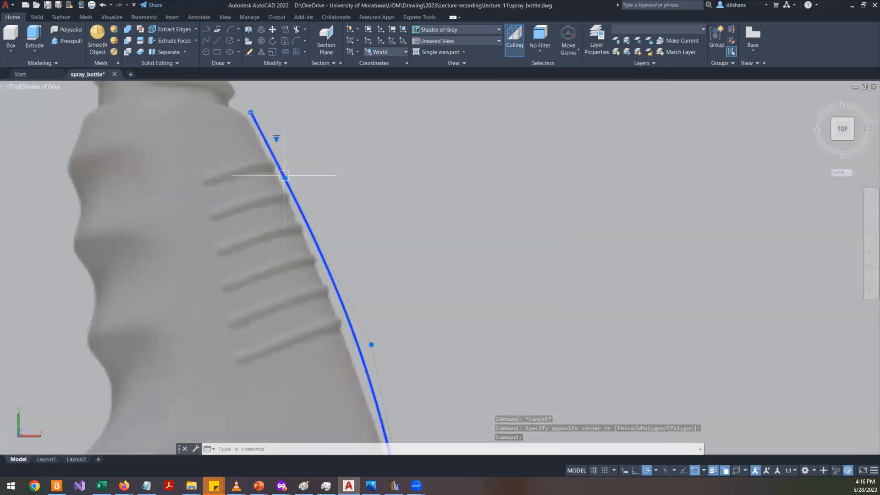
{"action": "left_click", "coordinate": [251, 112]}
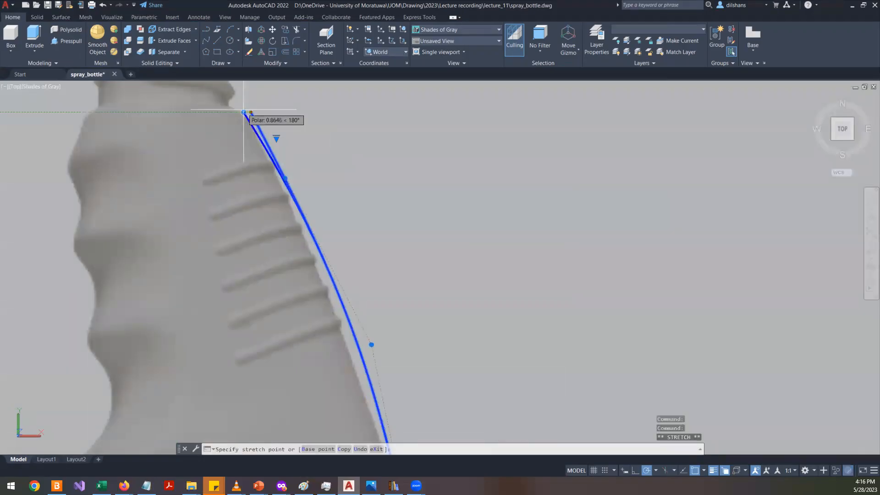
{"action": "left_click", "coordinate": [244, 113]}
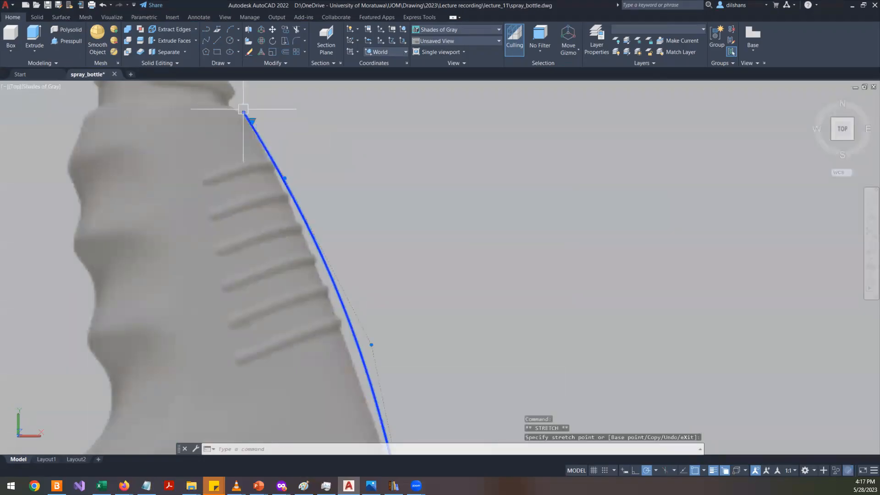
- Turn off polar tracking and object snap, then stretch the spline's upper shoulder control vertex to follow the outline
{"action": "left_click", "coordinate": [650, 469]}
{"action": "left_click", "coordinate": [695, 473]}
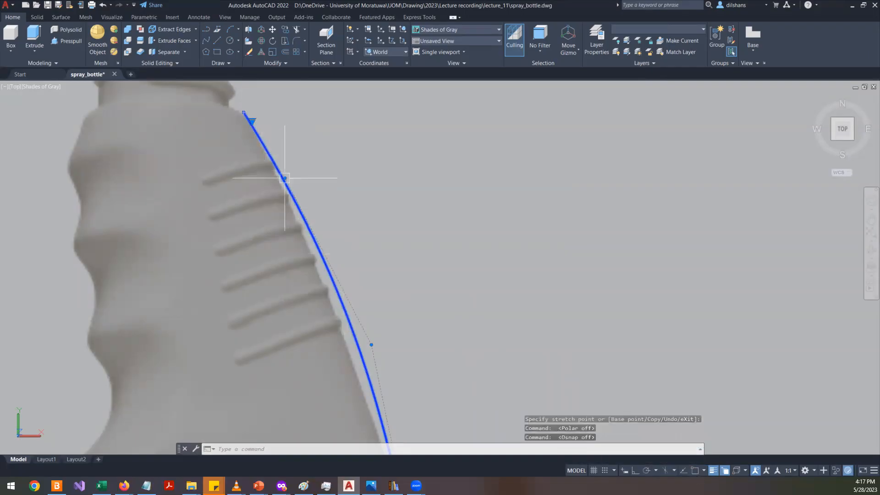
{"action": "left_click", "coordinate": [284, 180]}
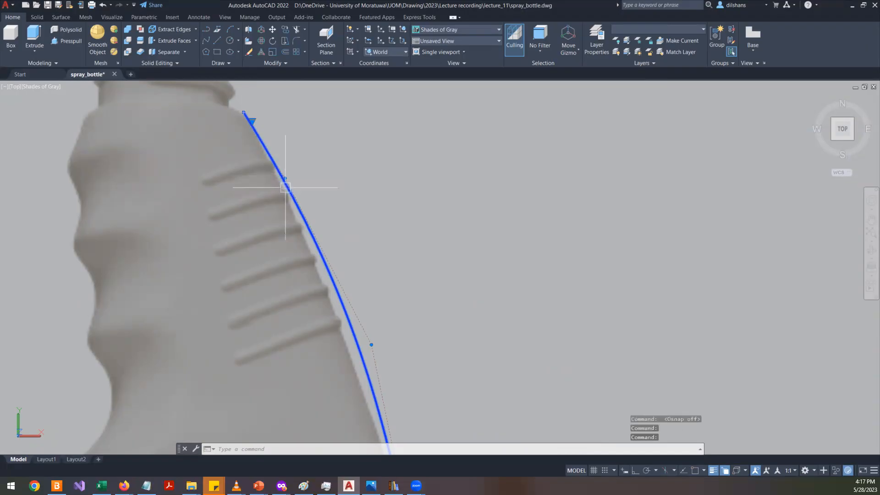
{"action": "left_click", "coordinate": [285, 178]}
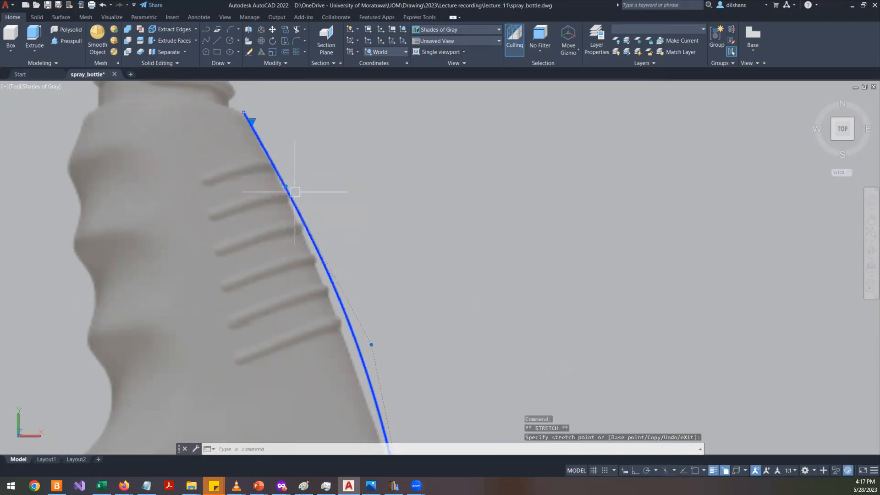
{"action": "left_click", "coordinate": [353, 349]}
- Move the spline's mid-body control vertex slightly left onto the bottle's outline
{"action": "scroll", "coordinate": [366, 329], "scroll_direction": "down", "scroll_amount": 5}
{"action": "scroll", "coordinate": [387, 402], "scroll_direction": "up", "scroll_amount": 5}
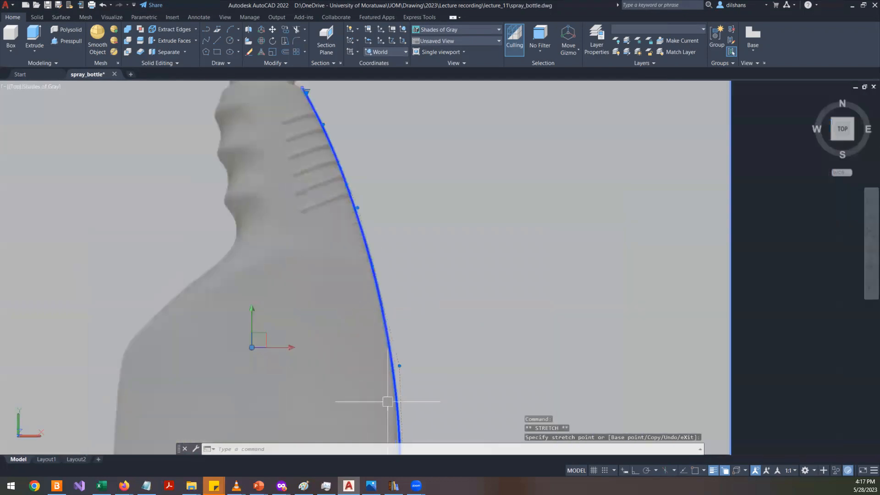
{"action": "scroll", "coordinate": [386, 402], "scroll_direction": "up", "scroll_amount": 1}
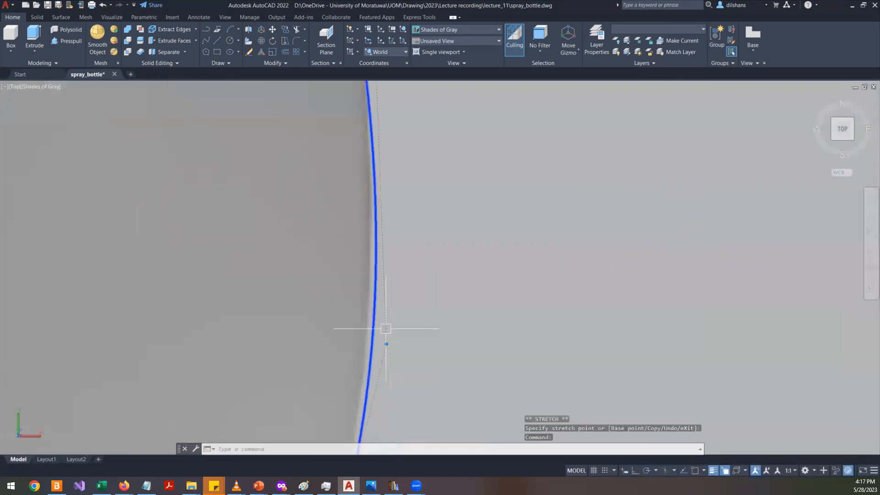
{"action": "left_click", "coordinate": [385, 344]}
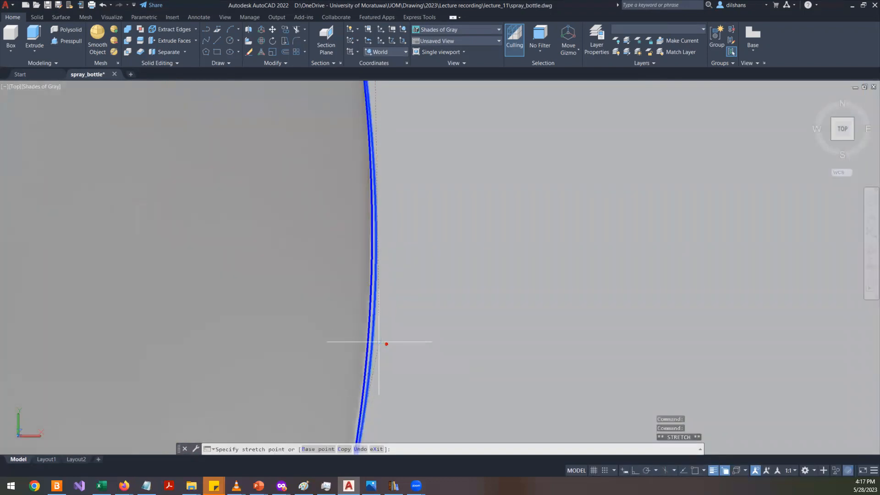
{"action": "left_click", "coordinate": [376, 341]}
- Move the spline's bottom end vertex slightly down to the bottle's base
{"action": "scroll", "coordinate": [375, 340], "scroll_direction": "down", "scroll_amount": 4}
{"action": "scroll", "coordinate": [390, 309], "scroll_direction": "up", "scroll_amount": 3}
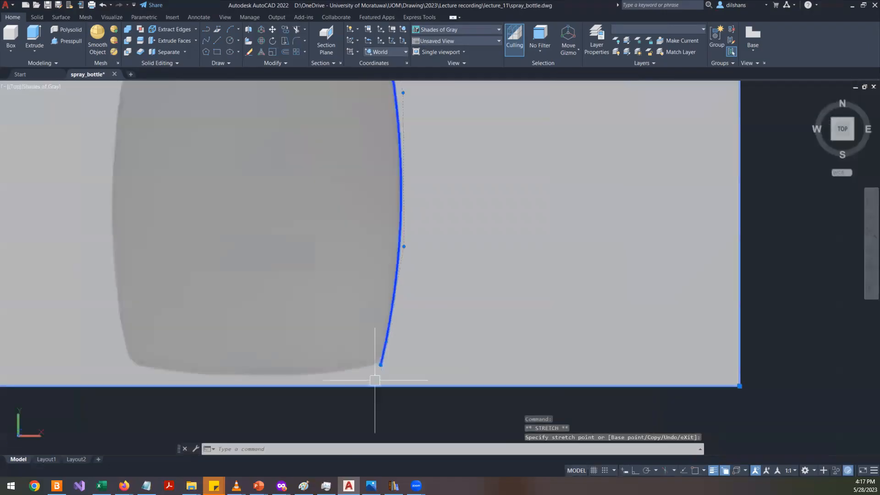
{"action": "scroll", "coordinate": [375, 380], "scroll_direction": "up", "scroll_amount": 2}
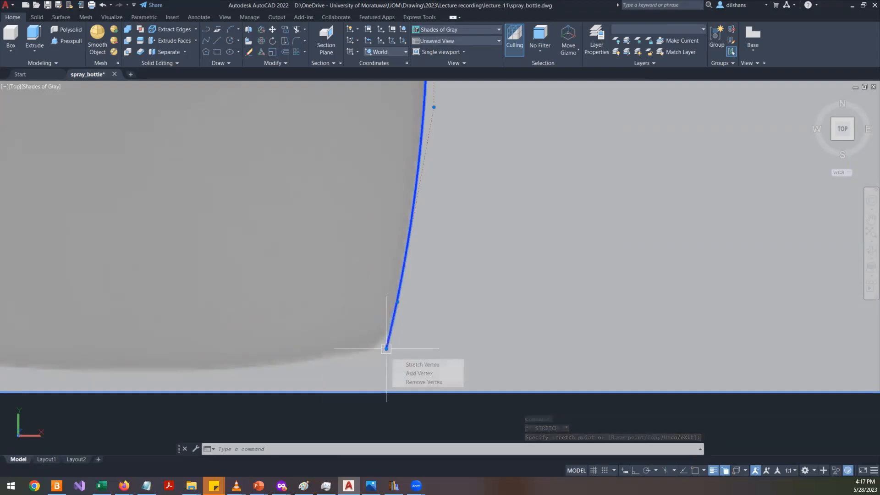
{"action": "left_click", "coordinate": [387, 348]}
{"action": "left_click", "coordinate": [387, 366]}
- Try to reposition the control vertex on the lower body outline
{"action": "scroll", "coordinate": [388, 366], "scroll_direction": "down", "scroll_amount": 3}
{"action": "scroll", "coordinate": [405, 269], "scroll_direction": "up", "scroll_amount": 2}
{"action": "scroll", "coordinate": [404, 269], "scroll_direction": "up", "scroll_amount": 3}
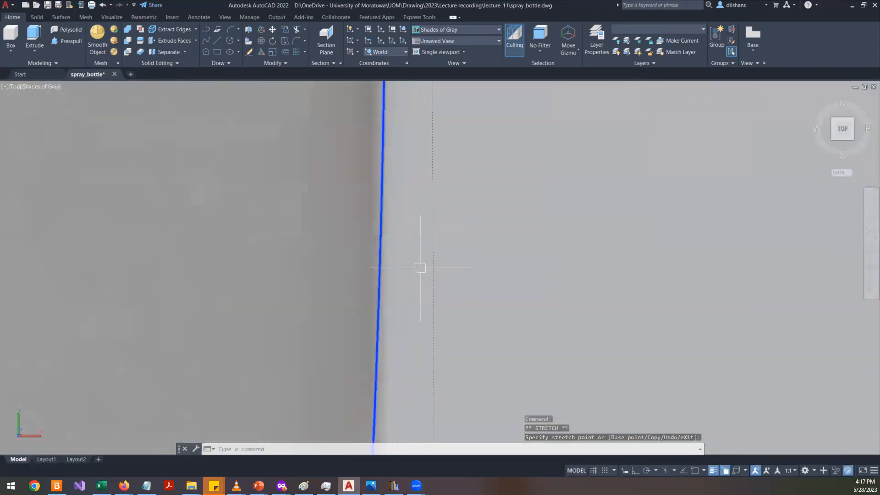
{"action": "scroll", "coordinate": [420, 267], "scroll_direction": "down", "scroll_amount": 4}
{"action": "scroll", "coordinate": [427, 224], "scroll_direction": "up", "scroll_amount": 4}
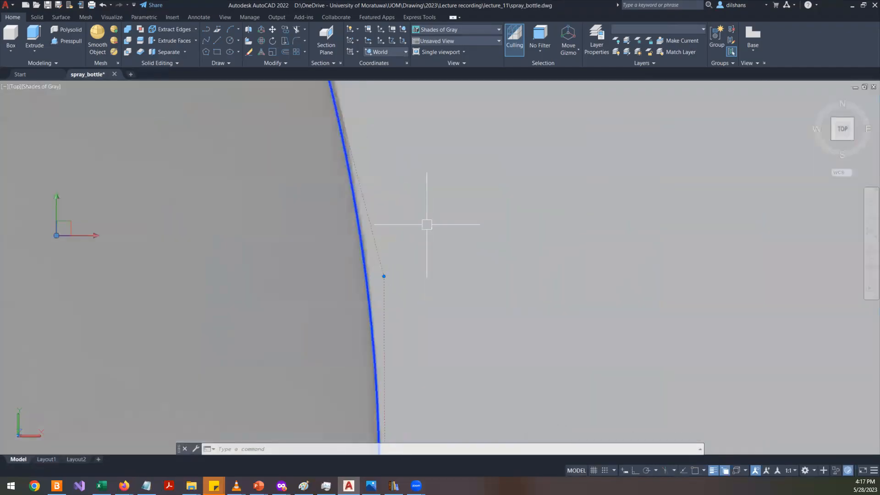
{"action": "left_click", "coordinate": [384, 276]}
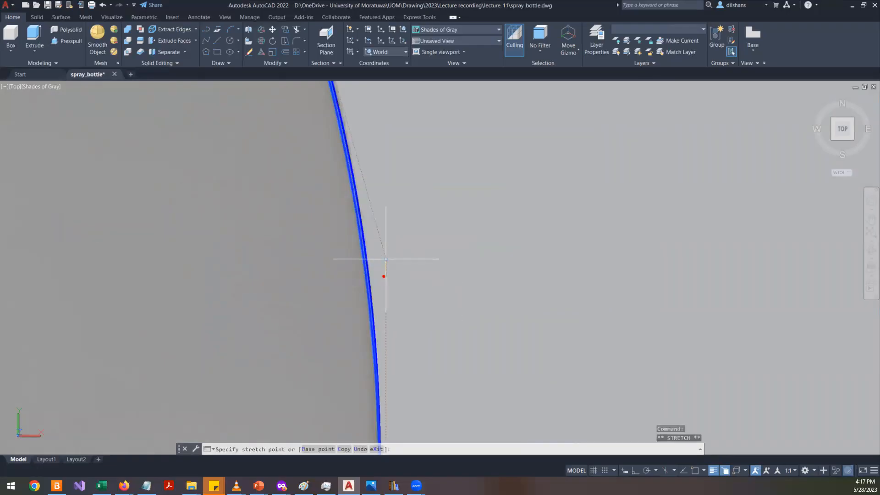
{"action": "scroll", "coordinate": [267, 301], "scroll_direction": "down", "scroll_amount": 4}
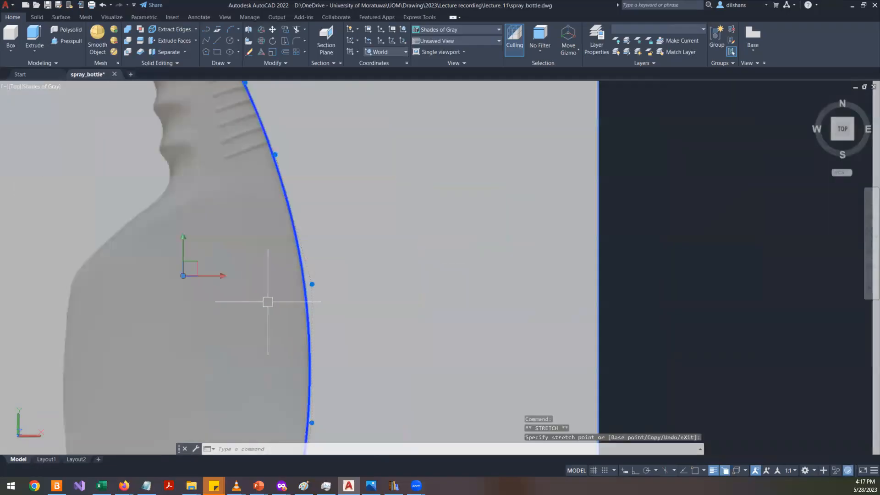
{"action": "scroll", "coordinate": [409, 293], "scroll_direction": "down", "scroll_amount": 5}
{"action": "scroll", "coordinate": [387, 346], "scroll_direction": "up", "scroll_amount": 6}
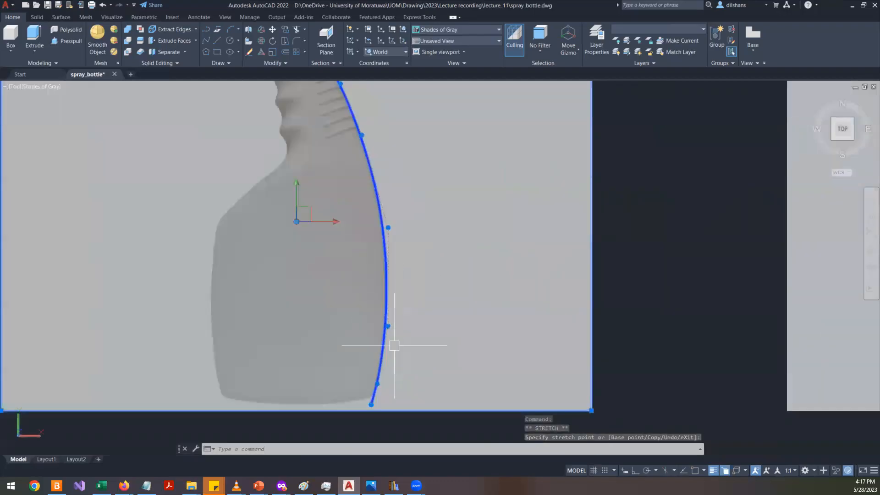
{"action": "scroll", "coordinate": [390, 366], "scroll_direction": "up", "scroll_amount": 3}
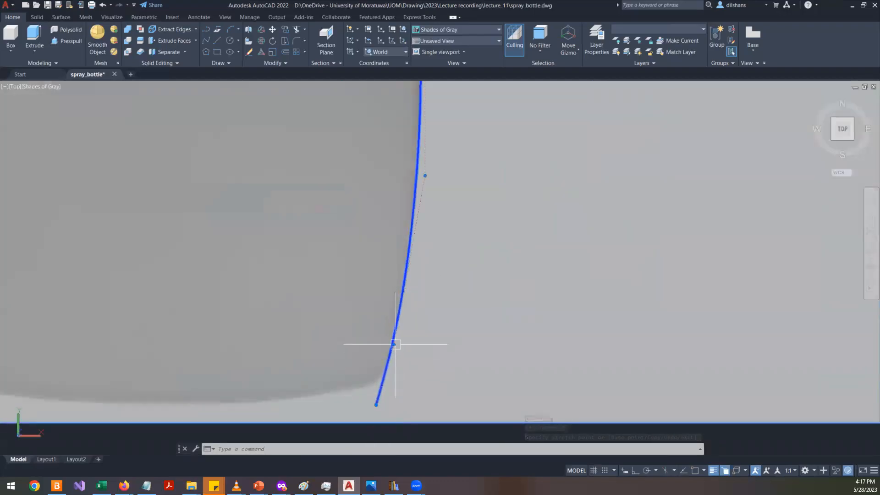
- Try to remove the spline's upper body control vertex, then stretch it slightly up and to the right instead
{"action": "mouse_move", "coordinate": [393, 344]}
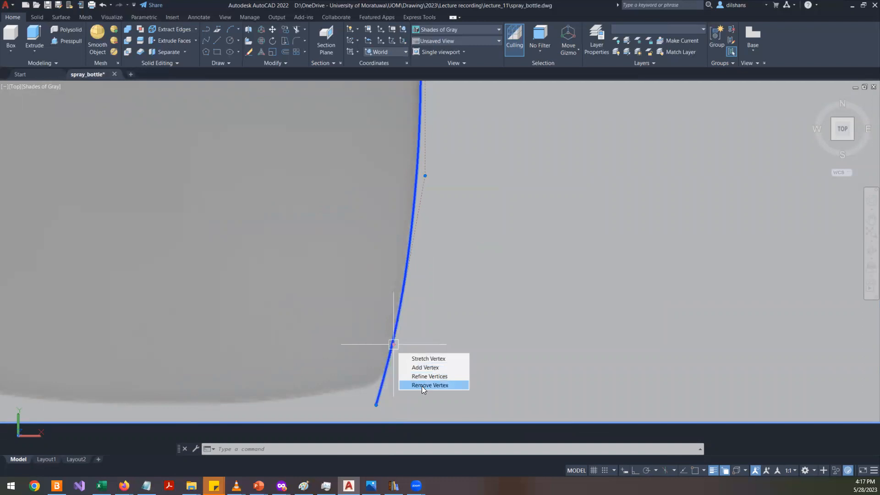
{"action": "left_click", "coordinate": [435, 388]}
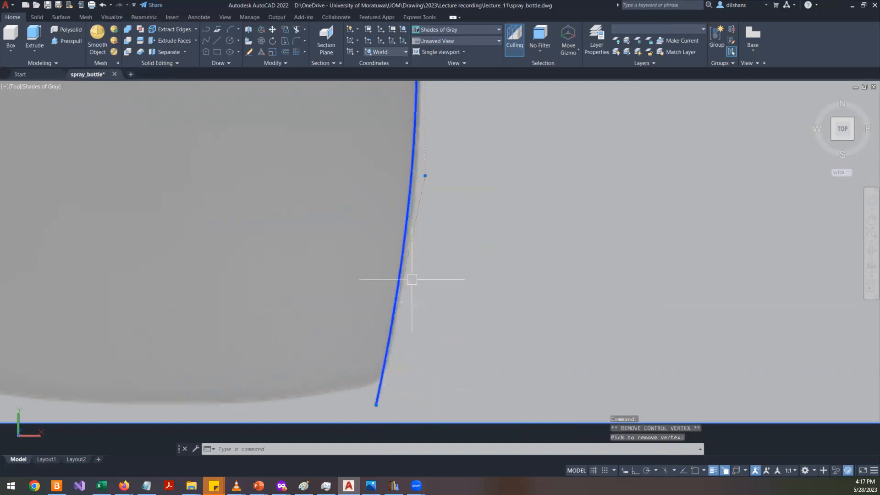
{"action": "left_click", "coordinate": [424, 172]}
{"action": "left_click", "coordinate": [424, 175]}
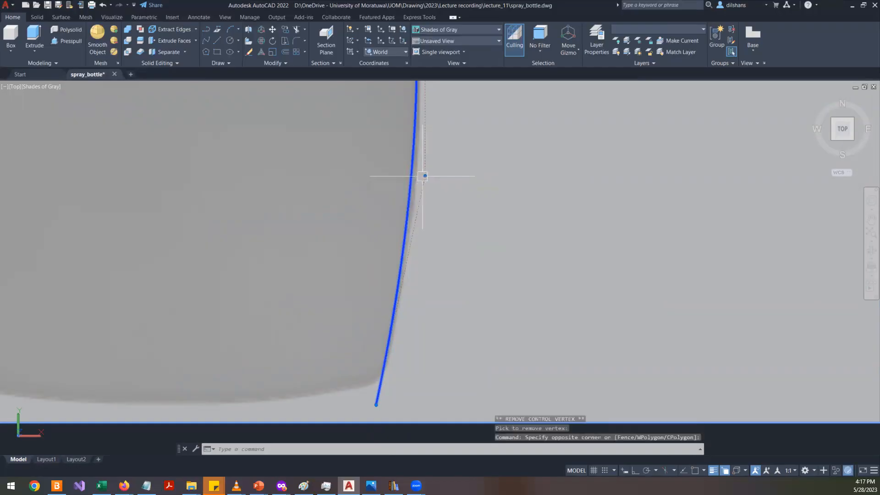
{"action": "left_click", "coordinate": [424, 175]}
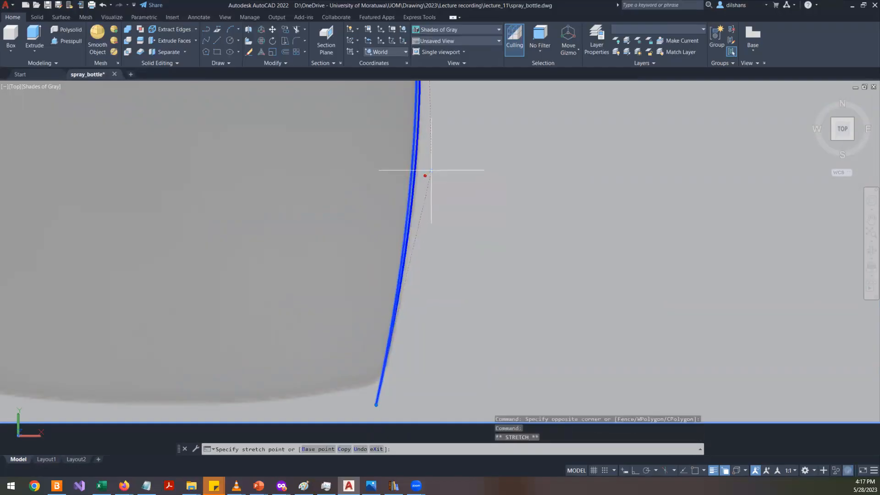
{"action": "left_click", "coordinate": [431, 171]}
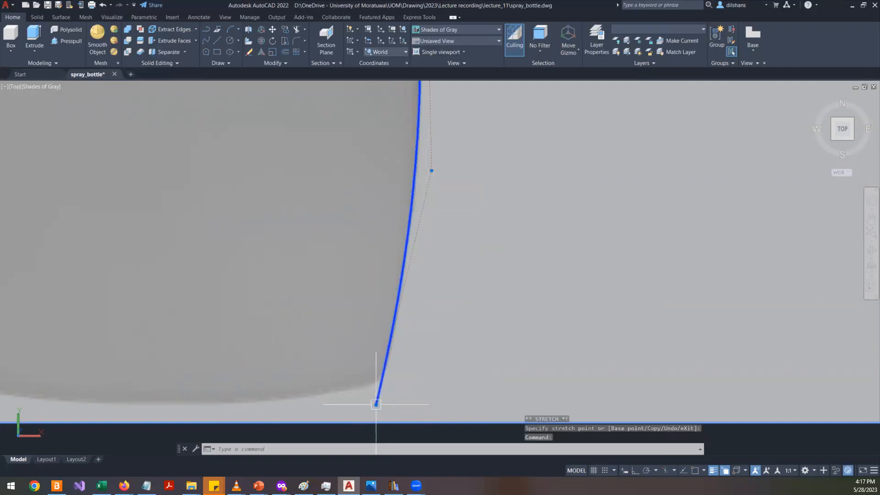
- Stretch the spline's bottom end vertex onto the corner of the bottle's base, then leave the grip edit
{"action": "left_click", "coordinate": [376, 404]}
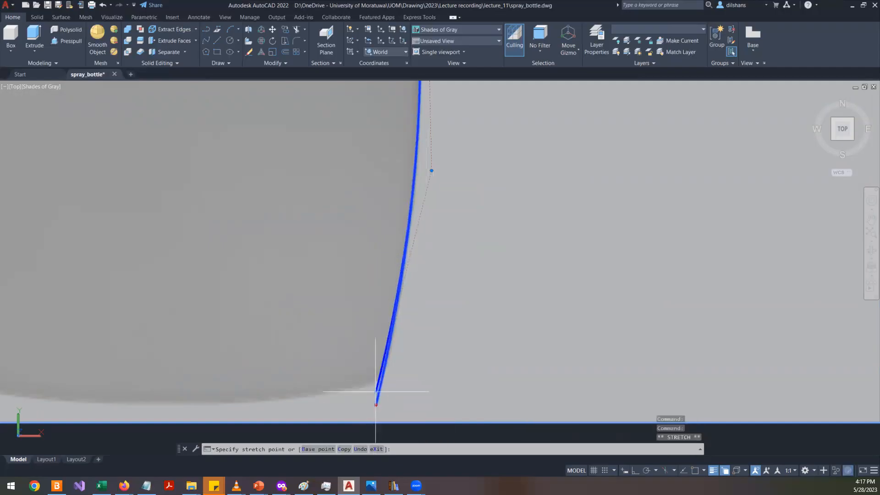
{"action": "scroll", "coordinate": [375, 391], "scroll_direction": "down", "scroll_amount": 5}
{"action": "scroll", "coordinate": [398, 216], "scroll_direction": "up", "scroll_amount": 5}
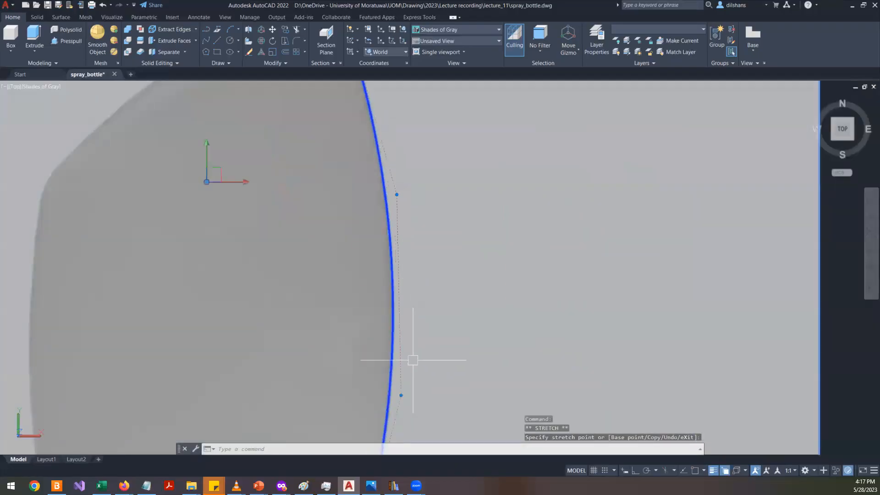
{"action": "scroll", "coordinate": [412, 360], "scroll_direction": "down", "scroll_amount": 5}
{"action": "scroll", "coordinate": [423, 319], "scroll_direction": "up", "scroll_amount": 6}
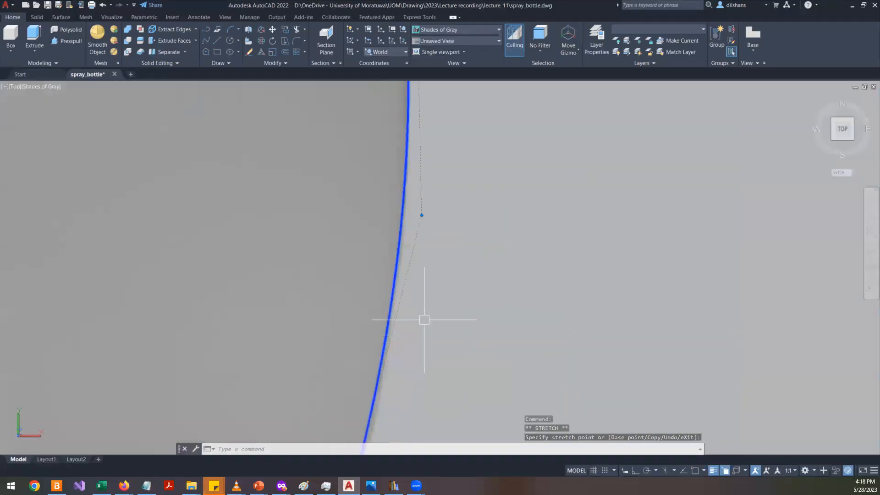
{"action": "scroll", "coordinate": [424, 319], "scroll_direction": "down", "scroll_amount": 5}
{"action": "scroll", "coordinate": [422, 246], "scroll_direction": "up", "scroll_amount": 5}
{"action": "scroll", "coordinate": [387, 369], "scroll_direction": "down", "scroll_amount": 2}
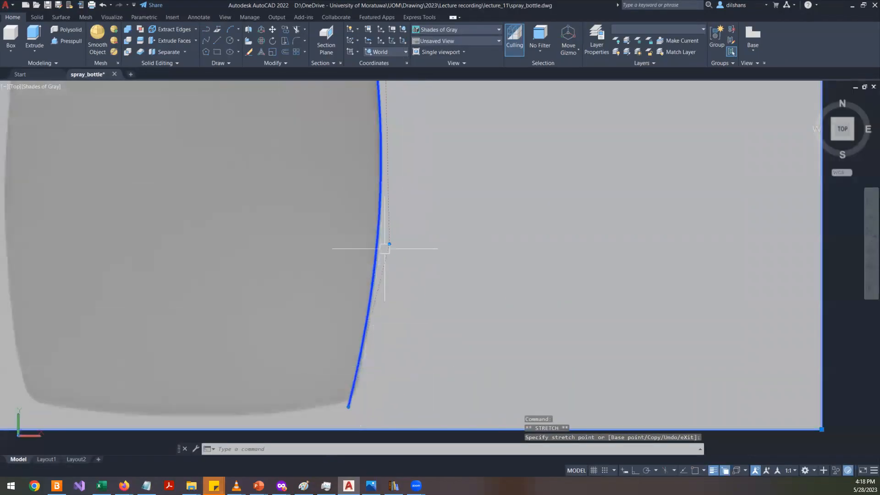
{"action": "scroll", "coordinate": [349, 380], "scroll_direction": "up", "scroll_amount": 3}
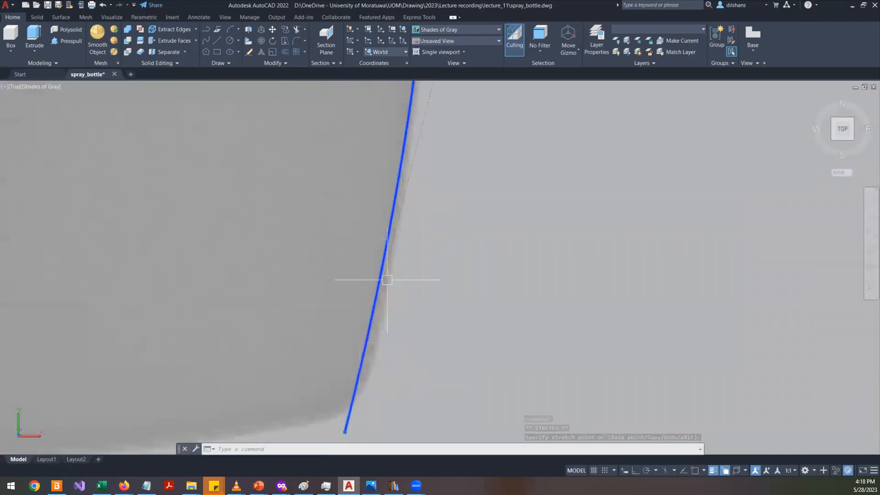
{"action": "scroll", "coordinate": [402, 288], "scroll_direction": "down", "scroll_amount": 4}
{"action": "scroll", "coordinate": [376, 368], "scroll_direction": "up", "scroll_amount": 2}
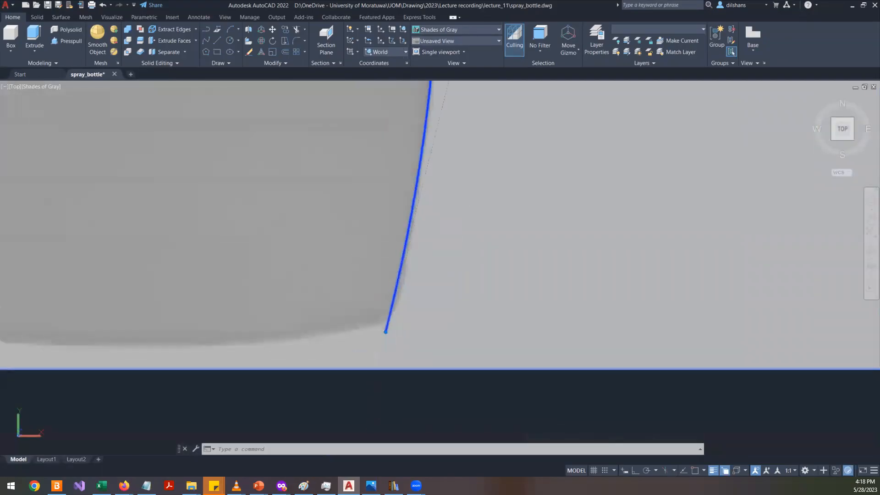
{"action": "scroll", "coordinate": [390, 280], "scroll_direction": "down", "scroll_amount": 1}
{"action": "left_click", "coordinate": [406, 279]}
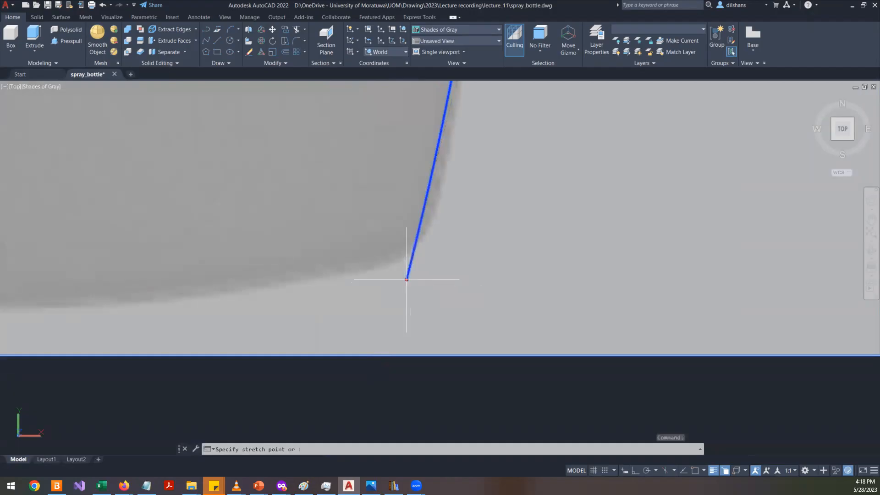
{"action": "left_click", "coordinate": [416, 271]}
{"action": "scroll", "coordinate": [427, 301], "scroll_direction": "down", "scroll_amount": 2}
{"action": "scroll", "coordinate": [428, 302], "scroll_direction": "down", "scroll_amount": 3}
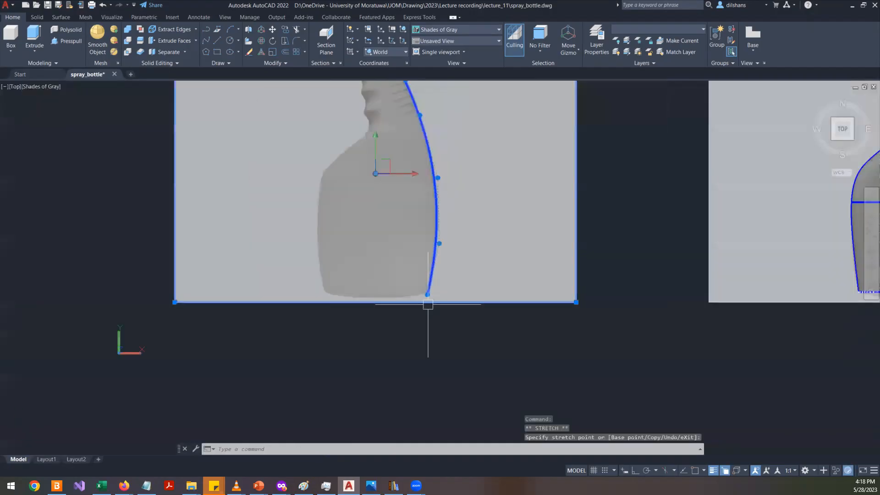
{"action": "key", "text": "Escape"}
- Draw a spline tracing the bottle's left outline from the neck down through the shoulder to the base
{"action": "scroll", "coordinate": [372, 235], "scroll_direction": "up", "scroll_amount": 3}
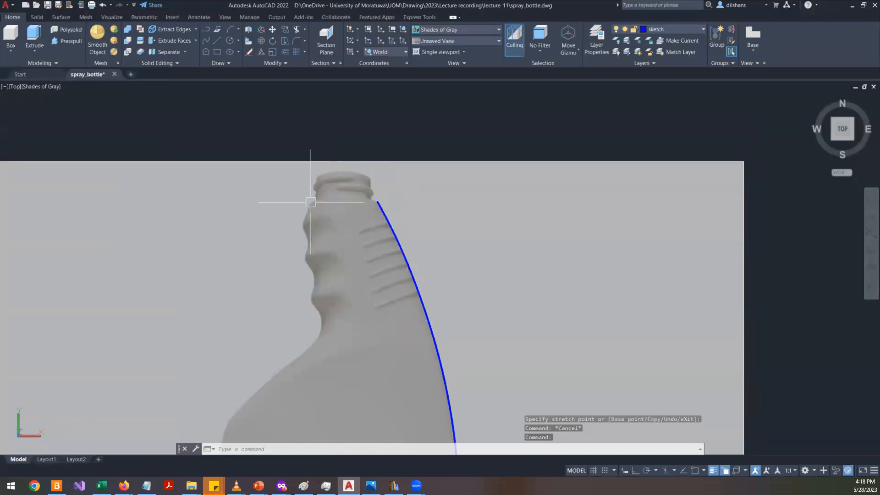
{"action": "scroll", "coordinate": [243, 362], "scroll_direction": "down", "scroll_amount": 2}
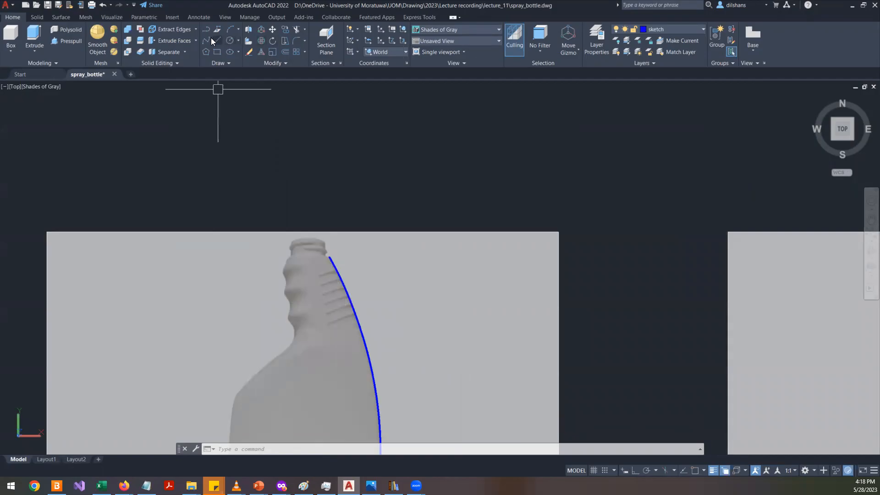
{"action": "scroll", "coordinate": [318, 178], "scroll_direction": "up", "scroll_amount": 5}
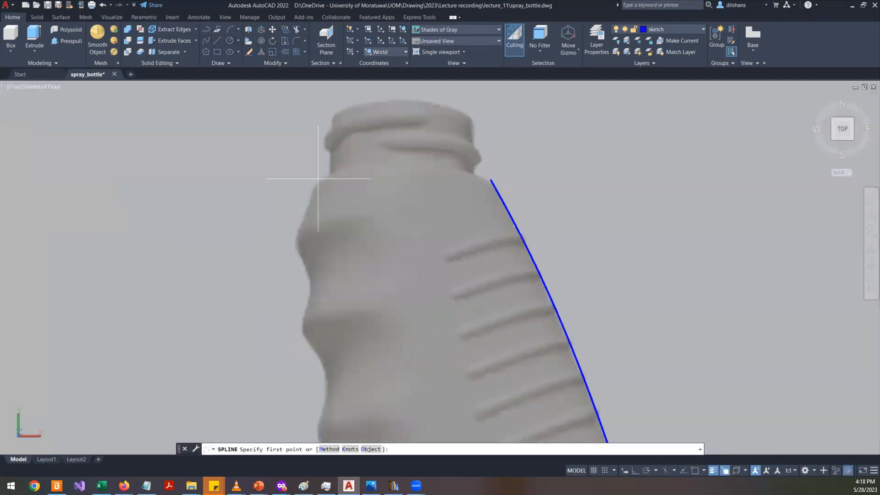
{"action": "left_click", "coordinate": [320, 172]}
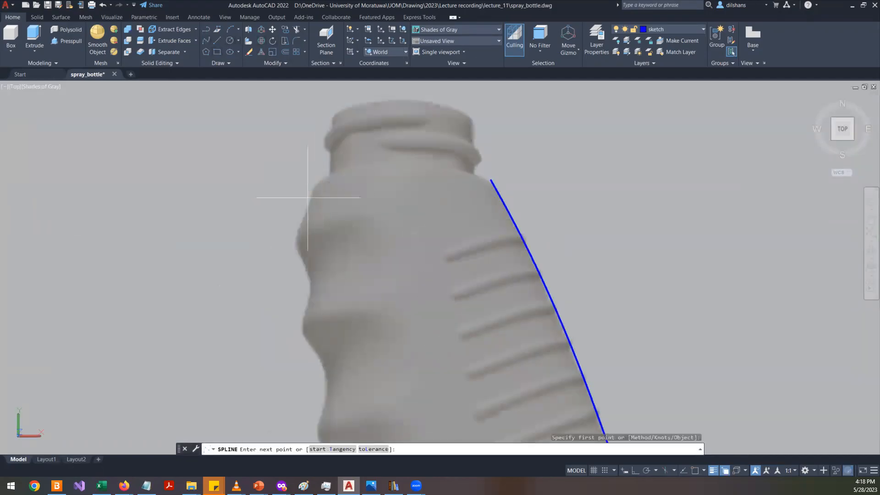
{"action": "left_click", "coordinate": [295, 229]}
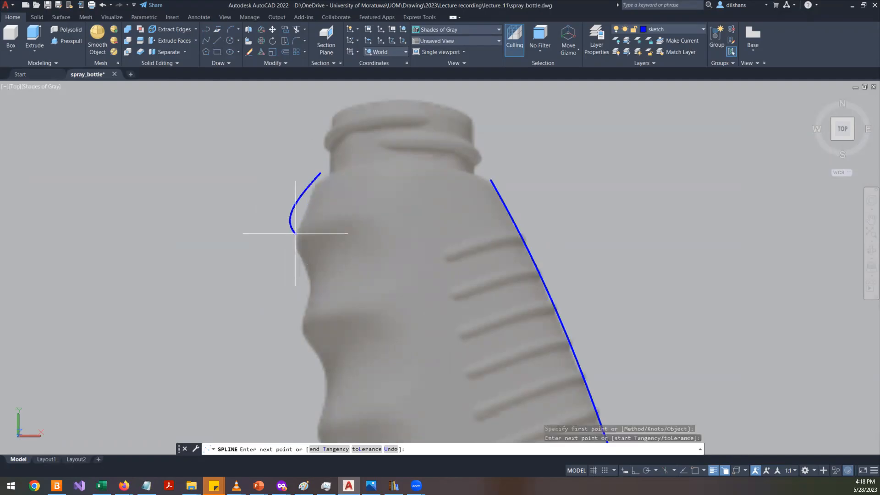
{"action": "left_click", "coordinate": [308, 286]}
{"action": "left_click", "coordinate": [300, 326]}
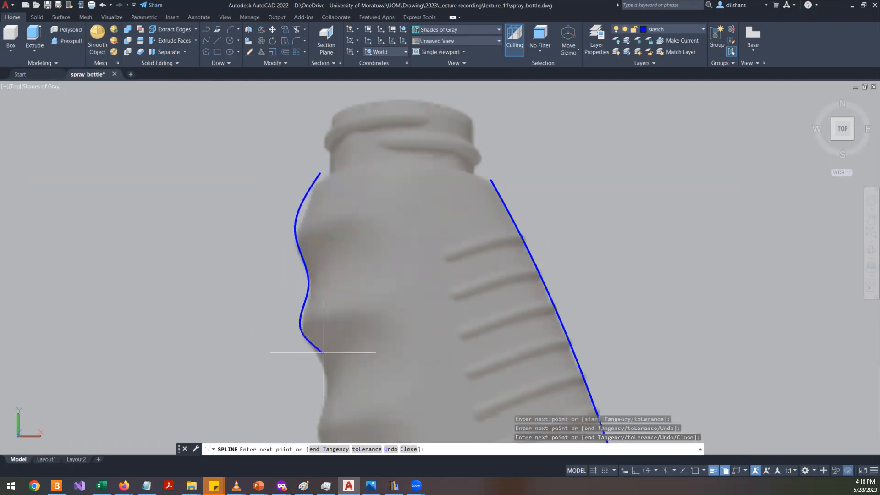
{"action": "left_click", "coordinate": [329, 372]}
{"action": "middle_click_drag", "start_coordinate": [325, 403], "coordinate": [332, 179]}
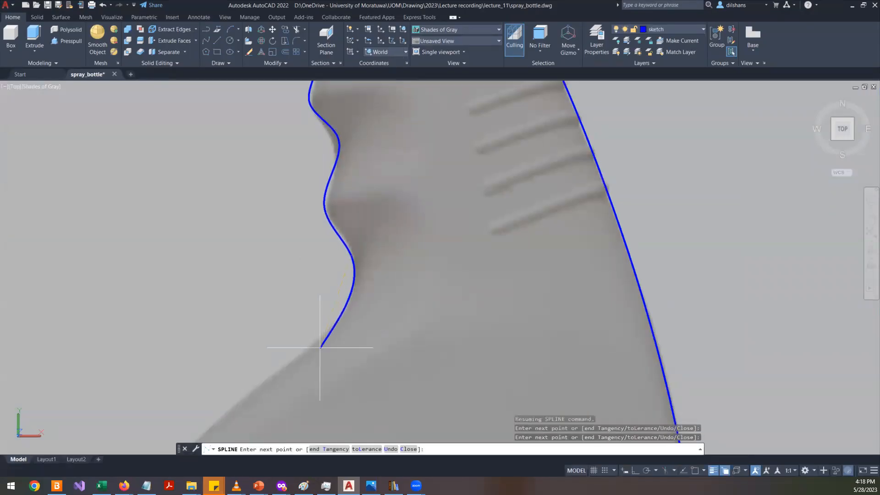
{"action": "left_click", "coordinate": [303, 352]}
{"action": "scroll", "coordinate": [192, 329], "scroll_direction": "down", "scroll_amount": 6}
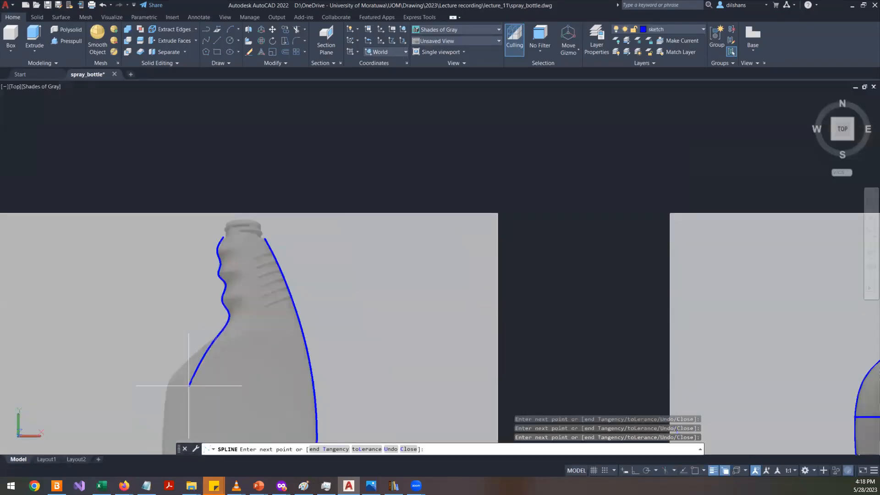
{"action": "scroll", "coordinate": [178, 387], "scroll_direction": "up", "scroll_amount": 3}
{"action": "left_click", "coordinate": [160, 362]}
{"action": "middle_click_drag", "start_coordinate": [183, 403], "coordinate": [206, 204]}
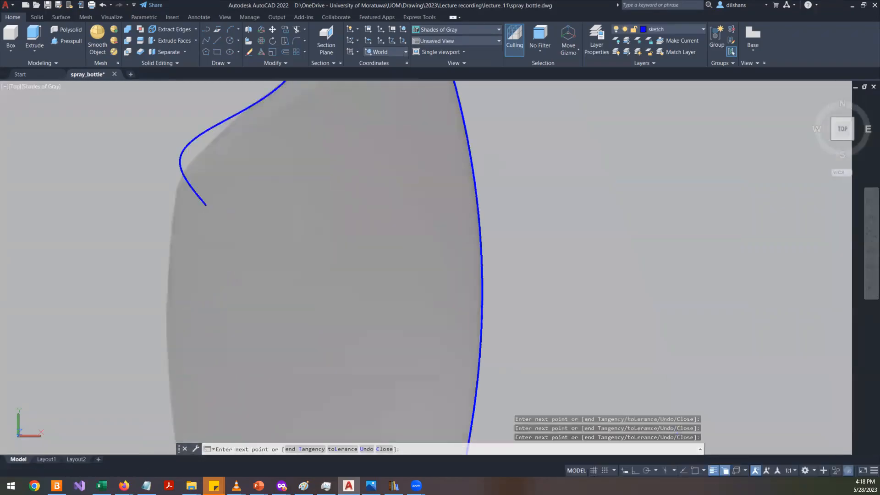
{"action": "scroll", "coordinate": [190, 290], "scroll_direction": "down", "scroll_amount": 4}
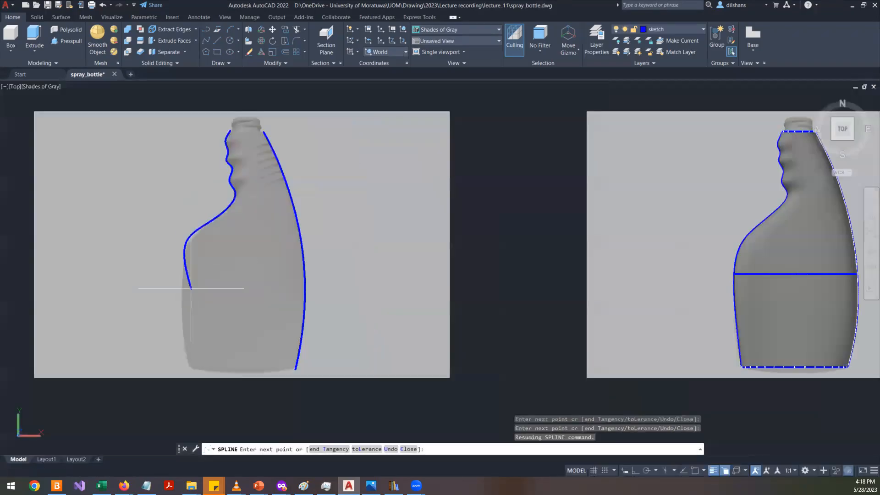
{"action": "left_click", "coordinate": [185, 366]}
{"action": "right_click", "coordinate": [194, 356]}
{"action": "left_click", "coordinate": [213, 361]}
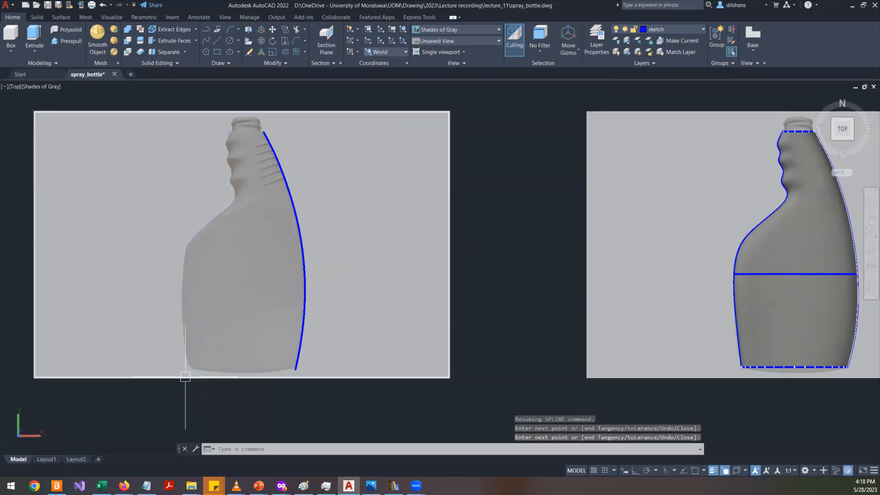
- Bring the new left outline spline to the front of the draw order
{"action": "left_click", "coordinate": [178, 308]}
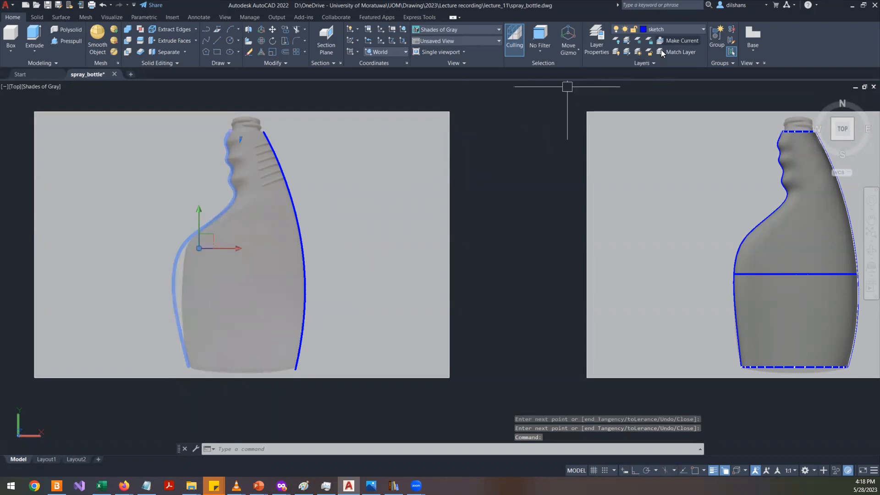
{"action": "right_click", "coordinate": [158, 304]}
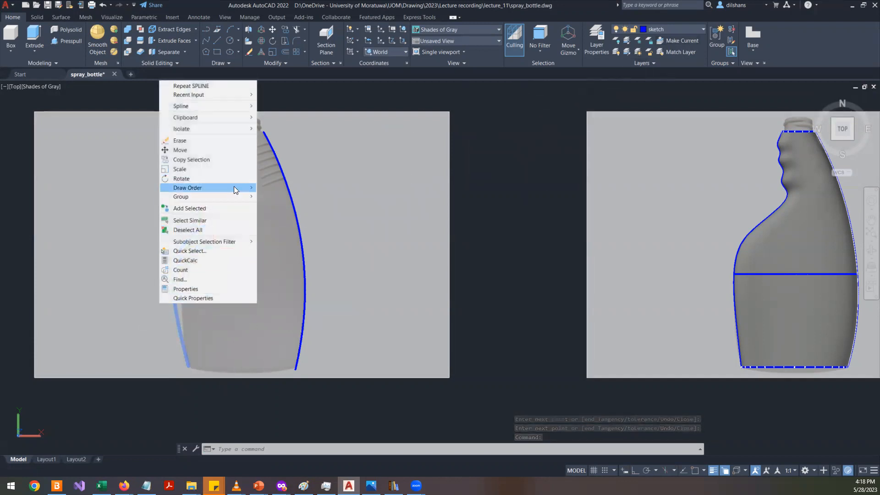
{"action": "mouse_move", "coordinate": [233, 187]}
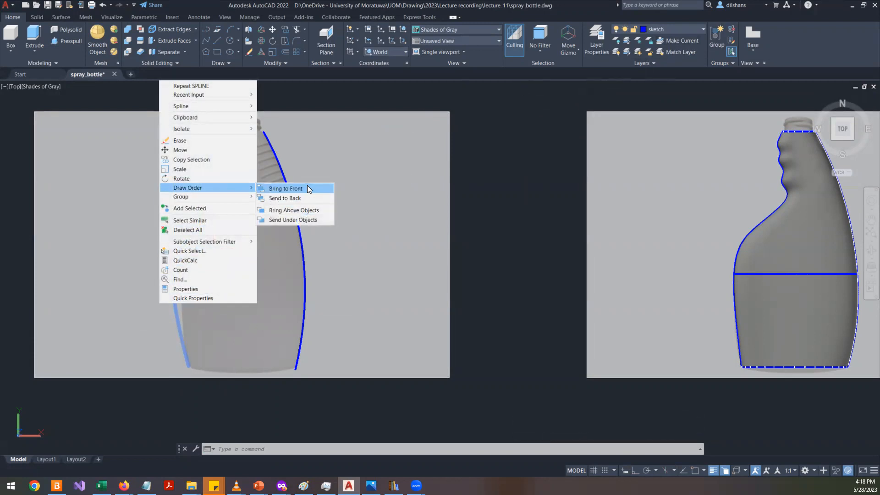
{"action": "left_click", "coordinate": [308, 188]}
- Stretch the left spline's upper control vertices to follow the neck outline more closely
{"action": "scroll", "coordinate": [389, 256], "scroll_direction": "down", "scroll_amount": 4}
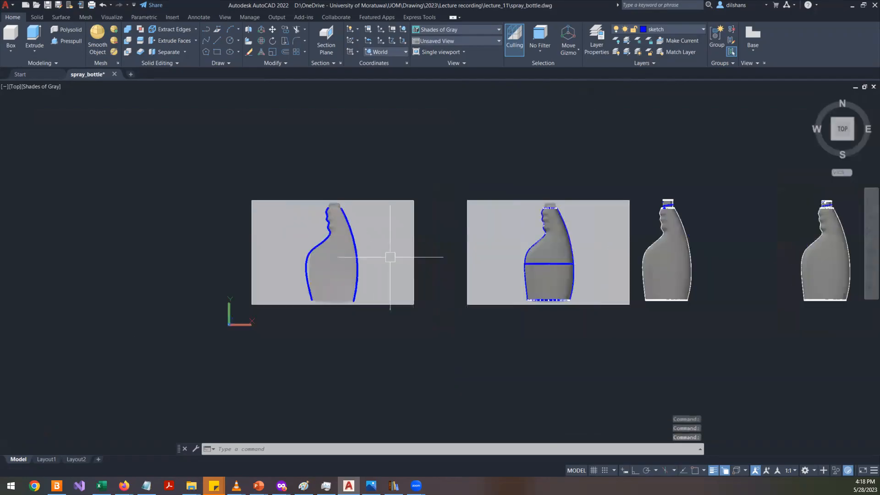
{"action": "scroll", "coordinate": [389, 257], "scroll_direction": "up", "scroll_amount": 4}
{"action": "left_click", "coordinate": [257, 226]}
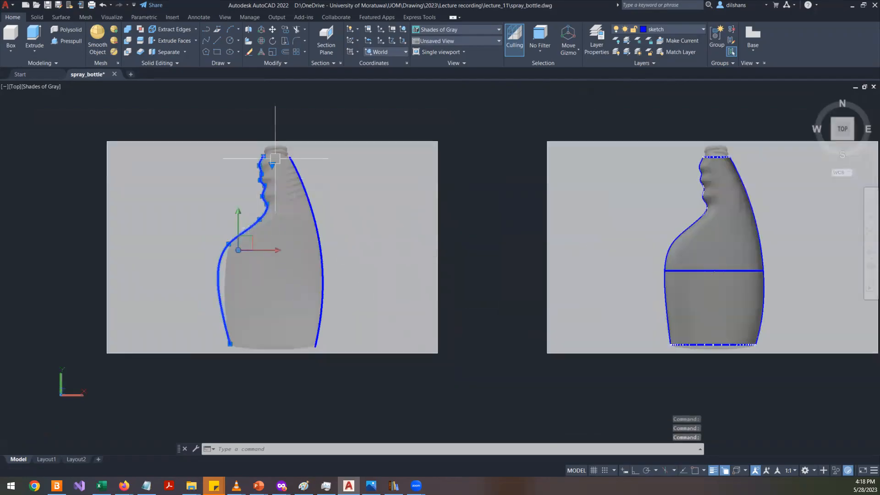
{"action": "mouse_move", "coordinate": [273, 164]}
{"action": "left_click", "coordinate": [301, 181]}
{"action": "scroll", "coordinate": [281, 174], "scroll_direction": "up", "scroll_amount": 10}
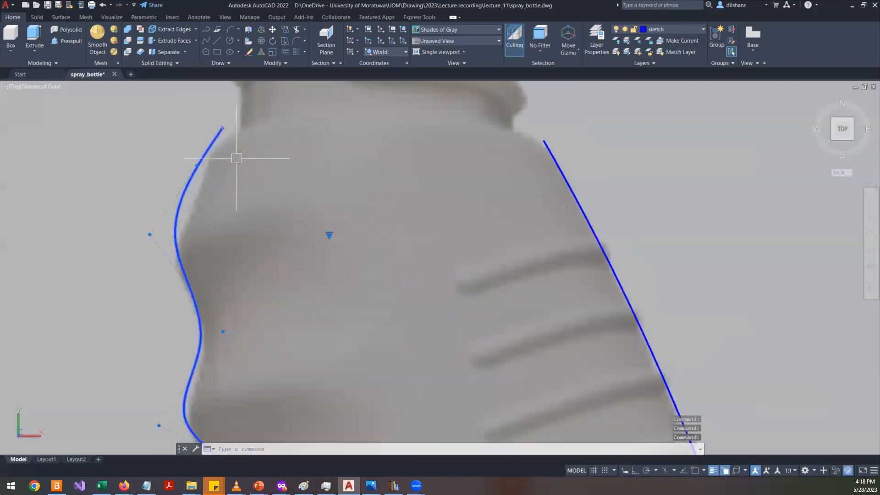
{"action": "left_click", "coordinate": [221, 128]}
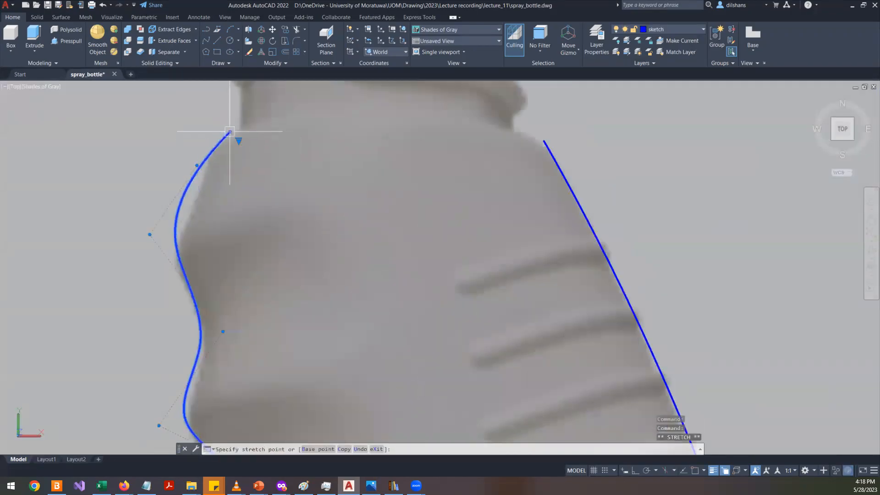
{"action": "left_click", "coordinate": [197, 165]}
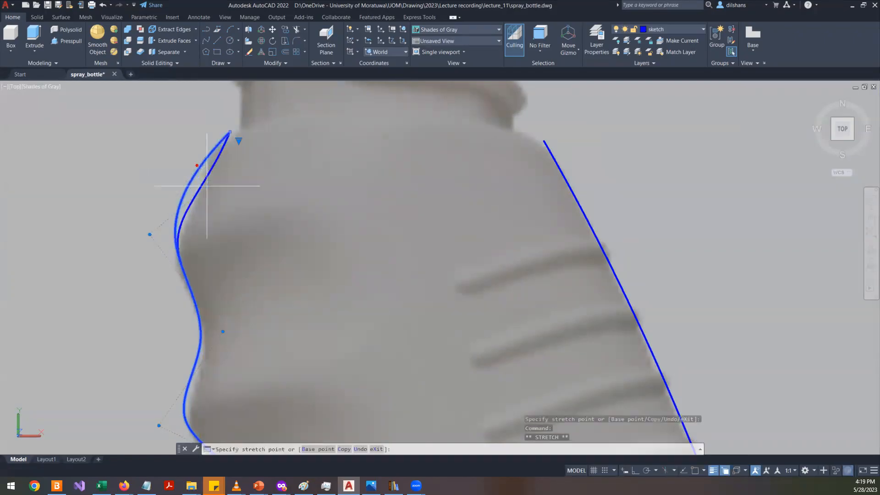
{"action": "left_click", "coordinate": [199, 196]}
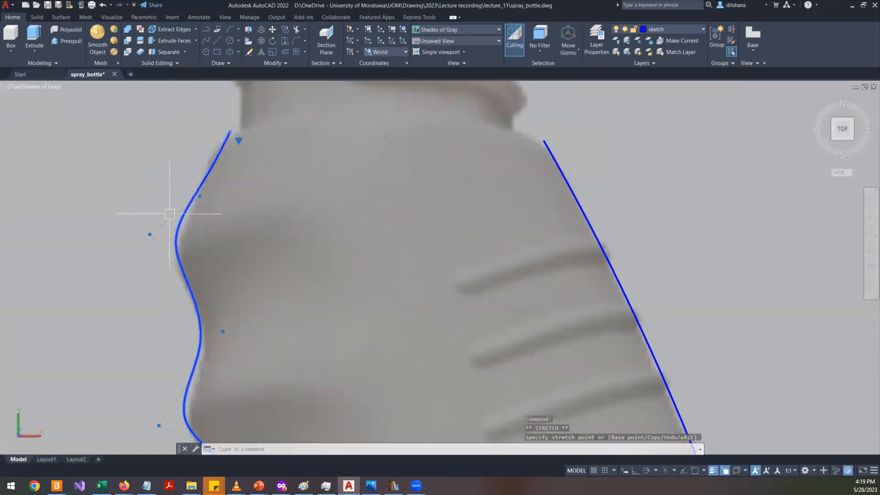
{"action": "left_click", "coordinate": [150, 234]}
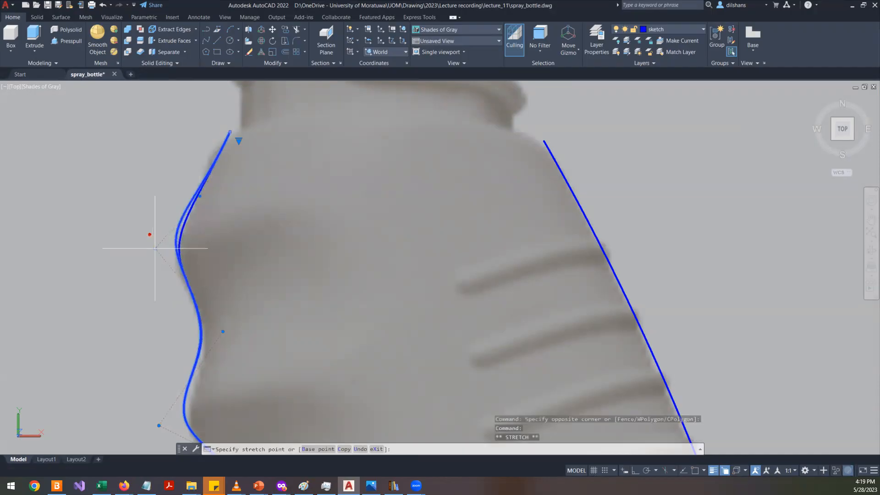
{"action": "left_click", "coordinate": [152, 252]}
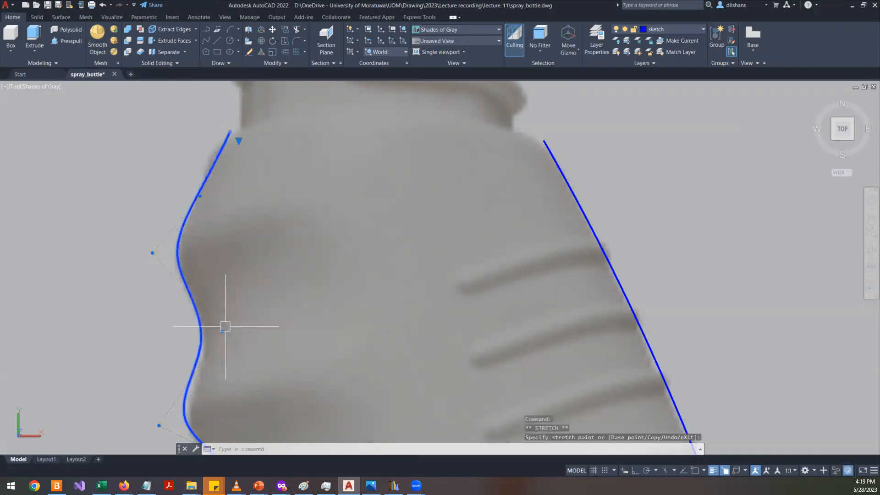
- Stretch the left spline's control vertices around the neck's waist curve to follow the bottle outline
{"action": "middle_click_drag", "start_coordinate": [223, 334], "coordinate": [209, 216]}
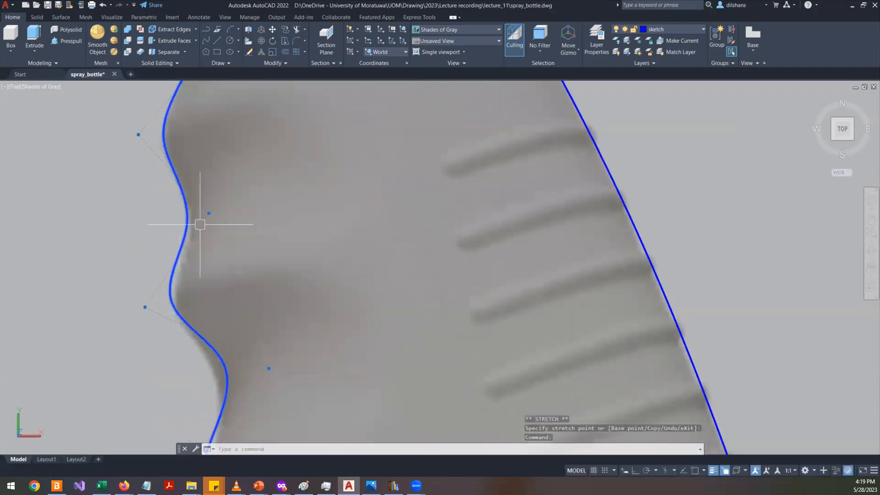
{"action": "left_click", "coordinate": [208, 212]}
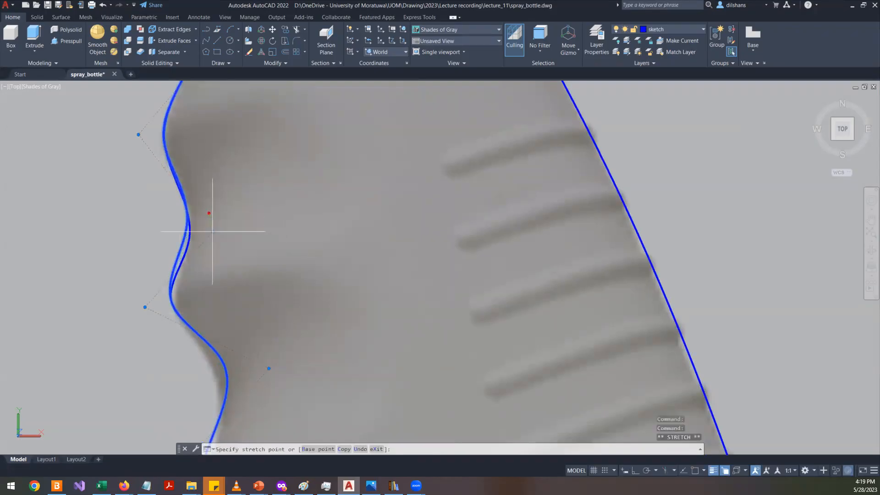
{"action": "left_click", "coordinate": [146, 305]}
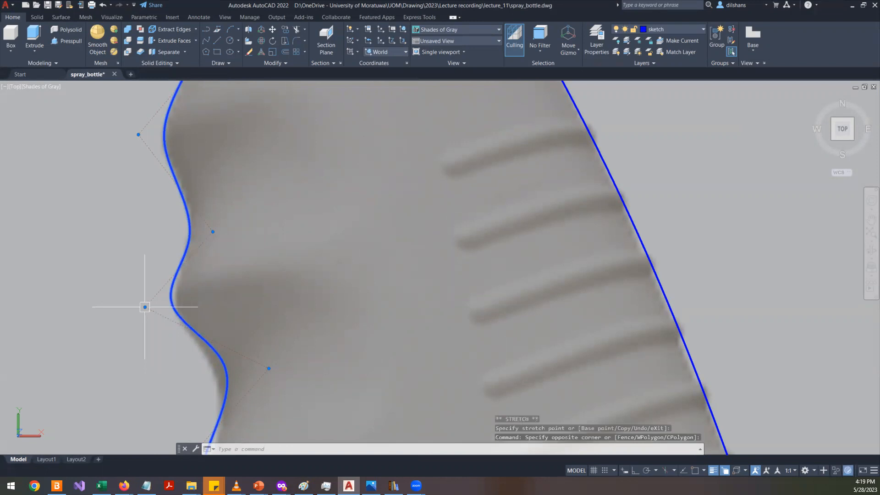
{"action": "left_click", "coordinate": [145, 307]}
{"action": "left_click", "coordinate": [149, 319]}
{"action": "scroll", "coordinate": [181, 263], "scroll_direction": "down", "scroll_amount": 2}
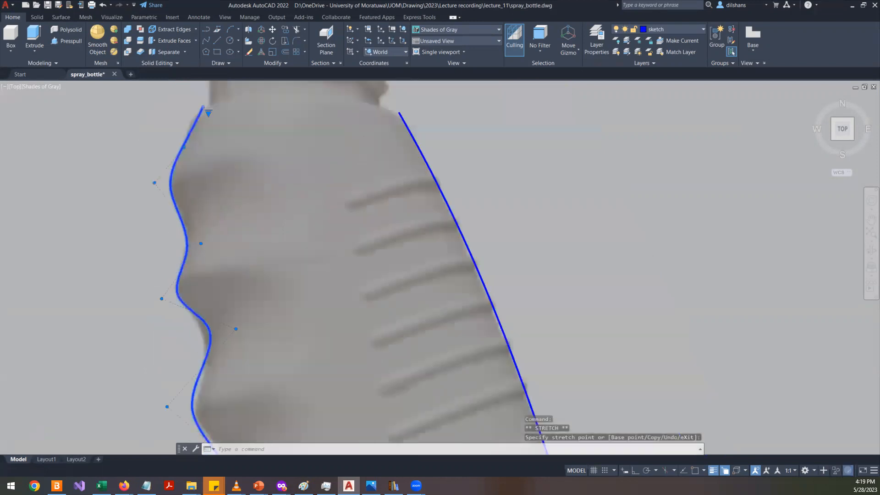
{"action": "scroll", "coordinate": [188, 275], "scroll_direction": "down", "scroll_amount": 8}
{"action": "scroll", "coordinate": [195, 331], "scroll_direction": "up", "scroll_amount": 3}
- Stretch the left spline's shoulder and side control vertices to follow the body outline, then leave grip editing
{"action": "middle_click_drag", "start_coordinate": [167, 353], "coordinate": [259, 163]}
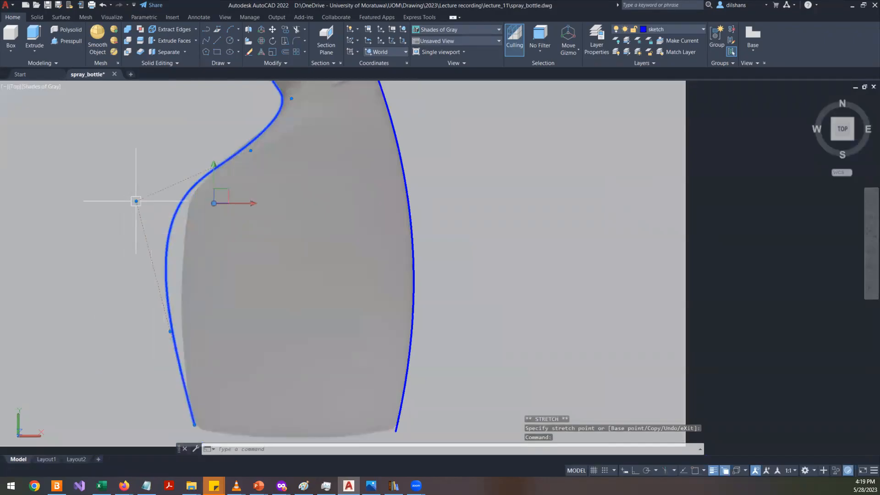
{"action": "left_click", "coordinate": [160, 178]}
{"action": "right_click", "coordinate": [160, 178]}
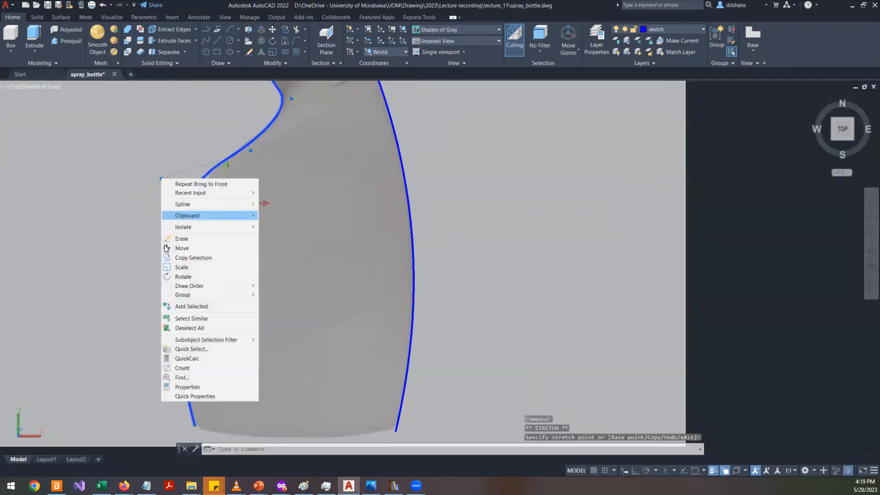
{"action": "left_click", "coordinate": [89, 252]}
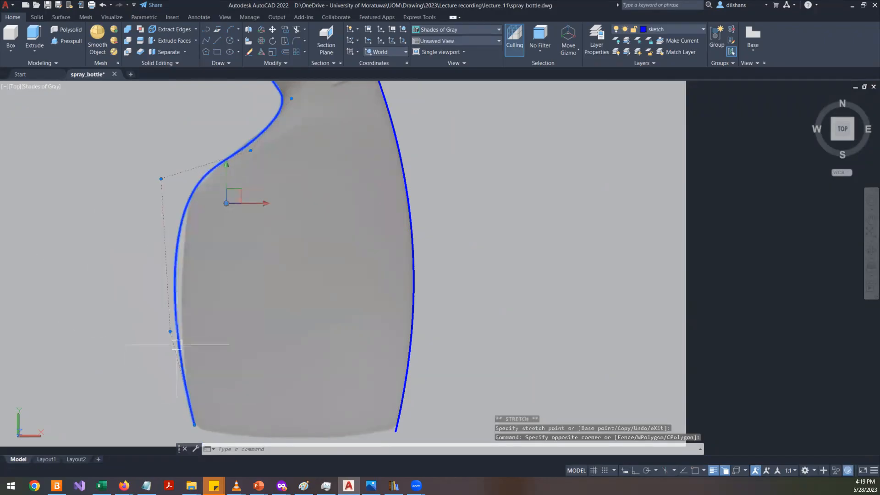
{"action": "left_click", "coordinate": [170, 332]}
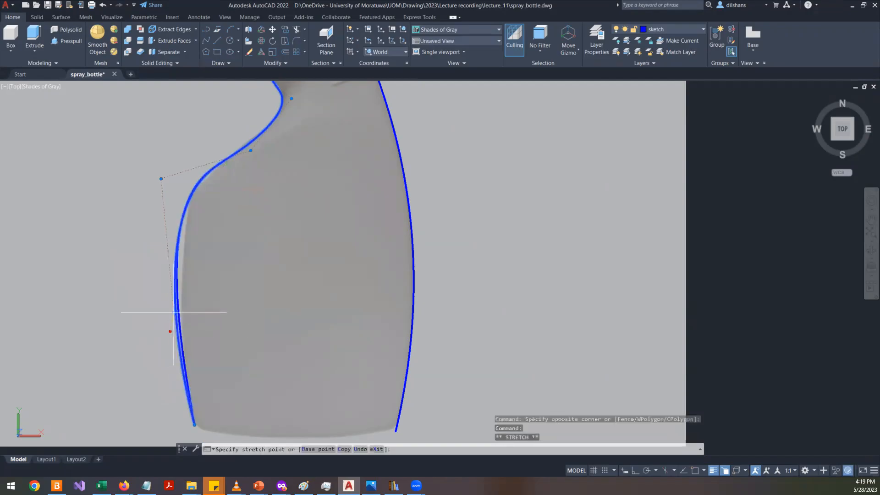
{"action": "left_click", "coordinate": [177, 303]}
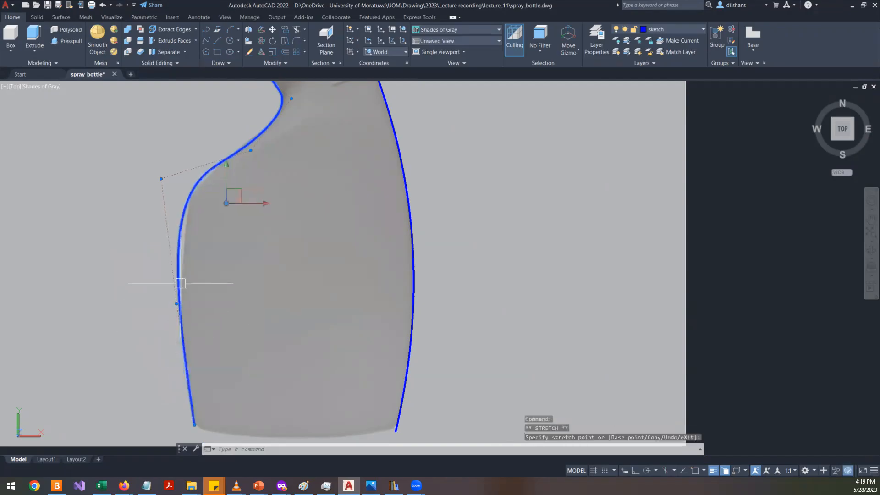
{"action": "left_click", "coordinate": [161, 178]}
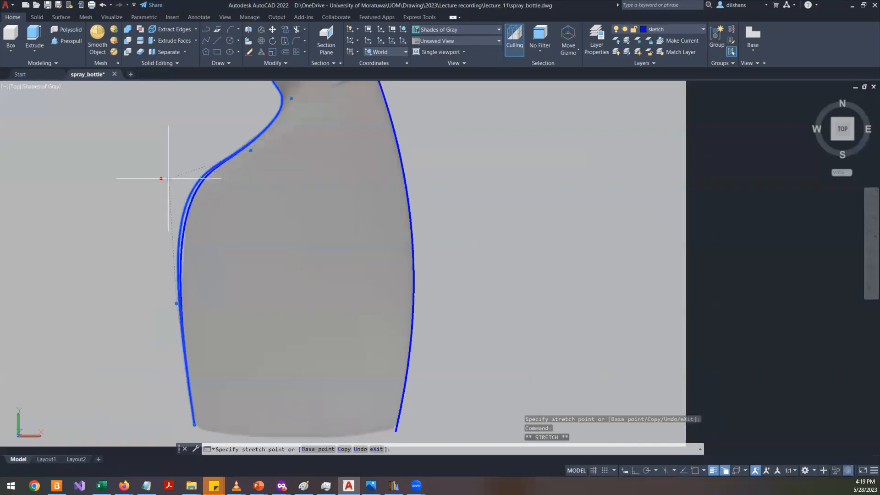
{"action": "left_click", "coordinate": [169, 178]}
{"action": "scroll", "coordinate": [240, 284], "scroll_direction": "down", "scroll_amount": 7}
{"action": "key", "text": "Escape"}
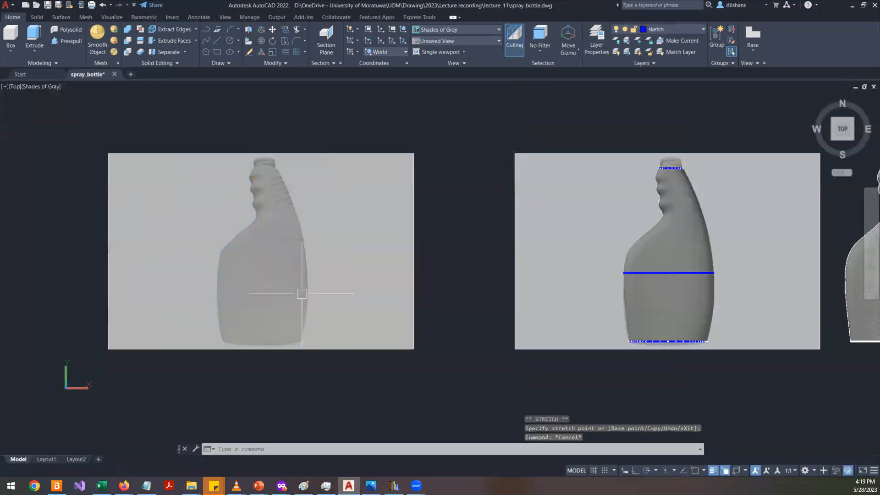
- Regenerate the drawing display with the REGEN command
{"action": "scroll", "coordinate": [267, 279], "scroll_direction": "up", "scroll_amount": 8}
{"action": "scroll", "coordinate": [266, 280], "scroll_direction": "down", "scroll_amount": 7}
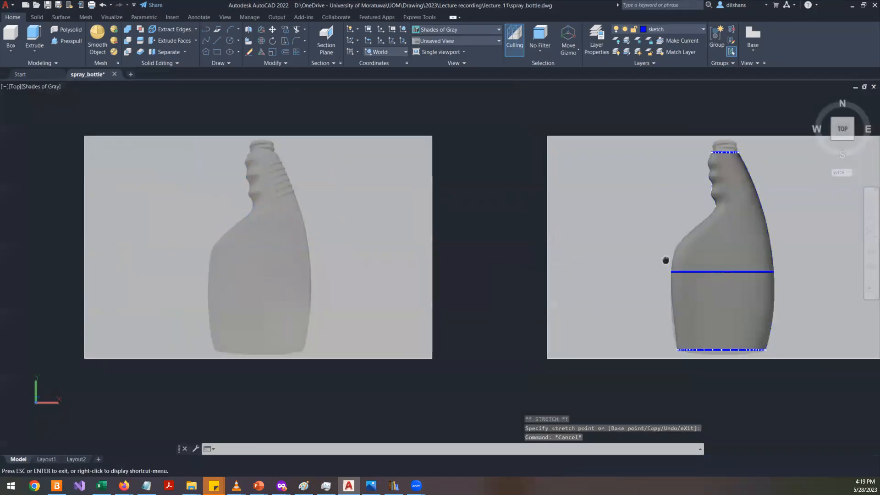
{"action": "middle_click_drag", "start_coordinate": [663, 259], "coordinate": [640, 251]}
{"action": "scroll", "coordinate": [332, 180], "scroll_direction": "down", "scroll_amount": 1}
{"action": "key", "text": "Escape"}
{"action": "type", "text": "re"}
{"action": "key", "text": "Return"}
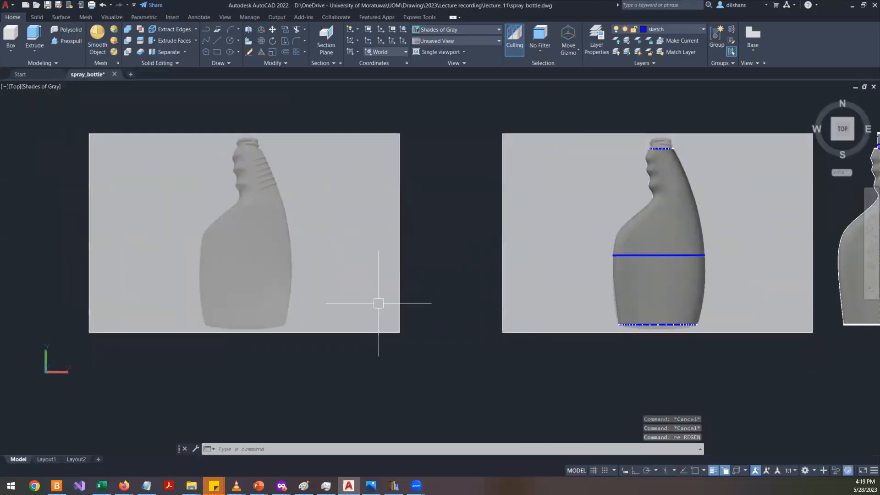
- Bring the selected outline splines to the front of the draw order and regenerate the display
{"action": "left_click", "coordinate": [342, 288]}
{"action": "left_click", "coordinate": [142, 105]}
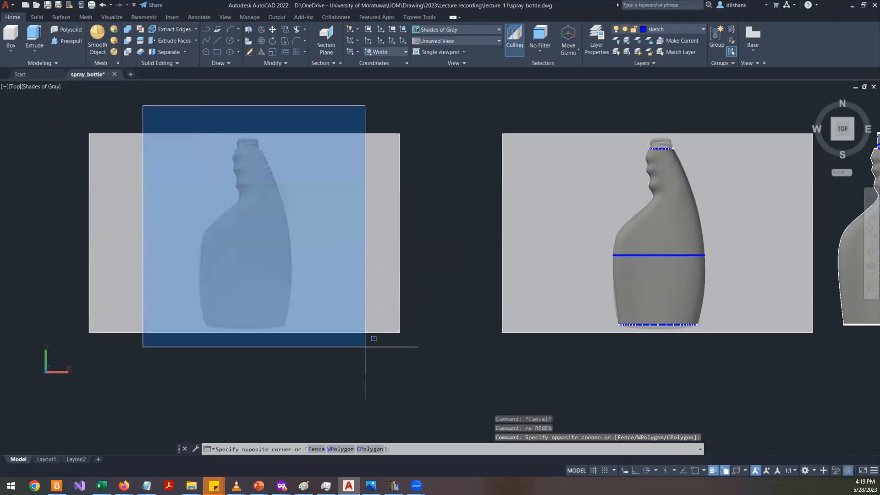
{"action": "left_click", "coordinate": [371, 389]}
{"action": "right_click", "coordinate": [362, 366]}
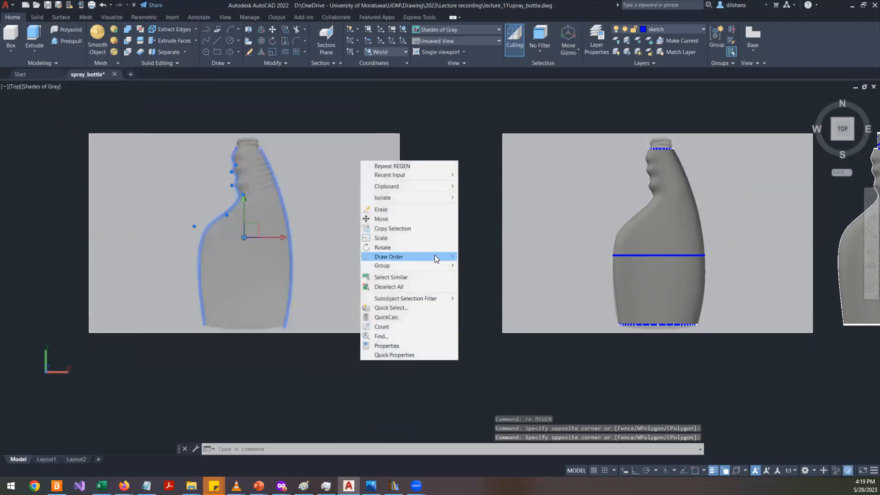
{"action": "mouse_move", "coordinate": [437, 257]}
{"action": "left_click", "coordinate": [473, 259]}
{"action": "key", "text": "Escape"}
{"action": "key", "text": "Escape"}
{"action": "key", "text": "Escape"}
{"action": "type", "text": "re"}
{"action": "key", "text": "Return"}
- Apply the Group command to the selected left reference image
{"action": "left_click", "coordinate": [393, 275]}
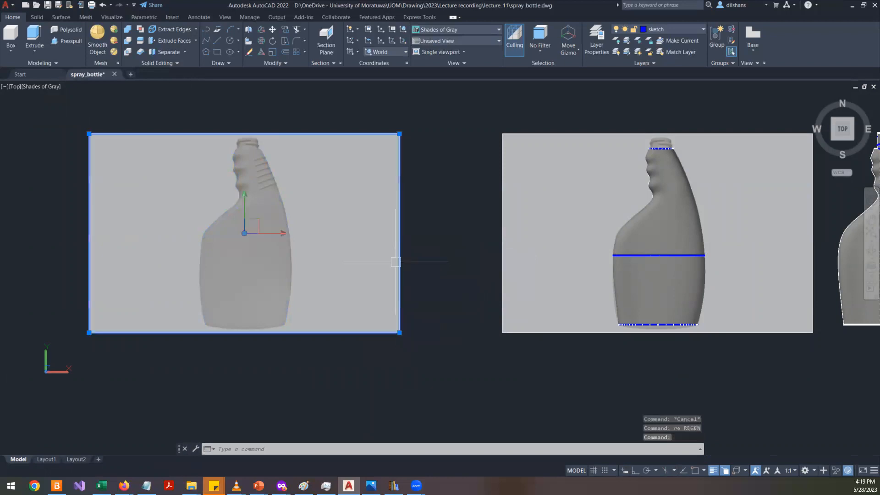
{"action": "right_click", "coordinate": [382, 345]}
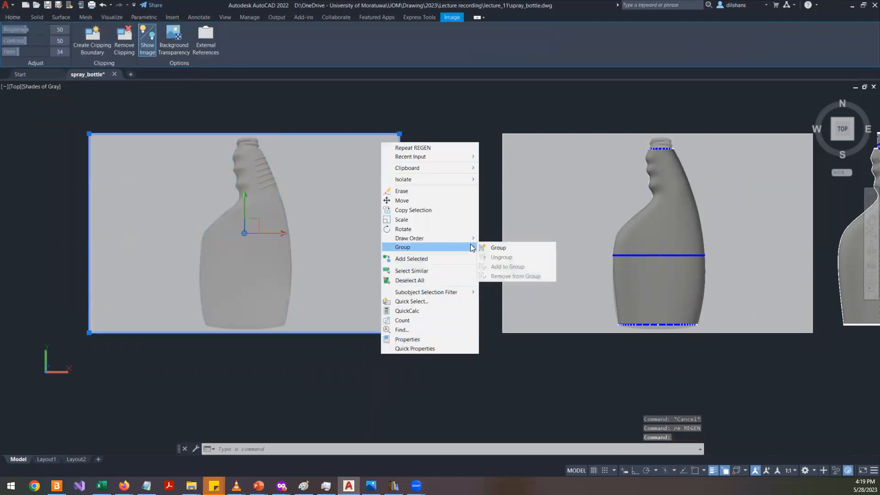
{"action": "mouse_move", "coordinate": [471, 241]}
{"action": "left_click", "coordinate": [501, 249]}
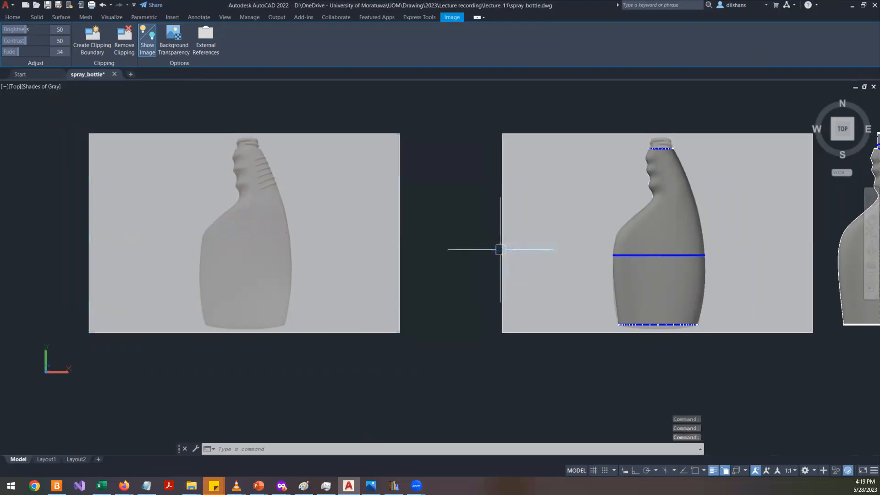
{"action": "scroll", "coordinate": [467, 279], "scroll_direction": "down", "scroll_amount": 4}
{"action": "scroll", "coordinate": [456, 283], "scroll_direction": "up", "scroll_amount": 3}
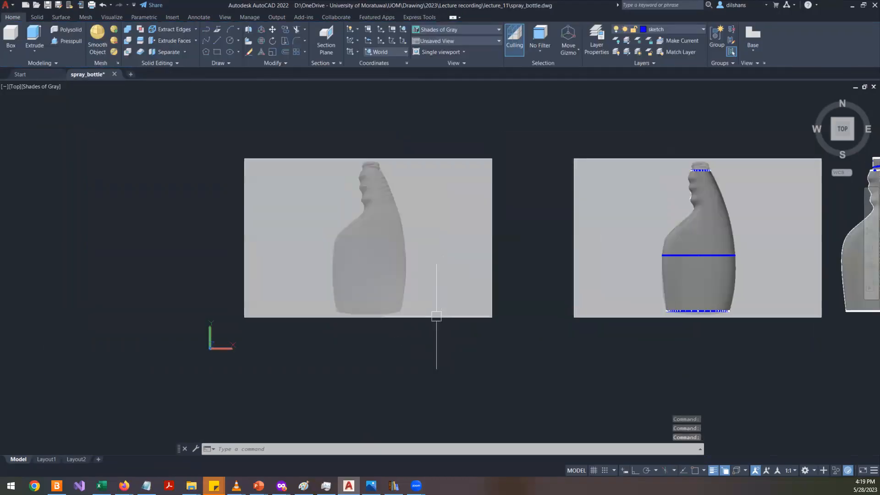
{"action": "left_click", "coordinate": [285, 119]}
{"action": "left_click", "coordinate": [475, 374]}
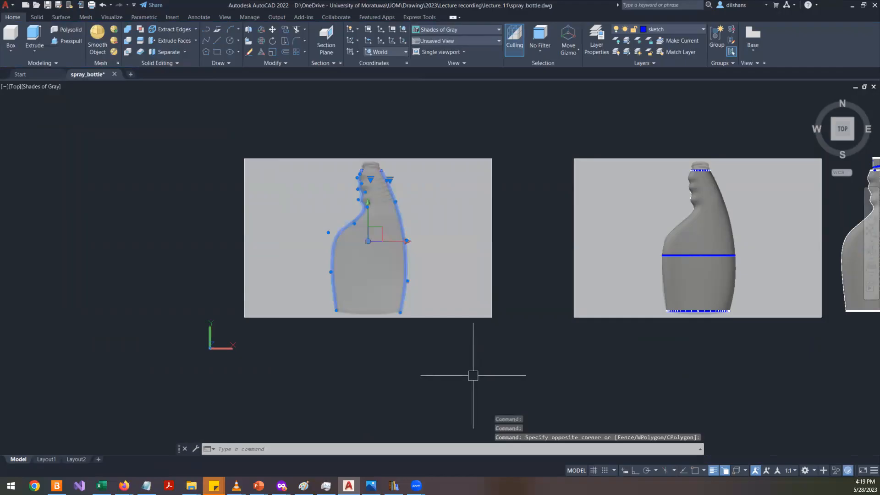
{"action": "key", "text": "Escape"}
{"action": "key", "text": "Escape"}
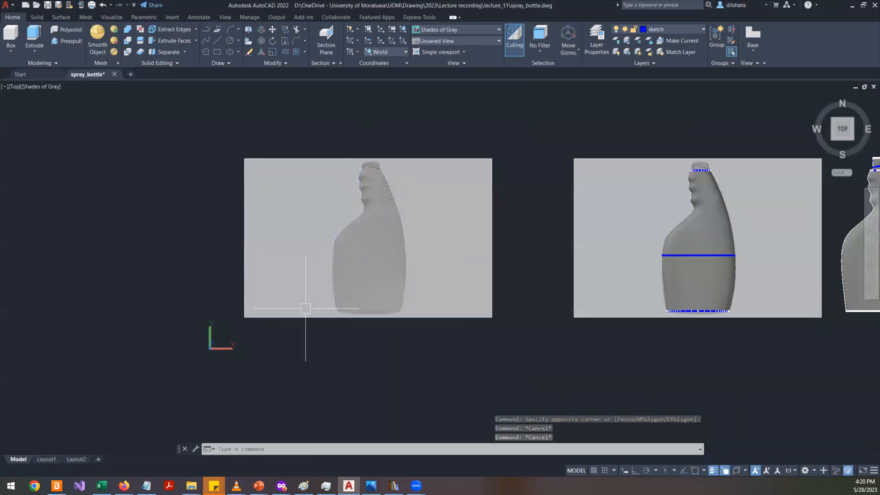
- Draw a horizontal line across the bottle's base, extending past both outline splines
{"action": "scroll", "coordinate": [756, 226], "scroll_direction": "up", "scroll_amount": 3}
{"action": "scroll", "coordinate": [738, 261], "scroll_direction": "down", "scroll_amount": 2}
{"action": "scroll", "coordinate": [531, 320], "scroll_direction": "down", "scroll_amount": 2}
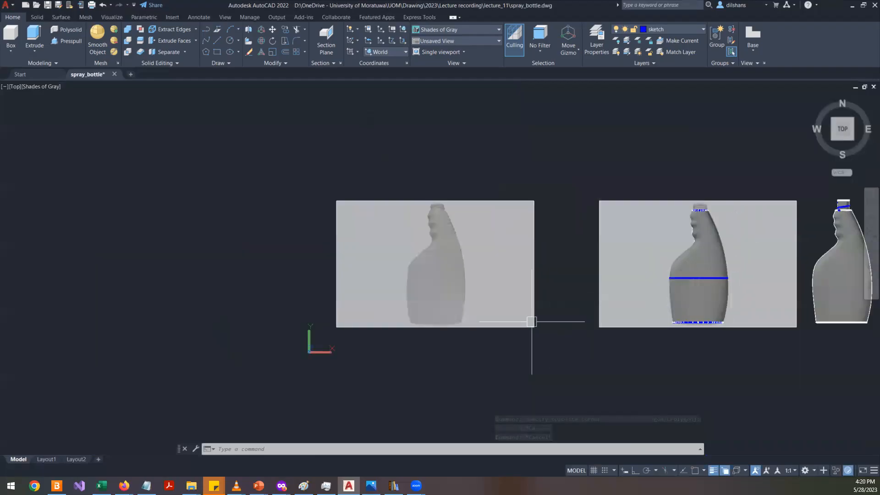
{"action": "scroll", "coordinate": [446, 333], "scroll_direction": "up", "scroll_amount": 3}
{"action": "scroll", "coordinate": [446, 333], "scroll_direction": "up", "scroll_amount": 2}
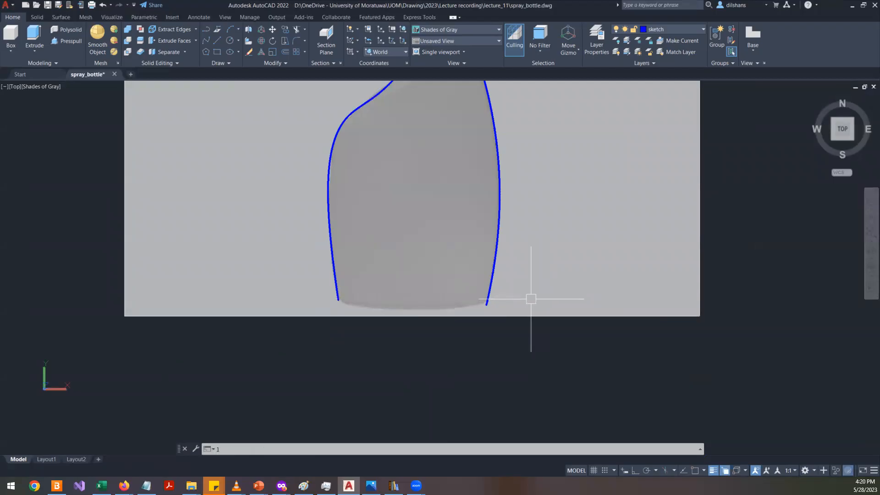
{"action": "key", "text": "Return"}
{"action": "left_click", "coordinate": [317, 288]}
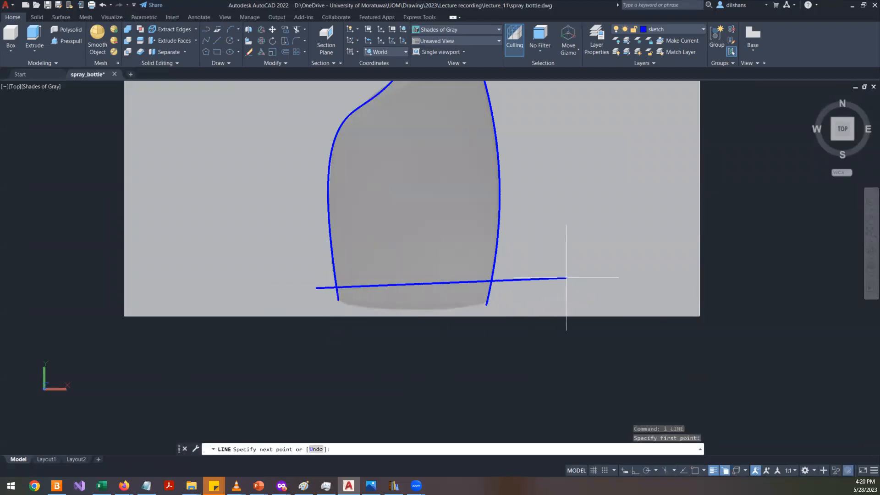
{"action": "key", "text": "F8"}
{"action": "left_click", "coordinate": [604, 288]}
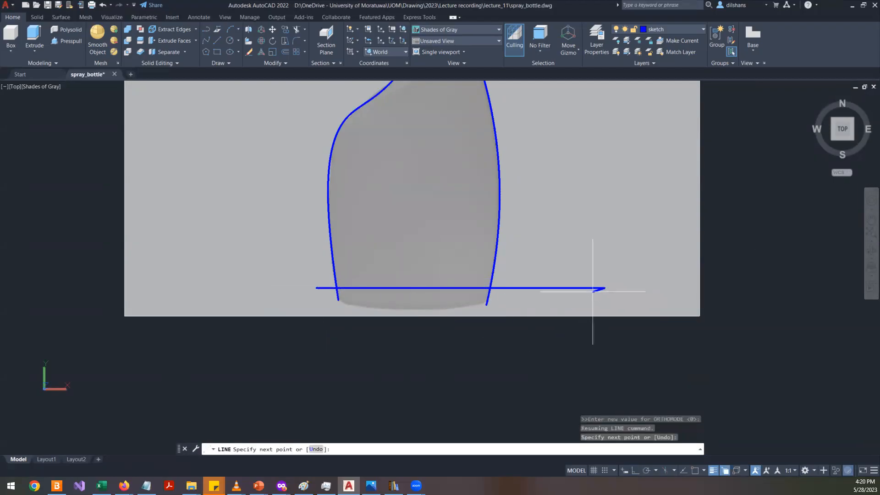
{"action": "key", "text": "Return"}
- Move the base line down to the bottom ends of the outline splines using its midpoint grip
{"action": "left_click", "coordinate": [548, 288]}
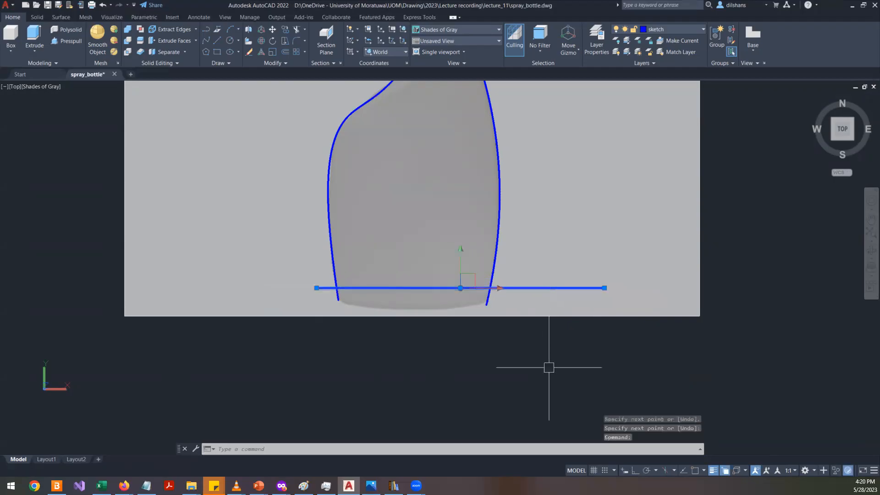
{"action": "left_click", "coordinate": [460, 288]}
{"action": "scroll", "coordinate": [460, 306], "scroll_direction": "up", "scroll_amount": 3}
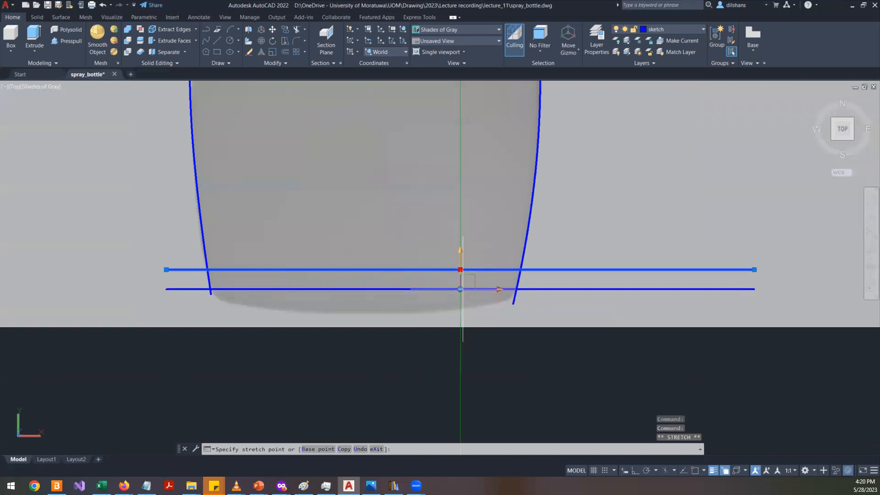
{"action": "left_click", "coordinate": [460, 293]}
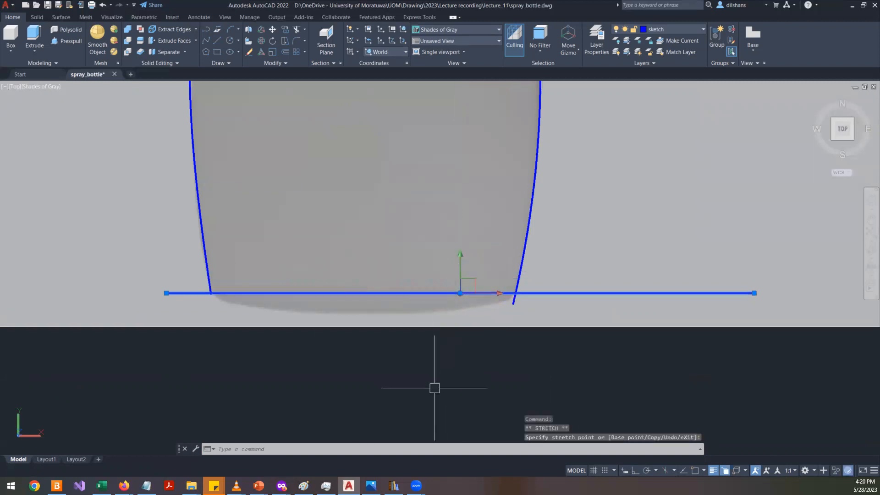
{"action": "key", "text": "Escape"}
{"action": "key", "text": "Escape"}
{"action": "key", "text": "Escape"}
- Trim the base line's ends that extend beyond the two outline splines
{"action": "type", "text": "tr"}
{"action": "key", "text": "space"}
{"action": "left_click", "coordinate": [506, 326]}
{"action": "scroll", "coordinate": [507, 325], "scroll_direction": "up", "scroll_amount": 3}
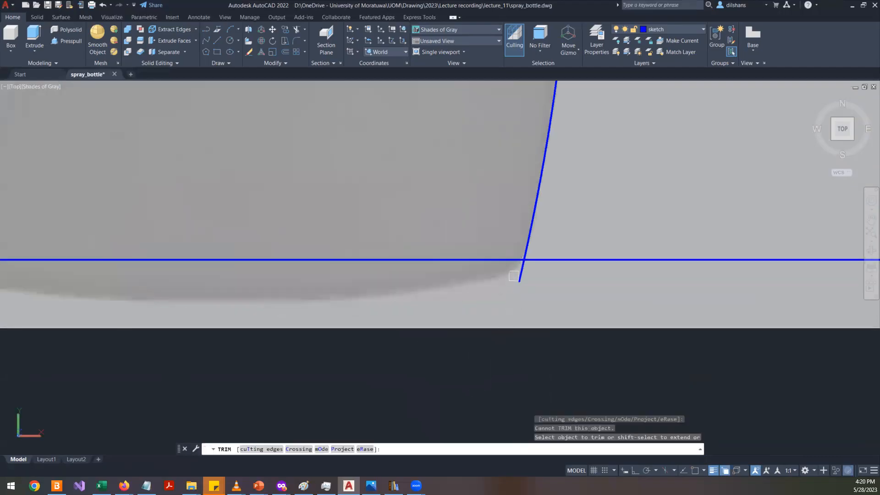
{"action": "left_click", "coordinate": [549, 260]}
{"action": "scroll", "coordinate": [550, 260], "scroll_direction": "down", "scroll_amount": 3}
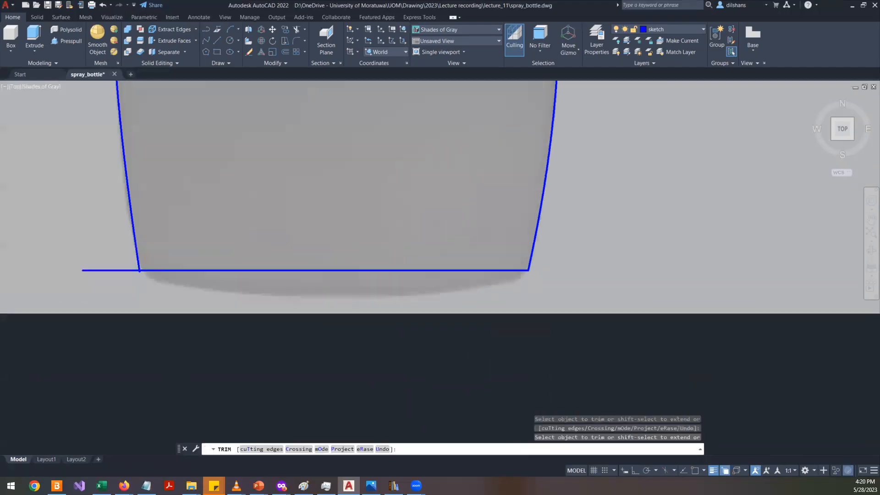
{"action": "middle_click_drag", "start_coordinate": [197, 275], "coordinate": [324, 281]}
{"action": "scroll", "coordinate": [323, 282], "scroll_direction": "up", "scroll_amount": 2}
{"action": "left_click", "coordinate": [202, 260]}
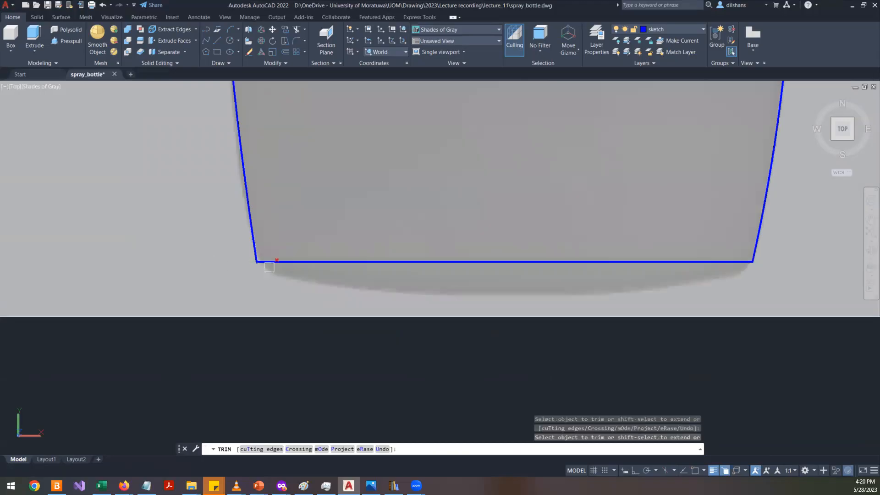
{"action": "scroll", "coordinate": [202, 260], "scroll_direction": "up", "scroll_amount": 4}
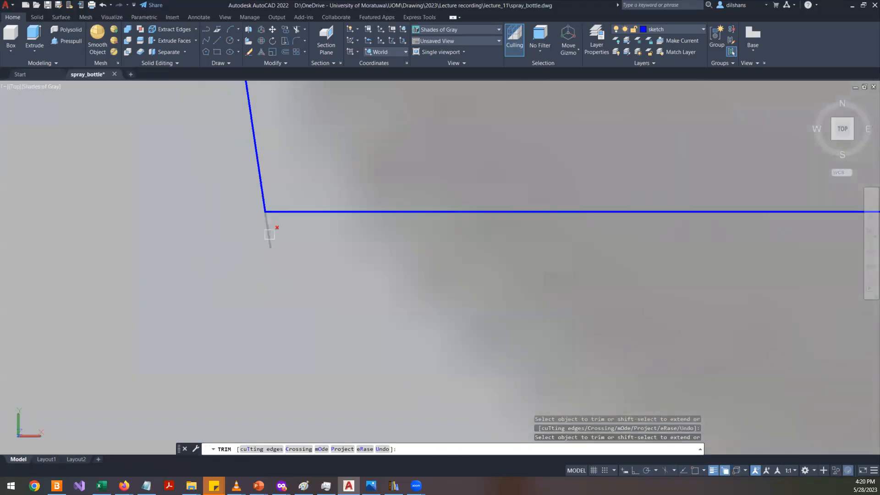
{"action": "scroll", "coordinate": [268, 240], "scroll_direction": "down", "scroll_amount": 10}
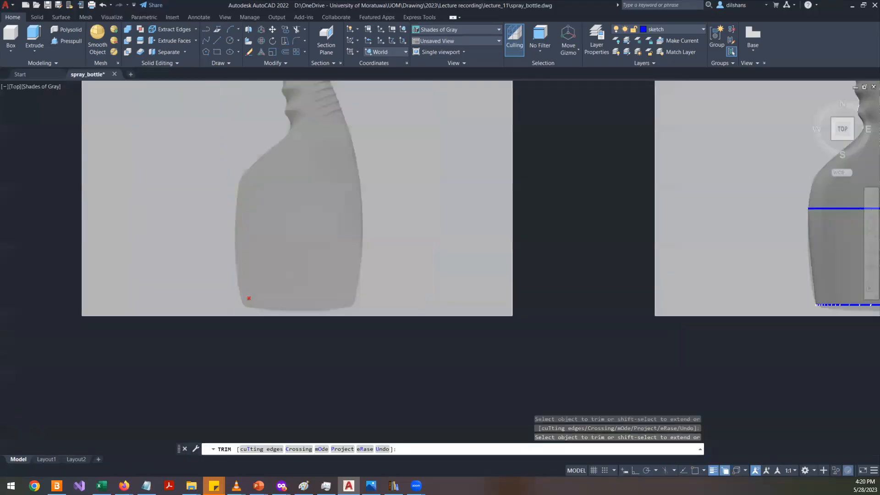
{"action": "key", "text": "Return"}
{"action": "scroll", "coordinate": [303, 297], "scroll_direction": "up", "scroll_amount": 5}
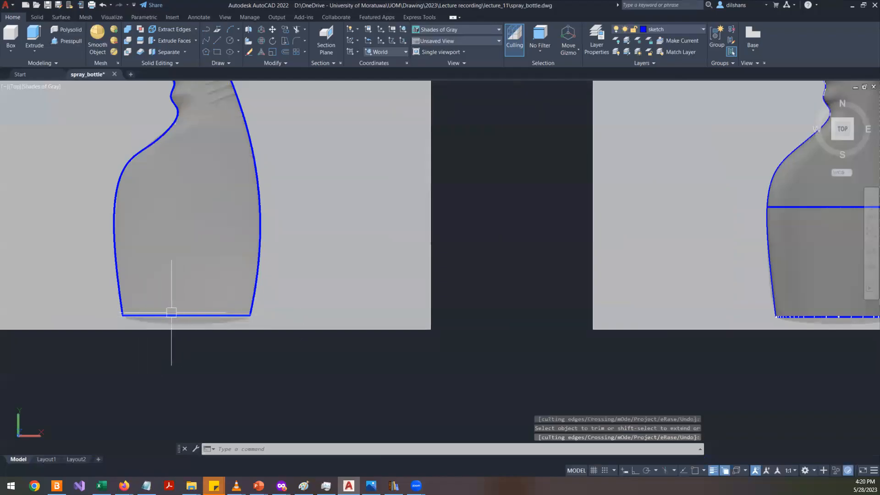
{"action": "scroll", "coordinate": [238, 337], "scroll_direction": "down", "scroll_amount": 3}
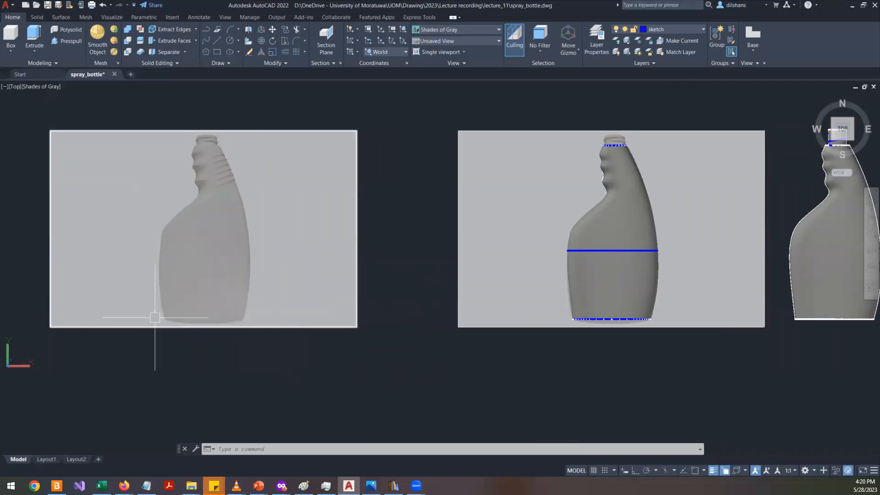
{"action": "left_click", "coordinate": [285, 349]}
{"action": "left_click", "coordinate": [120, 277]}
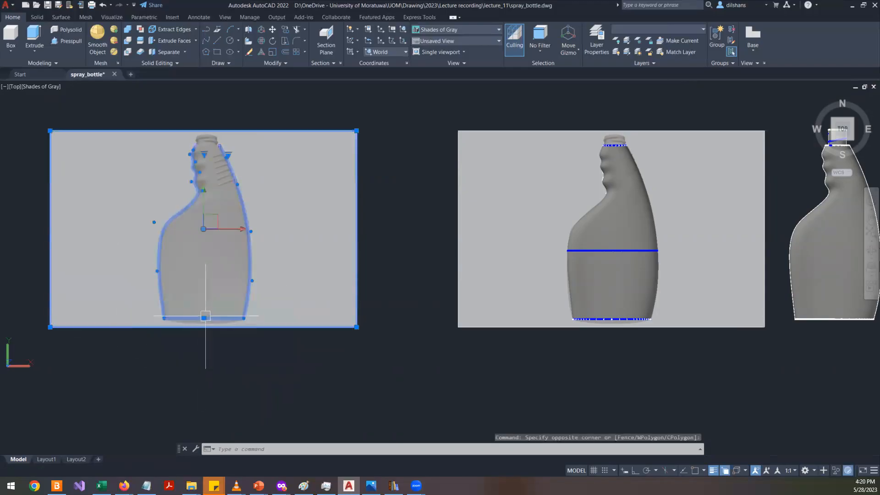
{"action": "key", "text": "Escape"}
{"action": "type", "text": "l"}
{"action": "key", "text": "Return"}
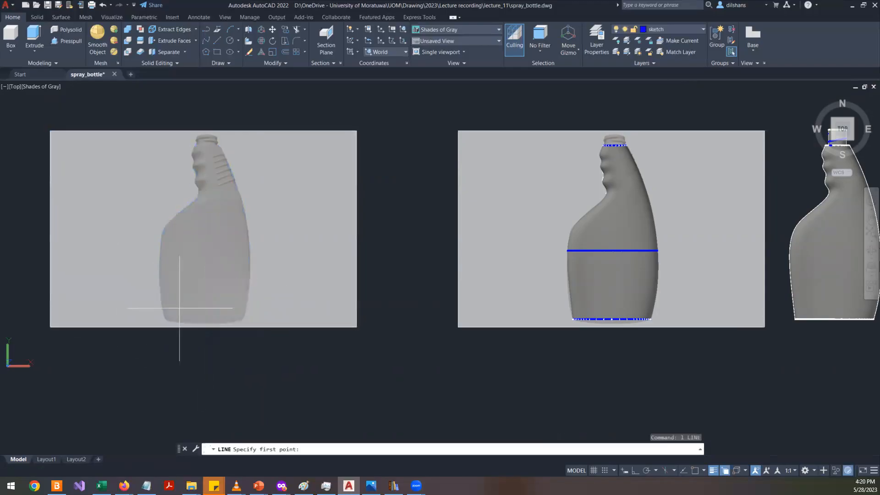
{"action": "left_click", "coordinate": [127, 244]}
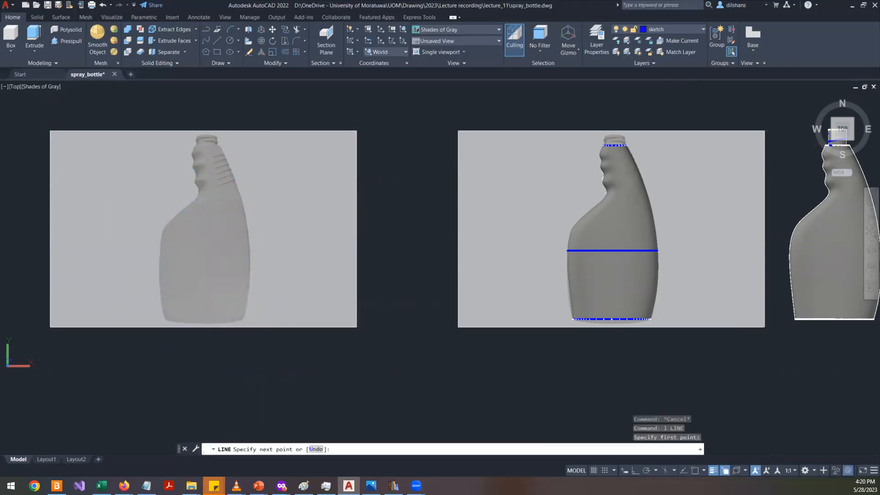
{"action": "key", "text": "Escape"}
{"action": "key", "text": "Escape"}
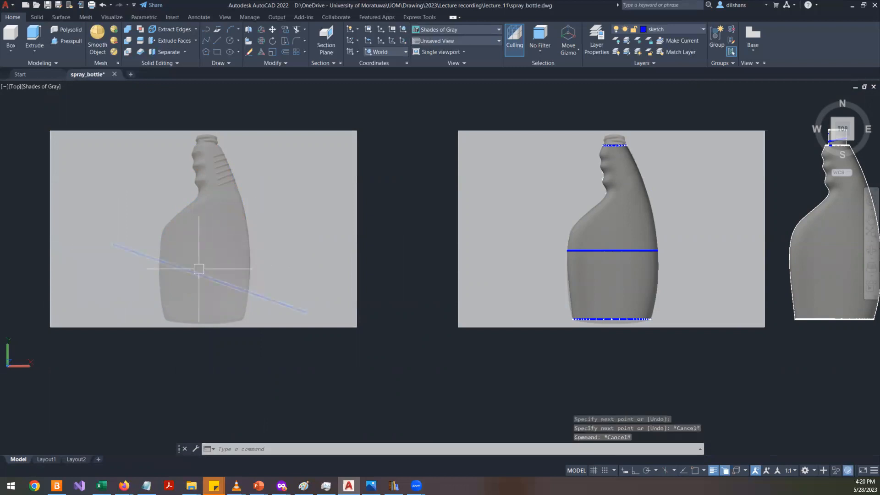
{"action": "left_click", "coordinate": [147, 259]}
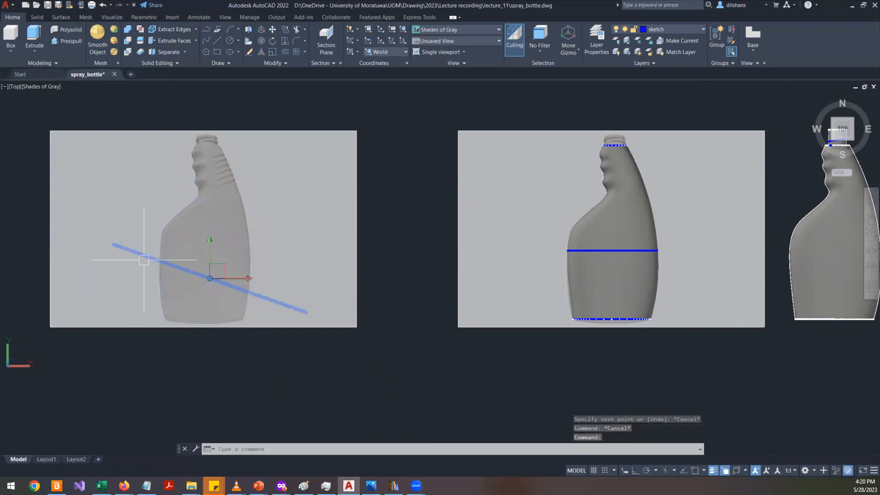
{"action": "key", "text": "Delete"}
{"action": "type", "text": "l"}
{"action": "key", "text": "Return"}
{"action": "left_click", "coordinate": [235, 238]}
{"action": "key", "text": "Escape"}
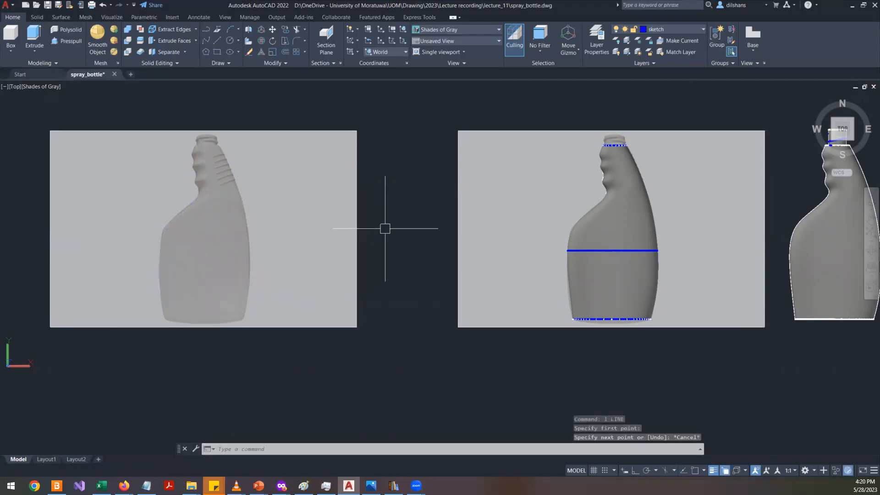
- Draw a horizontal line with Ortho on across the left bottle's shoulder, extending well past both outline splines
{"action": "key", "text": "Return"}
{"action": "left_click", "coordinate": [400, 225]}
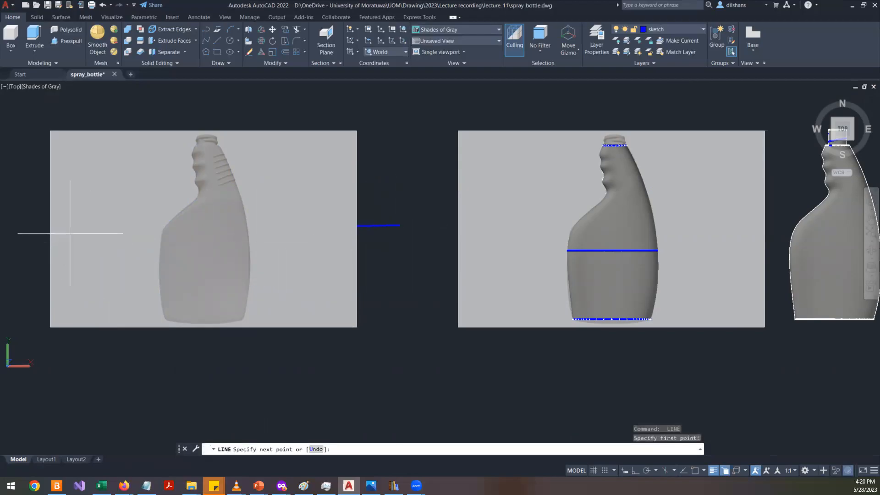
{"action": "key", "text": "F8"}
{"action": "left_click", "coordinate": [25, 243]}
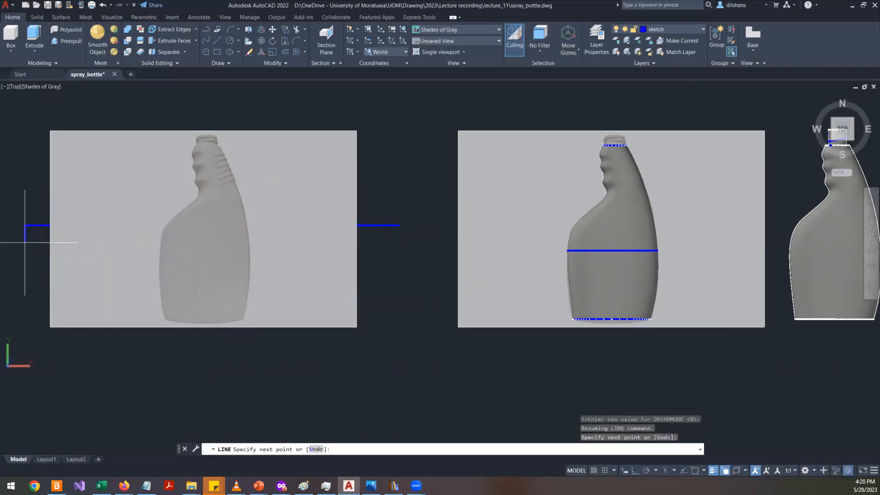
{"action": "key", "text": "Return"}
- Move the horizontal line slightly down across the bottle body
{"action": "left_click", "coordinate": [360, 225]}
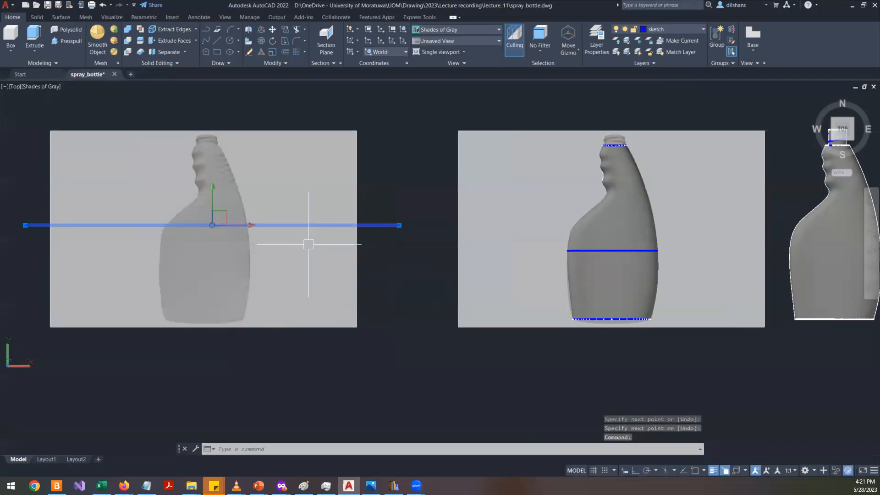
{"action": "type", "text": "m"}
{"action": "key", "text": "Return"}
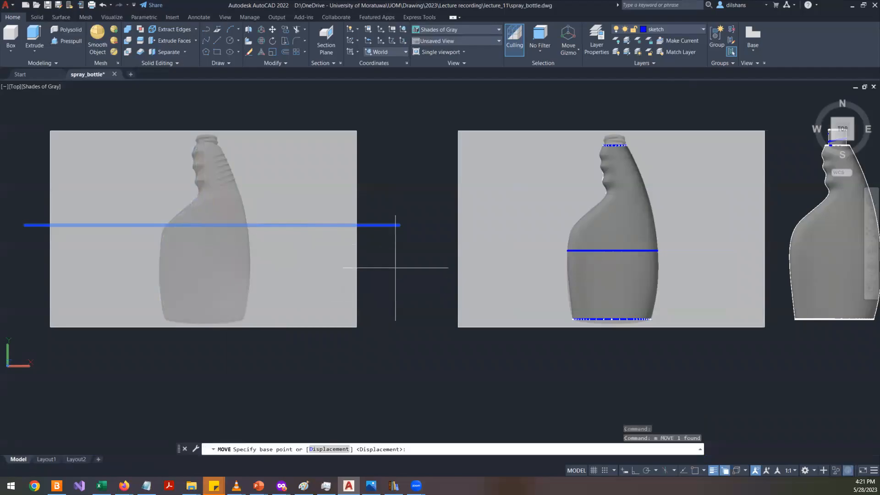
{"action": "left_click", "coordinate": [399, 256]}
{"action": "left_click", "coordinate": [400, 277]}
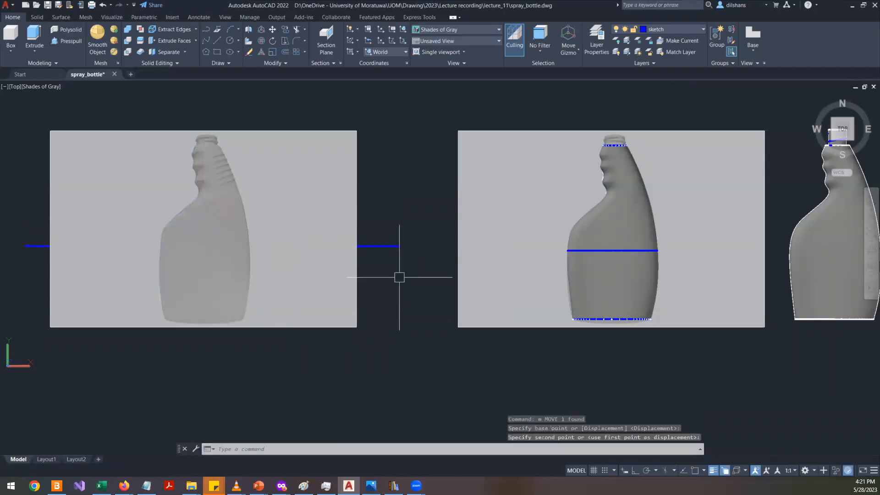
{"action": "key", "text": "Escape"}
{"action": "key", "text": "Escape"}
{"action": "key", "text": "Escape"}
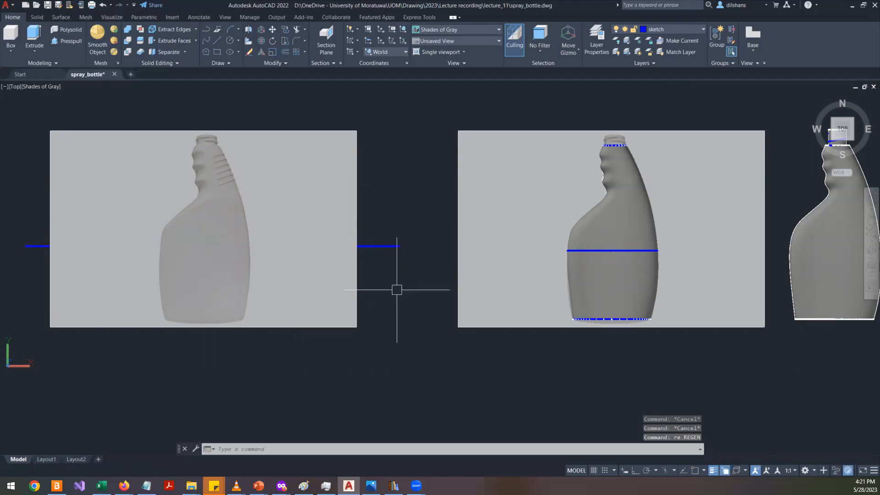
{"action": "left_click", "coordinate": [376, 246]}
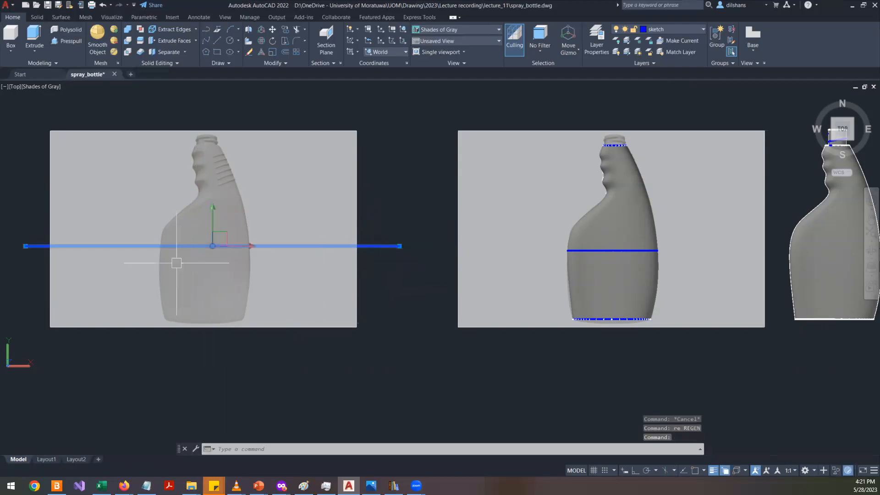
{"action": "scroll", "coordinate": [164, 261], "scroll_direction": "up", "scroll_amount": 3}
{"action": "scroll", "coordinate": [168, 261], "scroll_direction": "down", "scroll_amount": 3}
{"action": "key", "text": "Escape"}
{"action": "type", "text": "tr"}
{"action": "key", "text": "Return"}
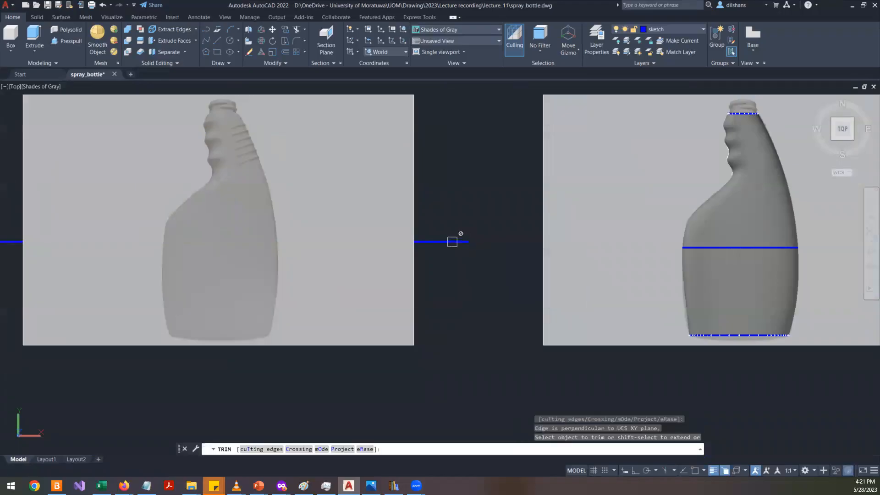
{"action": "key", "text": "Escape"}
{"action": "key", "text": "Escape"}
{"action": "key", "text": "Escape"}
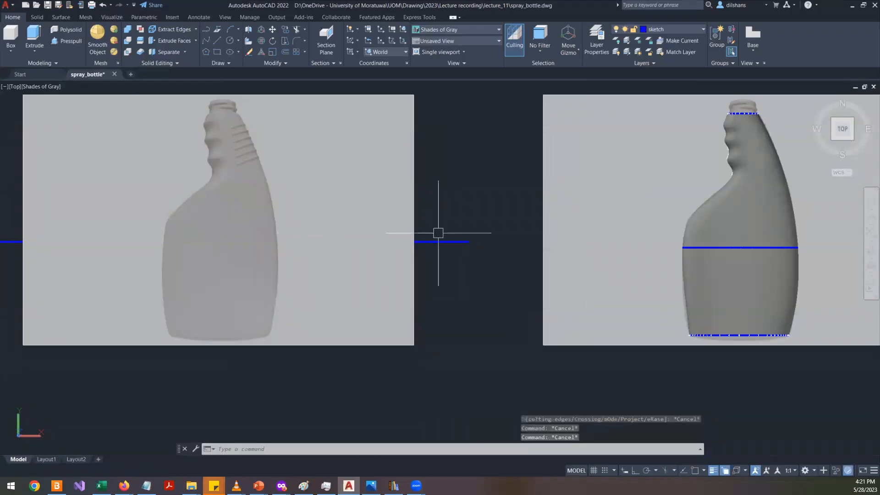
- Hide the left reference image so only the outline splines and horizontal line remain
{"action": "left_click", "coordinate": [442, 241]}
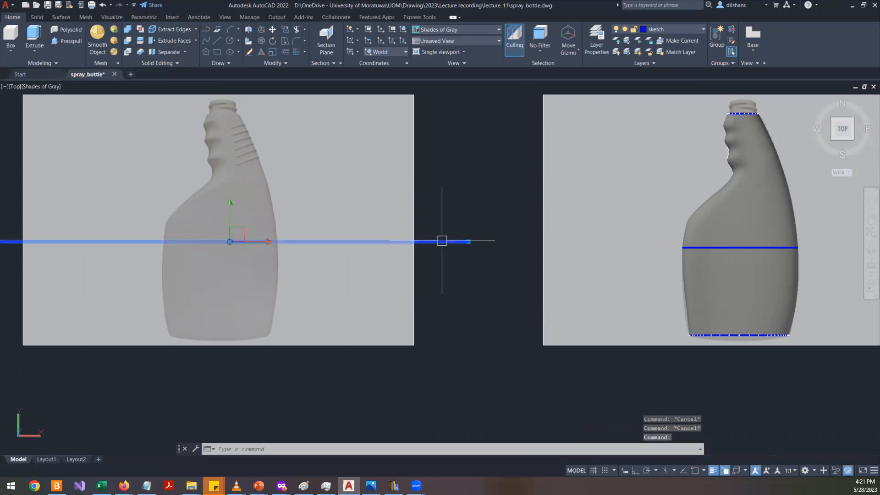
{"action": "key", "text": "Escape"}
{"action": "left_click", "coordinate": [420, 179]}
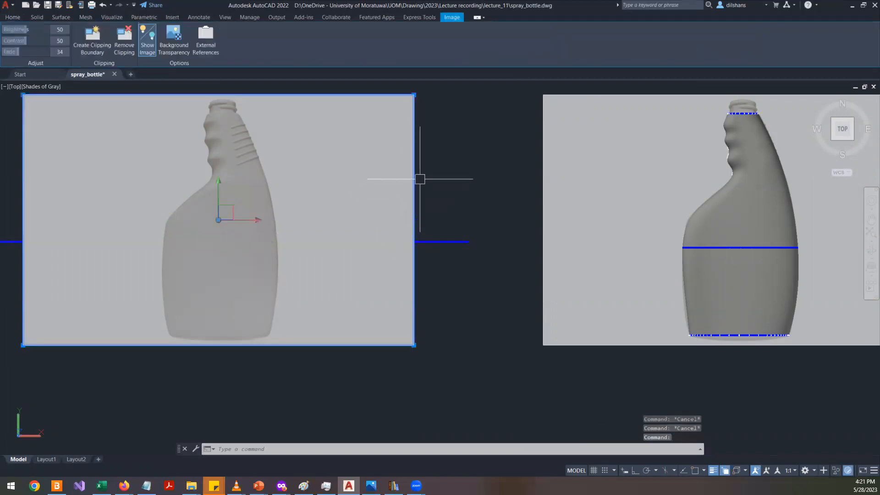
{"action": "right_click", "coordinate": [435, 165]}
{"action": "mouse_move", "coordinate": [514, 202]}
{"action": "left_click", "coordinate": [563, 212]}
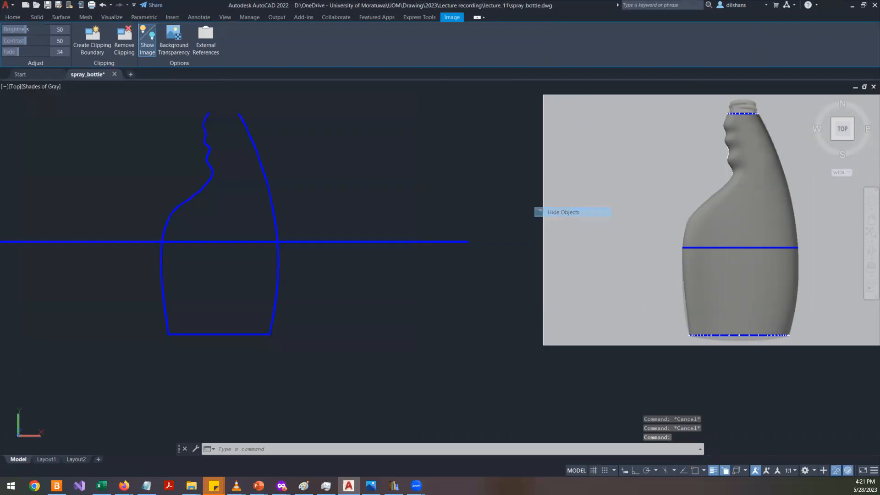
- Return to the world plan view and shorten the horizontal line by stretching both endpoints closer to the outline
{"action": "type", "text": "tr"}
{"action": "key", "text": "Return"}
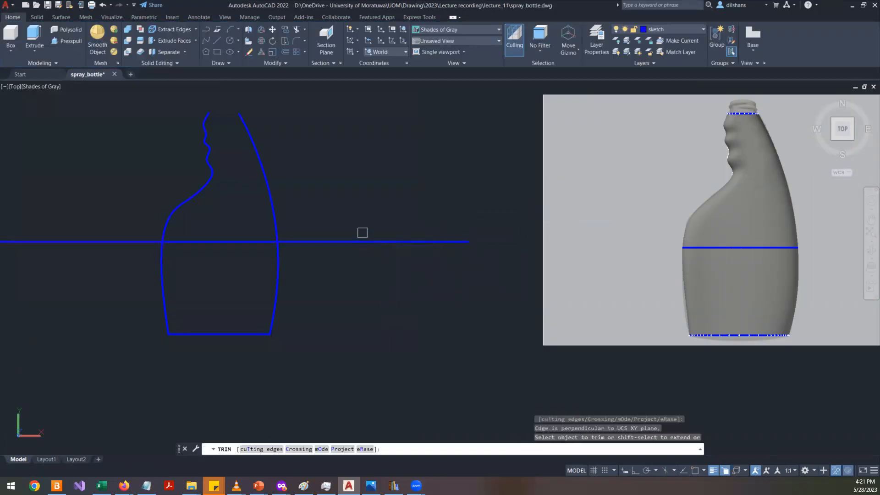
{"action": "key", "text": "Escape"}
{"action": "key", "text": "Escape"}
{"action": "scroll", "coordinate": [359, 258], "scroll_direction": "down", "scroll_amount": 5}
{"action": "middle_click_drag", "start_coordinate": [341, 297], "coordinate": [350, 172], "text": "shift"}
{"action": "scroll", "coordinate": [346, 250], "scroll_direction": "up", "scroll_amount": 10}
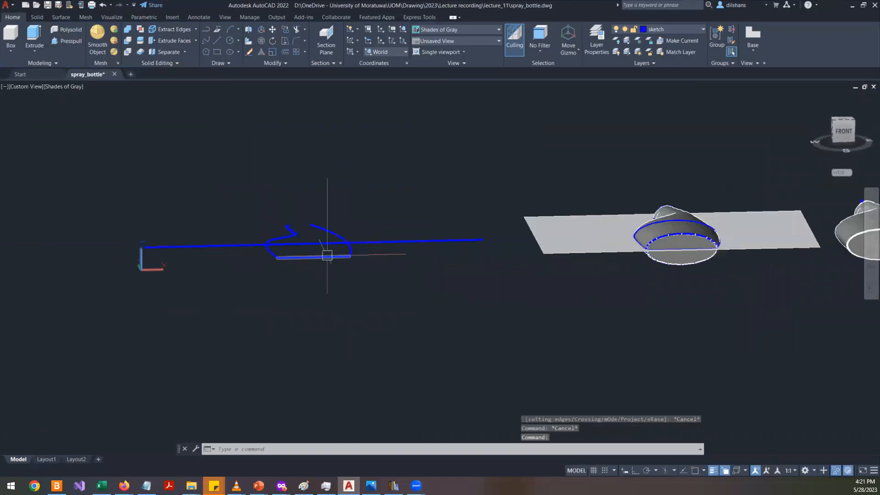
{"action": "scroll", "coordinate": [392, 238], "scroll_direction": "down", "scroll_amount": 6}
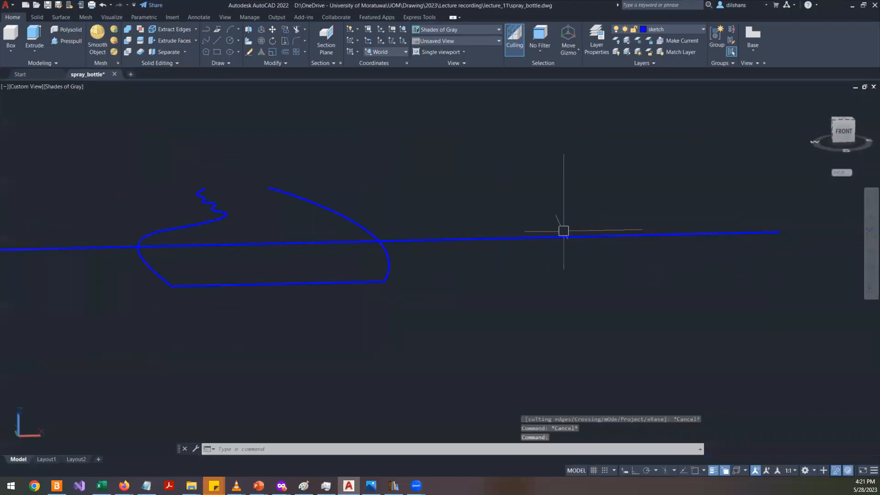
{"action": "type", "text": "PLAN"}
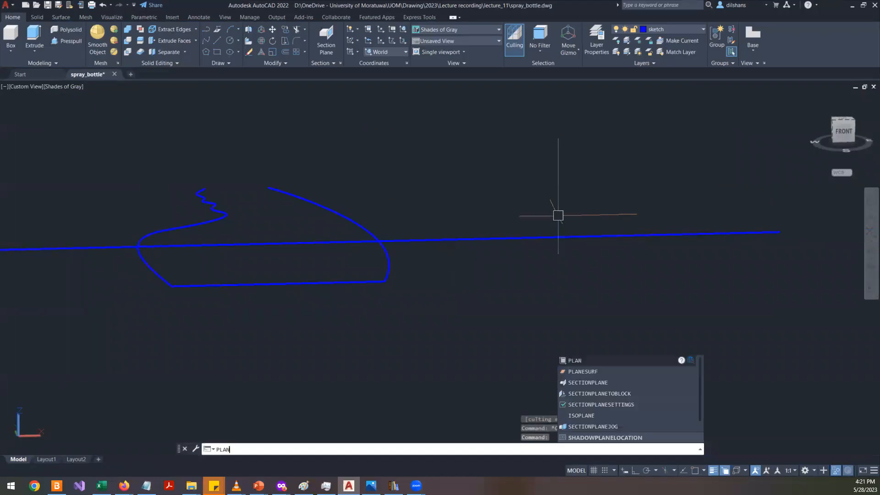
{"action": "key", "text": "Return"}
{"action": "key", "text": "Return"}
{"action": "key", "text": "Escape"}
{"action": "key", "text": "Escape"}
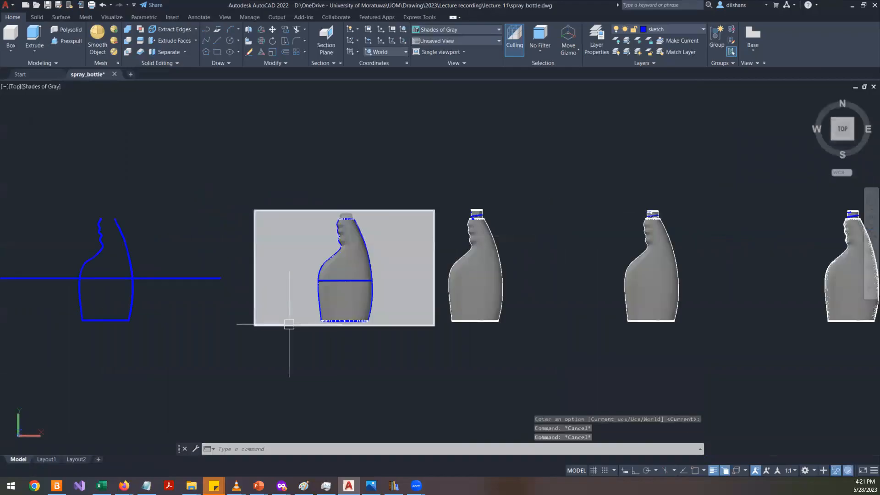
{"action": "middle_click_drag", "start_coordinate": [183, 304], "coordinate": [417, 313]}
{"action": "left_click", "coordinate": [430, 289]}
{"action": "scroll", "coordinate": [447, 289], "scroll_direction": "up", "scroll_amount": 3}
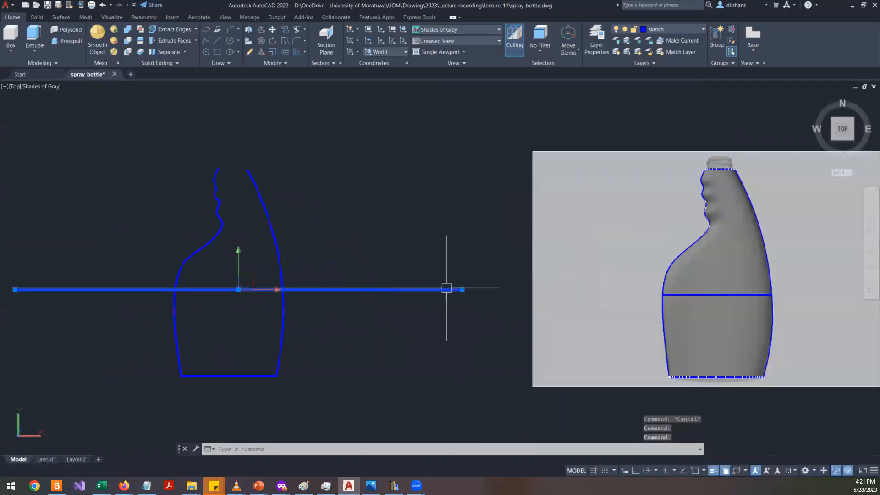
{"action": "left_click", "coordinate": [461, 289]}
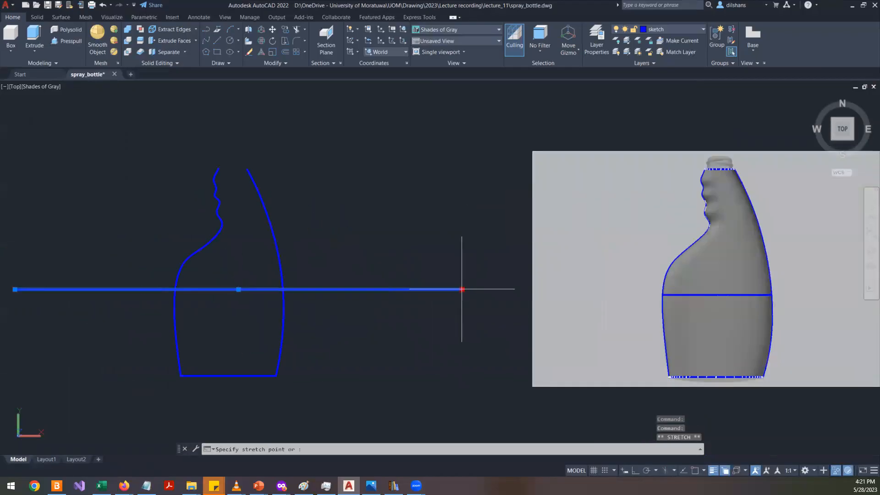
{"action": "key", "text": "F8"}
{"action": "left_click", "coordinate": [324, 289]}
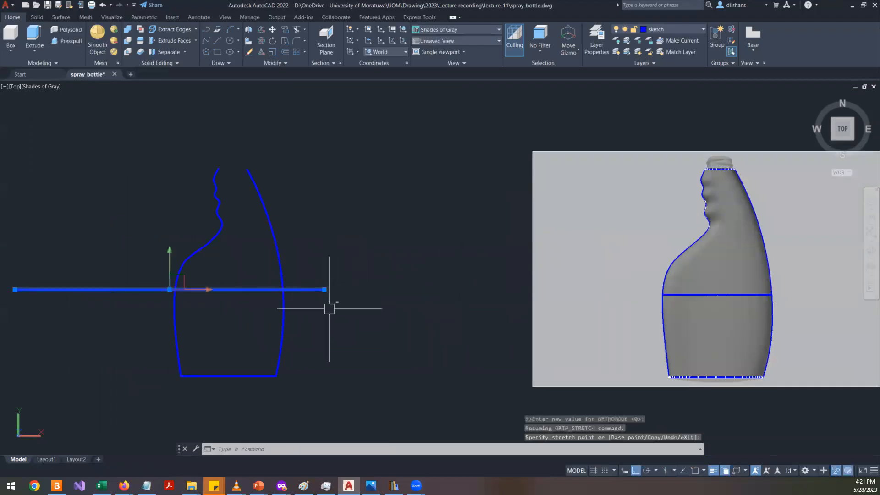
{"action": "left_click", "coordinate": [15, 289]}
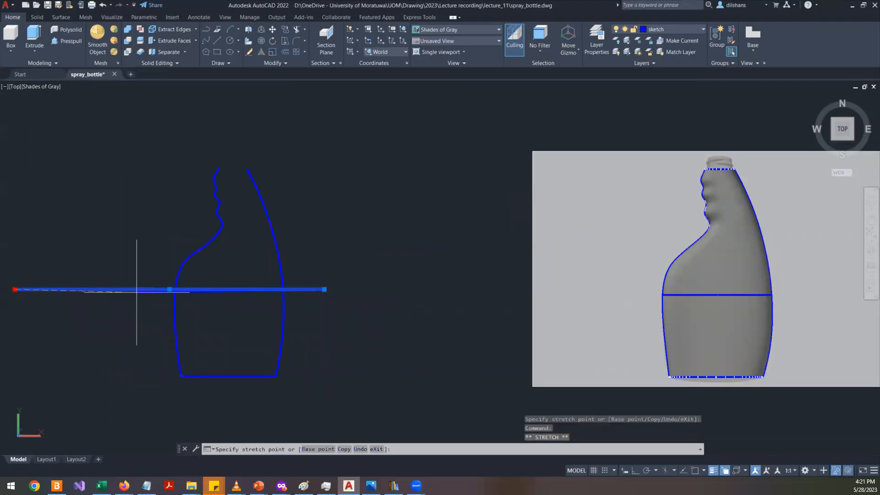
{"action": "key", "text": "F8"}
{"action": "left_click", "coordinate": [107, 289]}
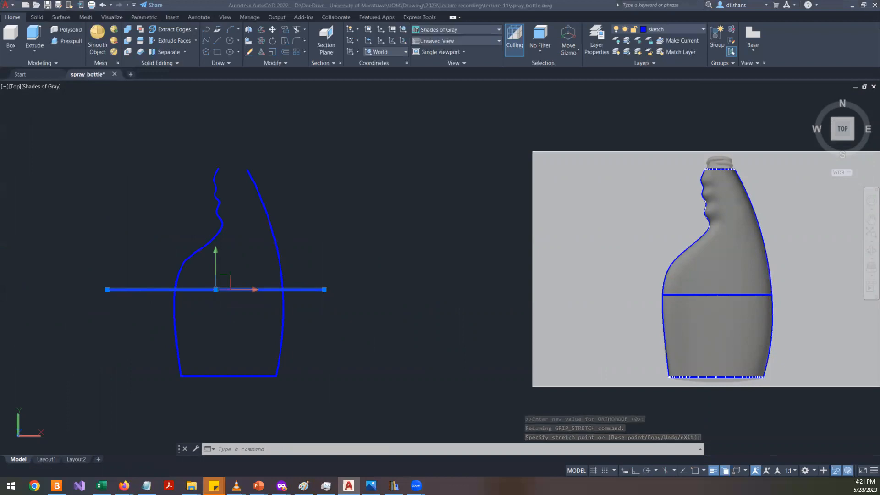
- Trim both ends of the horizontal line that extend beyond the two outline splines
{"action": "left_click", "coordinate": [204, 106]}
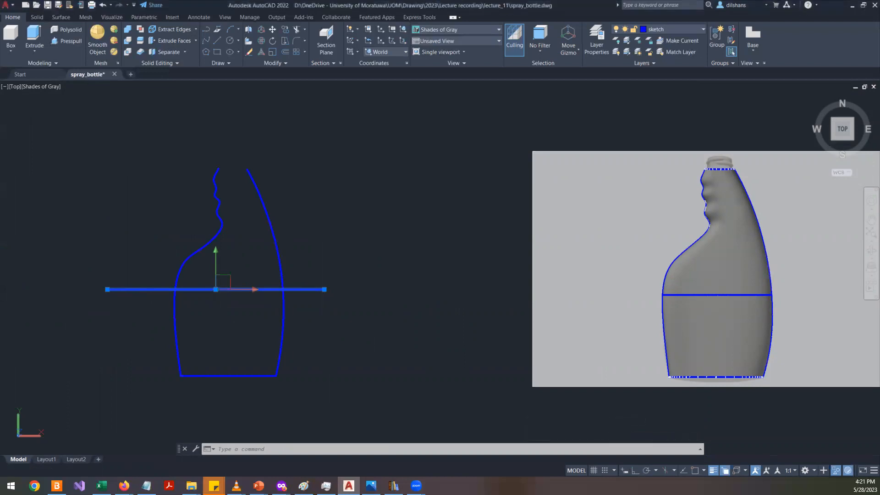
{"action": "key", "text": "Escape"}
{"action": "key", "text": "Escape"}
{"action": "scroll", "coordinate": [305, 311], "scroll_direction": "up", "scroll_amount": 4}
{"action": "scroll", "coordinate": [386, 294], "scroll_direction": "down", "scroll_amount": 3}
{"action": "type", "text": "tr"}
{"action": "key", "text": "Return"}
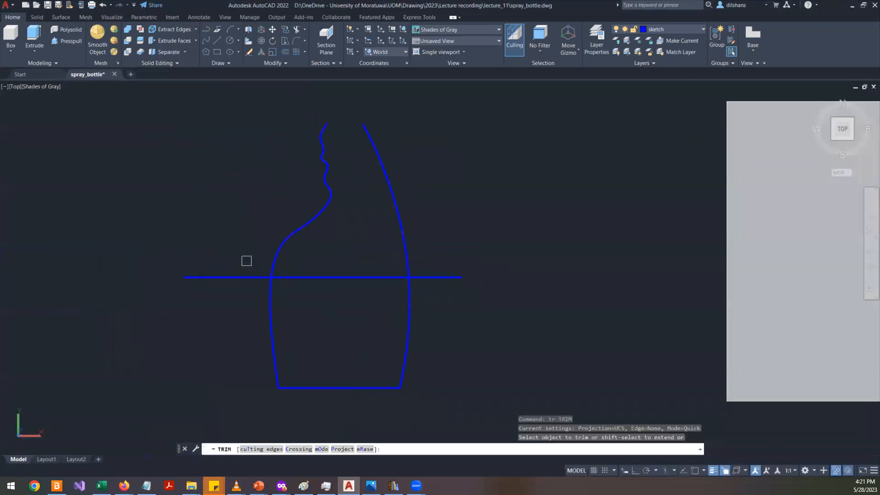
{"action": "left_click", "coordinate": [234, 280]}
{"action": "left_click", "coordinate": [455, 280]}
{"action": "key", "text": "Return"}
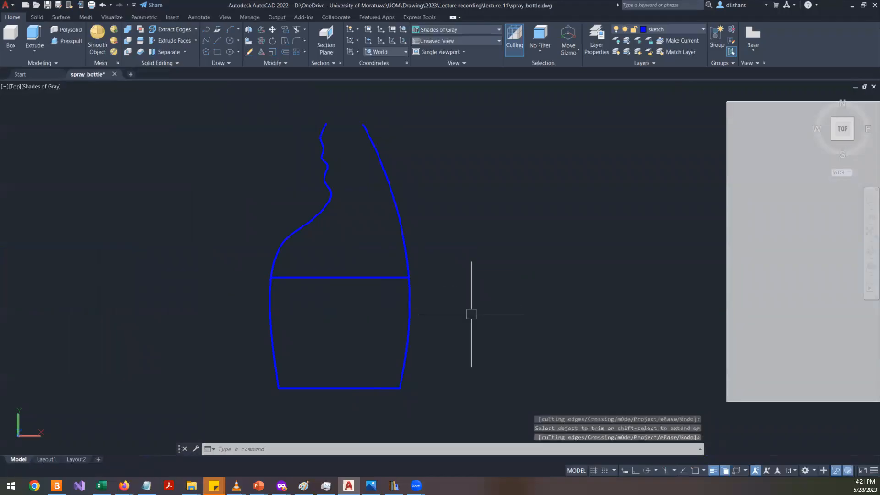
- Draw a horizontal line across the top of the neck from the right spline's end past the left spline
{"action": "scroll", "coordinate": [367, 237], "scroll_direction": "up", "scroll_amount": 5}
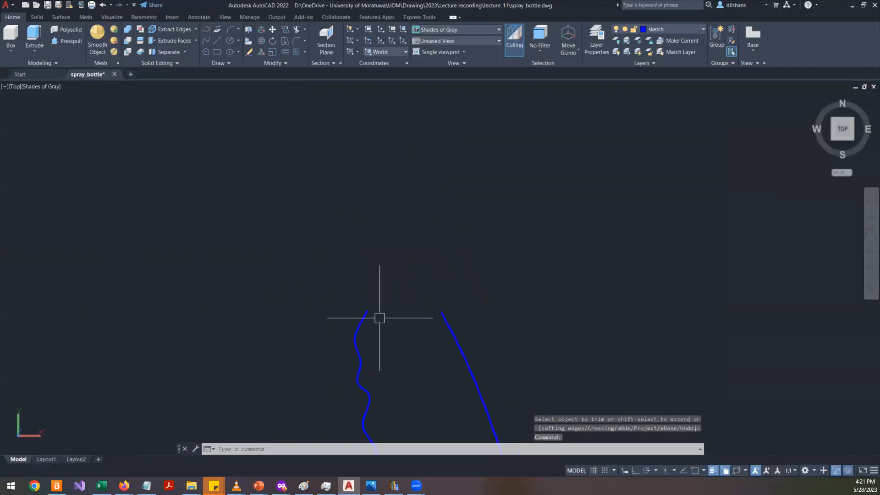
{"action": "type", "text": "l"}
{"action": "key", "text": "Return"}
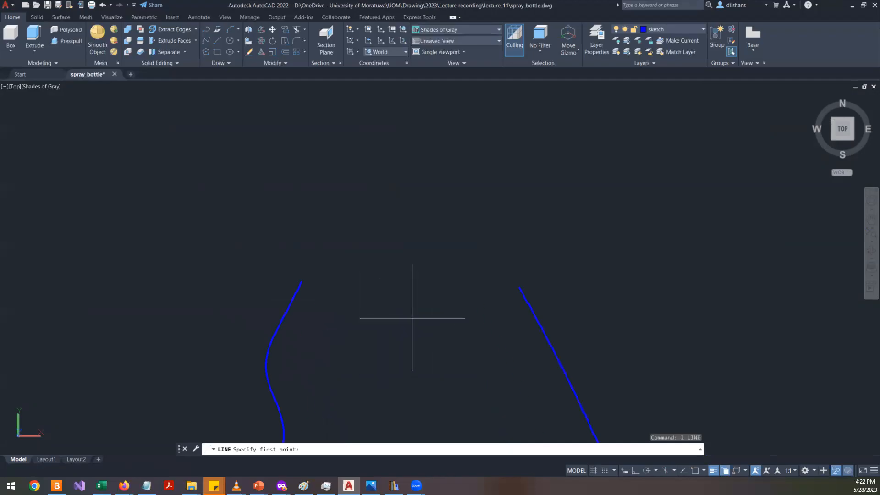
{"action": "key", "text": "F3"}
{"action": "left_click", "coordinate": [519, 287]}
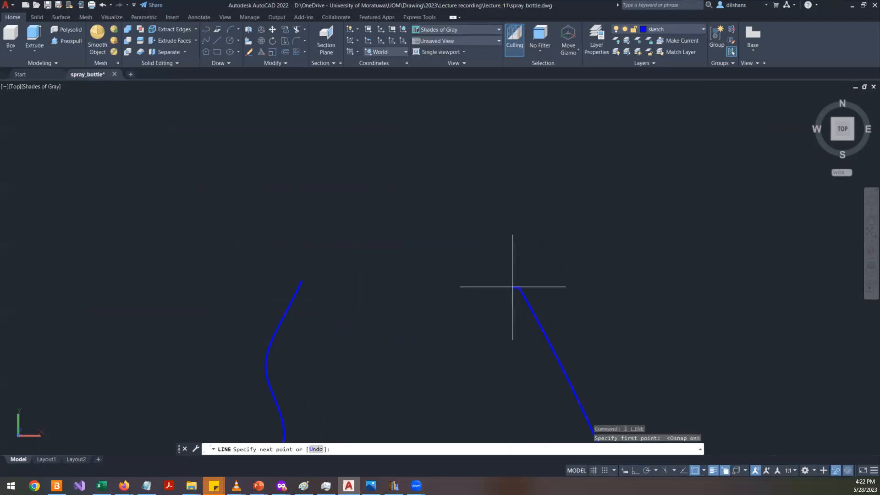
{"action": "left_click", "coordinate": [131, 288]}
{"action": "key", "text": "Return"}
- Trim the neck line's end that extends beyond the left spline
{"action": "type", "text": "tr"}
{"action": "key", "text": "Return"}
{"action": "left_click", "coordinate": [203, 289]}
{"action": "scroll", "coordinate": [323, 285], "scroll_direction": "up", "scroll_amount": 3}
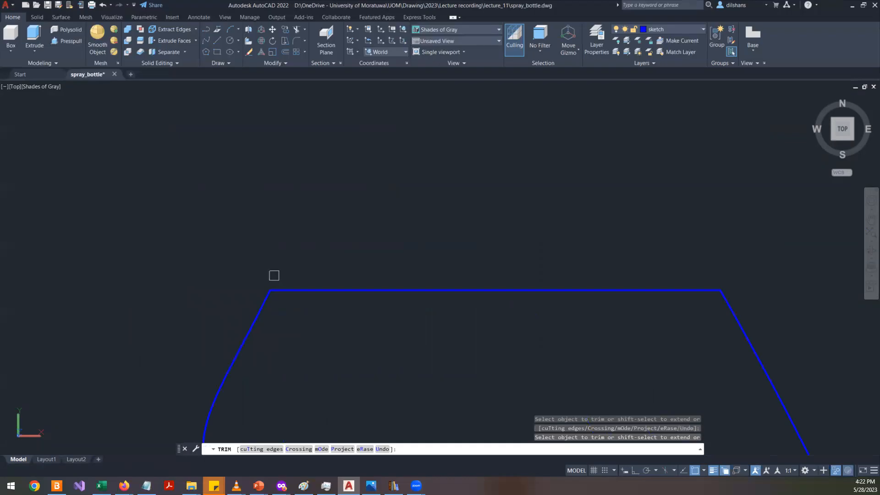
- End the Trim command and restore all hidden objects by ending object isolation
{"action": "key", "text": "Return"}
{"action": "scroll", "coordinate": [274, 275], "scroll_direction": "down", "scroll_amount": 7}
{"action": "scroll", "coordinate": [251, 258], "scroll_direction": "down", "scroll_amount": 2}
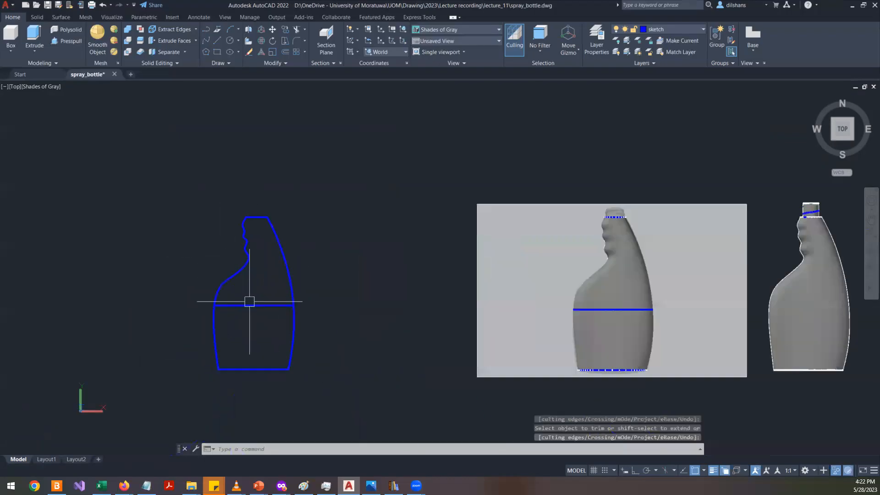
{"action": "scroll", "coordinate": [248, 322], "scroll_direction": "up", "scroll_amount": 3}
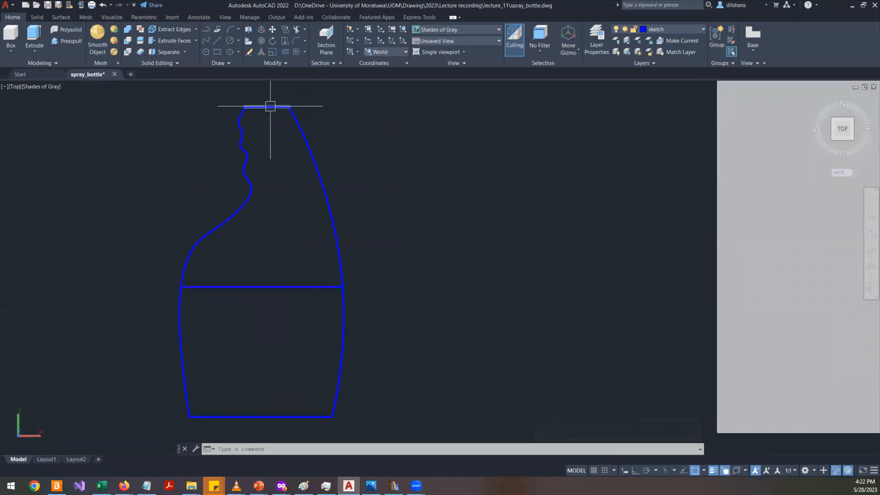
{"action": "scroll", "coordinate": [359, 224], "scroll_direction": "down", "scroll_amount": 4}
{"action": "right_click", "coordinate": [426, 258]}
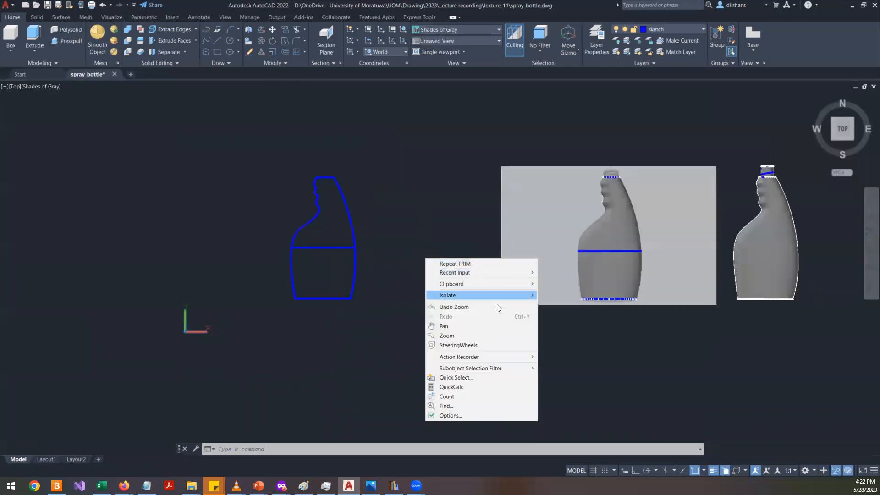
{"action": "mouse_move", "coordinate": [506, 296]}
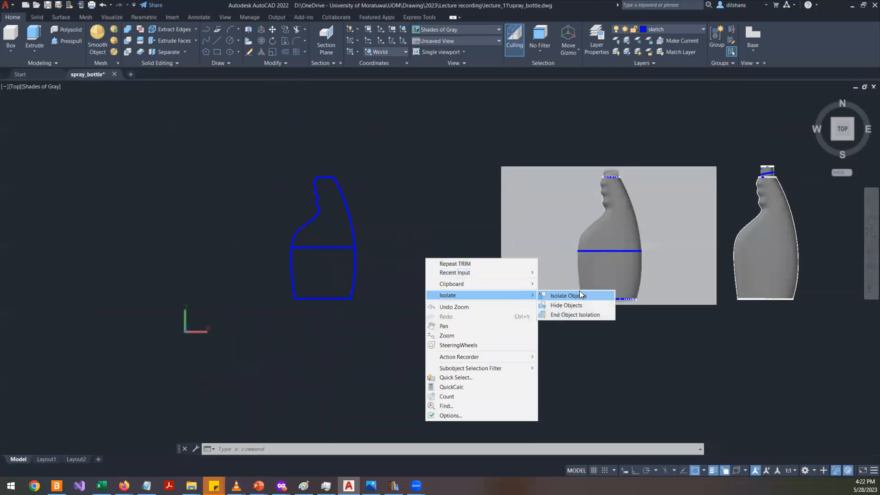
{"action": "left_click", "coordinate": [572, 314]}
- Select the front reference image and hide it, then orbit around the bottle outline
{"action": "scroll", "coordinate": [316, 192], "scroll_direction": "up", "scroll_amount": 3}
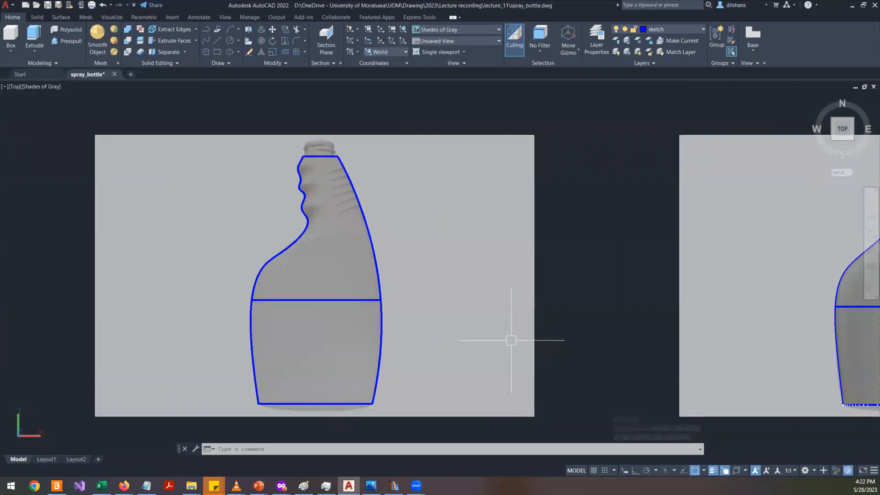
{"action": "key", "text": "Escape"}
{"action": "key", "text": "Escape"}
{"action": "left_click", "coordinate": [519, 264]}
{"action": "left_click", "coordinate": [481, 245]}
{"action": "left_click", "coordinate": [425, 118]}
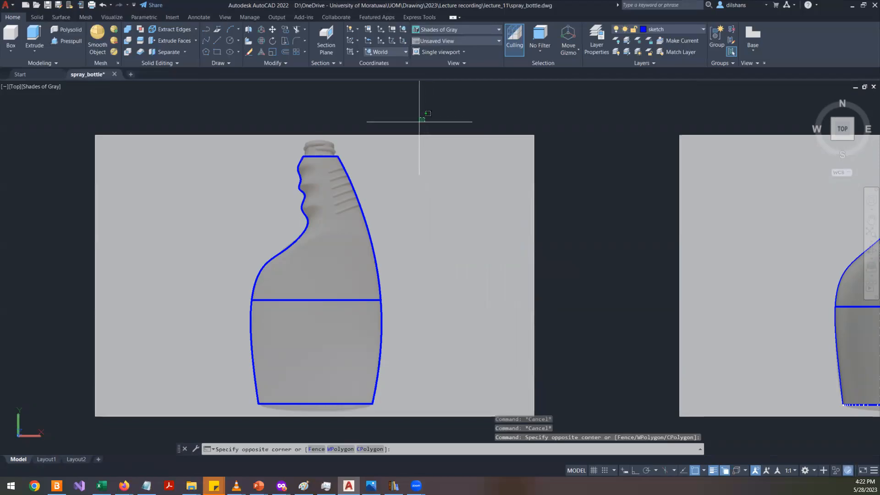
{"action": "left_click", "coordinate": [389, 147]}
{"action": "right_click", "coordinate": [406, 132]}
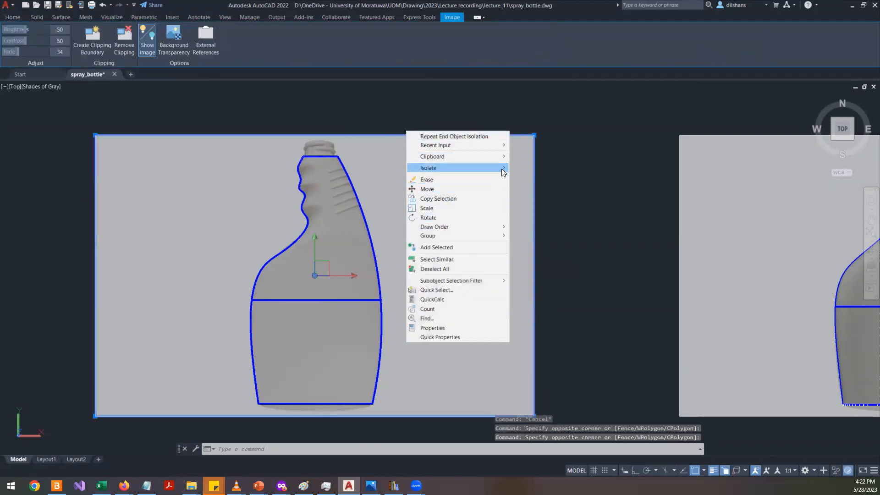
{"action": "mouse_move", "coordinate": [503, 169]}
{"action": "left_click", "coordinate": [544, 178]}
{"action": "mouse_move", "coordinate": [477, 267]}
{"action": "middle_mouse_down", "text": "shift"}
{"action": "mouse_move", "coordinate": [443, 299]}
{"action": "mouse_move", "coordinate": [474, 256]}
{"action": "middle_mouse_up", "text": "shift"}
{"action": "scroll", "coordinate": [321, 260], "scroll_direction": "up", "scroll_amount": 5}
{"action": "scroll", "coordinate": [306, 282], "scroll_direction": "down", "scroll_amount": 2}
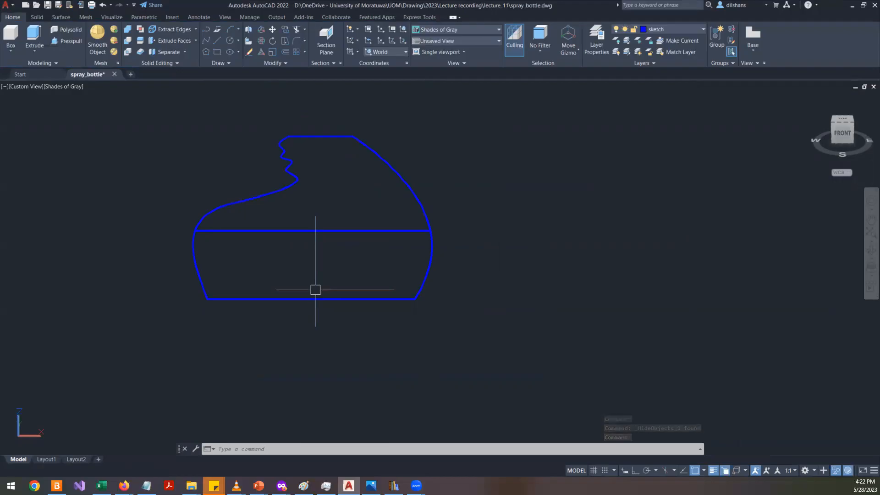
- Switch to Notepad and add a new note line reading xy
{"action": "left_click", "coordinate": [146, 485]}
{"action": "left_click", "coordinate": [322, 238]}
{"action": "key", "text": "Return"}
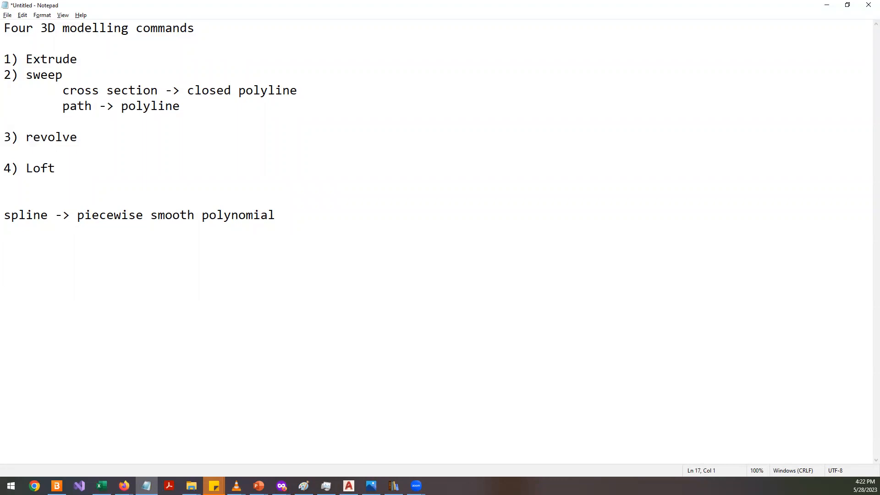
{"action": "type", "text": "xy"}
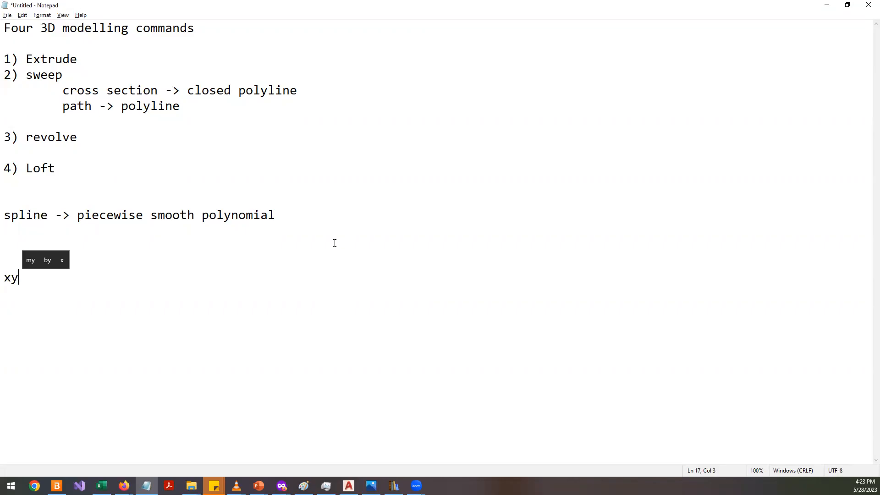
- Return to AutoCAD and switch to the top view, then orbit to examine the outline in 3D
{"action": "key", "text": "alt+Tab"}
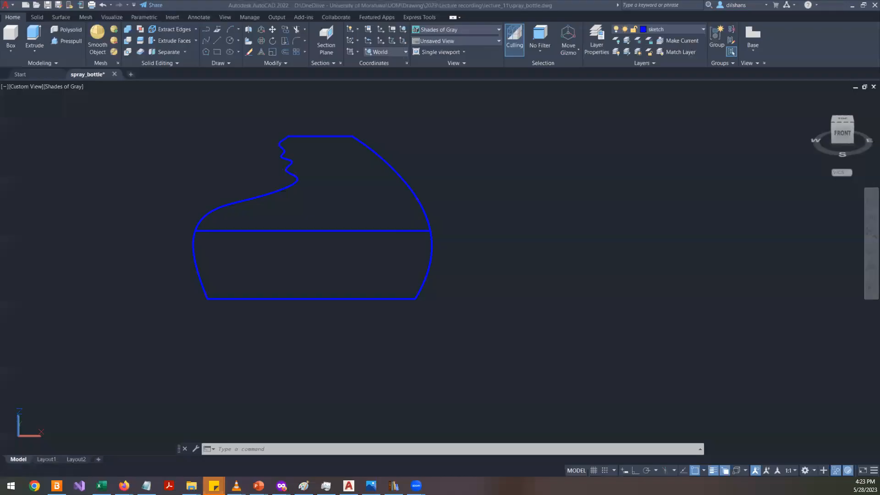
{"action": "left_click", "coordinate": [840, 119]}
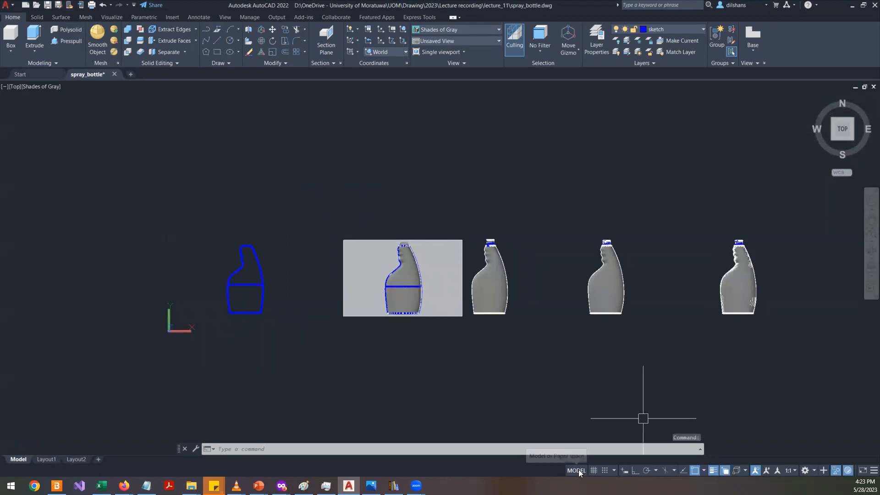
{"action": "left_click", "coordinate": [593, 470]}
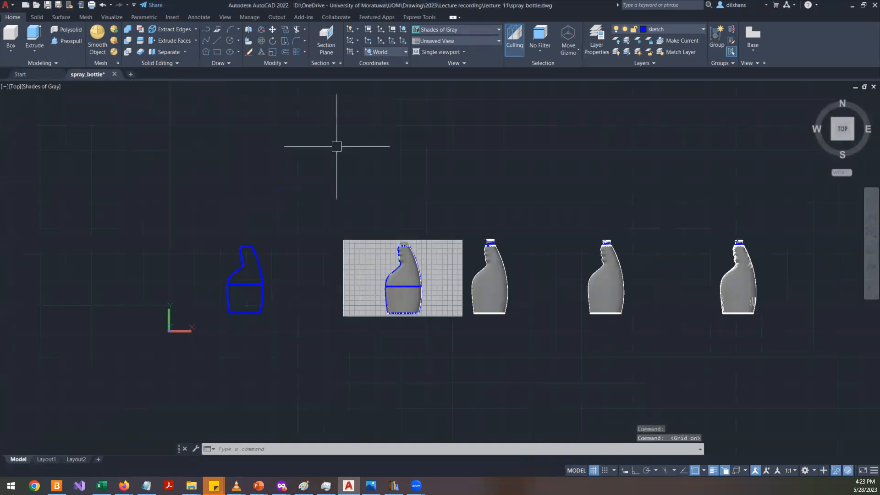
{"action": "left_click", "coordinate": [595, 473]}
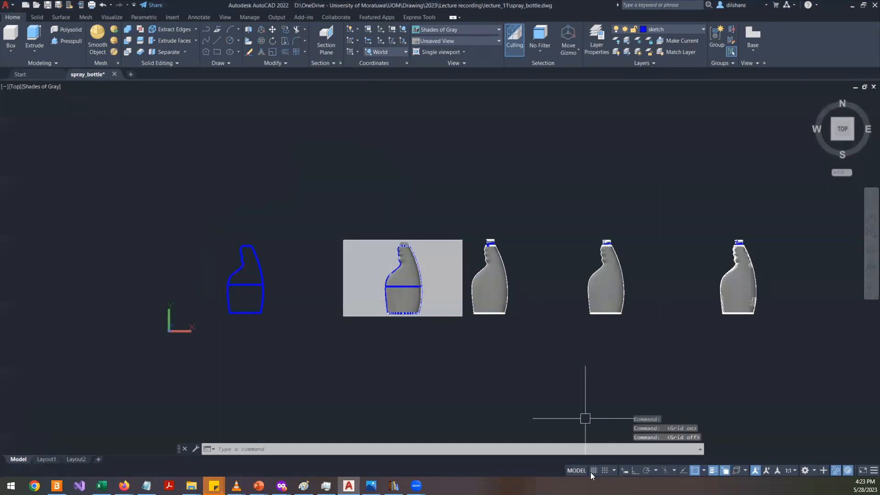
{"action": "middle_click_drag", "start_coordinate": [163, 314], "coordinate": [259, 142], "text": "shift"}
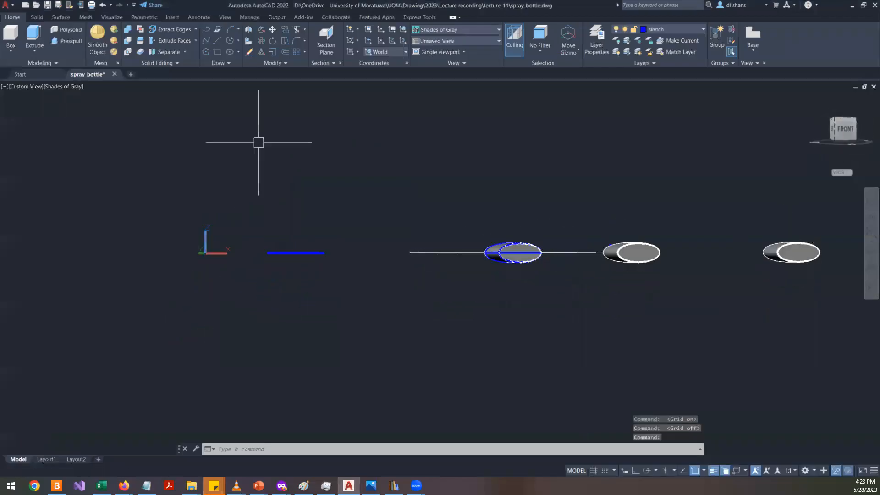
{"action": "middle_click_drag", "start_coordinate": [311, 236], "coordinate": [293, 292], "text": "shift"}
{"action": "scroll", "coordinate": [293, 292], "scroll_direction": "up", "scroll_amount": 5}
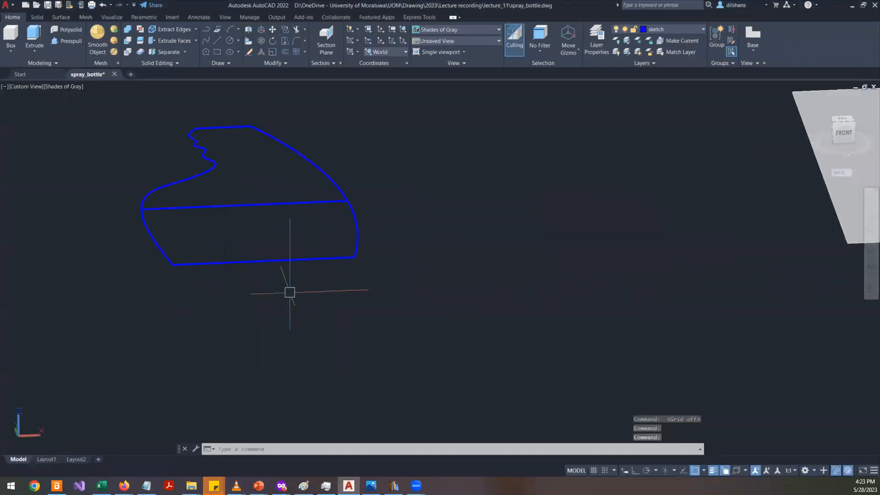
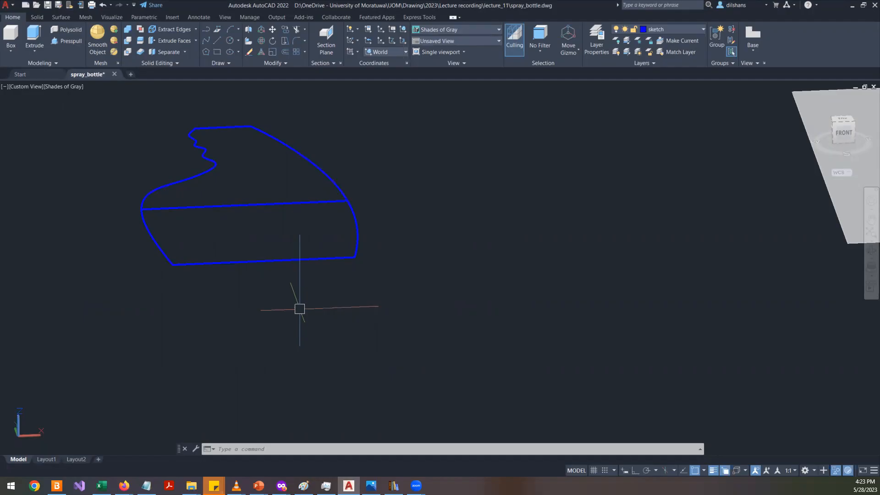
- Switch to Notepad and replace the xy line with the note "UCS-> user coordinate systems"
{"action": "left_click", "coordinate": [870, 251]}
{"action": "mouse_move", "coordinate": [305, 315]}
{"action": "left_mouse_down"}
{"action": "mouse_move", "coordinate": [347, 330]}
{"action": "mouse_move", "coordinate": [312, 298]}
{"action": "mouse_move", "coordinate": [339, 311]}
{"action": "mouse_move", "coordinate": [323, 311]}
{"action": "left_mouse_up"}
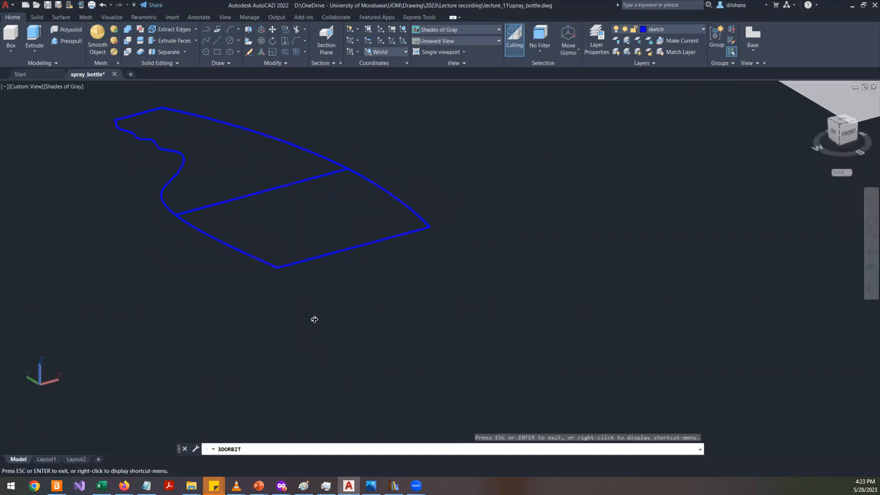
{"action": "key", "text": "Escape"}
{"action": "left_click", "coordinate": [146, 485]}
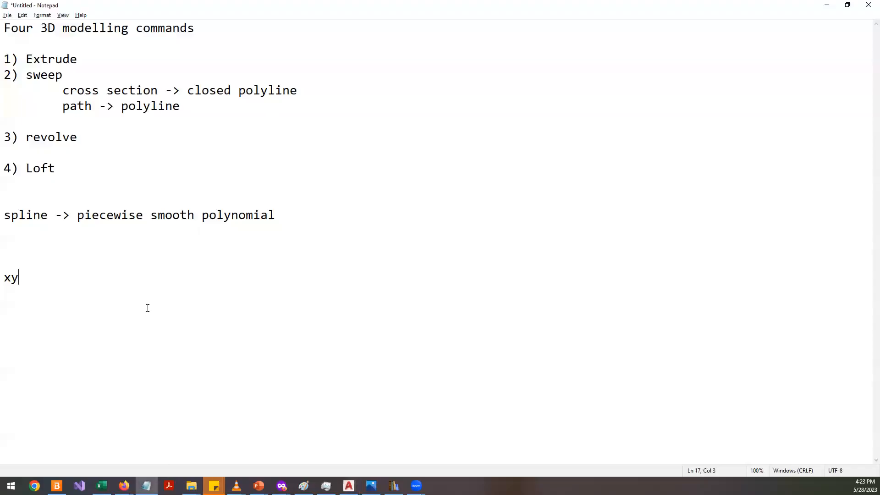
{"action": "key", "text": "shift+Home"}
{"action": "type", "text": "UCS"}
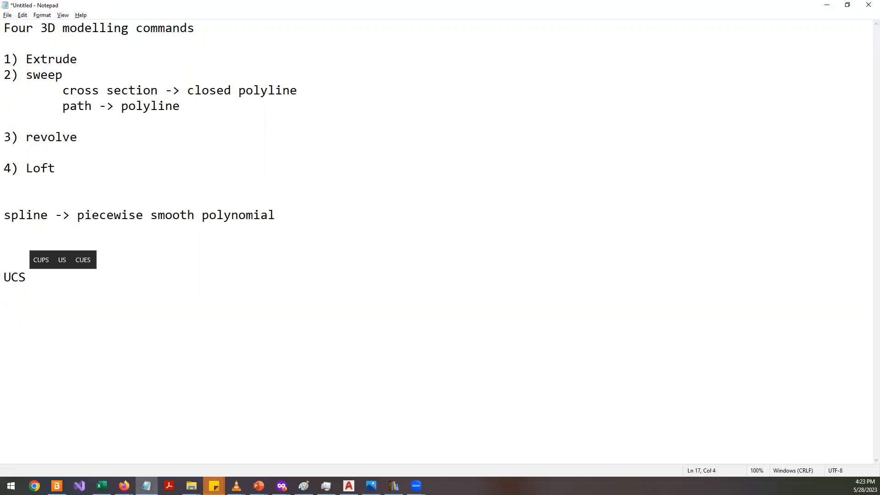
{"action": "type", "text": "-> user coordi"}
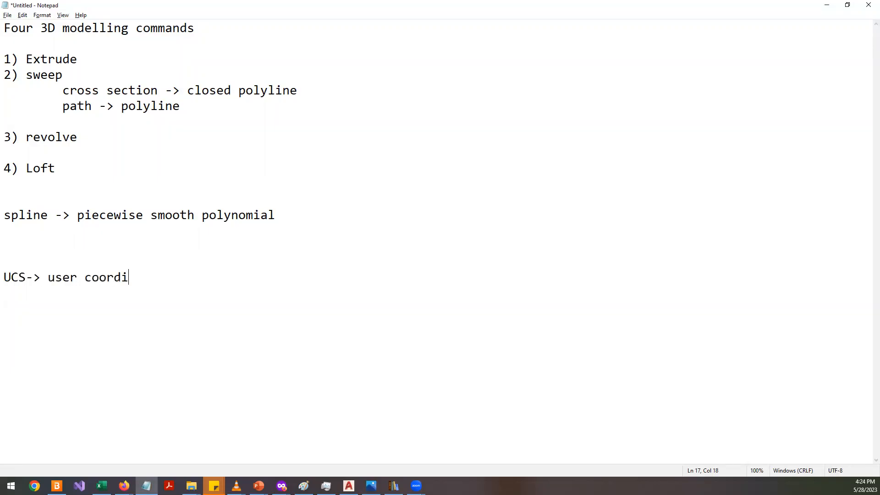
{"action": "type", "text": "nate systems"}
{"action": "key", "text": "Return"}
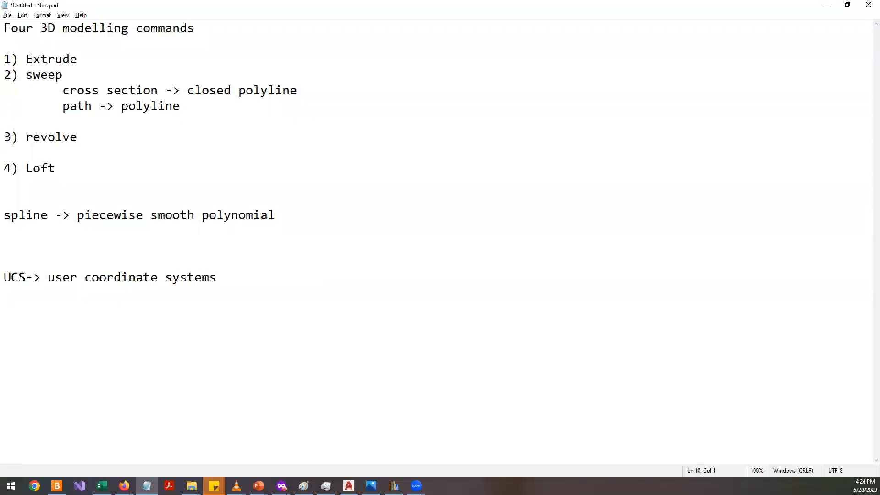
- Return to AutoCAD and define a UCS with origin at the outline's lower corner, X along the bottom edge and Y pointing up
{"action": "key", "text": "alt+Tab"}
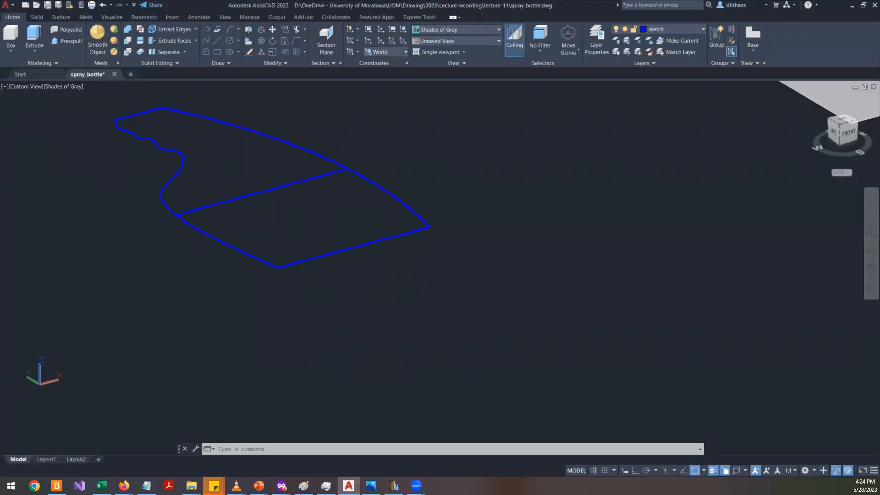
{"action": "type", "text": "ucs"}
{"action": "key", "text": "Return"}
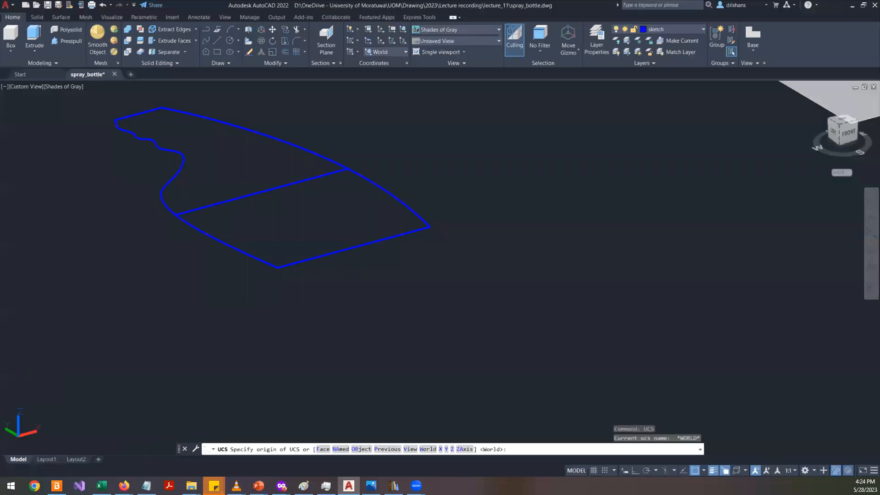
{"action": "left_click", "coordinate": [277, 267]}
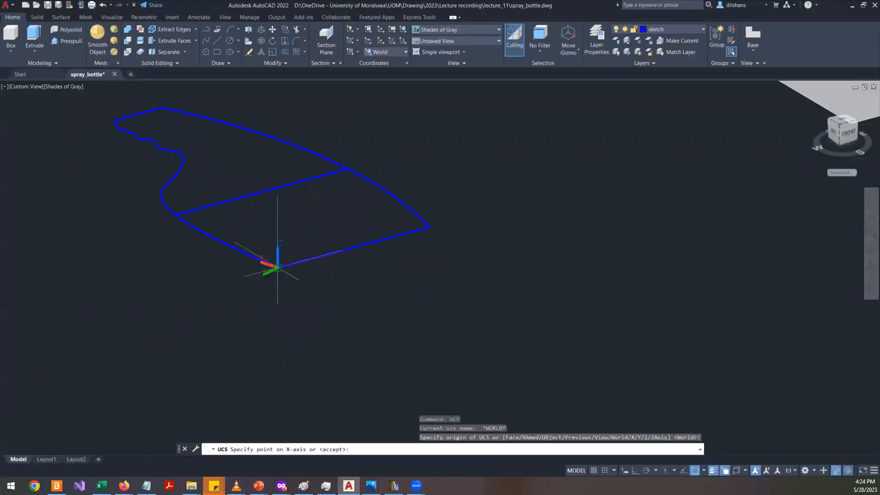
{"action": "left_click", "coordinate": [429, 226]}
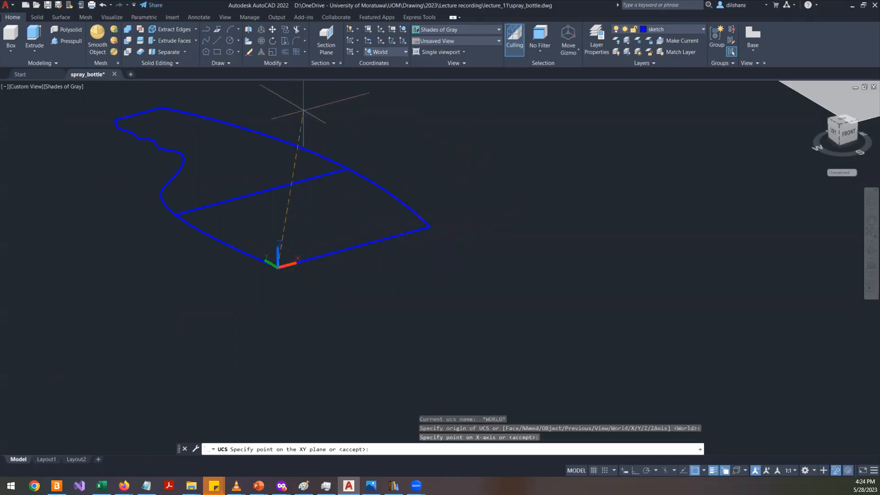
{"action": "key", "text": "F8"}
{"action": "middle_click_drag", "start_coordinate": [298, 110], "coordinate": [320, 216]}
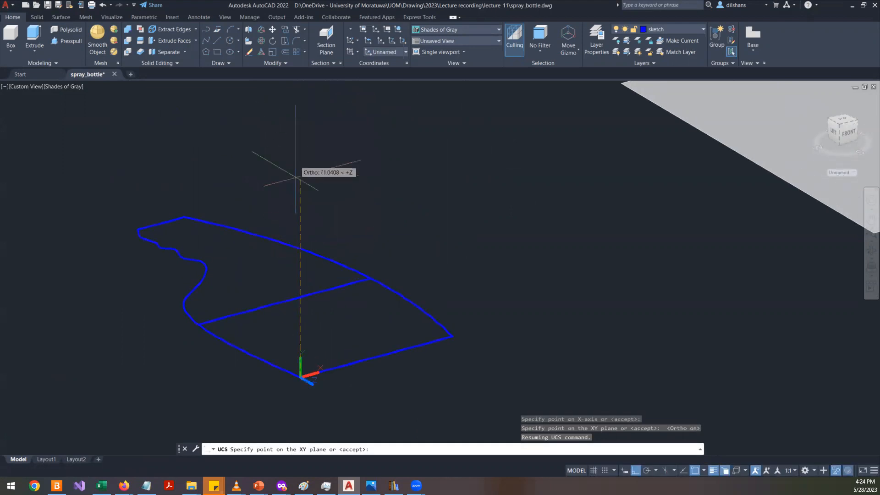
{"action": "left_click", "coordinate": [301, 134]}
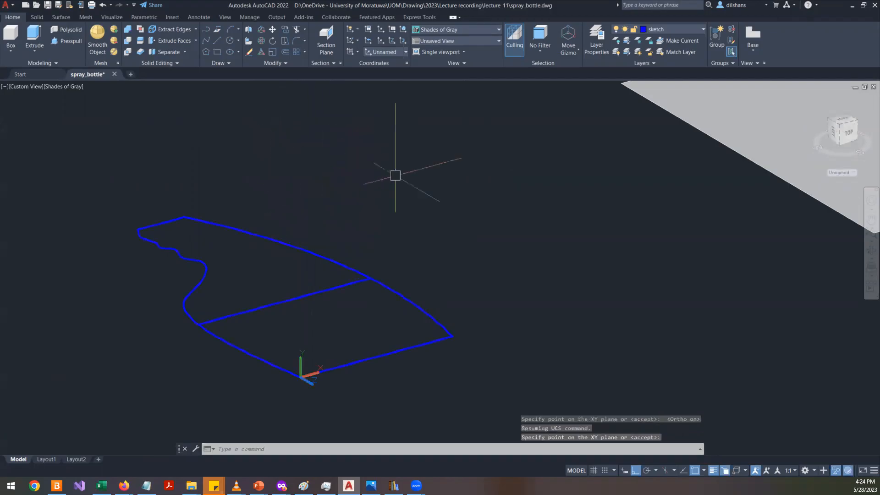
- Turn on the grid and open the drafting settings to check the new UCS plane, then turn the grid off again
{"action": "left_click", "coordinate": [593, 471]}
{"action": "middle_click_drag", "start_coordinate": [419, 403], "coordinate": [458, 402], "text": "shift"}
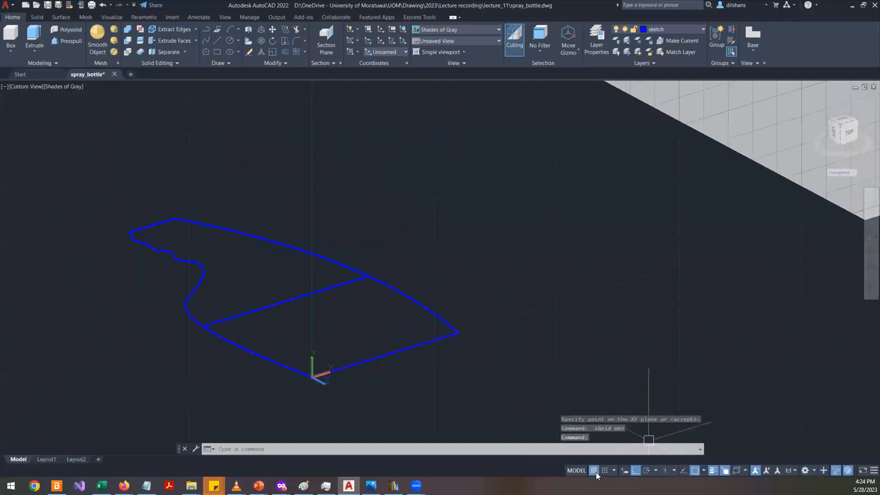
{"action": "left_click", "coordinate": [576, 463]}
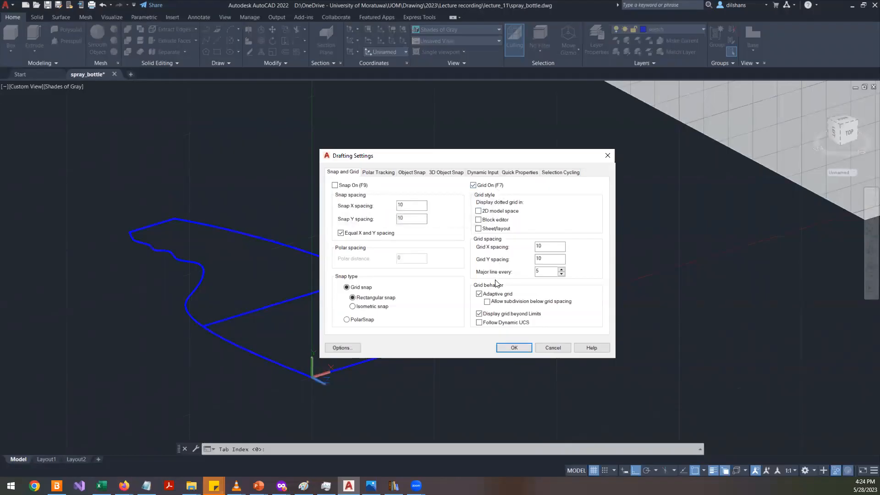
{"action": "left_click", "coordinate": [509, 347]}
{"action": "scroll", "coordinate": [501, 344], "scroll_direction": "down", "scroll_amount": 3}
{"action": "scroll", "coordinate": [500, 344], "scroll_direction": "down", "scroll_amount": 1}
{"action": "scroll", "coordinate": [503, 347], "scroll_direction": "up", "scroll_amount": 3}
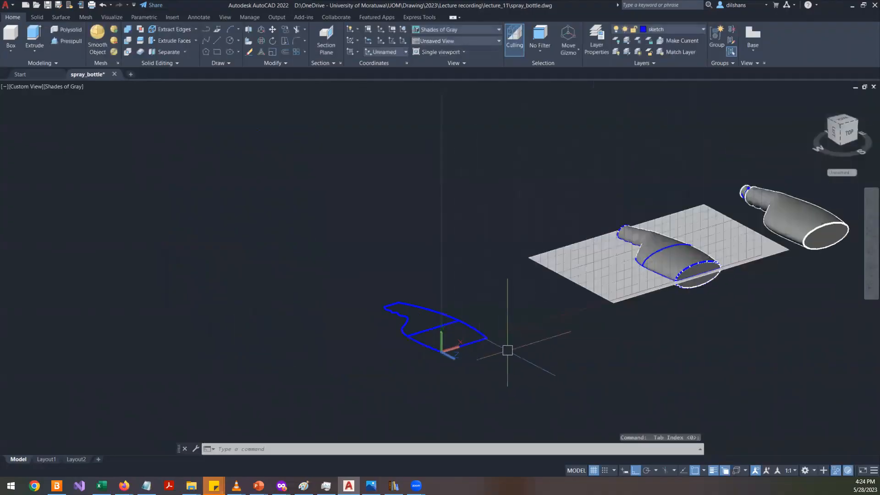
{"action": "scroll", "coordinate": [463, 338], "scroll_direction": "up", "scroll_amount": 3}
{"action": "middle_click_drag", "start_coordinate": [515, 183], "coordinate": [299, 214]}
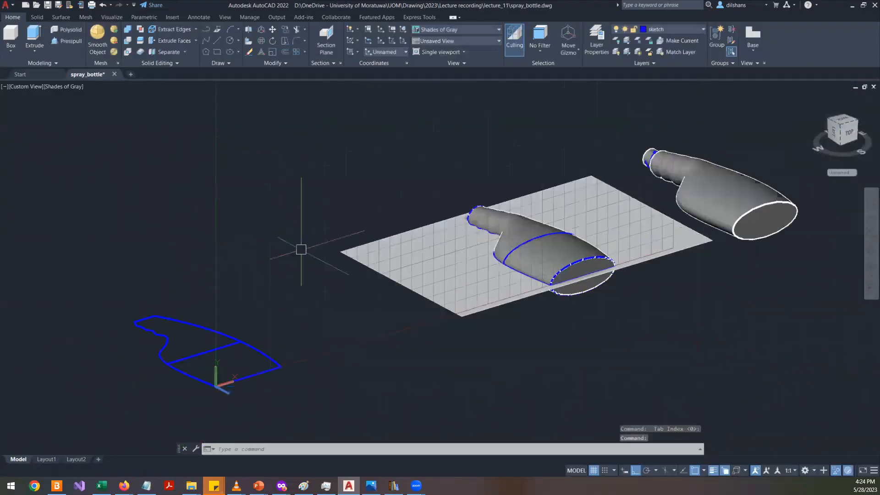
{"action": "scroll", "coordinate": [296, 284], "scroll_direction": "up", "scroll_amount": 4}
{"action": "scroll", "coordinate": [279, 356], "scroll_direction": "down", "scroll_amount": 5}
{"action": "scroll", "coordinate": [279, 356], "scroll_direction": "up", "scroll_amount": 6}
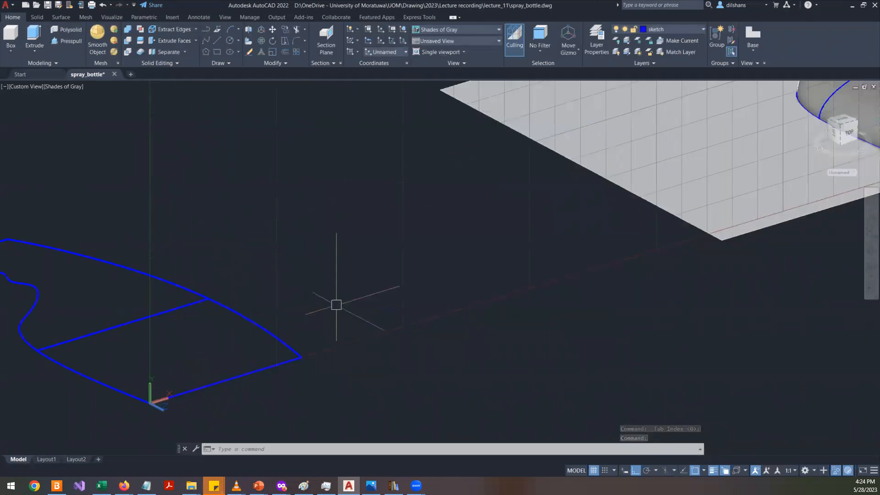
{"action": "scroll", "coordinate": [337, 307], "scroll_direction": "down", "scroll_amount": 4}
{"action": "left_click", "coordinate": [593, 471]}
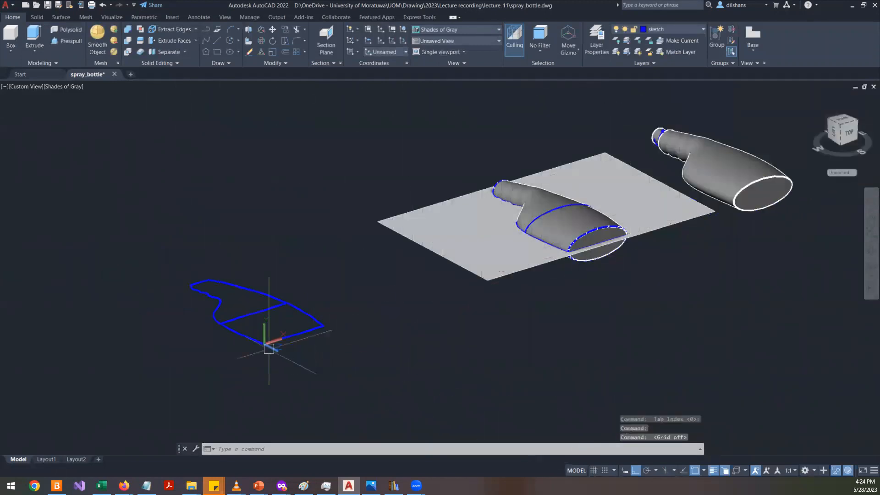
{"action": "scroll", "coordinate": [240, 322], "scroll_direction": "up", "scroll_amount": 5}
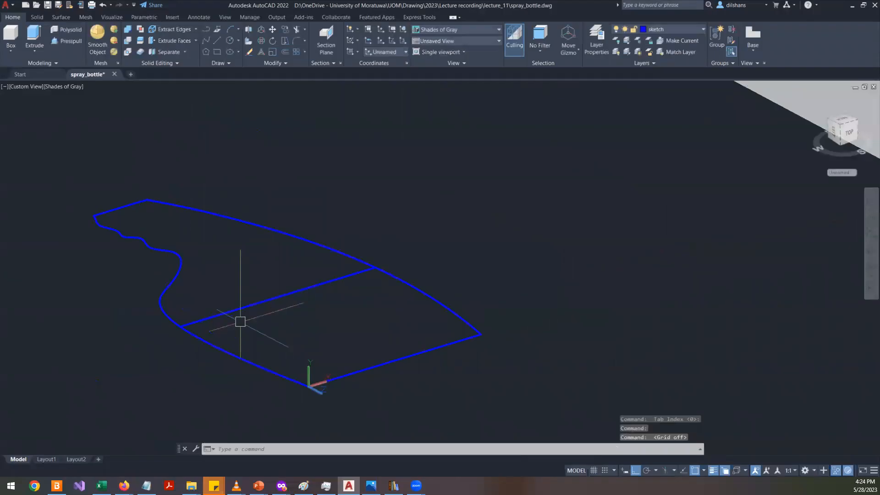
{"action": "left_click", "coordinate": [229, 52]}
{"action": "left_click", "coordinate": [308, 386]}
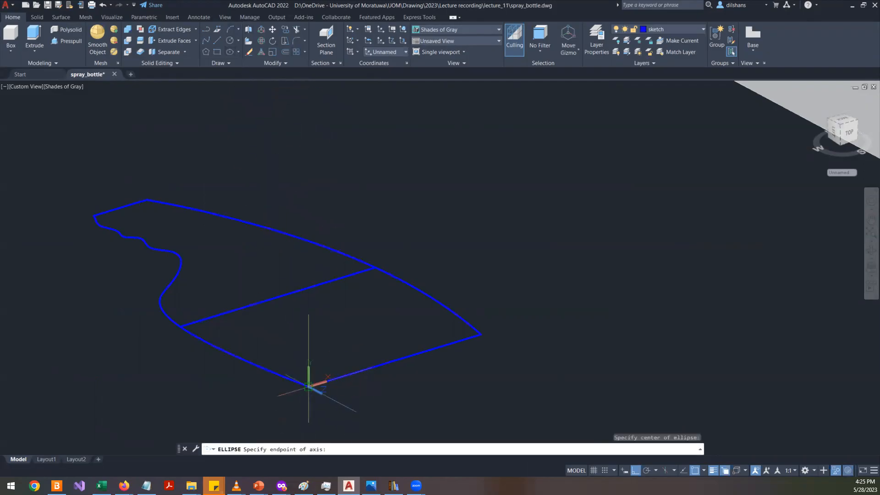
{"action": "left_click", "coordinate": [472, 336]}
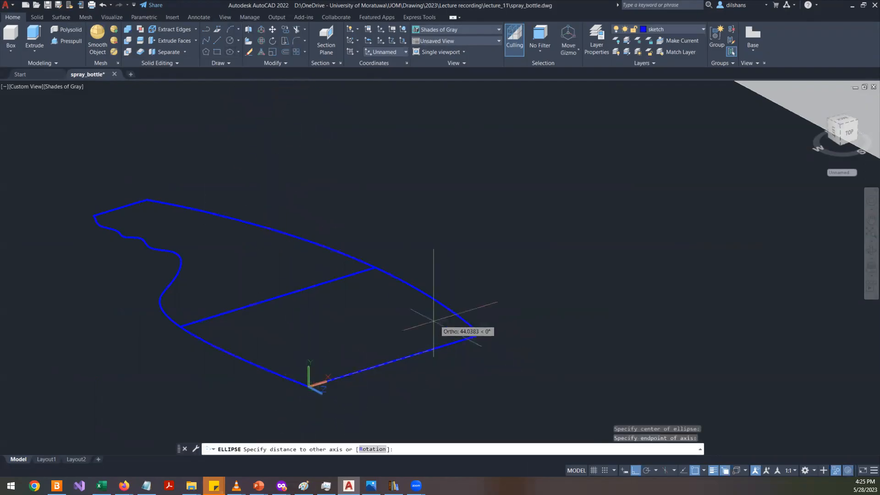
{"action": "left_click", "coordinate": [425, 371]}
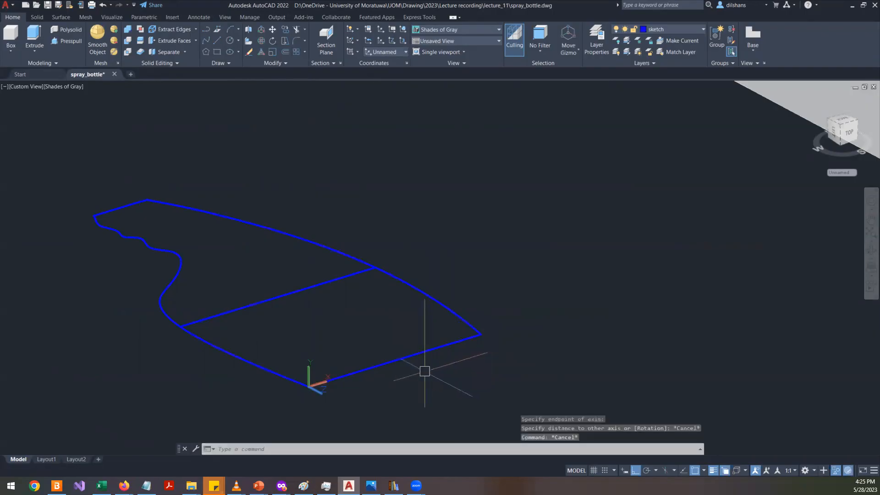
- Draw an ellipse spanning the bottom edge from the UCS origin to the outline's far end, with a minor half-axis of about 9.5
{"action": "key", "text": "Return"}
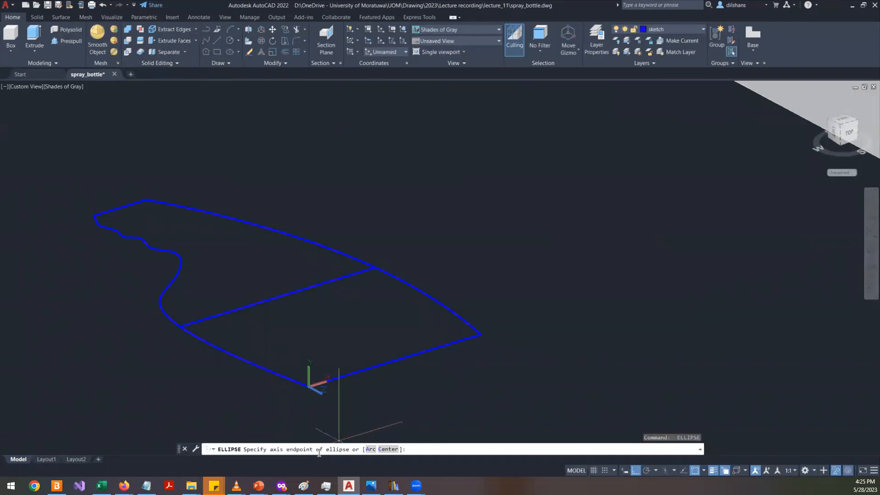
{"action": "left_click", "coordinate": [319, 386]}
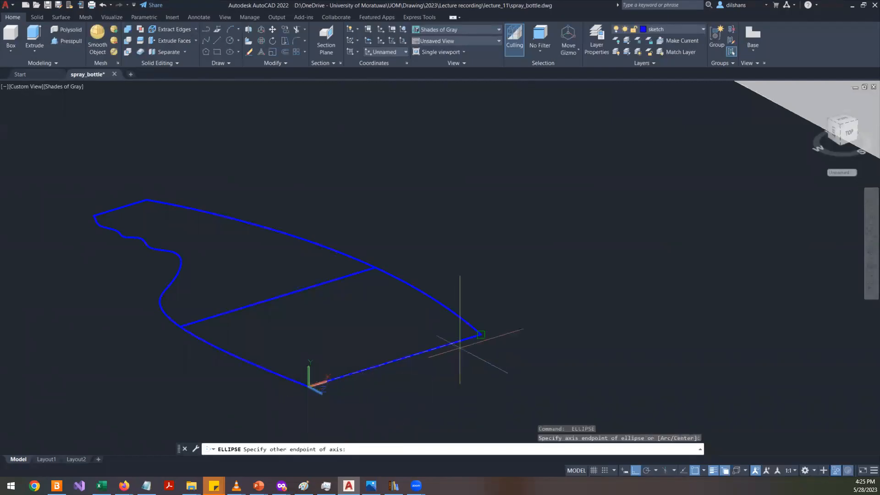
{"action": "left_click", "coordinate": [471, 335]}
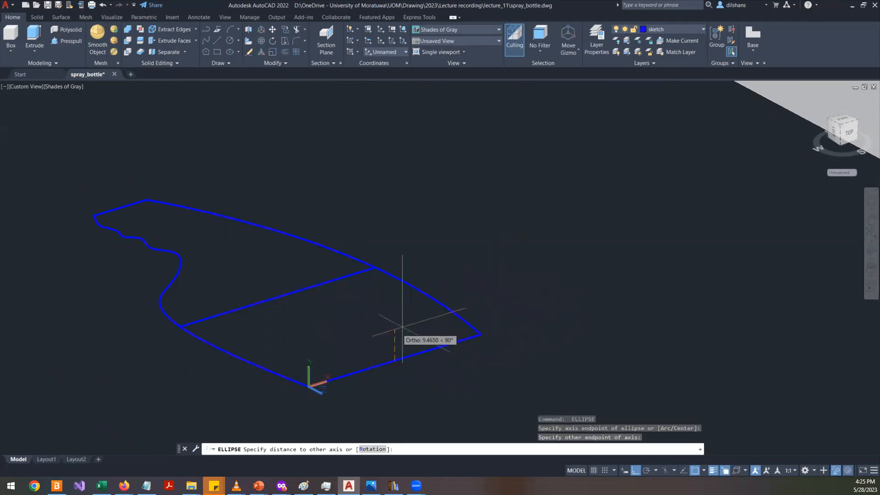
{"action": "left_click", "coordinate": [389, 331]}
{"action": "mouse_move", "coordinate": [534, 341]}
{"action": "middle_mouse_down", "text": "shift"}
{"action": "mouse_move", "coordinate": [320, 352]}
{"action": "mouse_move", "coordinate": [263, 332]}
{"action": "mouse_move", "coordinate": [366, 321]}
{"action": "middle_mouse_up", "text": "shift"}
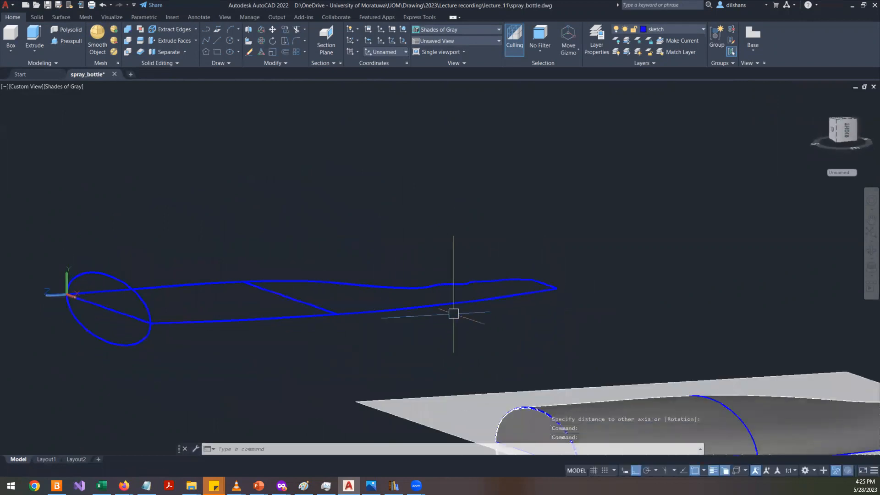
{"action": "middle_click_drag", "start_coordinate": [638, 320], "coordinate": [435, 330], "text": "shift"}
{"action": "scroll", "coordinate": [552, 344], "scroll_direction": "down", "scroll_amount": 4}
{"action": "scroll", "coordinate": [331, 385], "scroll_direction": "up", "scroll_amount": 8}
{"action": "middle_click_drag", "start_coordinate": [328, 306], "coordinate": [467, 323], "text": "shift"}
- Move the UCS origin to the lower end of the middle section line, keeping the axis directions
{"action": "type", "text": "ucs"}
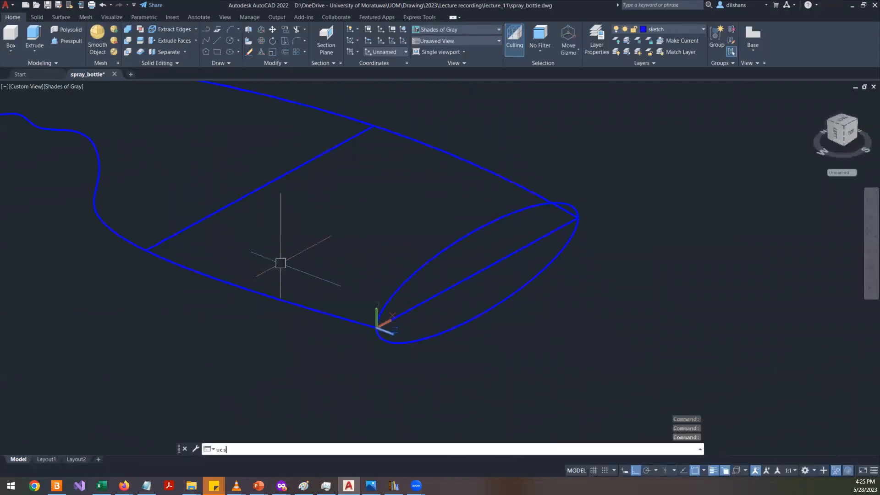
{"action": "key", "text": "Return"}
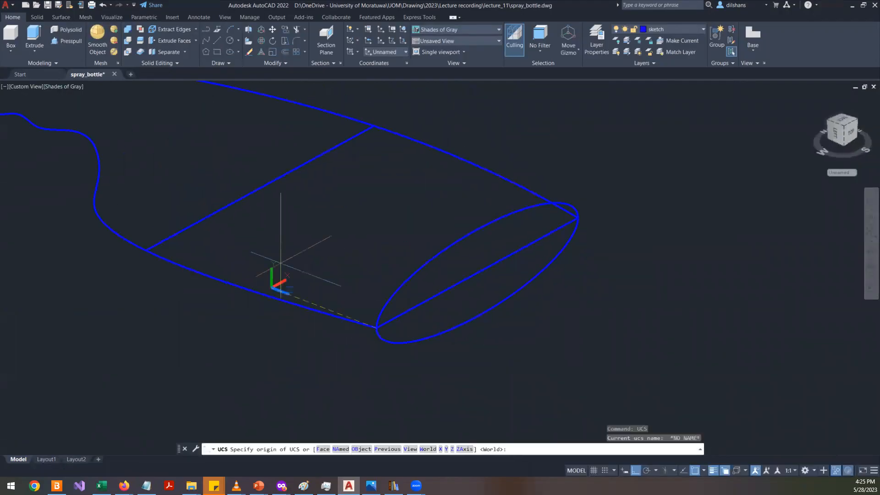
{"action": "left_click", "coordinate": [146, 249]}
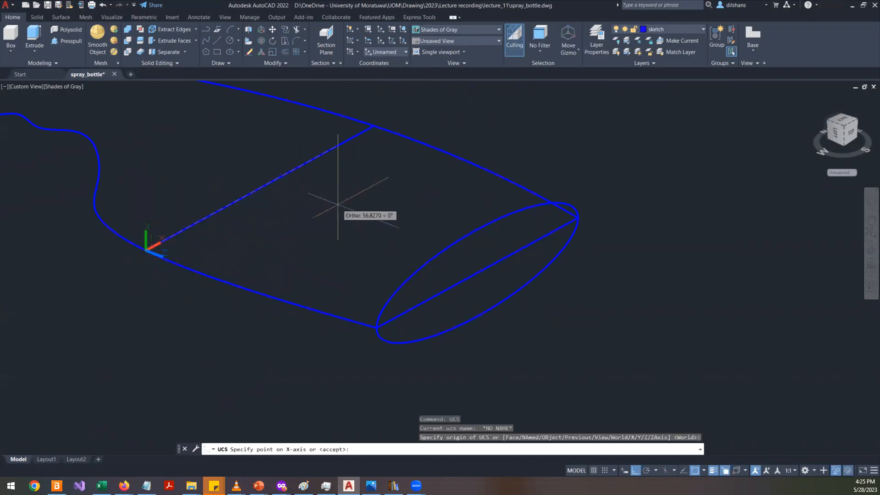
{"action": "key", "text": "Return"}
{"action": "middle_click_drag", "start_coordinate": [197, 248], "coordinate": [352, 269]}
- Draw an ellipse along the middle section line with a minor half-axis of about 11.3
{"action": "type", "text": "eplx"}
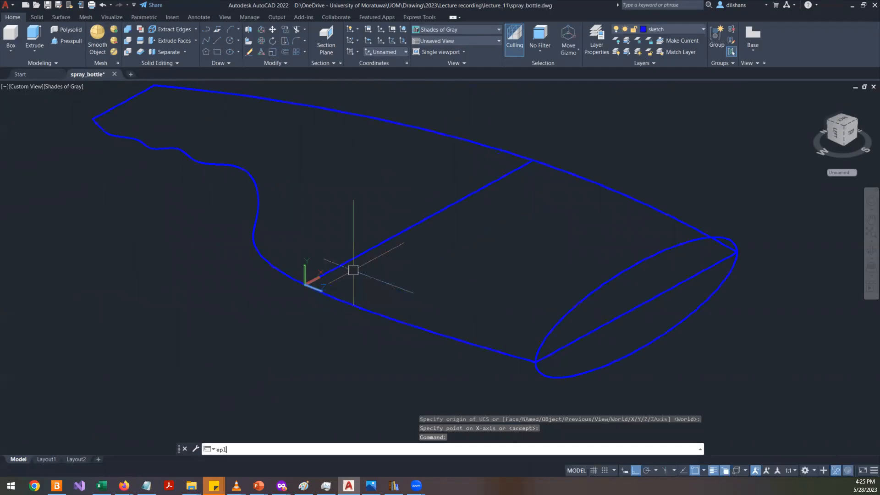
{"action": "key", "text": "Return"}
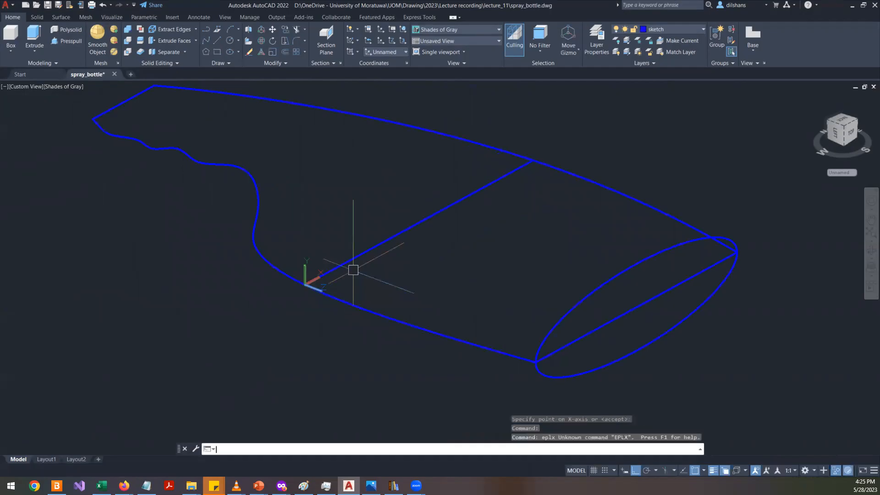
{"action": "type", "text": "ellipse"}
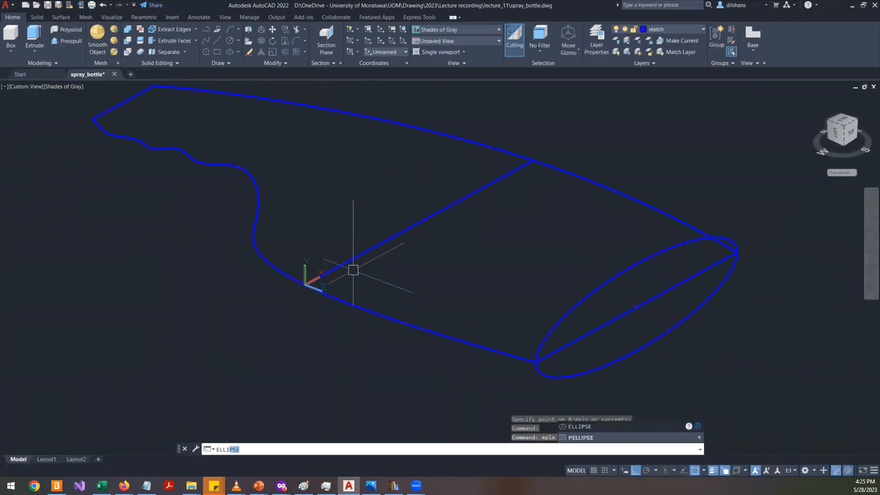
{"action": "key", "text": "Return"}
{"action": "left_click", "coordinate": [311, 276]}
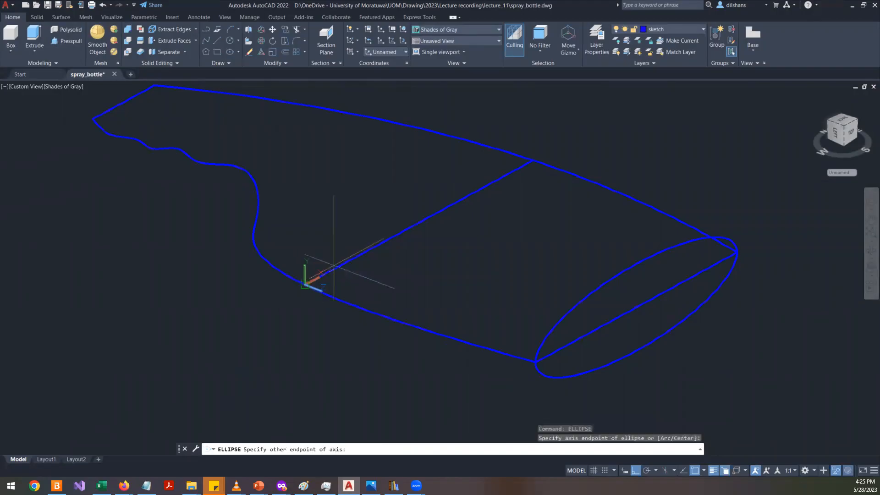
{"action": "left_click", "coordinate": [532, 160]}
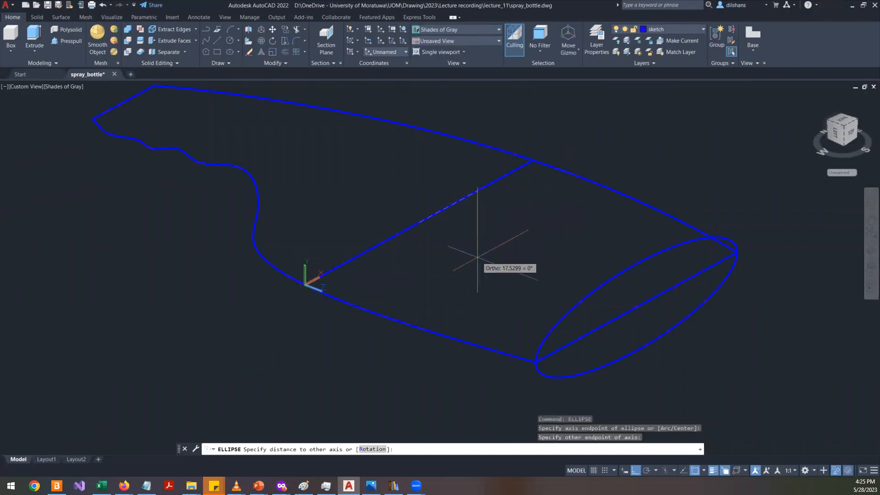
{"action": "left_click", "coordinate": [404, 177]}
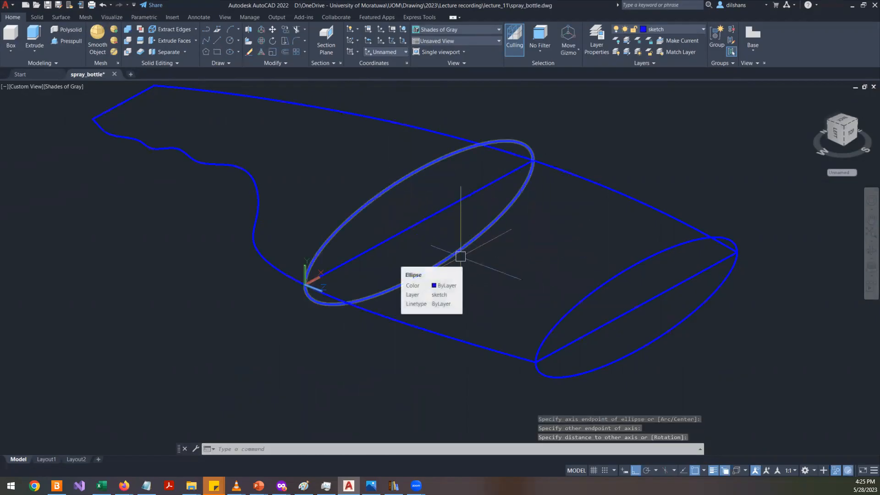
{"action": "middle_click_drag", "start_coordinate": [456, 257], "coordinate": [467, 310], "text": "shift"}
{"action": "scroll", "coordinate": [350, 246], "scroll_direction": "up", "scroll_amount": 8}
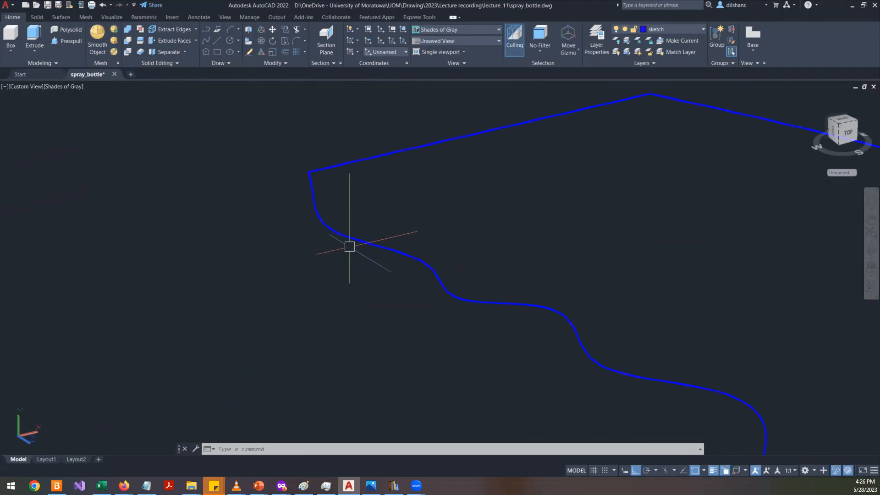
{"action": "scroll", "coordinate": [344, 222], "scroll_direction": "down", "scroll_amount": 7}
{"action": "scroll", "coordinate": [532, 315], "scroll_direction": "up", "scroll_amount": 2}
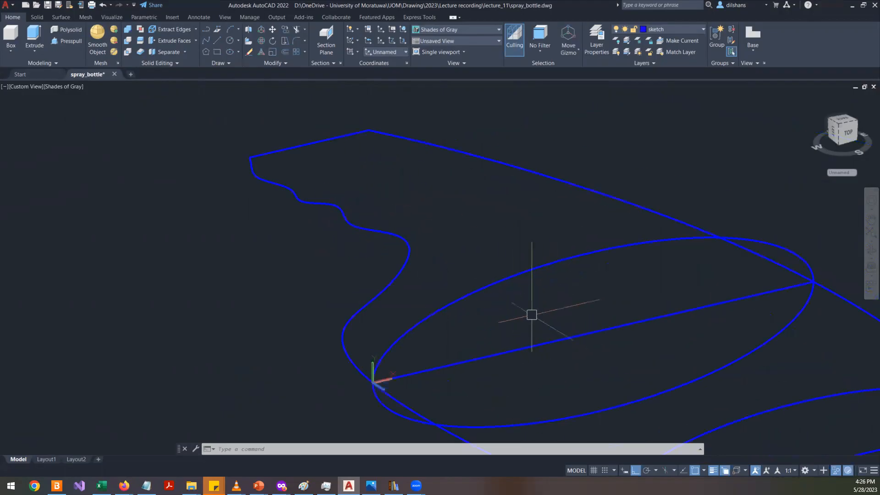
{"action": "type", "text": "c"}
{"action": "key", "text": "Return"}
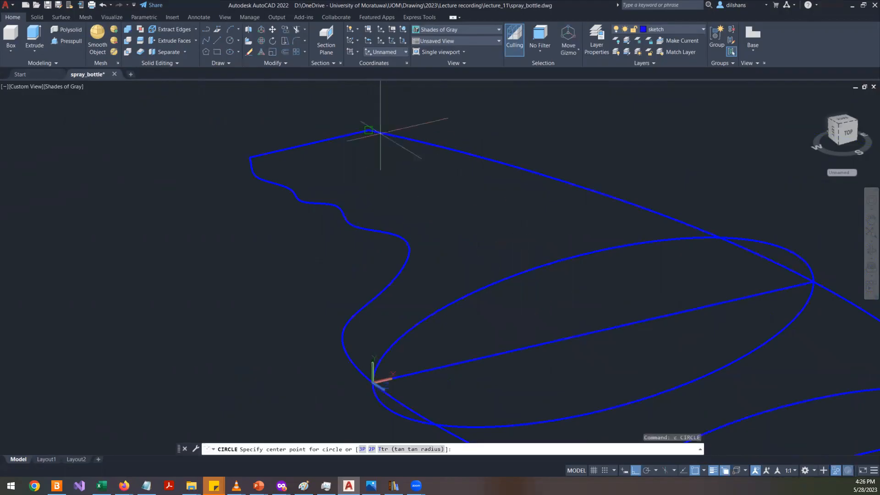
{"action": "key", "text": "Escape"}
{"action": "key", "text": "Escape"}
- Move the UCS origin to the end of the top section line, aligning the X-axis along that line
{"action": "type", "text": "ucs"}
{"action": "key", "text": "Return"}
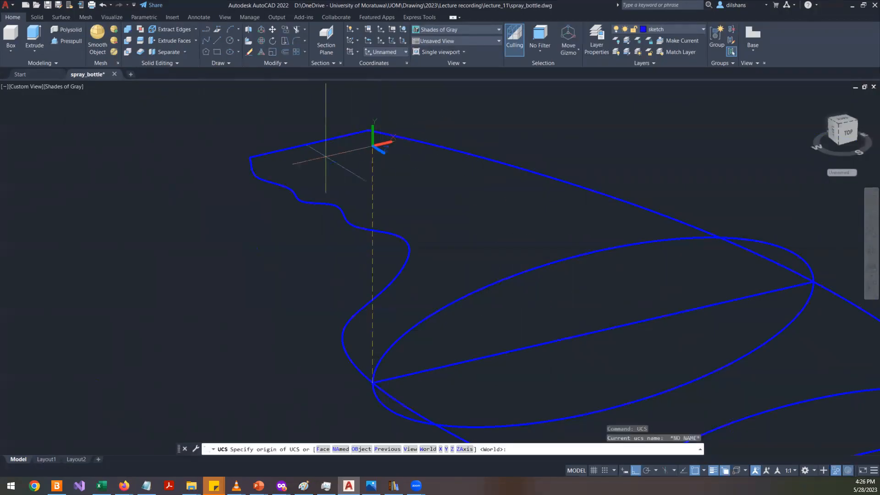
{"action": "left_click", "coordinate": [250, 157]}
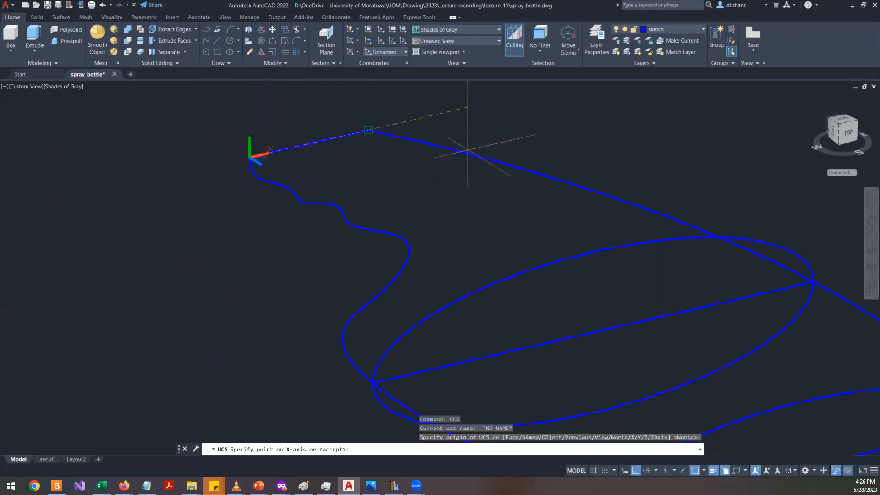
{"action": "scroll", "coordinate": [304, 192], "scroll_direction": "up", "scroll_amount": 3}
{"action": "middle_click_drag", "start_coordinate": [265, 110], "coordinate": [310, 121], "text": "shift"}
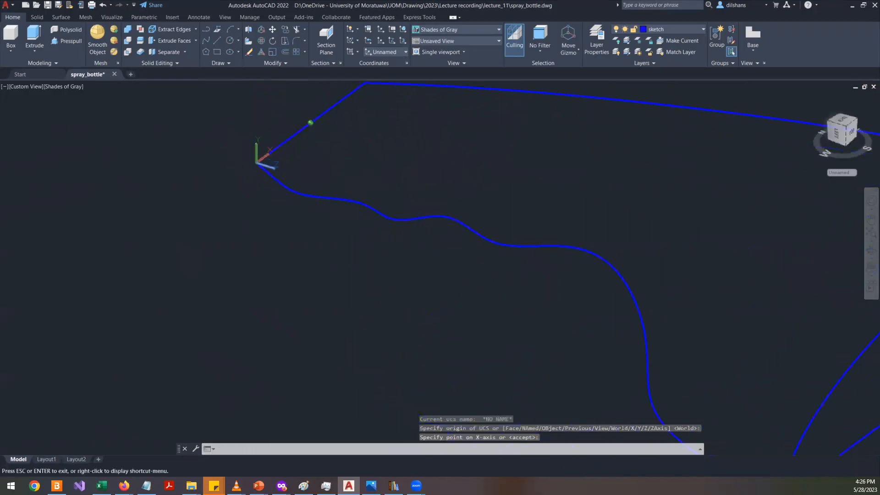
{"action": "scroll", "coordinate": [321, 181], "scroll_direction": "down", "scroll_amount": 3}
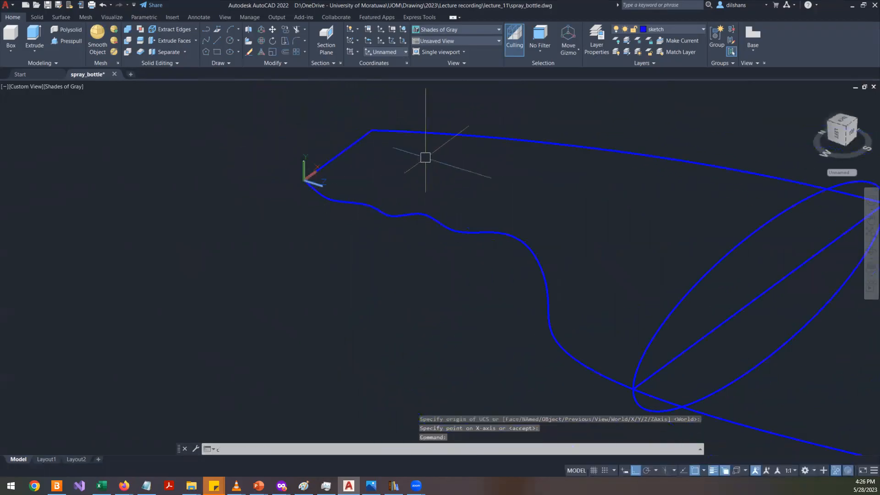
{"action": "key", "text": "Return"}
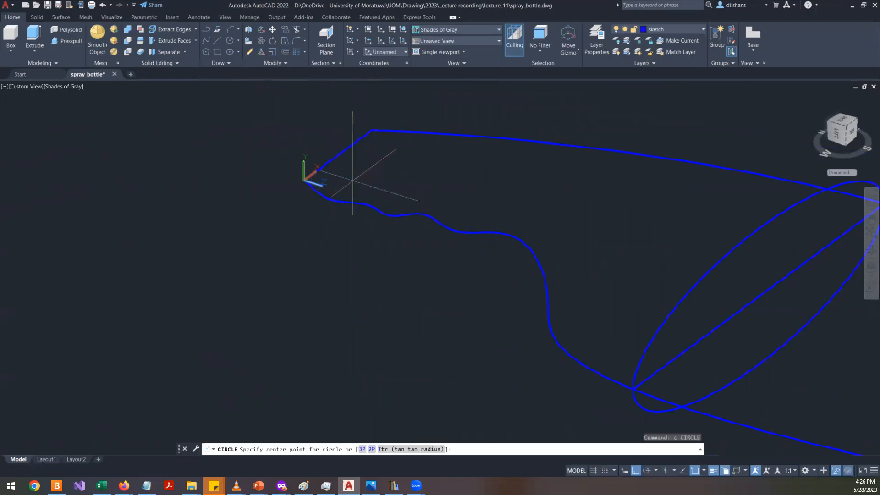
{"action": "left_click", "coordinate": [319, 183]}
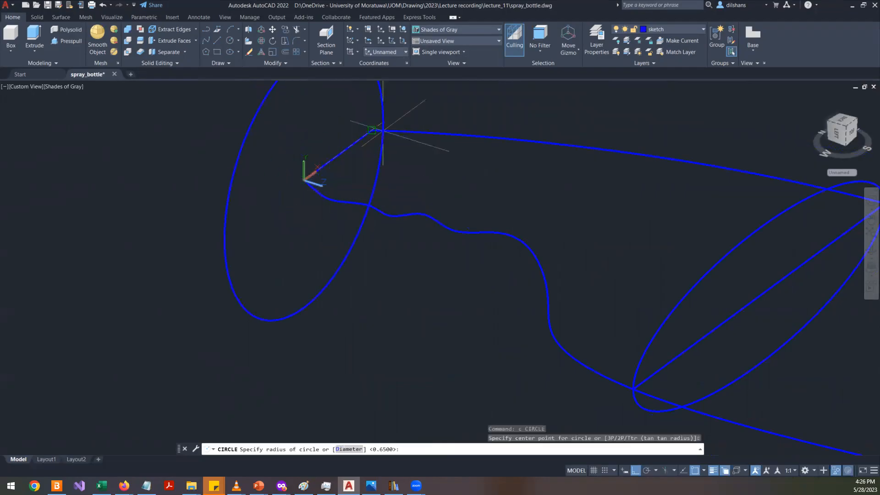
{"action": "key", "text": "Escape"}
- Draw a circle centred on the midpoint of the top section line, passing through the line's end
{"action": "type", "text": "c"}
{"action": "key", "text": "Return"}
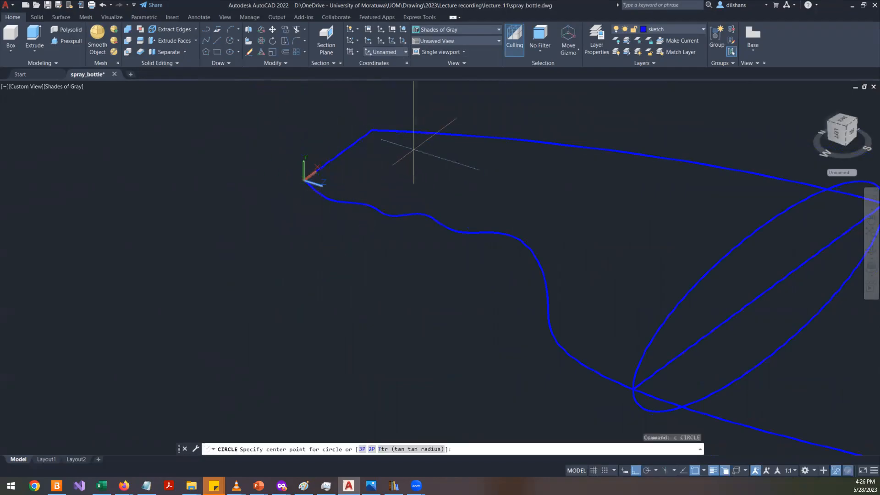
{"action": "right_click", "coordinate": [431, 166], "text": "shift"}
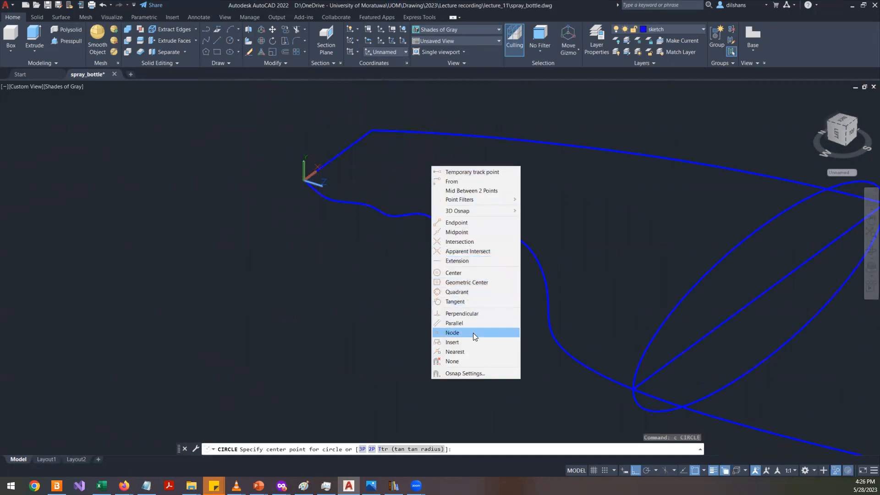
{"action": "left_click", "coordinate": [456, 232]}
{"action": "left_click", "coordinate": [339, 156]}
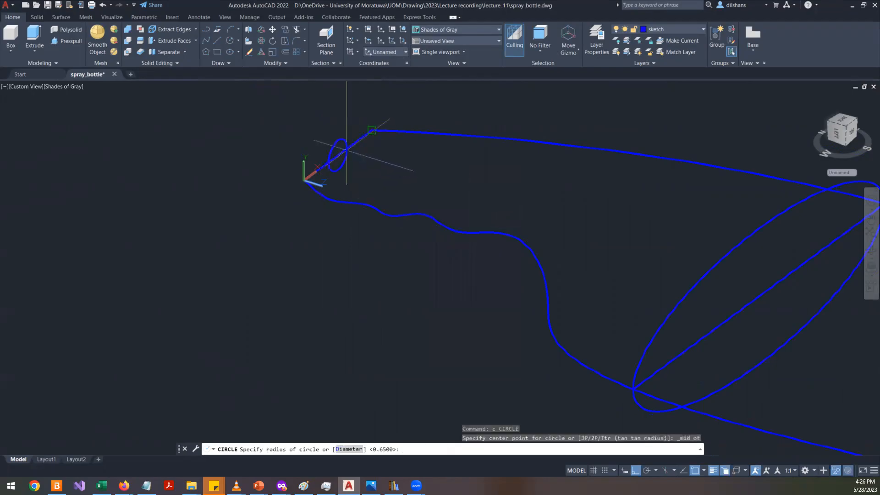
{"action": "middle_click_drag", "start_coordinate": [469, 161], "coordinate": [284, 179], "text": "shift"}
- Orbit around the bottle outline to inspect the three cross-sections from different angles
{"action": "scroll", "coordinate": [339, 171], "scroll_direction": "down", "scroll_amount": 2}
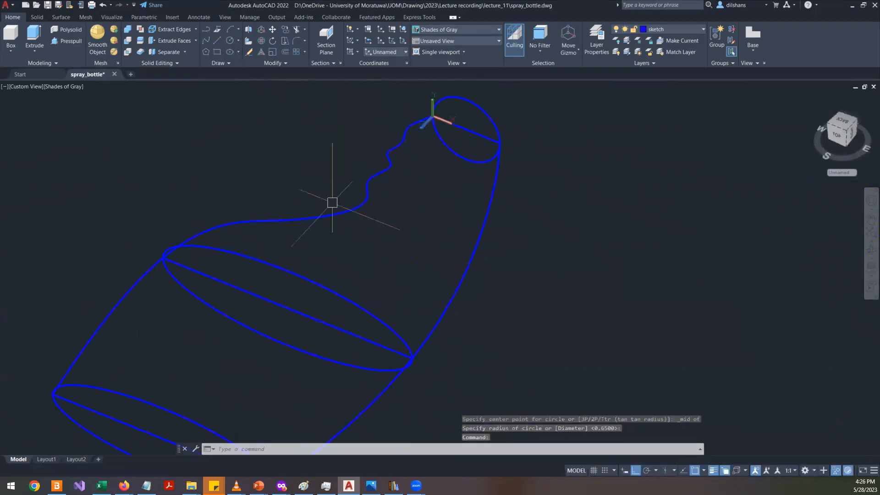
{"action": "left_click", "coordinate": [870, 251]}
{"action": "left_click_drag", "start_coordinate": [481, 300], "coordinate": [580, 287]}
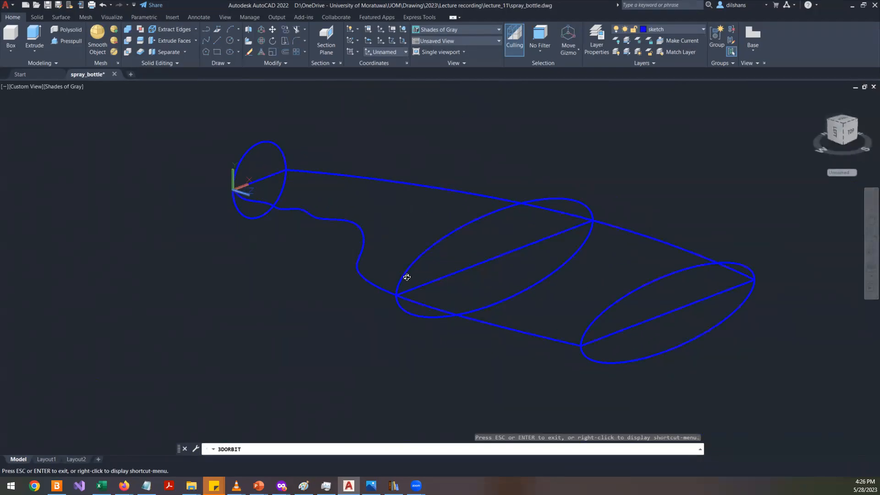
{"action": "left_click_drag", "start_coordinate": [439, 210], "coordinate": [356, 183]}
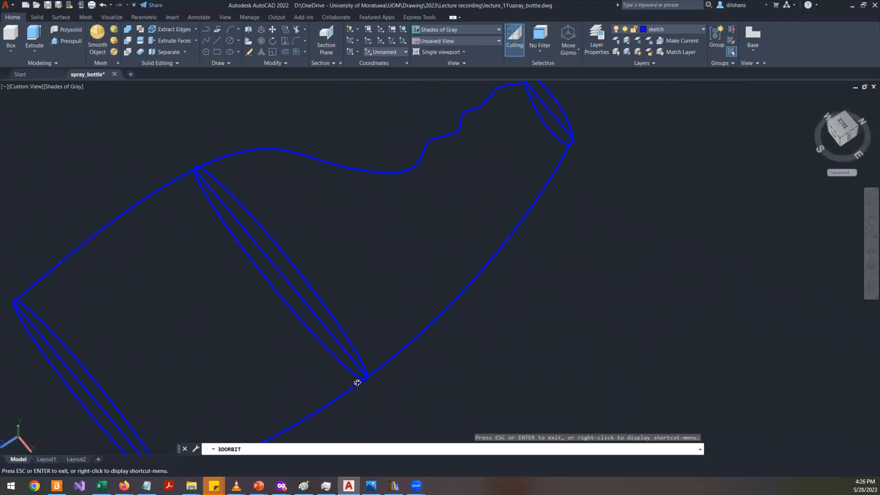
{"action": "left_click_drag", "start_coordinate": [526, 213], "coordinate": [417, 340]}
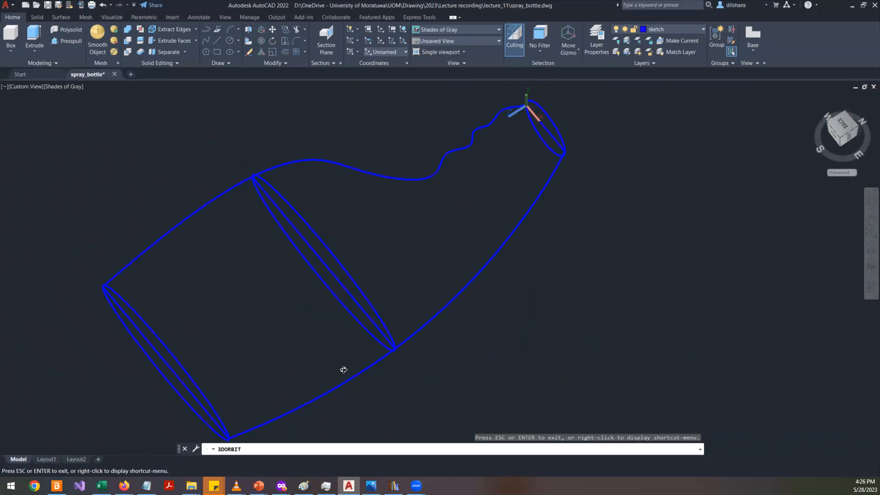
{"action": "left_click_drag", "start_coordinate": [310, 305], "coordinate": [564, 249]}
{"action": "key", "text": "Escape"}
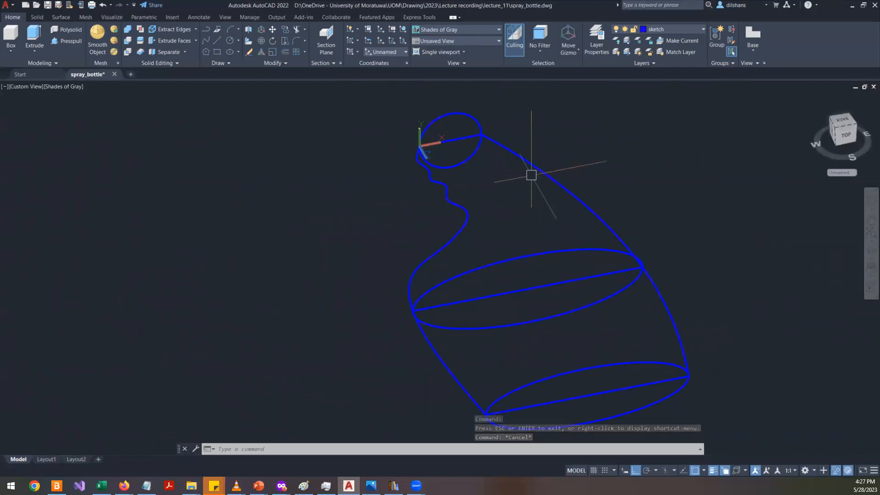
{"action": "type", "text": "loft"}
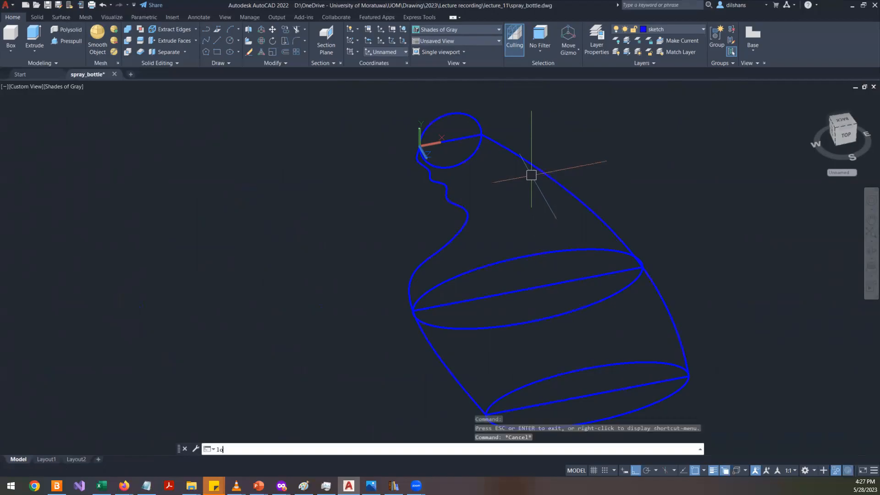
{"action": "key", "text": "Return"}
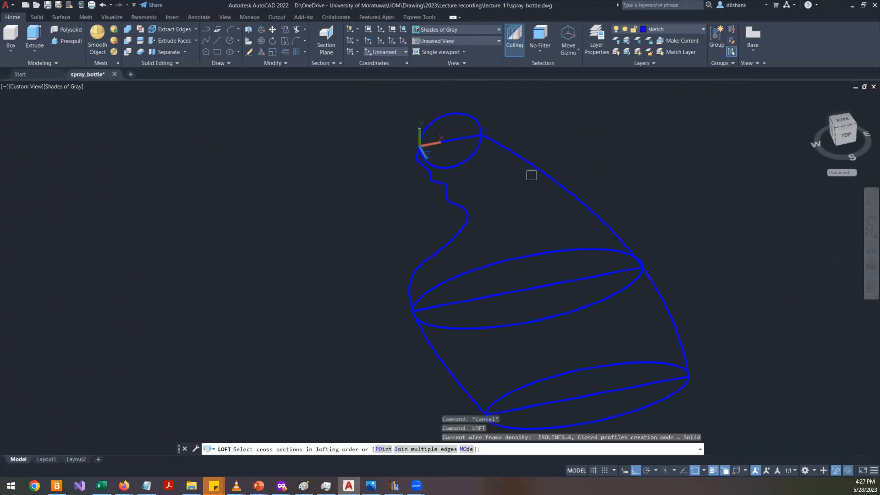
{"action": "key", "text": "Escape"}
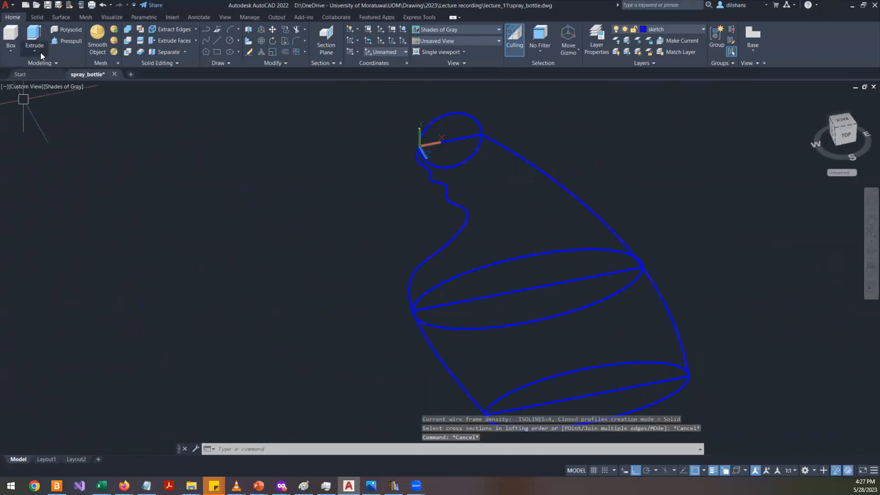
- Loft the bottom ellipse, middle ellipse and top circle into a solid using cross sections only
{"action": "left_click", "coordinate": [35, 49]}
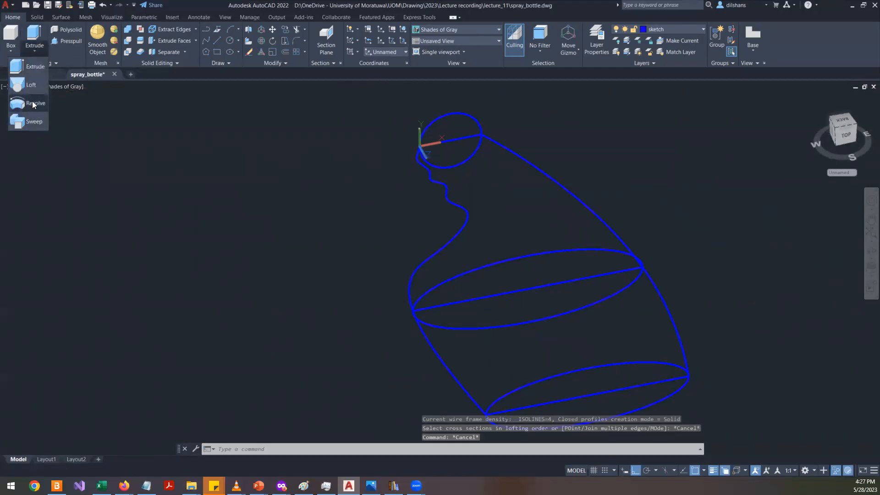
{"action": "left_click", "coordinate": [36, 86]}
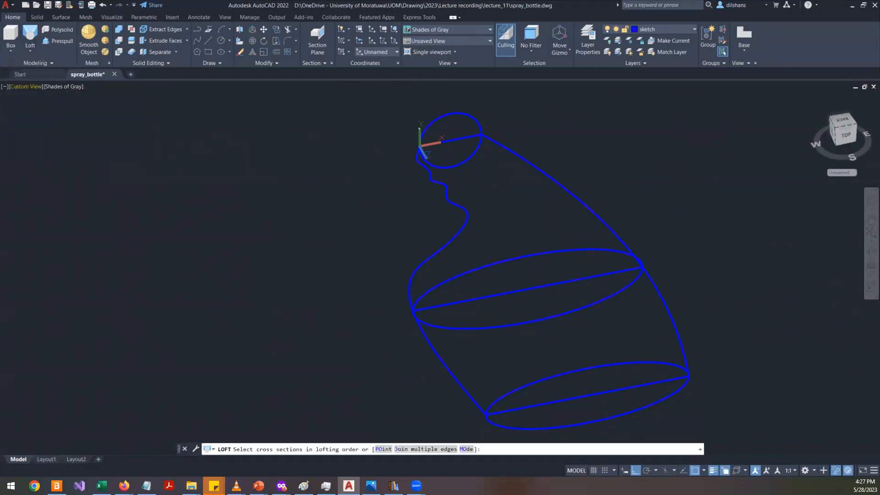
{"action": "scroll", "coordinate": [340, 255], "scroll_direction": "down", "scroll_amount": 7}
{"action": "scroll", "coordinate": [417, 270], "scroll_direction": "up", "scroll_amount": 8}
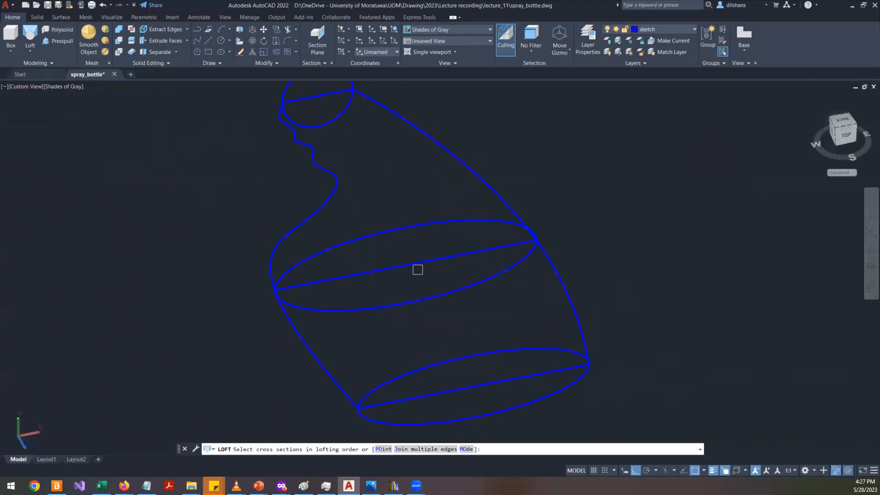
{"action": "scroll", "coordinate": [417, 269], "scroll_direction": "down", "scroll_amount": 2}
{"action": "left_click", "coordinate": [428, 328]}
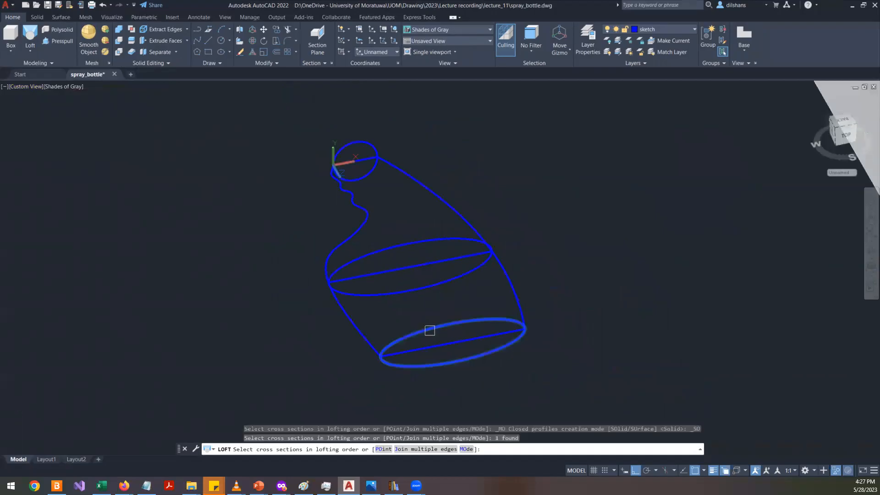
{"action": "left_click", "coordinate": [380, 292]}
{"action": "left_click", "coordinate": [363, 144]}
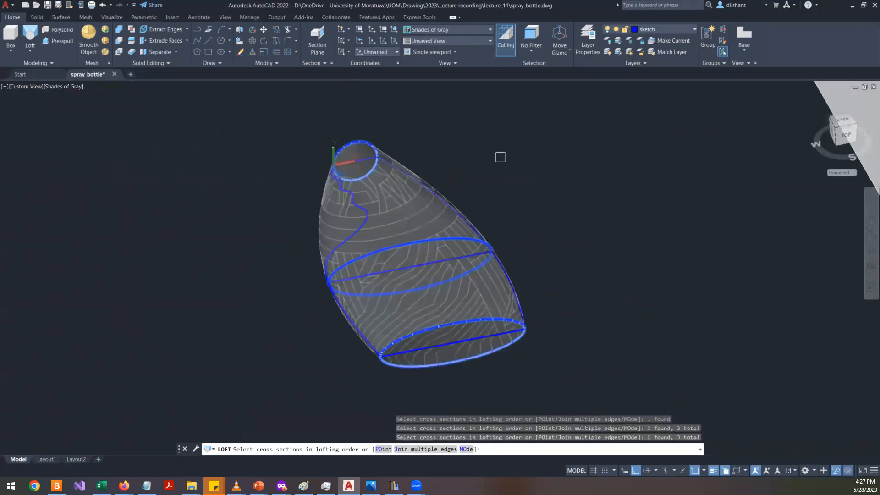
{"action": "key", "text": "Return"}
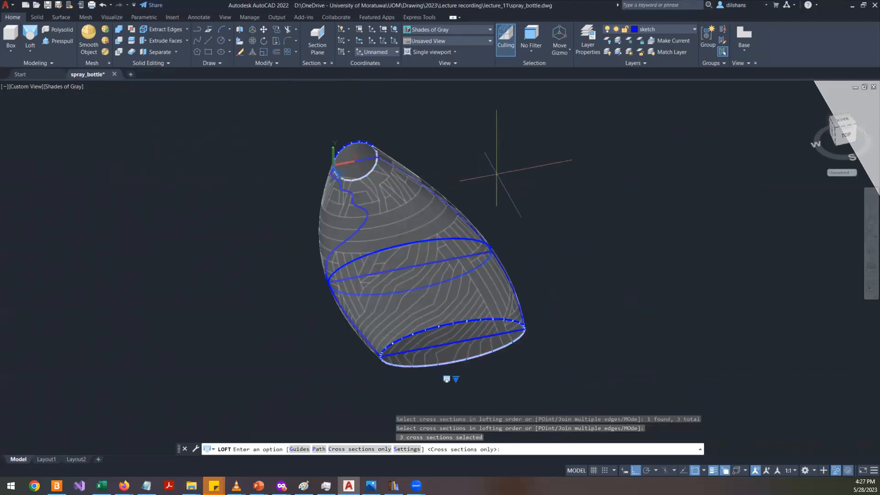
{"action": "key", "text": "Return"}
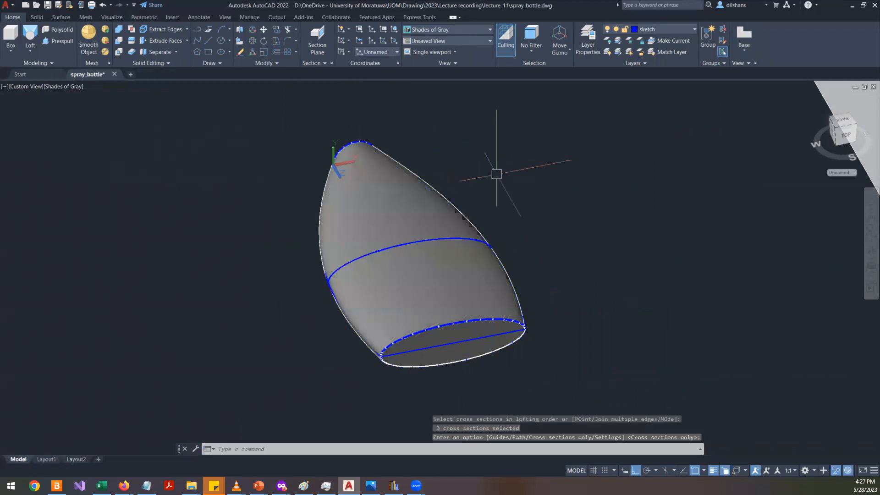
- Orbit the view, then select and delete the lofted solid
{"action": "left_click", "coordinate": [871, 264]}
{"action": "left_click_drag", "start_coordinate": [442, 265], "coordinate": [357, 303]}
{"action": "right_click", "coordinate": [404, 311]}
{"action": "left_click", "coordinate": [426, 315]}
{"action": "left_click", "coordinate": [430, 305]}
{"action": "key", "text": "Delete"}
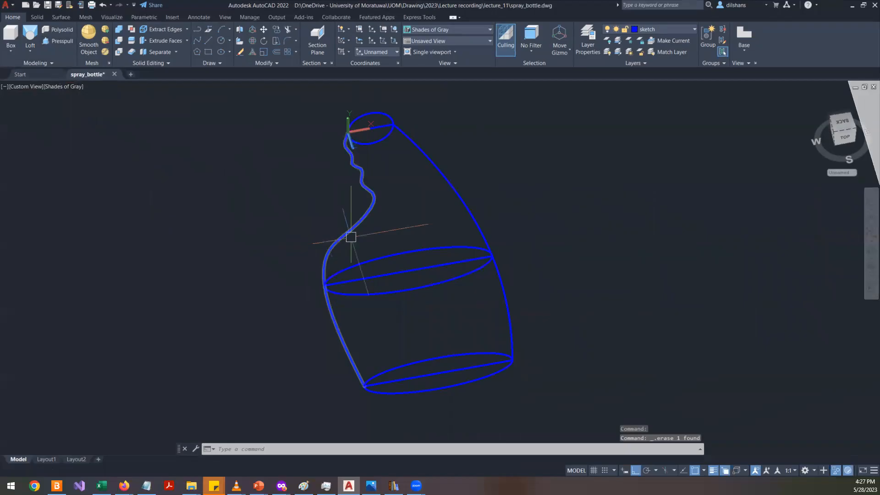
{"action": "type", "text": "lo"}
{"action": "key", "text": "Return"}
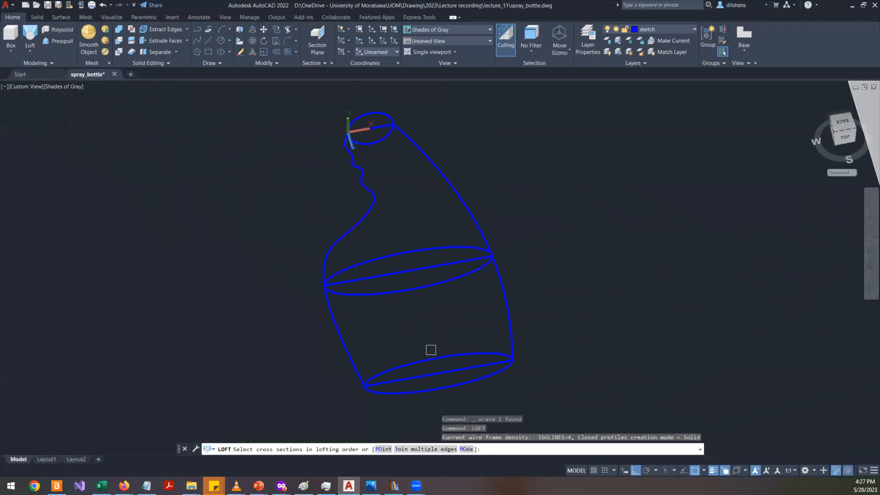
{"action": "left_click", "coordinate": [424, 355]}
{"action": "left_click", "coordinate": [358, 258]}
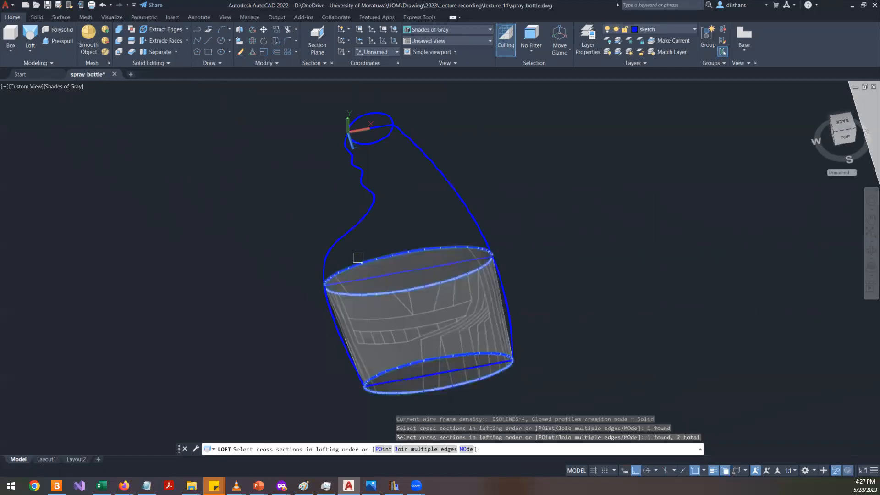
{"action": "key", "text": "Escape"}
- Loft the bottom ellipse, top circle and middle ellipse, in that order, using cross sections only
{"action": "key", "text": "Return"}
{"action": "left_click", "coordinate": [427, 362]}
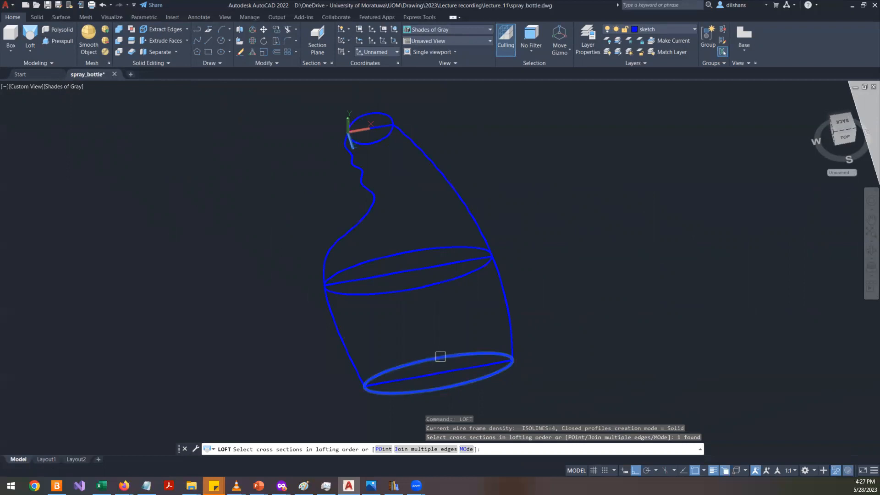
{"action": "left_click", "coordinate": [374, 113]}
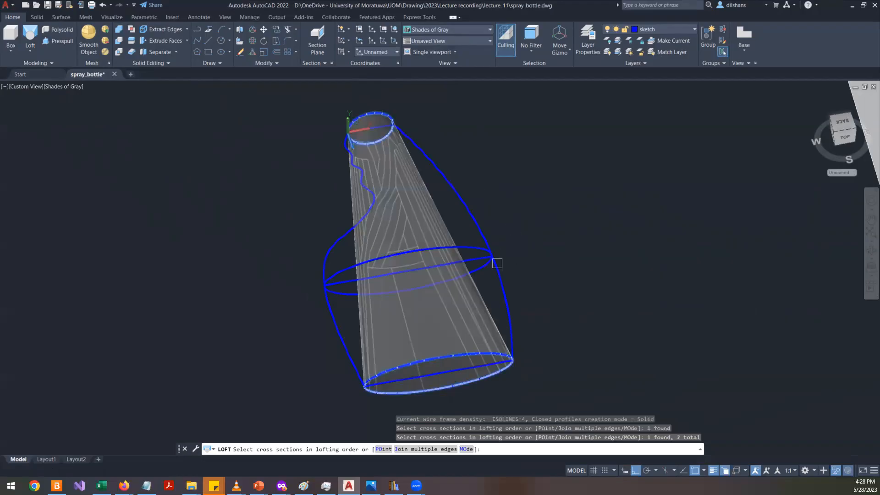
{"action": "left_click", "coordinate": [472, 251]}
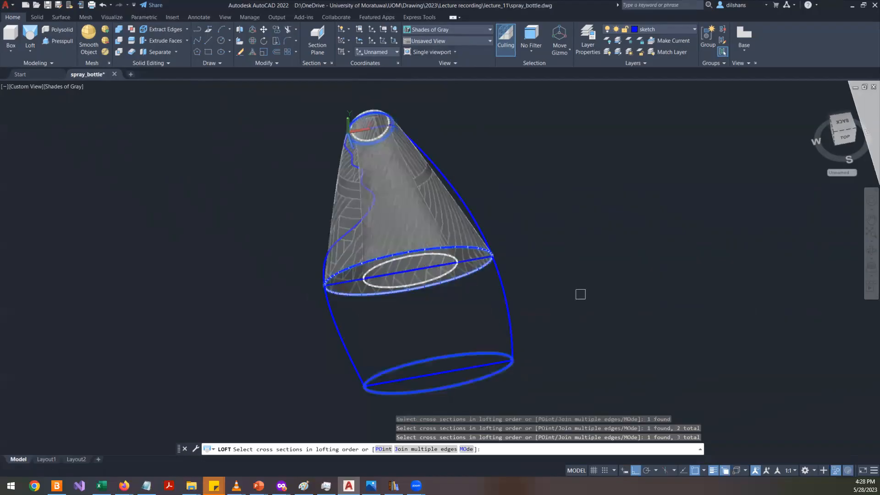
{"action": "key", "text": "Return"}
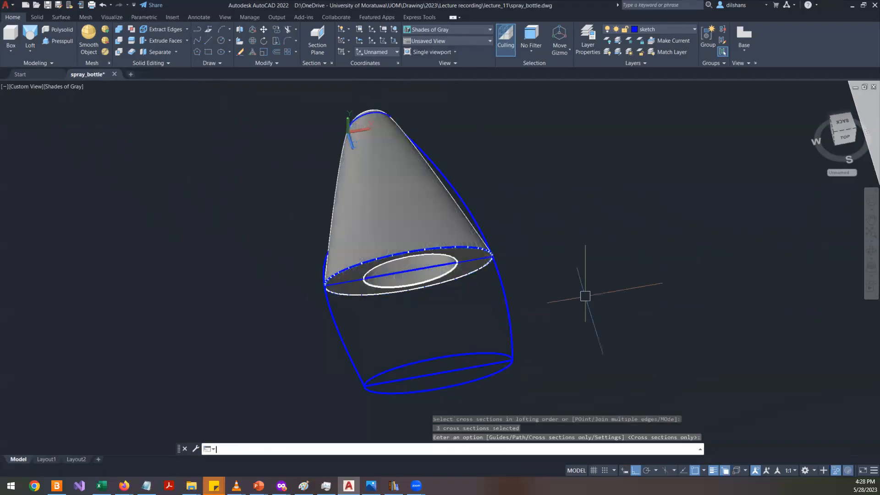
{"action": "key", "text": "Return"}
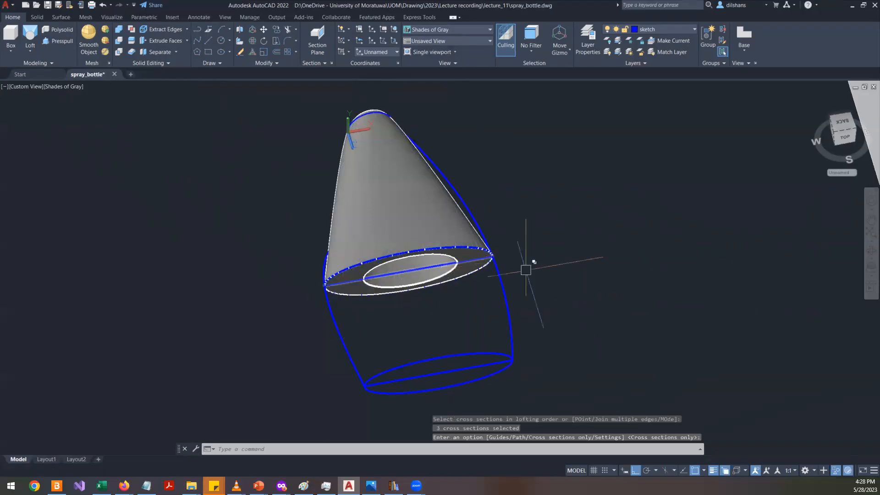
- Orbit the view, exit the orbit and delete the selected lofted solid
{"action": "left_click", "coordinate": [870, 251]}
{"action": "mouse_move", "coordinate": [368, 276]}
{"action": "left_mouse_down"}
{"action": "mouse_move", "coordinate": [334, 196]}
{"action": "mouse_move", "coordinate": [233, 198]}
{"action": "mouse_move", "coordinate": [101, 236]}
{"action": "mouse_move", "coordinate": [515, 259]}
{"action": "mouse_move", "coordinate": [383, 279]}
{"action": "left_mouse_up"}
{"action": "right_click", "coordinate": [399, 235]}
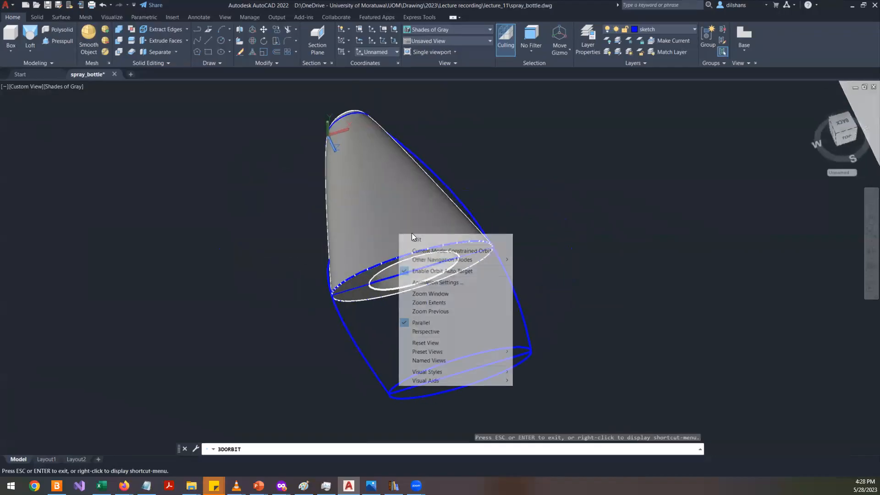
{"action": "left_click", "coordinate": [437, 240]}
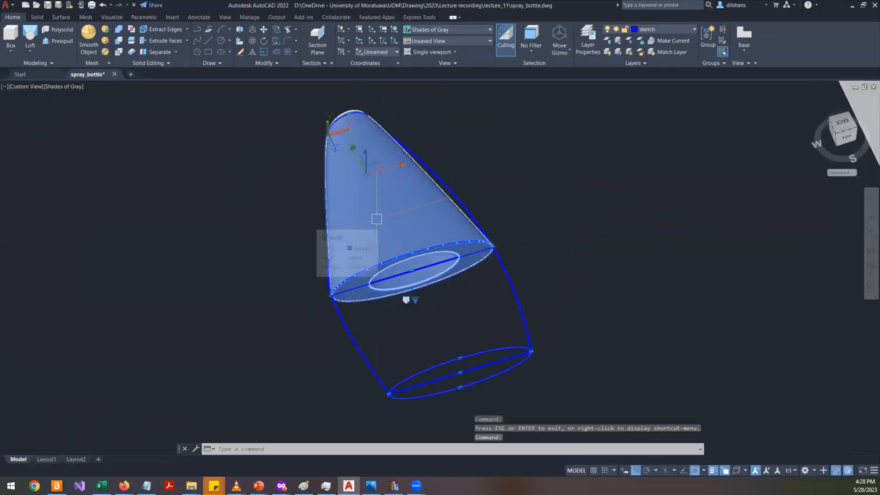
{"action": "key", "text": "Delete"}
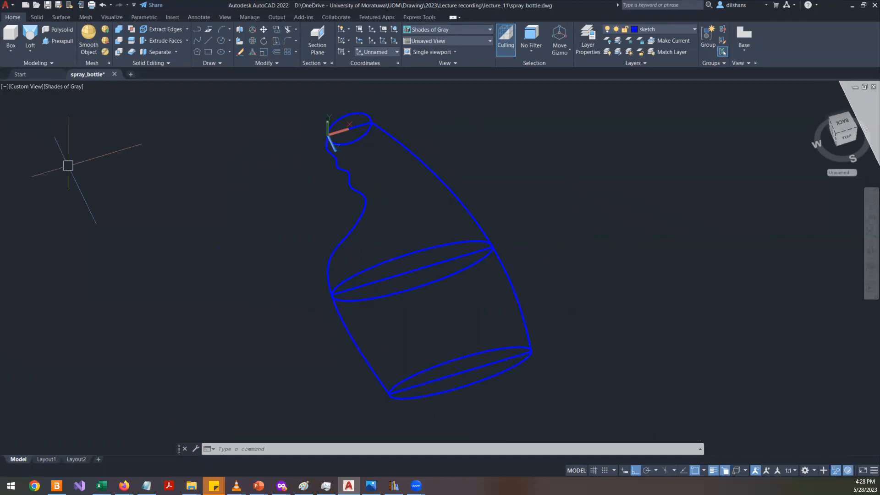
{"action": "key", "text": "alt+Tab"}
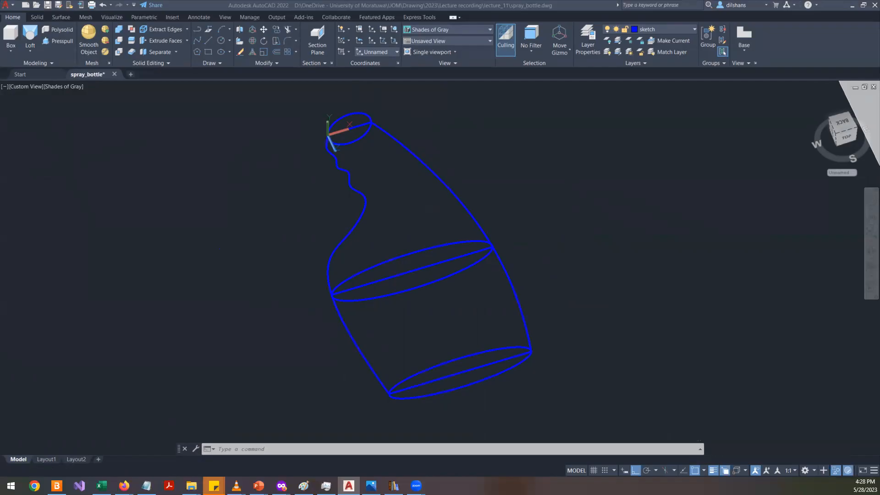
{"action": "left_click", "coordinate": [313, 167]}
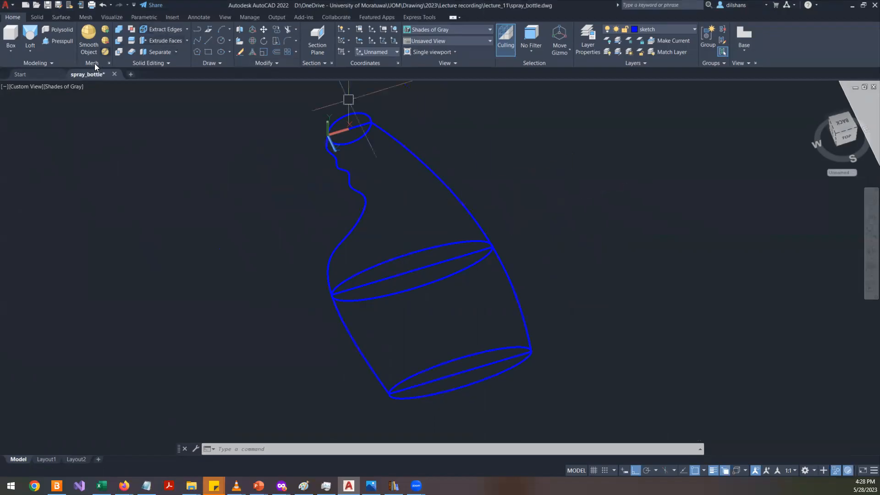
{"action": "left_click", "coordinate": [23, 37]}
{"action": "left_click", "coordinate": [464, 358]}
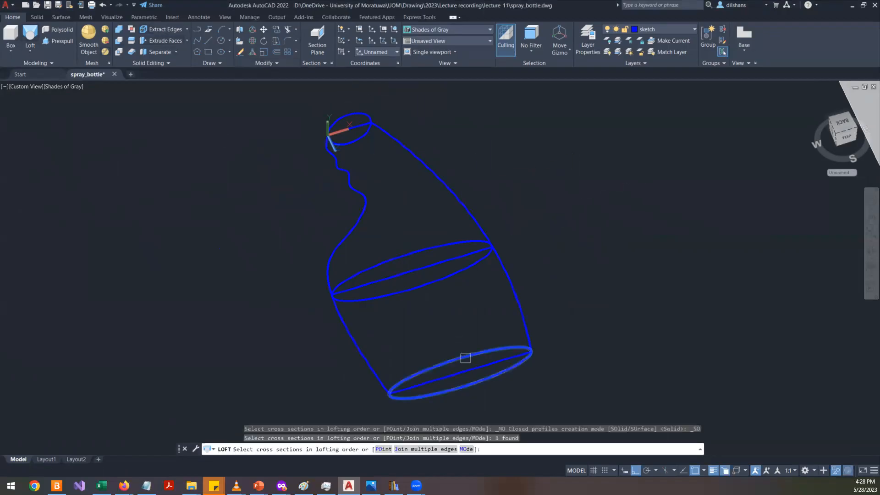
{"action": "left_click", "coordinate": [426, 288]}
{"action": "key", "text": "Escape"}
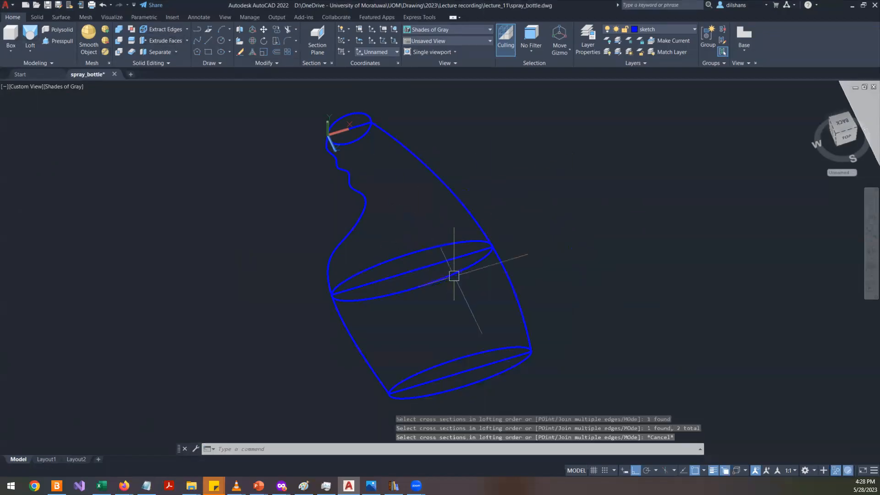
- Try lofting the bottom ellipse, middle ellipse and top circle again before cancelling the command
{"action": "key", "text": "Return"}
{"action": "middle_click_drag", "start_coordinate": [475, 324], "coordinate": [502, 299], "text": "shift"}
{"action": "scroll", "coordinate": [545, 259], "scroll_direction": "up", "scroll_amount": 4}
{"action": "scroll", "coordinate": [540, 264], "scroll_direction": "down", "scroll_amount": 5}
{"action": "scroll", "coordinate": [541, 264], "scroll_direction": "up", "scroll_amount": 4}
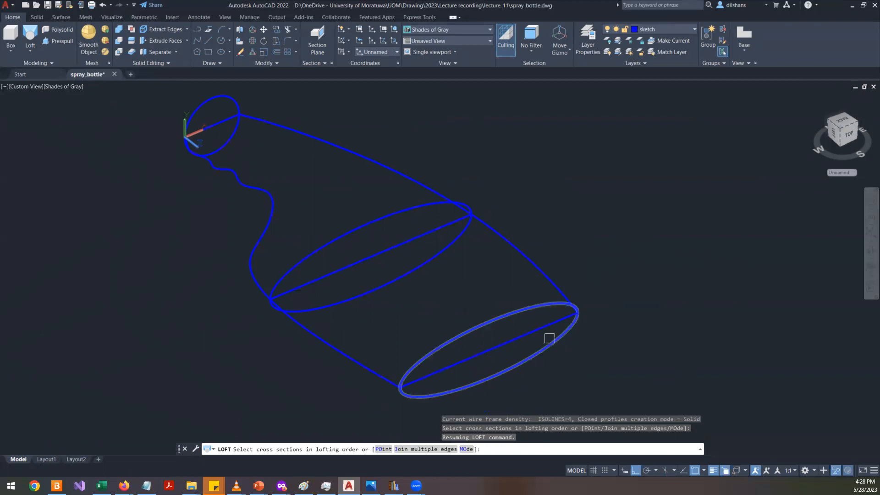
{"action": "left_click", "coordinate": [516, 368]}
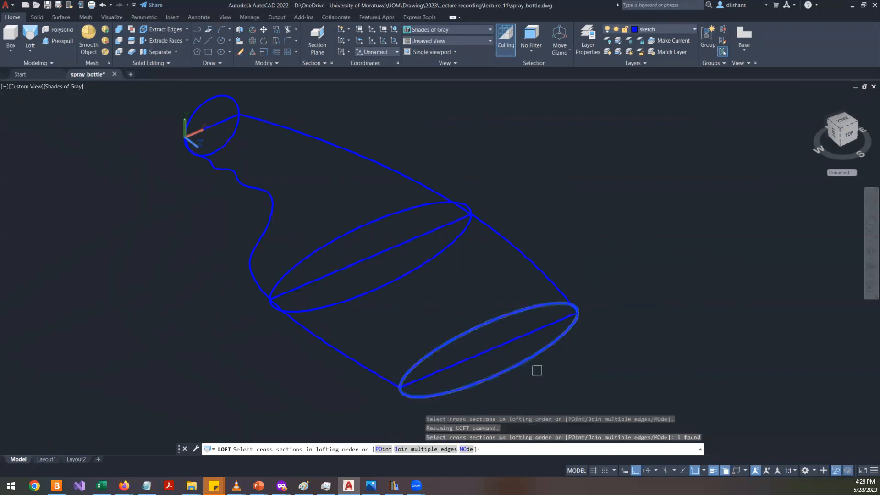
{"action": "left_click", "coordinate": [377, 219]}
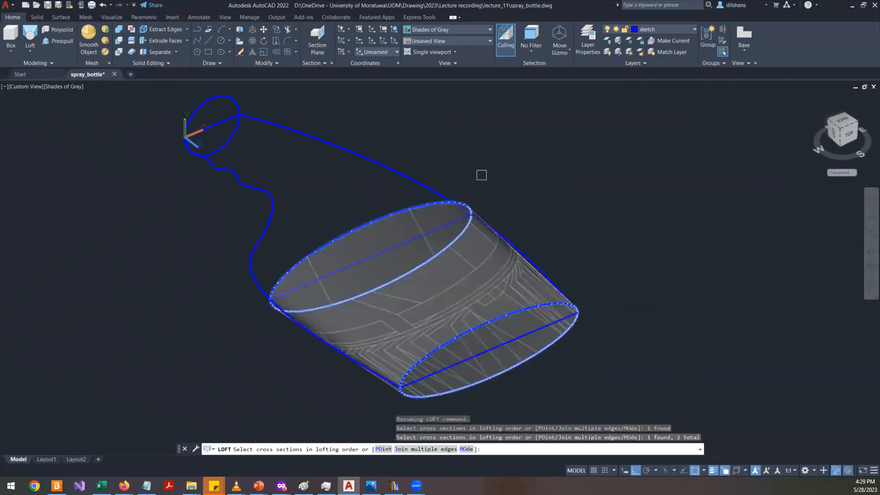
{"action": "left_click", "coordinate": [228, 147]}
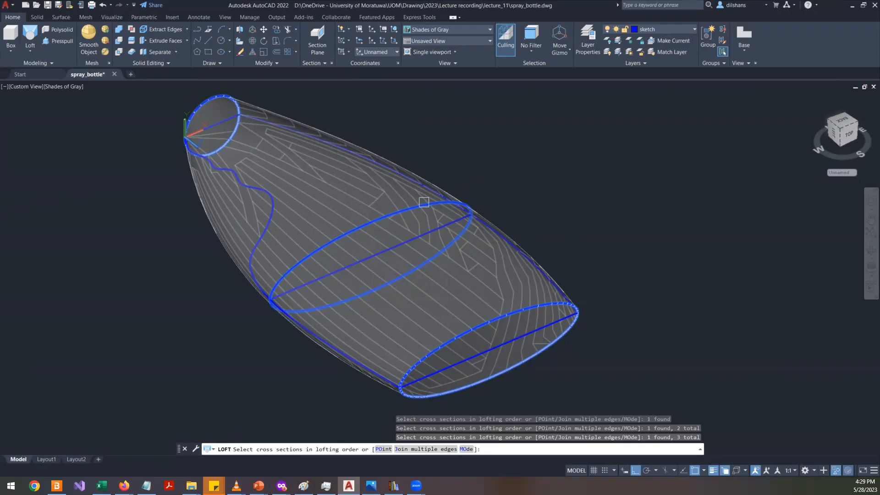
{"action": "key", "text": "Escape"}
{"action": "key", "text": "Escape"}
{"action": "key", "text": "Escape"}
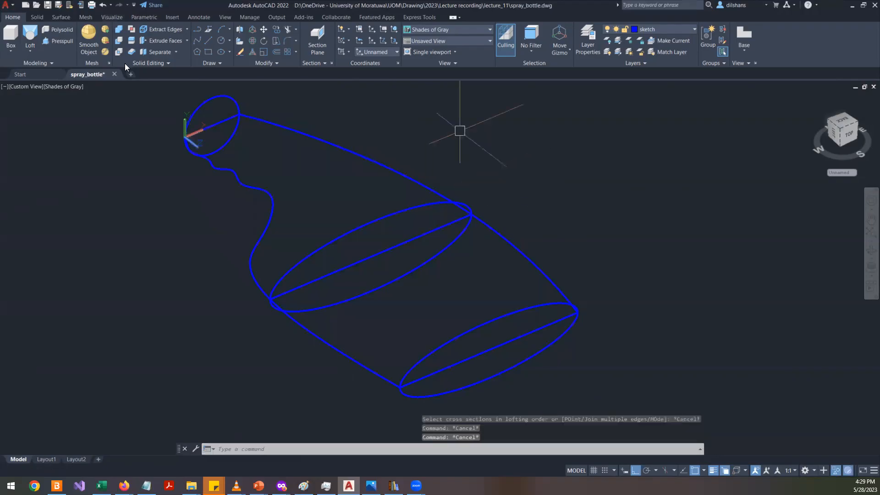
- Start a loft and select the bottom ellipse, middle ellipse and top circle as cross sections
{"action": "left_click", "coordinate": [34, 46]}
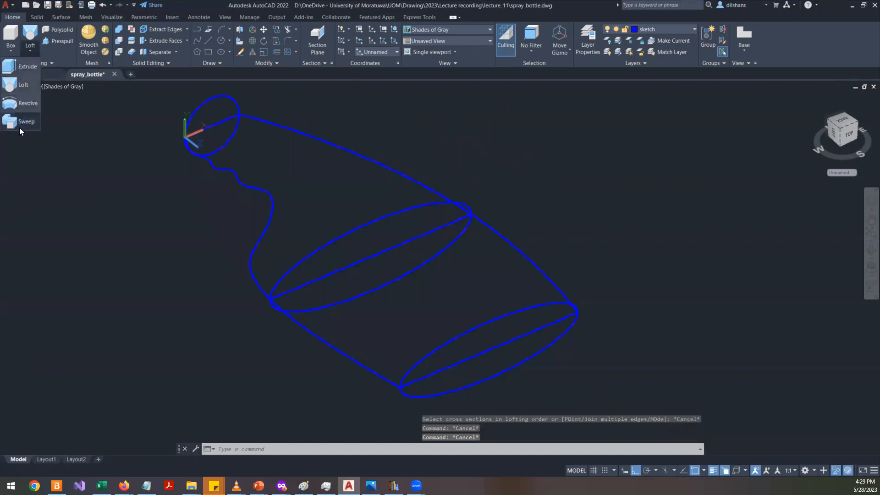
{"action": "left_click", "coordinate": [25, 91]}
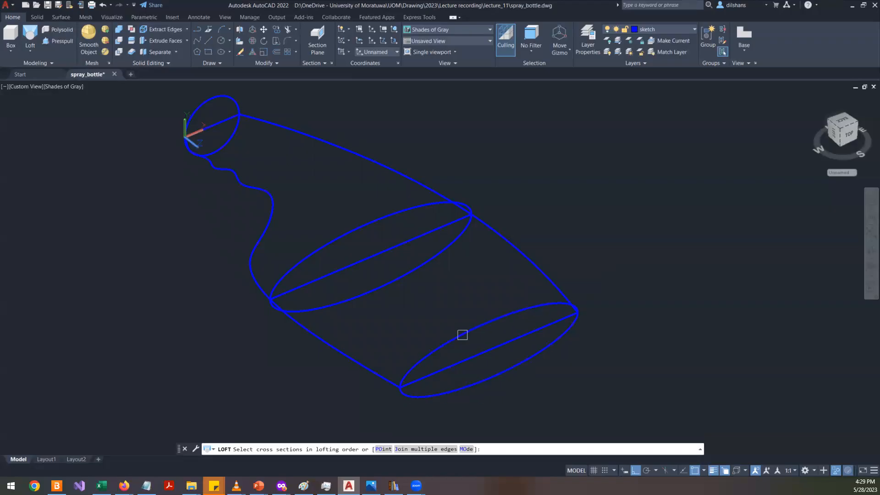
{"action": "left_click", "coordinate": [536, 302]}
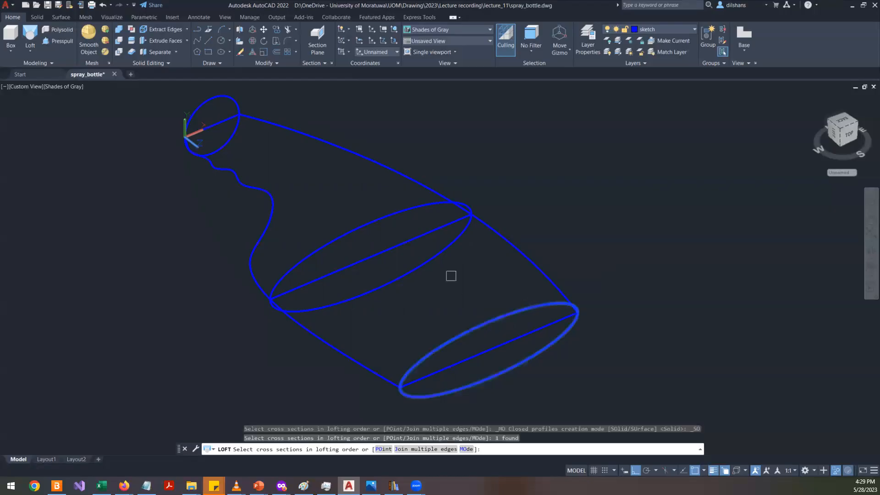
{"action": "left_click", "coordinate": [416, 211]}
{"action": "left_click", "coordinate": [221, 95]}
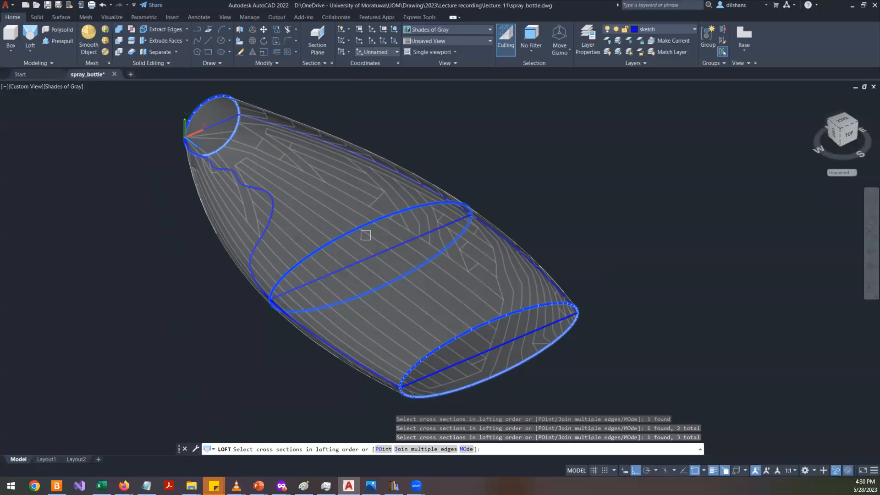
{"action": "mouse_move", "coordinate": [642, 310]}
{"action": "middle_mouse_down"}
{"action": "mouse_move", "coordinate": [549, 349]}
{"action": "mouse_move", "coordinate": [703, 310]}
{"action": "mouse_move", "coordinate": [656, 336]}
{"action": "middle_mouse_up"}
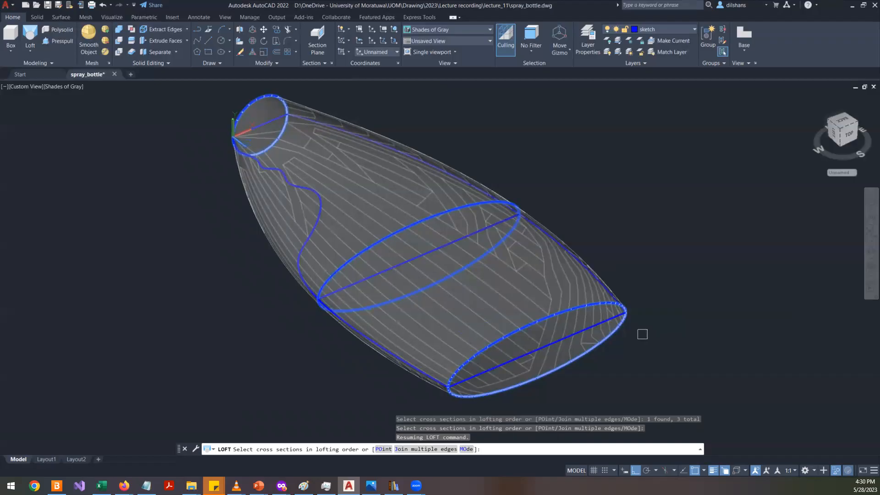
{"action": "key", "text": "Return"}
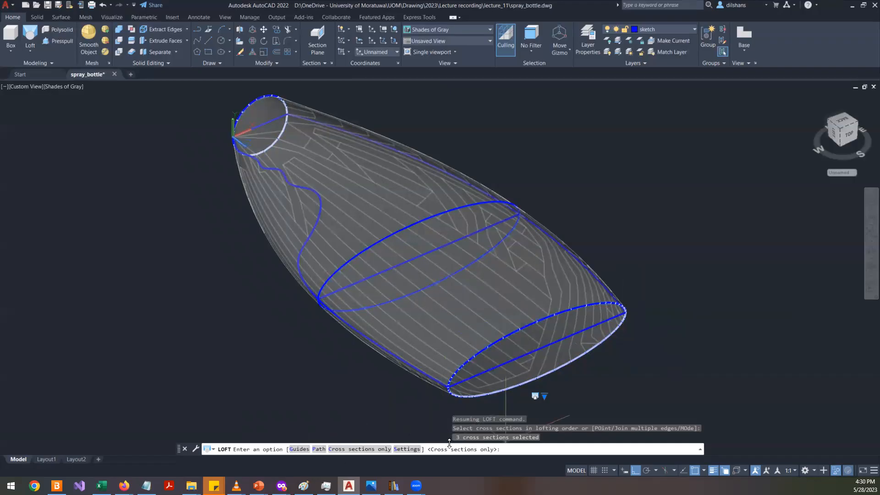
- Choose the Guides option and pick the bottle's two side outline curves as guides to create the lofted solid
{"action": "left_click", "coordinate": [297, 449]}
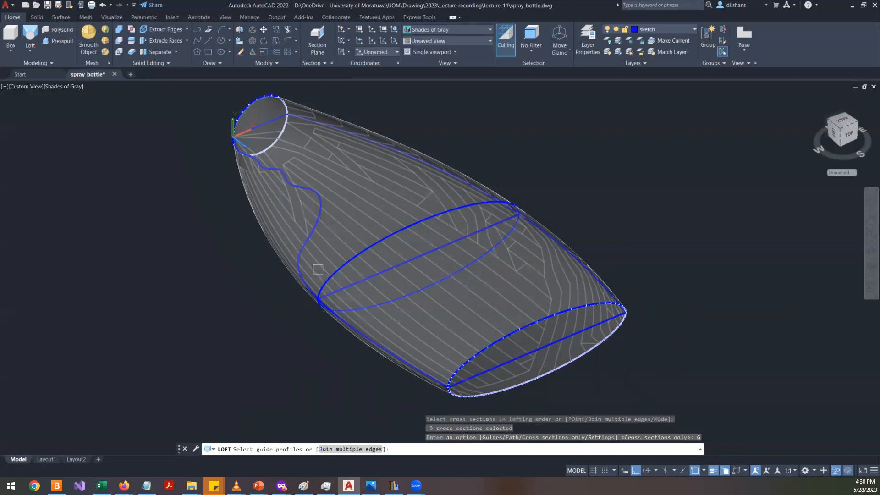
{"action": "left_click", "coordinate": [301, 262]}
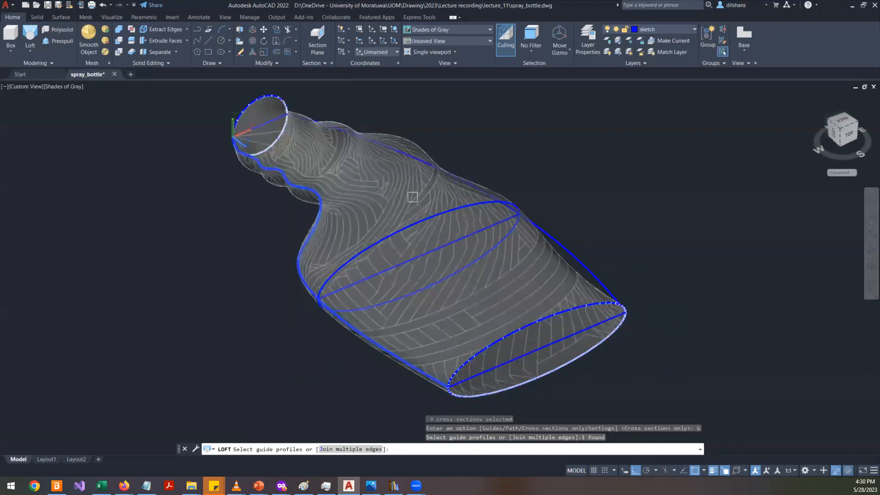
{"action": "middle_click_drag", "start_coordinate": [675, 275], "coordinate": [551, 332], "text": "shift"}
{"action": "middle_click_drag", "start_coordinate": [584, 290], "coordinate": [598, 285], "text": "shift"}
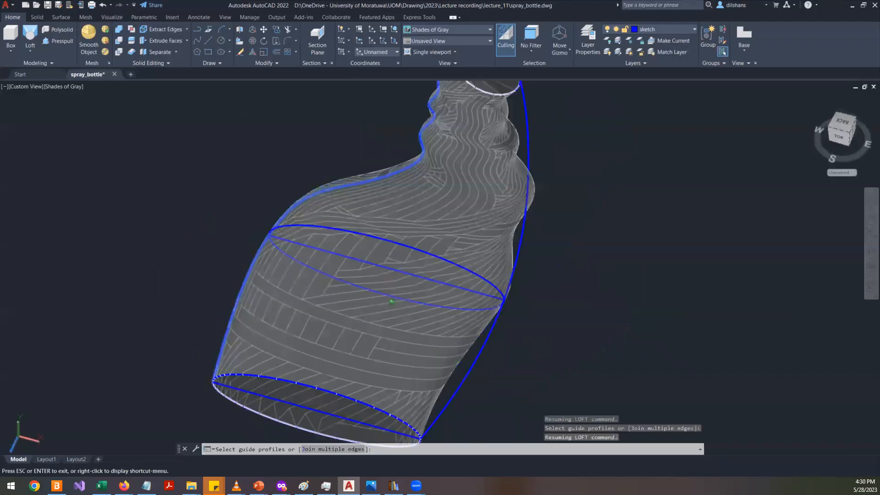
{"action": "left_click", "coordinate": [401, 173], "text": "shift"}
{"action": "scroll", "coordinate": [573, 242], "scroll_direction": "down", "scroll_amount": 3}
{"action": "scroll", "coordinate": [560, 239], "scroll_direction": "up", "scroll_amount": 5}
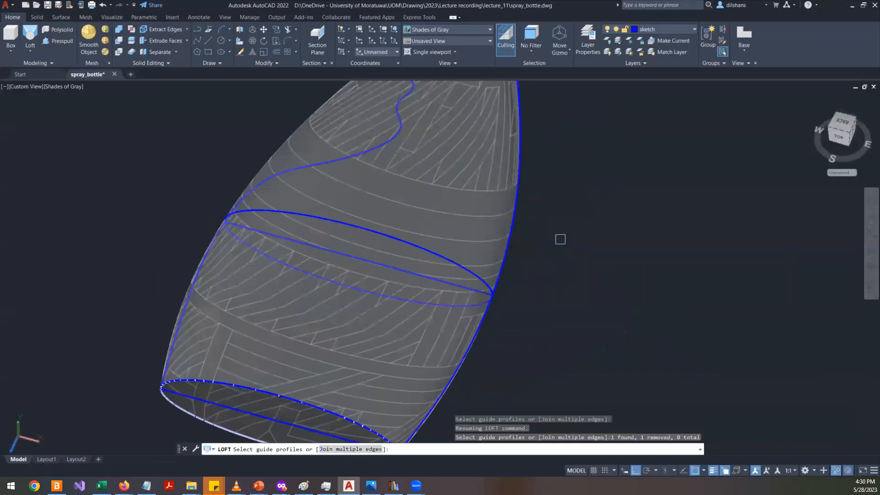
{"action": "middle_click_drag", "start_coordinate": [560, 239], "coordinate": [509, 288], "text": "shift"}
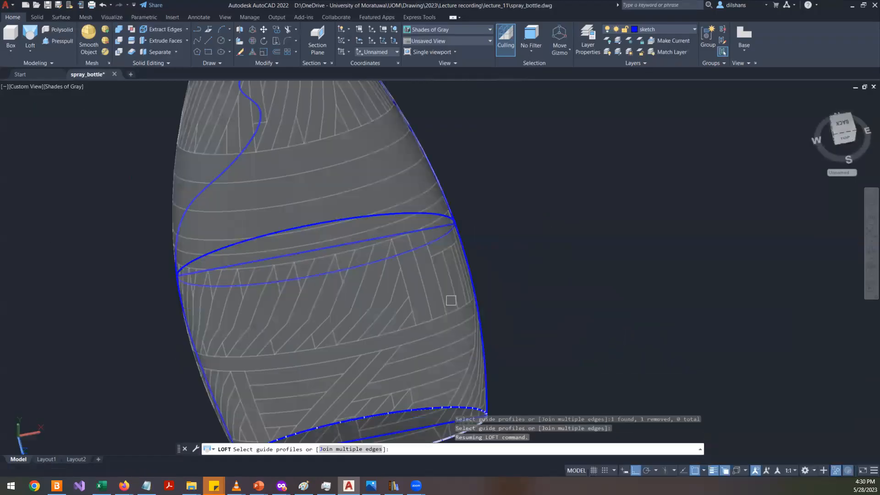
{"action": "left_click", "coordinate": [212, 183]}
{"action": "scroll", "coordinate": [215, 256], "scroll_direction": "down", "scroll_amount": 5}
{"action": "middle_click_drag", "start_coordinate": [317, 243], "coordinate": [393, 248], "text": "shift"}
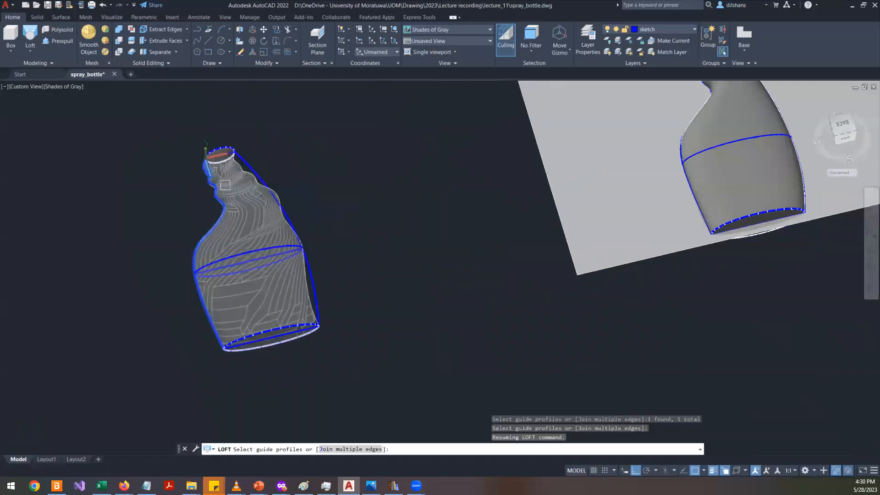
{"action": "scroll", "coordinate": [224, 185], "scroll_direction": "up", "scroll_amount": 5}
{"action": "scroll", "coordinate": [228, 193], "scroll_direction": "down", "scroll_amount": 2}
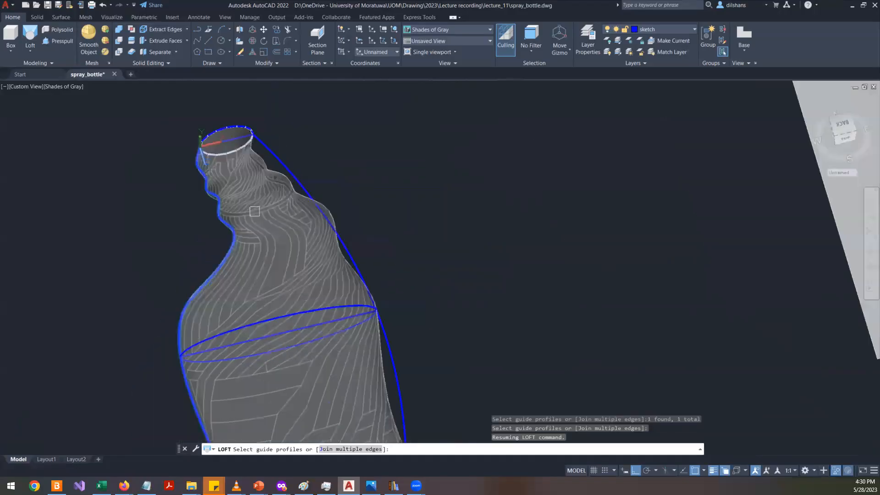
{"action": "middle_click_drag", "start_coordinate": [238, 169], "coordinate": [314, 224], "text": "shift"}
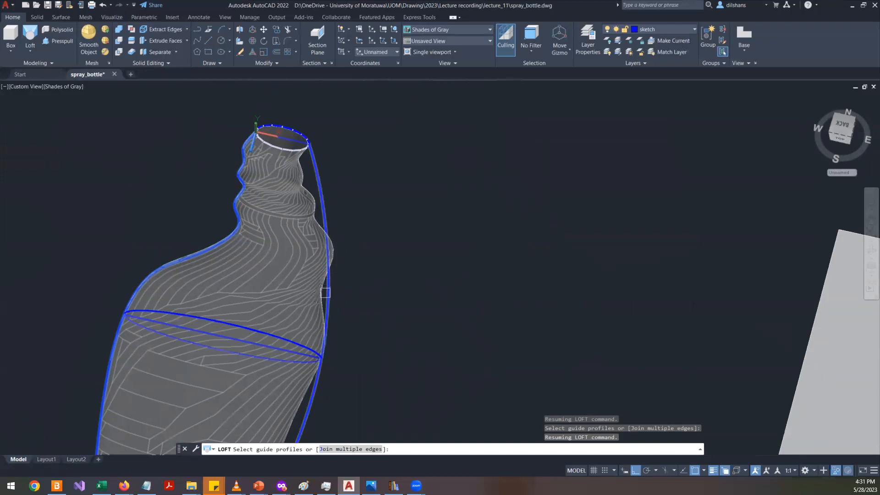
{"action": "left_click", "coordinate": [325, 292]}
{"action": "scroll", "coordinate": [395, 265], "scroll_direction": "down", "scroll_amount": 3}
{"action": "scroll", "coordinate": [385, 289], "scroll_direction": "up", "scroll_amount": 3}
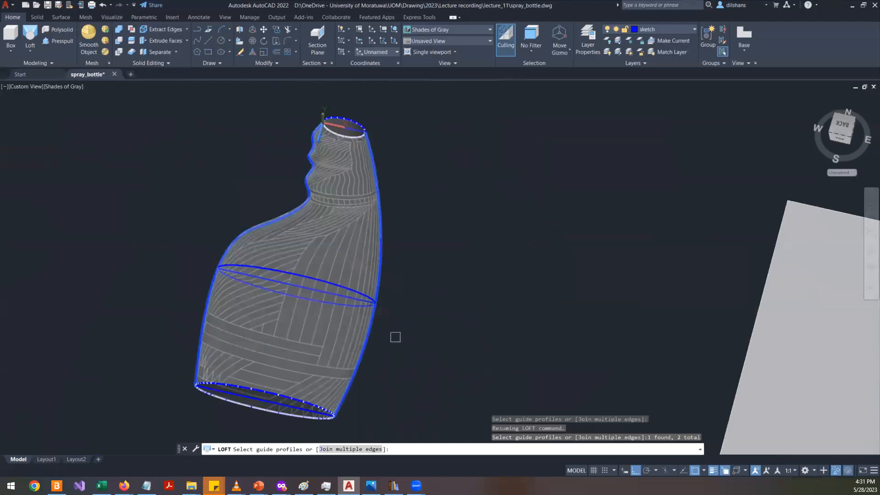
{"action": "key", "text": "Return"}
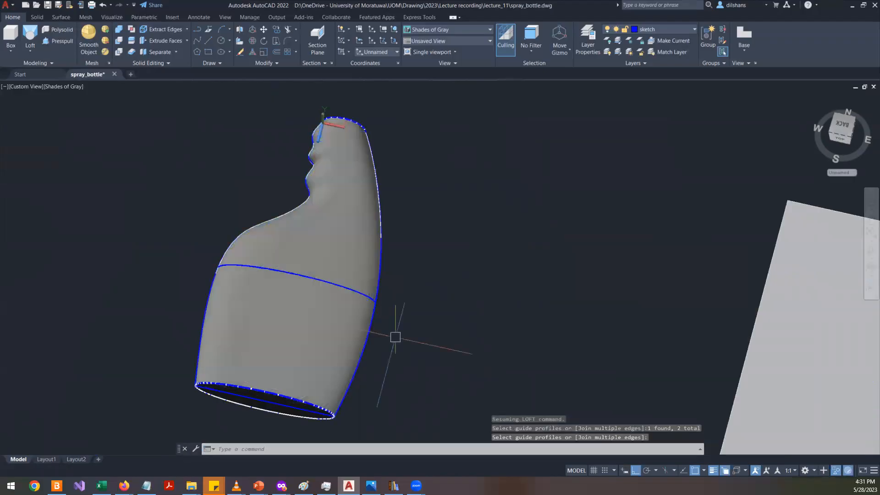
- Orbit around the guided loft solid to inspect its shape from several angles
{"action": "left_click", "coordinate": [870, 249]}
{"action": "left_click_drag", "start_coordinate": [333, 306], "coordinate": [357, 223]}
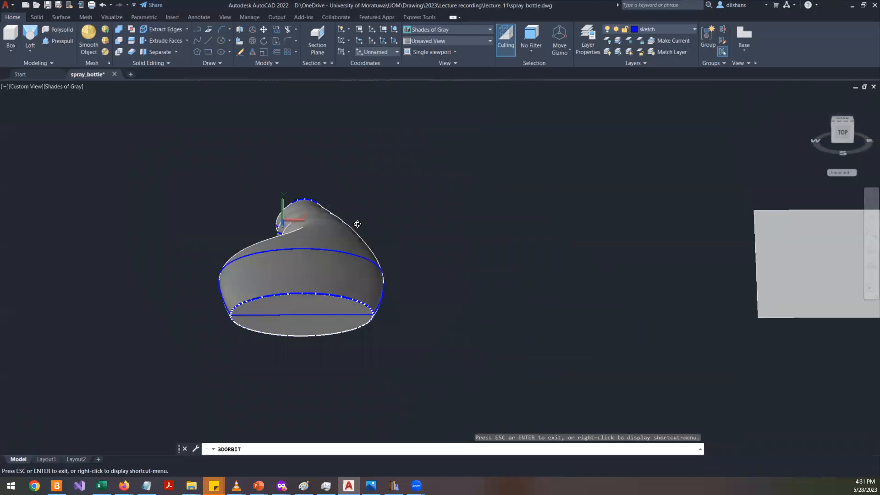
{"action": "left_click_drag", "start_coordinate": [322, 250], "coordinate": [483, 284]}
{"action": "right_click", "coordinate": [483, 284]}
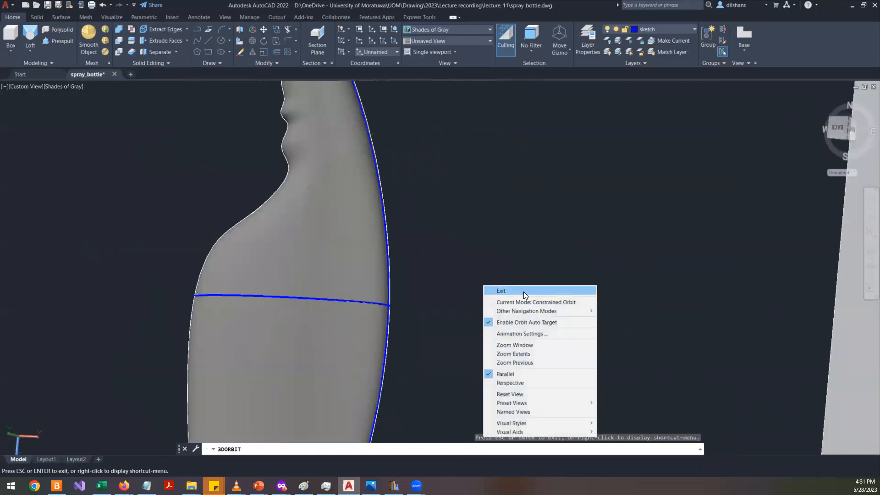
{"action": "left_click", "coordinate": [523, 291]}
{"action": "scroll", "coordinate": [479, 312], "scroll_direction": "down", "scroll_amount": 4}
{"action": "scroll", "coordinate": [472, 311], "scroll_direction": "up", "scroll_amount": 5}
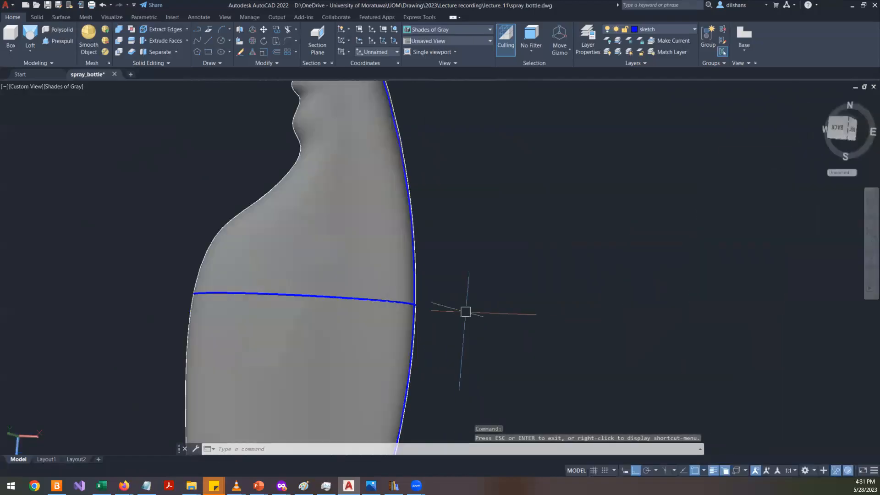
{"action": "scroll", "coordinate": [465, 311], "scroll_direction": "down", "scroll_amount": 3}
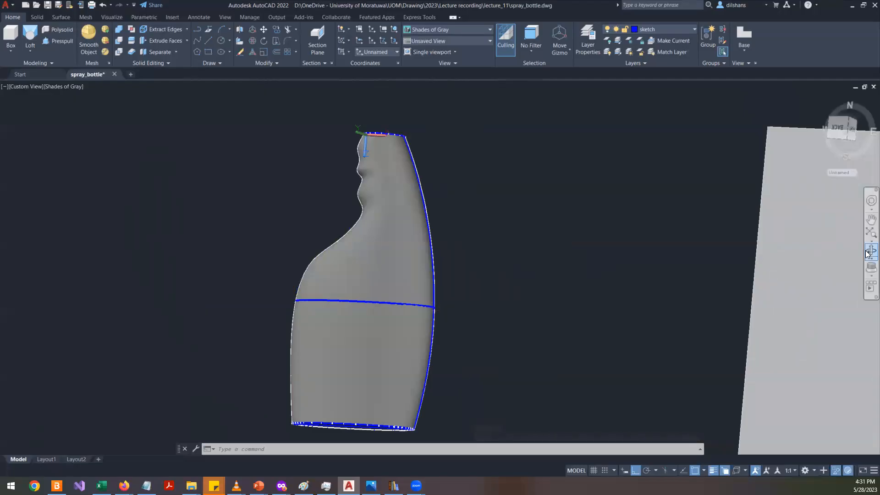
- Delete the guided loft solid
{"action": "left_click", "coordinate": [870, 250]}
{"action": "left_click_drag", "start_coordinate": [602, 305], "coordinate": [616, 340]}
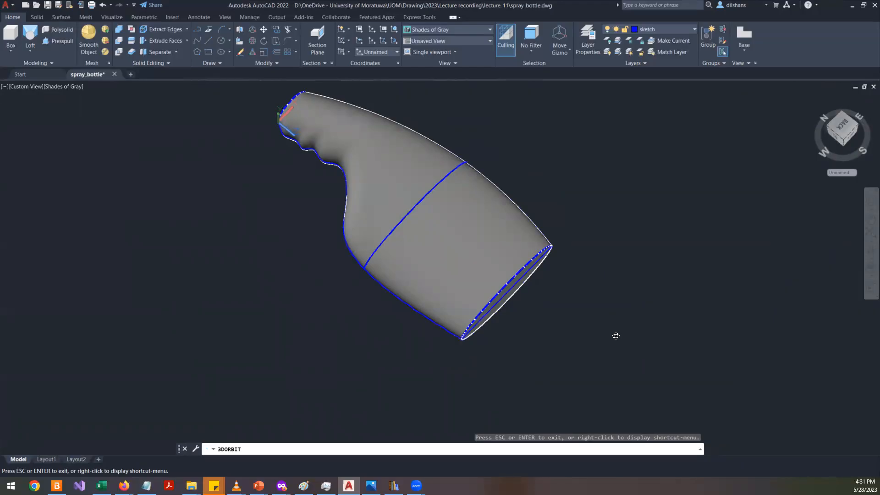
{"action": "mouse_move", "coordinate": [359, 282]}
{"action": "left_mouse_down"}
{"action": "mouse_move", "coordinate": [265, 196]}
{"action": "mouse_move", "coordinate": [317, 188]}
{"action": "mouse_move", "coordinate": [367, 203]}
{"action": "mouse_move", "coordinate": [436, 174]}
{"action": "left_mouse_up"}
{"action": "right_click", "coordinate": [436, 173]}
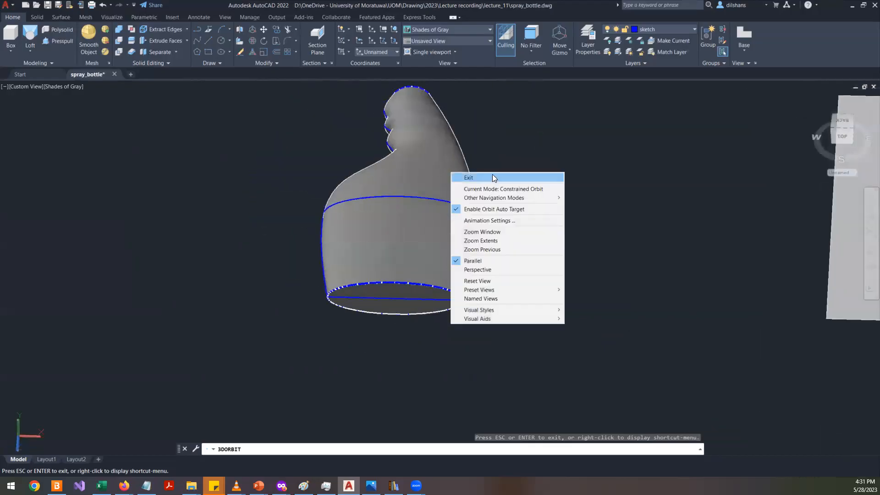
{"action": "left_click", "coordinate": [452, 175]}
{"action": "scroll", "coordinate": [428, 175], "scroll_direction": "up", "scroll_amount": 2}
{"action": "left_click", "coordinate": [427, 175]}
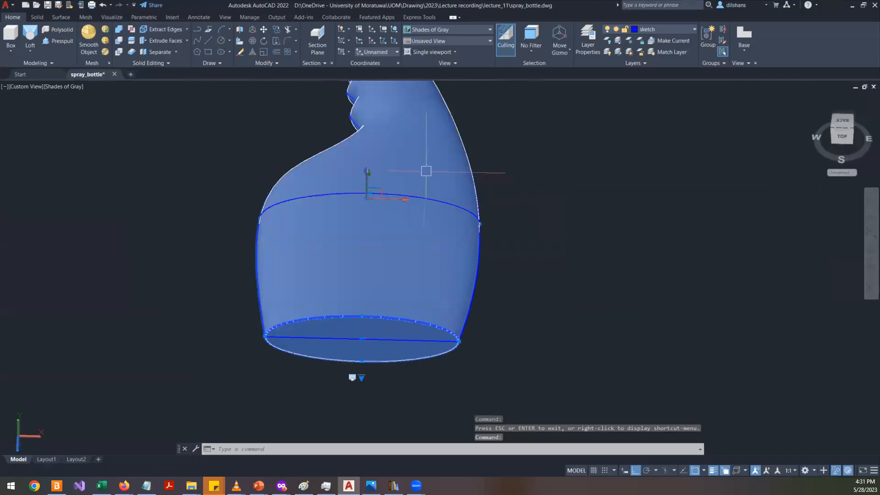
{"action": "key", "text": "Delete"}
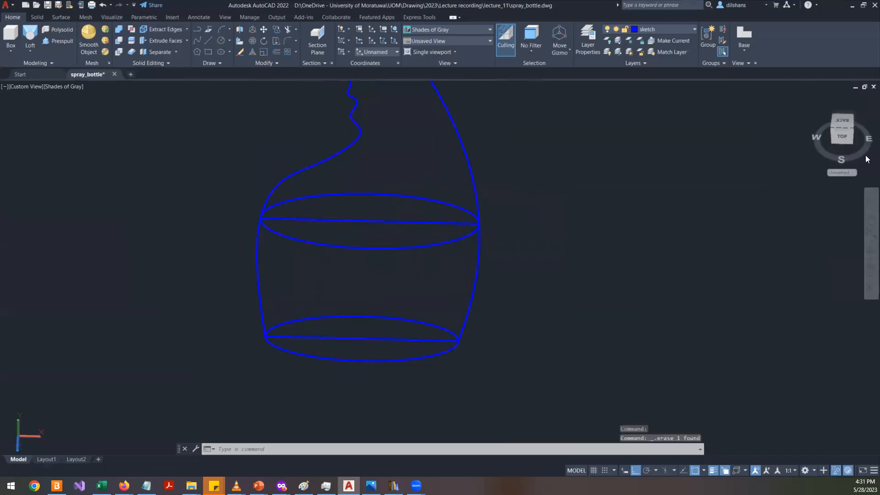
- Reset the UCS to World and switch to its plan view
{"action": "type", "text": "UCS"}
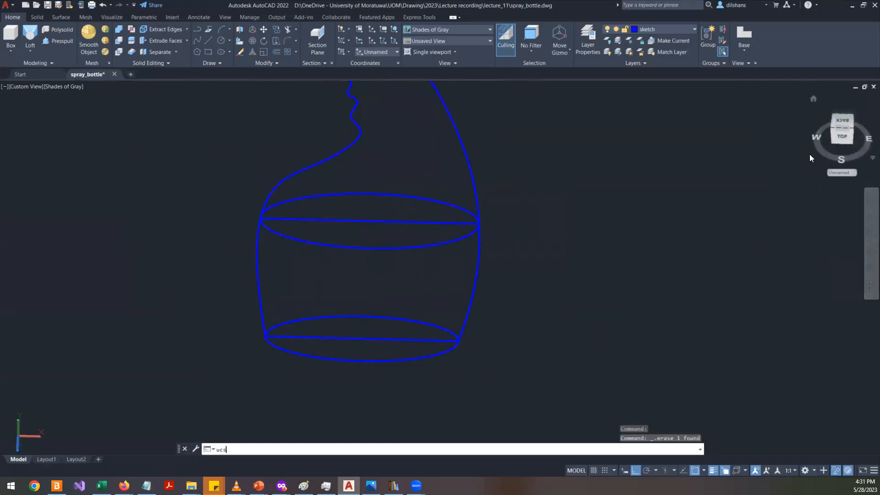
{"action": "key", "text": "Return"}
{"action": "type", "text": "w"}
{"action": "key", "text": "Return"}
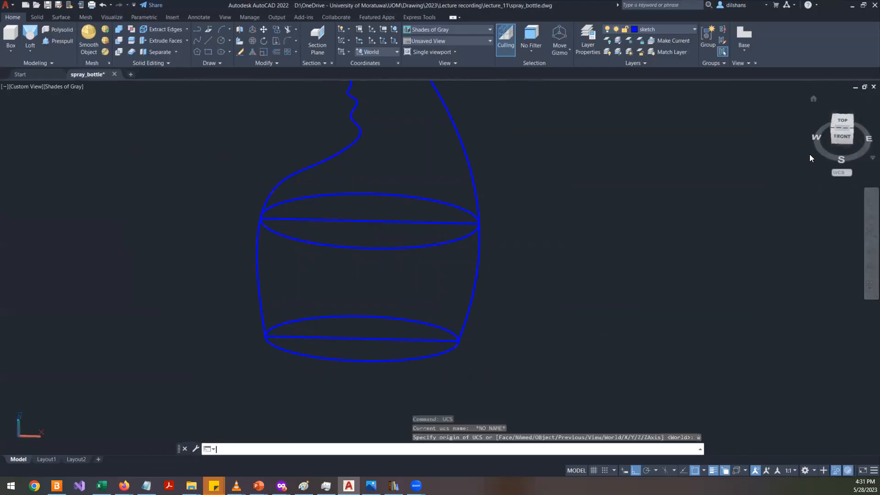
{"action": "type", "text": "plan"}
{"action": "key", "text": "Return"}
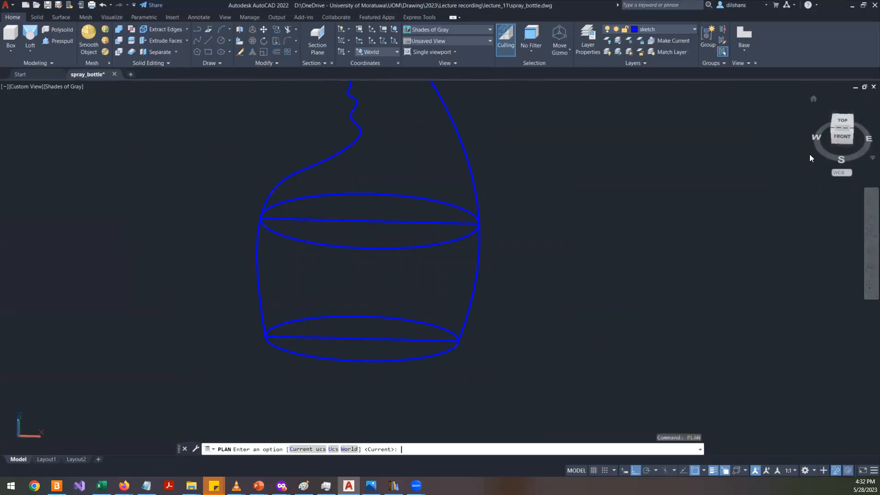
{"action": "key", "text": "Return"}
{"action": "scroll", "coordinate": [48, 272], "scroll_direction": "up", "scroll_amount": 3}
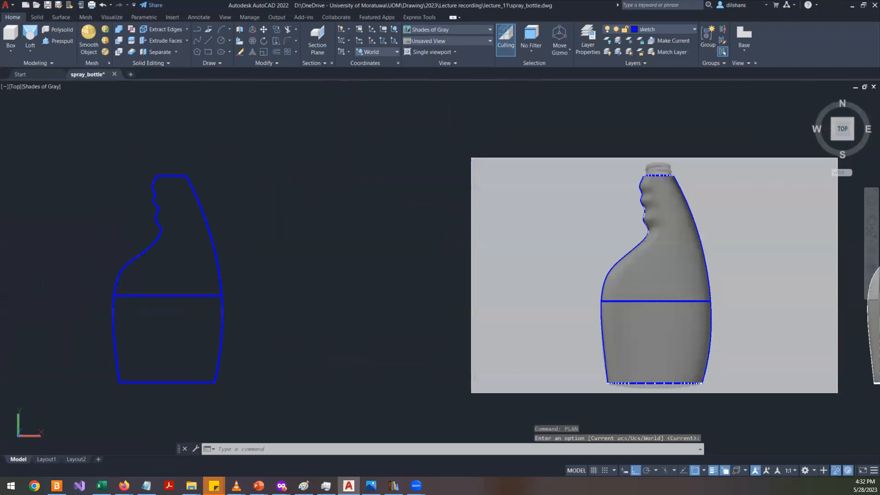
{"action": "scroll", "coordinate": [126, 269], "scroll_direction": "up", "scroll_amount": 5}
{"action": "middle_click_drag", "start_coordinate": [125, 269], "coordinate": [313, 251]}
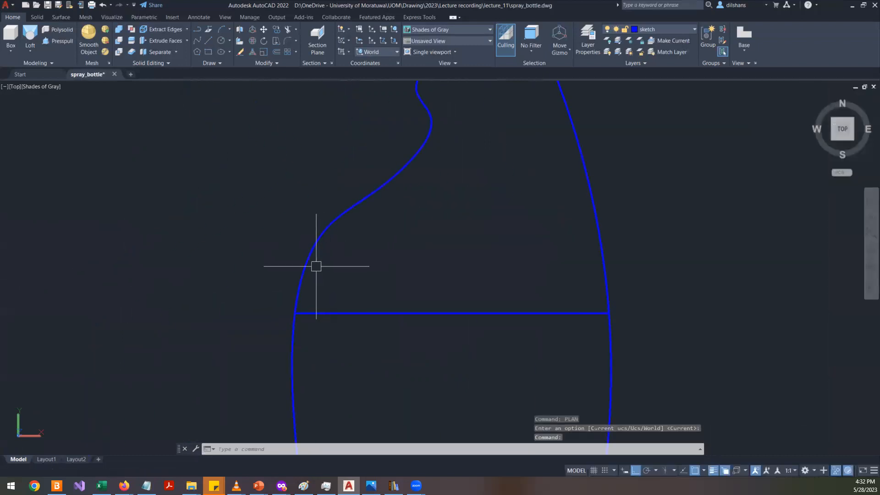
{"action": "left_click", "coordinate": [308, 257]}
{"action": "scroll", "coordinate": [261, 398], "scroll_direction": "up", "scroll_amount": 2}
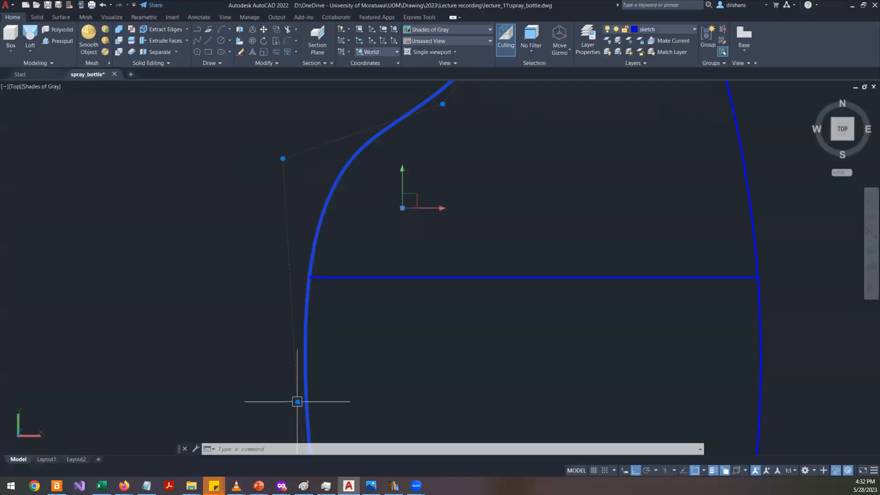
{"action": "mouse_move", "coordinate": [297, 401]}
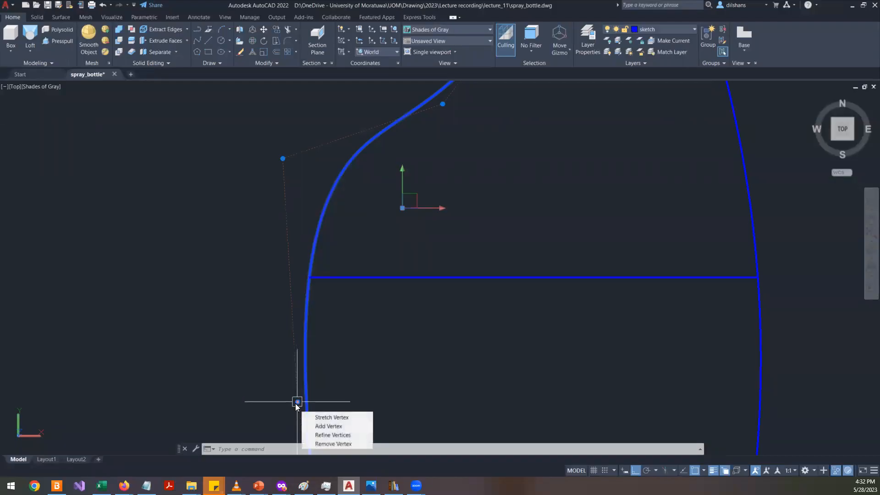
{"action": "left_click", "coordinate": [297, 401]}
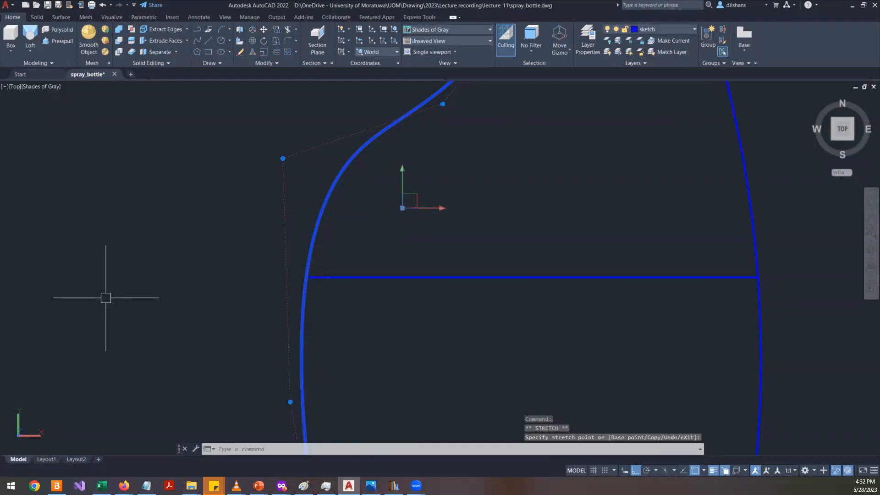
{"action": "key", "text": "Escape"}
{"action": "scroll", "coordinate": [248, 265], "scroll_direction": "down", "scroll_amount": 4}
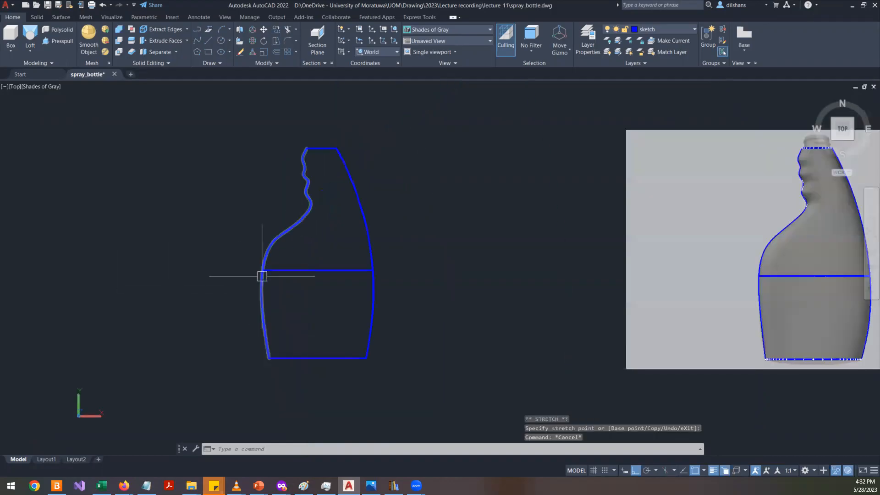
- Start a loft and select the bottom ellipse, middle ellipse and top circle as cross sections
{"action": "left_click", "coordinate": [55, 40]}
{"action": "left_click", "coordinate": [29, 51]}
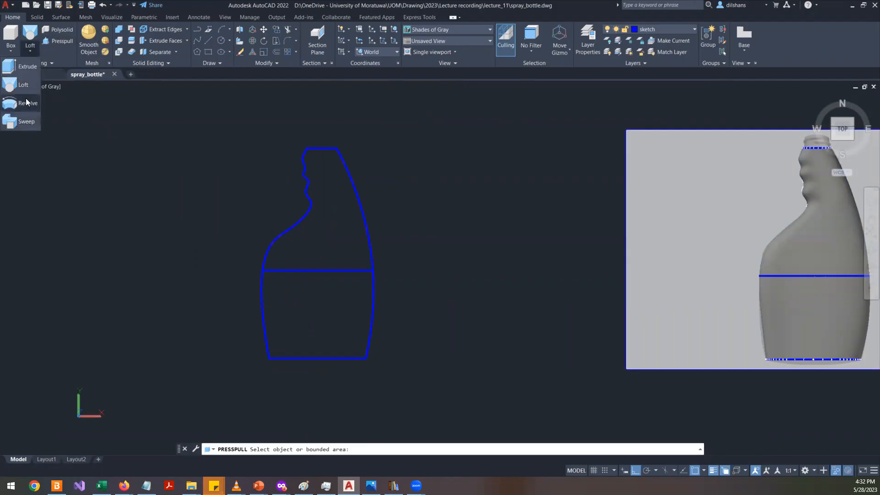
{"action": "left_click", "coordinate": [28, 85]}
{"action": "middle_click_drag", "start_coordinate": [202, 298], "coordinate": [292, 226], "text": "shift"}
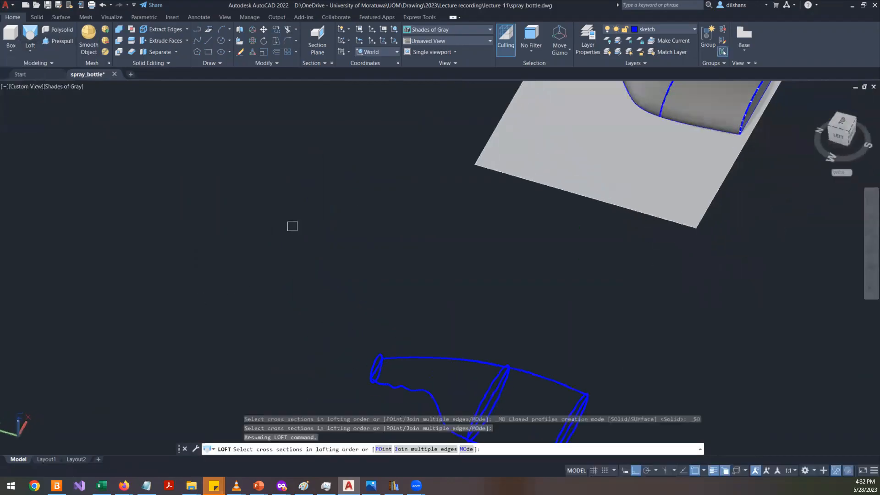
{"action": "scroll", "coordinate": [292, 226], "scroll_direction": "down", "scroll_amount": 3}
{"action": "scroll", "coordinate": [407, 367], "scroll_direction": "up", "scroll_amount": 6}
{"action": "middle_click_drag", "start_coordinate": [414, 372], "coordinate": [345, 311]}
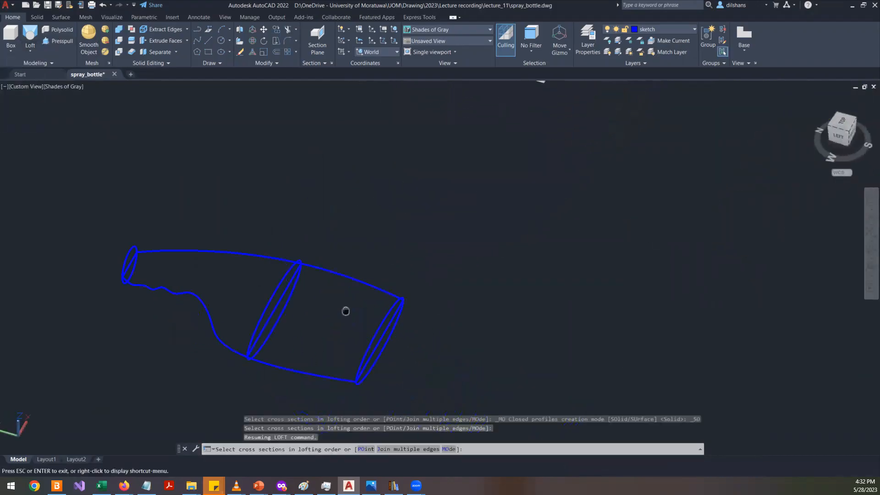
{"action": "scroll", "coordinate": [342, 321], "scroll_direction": "up", "scroll_amount": 2}
{"action": "left_click", "coordinate": [370, 319]}
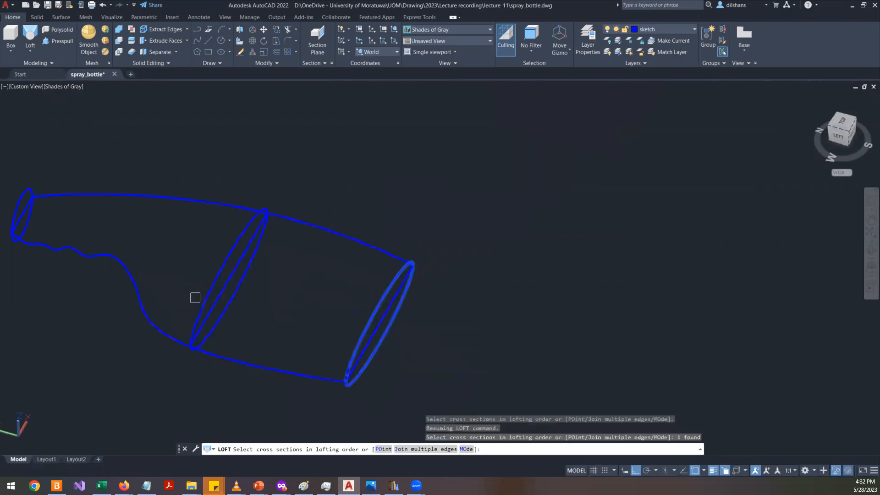
{"action": "left_click", "coordinate": [211, 282]}
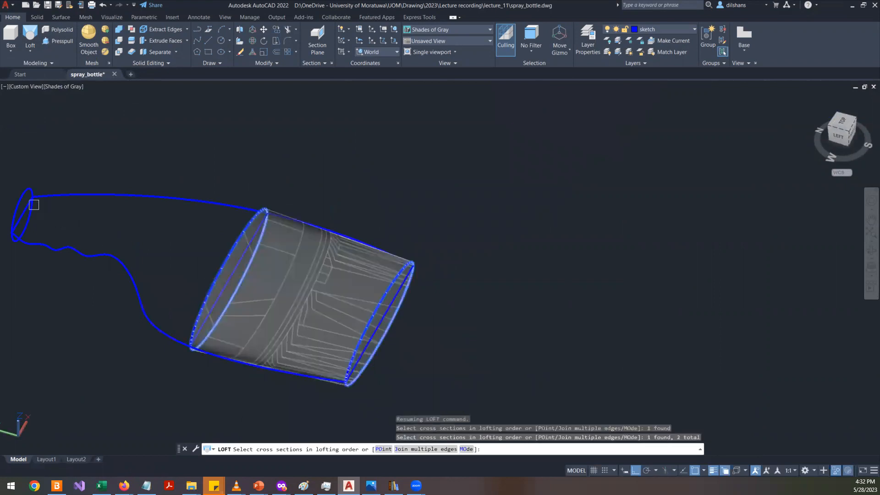
{"action": "left_click", "coordinate": [19, 203]}
{"action": "key", "text": "Return"}
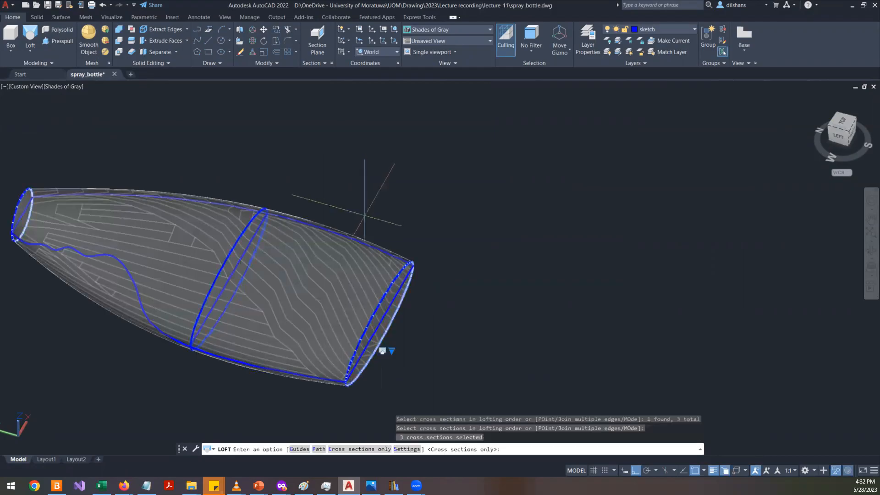
- Choose the Guides option and try picking the bottle's side outline curves as guides before cancelling the loft
{"action": "left_click", "coordinate": [299, 449]}
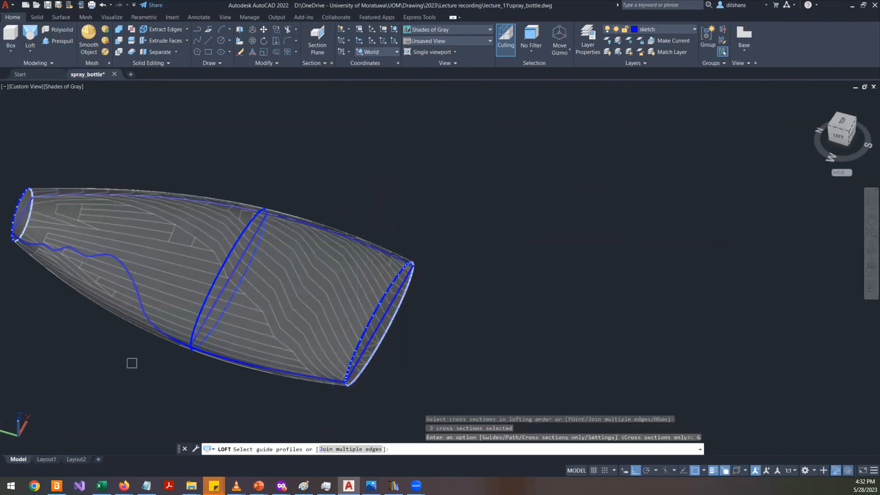
{"action": "left_click", "coordinate": [144, 319]}
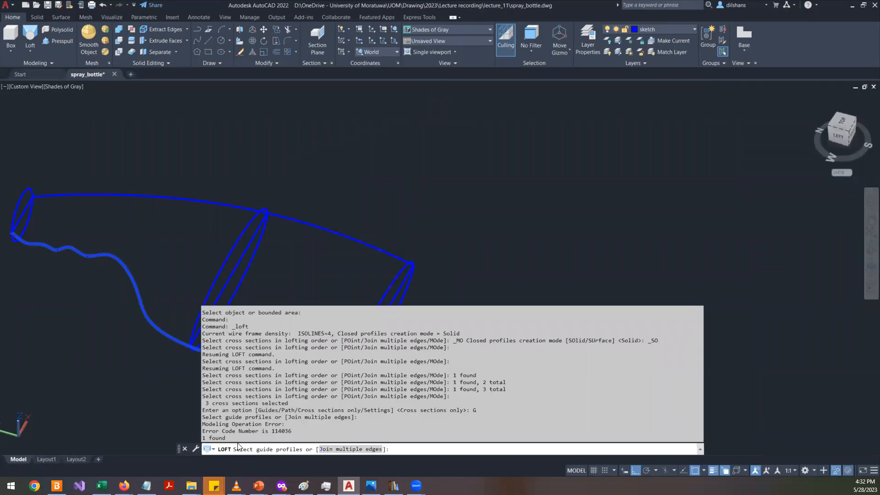
{"action": "left_click_drag", "start_coordinate": [299, 433], "coordinate": [188, 431]}
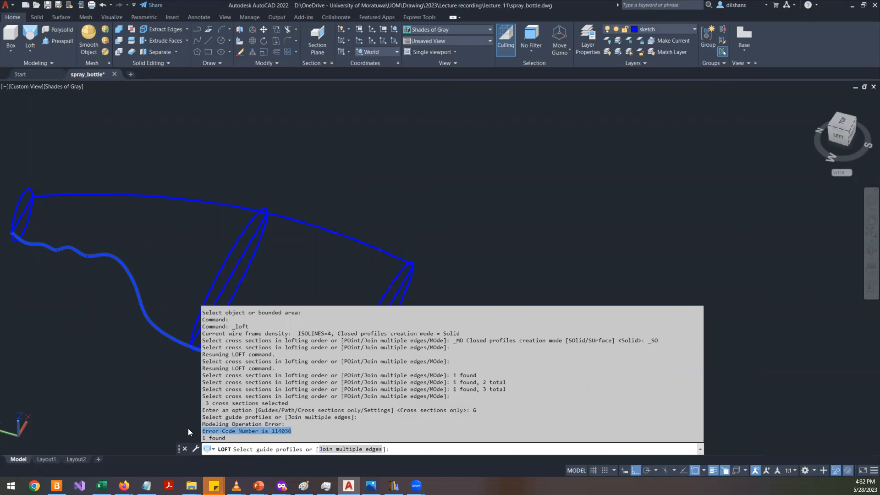
{"action": "left_click", "coordinate": [230, 423]}
{"action": "left_click_drag", "start_coordinate": [285, 424], "coordinate": [202, 421]}
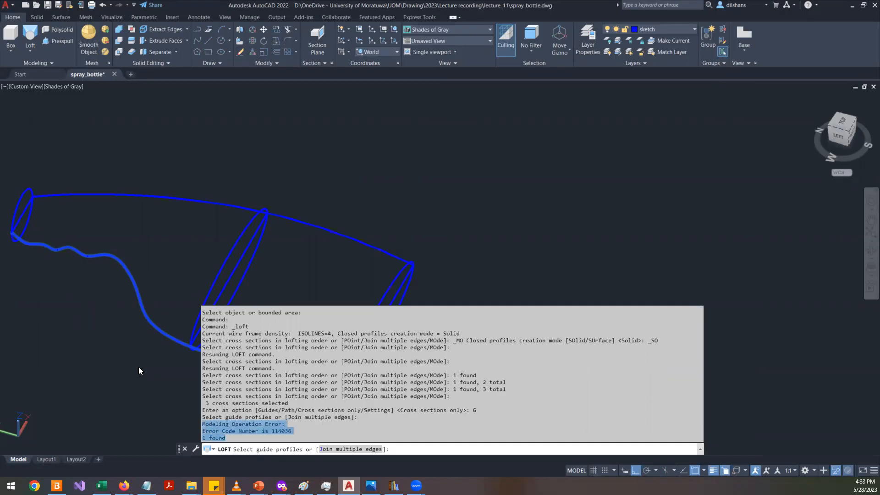
{"action": "left_click", "coordinate": [144, 320], "text": "shift"}
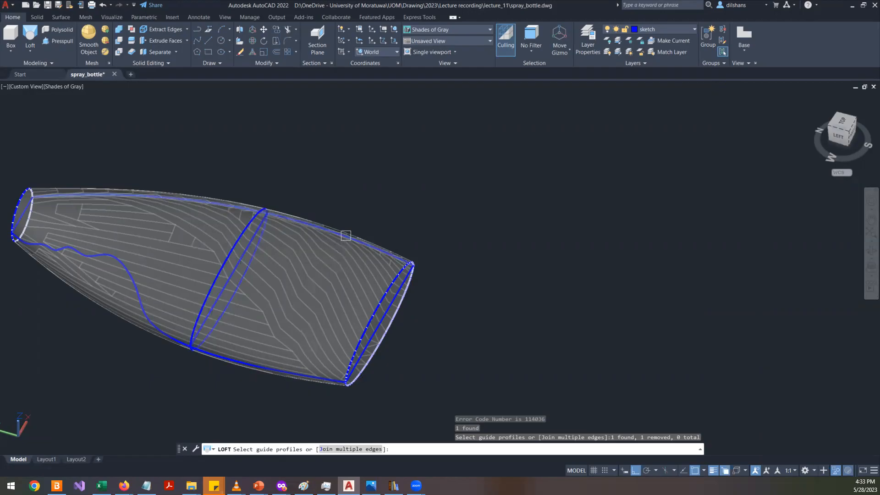
{"action": "left_click", "coordinate": [353, 323]}
{"action": "middle_click_drag", "start_coordinate": [353, 323], "coordinate": [293, 331], "text": "shift"}
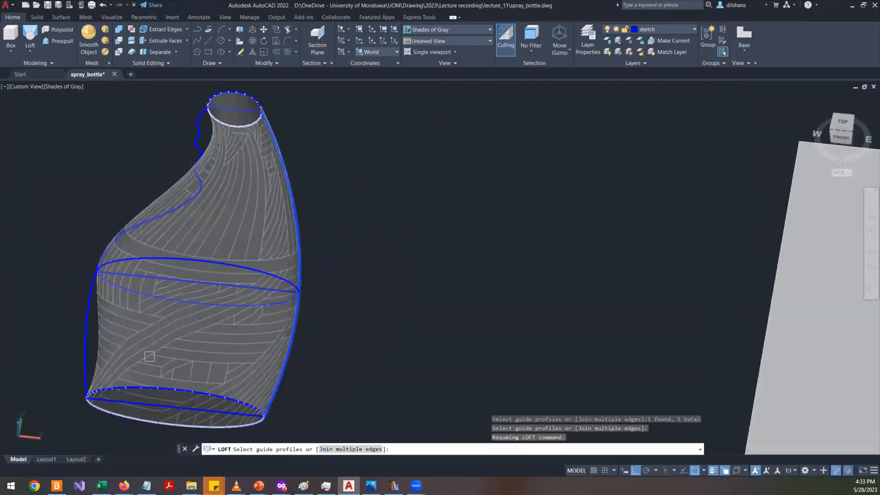
{"action": "left_click", "coordinate": [89, 313]}
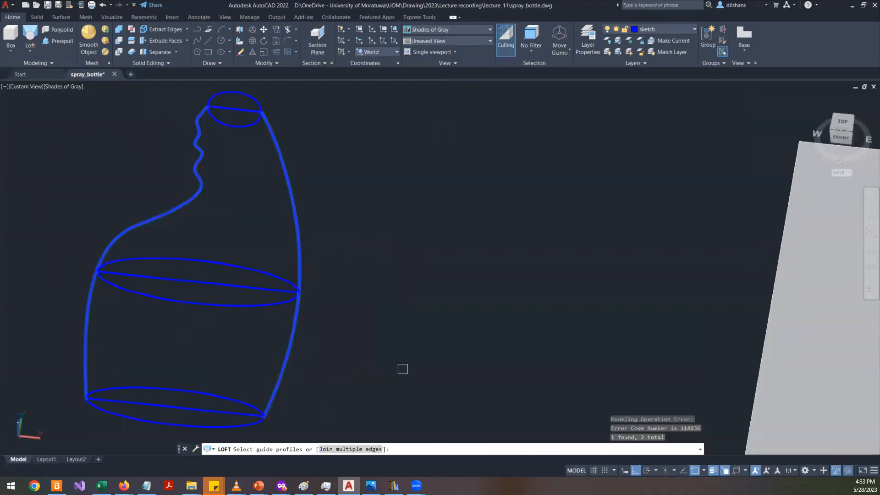
{"action": "key", "text": "Escape"}
{"action": "key", "text": "Escape"}
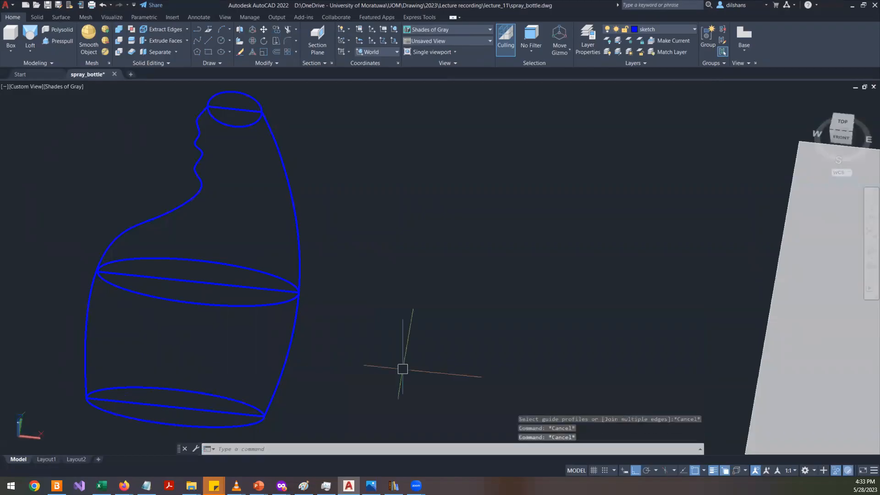
- Examine where the bottle's side outline curves meet the middle ellipse from plan and orbited views
{"action": "type", "text": "PLn"}
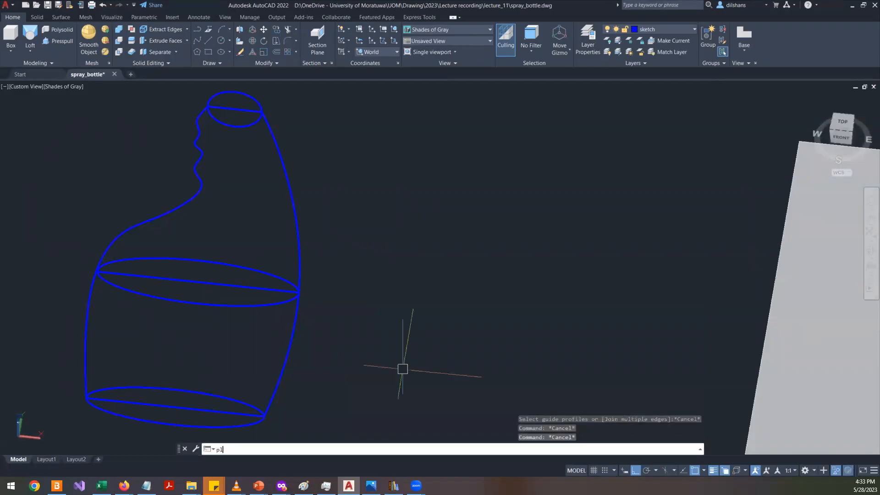
{"action": "key", "text": "Return"}
{"action": "type", "text": "plan"}
{"action": "key", "text": "Return"}
{"action": "key", "text": "Return"}
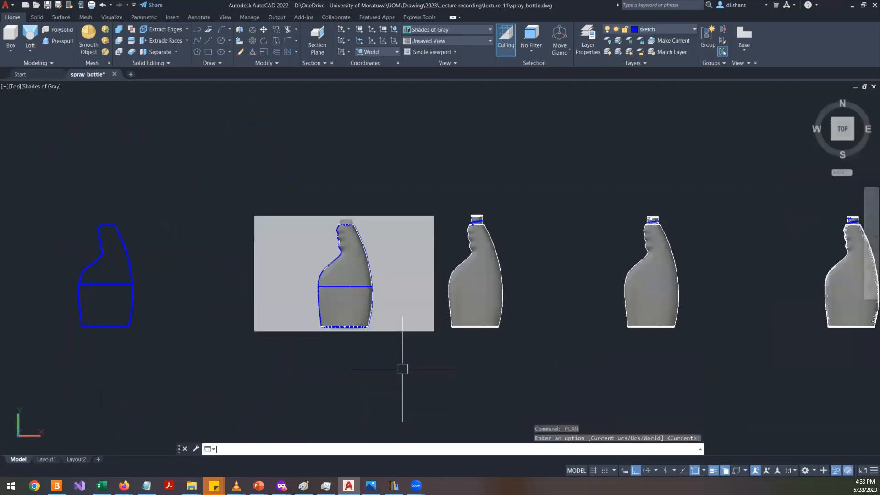
{"action": "scroll", "coordinate": [27, 285], "scroll_direction": "up", "scroll_amount": 6}
{"action": "scroll", "coordinate": [219, 286], "scroll_direction": "up", "scroll_amount": 5}
{"action": "scroll", "coordinate": [256, 307], "scroll_direction": "up", "scroll_amount": 4}
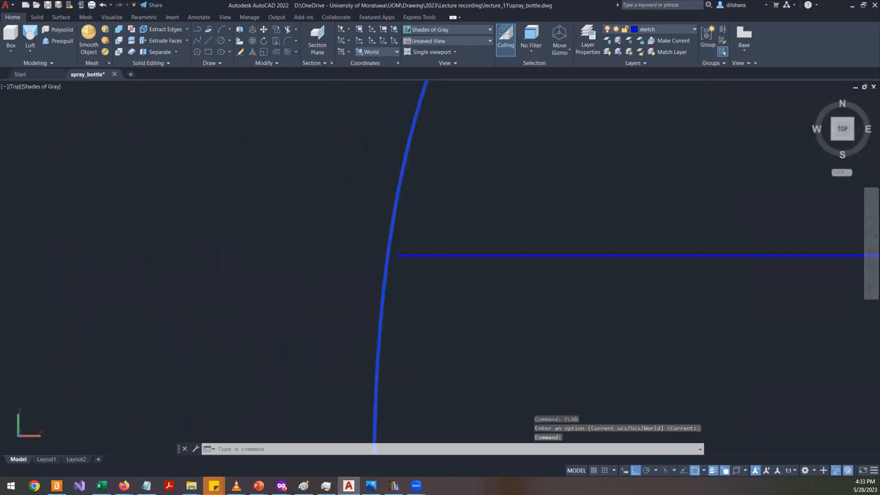
{"action": "scroll", "coordinate": [407, 249], "scroll_direction": "up", "scroll_amount": 3}
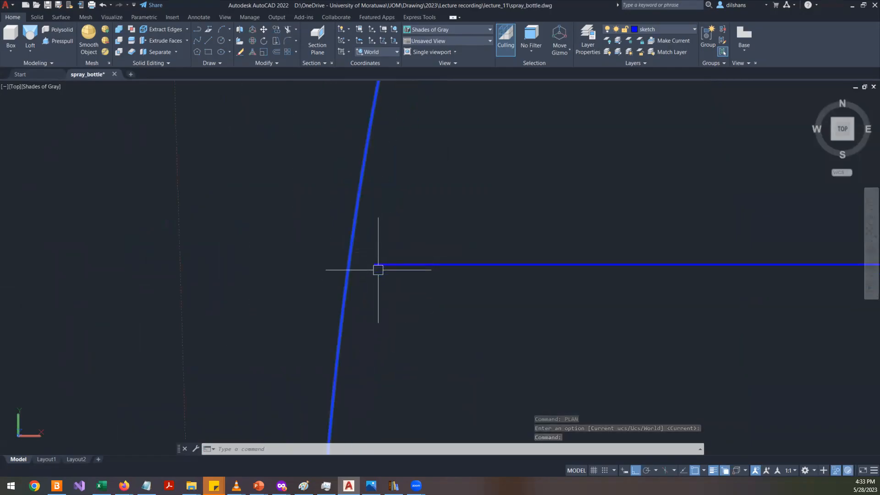
{"action": "scroll", "coordinate": [378, 269], "scroll_direction": "down", "scroll_amount": 3}
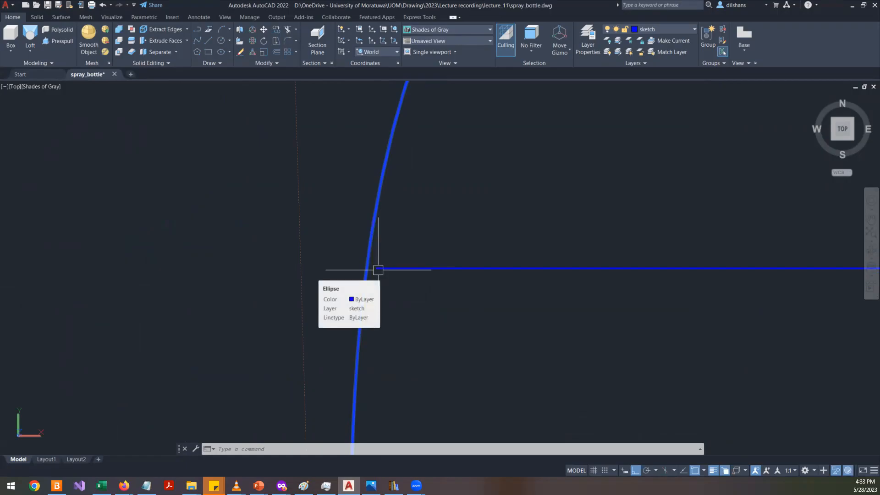
{"action": "key", "text": "Escape"}
{"action": "key", "text": "Escape"}
{"action": "key", "text": "Escape"}
{"action": "scroll", "coordinate": [381, 274], "scroll_direction": "down", "scroll_amount": 3}
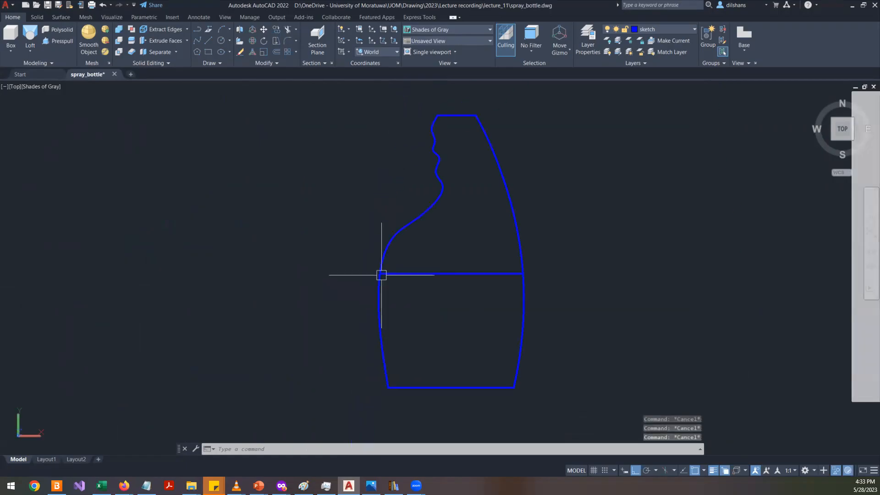
{"action": "middle_click_drag", "start_coordinate": [410, 315], "coordinate": [499, 245], "text": "shift"}
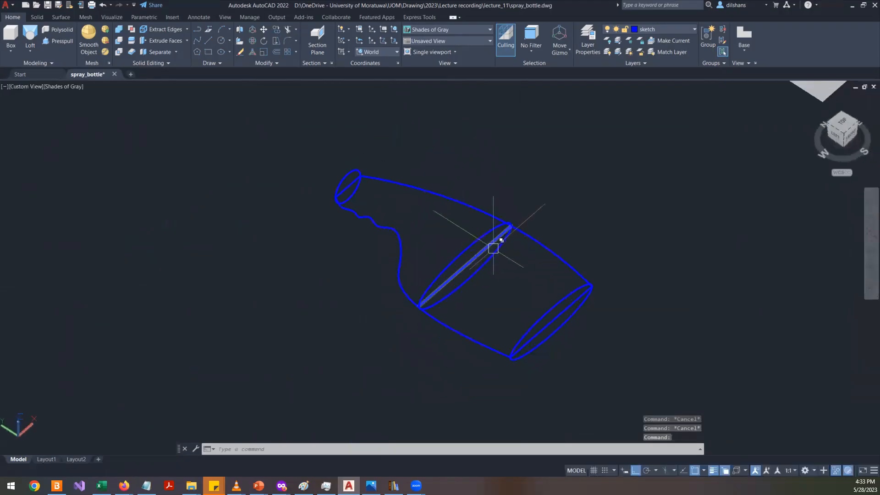
{"action": "scroll", "coordinate": [426, 302], "scroll_direction": "up", "scroll_amount": 5}
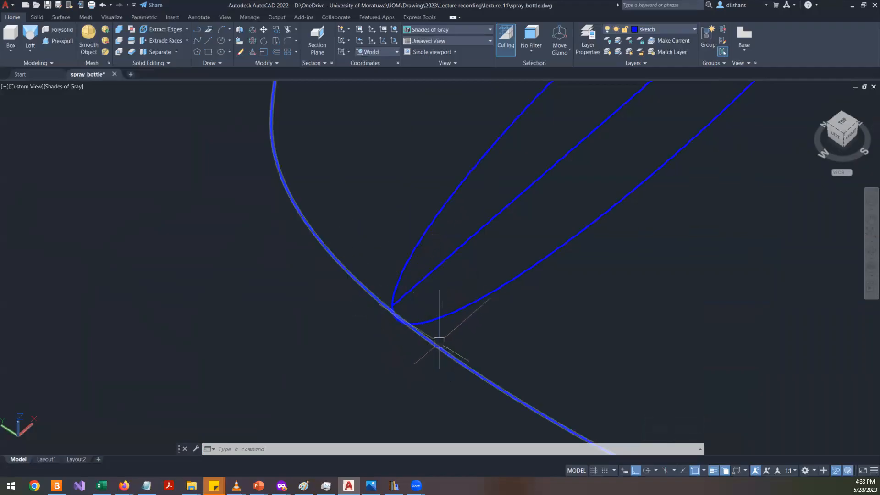
{"action": "mouse_move", "coordinate": [436, 288]}
{"action": "middle_mouse_down", "text": "shift"}
{"action": "mouse_move", "coordinate": [394, 295]}
{"action": "mouse_move", "coordinate": [394, 318]}
{"action": "mouse_move", "coordinate": [436, 346]}
{"action": "mouse_move", "coordinate": [398, 298]}
{"action": "mouse_move", "coordinate": [389, 157]}
{"action": "mouse_move", "coordinate": [400, 166]}
{"action": "mouse_move", "coordinate": [427, 271]}
{"action": "middle_mouse_up", "text": "shift"}
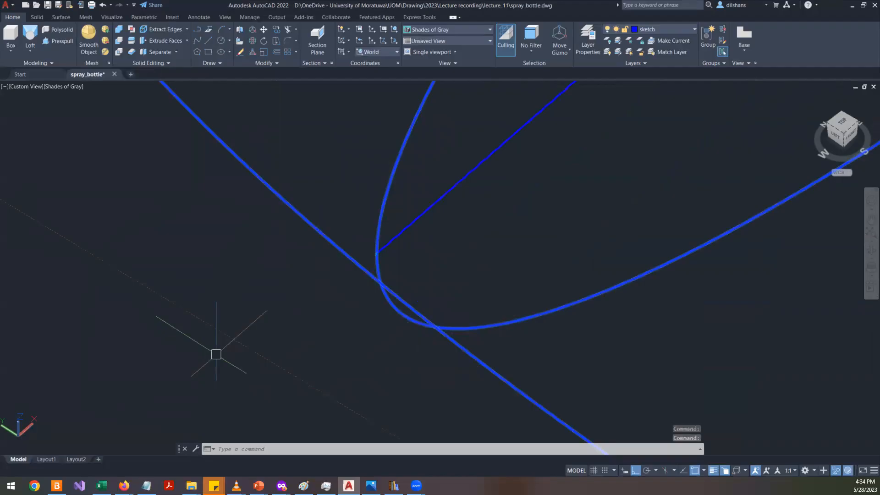
{"action": "scroll", "coordinate": [216, 354], "scroll_direction": "down", "scroll_amount": 12}
{"action": "scroll", "coordinate": [181, 242], "scroll_direction": "up", "scroll_amount": 6}
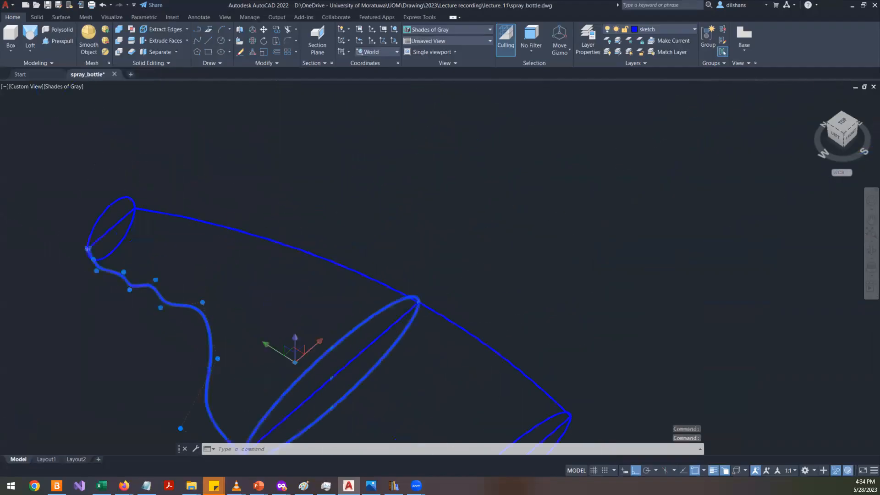
{"action": "middle_click_drag", "start_coordinate": [88, 270], "coordinate": [386, 328]}
{"action": "scroll", "coordinate": [363, 300], "scroll_direction": "up", "scroll_amount": 3}
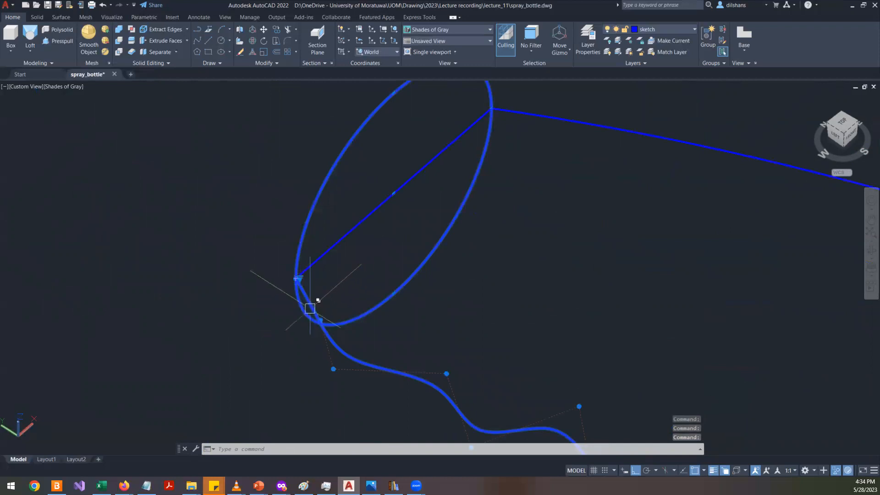
{"action": "scroll", "coordinate": [300, 289], "scroll_direction": "down", "scroll_amount": 4}
{"action": "scroll", "coordinate": [300, 289], "scroll_direction": "down", "scroll_amount": 4}
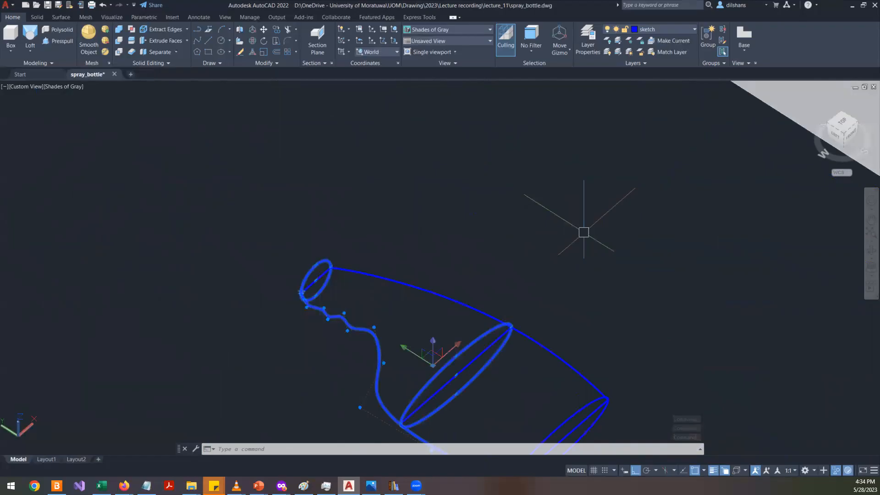
{"action": "left_click", "coordinate": [842, 121]}
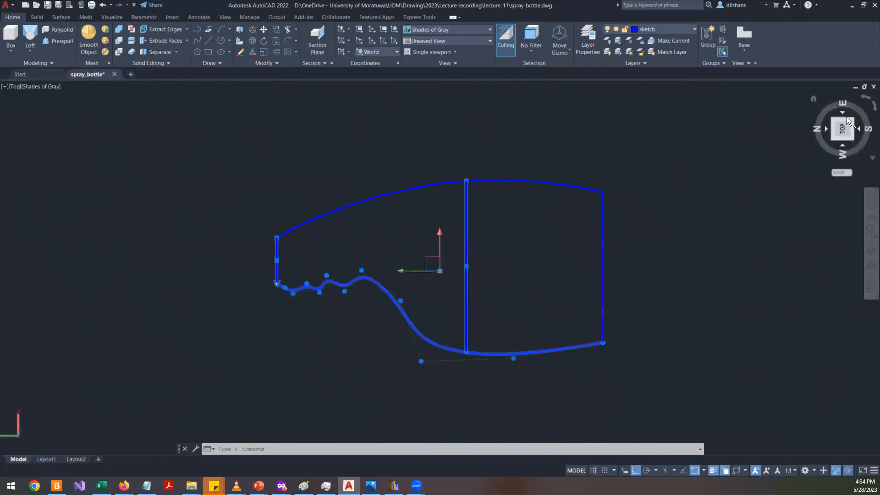
{"action": "left_click", "coordinate": [867, 107]}
{"action": "scroll", "coordinate": [440, 293], "scroll_direction": "up", "scroll_amount": 5}
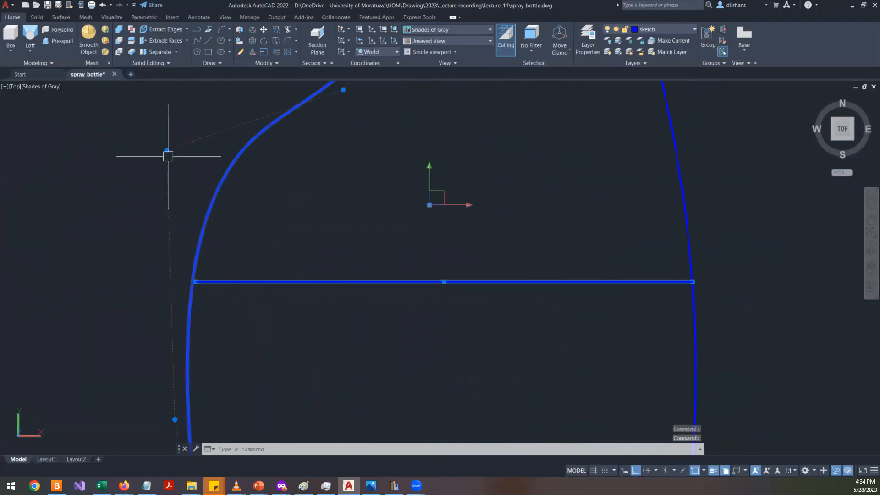
{"action": "left_click", "coordinate": [166, 150]}
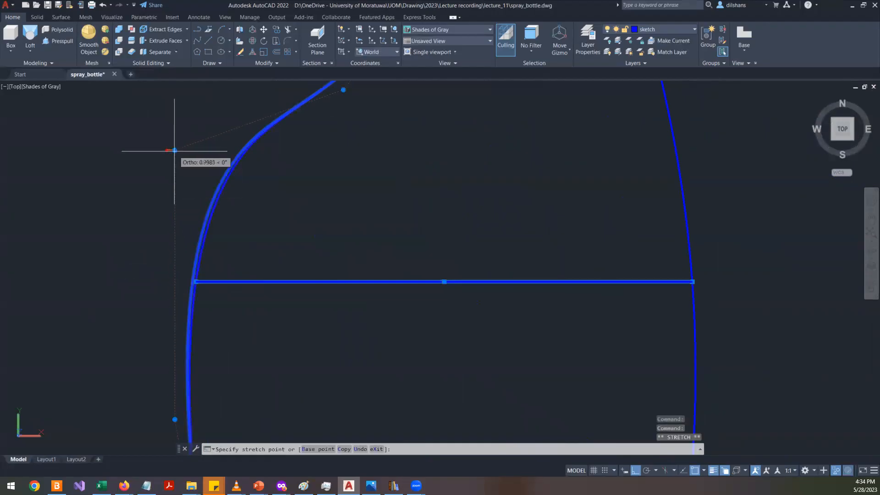
{"action": "key", "text": "Escape"}
{"action": "key", "text": "Escape"}
{"action": "key", "text": "Escape"}
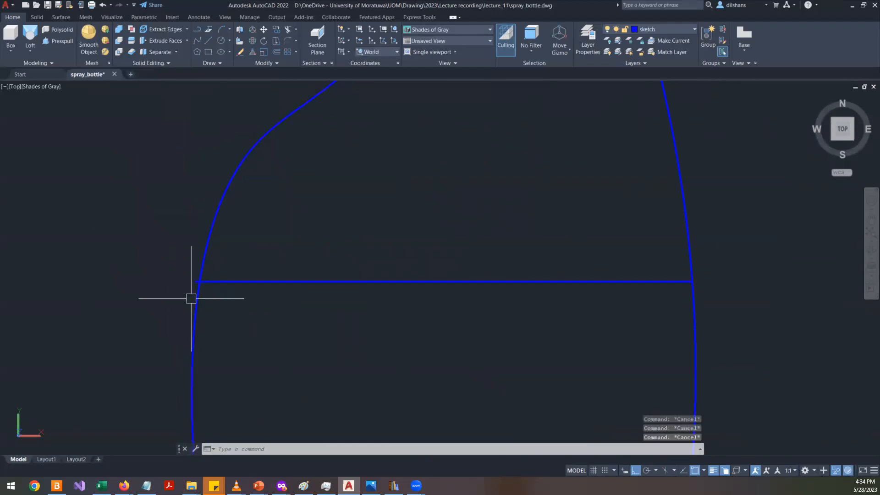
{"action": "middle_click_drag", "start_coordinate": [210, 295], "coordinate": [222, 175], "text": "shift"}
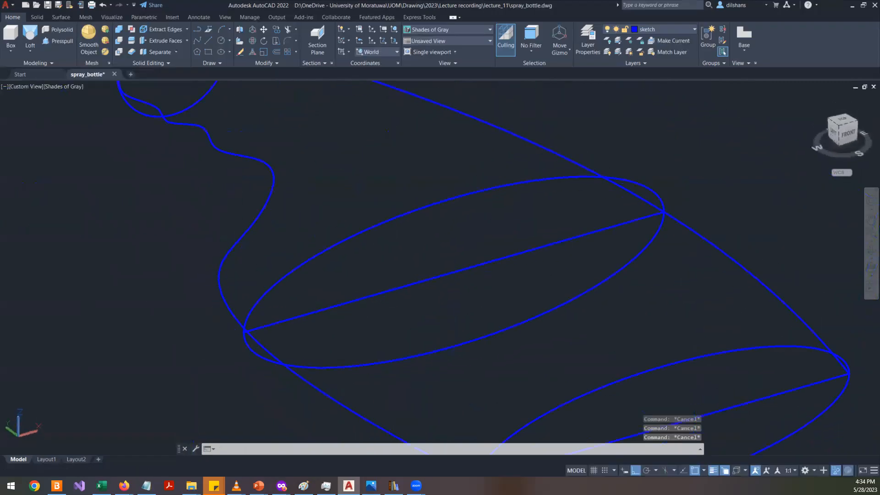
- Start a loft with the bottom ellipse, middle ellipse and top circle as cross sections and choose the Guides option
{"action": "type", "text": "loft"}
{"action": "key", "text": "Return"}
{"action": "scroll", "coordinate": [222, 179], "scroll_direction": "down", "scroll_amount": 6}
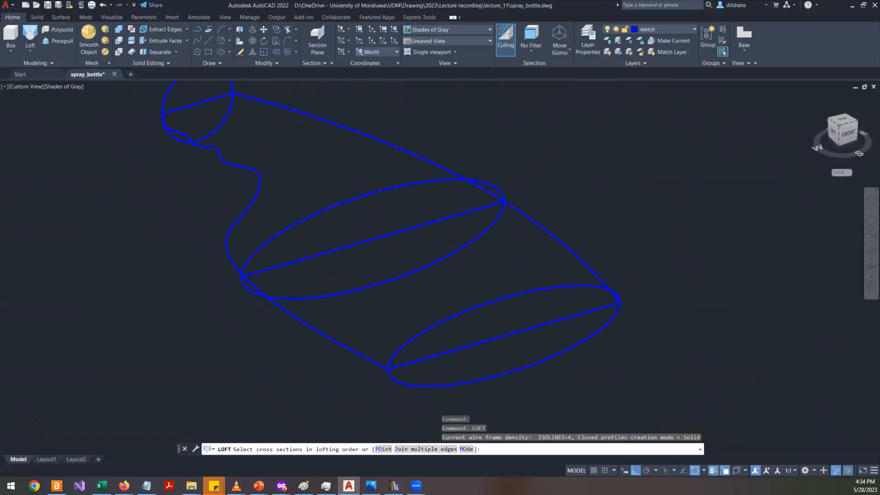
{"action": "left_click", "coordinate": [421, 254]}
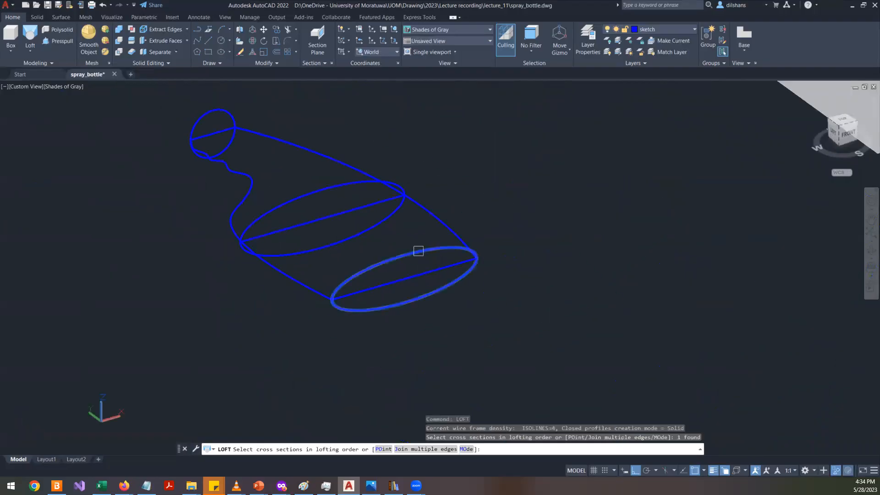
{"action": "left_click", "coordinate": [314, 189]}
{"action": "left_click", "coordinate": [211, 108]}
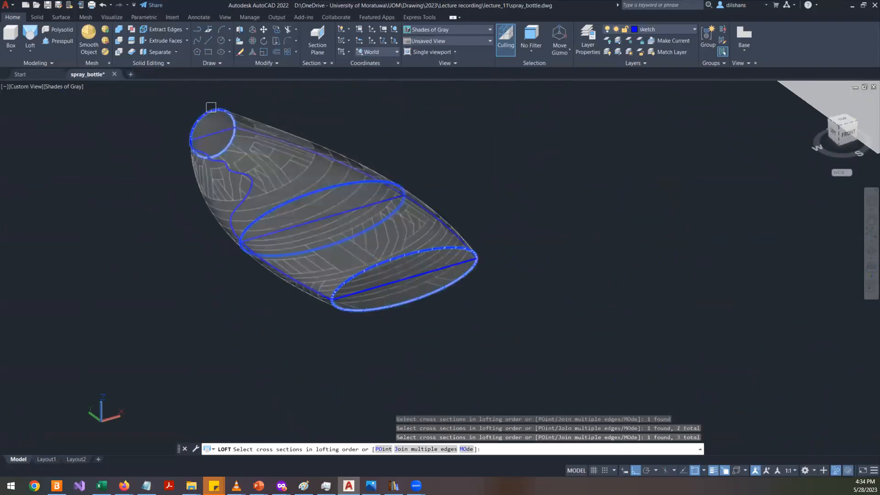
{"action": "key", "text": "Return"}
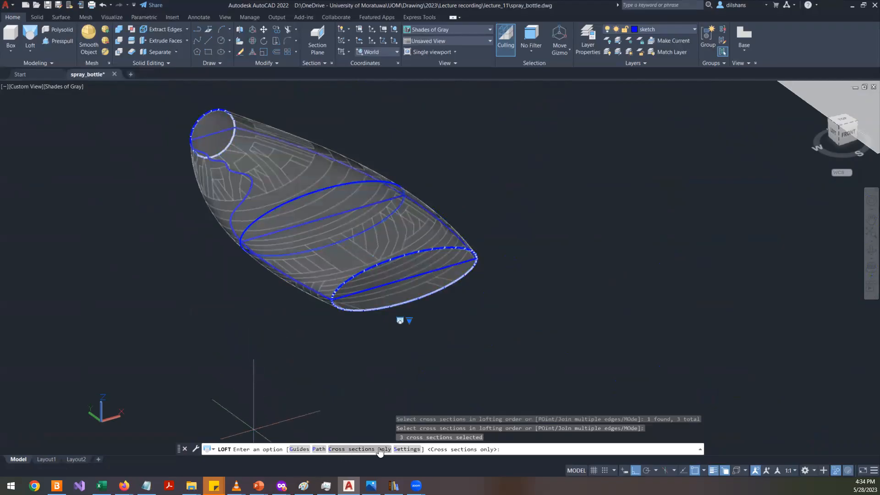
{"action": "left_click", "coordinate": [299, 449]}
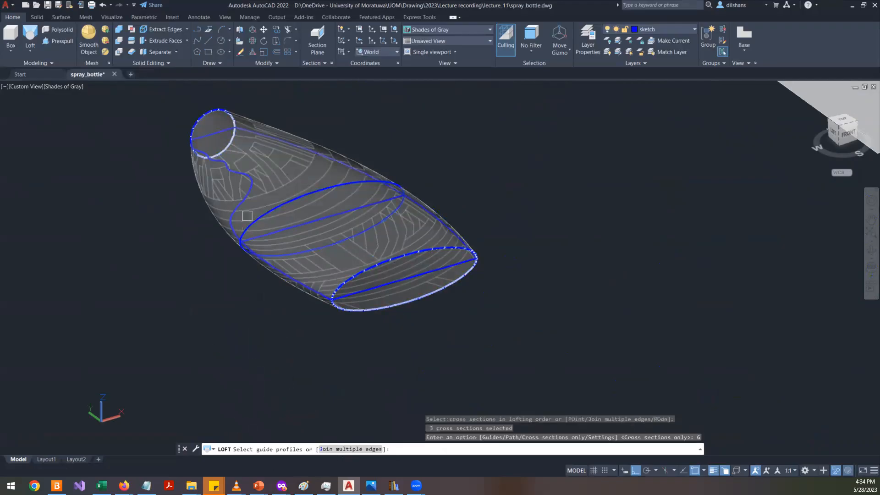
- Try picking the bottle's side outline curve as a guide, then cancel the loft
{"action": "left_click", "coordinate": [233, 203]}
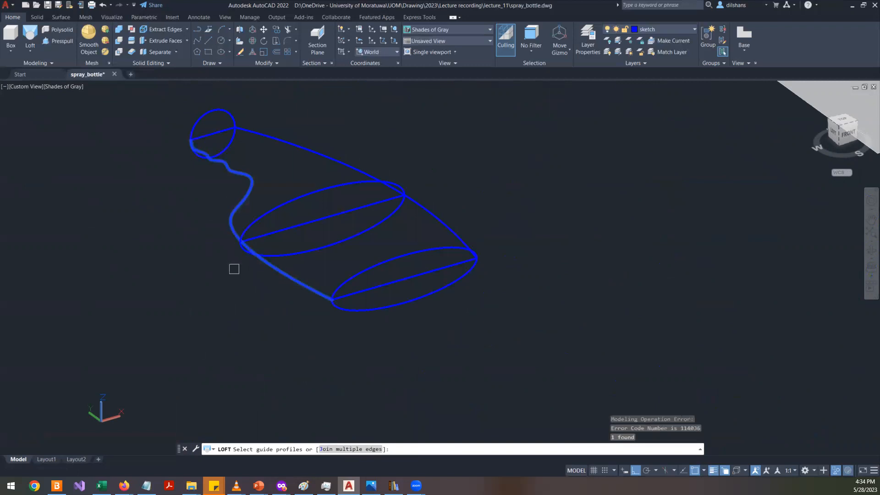
{"action": "scroll", "coordinate": [232, 267], "scroll_direction": "up", "scroll_amount": 10}
{"action": "mouse_move", "coordinate": [324, 259]}
{"action": "middle_mouse_down", "text": "shift"}
{"action": "mouse_move", "coordinate": [281, 243]}
{"action": "mouse_move", "coordinate": [289, 236]}
{"action": "mouse_move", "coordinate": [328, 257]}
{"action": "mouse_move", "coordinate": [322, 271]}
{"action": "middle_mouse_up", "text": "shift"}
{"action": "scroll", "coordinate": [384, 305], "scroll_direction": "down", "scroll_amount": 8}
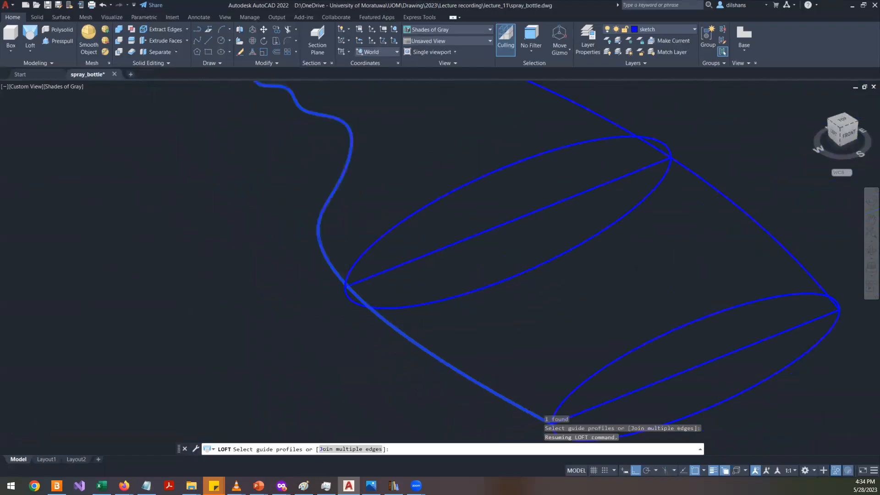
{"action": "scroll", "coordinate": [387, 261], "scroll_direction": "up", "scroll_amount": 6}
{"action": "scroll", "coordinate": [342, 342], "scroll_direction": "up", "scroll_amount": 5}
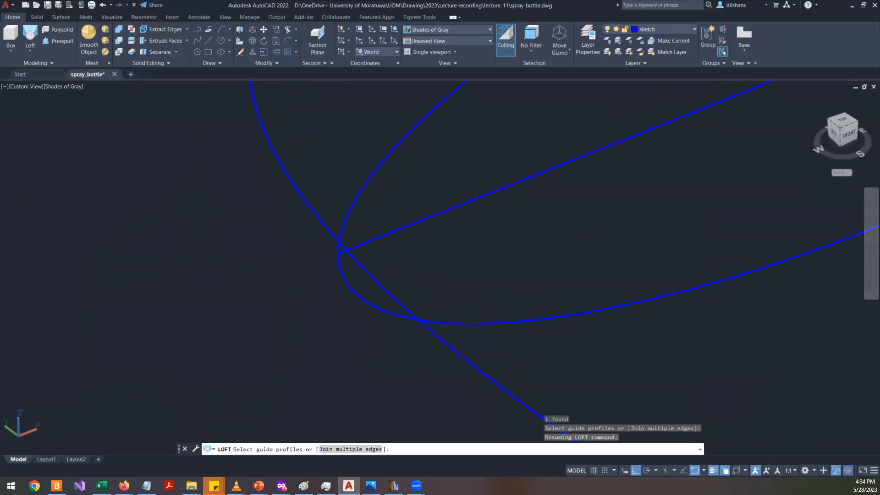
{"action": "key", "text": "Escape"}
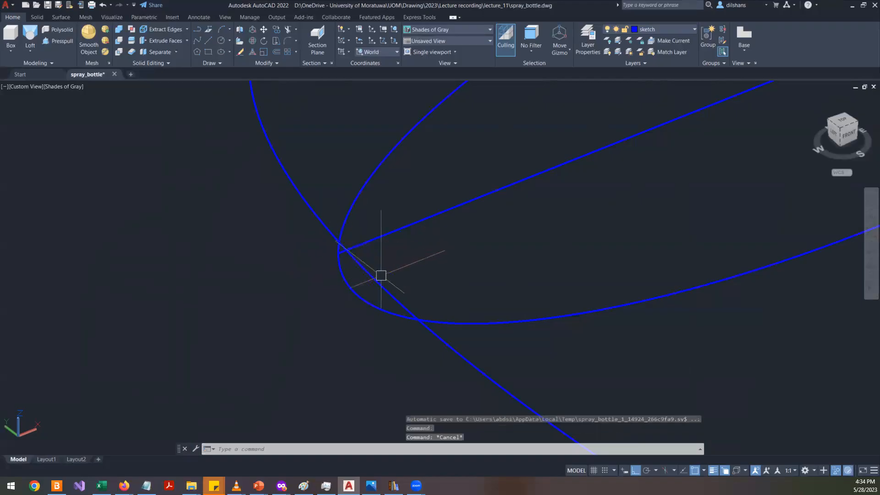
- Inspect the side curve's junction with the middle ellipse, then return to the top view
{"action": "left_click", "coordinate": [378, 277]}
{"action": "scroll", "coordinate": [353, 270], "scroll_direction": "up", "scroll_amount": 5}
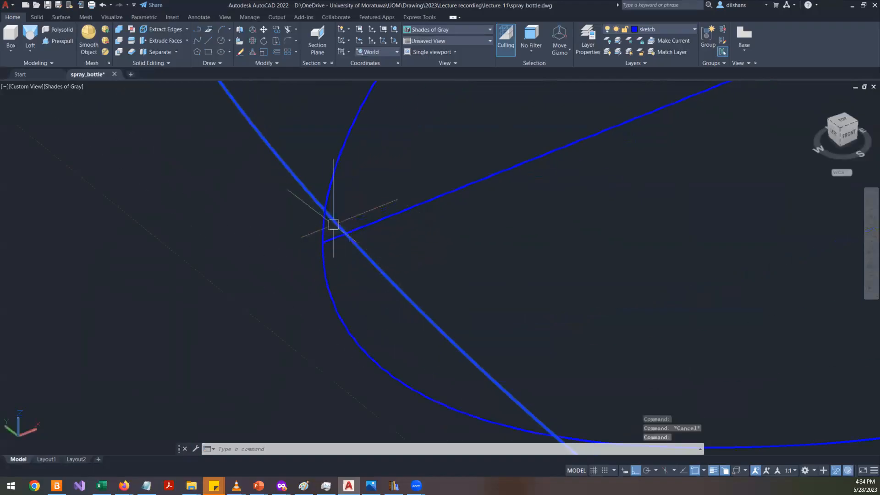
{"action": "left_click", "coordinate": [335, 177]}
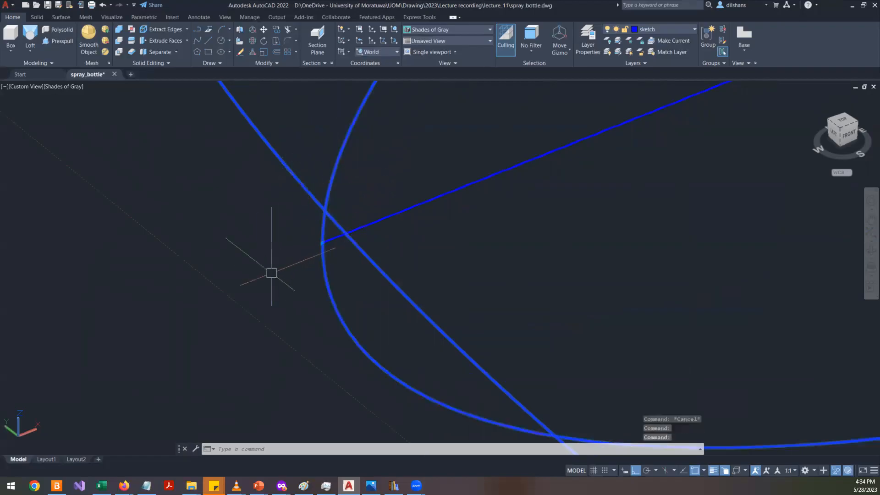
{"action": "scroll", "coordinate": [257, 279], "scroll_direction": "down", "scroll_amount": 4}
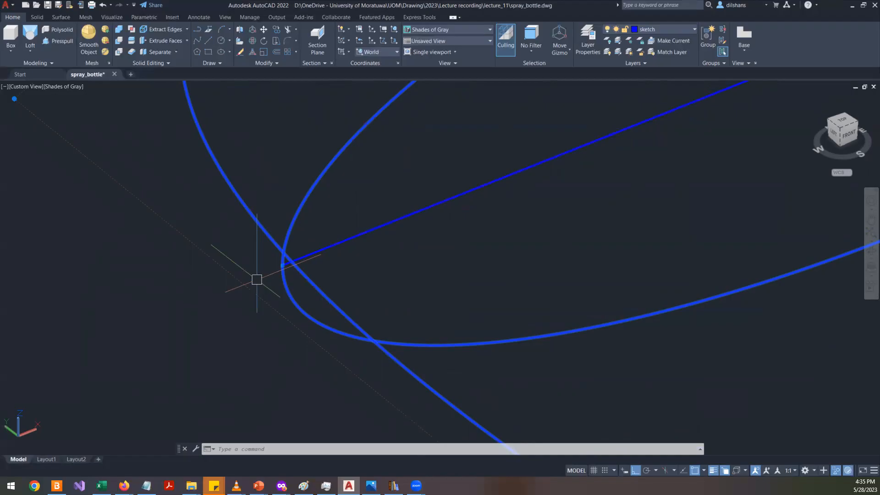
{"action": "key", "text": "Escape"}
{"action": "key", "text": "Escape"}
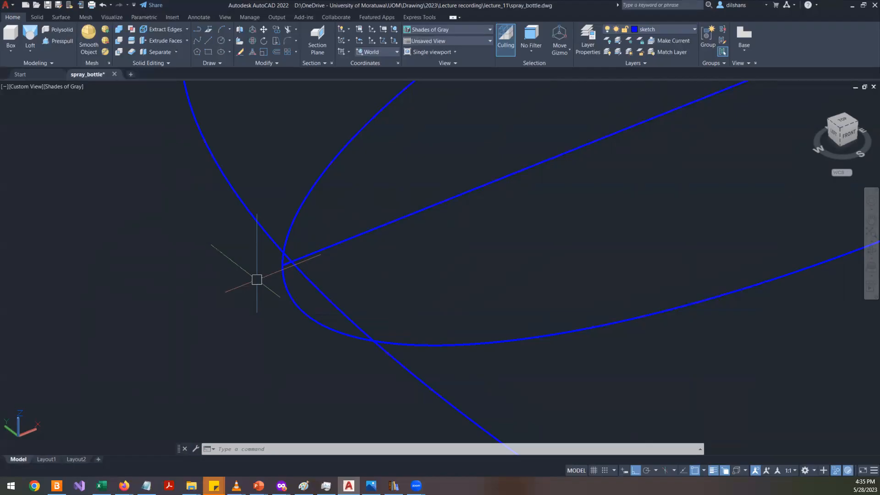
{"action": "left_click", "coordinate": [308, 298]}
{"action": "scroll", "coordinate": [309, 298], "scroll_direction": "down", "scroll_amount": 3}
{"action": "scroll", "coordinate": [171, 325], "scroll_direction": "down", "scroll_amount": 3}
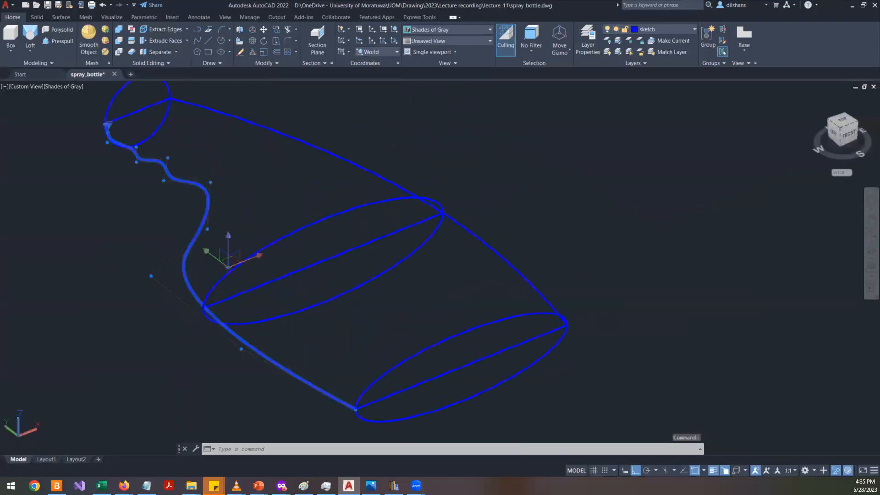
{"action": "scroll", "coordinate": [171, 324], "scroll_direction": "down", "scroll_amount": 4}
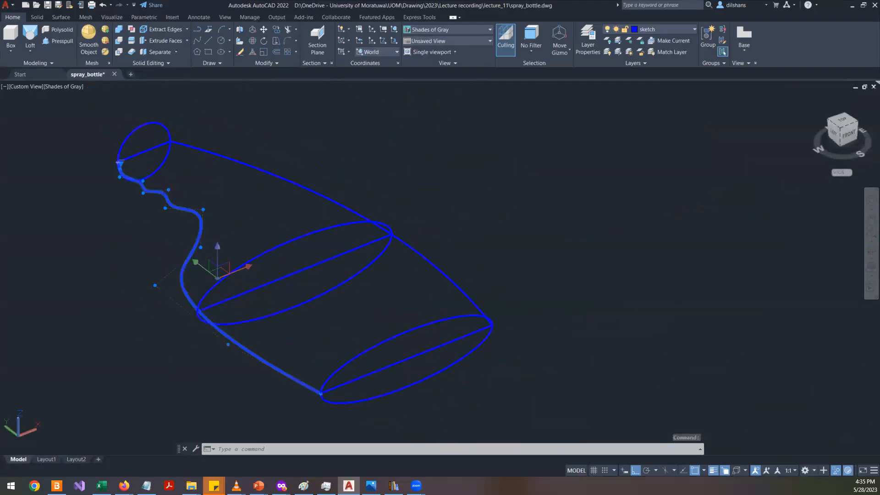
{"action": "left_click", "coordinate": [847, 118]}
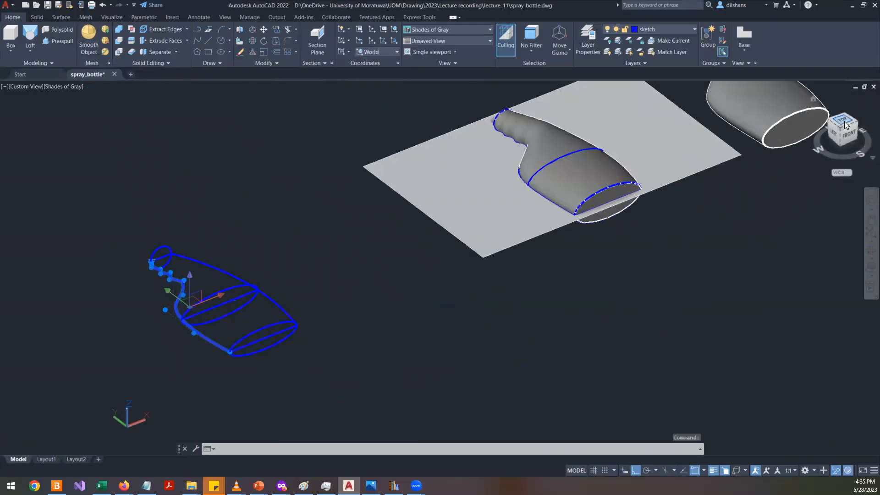
{"action": "scroll", "coordinate": [549, 197], "scroll_direction": "down", "scroll_amount": 2}
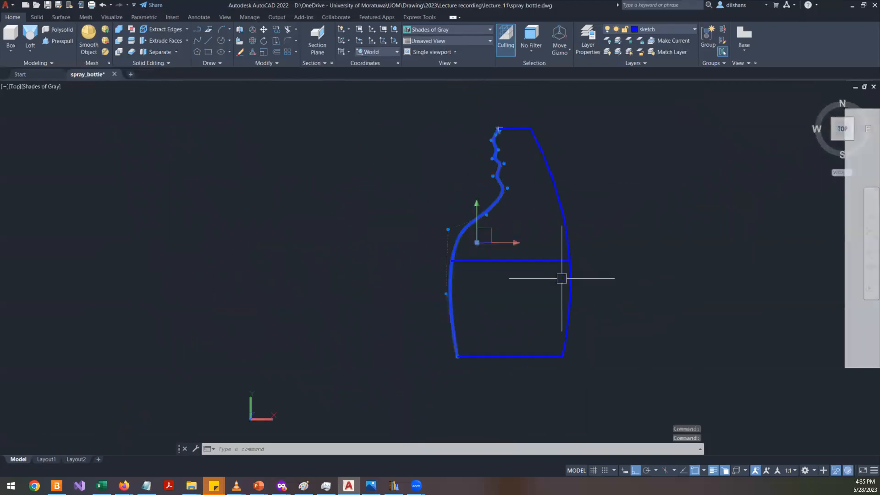
- Select the bottle's sketch curves with a window and erase them
{"action": "left_click", "coordinate": [591, 390]}
{"action": "left_click", "coordinate": [362, 116]}
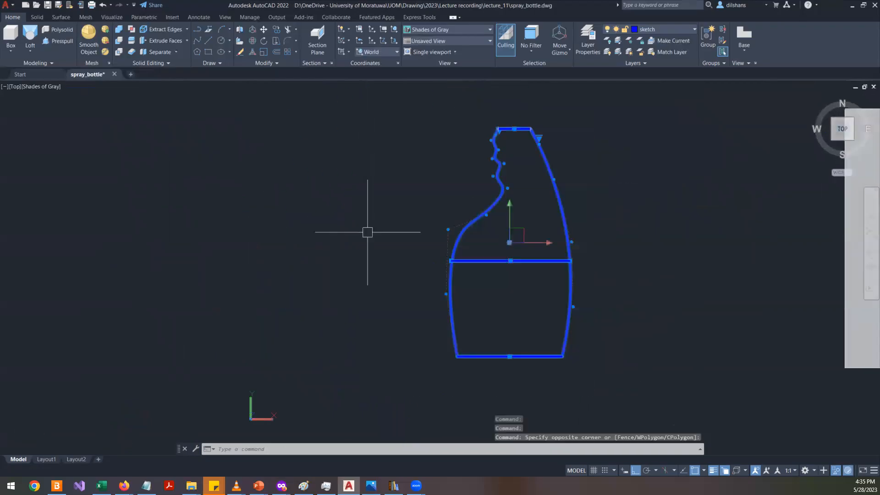
{"action": "key", "text": "Delete"}
- End object isolation so all hidden objects in the drawing are shown again
{"action": "right_click", "coordinate": [353, 232]}
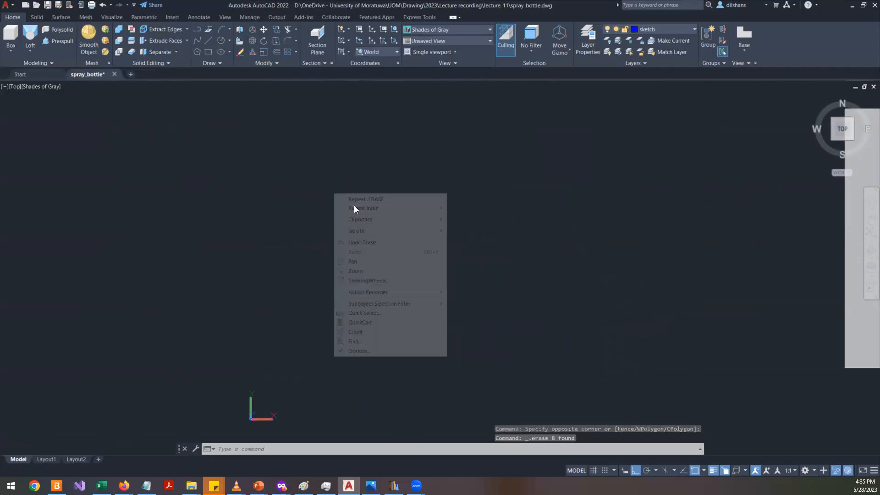
{"action": "mouse_move", "coordinate": [414, 232]}
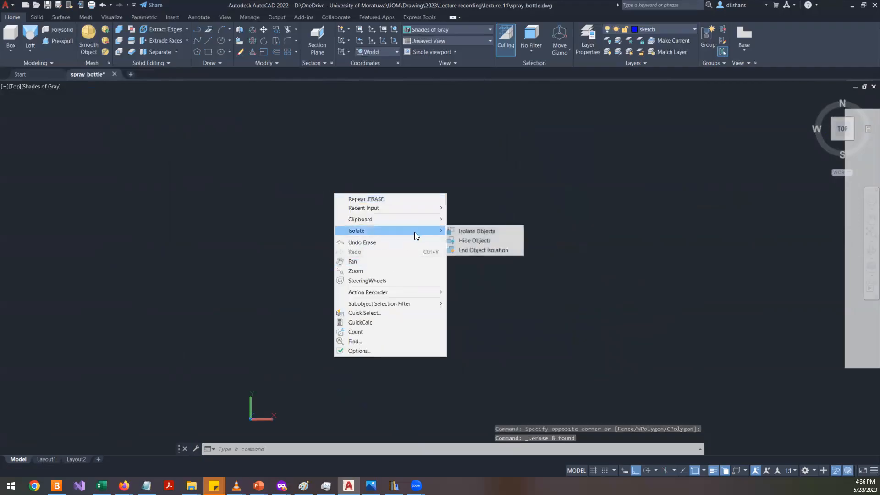
{"action": "left_click", "coordinate": [514, 239]}
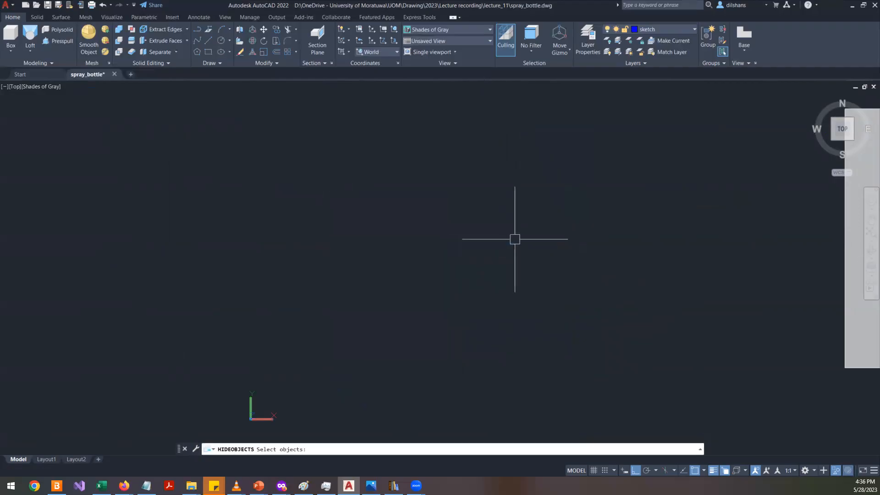
{"action": "key", "text": "Escape"}
{"action": "key", "text": "Escape"}
{"action": "right_click", "coordinate": [394, 170]}
{"action": "mouse_move", "coordinate": [478, 207]}
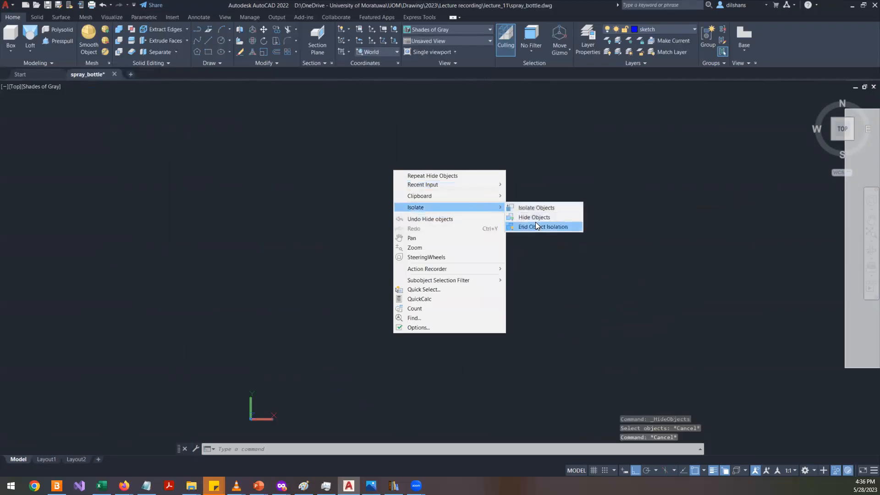
{"action": "left_click", "coordinate": [535, 222]}
- Compare the reference images with the modelled bottles in the top view
{"action": "left_click", "coordinate": [306, 225]}
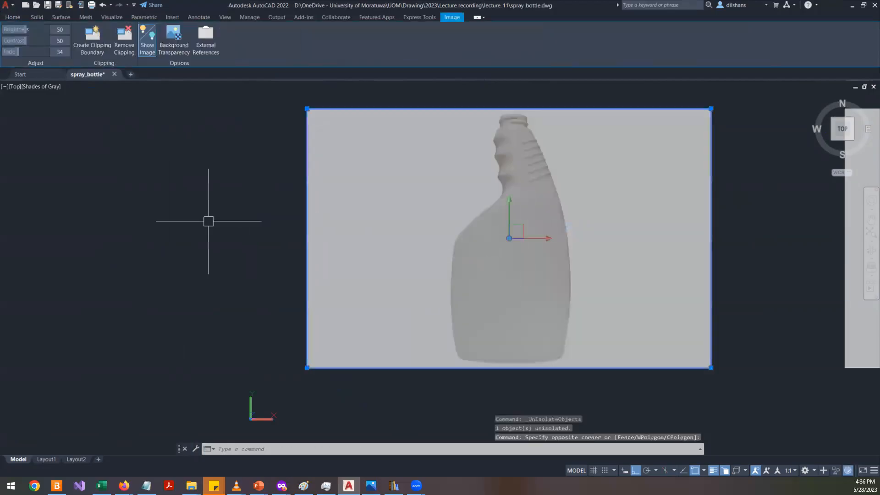
{"action": "scroll", "coordinate": [211, 220], "scroll_direction": "down", "scroll_amount": 2}
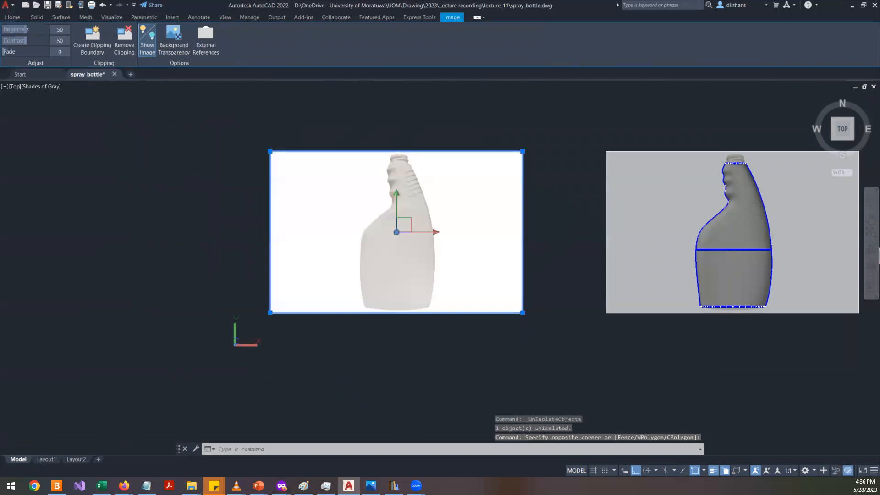
{"action": "scroll", "coordinate": [636, 282], "scroll_direction": "up", "scroll_amount": 2}
{"action": "key", "text": "Escape"}
{"action": "key", "text": "Escape"}
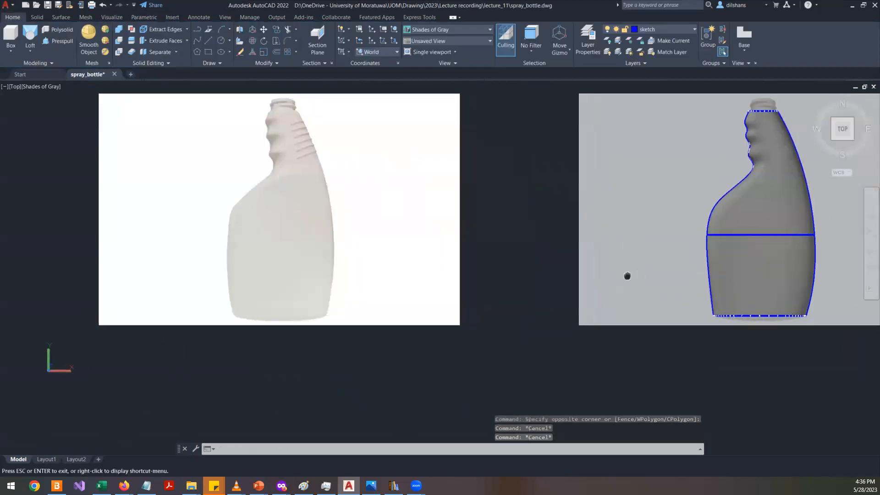
{"action": "middle_click_drag", "start_coordinate": [626, 277], "coordinate": [307, 302]}
{"action": "scroll", "coordinate": [614, 221], "scroll_direction": "down", "scroll_amount": 4}
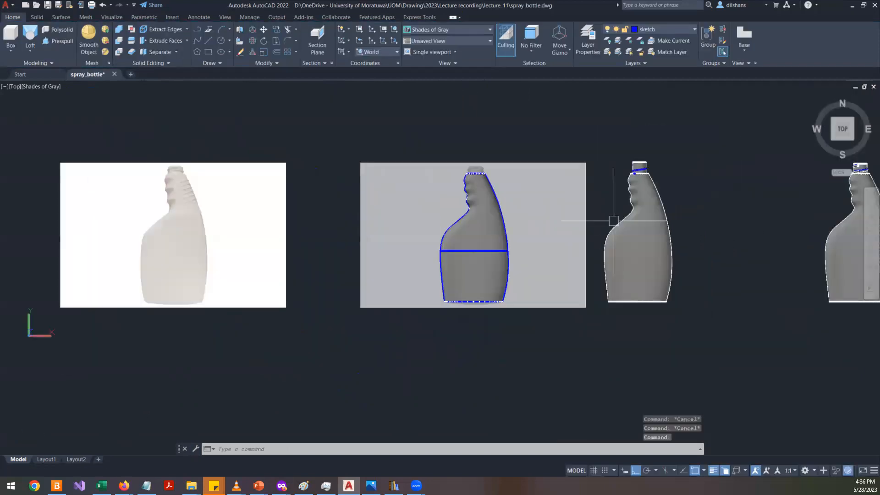
{"action": "scroll", "coordinate": [778, 181], "scroll_direction": "up", "scroll_amount": 3}
{"action": "scroll", "coordinate": [307, 301], "scroll_direction": "up", "scroll_amount": 3}
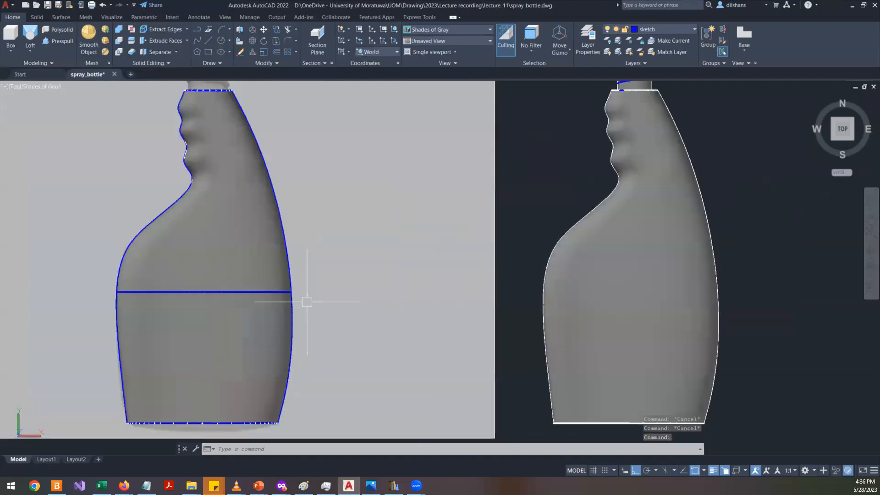
{"action": "scroll", "coordinate": [307, 302], "scroll_direction": "down", "scroll_amount": 4}
{"action": "middle_click_drag", "start_coordinate": [351, 312], "coordinate": [411, 318]}
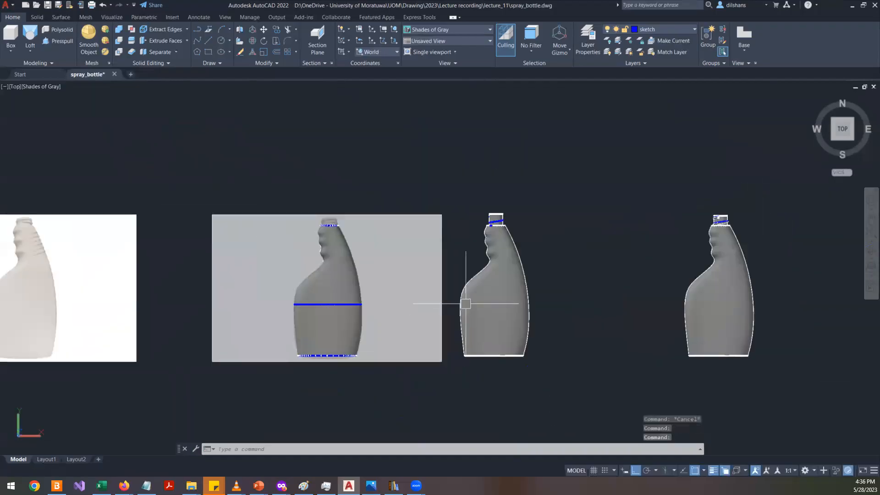
{"action": "left_click", "coordinate": [407, 296]}
{"action": "left_click", "coordinate": [387, 321]}
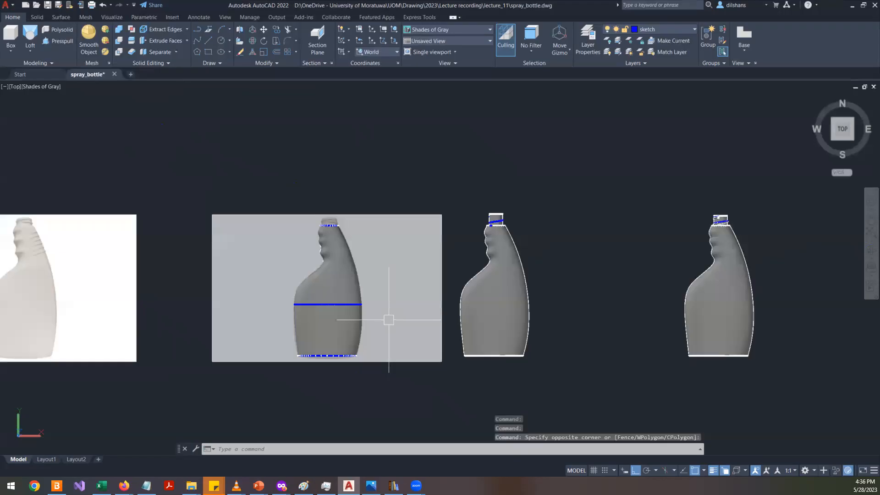
{"action": "left_click", "coordinate": [439, 231]}
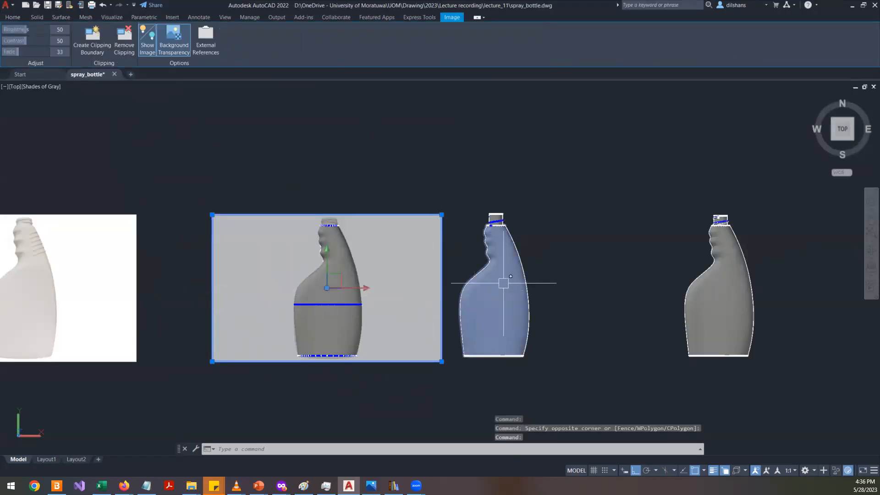
{"action": "scroll", "coordinate": [330, 232], "scroll_direction": "up", "scroll_amount": 5}
{"action": "key", "text": "Escape"}
{"action": "key", "text": "Escape"}
{"action": "scroll", "coordinate": [338, 238], "scroll_direction": "down", "scroll_amount": 6}
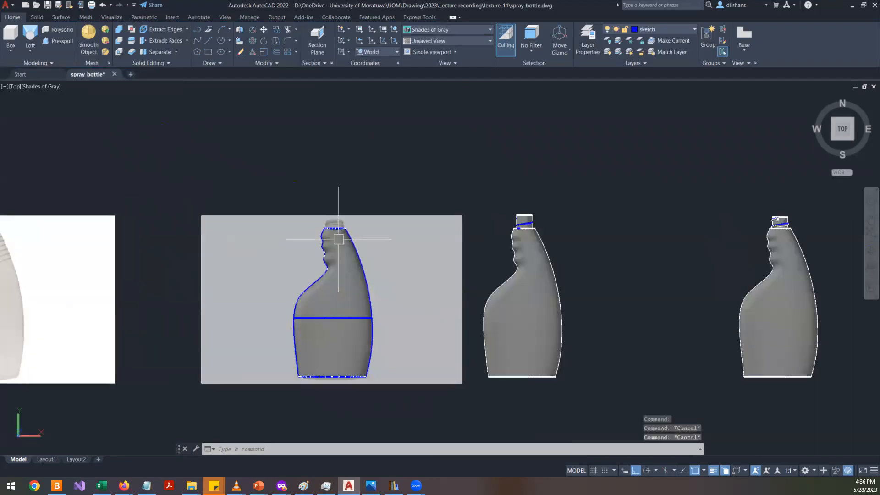
{"action": "scroll", "coordinate": [346, 370], "scroll_direction": "up", "scroll_amount": 2}
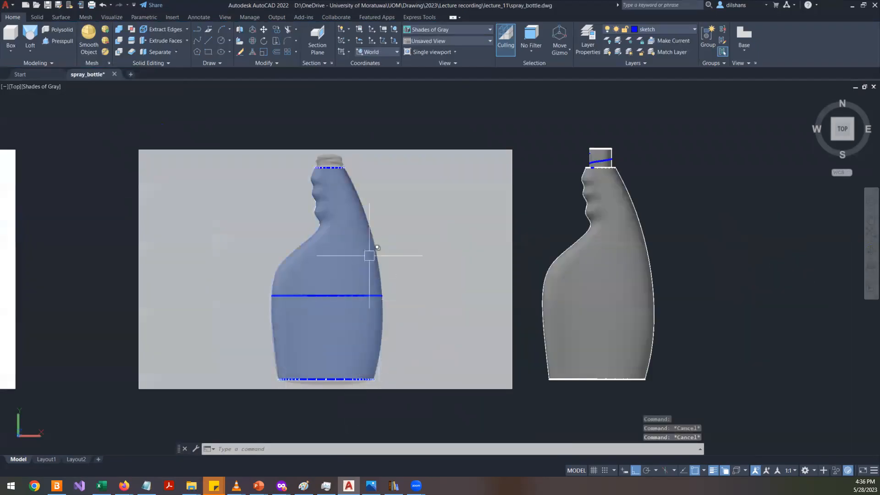
{"action": "scroll", "coordinate": [501, 283], "scroll_direction": "down", "scroll_amount": 4}
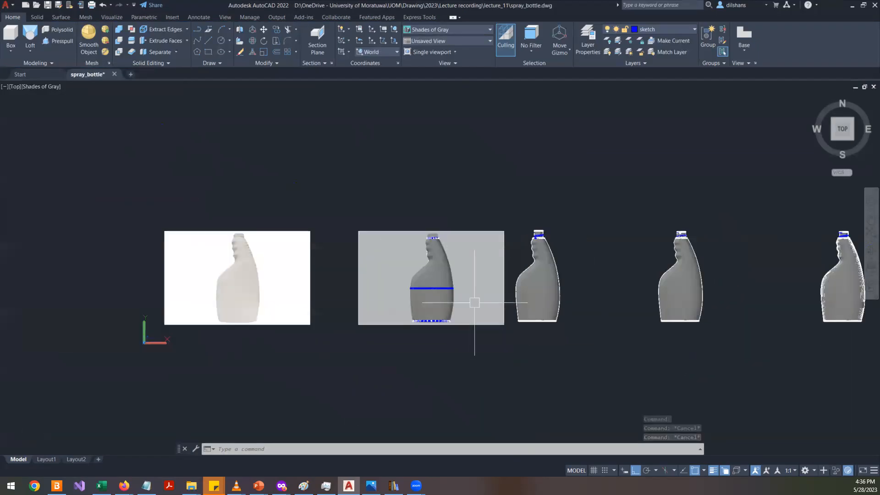
{"action": "scroll", "coordinate": [681, 255], "scroll_direction": "up", "scroll_amount": 3}
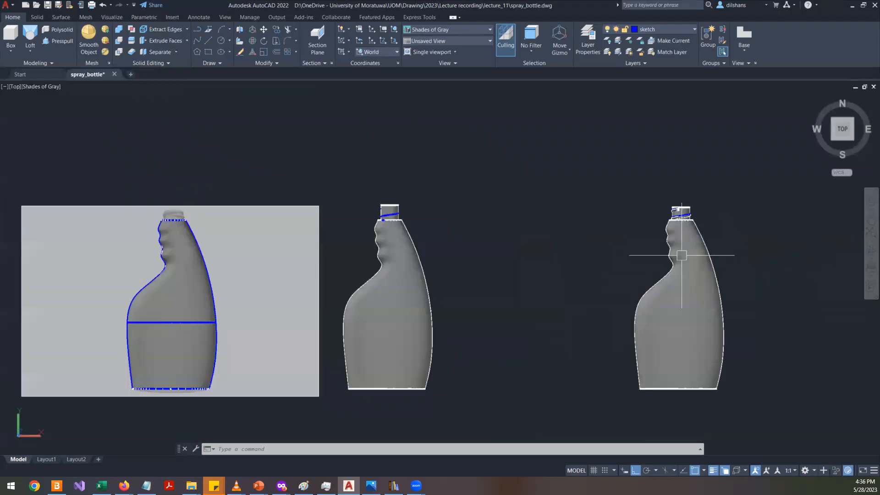
{"action": "scroll", "coordinate": [683, 245], "scroll_direction": "up", "scroll_amount": 3}
{"action": "scroll", "coordinate": [683, 232], "scroll_direction": "down", "scroll_amount": 5}
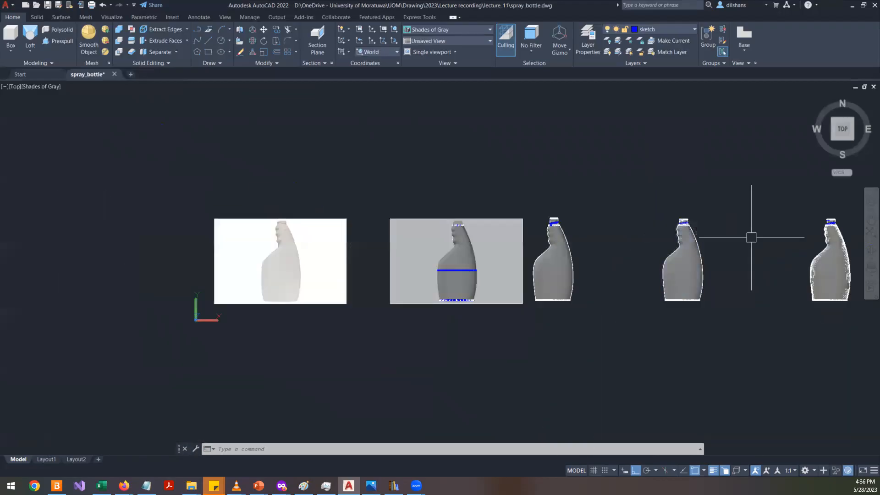
{"action": "scroll", "coordinate": [750, 237], "scroll_direction": "up", "scroll_amount": 3}
{"action": "scroll", "coordinate": [821, 216], "scroll_direction": "down", "scroll_amount": 5}
{"action": "scroll", "coordinate": [580, 239], "scroll_direction": "up", "scroll_amount": 3}
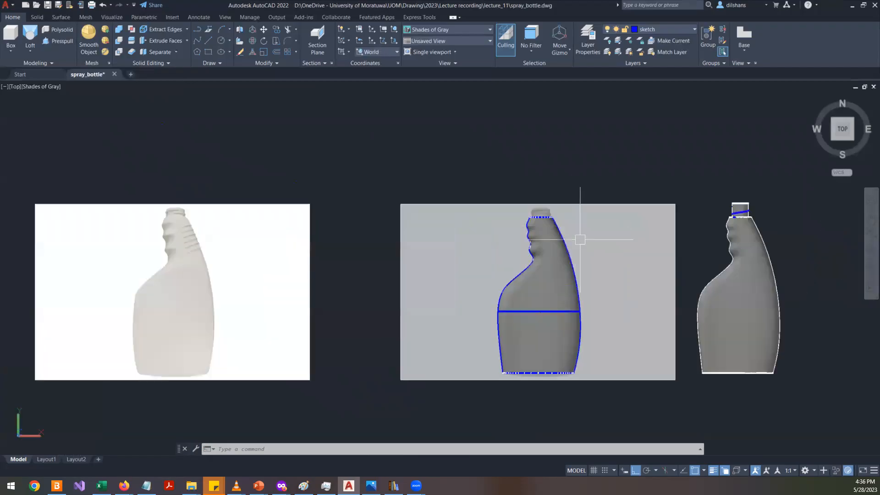
{"action": "scroll", "coordinate": [580, 284], "scroll_direction": "up", "scroll_amount": 3}
{"action": "key", "text": "Escape"}
{"action": "key", "text": "Escape"}
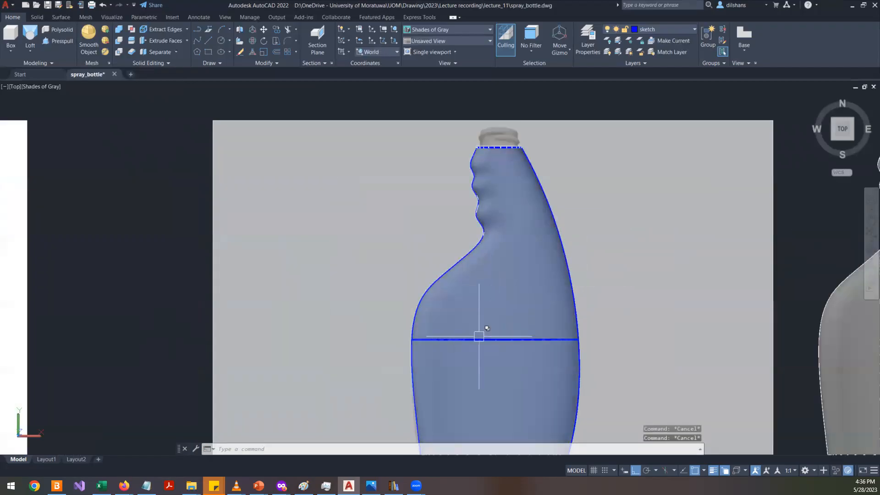
- Inspect the lofted bottle's neck and thread up close, then orbit to a 3D view
{"action": "scroll", "coordinate": [494, 308], "scroll_direction": "down", "scroll_amount": 2}
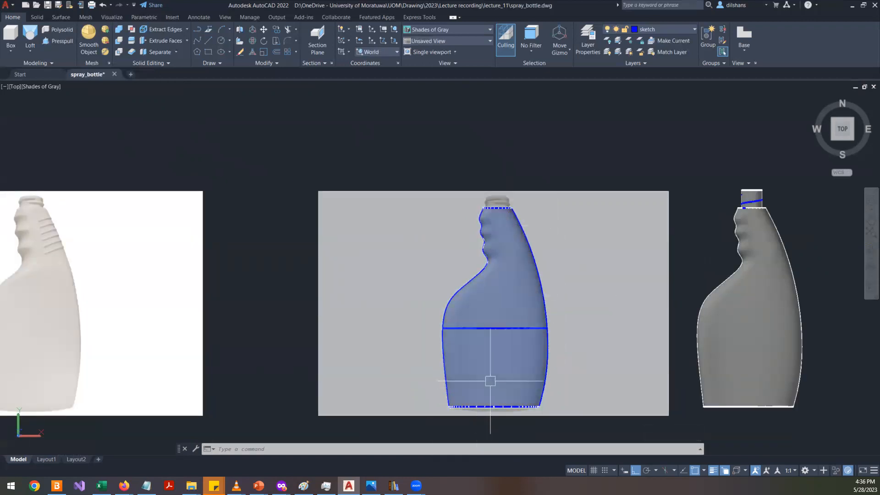
{"action": "scroll", "coordinate": [496, 379], "scroll_direction": "down", "scroll_amount": 1}
{"action": "middle_click_drag", "start_coordinate": [736, 362], "coordinate": [410, 359]}
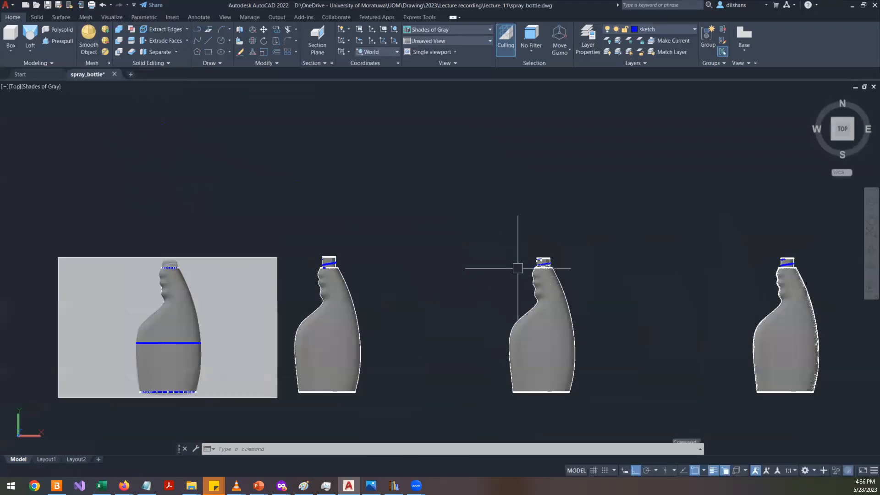
{"action": "scroll", "coordinate": [520, 264], "scroll_direction": "up", "scroll_amount": 6}
{"action": "scroll", "coordinate": [539, 310], "scroll_direction": "up", "scroll_amount": 2}
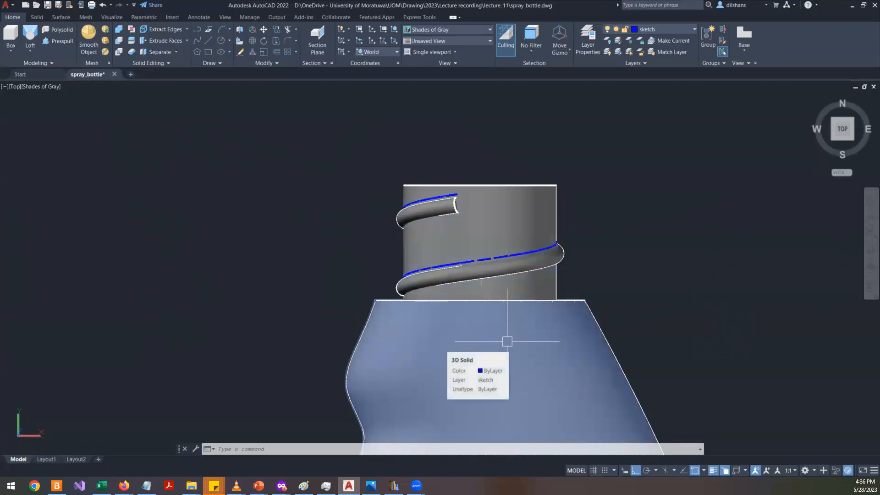
{"action": "scroll", "coordinate": [507, 341], "scroll_direction": "up", "scroll_amount": 3}
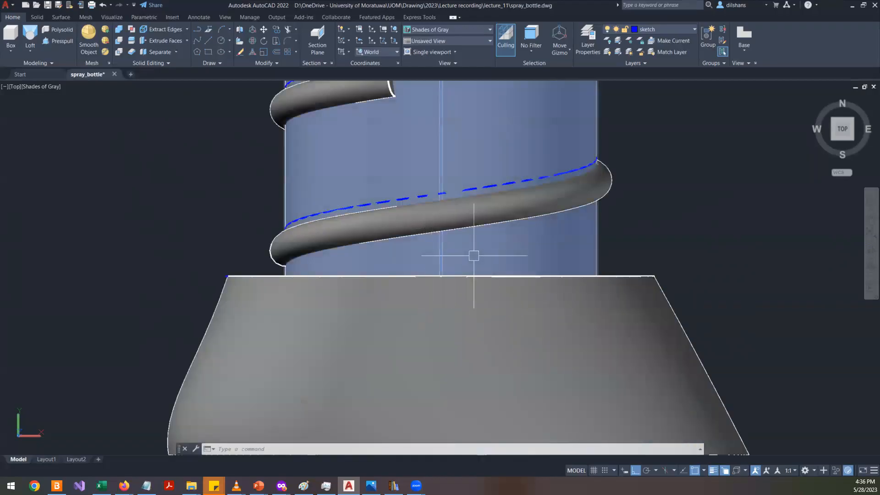
{"action": "scroll", "coordinate": [507, 247], "scroll_direction": "down", "scroll_amount": 4}
{"action": "middle_click_drag", "start_coordinate": [563, 298], "coordinate": [444, 197], "text": "shift"}
{"action": "left_click", "coordinate": [402, 266]}
{"action": "scroll", "coordinate": [366, 334], "scroll_direction": "down", "scroll_amount": 6}
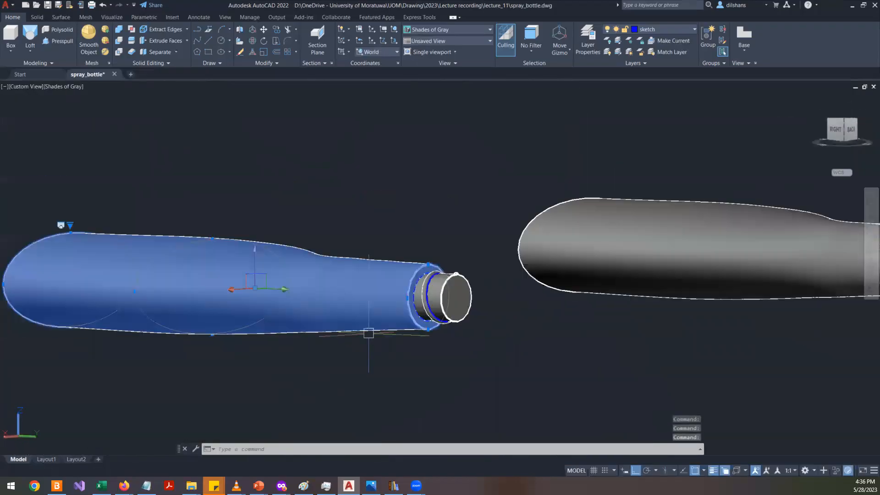
{"action": "middle_click_drag", "start_coordinate": [716, 284], "coordinate": [460, 324]}
{"action": "key", "text": "Escape"}
{"action": "key", "text": "Escape"}
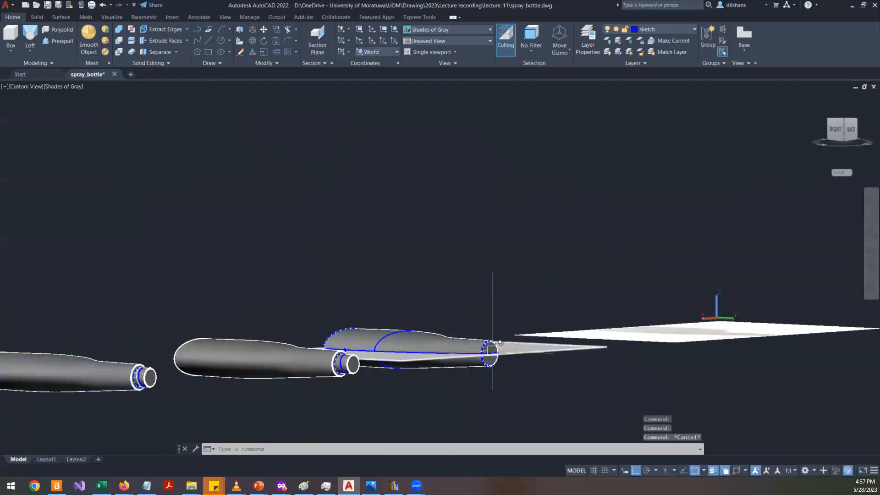
{"action": "middle_click_drag", "start_coordinate": [431, 369], "coordinate": [550, 471], "text": "shift"}
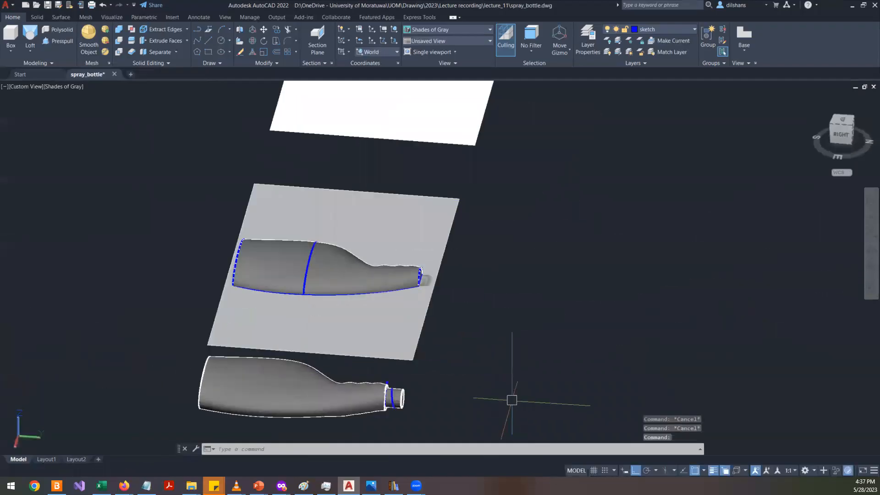
- Hide the lofted bottle solid, then undo the hide
{"action": "left_click", "coordinate": [375, 279]}
{"action": "left_click", "coordinate": [403, 321]}
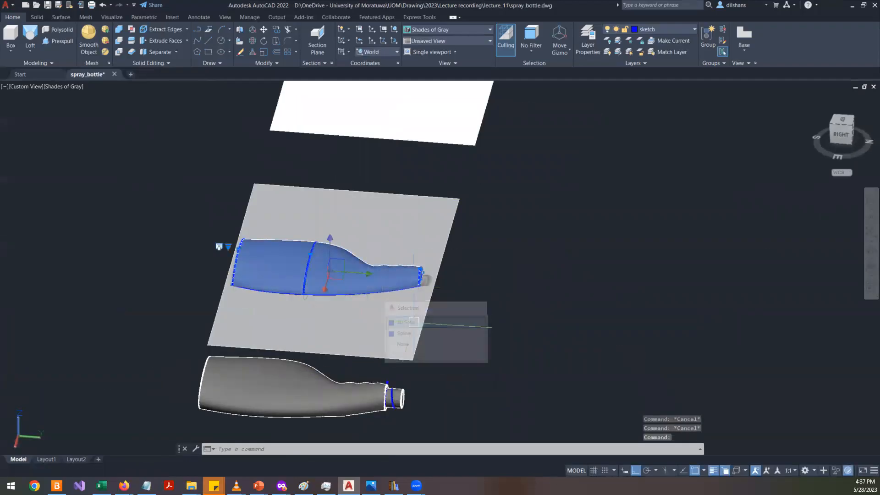
{"action": "right_click", "coordinate": [499, 246]}
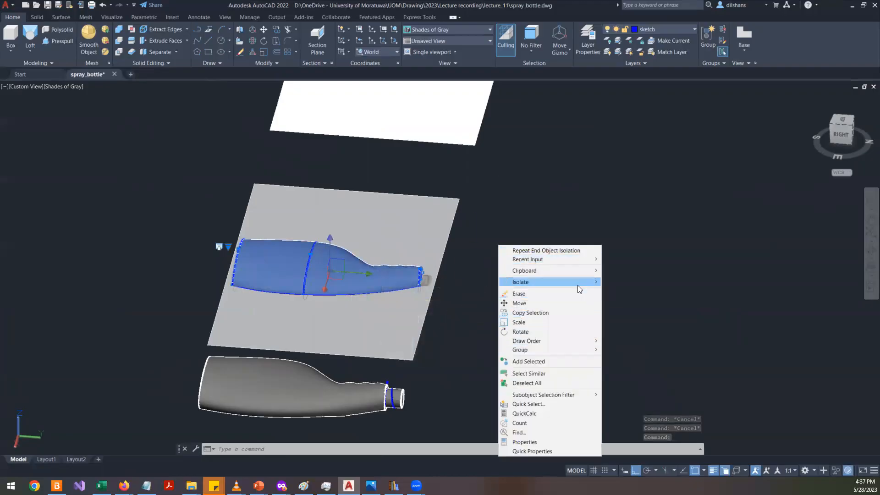
{"action": "mouse_move", "coordinate": [577, 282]}
{"action": "left_click", "coordinate": [632, 291]}
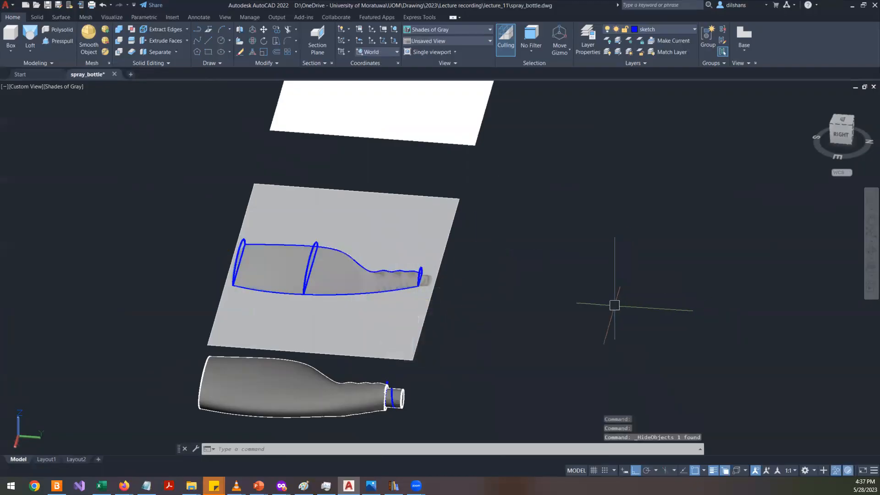
{"action": "key", "text": "Escape"}
{"action": "key", "text": "Escape"}
{"action": "key", "text": "Escape"}
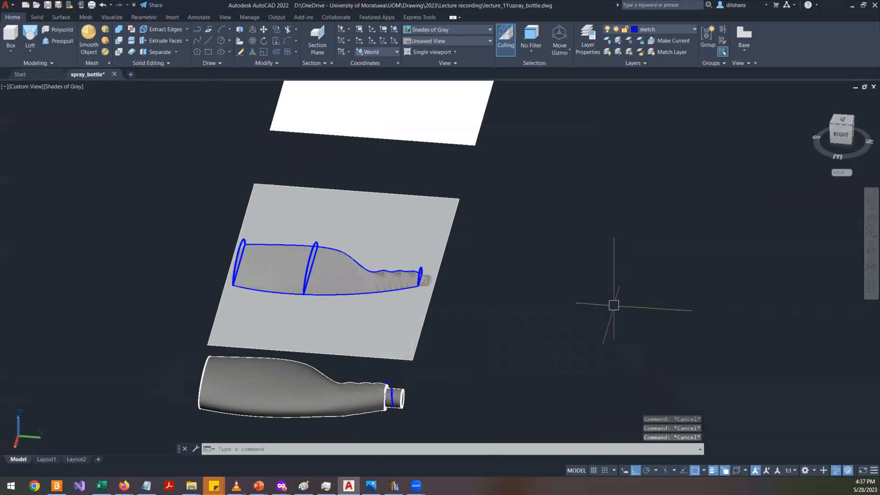
{"action": "key", "text": "ctrl+z"}
- Isolate the lofted bottle solid and orbit in to view its neck opening
{"action": "left_click", "coordinate": [412, 277]}
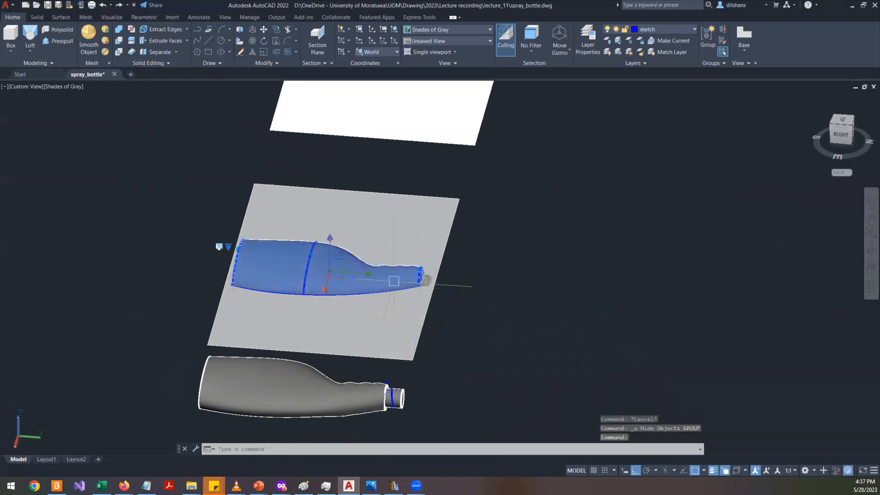
{"action": "right_click", "coordinate": [568, 222]}
{"action": "mouse_move", "coordinate": [627, 260]}
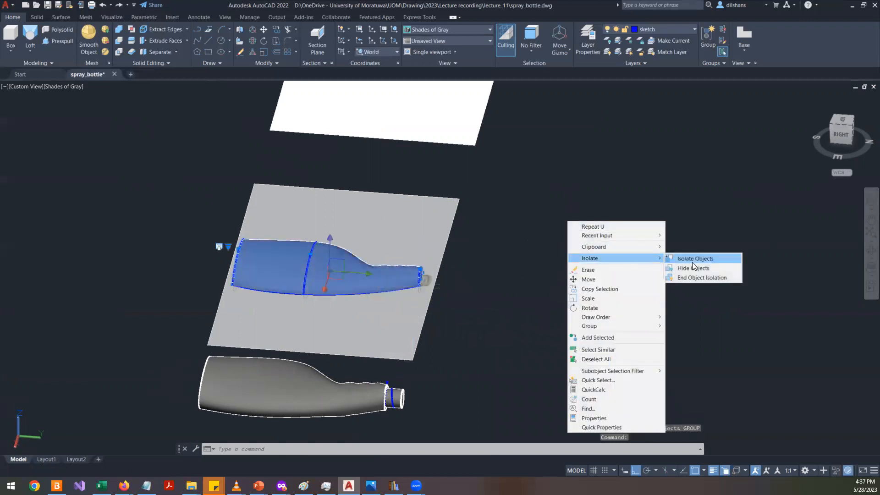
{"action": "left_click", "coordinate": [699, 259]}
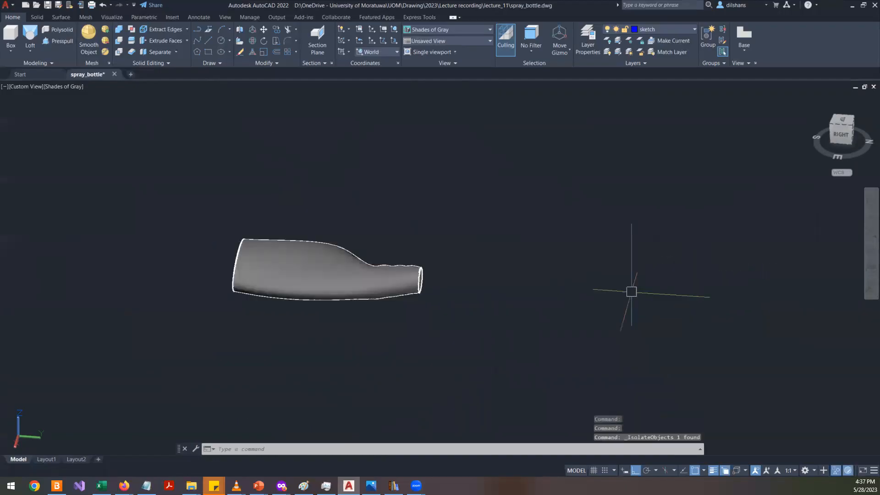
{"action": "middle_click_drag", "start_coordinate": [481, 312], "coordinate": [323, 175], "text": "shift"}
{"action": "scroll", "coordinate": [347, 203], "scroll_direction": "up", "scroll_amount": 8}
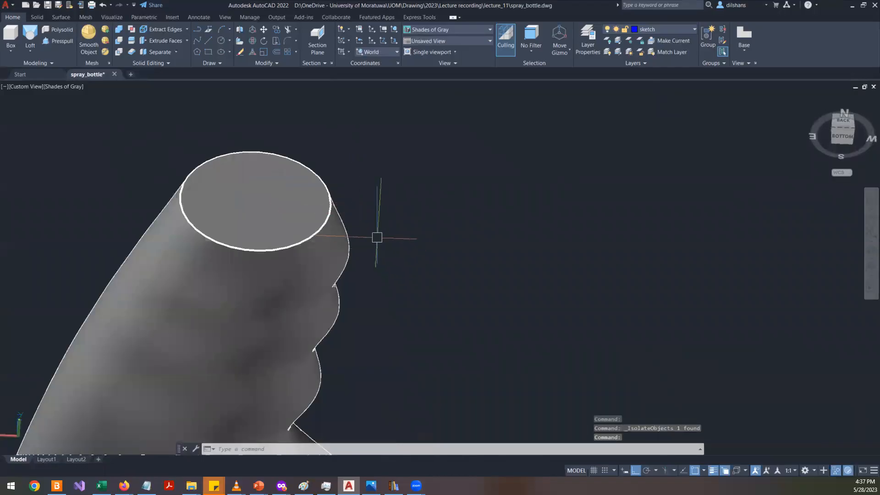
- Align the UCS to the top face of the bottle's neck using the Face option
{"action": "type", "text": "UCS"}
{"action": "key", "text": "Return"}
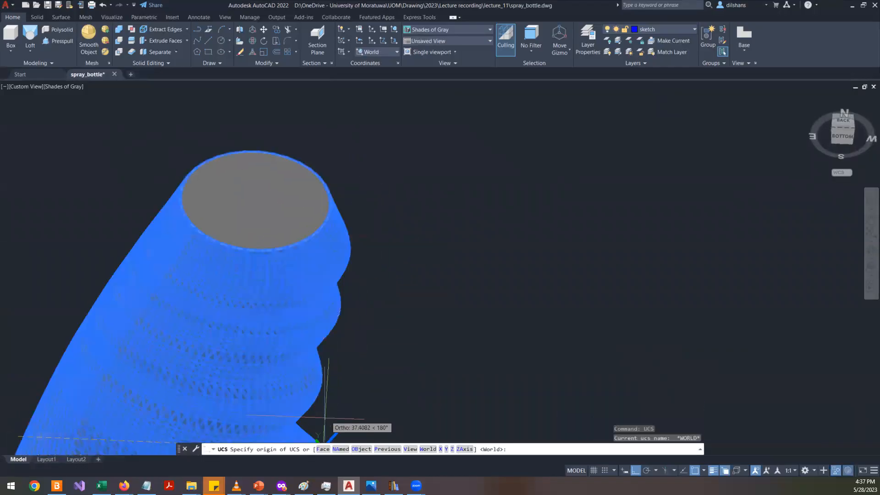
{"action": "left_click", "coordinate": [322, 449]}
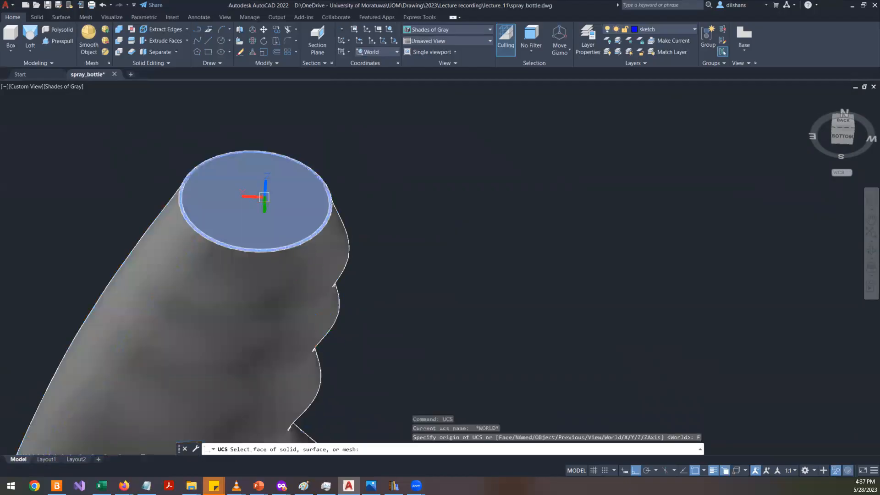
{"action": "left_click", "coordinate": [264, 197]}
{"action": "key", "text": "Return"}
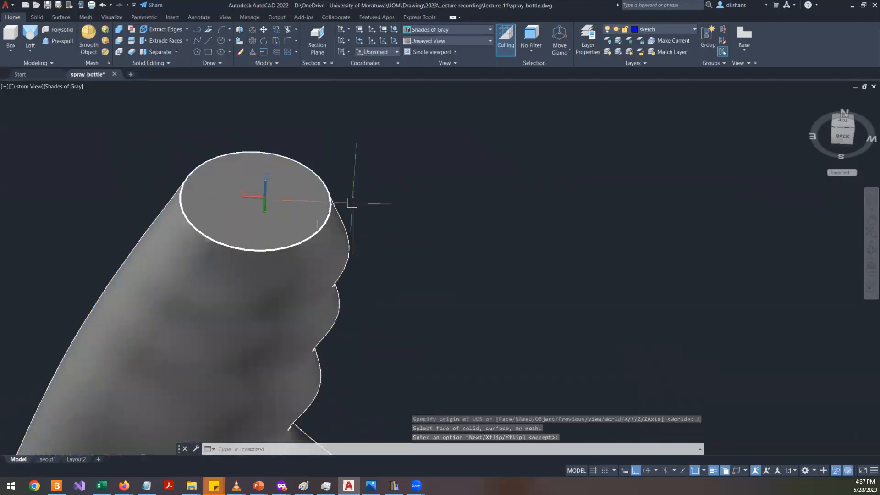
- Draw a circle of radius 7 centred on the neck's top face
{"action": "type", "text": "c"}
{"action": "key", "text": "Return"}
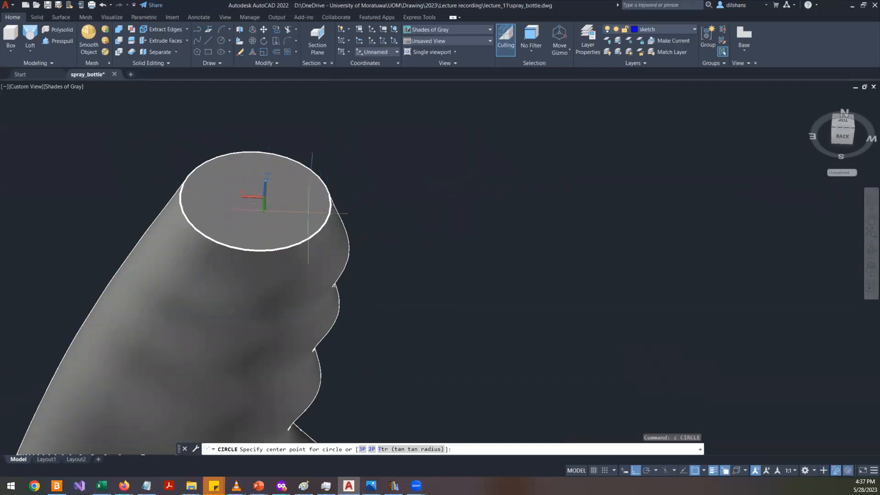
{"action": "left_click", "coordinate": [254, 201]}
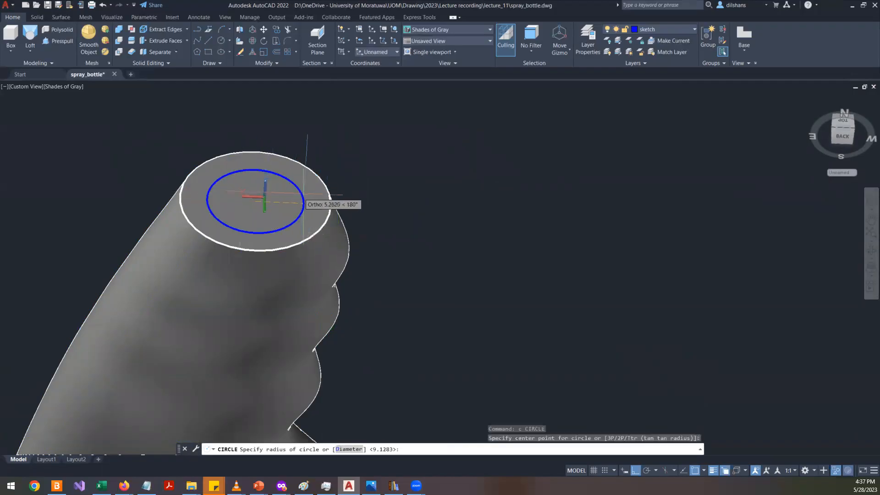
{"action": "scroll", "coordinate": [304, 203], "scroll_direction": "up", "scroll_amount": 2}
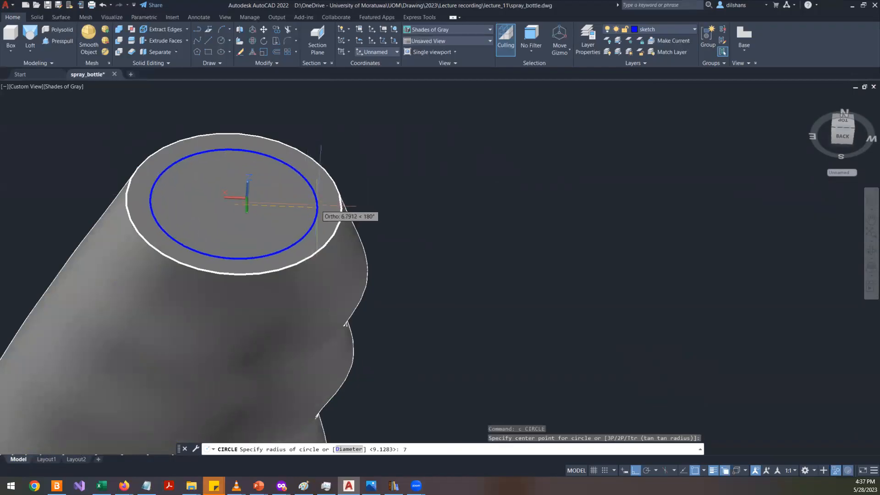
{"action": "key", "text": "Return"}
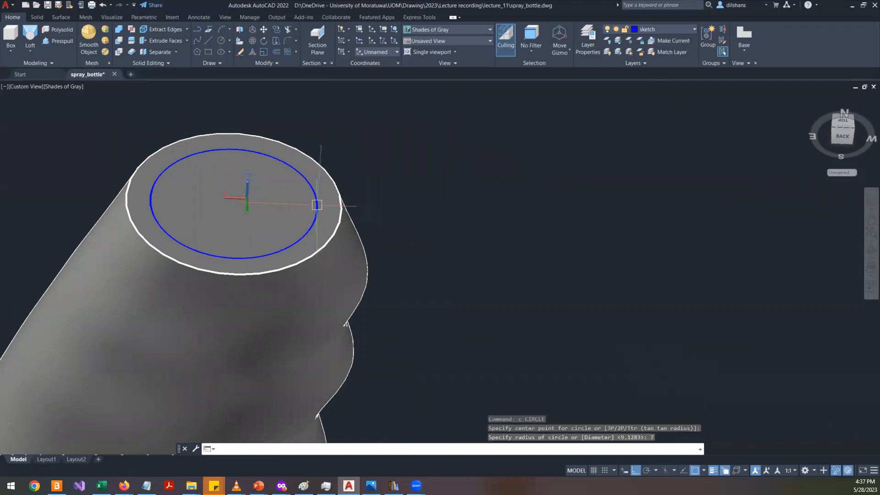
- Extrude the circle upward into a cylinder on the neck, then delete that cylinder
{"action": "type", "text": "ex"}
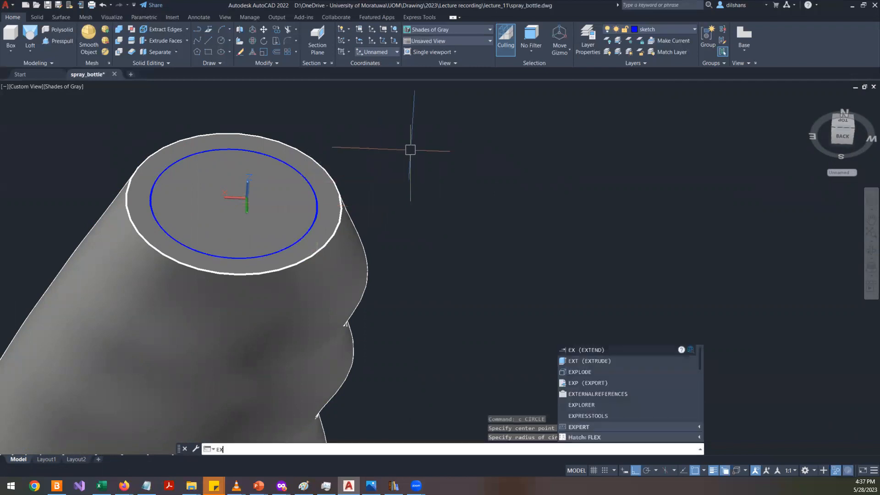
{"action": "type", "text": "t"}
{"action": "key", "text": "Return"}
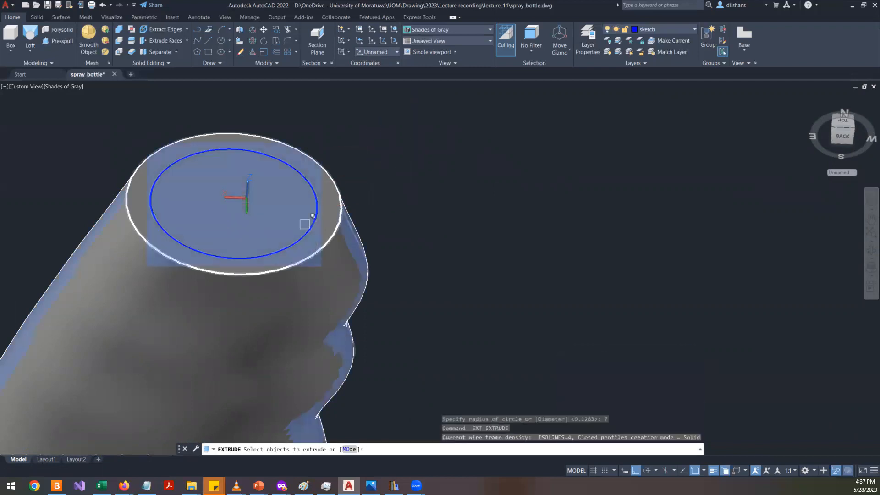
{"action": "left_click", "coordinate": [310, 225]}
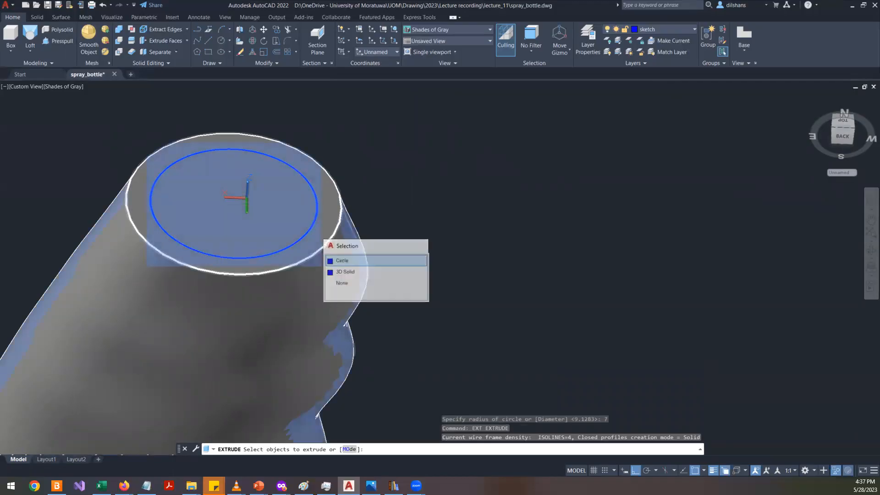
{"action": "left_click", "coordinate": [339, 259]}
{"action": "key", "text": "Return"}
{"action": "middle_click_drag", "start_coordinate": [352, 124], "coordinate": [362, 215]}
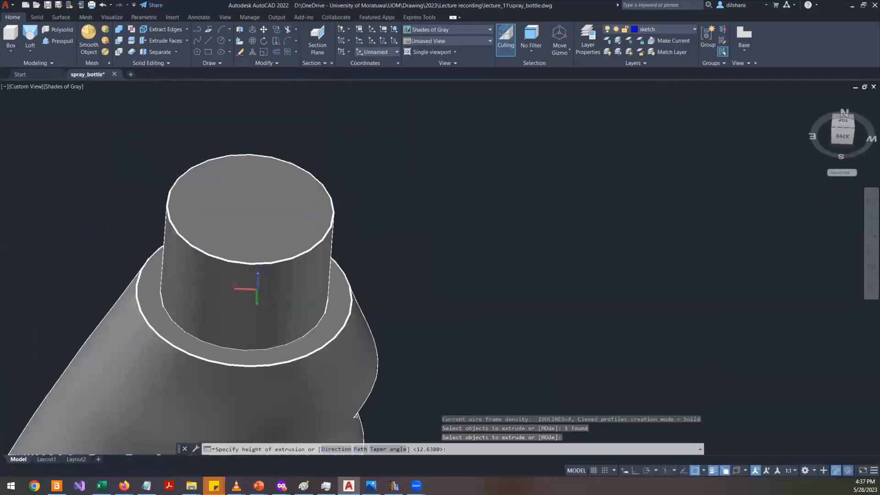
{"action": "scroll", "coordinate": [495, 161], "scroll_direction": "down", "scroll_amount": 6}
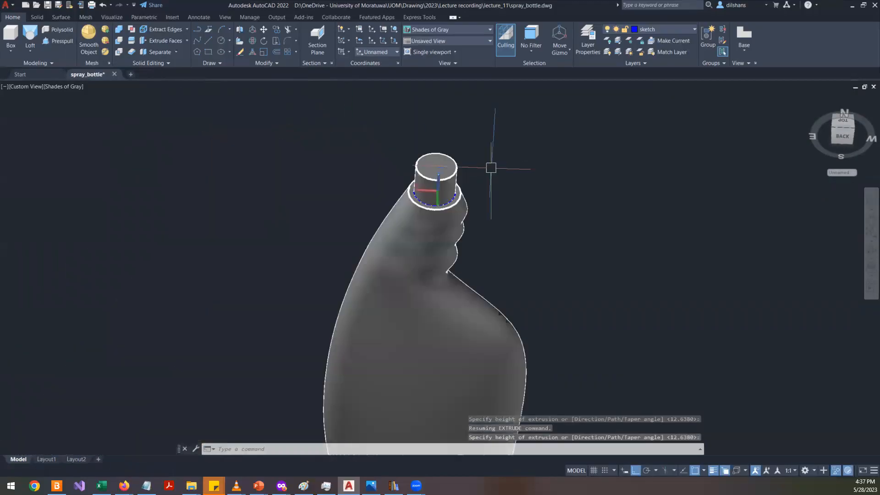
{"action": "middle_click_drag", "start_coordinate": [459, 233], "coordinate": [462, 178], "text": "shift"}
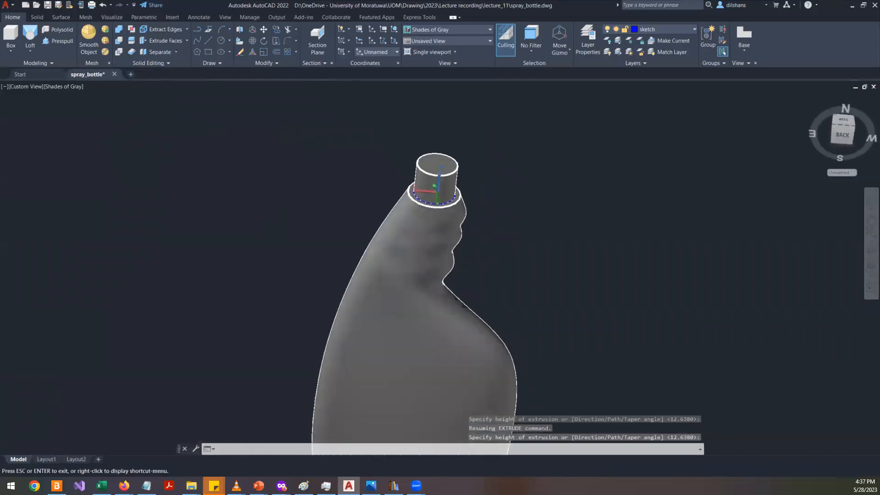
{"action": "scroll", "coordinate": [463, 179], "scroll_direction": "up", "scroll_amount": 7}
{"action": "left_click", "coordinate": [440, 166]}
{"action": "scroll", "coordinate": [491, 206], "scroll_direction": "down", "scroll_amount": 6}
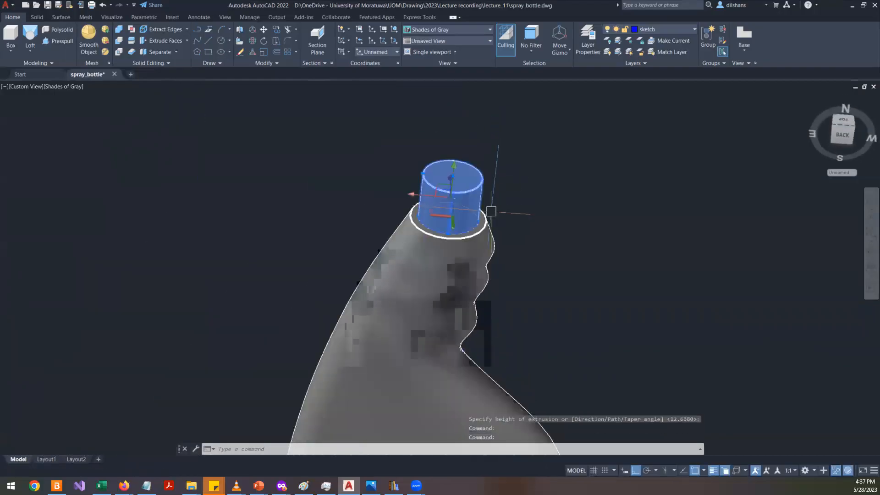
{"action": "key", "text": "Escape"}
{"action": "key", "text": "Escape"}
{"action": "left_click", "coordinate": [472, 176]}
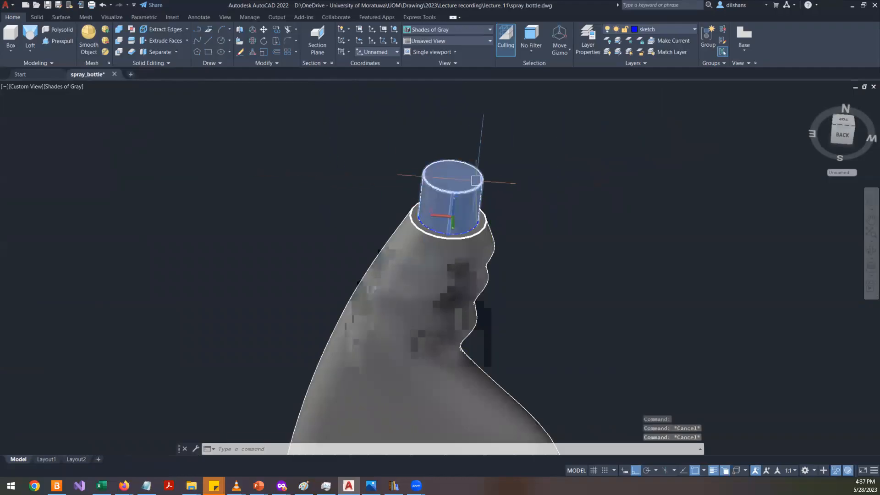
{"action": "key", "text": "Delete"}
- Select the circle and the bottle solid at the neck and delete them
{"action": "scroll", "coordinate": [476, 183], "scroll_direction": "up", "scroll_amount": 3}
{"action": "left_click", "coordinate": [466, 205]}
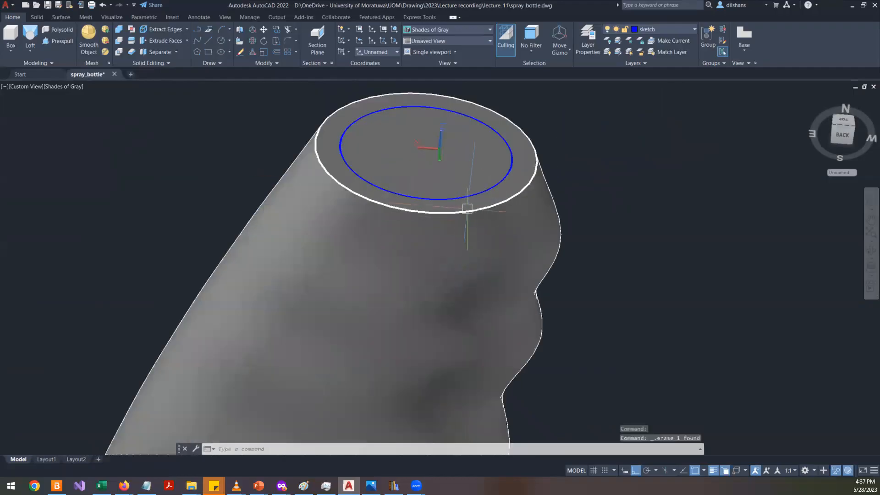
{"action": "left_click", "coordinate": [500, 227]}
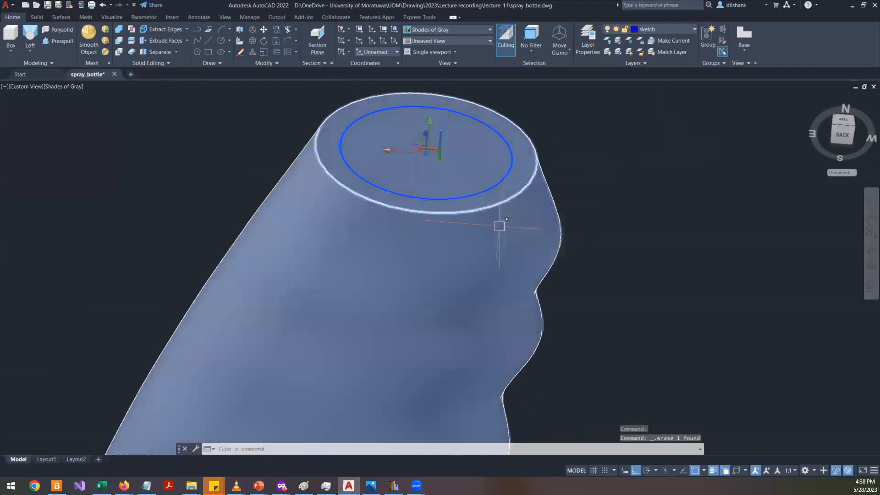
{"action": "key", "text": "Delete"}
- End object isolation to show all objects again
{"action": "right_click", "coordinate": [568, 108]}
{"action": "mouse_move", "coordinate": [660, 151]}
{"action": "left_click", "coordinate": [698, 167]}
{"action": "scroll", "coordinate": [698, 168], "scroll_direction": "down", "scroll_amount": 6}
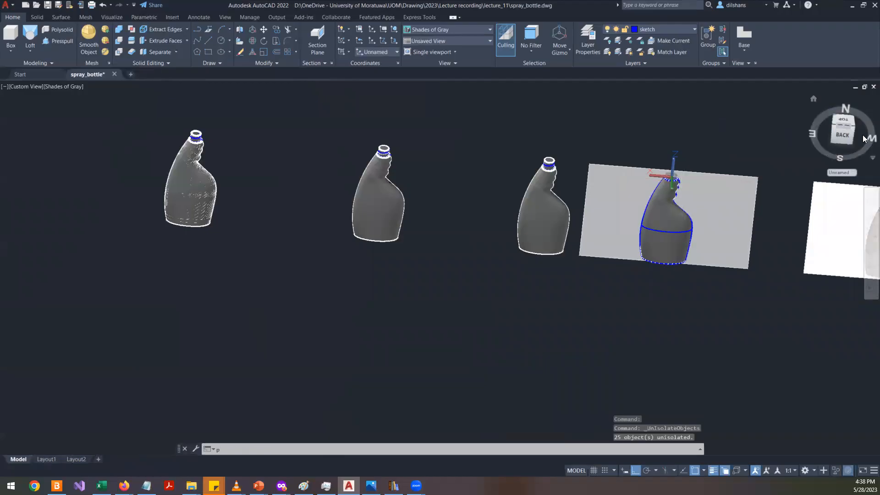
- Reset the UCS to World and switch to the plan view of the current UCS
{"action": "type", "text": "cs"}
{"action": "key", "text": "Return"}
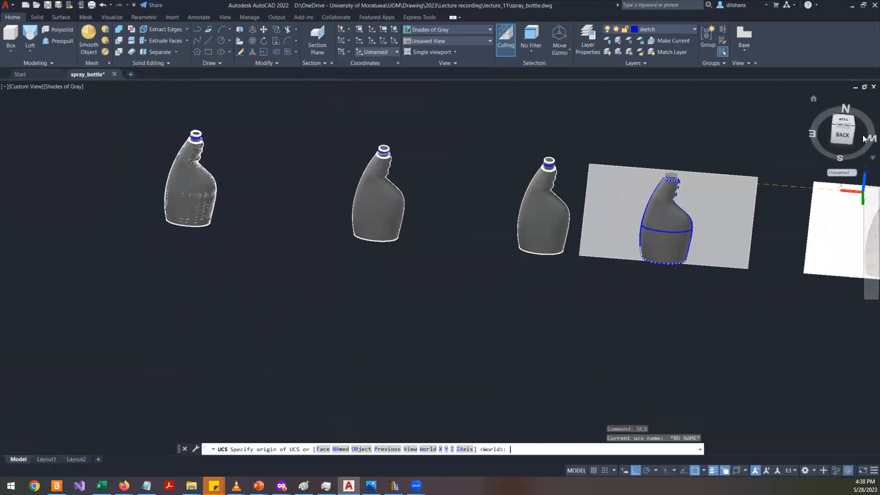
{"action": "type", "text": "plan"}
{"action": "key", "text": "Return"}
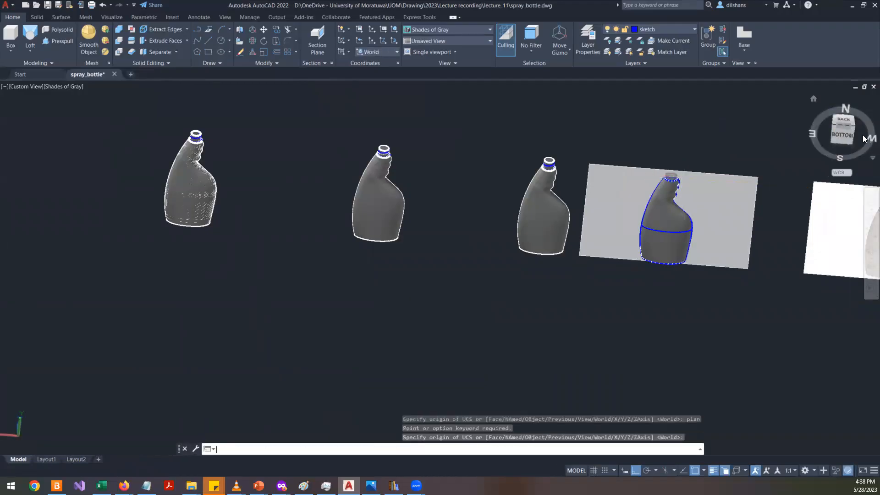
{"action": "type", "text": "ucs"}
{"action": "key", "text": "Return"}
{"action": "type", "text": "w"}
{"action": "key", "text": "Return"}
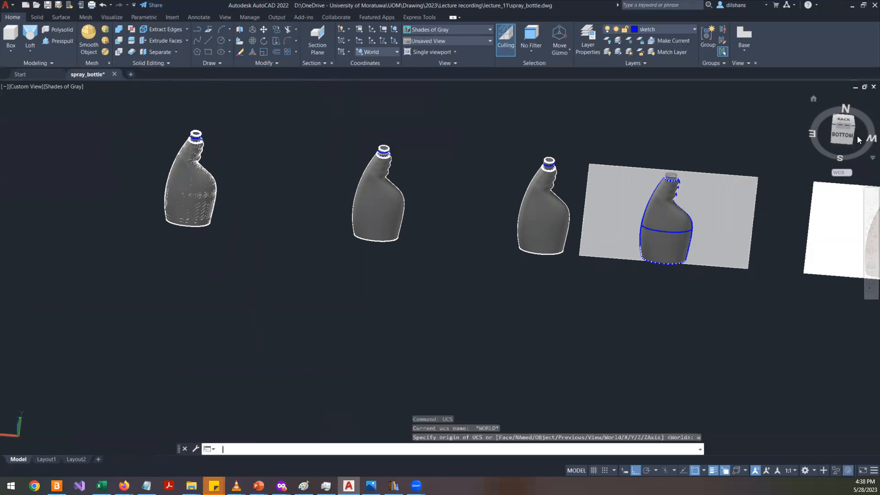
{"action": "type", "text": "plan"}
{"action": "key", "text": "Return"}
{"action": "key", "text": "Return"}
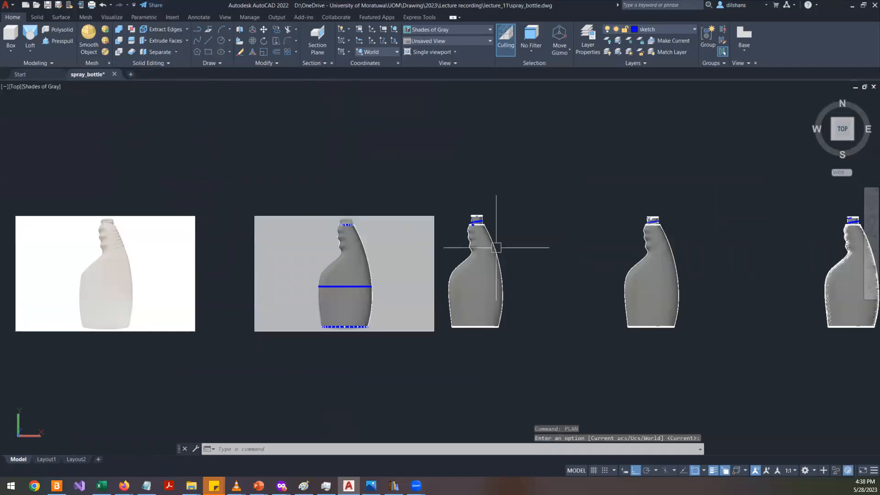
{"action": "scroll", "coordinate": [346, 296], "scroll_direction": "up", "scroll_amount": 3}
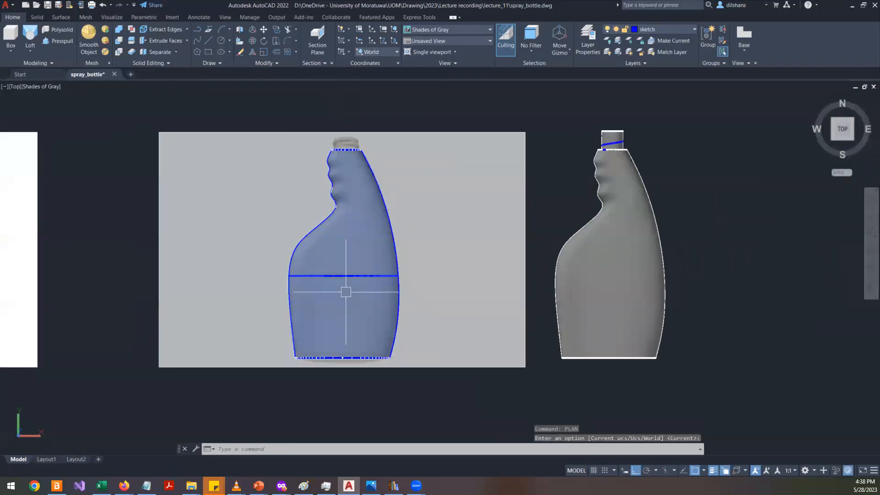
{"action": "type", "text": "plan"}
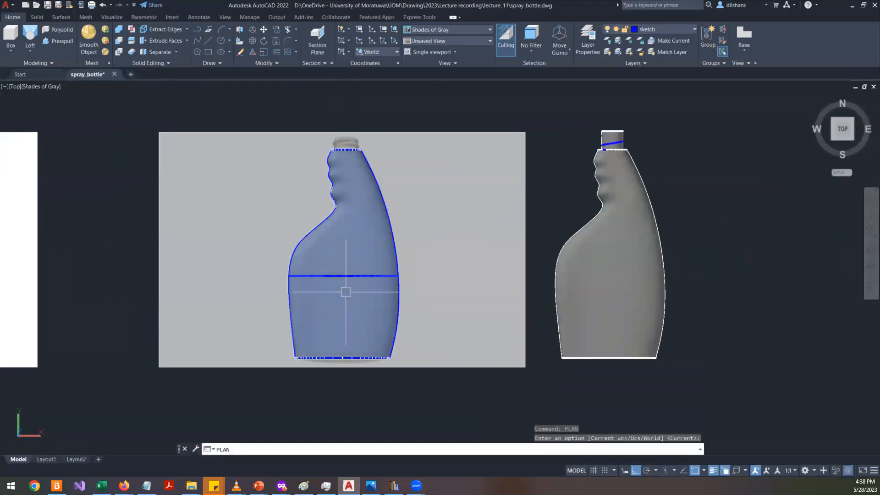
{"action": "key", "text": "Return"}
{"action": "key", "text": "Return"}
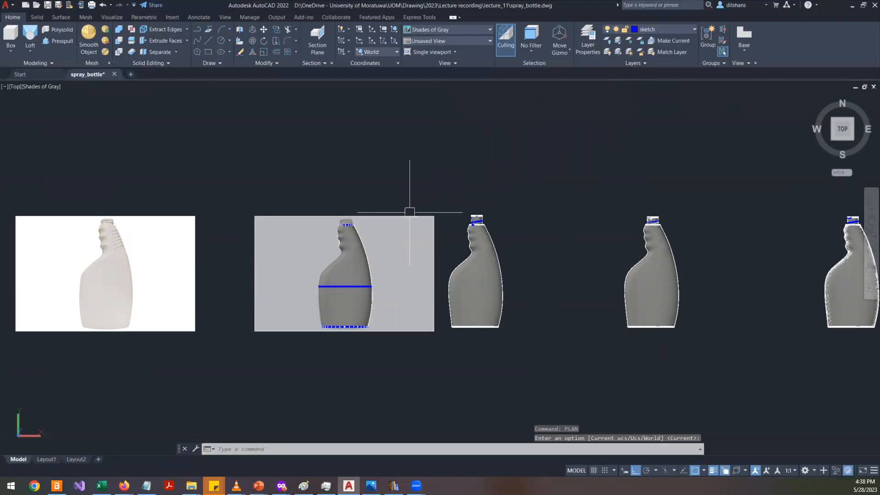
- Examine the modelled bottles and their neck threads in the top view
{"action": "scroll", "coordinate": [409, 212], "scroll_direction": "up", "scroll_amount": 3}
{"action": "middle_click_drag", "start_coordinate": [617, 259], "coordinate": [545, 215]}
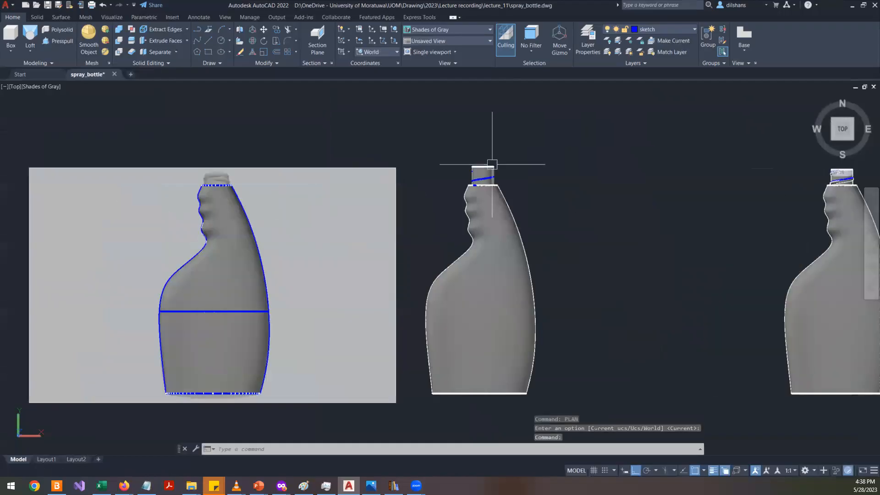
{"action": "scroll", "coordinate": [492, 164], "scroll_direction": "up", "scroll_amount": 3}
{"action": "scroll", "coordinate": [490, 170], "scroll_direction": "down", "scroll_amount": 5}
{"action": "scroll", "coordinate": [779, 176], "scroll_direction": "up", "scroll_amount": 4}
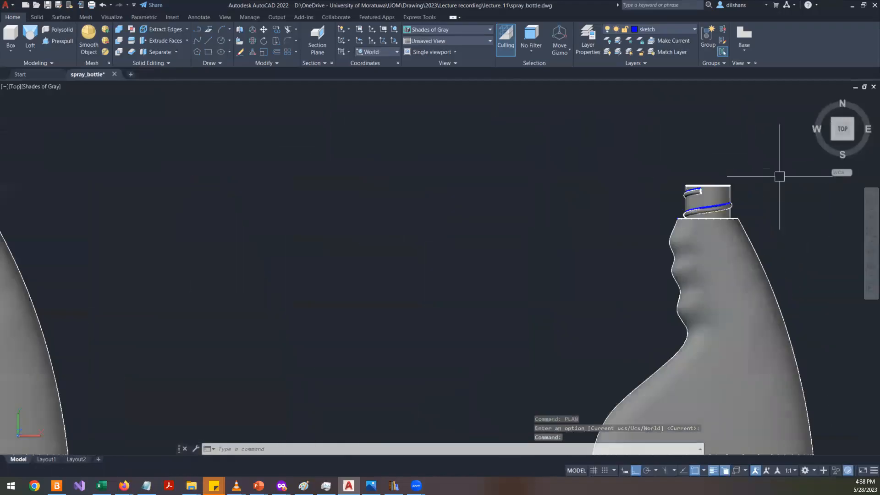
{"action": "scroll", "coordinate": [735, 201], "scroll_direction": "down", "scroll_amount": 4}
{"action": "middle_click_drag", "start_coordinate": [771, 210], "coordinate": [343, 239]}
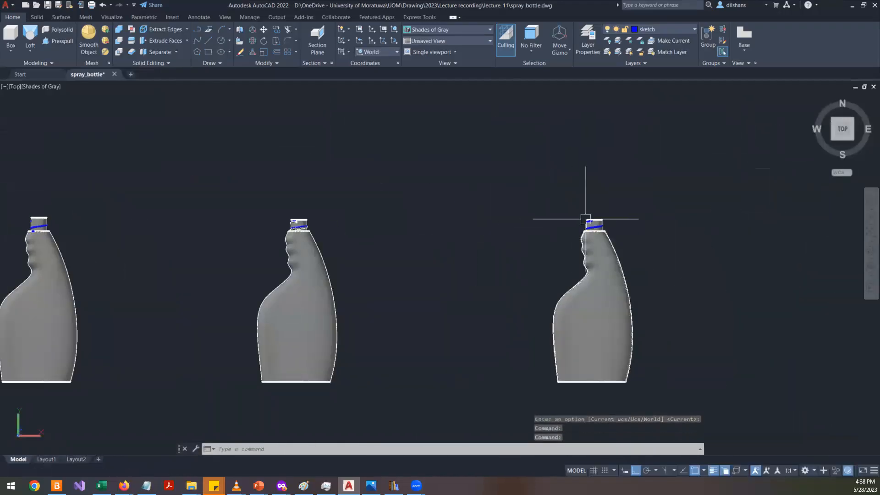
{"action": "scroll", "coordinate": [586, 218], "scroll_direction": "up", "scroll_amount": 6}
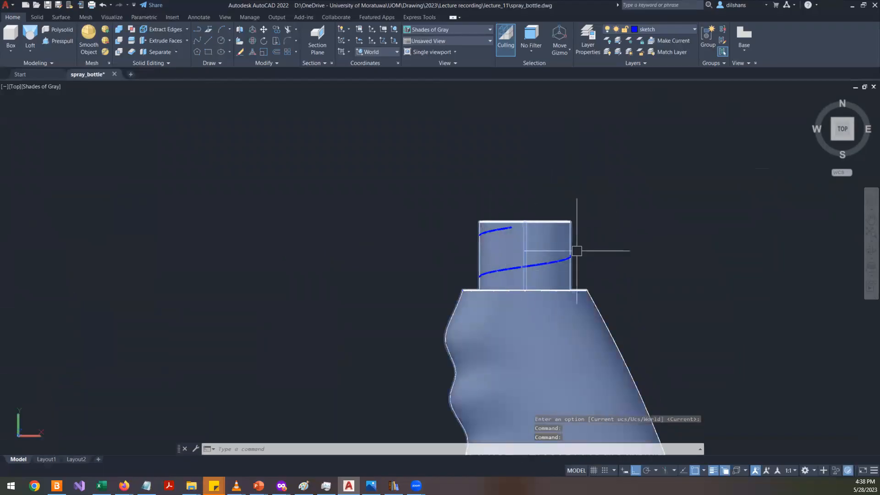
{"action": "scroll", "coordinate": [703, 231], "scroll_direction": "down", "scroll_amount": 4}
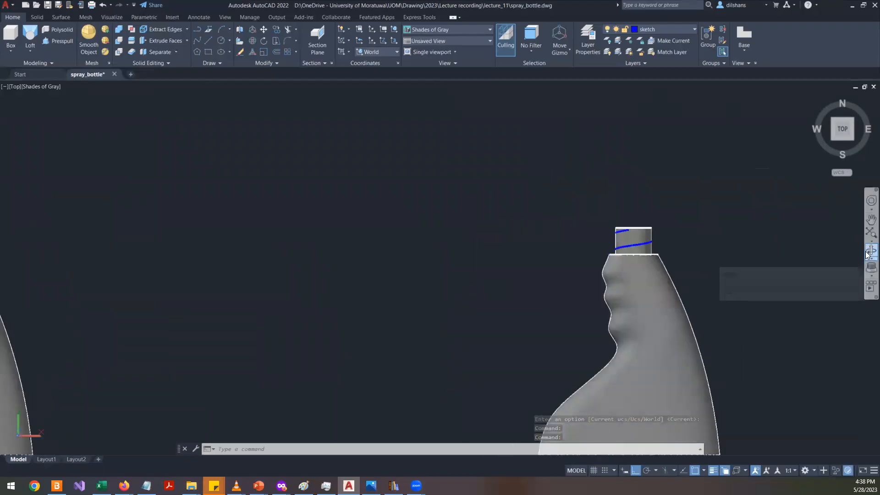
- Orbit around a bottle to examine its neck opening end-on
{"action": "left_click", "coordinate": [871, 266]}
{"action": "left_click_drag", "start_coordinate": [644, 279], "coordinate": [410, 148]}
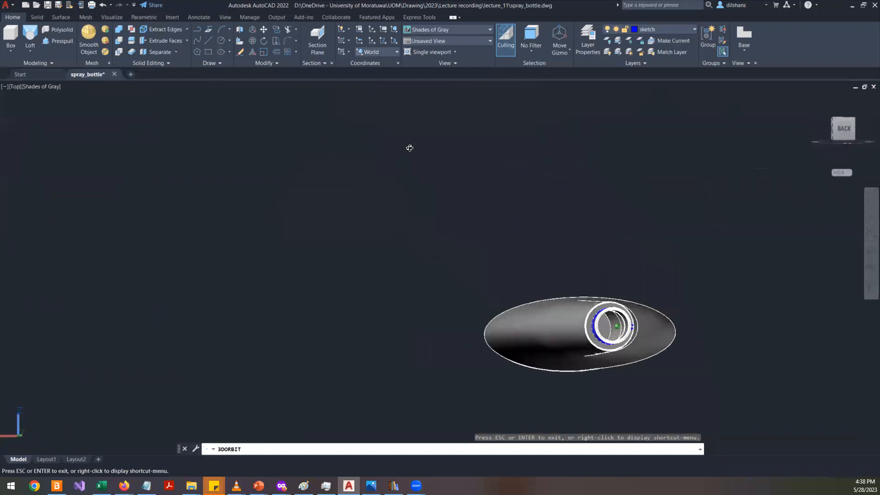
{"action": "scroll", "coordinate": [595, 310], "scroll_direction": "up", "scroll_amount": 2}
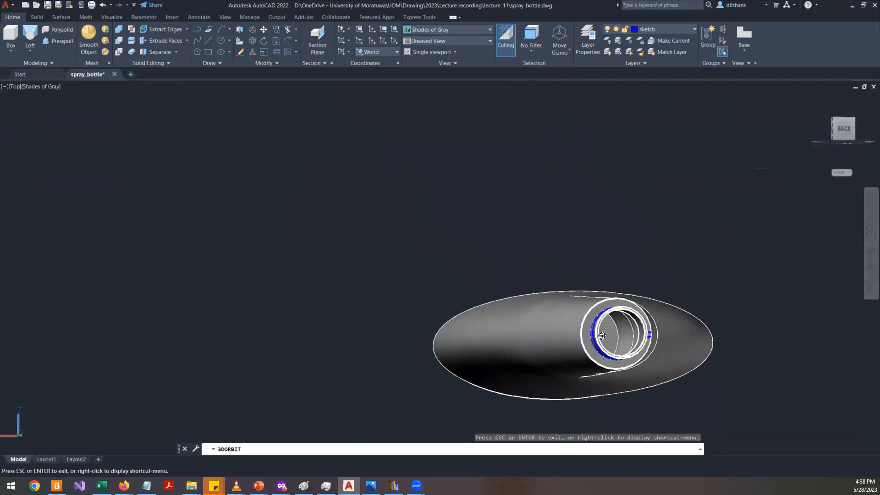
{"action": "left_click_drag", "start_coordinate": [636, 358], "coordinate": [625, 334]}
{"action": "scroll", "coordinate": [623, 316], "scroll_direction": "up", "scroll_amount": 3}
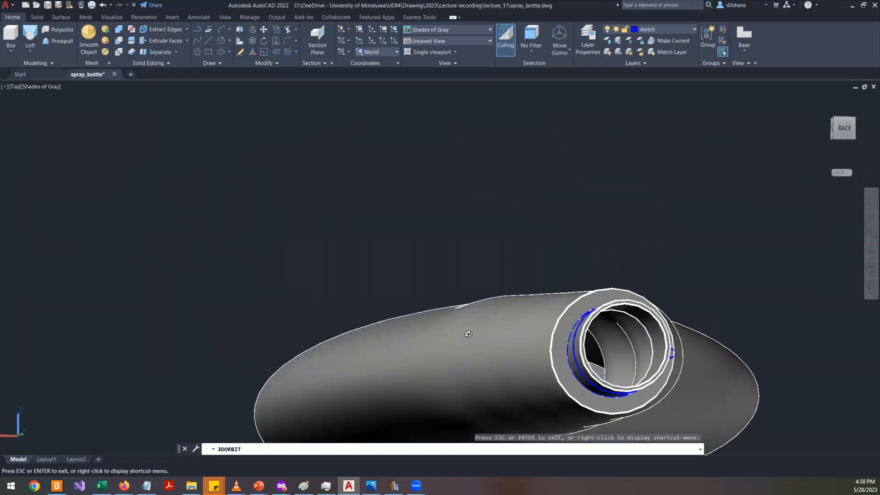
{"action": "left_click_drag", "start_coordinate": [648, 369], "coordinate": [679, 343]}
{"action": "scroll", "coordinate": [680, 343], "scroll_direction": "down", "scroll_amount": 5}
{"action": "scroll", "coordinate": [666, 352], "scroll_direction": "up", "scroll_amount": 2}
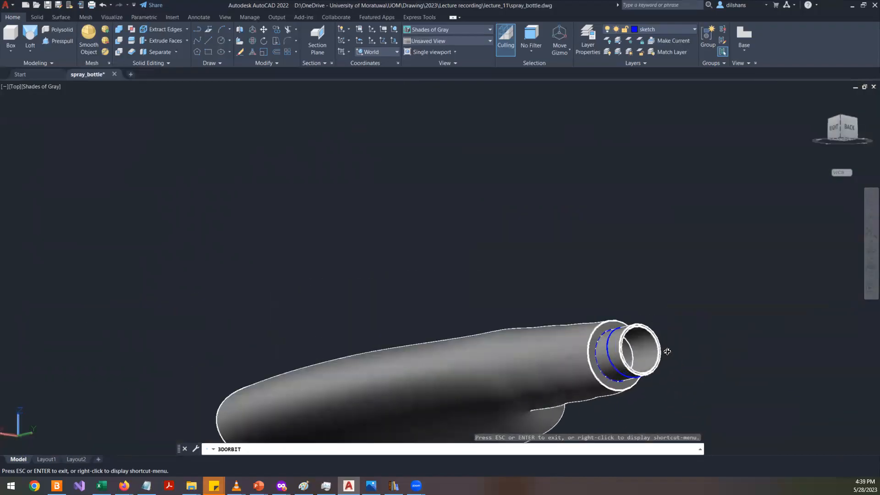
{"action": "scroll", "coordinate": [668, 350], "scroll_direction": "down", "scroll_amount": 2}
{"action": "scroll", "coordinate": [667, 349], "scroll_direction": "down", "scroll_amount": 1}
{"action": "scroll", "coordinate": [798, 380], "scroll_direction": "up", "scroll_amount": 7}
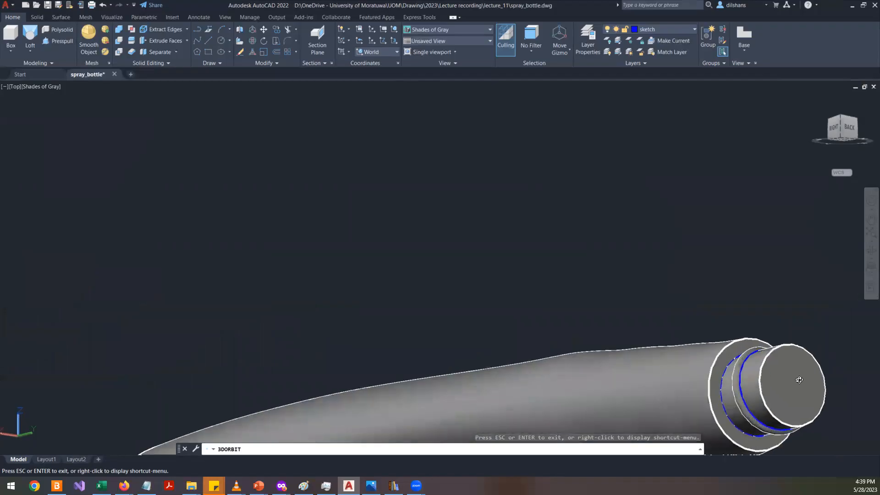
- Orbit and zoom around a bottle's neck to examine its thread and opening from several angles
{"action": "scroll", "coordinate": [798, 380], "scroll_direction": "down", "scroll_amount": 6}
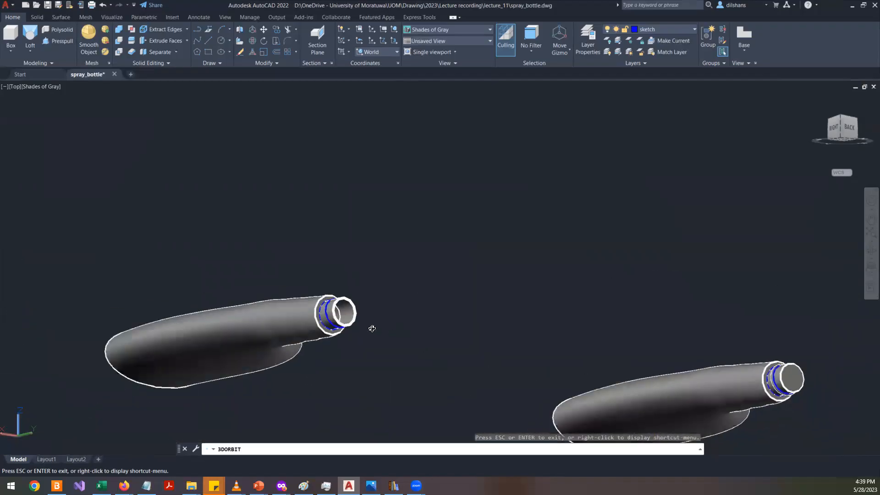
{"action": "scroll", "coordinate": [350, 313], "scroll_direction": "up", "scroll_amount": 5}
{"action": "left_click_drag", "start_coordinate": [296, 313], "coordinate": [354, 298]}
{"action": "scroll", "coordinate": [341, 313], "scroll_direction": "up", "scroll_amount": 5}
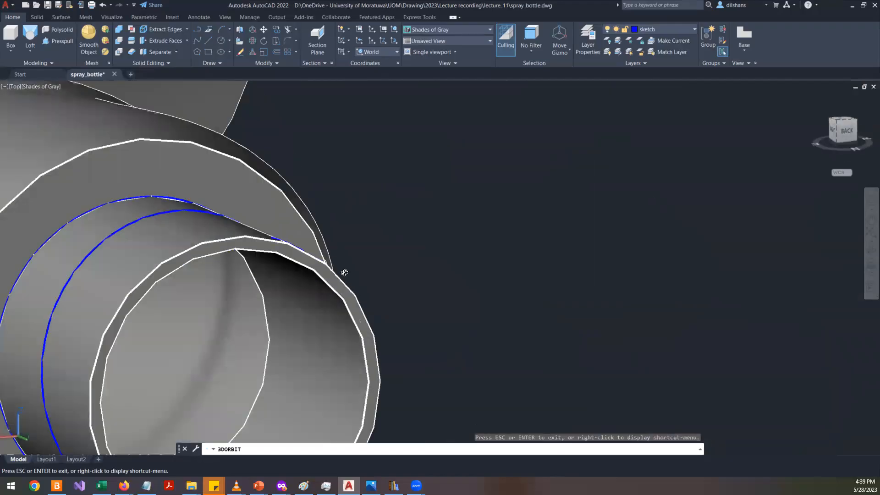
{"action": "scroll", "coordinate": [331, 306], "scroll_direction": "down", "scroll_amount": 3}
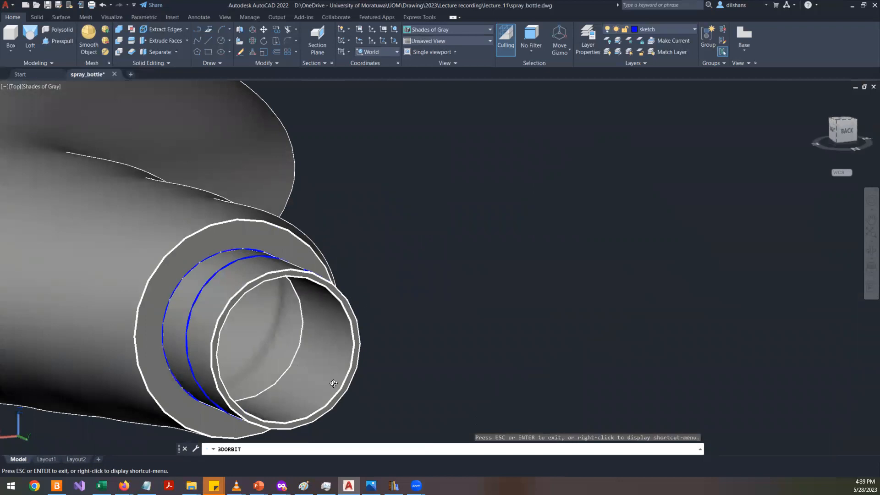
{"action": "scroll", "coordinate": [247, 326], "scroll_direction": "down", "scroll_amount": 3}
{"action": "scroll", "coordinate": [287, 302], "scroll_direction": "down", "scroll_amount": 2}
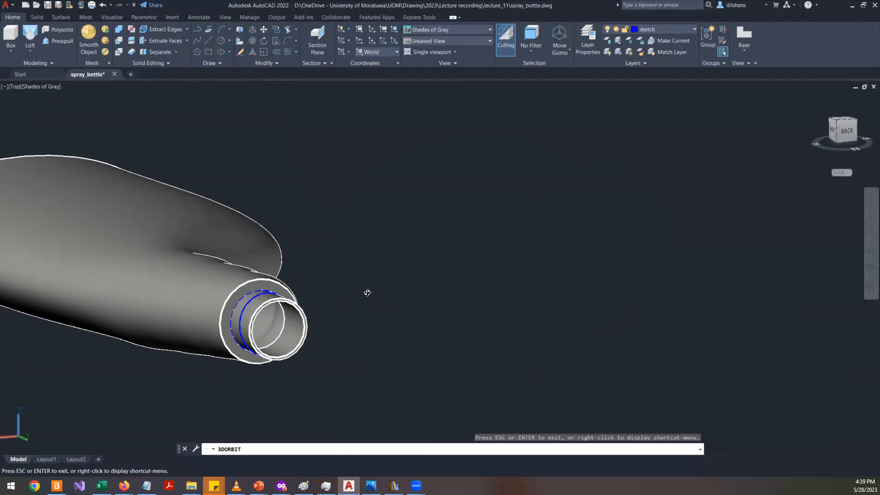
{"action": "scroll", "coordinate": [368, 293], "scroll_direction": "down", "scroll_amount": 7}
{"action": "scroll", "coordinate": [665, 258], "scroll_direction": "up", "scroll_amount": 8}
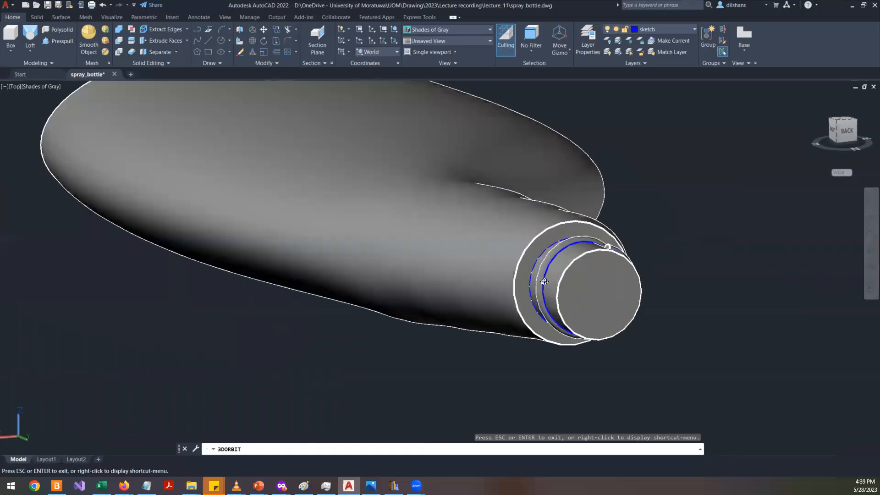
{"action": "scroll", "coordinate": [544, 281], "scroll_direction": "up", "scroll_amount": 5}
{"action": "left_click_drag", "start_coordinate": [534, 254], "coordinate": [565, 212]}
{"action": "scroll", "coordinate": [523, 212], "scroll_direction": "down", "scroll_amount": 6}
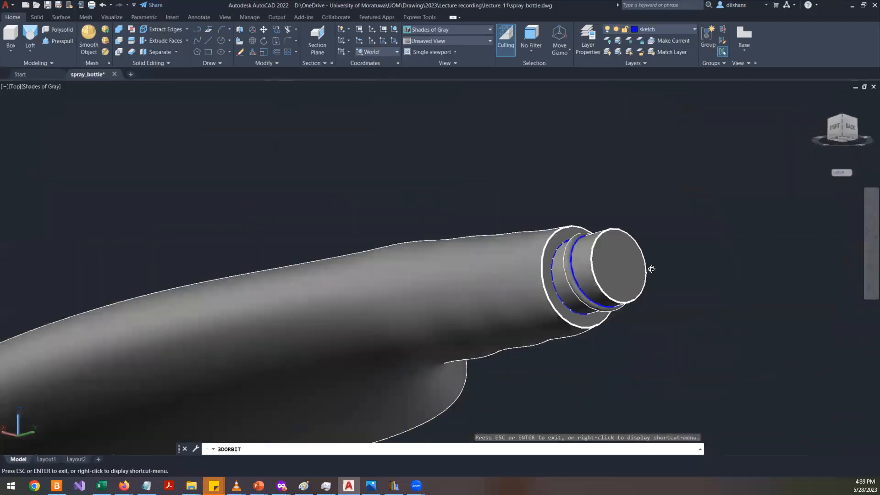
{"action": "scroll", "coordinate": [651, 269], "scroll_direction": "down", "scroll_amount": 4}
{"action": "left_click_drag", "start_coordinate": [595, 305], "coordinate": [590, 260]}
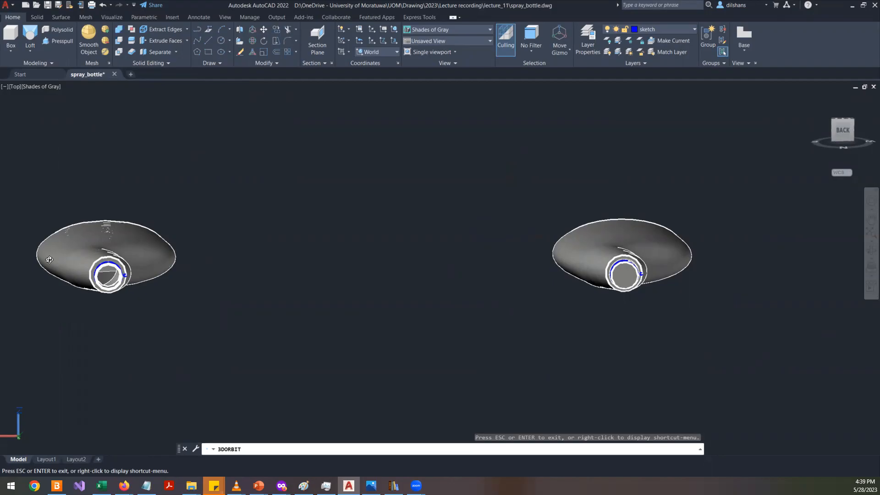
{"action": "scroll", "coordinate": [69, 262], "scroll_direction": "up", "scroll_amount": 5}
{"action": "scroll", "coordinate": [128, 275], "scroll_direction": "up", "scroll_amount": 4}
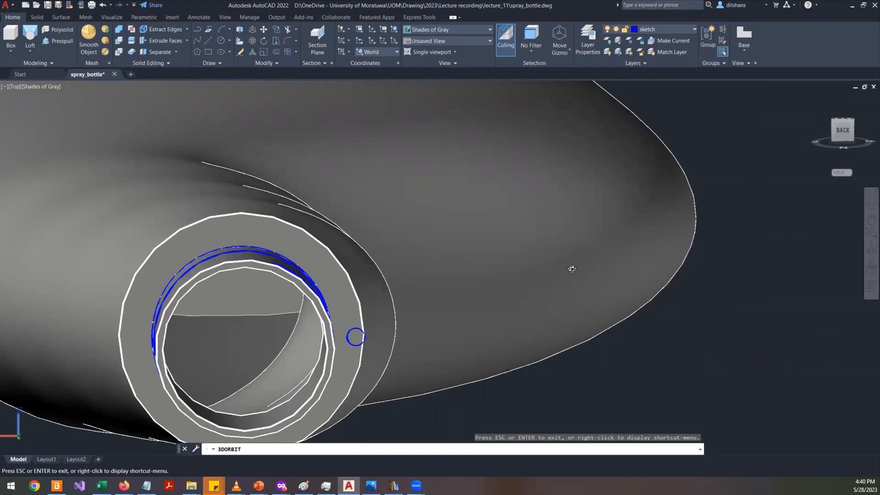
{"action": "left_click", "coordinate": [80, 19]}
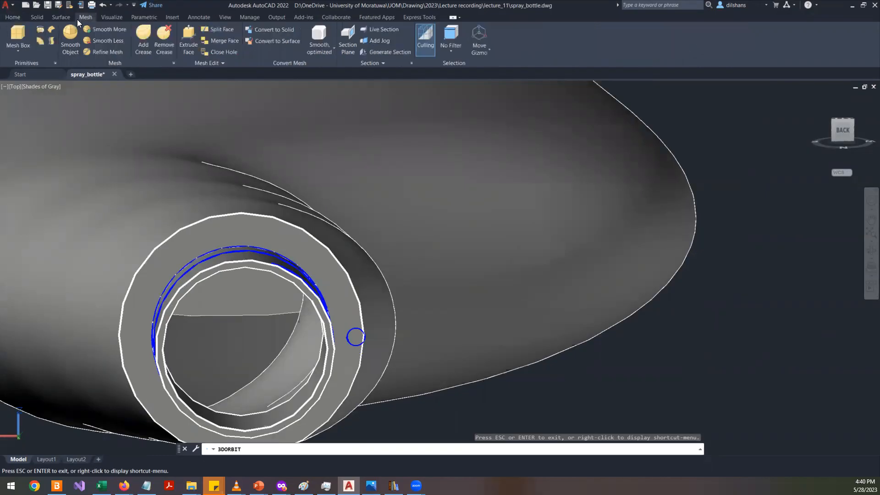
{"action": "left_click", "coordinate": [59, 17]}
{"action": "left_click", "coordinate": [43, 17]}
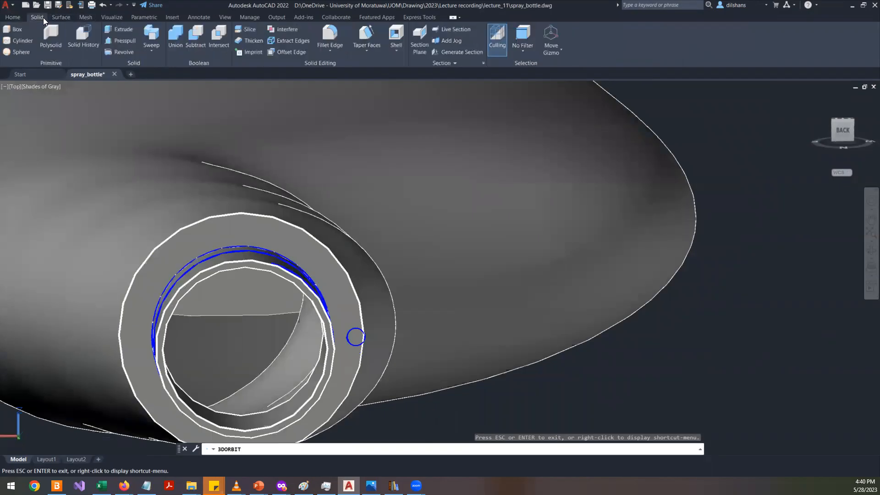
{"action": "left_click", "coordinate": [395, 50]}
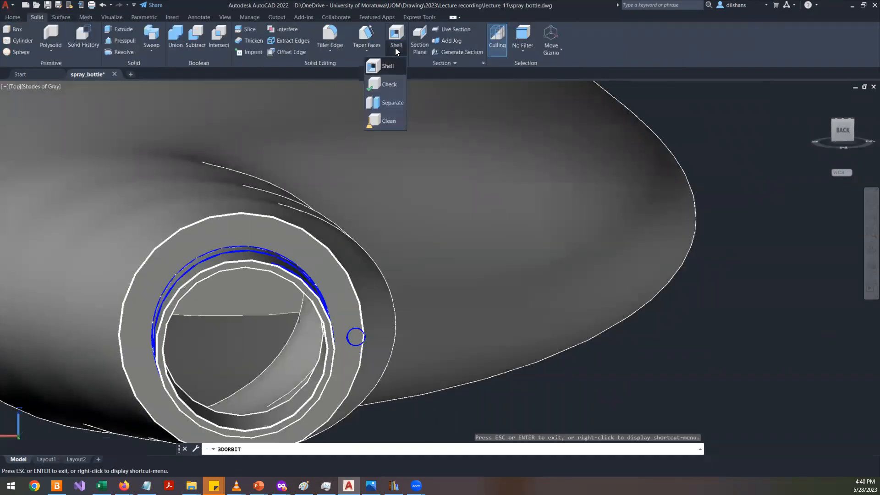
- Orbit the bottle to view its neck and thread from below
{"action": "scroll", "coordinate": [460, 226], "scroll_direction": "down", "scroll_amount": 4}
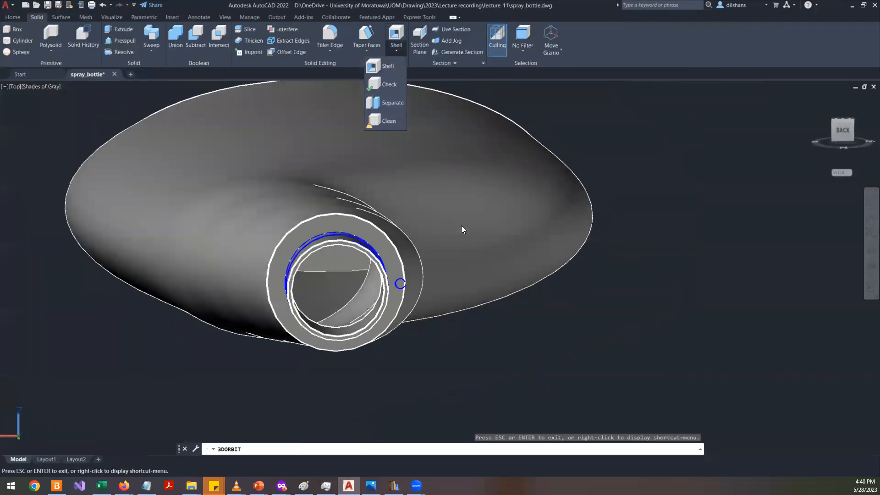
{"action": "left_click_drag", "start_coordinate": [490, 271], "coordinate": [484, 330]}
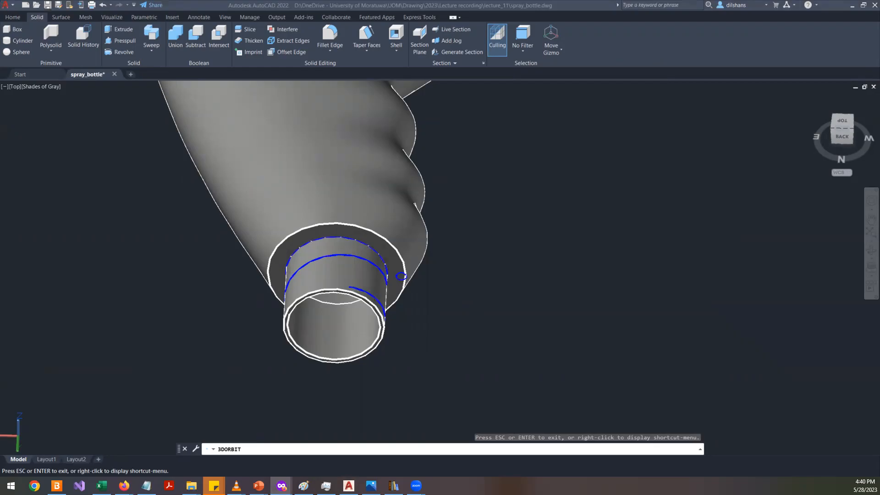
- Switch to the browser and view mug reference photos in the image search results
{"action": "key", "text": "super+shift+Right"}
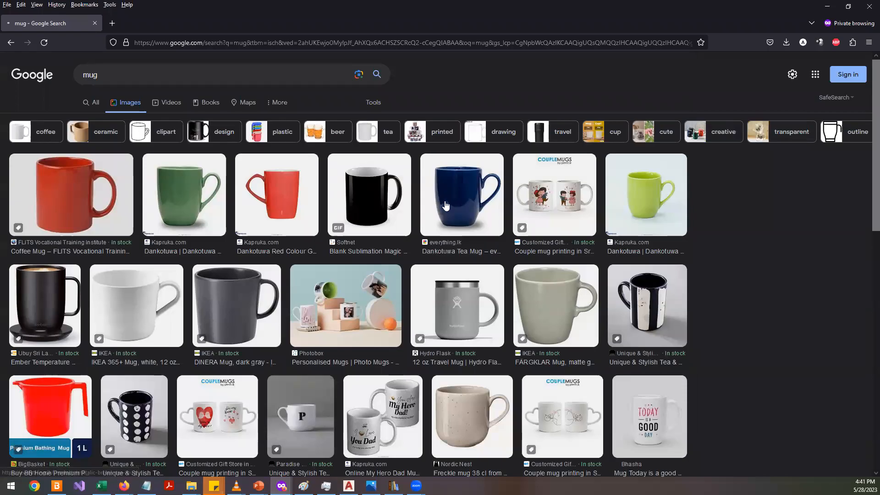
{"action": "left_click", "coordinate": [645, 185]}
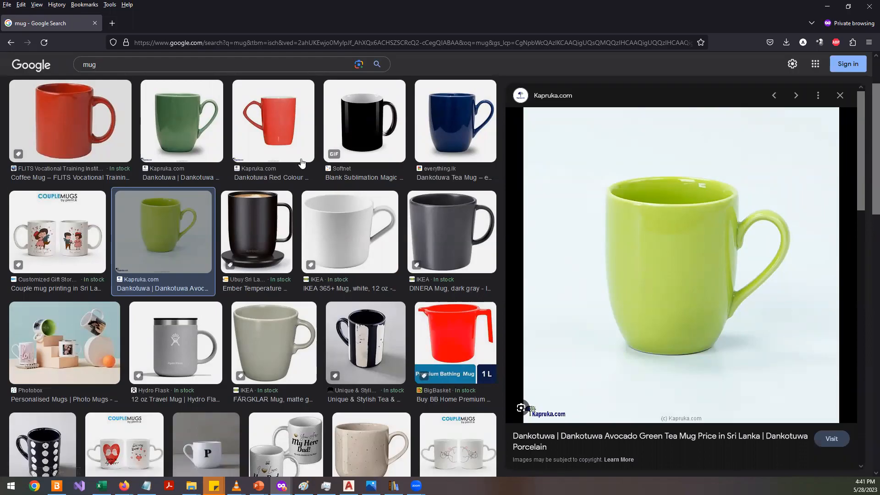
{"action": "left_click", "coordinate": [200, 128]}
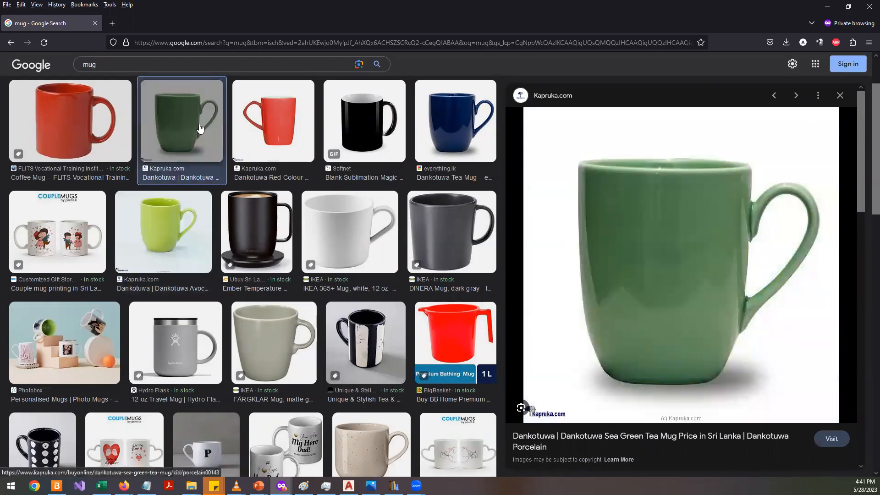
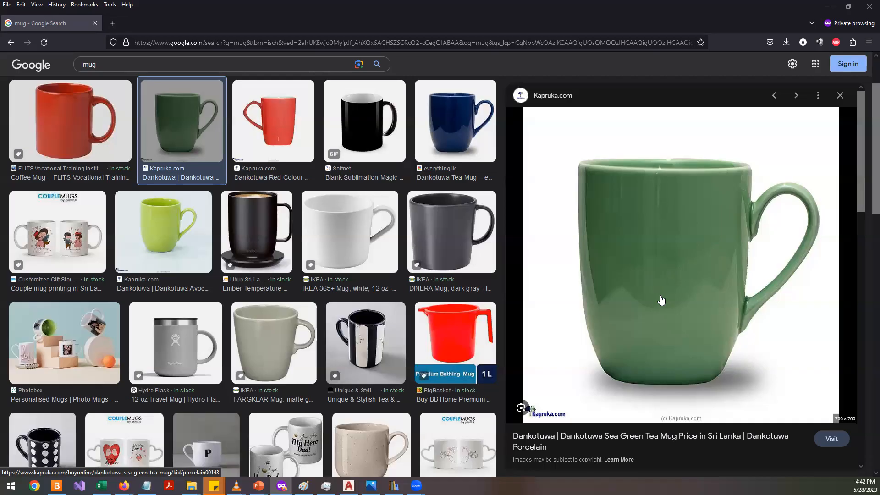
- Scroll through the green mug photo preview and its related mug images
{"action": "scroll", "coordinate": [690, 284], "scroll_direction": "down", "scroll_amount": 2}
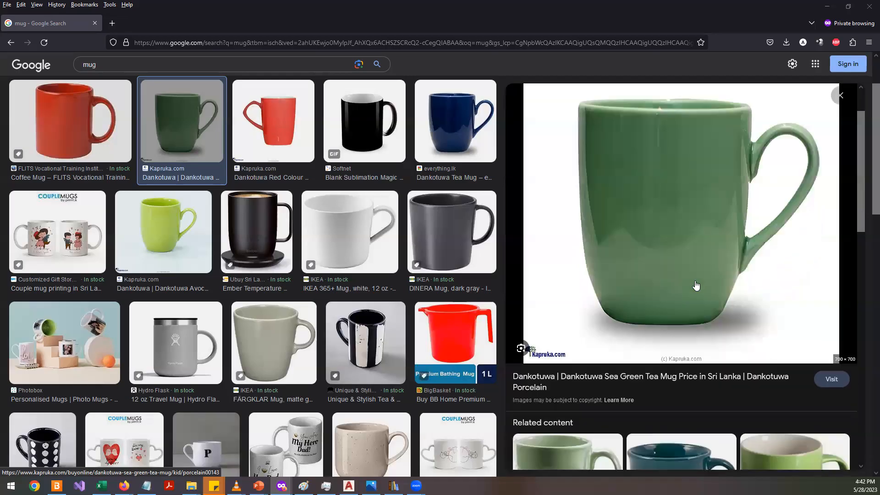
{"action": "scroll", "coordinate": [695, 286], "scroll_direction": "down", "scroll_amount": 4}
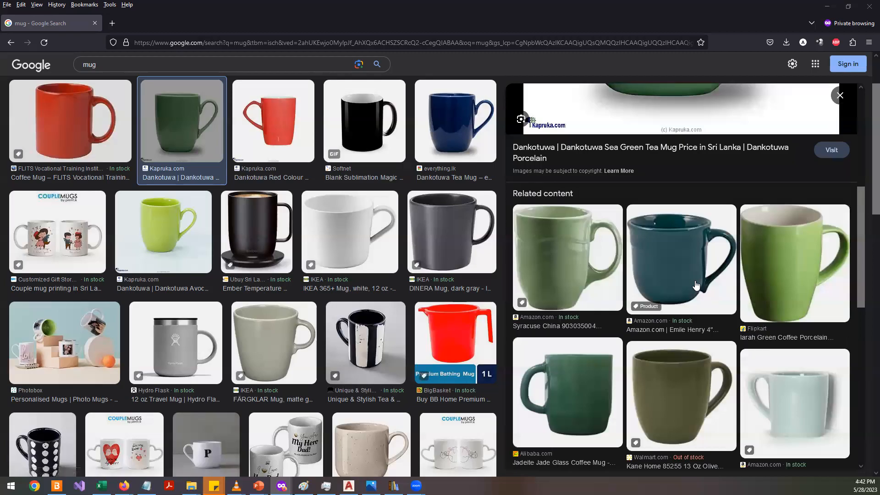
{"action": "scroll", "coordinate": [695, 285], "scroll_direction": "up", "scroll_amount": 6}
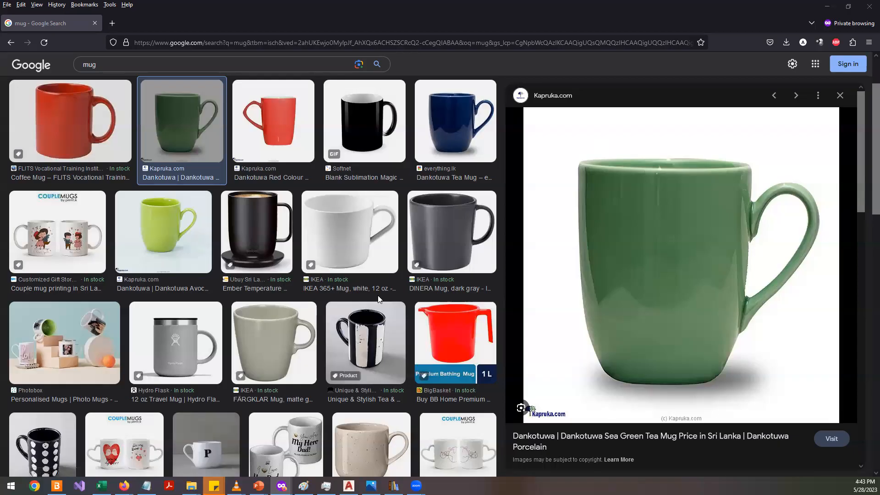
- Return to the spray bottle drawing and orbit out to view all the bottle models
{"action": "left_click", "coordinate": [348, 486]}
{"action": "scroll", "coordinate": [269, 213], "scroll_direction": "down", "scroll_amount": 2}
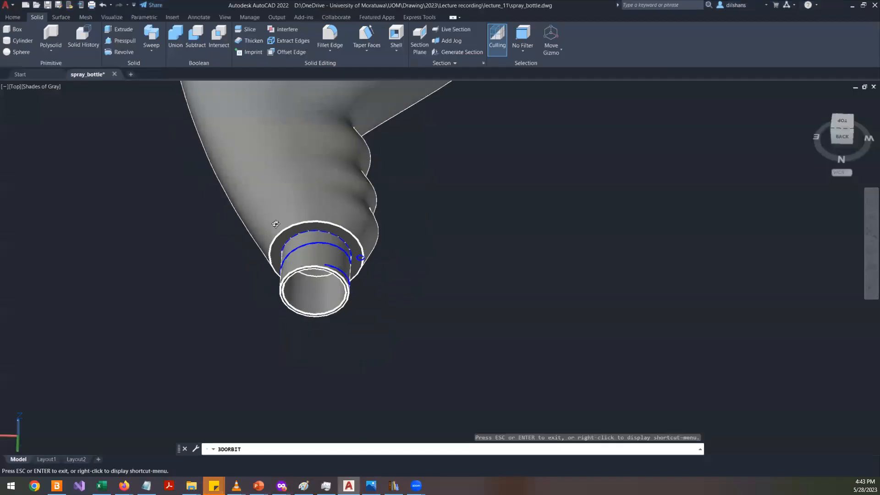
{"action": "left_click_drag", "start_coordinate": [481, 323], "coordinate": [480, 168]}
{"action": "right_click", "coordinate": [480, 167]}
{"action": "left_click", "coordinate": [497, 174]}
{"action": "scroll", "coordinate": [395, 193], "scroll_direction": "down", "scroll_amount": 4}
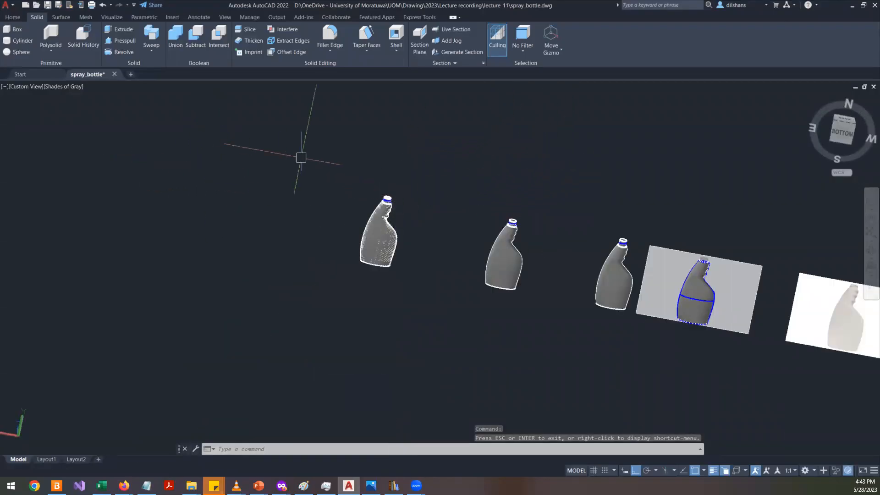
- Create a new drawing from the acadiso.dwt template
{"action": "left_click", "coordinate": [25, 4]}
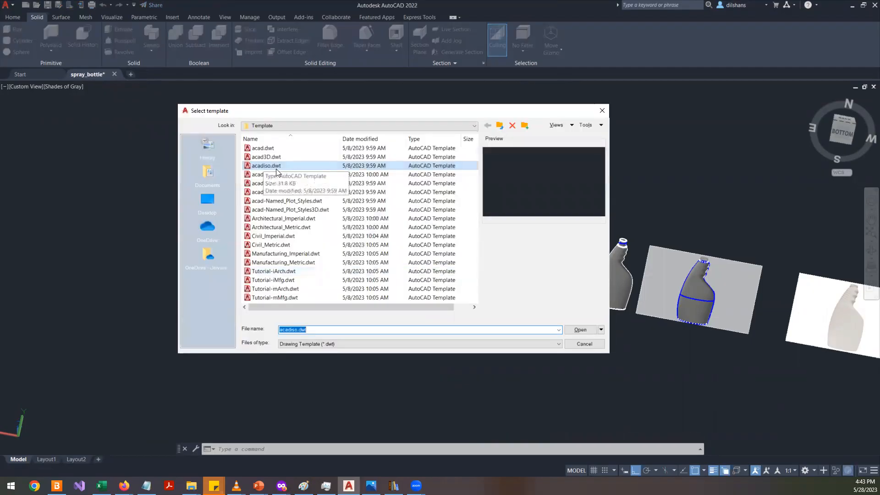
{"action": "double_click", "coordinate": [271, 166]}
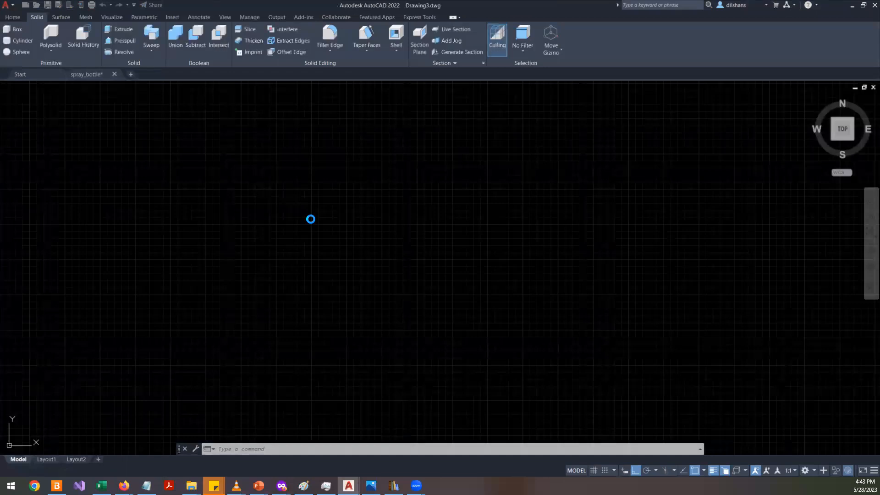
- Set the new drawing's visual style to Shades of Gray
{"action": "left_click", "coordinate": [46, 86]}
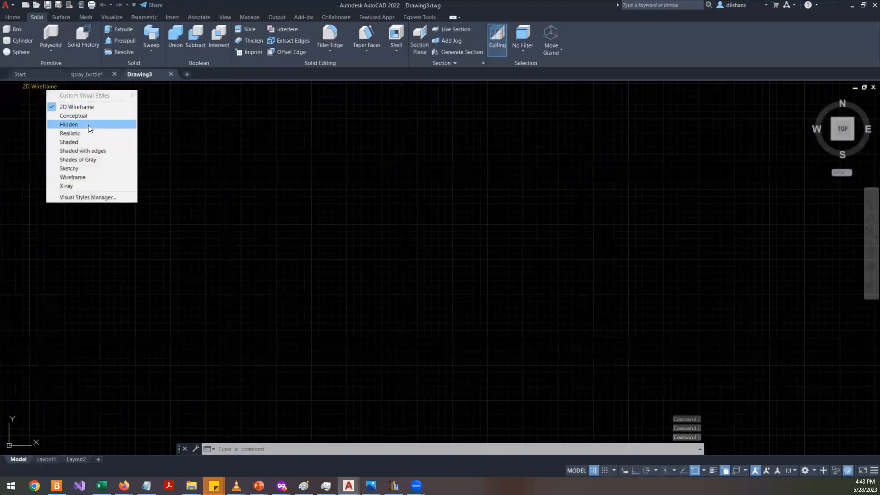
{"action": "left_click", "coordinate": [93, 159]}
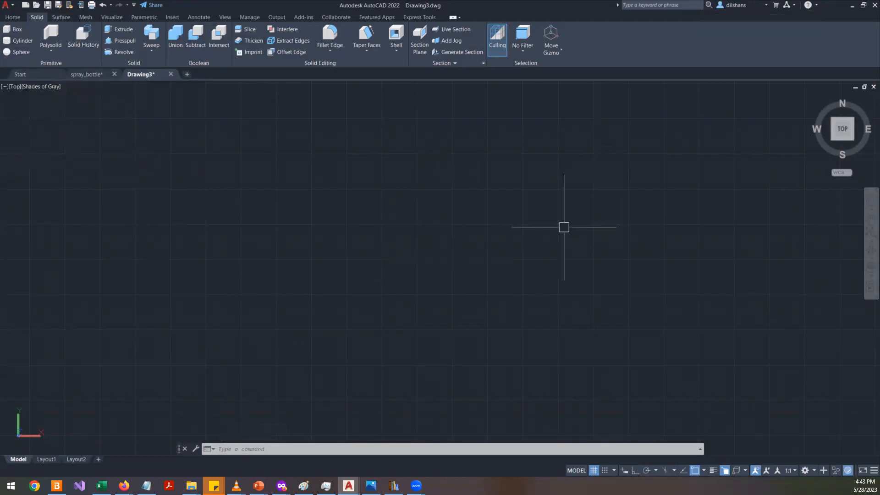
{"action": "scroll", "coordinate": [564, 227], "scroll_direction": "down", "scroll_amount": 5}
{"action": "scroll", "coordinate": [402, 275], "scroll_direction": "up", "scroll_amount": 5}
{"action": "middle_click_drag", "start_coordinate": [612, 340], "coordinate": [516, 319]}
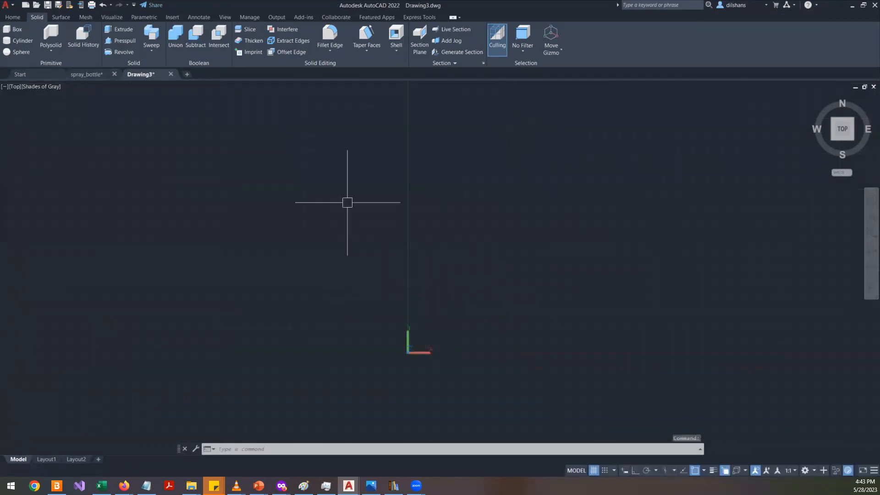
{"action": "left_click", "coordinate": [22, 17]}
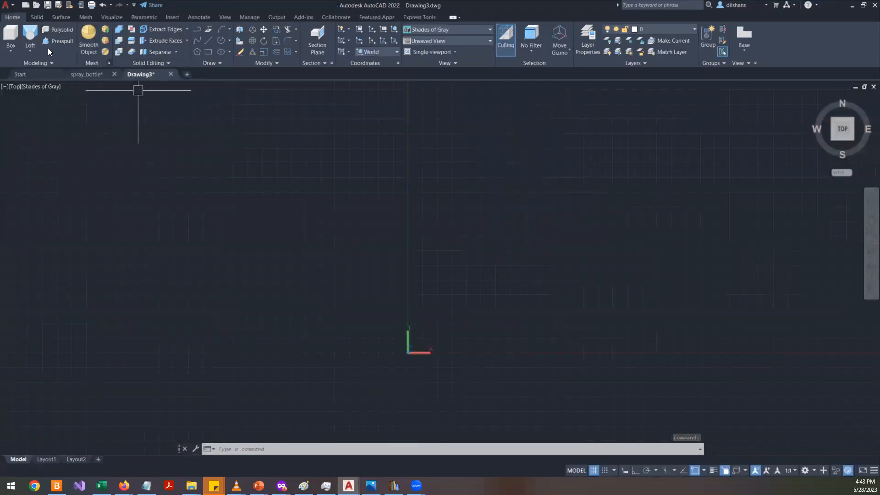
{"action": "left_click", "coordinate": [37, 88]}
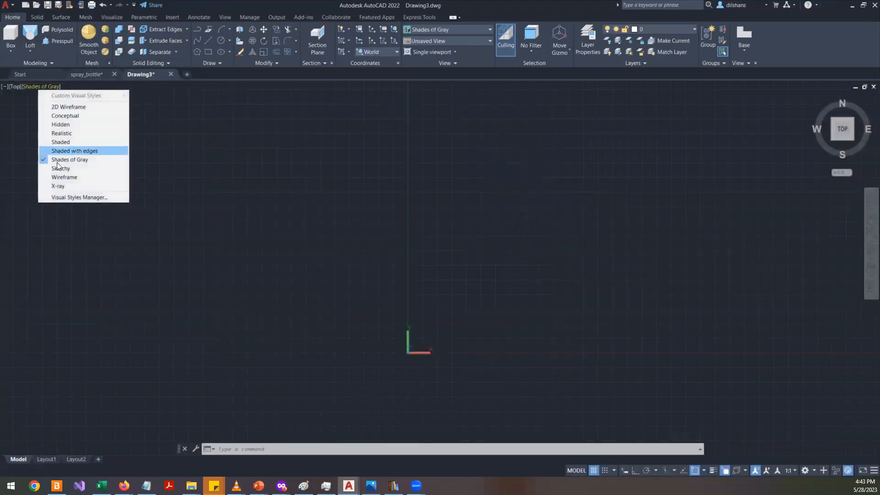
{"action": "left_click", "coordinate": [102, 159]}
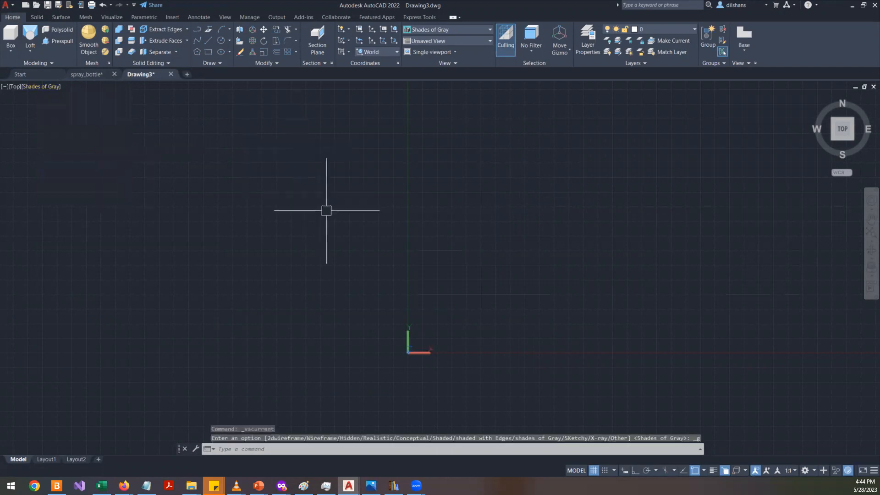
- Draw a vertical line 100 units long downward with ortho mode on
{"action": "scroll", "coordinate": [501, 364], "scroll_direction": "up", "scroll_amount": 2}
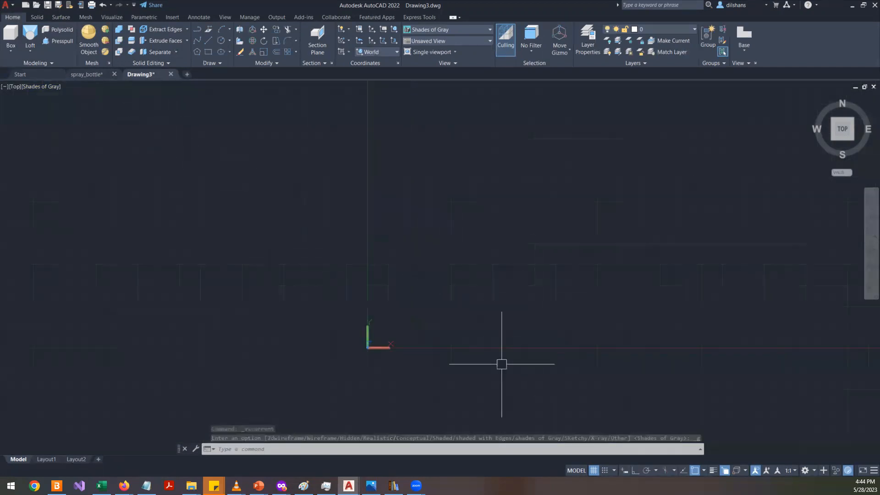
{"action": "type", "text": "l"}
{"action": "key", "text": "Return"}
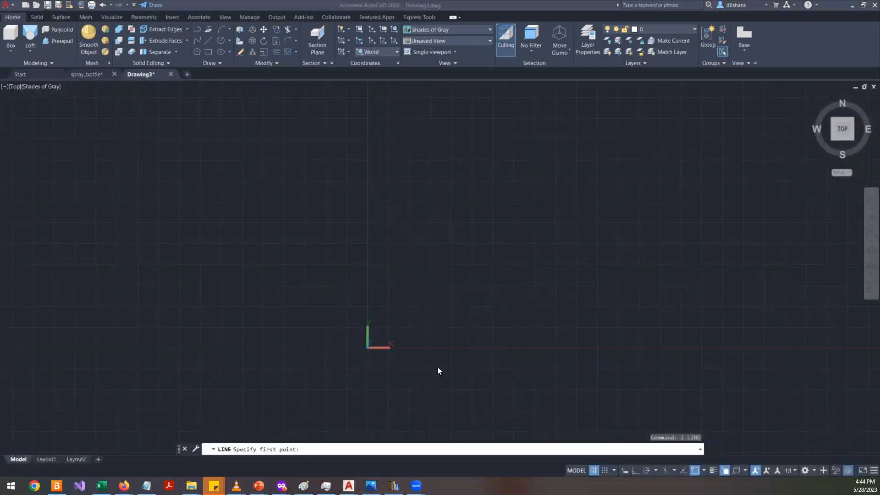
{"action": "key", "text": "alt+Tab"}
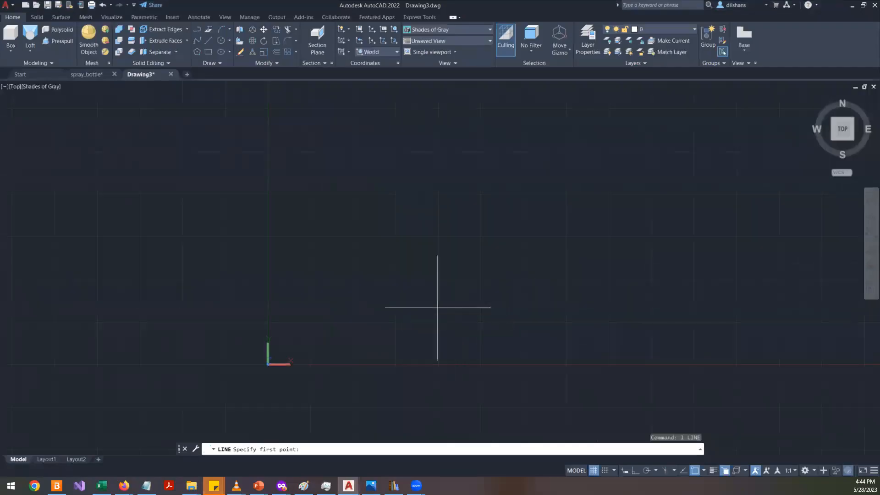
{"action": "left_click", "coordinate": [402, 211]}
{"action": "key", "text": "F8"}
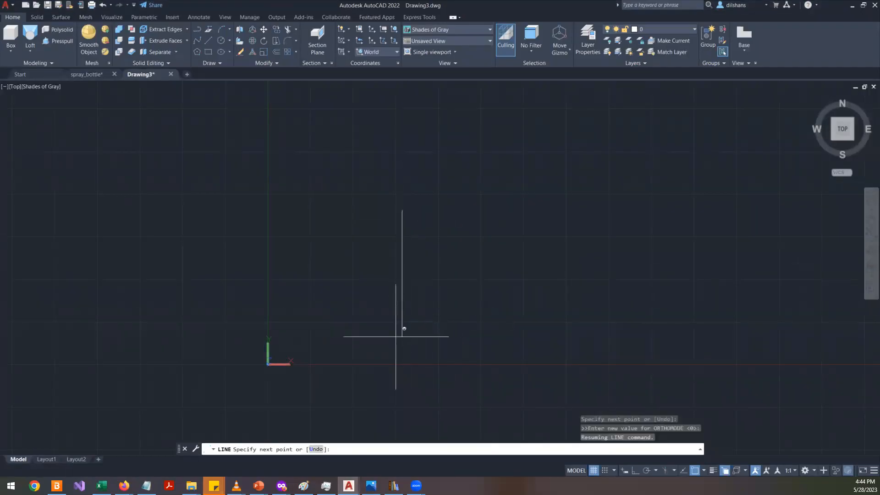
{"action": "key", "text": "F9"}
{"action": "key", "text": "F9"}
{"action": "key", "text": "F10"}
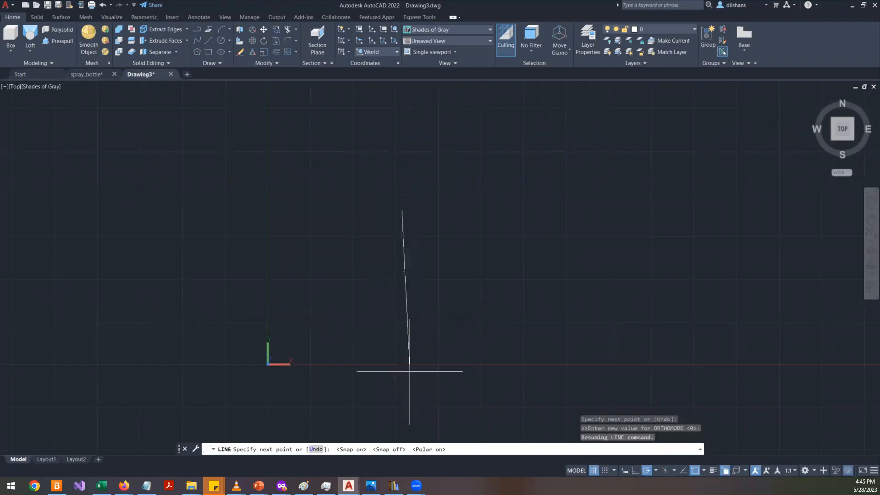
{"action": "key", "text": "F8"}
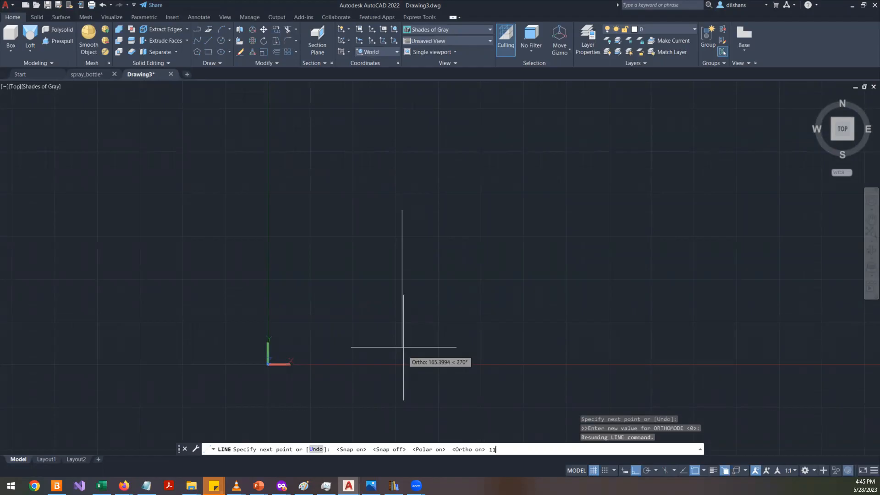
{"action": "key", "text": "Return"}
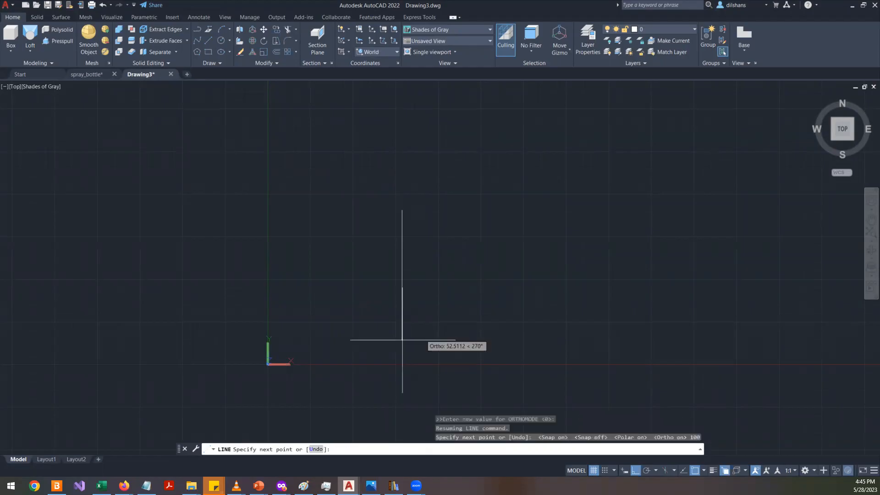
{"action": "scroll", "coordinate": [415, 258], "scroll_direction": "up", "scroll_amount": 4}
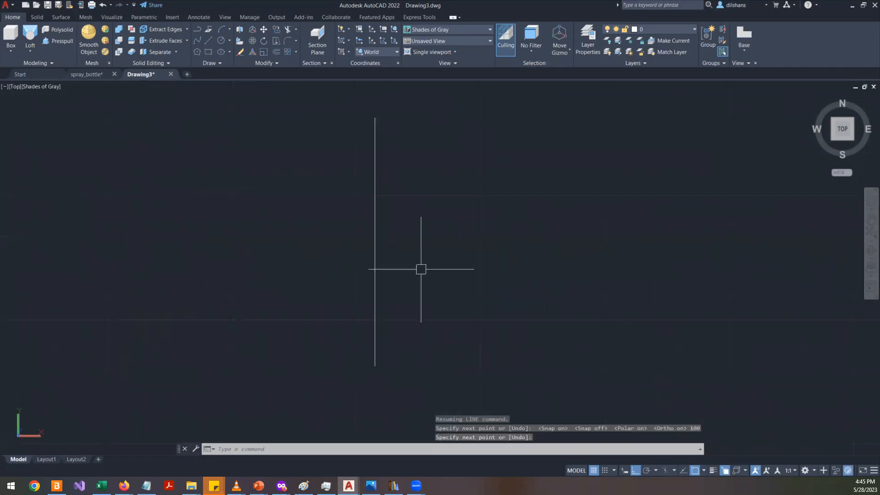
{"action": "scroll", "coordinate": [446, 321], "scroll_direction": "down", "scroll_amount": 1}
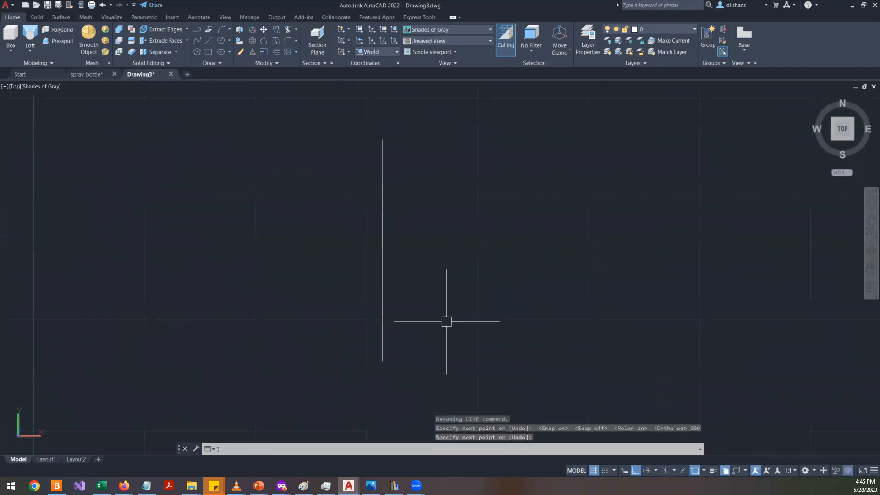
{"action": "key", "text": "Escape"}
- Switch between the green mug reference photo and the drawing to compare proportions
{"action": "type", "text": "l"}
{"action": "key", "text": "Return"}
{"action": "key", "text": "alt+Tab"}
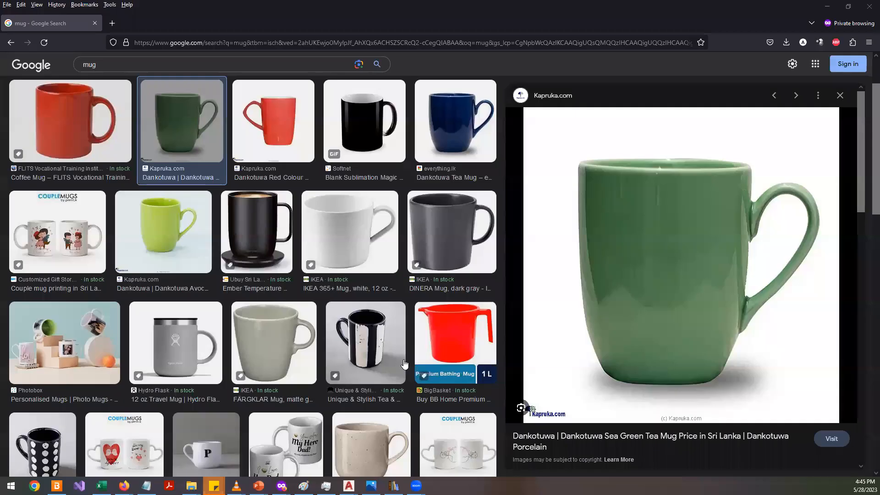
{"action": "key", "text": "alt+Tab"}
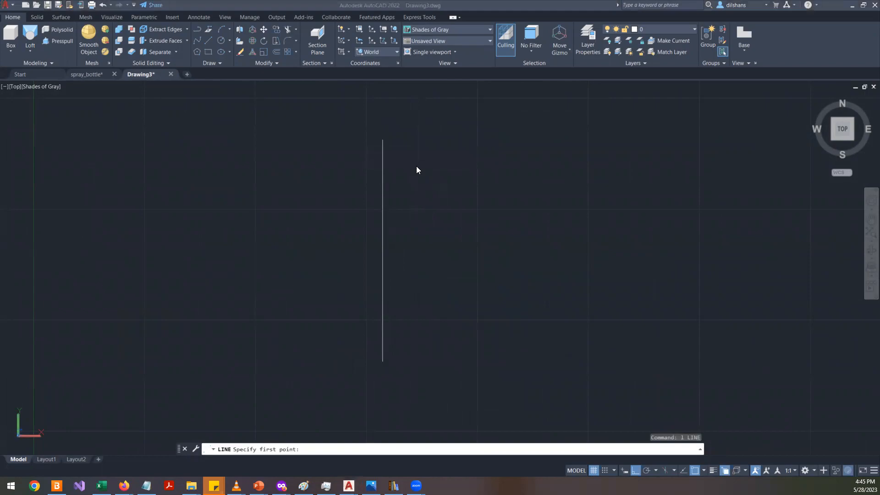
{"action": "key", "text": "alt+Tab"}
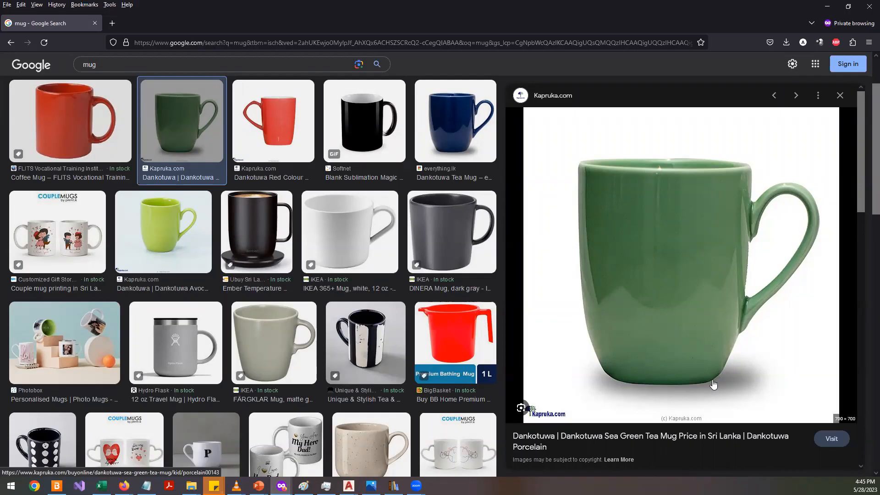
{"action": "key", "text": "alt+Tab"}
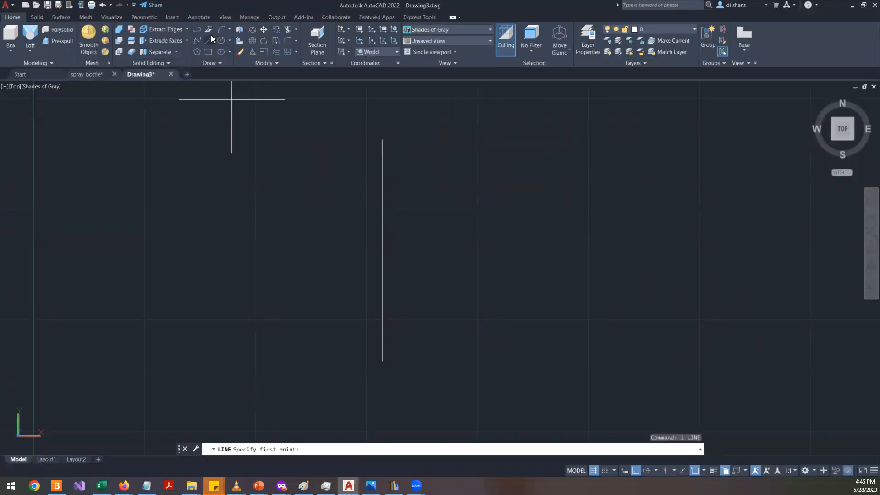
- Start the Arc command and turn on object snap tracking
{"action": "left_click", "coordinate": [223, 26]}
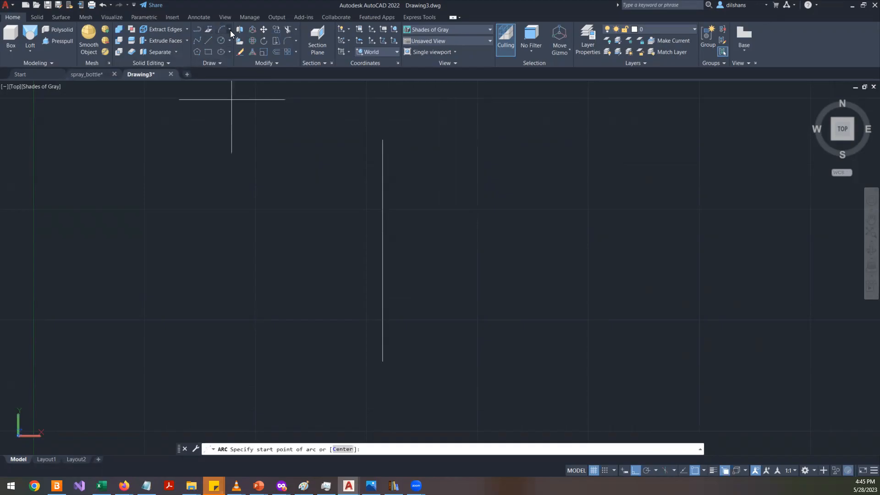
{"action": "left_click", "coordinate": [230, 30]}
{"action": "left_click", "coordinate": [215, 44]}
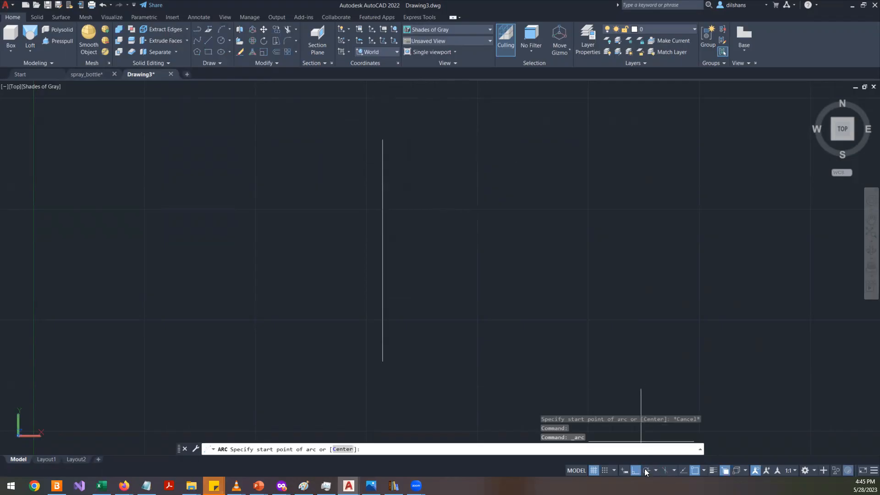
{"action": "left_click", "coordinate": [683, 470]}
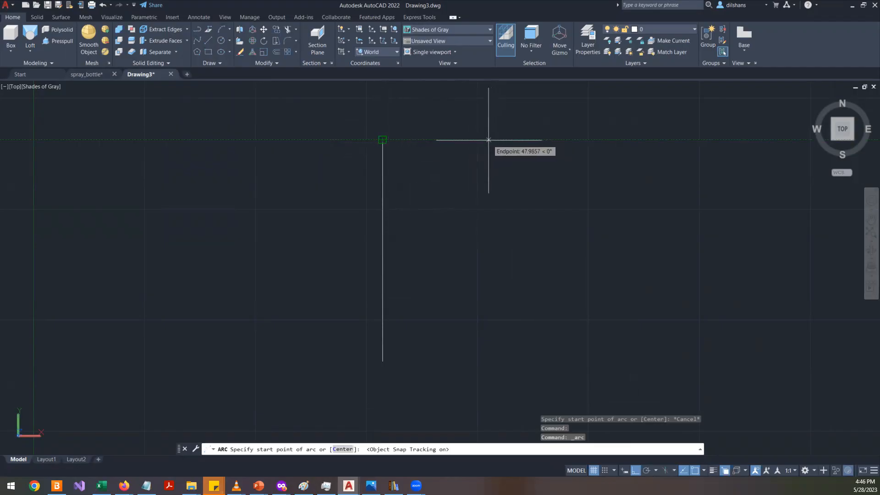
- Try to draw an arc starting level with the line's top end, about 48 units to its right, curving downward
{"action": "left_click", "coordinate": [488, 139]}
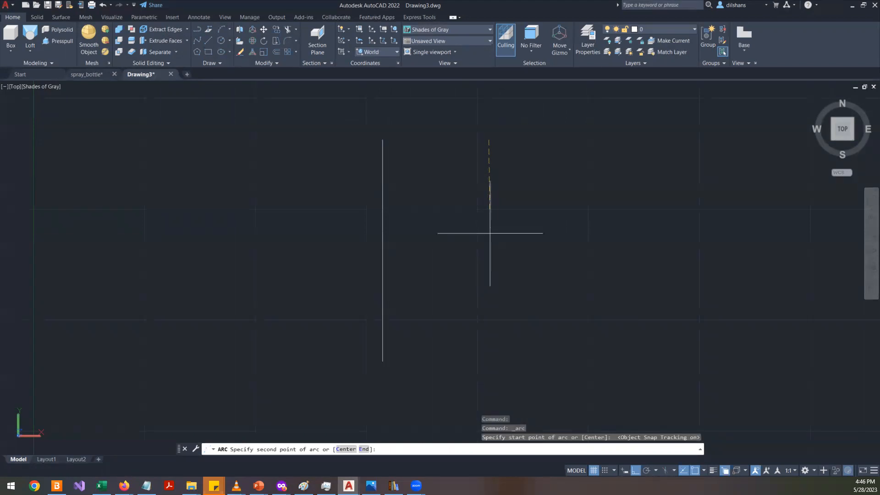
{"action": "left_click", "coordinate": [480, 274]}
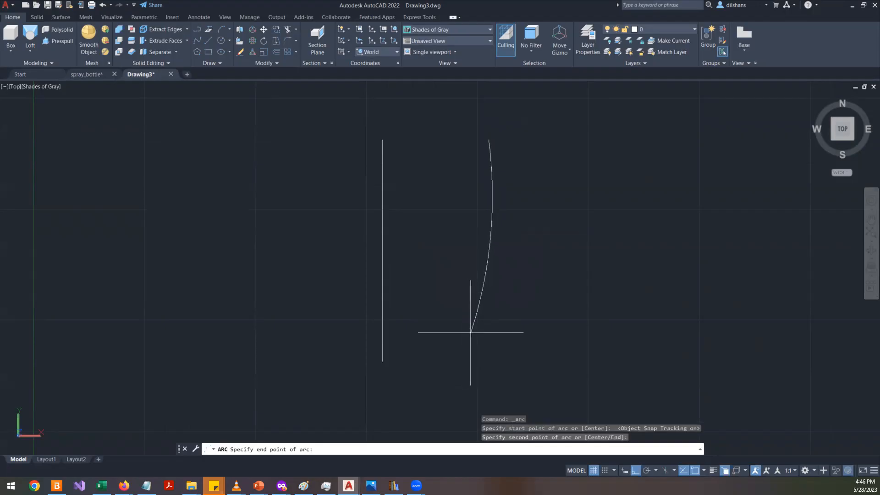
{"action": "key", "text": "Escape"}
{"action": "key", "text": "Return"}
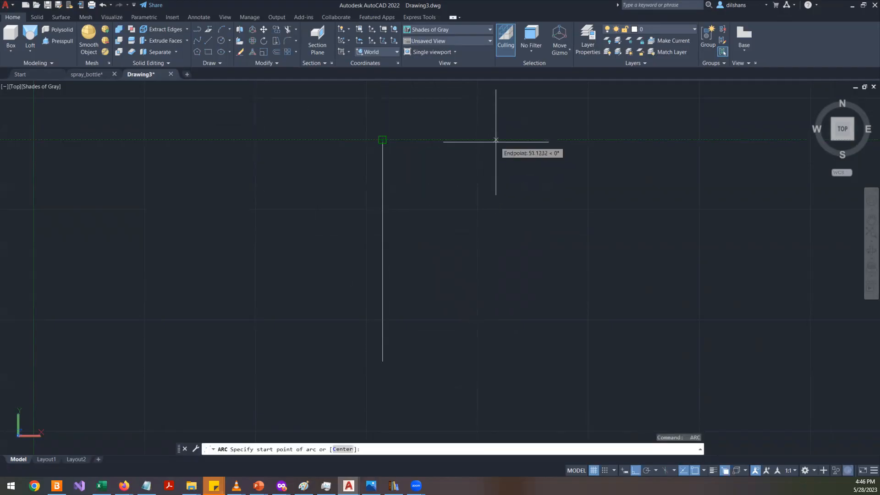
{"action": "left_click", "coordinate": [501, 140]}
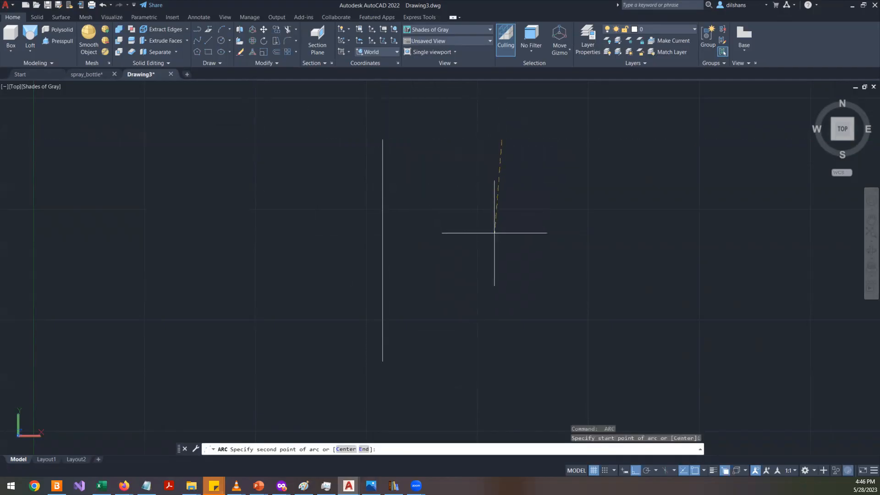
{"action": "key", "text": "Escape"}
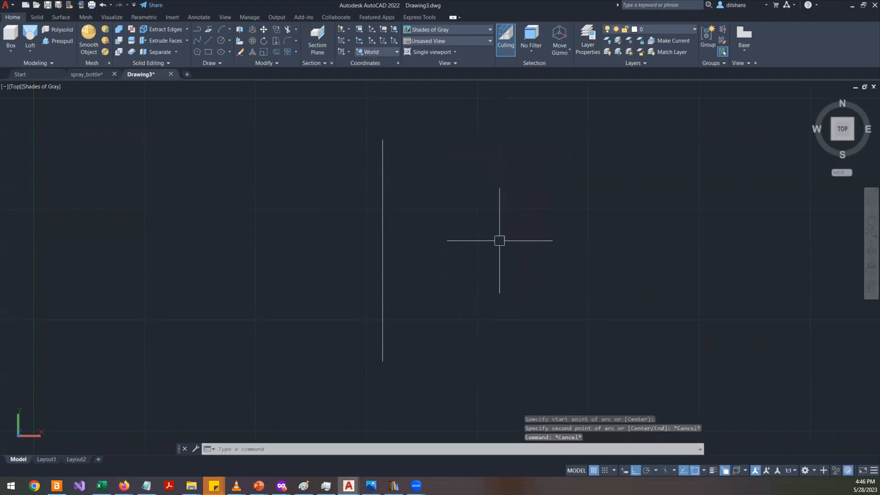
- Offset the vertical line 40 units to the right
{"action": "type", "text": "o"}
{"action": "key", "text": "Return"}
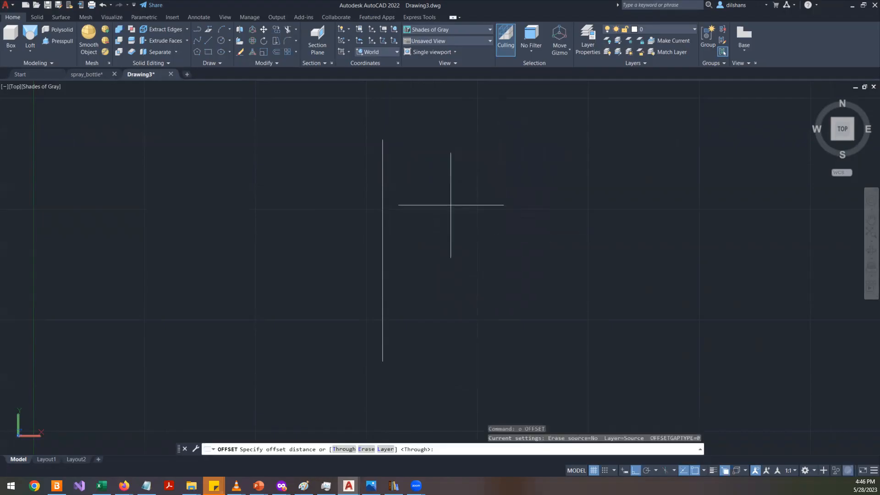
{"action": "left_click", "coordinate": [383, 140]}
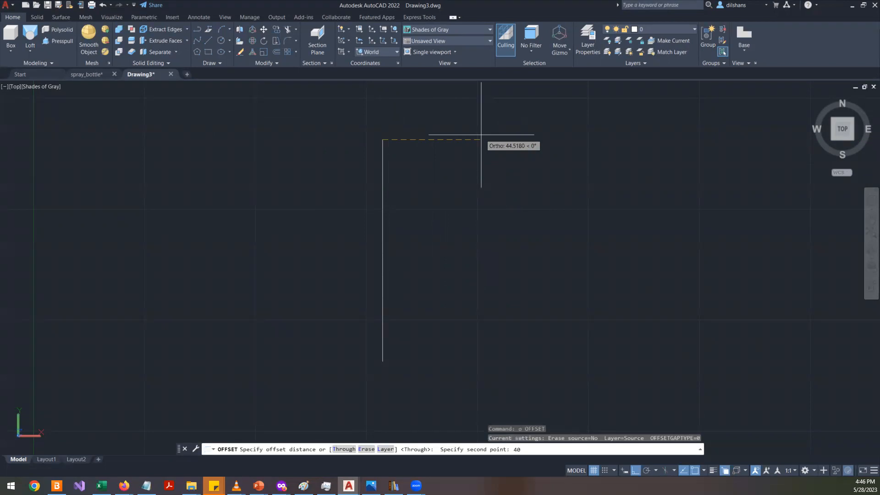
{"action": "key", "text": "Return"}
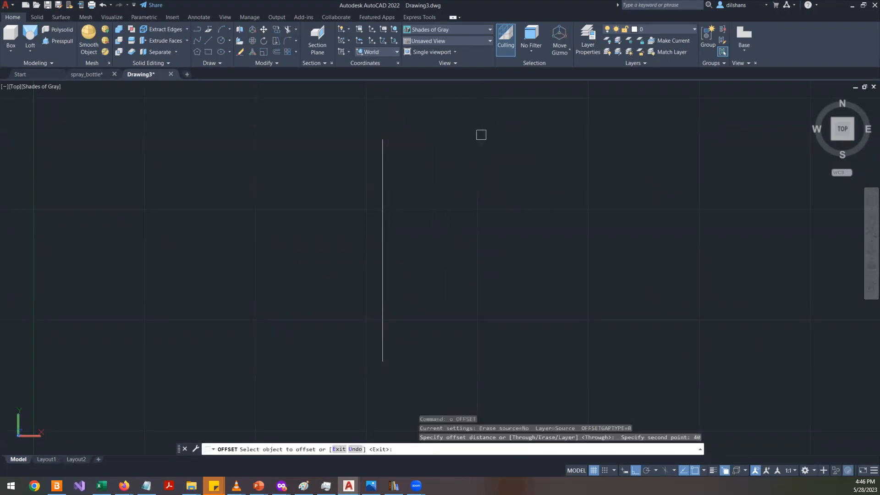
{"action": "left_click", "coordinate": [382, 189]}
{"action": "left_click", "coordinate": [463, 191]}
{"action": "key", "text": "Return"}
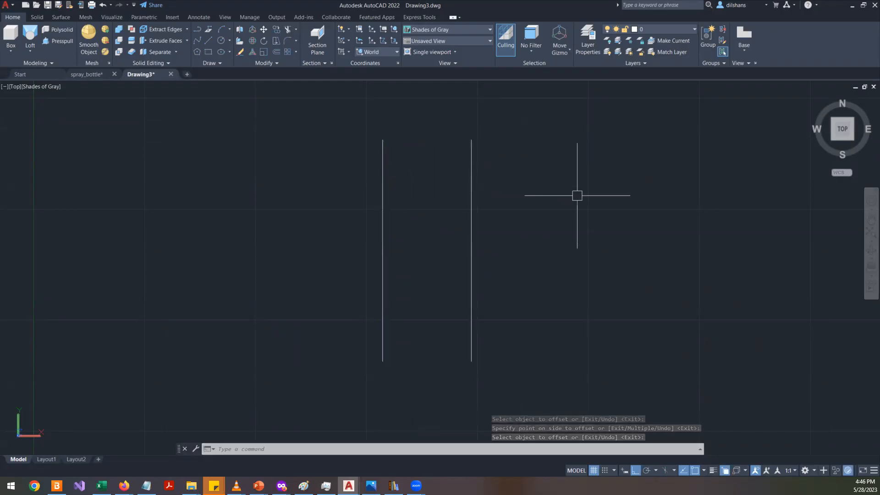
{"action": "type", "text": "o"}
{"action": "key", "text": "Return"}
{"action": "left_click", "coordinate": [382, 139]}
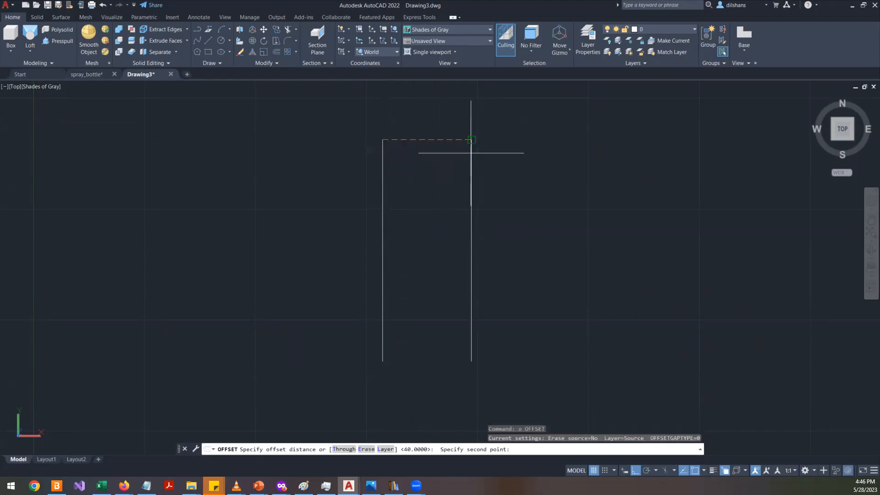
{"action": "left_click", "coordinate": [471, 139]}
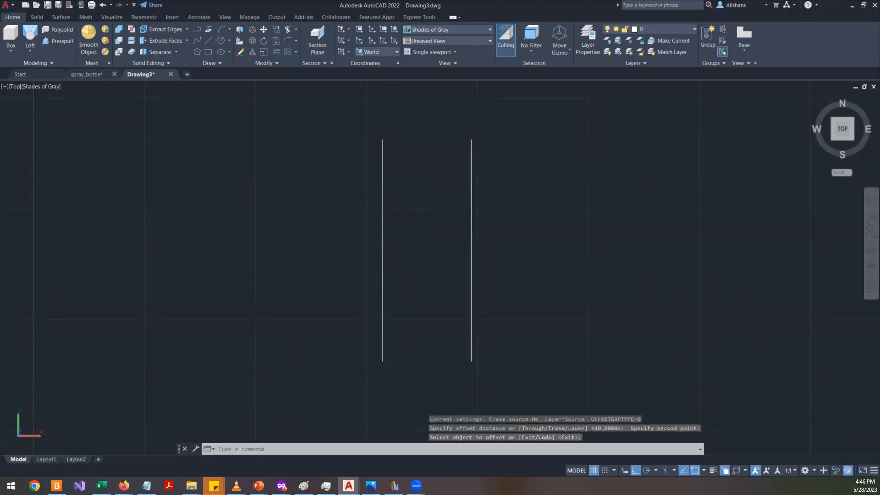
{"action": "key", "text": "Escape"}
- Draw a horizontal line joining the top ends of the two vertical lines
{"action": "type", "text": "l"}
{"action": "key", "text": "Return"}
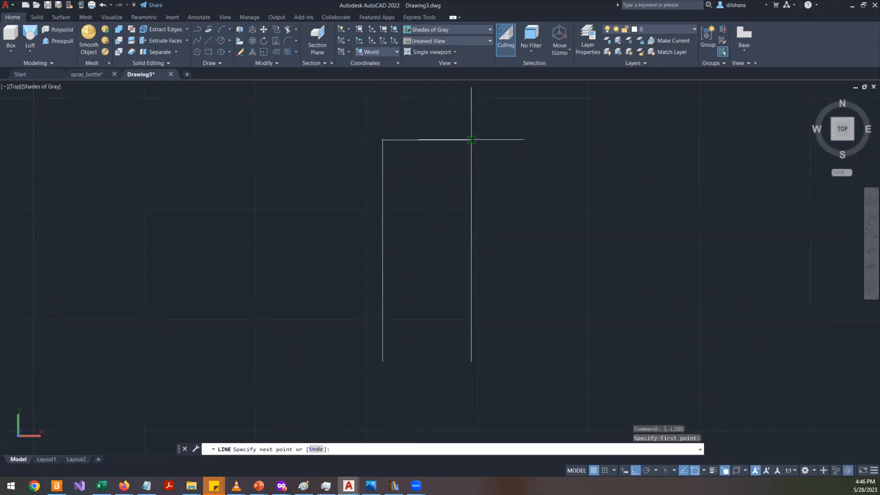
{"action": "left_click", "coordinate": [471, 140]}
{"action": "key", "text": "Return"}
- Move the horizontal line 65 units downward
{"action": "left_click", "coordinate": [448, 140]}
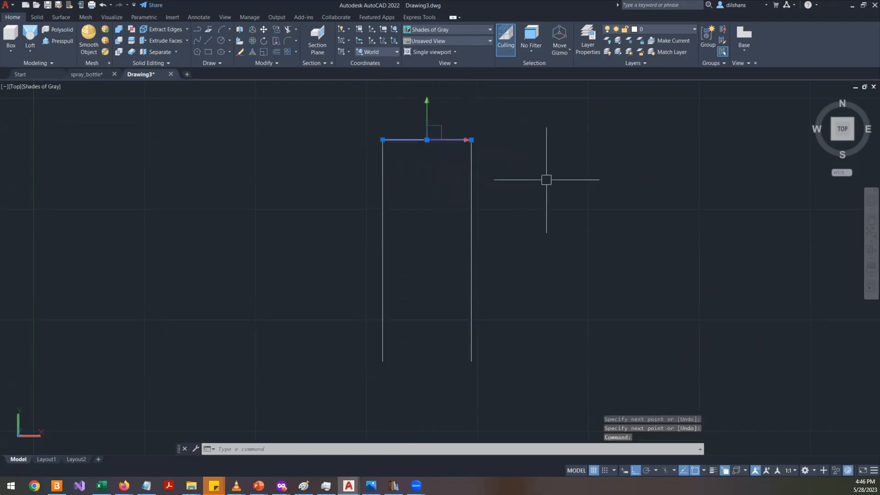
{"action": "type", "text": "m"}
{"action": "key", "text": "Return"}
{"action": "left_click", "coordinate": [570, 141]}
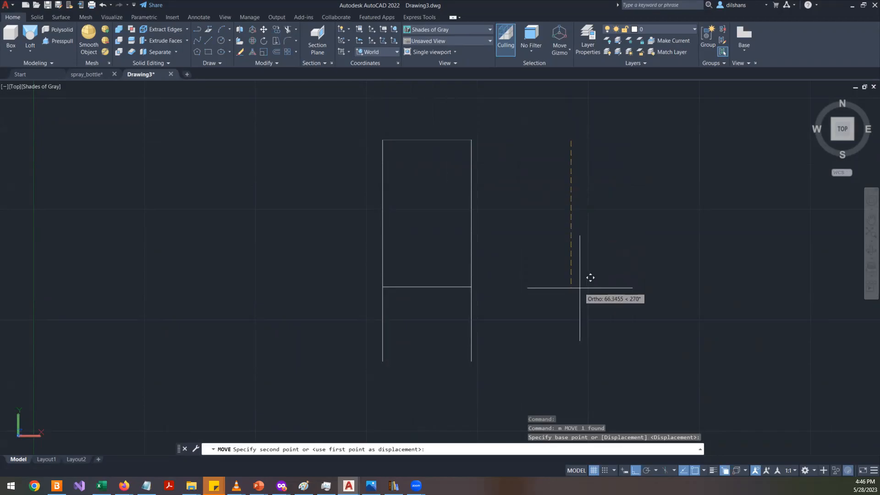
{"action": "key", "text": "Return"}
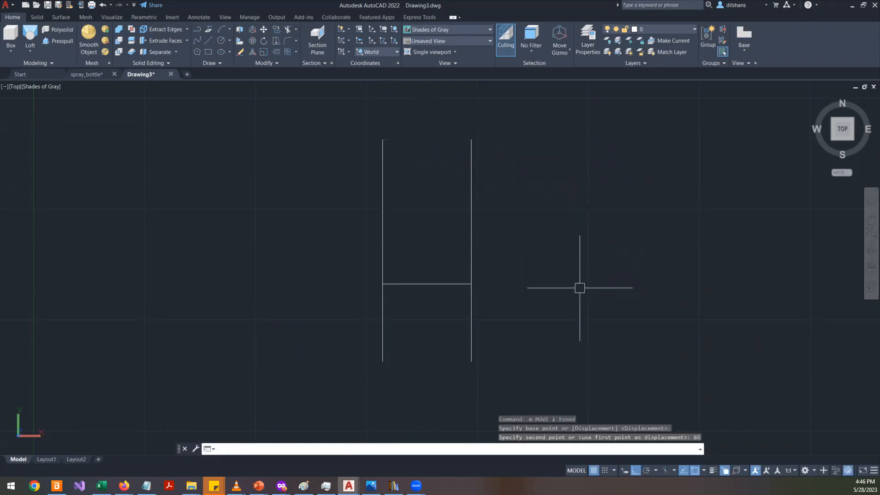
- Draw a three-point arc from the right line's top end curving down and inward to the horizontal line
{"action": "scroll", "coordinate": [524, 216], "scroll_direction": "up", "scroll_amount": 3}
{"action": "scroll", "coordinate": [525, 218], "scroll_direction": "down", "scroll_amount": 2}
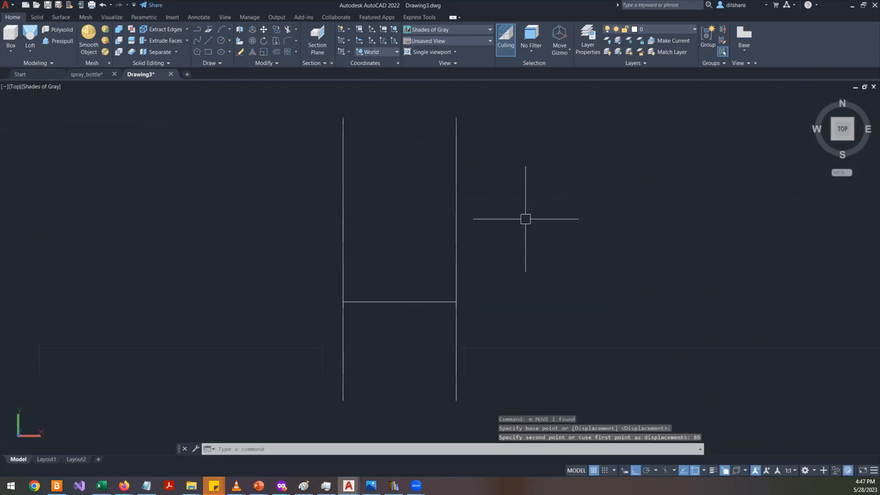
{"action": "type", "text": "a"}
{"action": "key", "text": "Return"}
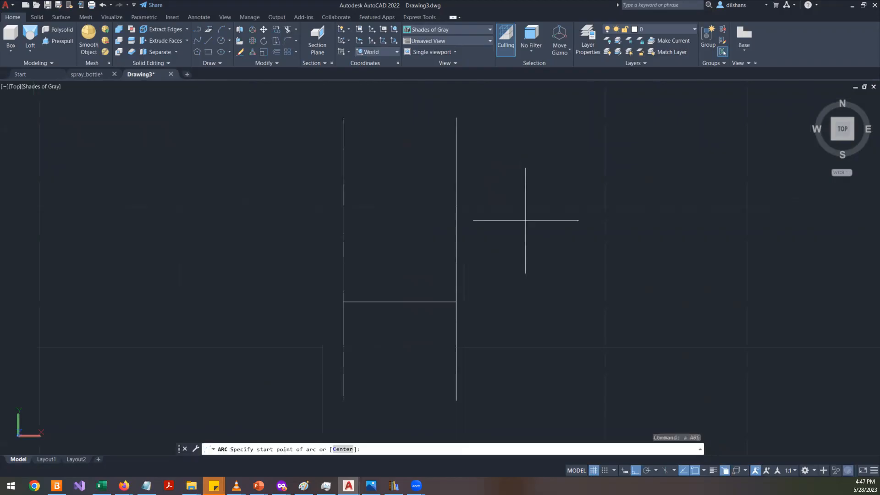
{"action": "left_click", "coordinate": [455, 119]}
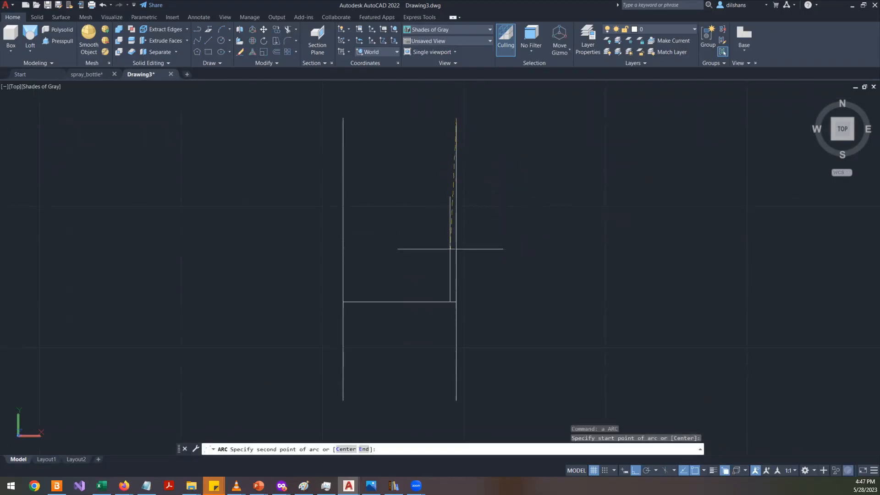
{"action": "left_click", "coordinate": [449, 266]}
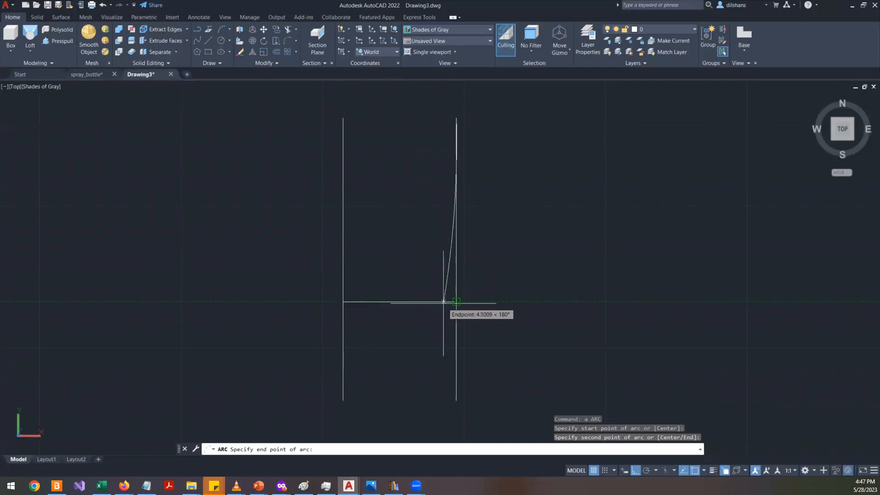
{"action": "left_click", "coordinate": [443, 302]}
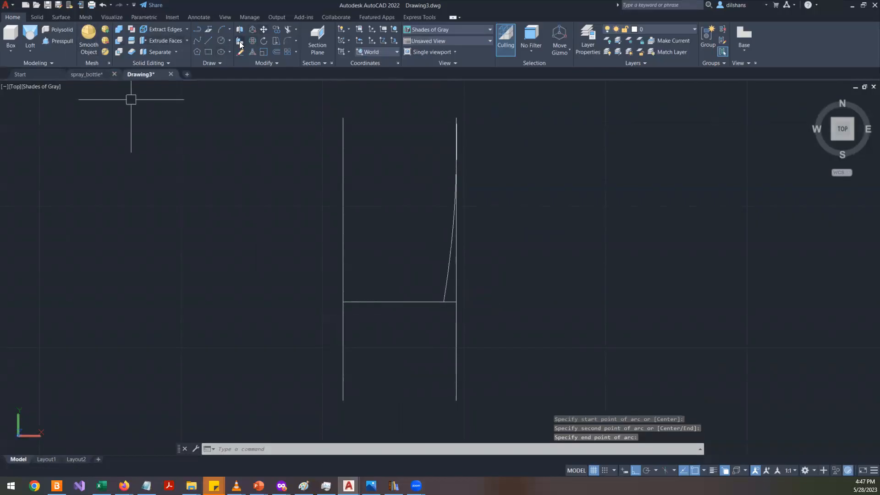
- Continue the arc tangentially down to the bottom level, about 19 units right of the left line's bottom end
{"action": "left_click", "coordinate": [228, 29]}
{"action": "left_click", "coordinate": [200, 236]}
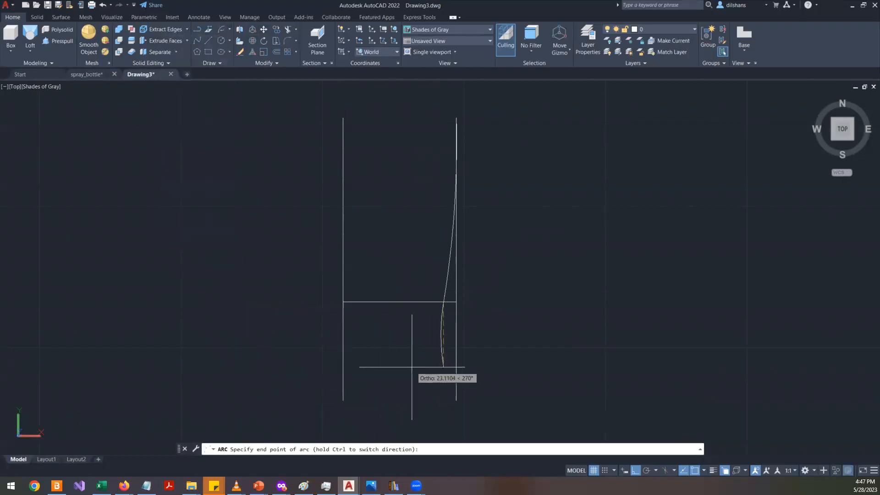
{"action": "key", "text": "F8"}
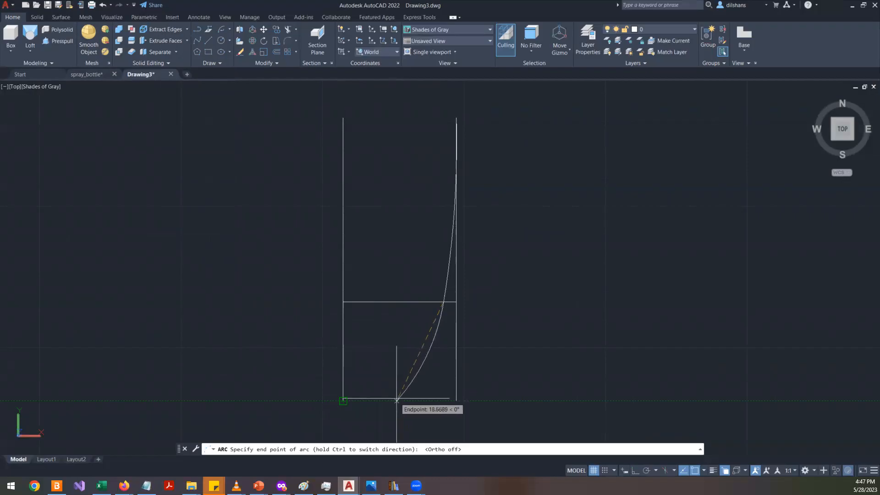
{"action": "left_click", "coordinate": [397, 400]}
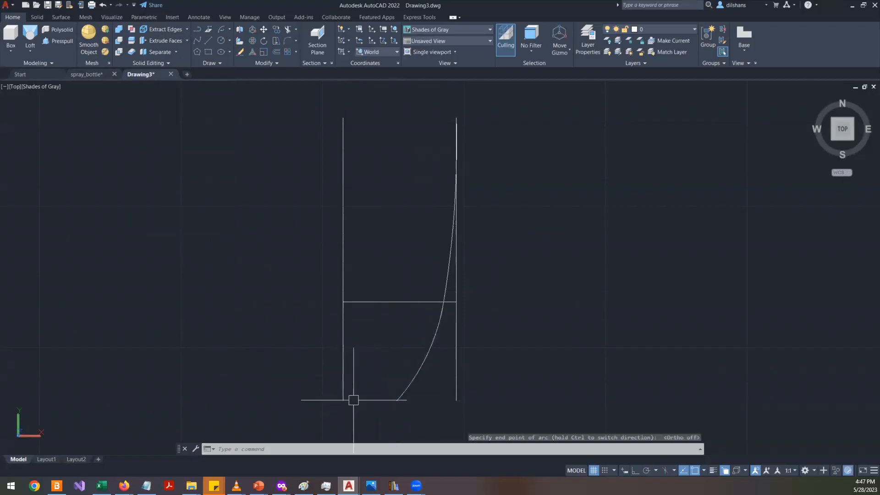
{"action": "left_click", "coordinate": [426, 355]}
{"action": "left_click", "coordinate": [449, 254]}
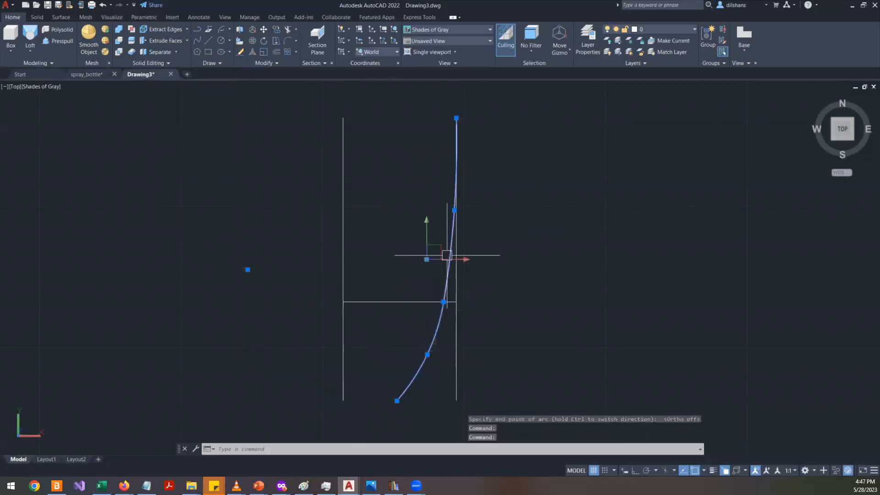
{"action": "key", "text": "Escape"}
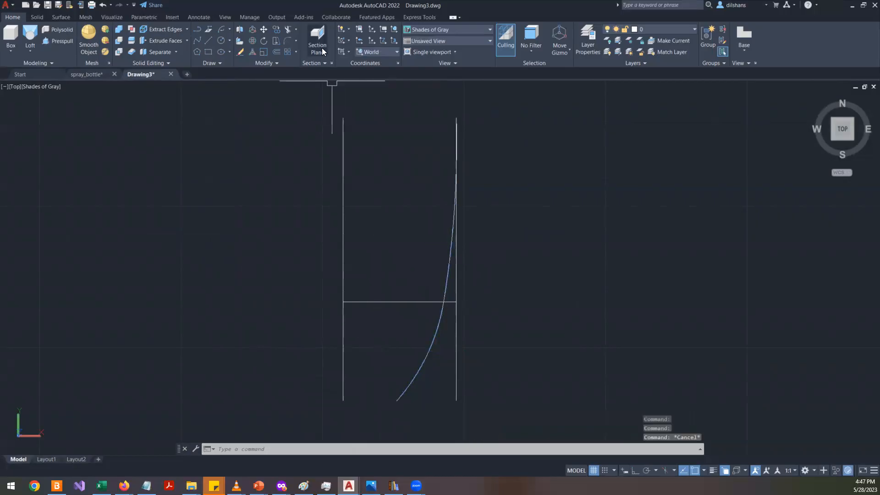
{"action": "left_click", "coordinate": [229, 30]}
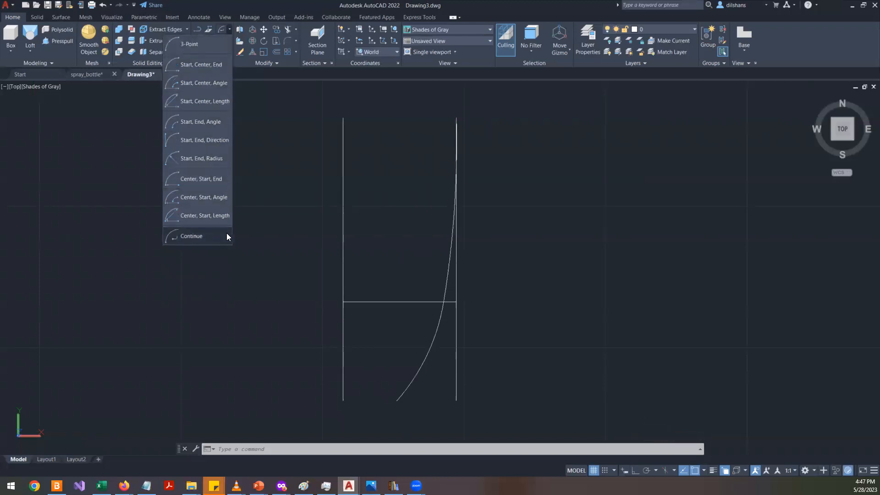
{"action": "key", "text": "Escape"}
{"action": "key", "text": "Escape"}
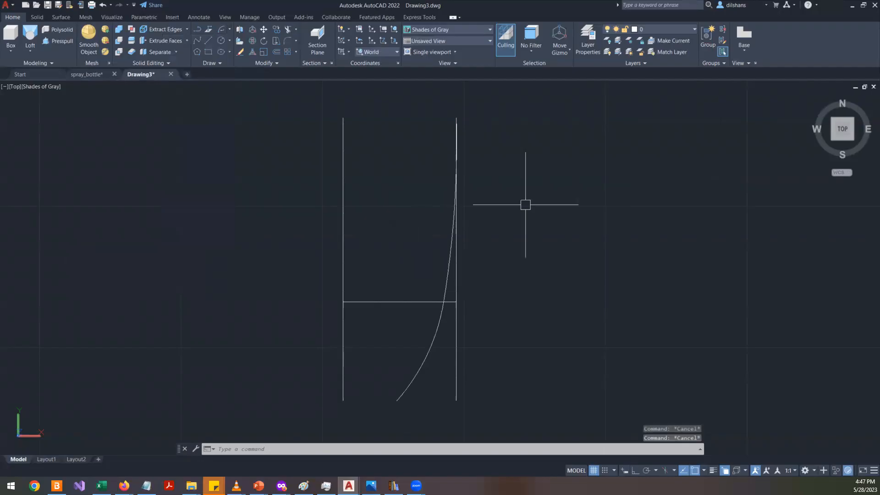
- Draw a slanted test line to the right of the mug profile
{"action": "type", "text": "l"}
{"action": "key", "text": "Return"}
{"action": "left_click", "coordinate": [534, 235]}
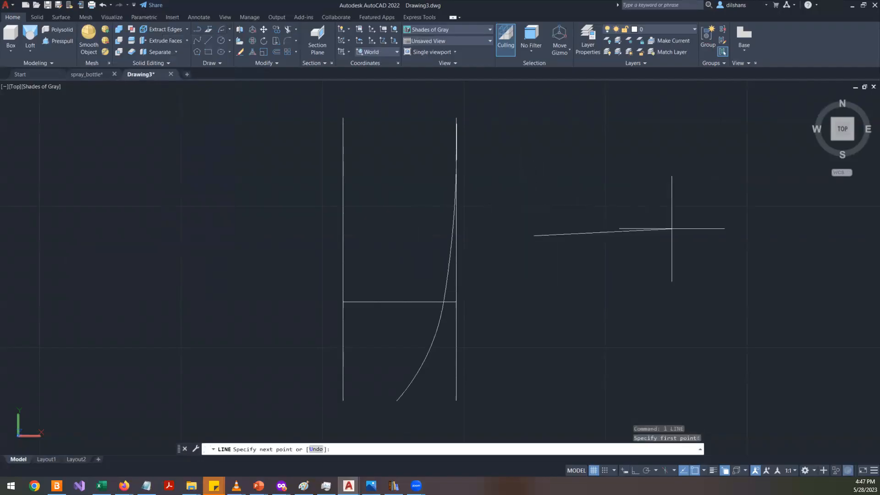
{"action": "left_click", "coordinate": [673, 277]}
{"action": "key", "text": "Return"}
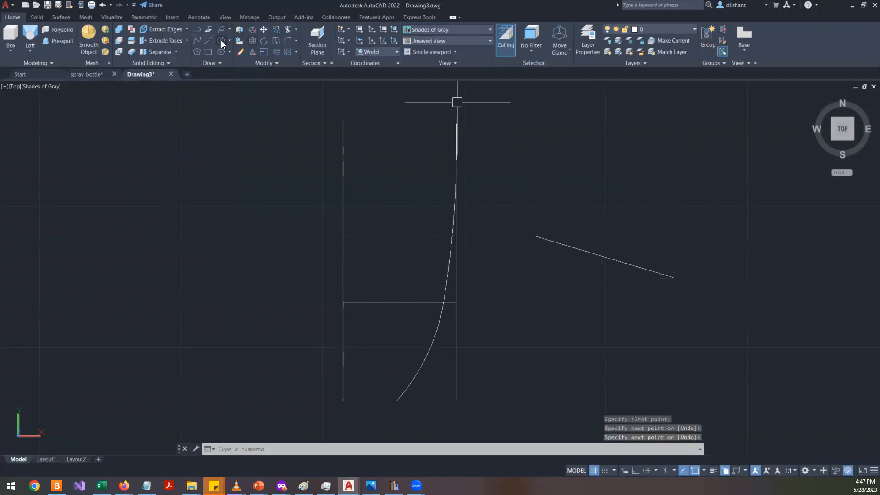
- Try to continue an arc from the test line's end
{"action": "left_click", "coordinate": [230, 29]}
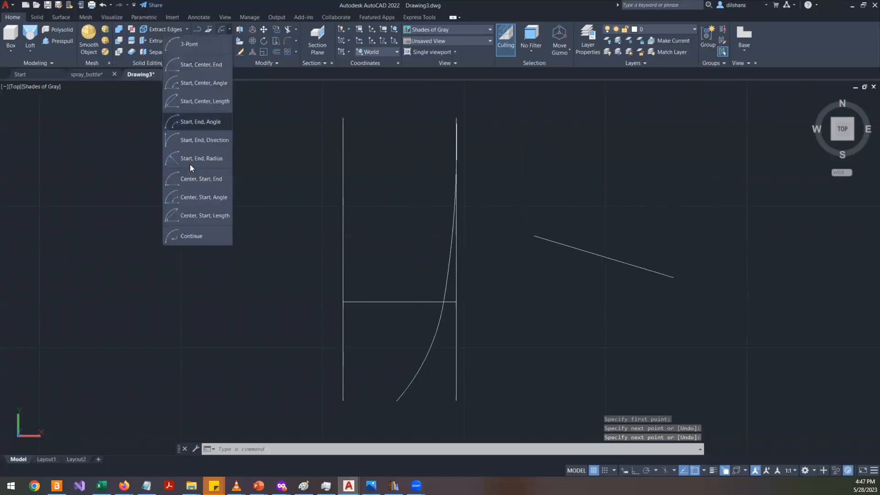
{"action": "left_click", "coordinate": [178, 239]}
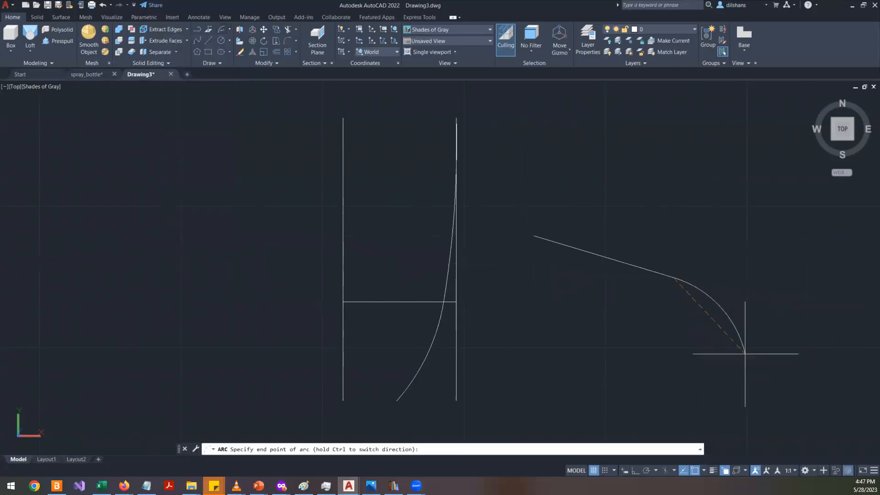
{"action": "scroll", "coordinate": [733, 332], "scroll_direction": "up", "scroll_amount": 2}
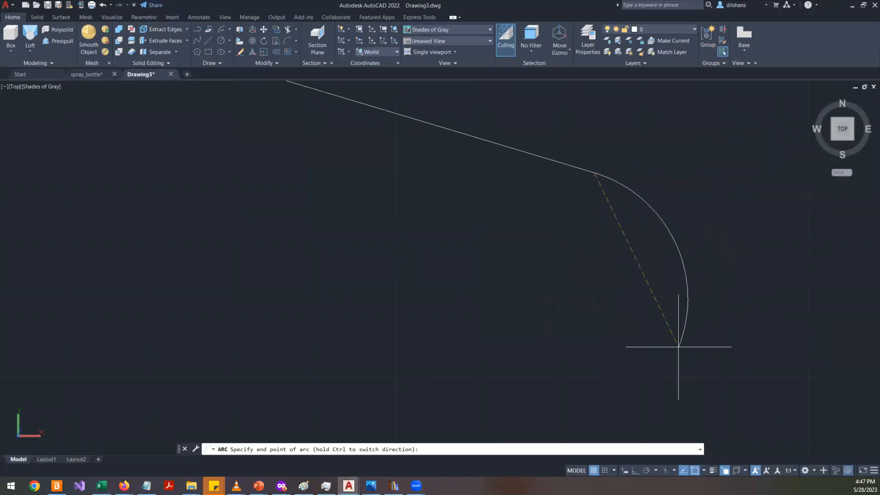
{"action": "scroll", "coordinate": [750, 295], "scroll_direction": "down", "scroll_amount": 2}
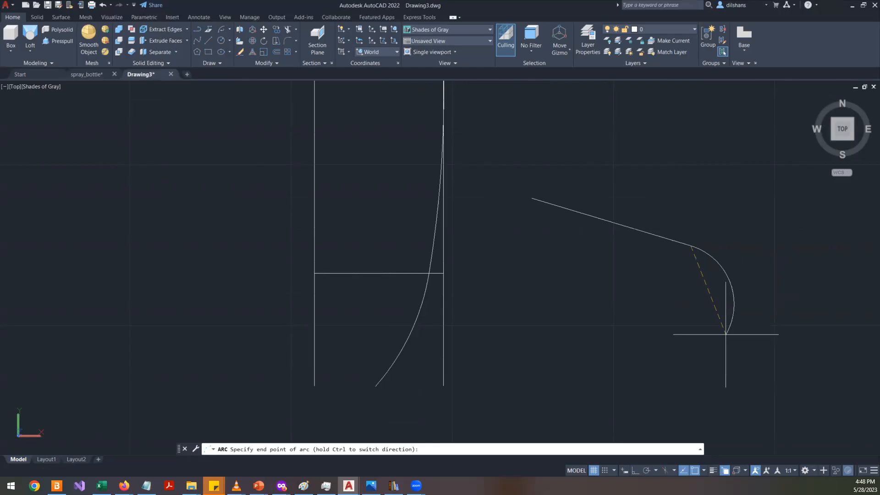
{"action": "key", "text": "Escape"}
{"action": "key", "text": "Escape"}
{"action": "key", "text": "Escape"}
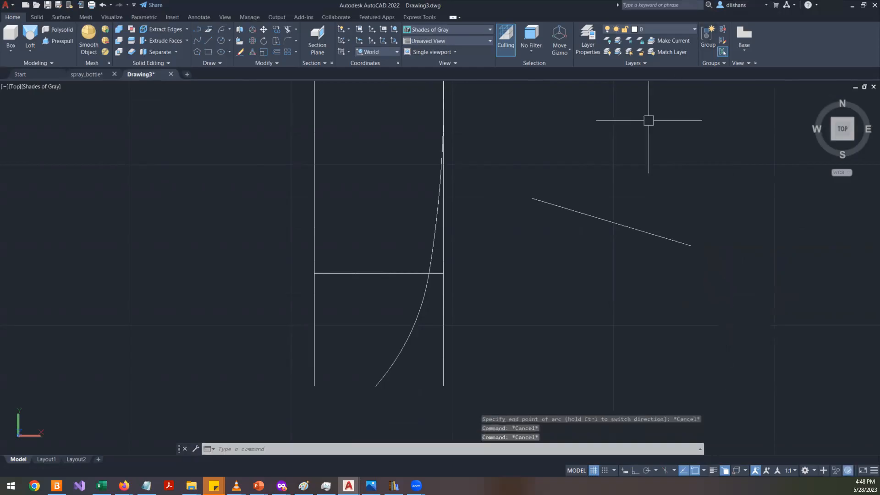
- Delete the slanted test line
{"action": "left_click", "coordinate": [593, 216]}
{"action": "left_click", "coordinate": [516, 353]}
{"action": "left_click", "coordinate": [592, 157]}
{"action": "key", "text": "Delete"}
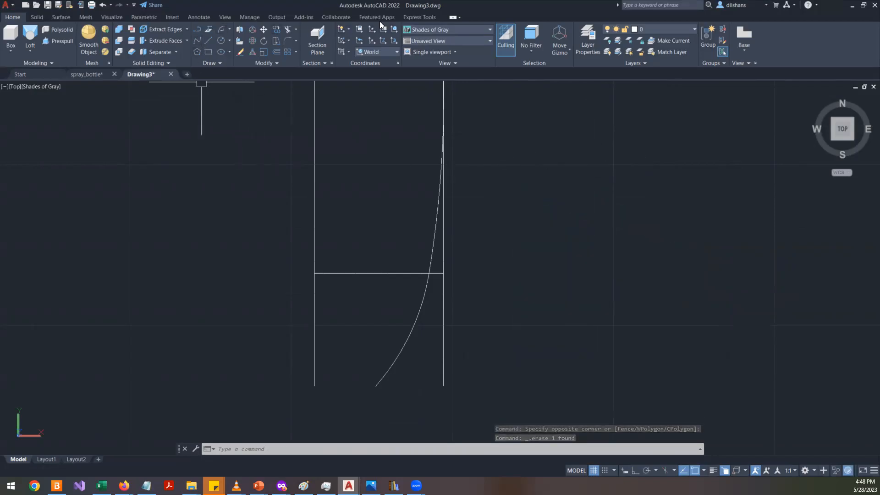
- Draw a vertical line about 67 units long with ortho on, to the left of the mug profile
{"action": "left_click", "coordinate": [133, 19]}
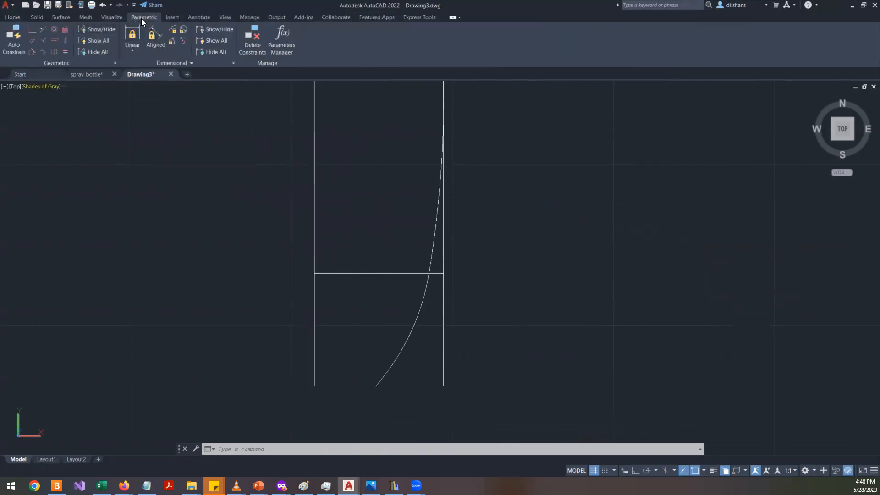
{"action": "scroll", "coordinate": [342, 138], "scroll_direction": "down", "scroll_amount": 8}
{"action": "scroll", "coordinate": [350, 151], "scroll_direction": "up", "scroll_amount": 6}
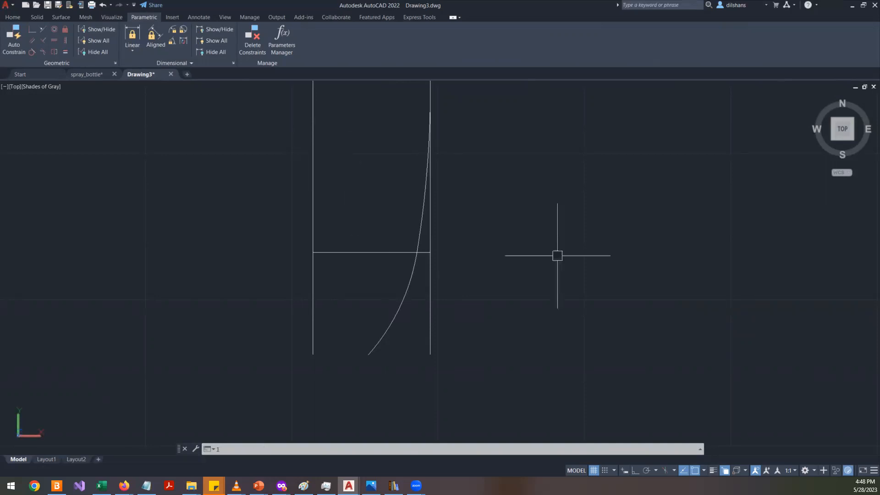
{"action": "type", "text": "l"}
{"action": "key", "text": "Return"}
{"action": "middle_click_drag", "start_coordinate": [182, 227], "coordinate": [436, 228]}
{"action": "left_click", "coordinate": [245, 130]}
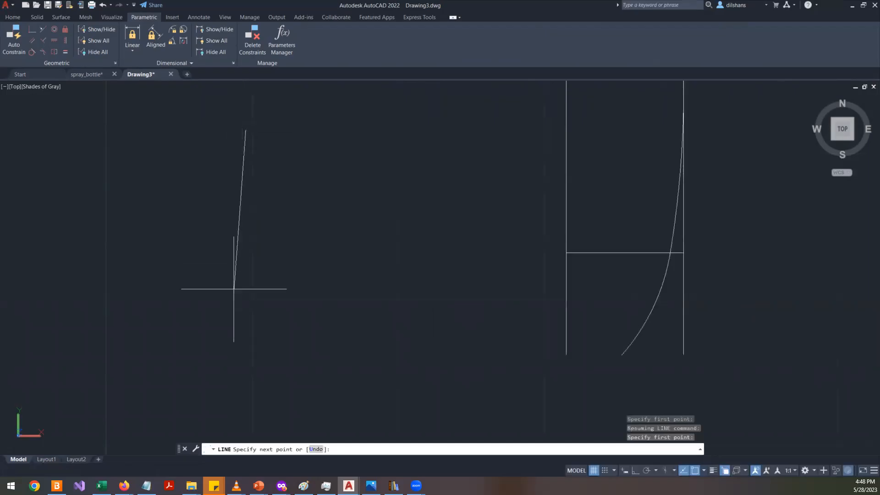
{"action": "key", "text": "F8"}
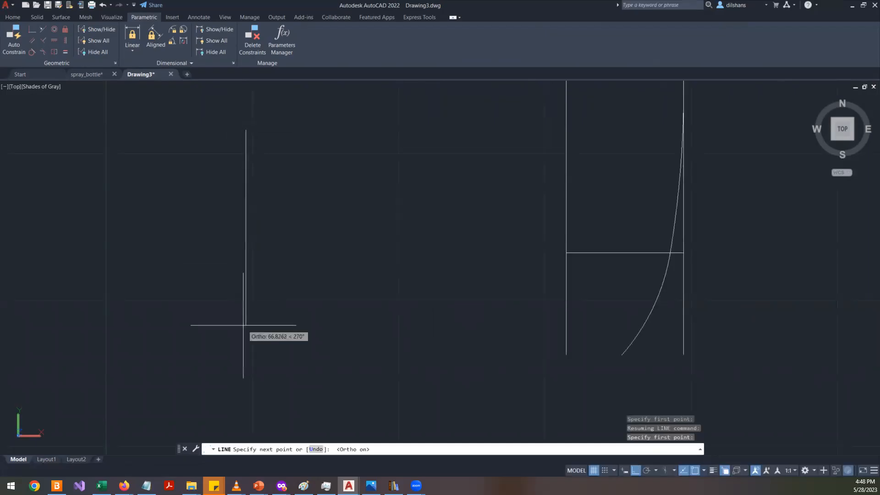
{"action": "left_click", "coordinate": [242, 325]}
{"action": "key", "text": "Return"}
{"action": "left_click", "coordinate": [245, 219]}
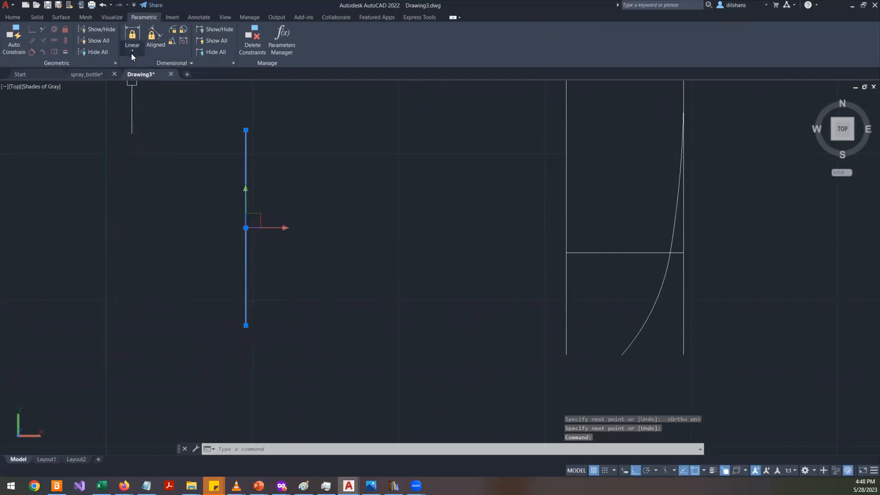
- Apply a Fix constraint to the vertical line on the left
{"action": "left_click", "coordinate": [65, 29]}
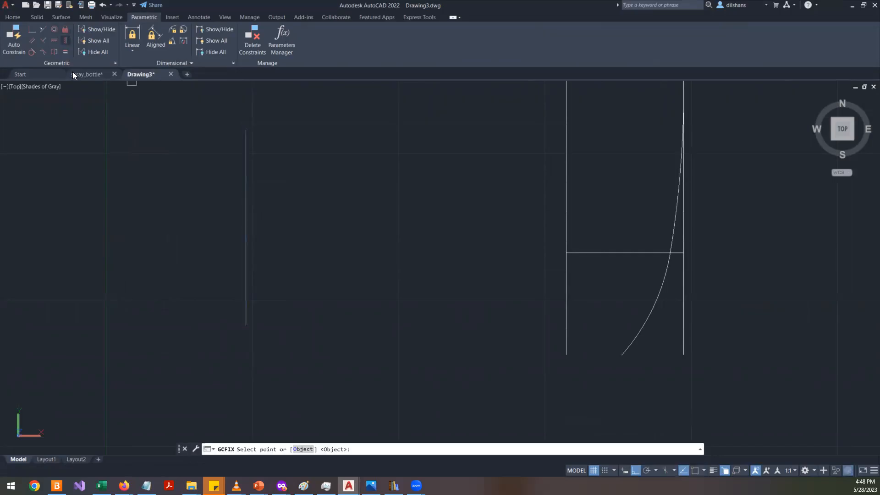
{"action": "left_click", "coordinate": [246, 157]}
{"action": "left_click", "coordinate": [243, 312]}
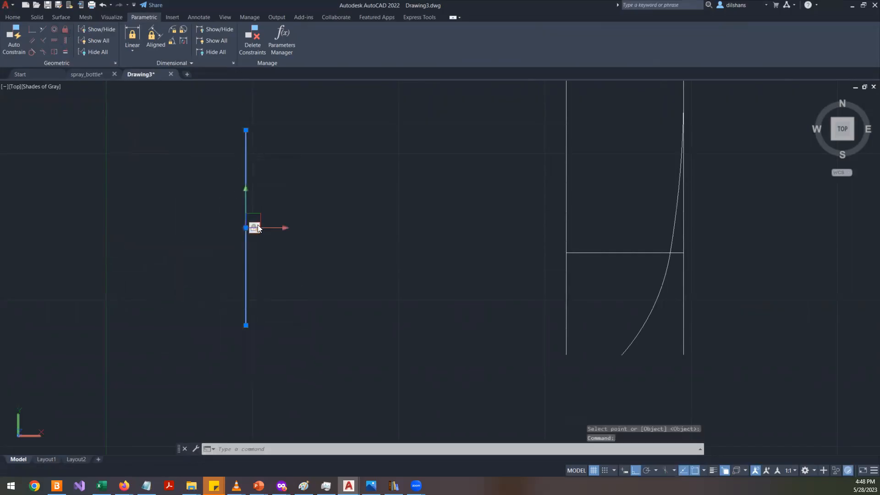
{"action": "left_click", "coordinate": [278, 226]}
{"action": "key", "text": "Escape"}
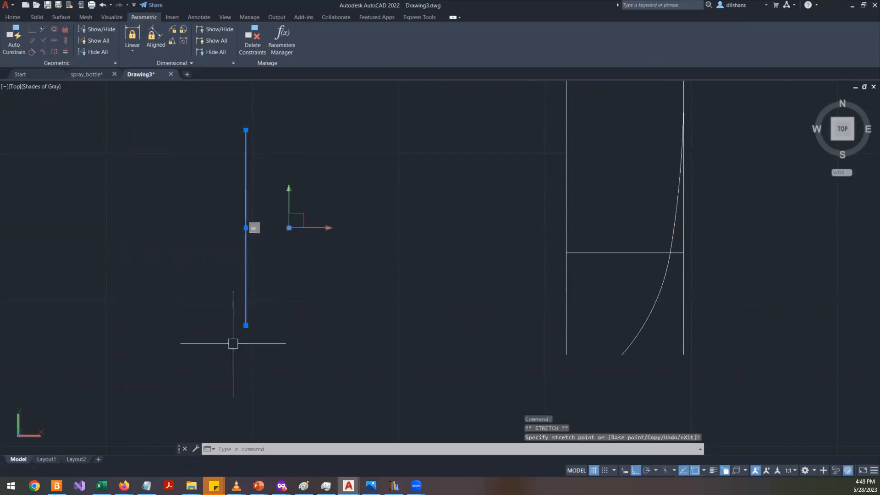
{"action": "key", "text": "Escape"}
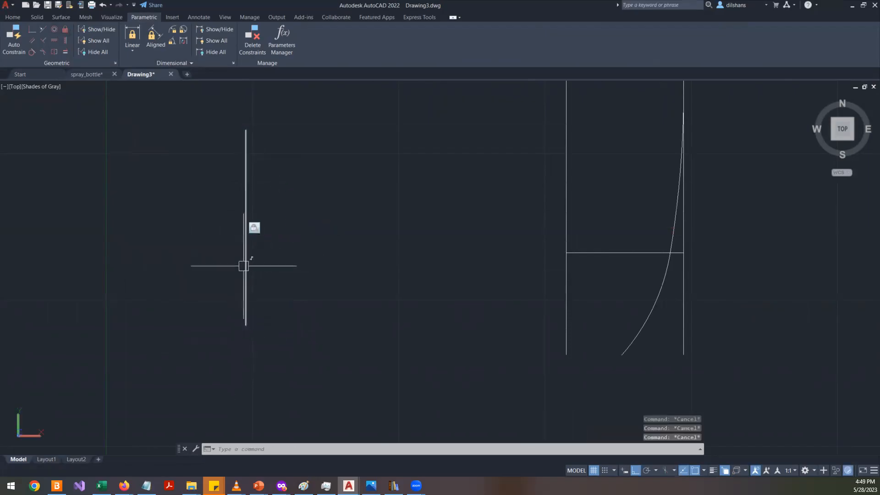
{"action": "left_click", "coordinate": [245, 262]}
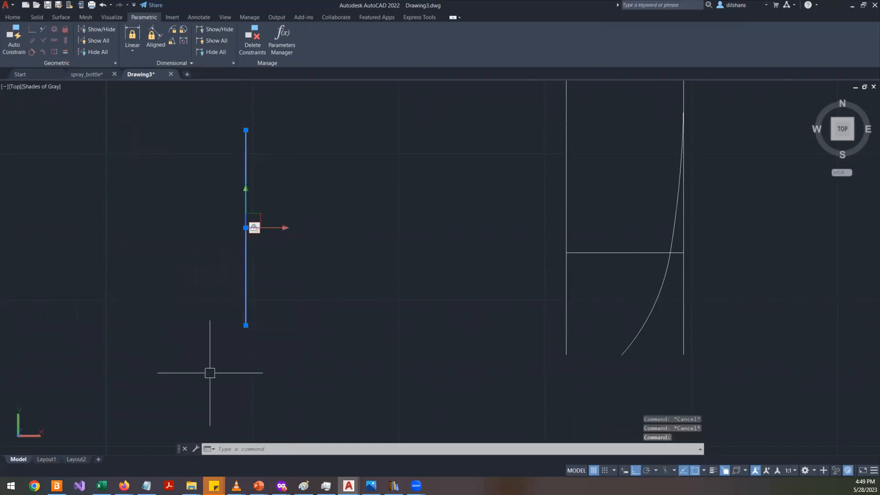
{"action": "key", "text": "Escape"}
{"action": "key", "text": "Escape"}
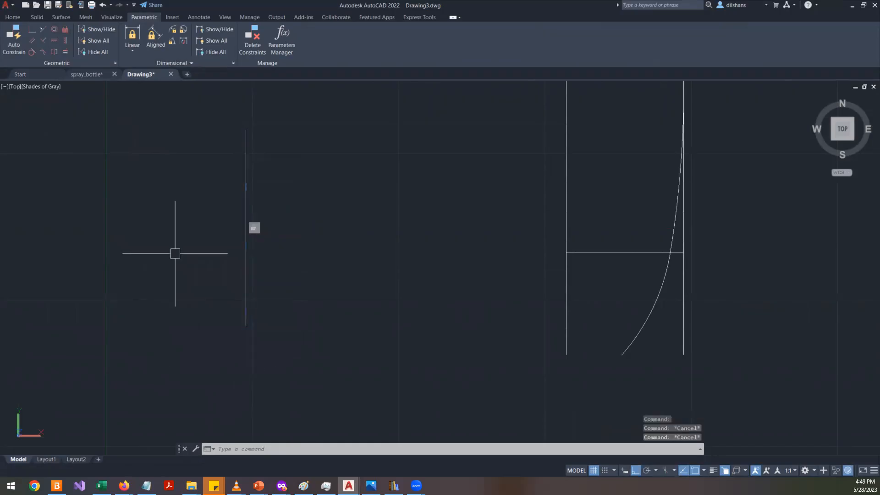
- Draw a three-point arc to the left of the vertical line's lower half
{"action": "type", "text": "a"}
{"action": "key", "text": "Return"}
{"action": "left_click", "coordinate": [179, 284]}
{"action": "left_click", "coordinate": [172, 329]}
{"action": "left_click", "coordinate": [119, 378]}
{"action": "key", "text": "Return"}
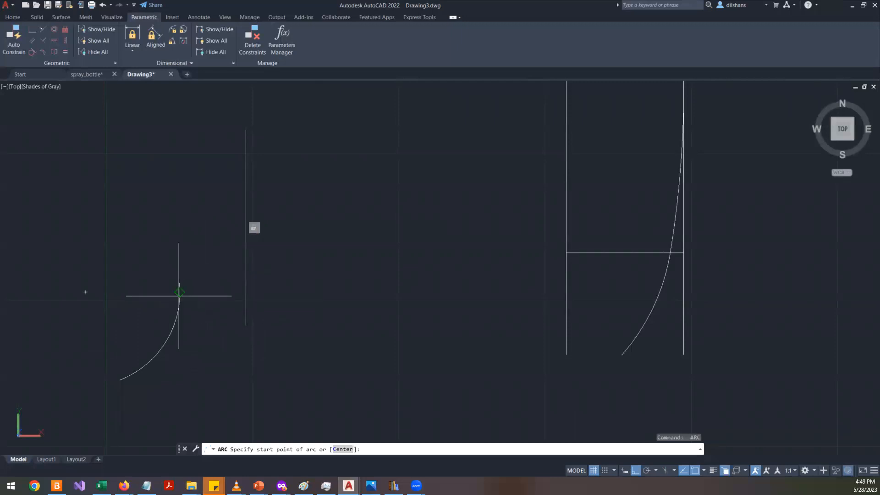
{"action": "key", "text": "Escape"}
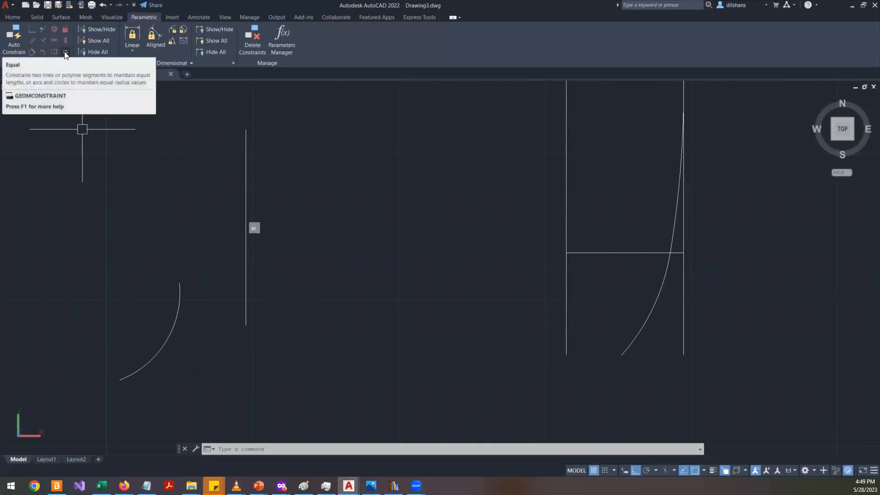
- Reshape the arc with its grips so it starts at the vertical line's bottom end and sweeps down and left
{"action": "left_click", "coordinate": [188, 331]}
{"action": "left_click", "coordinate": [157, 306]}
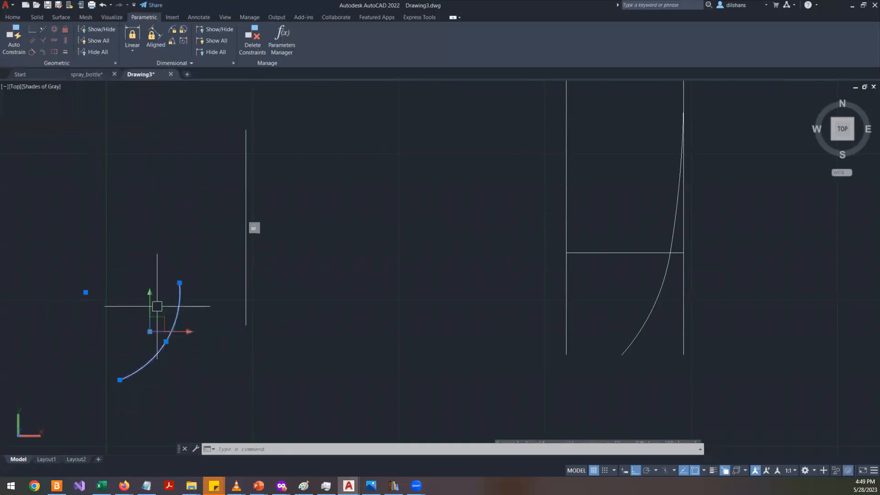
{"action": "left_click", "coordinate": [179, 282]}
{"action": "left_click", "coordinate": [245, 324]}
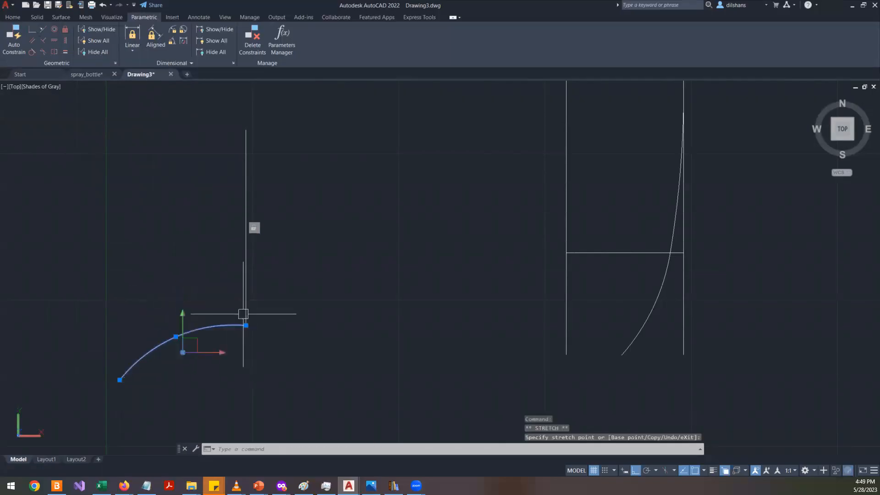
{"action": "left_click", "coordinate": [176, 335]}
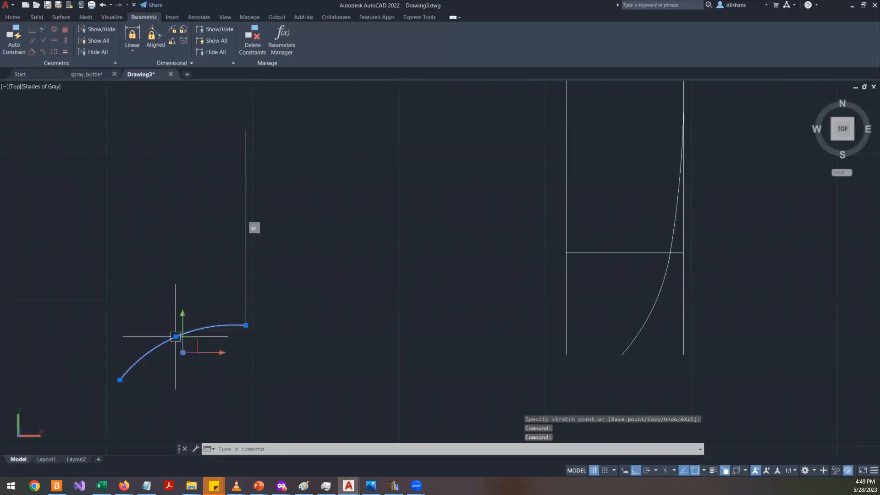
{"action": "left_click", "coordinate": [222, 389]}
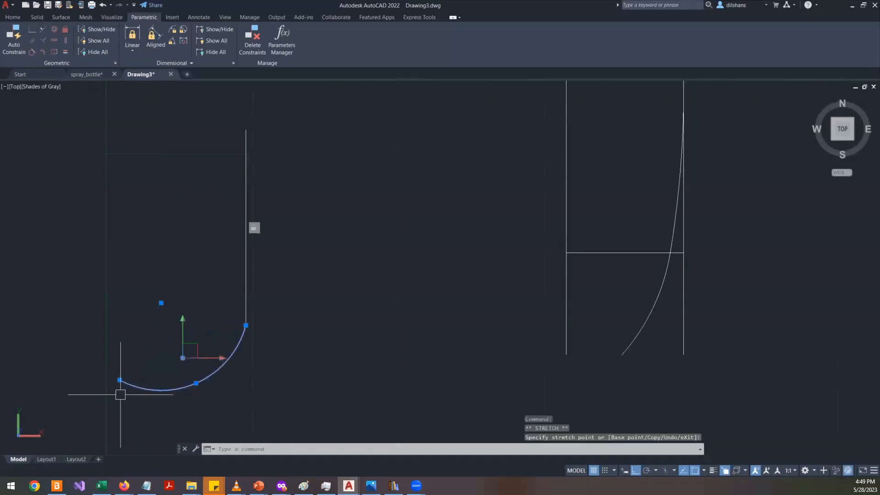
{"action": "left_click", "coordinate": [119, 380]}
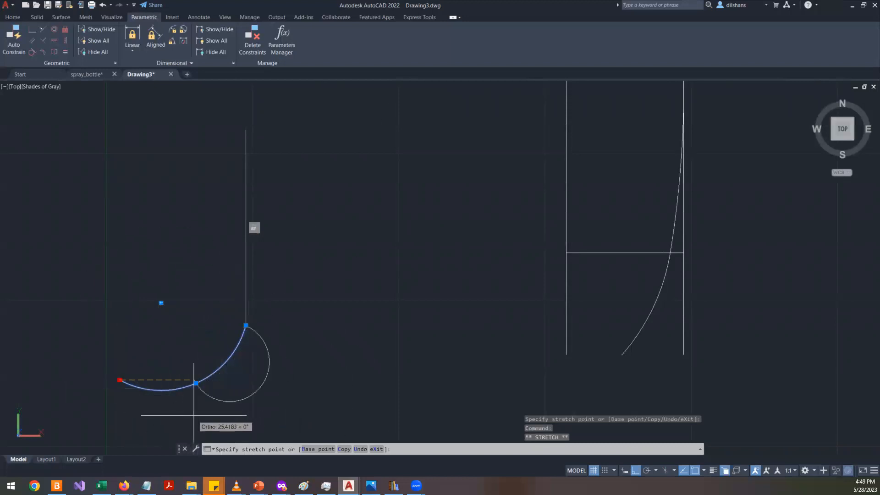
{"action": "left_click", "coordinate": [176, 411]}
{"action": "key", "text": "Escape"}
{"action": "left_click", "coordinate": [232, 355]}
{"action": "left_click", "coordinate": [196, 390]}
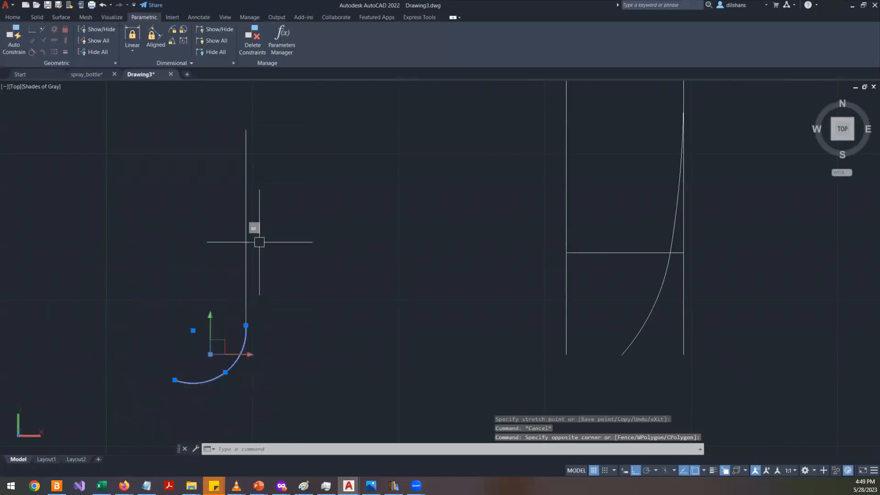
{"action": "key", "text": "Escape"}
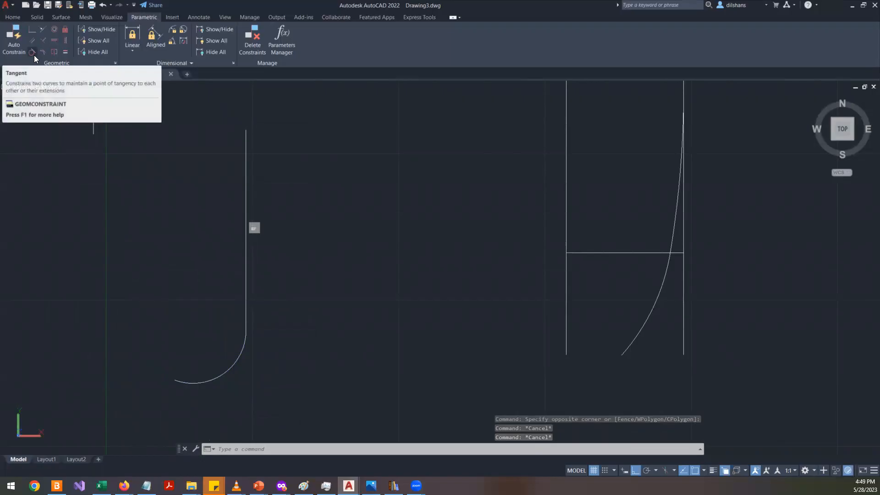
- Add a Tangent constraint between the vertical line and the arc
{"action": "left_click", "coordinate": [34, 55]}
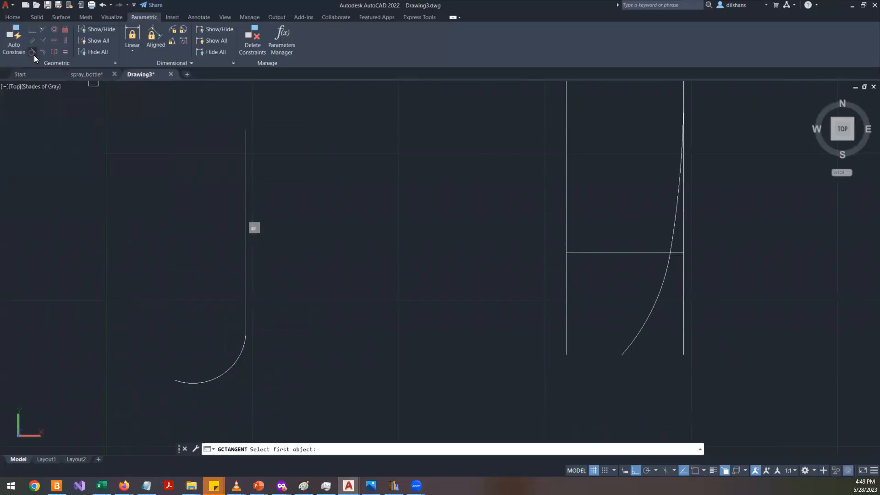
{"action": "left_click", "coordinate": [241, 280]}
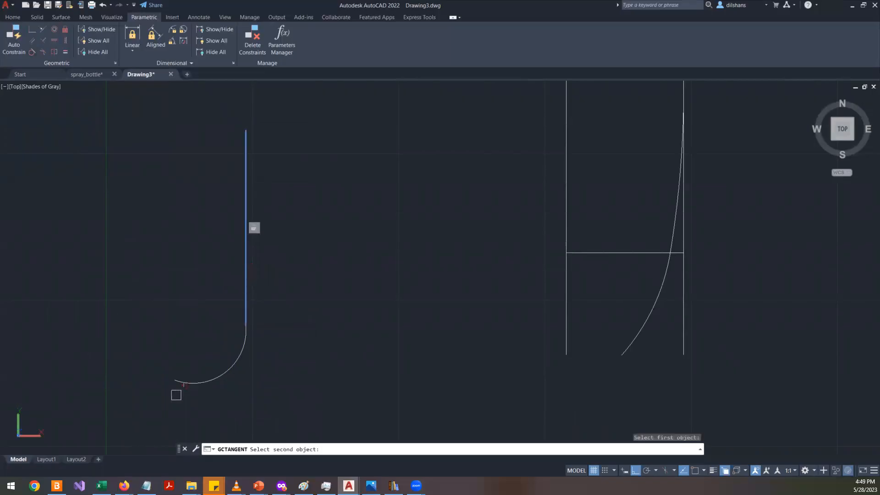
{"action": "left_click", "coordinate": [236, 356]}
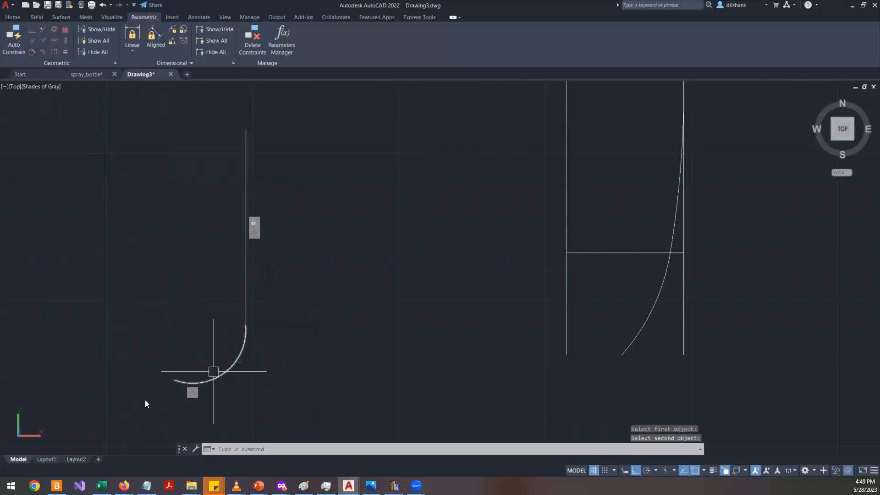
{"action": "left_click", "coordinate": [236, 360]}
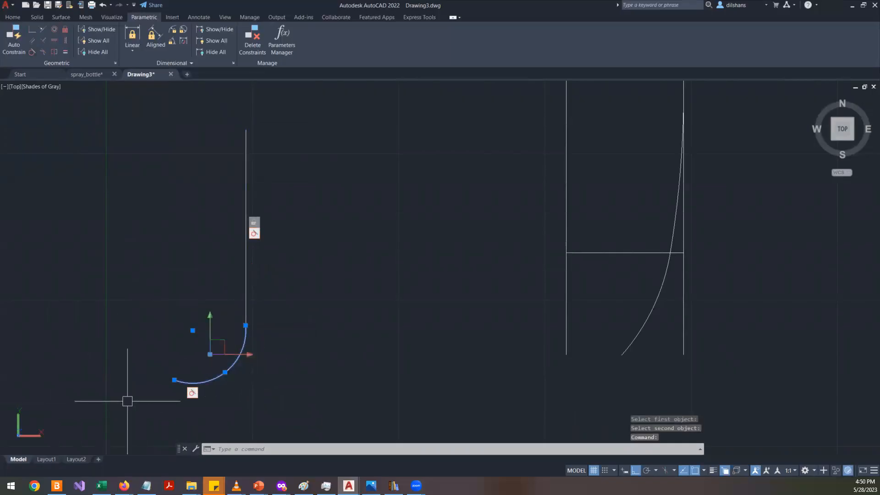
- Try stretching the arc's upper end onto the vertical line, and undo the grip edit
{"action": "scroll", "coordinate": [226, 380], "scroll_direction": "up", "scroll_amount": 5}
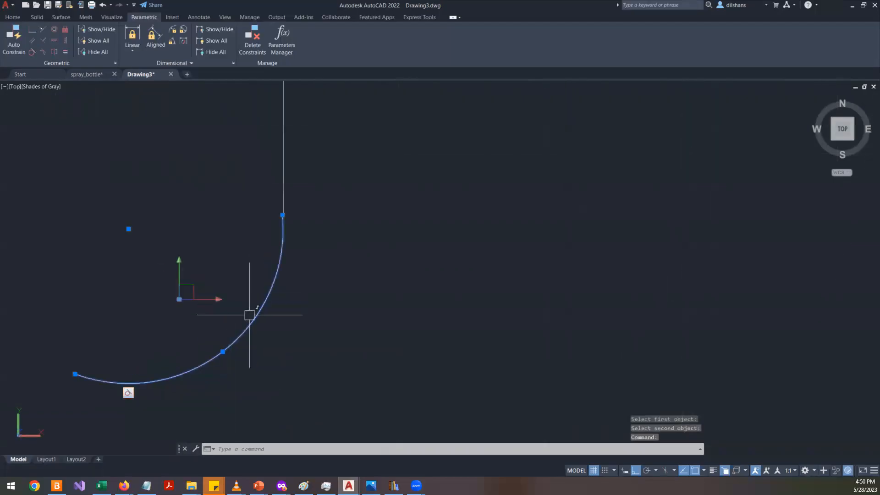
{"action": "scroll", "coordinate": [264, 197], "scroll_direction": "up", "scroll_amount": 8}
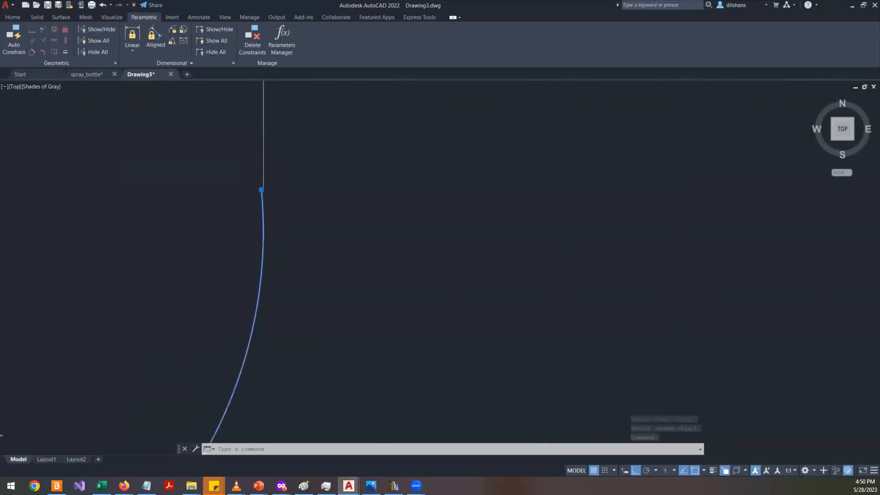
{"action": "scroll", "coordinate": [263, 169], "scroll_direction": "up", "scroll_amount": 3}
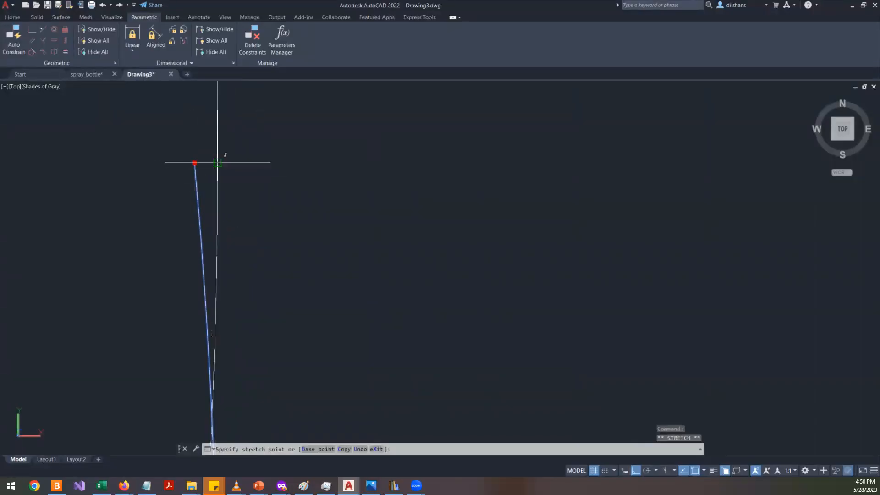
{"action": "left_click", "coordinate": [218, 162]}
{"action": "scroll", "coordinate": [168, 194], "scroll_direction": "down", "scroll_amount": 5}
{"action": "key", "text": "Escape"}
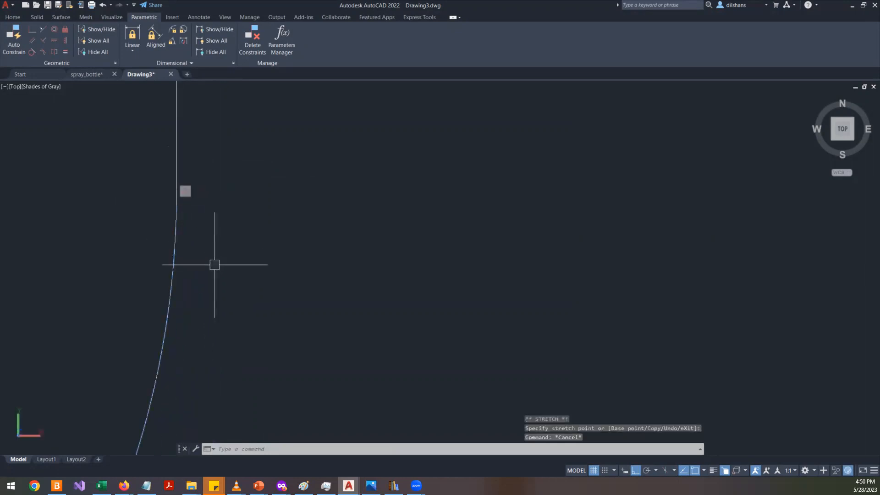
{"action": "left_click", "coordinate": [174, 265]}
{"action": "left_click", "coordinate": [135, 256]}
{"action": "scroll", "coordinate": [166, 257], "scroll_direction": "down", "scroll_amount": 4}
{"action": "scroll", "coordinate": [179, 258], "scroll_direction": "down", "scroll_amount": 2}
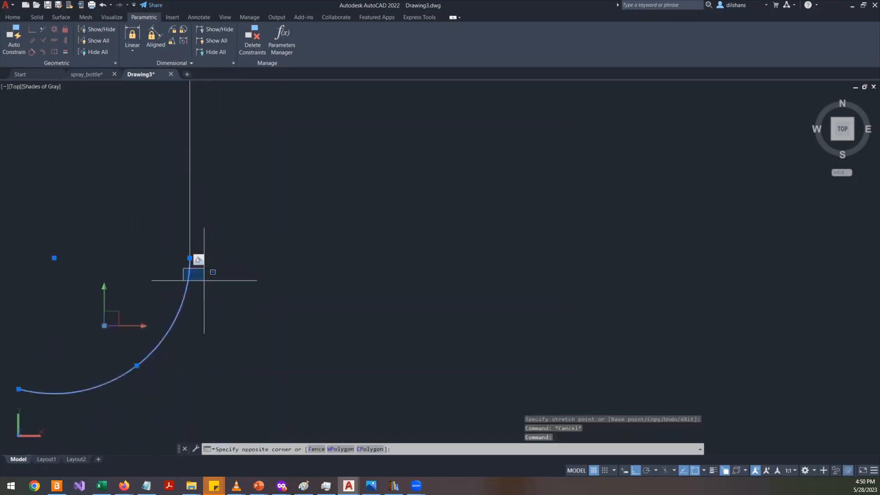
{"action": "key", "text": "Escape"}
{"action": "key", "text": "Escape"}
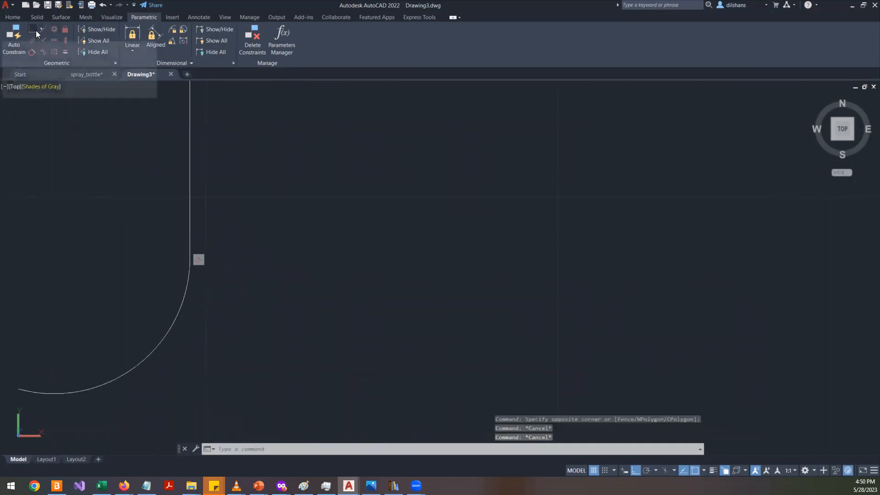
{"action": "scroll", "coordinate": [189, 261], "scroll_direction": "up", "scroll_amount": 10}
{"action": "key", "text": "ctrl+z"}
{"action": "key", "text": "ctrl+z"}
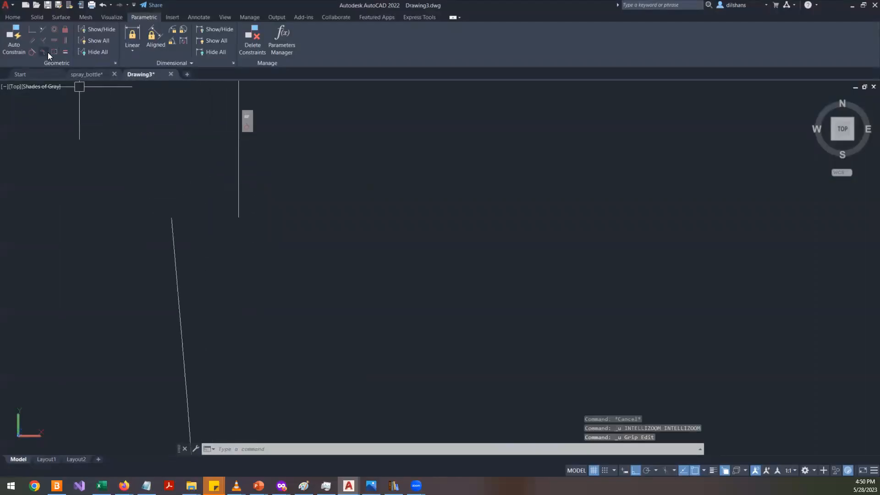
- Add a Coincident constraint joining the vertical line's lower end and the arc's upper end
{"action": "left_click", "coordinate": [32, 29]}
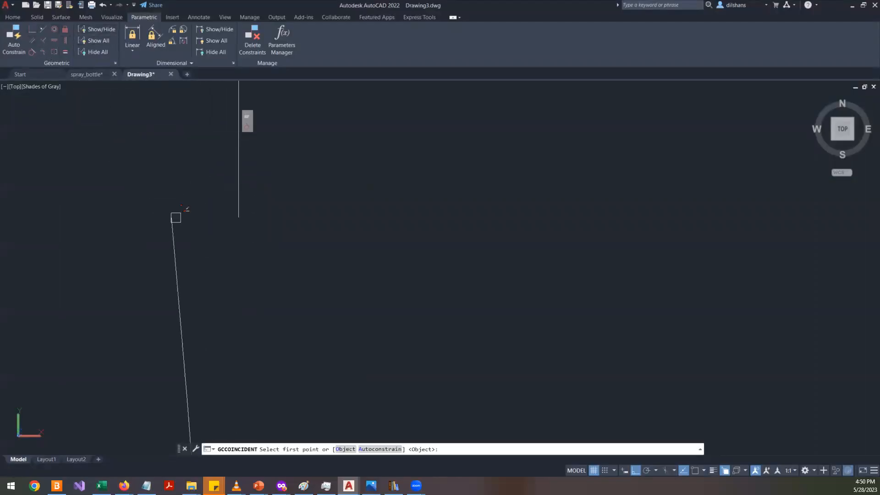
{"action": "left_click", "coordinate": [239, 207]}
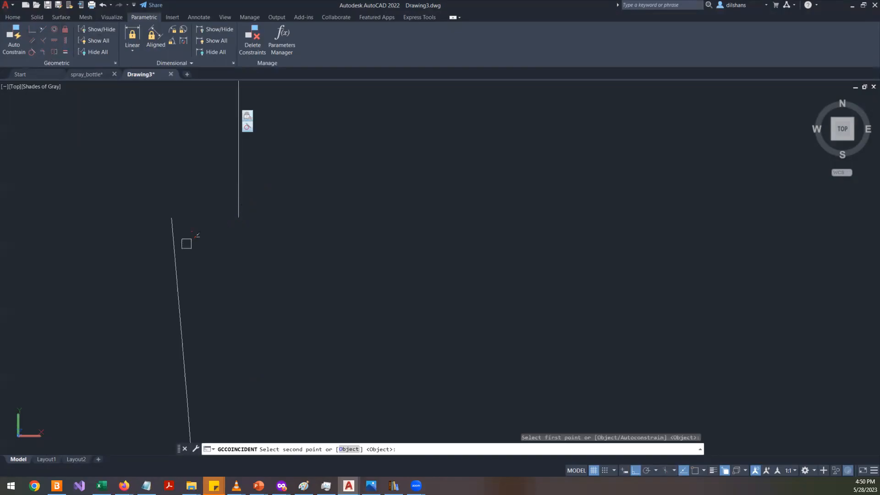
{"action": "left_click", "coordinate": [172, 225]}
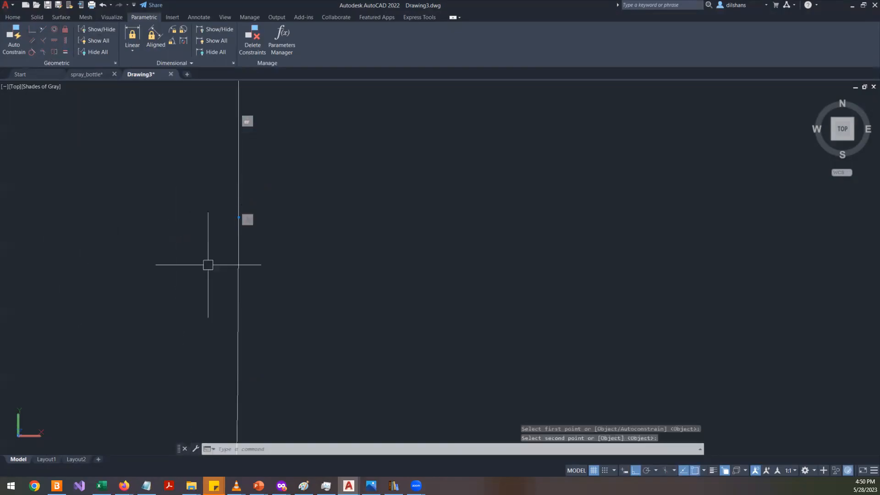
{"action": "scroll", "coordinate": [213, 257], "scroll_direction": "down", "scroll_amount": 4}
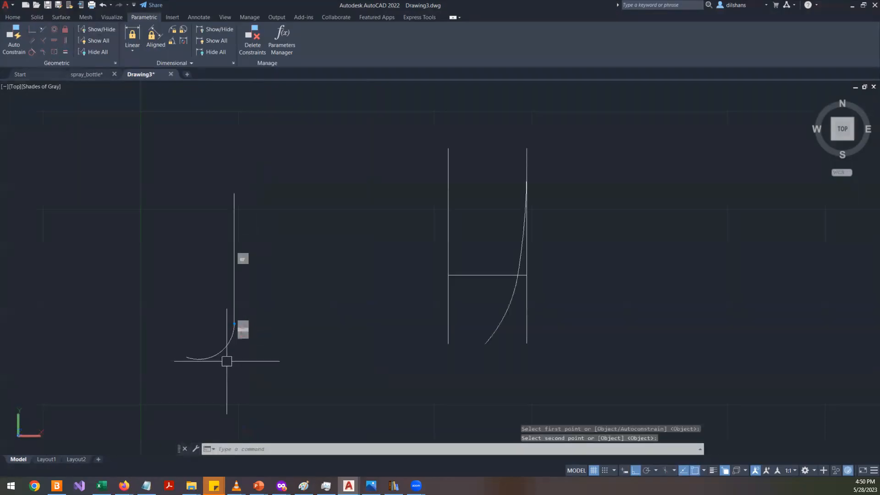
{"action": "scroll", "coordinate": [226, 349], "scroll_direction": "up", "scroll_amount": 5}
{"action": "key", "text": "Escape"}
{"action": "scroll", "coordinate": [320, 279], "scroll_direction": "down", "scroll_amount": 8}
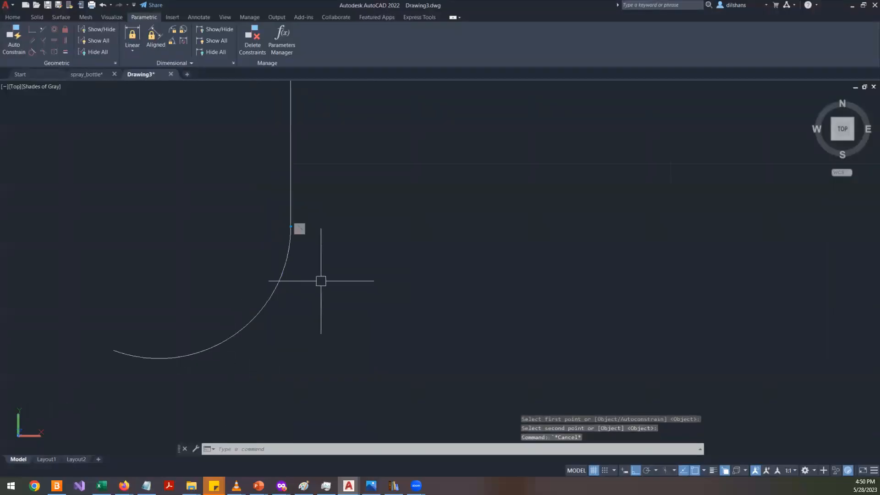
{"action": "scroll", "coordinate": [307, 301], "scroll_direction": "up", "scroll_amount": 3}
- Move the arc's lower end down and slightly right with ortho turned off to reshape the curve
{"action": "left_click", "coordinate": [305, 261]}
{"action": "left_click", "coordinate": [264, 277]}
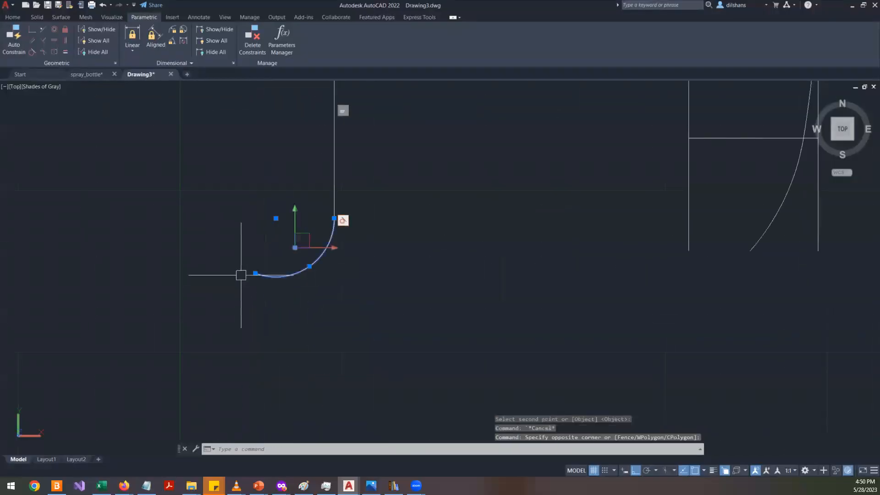
{"action": "left_click", "coordinate": [255, 273]}
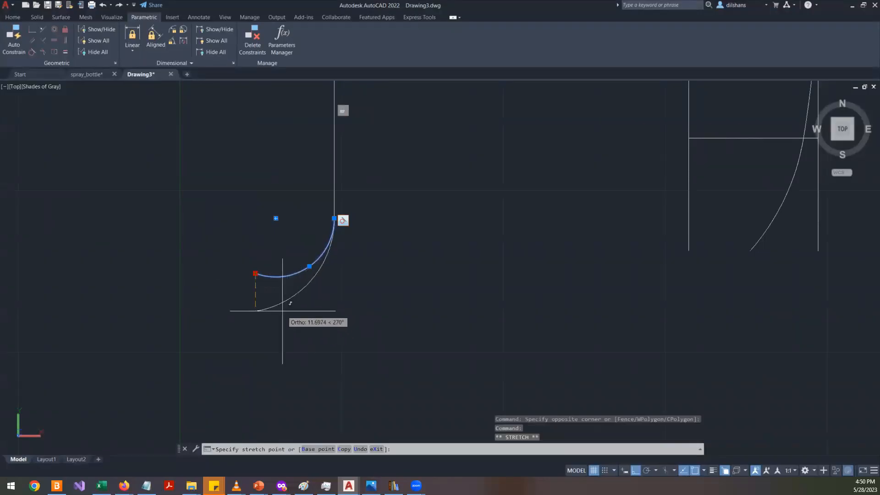
{"action": "key", "text": "F8"}
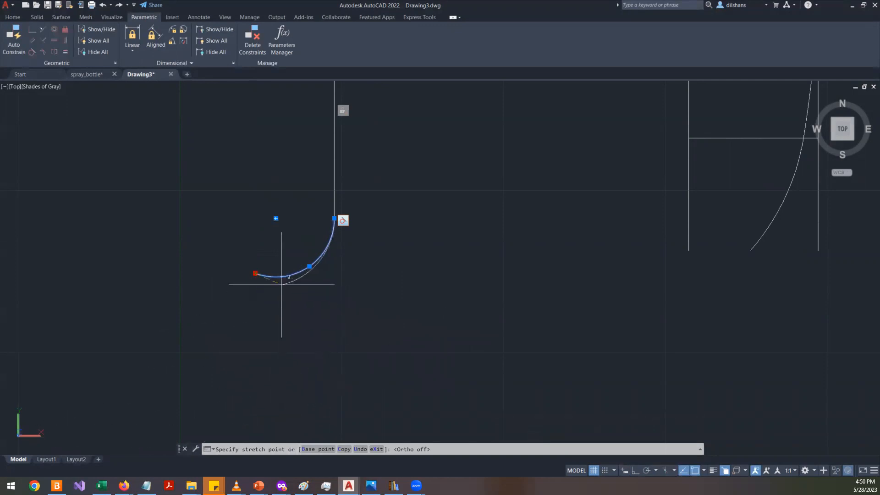
{"action": "left_click", "coordinate": [265, 323]}
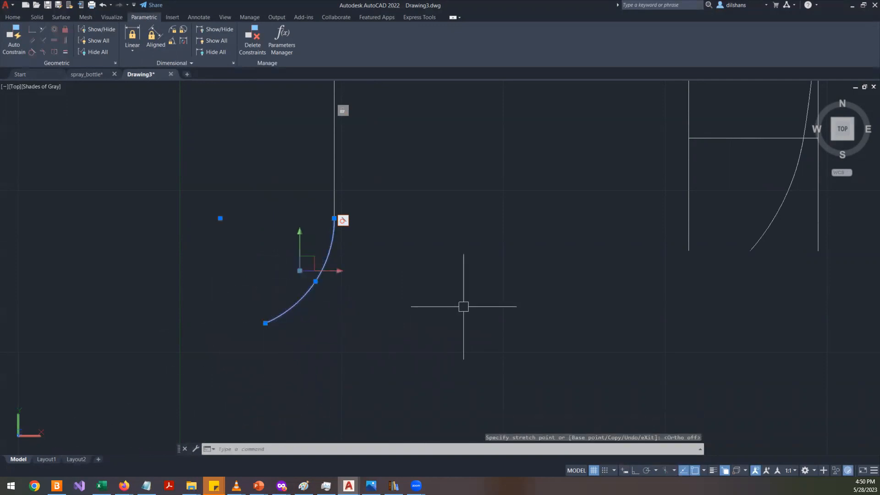
{"action": "left_click", "coordinate": [265, 324]}
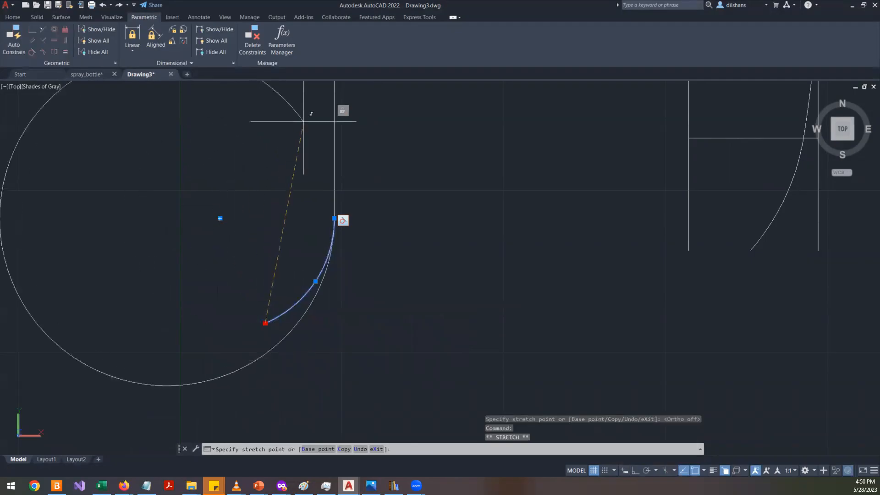
{"action": "key", "text": "Escape"}
{"action": "key", "text": "Escape"}
{"action": "key", "text": "Escape"}
- Erase the vertical guide line that runs alongside the curved arcs of the mug profile
{"action": "scroll", "coordinate": [248, 287], "scroll_direction": "down", "scroll_amount": 2}
{"action": "scroll", "coordinate": [248, 287], "scroll_direction": "down", "scroll_amount": 2}
{"action": "scroll", "coordinate": [464, 235], "scroll_direction": "up", "scroll_amount": 3}
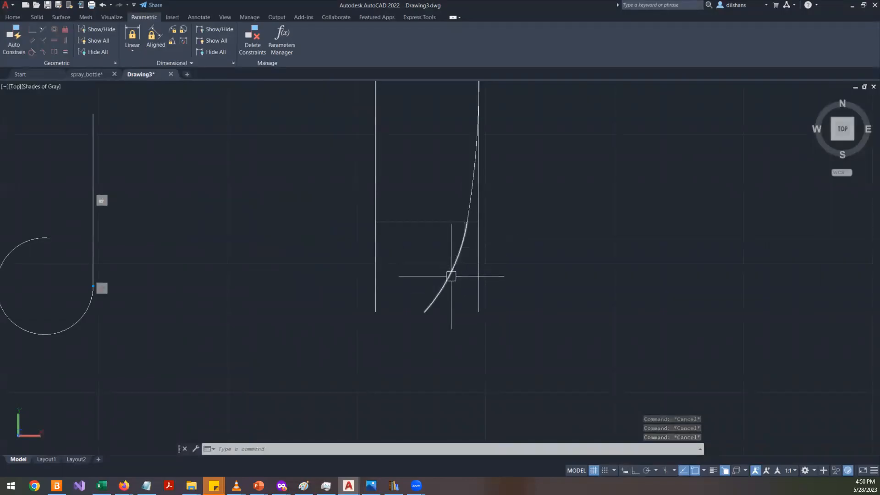
{"action": "left_click", "coordinate": [467, 193]}
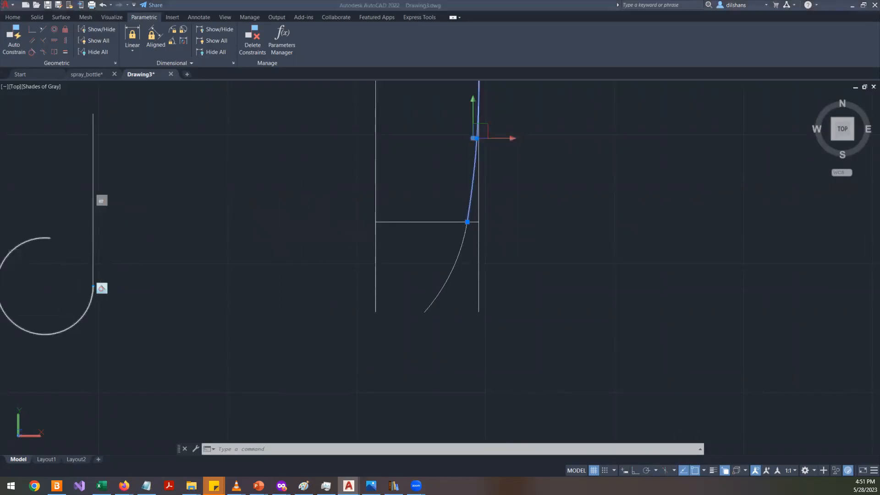
{"action": "key", "text": "Escape"}
{"action": "key", "text": "Escape"}
{"action": "left_click", "coordinate": [479, 241]}
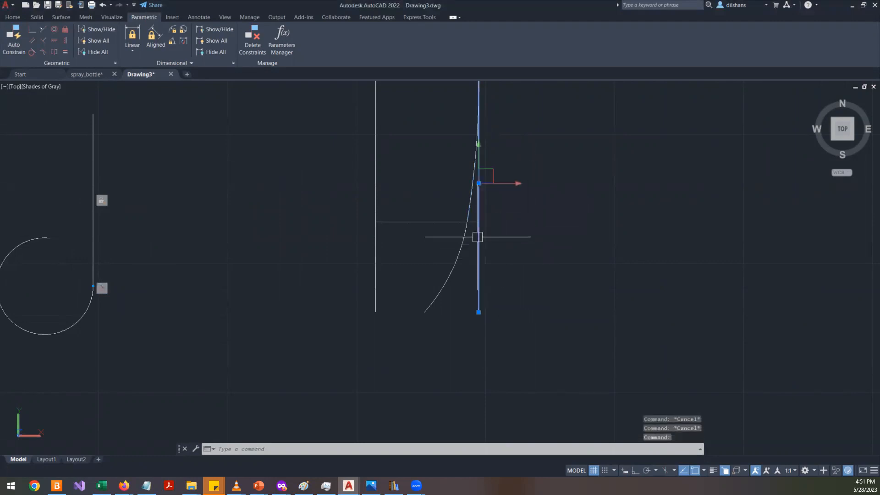
{"action": "scroll", "coordinate": [507, 249], "scroll_direction": "down", "scroll_amount": 3}
{"action": "scroll", "coordinate": [508, 240], "scroll_direction": "up", "scroll_amount": 2}
{"action": "scroll", "coordinate": [509, 240], "scroll_direction": "up", "scroll_amount": 2}
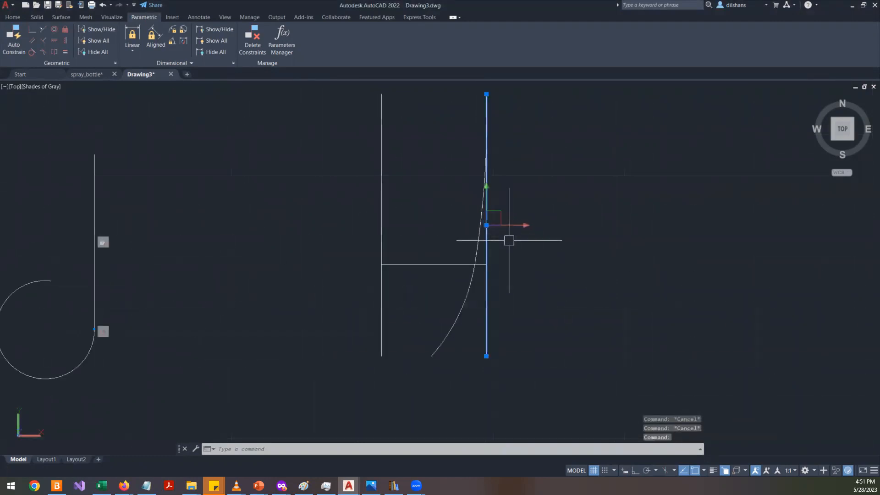
{"action": "key", "text": "Delete"}
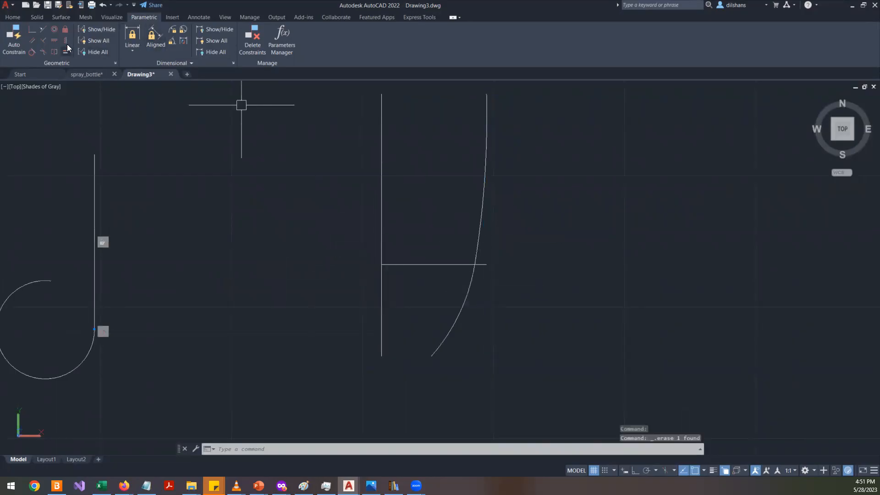
- Apply a Fix constraint to the upper end of the profile's top arc
{"action": "left_click", "coordinate": [65, 32]}
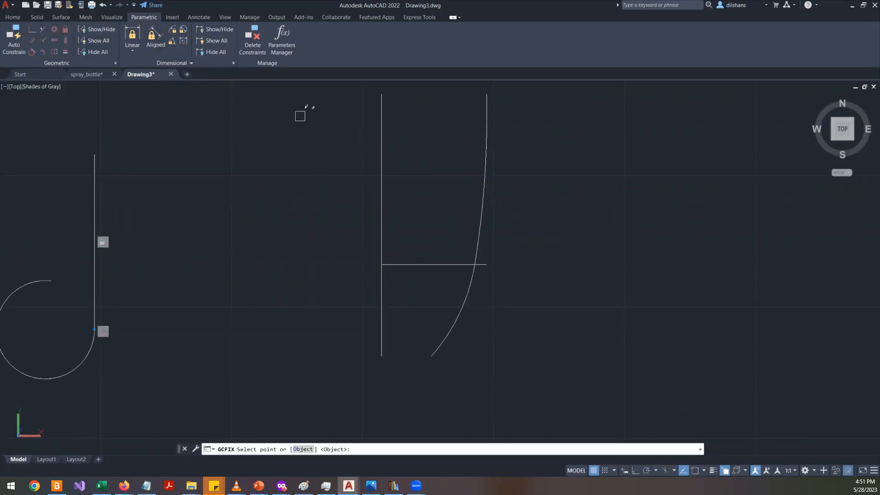
{"action": "left_click", "coordinate": [484, 93]}
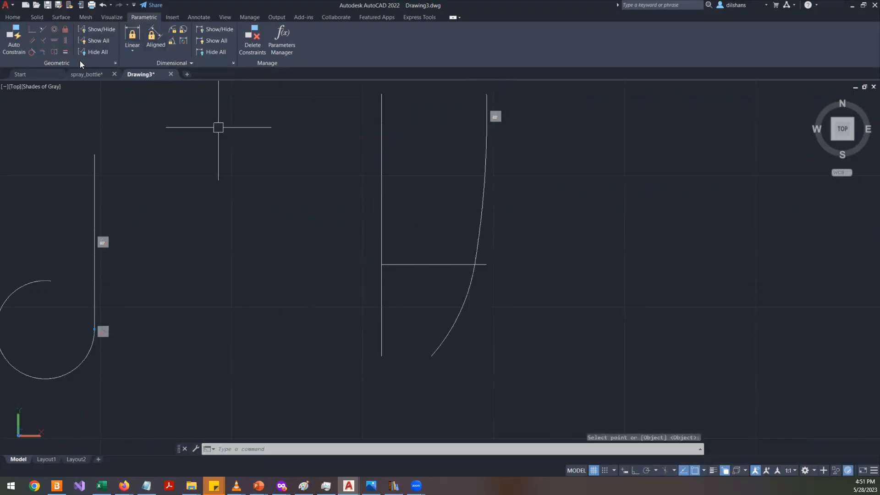
- Add a Tangent constraint between the upper and lower arcs of the profile curve
{"action": "left_click", "coordinate": [32, 52]}
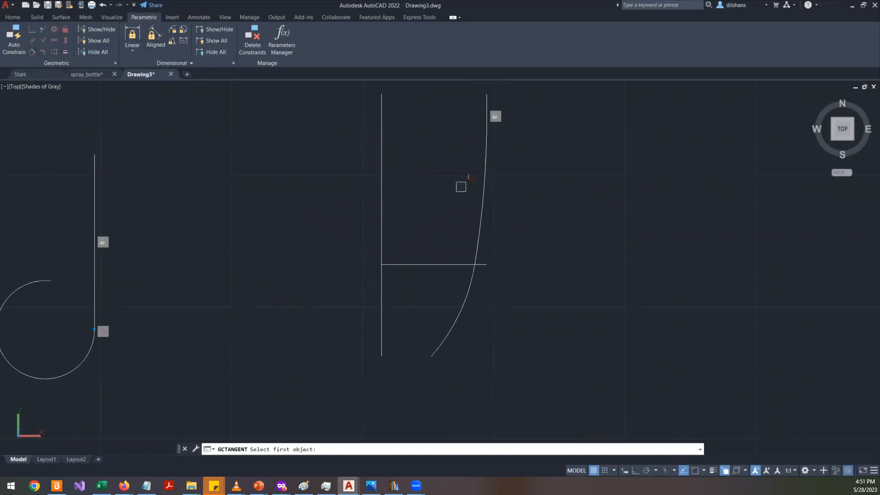
{"action": "left_click", "coordinate": [485, 184]}
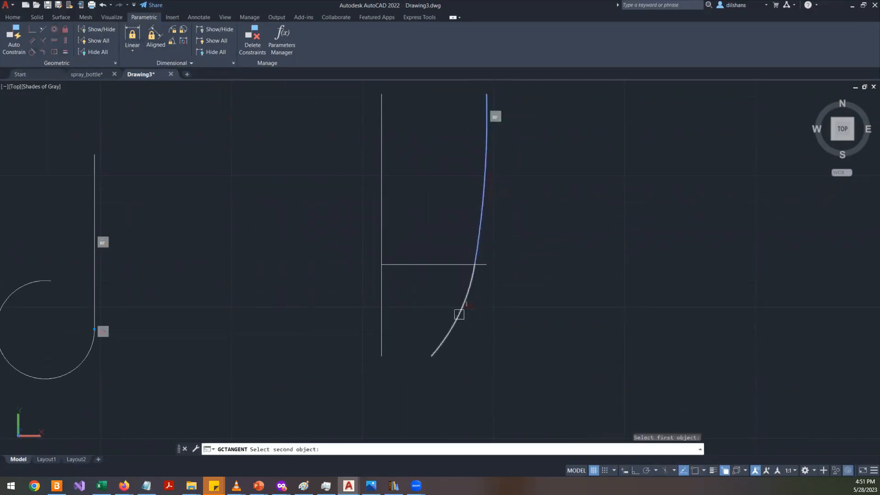
{"action": "left_click", "coordinate": [459, 315]}
{"action": "scroll", "coordinate": [481, 291], "scroll_direction": "up", "scroll_amount": 3}
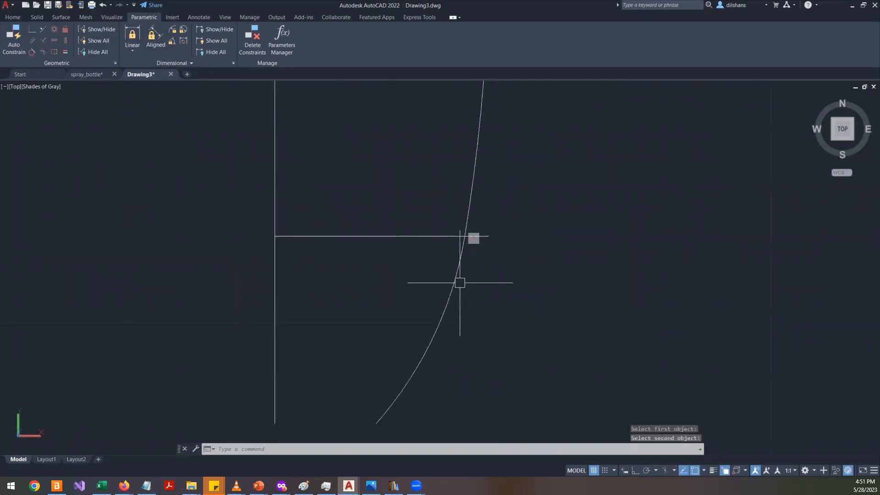
{"action": "left_click", "coordinate": [460, 282]}
{"action": "left_click", "coordinate": [457, 330]}
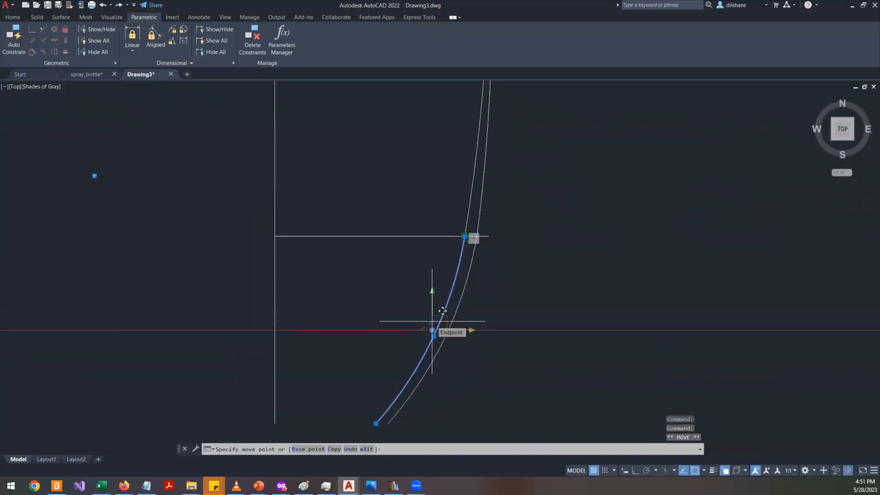
{"action": "key", "text": "F3"}
{"action": "key", "text": "Escape"}
{"action": "key", "text": "Escape"}
- Add a Coincident constraint joining the ends of the two arcs where they meet
{"action": "scroll", "coordinate": [548, 234], "scroll_direction": "up", "scroll_amount": 3}
{"action": "scroll", "coordinate": [547, 234], "scroll_direction": "up", "scroll_amount": 2}
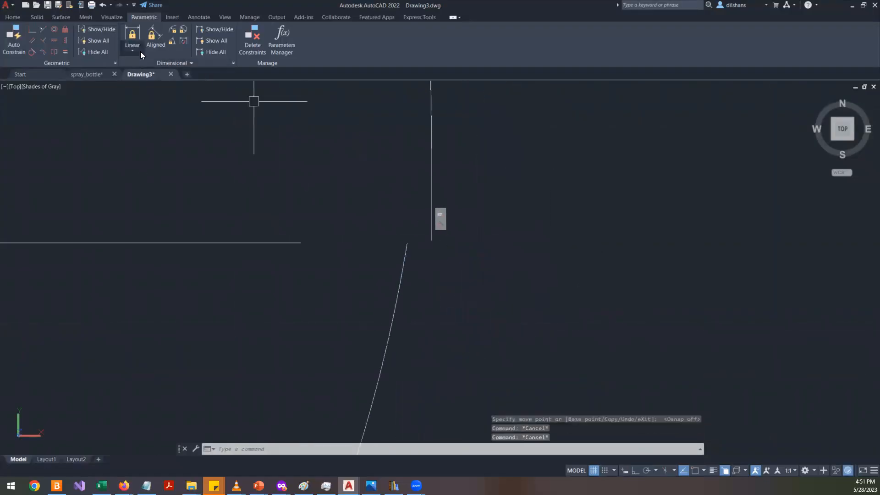
{"action": "left_click", "coordinate": [33, 31]}
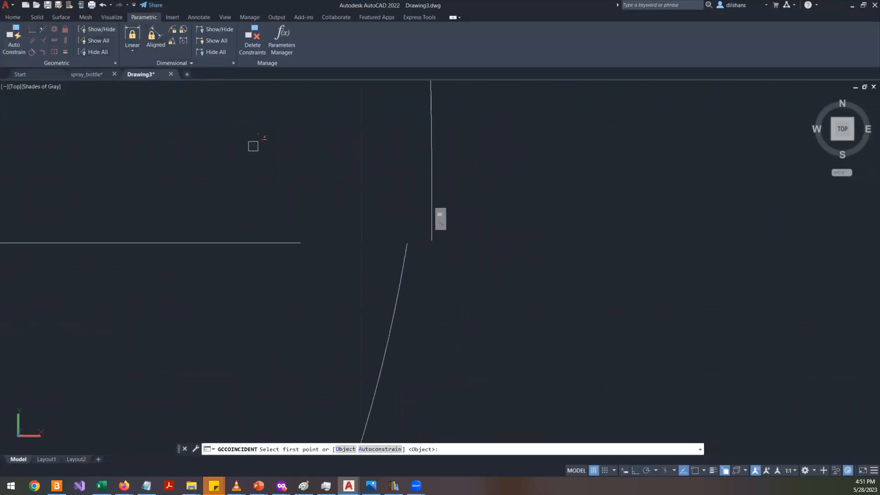
{"action": "left_click", "coordinate": [408, 245]}
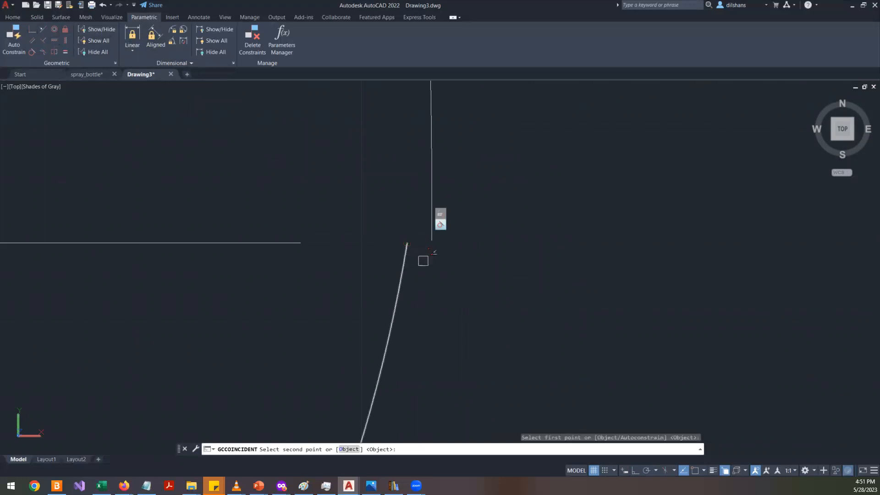
{"action": "left_click", "coordinate": [433, 239]}
{"action": "scroll", "coordinate": [504, 247], "scroll_direction": "down", "scroll_amount": 5}
{"action": "scroll", "coordinate": [504, 270], "scroll_direction": "up", "scroll_amount": 6}
{"action": "type", "text": "l"}
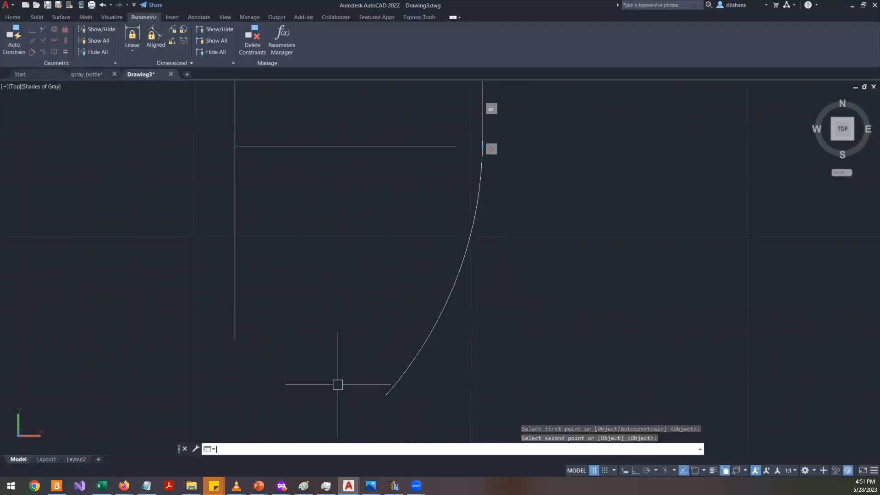
{"action": "key", "text": "Return"}
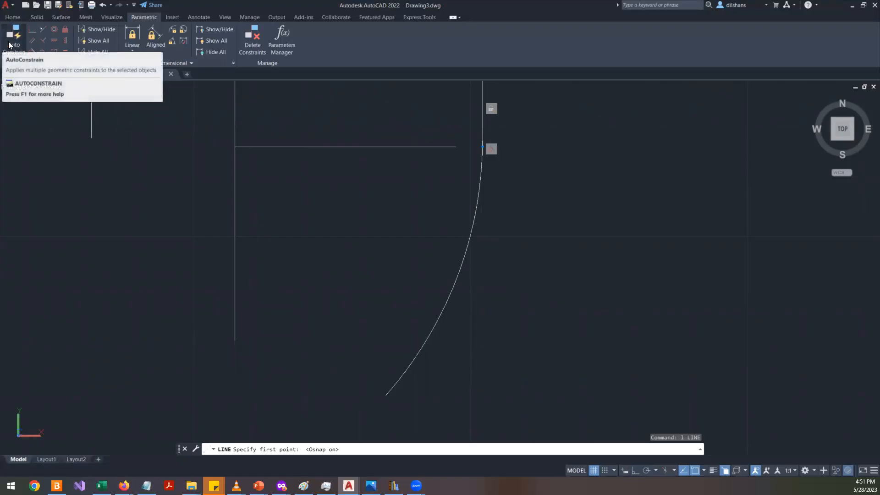
{"action": "left_click", "coordinate": [9, 44]}
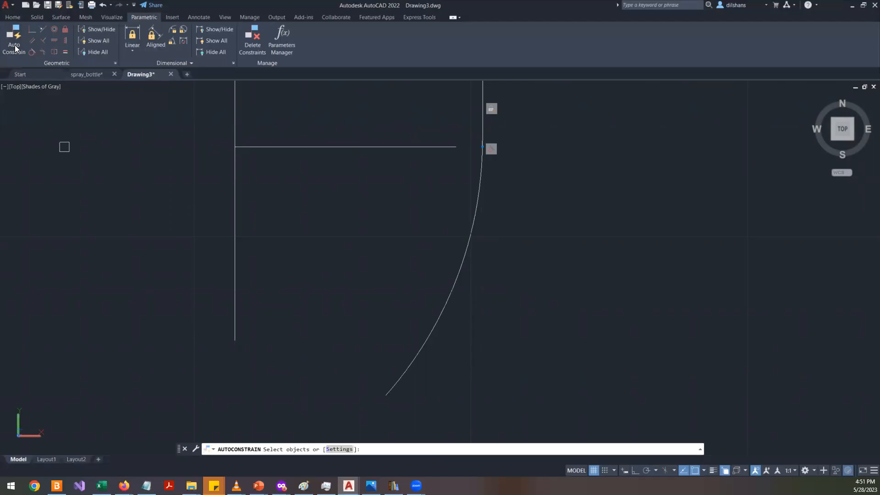
{"action": "type", "text": "```"}
{"action": "key", "text": "Escape"}
{"action": "key", "text": "Escape"}
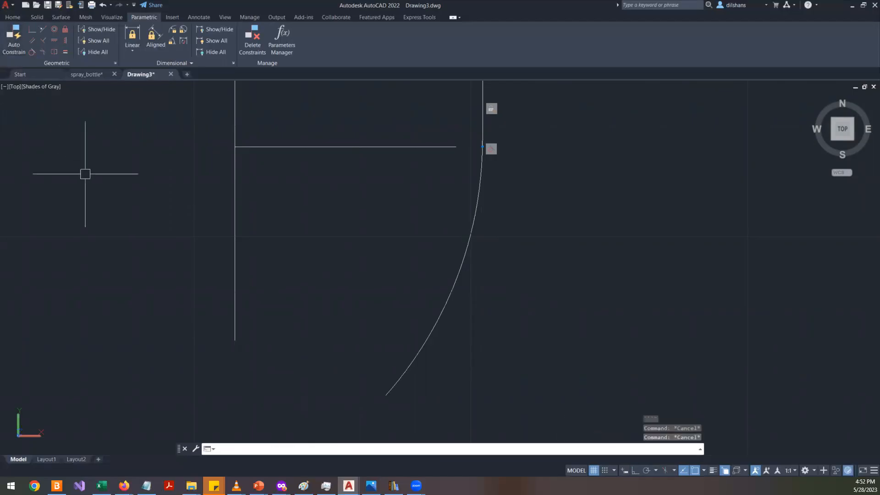
{"action": "left_click", "coordinate": [19, 49]}
{"action": "key", "text": "Escape"}
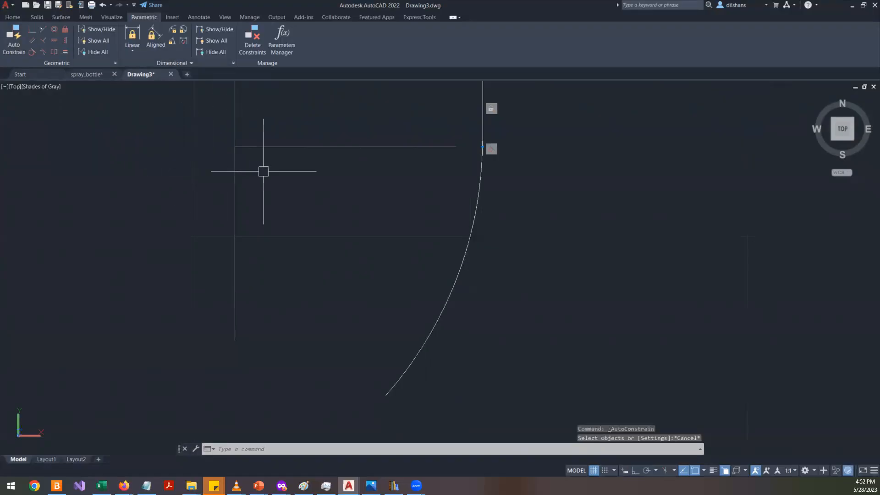
- Draw a horizontal base line starting from the lower end of the profile's vertical line
{"action": "type", "text": "l"}
{"action": "key", "text": "Return"}
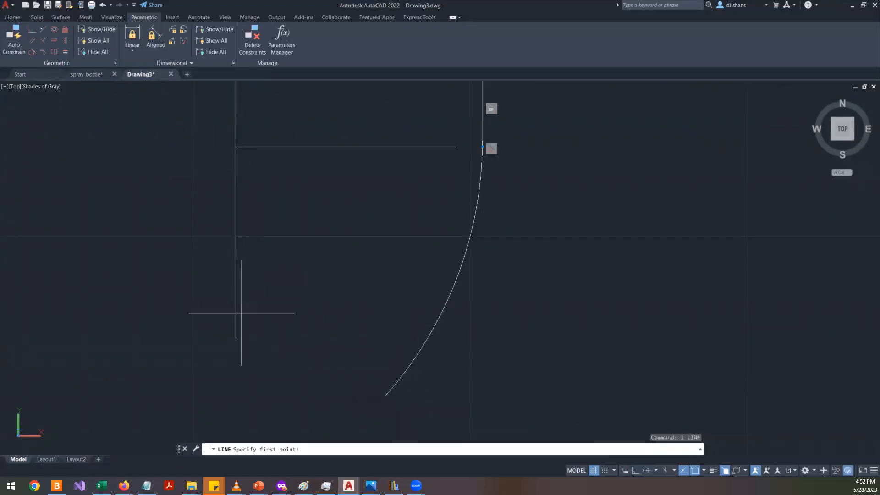
{"action": "left_click", "coordinate": [234, 340]}
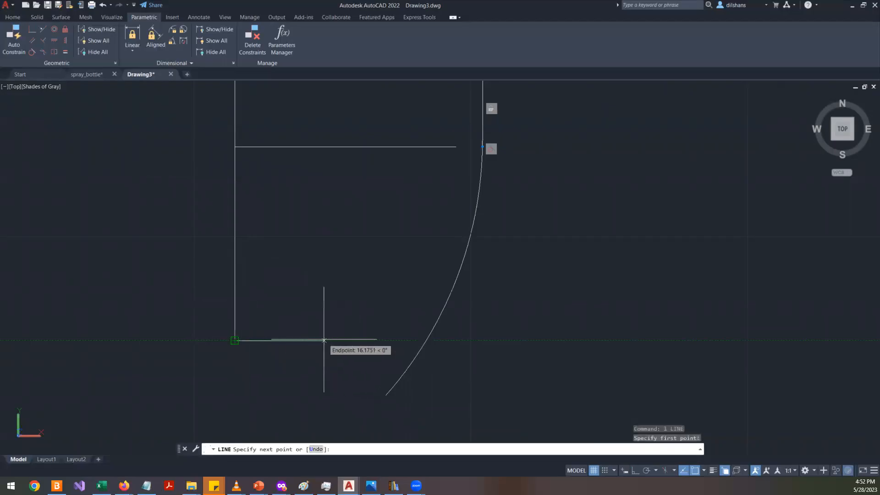
{"action": "left_click", "coordinate": [345, 340]}
{"action": "key", "text": "Return"}
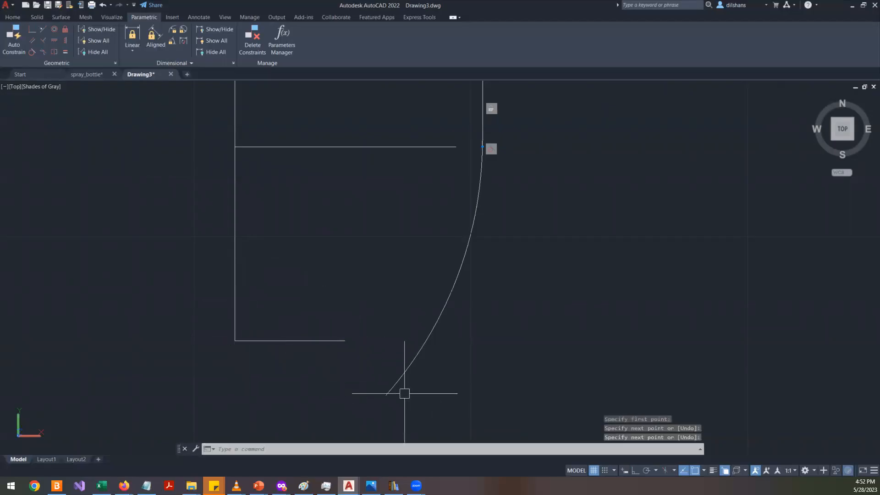
- Add a Coincident constraint joining the base line's free end to the lower arc's lower end
{"action": "left_click", "coordinate": [62, 29]}
{"action": "left_click", "coordinate": [34, 32]}
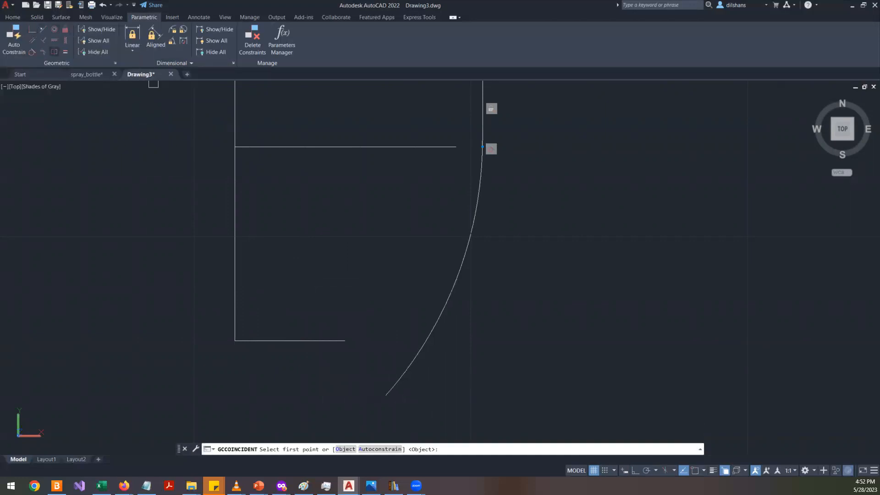
{"action": "left_click", "coordinate": [351, 347]}
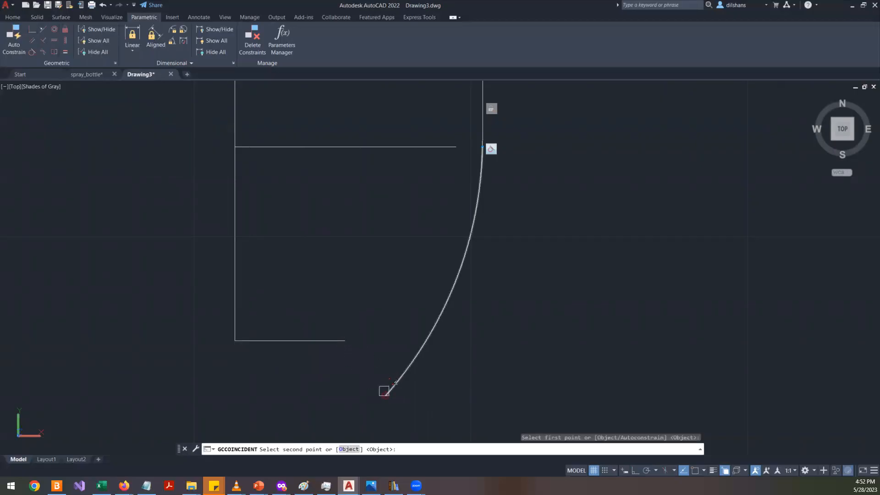
{"action": "left_click", "coordinate": [386, 391]}
{"action": "scroll", "coordinate": [379, 319], "scroll_direction": "down", "scroll_amount": 3}
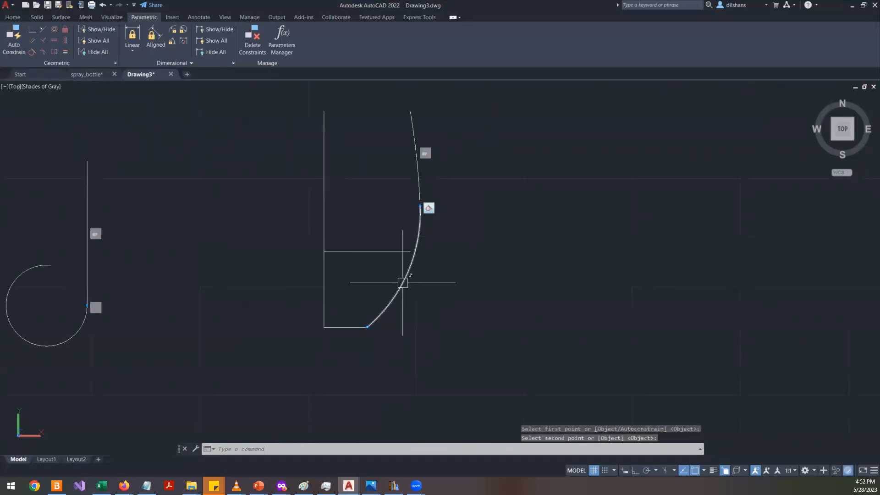
{"action": "scroll", "coordinate": [403, 282], "scroll_direction": "up", "scroll_amount": 2}
{"action": "key", "text": "Escape"}
{"action": "key", "text": "Escape"}
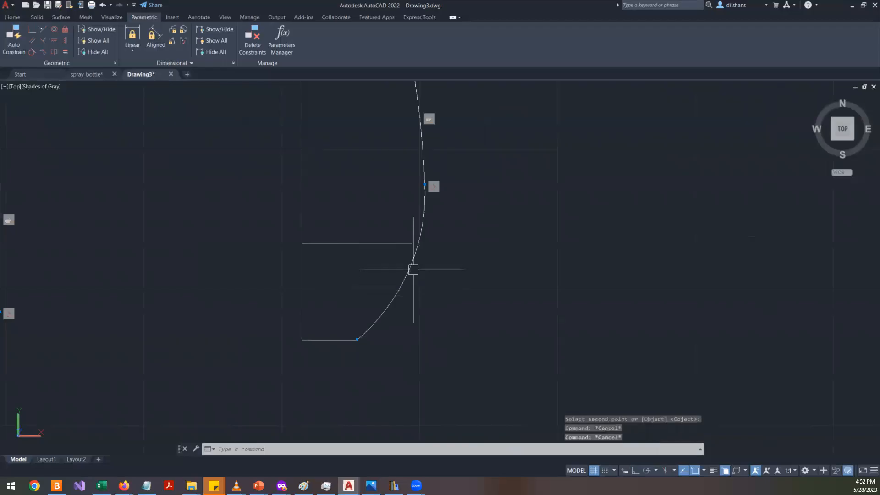
- Apply a Fix constraint to the horizontal base line
{"action": "left_click", "coordinate": [412, 267]}
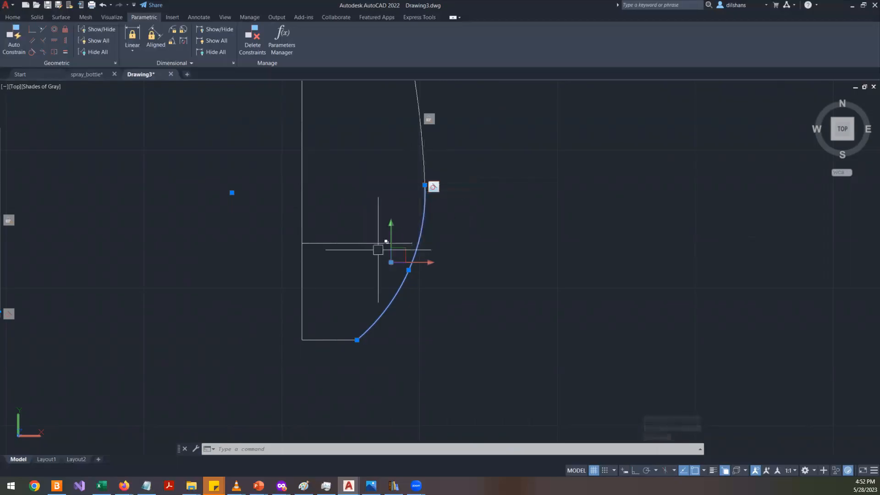
{"action": "key", "text": "Escape"}
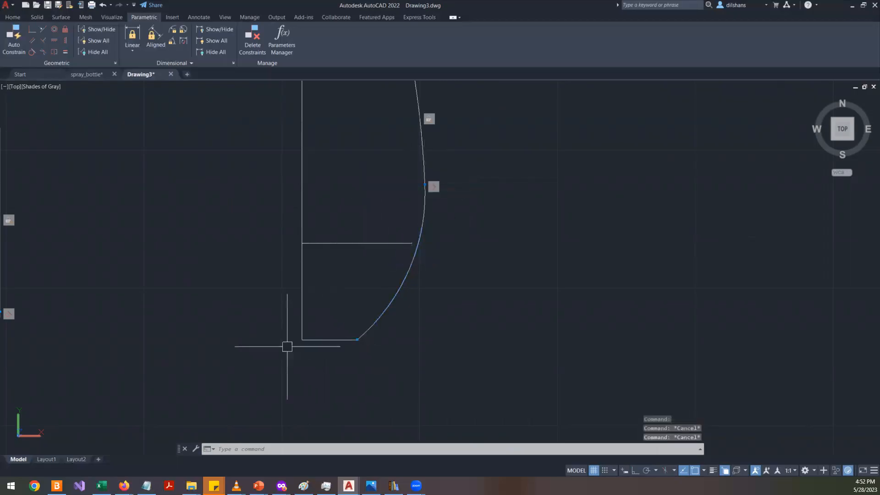
{"action": "left_click", "coordinate": [65, 29]}
{"action": "left_click", "coordinate": [309, 333]}
{"action": "left_click", "coordinate": [310, 338]}
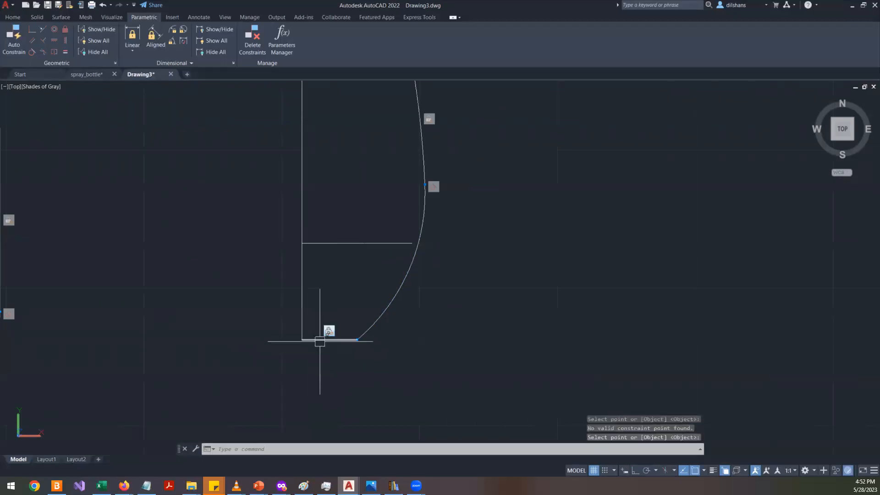
{"action": "key", "text": "Escape"}
{"action": "key", "text": "Escape"}
{"action": "left_click", "coordinate": [424, 203]}
{"action": "key", "text": "Escape"}
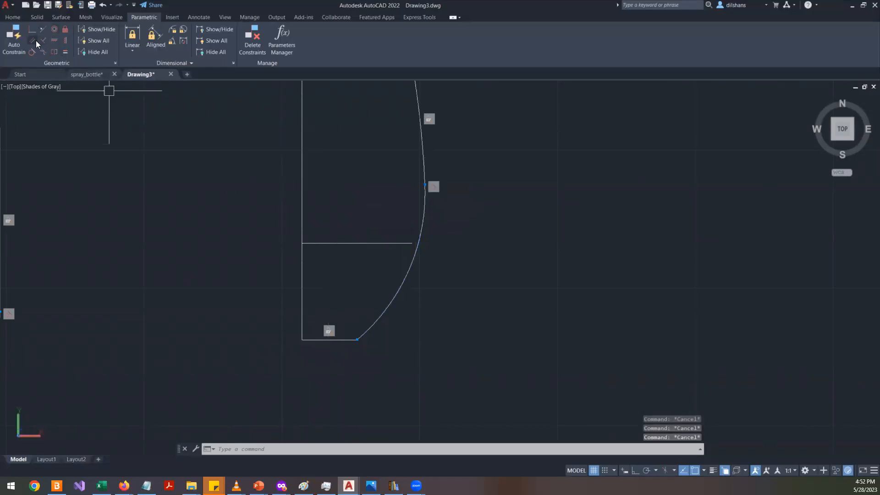
- Apply a Horizontal constraint to the base line
{"action": "left_click", "coordinate": [50, 42]}
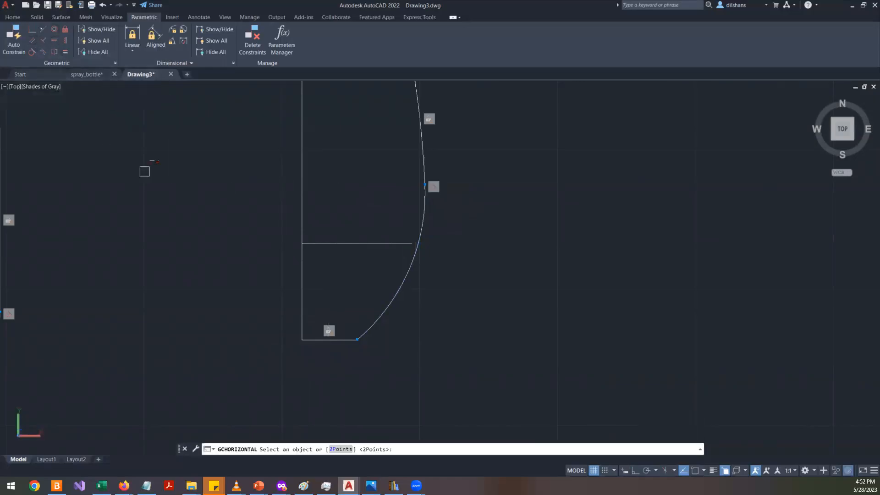
{"action": "left_click", "coordinate": [312, 342]}
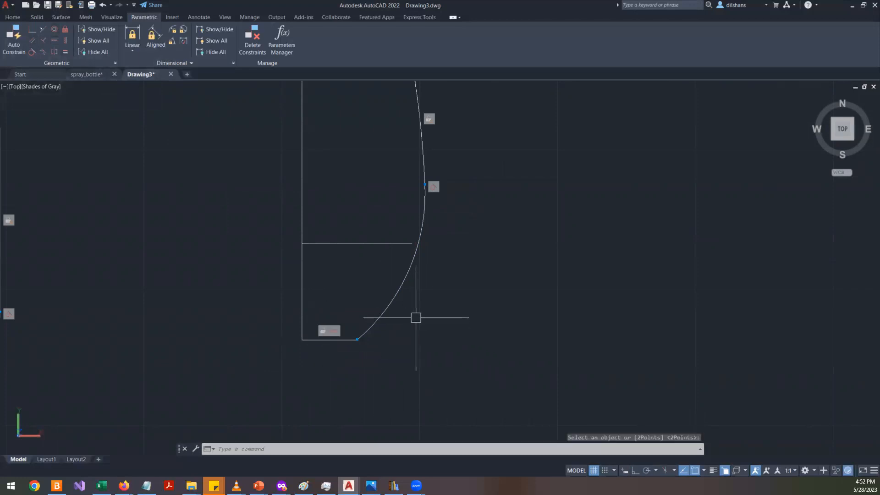
{"action": "left_click", "coordinate": [393, 299]}
{"action": "scroll", "coordinate": [426, 242], "scroll_direction": "up", "scroll_amount": 5}
{"action": "scroll", "coordinate": [425, 210], "scroll_direction": "down", "scroll_amount": 5}
{"action": "scroll", "coordinate": [427, 176], "scroll_direction": "up", "scroll_amount": 5}
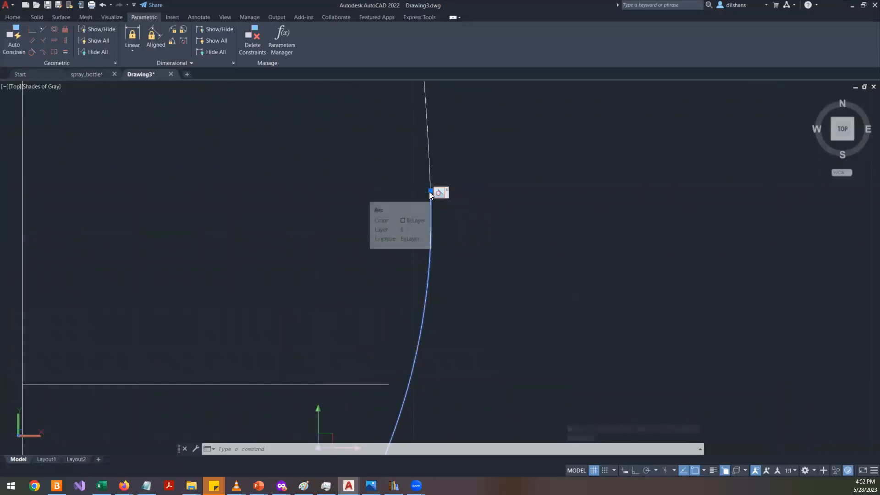
{"action": "key", "text": "Escape"}
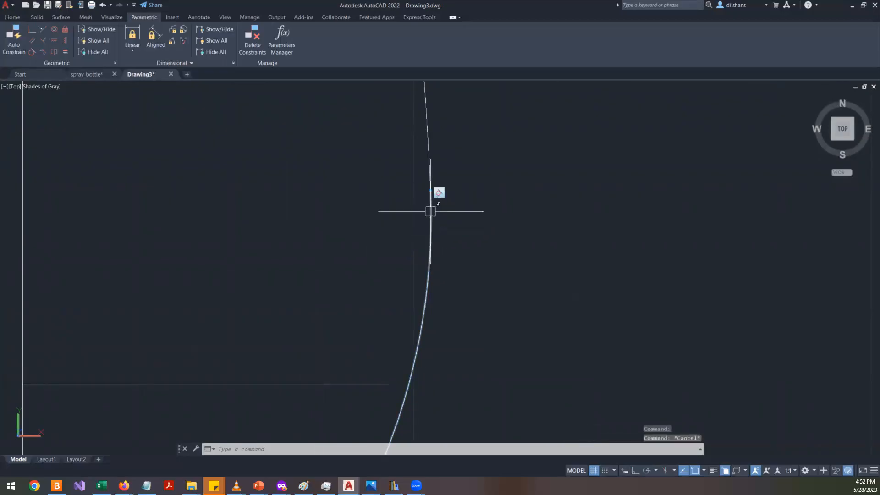
{"action": "left_click", "coordinate": [431, 252]}
{"action": "scroll", "coordinate": [426, 184], "scroll_direction": "up", "scroll_amount": 3}
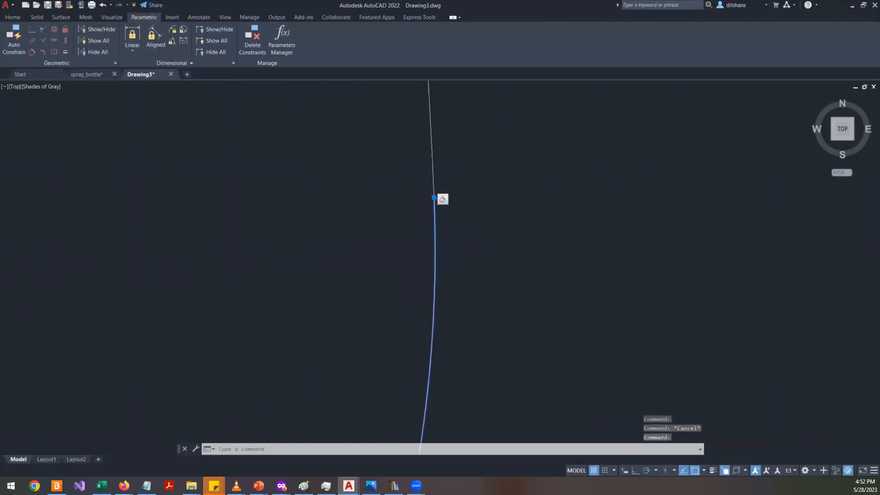
{"action": "left_click", "coordinate": [434, 198]}
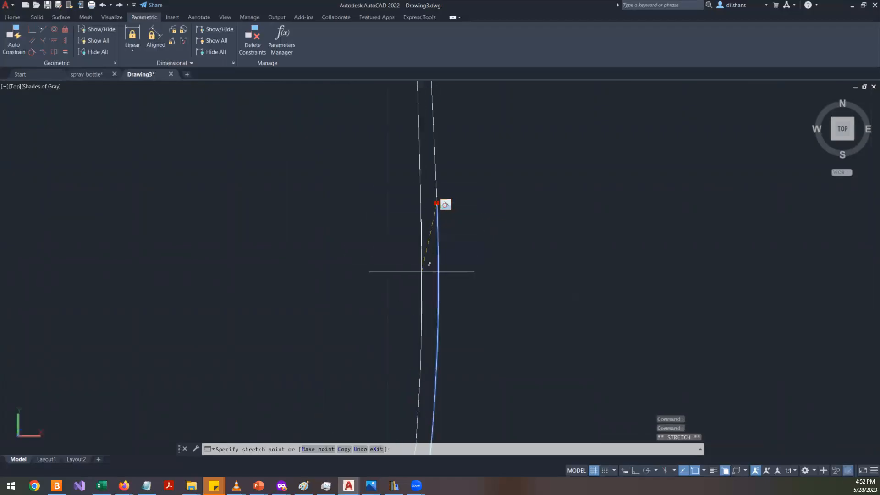
{"action": "scroll", "coordinate": [407, 304], "scroll_direction": "down", "scroll_amount": 4}
{"action": "scroll", "coordinate": [400, 315], "scroll_direction": "up", "scroll_amount": 3}
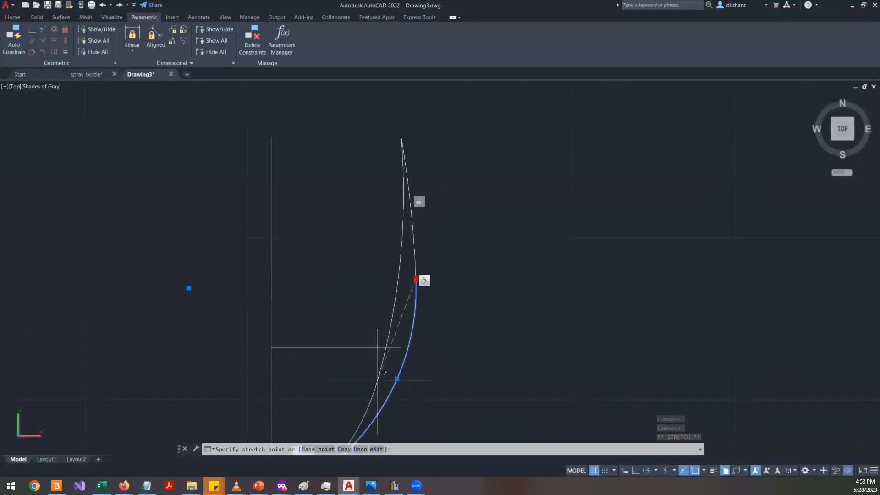
{"action": "key", "text": "Escape"}
{"action": "key", "text": "Escape"}
- Erase the earlier handle guide circle and its vertical line beside the profile
{"action": "scroll", "coordinate": [412, 295], "scroll_direction": "down", "scroll_amount": 3}
{"action": "scroll", "coordinate": [426, 270], "scroll_direction": "up", "scroll_amount": 3}
{"action": "scroll", "coordinate": [426, 271], "scroll_direction": "down", "scroll_amount": 2}
{"action": "scroll", "coordinate": [426, 298], "scroll_direction": "up", "scroll_amount": 3}
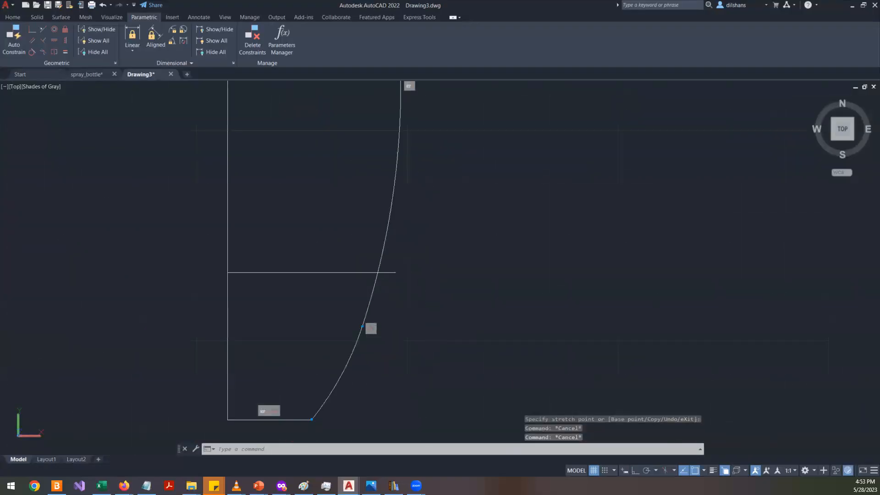
{"action": "scroll", "coordinate": [430, 296], "scroll_direction": "down", "scroll_amount": 3}
{"action": "left_click", "coordinate": [225, 222]}
{"action": "left_click", "coordinate": [38, 382]}
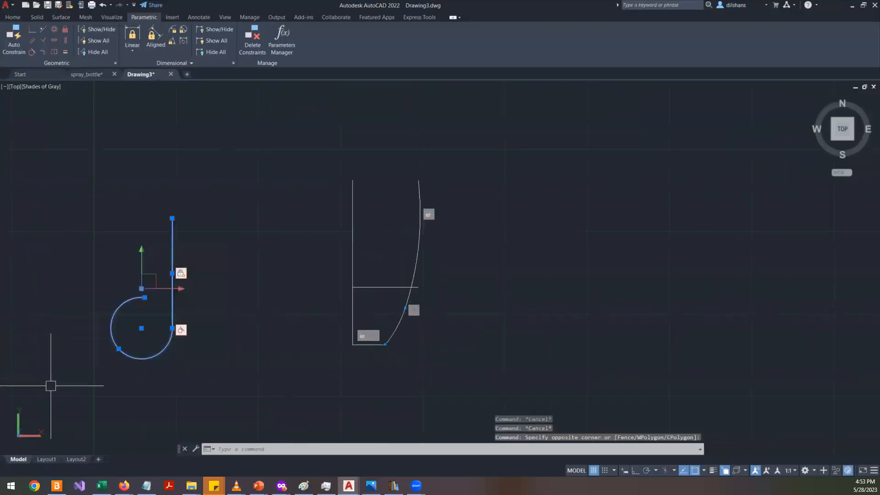
{"action": "key", "text": "Delete"}
- Delete the horizontal line crossing the middle of the mug profile
{"action": "scroll", "coordinate": [471, 299], "scroll_direction": "up", "scroll_amount": 5}
{"action": "scroll", "coordinate": [362, 312], "scroll_direction": "down", "scroll_amount": 2}
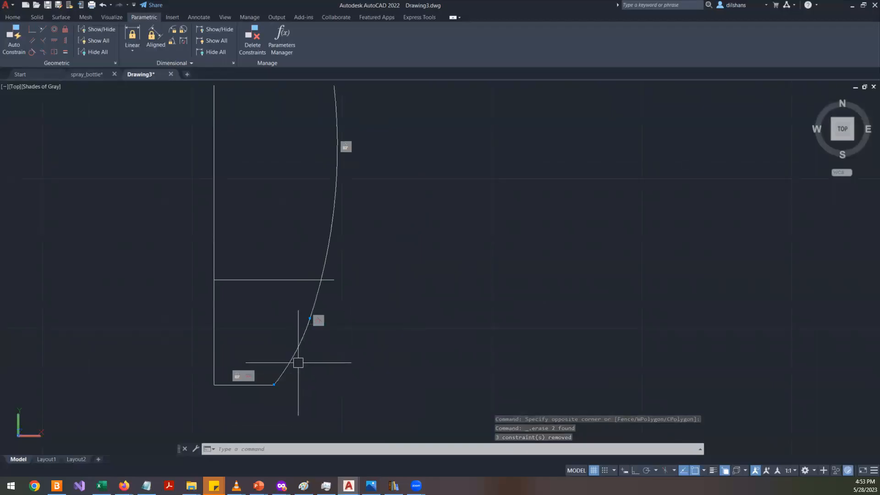
{"action": "key", "text": "Escape"}
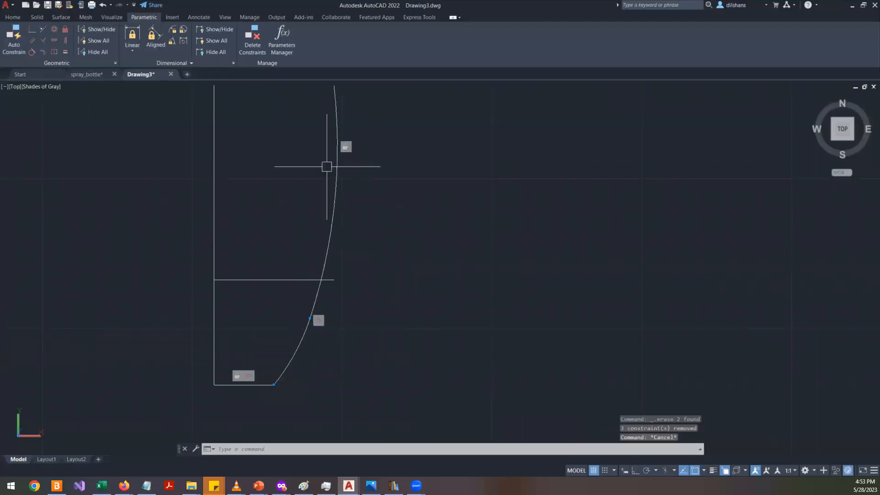
{"action": "left_click", "coordinate": [286, 280]}
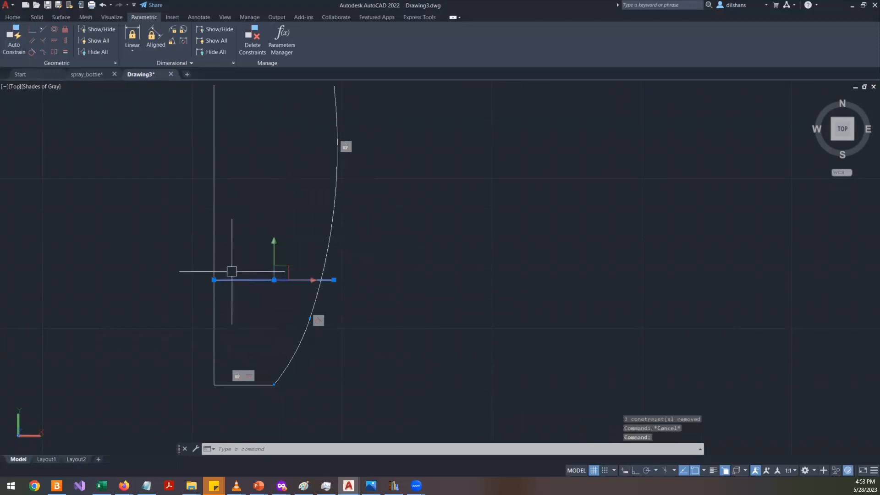
{"action": "key", "text": "Delete"}
- Offset the profile's curved side and base line inward by 3 units to give the mug wall thickness
{"action": "scroll", "coordinate": [297, 270], "scroll_direction": "down", "scroll_amount": 2}
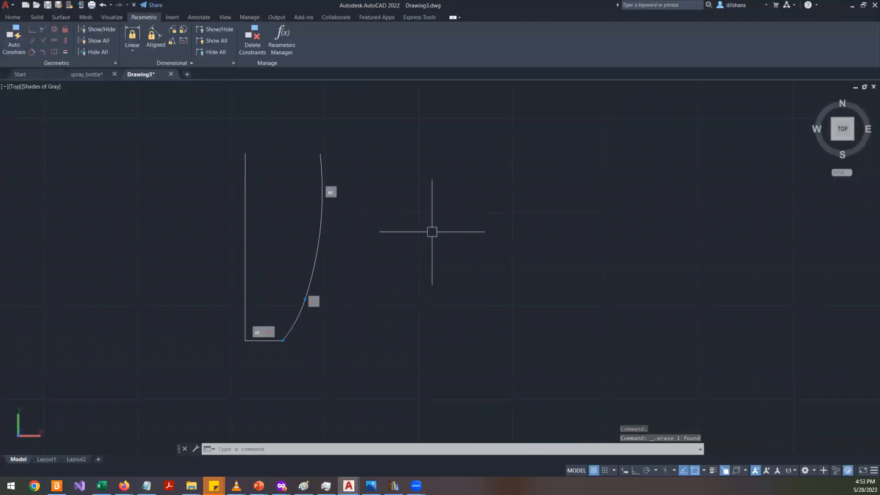
{"action": "scroll", "coordinate": [309, 189], "scroll_direction": "up", "scroll_amount": 2}
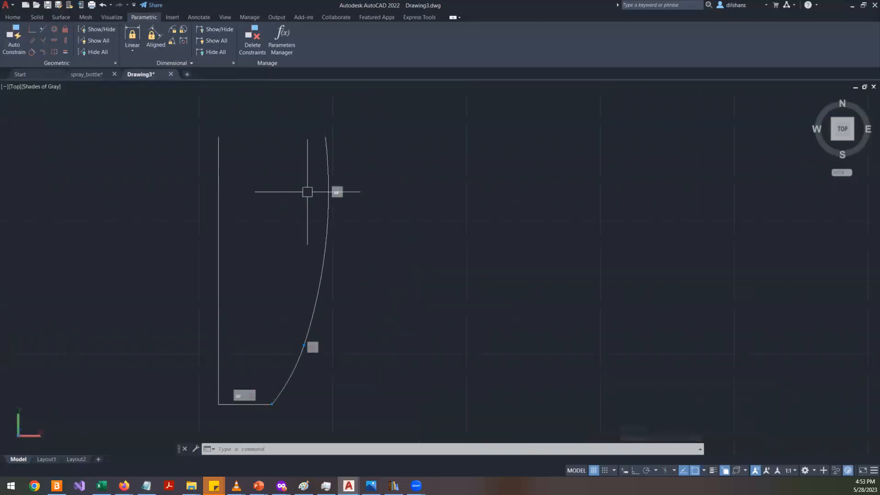
{"action": "type", "text": "o"}
{"action": "key", "text": "Return"}
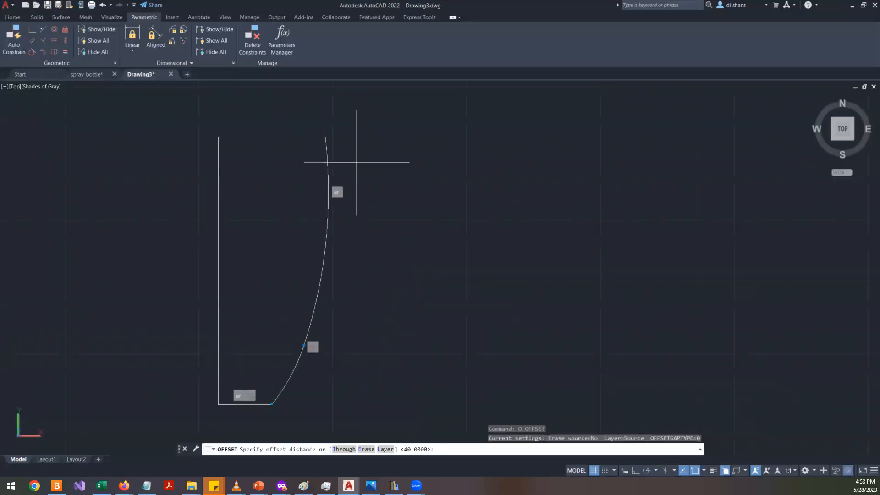
{"action": "left_click", "coordinate": [326, 136]}
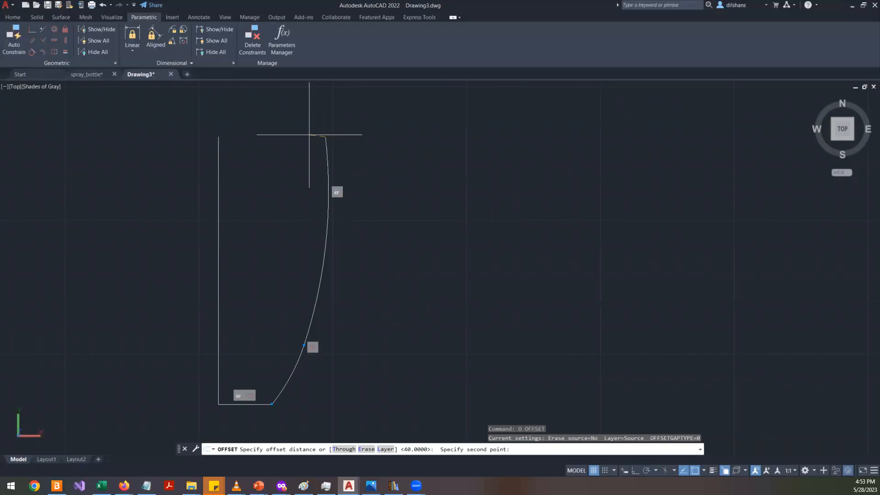
{"action": "key", "text": "Return"}
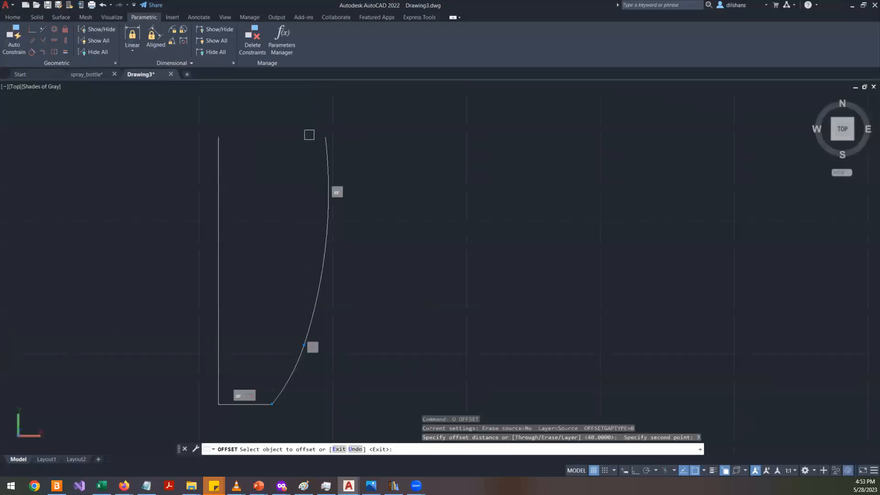
{"action": "left_click", "coordinate": [323, 285]}
{"action": "left_click", "coordinate": [290, 370]}
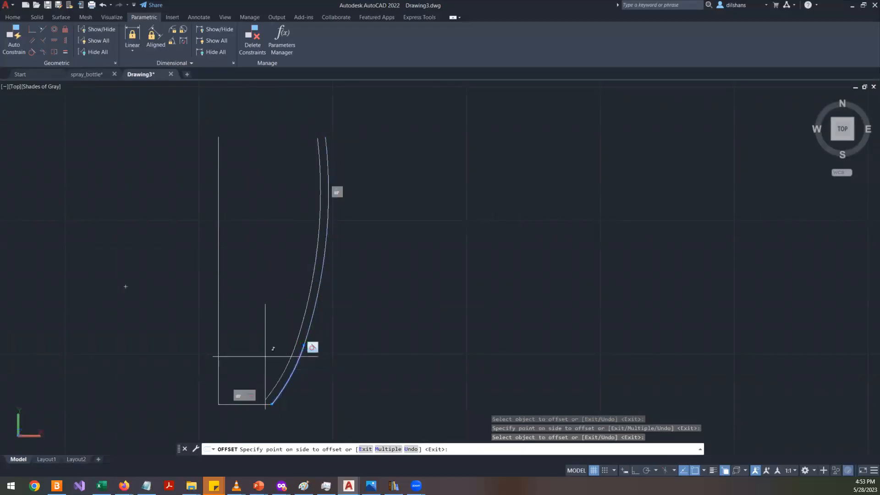
{"action": "left_click", "coordinate": [265, 356]}
{"action": "scroll", "coordinate": [264, 412], "scroll_direction": "up", "scroll_amount": 5}
{"action": "left_click", "coordinate": [246, 390]}
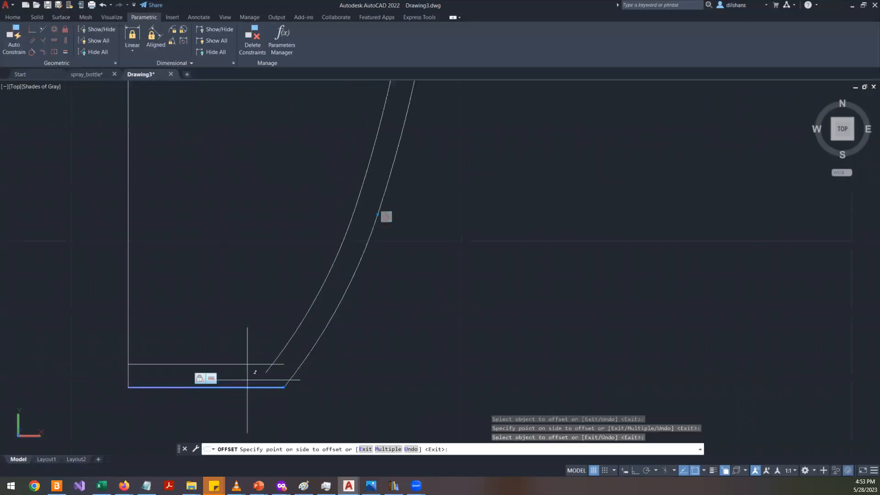
{"action": "left_click", "coordinate": [243, 345]}
{"action": "key", "text": "Escape"}
- Trim the offset base line where it overshoots the inner curve
{"action": "type", "text": "tr"}
{"action": "key", "text": "Return"}
{"action": "scroll", "coordinate": [248, 376], "scroll_direction": "up", "scroll_amount": 3}
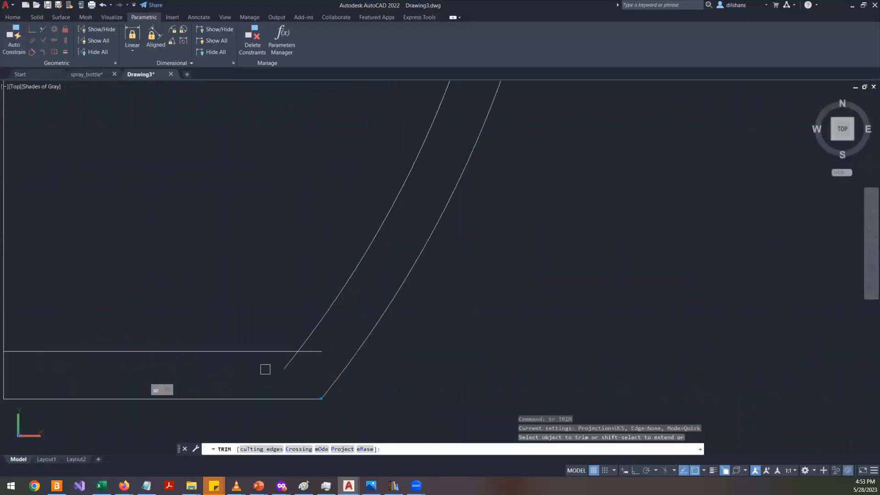
{"action": "left_click", "coordinate": [287, 365]}
{"action": "scroll", "coordinate": [339, 334], "scroll_direction": "down", "scroll_amount": 10}
{"action": "scroll", "coordinate": [357, 321], "scroll_direction": "up", "scroll_amount": 6}
{"action": "scroll", "coordinate": [284, 298], "scroll_direction": "up", "scroll_amount": 5}
{"action": "key", "text": "Return"}
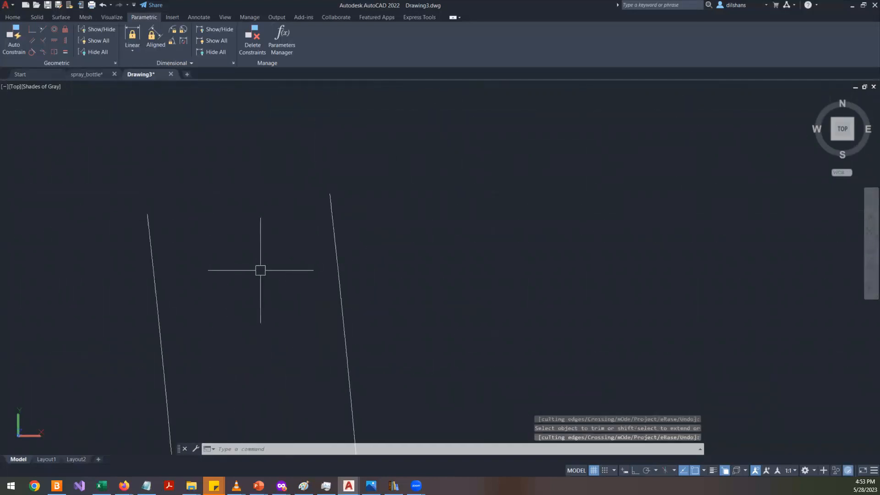
{"action": "type", "text": "a"}
{"action": "key", "text": "Return"}
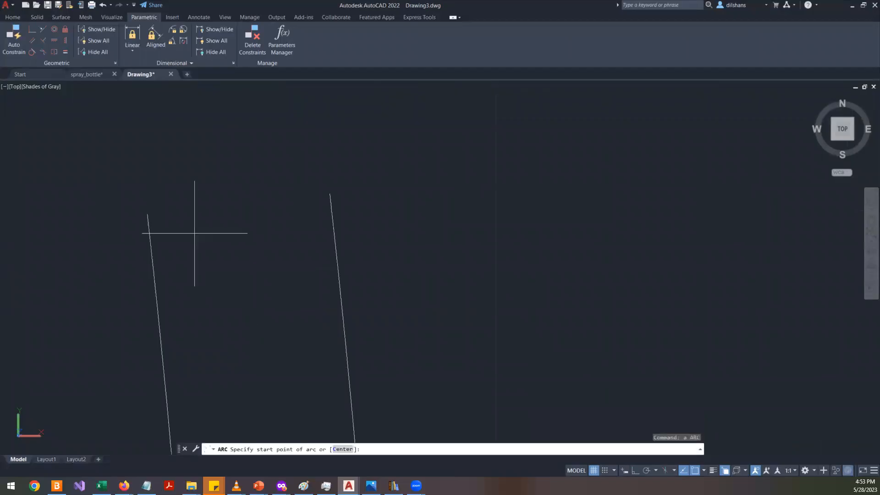
{"action": "key", "text": "Escape"}
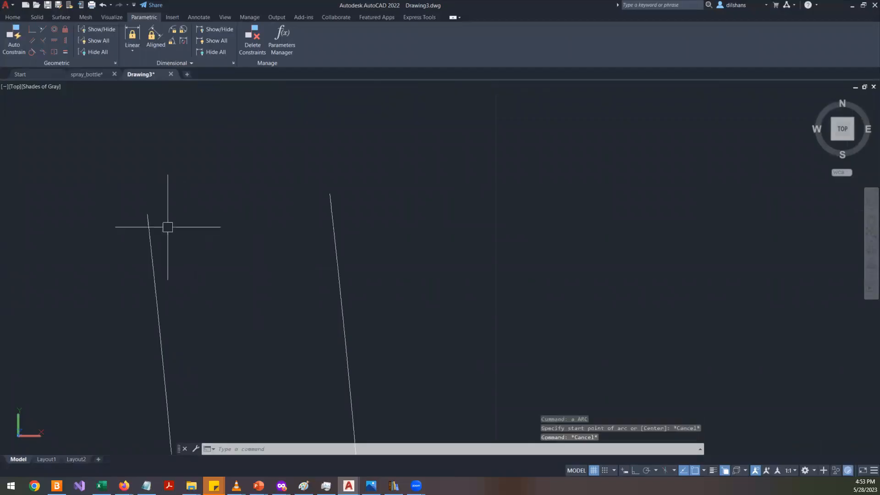
{"action": "key", "text": "Return"}
{"action": "left_click", "coordinate": [144, 227]}
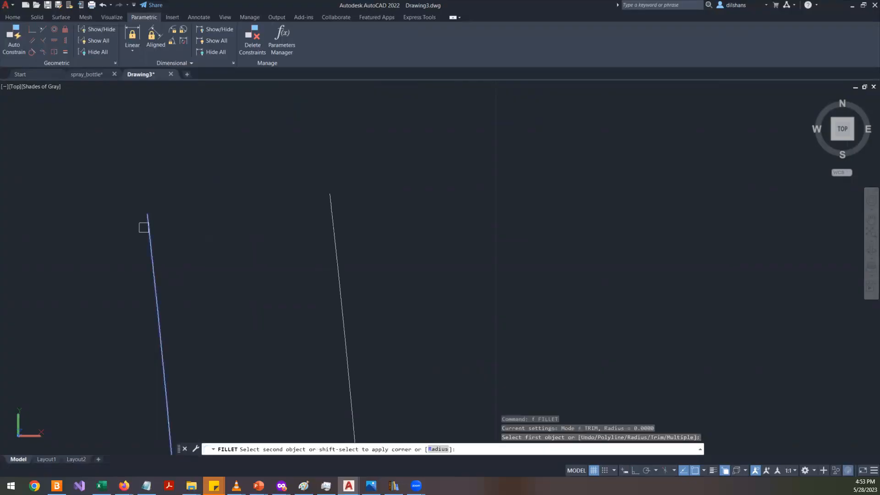
{"action": "key", "text": "Escape"}
- Draw a circle centred midway between the two curves' top ends and passing through them
{"action": "type", "text": "c"}
{"action": "key", "text": "Return"}
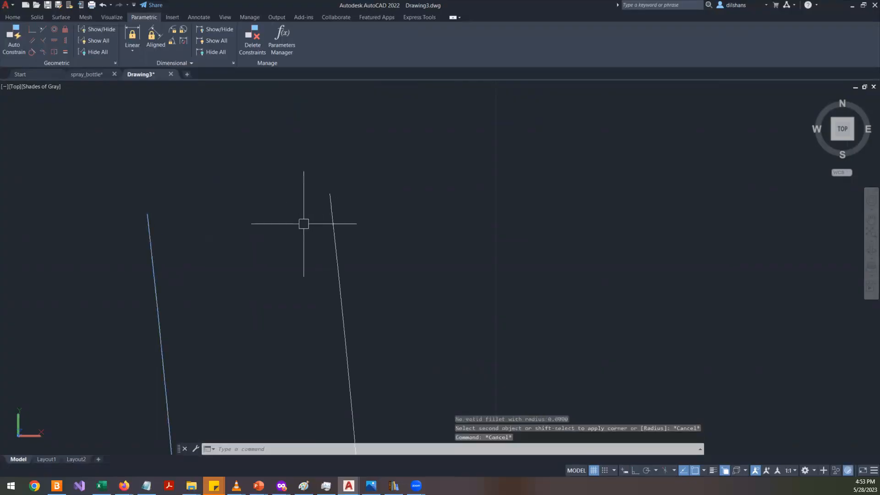
{"action": "right_click", "coordinate": [205, 182], "text": "shift"}
{"action": "left_click", "coordinate": [259, 207]}
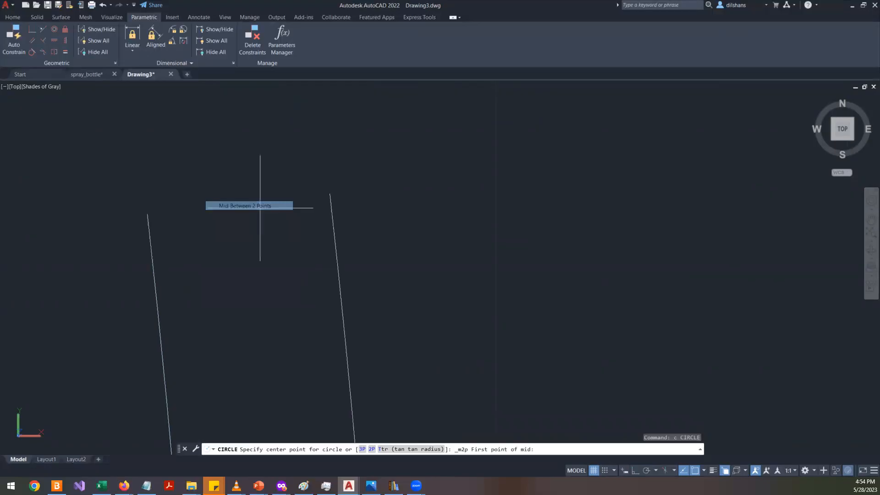
{"action": "left_click", "coordinate": [147, 214]}
{"action": "left_click", "coordinate": [330, 193]}
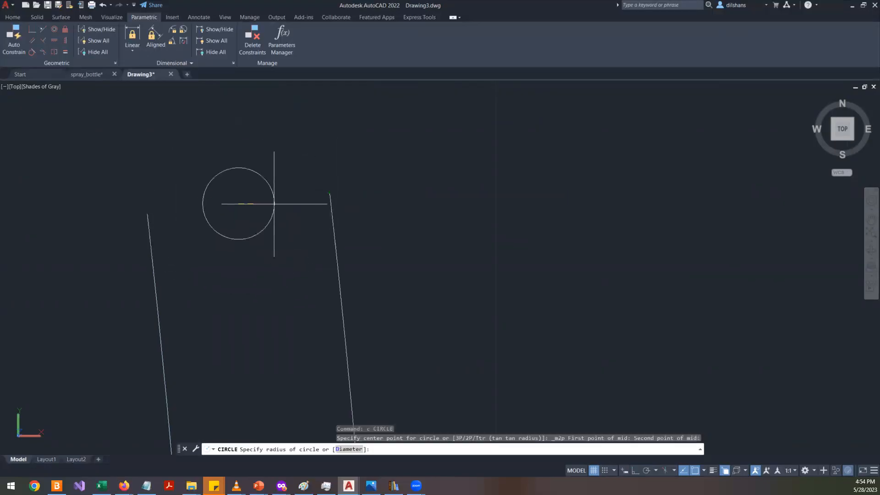
{"action": "left_click", "coordinate": [328, 199]}
- Trim the circle's lower portion and undo the trim
{"action": "type", "text": "tr"}
{"action": "key", "text": "Return"}
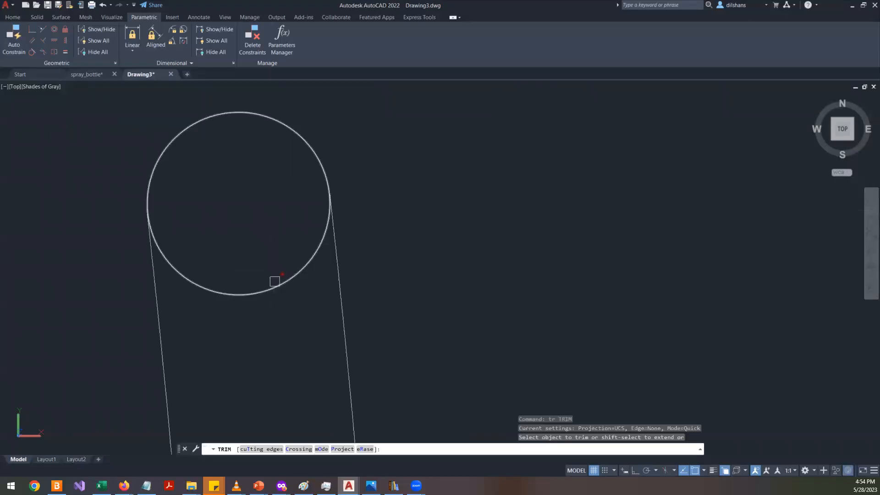
{"action": "left_click", "coordinate": [275, 284]}
{"action": "key", "text": "Escape"}
{"action": "key", "text": "Escape"}
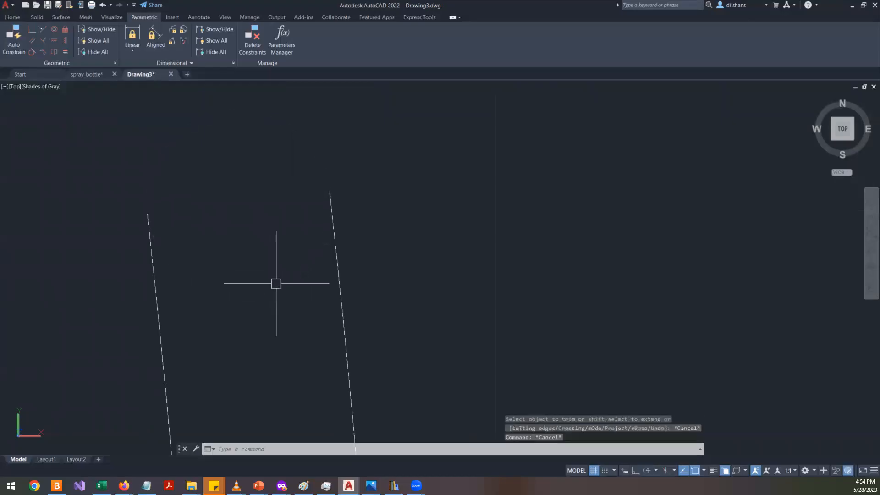
{"action": "key", "text": "ctrl+z"}
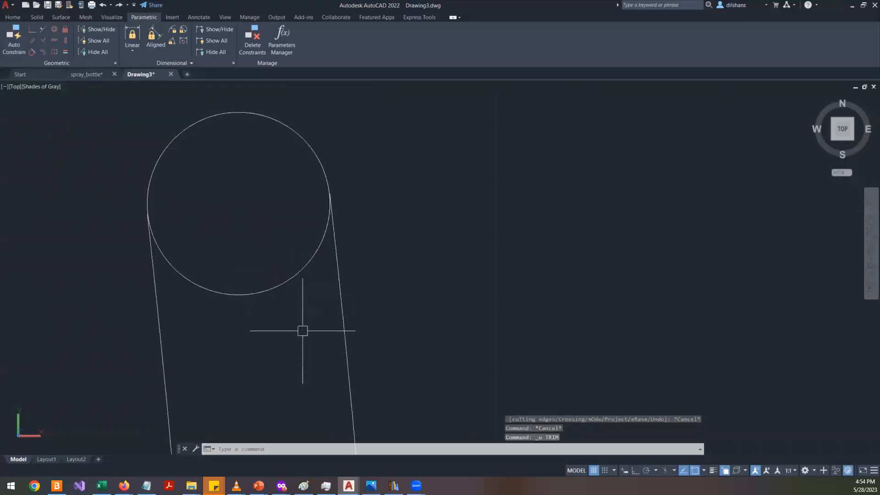
- Draw a line joining the top endpoints of the outer and inner wall curves
{"action": "type", "text": "re"}
{"action": "key", "text": "Return"}
{"action": "key", "text": "Return"}
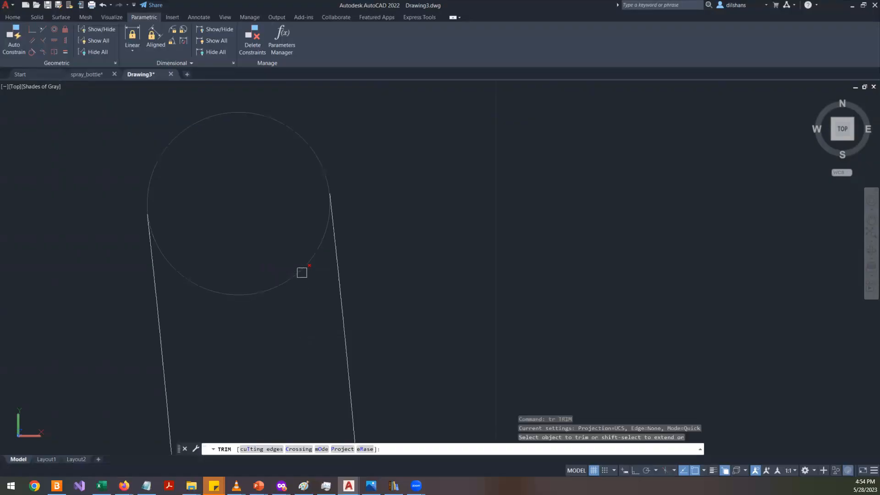
{"action": "key", "text": "Escape"}
{"action": "type", "text": "l"}
{"action": "key", "text": "Return"}
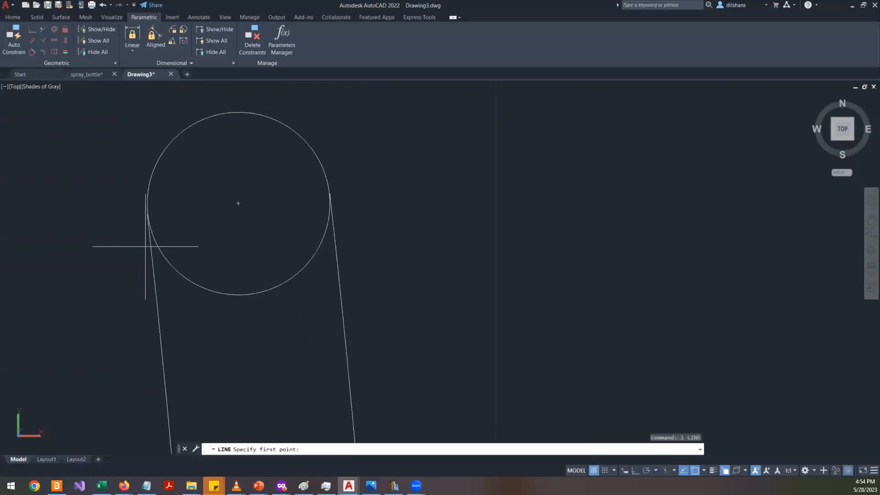
{"action": "left_click", "coordinate": [148, 214]}
{"action": "left_click", "coordinate": [330, 203]}
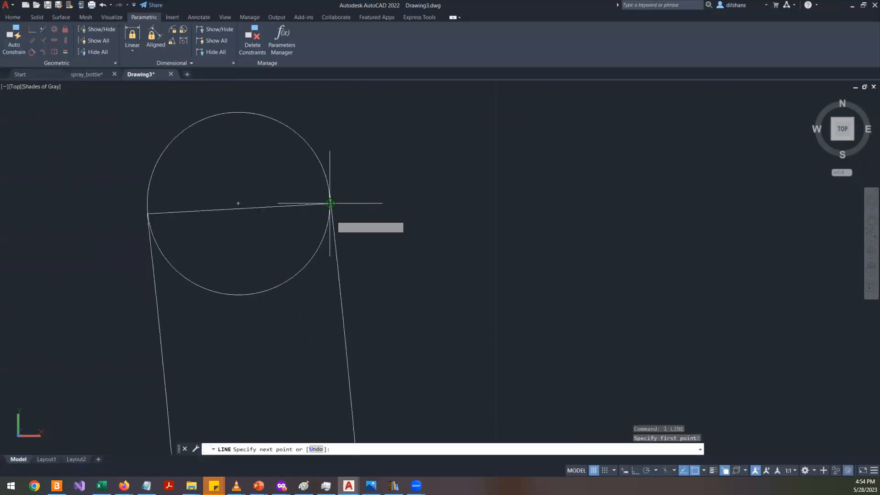
{"action": "scroll", "coordinate": [333, 261], "scroll_direction": "up", "scroll_amount": 3}
{"action": "key", "text": "Return"}
- Try to extend the wall curve up to the new joining line
{"action": "scroll", "coordinate": [351, 253], "scroll_direction": "down", "scroll_amount": 3}
{"action": "scroll", "coordinate": [324, 184], "scroll_direction": "up", "scroll_amount": 4}
{"action": "type", "text": "re"}
{"action": "key", "text": "Return"}
{"action": "type", "text": "ex"}
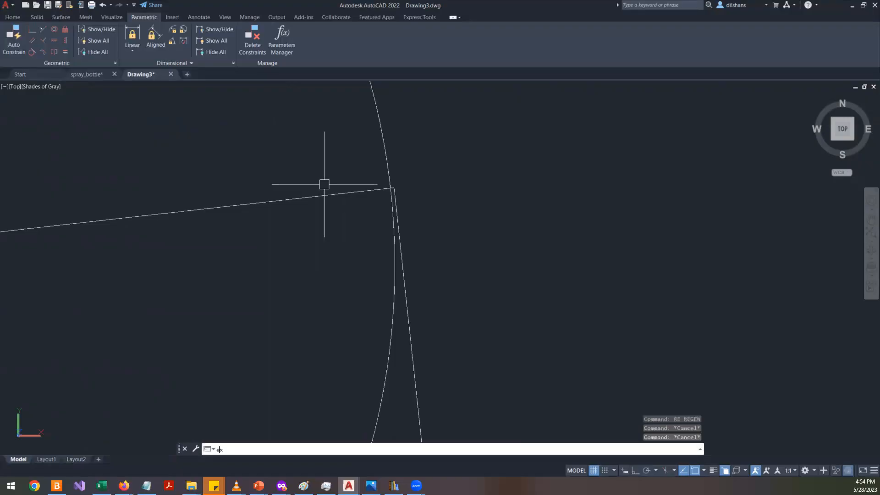
{"action": "key", "text": "Return"}
{"action": "left_click", "coordinate": [406, 327]}
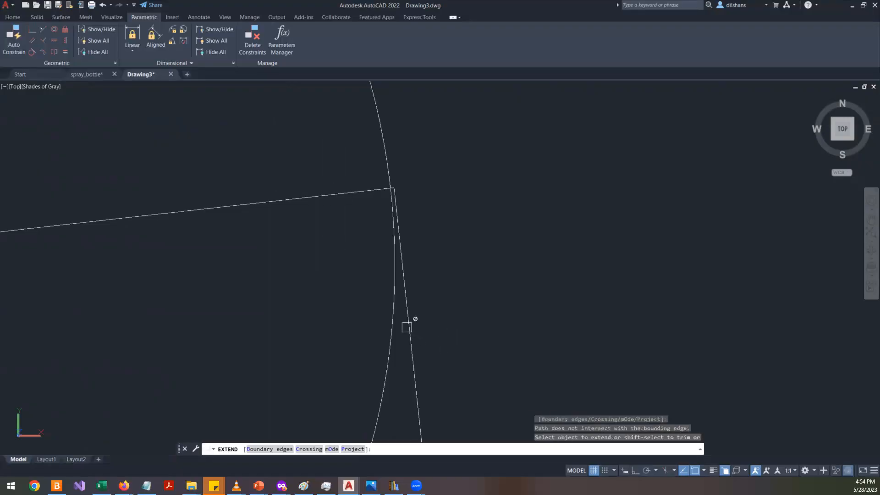
{"action": "scroll", "coordinate": [408, 322], "scroll_direction": "down", "scroll_amount": 10}
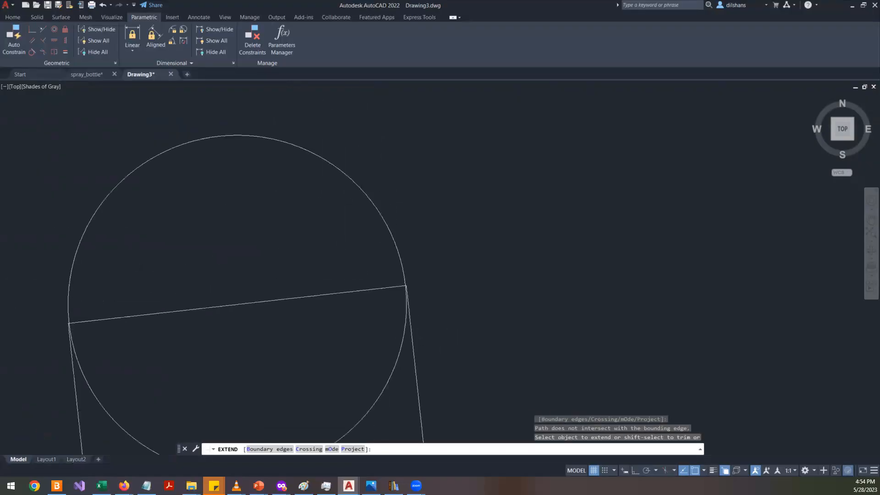
{"action": "scroll", "coordinate": [285, 367], "scroll_direction": "up", "scroll_amount": 5}
{"action": "scroll", "coordinate": [261, 275], "scroll_direction": "up", "scroll_amount": 3}
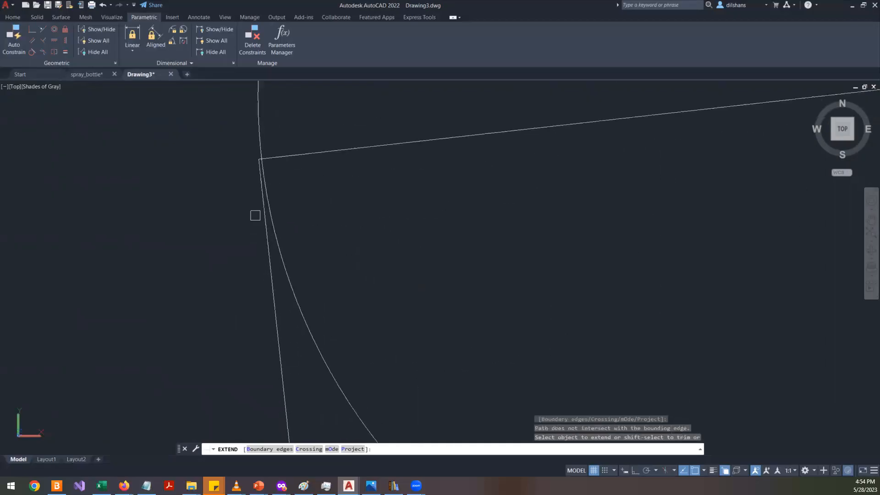
{"action": "key", "text": "Escape"}
- Delete the helper circle at the top of the wall
{"action": "left_click", "coordinate": [274, 254]}
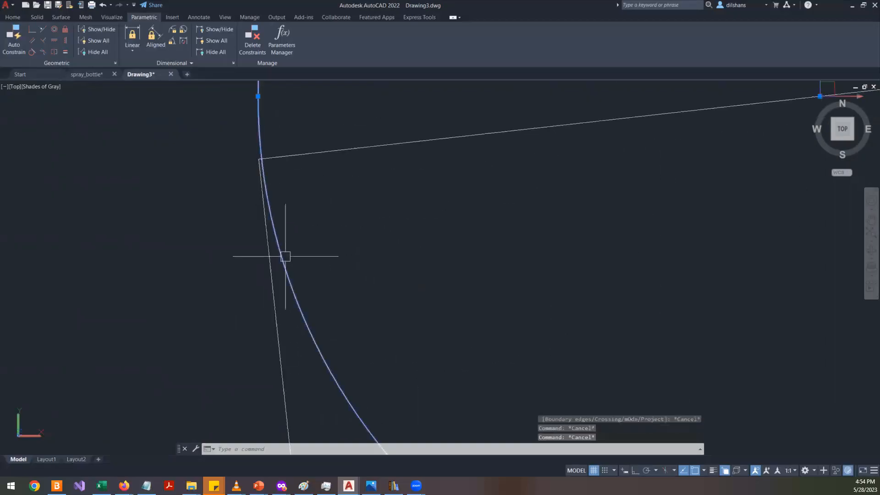
{"action": "key", "text": "Delete"}
{"action": "scroll", "coordinate": [268, 281], "scroll_direction": "down", "scroll_amount": 5}
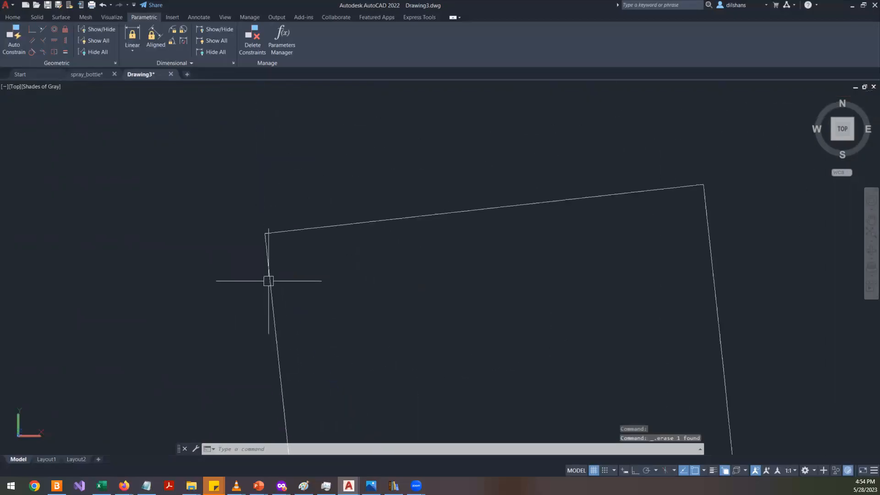
{"action": "left_click", "coordinate": [414, 231]}
{"action": "left_click", "coordinate": [345, 191]}
{"action": "scroll", "coordinate": [713, 163], "scroll_direction": "up", "scroll_amount": 5}
{"action": "scroll", "coordinate": [654, 240], "scroll_direction": "up", "scroll_amount": 3}
{"action": "scroll", "coordinate": [655, 275], "scroll_direction": "up", "scroll_amount": 4}
{"action": "scroll", "coordinate": [515, 289], "scroll_direction": "down", "scroll_amount": 3}
{"action": "scroll", "coordinate": [367, 374], "scroll_direction": "down", "scroll_amount": 6}
{"action": "scroll", "coordinate": [112, 417], "scroll_direction": "up", "scroll_amount": 6}
{"action": "scroll", "coordinate": [209, 304], "scroll_direction": "down", "scroll_amount": 4}
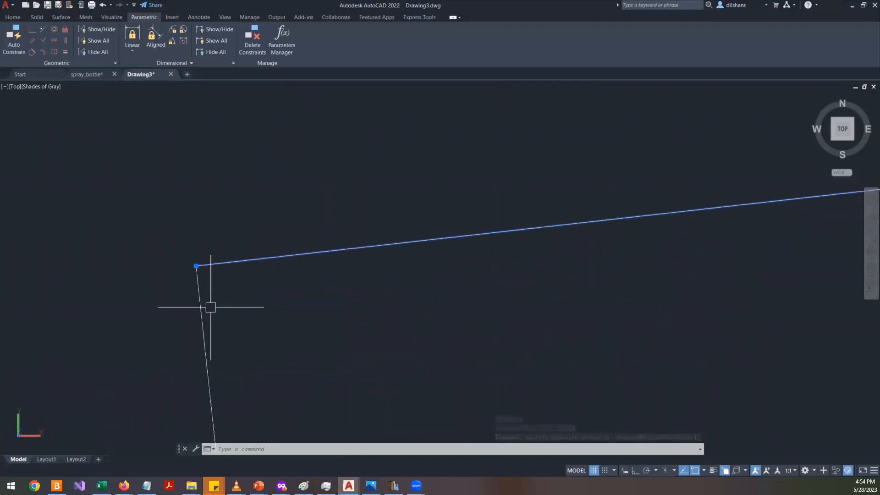
{"action": "key", "text": "Escape"}
{"action": "key", "text": "Escape"}
- Draw a circle centred at the midpoint of the top joining line, passing through the wall's top endpoints
{"action": "type", "text": "c"}
{"action": "key", "text": "Return"}
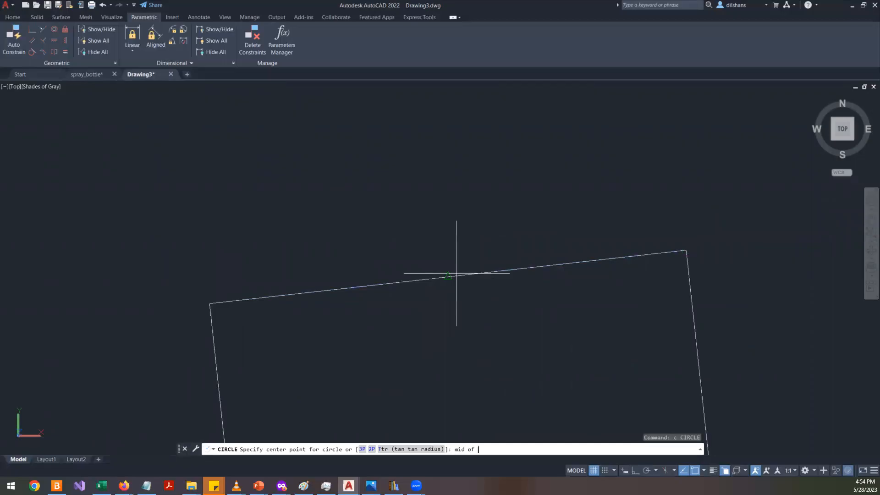
{"action": "left_click", "coordinate": [456, 273]}
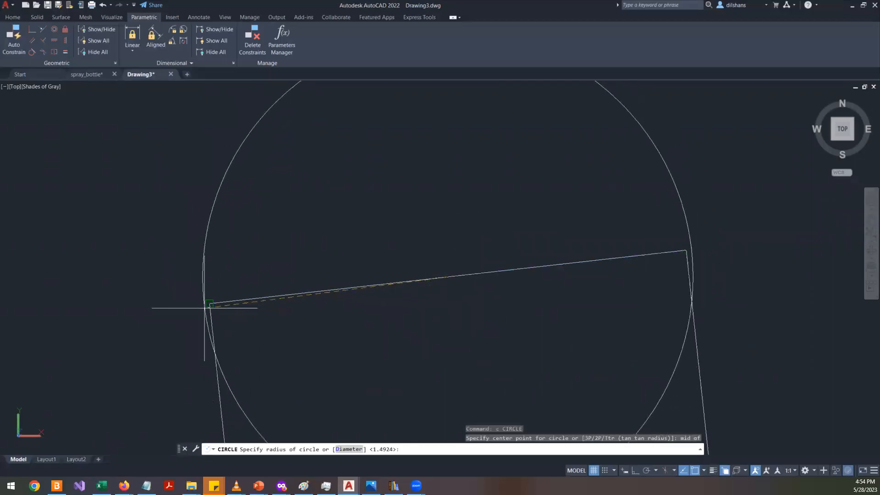
{"action": "scroll", "coordinate": [213, 306], "scroll_direction": "up", "scroll_amount": 2}
{"action": "scroll", "coordinate": [202, 290], "scroll_direction": "down", "scroll_amount": 8}
{"action": "scroll", "coordinate": [306, 270], "scroll_direction": "up", "scroll_amount": 8}
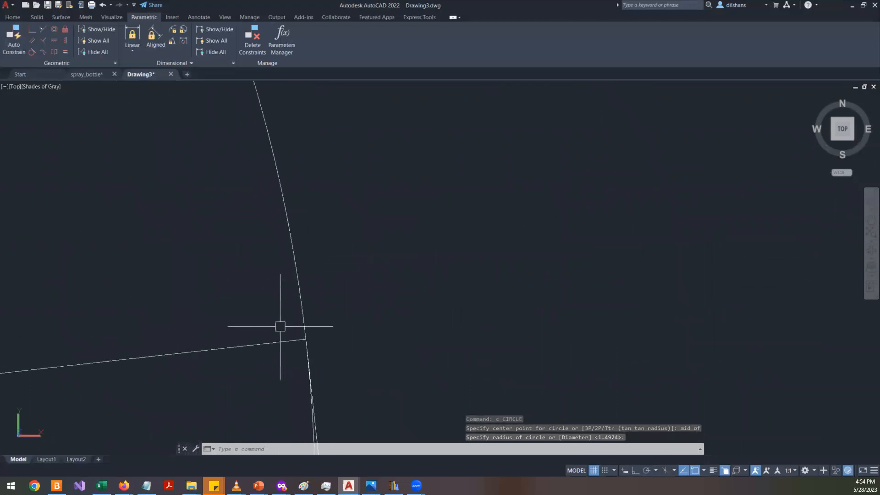
{"action": "scroll", "coordinate": [306, 316], "scroll_direction": "down", "scroll_amount": 10}
{"action": "scroll", "coordinate": [310, 328], "scroll_direction": "up", "scroll_amount": 2}
- Trim the lower half of the circle and delete the joining line to leave a rounded rim
{"action": "type", "text": "tr"}
{"action": "key", "text": "Return"}
{"action": "left_click", "coordinate": [347, 324]}
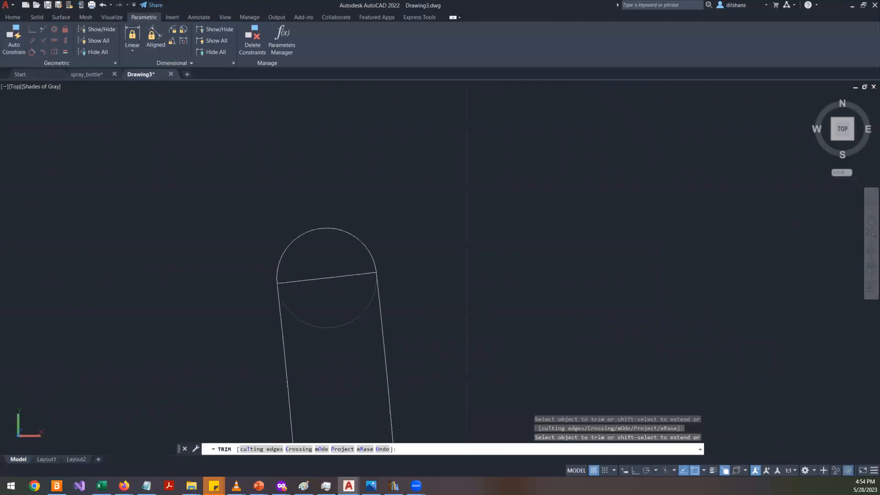
{"action": "key", "text": "Return"}
{"action": "left_click", "coordinate": [339, 276]}
{"action": "key", "text": "Delete"}
- Fillet the outer and inner bottom corners where the wall meets the base with a radius of 5
{"action": "scroll", "coordinate": [395, 397], "scroll_direction": "down", "scroll_amount": 5}
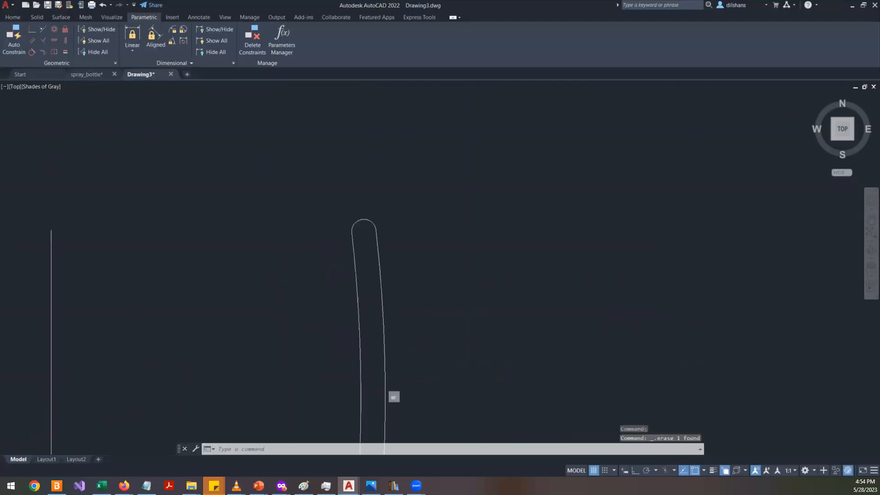
{"action": "scroll", "coordinate": [384, 221], "scroll_direction": "up", "scroll_amount": 3}
{"action": "scroll", "coordinate": [389, 294], "scroll_direction": "up", "scroll_amount": 1}
{"action": "scroll", "coordinate": [388, 293], "scroll_direction": "up", "scroll_amount": 2}
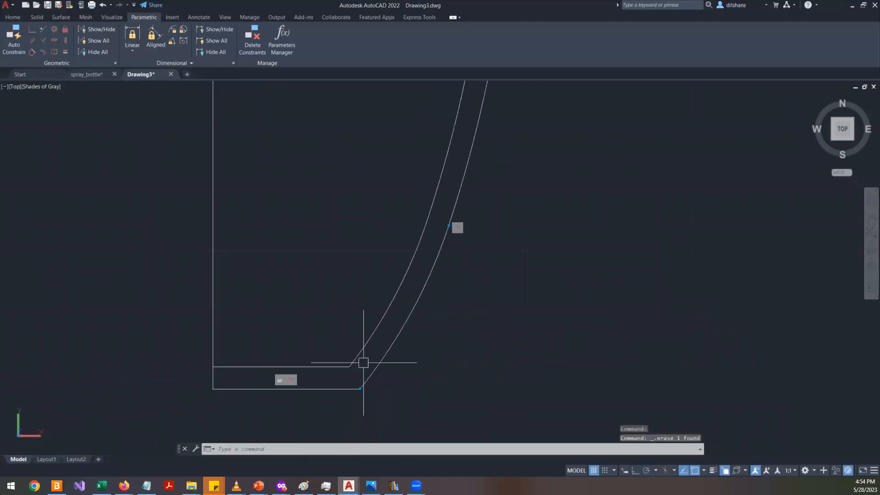
{"action": "type", "text": "f"}
{"action": "key", "text": "Return"}
{"action": "scroll", "coordinate": [349, 324], "scroll_direction": "up", "scroll_amount": 3}
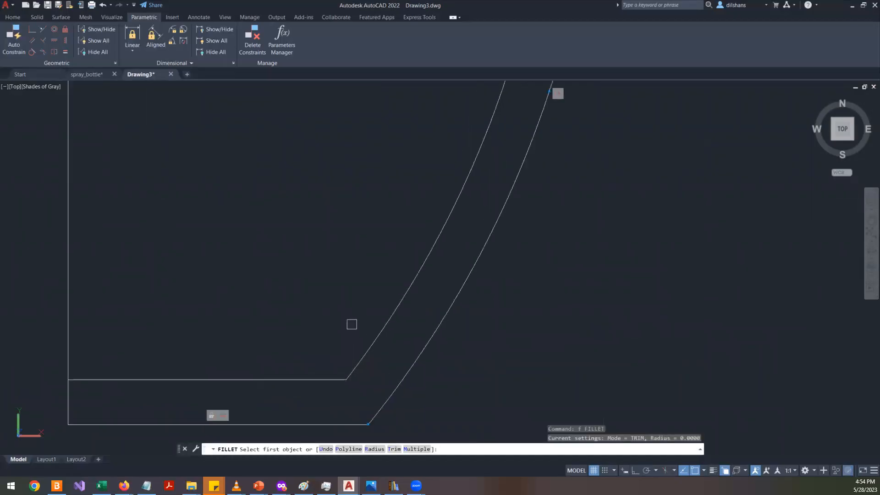
{"action": "scroll", "coordinate": [348, 323], "scroll_direction": "down", "scroll_amount": 2}
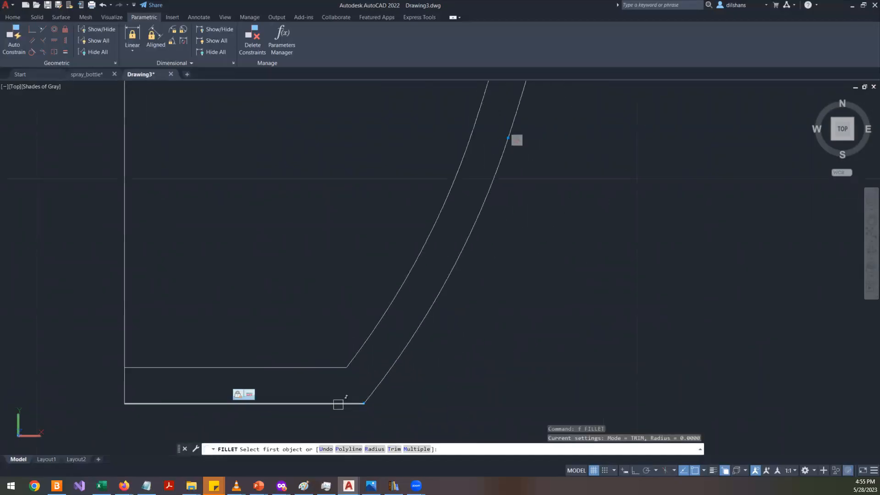
{"action": "type", "text": "r"}
{"action": "key", "text": "Return"}
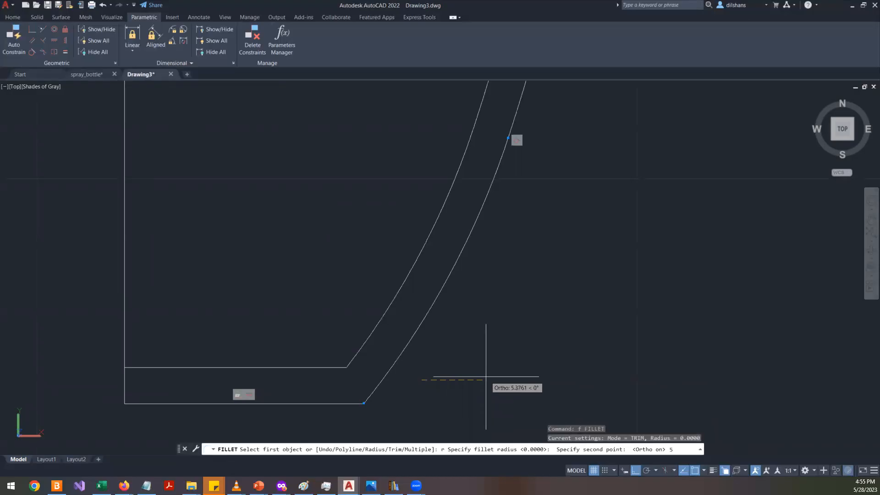
{"action": "type", "text": "5"}
{"action": "key", "text": "Return"}
{"action": "left_click", "coordinate": [391, 368]}
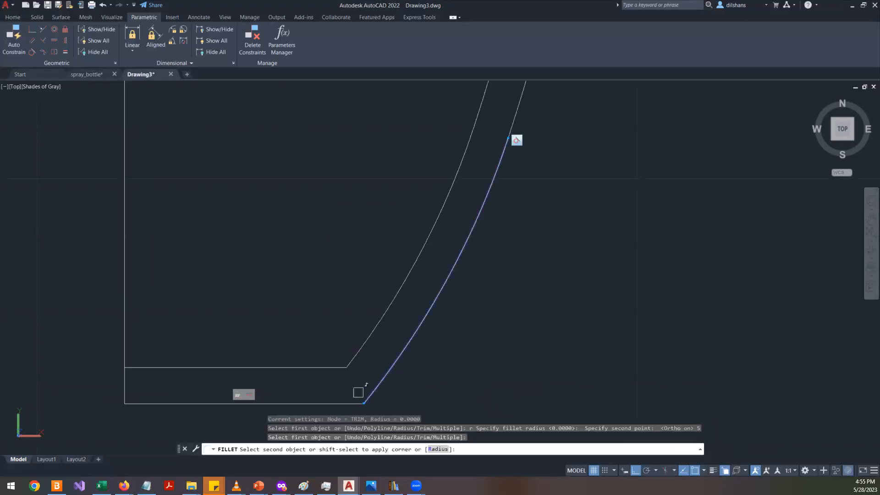
{"action": "left_click", "coordinate": [331, 405]}
{"action": "key", "text": "Return"}
{"action": "left_click", "coordinate": [362, 344]}
{"action": "left_click", "coordinate": [325, 366]}
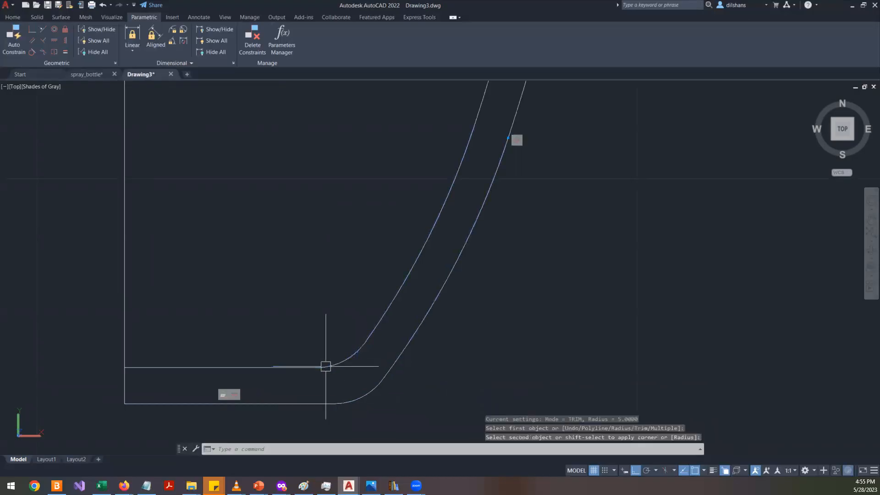
- Trim the vertical axis line above the base to close the profile's left end
{"action": "scroll", "coordinate": [485, 321], "scroll_direction": "down", "scroll_amount": 5}
{"action": "scroll", "coordinate": [432, 355], "scroll_direction": "up", "scroll_amount": 3}
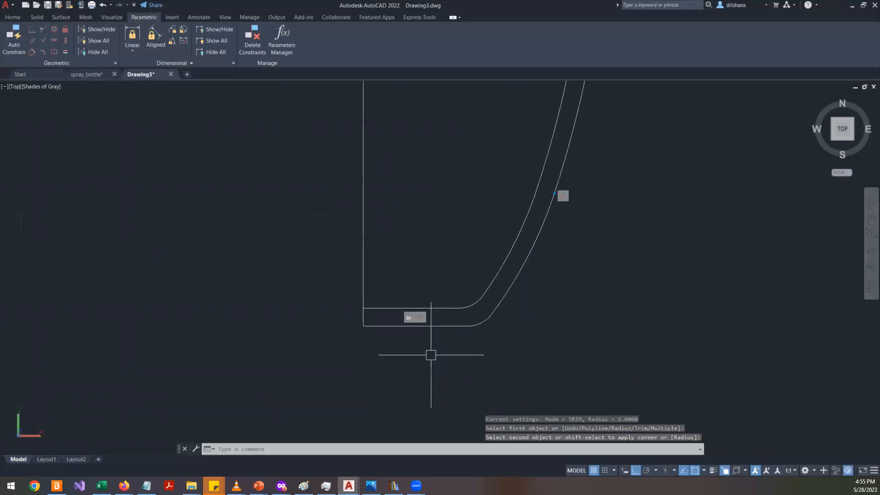
{"action": "type", "text": "tr"}
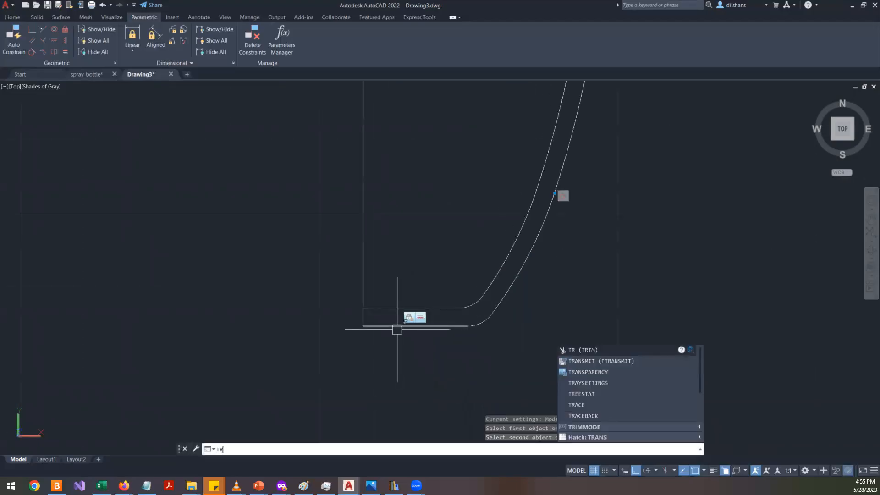
{"action": "key", "text": "Return"}
{"action": "left_click", "coordinate": [362, 289]}
{"action": "key", "text": "Return"}
- Inspect the profile curves by zooming and selecting them to check their continuity
{"action": "scroll", "coordinate": [315, 382], "scroll_direction": "down", "scroll_amount": 6}
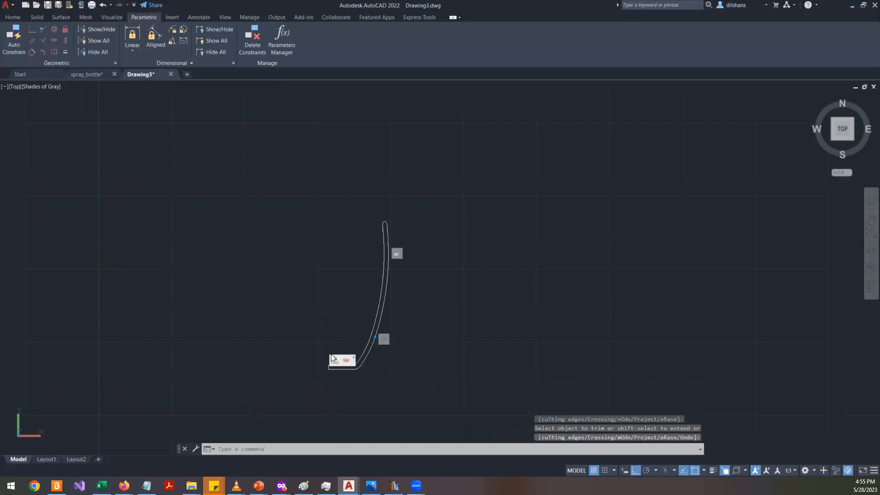
{"action": "scroll", "coordinate": [331, 352], "scroll_direction": "up", "scroll_amount": 3}
{"action": "scroll", "coordinate": [353, 413], "scroll_direction": "up", "scroll_amount": 2}
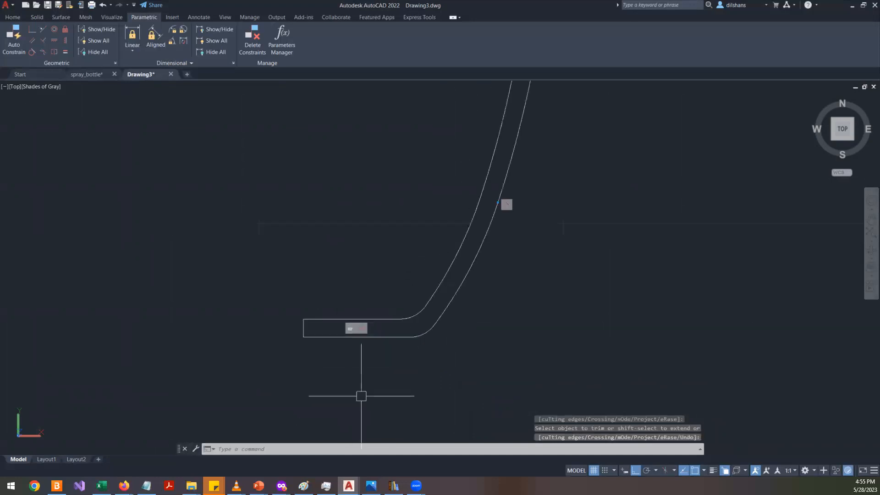
{"action": "scroll", "coordinate": [361, 390], "scroll_direction": "down", "scroll_amount": 4}
{"action": "scroll", "coordinate": [513, 259], "scroll_direction": "up", "scroll_amount": 4}
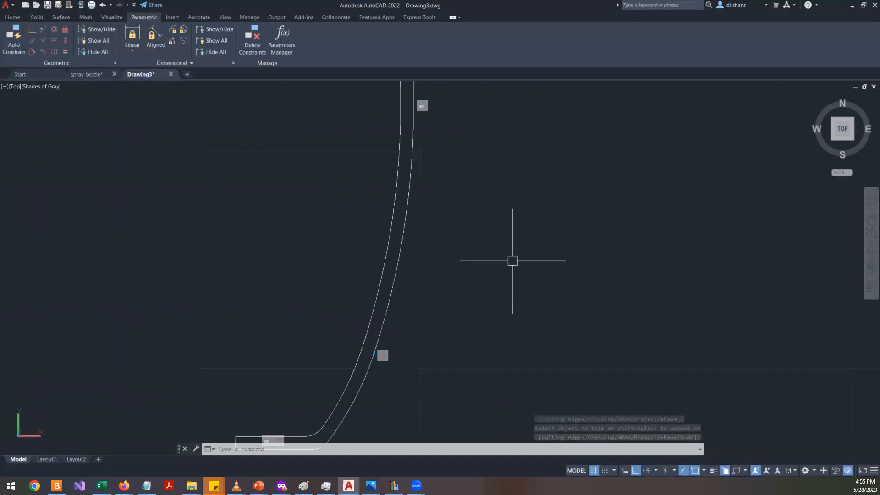
{"action": "left_click", "coordinate": [406, 221]}
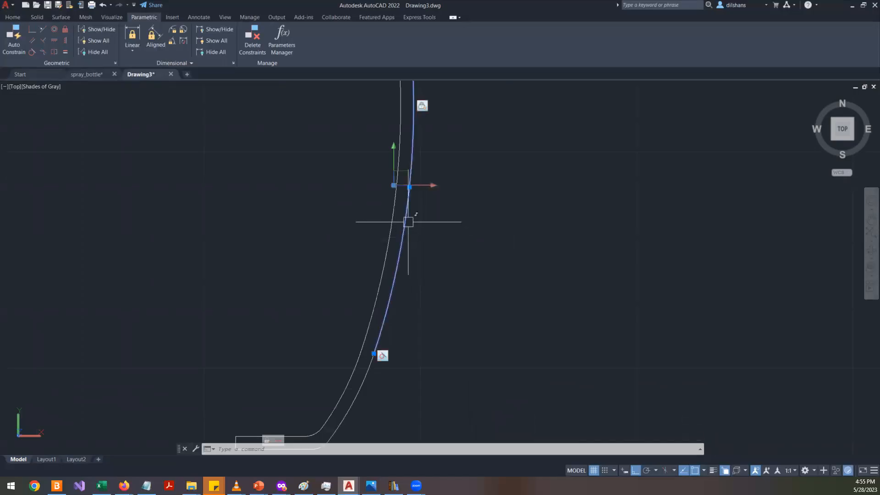
{"action": "key", "text": "Escape"}
{"action": "scroll", "coordinate": [467, 281], "scroll_direction": "down", "scroll_amount": 4}
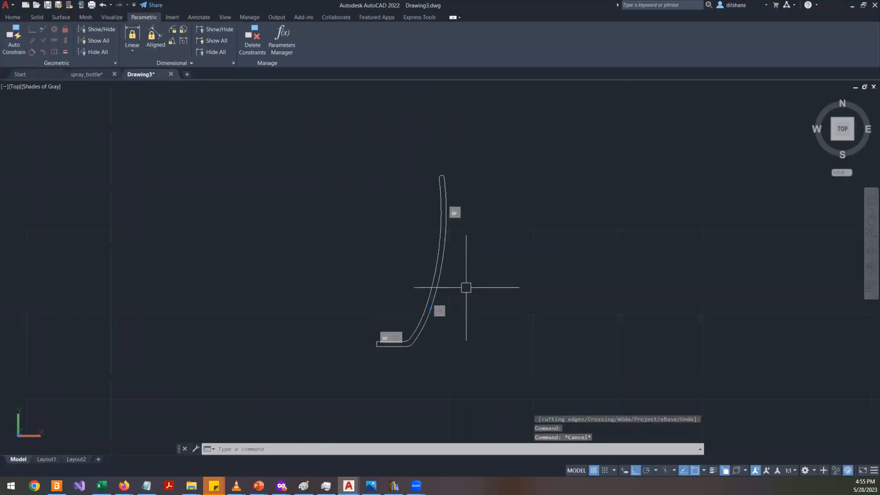
{"action": "left_click", "coordinate": [494, 126]}
{"action": "left_click", "coordinate": [283, 376]}
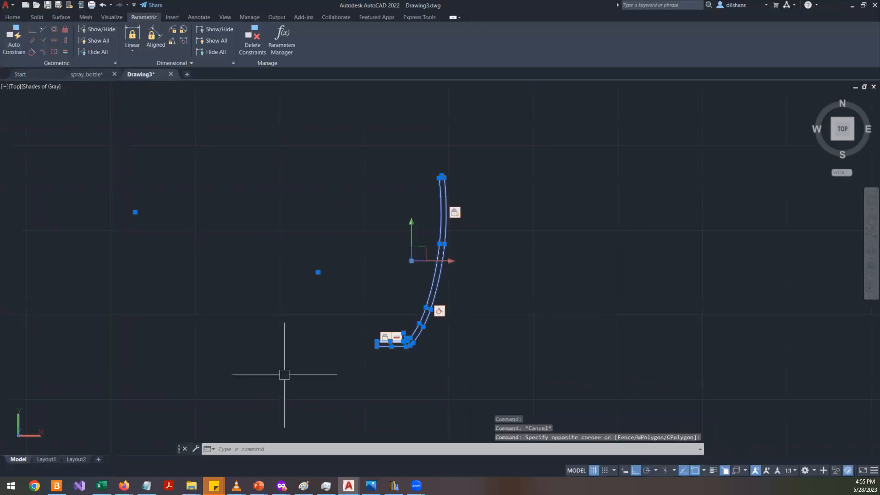
{"action": "key", "text": "Escape"}
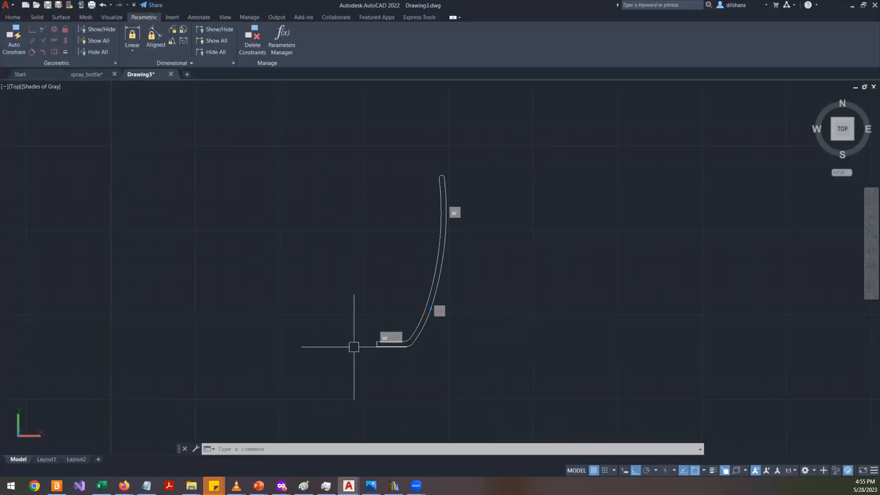
- Join all the profile segments into a single polyline
{"action": "key", "text": "Return"}
{"action": "left_click", "coordinate": [542, 386]}
{"action": "left_click", "coordinate": [319, 160]}
{"action": "key", "text": "Return"}
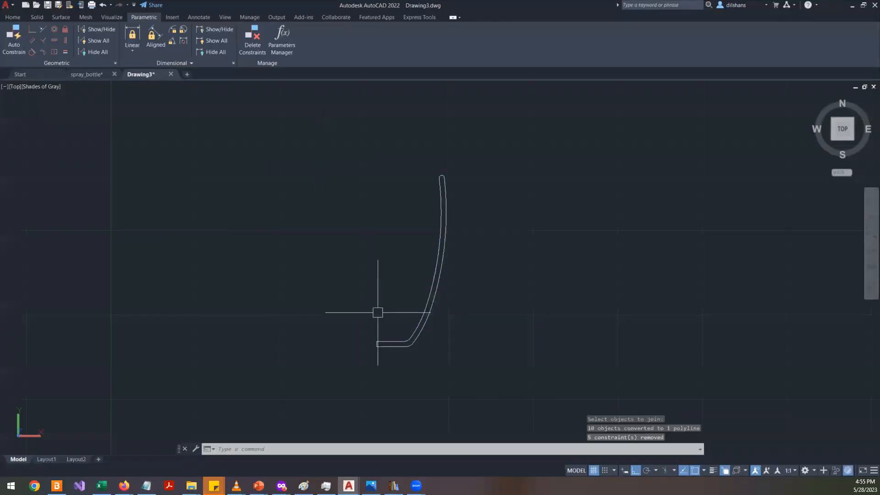
- Open the polyline's properties to check whether it is closed, then close the palette
{"action": "left_click", "coordinate": [428, 324]}
{"action": "right_click", "coordinate": [551, 225]}
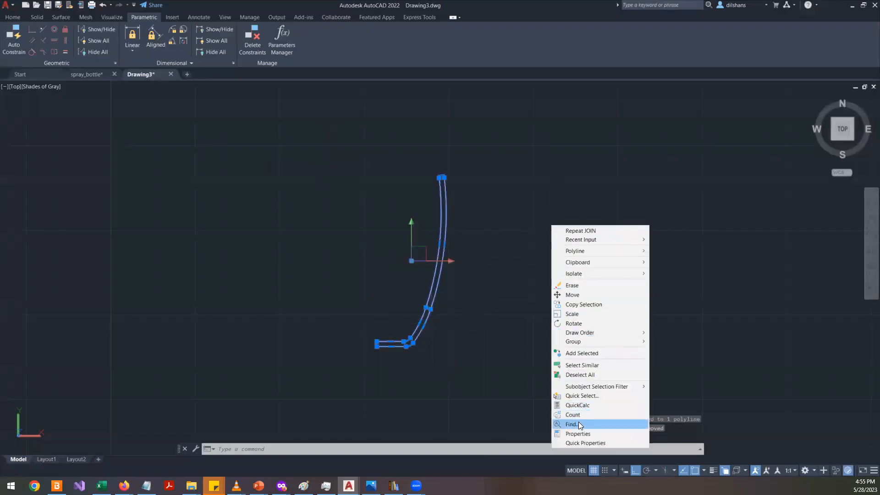
{"action": "left_click", "coordinate": [578, 433]}
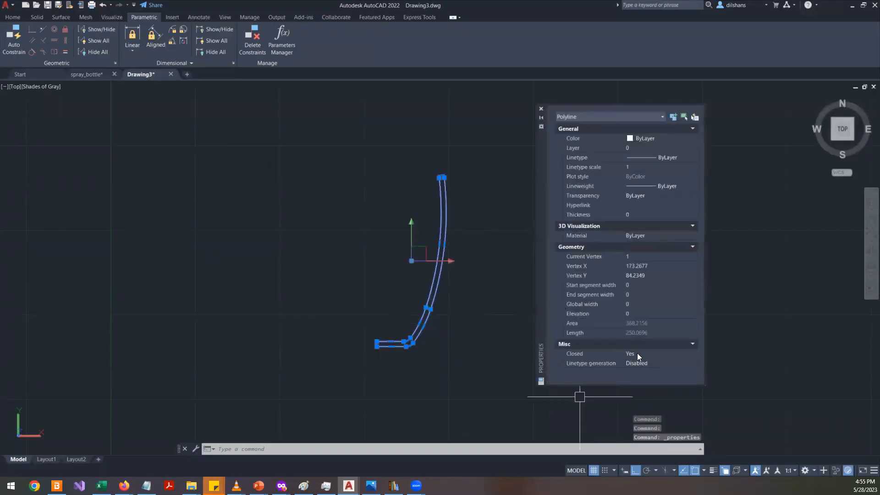
{"action": "key", "text": "Escape"}
{"action": "key", "text": "Escape"}
{"action": "key", "text": "Escape"}
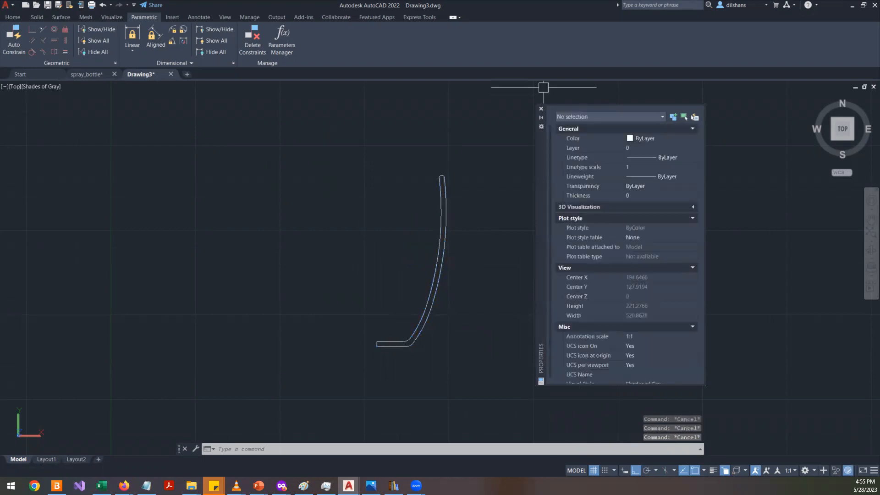
{"action": "left_click", "coordinate": [541, 108]}
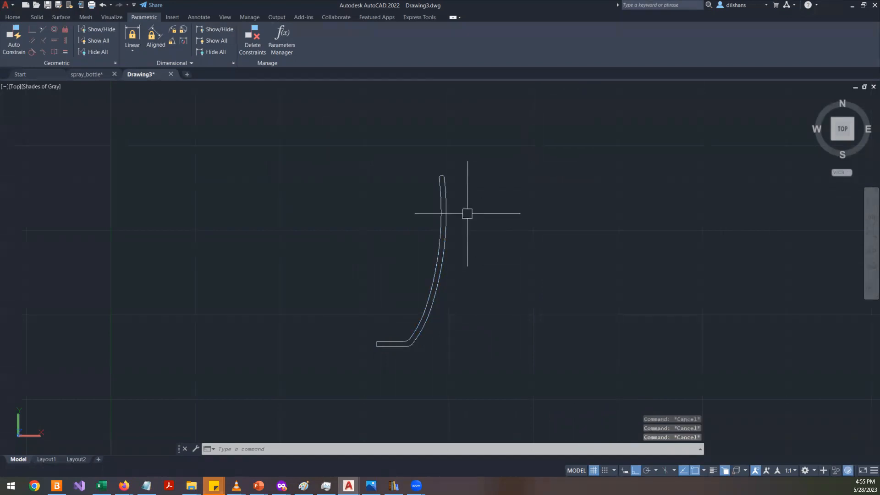
- Revolve the closed profile 360° about its vertical left edge to create the mug body
{"action": "type", "text": "rev"}
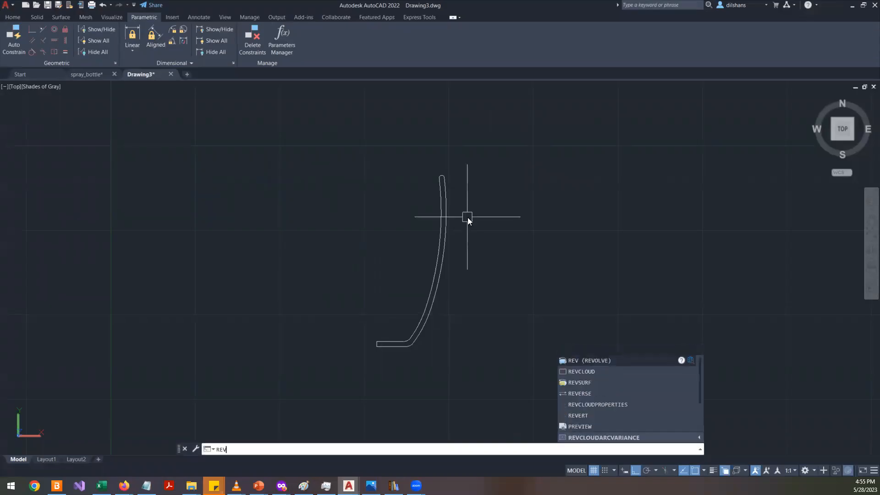
{"action": "key", "text": "Return"}
{"action": "left_click", "coordinate": [442, 251]}
{"action": "key", "text": "Return"}
{"action": "scroll", "coordinate": [363, 357], "scroll_direction": "up", "scroll_amount": 4}
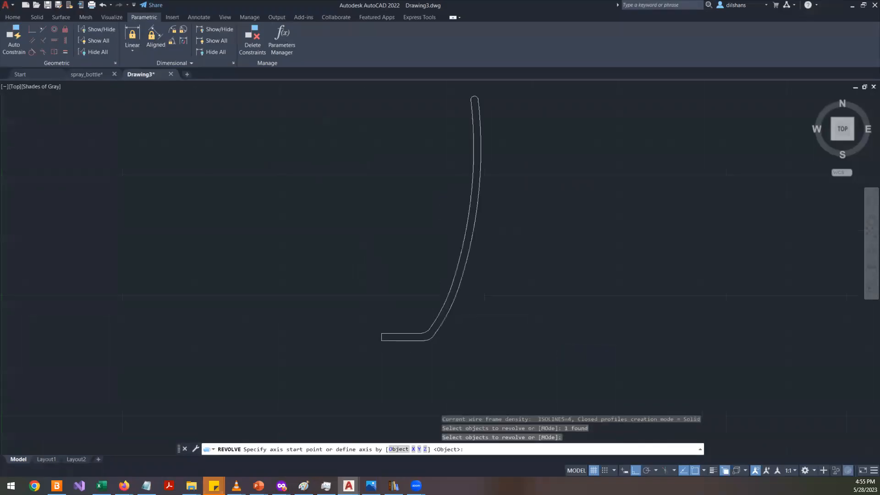
{"action": "left_click", "coordinate": [399, 320]}
{"action": "left_click", "coordinate": [406, 303]}
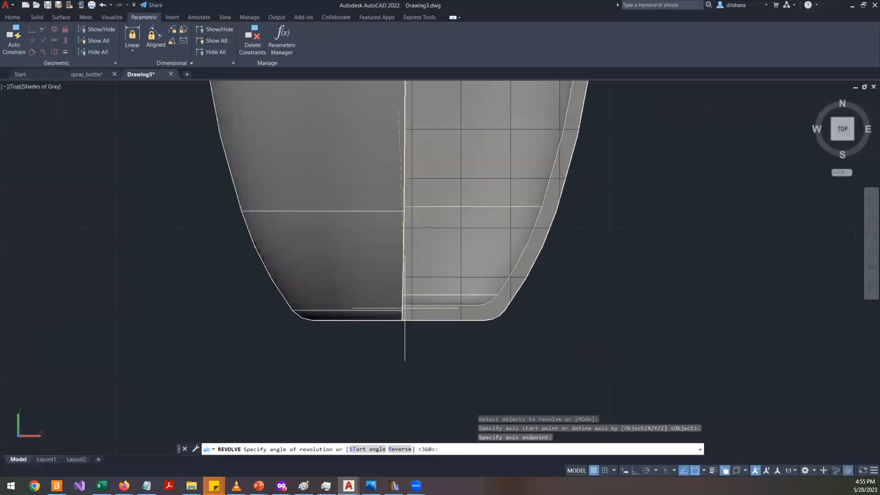
{"action": "key", "text": "Return"}
{"action": "scroll", "coordinate": [358, 300], "scroll_direction": "down", "scroll_amount": 5}
{"action": "scroll", "coordinate": [365, 276], "scroll_direction": "up", "scroll_amount": 3}
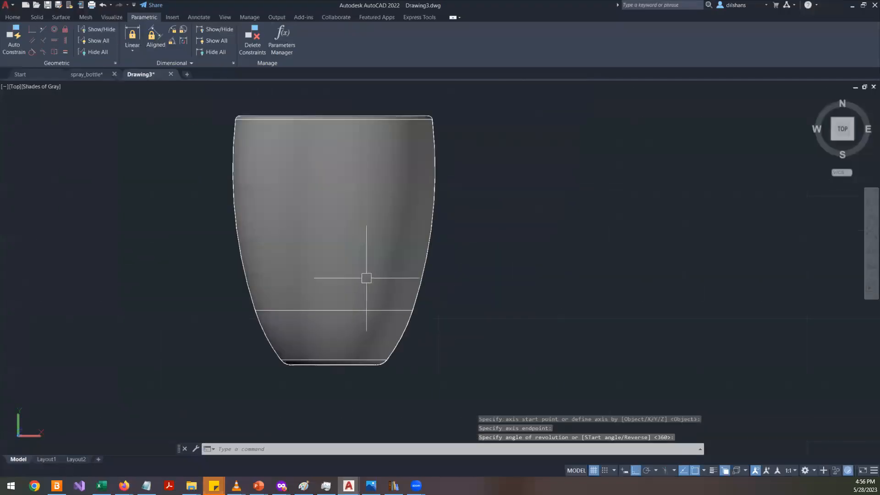
{"action": "left_click", "coordinate": [351, 212]}
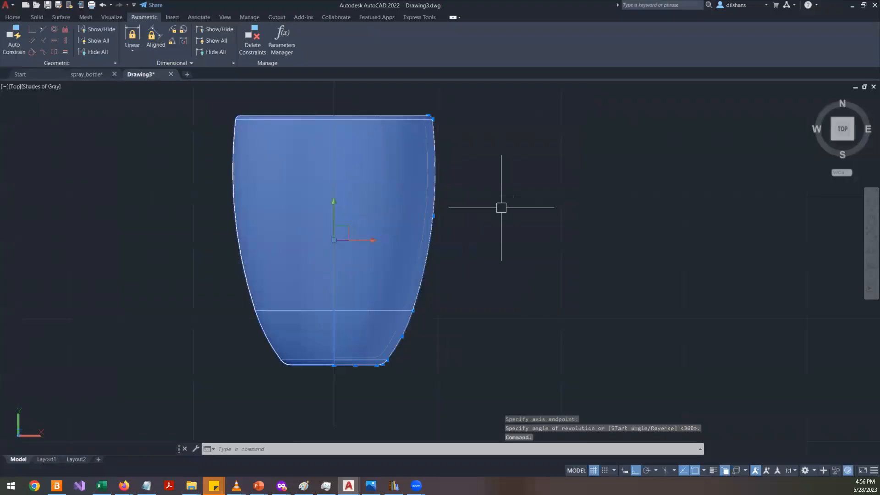
{"action": "key", "text": "Escape"}
{"action": "key", "text": "Escape"}
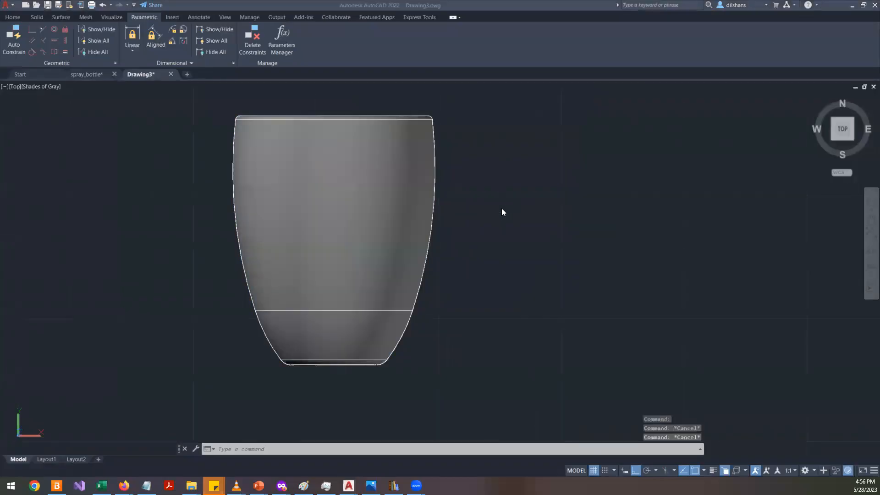
- Switch to the browser's reference mug photo, return, and orbit the model into a 3D view
{"action": "key", "text": "alt+Tab"}
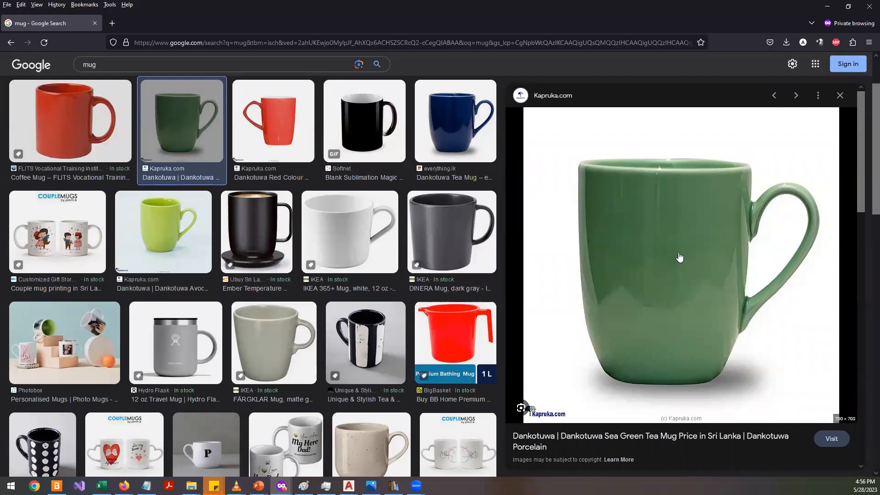
{"action": "key", "text": "alt+Tab"}
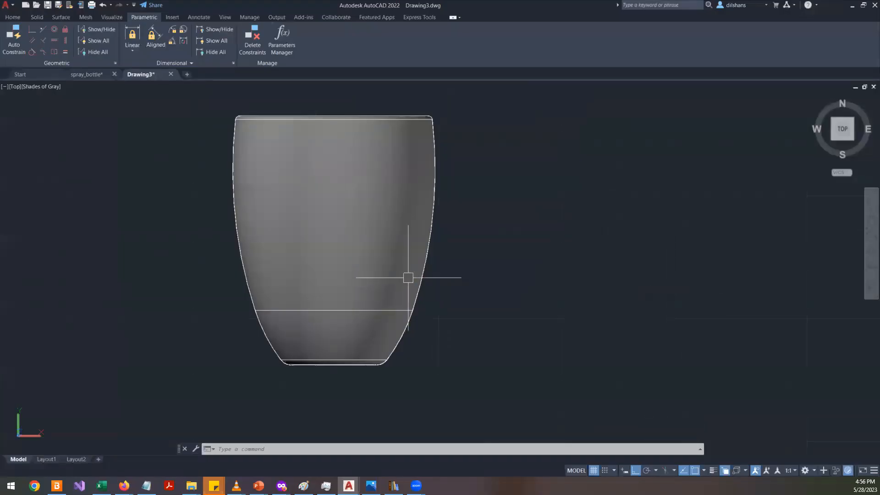
{"action": "middle_click_drag", "start_coordinate": [393, 264], "coordinate": [503, 230], "text": "shift"}
{"action": "left_click", "coordinate": [840, 120]}
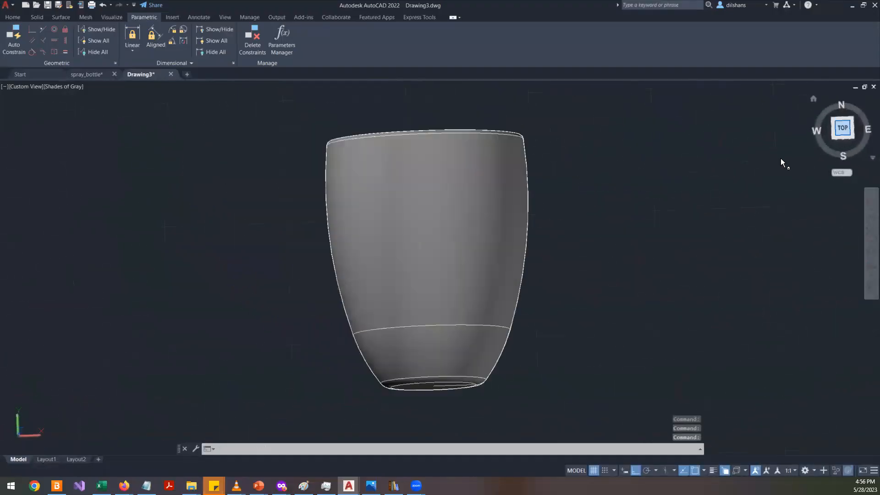
- Hide the revolved mug solid so only the profile lines remain
{"action": "mouse_move", "coordinate": [90, 74]}
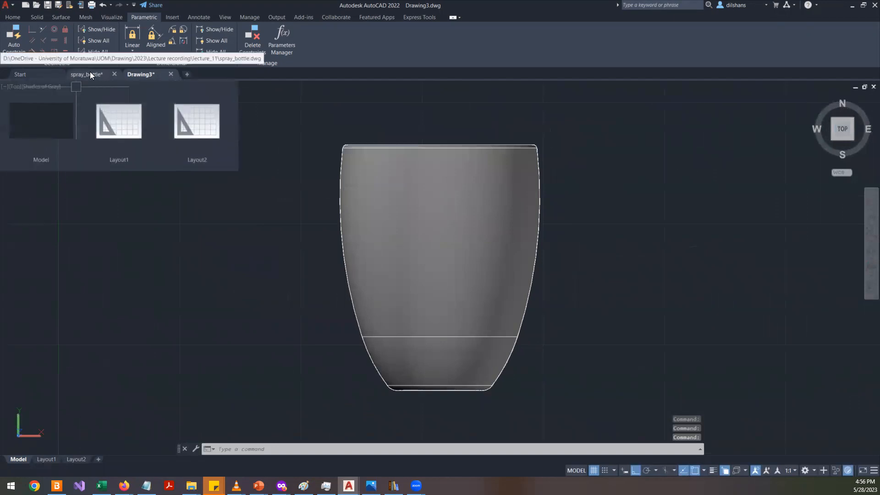
{"action": "left_click", "coordinate": [394, 197]}
{"action": "right_click", "coordinate": [161, 128]}
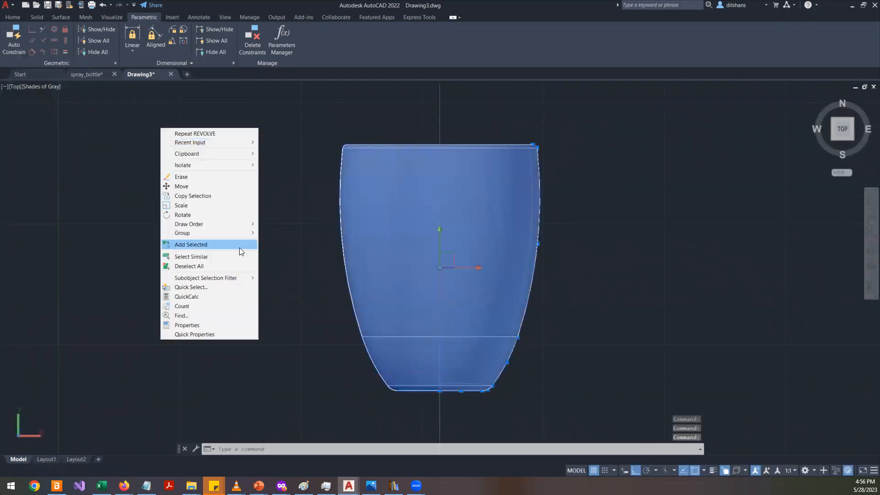
{"action": "mouse_move", "coordinate": [249, 164]}
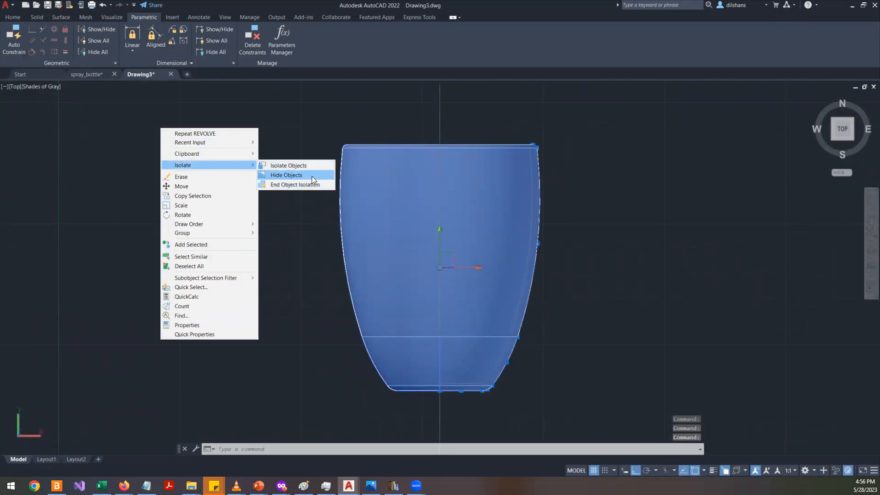
{"action": "left_click", "coordinate": [312, 175]}
- Zoom in on the profile's outer wall and compare it with the reference mug photo in the browser
{"action": "scroll", "coordinate": [585, 281], "scroll_direction": "up", "scroll_amount": 2}
{"action": "scroll", "coordinate": [585, 277], "scroll_direction": "down", "scroll_amount": 2}
{"action": "scroll", "coordinate": [594, 263], "scroll_direction": "up", "scroll_amount": 2}
{"action": "scroll", "coordinate": [593, 263], "scroll_direction": "up", "scroll_amount": 2}
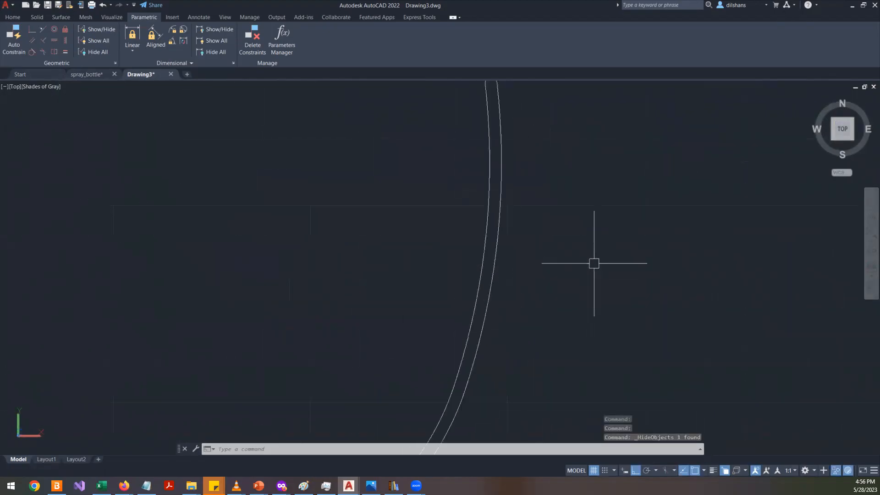
{"action": "scroll", "coordinate": [507, 201], "scroll_direction": "down", "scroll_amount": 4}
{"action": "scroll", "coordinate": [506, 197], "scroll_direction": "up", "scroll_amount": 4}
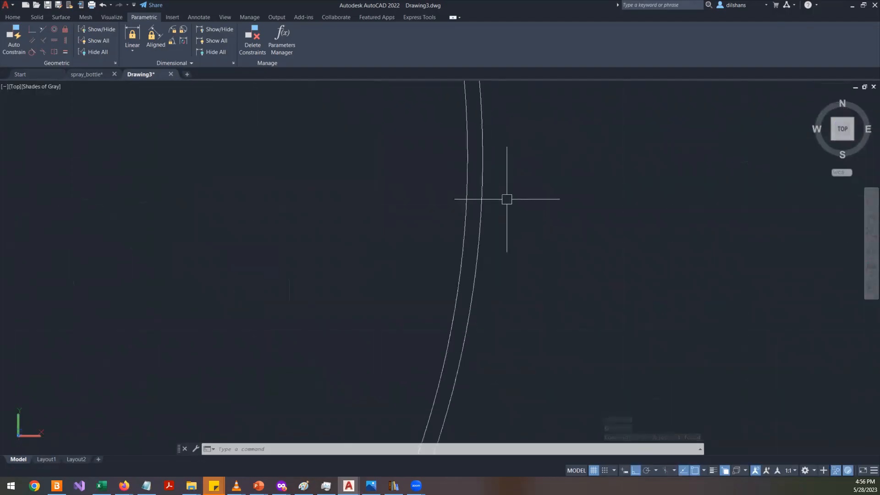
{"action": "key", "text": "alt+Tab"}
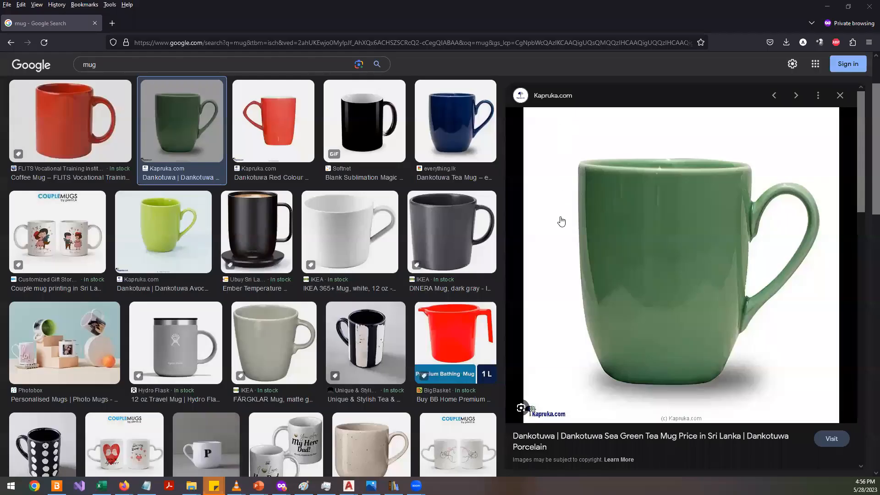
{"action": "key", "text": "alt+Tab"}
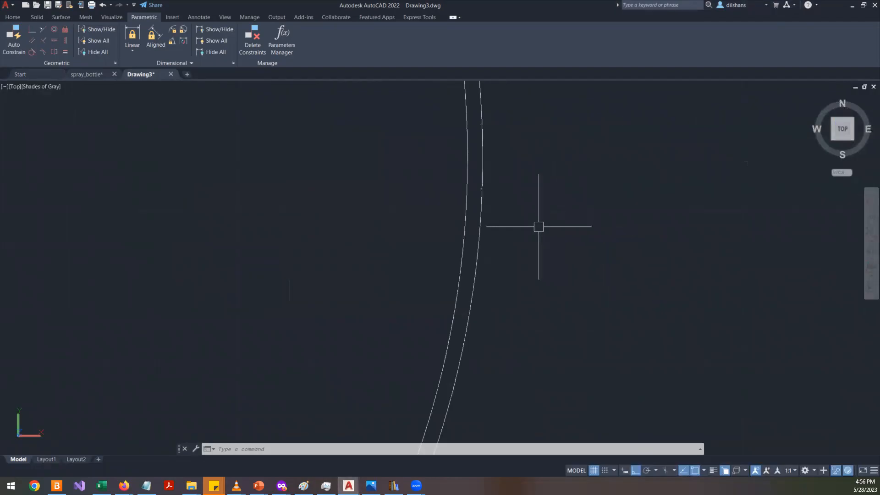
- Draw a spline for the handle starting at the outer wall near the top, bulging outward and returning to the wall lower down
{"action": "left_click", "coordinate": [13, 17]}
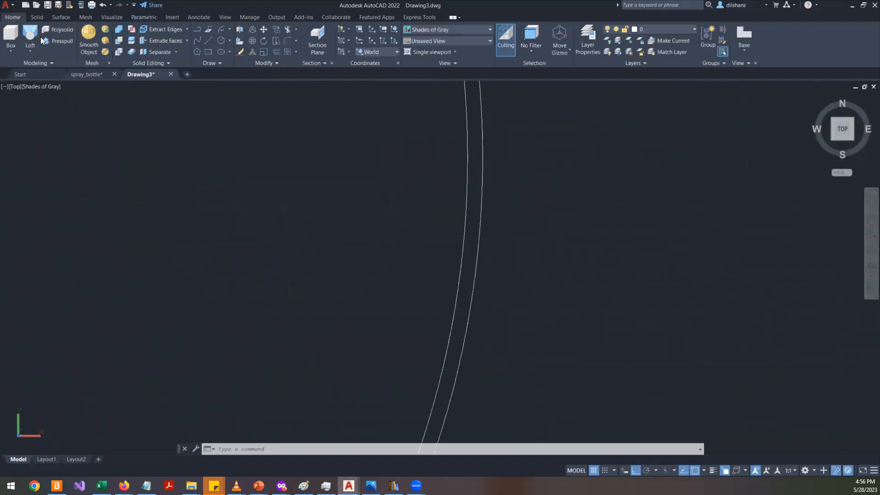
{"action": "type", "text": "SPLINE"}
{"action": "key", "text": "Return"}
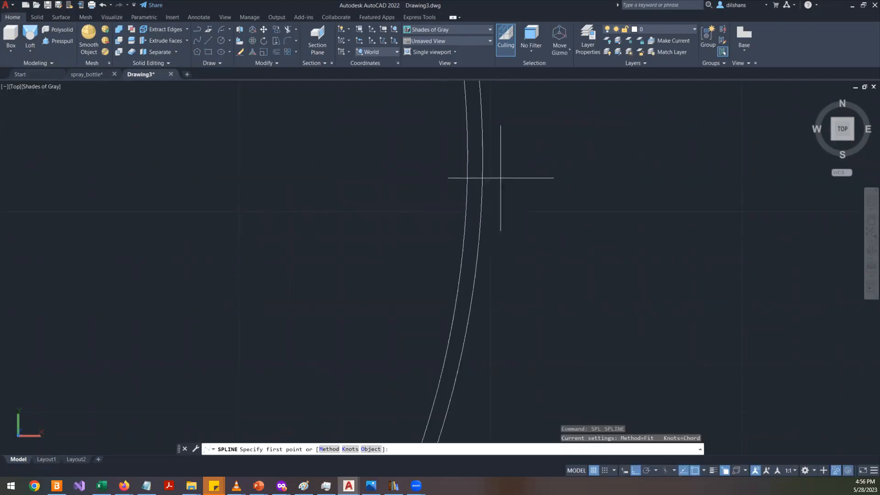
{"action": "scroll", "coordinate": [476, 174], "scroll_direction": "down", "scroll_amount": 3}
{"action": "scroll", "coordinate": [485, 177], "scroll_direction": "up", "scroll_amount": 3}
{"action": "left_click", "coordinate": [431, 185]}
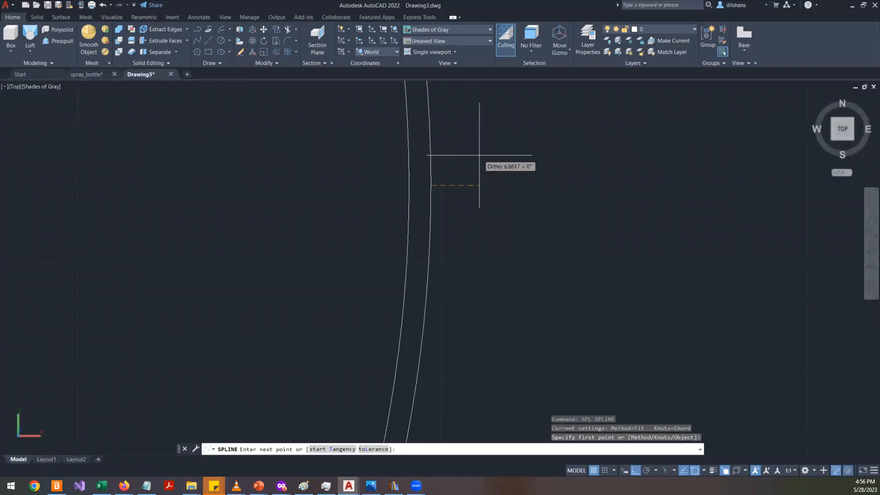
{"action": "key", "text": "F8"}
{"action": "left_click", "coordinate": [496, 134]}
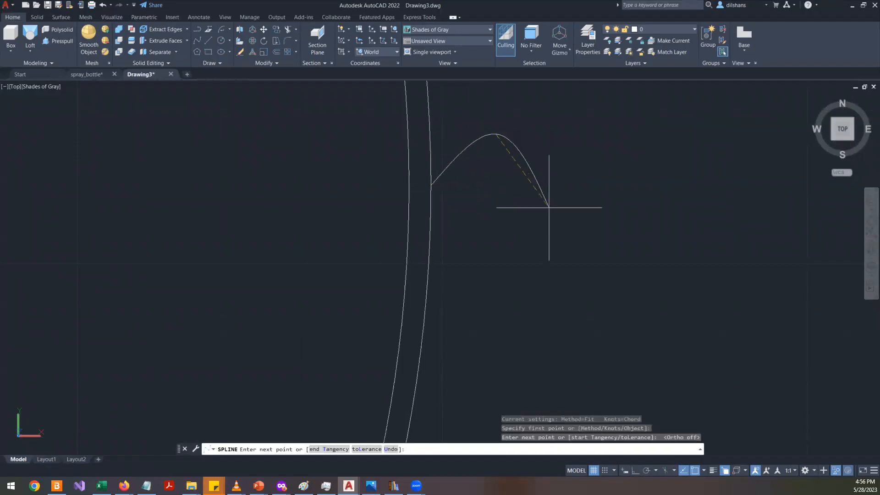
{"action": "left_click", "coordinate": [622, 267]}
{"action": "middle_click_drag", "start_coordinate": [573, 363], "coordinate": [553, 201]}
{"action": "scroll", "coordinate": [553, 347], "scroll_direction": "down", "scroll_amount": 5}
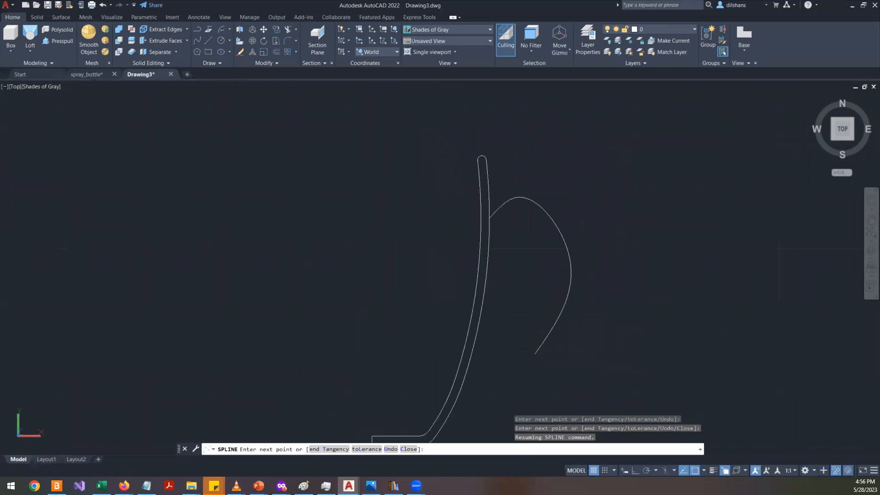
{"action": "left_click", "coordinate": [536, 375]}
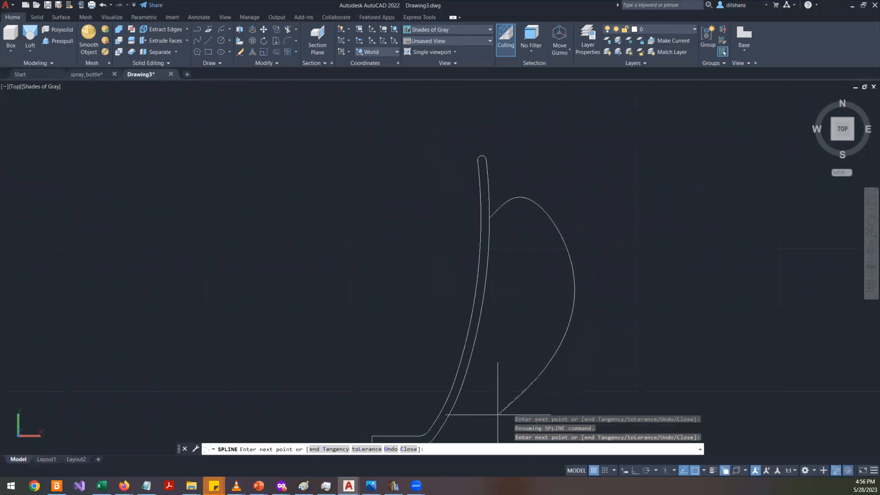
{"action": "left_click", "coordinate": [484, 356]}
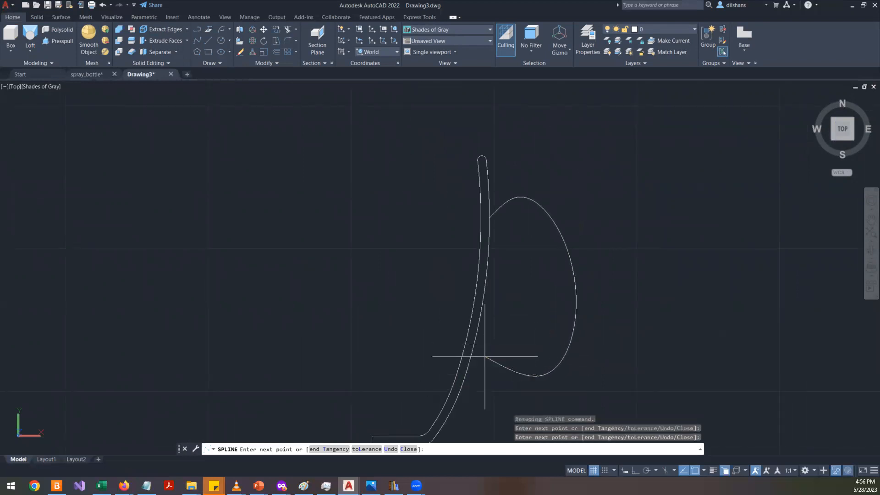
{"action": "key", "text": "Return"}
- Stretch the handle spline's end grips so both ends sit on the mug's outer wall
{"action": "left_click", "coordinate": [553, 209]}
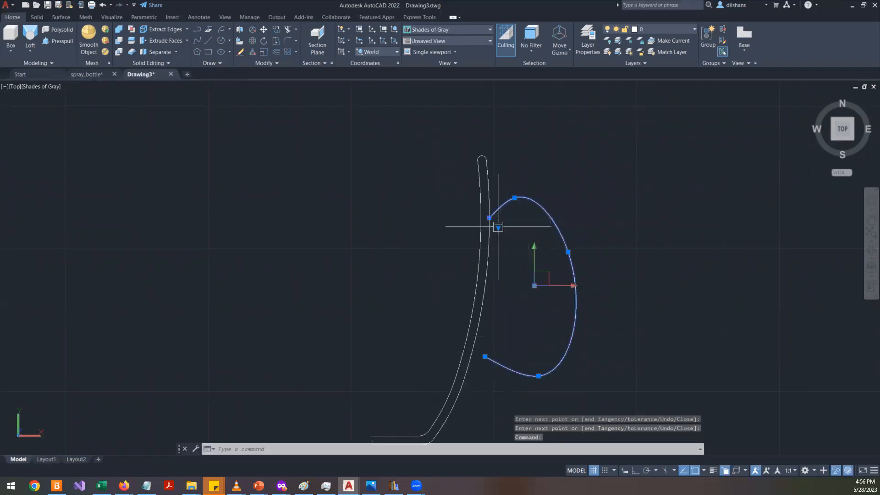
{"action": "mouse_move", "coordinate": [498, 227]}
{"action": "left_click", "coordinate": [521, 245]}
{"action": "scroll", "coordinate": [598, 285], "scroll_direction": "up", "scroll_amount": 2}
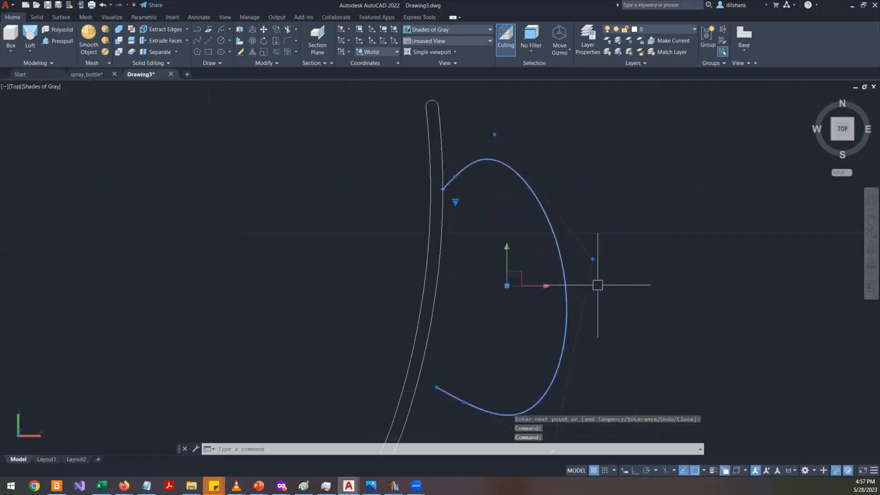
{"action": "left_click", "coordinate": [593, 259]}
{"action": "scroll", "coordinate": [503, 342], "scroll_direction": "down", "scroll_amount": 5}
{"action": "scroll", "coordinate": [503, 390], "scroll_direction": "up", "scroll_amount": 3}
{"action": "scroll", "coordinate": [522, 381], "scroll_direction": "down", "scroll_amount": 8}
{"action": "scroll", "coordinate": [523, 387], "scroll_direction": "up", "scroll_amount": 5}
{"action": "scroll", "coordinate": [527, 376], "scroll_direction": "up", "scroll_amount": 2}
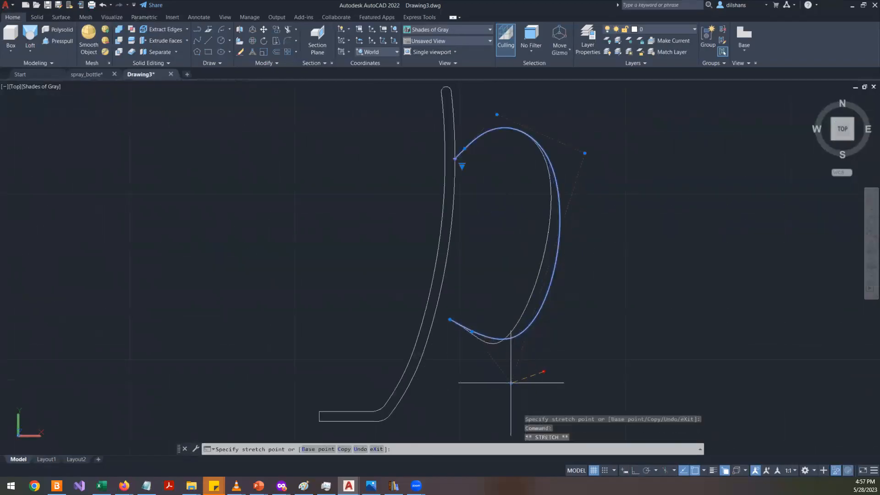
{"action": "left_click", "coordinate": [510, 382]}
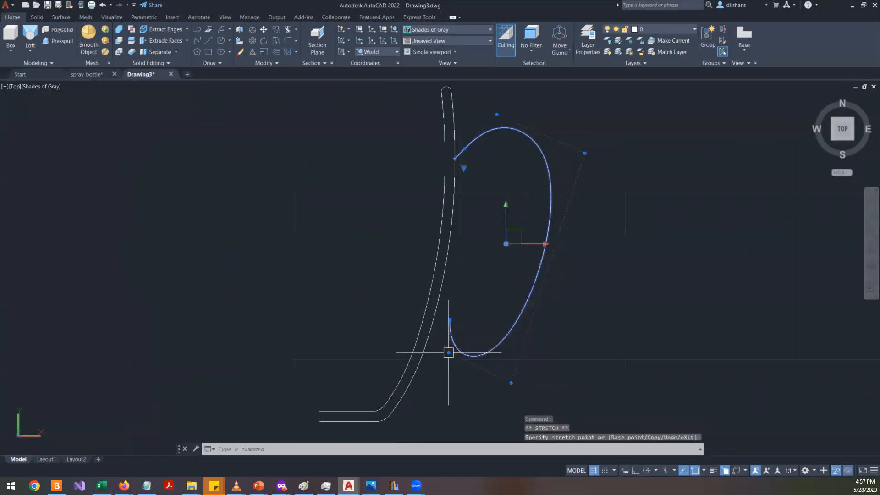
{"action": "mouse_move", "coordinate": [449, 353]}
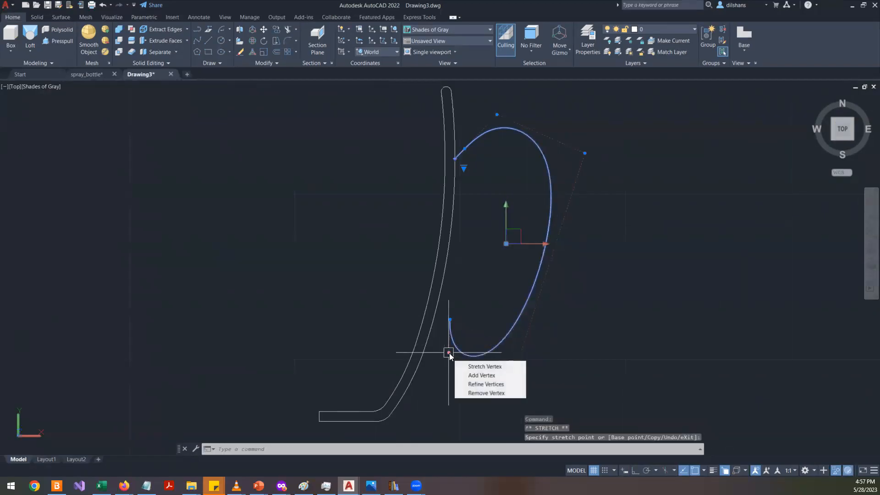
{"action": "left_click", "coordinate": [450, 319]}
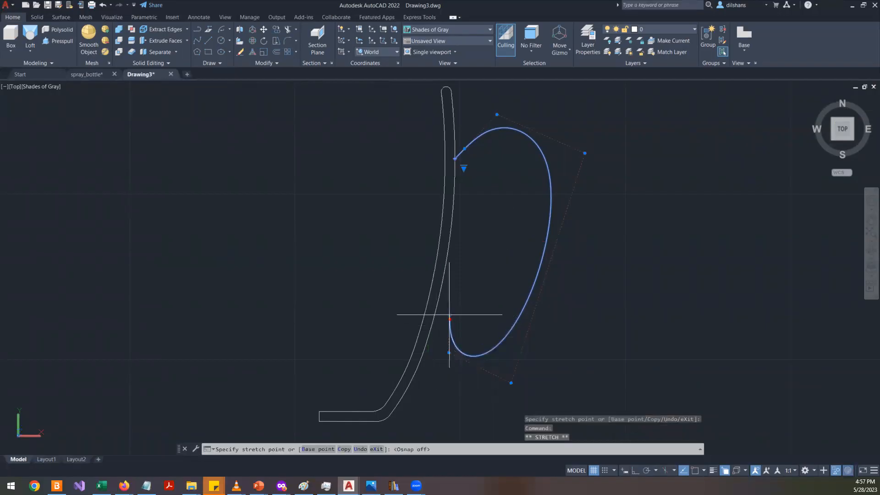
{"action": "scroll", "coordinate": [434, 309], "scroll_direction": "up", "scroll_amount": 5}
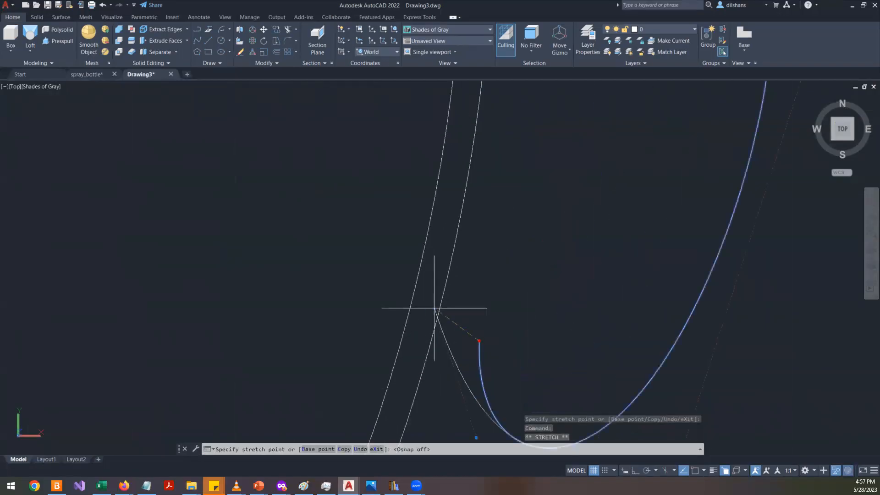
{"action": "left_click", "coordinate": [452, 290]}
{"action": "scroll", "coordinate": [500, 288], "scroll_direction": "down", "scroll_amount": 4}
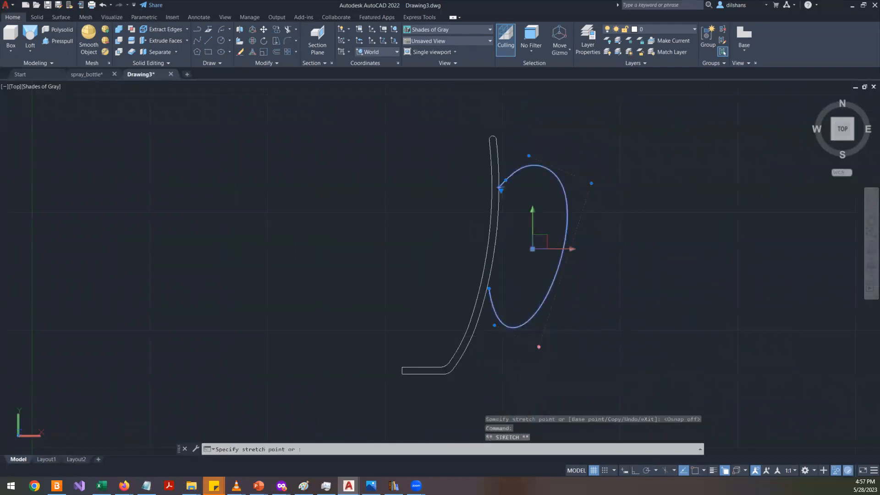
{"action": "scroll", "coordinate": [513, 334], "scroll_direction": "up", "scroll_amount": 5}
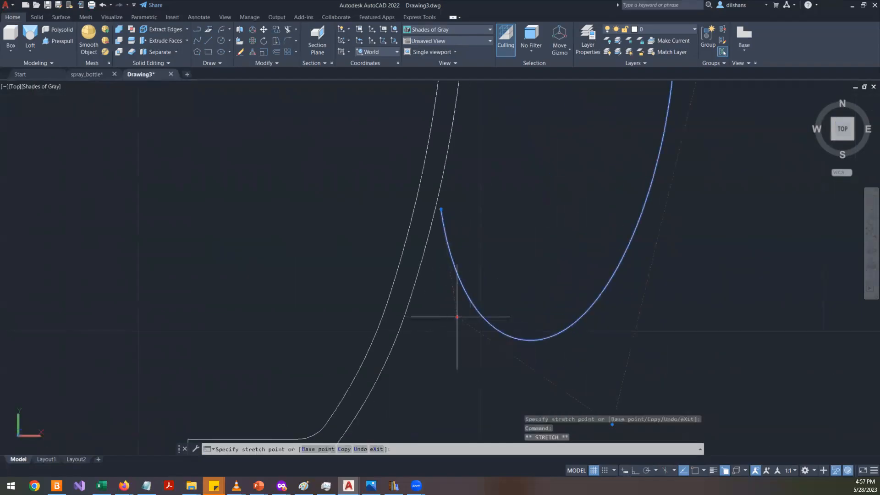
{"action": "scroll", "coordinate": [450, 273], "scroll_direction": "down", "scroll_amount": 4}
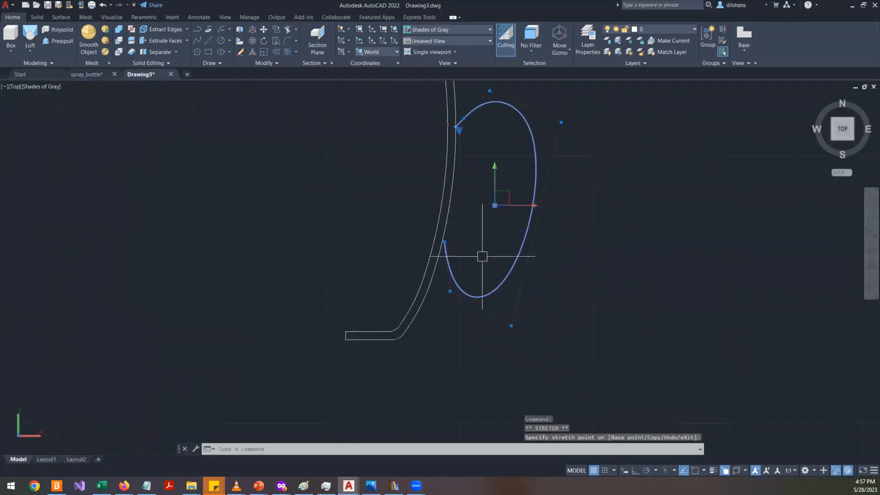
- Check the reference photo again and stretch the handle spline's control vertices to refine its curve
{"action": "key", "text": "alt+Tab"}
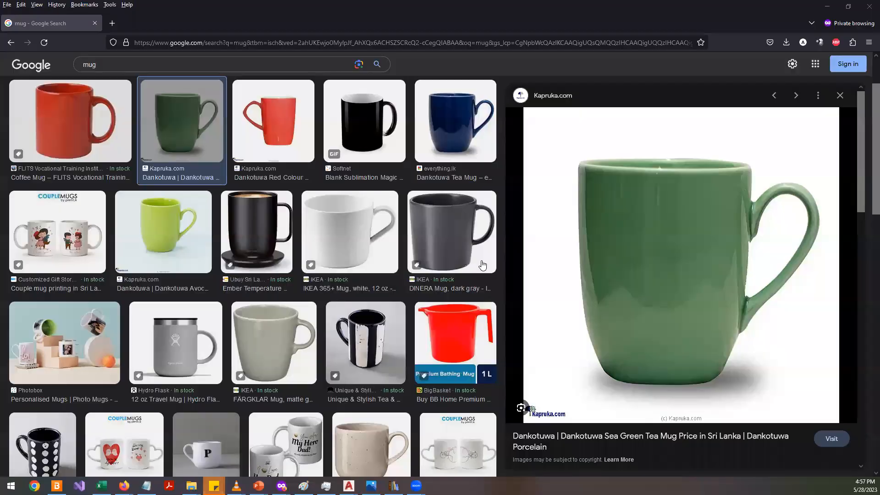
{"action": "key", "text": "alt+Tab"}
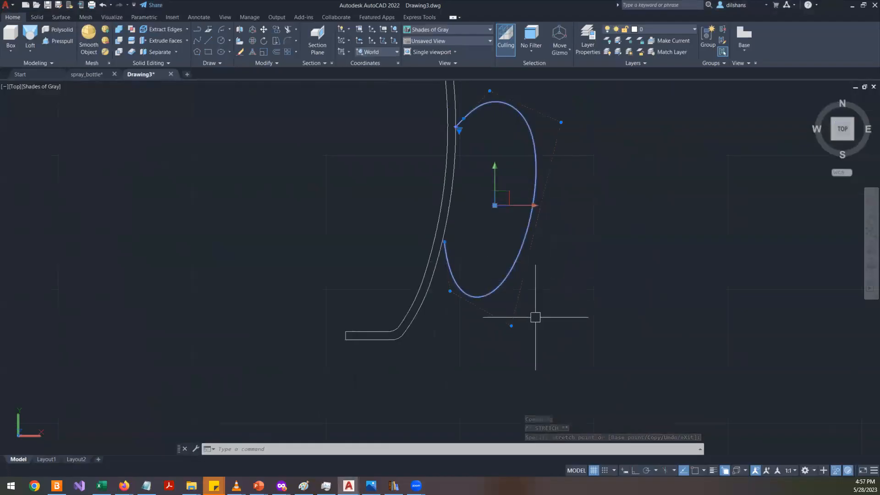
{"action": "middle_click_drag", "start_coordinate": [552, 156], "coordinate": [429, 253]}
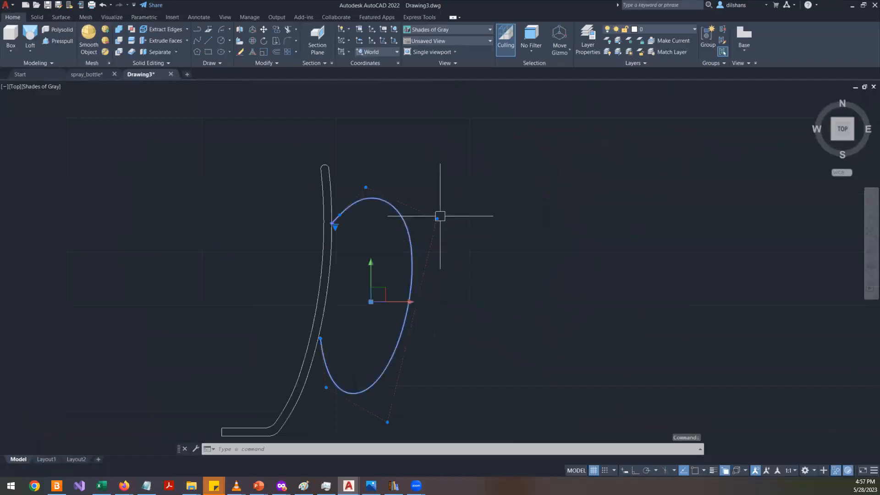
{"action": "left_click", "coordinate": [436, 218]}
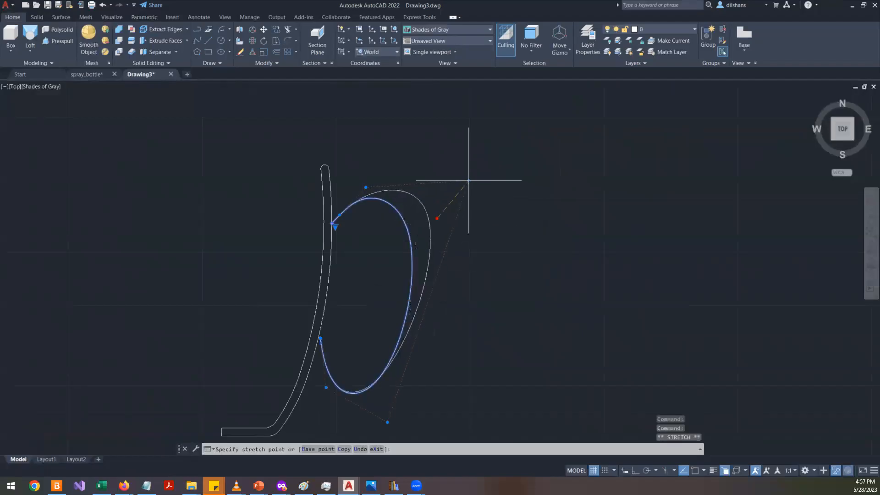
{"action": "left_click", "coordinate": [474, 165]}
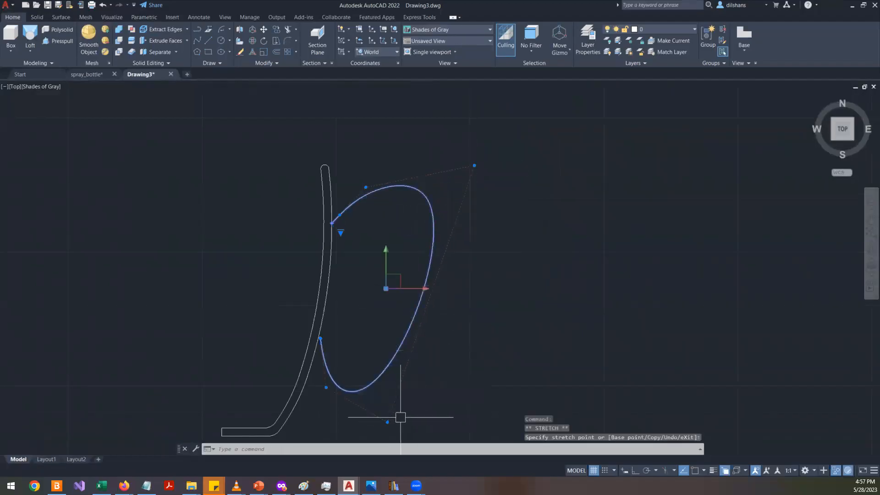
{"action": "left_click", "coordinate": [387, 421]}
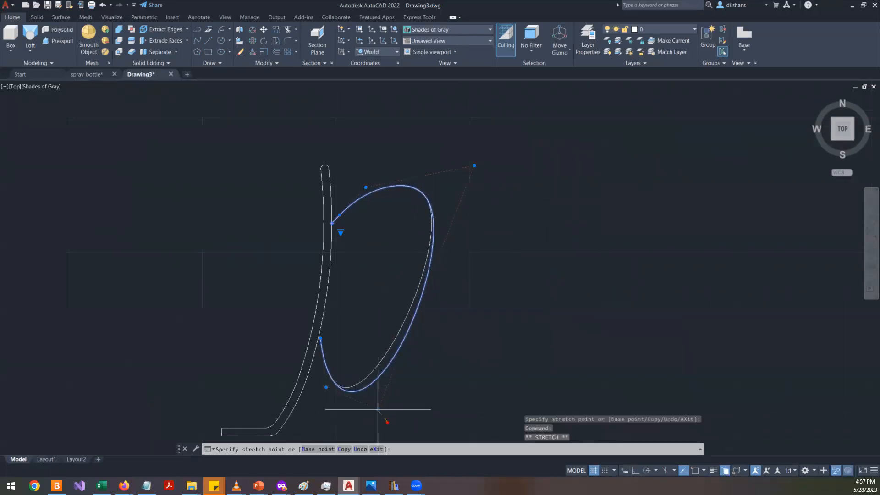
{"action": "left_click", "coordinate": [378, 409]}
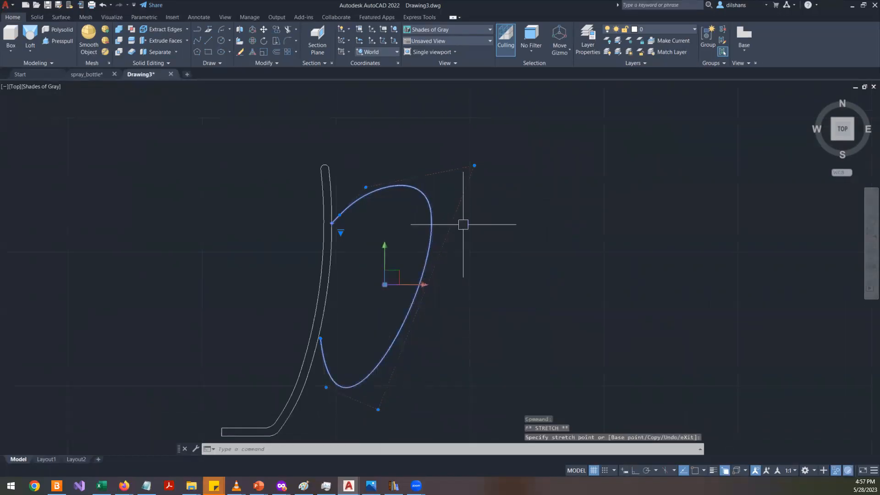
{"action": "left_click", "coordinate": [474, 165]}
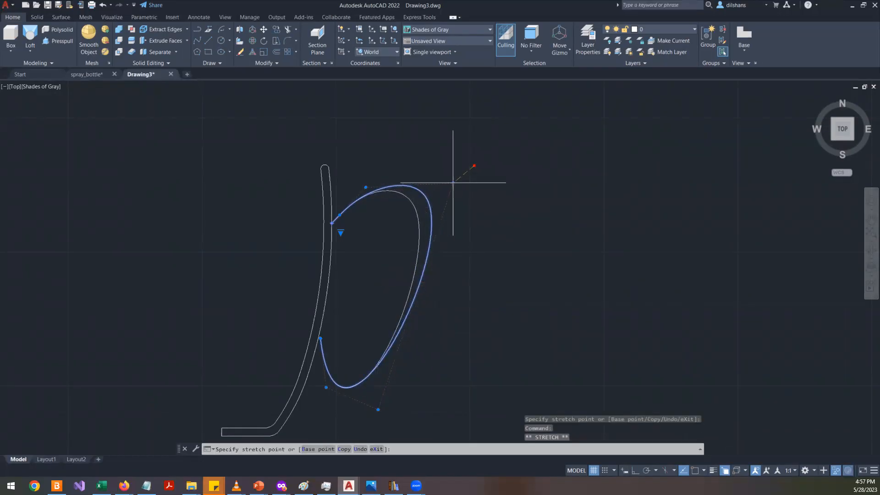
{"action": "left_click", "coordinate": [472, 186]}
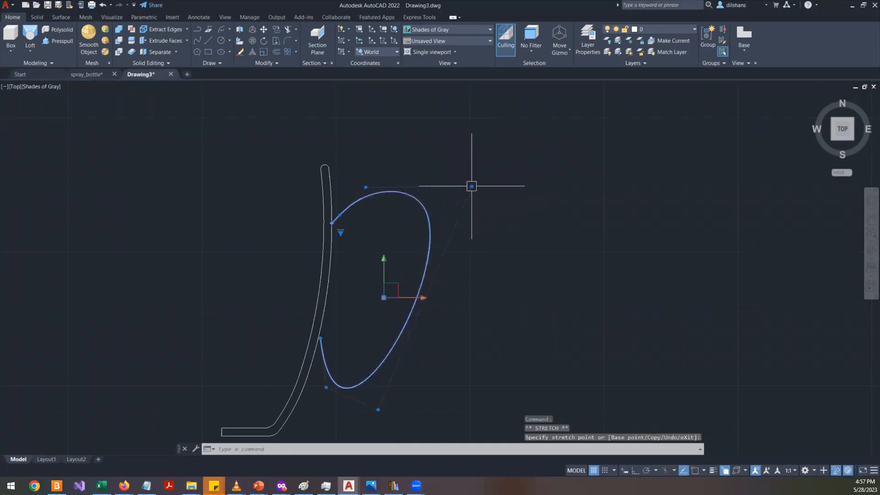
{"action": "left_click", "coordinate": [325, 387]}
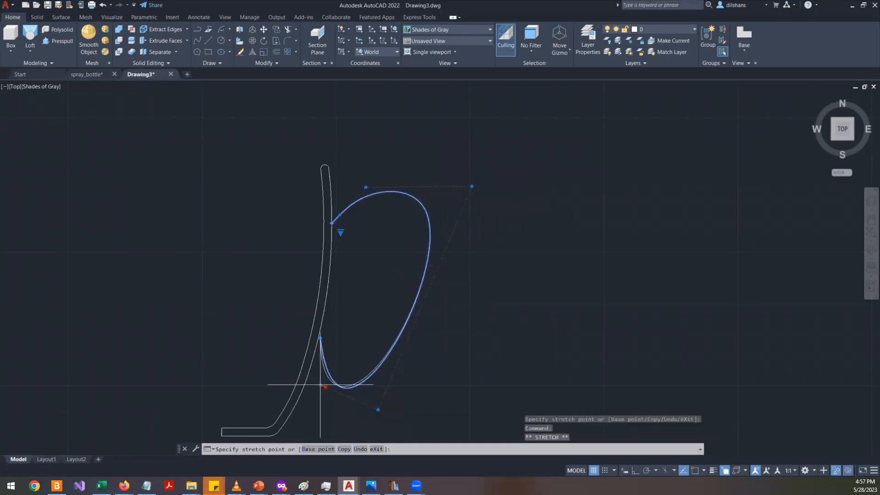
{"action": "left_click", "coordinate": [321, 380]}
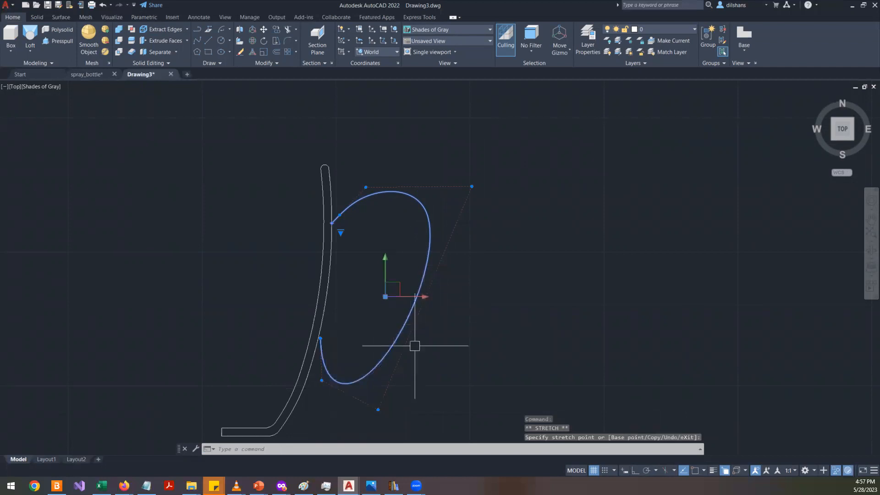
- Compare the handle spline's shape with the handle in the reference mug photo
{"action": "key", "text": "alt+Tab"}
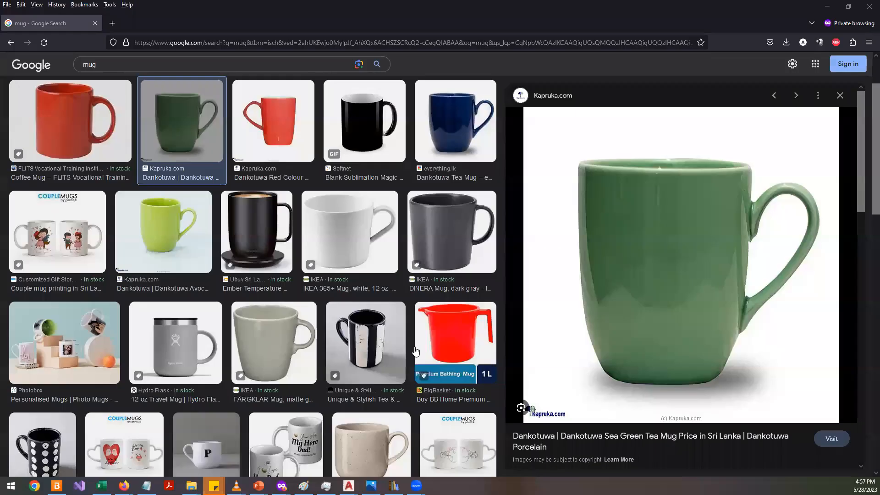
{"action": "key", "text": "alt+Tab"}
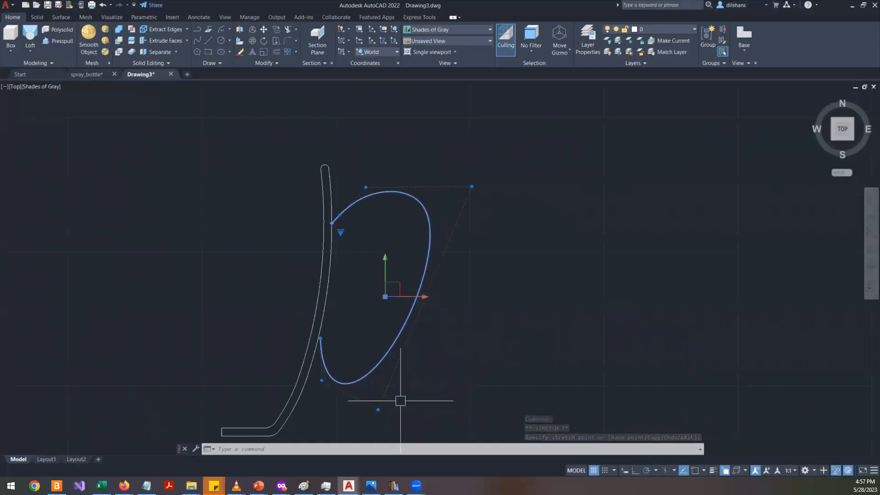
{"action": "key", "text": "alt+Tab"}
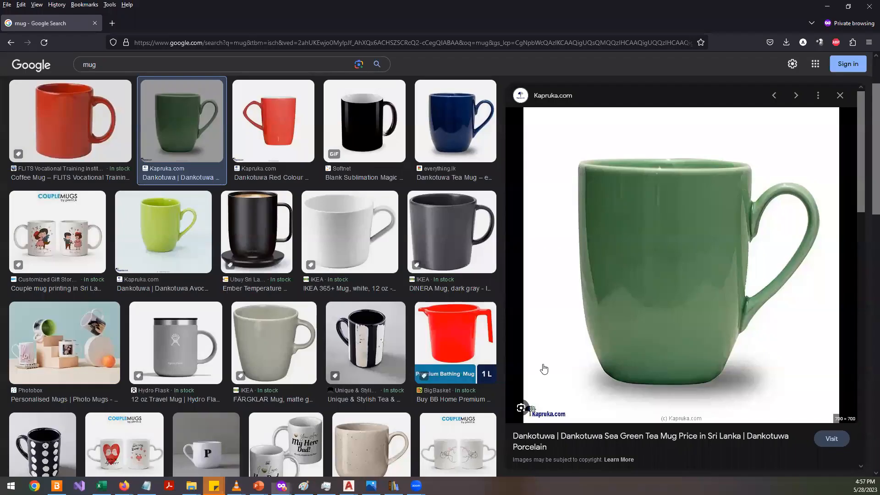
{"action": "key", "text": "alt+Tab"}
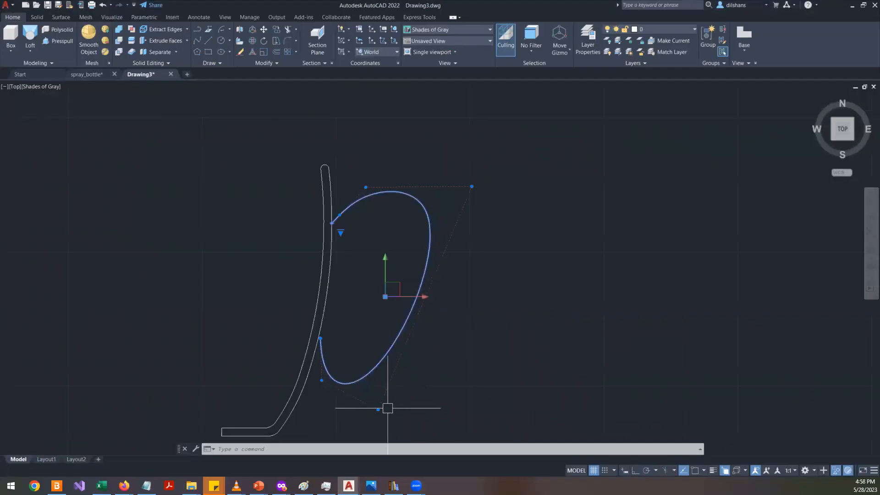
- Stretch the lower control vertex and move the spline's lower end down along the outer wall
{"action": "left_click", "coordinate": [378, 409]}
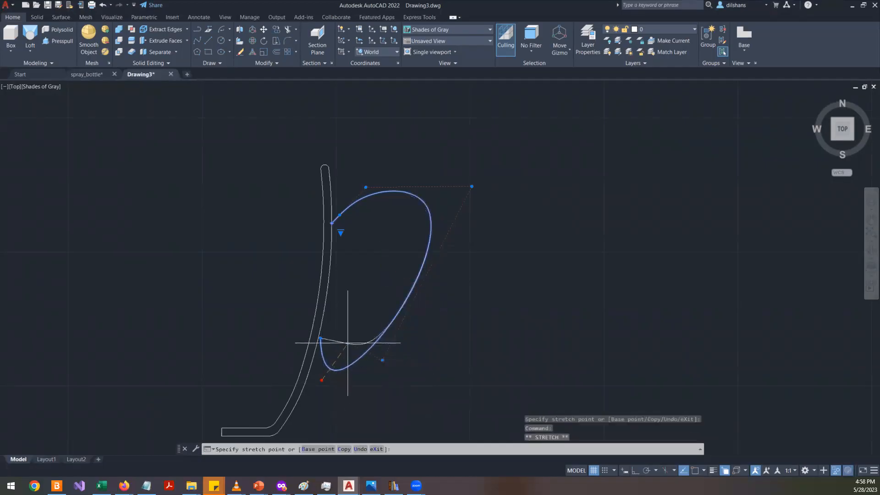
{"action": "left_click", "coordinate": [321, 344]}
{"action": "left_click", "coordinate": [319, 338]}
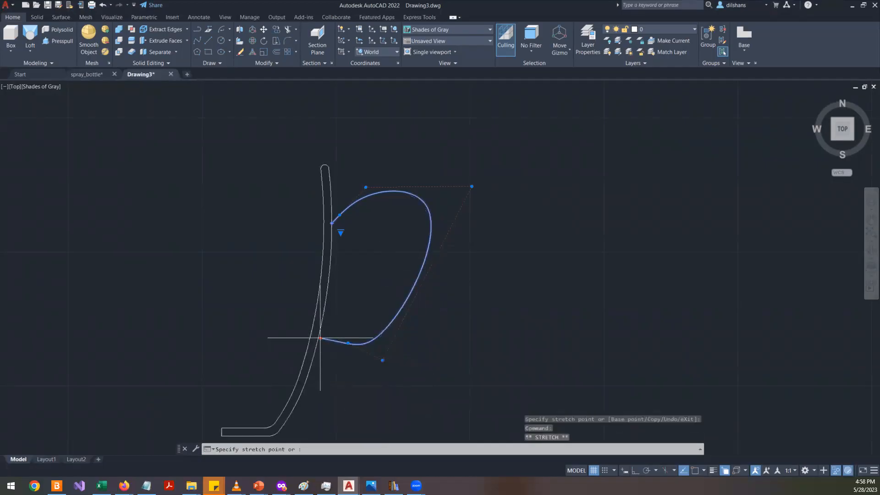
{"action": "left_click", "coordinate": [314, 379]}
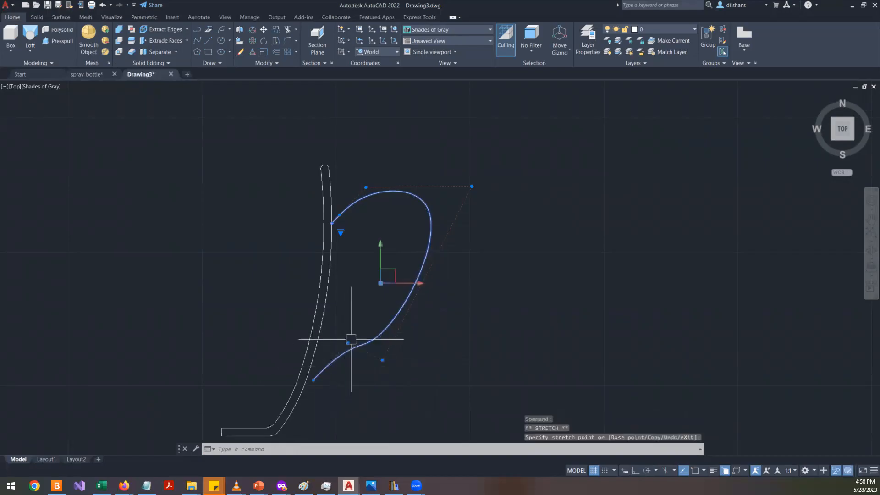
- Try to remove a lower control vertex of the handle spline, then stretch it closer to the wall
{"action": "mouse_move", "coordinate": [348, 343]}
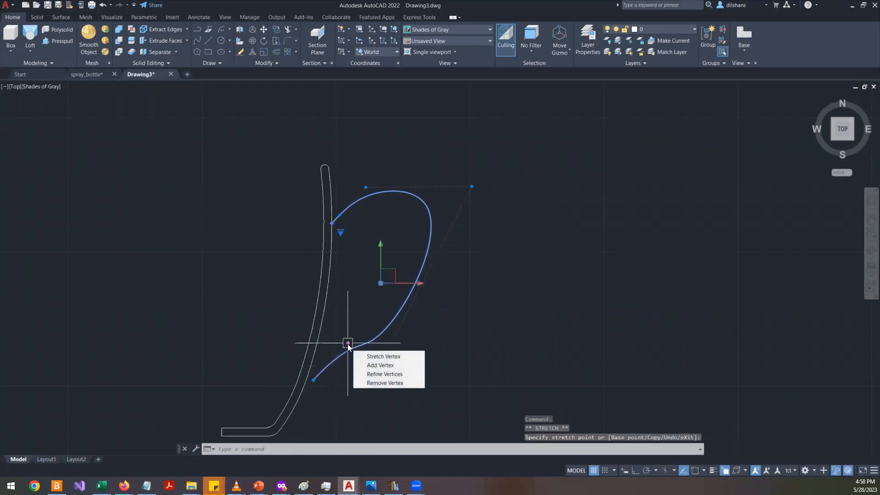
{"action": "left_click", "coordinate": [376, 381]}
{"action": "scroll", "coordinate": [379, 362], "scroll_direction": "up", "scroll_amount": 3}
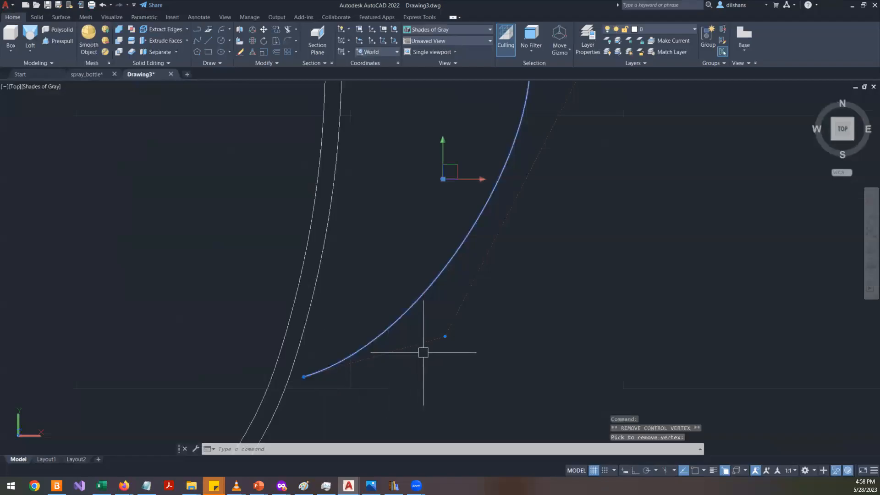
{"action": "left_click", "coordinate": [445, 336]}
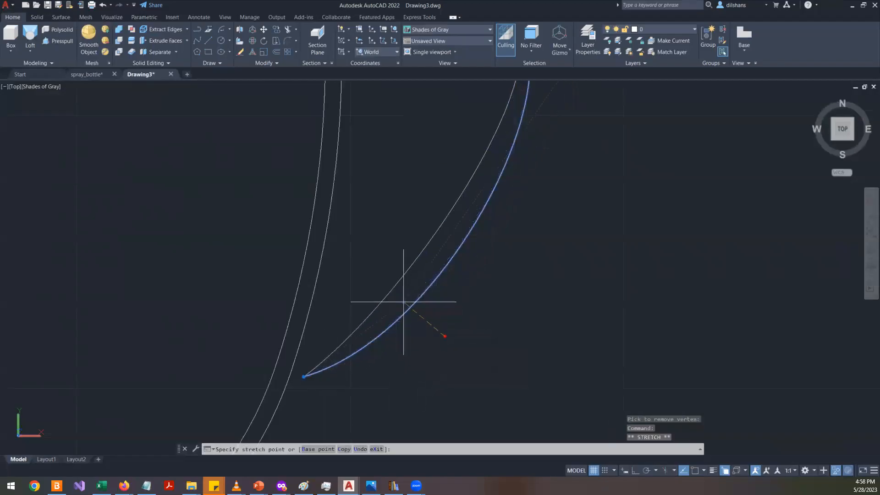
{"action": "left_click", "coordinate": [402, 298]}
- Stretch the spline's upper control vertices to round the top of the handle loop
{"action": "scroll", "coordinate": [402, 299], "scroll_direction": "down", "scroll_amount": 3}
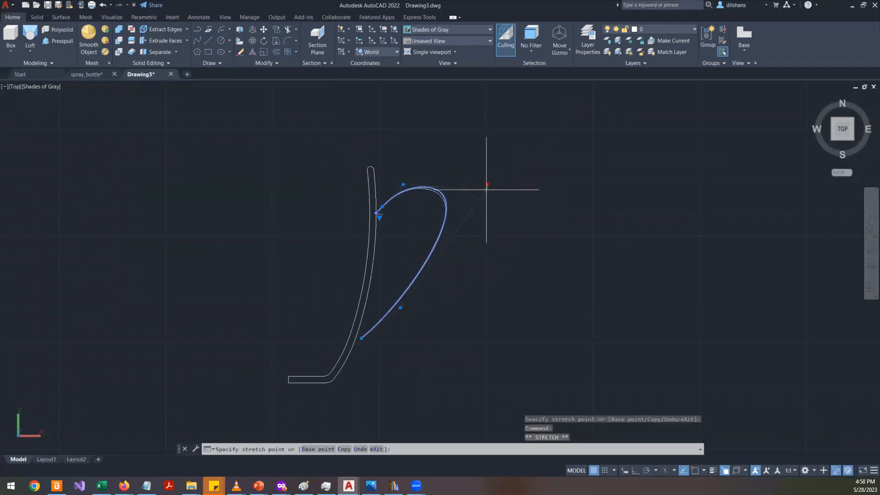
{"action": "left_click", "coordinate": [482, 219]}
{"action": "scroll", "coordinate": [398, 317], "scroll_direction": "up", "scroll_amount": 5}
{"action": "scroll", "coordinate": [403, 257], "scroll_direction": "down", "scroll_amount": 6}
{"action": "scroll", "coordinate": [413, 204], "scroll_direction": "up", "scroll_amount": 5}
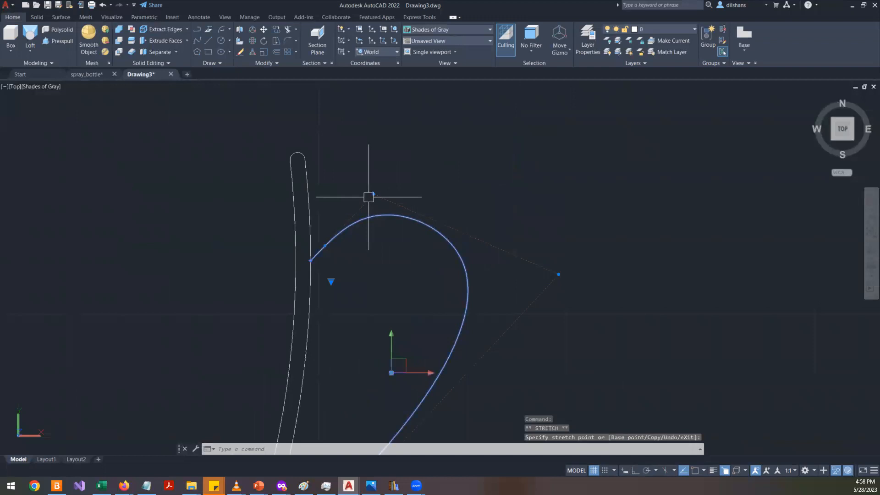
{"action": "left_click", "coordinate": [414, 181]}
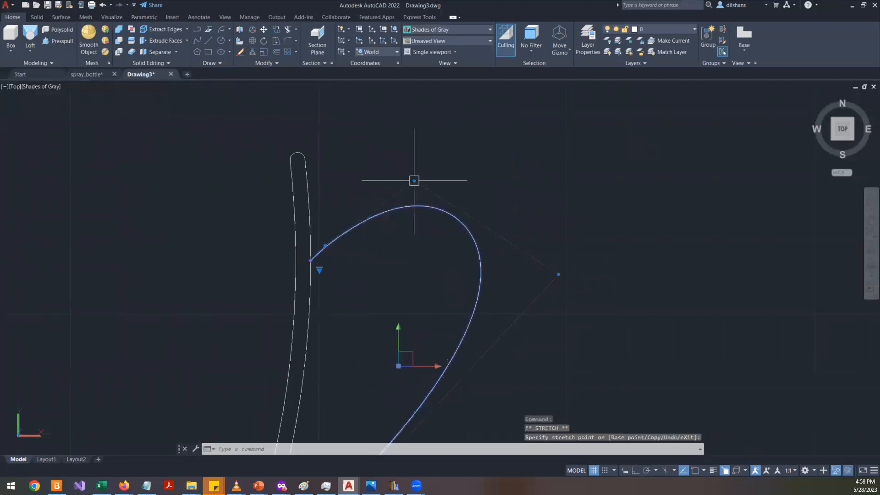
{"action": "left_click", "coordinate": [341, 215]}
- Reposition the spline's lower end and its neighbouring control vertex so the end meets the outer wall
{"action": "scroll", "coordinate": [357, 284], "scroll_direction": "down", "scroll_amount": 4}
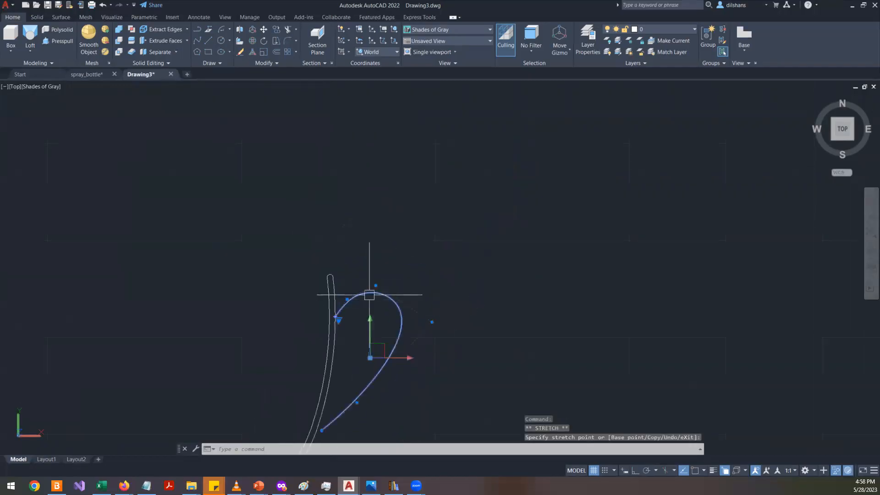
{"action": "scroll", "coordinate": [335, 311], "scroll_direction": "up", "scroll_amount": 6}
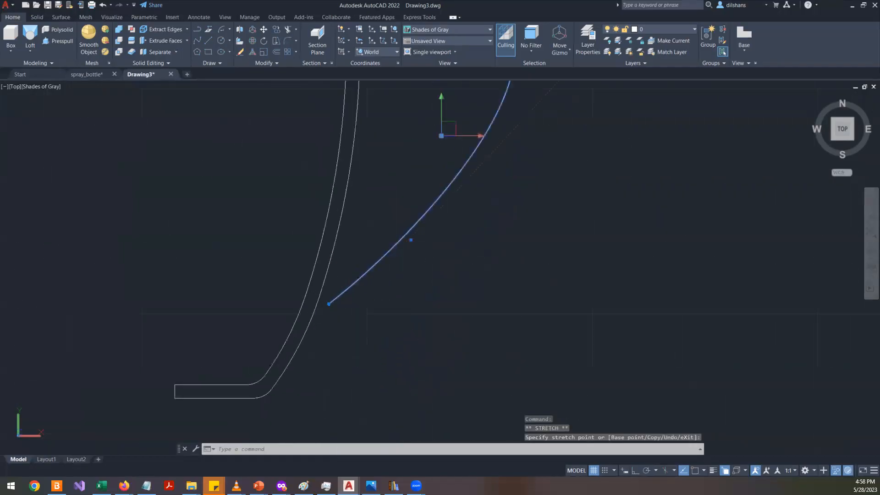
{"action": "left_click", "coordinate": [310, 297]}
{"action": "left_click", "coordinate": [441, 217]}
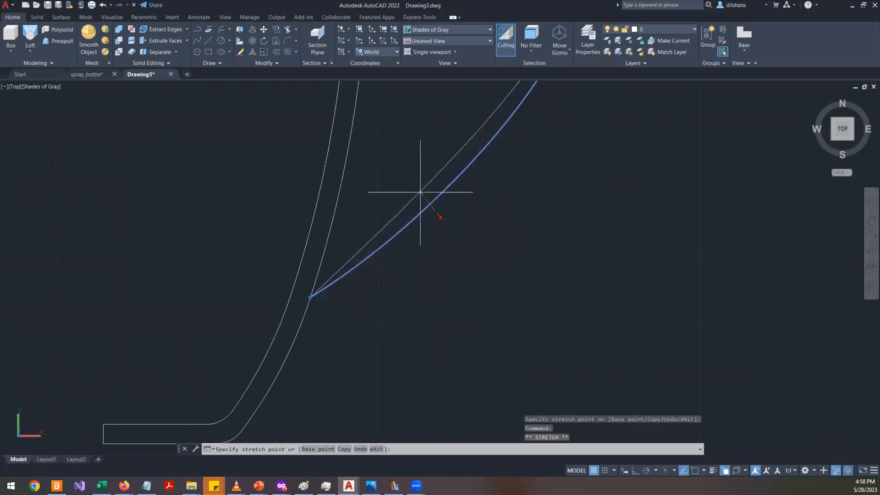
{"action": "left_click", "coordinate": [400, 165]}
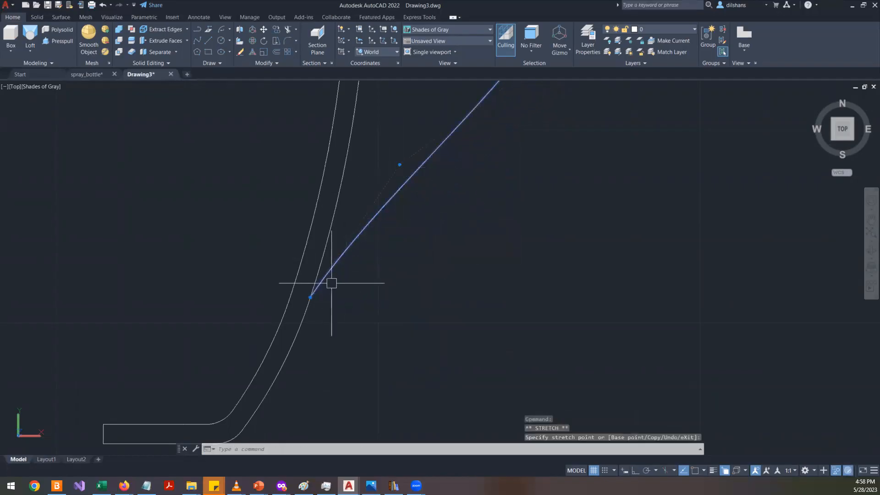
{"action": "left_click", "coordinate": [310, 297]}
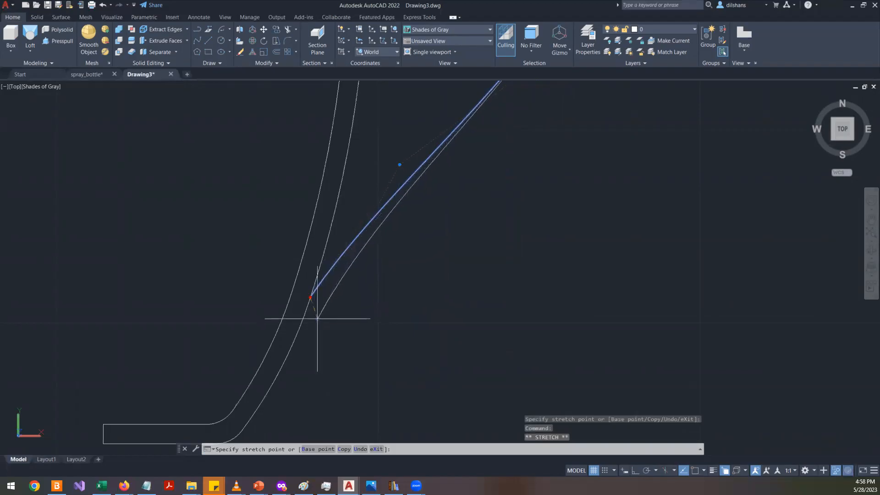
{"action": "left_click", "coordinate": [317, 318]}
{"action": "scroll", "coordinate": [429, 278], "scroll_direction": "down", "scroll_amount": 6}
{"action": "key", "text": "Escape"}
- Stretch the spline's outer and top control vertices to refine the handle's upper curve
{"action": "scroll", "coordinate": [450, 222], "scroll_direction": "up", "scroll_amount": 5}
{"action": "scroll", "coordinate": [450, 223], "scroll_direction": "down", "scroll_amount": 3}
{"action": "scroll", "coordinate": [458, 212], "scroll_direction": "down", "scroll_amount": 2}
{"action": "left_click", "coordinate": [456, 234]}
{"action": "scroll", "coordinate": [452, 240], "scroll_direction": "up", "scroll_amount": 3}
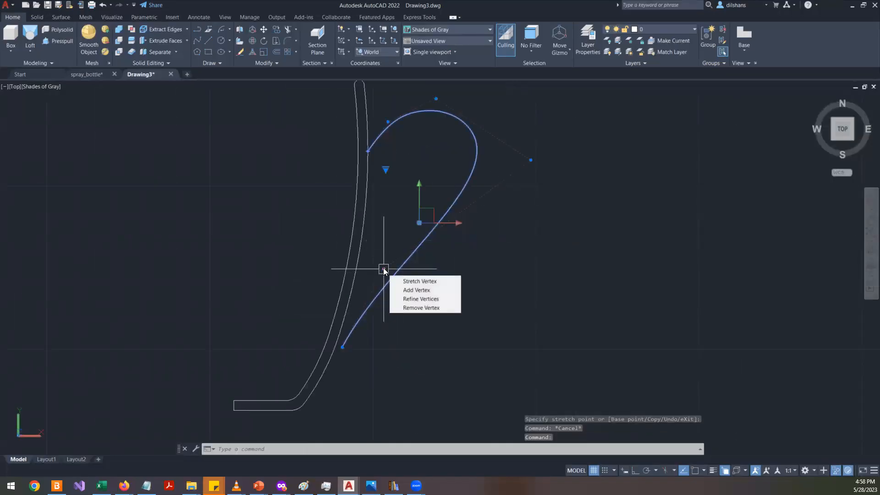
{"action": "left_click", "coordinate": [384, 269]}
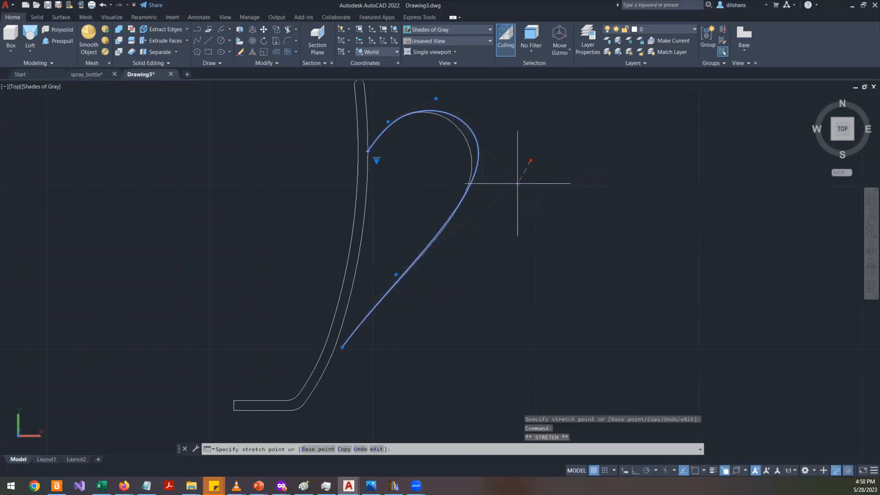
{"action": "left_click", "coordinate": [529, 183]}
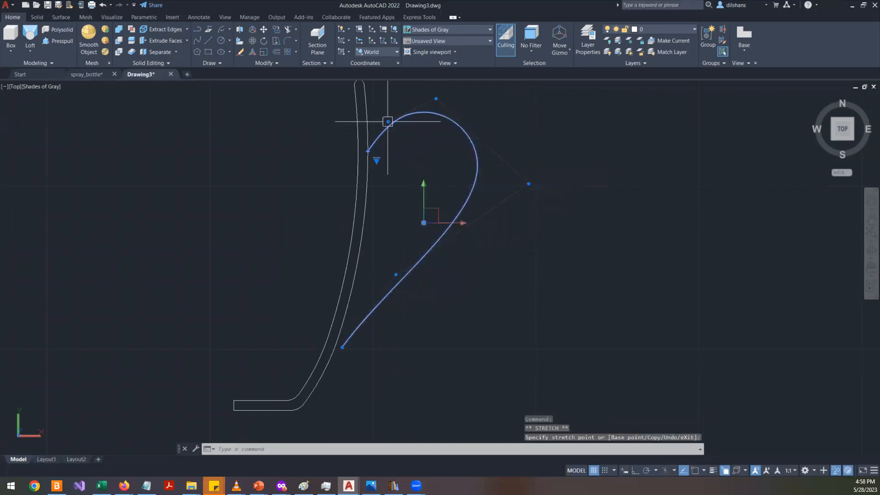
{"action": "left_click", "coordinate": [387, 122]}
{"action": "left_click", "coordinate": [387, 113]}
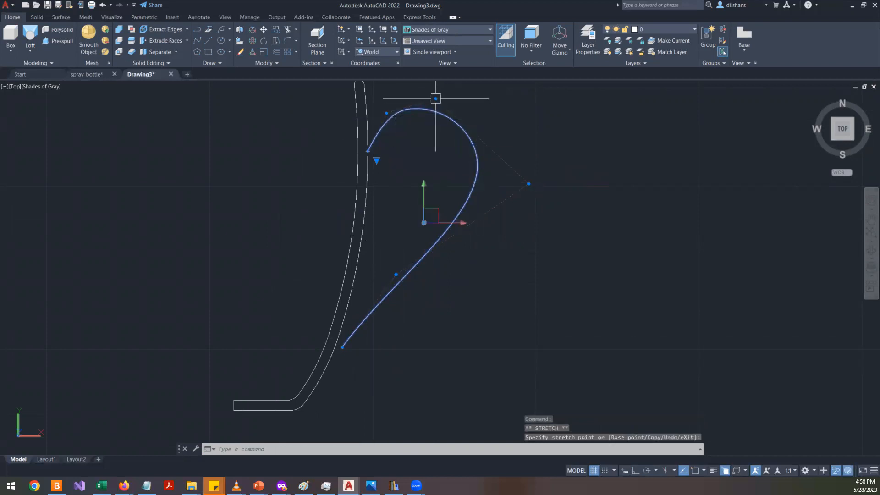
{"action": "key", "text": "Escape"}
{"action": "key", "text": "Escape"}
{"action": "key", "text": "Escape"}
{"action": "scroll", "coordinate": [472, 225], "scroll_direction": "down", "scroll_amount": 2}
{"action": "scroll", "coordinate": [471, 225], "scroll_direction": "up", "scroll_amount": 1}
{"action": "scroll", "coordinate": [437, 240], "scroll_direction": "up", "scroll_amount": 1}
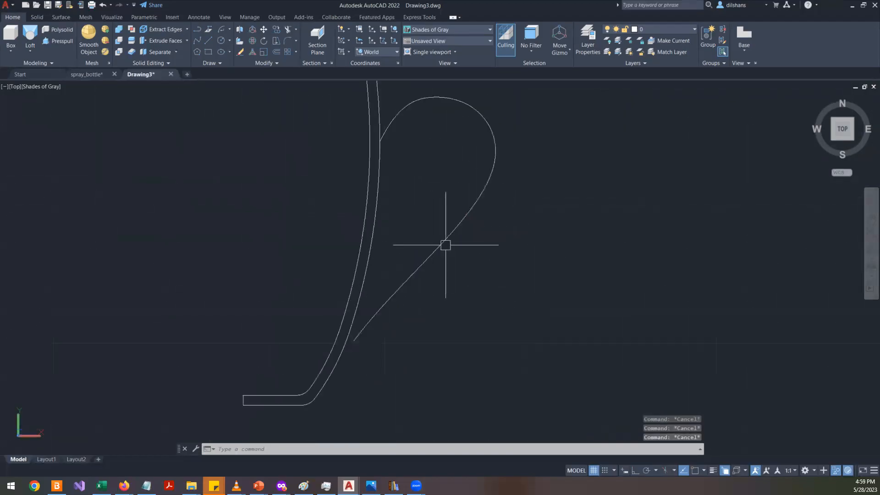
{"action": "key", "text": "alt+Tab"}
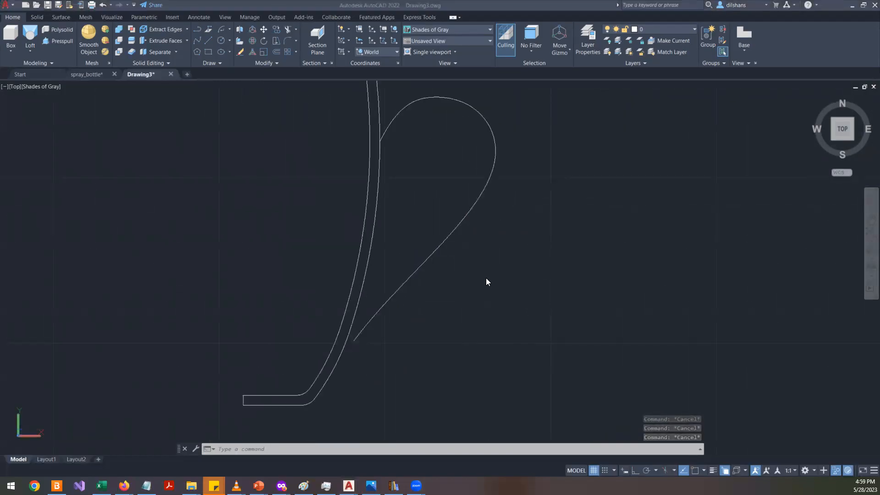
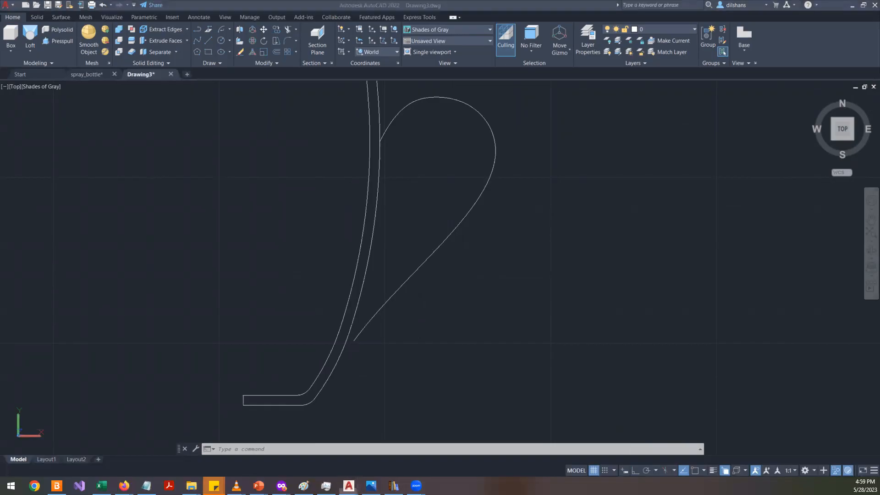
- Switch to the browser to study the reference mug photo, then return to the drawing
{"action": "key", "text": "alt+Tab"}
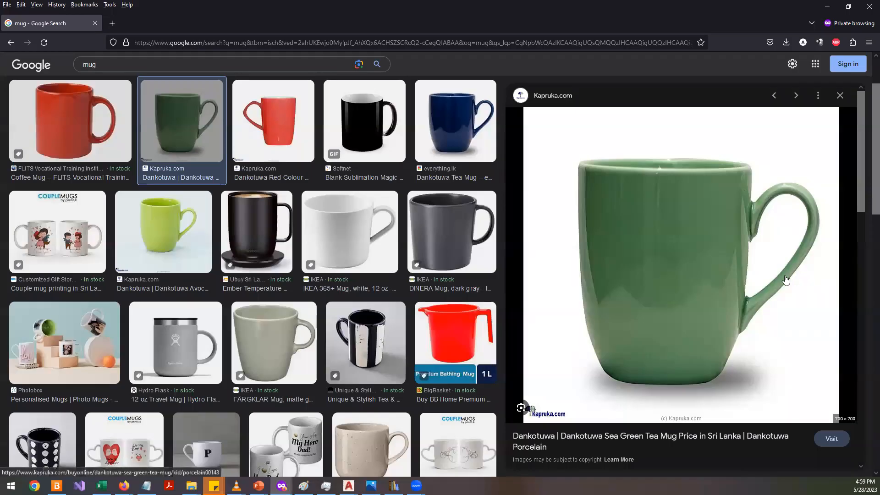
{"action": "key", "text": "alt+Tab"}
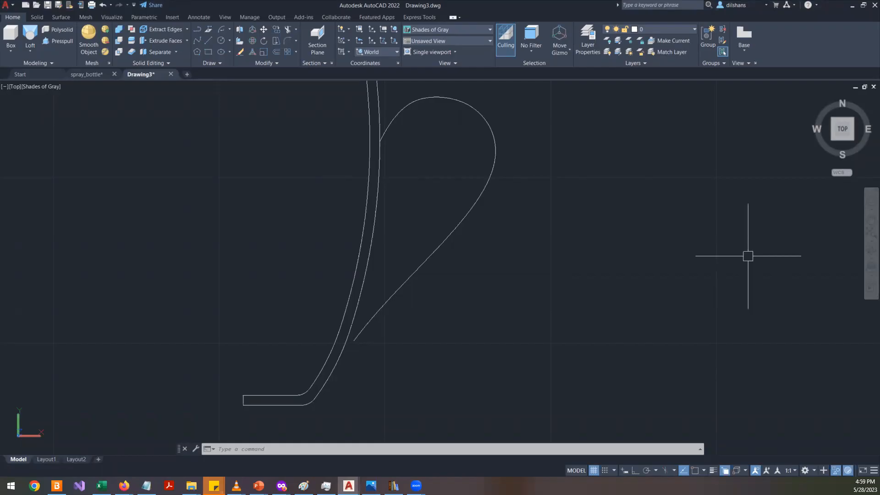
{"action": "scroll", "coordinate": [610, 164], "scroll_direction": "up", "scroll_amount": 2}
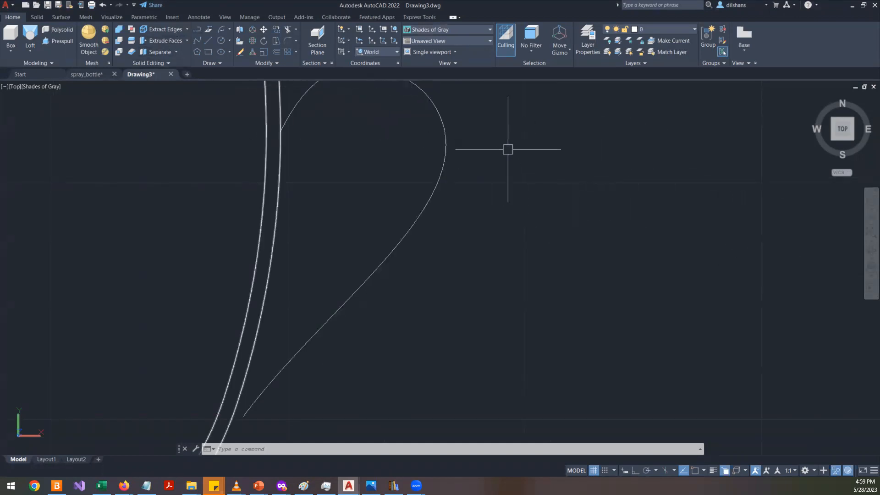
{"action": "left_click", "coordinate": [222, 52]}
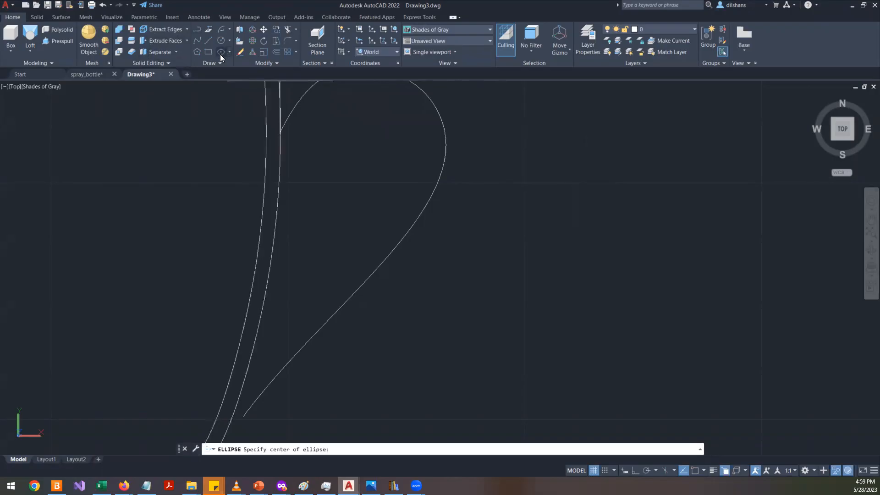
{"action": "left_click", "coordinate": [499, 228]}
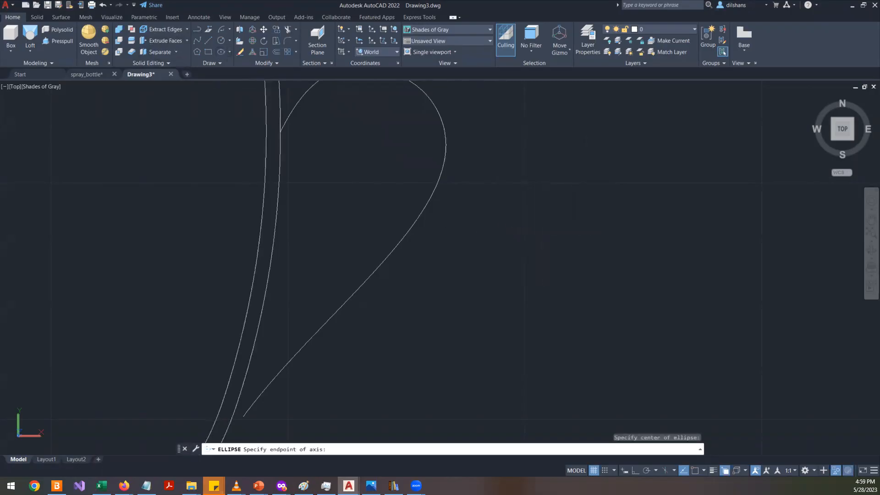
{"action": "key", "text": "F8"}
{"action": "left_click", "coordinate": [544, 227]}
{"action": "scroll", "coordinate": [513, 230], "scroll_direction": "up", "scroll_amount": 3}
{"action": "key", "text": "Escape"}
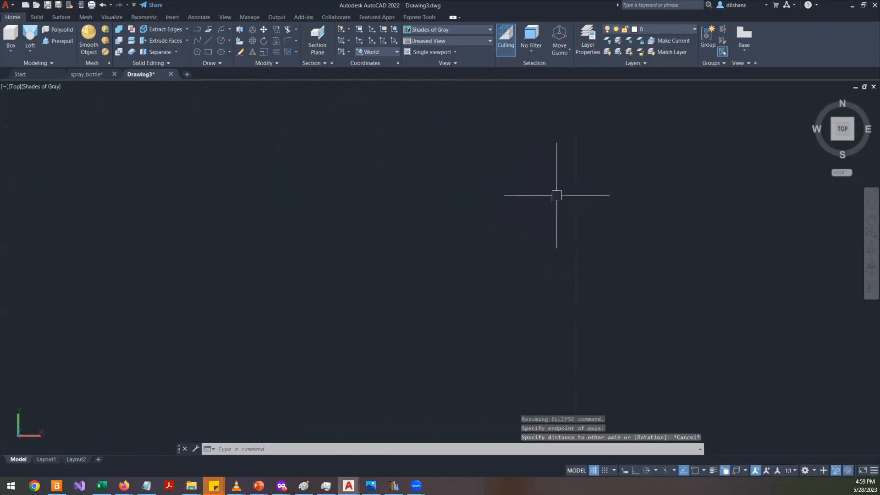
{"action": "left_click", "coordinate": [222, 53]}
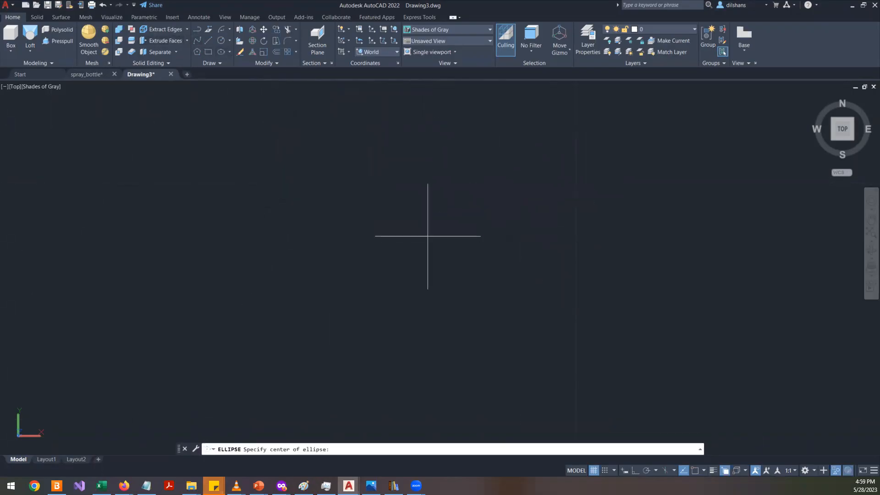
{"action": "left_click", "coordinate": [634, 470]}
{"action": "scroll", "coordinate": [333, 226], "scroll_direction": "down", "scroll_amount": 2}
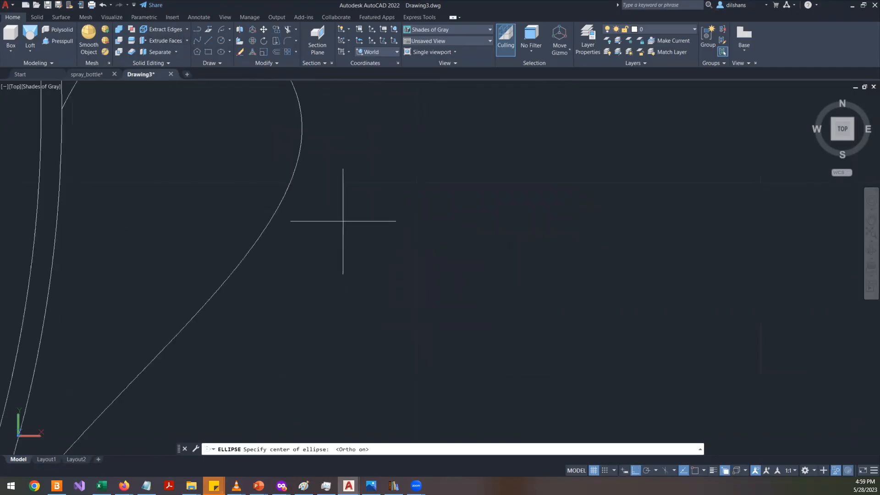
{"action": "left_click", "coordinate": [340, 215]}
{"action": "scroll", "coordinate": [380, 212], "scroll_direction": "down", "scroll_amount": 1}
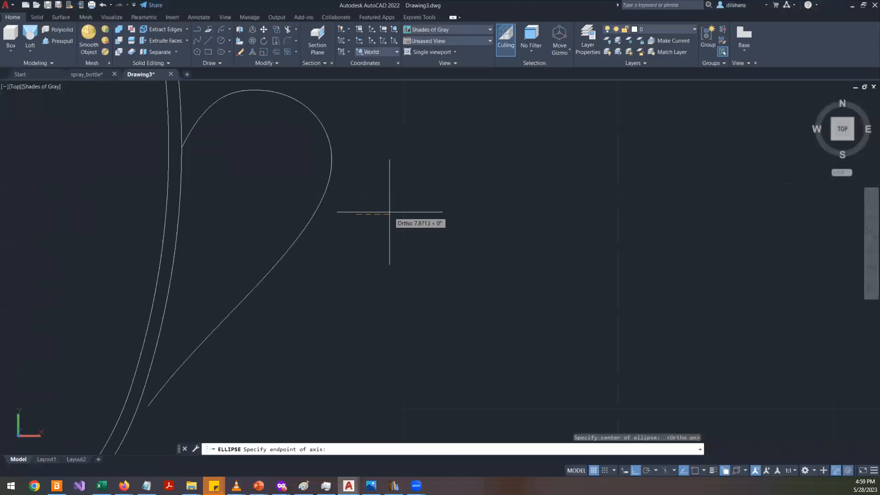
{"action": "left_click", "coordinate": [391, 212]}
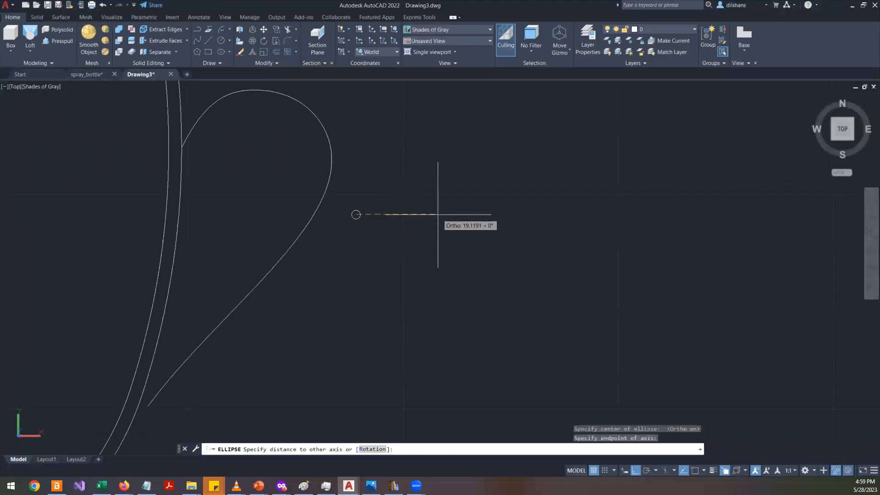
{"action": "scroll", "coordinate": [356, 212], "scroll_direction": "up", "scroll_amount": 5}
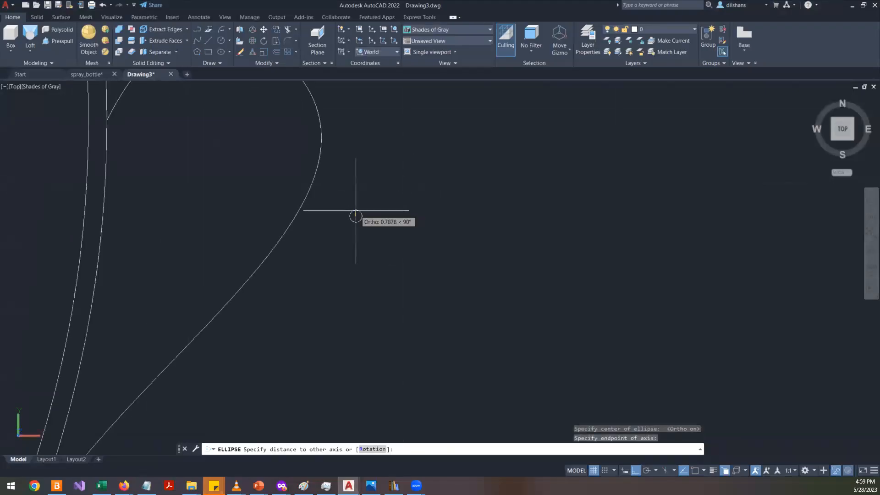
{"action": "key", "text": "Escape"}
- Draw a small horizontal ellipse beside the handle spline as the sweep profile
{"action": "type", "text": "el"}
{"action": "key", "text": "Return"}
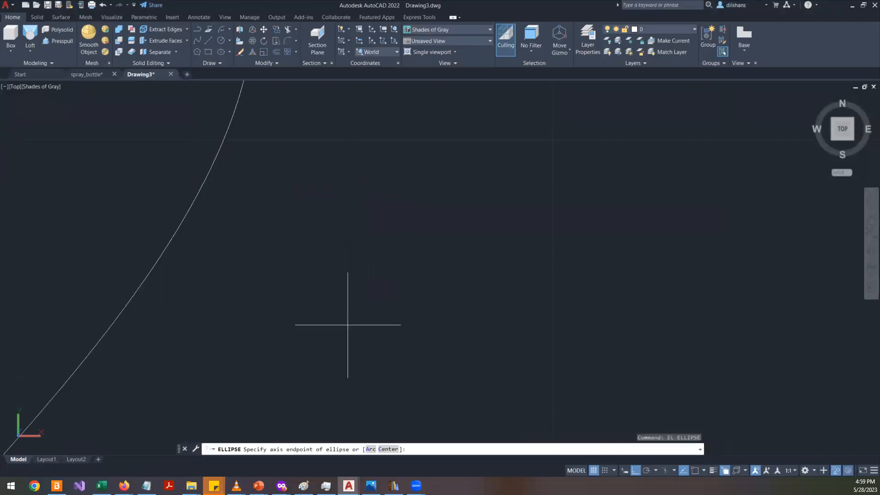
{"action": "left_click", "coordinate": [327, 249]}
{"action": "left_click", "coordinate": [436, 250]}
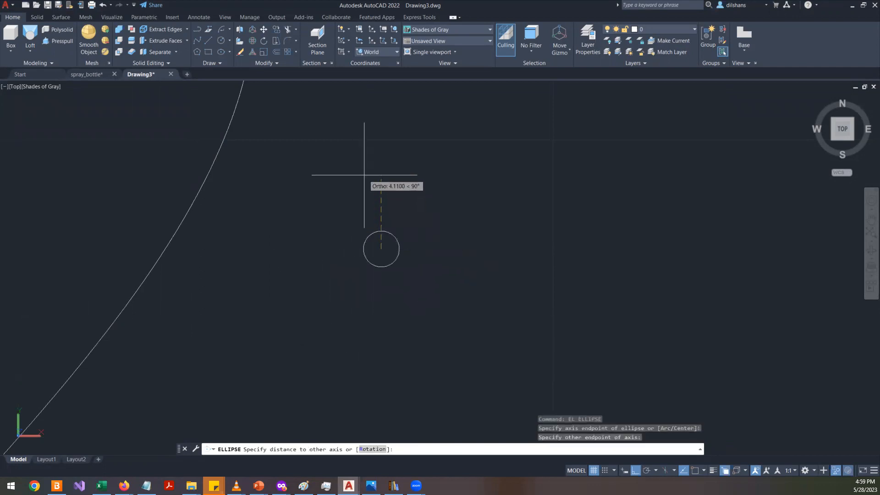
{"action": "key", "text": "F3"}
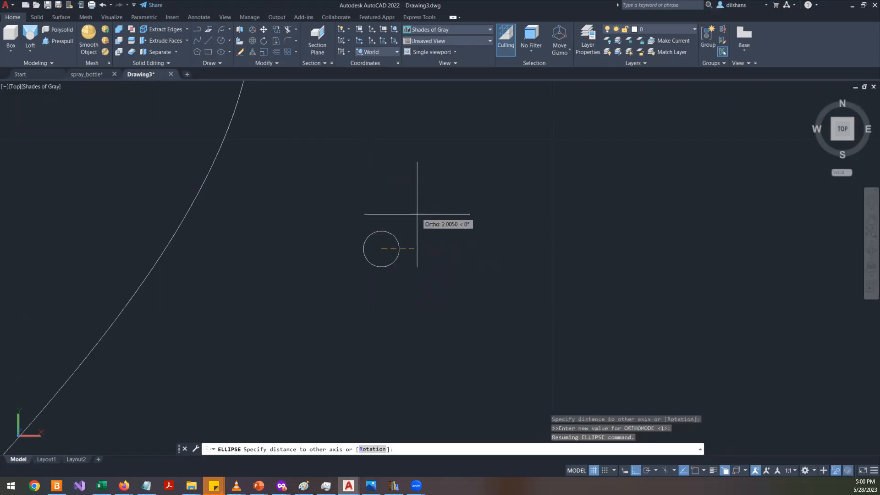
{"action": "key", "text": "F8"}
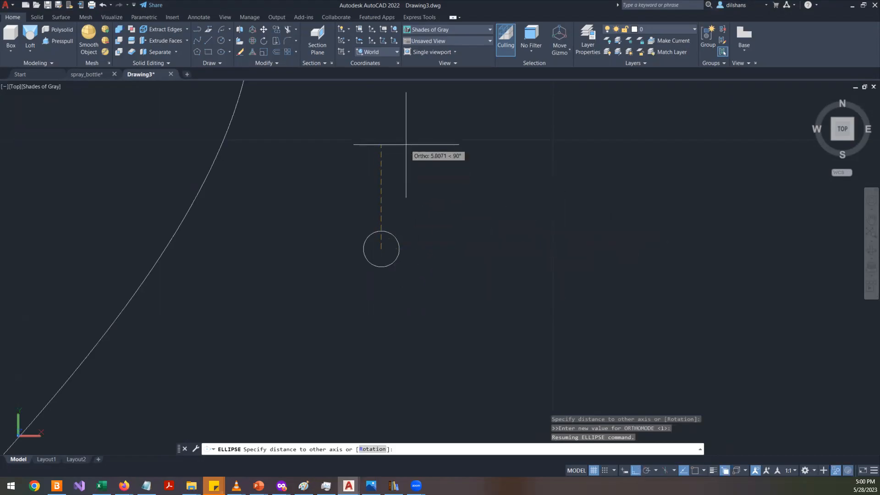
{"action": "scroll", "coordinate": [378, 272], "scroll_direction": "up", "scroll_amount": 4}
{"action": "scroll", "coordinate": [387, 202], "scroll_direction": "up", "scroll_amount": 4}
{"action": "left_click", "coordinate": [421, 215]}
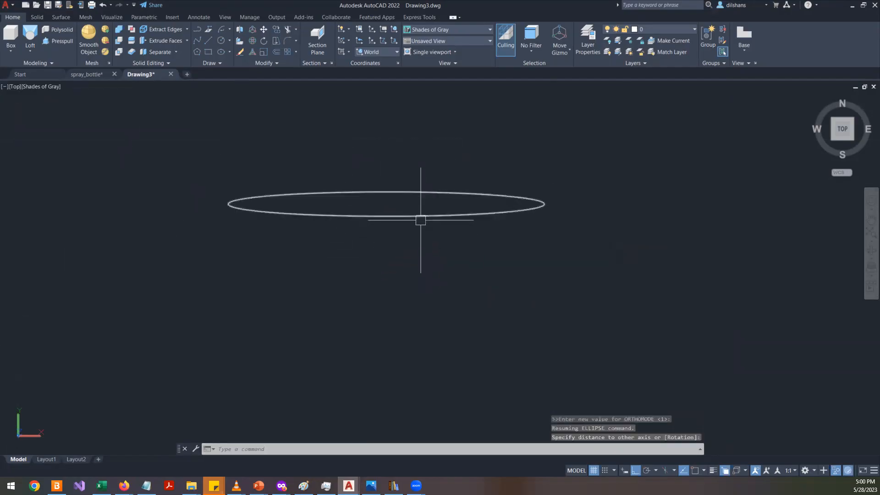
- Stretch the ellipse's axis grips to enlarge its minor axis and widen it into an oval profile
{"action": "left_click", "coordinate": [380, 192]}
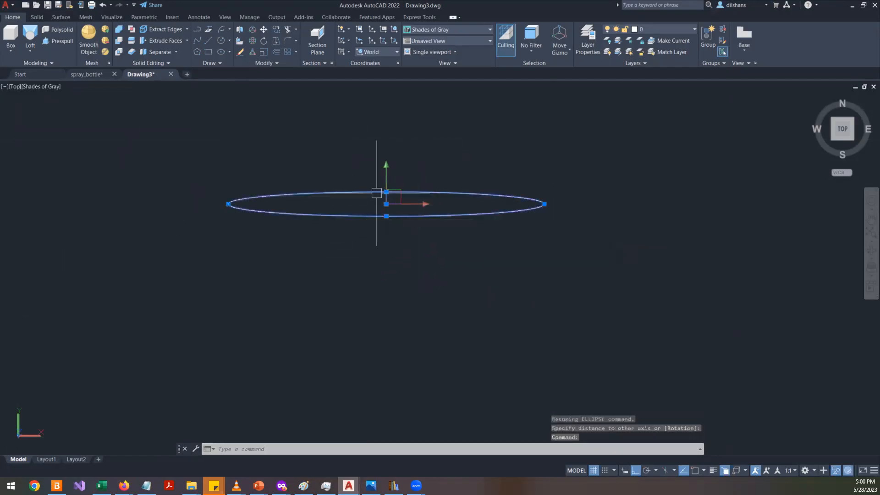
{"action": "left_click", "coordinate": [386, 216]}
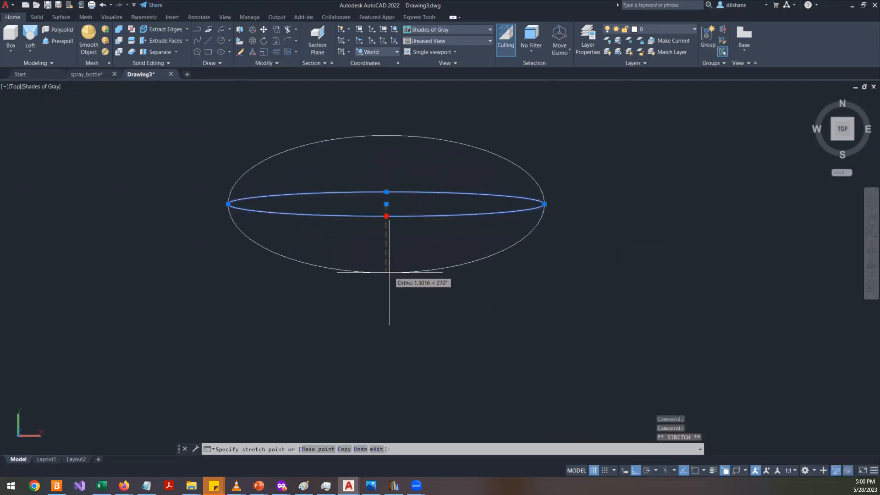
{"action": "scroll", "coordinate": [389, 272], "scroll_direction": "down", "scroll_amount": 5}
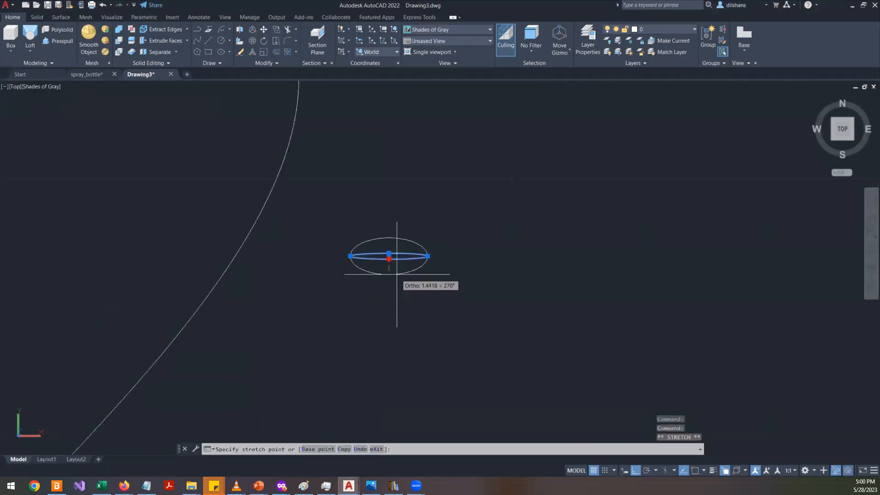
{"action": "left_click", "coordinate": [389, 279]}
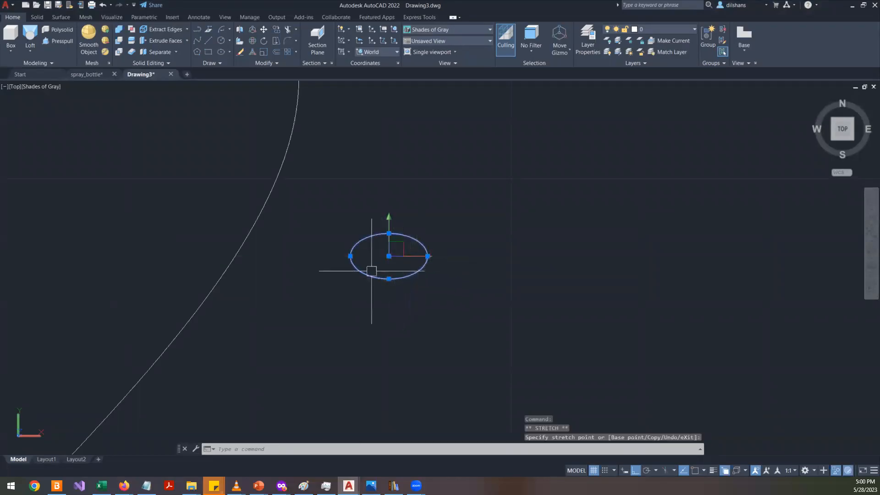
{"action": "left_click", "coordinate": [349, 255]}
{"action": "left_click", "coordinate": [333, 256]}
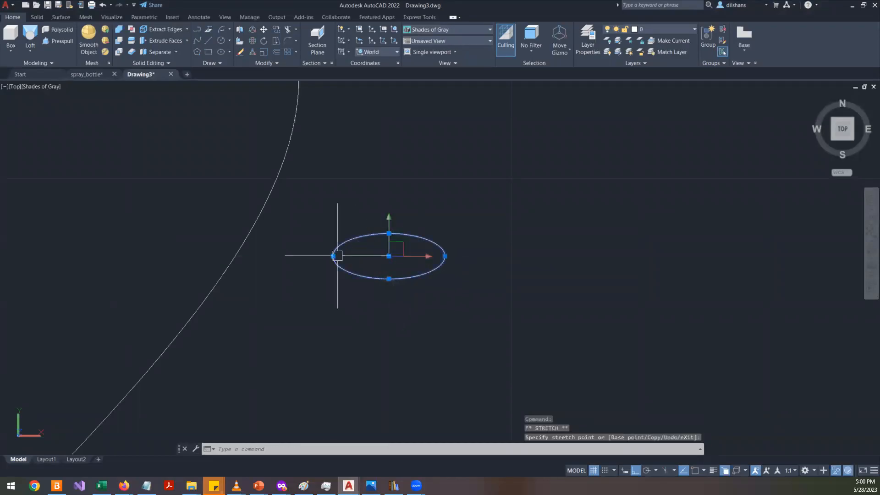
{"action": "left_click", "coordinate": [389, 285]}
{"action": "scroll", "coordinate": [421, 240], "scroll_direction": "down", "scroll_amount": 5}
{"action": "scroll", "coordinate": [388, 271], "scroll_direction": "up", "scroll_amount": 2}
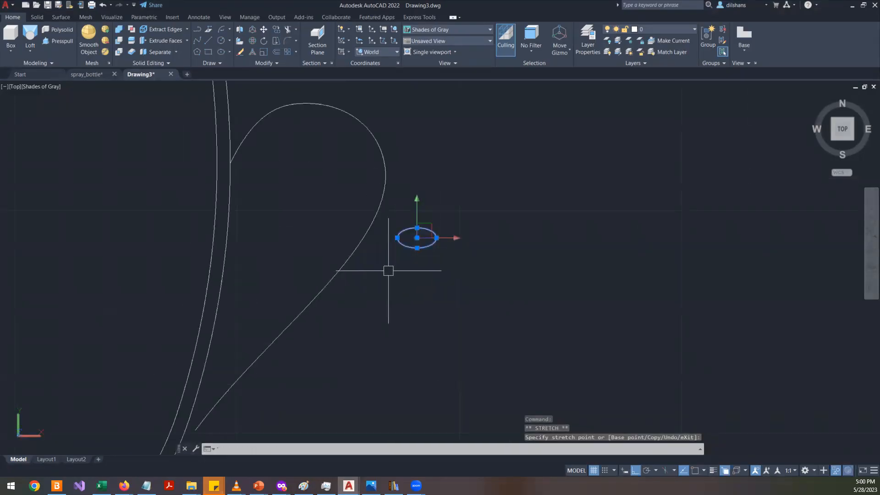
{"action": "key", "text": "Escape"}
{"action": "key", "text": "Escape"}
{"action": "key", "text": "Escape"}
- Sweep the elliptical profile along the handle spline to create the handle solid
{"action": "type", "text": "swe"}
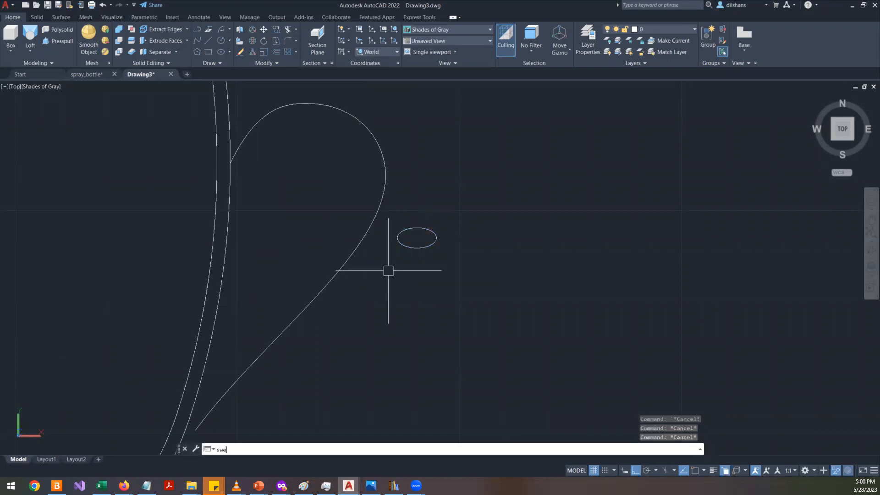
{"action": "type", "text": "e"}
{"action": "key", "text": "Return"}
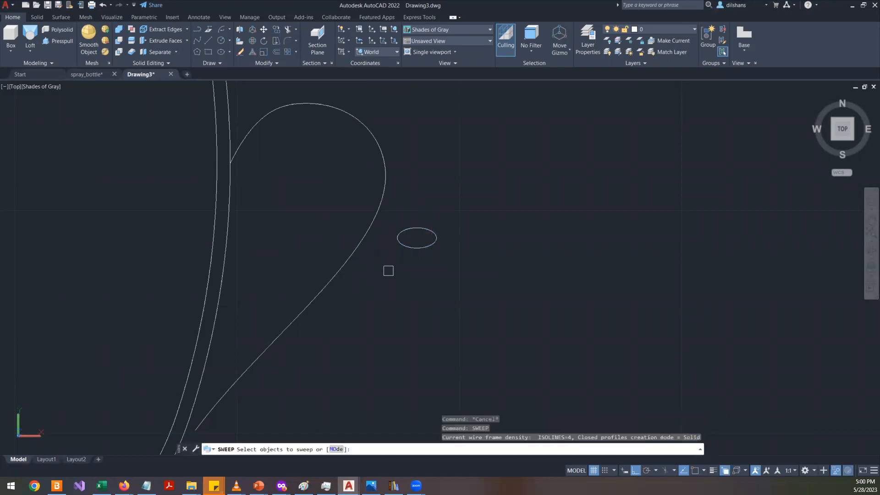
{"action": "left_click", "coordinate": [417, 248]}
{"action": "key", "text": "Return"}
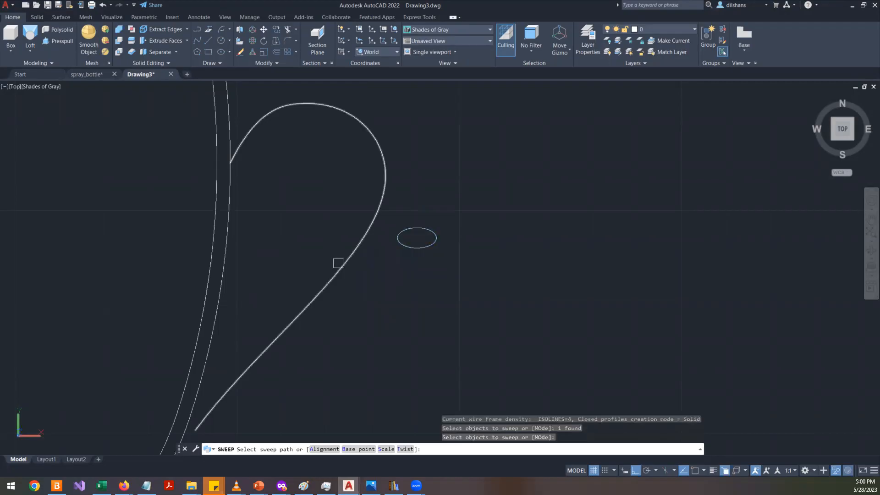
{"action": "scroll", "coordinate": [323, 282], "scroll_direction": "down", "scroll_amount": 2}
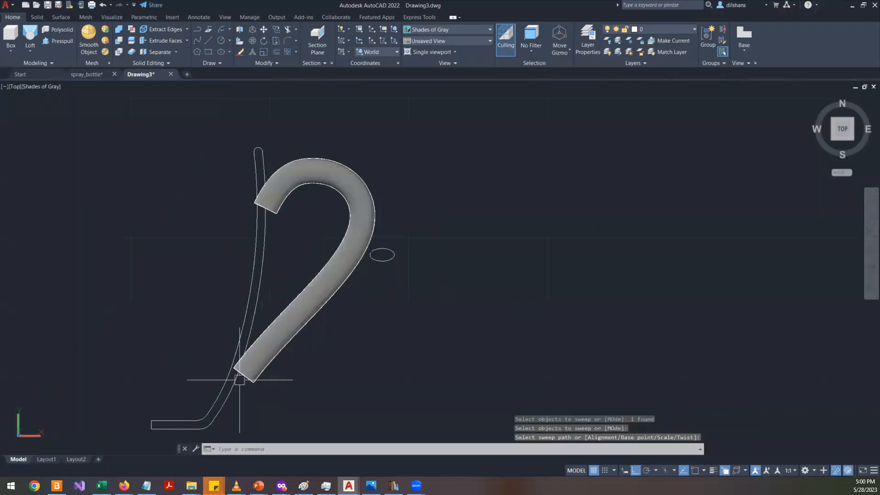
{"action": "scroll", "coordinate": [239, 379], "scroll_direction": "up", "scroll_amount": 3}
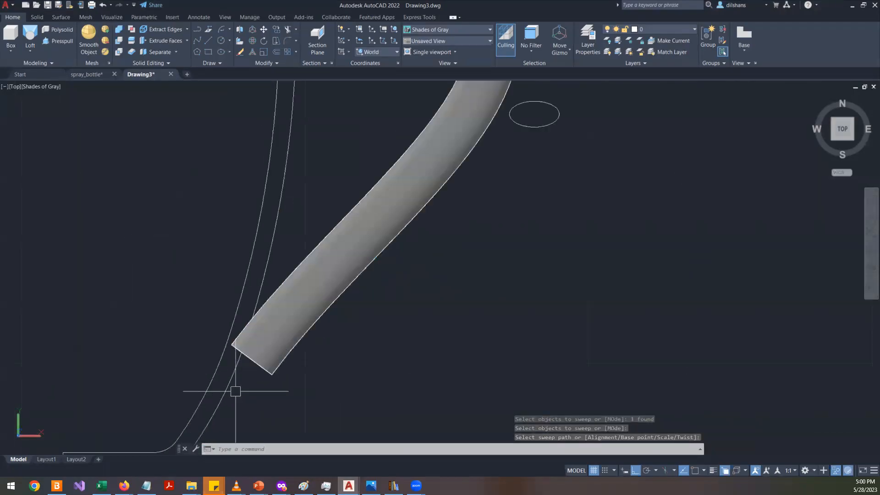
{"action": "scroll", "coordinate": [350, 293], "scroll_direction": "down", "scroll_amount": 6}
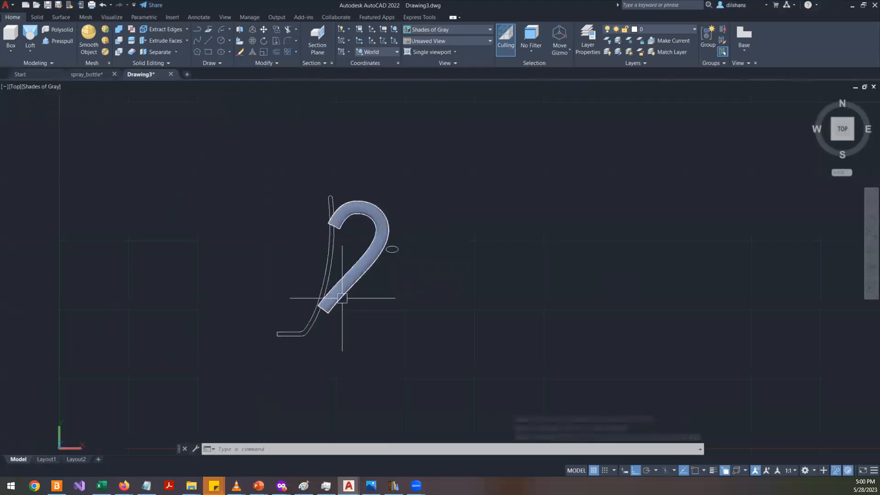
- Set the swept handle solid's profile rotation to 90 in its properties
{"action": "middle_click", "coordinate": [403, 249]}
{"action": "middle_click_drag", "start_coordinate": [403, 249], "coordinate": [428, 130], "text": "shift"}
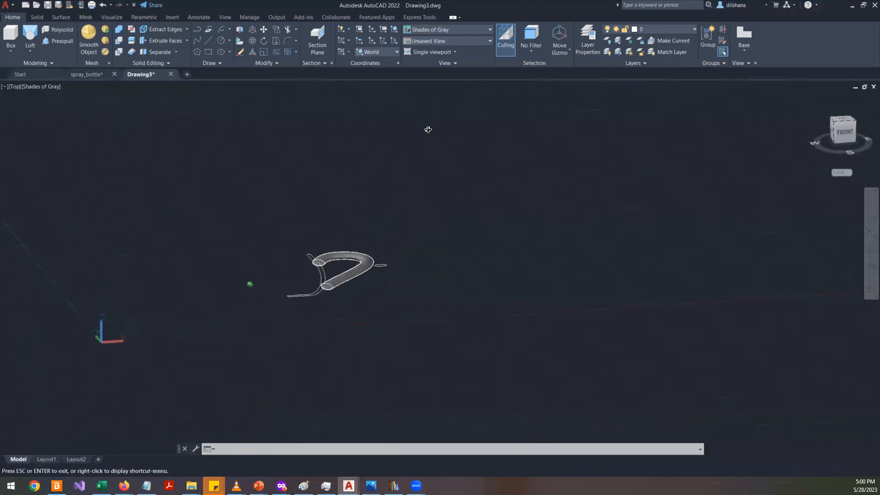
{"action": "scroll", "coordinate": [390, 256], "scroll_direction": "up", "scroll_amount": 4}
{"action": "scroll", "coordinate": [385, 257], "scroll_direction": "up", "scroll_amount": 3}
{"action": "scroll", "coordinate": [386, 264], "scroll_direction": "down", "scroll_amount": 1}
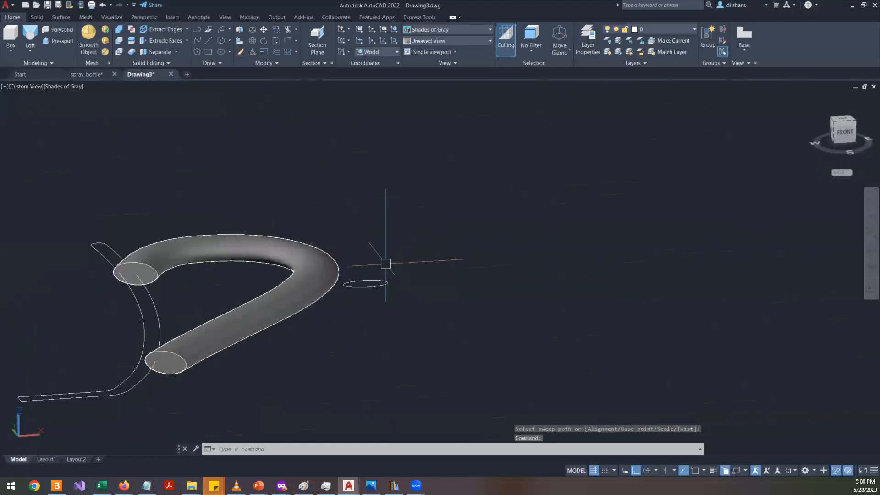
{"action": "left_click", "coordinate": [265, 310]}
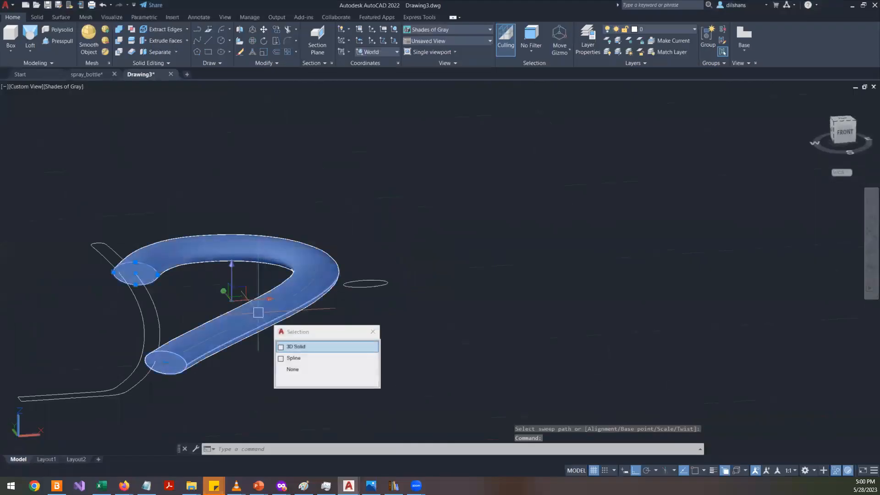
{"action": "right_click", "coordinate": [381, 186]}
{"action": "left_click", "coordinate": [422, 386]}
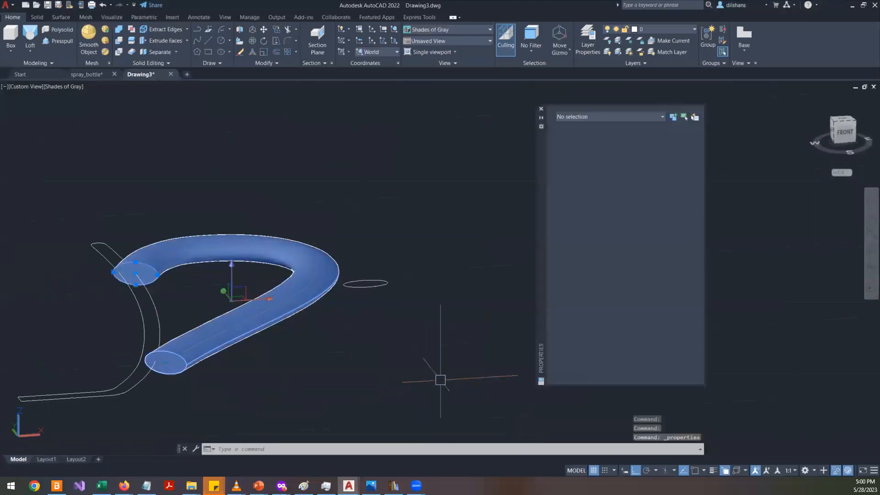
{"action": "left_click", "coordinate": [289, 264]}
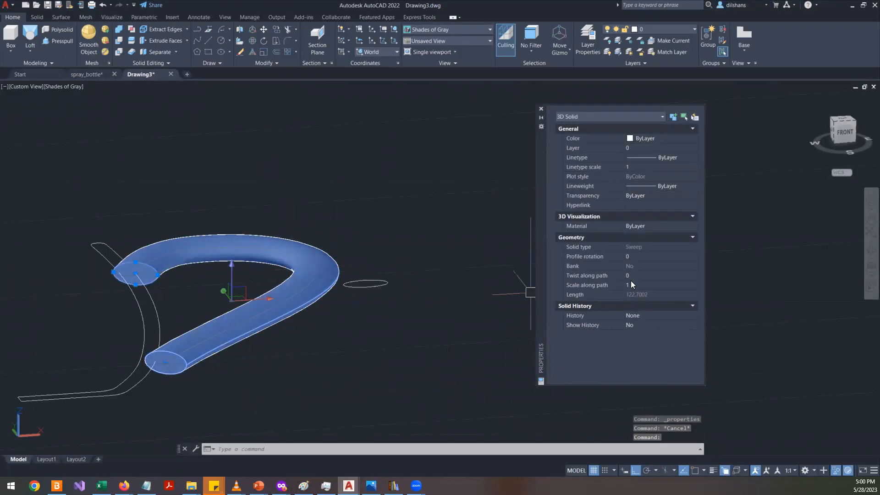
{"action": "left_click", "coordinate": [634, 256]}
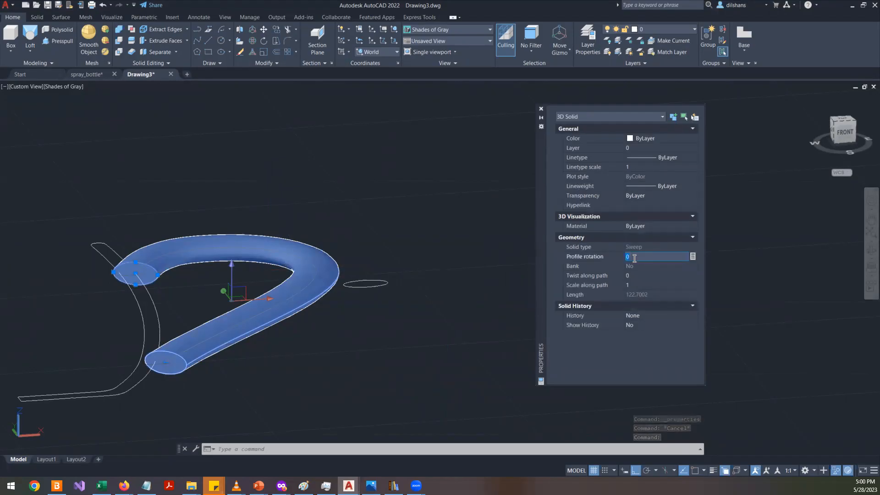
{"action": "type", "text": "90"}
{"action": "key", "text": "Return"}
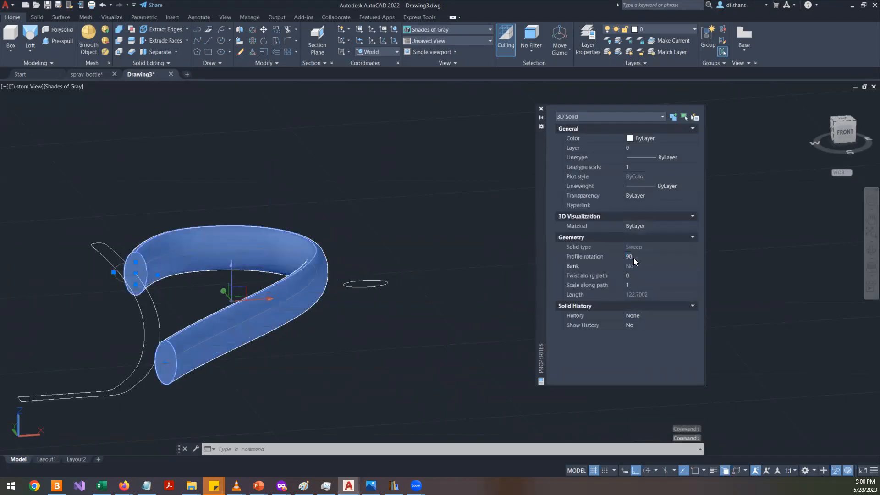
- Set the swept handle solid's profile rotation to 0 in its properties
{"action": "key", "text": "Escape"}
{"action": "middle_click_drag", "start_coordinate": [265, 329], "coordinate": [263, 393], "text": "shift"}
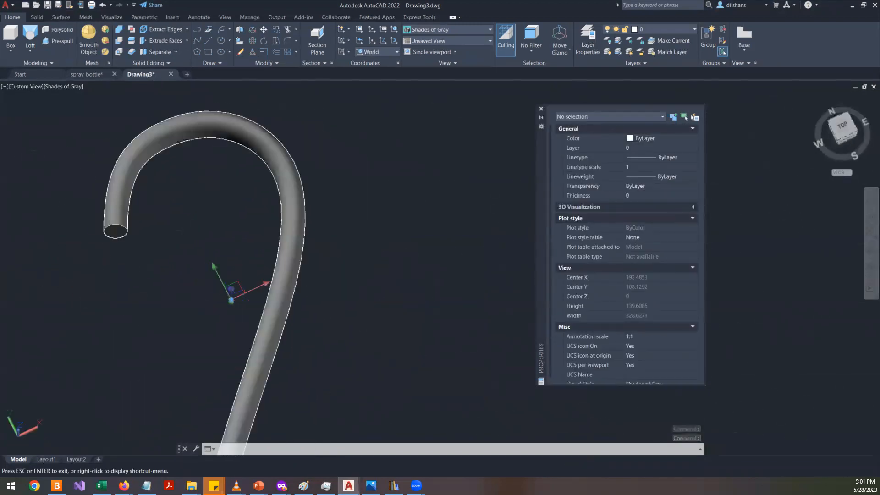
{"action": "left_click", "coordinate": [840, 120]}
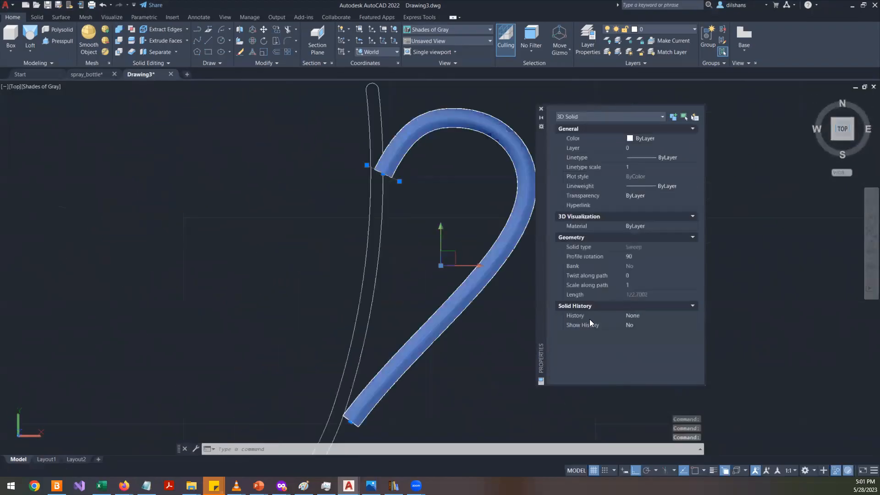
{"action": "scroll", "coordinate": [452, 252], "scroll_direction": "down", "scroll_amount": 1}
{"action": "scroll", "coordinate": [481, 348], "scroll_direction": "up", "scroll_amount": 4}
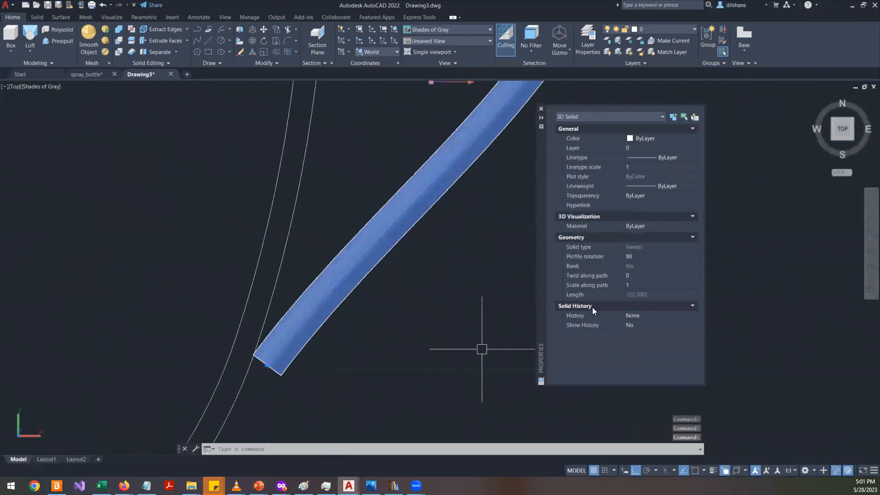
{"action": "left_click", "coordinate": [636, 259]}
{"action": "scroll", "coordinate": [477, 287], "scroll_direction": "down", "scroll_amount": 5}
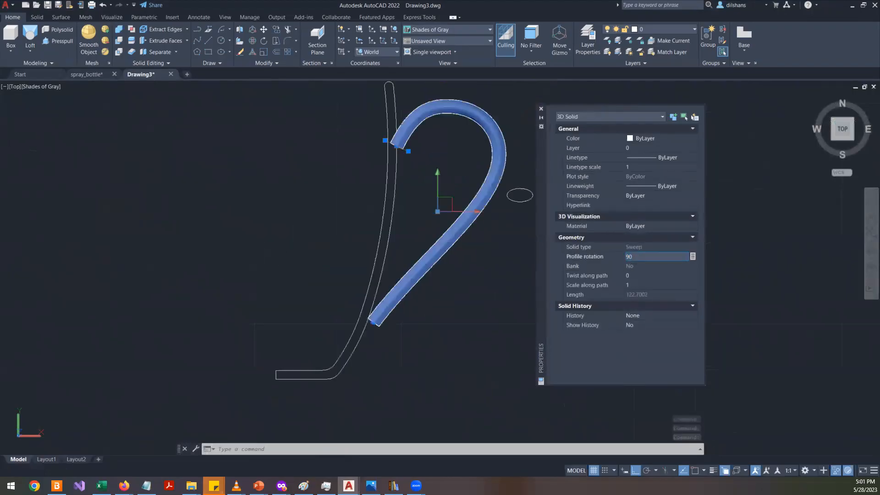
{"action": "scroll", "coordinate": [477, 287], "scroll_direction": "up", "scroll_amount": 3}
{"action": "type", "text": "0"}
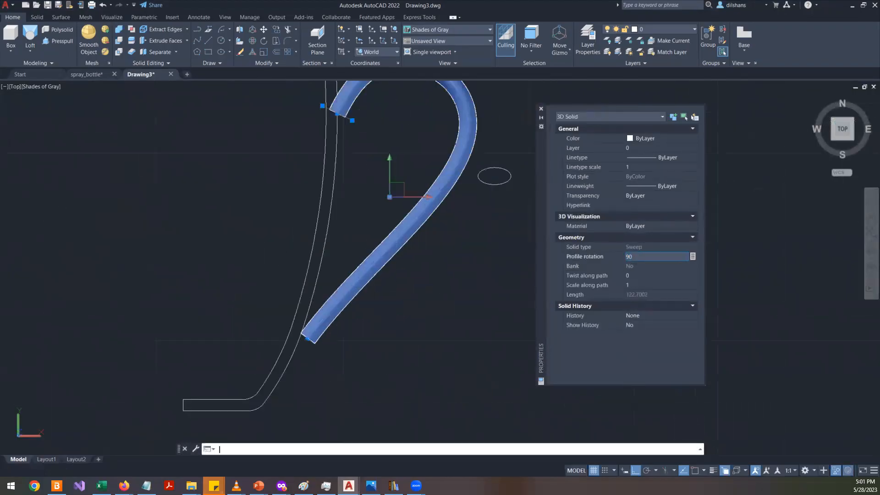
{"action": "key", "text": "Return"}
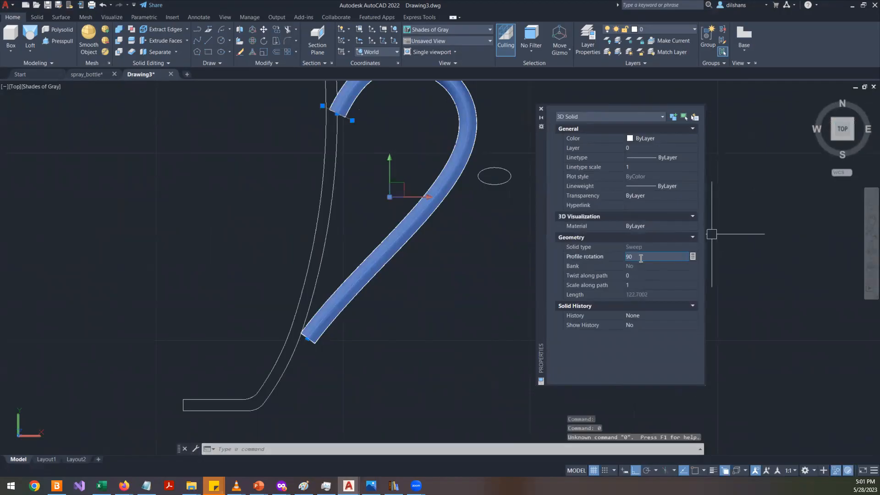
{"action": "type", "text": "0"}
{"action": "key", "text": "Return"}
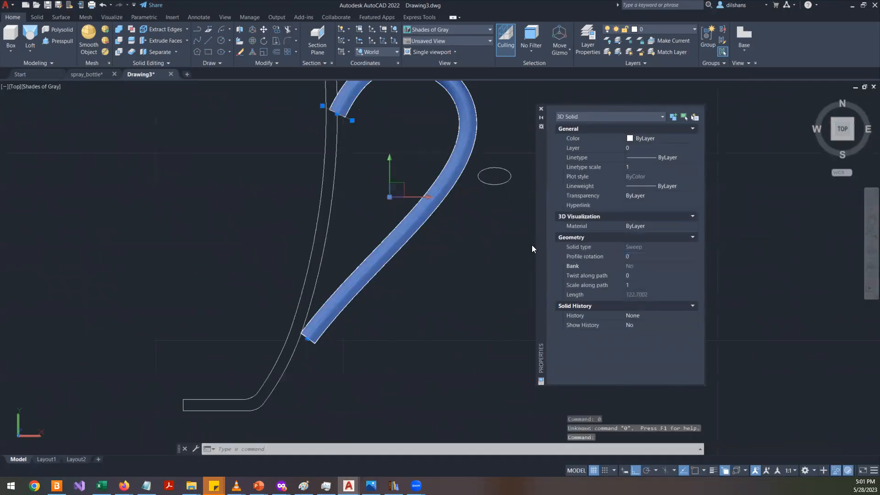
{"action": "scroll", "coordinate": [421, 242], "scroll_direction": "down", "scroll_amount": 3}
{"action": "scroll", "coordinate": [428, 121], "scroll_direction": "up", "scroll_amount": 6}
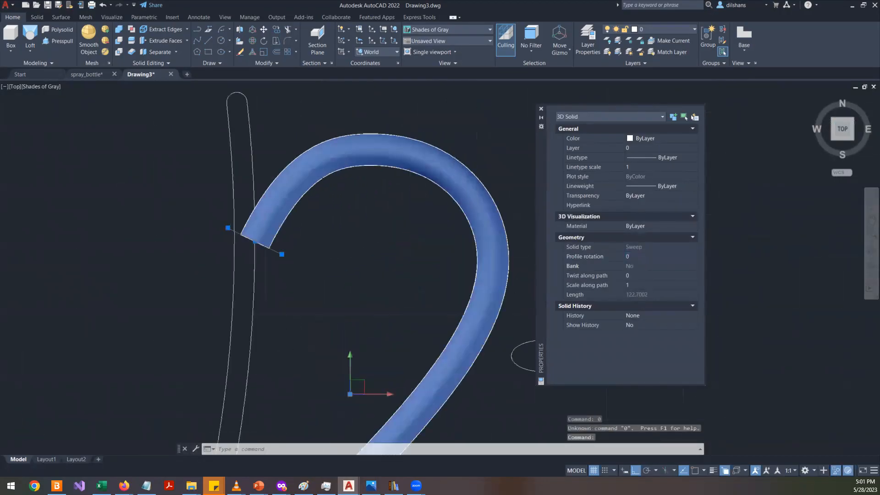
{"action": "key", "text": "Escape"}
{"action": "scroll", "coordinate": [410, 195], "scroll_direction": "down", "scroll_amount": 2}
{"action": "middle_click_drag", "start_coordinate": [398, 262], "coordinate": [452, 208], "text": "shift"}
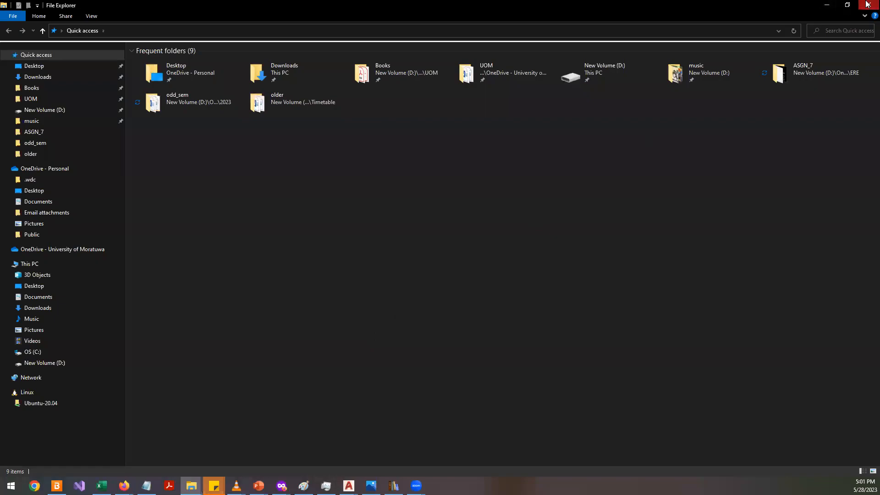
{"action": "left_click", "coordinate": [866, 2]}
- Reselect the handle solid and set its profile rotation to 90
{"action": "left_click", "coordinate": [419, 237]}
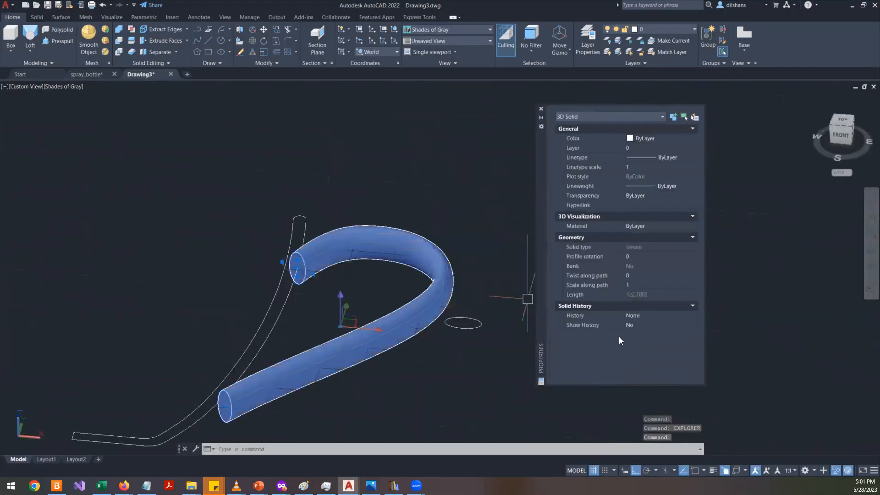
{"action": "left_click", "coordinate": [640, 257]}
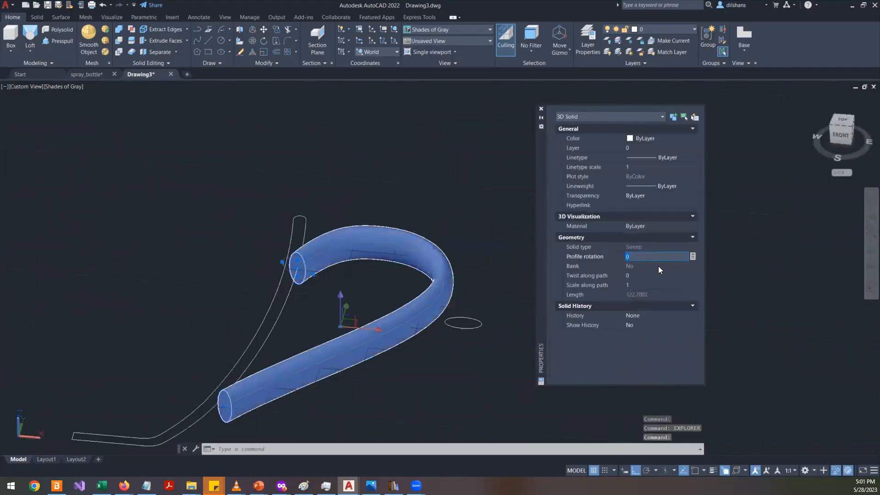
{"action": "type", "text": "90"}
{"action": "key", "text": "Return"}
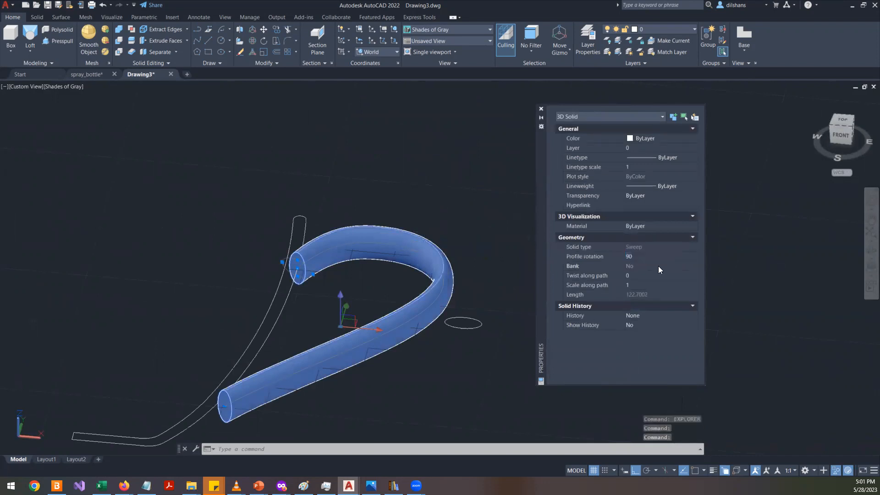
- Change the handle solid's profile rotation to 180
{"action": "left_click", "coordinate": [633, 257]}
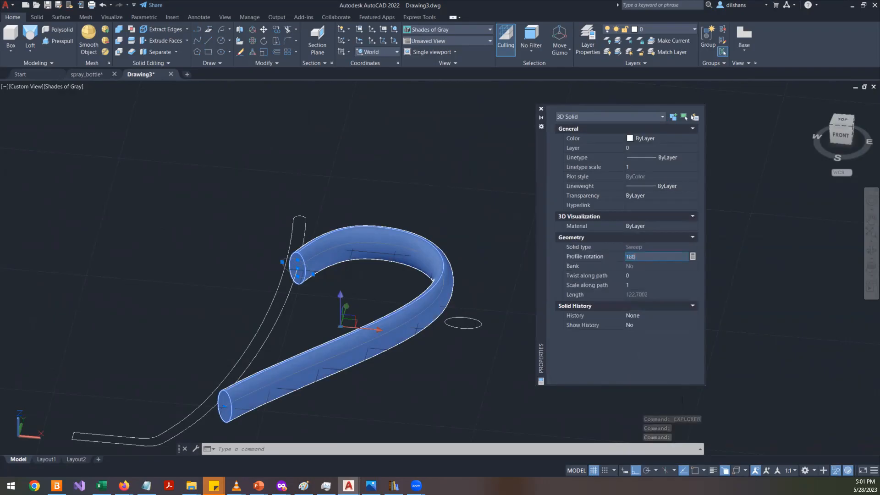
{"action": "key", "text": "Return"}
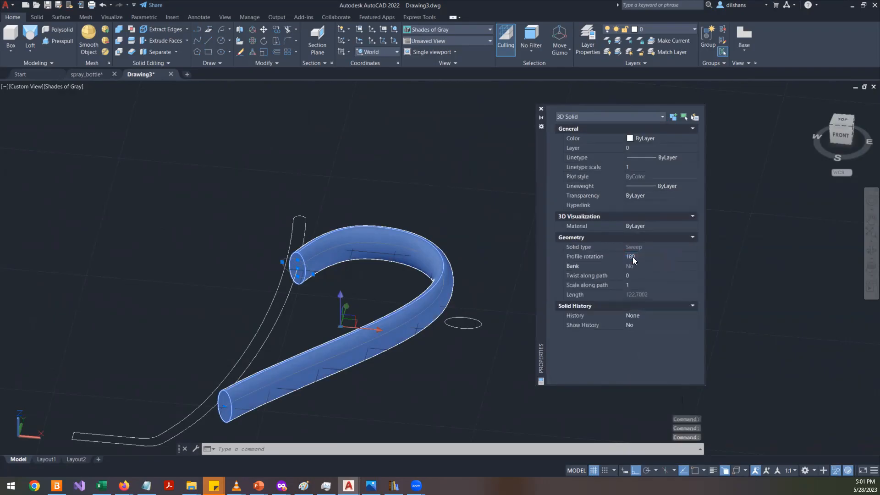
{"action": "key", "text": "Escape"}
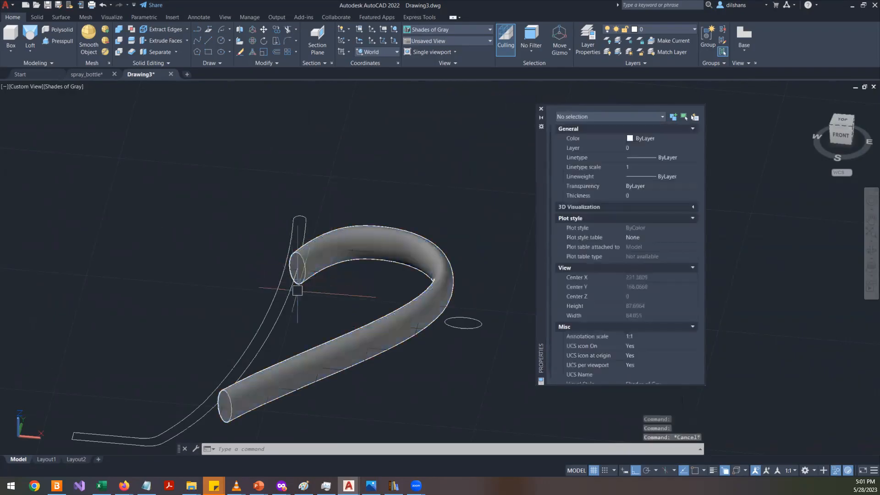
- Select the handle solid again and return its profile rotation to 90
{"action": "scroll", "coordinate": [295, 293], "scroll_direction": "up", "scroll_amount": 5}
{"action": "left_click", "coordinate": [349, 182]}
{"action": "left_click", "coordinate": [376, 219]}
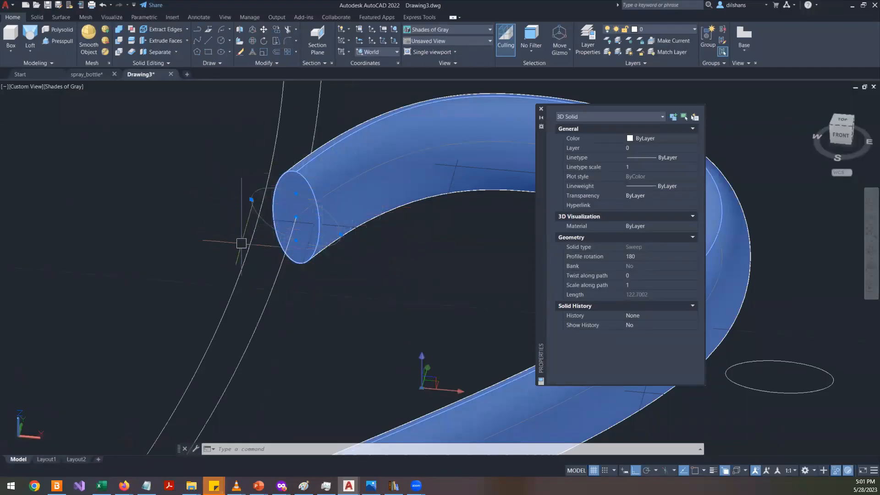
{"action": "left_click", "coordinate": [641, 259]}
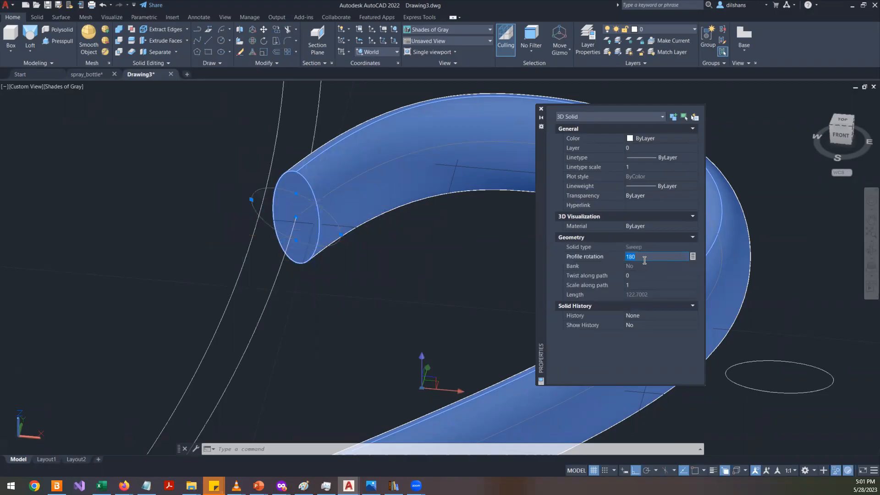
{"action": "key", "text": "Return"}
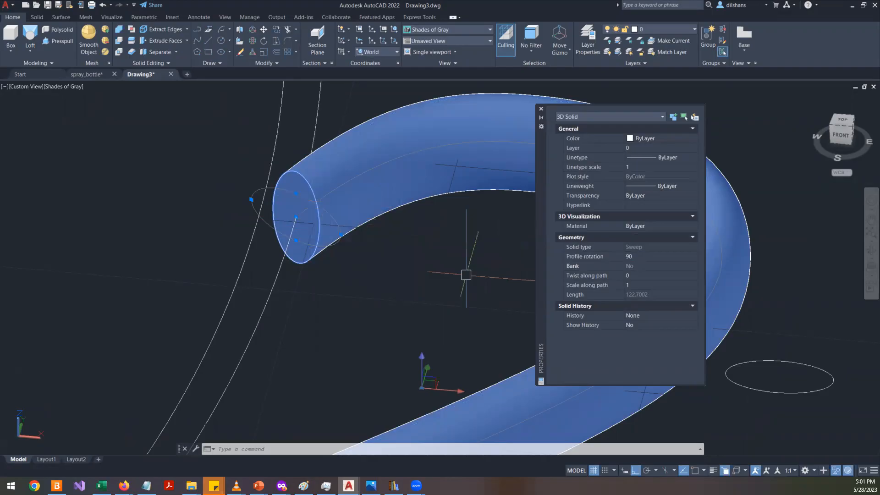
{"action": "key", "text": "Escape"}
- Delete the swept handle solid, keeping the spline path and elliptical profile
{"action": "scroll", "coordinate": [436, 278], "scroll_direction": "down", "scroll_amount": 3}
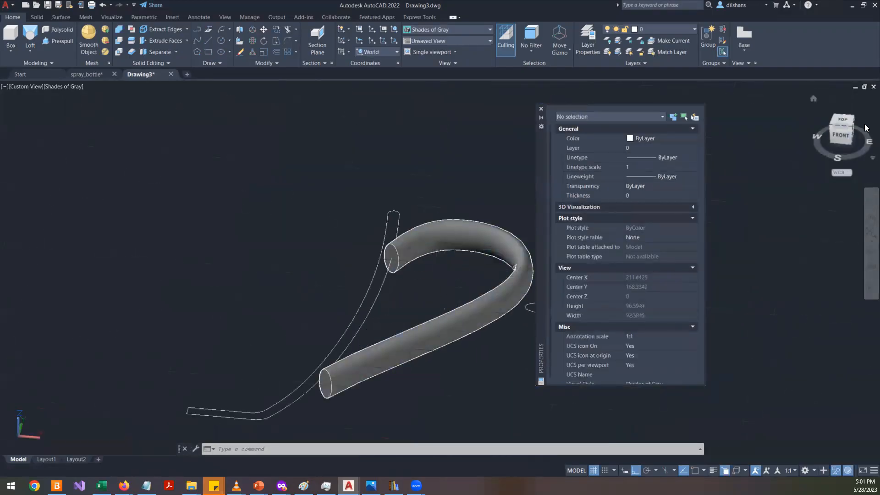
{"action": "left_click", "coordinate": [845, 120]}
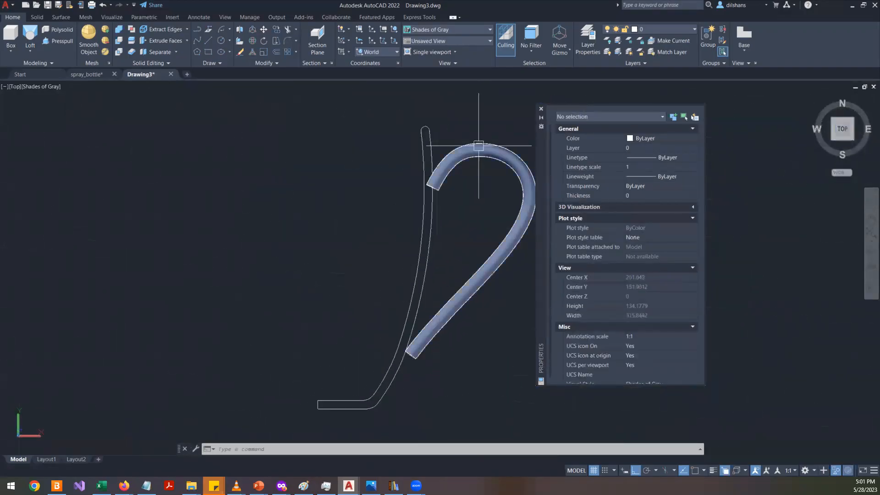
{"action": "scroll", "coordinate": [464, 184], "scroll_direction": "up", "scroll_amount": 5}
{"action": "left_click", "coordinate": [383, 209]}
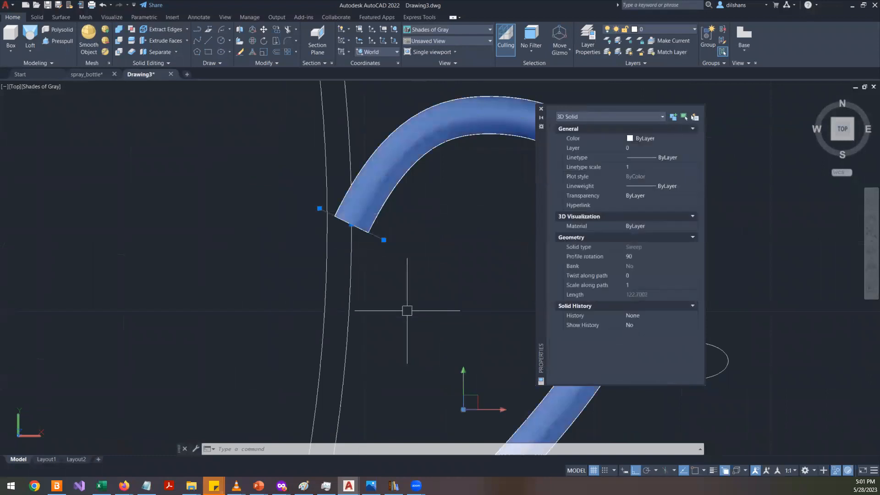
{"action": "key", "text": "Delete"}
- Stretch the spline's upper control vertices to pull its top end closer to the mug's outer wall
{"action": "left_click", "coordinate": [372, 191]}
{"action": "scroll", "coordinate": [363, 224], "scroll_direction": "up", "scroll_amount": 3}
{"action": "left_click", "coordinate": [339, 224]}
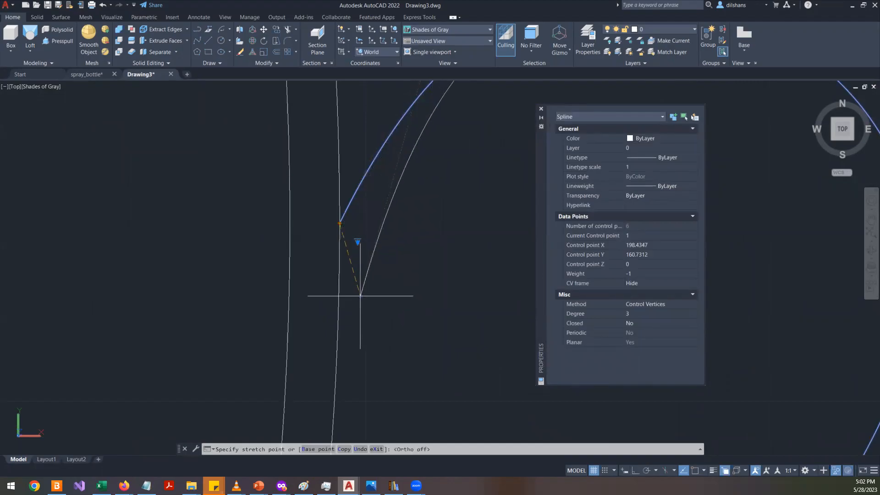
{"action": "left_click", "coordinate": [356, 299]}
{"action": "scroll", "coordinate": [356, 299], "scroll_direction": "down", "scroll_amount": 2}
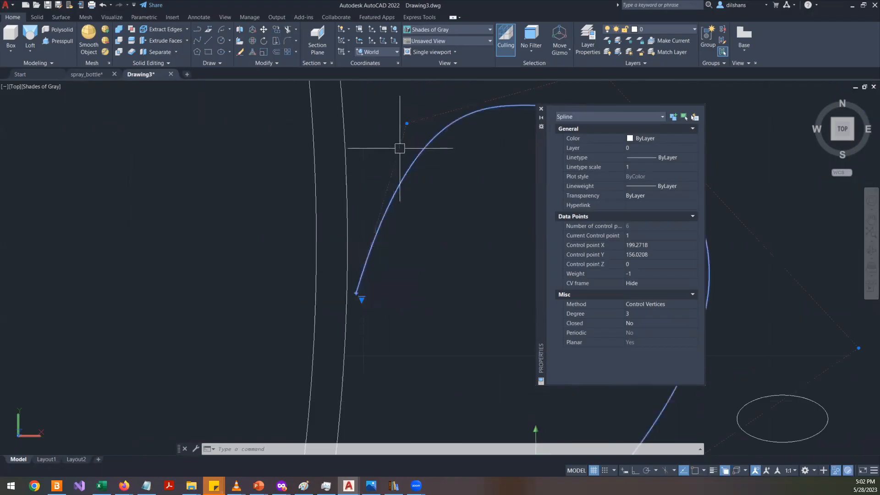
{"action": "left_click", "coordinate": [407, 123]}
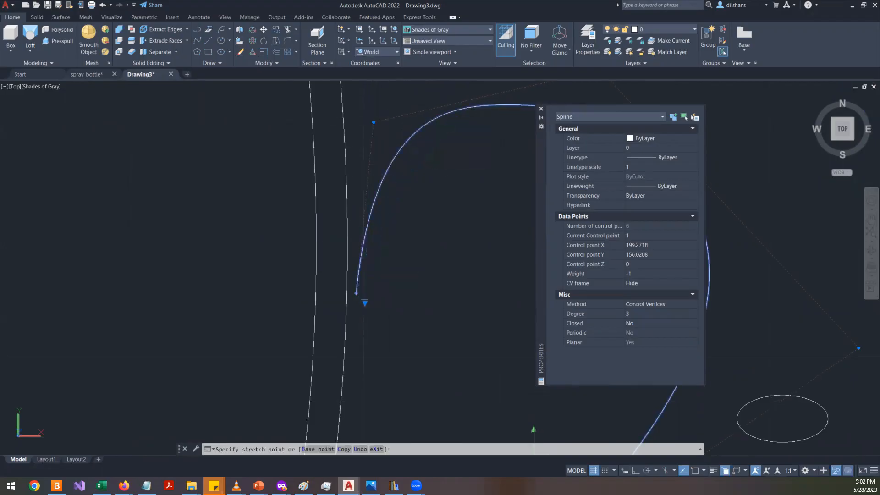
{"action": "left_click", "coordinate": [374, 123]}
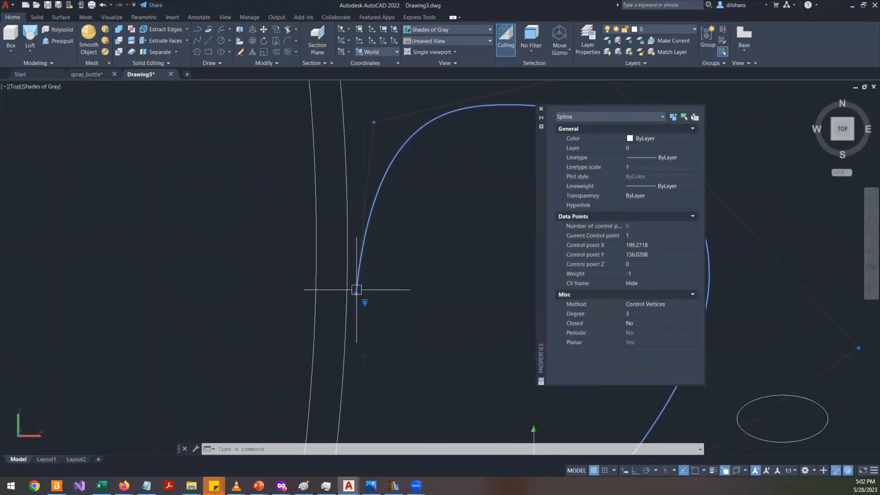
{"action": "left_click", "coordinate": [356, 290]}
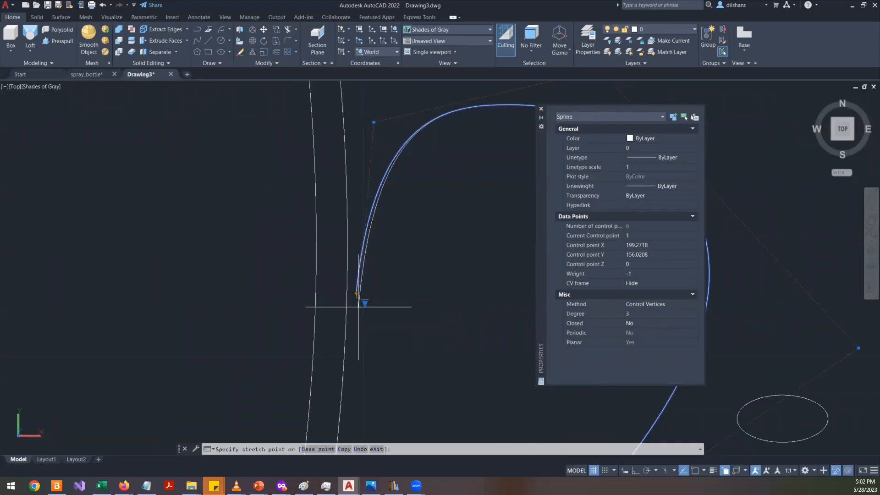
{"action": "left_click", "coordinate": [352, 333]}
- Stretch the spline's lower end vertex onto the mug's outer wall
{"action": "scroll", "coordinate": [373, 275], "scroll_direction": "down", "scroll_amount": 3}
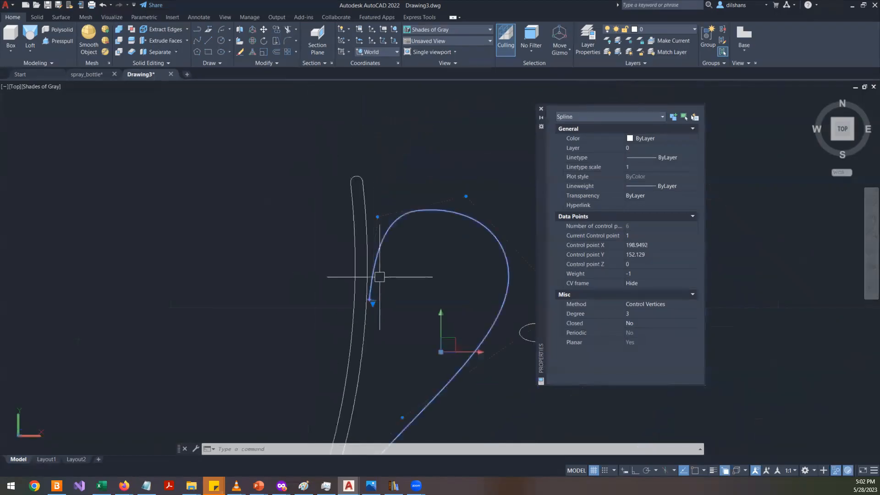
{"action": "scroll", "coordinate": [417, 304], "scroll_direction": "up", "scroll_amount": 2}
{"action": "scroll", "coordinate": [319, 310], "scroll_direction": "down", "scroll_amount": 3}
{"action": "scroll", "coordinate": [330, 357], "scroll_direction": "up", "scroll_amount": 5}
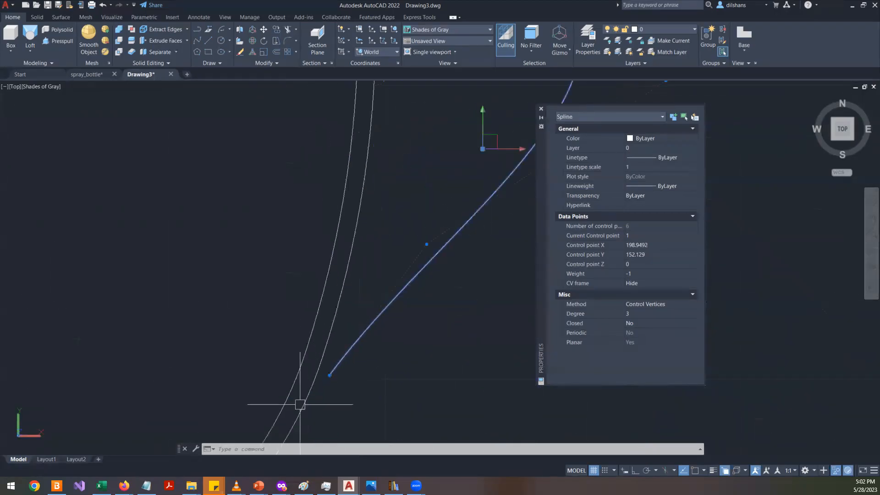
{"action": "left_click", "coordinate": [330, 374]}
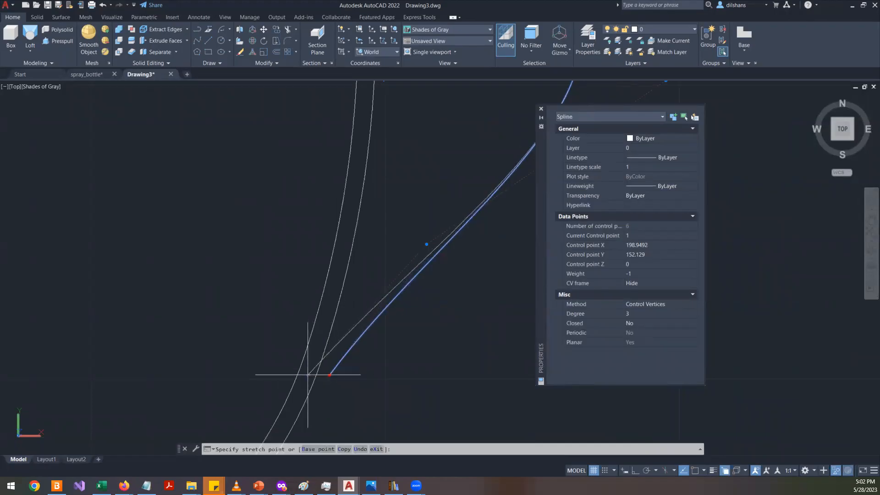
{"action": "left_click", "coordinate": [308, 374]}
{"action": "scroll", "coordinate": [328, 364], "scroll_direction": "down", "scroll_amount": 2}
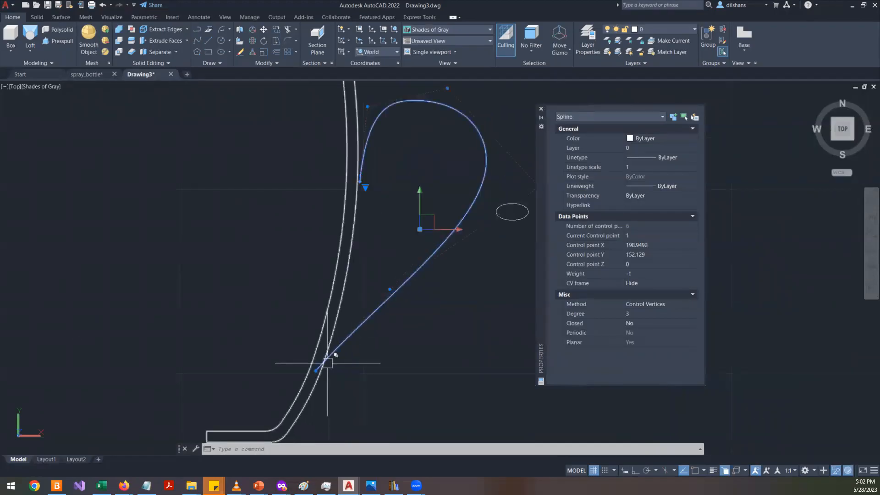
{"action": "scroll", "coordinate": [309, 382], "scroll_direction": "up", "scroll_amount": 5}
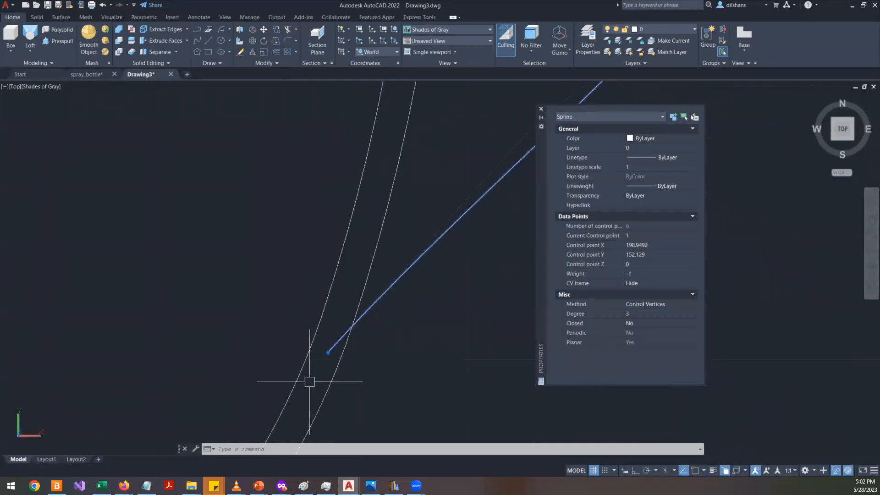
{"action": "left_click", "coordinate": [328, 352]}
{"action": "left_click", "coordinate": [334, 357]}
{"action": "scroll", "coordinate": [321, 356], "scroll_direction": "down", "scroll_amount": 4}
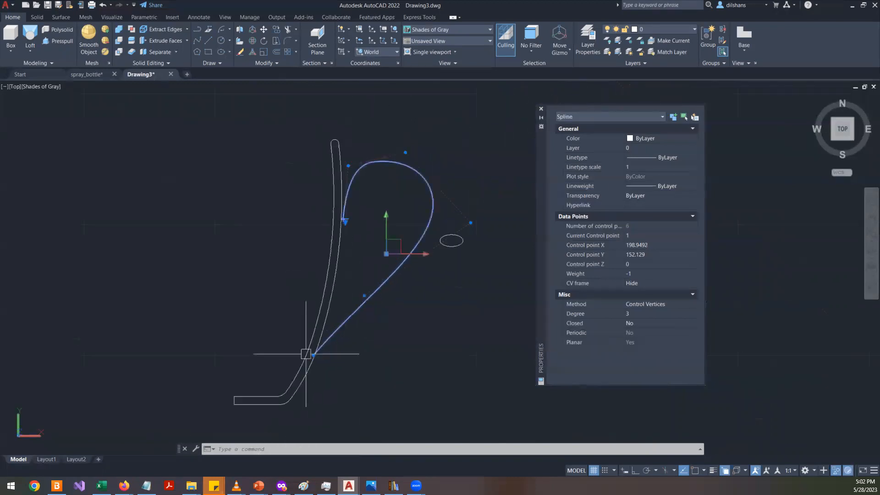
{"action": "key", "text": "Escape"}
- Sweep the elliptical profile along the reshaped spline to recreate the handle solid, then select it
{"action": "scroll", "coordinate": [417, 257], "scroll_direction": "up", "scroll_amount": 3}
{"action": "type", "text": "swe"}
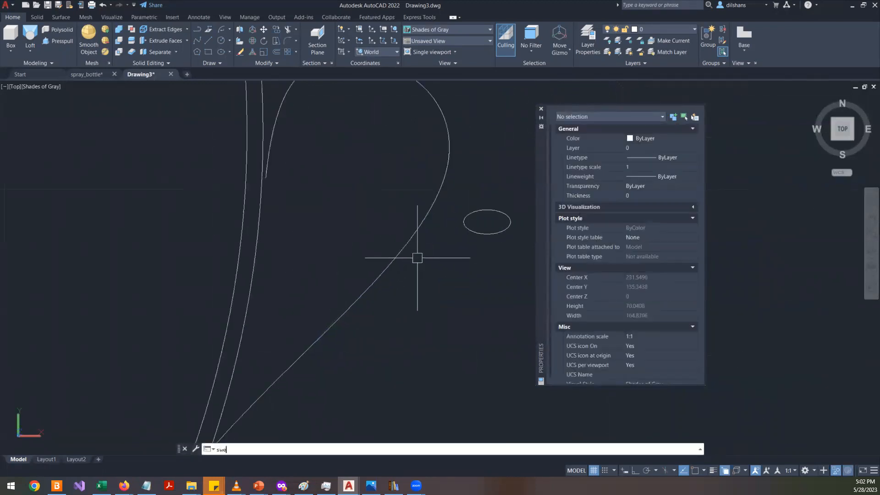
{"action": "key", "text": "Return"}
{"action": "left_click", "coordinate": [466, 228]}
{"action": "key", "text": "Return"}
{"action": "left_click", "coordinate": [425, 225]}
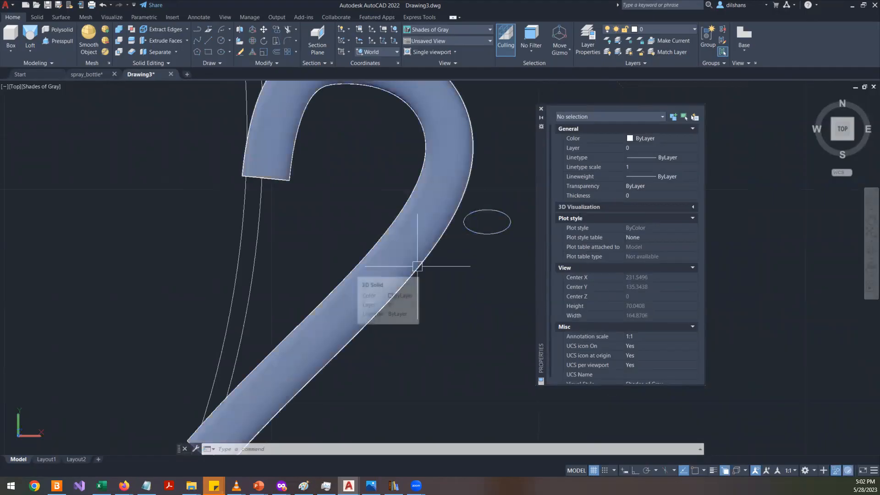
{"action": "left_click", "coordinate": [431, 231]}
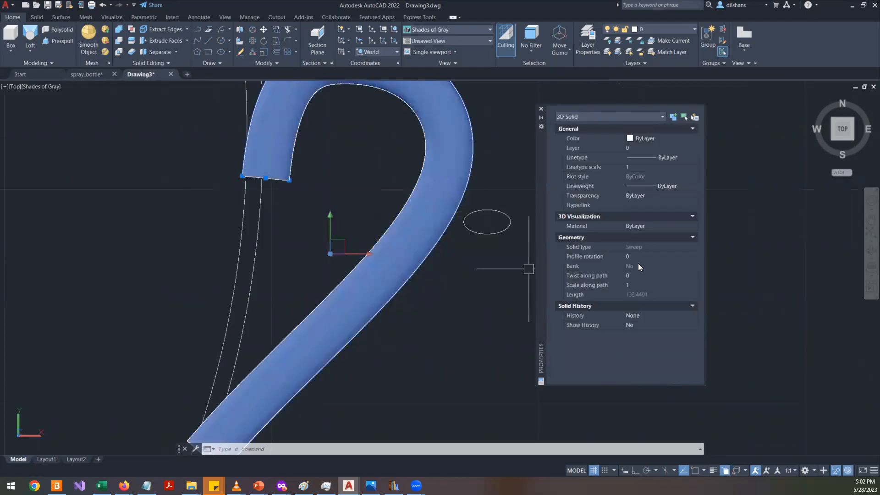
- Set the swept handle's profile rotation to 90
{"action": "left_click", "coordinate": [639, 257]}
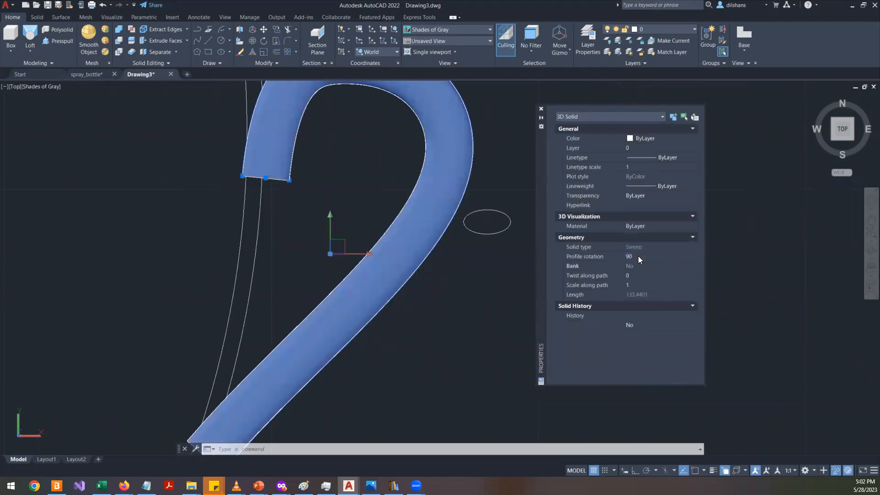
{"action": "type", "text": "90"}
{"action": "key", "text": "Return"}
- Zoom and orbit around the handle's upper end to examine the rotated profile
{"action": "scroll", "coordinate": [243, 232], "scroll_direction": "down", "scroll_amount": 2}
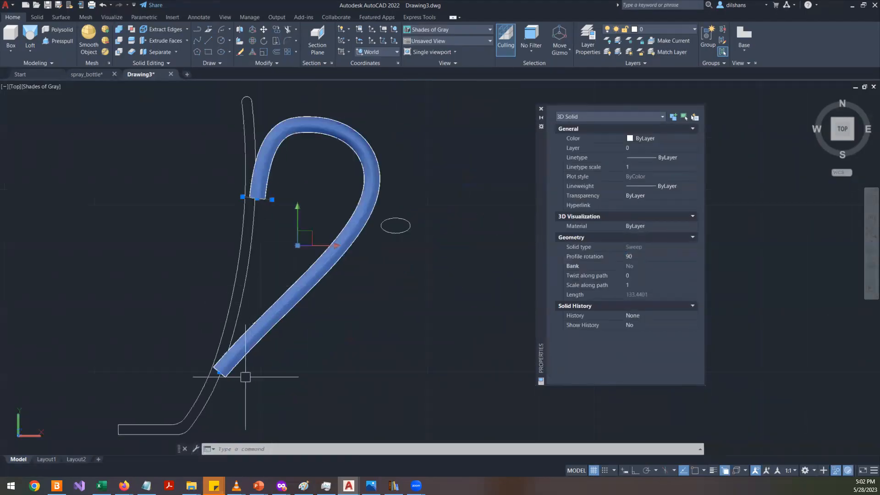
{"action": "scroll", "coordinate": [245, 376], "scroll_direction": "up", "scroll_amount": 5}
{"action": "scroll", "coordinate": [133, 352], "scroll_direction": "down", "scroll_amount": 5}
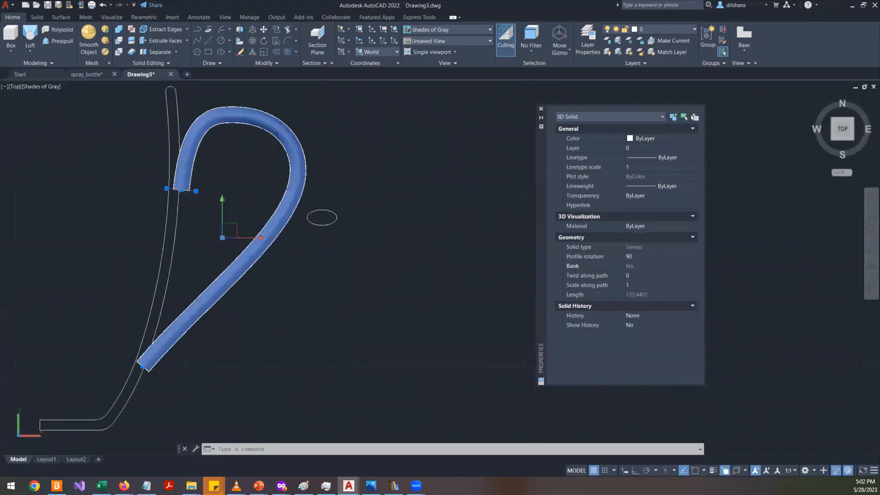
{"action": "scroll", "coordinate": [182, 189], "scroll_direction": "up", "scroll_amount": 3}
{"action": "scroll", "coordinate": [183, 190], "scroll_direction": "up", "scroll_amount": 2}
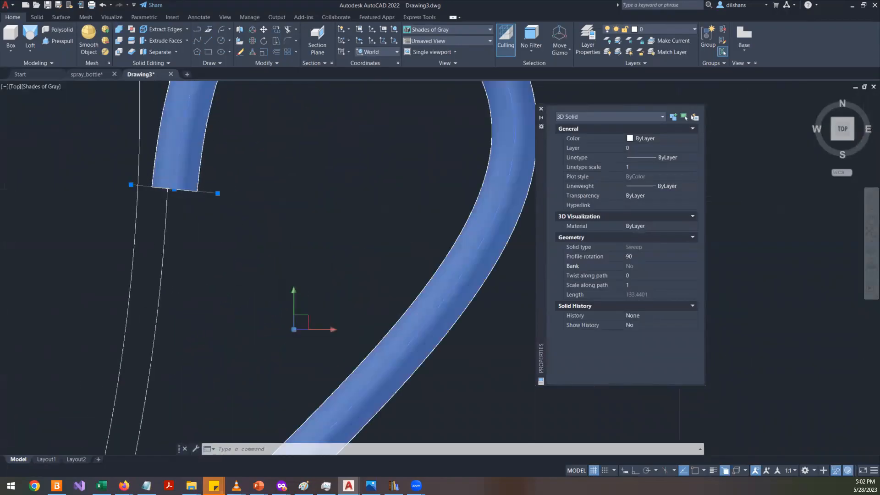
{"action": "middle_click_drag", "start_coordinate": [197, 222], "coordinate": [156, 193]}
{"action": "middle_click_drag", "start_coordinate": [165, 237], "coordinate": [95, 131], "text": "shift"}
{"action": "left_click", "coordinate": [177, 184]}
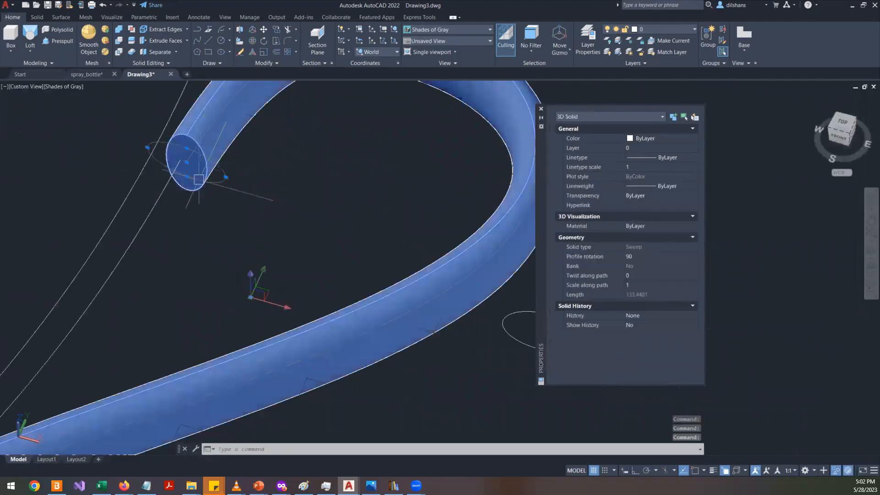
- End object isolation so the mug body is shown together with the handle
{"action": "key", "text": "Escape"}
{"action": "key", "text": "Escape"}
{"action": "scroll", "coordinate": [261, 221], "scroll_direction": "down", "scroll_amount": 5}
{"action": "right_click", "coordinate": [373, 184]}
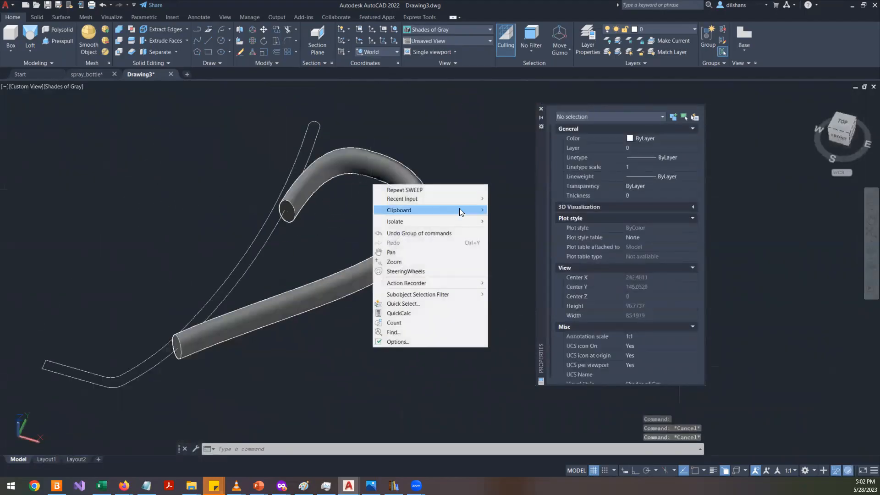
{"action": "mouse_move", "coordinate": [477, 223]}
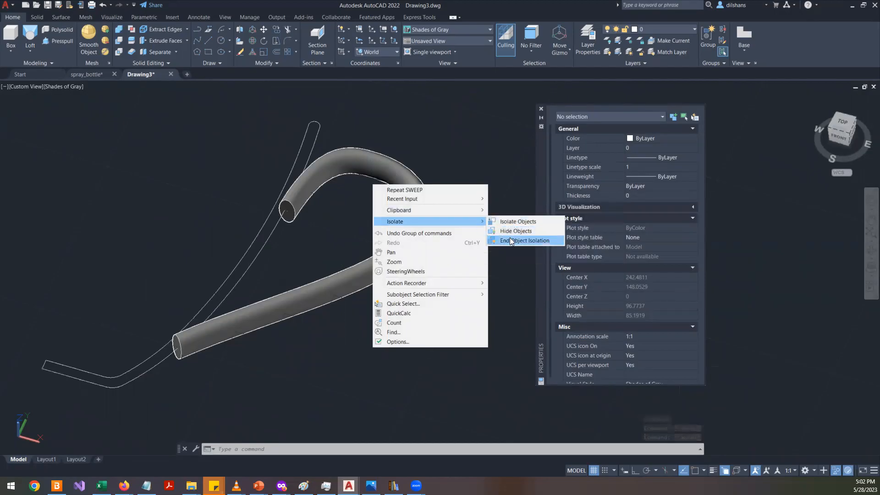
{"action": "left_click", "coordinate": [511, 241]}
- Orbit and zoom around the mug to examine where the handle meets the outer wall, then leave orbit
{"action": "scroll", "coordinate": [202, 291], "scroll_direction": "up", "scroll_amount": 5}
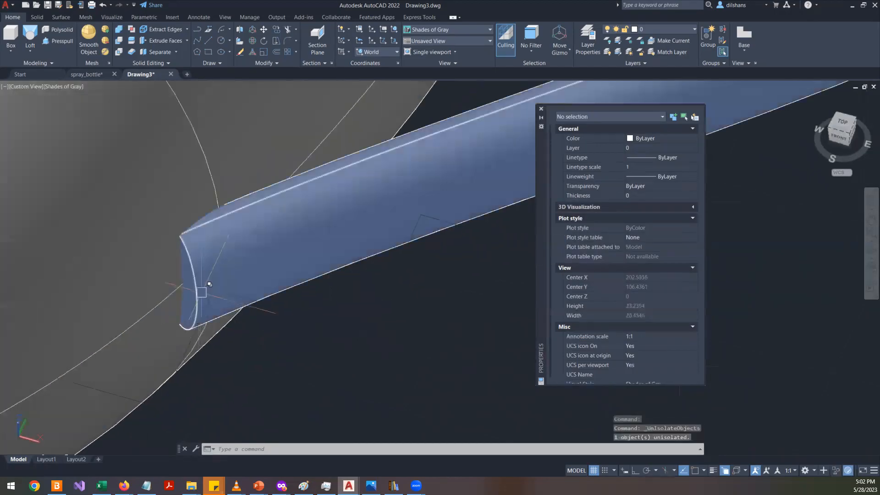
{"action": "scroll", "coordinate": [202, 292], "scroll_direction": "down", "scroll_amount": 5}
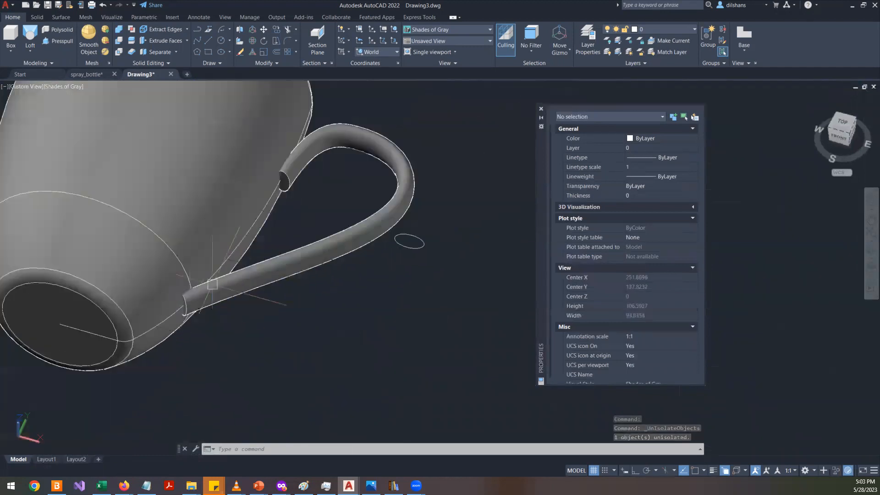
{"action": "scroll", "coordinate": [289, 176], "scroll_direction": "up", "scroll_amount": 3}
{"action": "scroll", "coordinate": [290, 174], "scroll_direction": "down", "scroll_amount": 3}
{"action": "middle_click_drag", "start_coordinate": [290, 174], "coordinate": [321, 252], "text": "shift"}
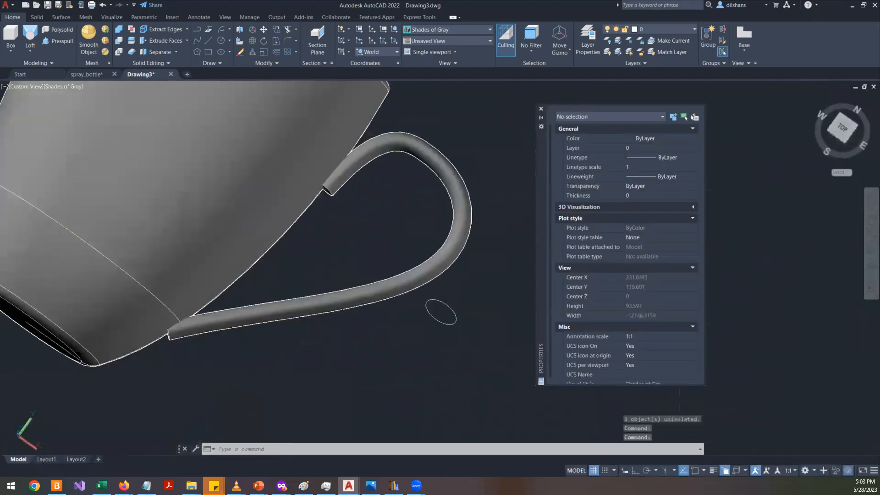
{"action": "left_click", "coordinate": [871, 251]}
{"action": "left_click_drag", "start_coordinate": [312, 261], "coordinate": [334, 242]}
{"action": "scroll", "coordinate": [299, 245], "scroll_direction": "up", "scroll_amount": 5}
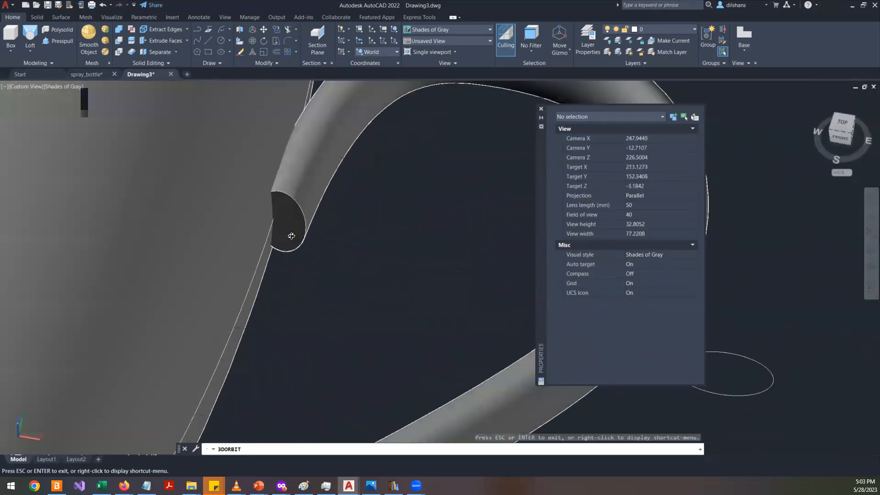
{"action": "scroll", "coordinate": [284, 199], "scroll_direction": "down", "scroll_amount": 6}
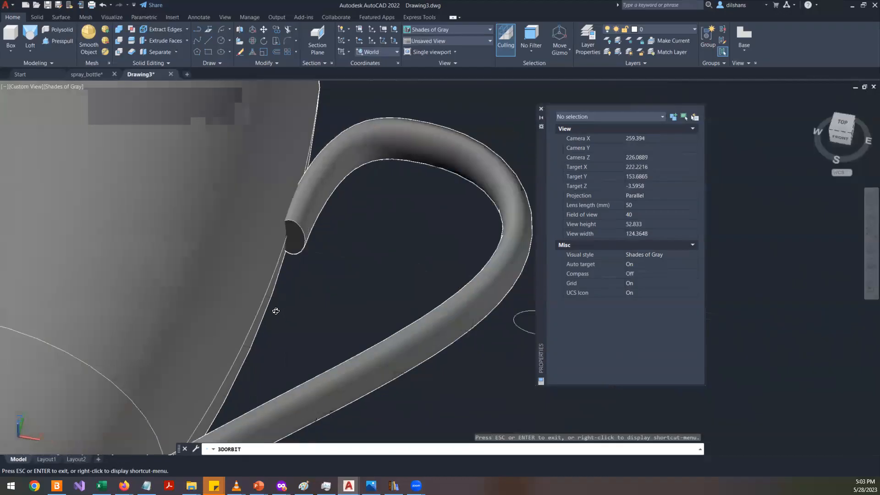
{"action": "scroll", "coordinate": [240, 380], "scroll_direction": "up", "scroll_amount": 4}
{"action": "scroll", "coordinate": [240, 381], "scroll_direction": "down", "scroll_amount": 1}
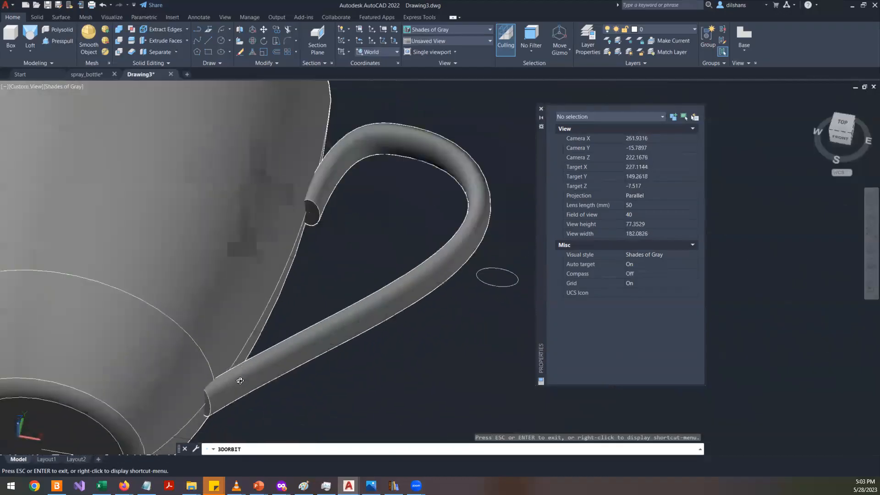
{"action": "scroll", "coordinate": [240, 381], "scroll_direction": "down", "scroll_amount": 7}
{"action": "scroll", "coordinate": [268, 320], "scroll_direction": "up", "scroll_amount": 7}
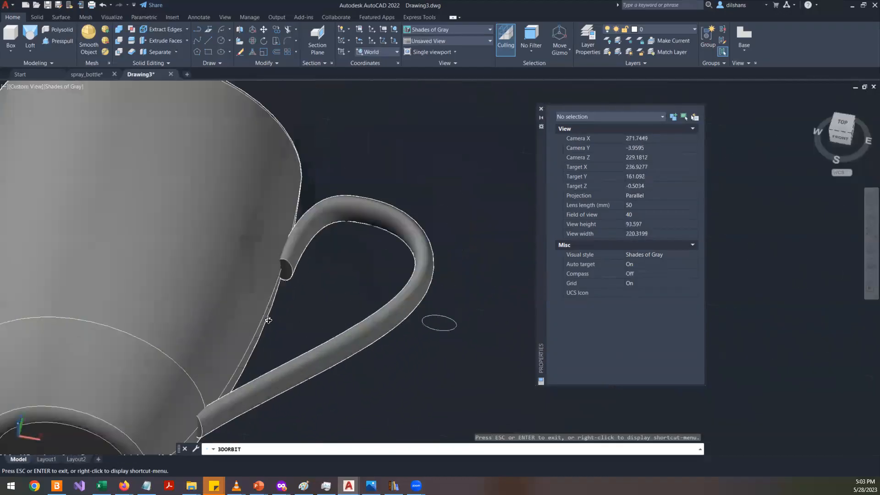
{"action": "scroll", "coordinate": [268, 320], "scroll_direction": "up", "scroll_amount": 3}
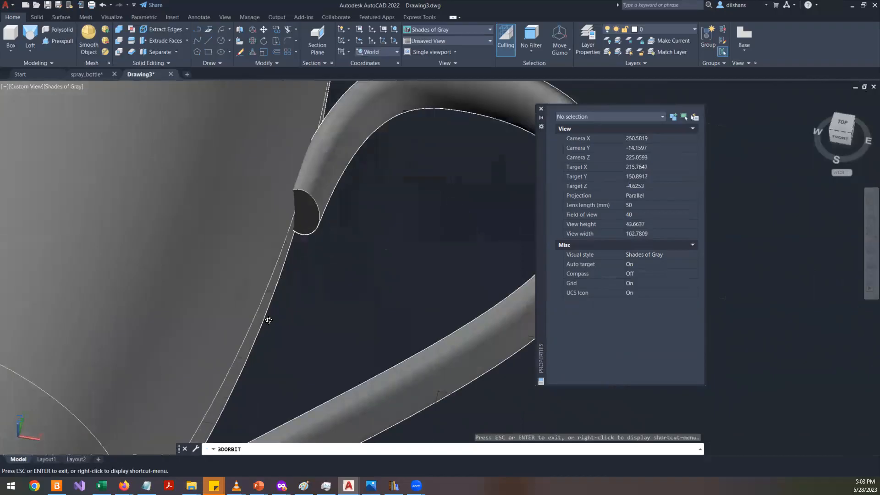
{"action": "scroll", "coordinate": [269, 315], "scroll_direction": "down", "scroll_amount": 2}
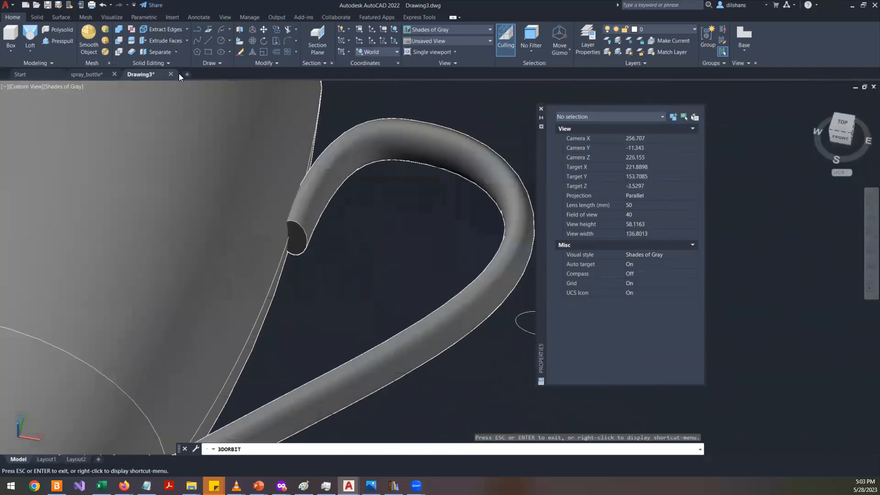
{"action": "scroll", "coordinate": [299, 240], "scroll_direction": "down", "scroll_amount": 5}
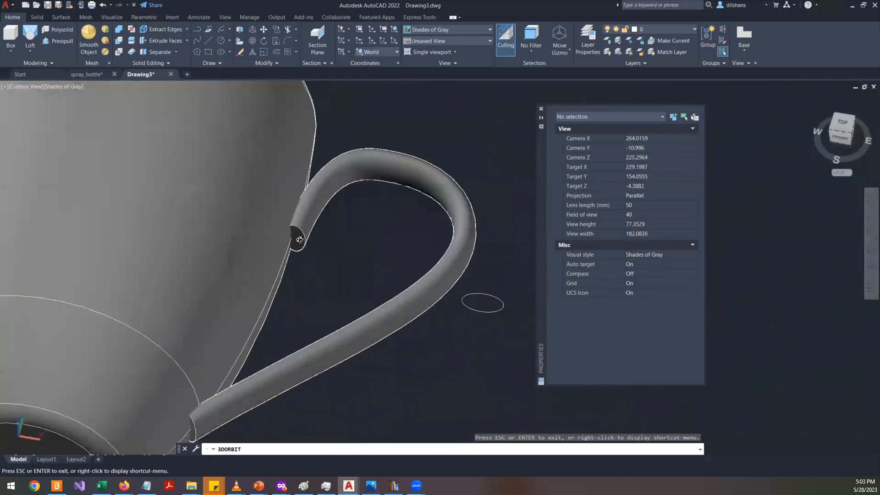
{"action": "mouse_move", "coordinate": [244, 390]}
{"action": "left_mouse_down"}
{"action": "mouse_move", "coordinate": [241, 211]}
{"action": "mouse_move", "coordinate": [267, 262]}
{"action": "mouse_move", "coordinate": [235, 395]}
{"action": "left_mouse_up"}
{"action": "right_click", "coordinate": [374, 279]}
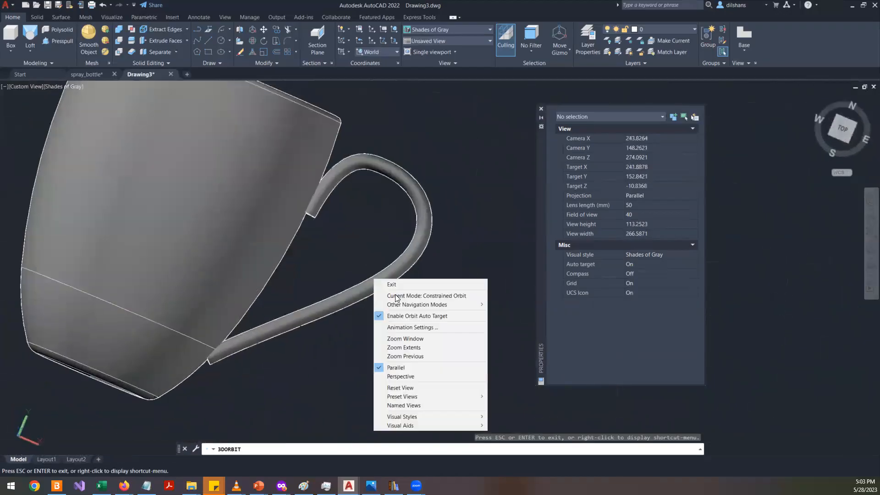
{"action": "left_click", "coordinate": [416, 285]}
- Turn off the drawing grid
{"action": "left_click", "coordinate": [595, 471]}
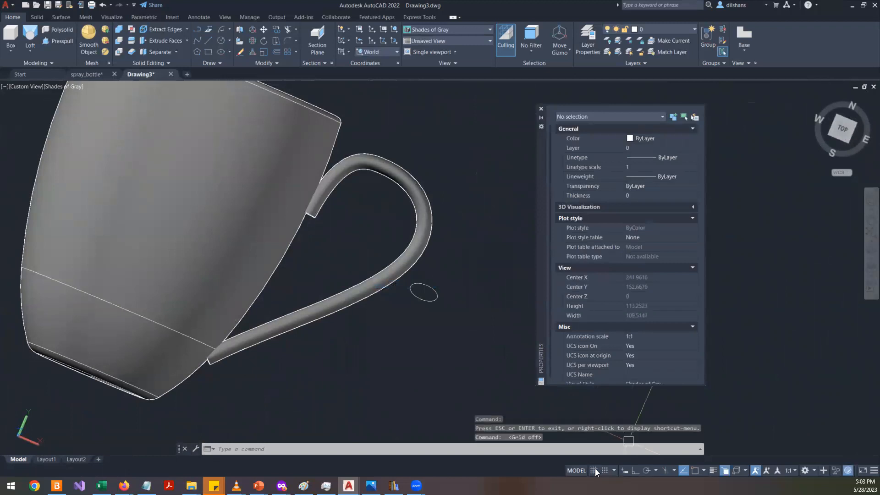
{"action": "scroll", "coordinate": [292, 282], "scroll_direction": "down", "scroll_amount": 6}
{"action": "scroll", "coordinate": [291, 282], "scroll_direction": "up", "scroll_amount": 4}
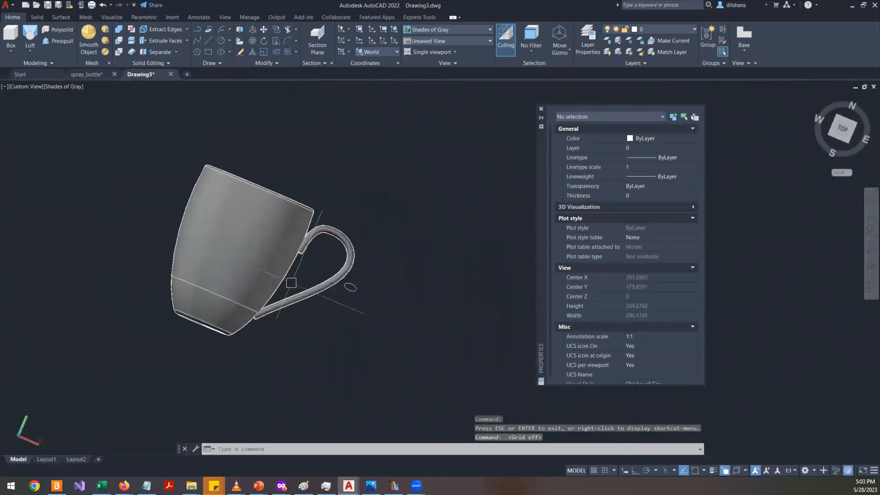
- Switch to the top view and close the object properties display
{"action": "left_click", "coordinate": [842, 132]}
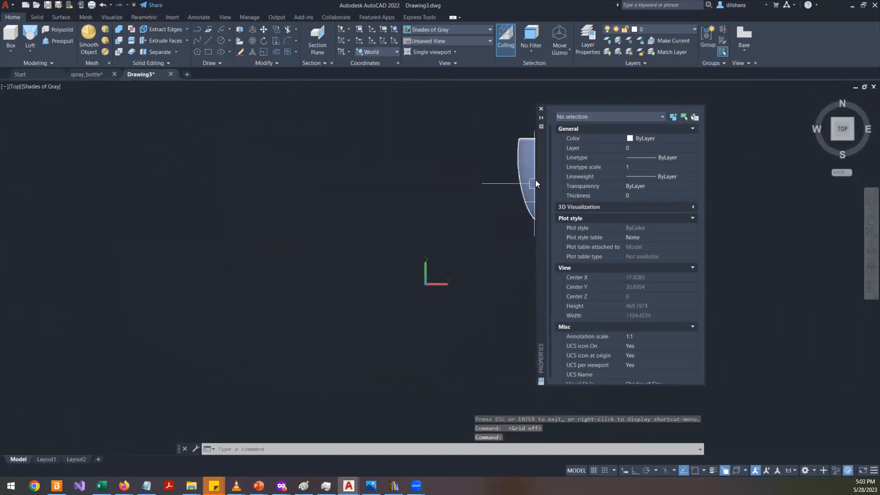
{"action": "left_click", "coordinate": [540, 109]}
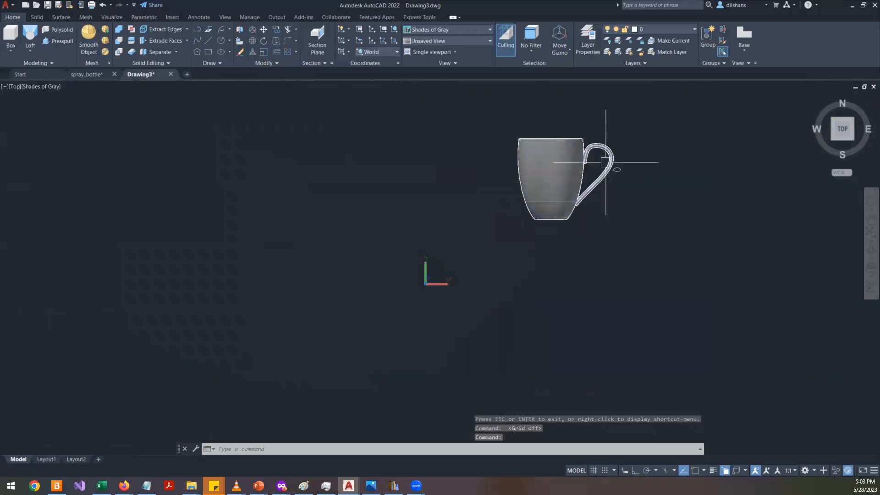
{"action": "scroll", "coordinate": [614, 165], "scroll_direction": "up", "scroll_amount": 3}
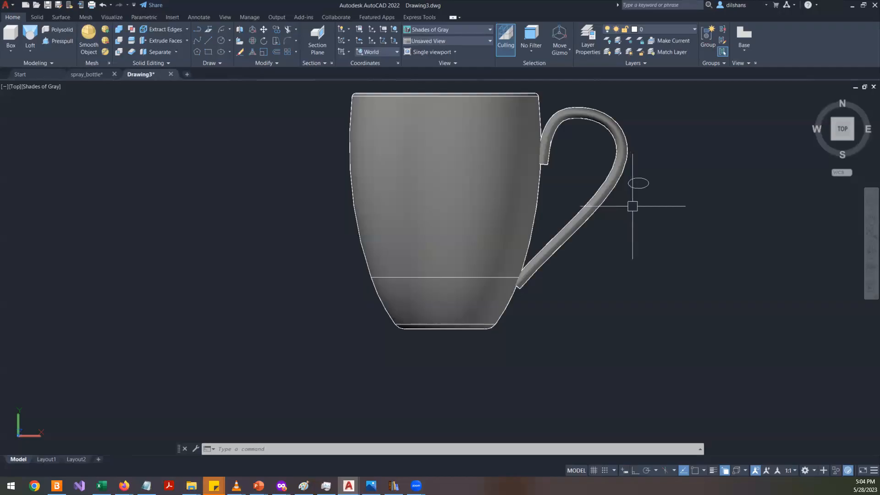
- Zoom in and out on the top view to examine how the handle joins the mug
{"action": "scroll", "coordinate": [641, 188], "scroll_direction": "up", "scroll_amount": 3}
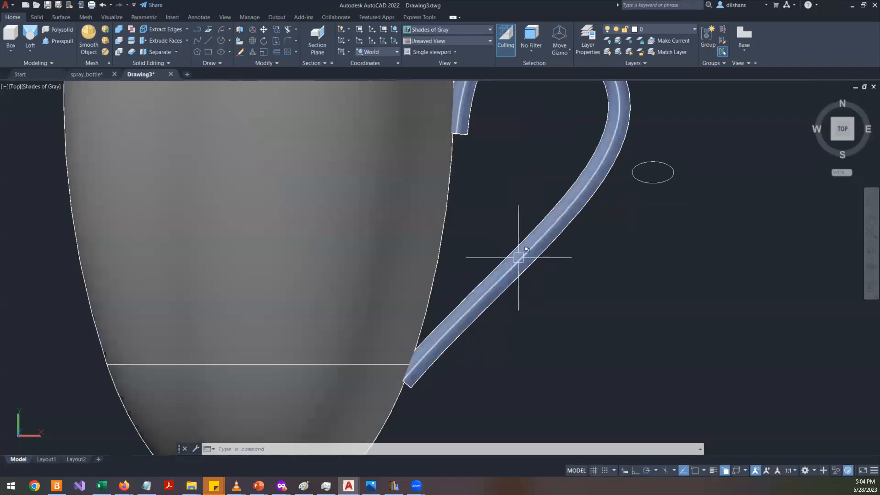
{"action": "scroll", "coordinate": [490, 275], "scroll_direction": "down", "scroll_amount": 5}
{"action": "scroll", "coordinate": [492, 294], "scroll_direction": "up", "scroll_amount": 5}
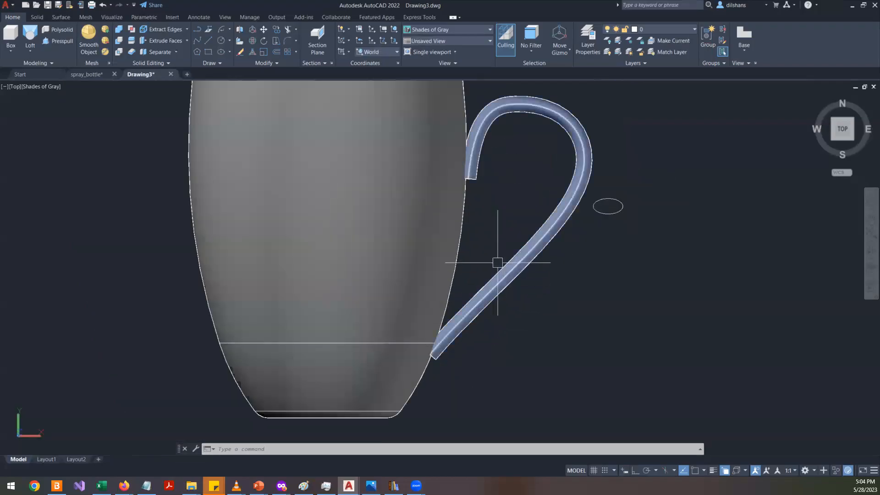
{"action": "scroll", "coordinate": [535, 257], "scroll_direction": "down", "scroll_amount": 5}
{"action": "scroll", "coordinate": [534, 257], "scroll_direction": "up", "scroll_amount": 6}
{"action": "scroll", "coordinate": [511, 293], "scroll_direction": "down", "scroll_amount": 5}
{"action": "scroll", "coordinate": [511, 293], "scroll_direction": "up", "scroll_amount": 7}
{"action": "scroll", "coordinate": [512, 293], "scroll_direction": "down", "scroll_amount": 2}
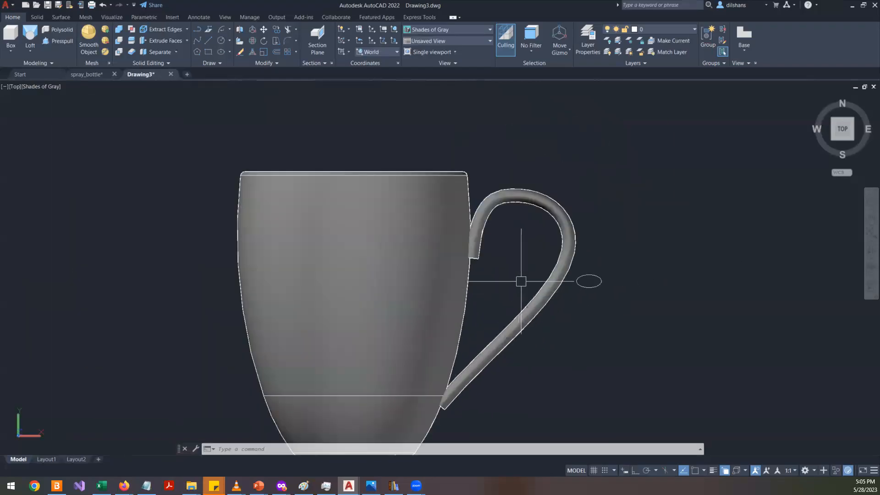
{"action": "scroll", "coordinate": [550, 329], "scroll_direction": "down", "scroll_amount": 4}
{"action": "scroll", "coordinate": [547, 330], "scroll_direction": "up", "scroll_amount": 5}
{"action": "scroll", "coordinate": [531, 323], "scroll_direction": "down", "scroll_amount": 3}
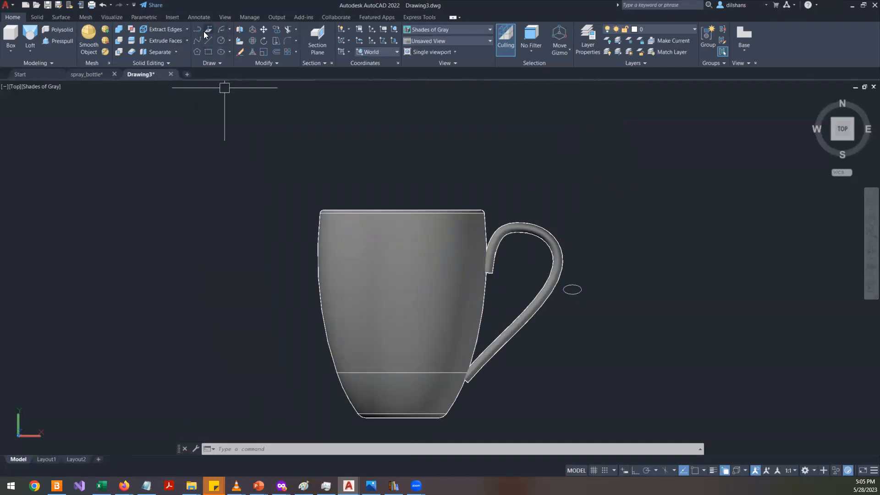
- Delete the mug's revolved body solid
{"action": "left_click", "coordinate": [437, 275]}
{"action": "key", "text": "Delete"}
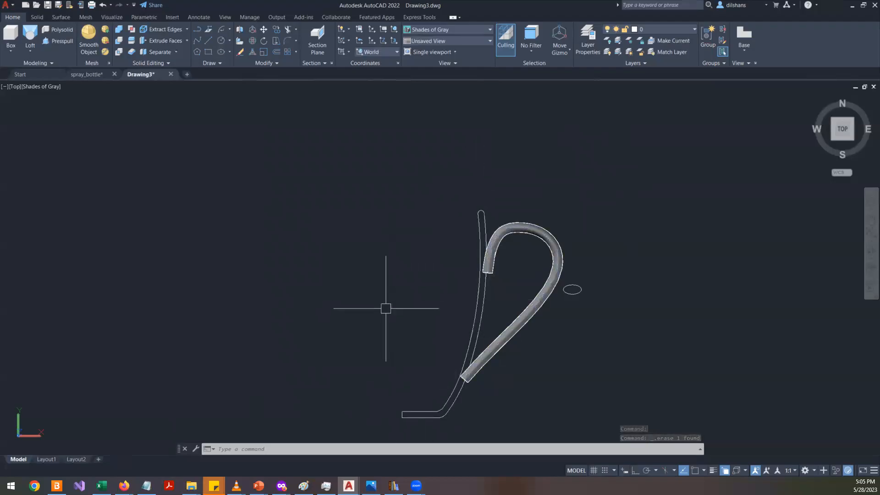
- Inspect the mug profile polyline's properties, including its Closed setting, then deselect it
{"action": "left_click", "coordinate": [479, 304]}
{"action": "right_click", "coordinate": [412, 170]}
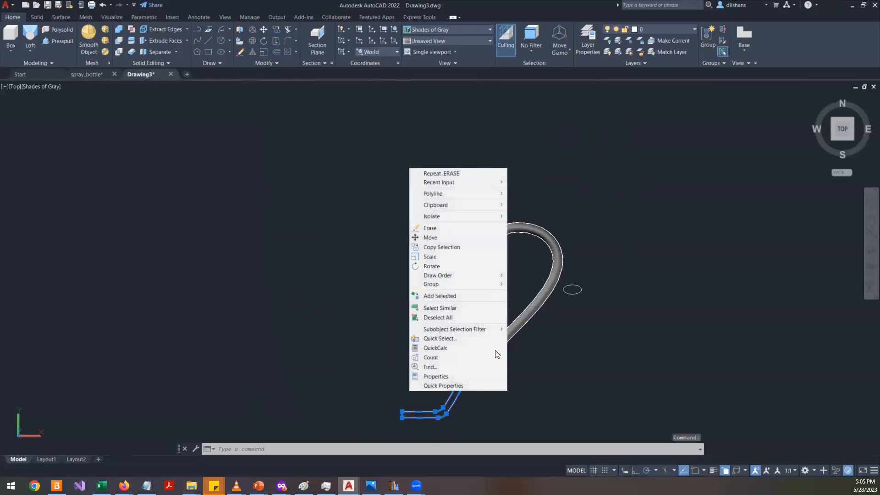
{"action": "left_click", "coordinate": [458, 377]}
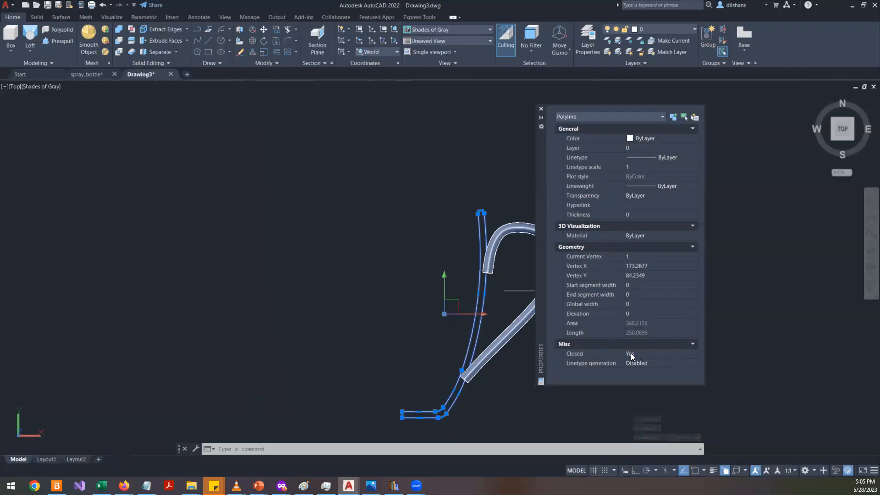
{"action": "left_click", "coordinate": [647, 354]}
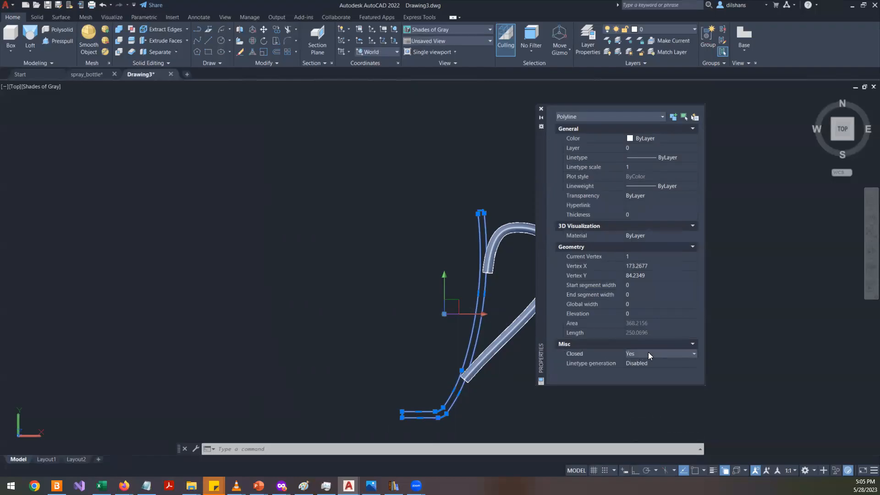
{"action": "left_click", "coordinate": [541, 109]}
{"action": "key", "text": "Escape"}
{"action": "key", "text": "Escape"}
- Try restoring the deleted mug body with OOPS, undoing the restore each time
{"action": "type", "text": "OOPS"}
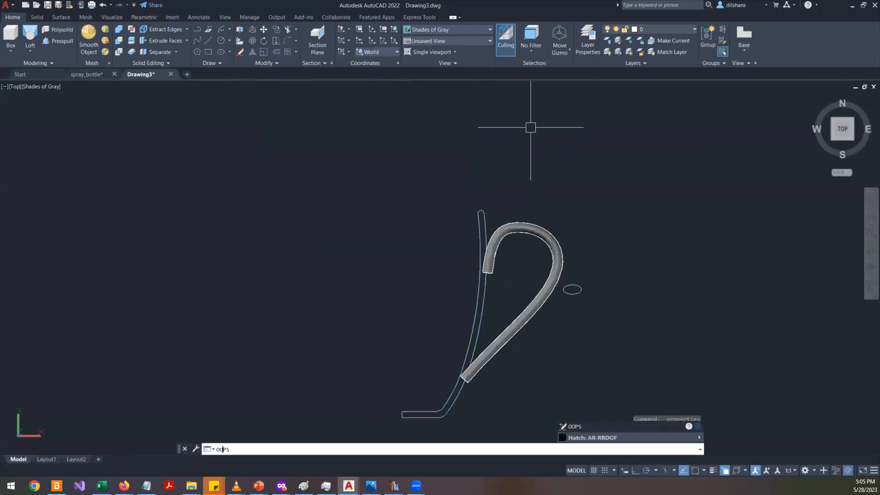
{"action": "key", "text": "Return"}
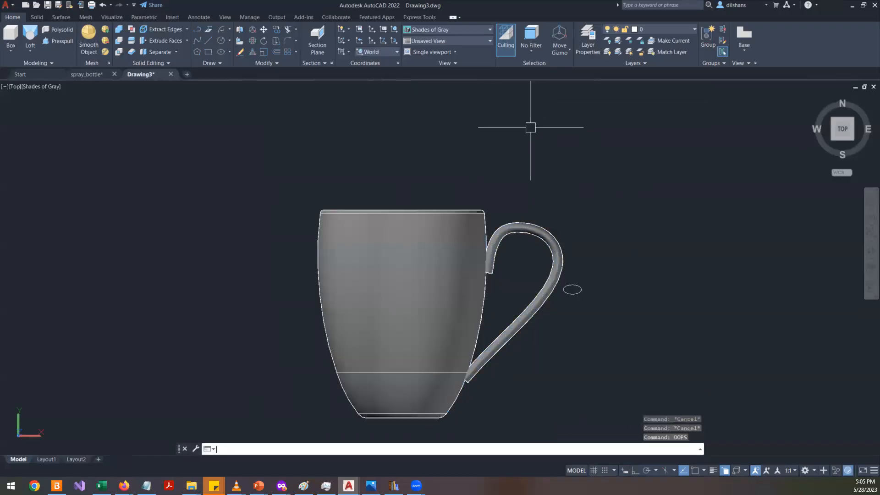
{"action": "key", "text": "ctrl+z"}
{"action": "type", "text": "OOPS"}
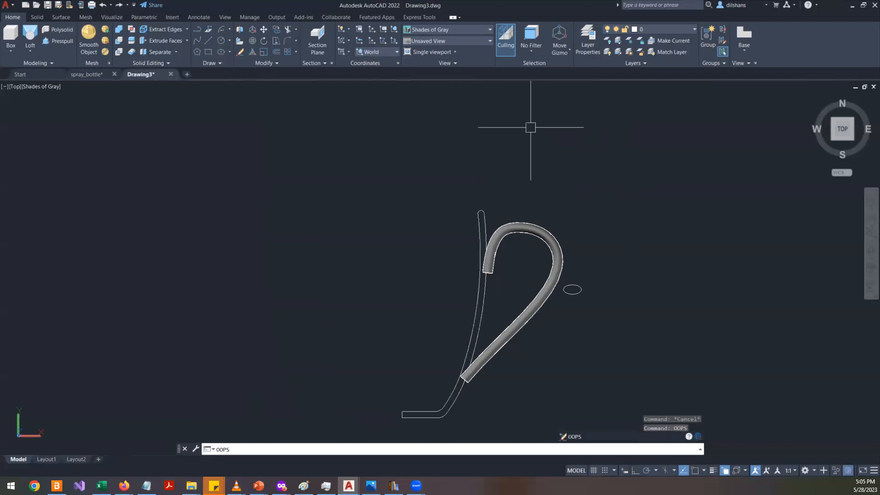
{"action": "key", "text": "ctrl+z"}
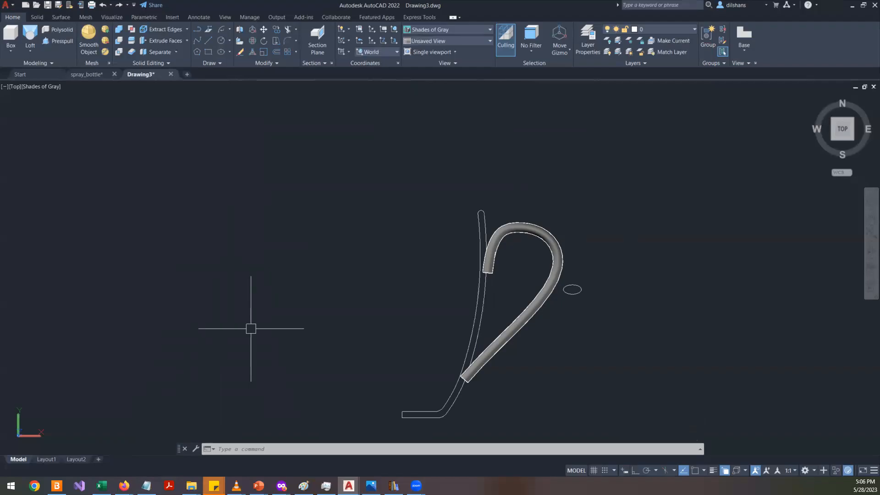
- Add the line "oops" to the Notepad notes and switch back to the drawing
{"action": "left_click", "coordinate": [146, 485]}
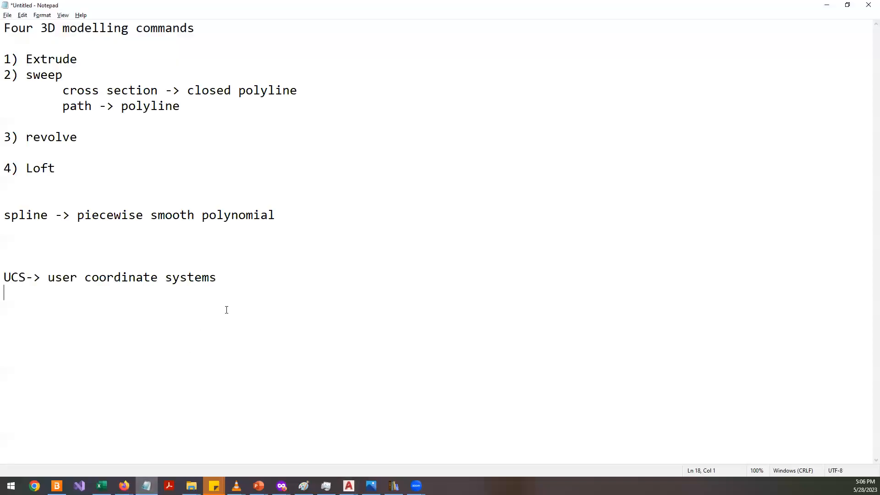
{"action": "key", "text": "Return"}
{"action": "type", "text": "oops"}
{"action": "key", "text": "alt+Tab"}
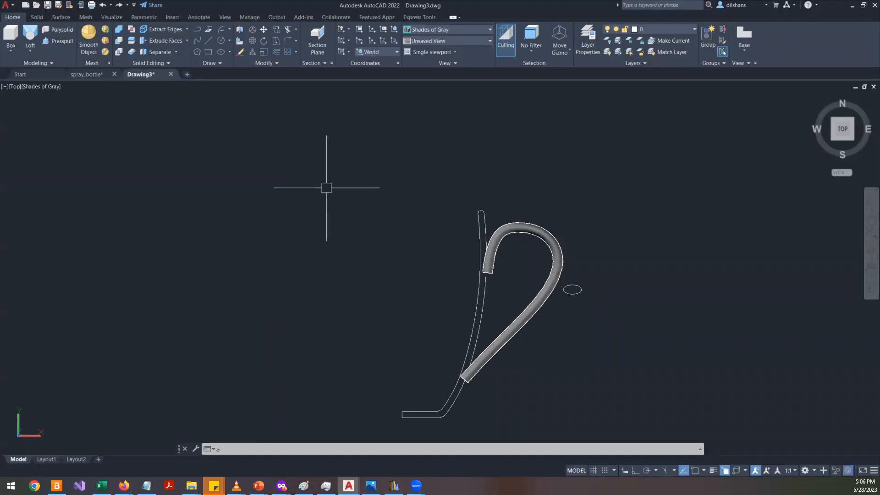
- Run OOPS again and end object isolation in the drawing
{"action": "type", "text": "oops"}
{"action": "key", "text": "Return"}
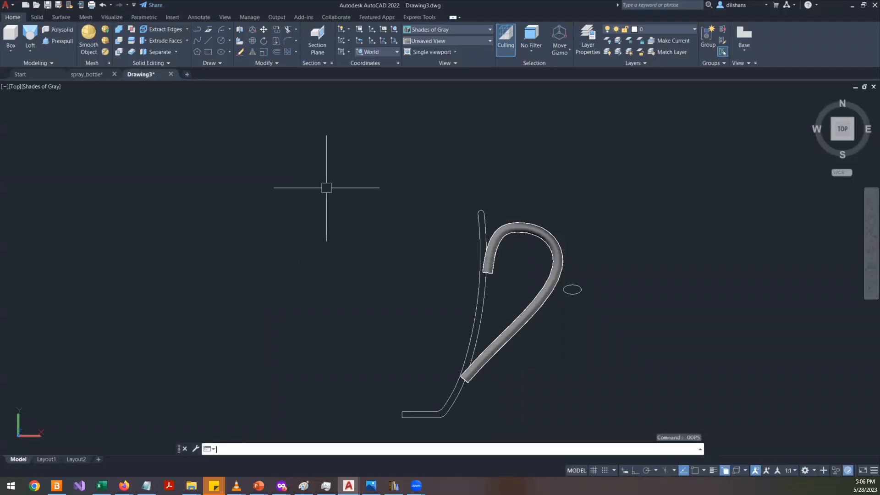
{"action": "right_click", "coordinate": [199, 304]}
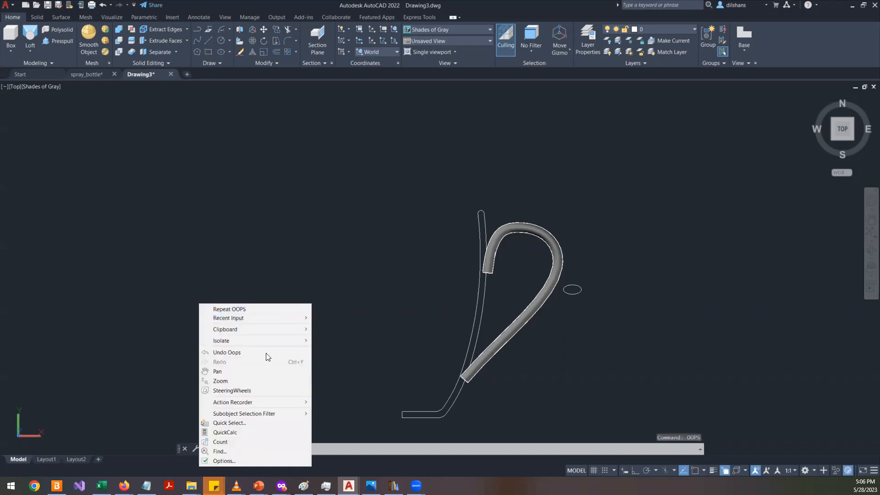
{"action": "mouse_move", "coordinate": [305, 340]}
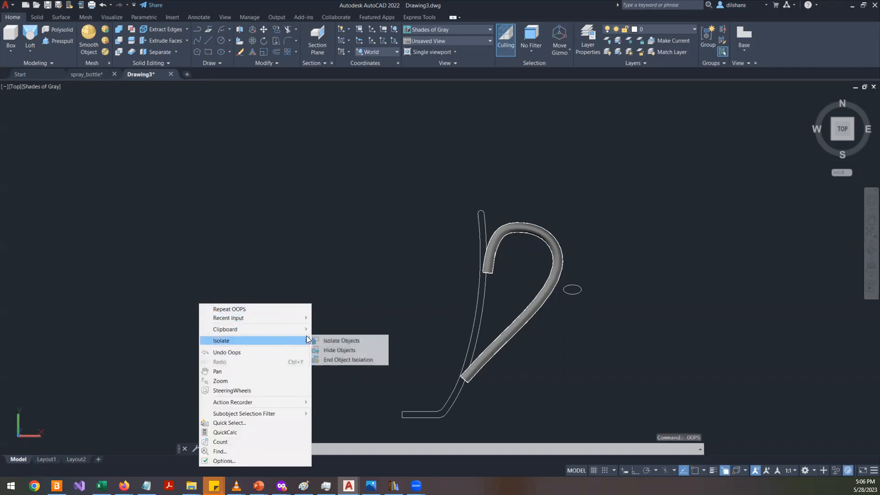
{"action": "left_click", "coordinate": [355, 359]}
- Undo the last three operations to bring back the deleted mug body
{"action": "key", "text": "ctrl+z"}
{"action": "key", "text": "ctrl+z"}
{"action": "key", "text": "ctrl+z"}
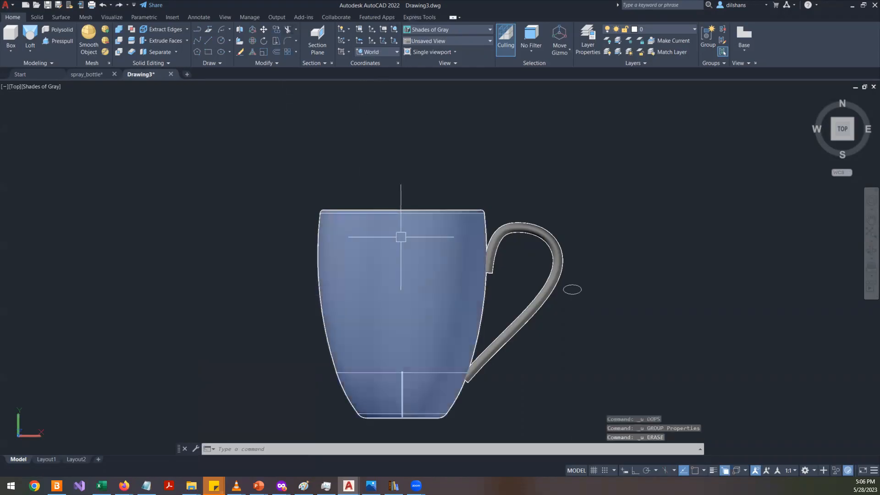
{"action": "scroll", "coordinate": [532, 296], "scroll_direction": "up", "scroll_amount": 3}
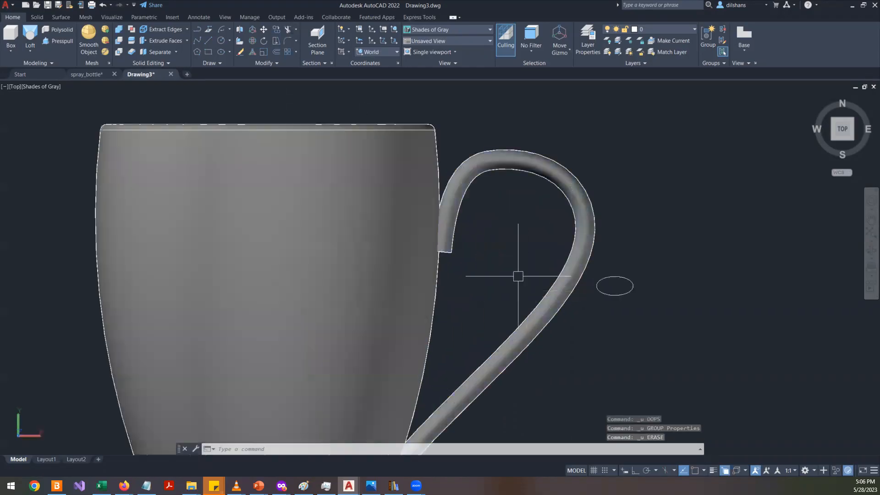
{"action": "scroll", "coordinate": [514, 275], "scroll_direction": "down", "scroll_amount": 4}
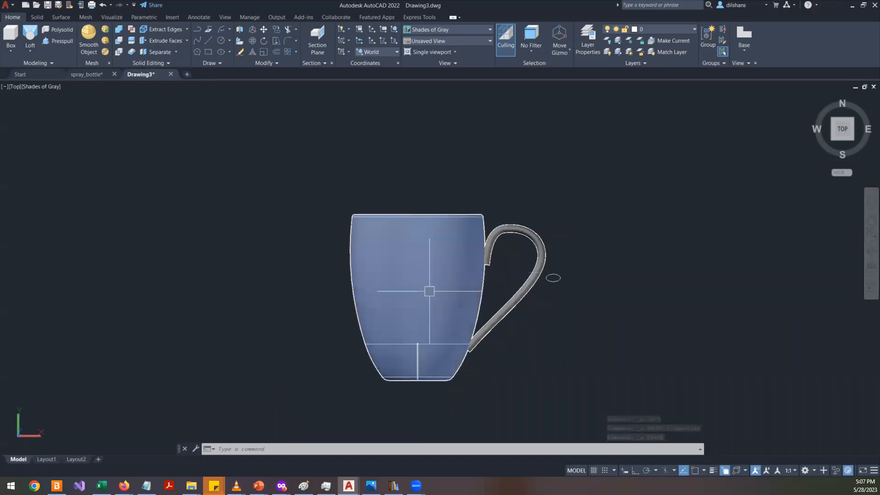
- Copy the mug body and handle together to a new position to the right of the original
{"action": "left_click", "coordinate": [436, 286]}
{"action": "scroll", "coordinate": [534, 250], "scroll_direction": "up", "scroll_amount": 2}
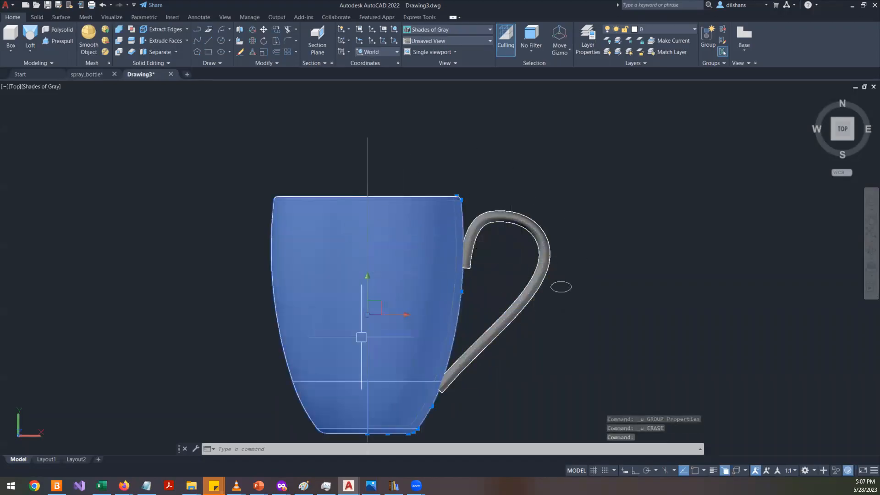
{"action": "scroll", "coordinate": [523, 276], "scroll_direction": "up", "scroll_amount": 4}
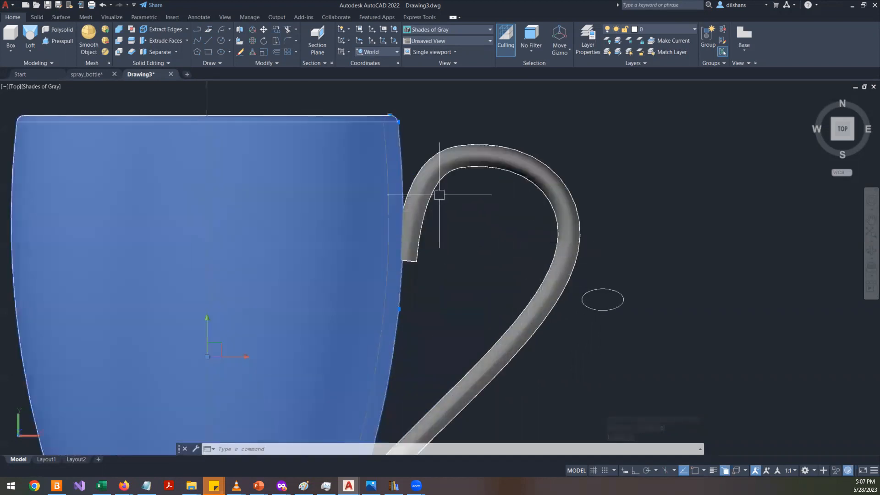
{"action": "left_click", "coordinate": [440, 191]}
{"action": "left_click", "coordinate": [477, 216]}
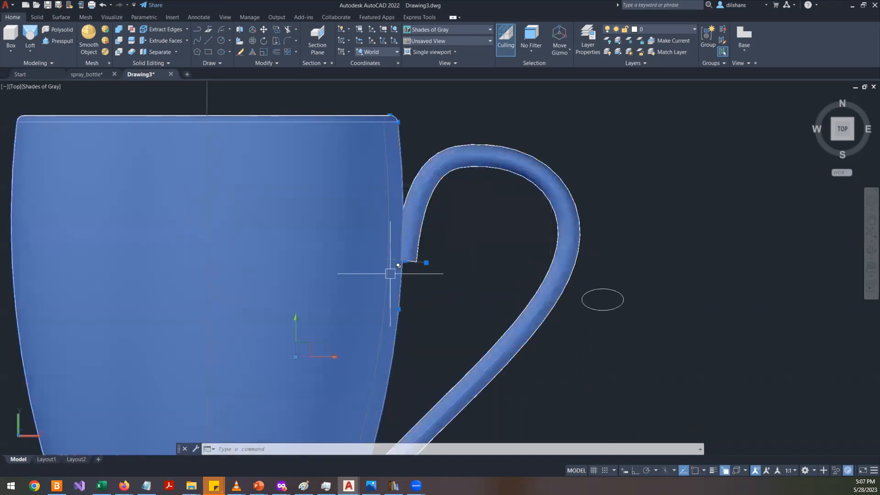
{"action": "type", "text": "cp"}
{"action": "key", "text": "Return"}
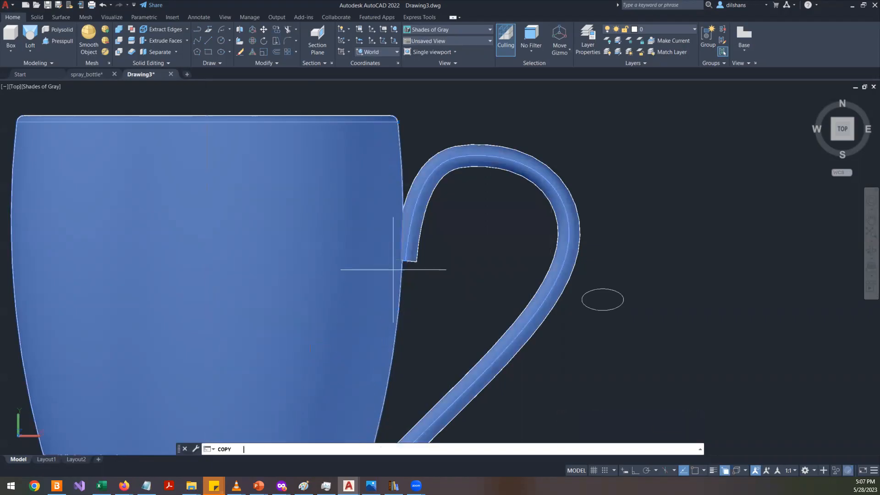
{"action": "left_click", "coordinate": [393, 270]}
{"action": "scroll", "coordinate": [281, 275], "scroll_direction": "down", "scroll_amount": 6}
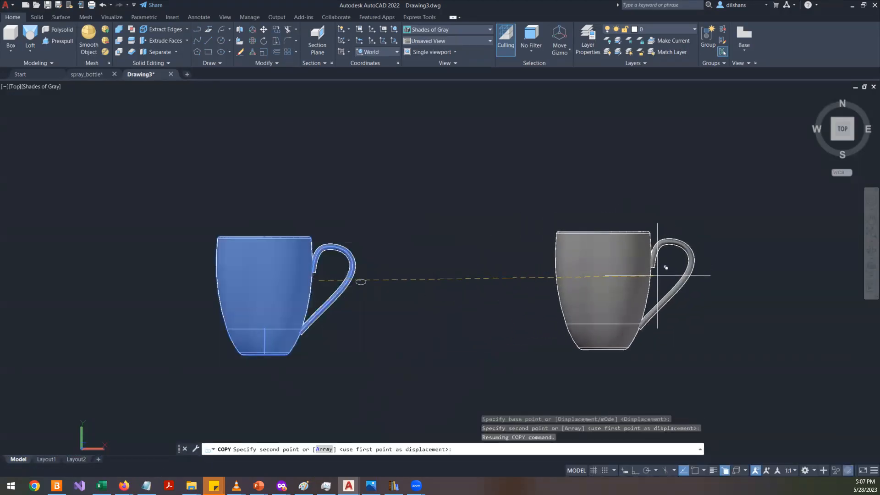
{"action": "left_click", "coordinate": [678, 276]}
{"action": "key", "text": "Escape"}
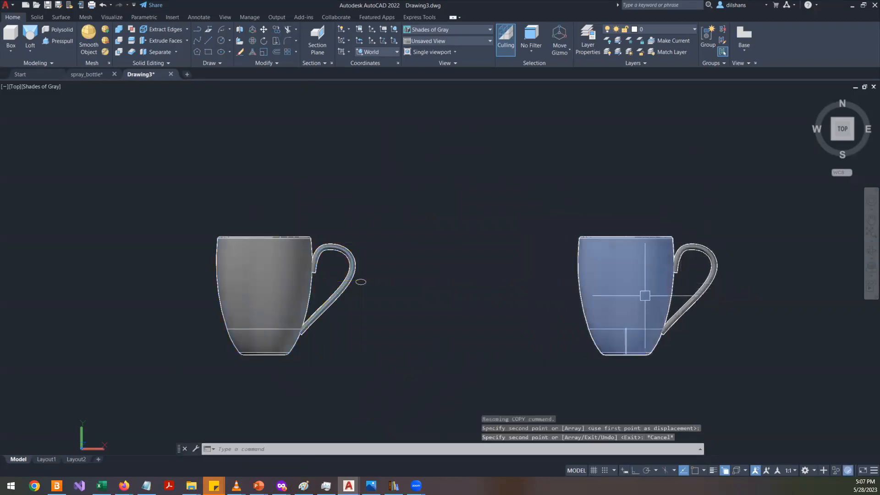
- Inspect the properties of the copied mug's body and handle, then close the Properties palette
{"action": "scroll", "coordinate": [742, 275], "scroll_direction": "up", "scroll_amount": 3}
{"action": "left_click", "coordinate": [609, 275]}
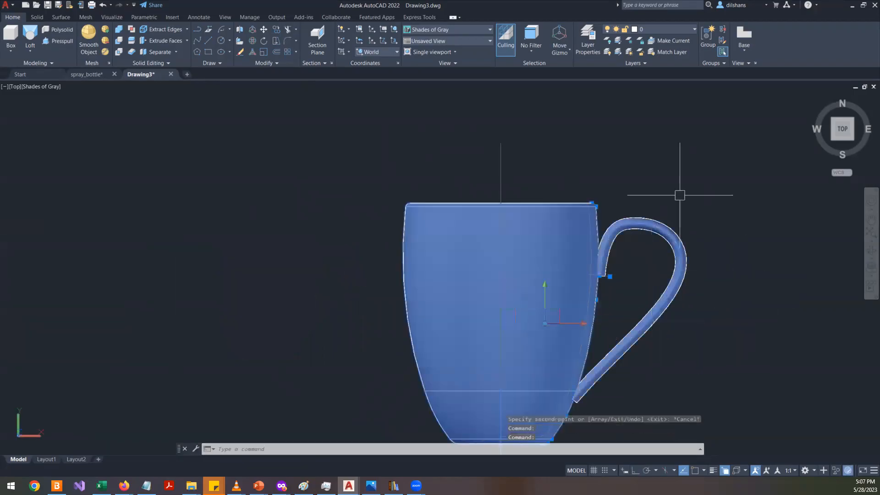
{"action": "right_click", "coordinate": [712, 168]}
{"action": "left_click", "coordinate": [733, 353]}
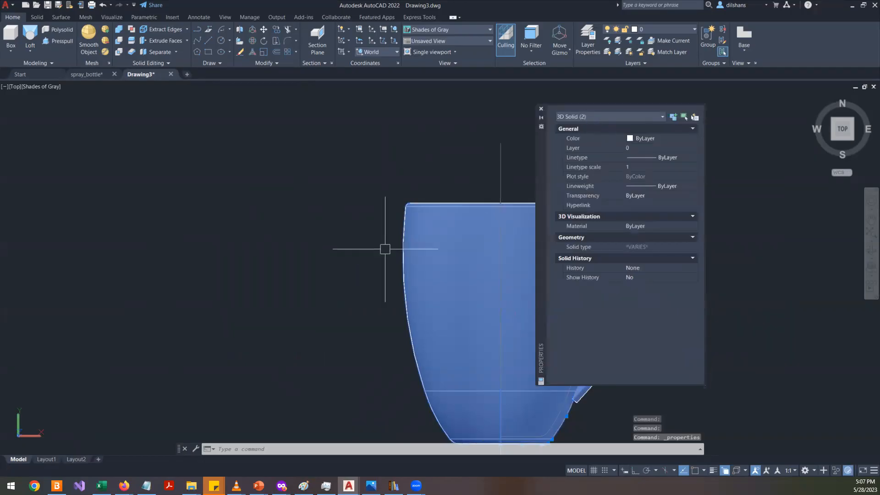
{"action": "key", "text": "Escape"}
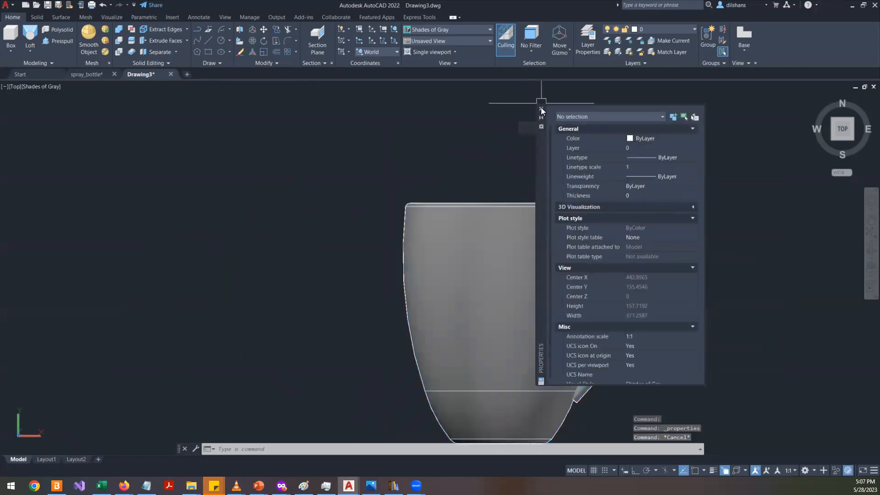
{"action": "left_click", "coordinate": [540, 108]}
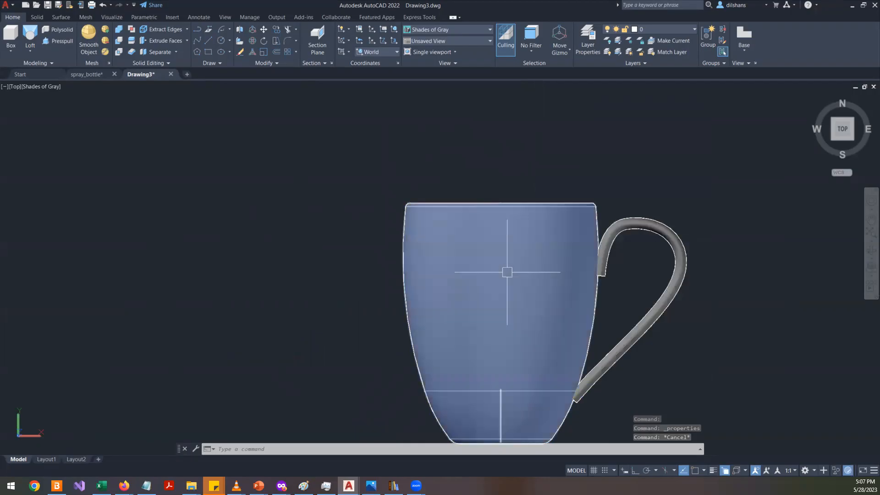
- Zoom around both mugs to compare them, selecting and deselecting the copied mug body
{"action": "mouse_move", "coordinate": [488, 238]}
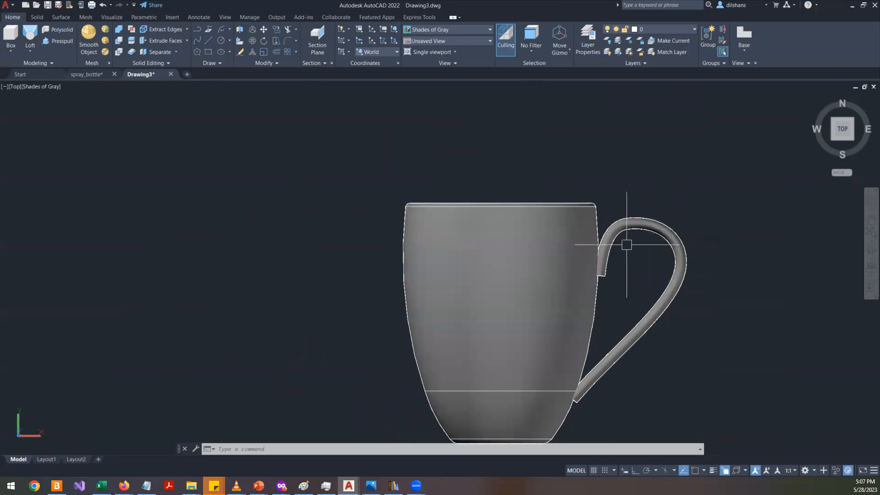
{"action": "scroll", "coordinate": [625, 244], "scroll_direction": "up", "scroll_amount": 3}
{"action": "scroll", "coordinate": [585, 243], "scroll_direction": "down", "scroll_amount": 6}
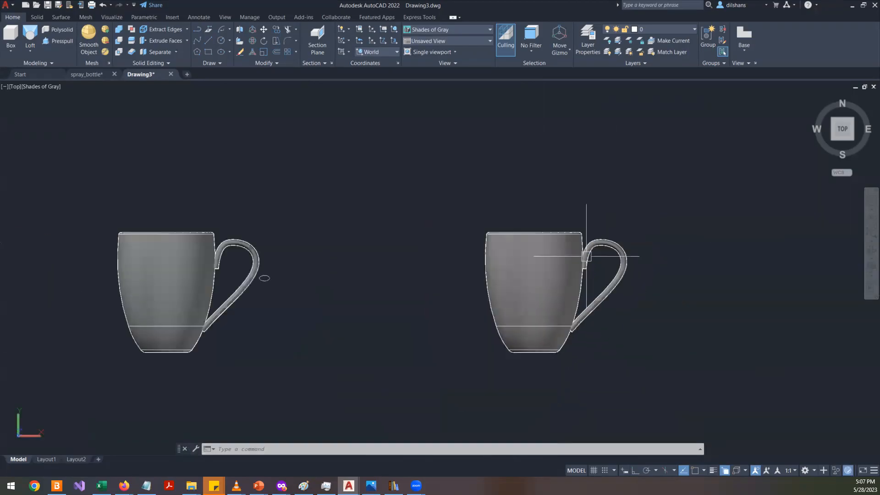
{"action": "scroll", "coordinate": [585, 265], "scroll_direction": "up", "scroll_amount": 4}
{"action": "scroll", "coordinate": [586, 265], "scroll_direction": "up", "scroll_amount": 2}
{"action": "scroll", "coordinate": [586, 265], "scroll_direction": "down", "scroll_amount": 4}
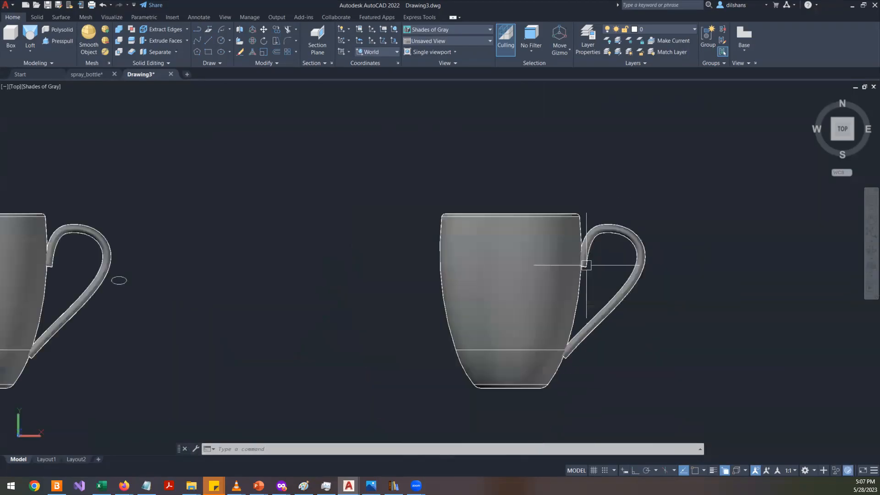
{"action": "left_click", "coordinate": [449, 334]}
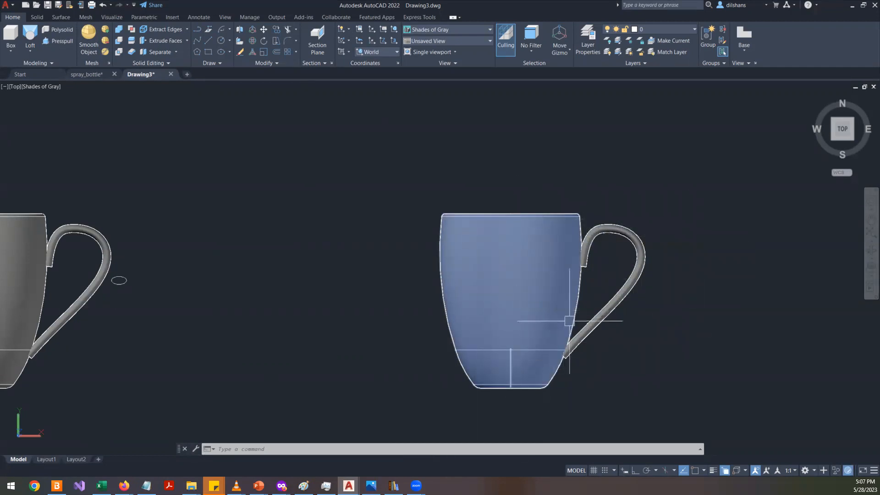
{"action": "key", "text": "Escape"}
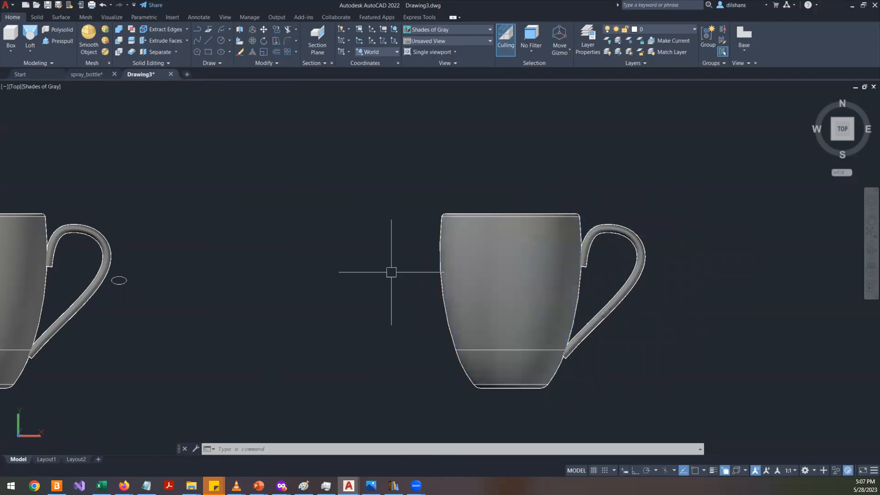
- Replace all the Notepad notes with the heading "Boolean operations"
{"action": "left_click", "coordinate": [146, 485]}
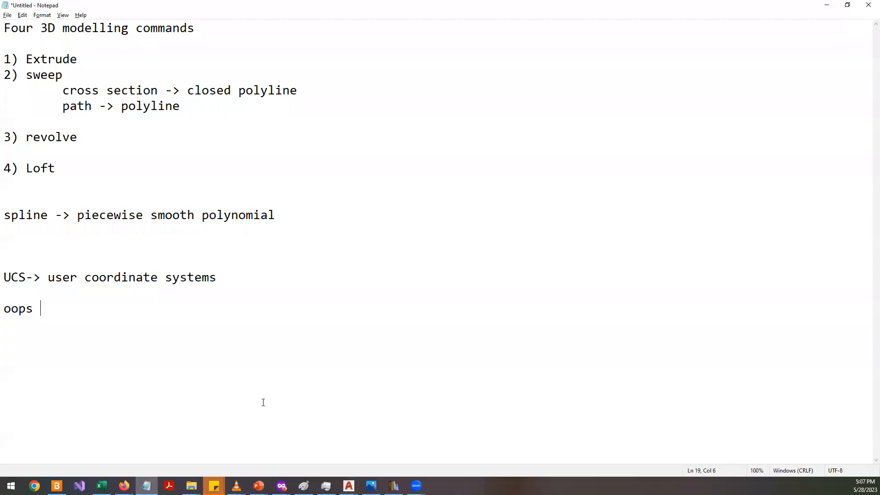
{"action": "key", "text": "ctrl+a"}
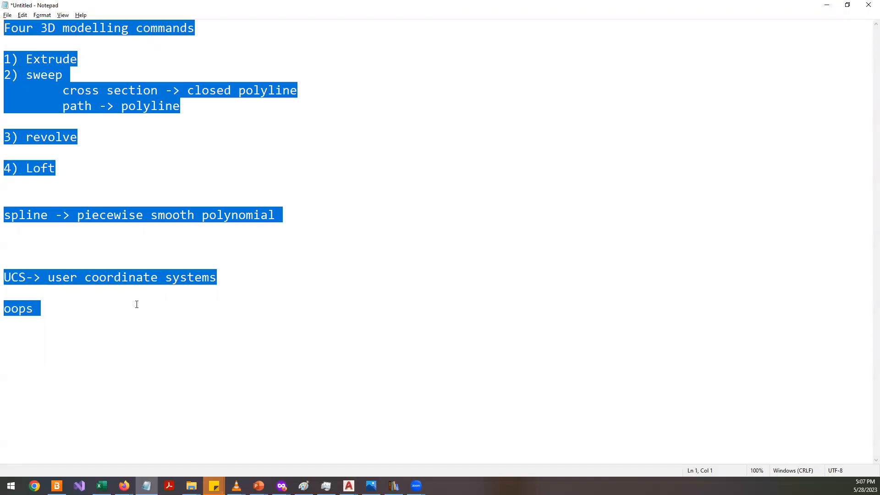
{"action": "type", "text": "Bo"}
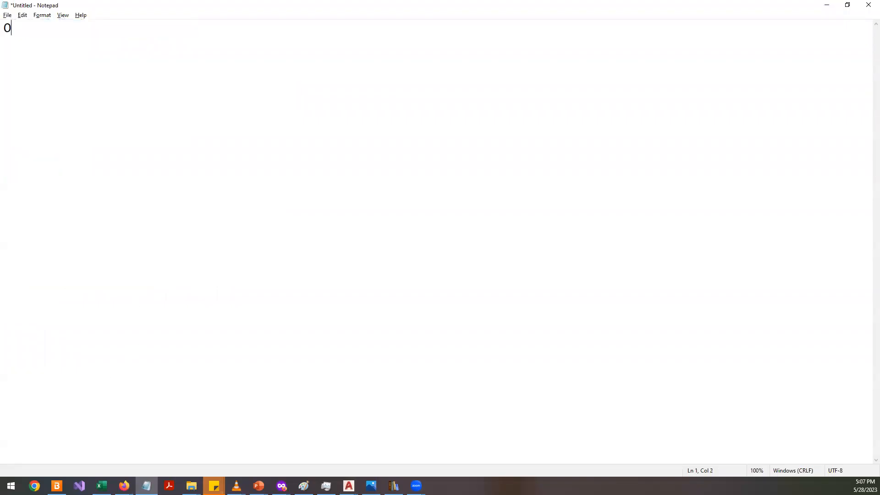
{"action": "type", "text": "olean operations"}
{"action": "key", "text": "Return"}
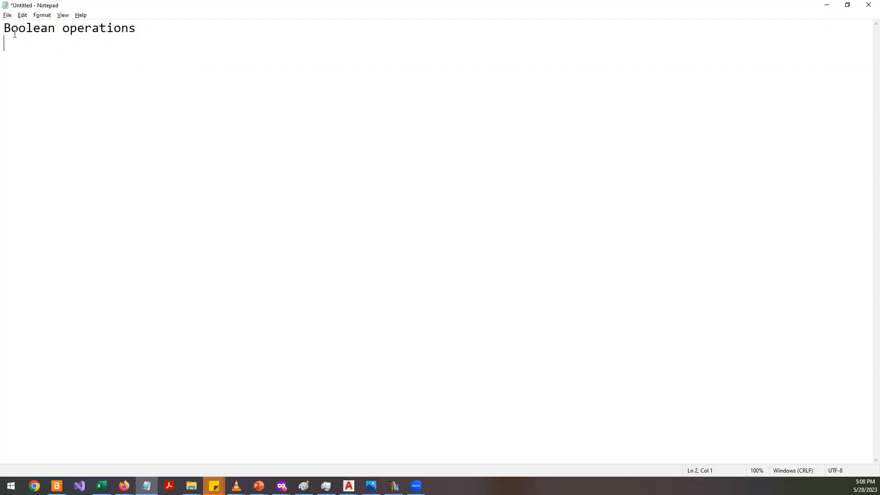
- Switch to the drawing and select the right-hand mug's handle and body together
{"action": "key", "text": "shift+Up"}
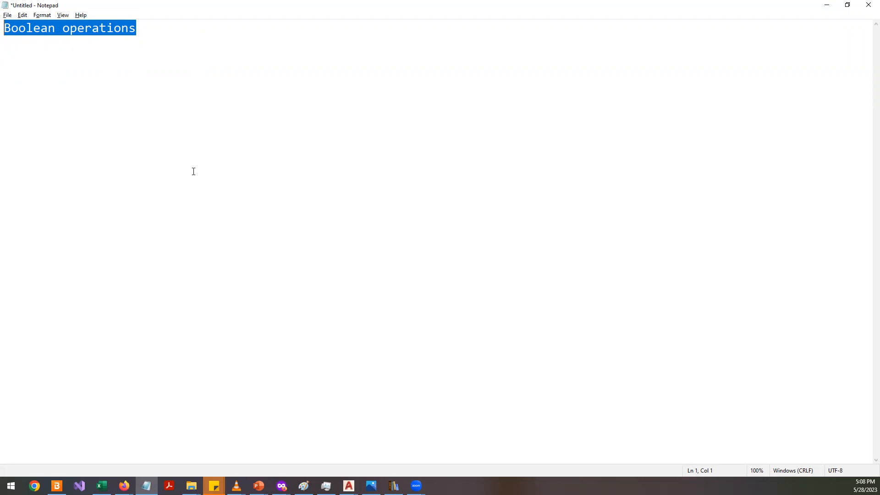
{"action": "key", "text": "alt+Tab"}
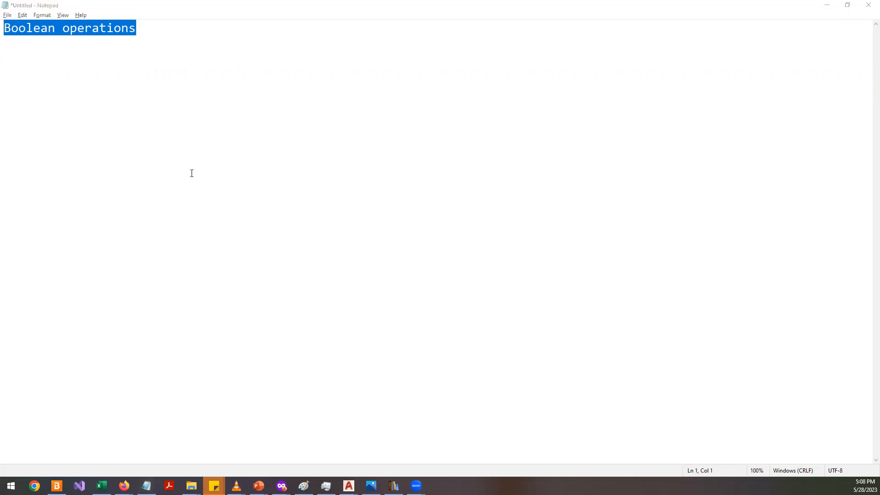
{"action": "scroll", "coordinate": [560, 301], "scroll_direction": "up", "scroll_amount": 2}
{"action": "scroll", "coordinate": [559, 300], "scroll_direction": "down", "scroll_amount": 2}
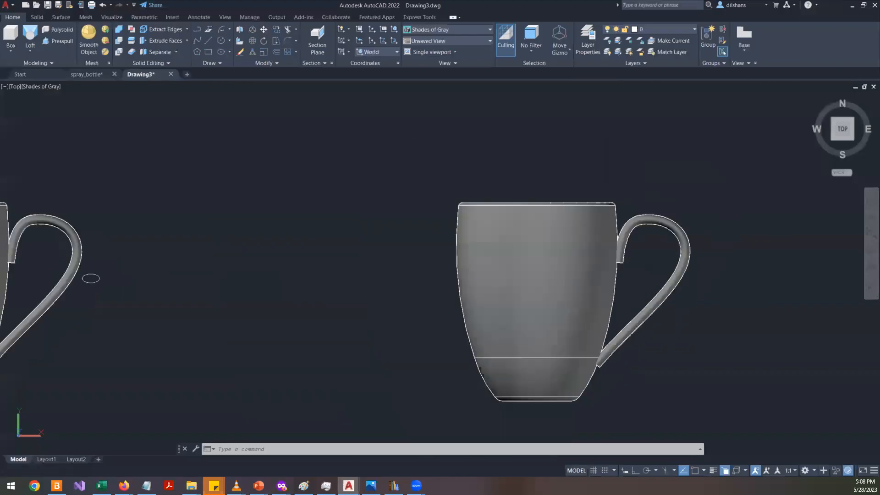
{"action": "scroll", "coordinate": [674, 278], "scroll_direction": "up", "scroll_amount": 3}
{"action": "left_click", "coordinate": [570, 169]}
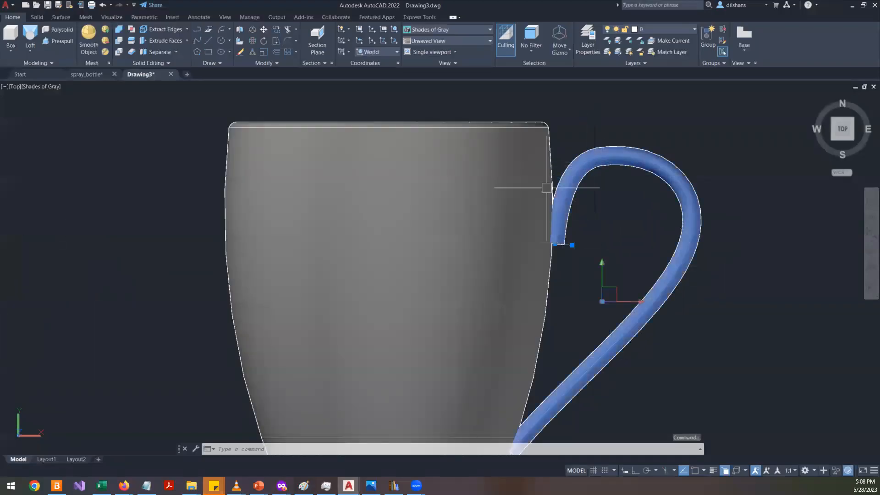
{"action": "left_click", "coordinate": [402, 261]}
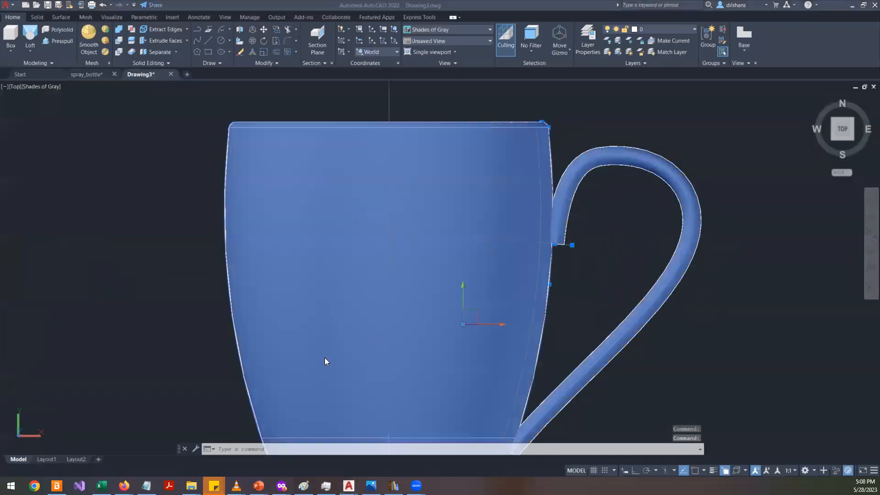
- Switch to Notepad, add the note "1) union -> combine two or more solids into one object" and select the word "solids"
{"action": "key", "text": "alt+Tab"}
{"action": "left_click", "coordinate": [206, 195]}
{"action": "type", "text": "1) union"}
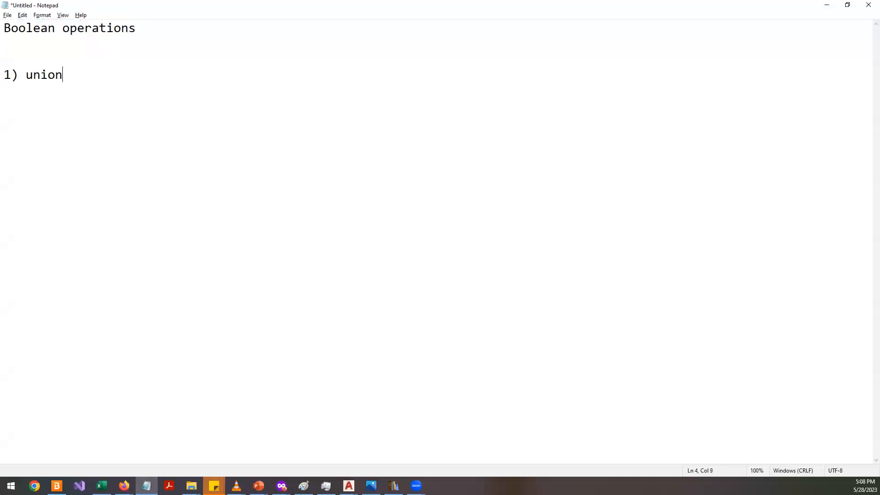
{"action": "type", "text": " -> combine two or more o"}
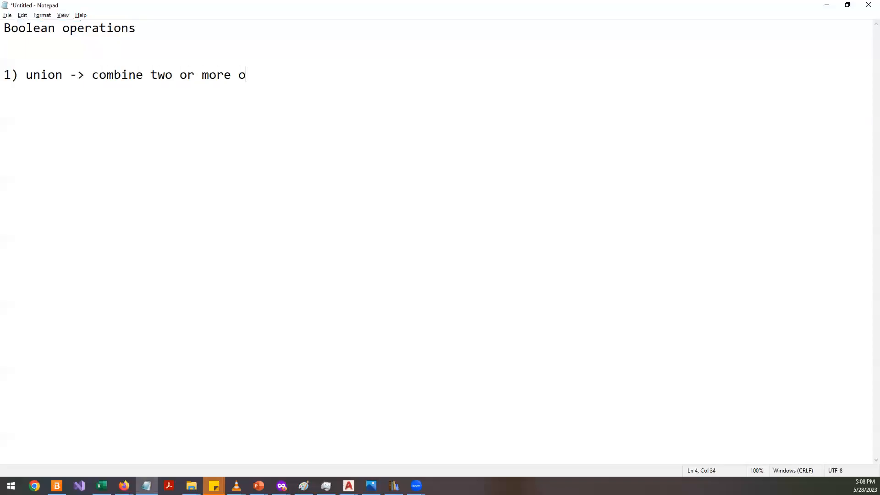
{"action": "key", "text": "BackSpace"}
{"action": "type", "text": "solids,"}
{"action": "key", "text": "BackSpace"}
{"action": "key", "text": "BackSpace"}
{"action": "type", "text": "into one object"}
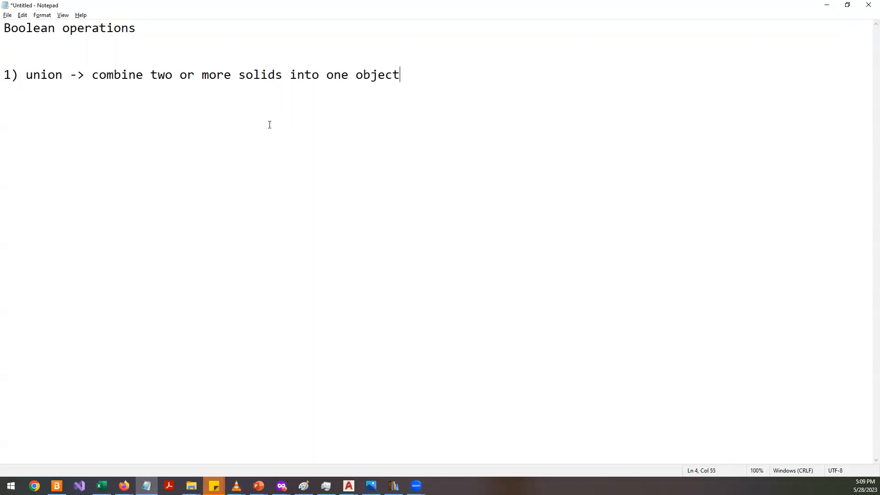
{"action": "double_click", "coordinate": [262, 75]}
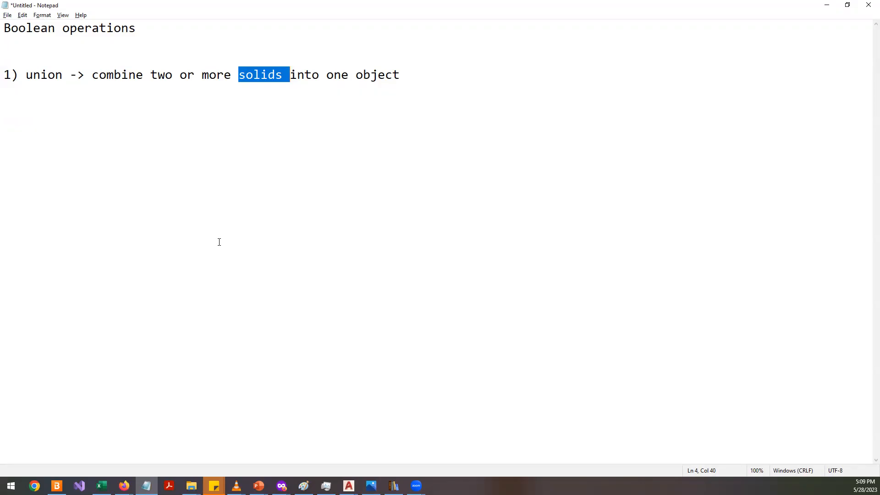
- Switch to the browser and search Google for blender in a new tab
{"action": "key", "text": "alt+Tab"}
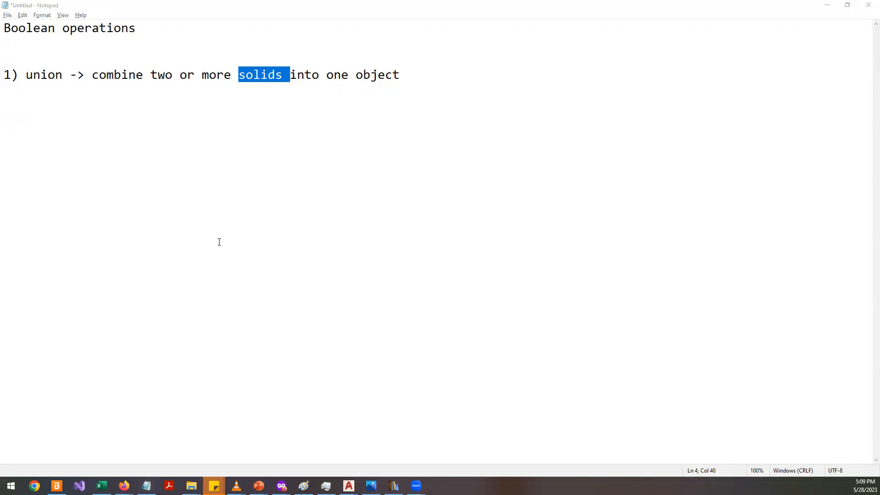
{"action": "key", "text": "alt+Tab"}
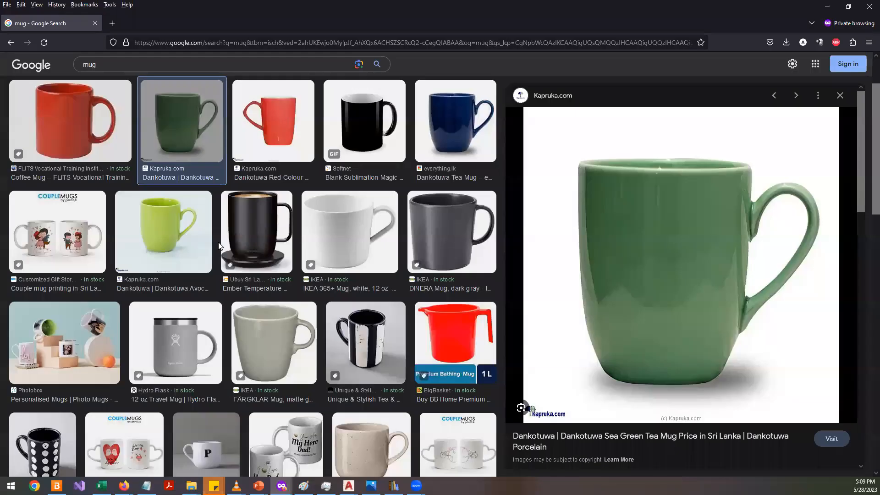
{"action": "left_click", "coordinate": [114, 22]}
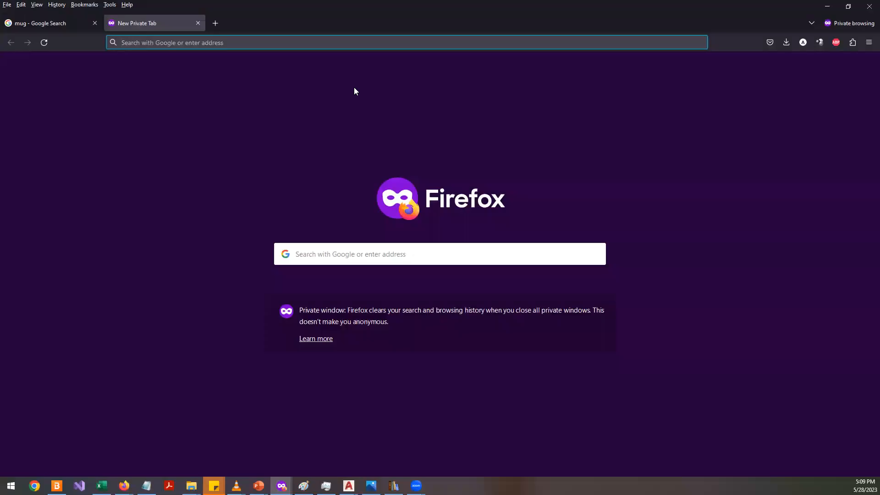
{"action": "type", "text": "b"}
{"action": "key", "text": "BackSpace"}
{"action": "key", "text": "BackSpace"}
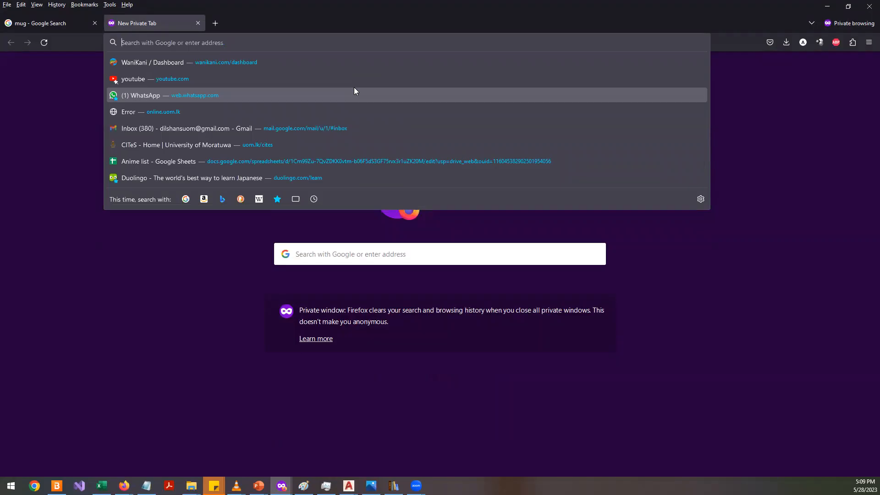
{"action": "type", "text": "blender"}
{"action": "key", "text": "Return"}
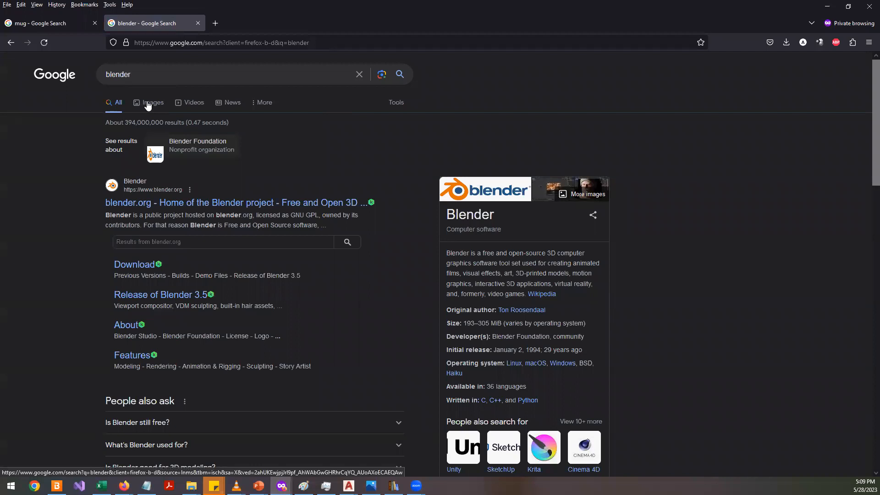
- Open the blender.org home page from the results and scroll through it
{"action": "left_click", "coordinate": [248, 200]}
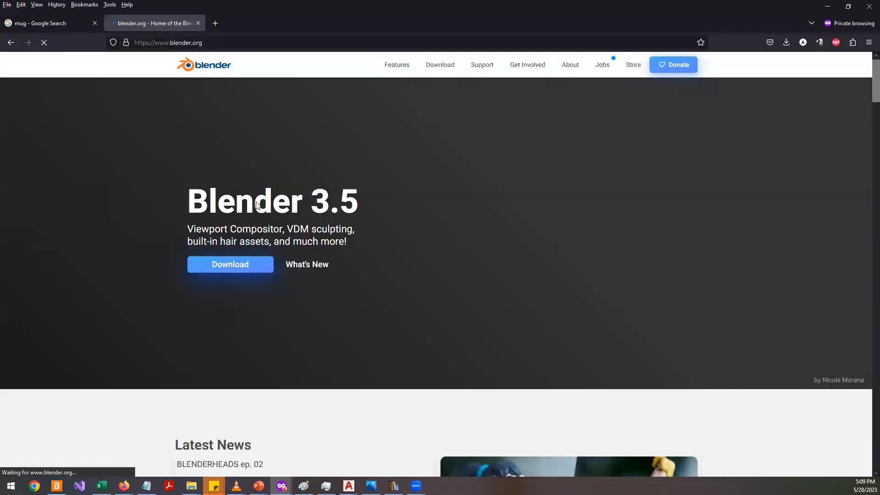
{"action": "scroll", "coordinate": [76, 209], "scroll_direction": "down", "scroll_amount": 3}
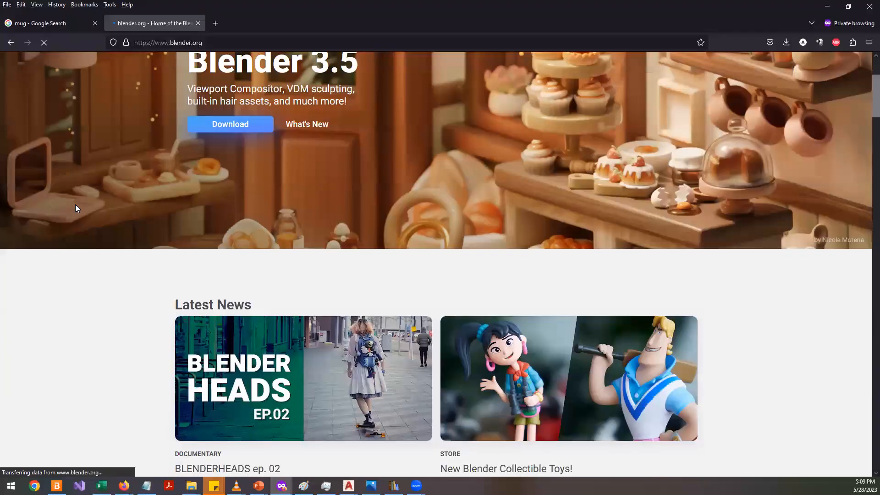
{"action": "scroll", "coordinate": [75, 205], "scroll_direction": "down", "scroll_amount": 2}
- Open another new tab and search Google for 3dsmax, then change the search to maya
{"action": "left_click", "coordinate": [213, 23]}
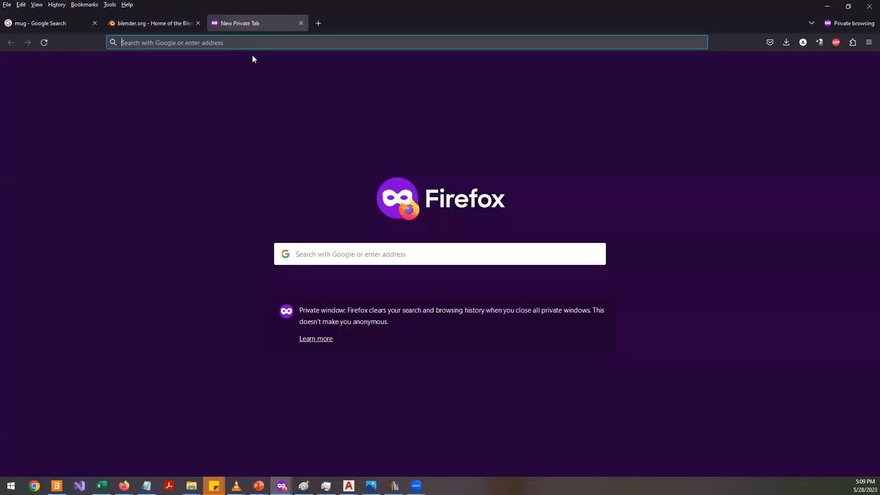
{"action": "type", "text": "3dsmax"}
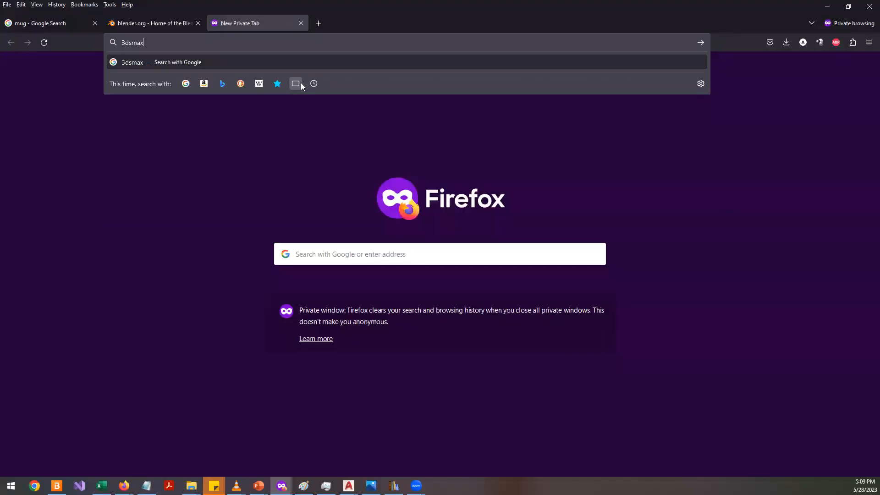
{"action": "key", "text": "Return"}
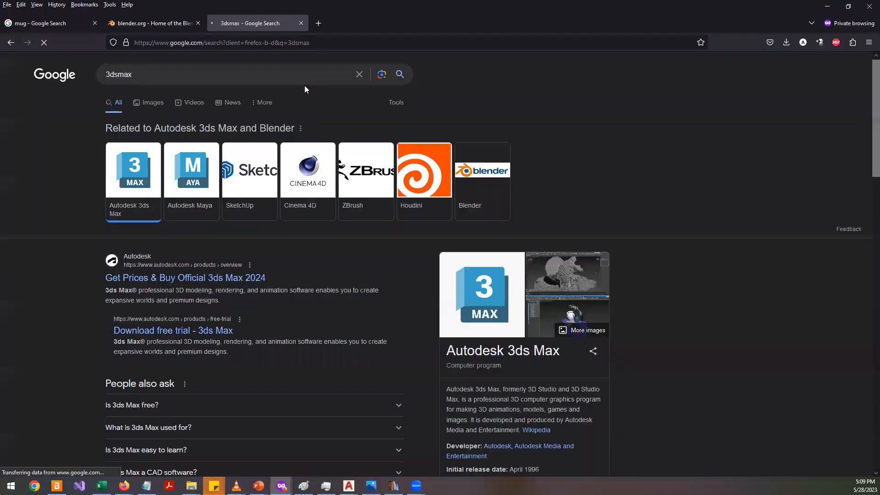
{"action": "left_click", "coordinate": [222, 71]}
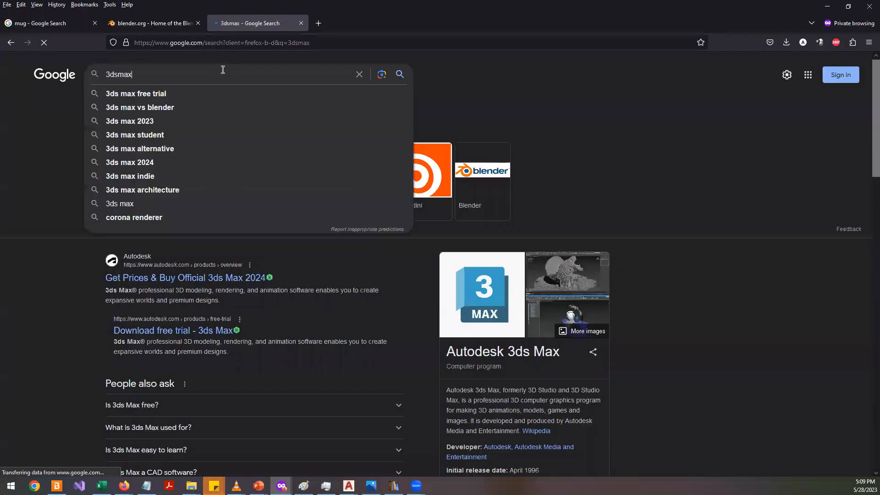
{"action": "type", "text": ", mat"}
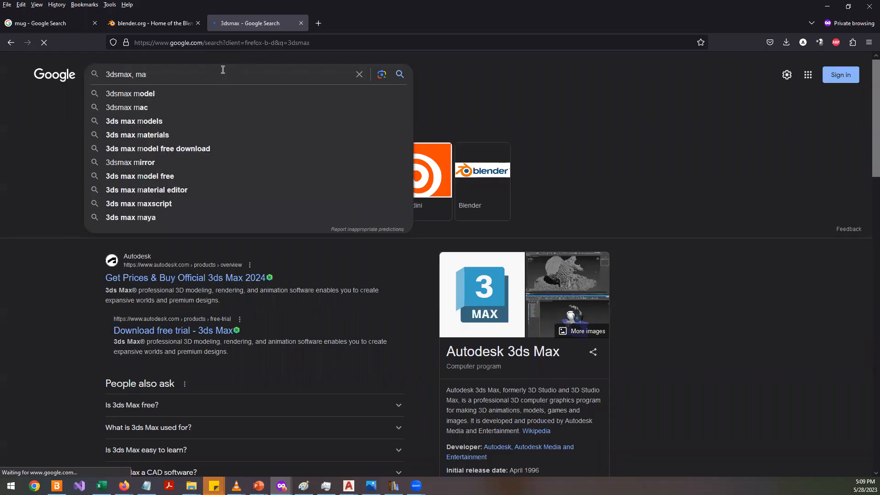
{"action": "key", "text": "BackSpace"}
{"action": "key", "text": "BackSpace"}
{"action": "key", "text": "BackSpace"}
{"action": "key", "text": "BackSpace"}
{"action": "key", "text": "BackSpace"}
{"action": "key", "text": "BackSpace"}
{"action": "key", "text": "BackSpace"}
{"action": "key", "text": "BackSpace"}
{"action": "key", "text": "BackSpace"}
{"action": "key", "text": "BackSpace"}
{"action": "key", "text": "BackSpace"}
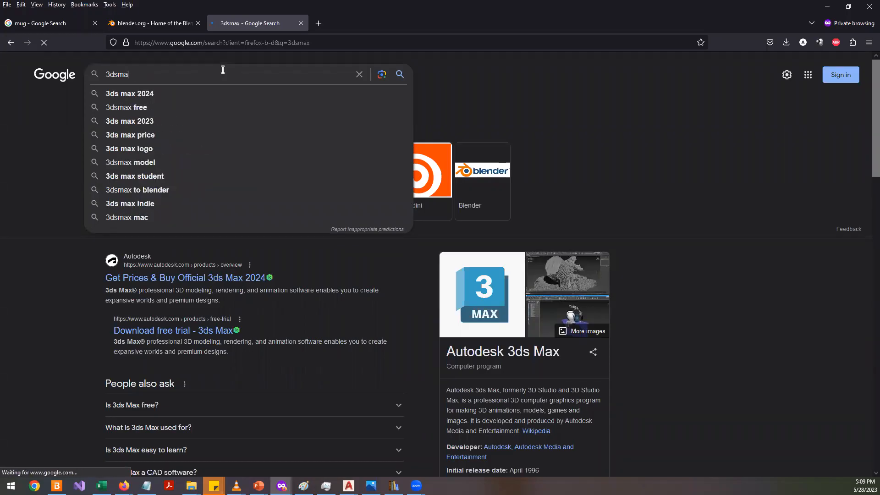
{"action": "type", "text": "maya"}
{"action": "key", "text": "Return"}
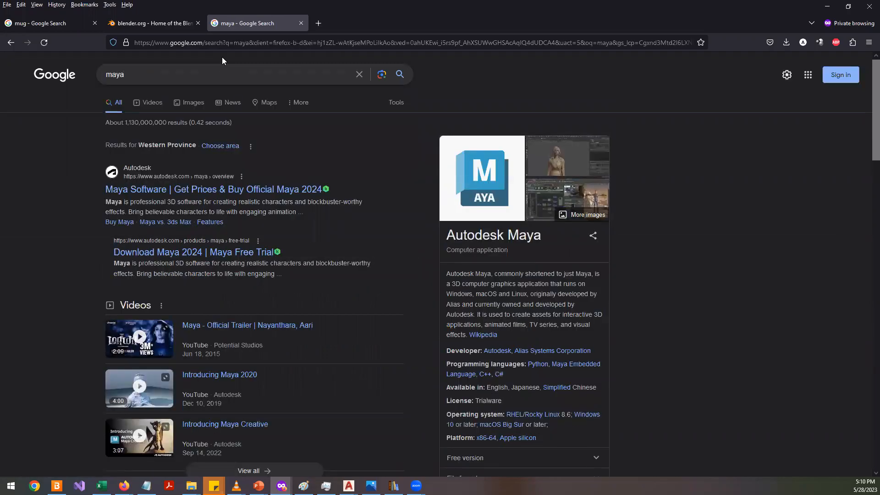
- Browse the maya image results, previewing several of the images
{"action": "left_click", "coordinate": [189, 107]}
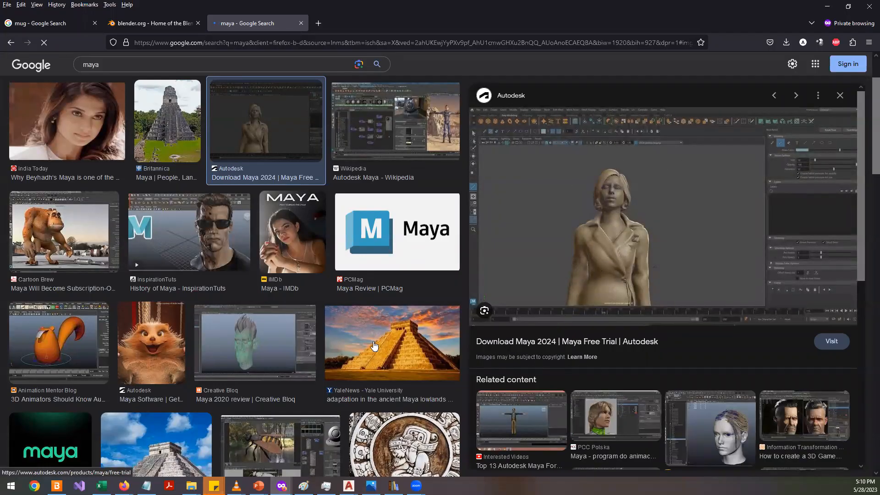
{"action": "left_click", "coordinate": [177, 334]}
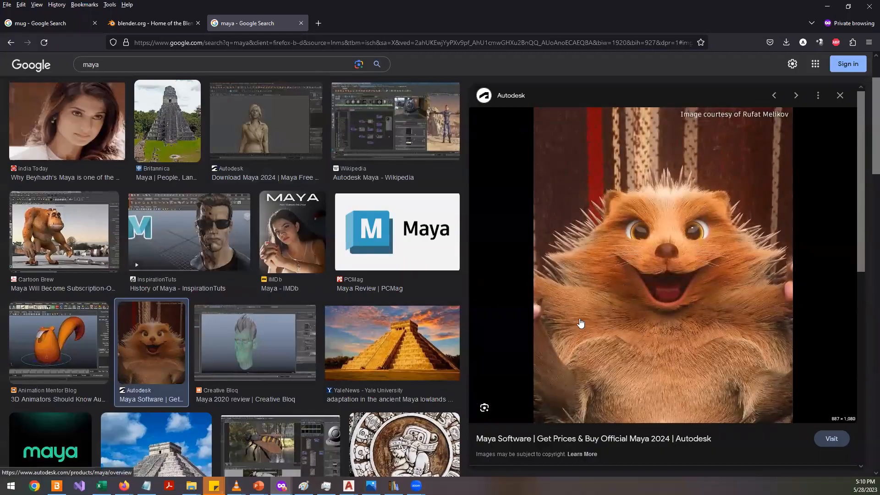
{"action": "scroll", "coordinate": [578, 325], "scroll_direction": "down", "scroll_amount": 5}
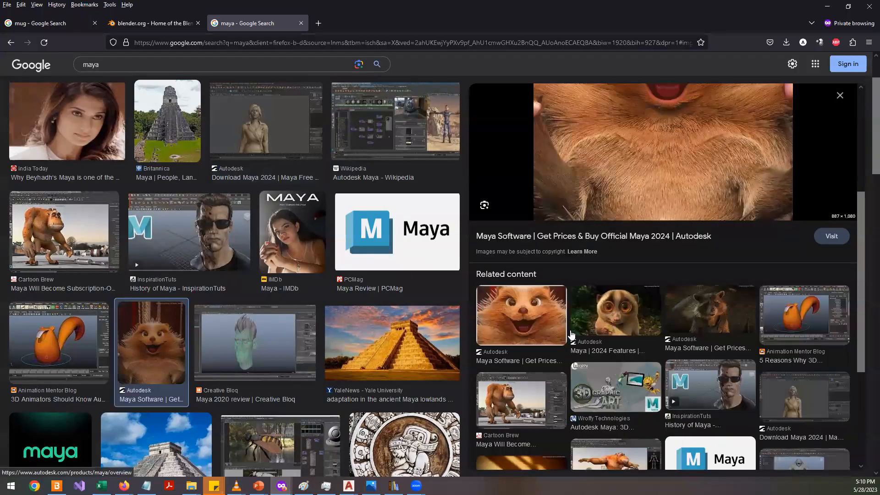
{"action": "scroll", "coordinate": [571, 336], "scroll_direction": "up", "scroll_amount": 4}
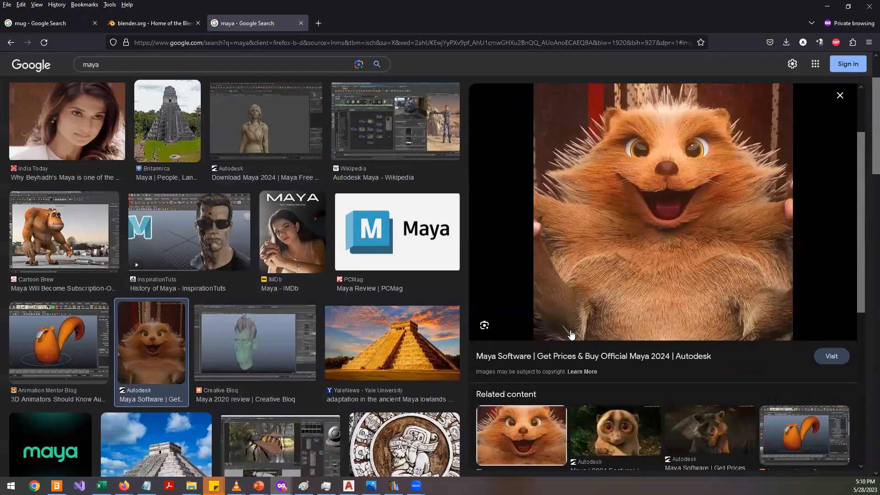
{"action": "scroll", "coordinate": [571, 336], "scroll_direction": "down", "scroll_amount": 2}
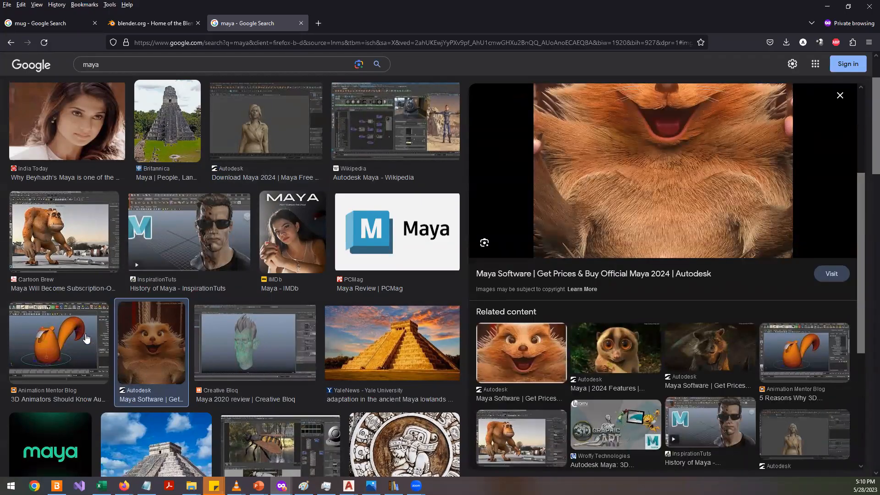
{"action": "left_click", "coordinate": [85, 338]}
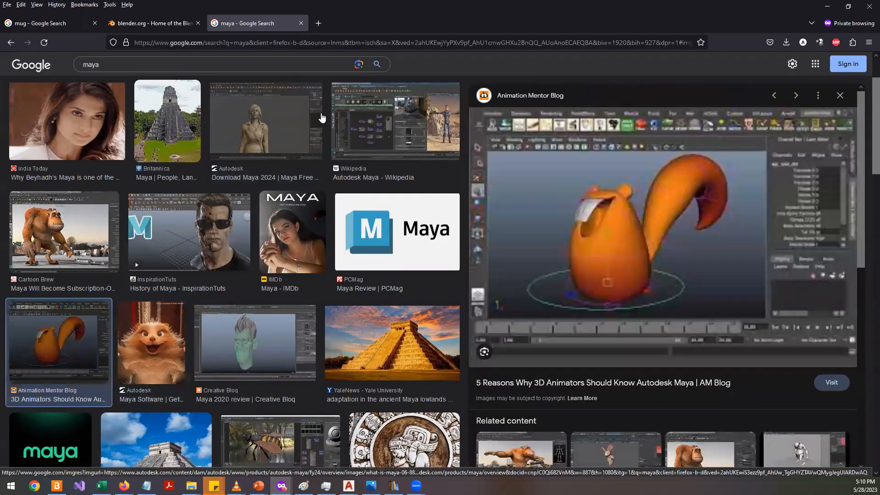
- Navigate back through the tab's history to the 3dsmax search results
{"action": "left_click", "coordinate": [158, 24]}
{"action": "left_click", "coordinate": [250, 26]}
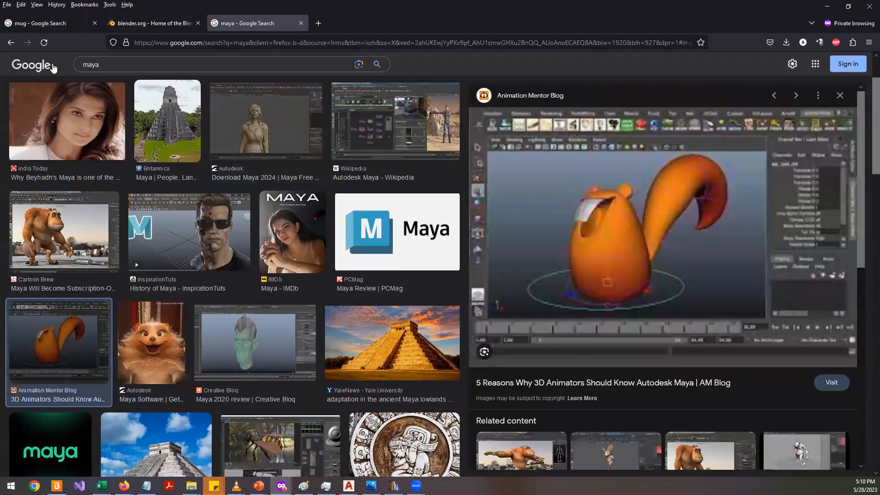
{"action": "left_click", "coordinate": [15, 43]}
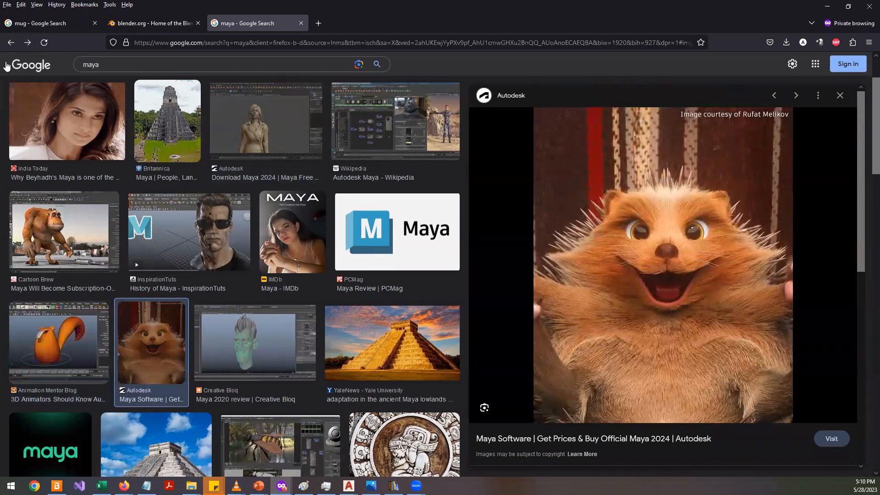
{"action": "left_click", "coordinate": [13, 45]}
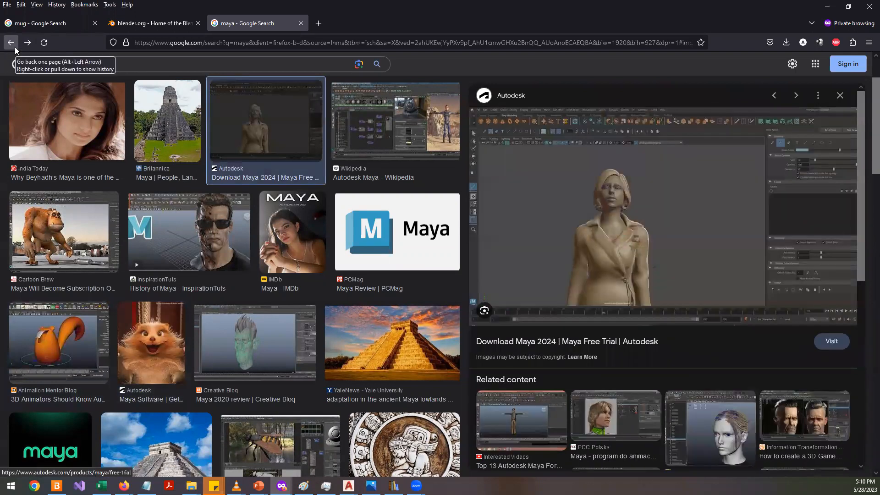
{"action": "left_click", "coordinate": [15, 47]}
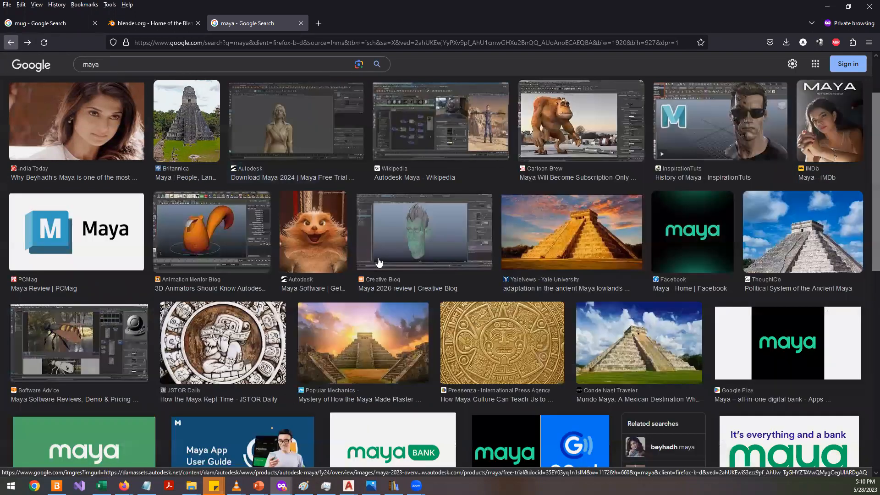
{"action": "scroll", "coordinate": [378, 261], "scroll_direction": "up", "scroll_amount": 2}
{"action": "left_click", "coordinate": [11, 42]}
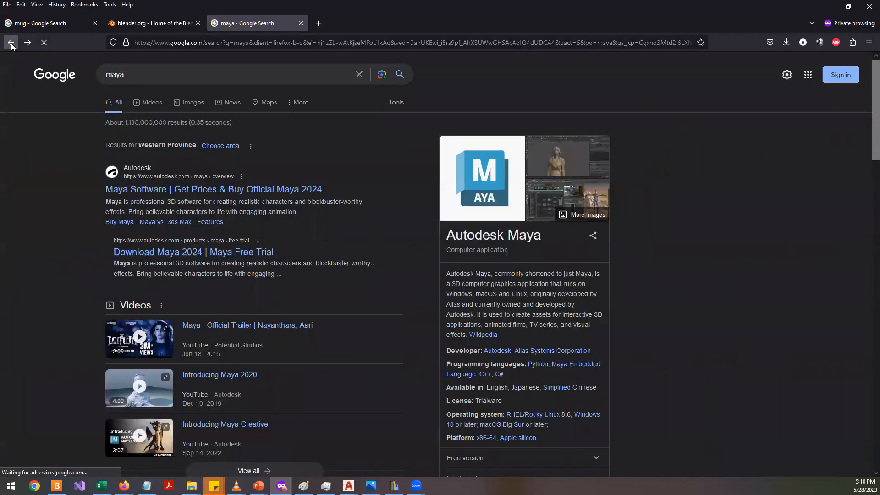
{"action": "left_click", "coordinate": [15, 46]}
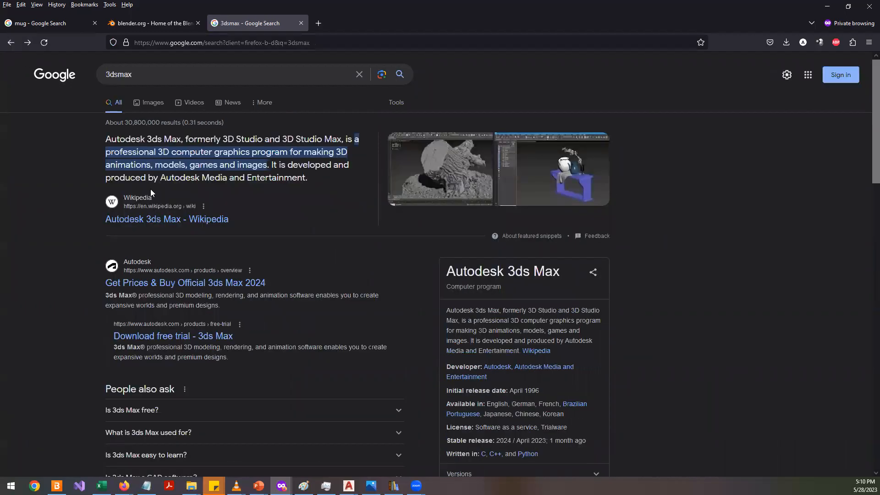
- Switch to the blender.org tab and scroll down its home page
{"action": "right_click", "coordinate": [3, 46]}
{"action": "left_click", "coordinate": [157, 24]}
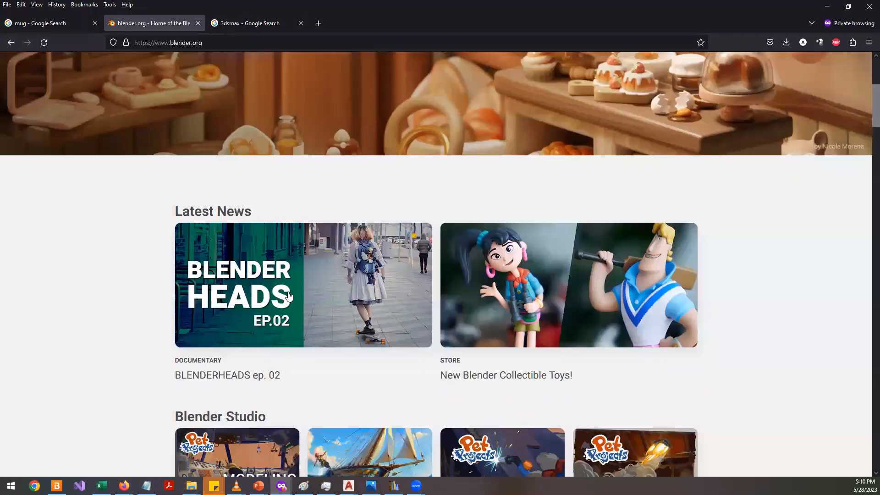
{"action": "scroll", "coordinate": [155, 318], "scroll_direction": "down", "scroll_amount": 4}
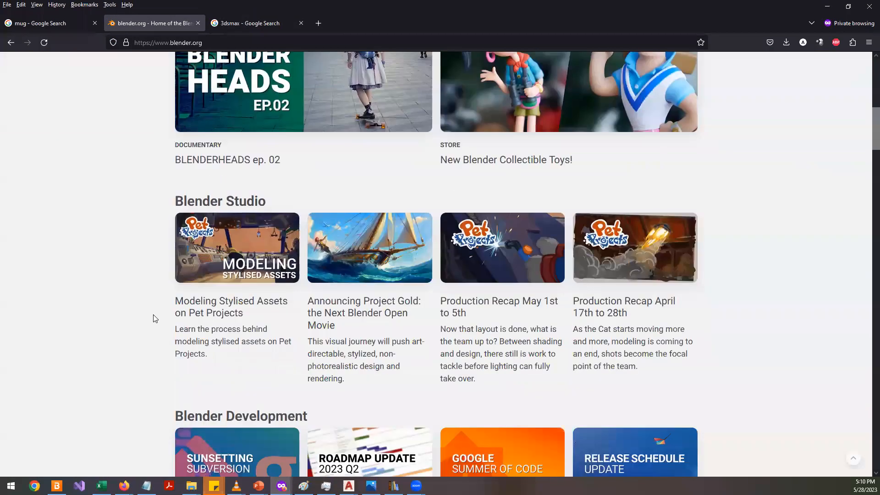
{"action": "scroll", "coordinate": [155, 318], "scroll_direction": "down", "scroll_amount": 5}
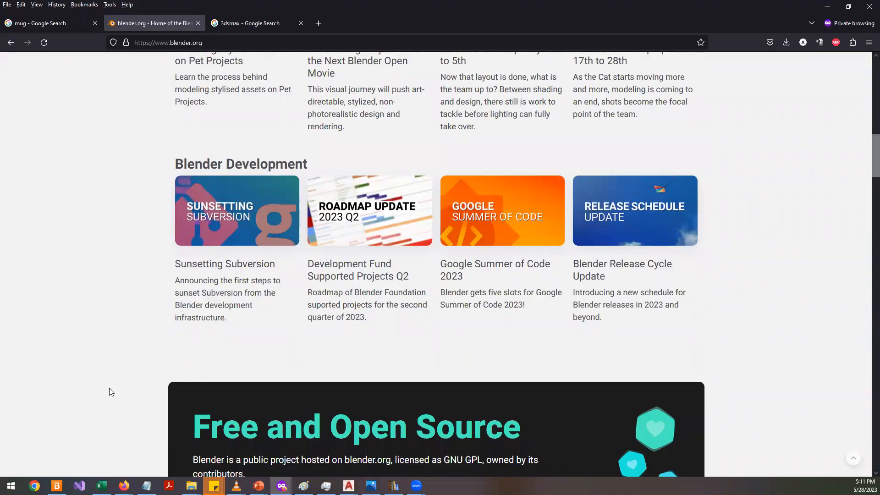
{"action": "scroll", "coordinate": [123, 395], "scroll_direction": "down", "scroll_amount": 4}
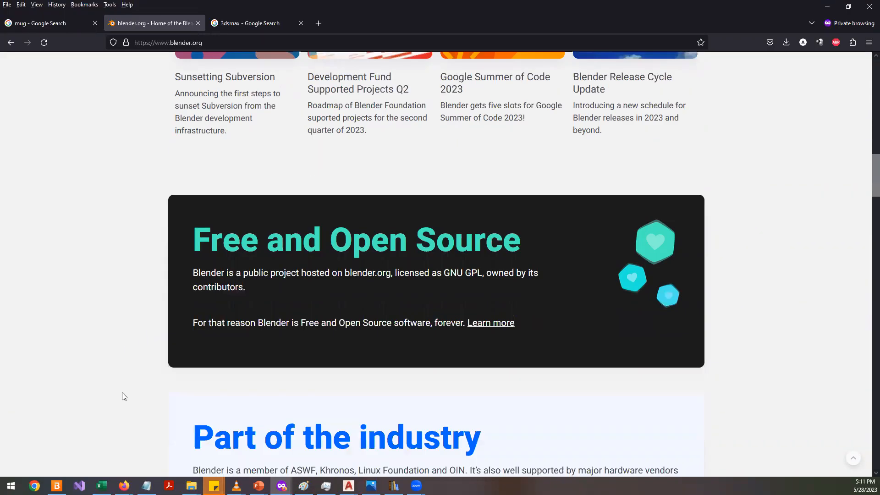
- Scroll through the blender.org home page and back up to the Blender 3.5 banner
{"action": "scroll", "coordinate": [123, 396], "scroll_direction": "down", "scroll_amount": 2}
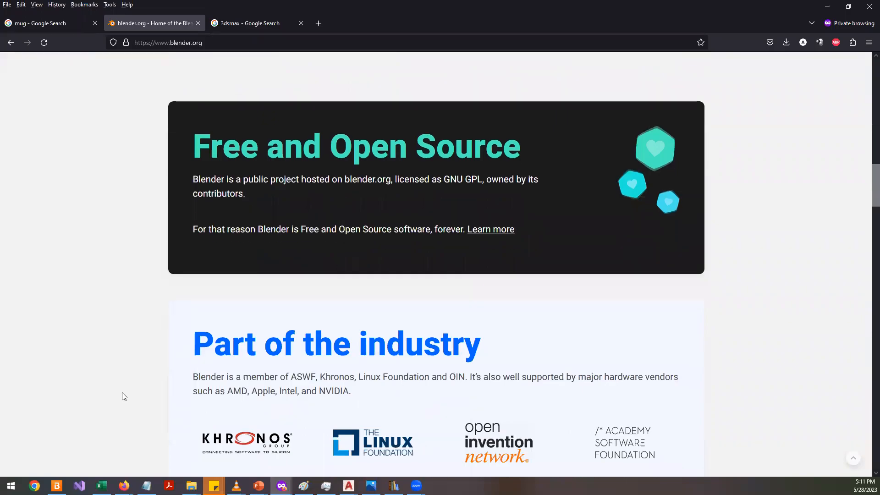
{"action": "scroll", "coordinate": [359, 365], "scroll_direction": "down", "scroll_amount": 4}
{"action": "scroll", "coordinate": [359, 367], "scroll_direction": "down", "scroll_amount": 4}
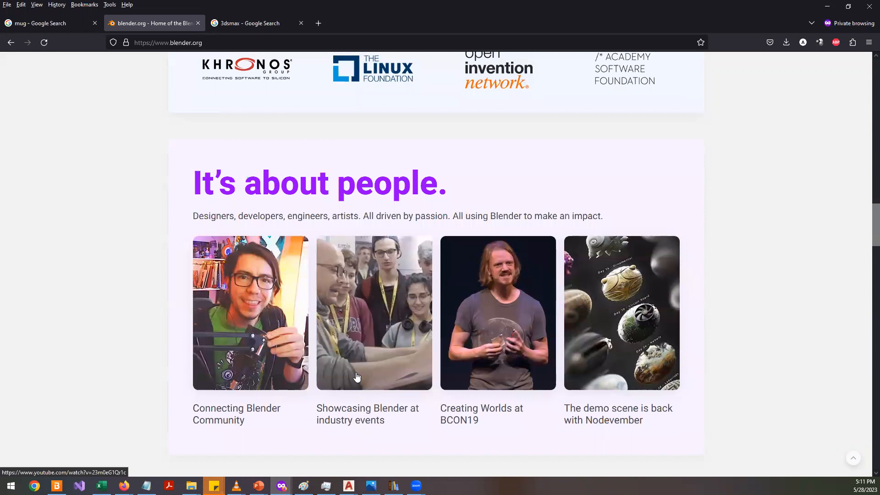
{"action": "scroll", "coordinate": [357, 377], "scroll_direction": "up", "scroll_amount": 6}
{"action": "scroll", "coordinate": [348, 375], "scroll_direction": "up", "scroll_amount": 20}
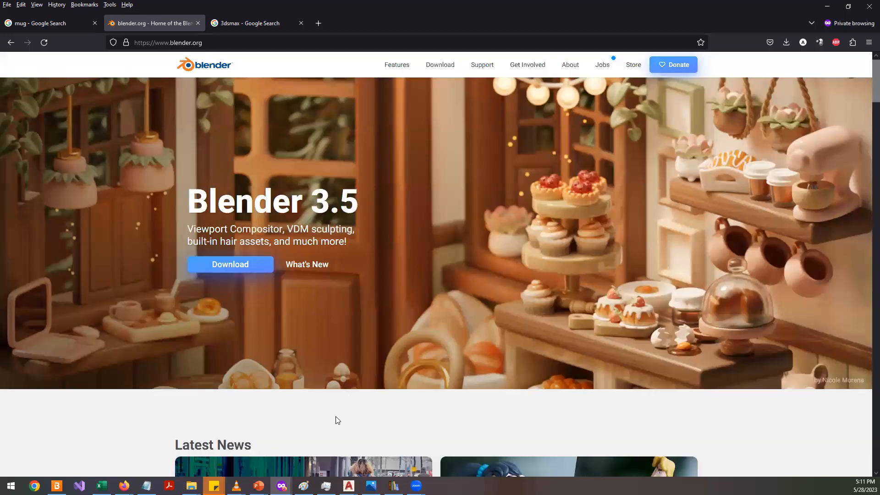
{"action": "left_click_drag", "start_coordinate": [260, 191], "coordinate": [360, 280]}
{"action": "left_click", "coordinate": [390, 229]}
- Glance at the 3dsmax search tab, then return to the blender.org page and scroll through its news
{"action": "left_click", "coordinate": [254, 24]}
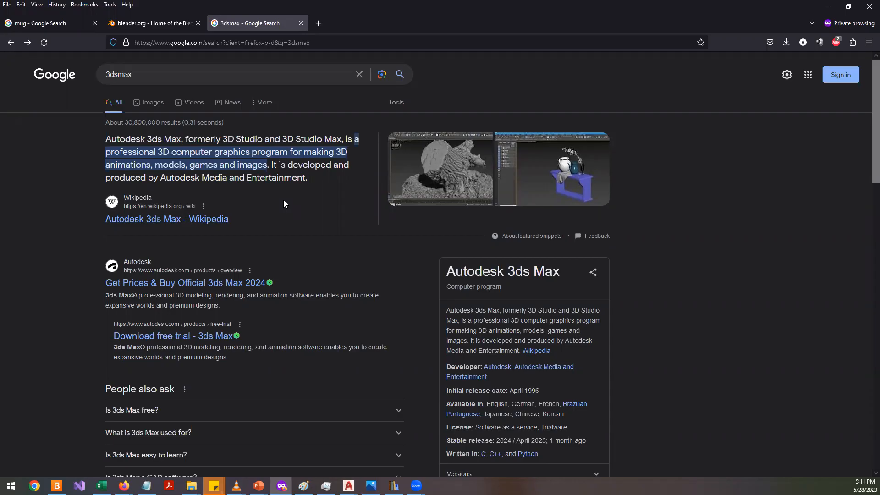
{"action": "left_click", "coordinate": [160, 24]}
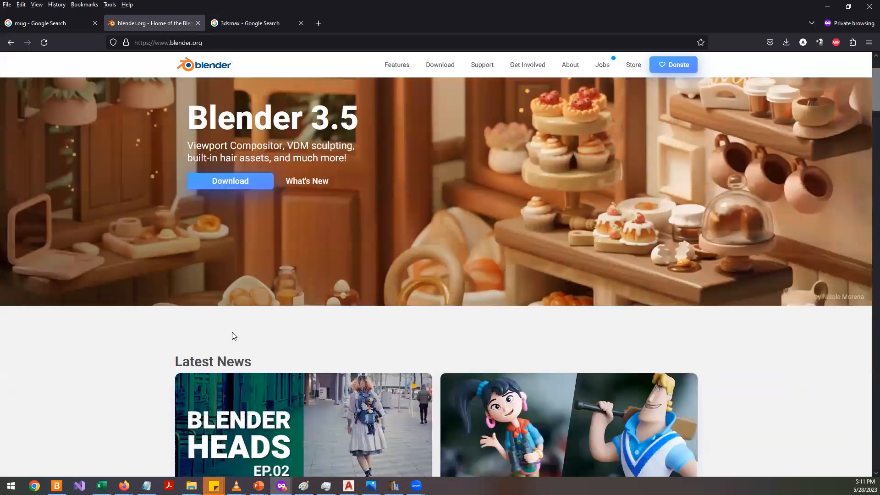
{"action": "scroll", "coordinate": [234, 336], "scroll_direction": "down", "scroll_amount": 4}
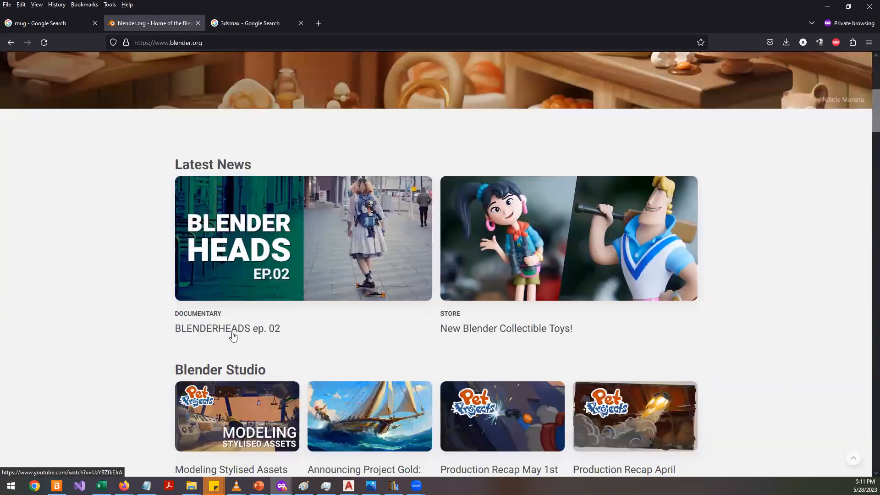
{"action": "scroll", "coordinate": [233, 336], "scroll_direction": "up", "scroll_amount": 3}
{"action": "scroll", "coordinate": [230, 336], "scroll_direction": "up", "scroll_amount": 3}
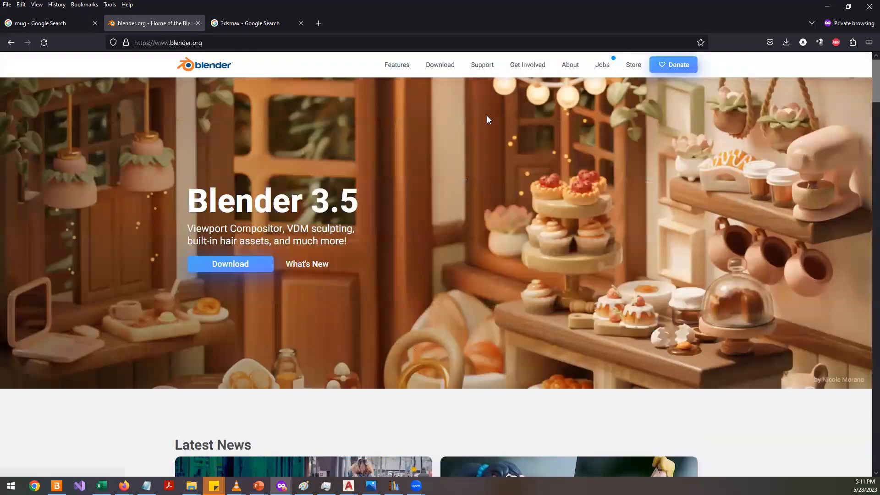
- Open the Blender download page and view the list of macOS, Linux and other versions
{"action": "left_click", "coordinate": [439, 67]}
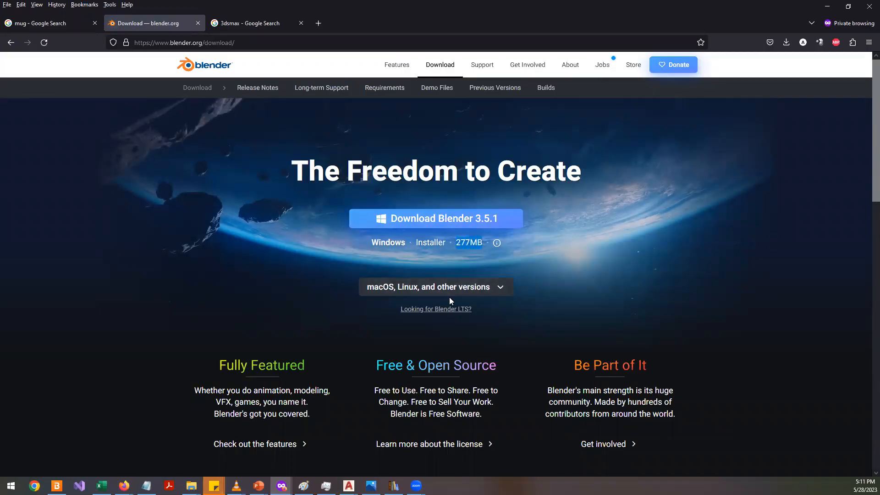
{"action": "left_click", "coordinate": [501, 287]}
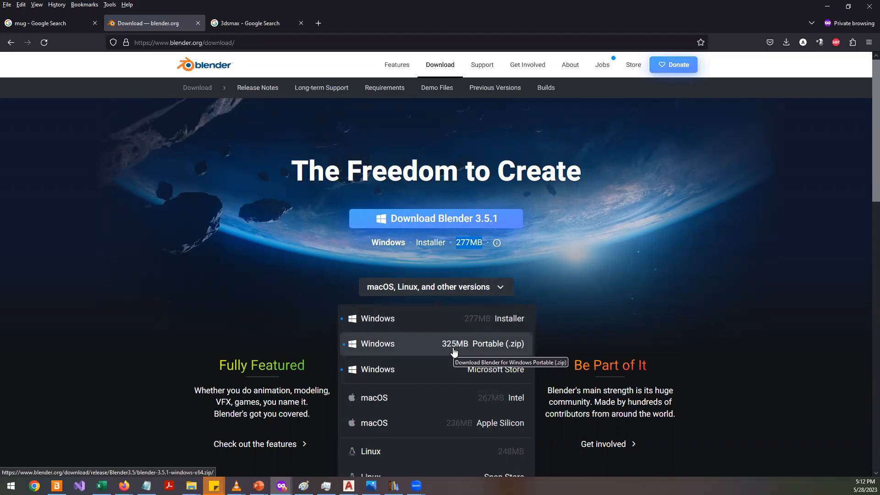
{"action": "left_click", "coordinate": [208, 275]}
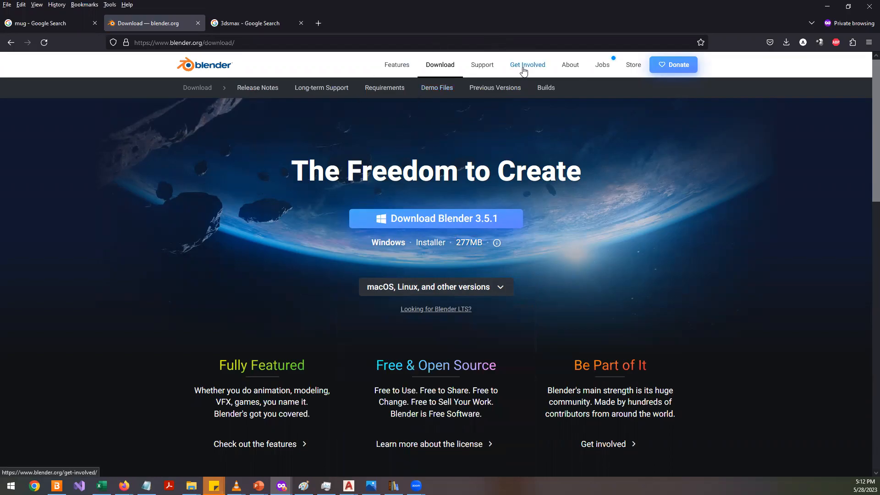
- Minimize the browser and switch to AutoCAD's Drawing3 with the mug model
{"action": "left_click", "coordinate": [827, 6]}
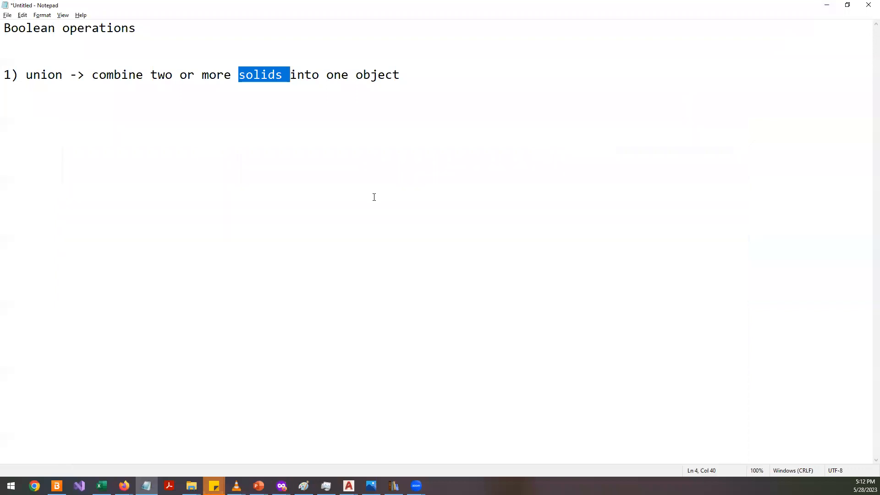
{"action": "left_click", "coordinate": [348, 485]}
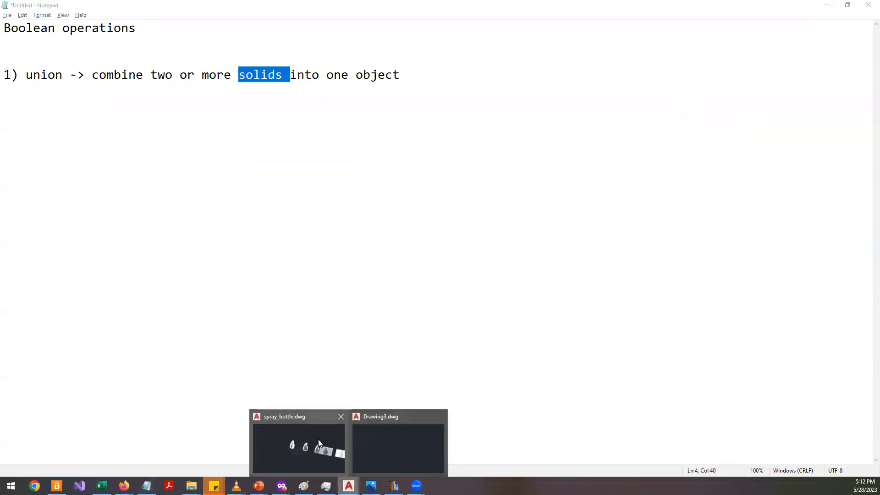
{"action": "left_click", "coordinate": [382, 438]}
{"action": "scroll", "coordinate": [375, 279], "scroll_direction": "down", "scroll_amount": 3}
{"action": "scroll", "coordinate": [376, 283], "scroll_direction": "up", "scroll_amount": 3}
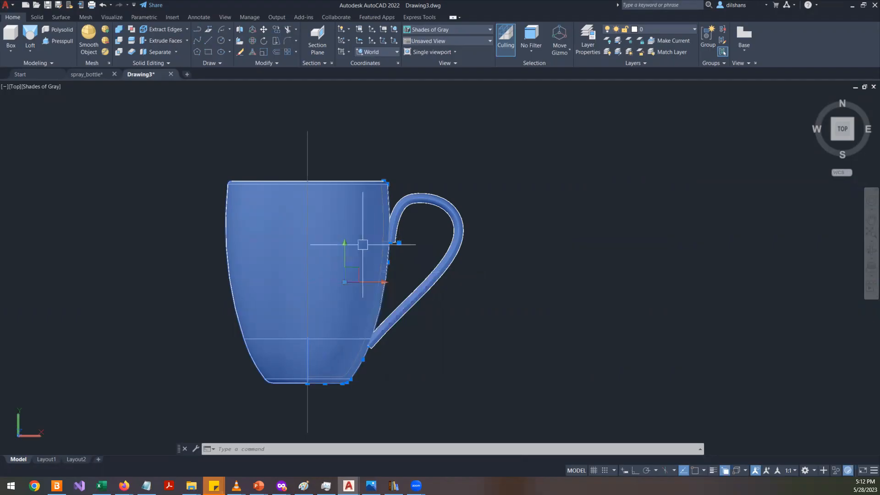
{"action": "key", "text": "Escape"}
{"action": "key", "text": "Escape"}
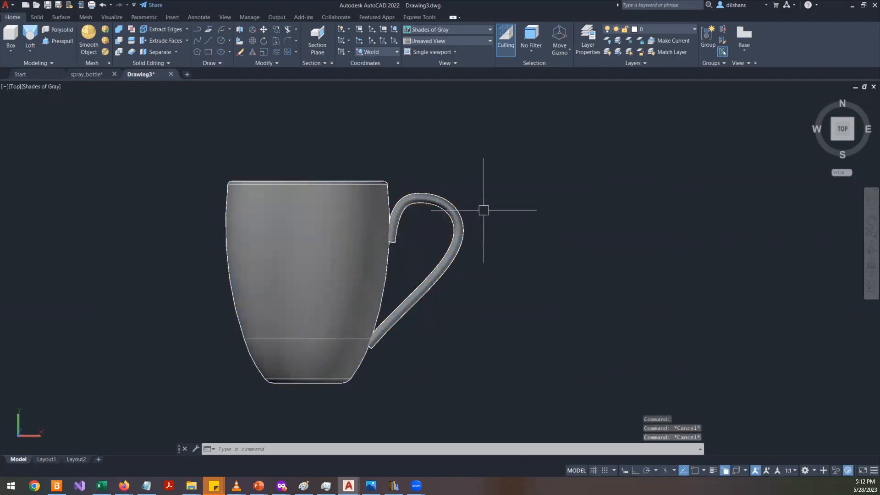
{"action": "left_click", "coordinate": [37, 17]}
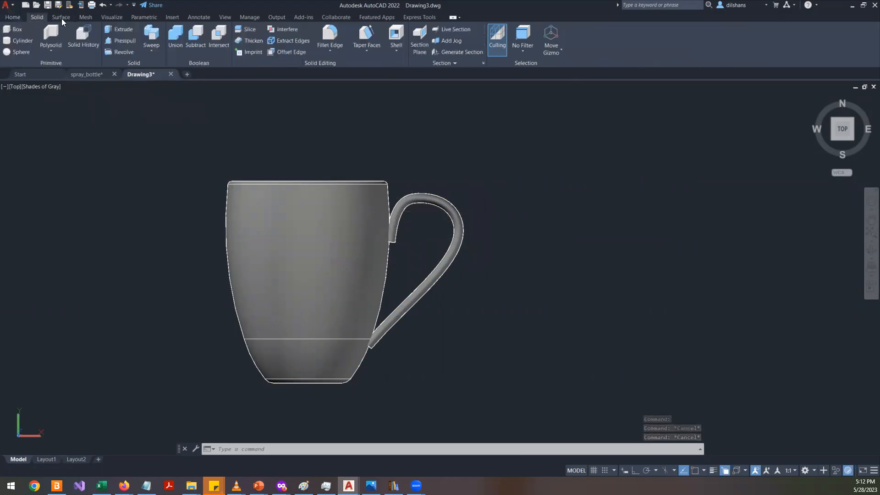
{"action": "left_click", "coordinate": [179, 36]}
{"action": "left_click", "coordinate": [316, 285]}
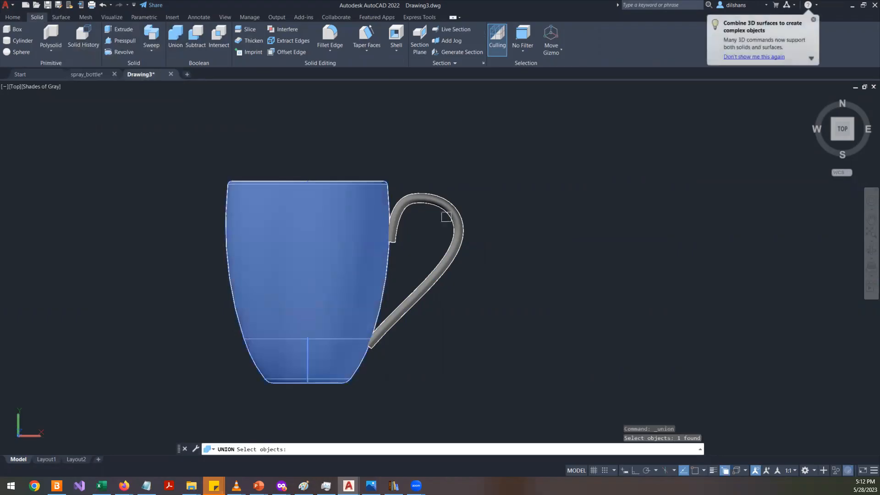
{"action": "left_click", "coordinate": [446, 212]}
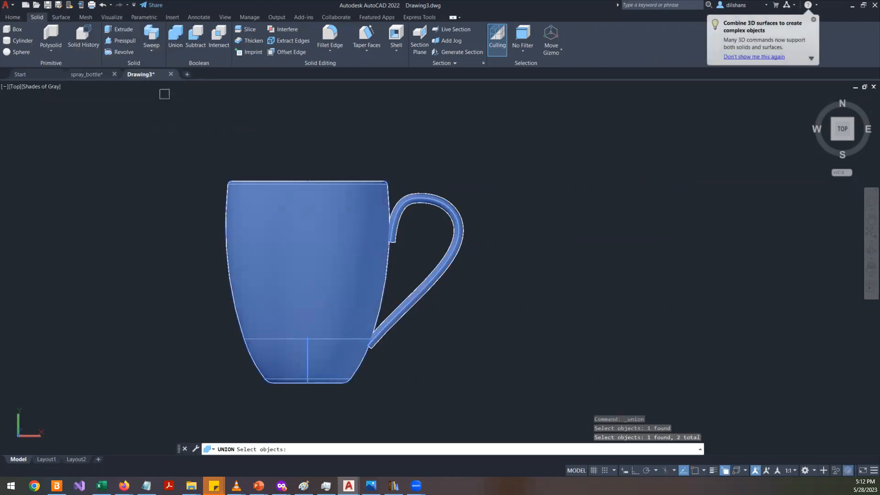
{"action": "key", "text": "Escape"}
{"action": "key", "text": "Escape"}
{"action": "left_click", "coordinate": [298, 196]}
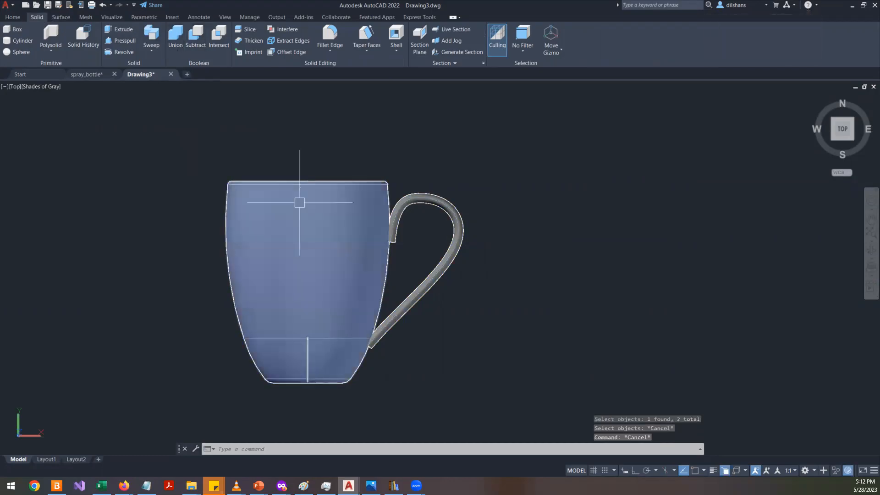
- Union the mug body and handle into one solid by window-selecting both with the UNION command
{"action": "type", "text": "uni"}
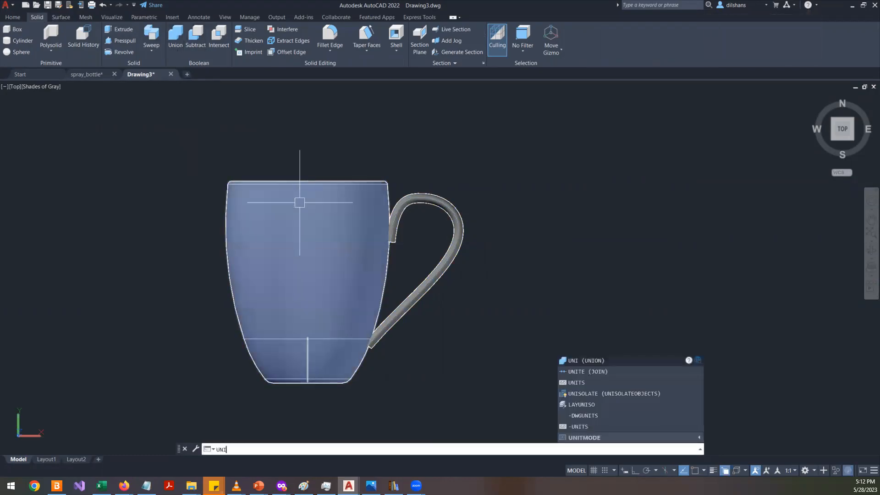
{"action": "key", "text": "Return"}
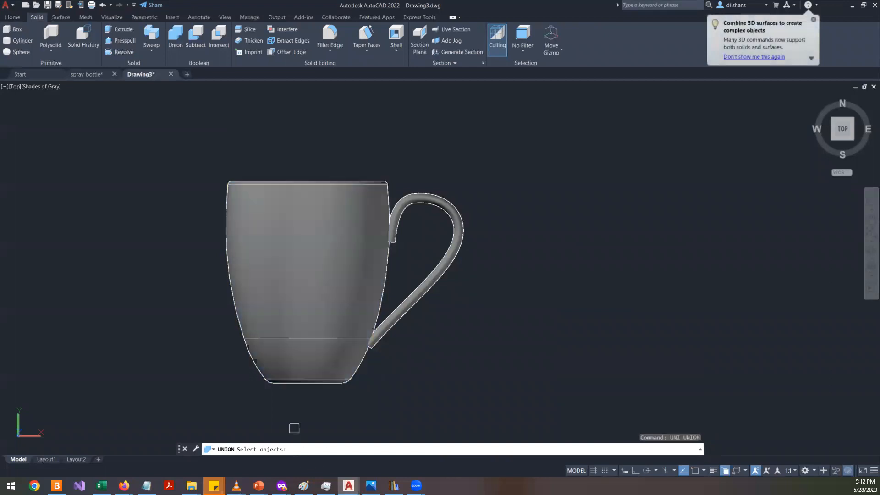
{"action": "left_click", "coordinate": [538, 384]}
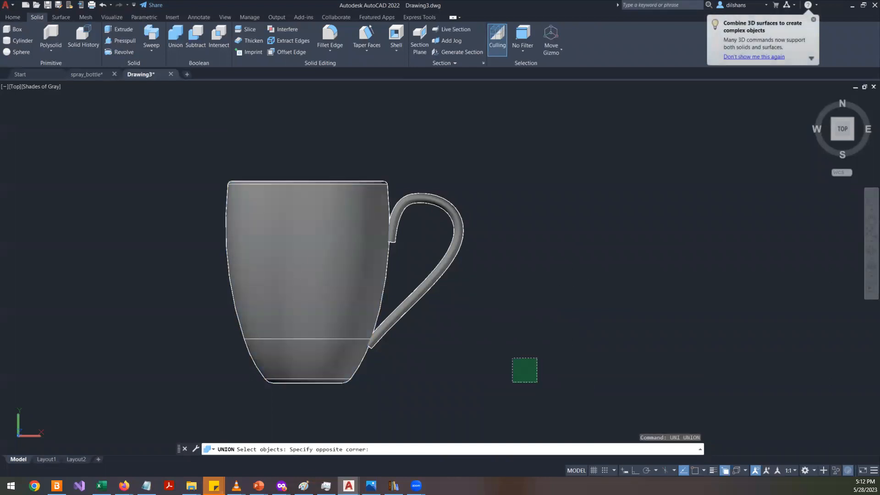
{"action": "left_click", "coordinate": [74, 102]}
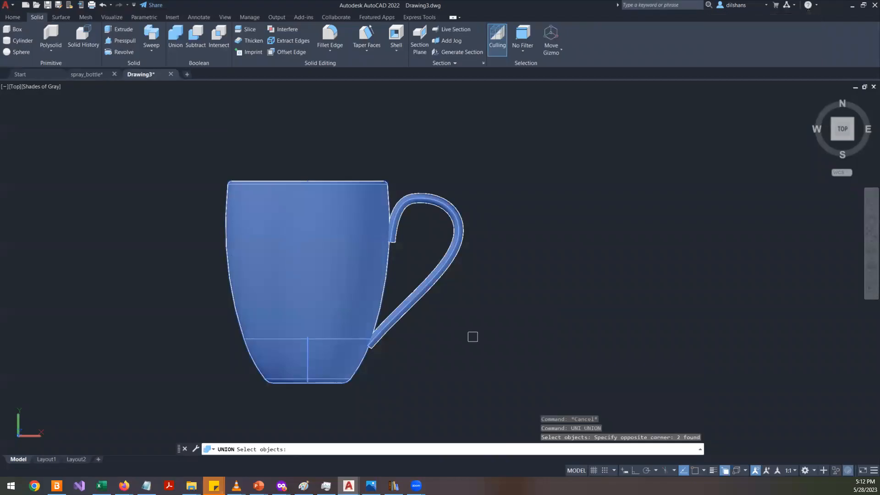
{"action": "key", "text": "Return"}
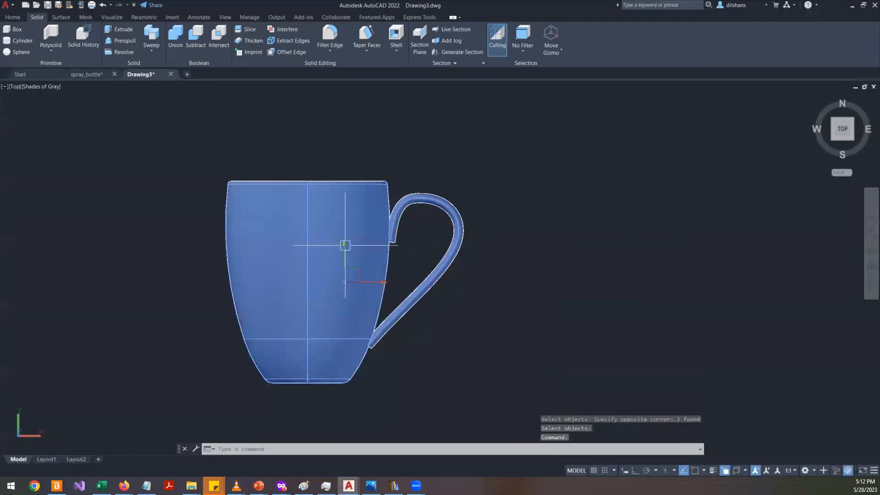
- Move the mug to the right using its base grip
{"action": "key", "text": "Escape"}
{"action": "left_click", "coordinate": [394, 289]}
{"action": "left_click", "coordinate": [344, 282]}
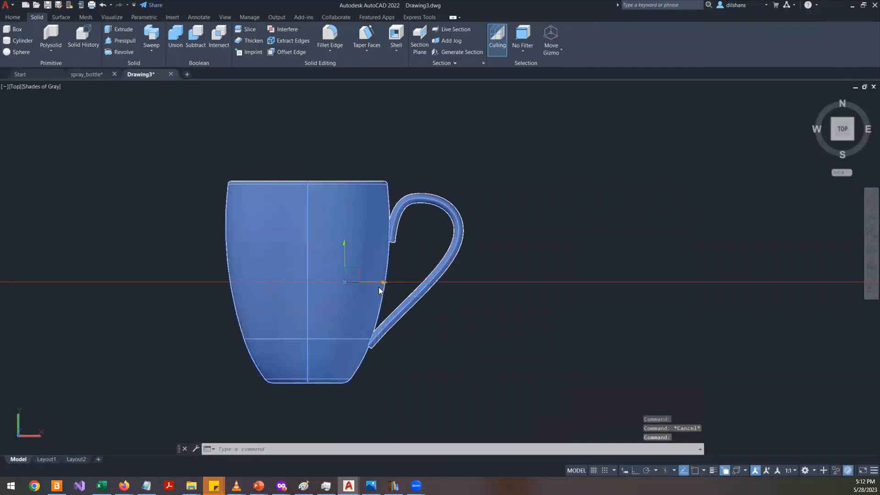
{"action": "left_click", "coordinate": [675, 232]}
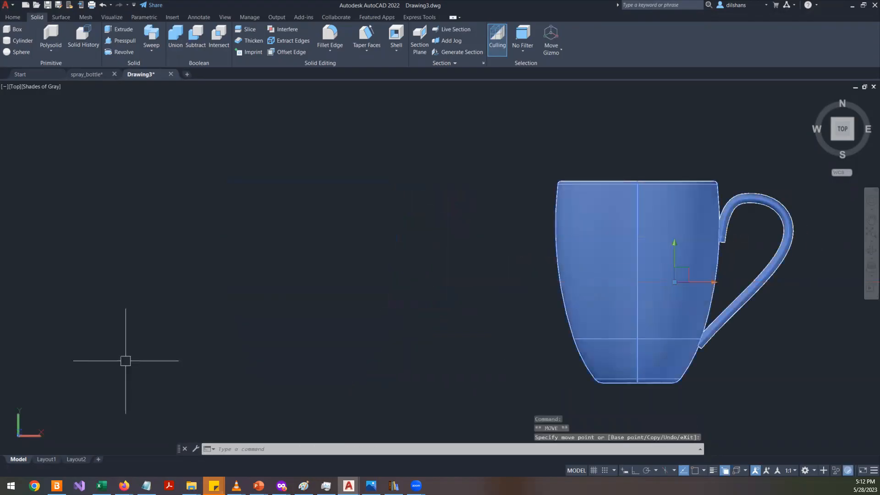
{"action": "key", "text": "Escape"}
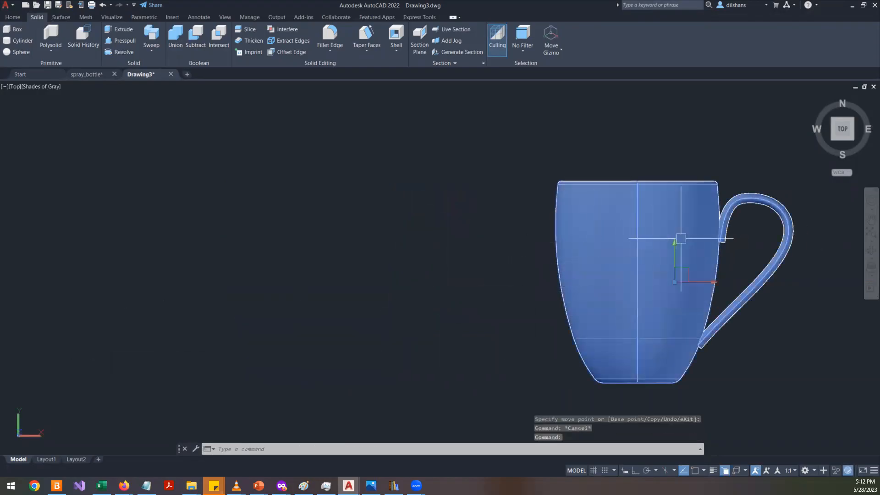
- Orbit the view around the united mug to examine it in 3D
{"action": "right_click", "coordinate": [536, 194]}
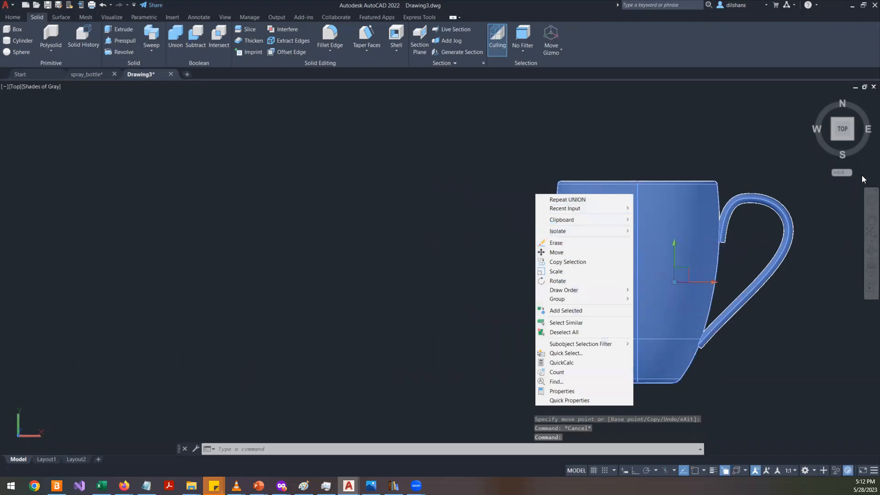
{"action": "left_click", "coordinate": [865, 256]}
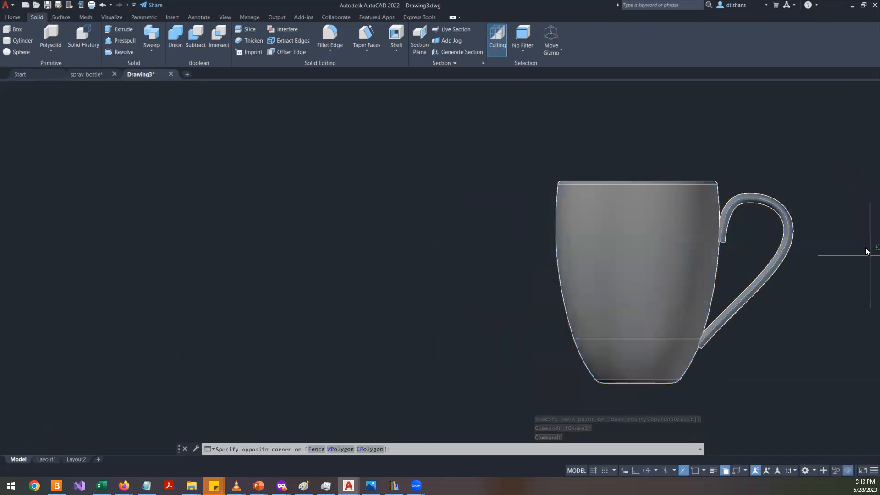
{"action": "left_click", "coordinate": [757, 246]}
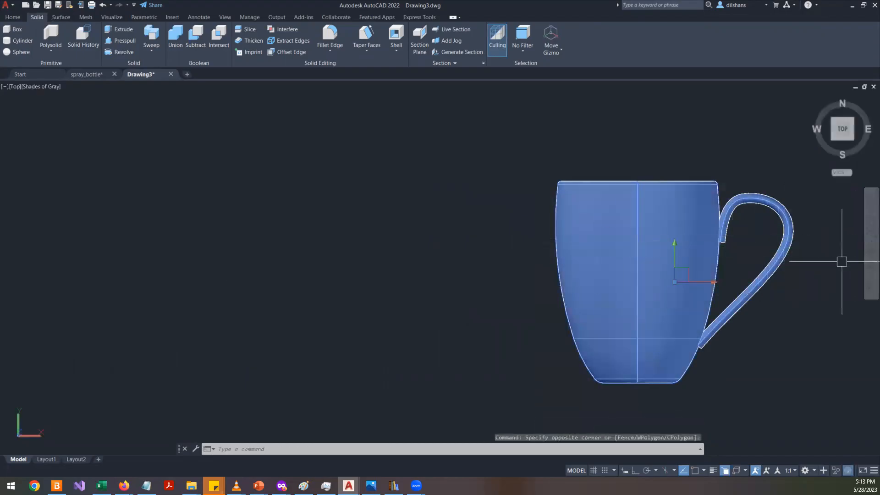
{"action": "left_click", "coordinate": [870, 251]}
{"action": "left_click_drag", "start_coordinate": [642, 247], "coordinate": [656, 288]}
{"action": "key", "text": "Escape"}
{"action": "key", "text": "Escape"}
- Inspect the mug's properties in the Properties palette, then close the palette
{"action": "right_click", "coordinate": [377, 430]}
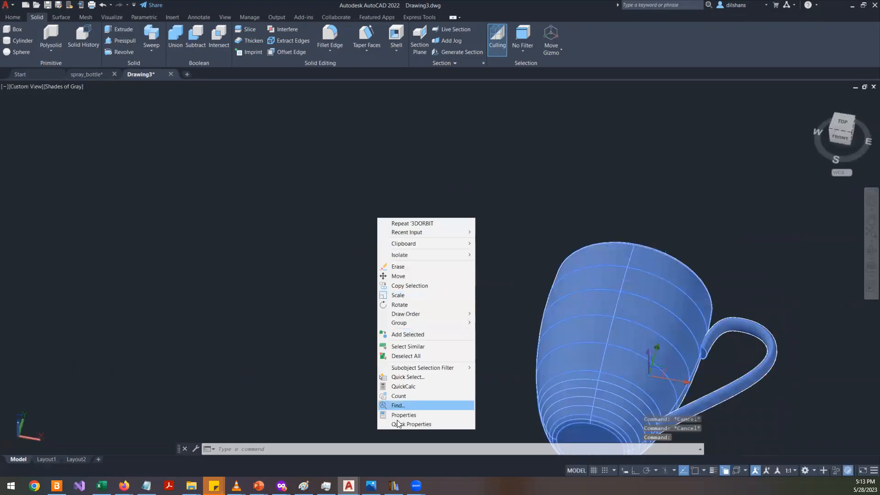
{"action": "left_click", "coordinate": [403, 414]}
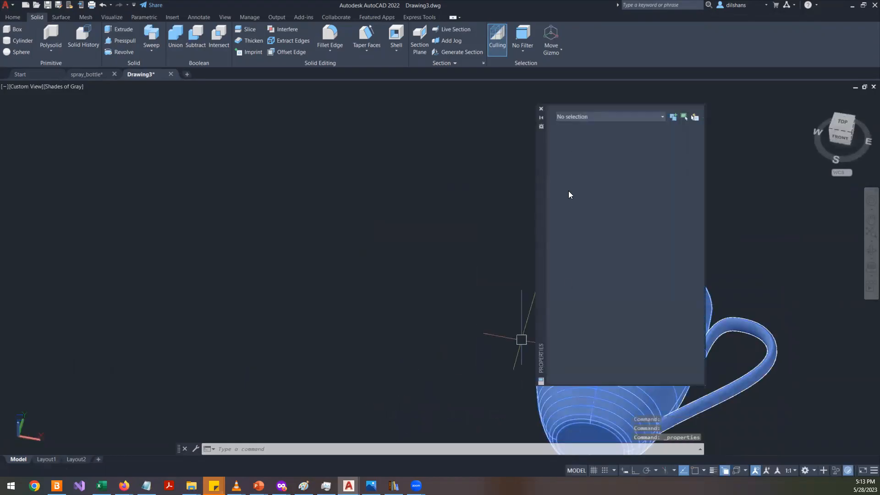
{"action": "key", "text": "Escape"}
{"action": "key", "text": "Escape"}
{"action": "left_click", "coordinate": [599, 400]}
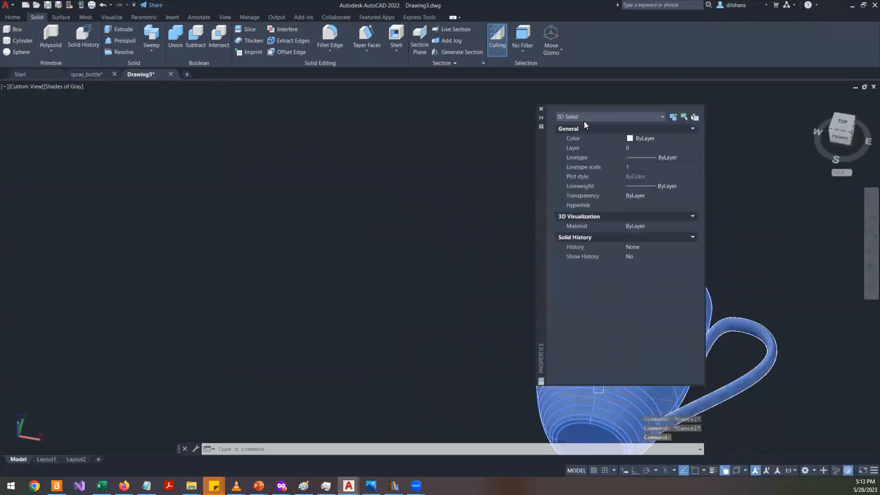
{"action": "left_click_drag", "start_coordinate": [537, 200], "coordinate": [118, 124]}
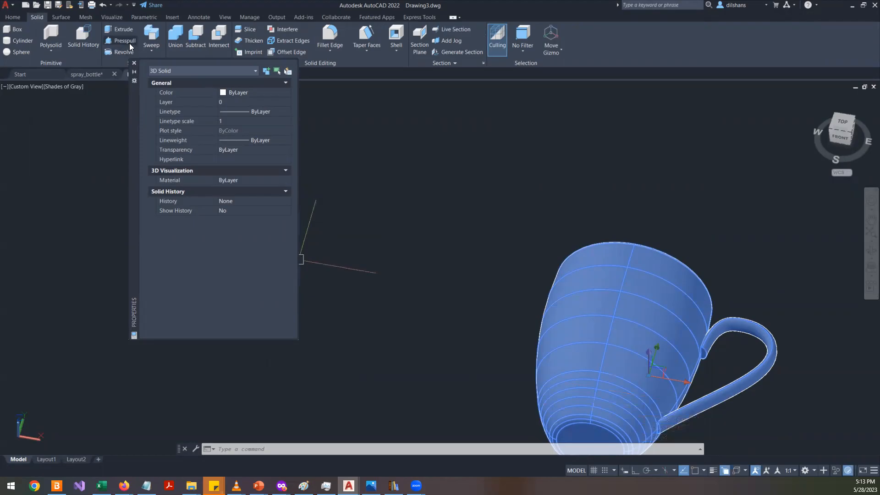
{"action": "left_click", "coordinate": [134, 63]}
{"action": "key", "text": "Escape"}
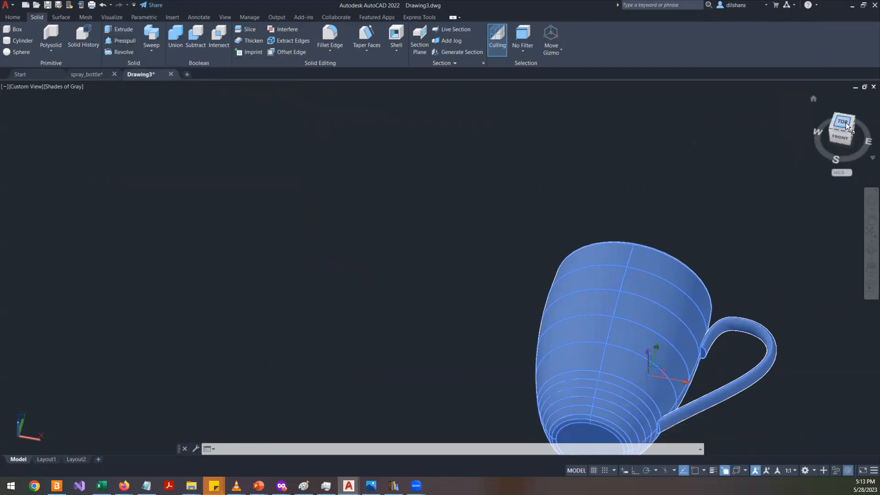
- Return to the top view and zoom in on the mug
{"action": "left_click", "coordinate": [842, 123]}
{"action": "key", "text": "Escape"}
{"action": "scroll", "coordinate": [477, 304], "scroll_direction": "up", "scroll_amount": 5}
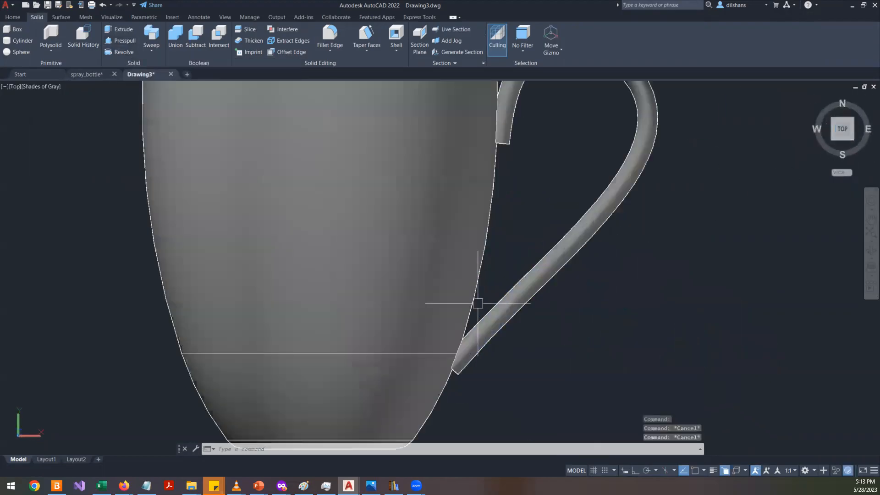
- Zoom in and out on the mug in the top view to examine its shape
{"action": "scroll", "coordinate": [476, 304], "scroll_direction": "down", "scroll_amount": 3}
{"action": "scroll", "coordinate": [474, 304], "scroll_direction": "down", "scroll_amount": 3}
{"action": "scroll", "coordinate": [474, 305], "scroll_direction": "up", "scroll_amount": 5}
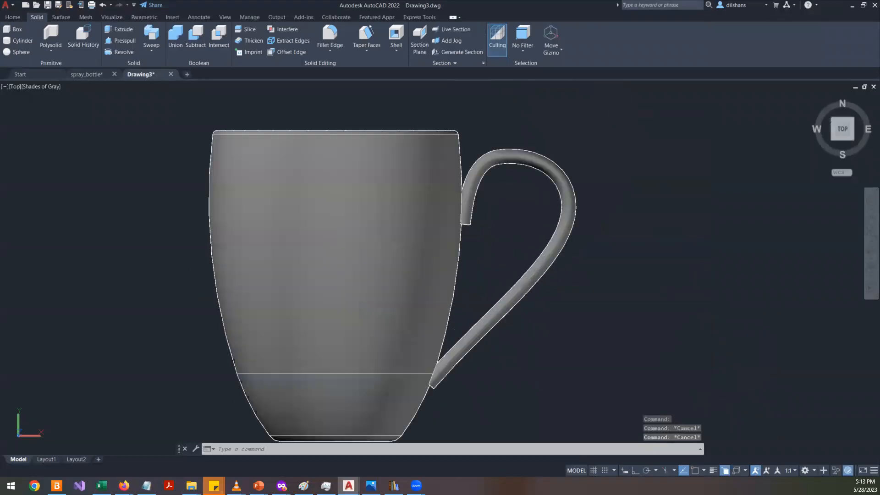
{"action": "scroll", "coordinate": [565, 235], "scroll_direction": "down", "scroll_amount": 3}
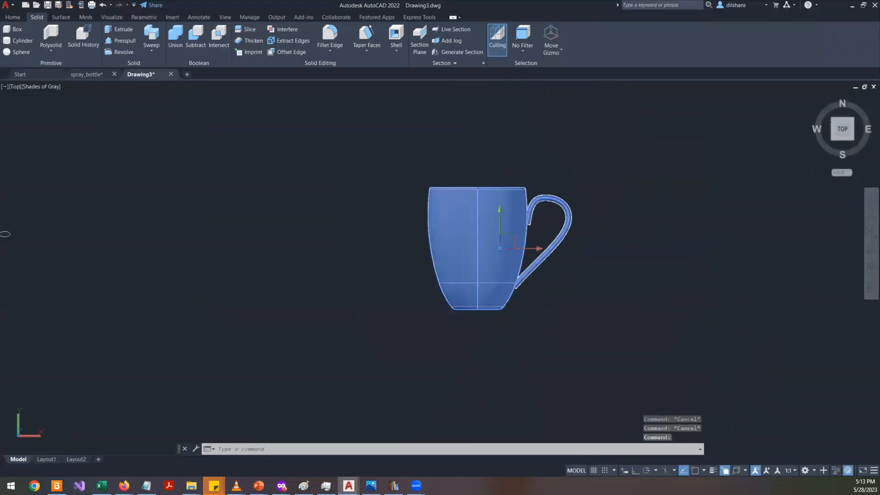
{"action": "scroll", "coordinate": [570, 231], "scroll_direction": "up", "scroll_amount": 4}
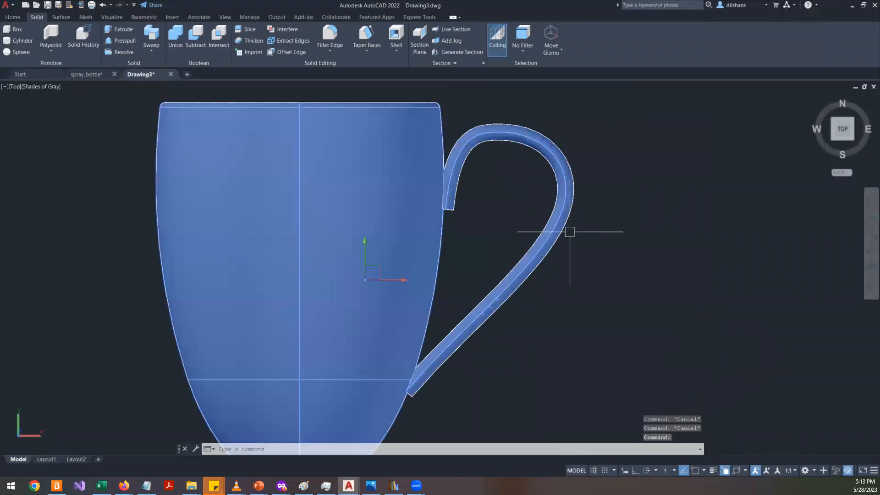
{"action": "scroll", "coordinate": [569, 232], "scroll_direction": "down", "scroll_amount": 4}
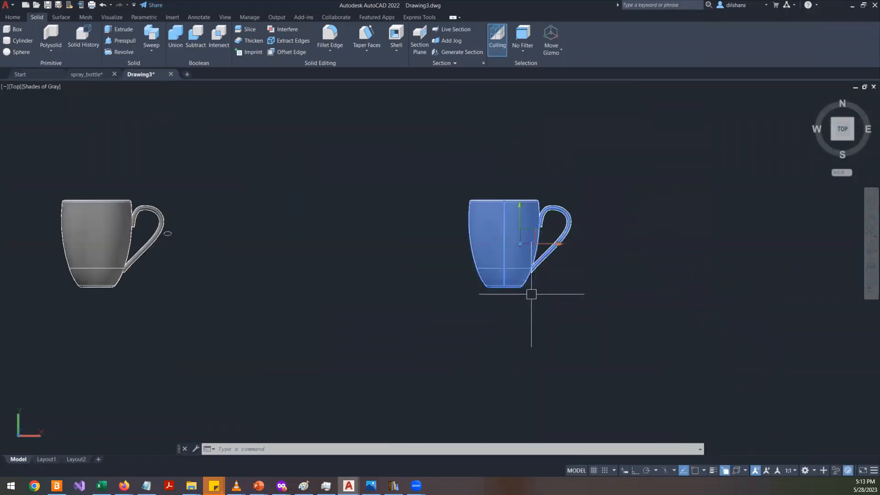
{"action": "scroll", "coordinate": [27, 241], "scroll_direction": "up", "scroll_amount": 3}
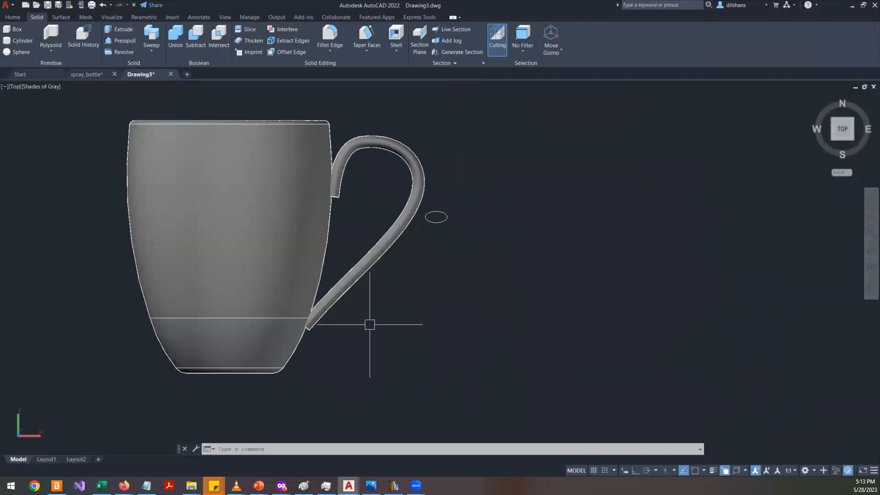
{"action": "left_click", "coordinate": [848, 126]}
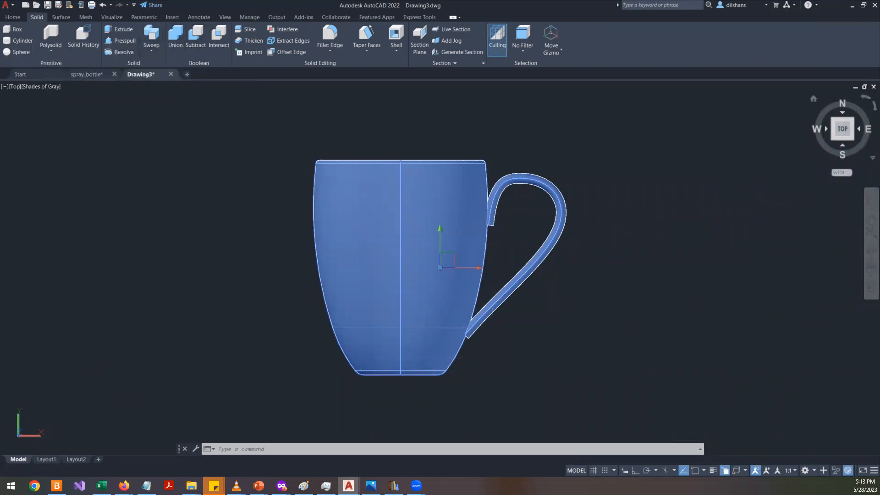
{"action": "scroll", "coordinate": [618, 282], "scroll_direction": "down", "scroll_amount": 10}
{"action": "scroll", "coordinate": [498, 299], "scroll_direction": "up", "scroll_amount": 5}
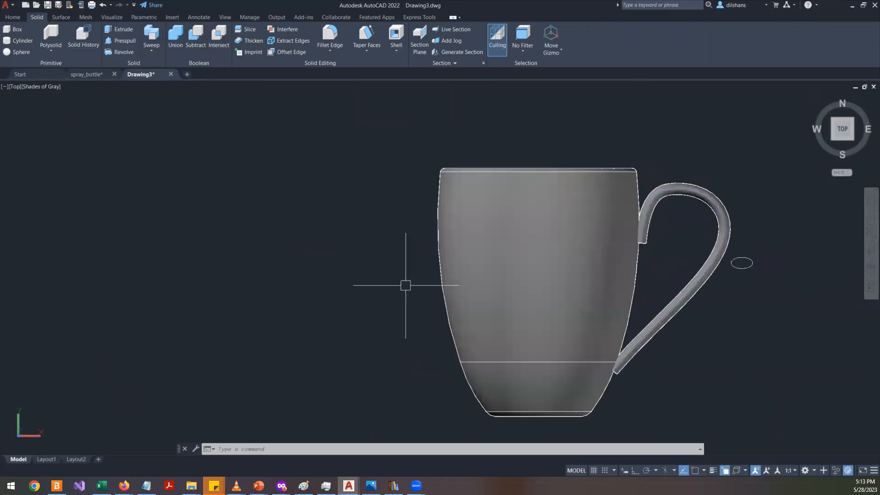
{"action": "left_click", "coordinate": [866, 242]}
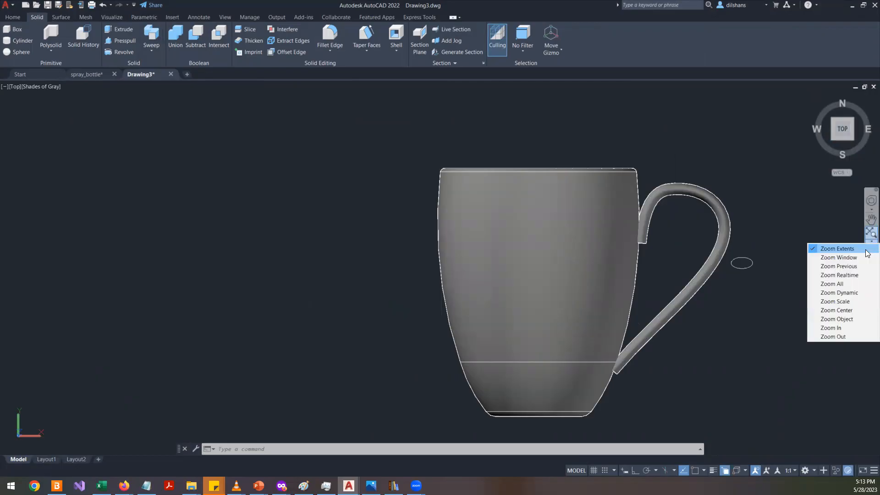
{"action": "left_click", "coordinate": [759, 230]}
{"action": "key", "text": "Escape"}
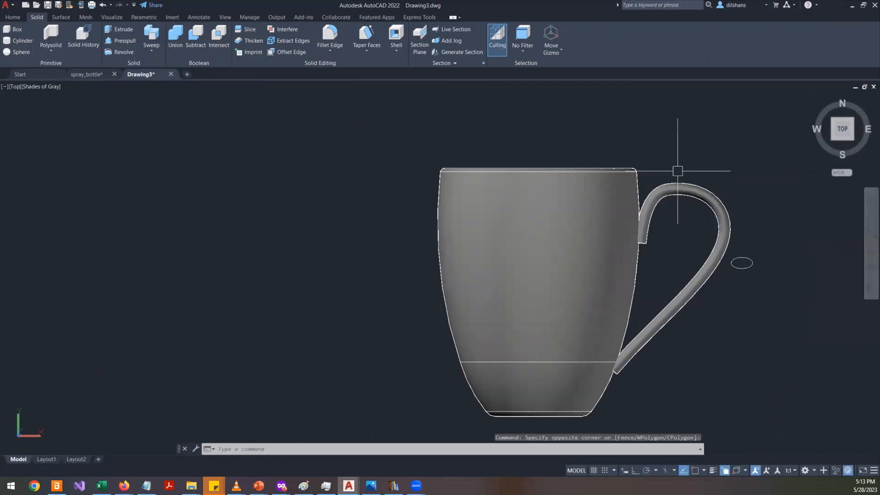
{"action": "left_click", "coordinate": [870, 249]}
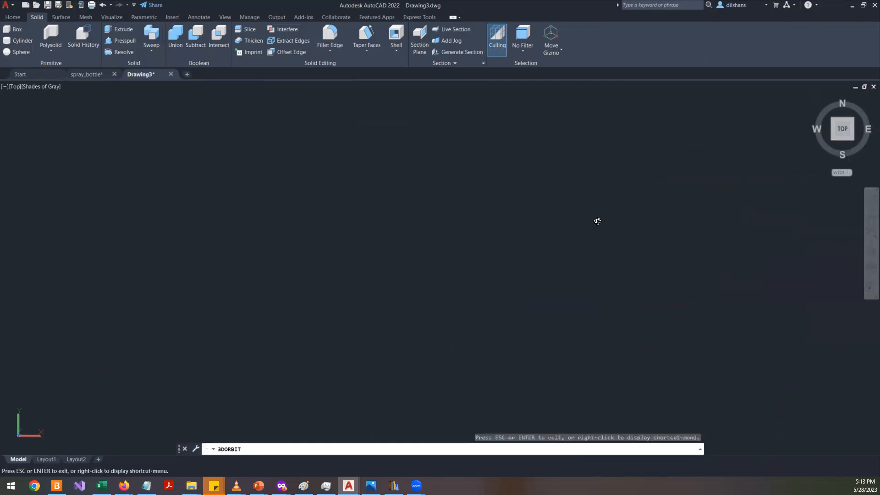
{"action": "right_click", "coordinate": [462, 190]}
{"action": "left_click", "coordinate": [505, 197]}
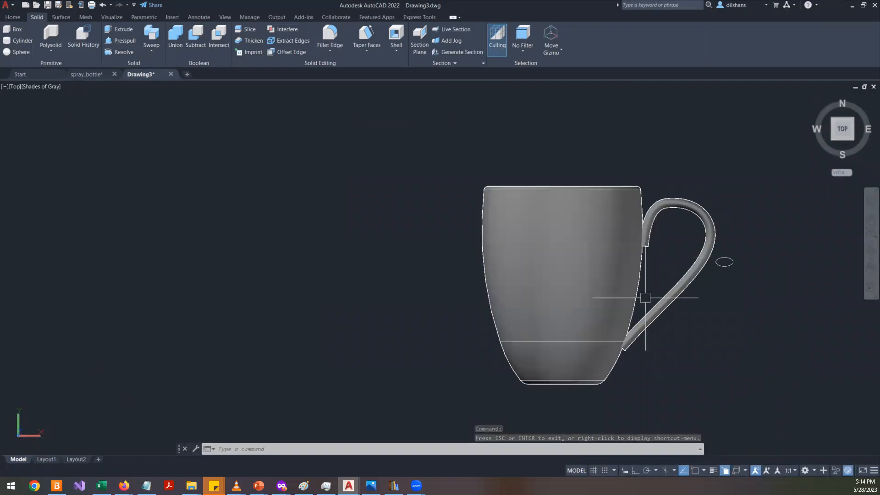
- Select the mug and copy it several times to the left along a horizontal line
{"action": "scroll", "coordinate": [624, 397], "scroll_direction": "up", "scroll_amount": 3}
{"action": "left_click", "coordinate": [607, 356]}
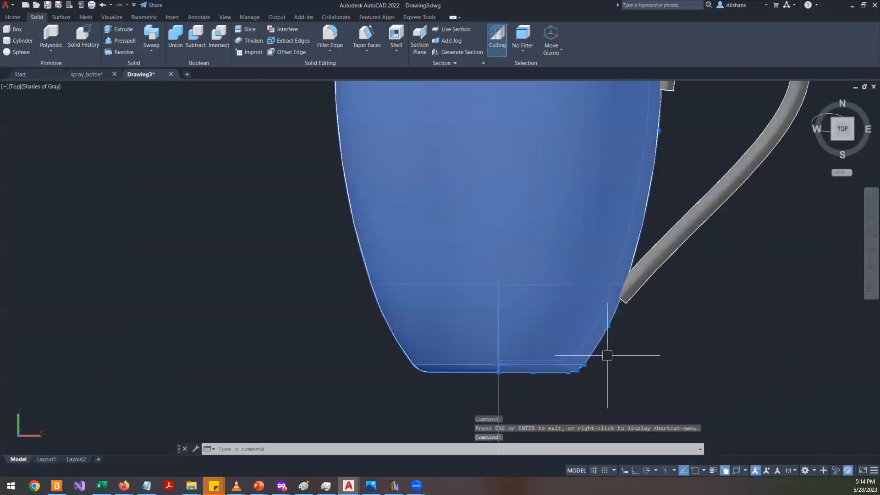
{"action": "scroll", "coordinate": [607, 355], "scroll_direction": "down", "scroll_amount": 5}
{"action": "scroll", "coordinate": [509, 282], "scroll_direction": "up", "scroll_amount": 3}
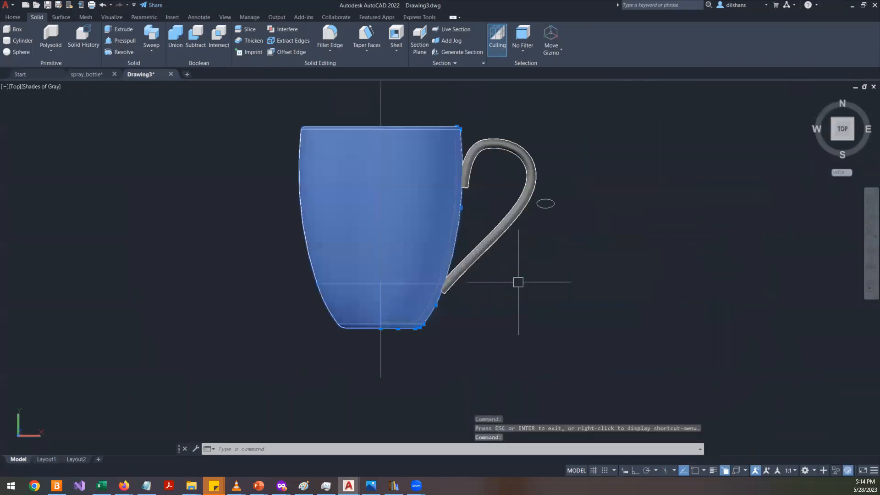
{"action": "type", "text": "co"}
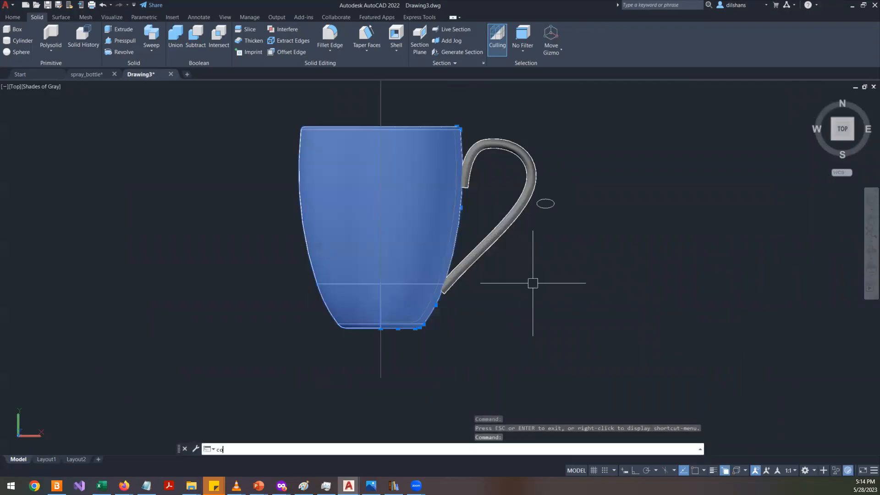
{"action": "type", "text": "p"}
{"action": "key", "text": "Return"}
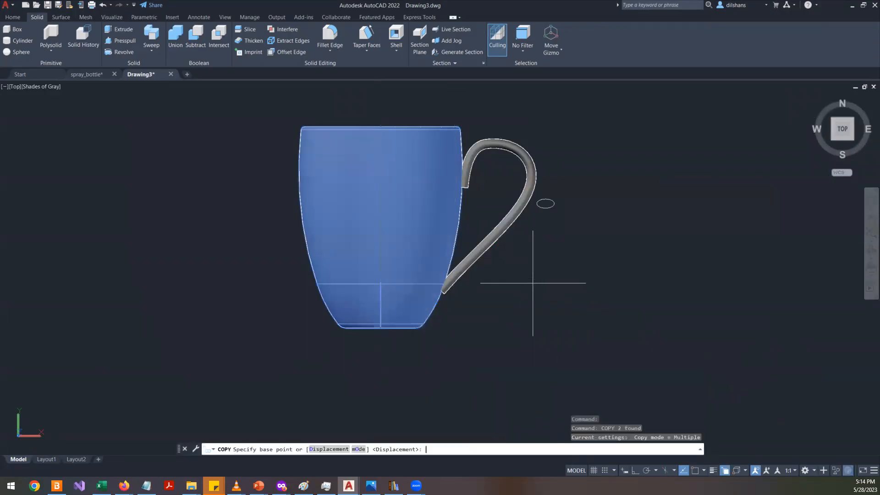
{"action": "left_click", "coordinate": [547, 300]}
{"action": "middle_click_drag", "start_coordinate": [296, 316], "coordinate": [694, 294]}
{"action": "key", "text": "F8"}
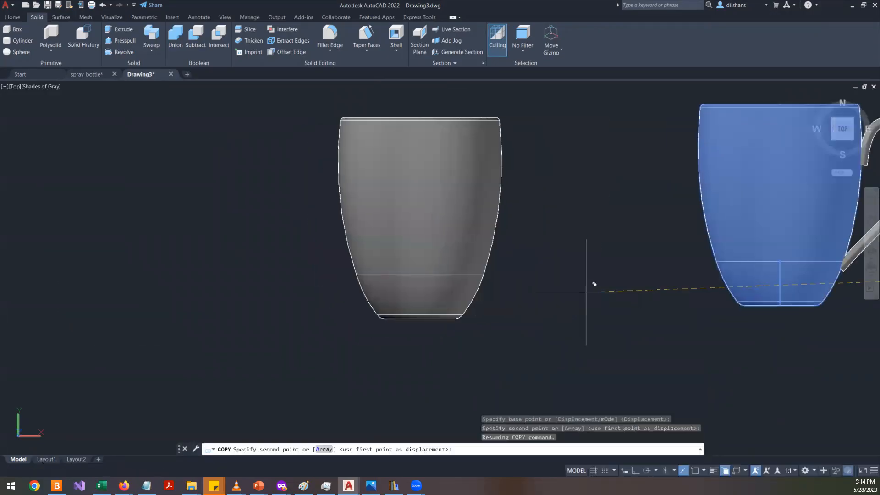
{"action": "left_click", "coordinate": [469, 253]}
{"action": "key", "text": "Return"}
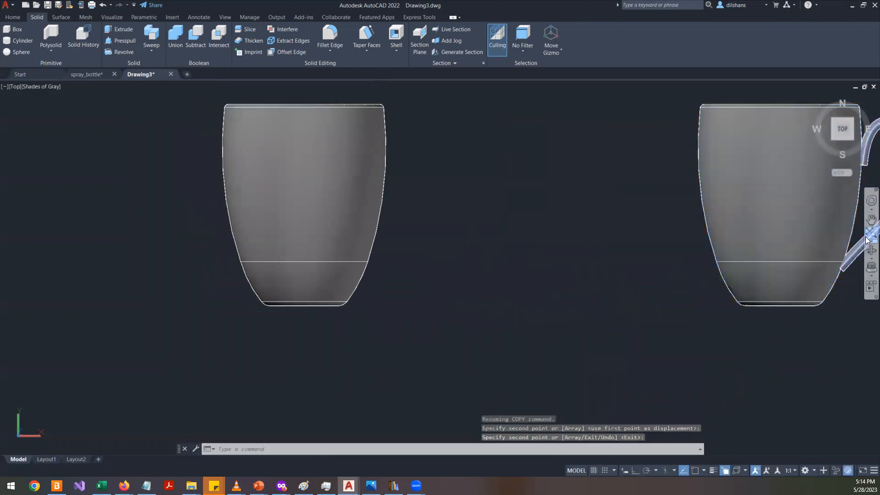
- Orbit to see a mug's underside and move the UCS origin to the center of its base
{"action": "left_click", "coordinate": [869, 252]}
{"action": "left_click_drag", "start_coordinate": [350, 308], "coordinate": [366, 166]}
{"action": "right_click", "coordinate": [367, 165]}
{"action": "left_click", "coordinate": [383, 171]}
{"action": "type", "text": "ucs"}
{"action": "key", "text": "Return"}
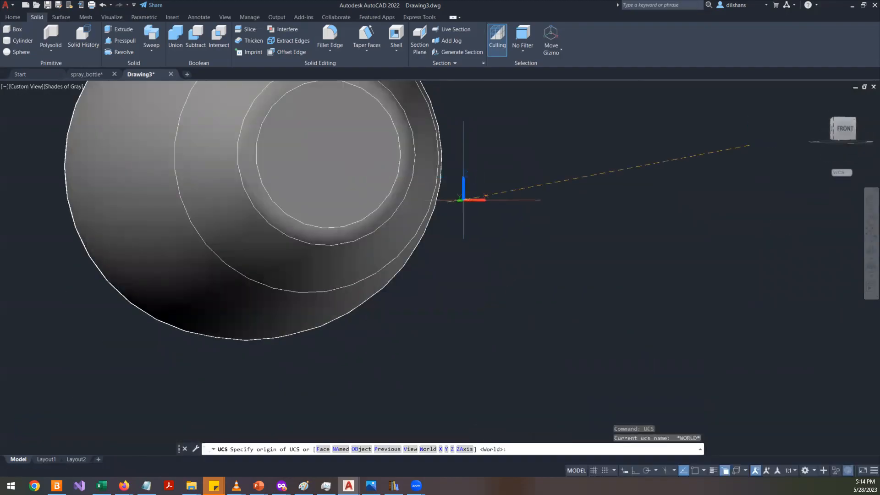
{"action": "left_click", "coordinate": [337, 158]}
{"action": "key", "text": "Return"}
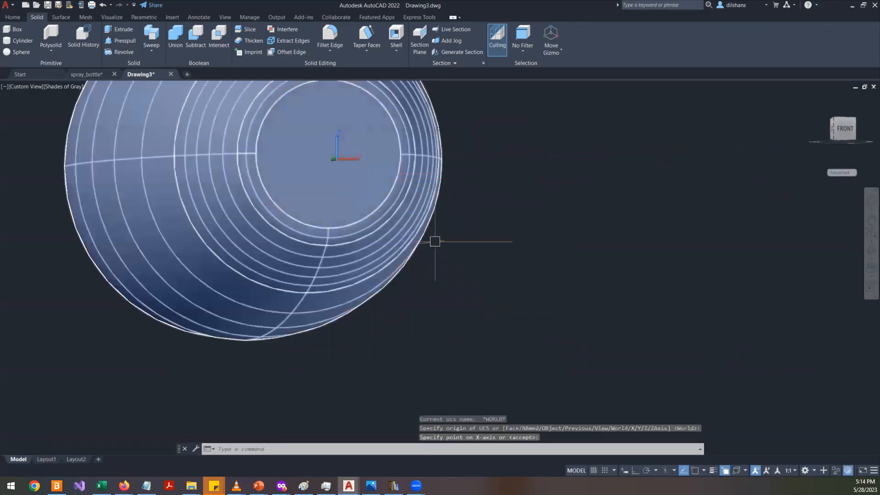
{"action": "scroll", "coordinate": [572, 268], "scroll_direction": "down", "scroll_amount": 5}
{"action": "scroll", "coordinate": [481, 193], "scroll_direction": "up", "scroll_amount": 6}
{"action": "middle_click_drag", "start_coordinate": [563, 210], "coordinate": [462, 274]}
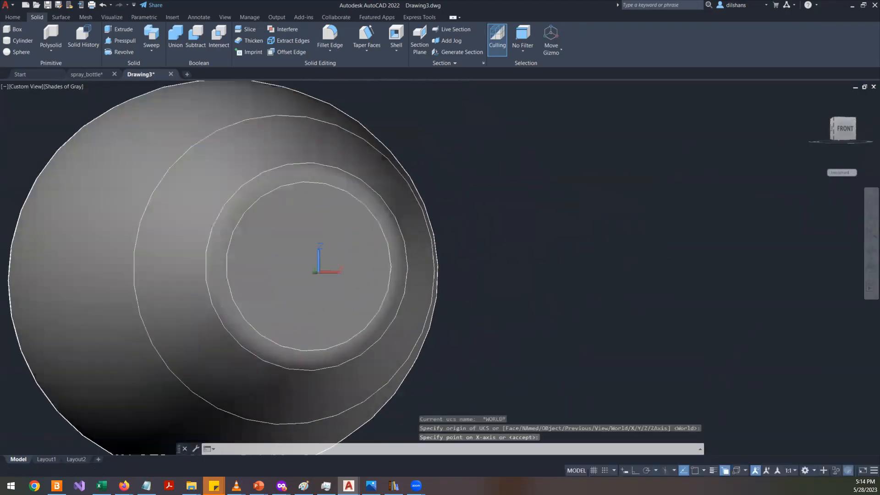
{"action": "key", "text": "Return"}
- Switch to the plan view of the current UCS
{"action": "type", "text": "plan"}
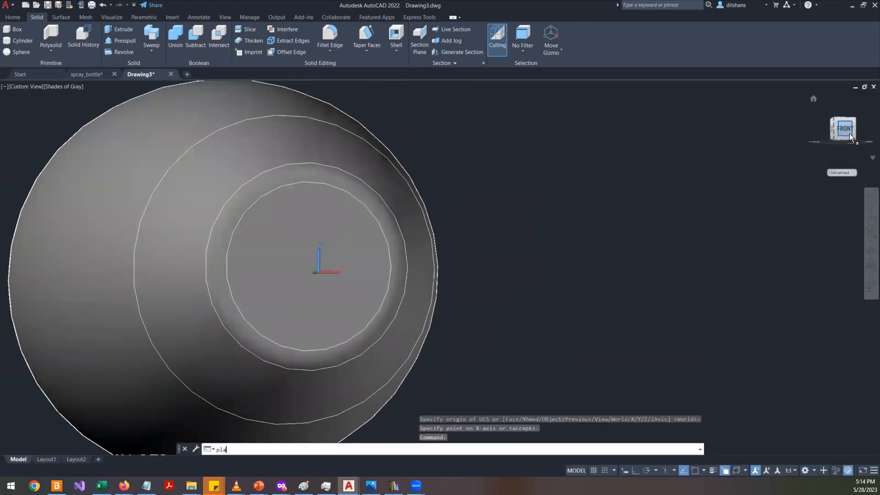
{"action": "key", "text": "Return"}
{"action": "key", "text": "Return"}
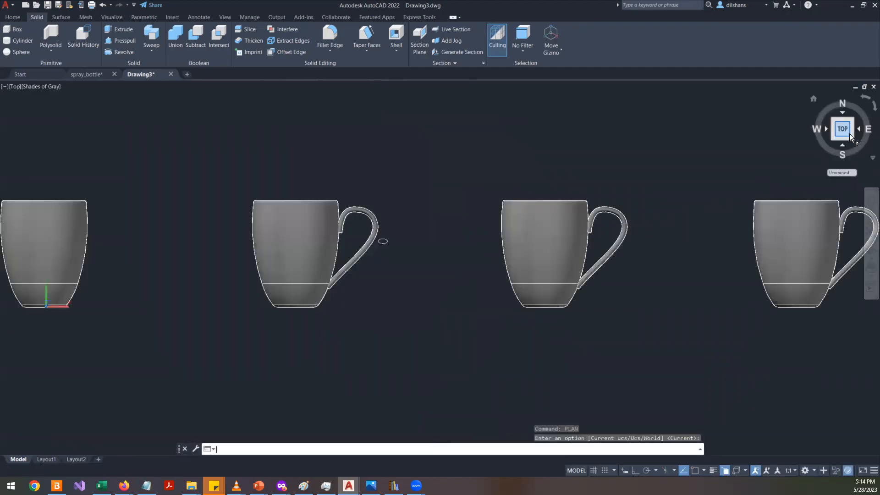
- Orbit to a mug's bottom and align the UCS to its bottom face with the Face option
{"action": "middle_click_drag", "start_coordinate": [534, 263], "coordinate": [393, 245], "text": "shift"}
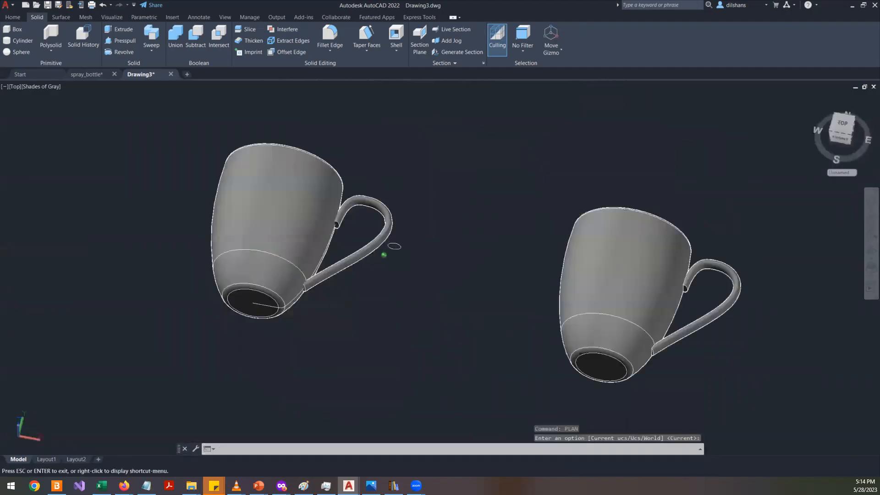
{"action": "scroll", "coordinate": [244, 196], "scroll_direction": "down", "scroll_amount": 5}
{"action": "scroll", "coordinate": [257, 192], "scroll_direction": "up", "scroll_amount": 10}
{"action": "scroll", "coordinate": [375, 150], "scroll_direction": "up", "scroll_amount": 1}
{"action": "middle_click_drag", "start_coordinate": [333, 257], "coordinate": [276, 304]}
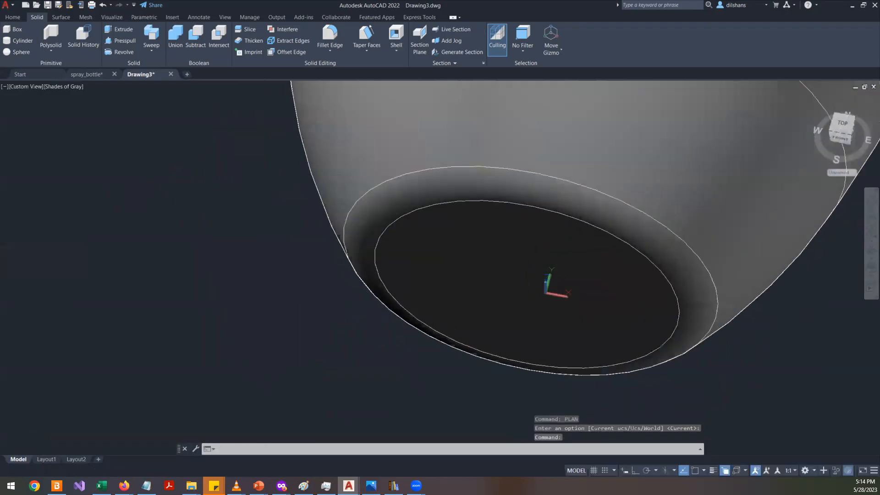
{"action": "type", "text": "ucs"}
{"action": "key", "text": "Return"}
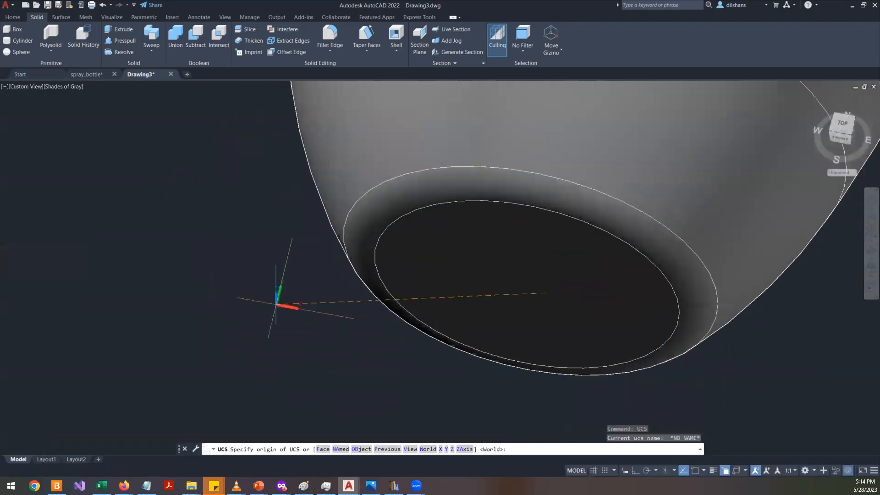
{"action": "type", "text": "f"}
{"action": "key", "text": "Return"}
{"action": "left_click", "coordinate": [464, 250]}
{"action": "key", "text": "Return"}
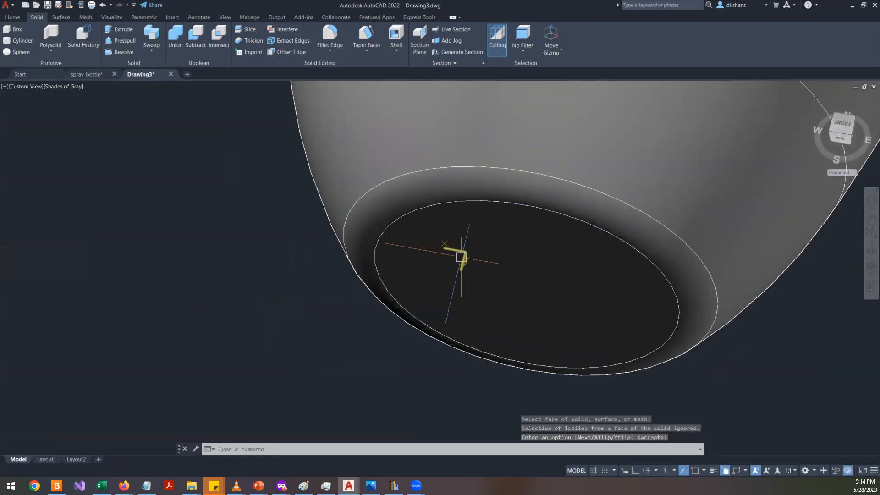
- Show the plan view of the new UCS and zoom in on a mug's base
{"action": "type", "text": "plan"}
{"action": "key", "text": "Return"}
{"action": "key", "text": "Return"}
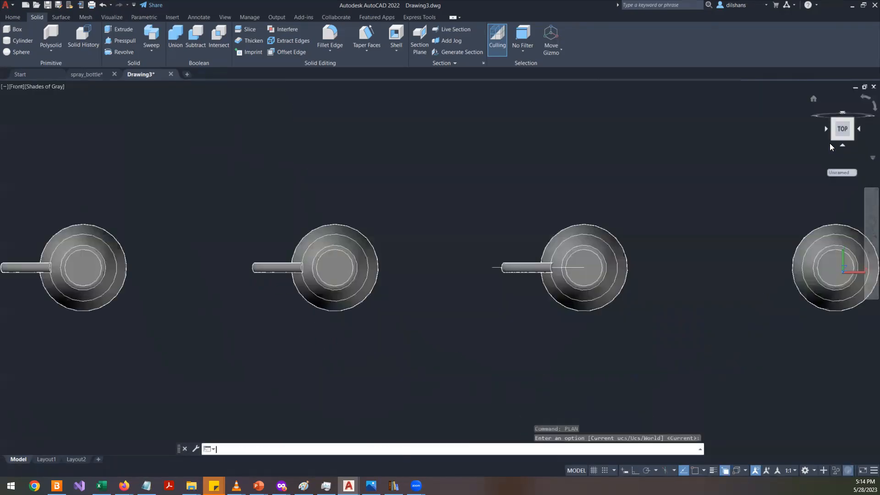
{"action": "scroll", "coordinate": [760, 236], "scroll_direction": "up", "scroll_amount": 8}
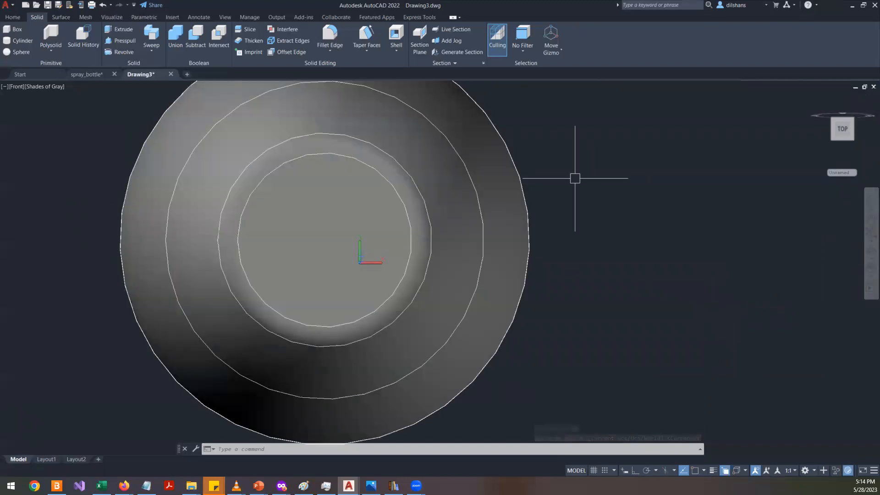
{"action": "scroll", "coordinate": [574, 178], "scroll_direction": "up", "scroll_amount": 2}
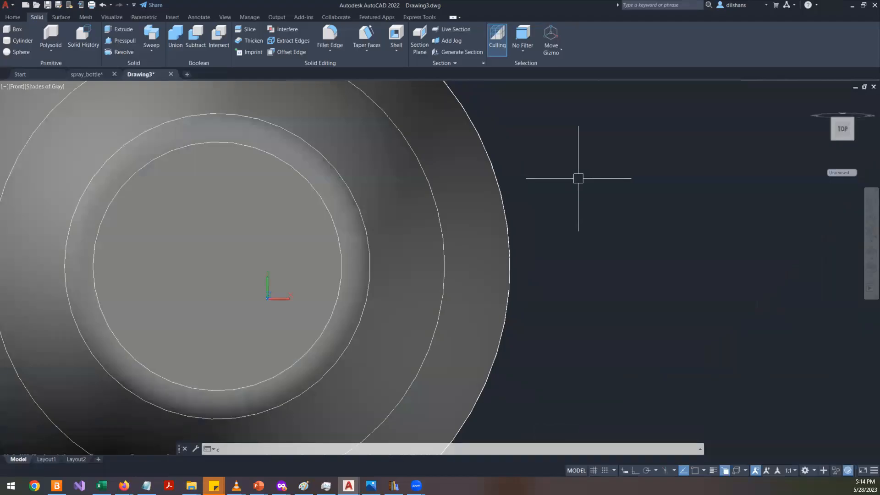
{"action": "type", "text": "spl"}
{"action": "key", "text": "Return"}
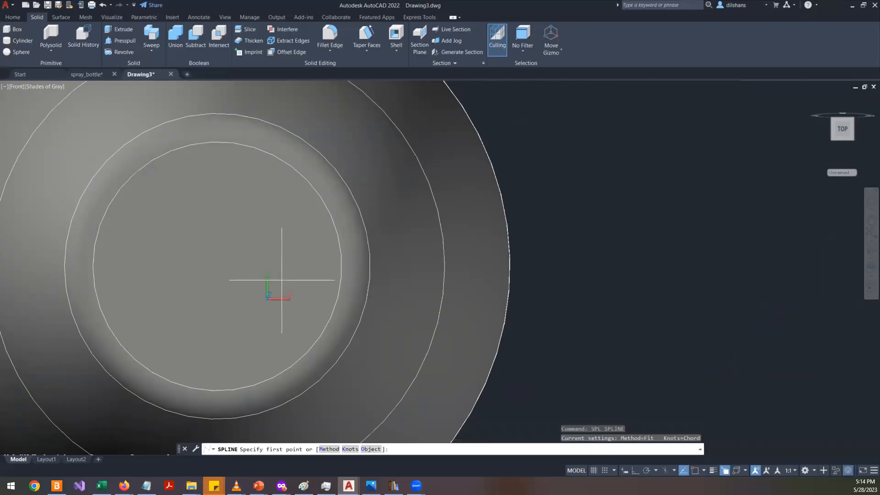
{"action": "key", "text": "Escape"}
- Draw a circle of radius 2 on the mug's base, slightly up and left of the UCS origin
{"action": "type", "text": "c"}
{"action": "key", "text": "Return"}
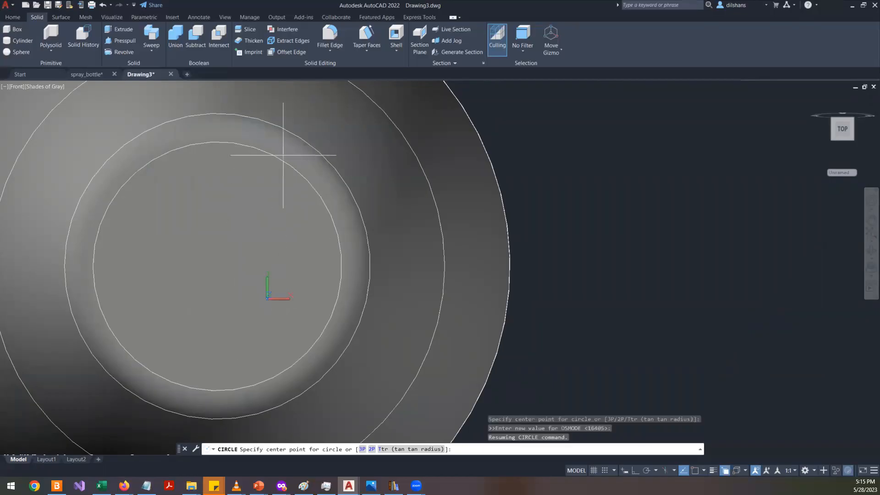
{"action": "scroll", "coordinate": [268, 234], "scroll_direction": "down", "scroll_amount": 5}
{"action": "scroll", "coordinate": [271, 245], "scroll_direction": "up", "scroll_amount": 3}
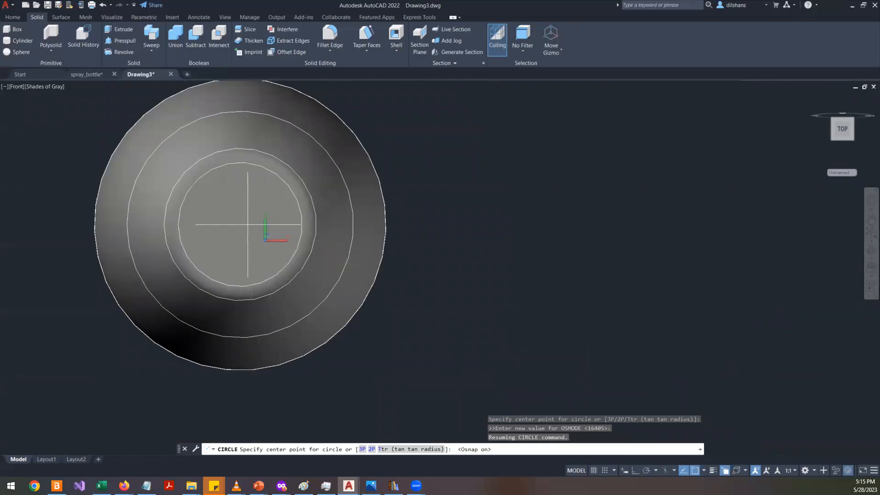
{"action": "left_click", "coordinate": [239, 224]}
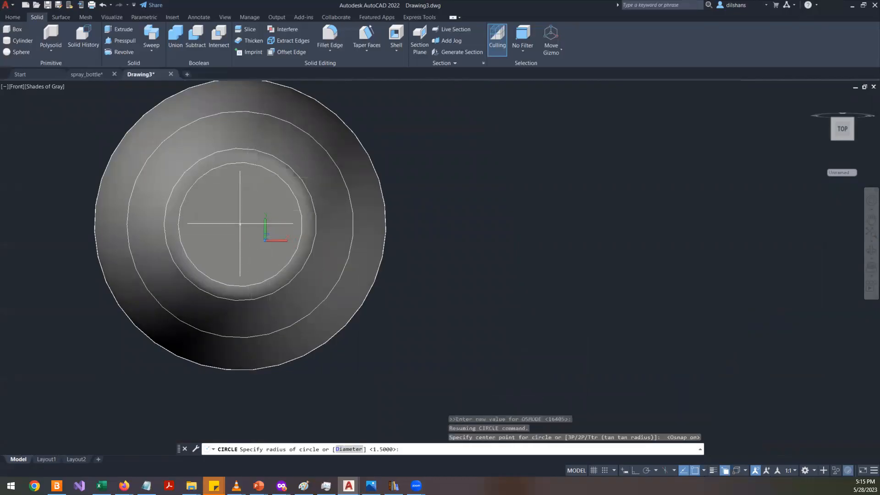
{"action": "scroll", "coordinate": [241, 224], "scroll_direction": "up", "scroll_amount": 5}
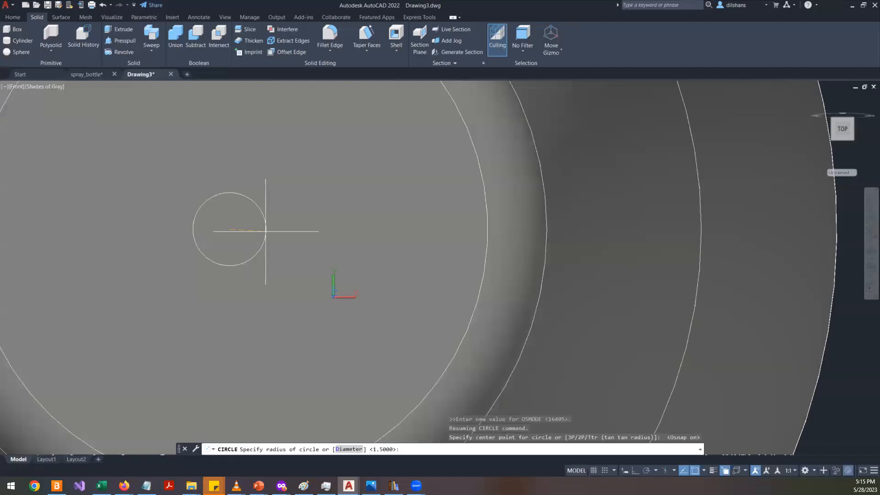
{"action": "type", "text": "2"}
{"action": "key", "text": "Return"}
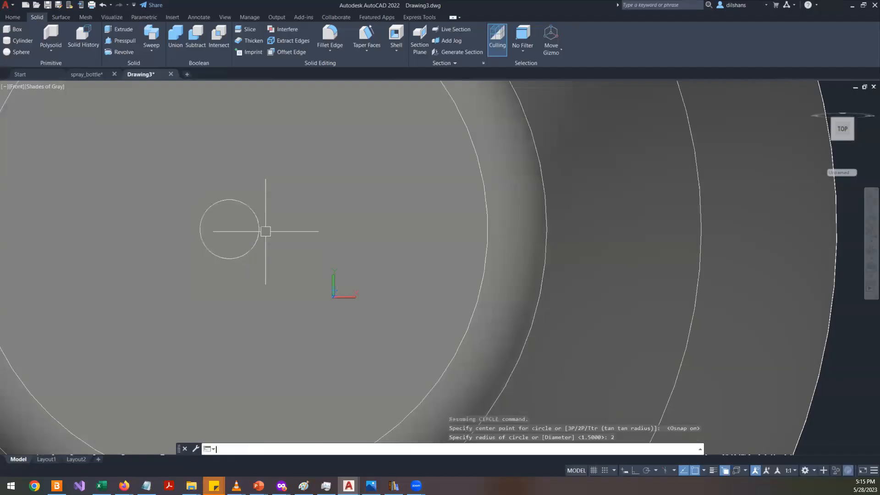
{"action": "scroll", "coordinate": [265, 231], "scroll_direction": "down", "scroll_amount": 3}
{"action": "scroll", "coordinate": [379, 233], "scroll_direction": "up", "scroll_amount": 5}
{"action": "type", "text": "spl"}
{"action": "key", "text": "Return"}
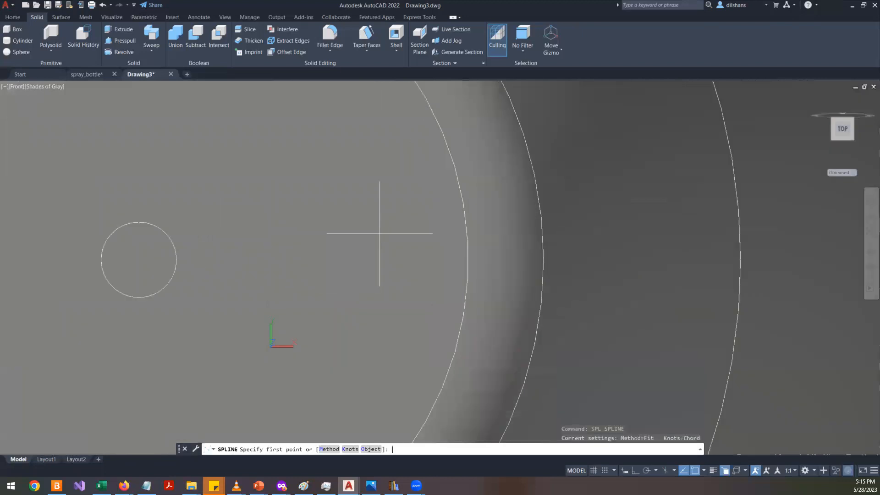
{"action": "key", "text": "Escape"}
- Draw a horizontal line from the small circle's center out toward the mug's inner rim
{"action": "type", "text": "l"}
{"action": "key", "text": "Return"}
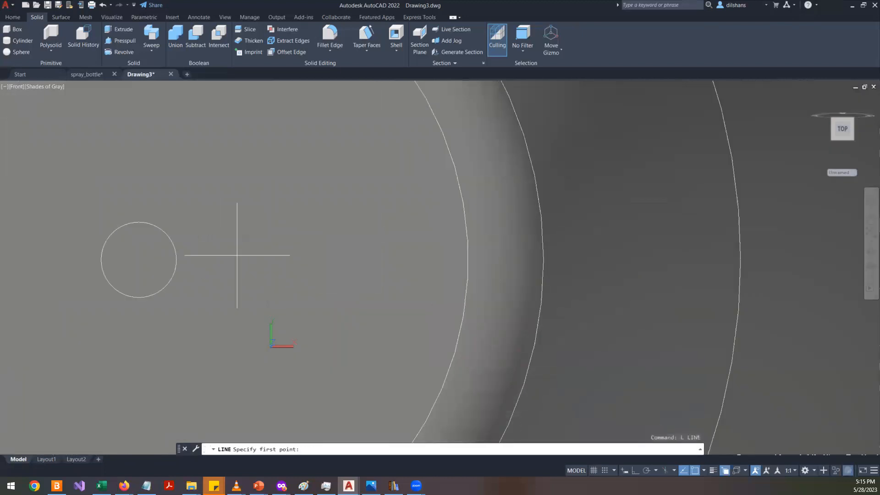
{"action": "left_click", "coordinate": [138, 260]}
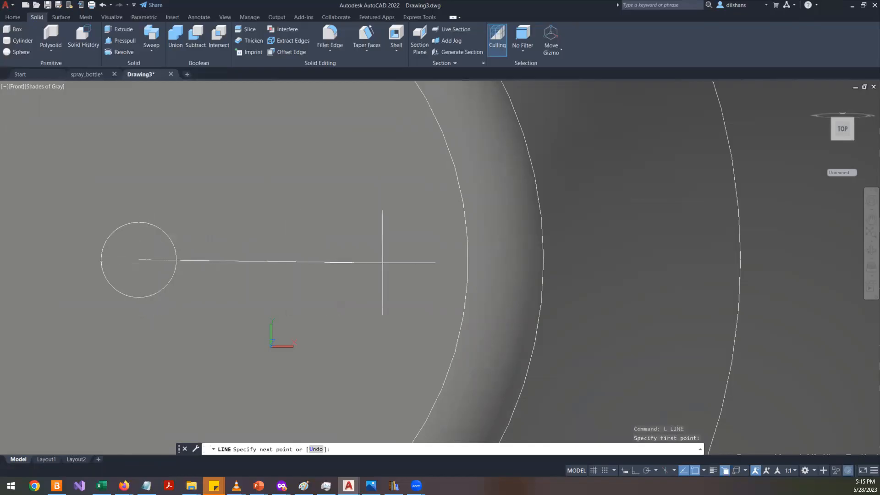
{"action": "key", "text": "F8"}
{"action": "left_click", "coordinate": [394, 270]}
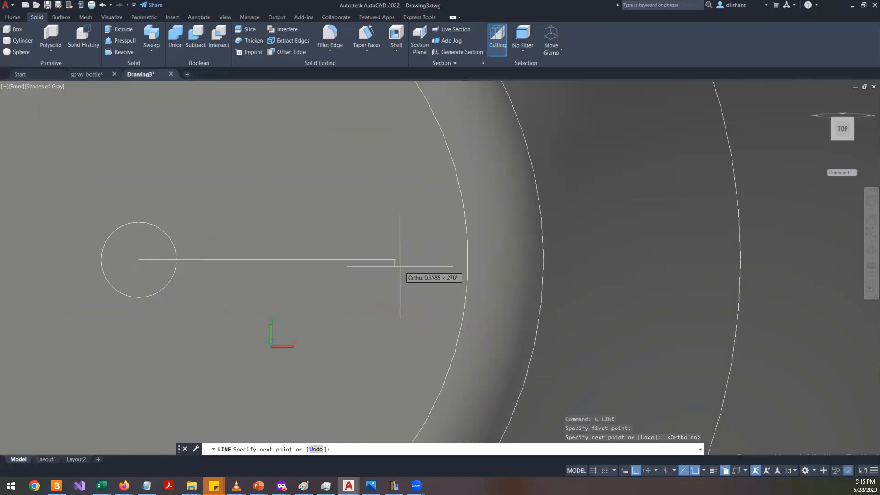
{"action": "key", "text": "Return"}
- Draw a three-point spline that arches above the horizontal line and ends on it near its right end
{"action": "type", "text": "spl"}
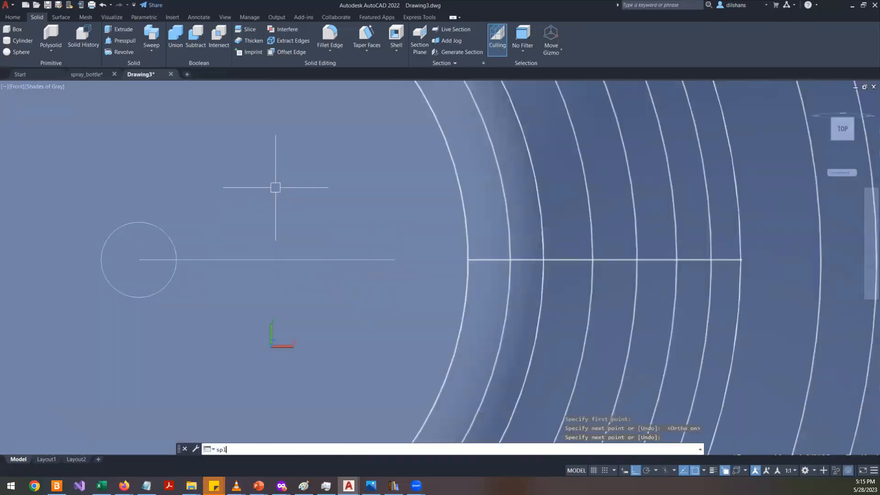
{"action": "key", "text": "Return"}
{"action": "scroll", "coordinate": [224, 243], "scroll_direction": "up", "scroll_amount": 3}
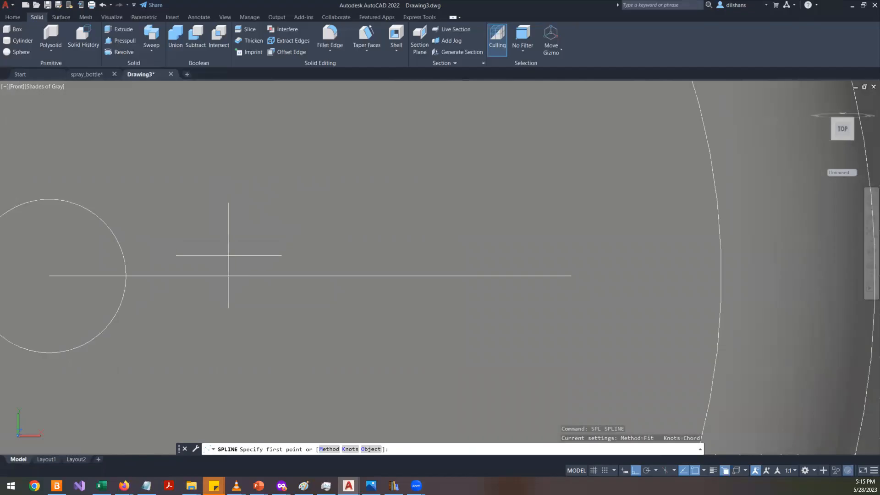
{"action": "key", "text": "F8"}
{"action": "left_click", "coordinate": [225, 255]}
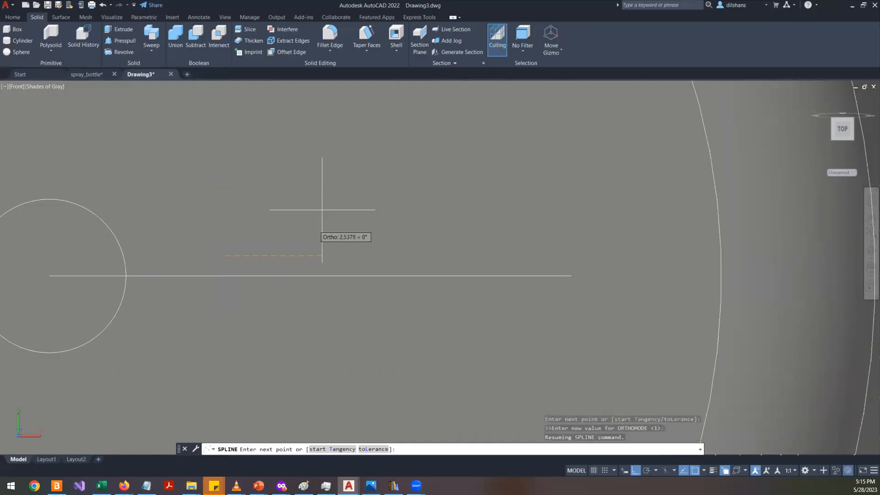
{"action": "left_click", "coordinate": [636, 470]}
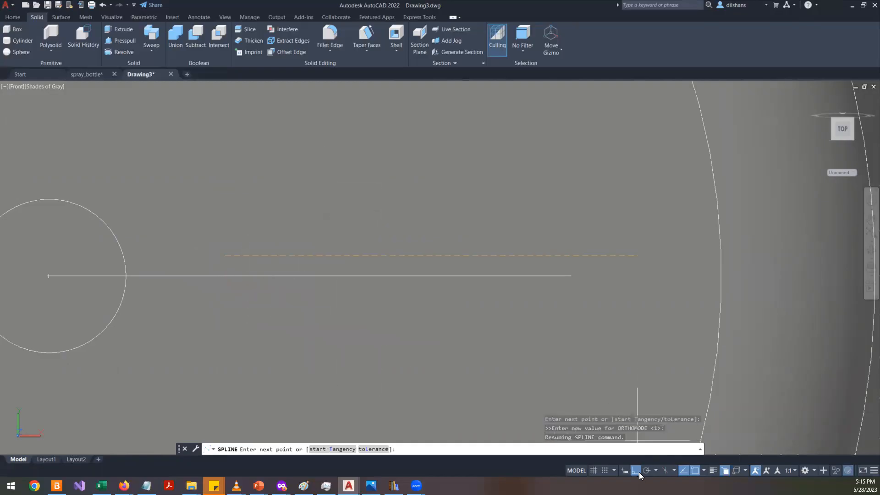
{"action": "left_click", "coordinate": [387, 189]}
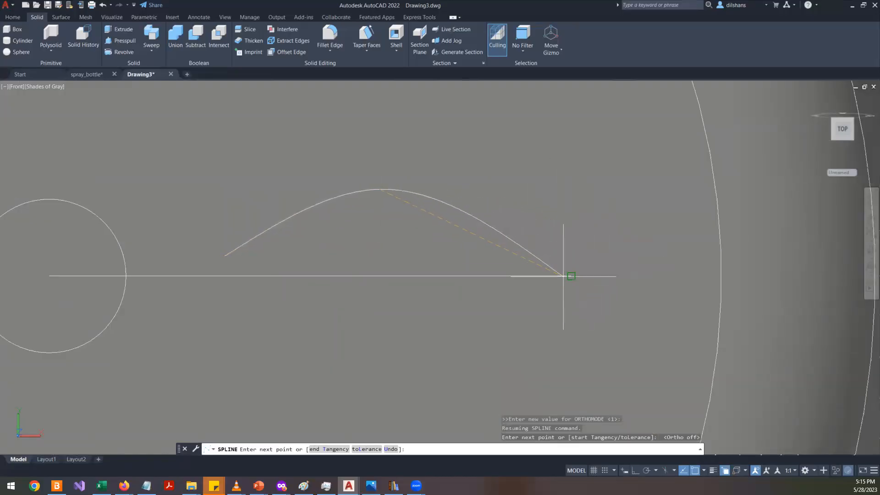
{"action": "left_click", "coordinate": [602, 275]}
{"action": "key", "text": "Return"}
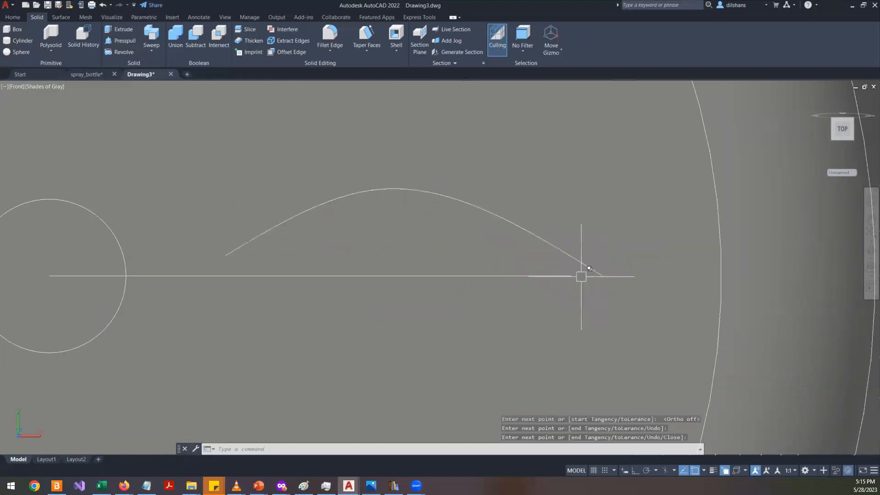
- Switch the spline to control vertices and move its start point down onto the horizontal line
{"action": "left_click", "coordinate": [222, 252]}
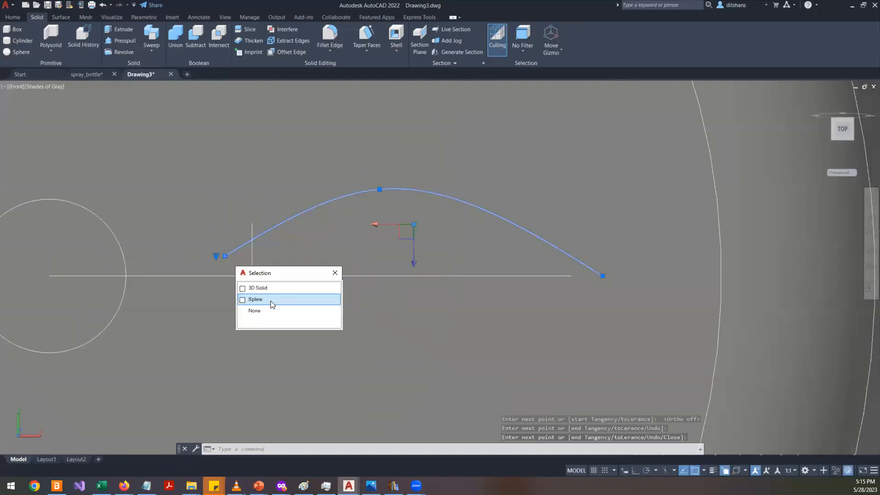
{"action": "left_click", "coordinate": [255, 300]}
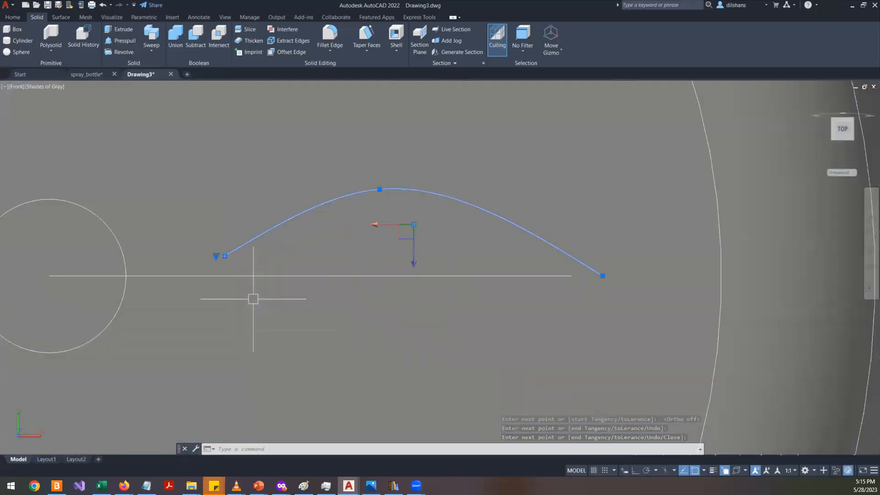
{"action": "mouse_move", "coordinate": [216, 257]}
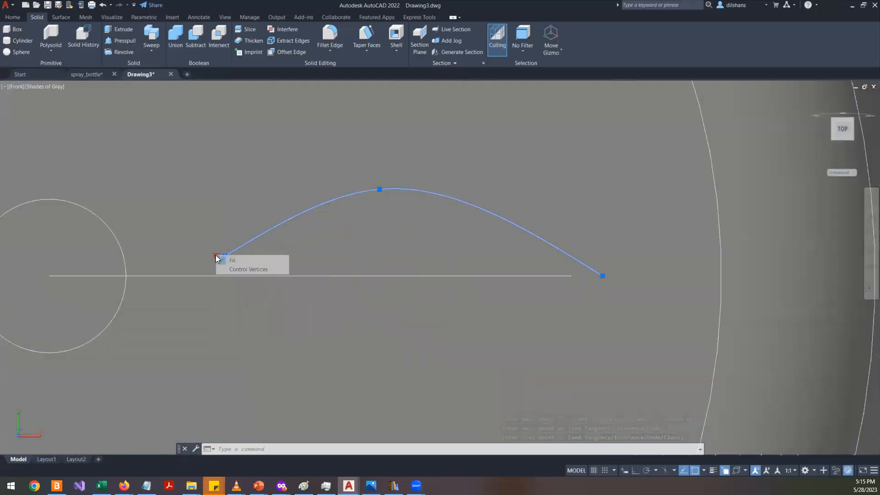
{"action": "left_click", "coordinate": [241, 271]}
{"action": "scroll", "coordinate": [250, 277], "scroll_direction": "up", "scroll_amount": 4}
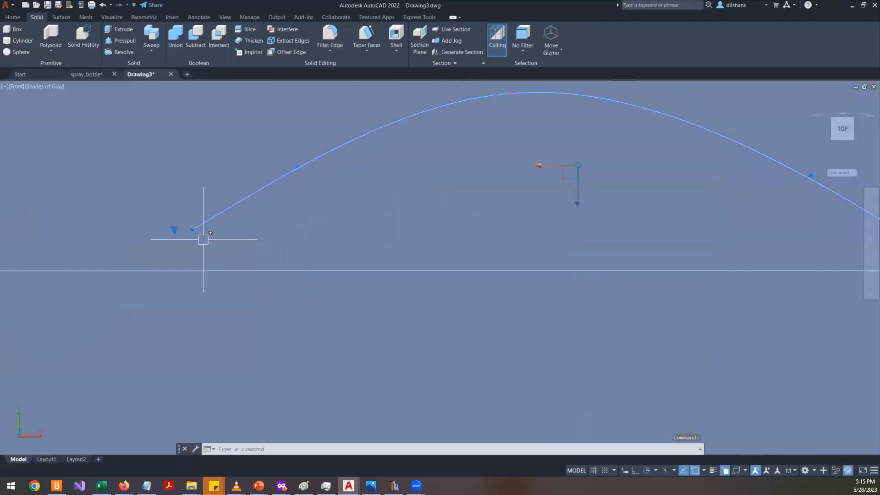
{"action": "left_click", "coordinate": [193, 229]}
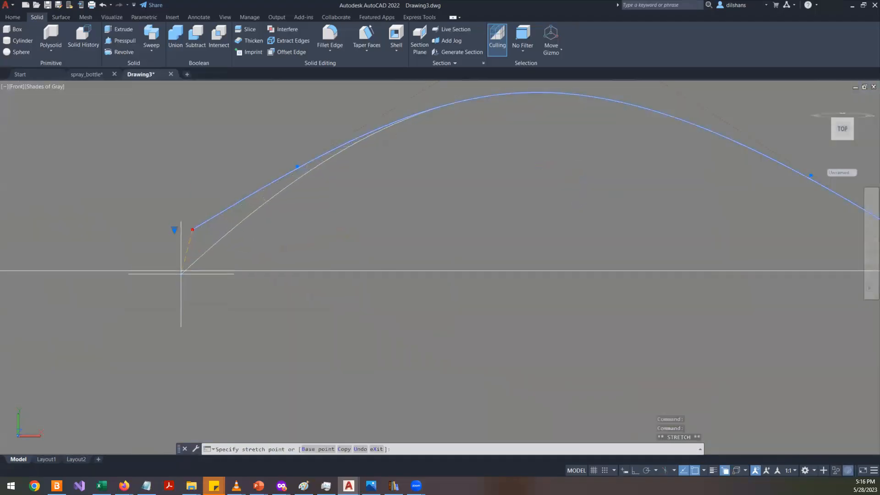
{"action": "left_click", "coordinate": [153, 276]}
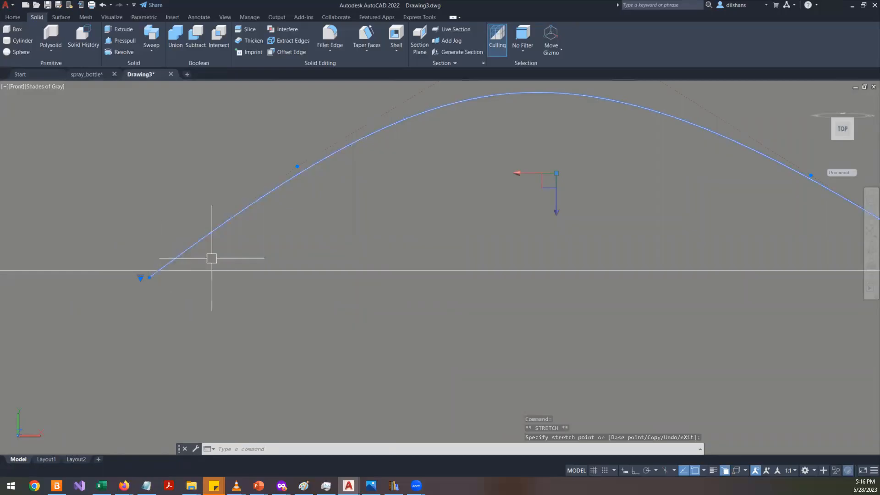
- Reshape the spline by moving its upper control vertices to raise and shift the curve's peak
{"action": "scroll", "coordinate": [238, 252], "scroll_direction": "down", "scroll_amount": 5}
{"action": "scroll", "coordinate": [292, 215], "scroll_direction": "up", "scroll_amount": 2}
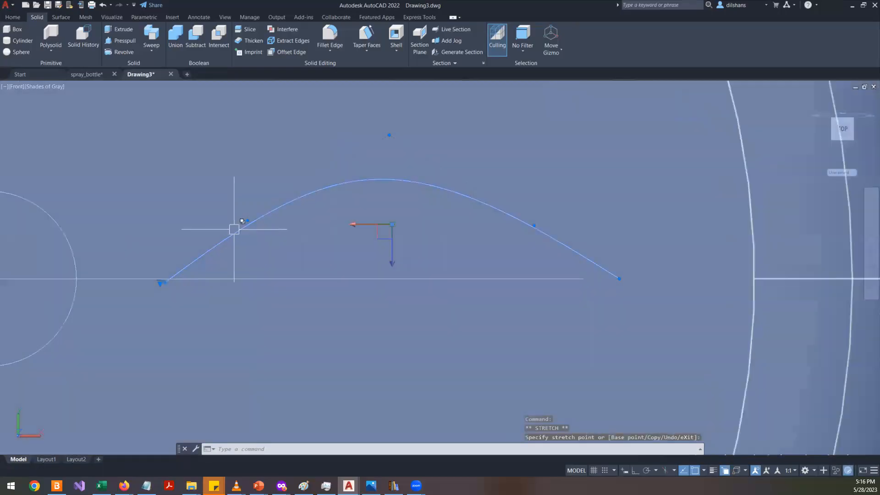
{"action": "left_click", "coordinate": [247, 220]}
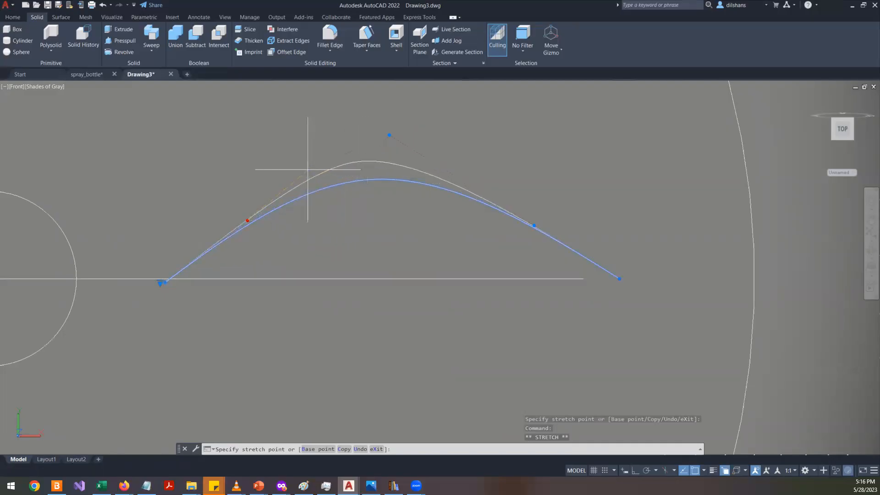
{"action": "left_click", "coordinate": [282, 164]}
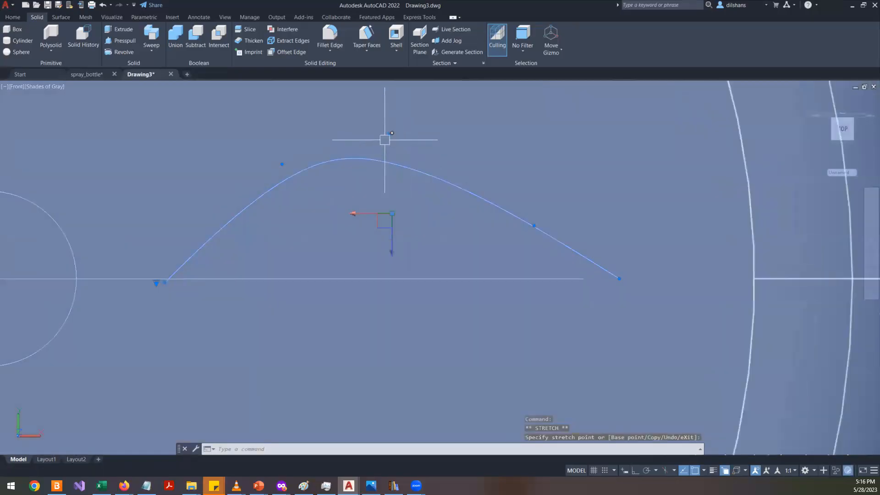
{"action": "left_click", "coordinate": [385, 139]}
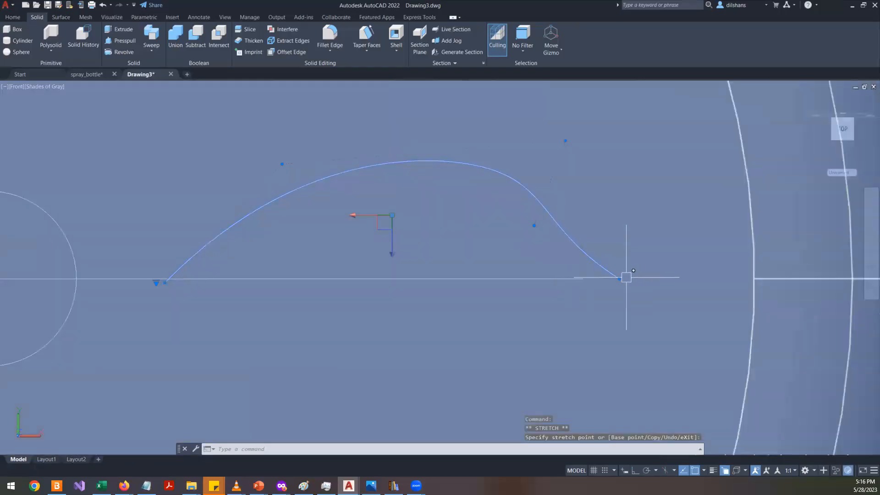
- Try to trim the horizontal line near the spline's start point
{"action": "type", "text": "tr"}
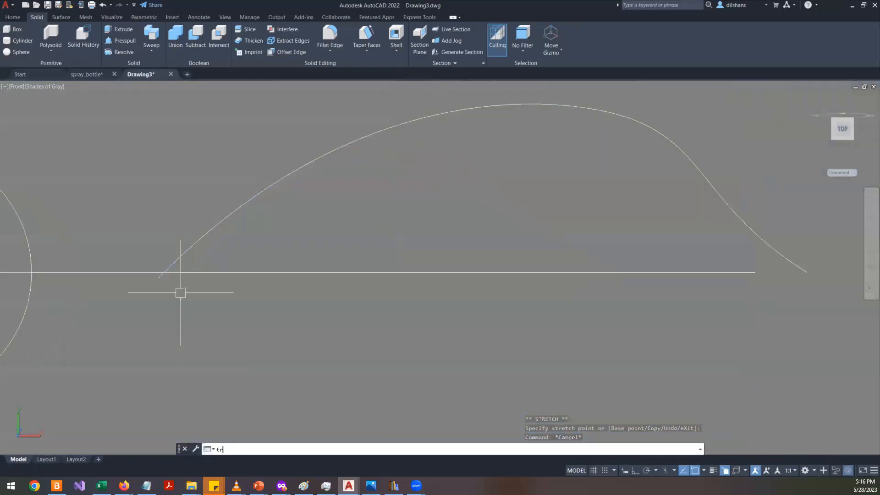
{"action": "key", "text": "Return"}
{"action": "left_click", "coordinate": [167, 279]}
{"action": "scroll", "coordinate": [167, 279], "scroll_direction": "up", "scroll_amount": 2}
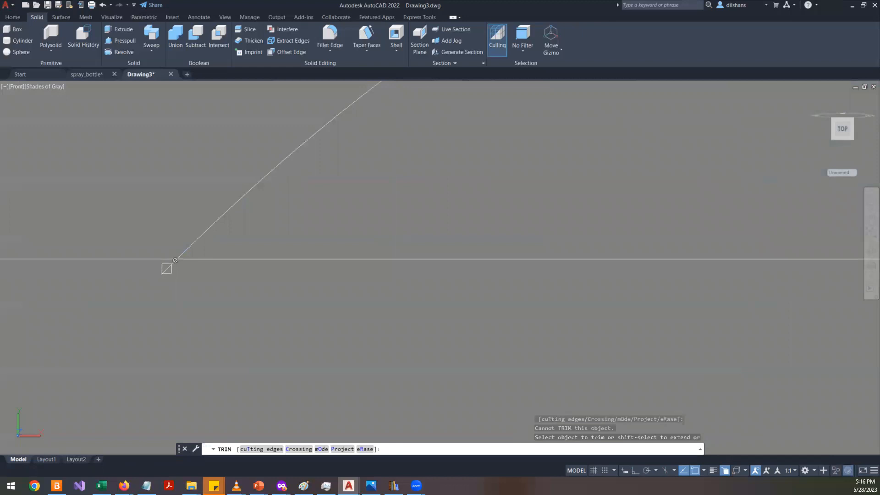
{"action": "left_click", "coordinate": [162, 279]}
{"action": "key", "text": "Escape"}
{"action": "key", "text": "Escape"}
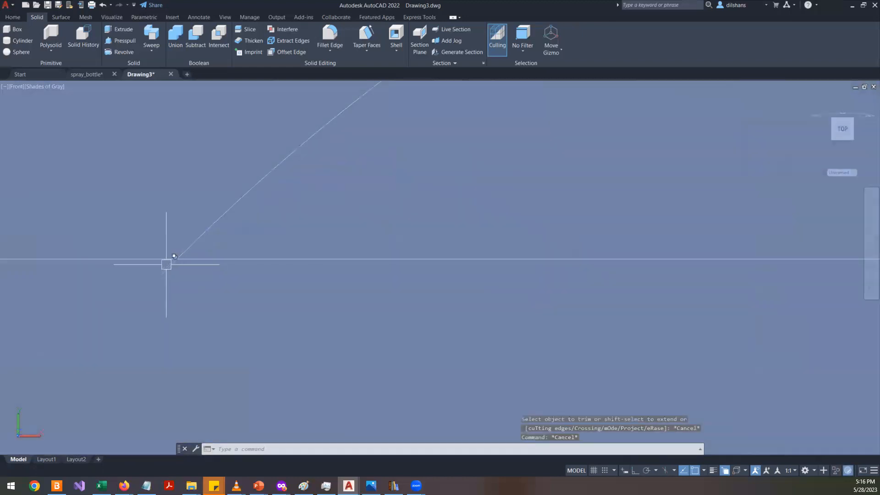
- Snap the spline's start point onto the horizontal line using the Nearest object snap
{"action": "left_click", "coordinate": [166, 265]}
{"action": "left_click", "coordinate": [194, 310]}
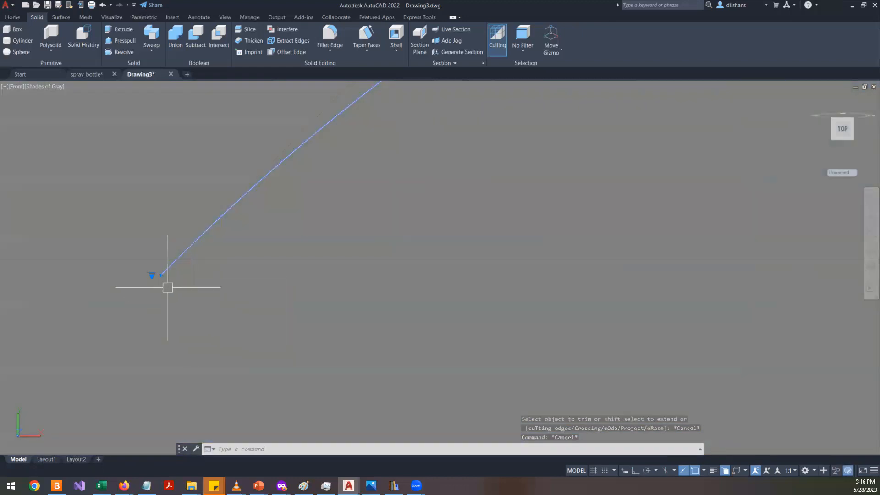
{"action": "left_click", "coordinate": [161, 276]}
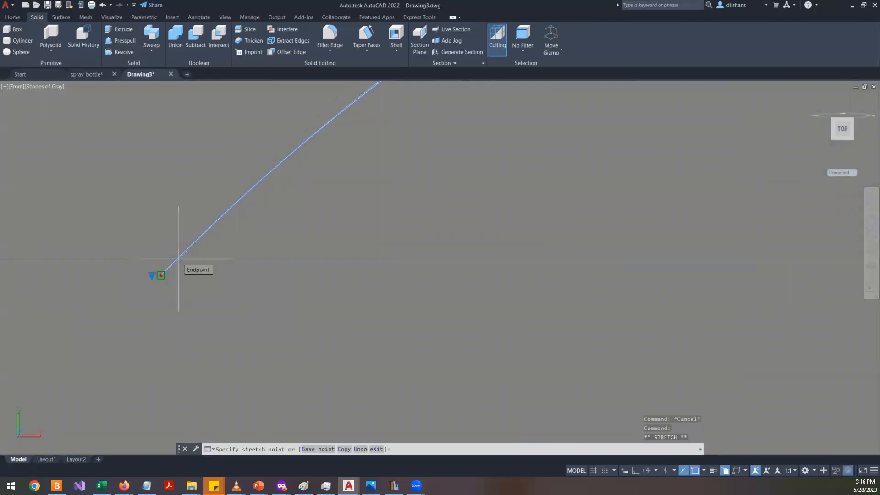
{"action": "type", "text": "ner"}
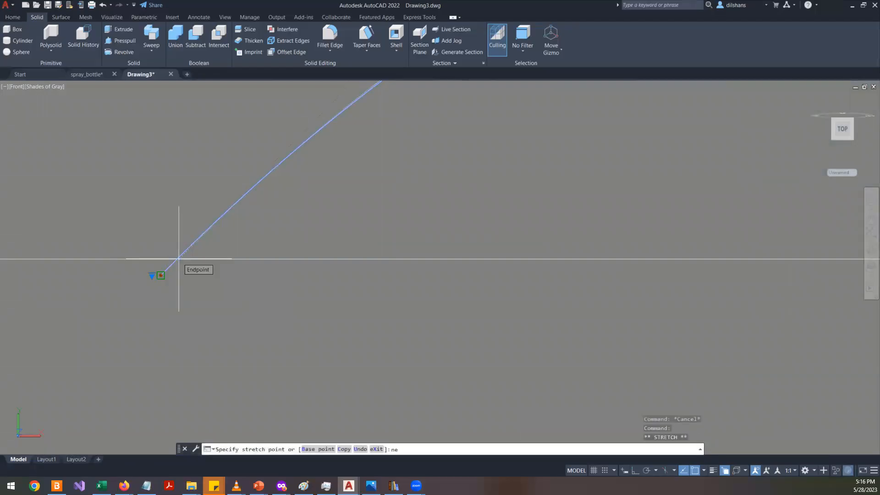
{"action": "left_click", "coordinate": [179, 258]}
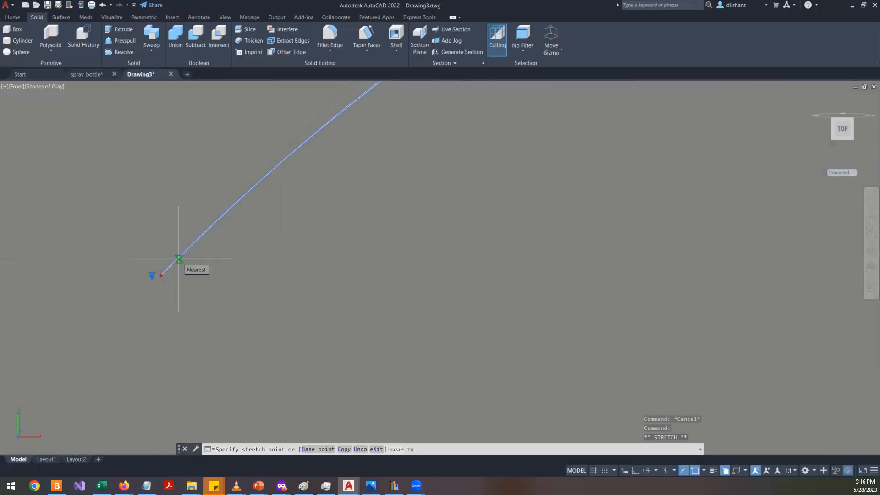
{"action": "key", "text": "Escape"}
- Mirror the spline about the horizontal line, keeping the original, to form a closed leaf shape
{"action": "scroll", "coordinate": [58, 247], "scroll_direction": "down", "scroll_amount": 5}
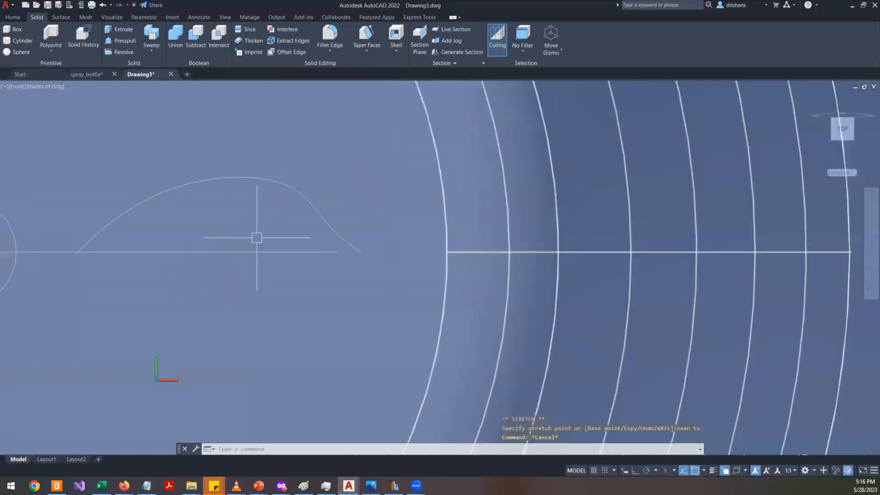
{"action": "left_click", "coordinate": [271, 176]}
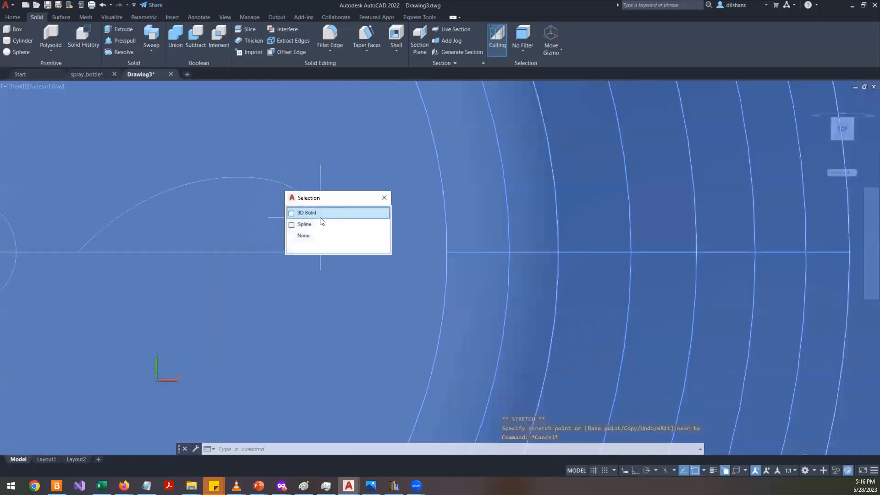
{"action": "left_click", "coordinate": [317, 222]}
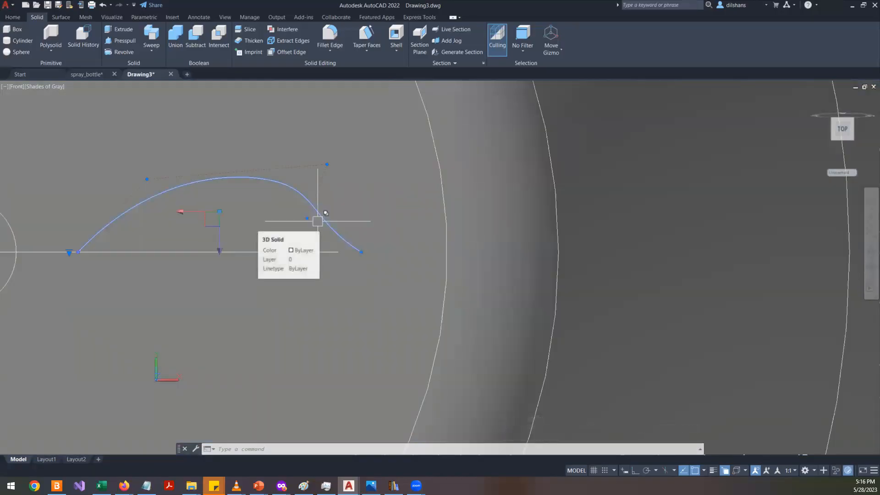
{"action": "type", "text": "Mul"}
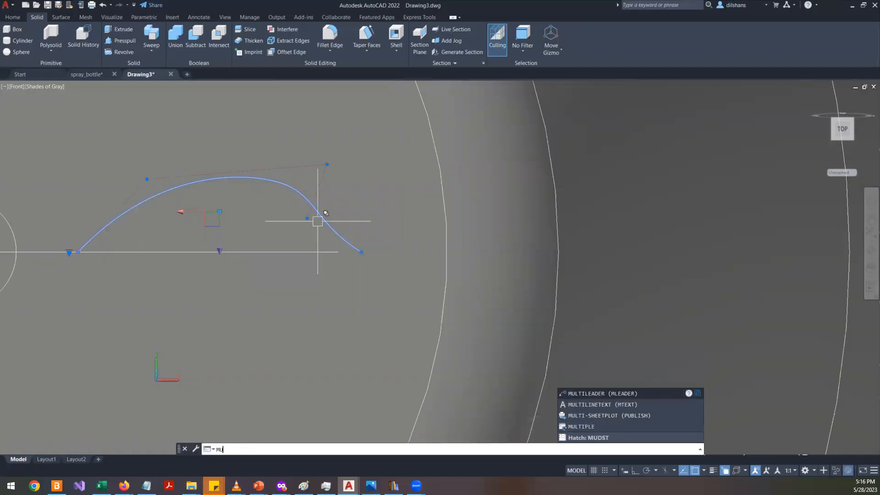
{"action": "type", "text": "i"}
{"action": "key", "text": "Return"}
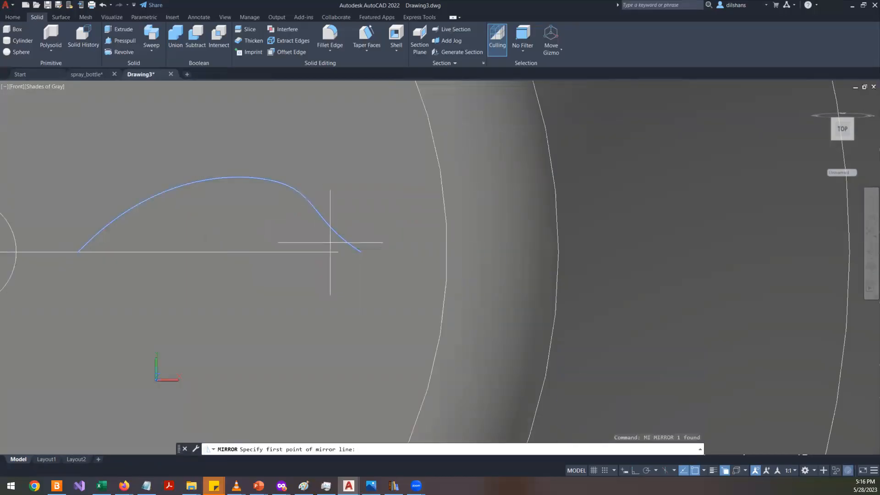
{"action": "left_click", "coordinate": [360, 252]}
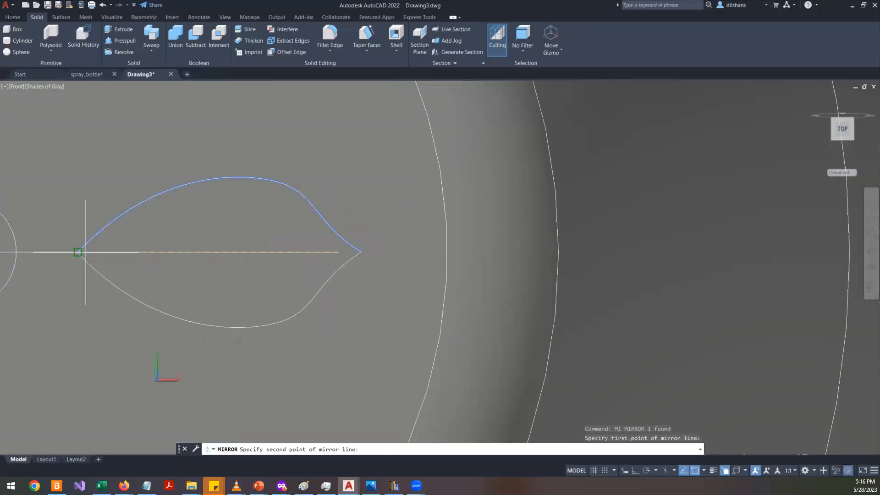
{"action": "left_click", "coordinate": [78, 251]}
{"action": "scroll", "coordinate": [334, 240], "scroll_direction": "down", "scroll_amount": 4}
{"action": "scroll", "coordinate": [298, 252], "scroll_direction": "up", "scroll_amount": 3}
{"action": "key", "text": "Return"}
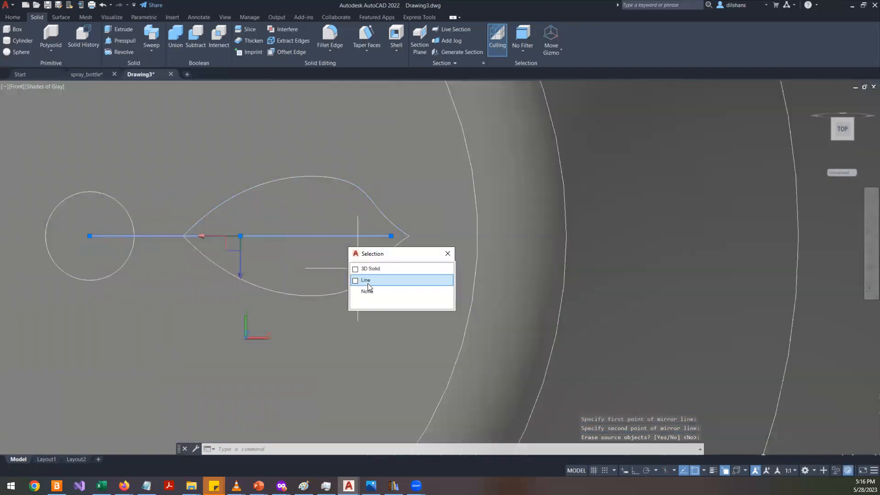
- Hide the horizontal construction line
{"action": "left_click", "coordinate": [365, 280]}
{"action": "scroll", "coordinate": [367, 284], "scroll_direction": "down", "scroll_amount": 5}
{"action": "right_click", "coordinate": [611, 206]}
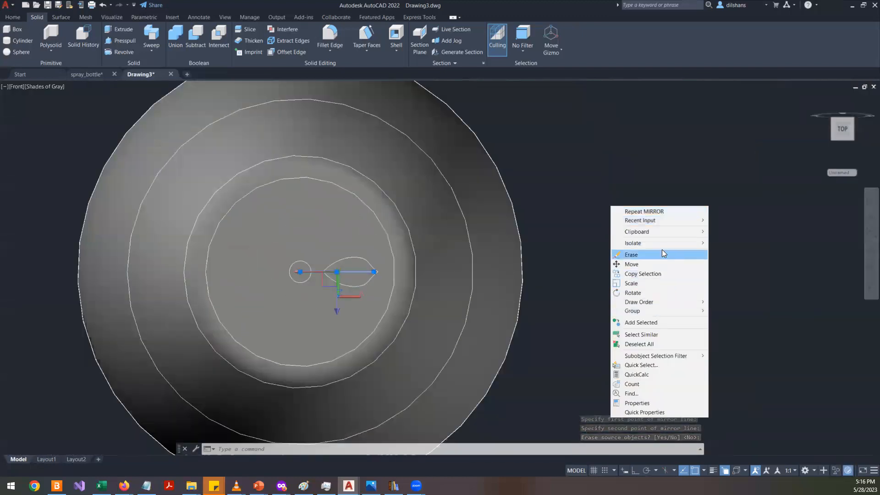
{"action": "mouse_move", "coordinate": [678, 243]}
{"action": "left_click", "coordinate": [724, 254]}
{"action": "scroll", "coordinate": [415, 283], "scroll_direction": "up", "scroll_amount": 5}
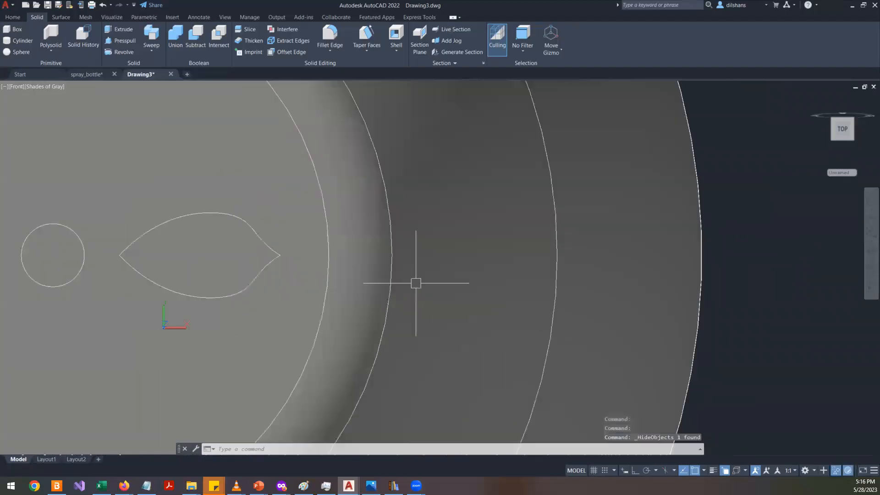
- Join the two mirrored spline halves into a single closed leaf spline
{"action": "scroll", "coordinate": [416, 282], "scroll_direction": "down", "scroll_amount": 4}
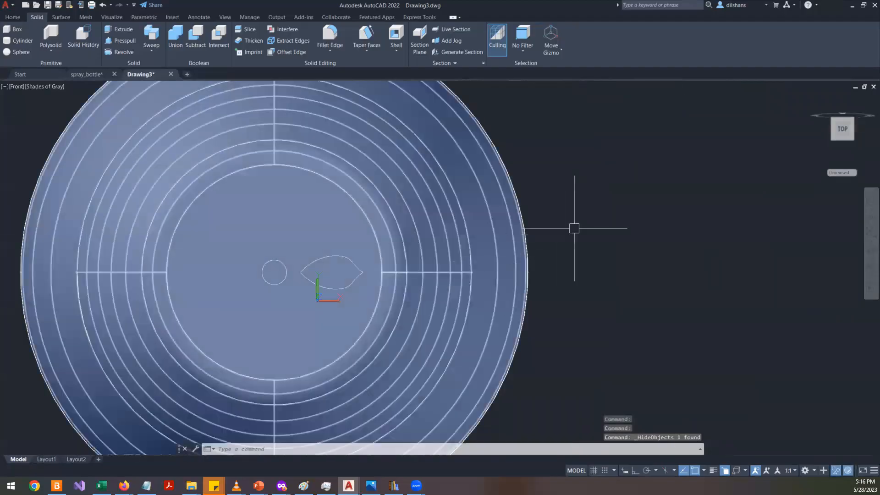
{"action": "left_click", "coordinate": [62, 98]}
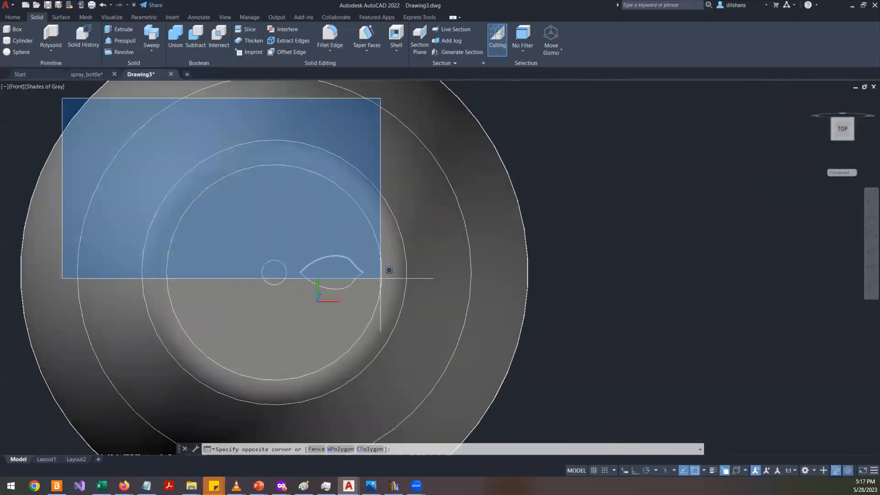
{"action": "left_click", "coordinate": [381, 274]}
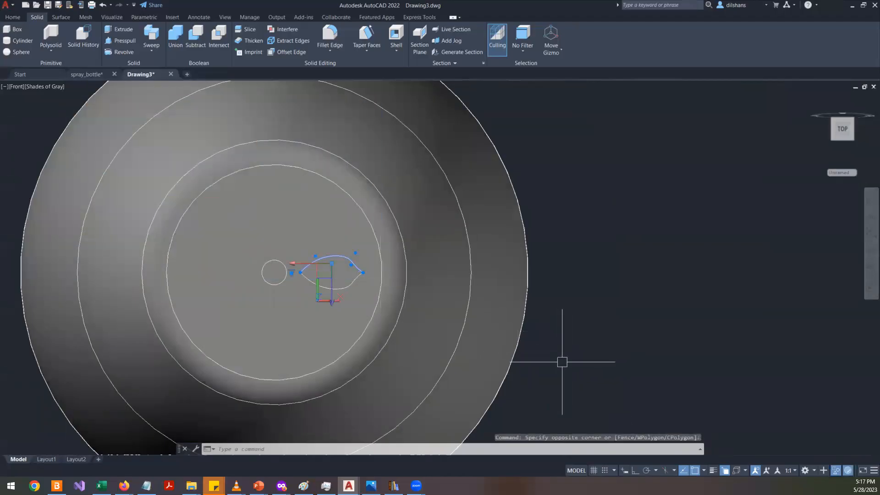
{"action": "scroll", "coordinate": [322, 305], "scroll_direction": "up", "scroll_amount": 4}
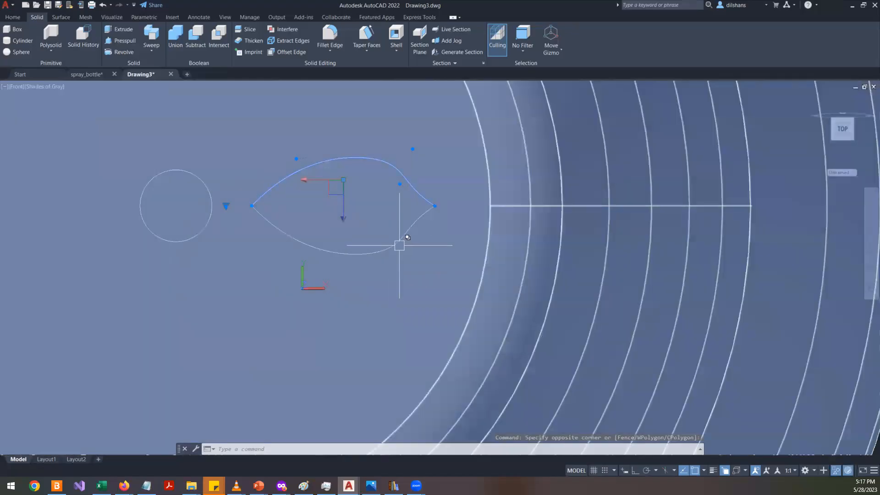
{"action": "left_click", "coordinate": [395, 242]}
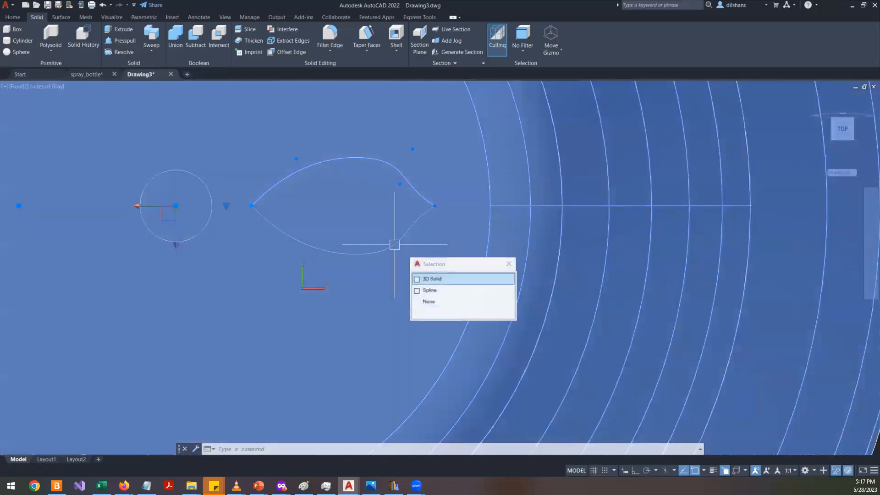
{"action": "left_click", "coordinate": [418, 291]}
{"action": "scroll", "coordinate": [274, 285], "scroll_direction": "down", "scroll_amount": 4}
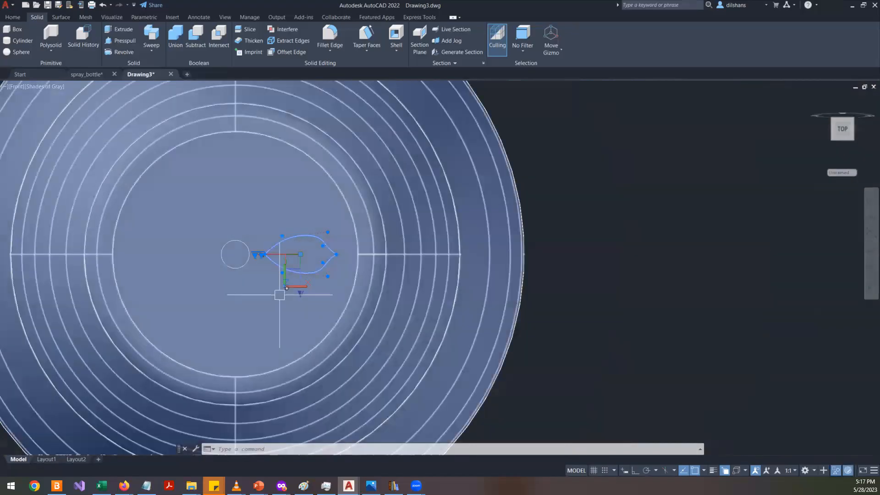
{"action": "type", "text": "j"}
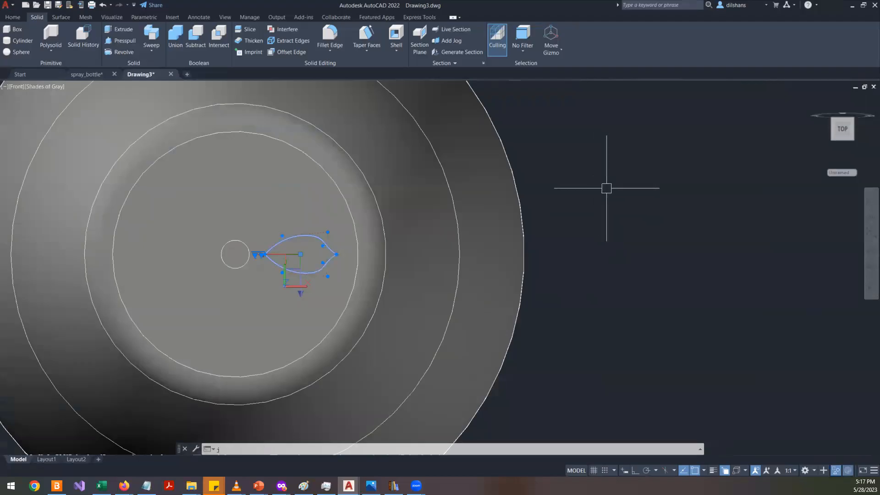
{"action": "key", "text": "Return"}
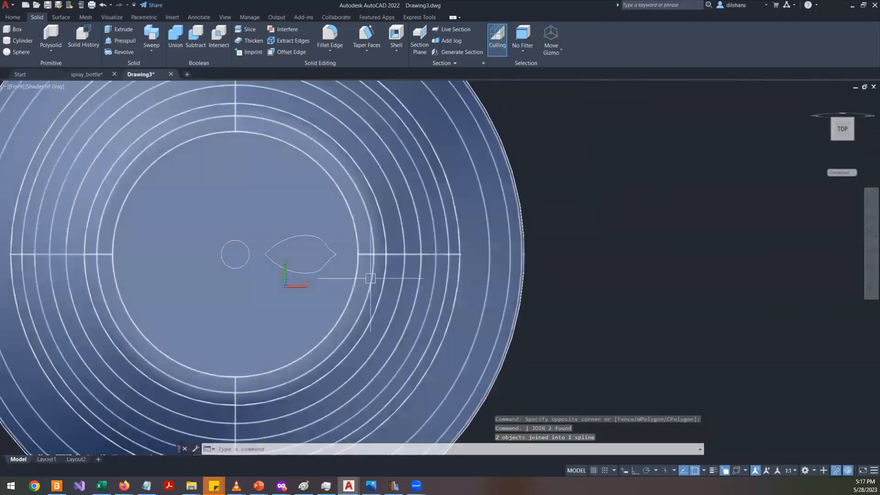
- Inspect the leaf spline's properties to check whether it is closed
{"action": "left_click", "coordinate": [328, 256]}
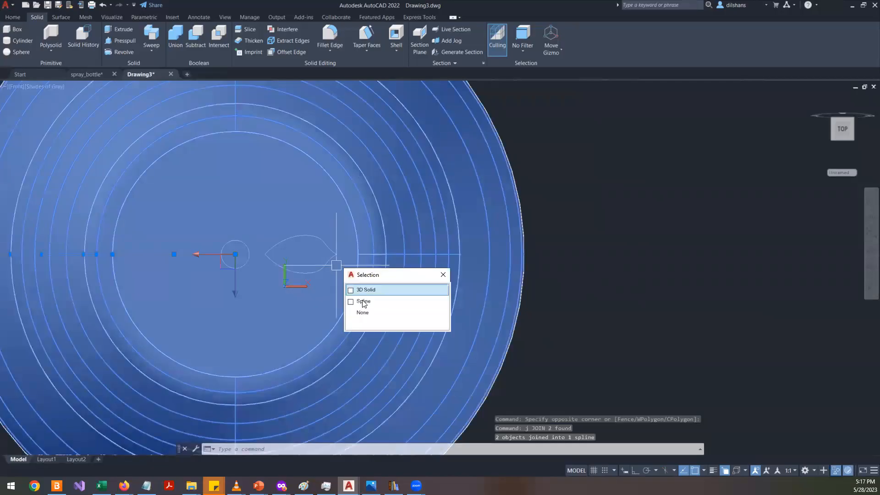
{"action": "left_click", "coordinate": [368, 300]}
{"action": "right_click", "coordinate": [624, 212]}
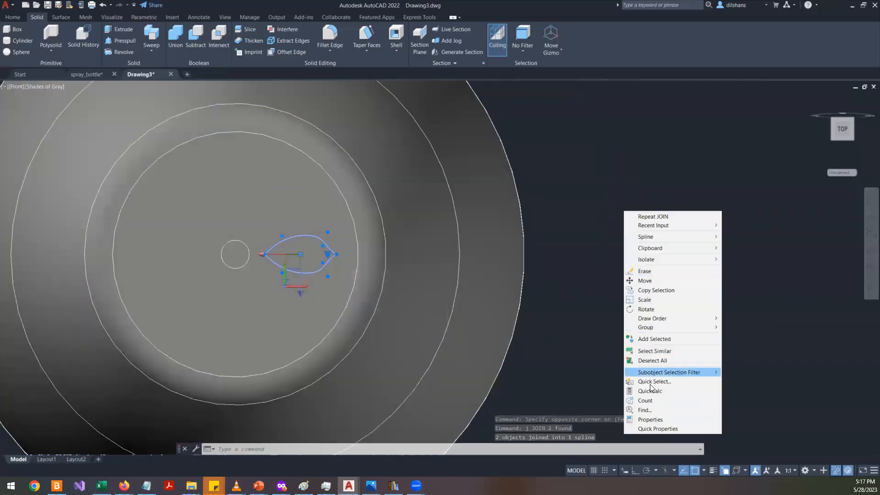
{"action": "left_click", "coordinate": [647, 418]}
{"action": "left_click_drag", "start_coordinate": [131, 288], "coordinate": [600, 285]}
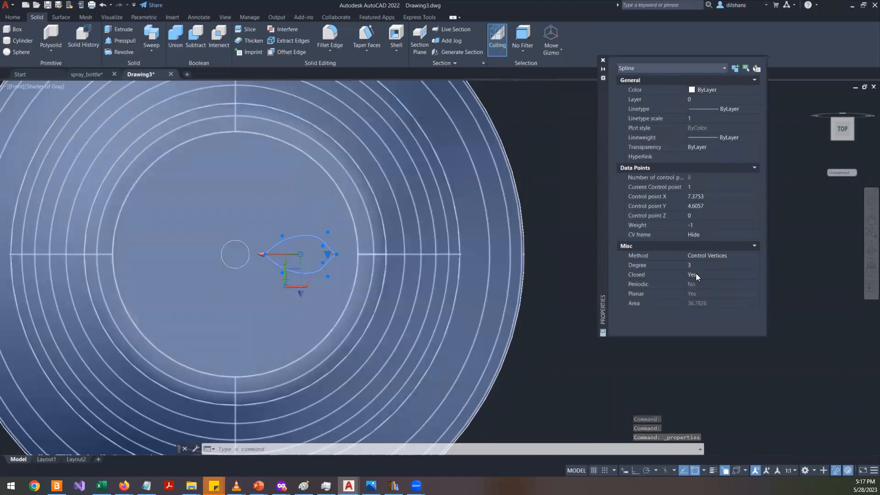
{"action": "key", "text": "Escape"}
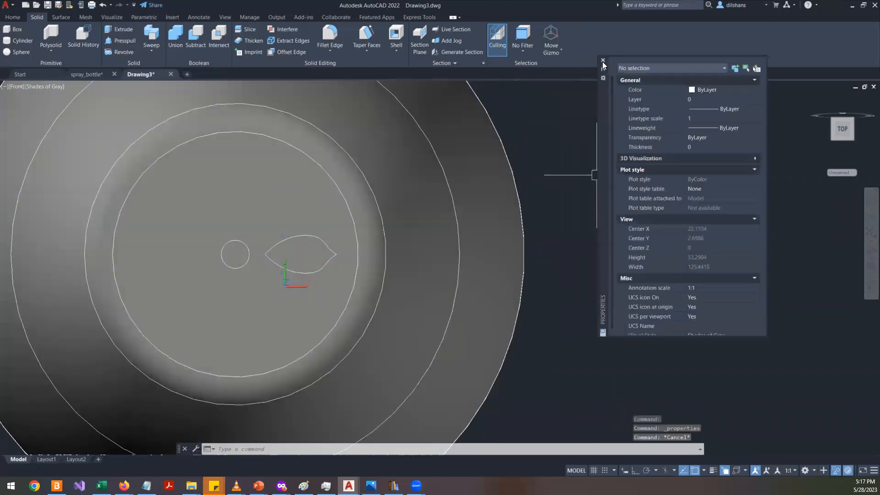
{"action": "left_click", "coordinate": [602, 60]}
{"action": "middle_click_drag", "start_coordinate": [487, 314], "coordinate": [402, 261], "text": "shift"}
{"action": "scroll", "coordinate": [402, 262], "scroll_direction": "up", "scroll_amount": 5}
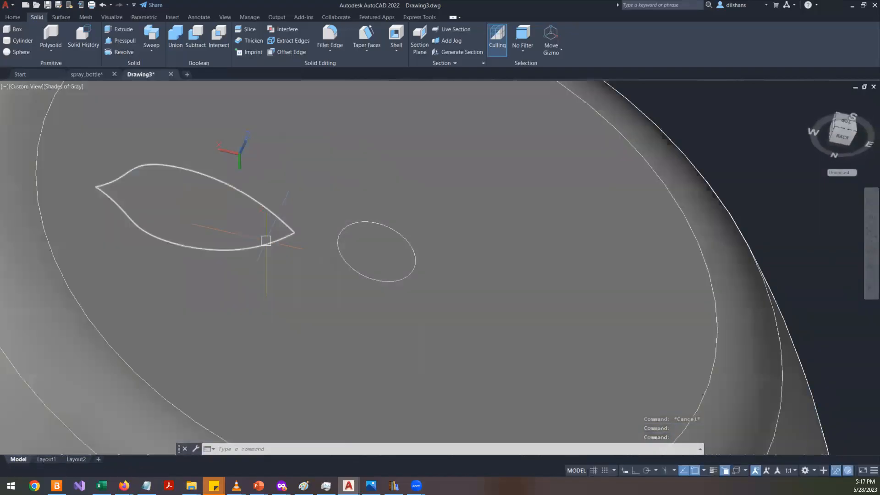
{"action": "left_click", "coordinate": [282, 243]}
{"action": "left_click", "coordinate": [301, 273]}
{"action": "type", "text": "e"}
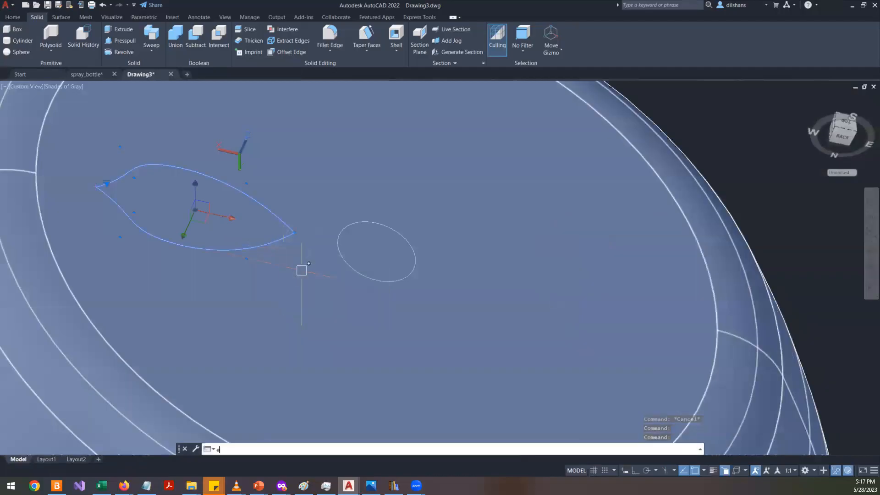
{"action": "type", "text": "x"}
{"action": "key", "text": "Return"}
{"action": "key", "text": "Escape"}
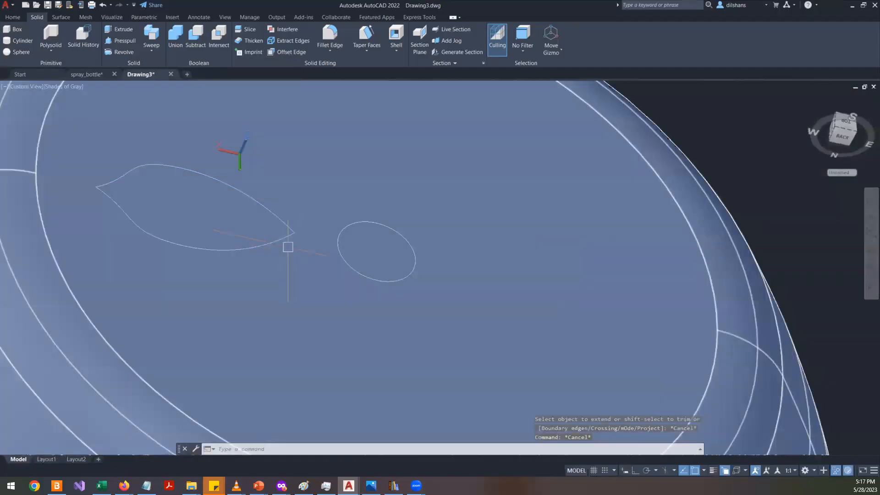
- Start the Extrude command on the closed leaf spline
{"action": "left_click", "coordinate": [281, 241]}
{"action": "left_click", "coordinate": [303, 272]}
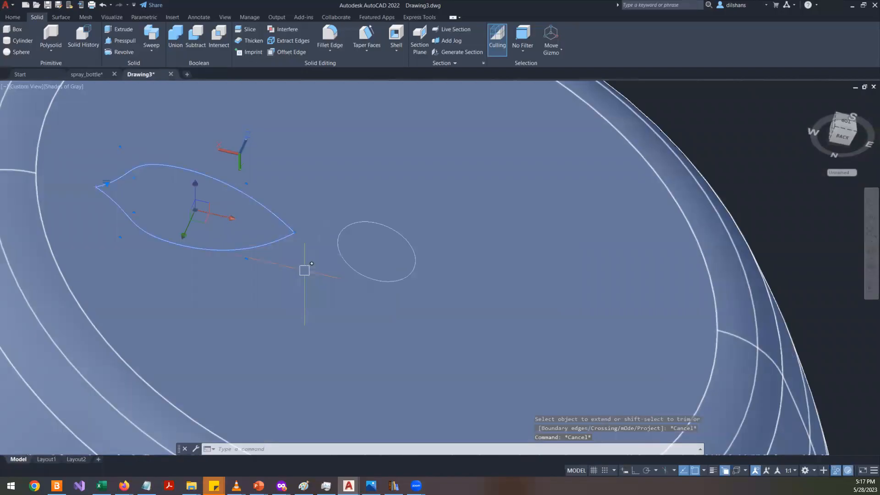
{"action": "type", "text": "ex"}
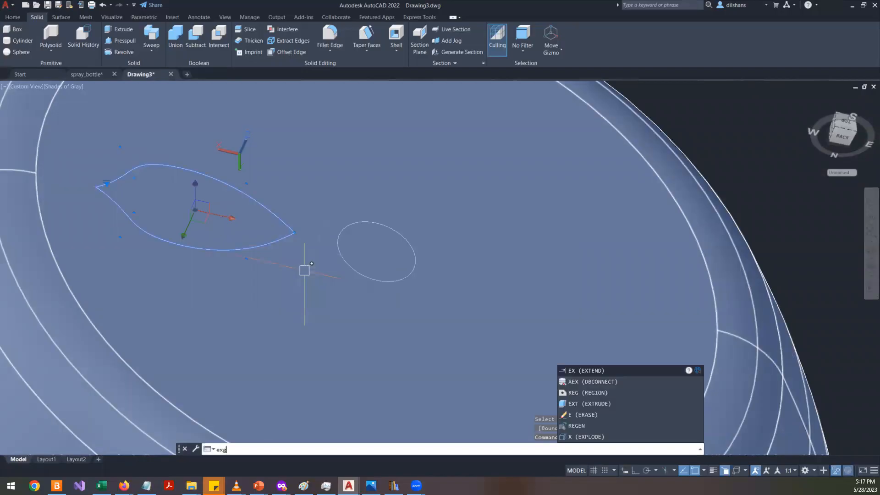
{"action": "type", "text": "t"}
{"action": "key", "text": "Return"}
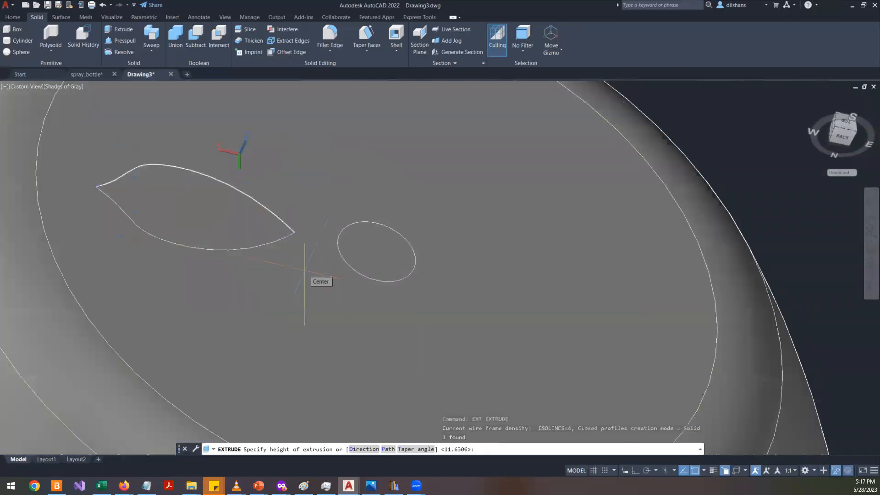
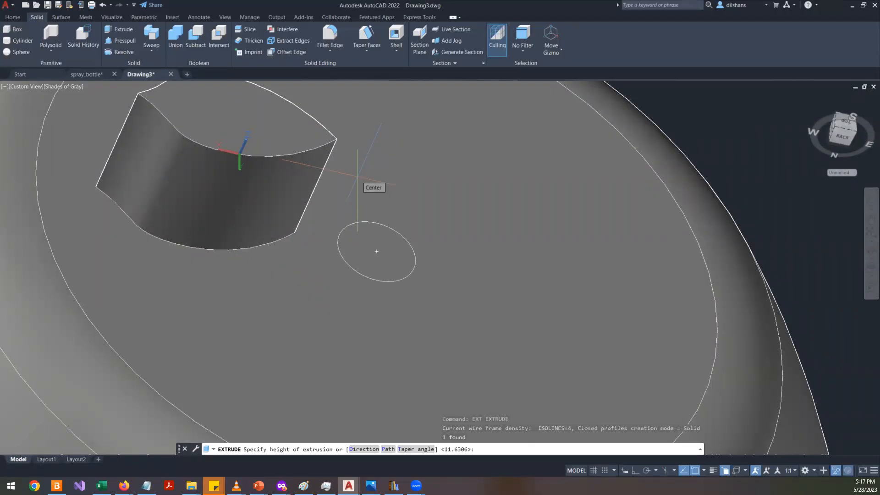
- Extrude the leaf profile 0.5 units
{"action": "key", "text": "Return"}
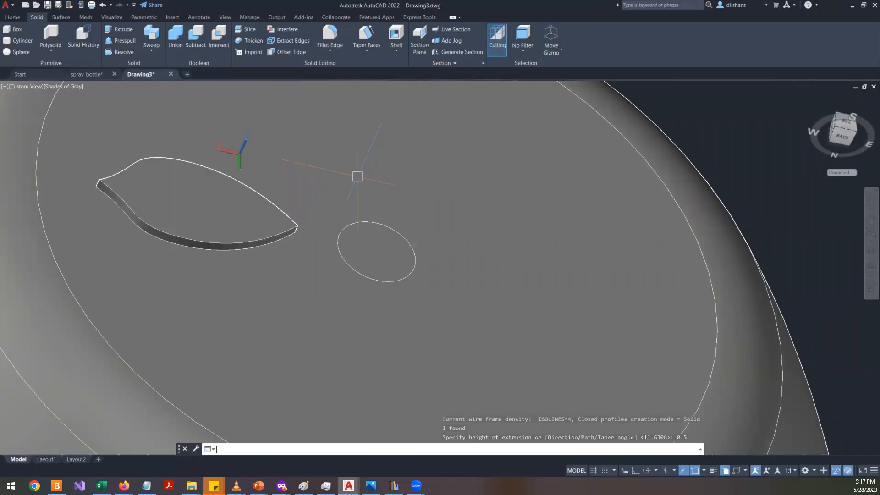
{"action": "key", "text": "Escape"}
{"action": "key", "text": "Escape"}
- Set the leaf solid's extrusion height to -0.5 in its properties, then close the properties palette
{"action": "left_click", "coordinate": [184, 236]}
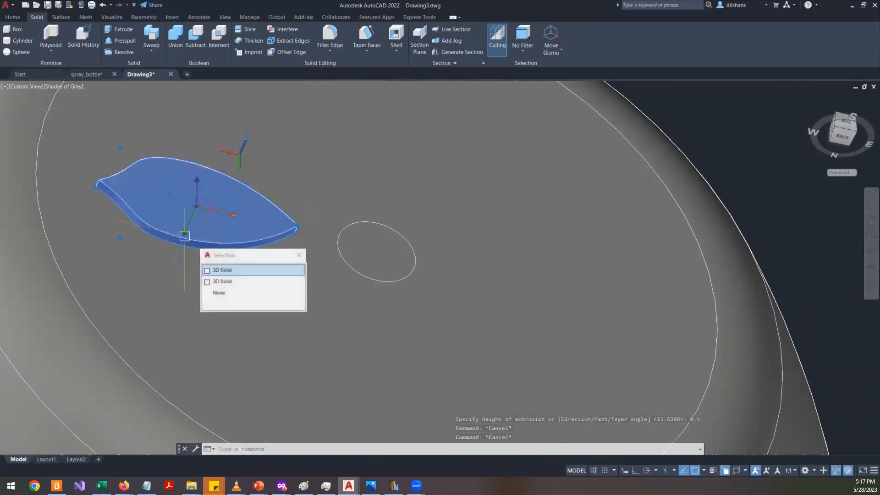
{"action": "left_click", "coordinate": [229, 270]}
{"action": "right_click", "coordinate": [768, 133]}
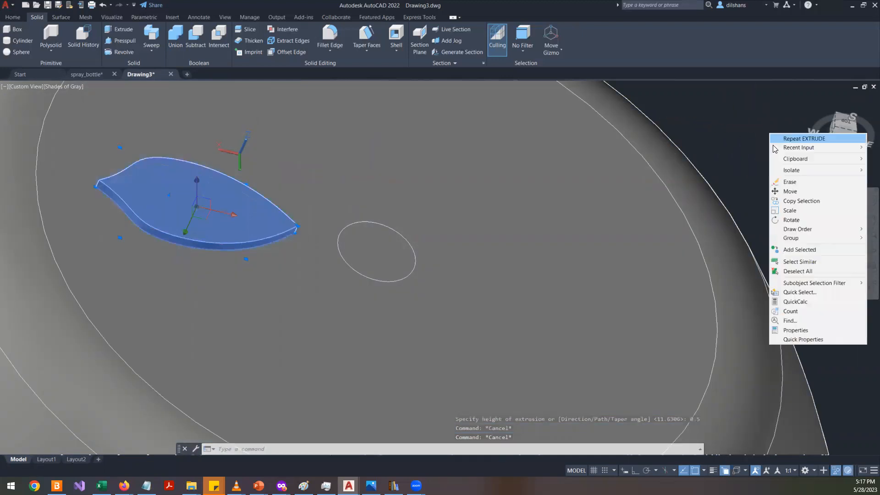
{"action": "left_click", "coordinate": [791, 328]}
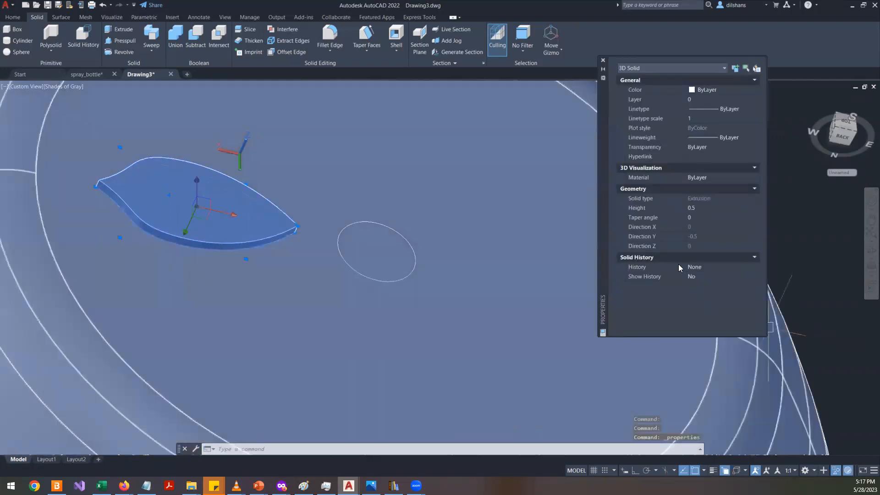
{"action": "left_click", "coordinate": [690, 208]}
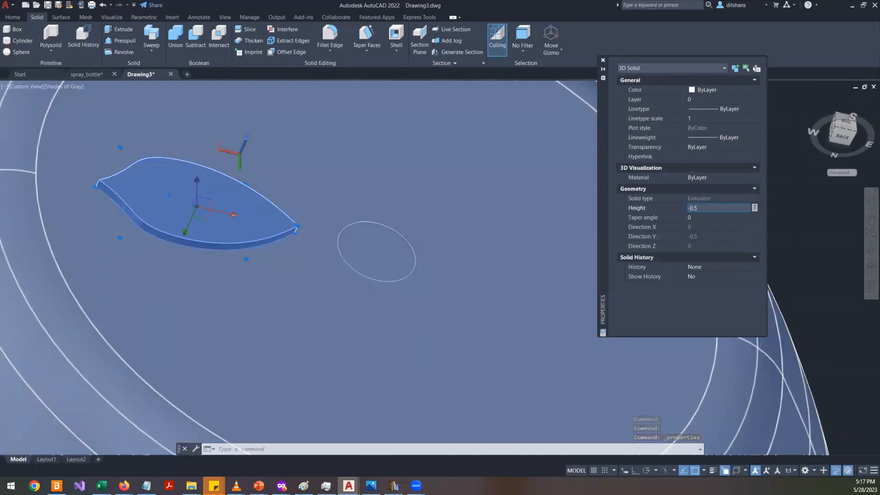
{"action": "type", "text": "0.5"}
{"action": "key", "text": "Tab"}
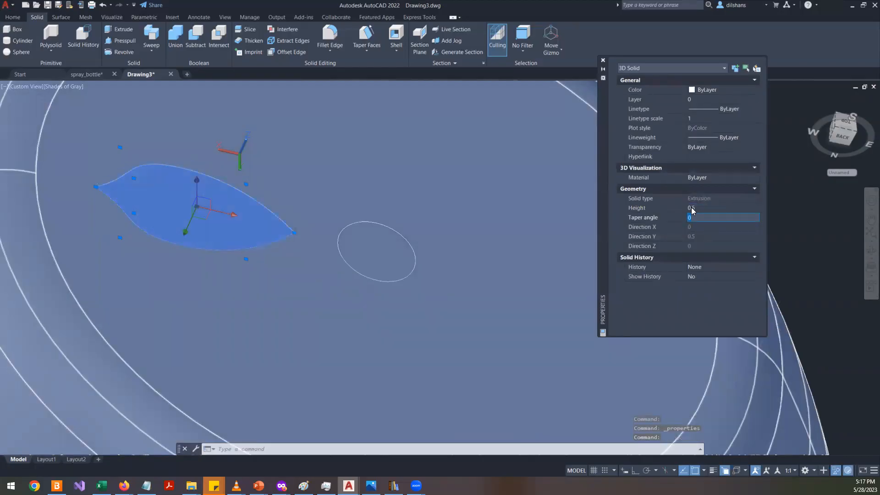
{"action": "left_click", "coordinate": [603, 61]}
{"action": "key", "text": "Escape"}
{"action": "key", "text": "Escape"}
{"action": "key", "text": "Escape"}
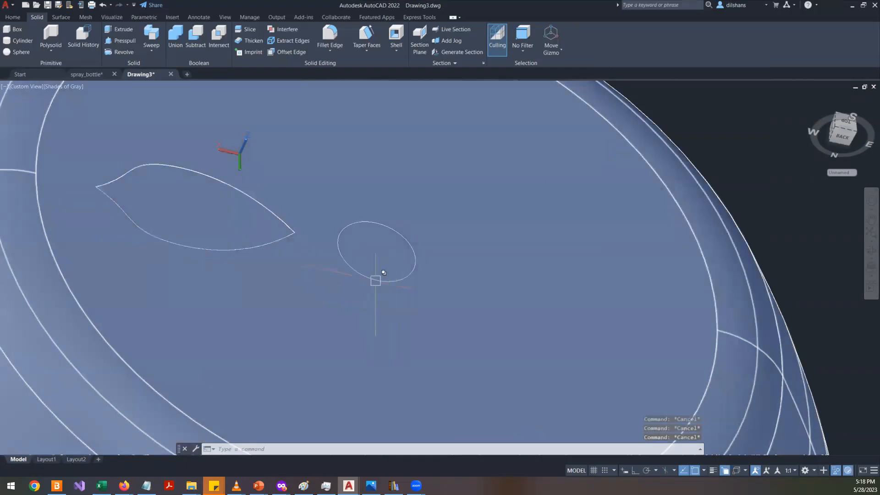
- Extrude the small circle beside the leaf -0.5 units
{"action": "left_click", "coordinate": [387, 275]}
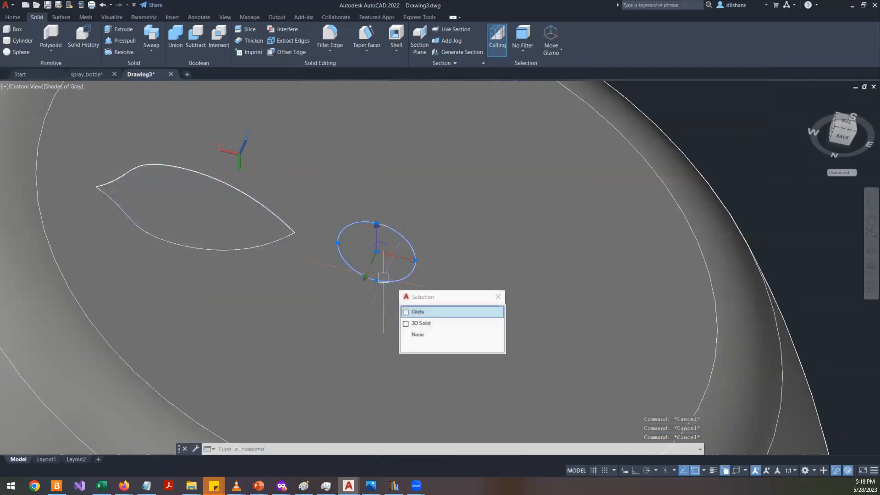
{"action": "left_click", "coordinate": [407, 311]}
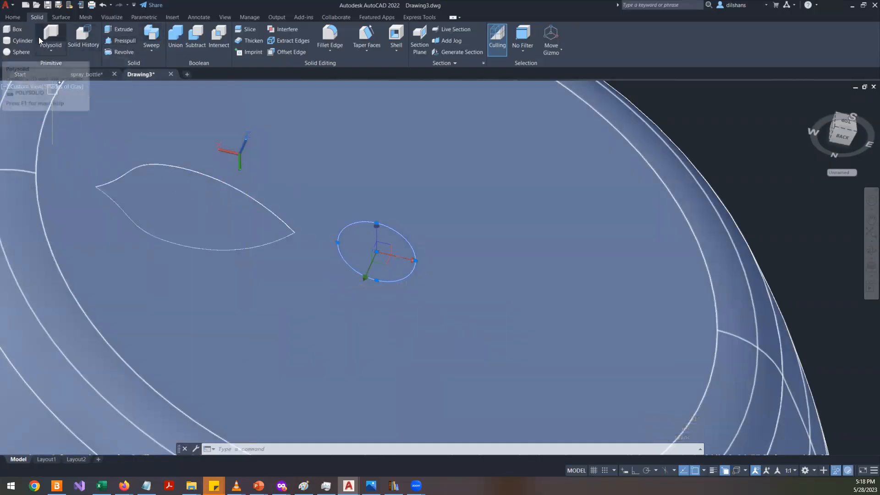
{"action": "left_click", "coordinate": [120, 29]}
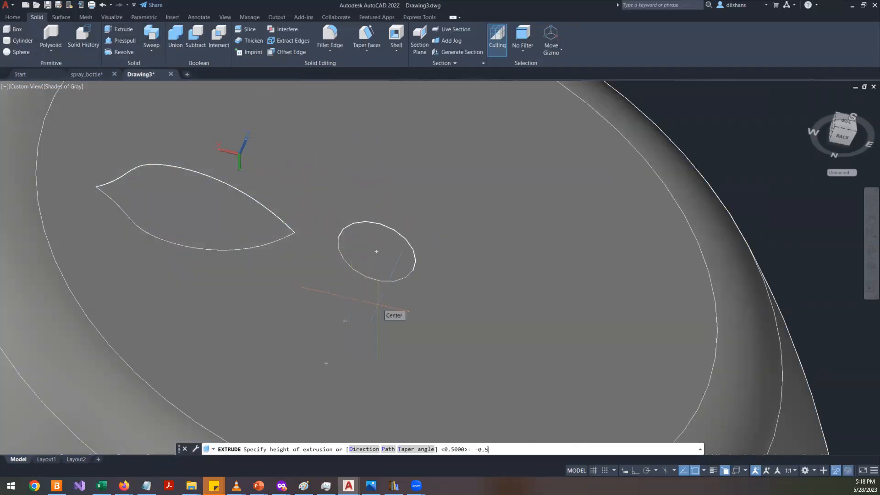
{"action": "key", "text": "Return"}
- Hide the bottle body so only the leaf and circle solids remain visible
{"action": "scroll", "coordinate": [377, 304], "scroll_direction": "down", "scroll_amount": 5}
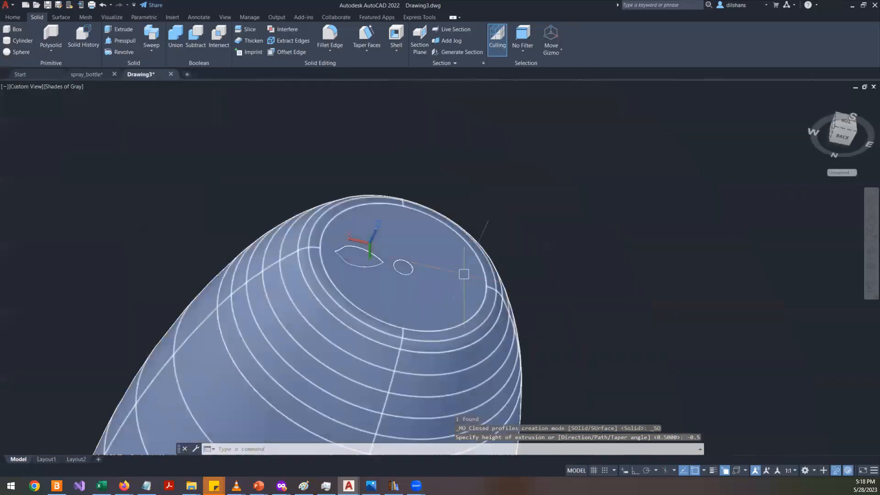
{"action": "left_click", "coordinate": [471, 303]}
{"action": "right_click", "coordinate": [627, 167]}
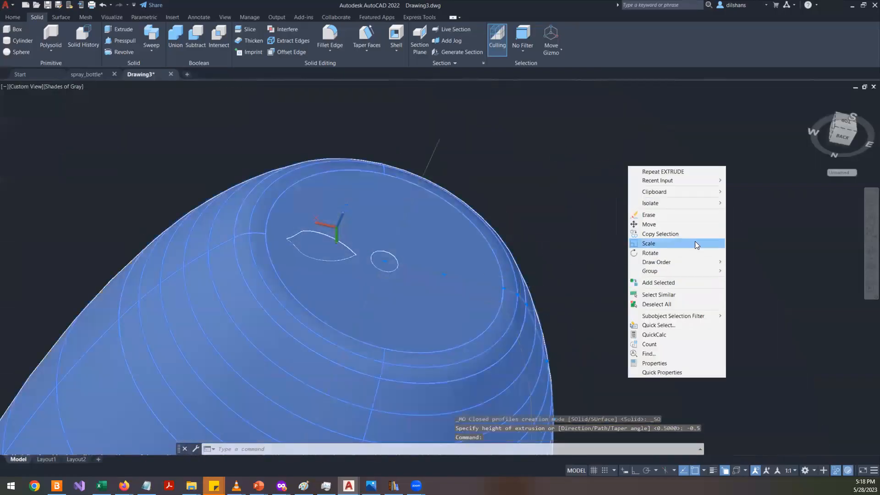
{"action": "mouse_move", "coordinate": [705, 205]}
{"action": "left_click", "coordinate": [740, 215]}
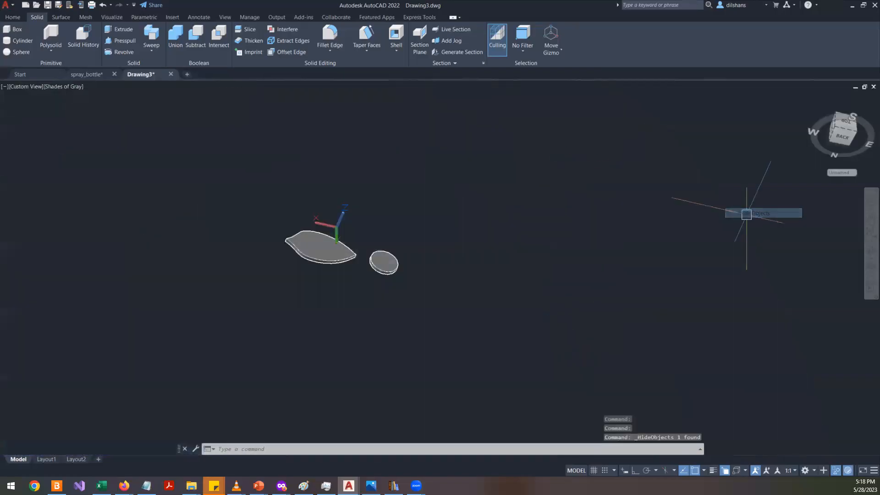
{"action": "scroll", "coordinate": [394, 237], "scroll_direction": "down", "scroll_amount": 3}
{"action": "left_click", "coordinate": [206, 289]}
{"action": "key", "text": "Escape"}
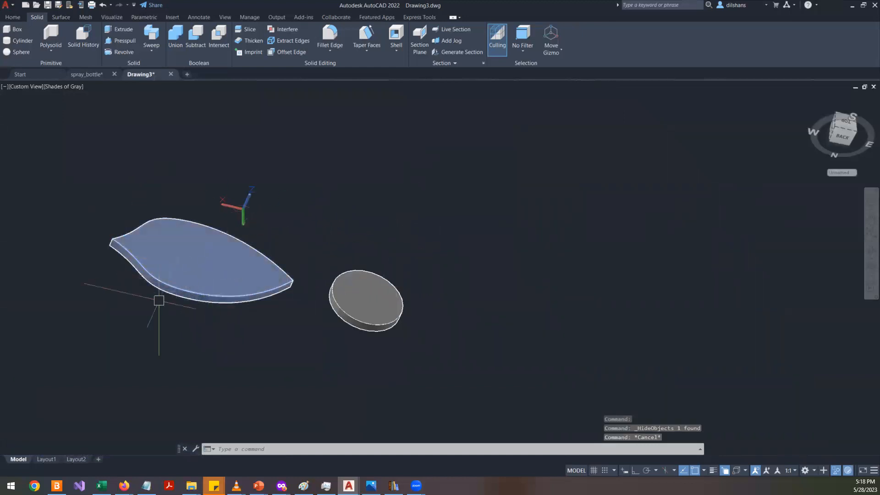
{"action": "left_click", "coordinate": [190, 259]}
{"action": "scroll", "coordinate": [214, 298], "scroll_direction": "up", "scroll_amount": 5}
{"action": "key", "text": "Escape"}
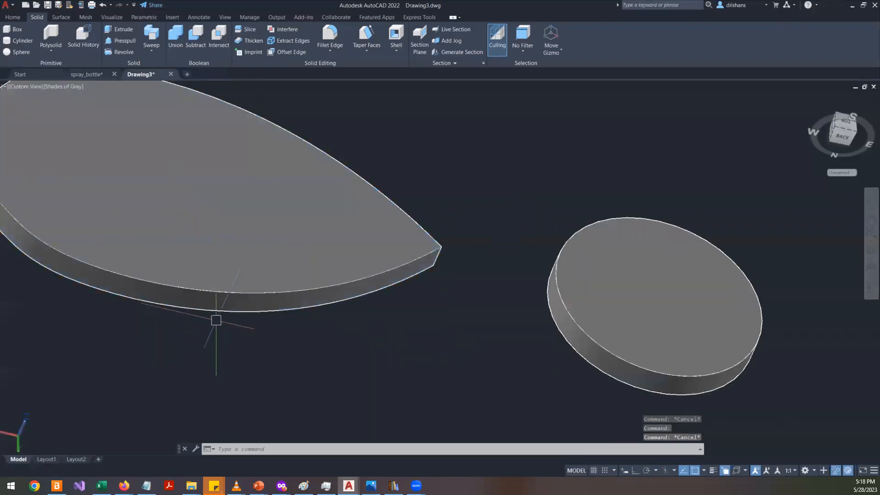
{"action": "left_click", "coordinate": [221, 308]}
{"action": "scroll", "coordinate": [491, 259], "scroll_direction": "down", "scroll_amount": 4}
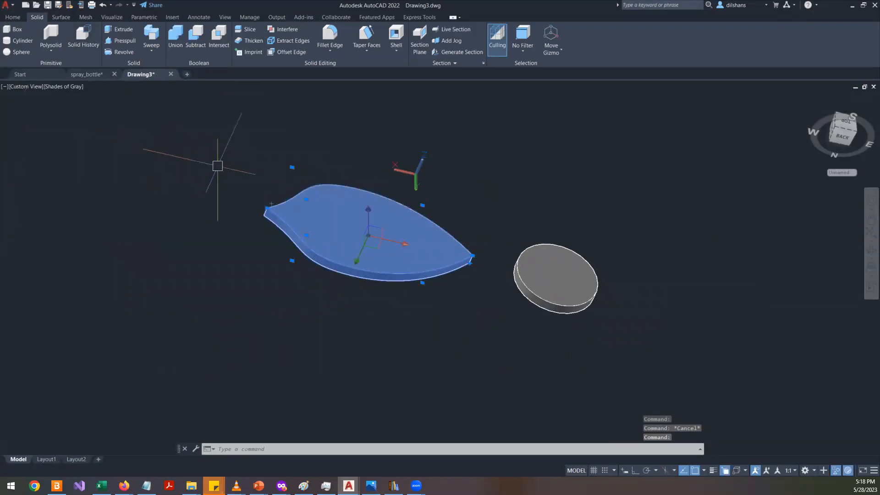
{"action": "key", "text": "Escape"}
- Create a polar array of the leaf solid centered on the circle's center
{"action": "type", "text": "ar"}
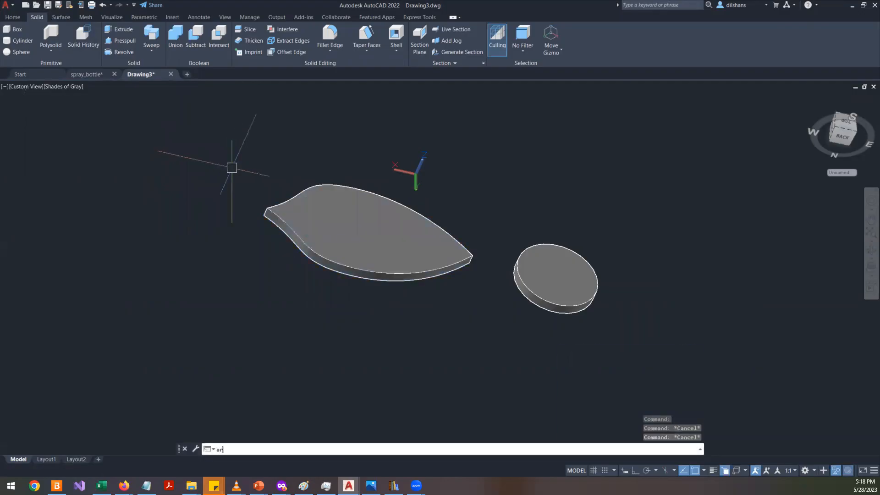
{"action": "key", "text": "Return"}
{"action": "left_click", "coordinate": [398, 239]}
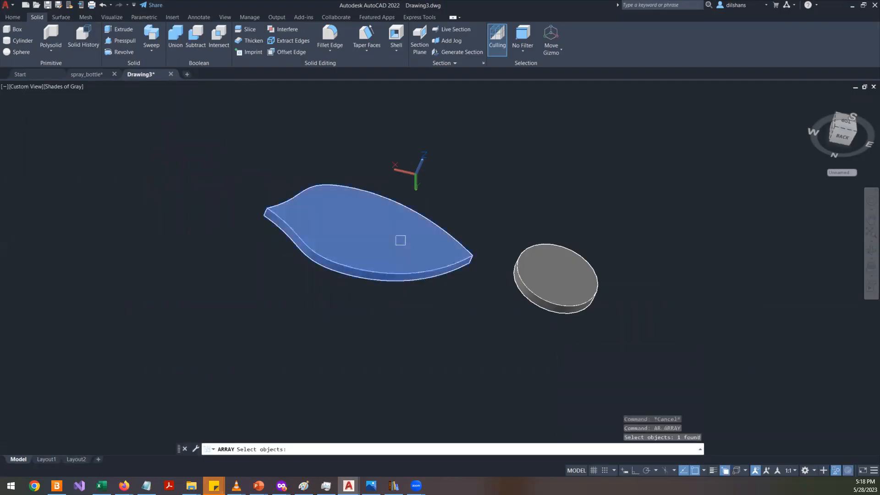
{"action": "key", "text": "Return"}
{"action": "type", "text": "po"}
{"action": "key", "text": "Return"}
{"action": "scroll", "coordinate": [561, 277], "scroll_direction": "up", "scroll_amount": 6}
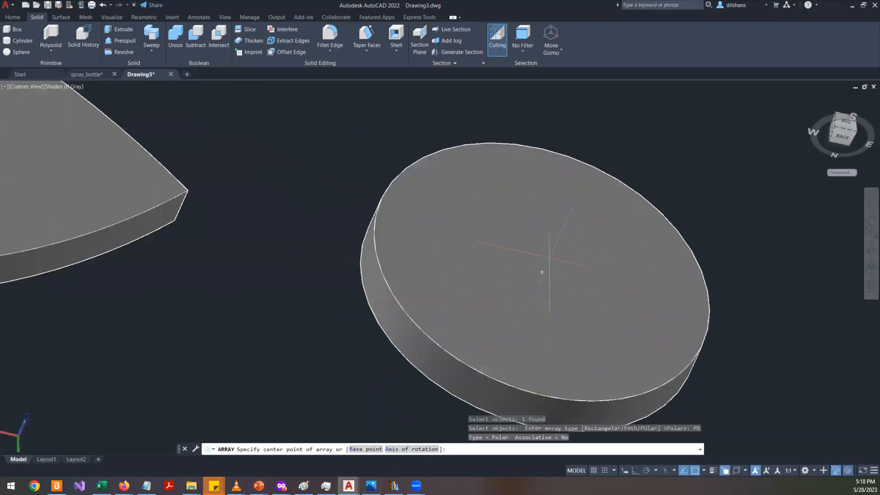
{"action": "left_click", "coordinate": [541, 272]}
- Set the polar array's item count to 7
{"action": "scroll", "coordinate": [542, 272], "scroll_direction": "down", "scroll_amount": 8}
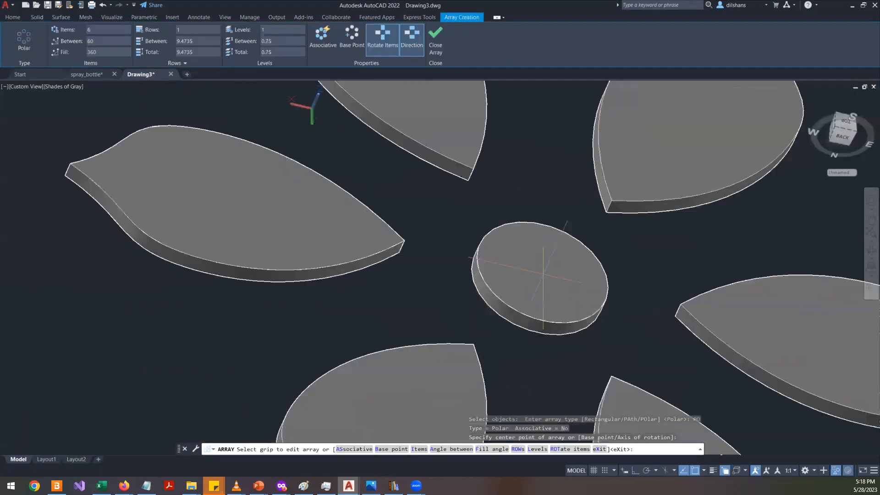
{"action": "scroll", "coordinate": [541, 272], "scroll_direction": "up", "scroll_amount": 4}
{"action": "middle_click_drag", "start_coordinate": [541, 308], "coordinate": [419, 369], "text": "shift"}
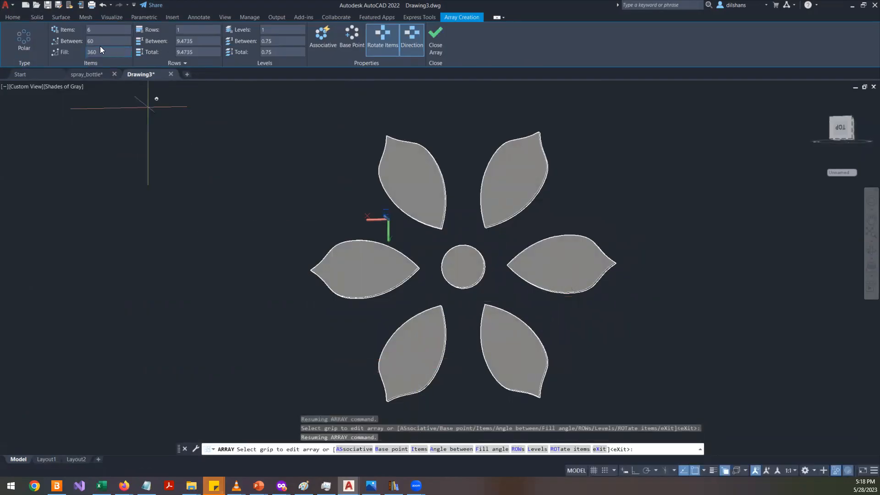
{"action": "left_click", "coordinate": [112, 33]}
{"action": "type", "text": "7"}
{"action": "key", "text": "Return"}
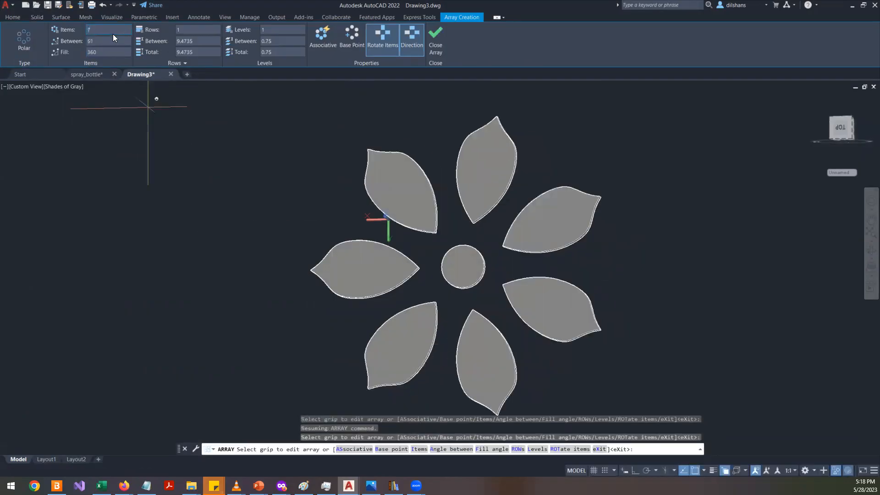
- Set the polar array's item count to 8 and close the array
{"action": "left_click", "coordinate": [112, 31]}
{"action": "key", "text": "Return"}
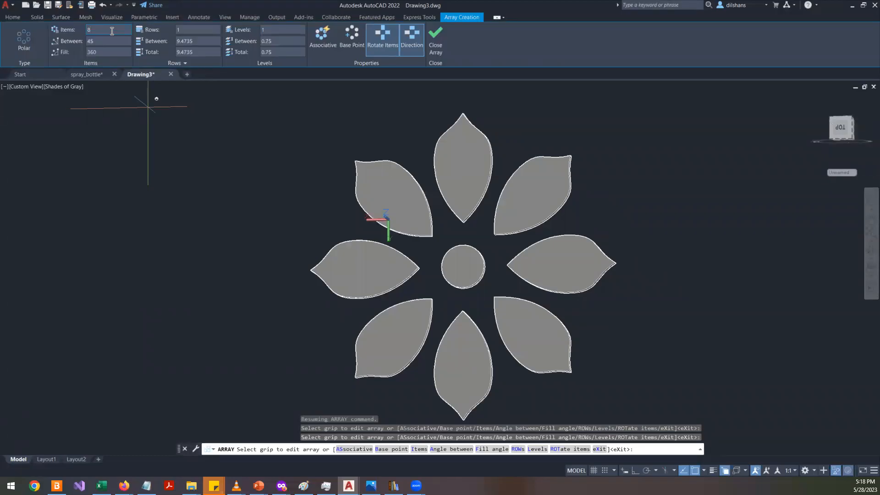
{"action": "left_click", "coordinate": [433, 42]}
- End object isolation to show the bottle body again
{"action": "scroll", "coordinate": [369, 192], "scroll_direction": "down", "scroll_amount": 6}
{"action": "scroll", "coordinate": [433, 215], "scroll_direction": "up", "scroll_amount": 4}
{"action": "right_click", "coordinate": [633, 161]}
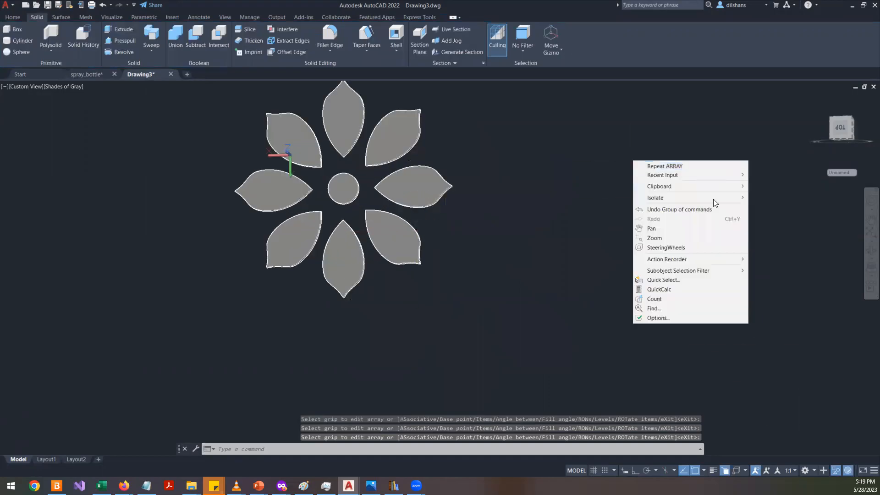
{"action": "mouse_move", "coordinate": [733, 200]}
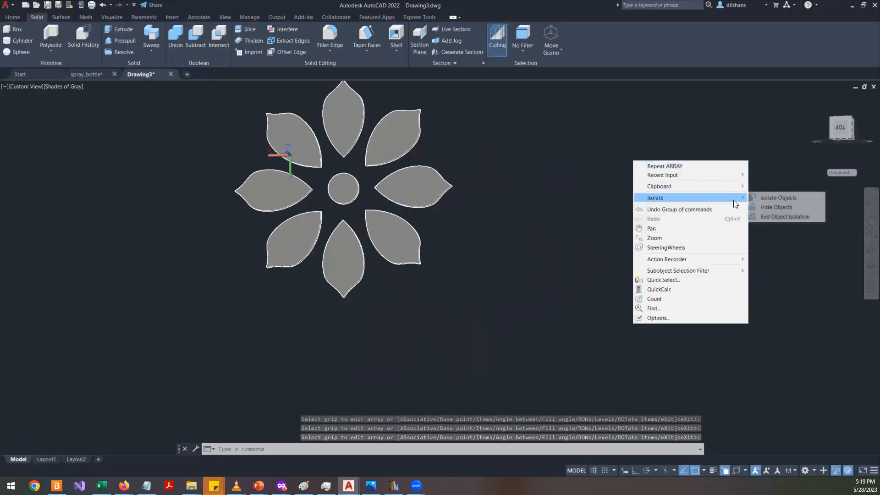
{"action": "left_click", "coordinate": [781, 216]}
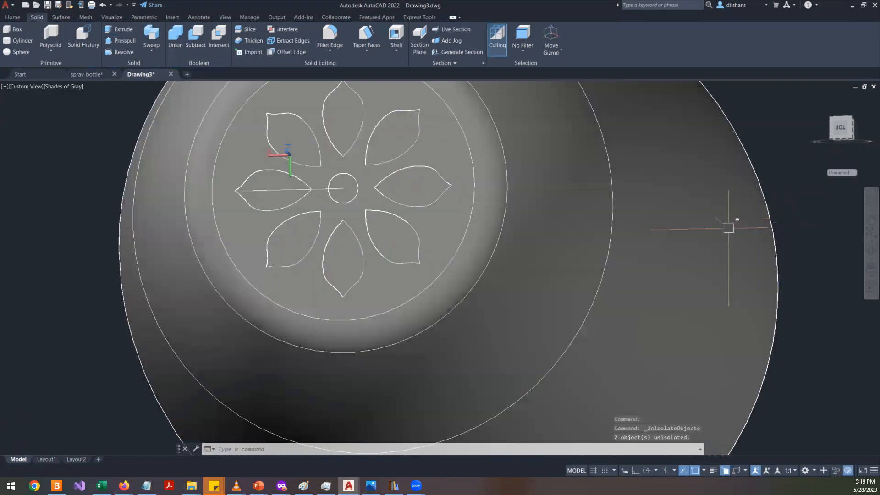
- Orbit and zoom around the bottle's top to inspect the petal pattern
{"action": "middle_click_drag", "start_coordinate": [515, 295], "coordinate": [542, 190], "text": "shift"}
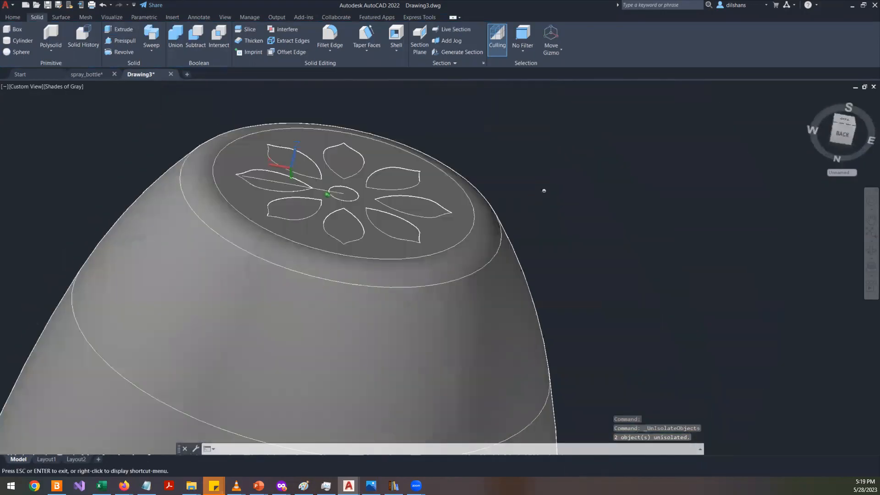
{"action": "scroll", "coordinate": [435, 178], "scroll_direction": "up", "scroll_amount": 4}
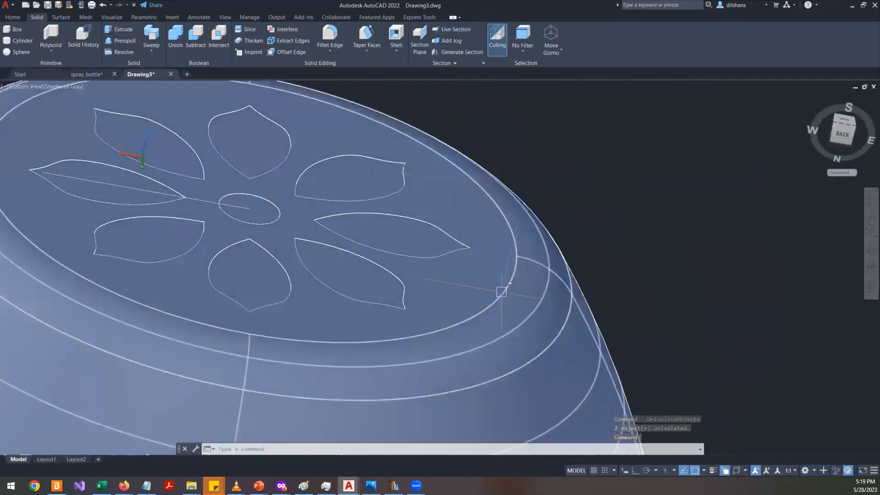
{"action": "scroll", "coordinate": [262, 183], "scroll_direction": "down", "scroll_amount": 4}
{"action": "scroll", "coordinate": [253, 155], "scroll_direction": "up", "scroll_amount": 3}
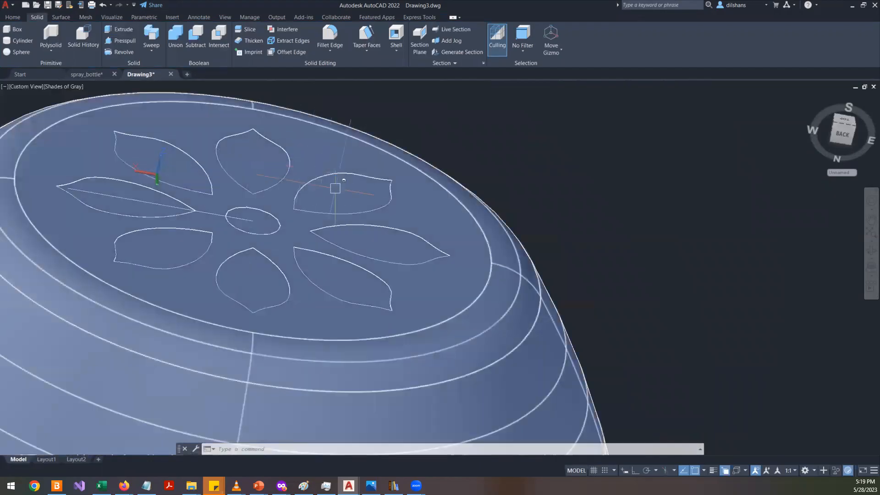
{"action": "scroll", "coordinate": [368, 225], "scroll_direction": "down", "scroll_amount": 5}
{"action": "middle_click_drag", "start_coordinate": [343, 281], "coordinate": [364, 206], "text": "shift"}
{"action": "scroll", "coordinate": [367, 202], "scroll_direction": "up", "scroll_amount": 5}
{"action": "scroll", "coordinate": [338, 230], "scroll_direction": "up", "scroll_amount": 3}
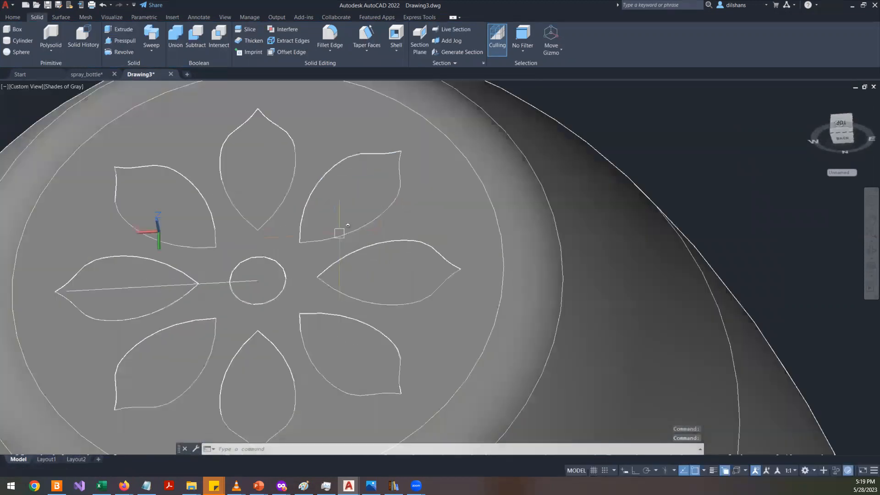
{"action": "scroll", "coordinate": [269, 210], "scroll_direction": "down", "scroll_amount": 5}
{"action": "scroll", "coordinate": [274, 215], "scroll_direction": "down", "scroll_amount": 3}
{"action": "scroll", "coordinate": [321, 213], "scroll_direction": "up", "scroll_amount": 5}
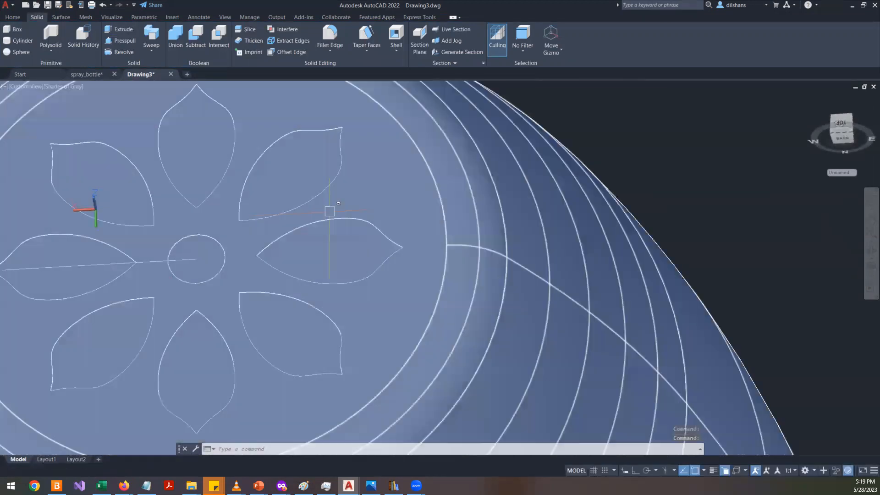
{"action": "scroll", "coordinate": [312, 227], "scroll_direction": "down", "scroll_amount": 3}
{"action": "scroll", "coordinate": [373, 231], "scroll_direction": "up", "scroll_amount": 2}
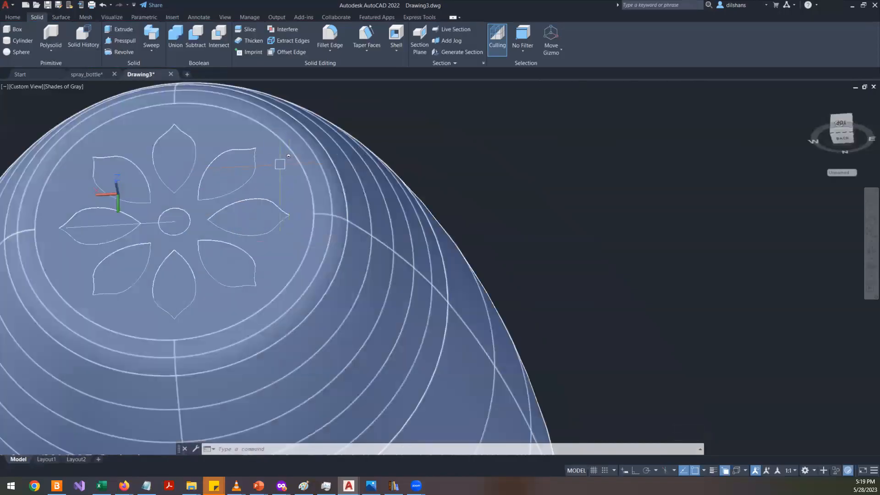
{"action": "scroll", "coordinate": [265, 163], "scroll_direction": "up", "scroll_amount": 2}
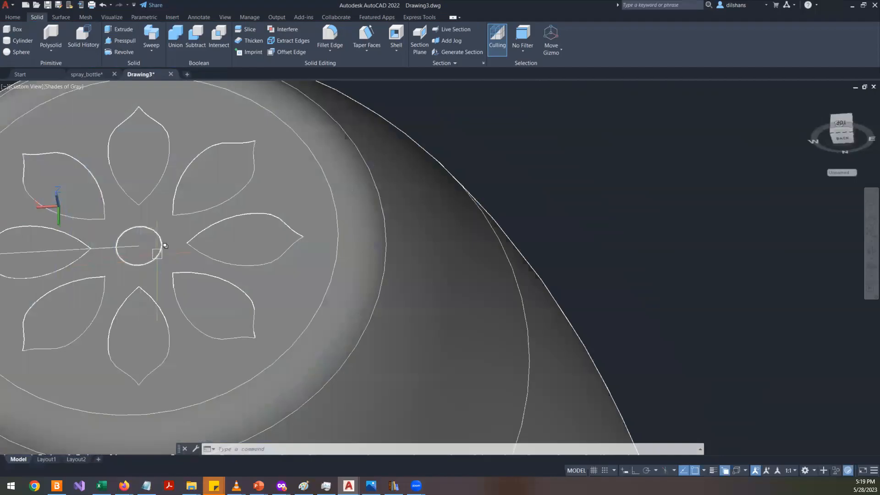
{"action": "left_click", "coordinate": [338, 220]}
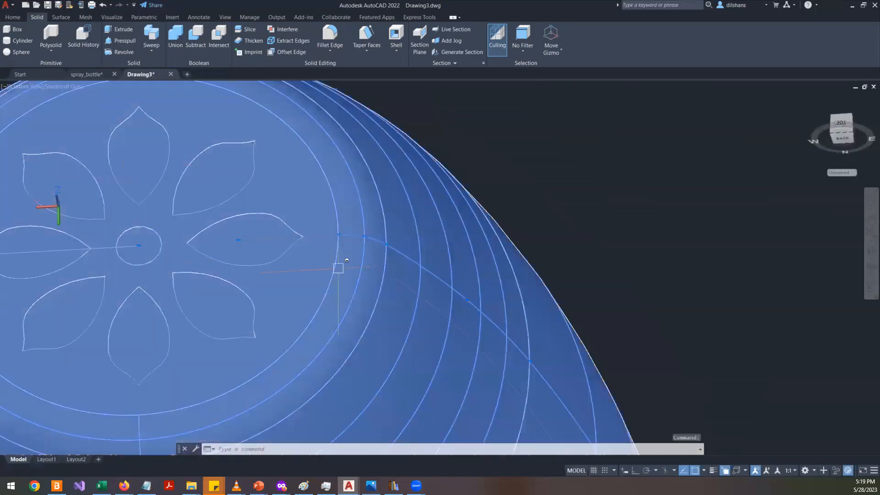
{"action": "key", "text": "Escape"}
{"action": "key", "text": "Escape"}
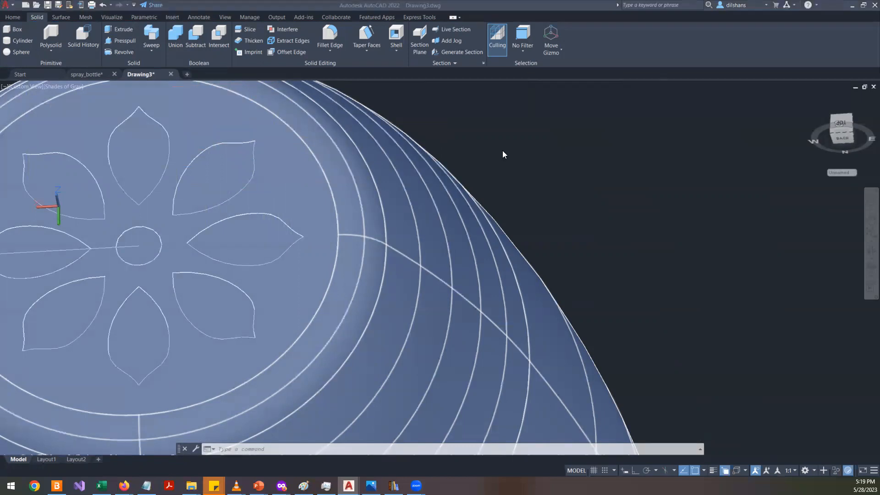
- Start Subtract and select the bottle body as the solid to subtract from
{"action": "left_click", "coordinate": [193, 45]}
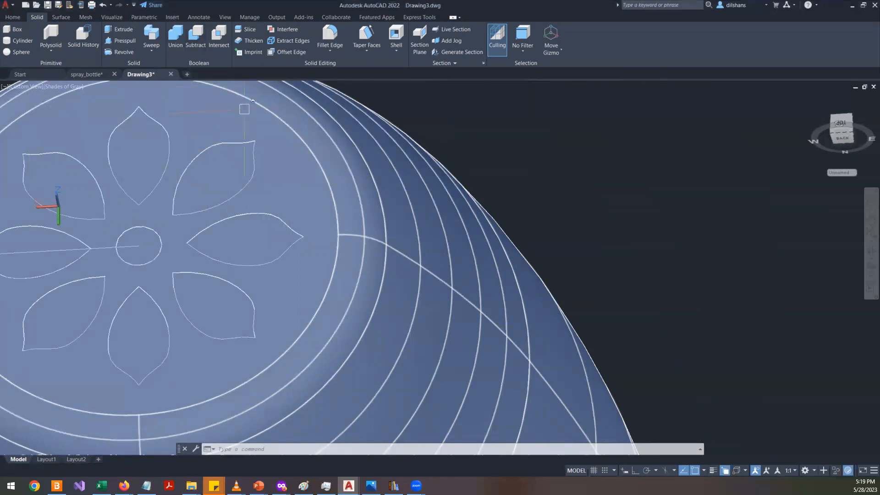
{"action": "scroll", "coordinate": [429, 225], "scroll_direction": "down", "scroll_amount": 4}
{"action": "key", "text": "Escape"}
{"action": "key", "text": "Escape"}
{"action": "key", "text": "Escape"}
{"action": "left_click", "coordinate": [196, 39]}
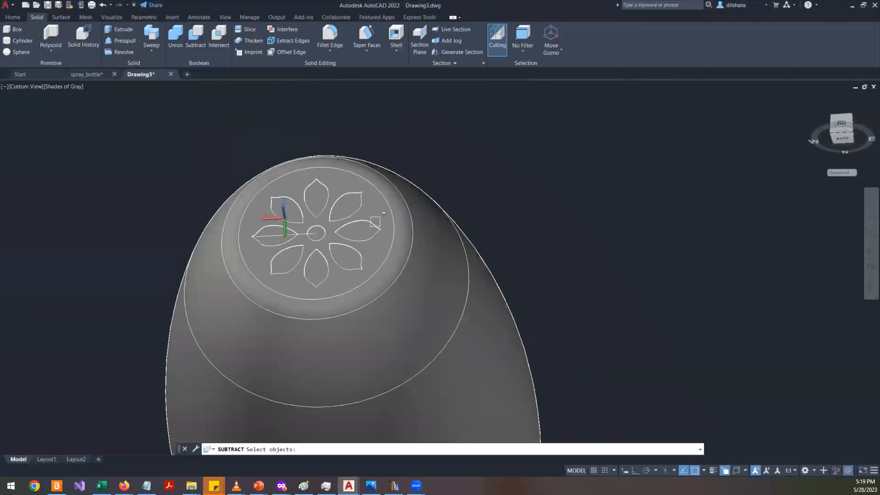
{"action": "scroll", "coordinate": [460, 299], "scroll_direction": "up", "scroll_amount": 3}
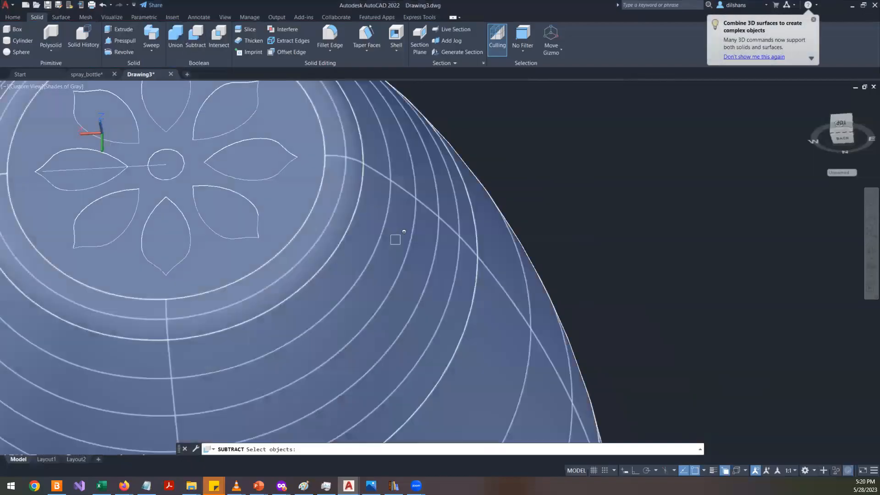
{"action": "left_click", "coordinate": [395, 240]}
{"action": "scroll", "coordinate": [497, 280], "scroll_direction": "down", "scroll_amount": 3}
{"action": "key", "text": "Return"}
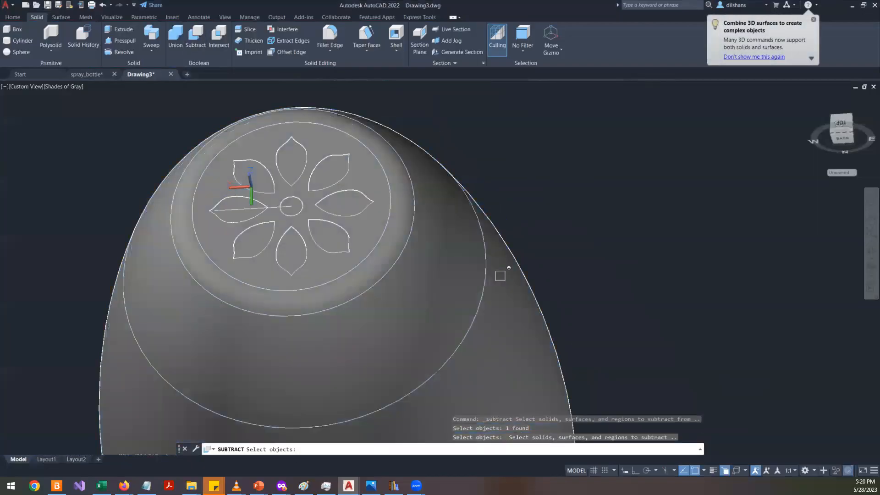
- Select all eight petal solids and the central circle solid on the bottle's top and finish the subtraction
{"action": "scroll", "coordinate": [377, 133], "scroll_direction": "up", "scroll_amount": 5}
{"action": "scroll", "coordinate": [378, 132], "scroll_direction": "down", "scroll_amount": 4}
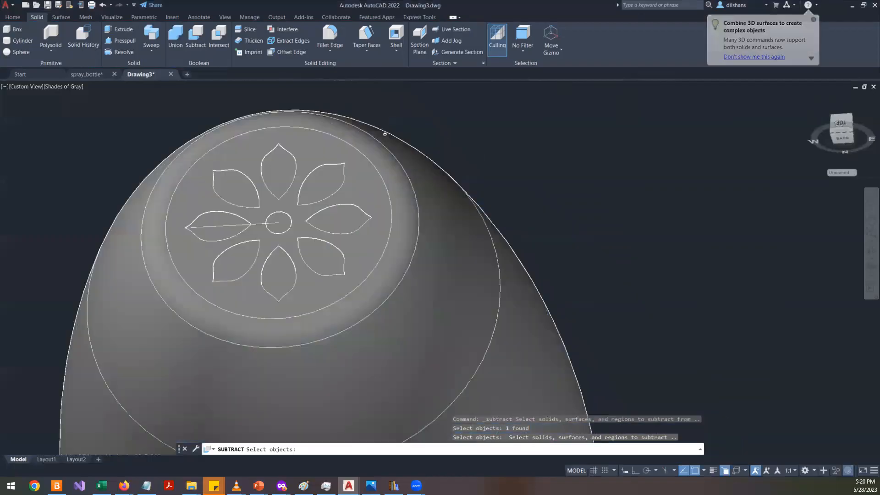
{"action": "left_click", "coordinate": [313, 174]}
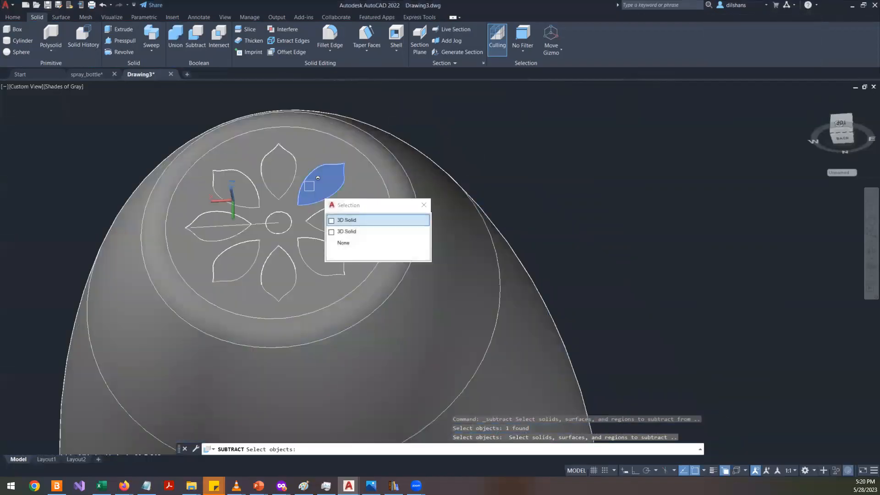
{"action": "left_click", "coordinate": [346, 225]}
{"action": "left_click", "coordinate": [344, 222]}
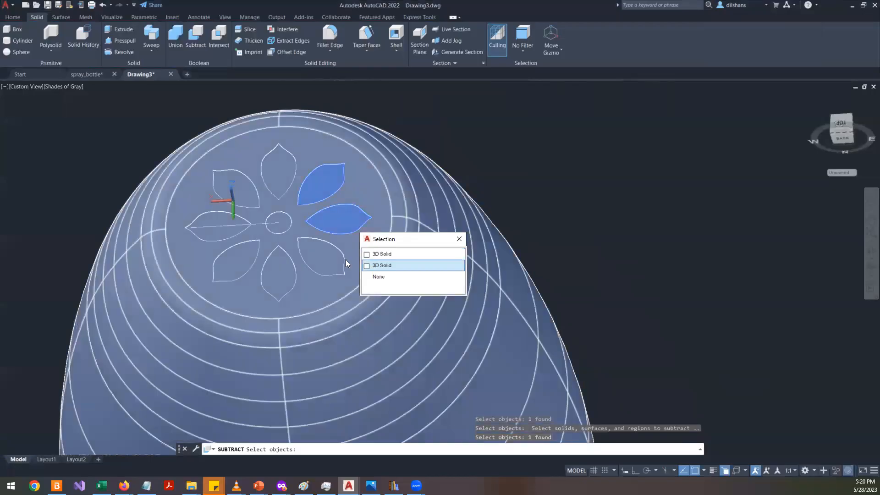
{"action": "left_click", "coordinate": [332, 263]}
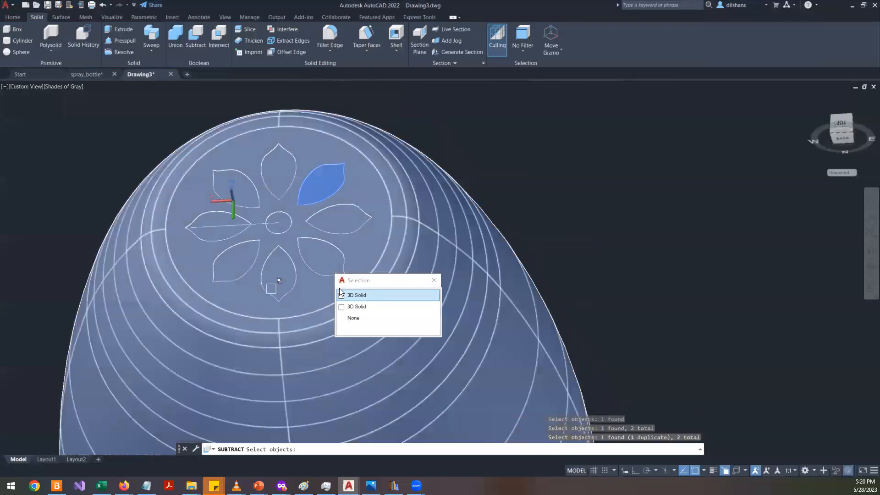
{"action": "left_click", "coordinate": [356, 296]}
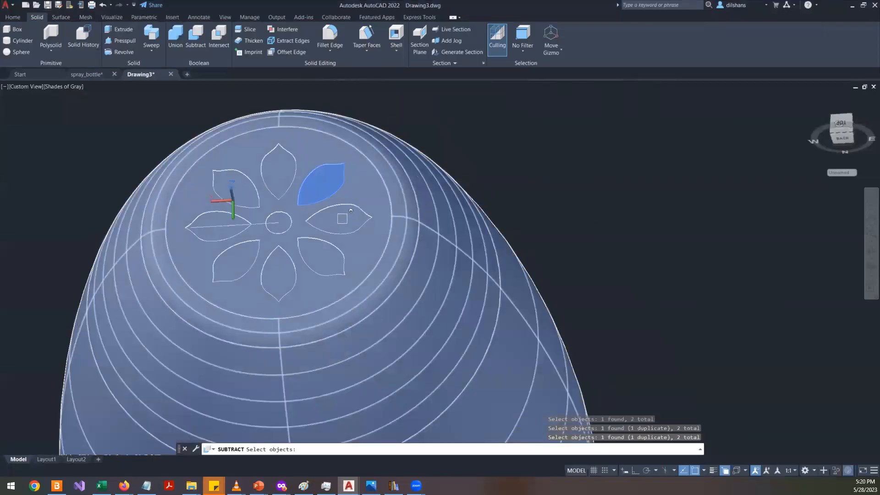
{"action": "left_click", "coordinate": [343, 219]}
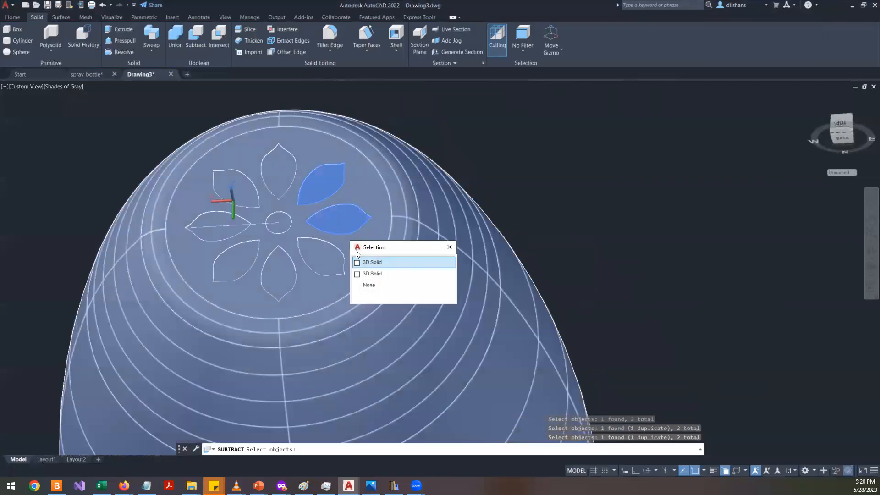
{"action": "left_click", "coordinate": [365, 263]}
{"action": "left_click", "coordinate": [357, 257]}
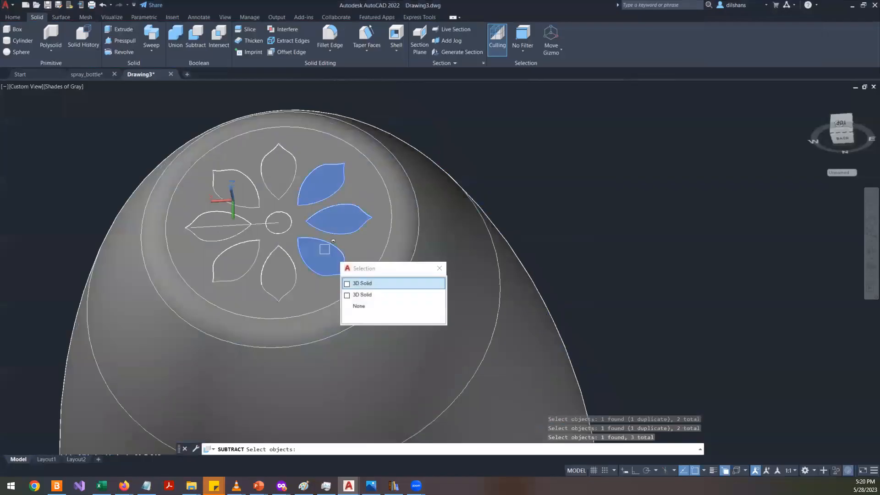
{"action": "left_click", "coordinate": [365, 284]}
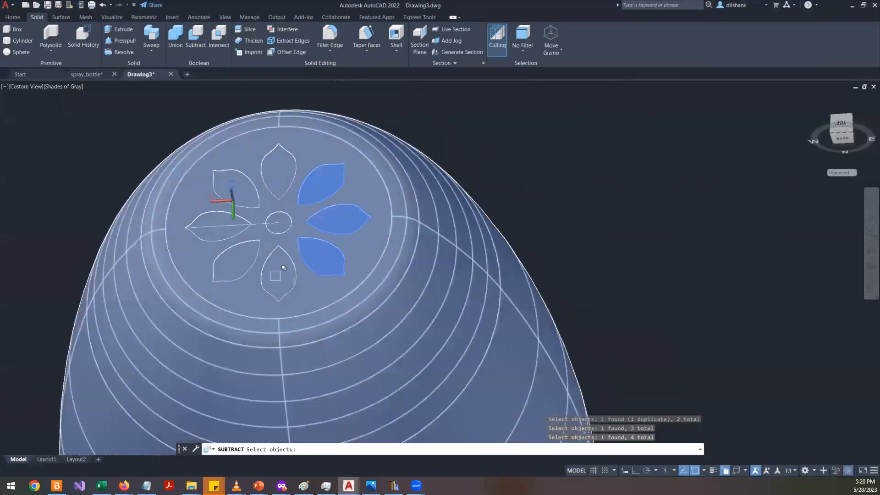
{"action": "left_click", "coordinate": [286, 257]}
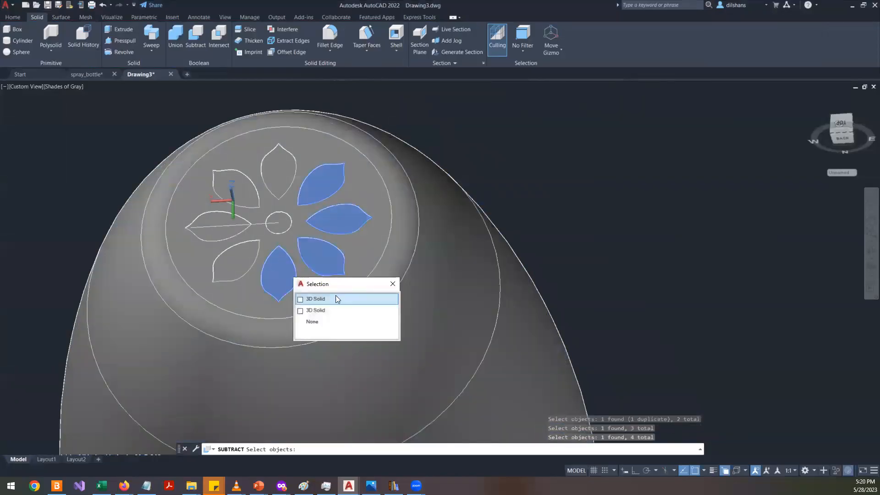
{"action": "left_click", "coordinate": [338, 295]}
{"action": "left_click", "coordinate": [243, 255]}
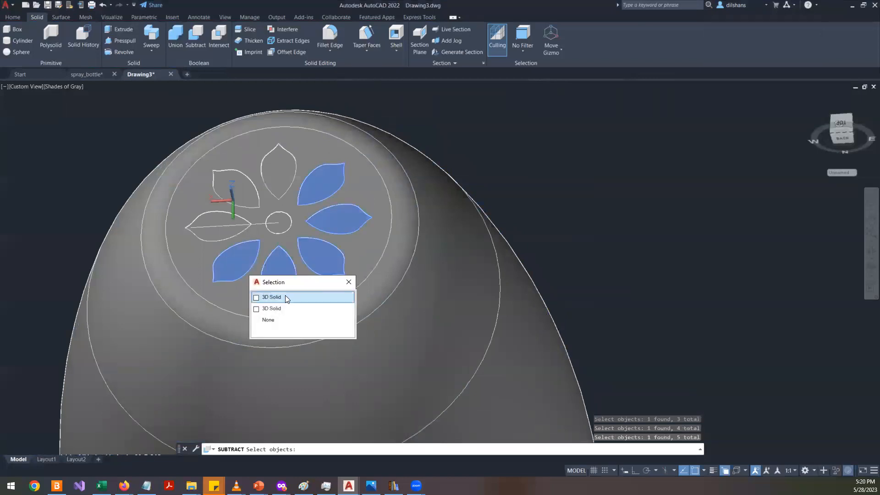
{"action": "left_click", "coordinate": [288, 297]}
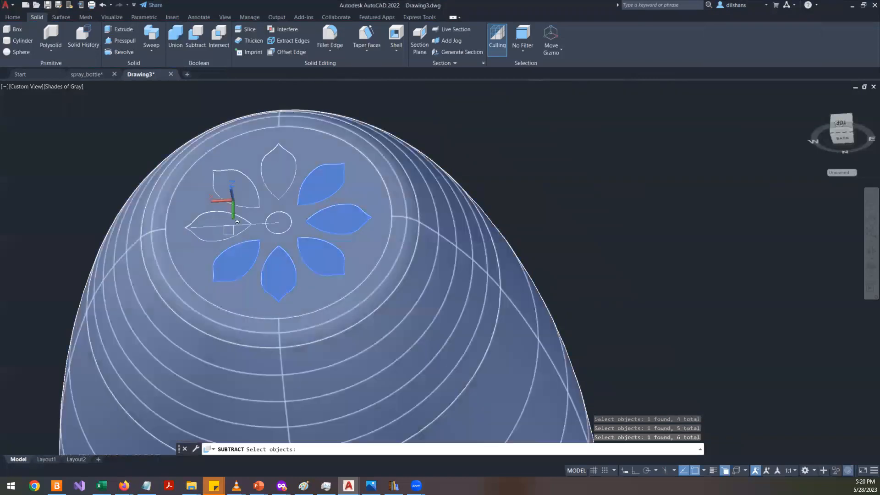
{"action": "left_click", "coordinate": [725, 472]}
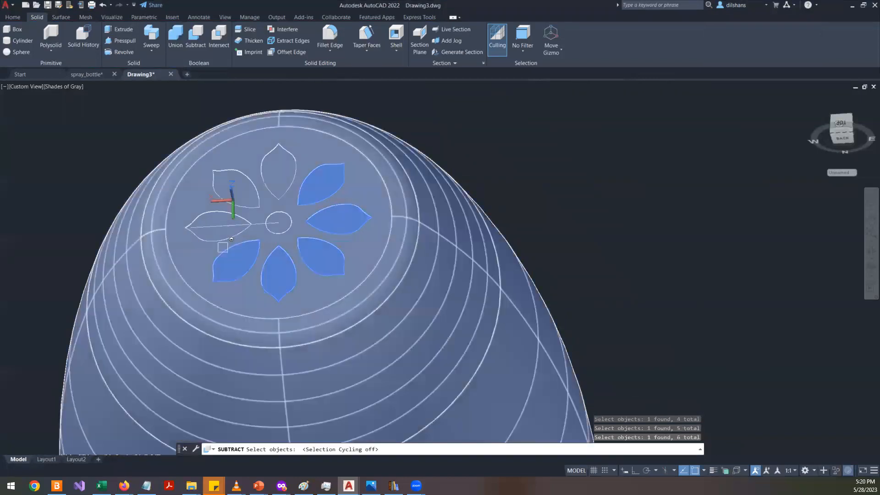
{"action": "scroll", "coordinate": [223, 229], "scroll_direction": "up", "scroll_amount": 5}
{"action": "left_click", "coordinate": [219, 223]}
{"action": "scroll", "coordinate": [252, 316], "scroll_direction": "down", "scroll_amount": 6}
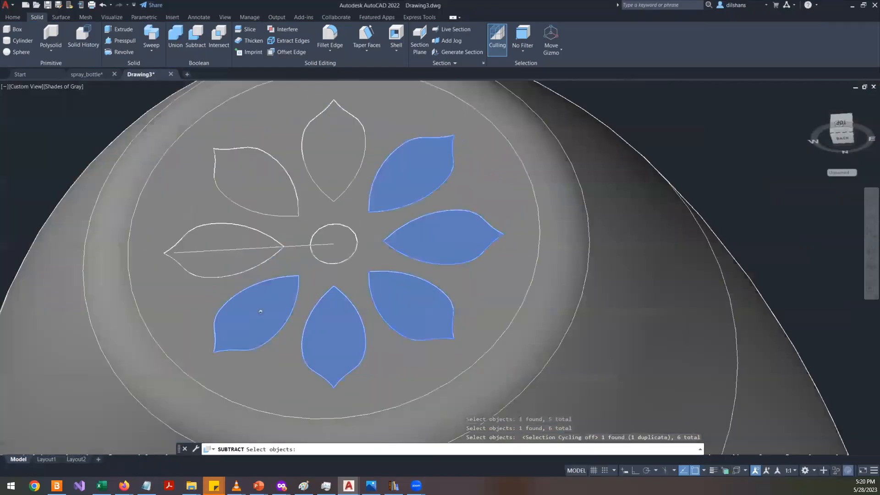
{"action": "scroll", "coordinate": [271, 276], "scroll_direction": "up", "scroll_amount": 3}
{"action": "scroll", "coordinate": [223, 230], "scroll_direction": "down", "scroll_amount": 2}
{"action": "scroll", "coordinate": [220, 231], "scroll_direction": "up", "scroll_amount": 3}
{"action": "left_click", "coordinate": [227, 230]}
{"action": "scroll", "coordinate": [275, 215], "scroll_direction": "up", "scroll_amount": 1}
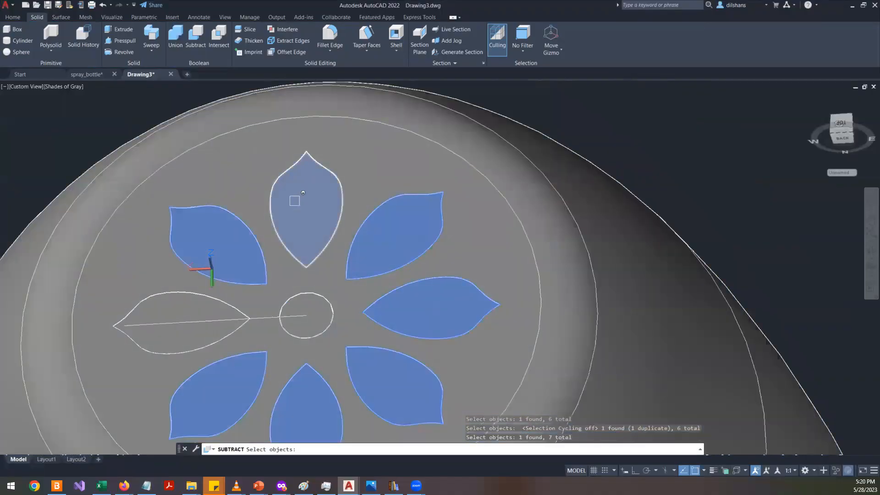
{"action": "left_click", "coordinate": [294, 198]}
{"action": "left_click", "coordinate": [161, 304]}
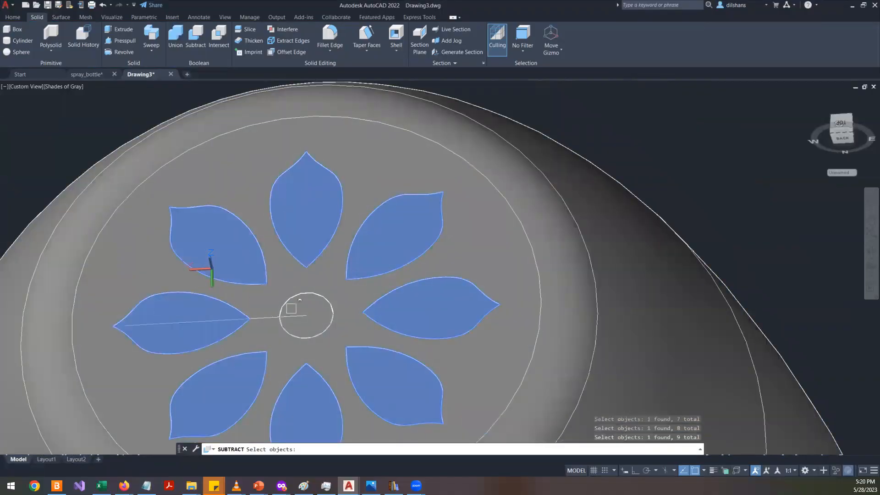
{"action": "left_click", "coordinate": [317, 320]}
{"action": "scroll", "coordinate": [556, 187], "scroll_direction": "down", "scroll_amount": 2}
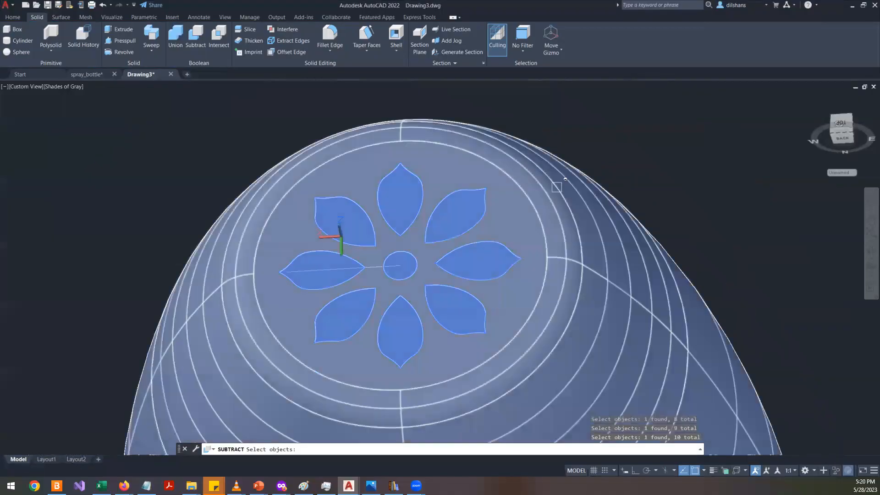
{"action": "key", "text": "Return"}
- Orbit around the bottle's top to inspect the recessed petal cuts
{"action": "middle_click_drag", "start_coordinate": [486, 303], "coordinate": [515, 225]}
{"action": "left_click", "coordinate": [870, 262]}
{"action": "left_click_drag", "start_coordinate": [475, 270], "coordinate": [525, 238]}
{"action": "scroll", "coordinate": [363, 183], "scroll_direction": "up", "scroll_amount": 3}
{"action": "key", "text": "Escape"}
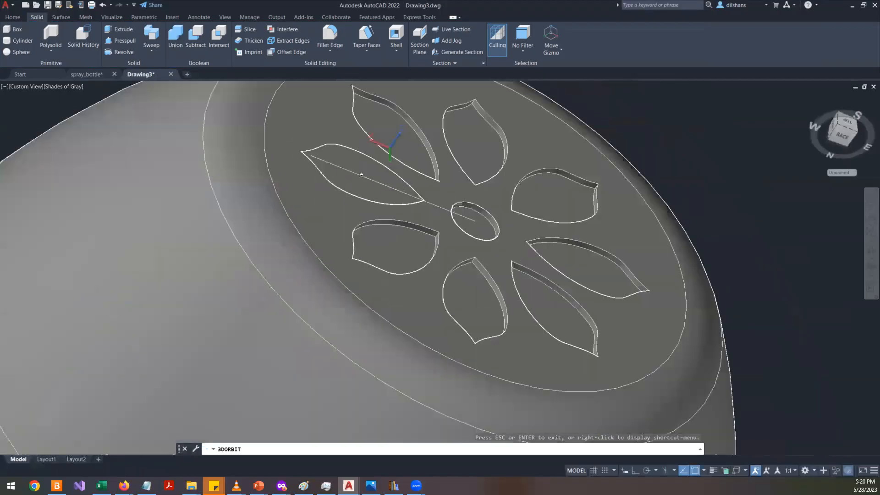
- Erase the leftover straight line crossing the left petal
{"action": "left_click", "coordinate": [364, 179]}
{"action": "key", "text": "Delete"}
{"action": "scroll", "coordinate": [460, 201], "scroll_direction": "down", "scroll_amount": 4}
{"action": "scroll", "coordinate": [687, 215], "scroll_direction": "up", "scroll_amount": 3}
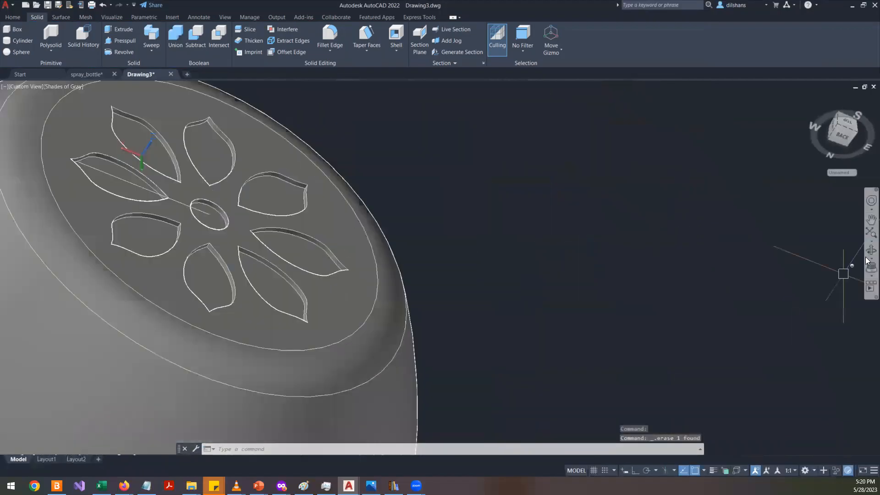
- Orbit and zoom around the bottle to inspect the finished petal pattern on its top
{"action": "left_click", "coordinate": [871, 250]}
{"action": "left_click_drag", "start_coordinate": [468, 237], "coordinate": [340, 253]}
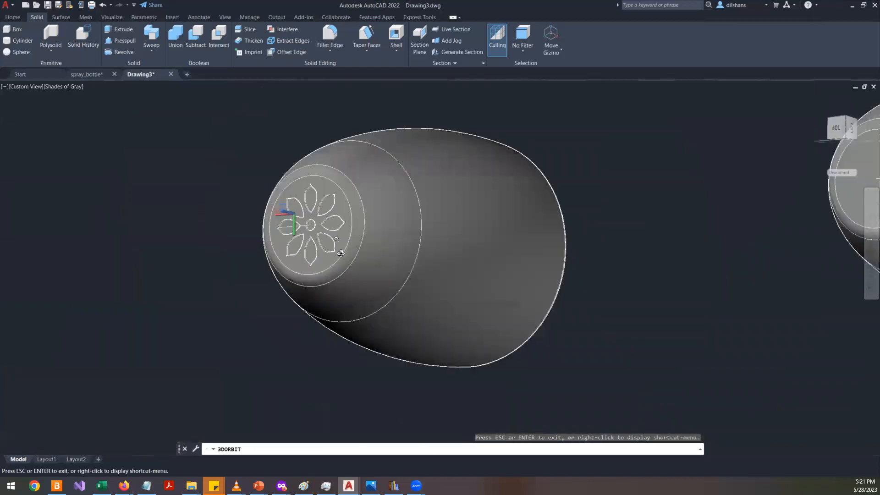
{"action": "scroll", "coordinate": [340, 253], "scroll_direction": "down", "scroll_amount": 2}
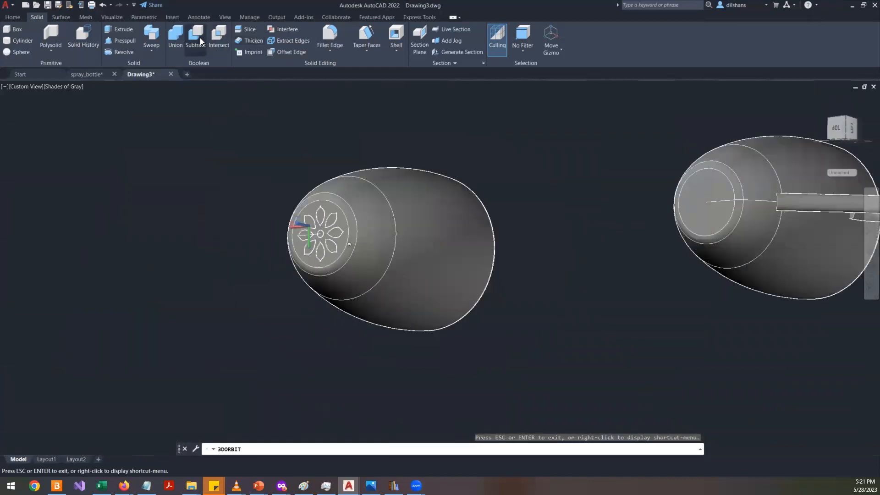
{"action": "scroll", "coordinate": [351, 237], "scroll_direction": "up", "scroll_amount": 3}
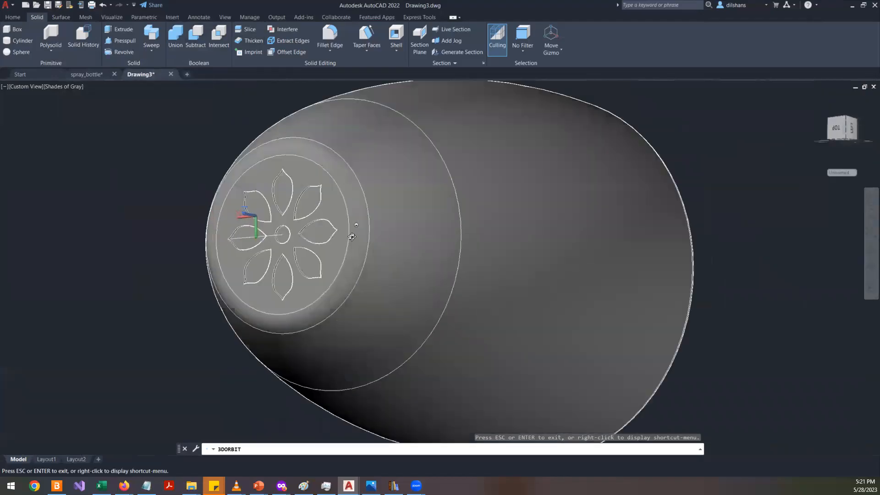
{"action": "scroll", "coordinate": [351, 237], "scroll_direction": "up", "scroll_amount": 3}
{"action": "scroll", "coordinate": [365, 236], "scroll_direction": "down", "scroll_amount": 2}
{"action": "middle_click_drag", "start_coordinate": [366, 236], "coordinate": [450, 286], "text": "shift"}
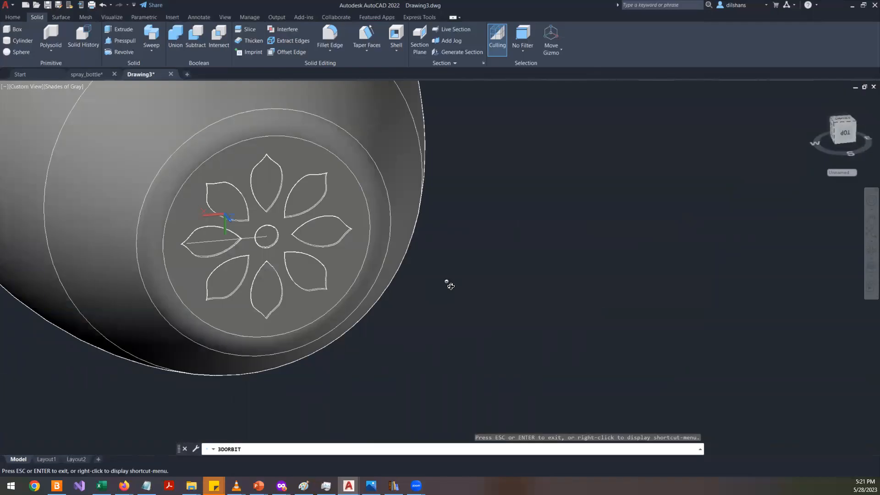
{"action": "middle_click_drag", "start_coordinate": [451, 287], "coordinate": [459, 213], "text": "shift"}
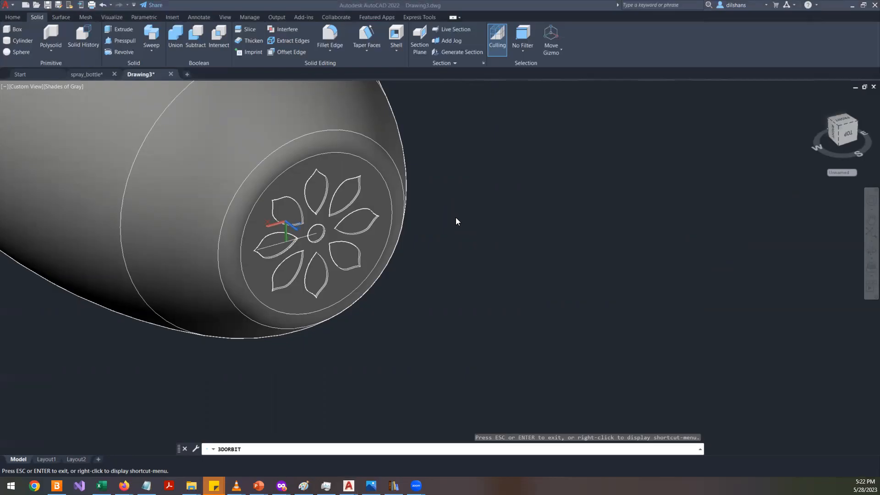
- Switch to the web browser and open the Autodesk 3ds Max product page from the search results
{"action": "key", "text": "alt+Tab"}
{"action": "scroll", "coordinate": [436, 242], "scroll_direction": "down", "scroll_amount": 4}
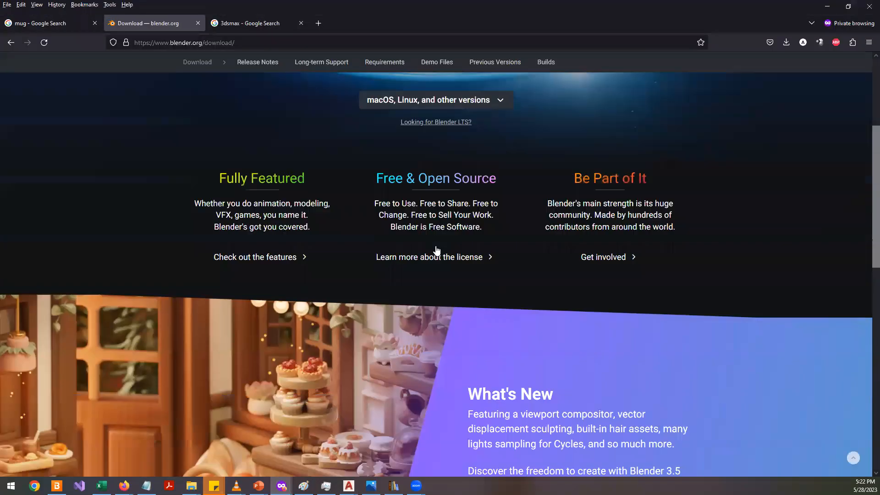
{"action": "left_click", "coordinate": [264, 27]}
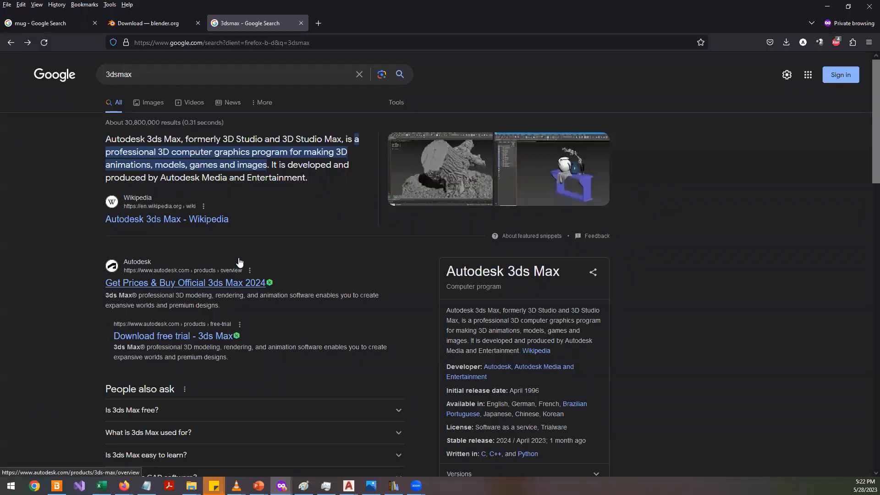
{"action": "left_click", "coordinate": [201, 285]}
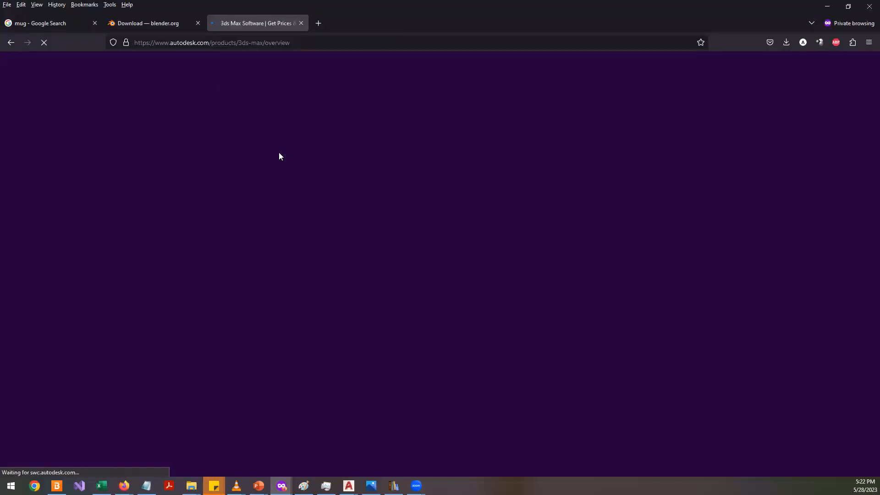
- Browse the 3ds Max overview page and its gallery images
{"action": "scroll", "coordinate": [68, 182], "scroll_direction": "down", "scroll_amount": 1}
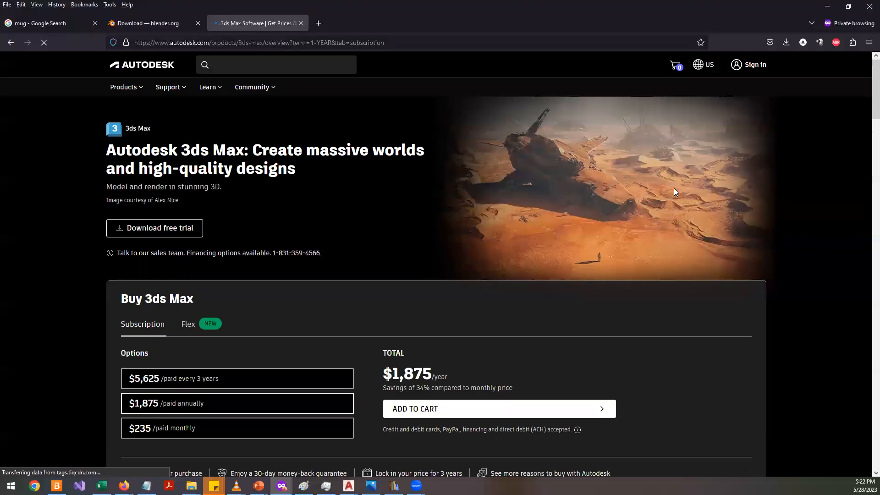
{"action": "scroll", "coordinate": [674, 192], "scroll_direction": "down", "scroll_amount": 9}
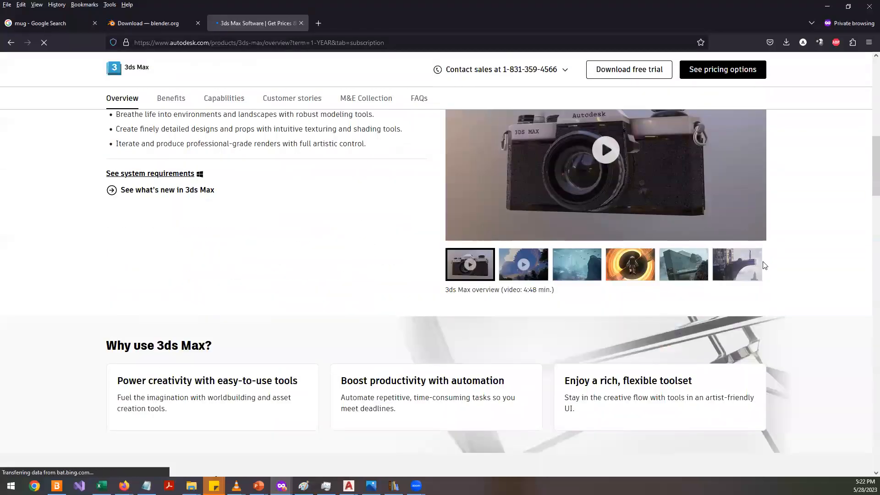
{"action": "scroll", "coordinate": [763, 264], "scroll_direction": "up", "scroll_amount": 3}
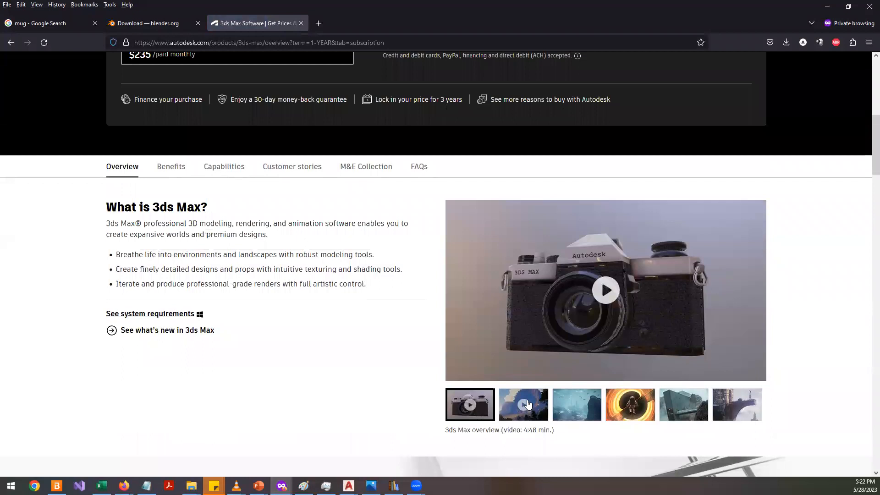
{"action": "left_click", "coordinate": [581, 407]}
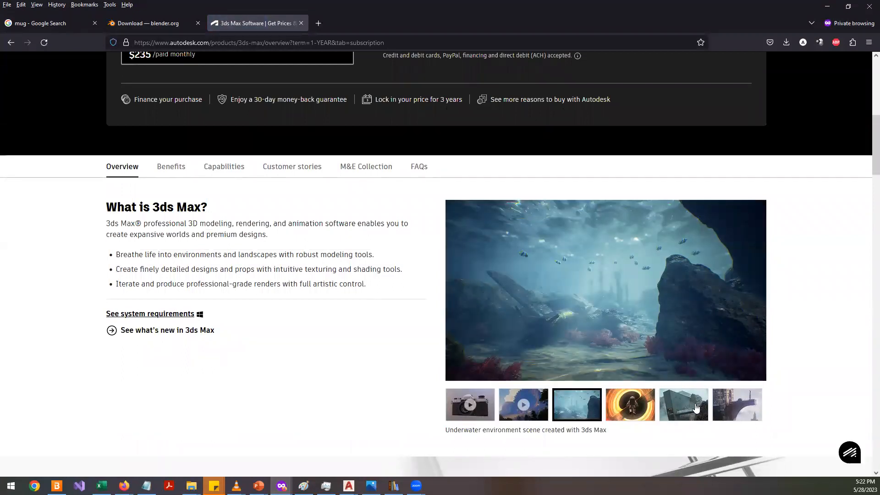
{"action": "left_click", "coordinate": [687, 409]}
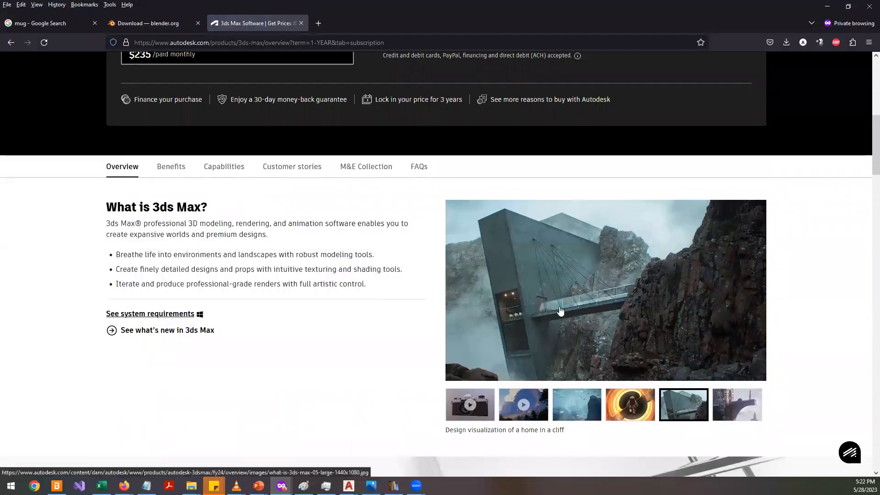
- Browse the 3ds Max overview page, enlarging and closing the bridge image in the features section
{"action": "scroll", "coordinate": [566, 315], "scroll_direction": "down", "scroll_amount": 7}
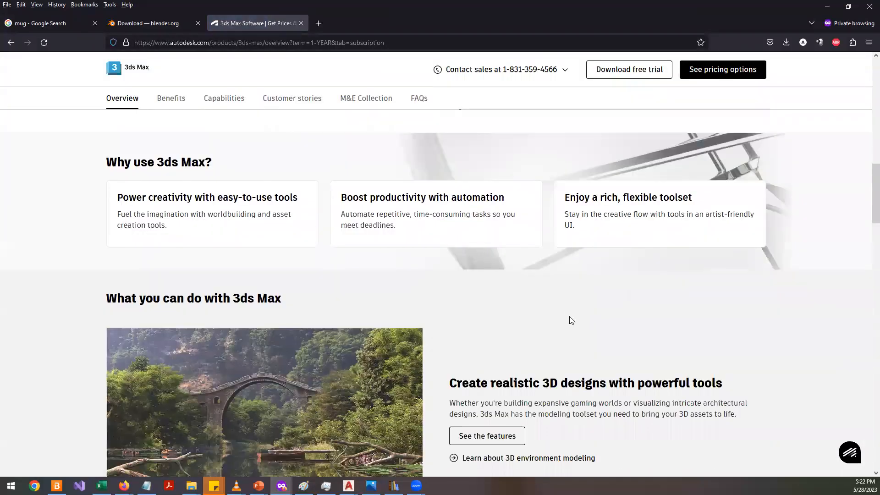
{"action": "scroll", "coordinate": [571, 320], "scroll_direction": "down", "scroll_amount": 4}
{"action": "left_click", "coordinate": [235, 247]}
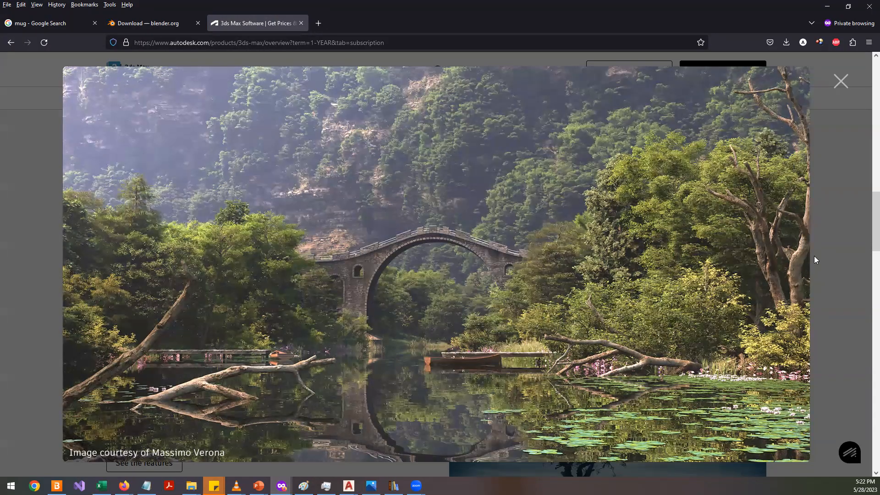
{"action": "left_click", "coordinate": [758, 271]}
{"action": "scroll", "coordinate": [759, 274], "scroll_direction": "down", "scroll_amount": 5}
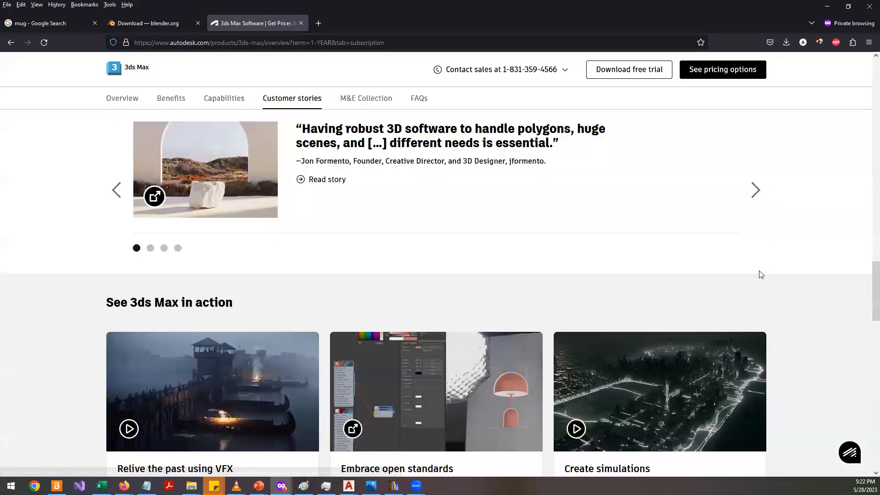
{"action": "scroll", "coordinate": [761, 274], "scroll_direction": "down", "scroll_amount": 2}
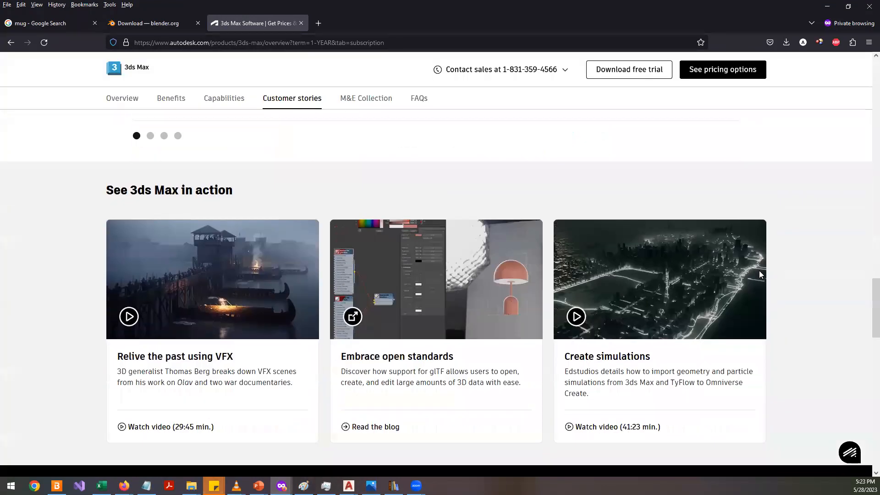
{"action": "scroll", "coordinate": [761, 274], "scroll_direction": "up", "scroll_amount": 1}
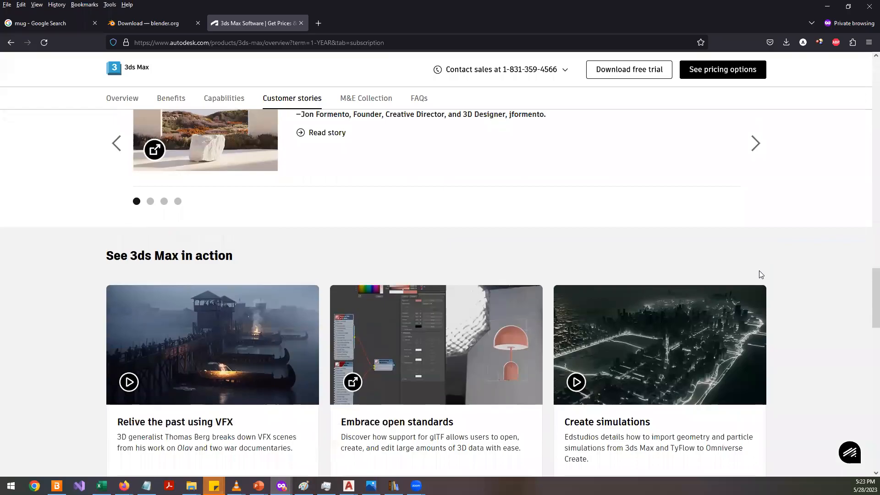
{"action": "scroll", "coordinate": [759, 274], "scroll_direction": "up", "scroll_amount": 10}
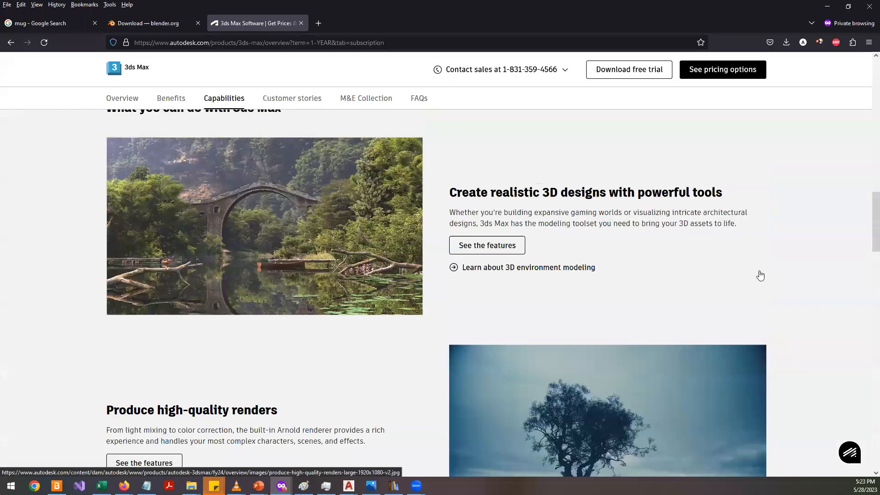
{"action": "scroll", "coordinate": [759, 275], "scroll_direction": "up", "scroll_amount": 15}
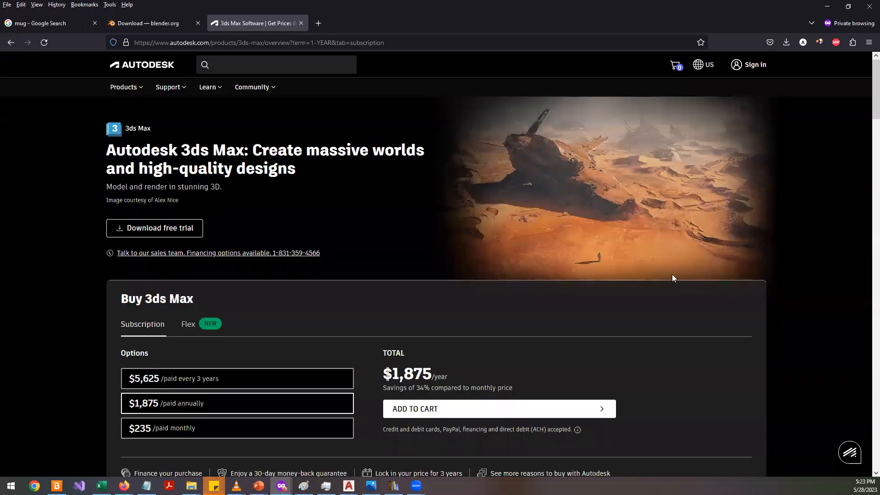
- Switch to the Blender download tab and scroll through the download page
{"action": "left_click", "coordinate": [174, 25]}
{"action": "scroll", "coordinate": [314, 250], "scroll_direction": "down", "scroll_amount": 6}
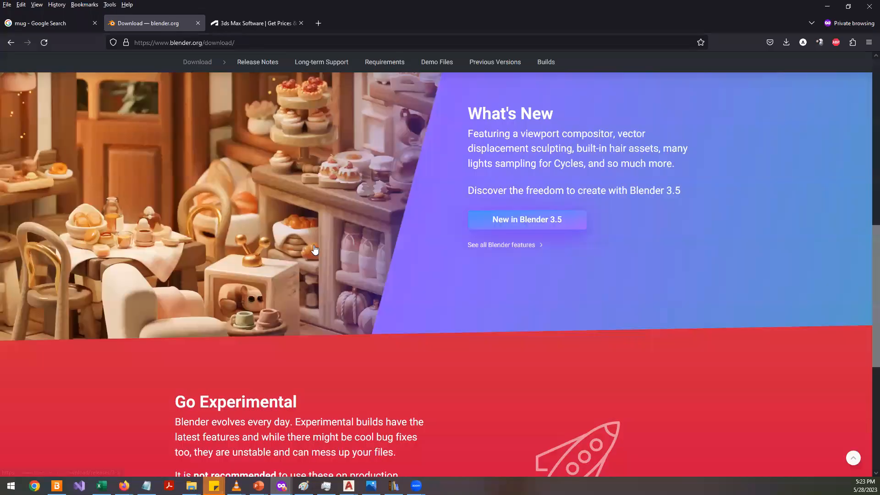
{"action": "scroll", "coordinate": [315, 249], "scroll_direction": "down", "scroll_amount": 3}
{"action": "scroll", "coordinate": [314, 249], "scroll_direction": "up", "scroll_amount": 3}
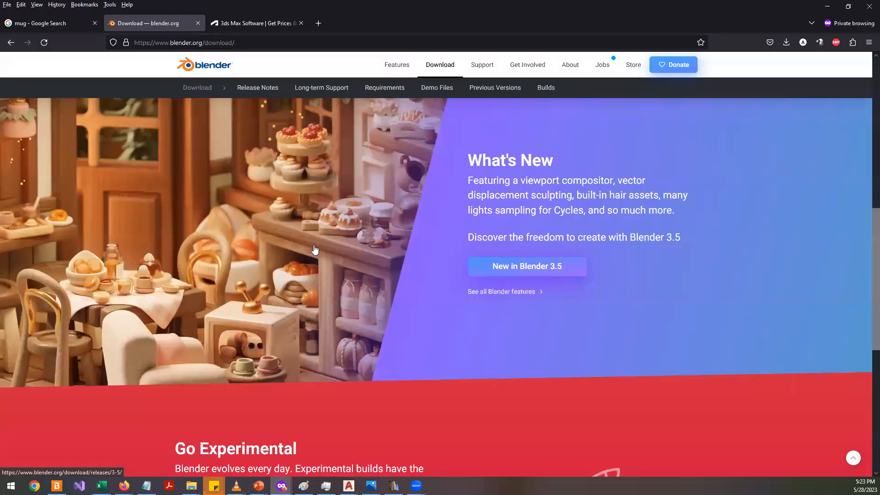
{"action": "scroll", "coordinate": [314, 249], "scroll_direction": "up", "scroll_amount": 2}
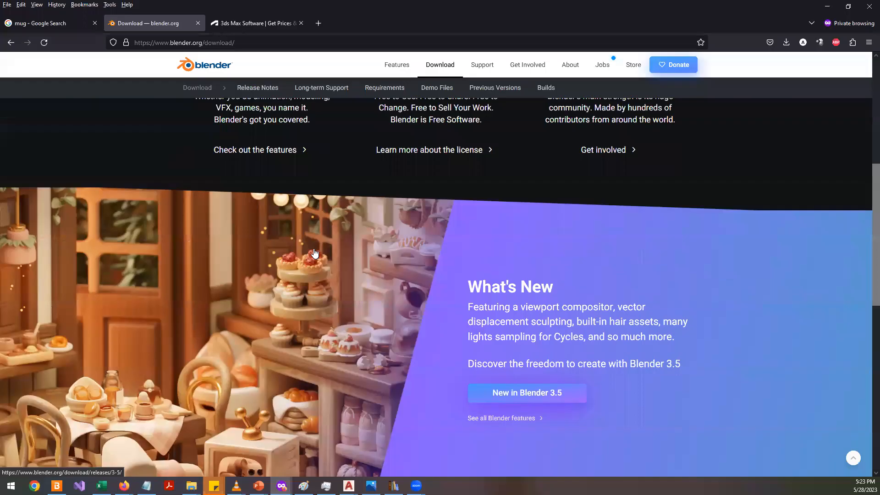
{"action": "scroll", "coordinate": [314, 253], "scroll_direction": "up", "scroll_amount": 5}
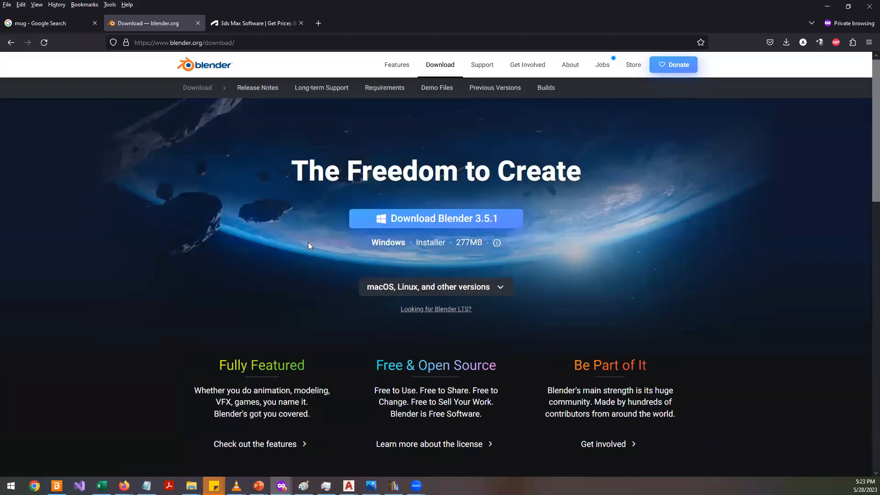
- Return to AutoCAD and orbit around the bottle to inspect the petal pattern on its top, then exit the orbit
{"action": "left_click", "coordinate": [826, 6]}
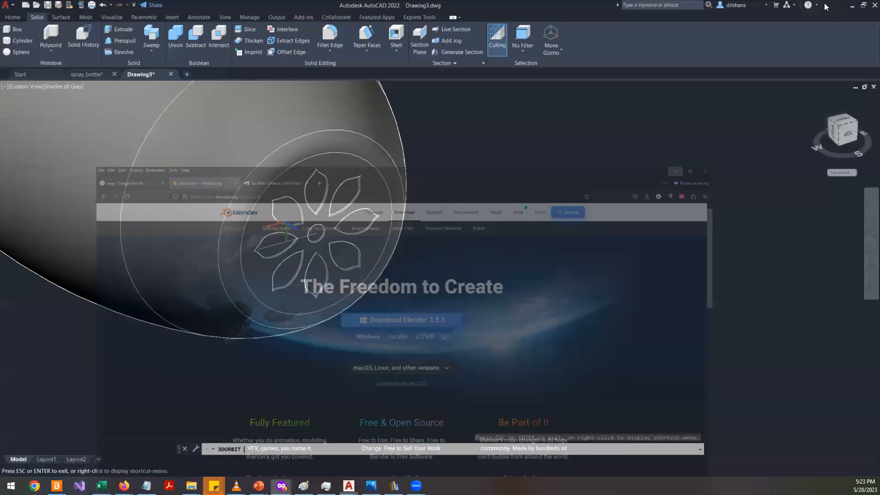
{"action": "left_click_drag", "start_coordinate": [547, 190], "coordinate": [409, 228]}
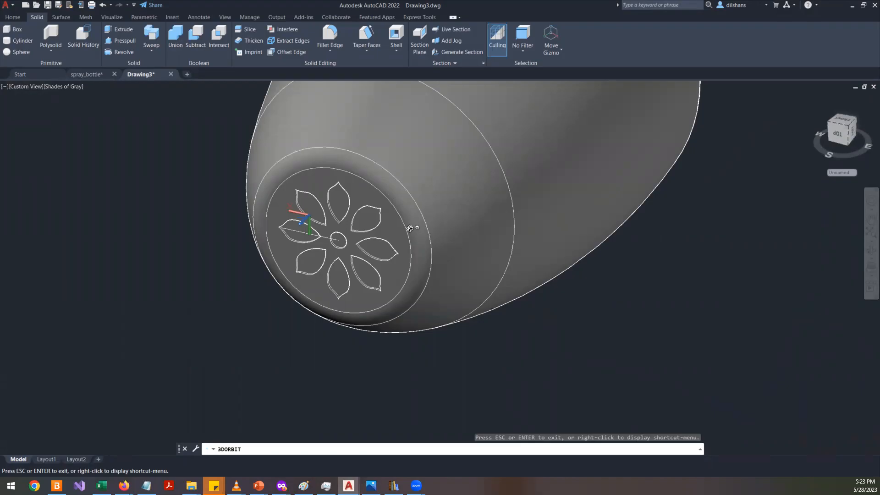
{"action": "left_click_drag", "start_coordinate": [292, 278], "coordinate": [452, 223]}
{"action": "left_click_drag", "start_coordinate": [325, 279], "coordinate": [386, 225]}
{"action": "right_click", "coordinate": [386, 224]}
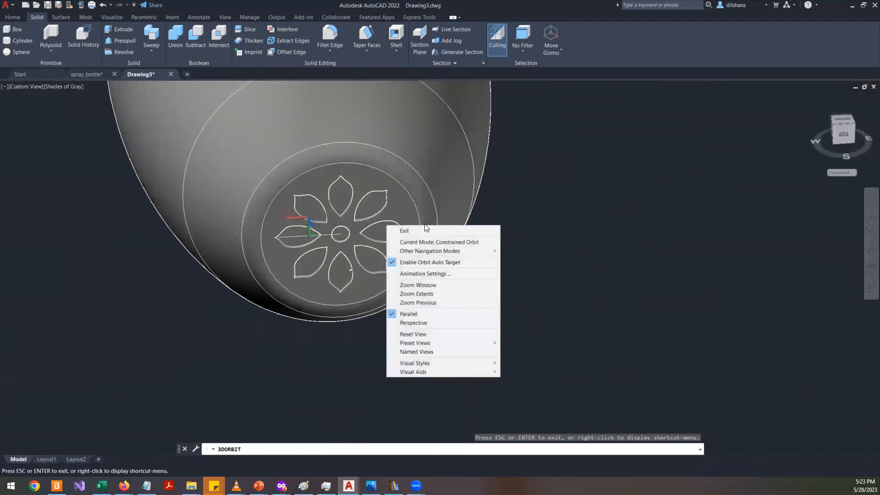
{"action": "left_click", "coordinate": [432, 232]}
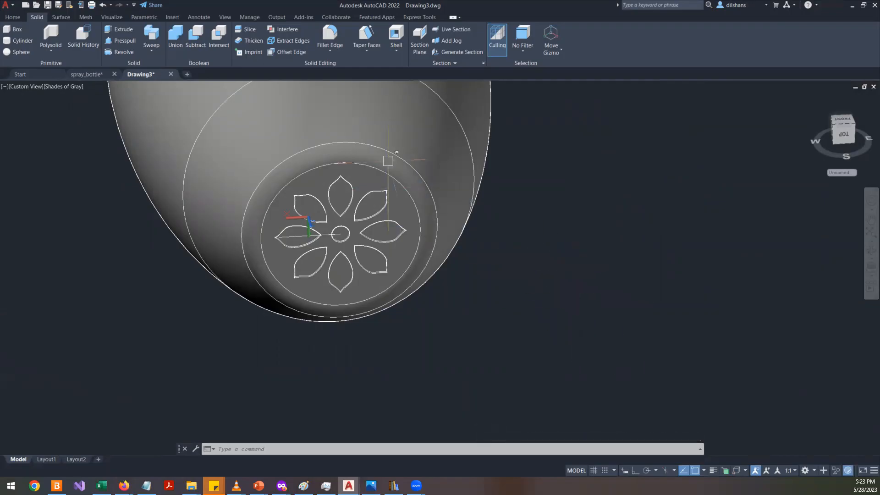
{"action": "left_click", "coordinate": [316, 110]}
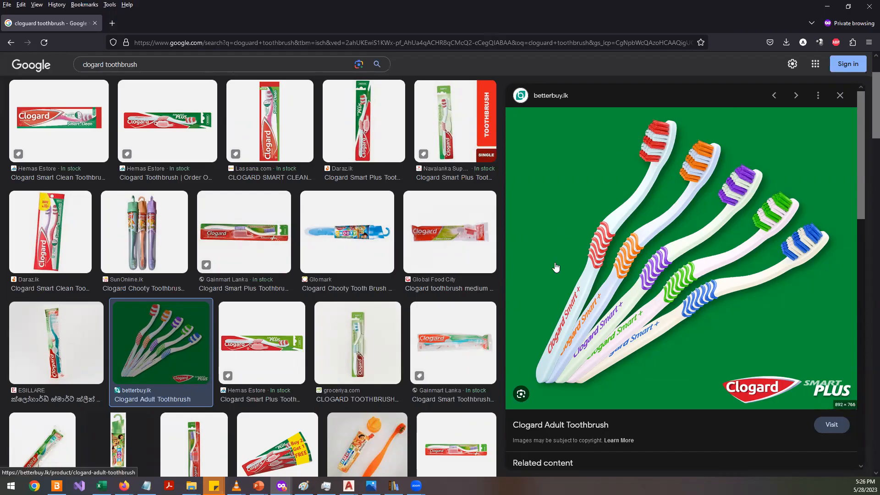
- Open the Clogard Adult Toothbrush image from the search results in a new tab, view it, and return to the results
{"action": "scroll", "coordinate": [556, 267], "scroll_direction": "down", "scroll_amount": 4}
{"action": "scroll", "coordinate": [568, 238], "scroll_direction": "up", "scroll_amount": 4}
{"action": "right_click", "coordinate": [572, 226]}
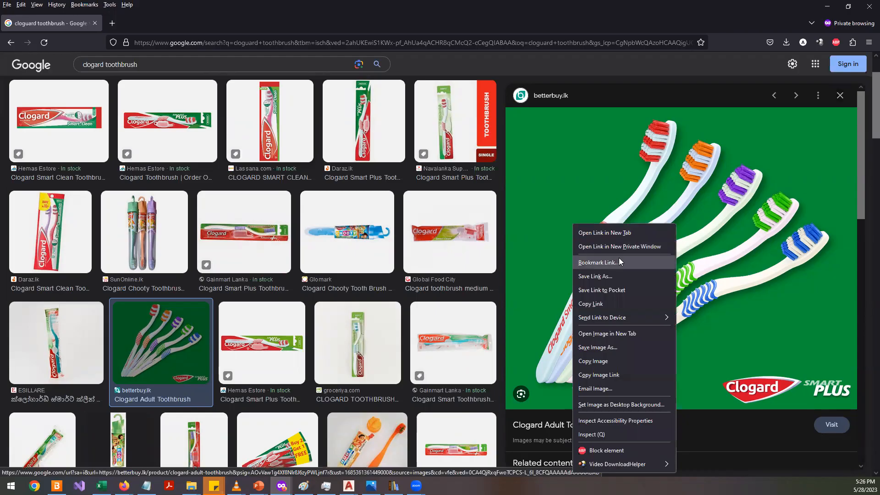
{"action": "left_click", "coordinate": [613, 333]}
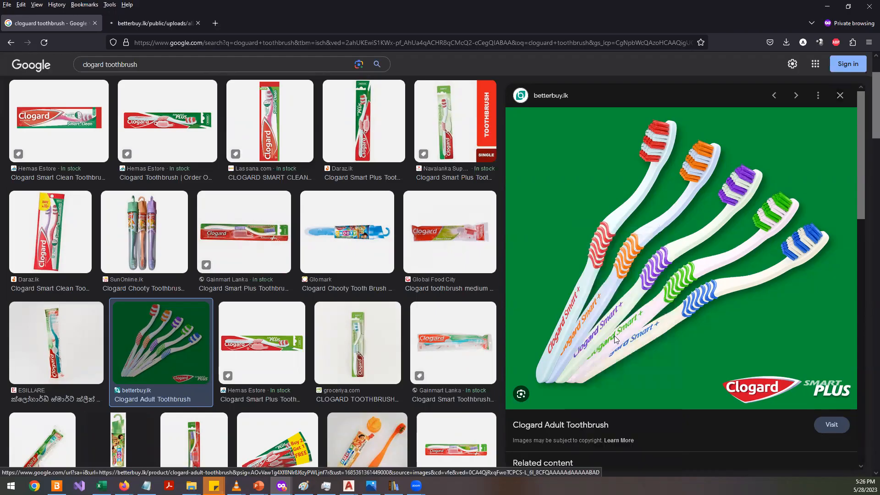
{"action": "key", "text": "ctrl+Tab"}
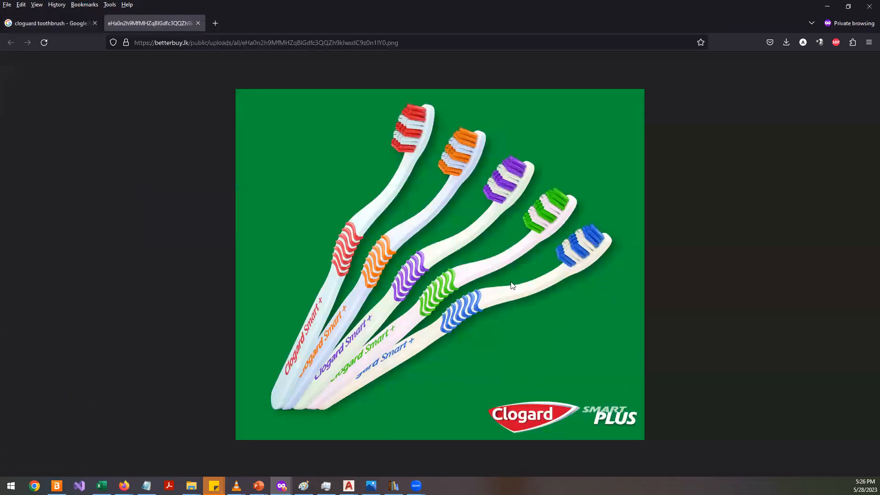
{"action": "left_click", "coordinate": [55, 23]}
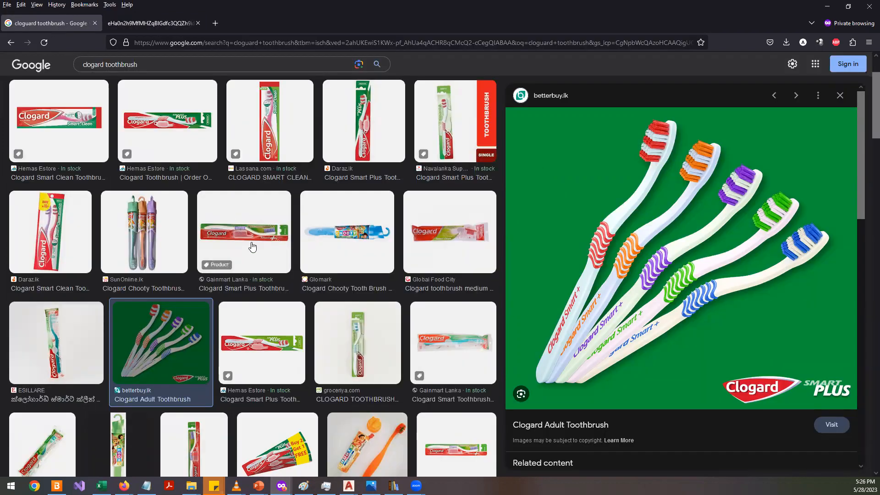
- Browse the Clogard toothbrush image results and the related content of the selected soft toothbrush
{"action": "scroll", "coordinate": [254, 275], "scroll_direction": "down", "scroll_amount": 10}
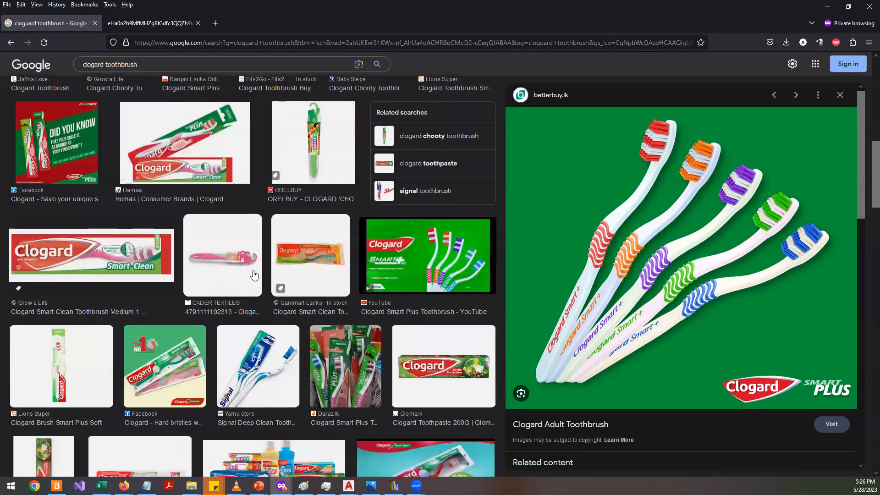
{"action": "scroll", "coordinate": [255, 275], "scroll_direction": "down", "scroll_amount": 7}
{"action": "scroll", "coordinate": [261, 295], "scroll_direction": "up", "scroll_amount": 5}
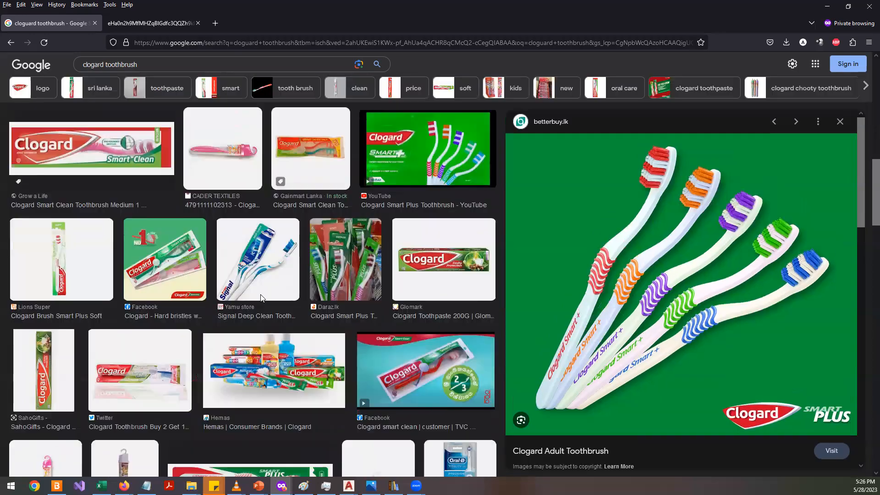
{"action": "scroll", "coordinate": [261, 298], "scroll_direction": "up", "scroll_amount": 6}
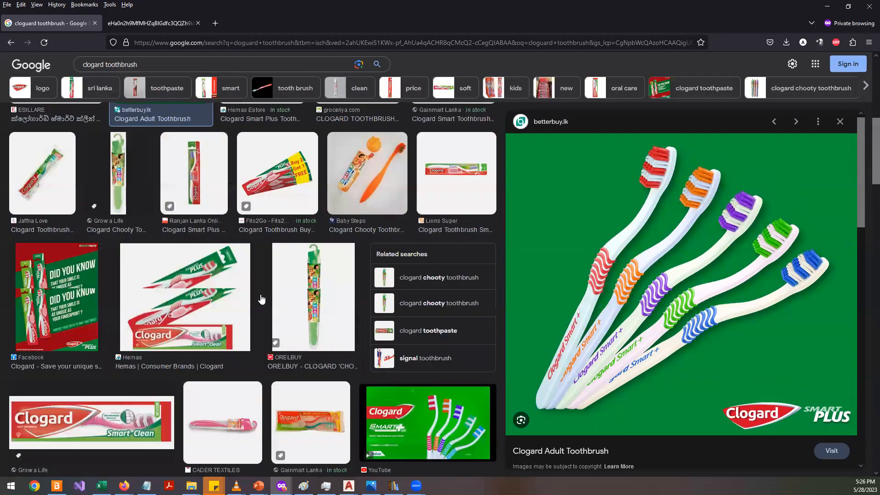
{"action": "scroll", "coordinate": [262, 299], "scroll_direction": "up", "scroll_amount": 8}
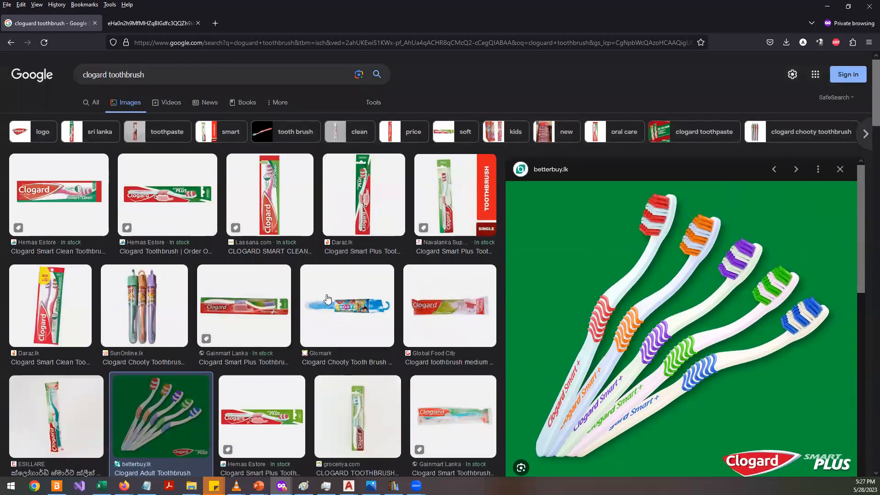
{"action": "scroll", "coordinate": [327, 298], "scroll_direction": "down", "scroll_amount": 3}
{"action": "left_click", "coordinate": [362, 323]}
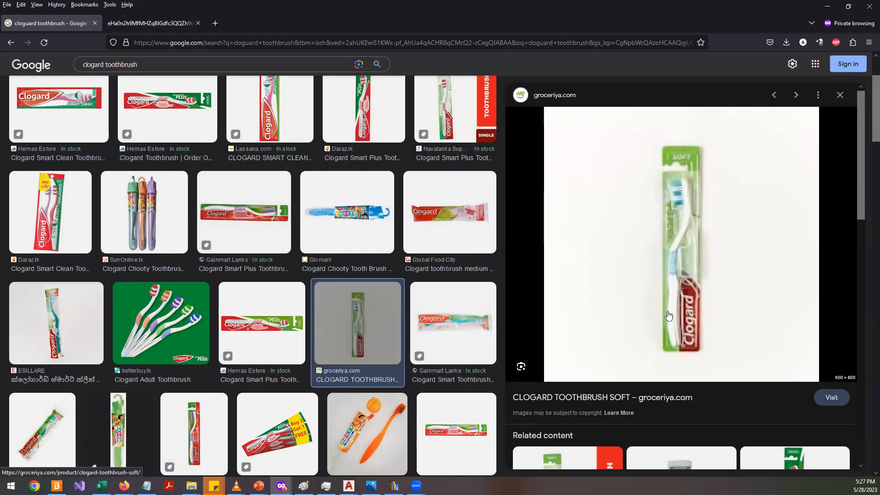
{"action": "scroll", "coordinate": [666, 276], "scroll_direction": "down", "scroll_amount": 3}
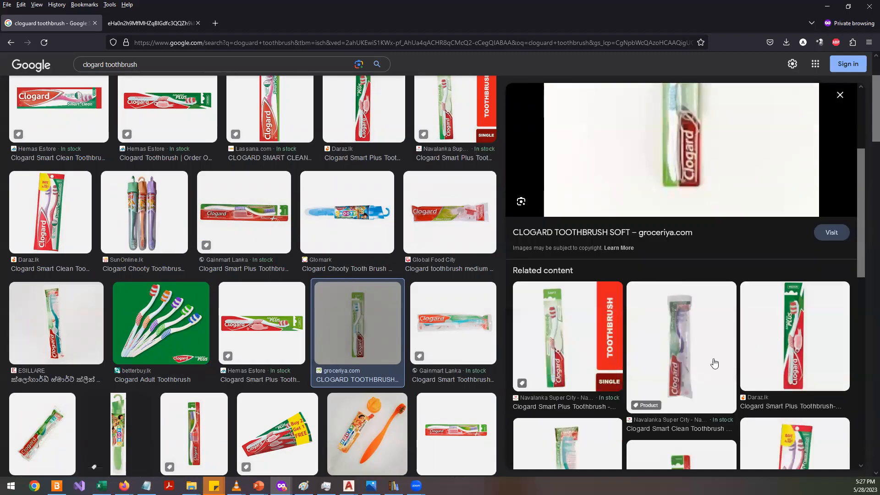
{"action": "scroll", "coordinate": [714, 362], "scroll_direction": "down", "scroll_amount": 3}
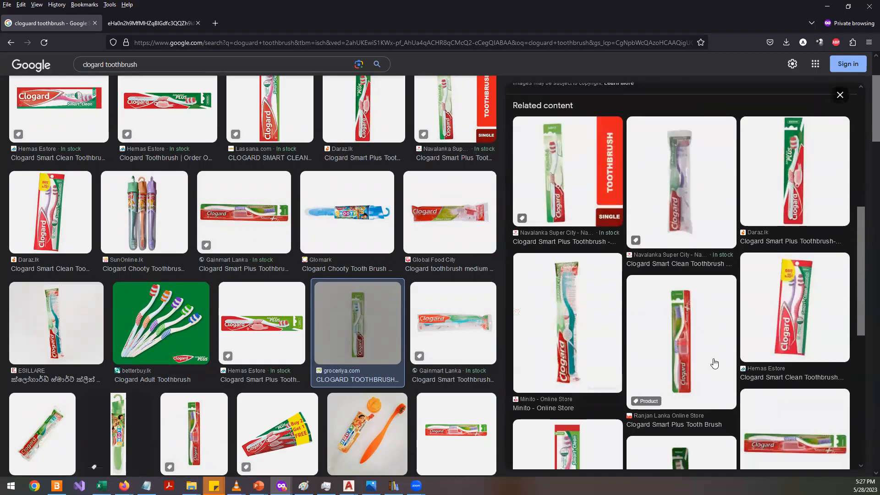
- Open the Clogard Smart Plus Tooth Brush image in a new tab and switch to it
{"action": "left_click", "coordinate": [663, 321]}
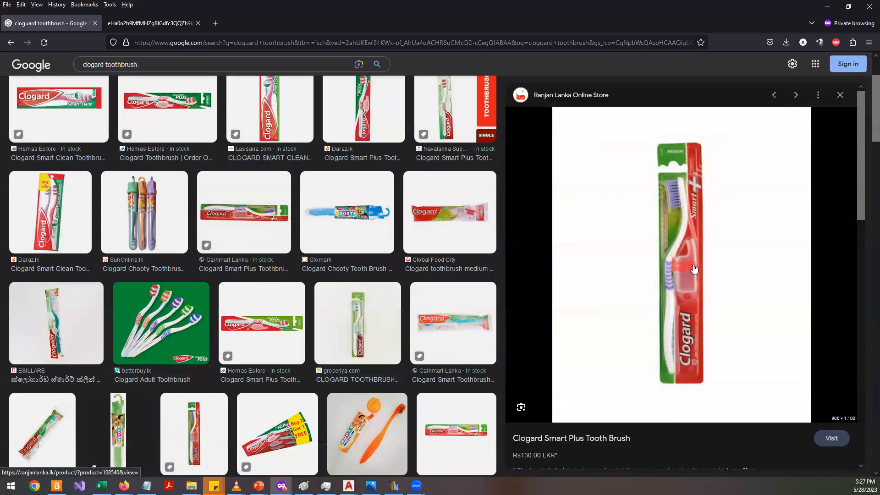
{"action": "right_click", "coordinate": [645, 188]}
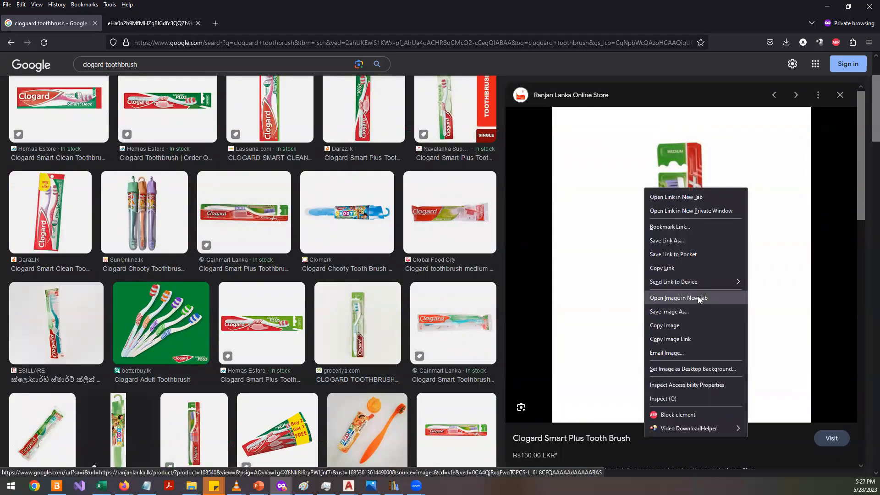
{"action": "left_click", "coordinate": [696, 297]}
{"action": "left_click", "coordinate": [168, 24]}
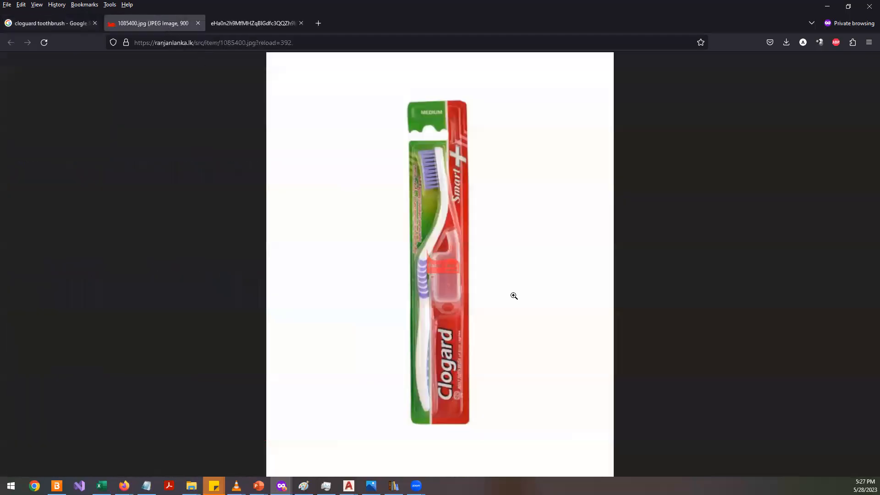
- Zoom into the toothbrush image and scroll along it to examine the handle and head shape
{"action": "scroll", "coordinate": [468, 315], "scroll_direction": "up", "scroll_amount": 6, "text": "ctrl"}
{"action": "scroll", "coordinate": [465, 316], "scroll_direction": "down", "scroll_amount": 5}
{"action": "scroll", "coordinate": [465, 316], "scroll_direction": "up", "scroll_amount": 3}
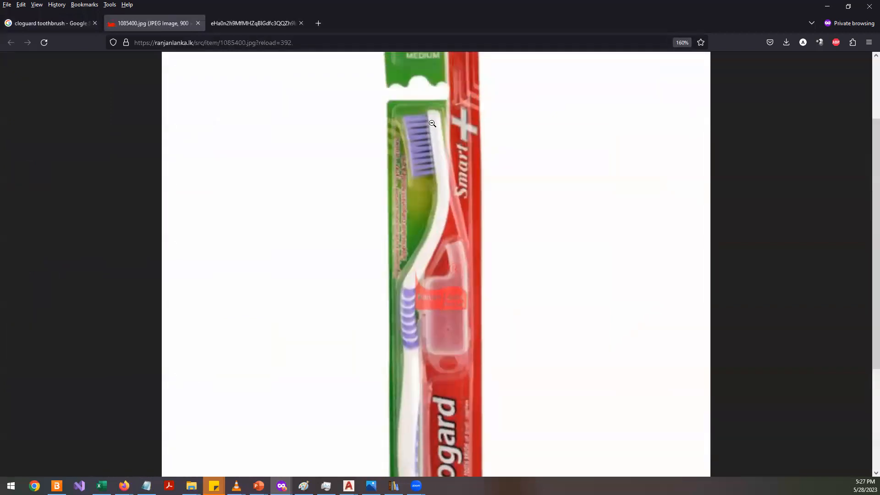
{"action": "scroll", "coordinate": [410, 321], "scroll_direction": "down", "scroll_amount": 3}
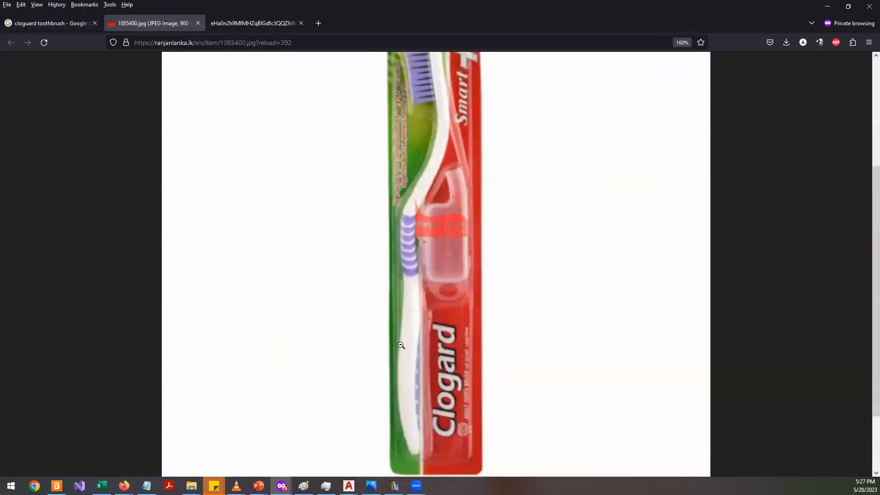
{"action": "scroll", "coordinate": [414, 319], "scroll_direction": "up", "scroll_amount": 3}
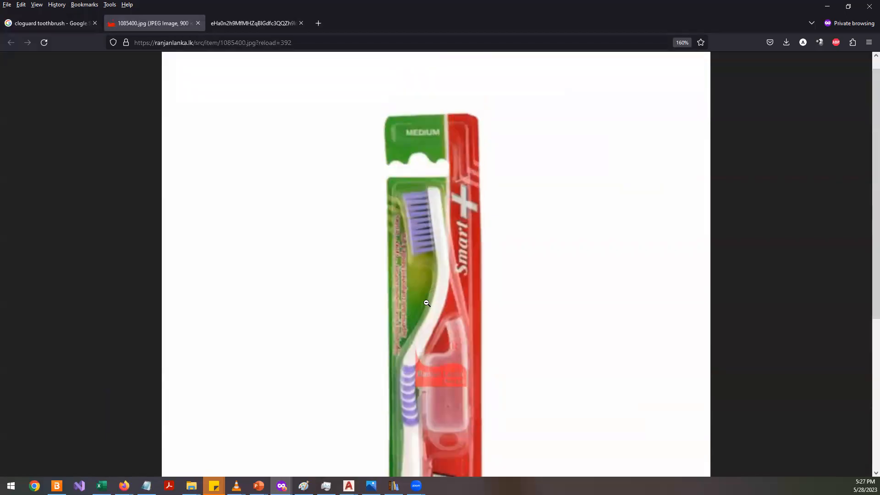
{"action": "scroll", "coordinate": [393, 370], "scroll_direction": "down", "scroll_amount": 2}
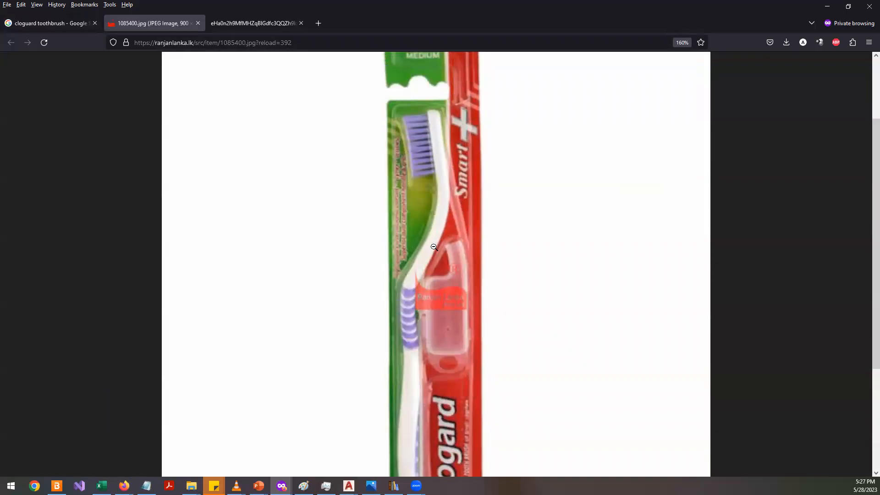
{"action": "scroll", "coordinate": [402, 349], "scroll_direction": "down", "scroll_amount": 4}
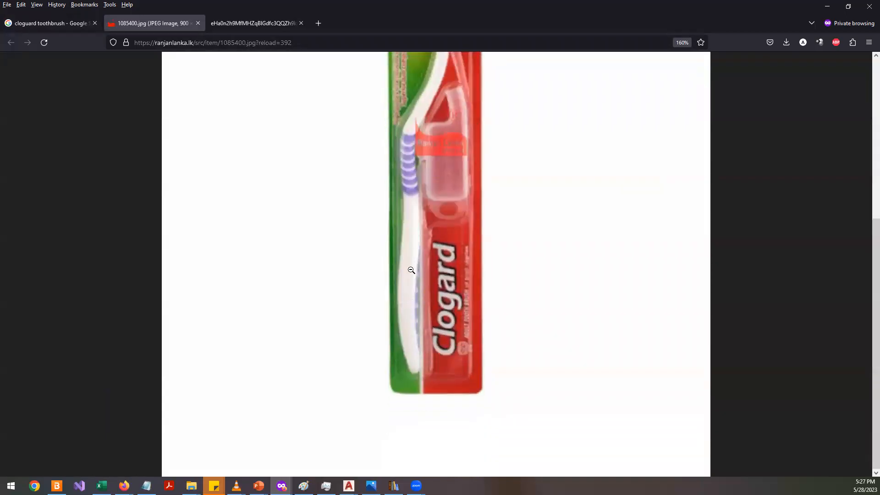
- Scroll along the Smart Plus toothbrush image to study the head and handle, and switch to the five-toothbrush image tab
{"action": "scroll", "coordinate": [411, 271], "scroll_direction": "up", "scroll_amount": 5}
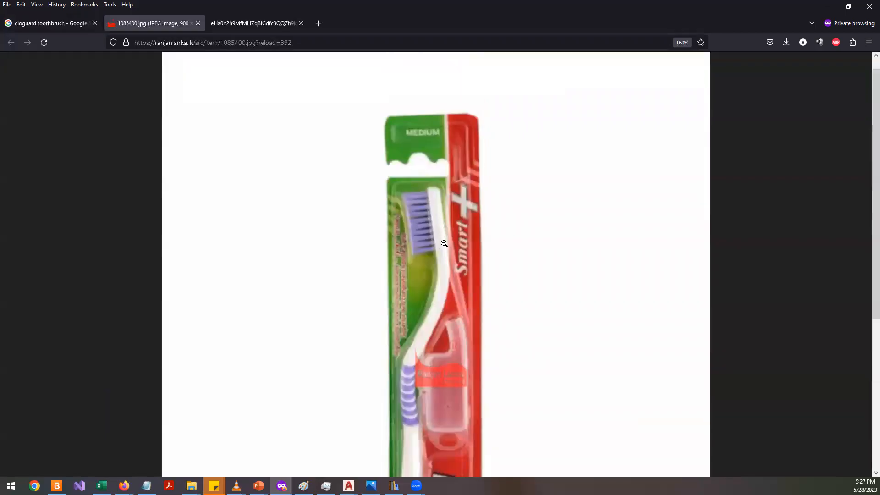
{"action": "scroll", "coordinate": [401, 367], "scroll_direction": "down", "scroll_amount": 3}
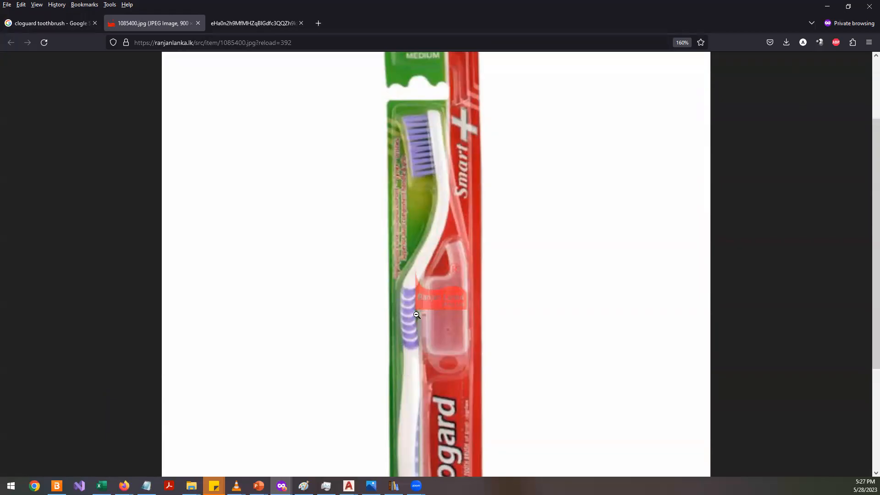
{"action": "scroll", "coordinate": [398, 316], "scroll_direction": "down", "scroll_amount": 4}
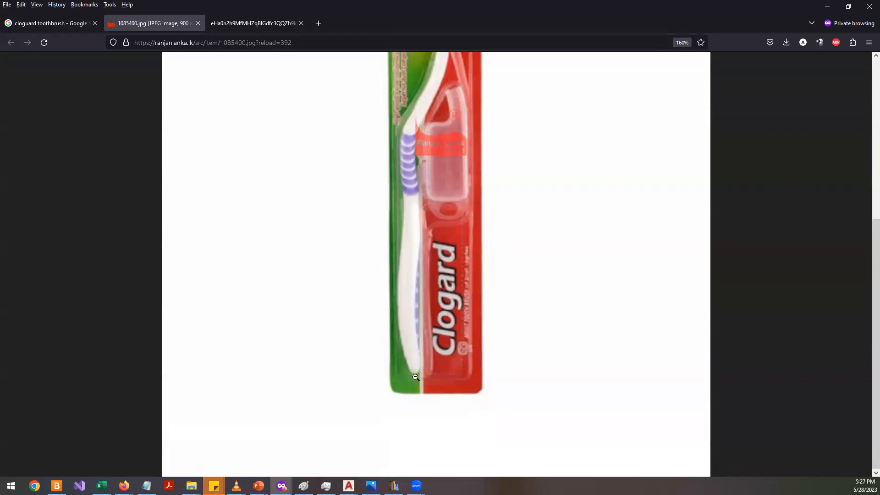
{"action": "scroll", "coordinate": [405, 151], "scroll_direction": "up", "scroll_amount": 5}
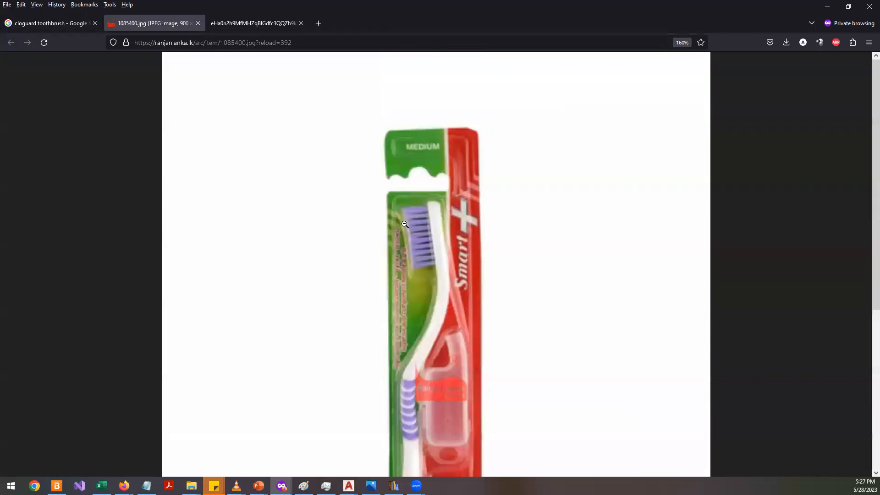
{"action": "key", "text": "ctrl+Tab"}
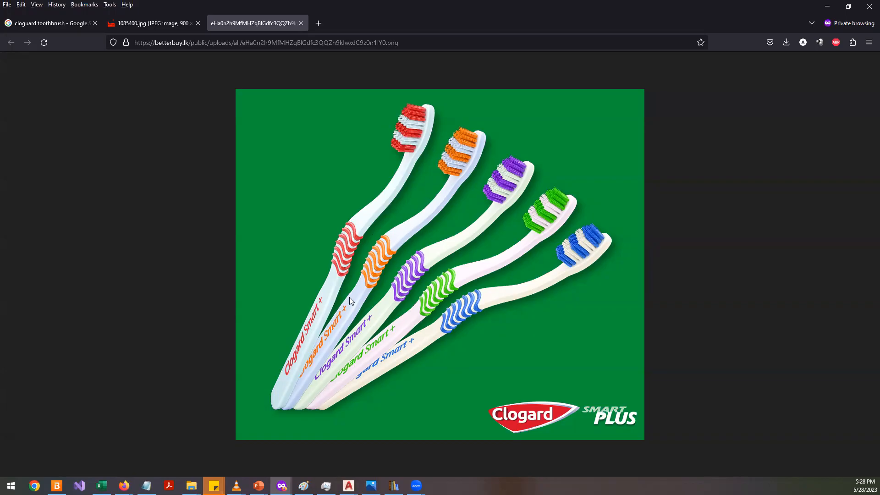
- Browse the Clogard toothbrush image search results and return to the five-toothbrush Smart Plus image
{"action": "left_click", "coordinate": [34, 23]}
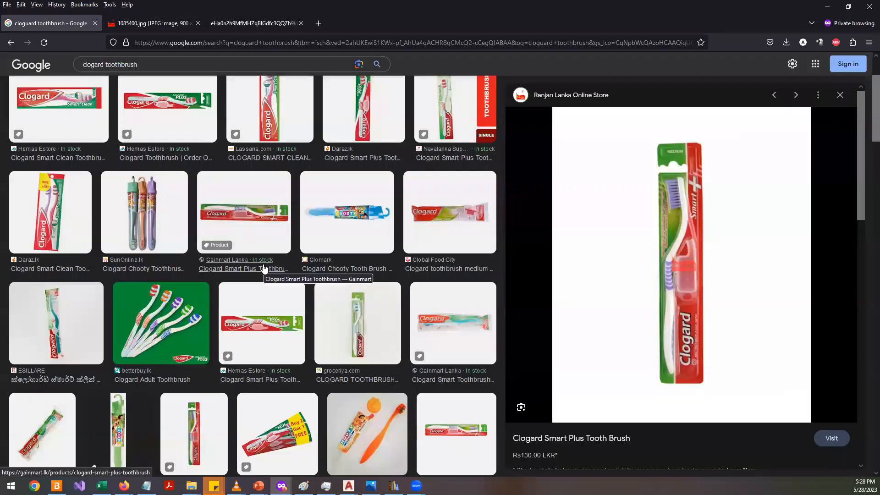
{"action": "scroll", "coordinate": [98, 322], "scroll_direction": "down", "scroll_amount": 6}
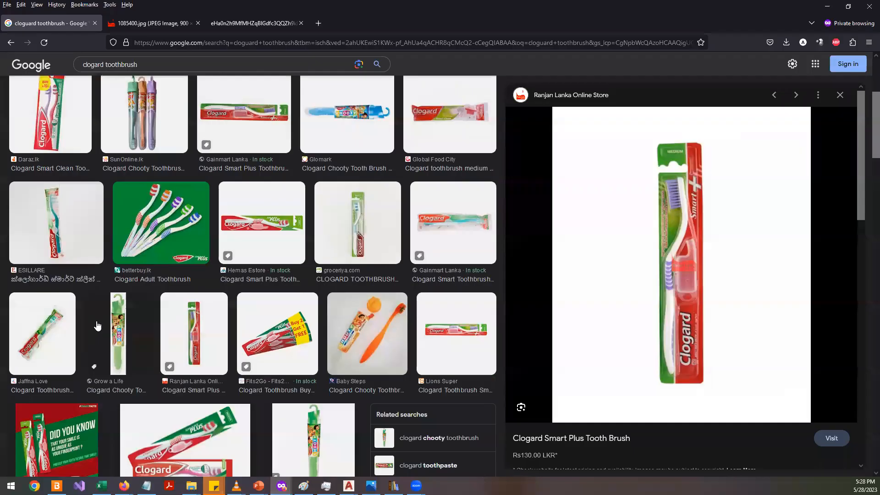
{"action": "scroll", "coordinate": [98, 325], "scroll_direction": "down", "scroll_amount": 4}
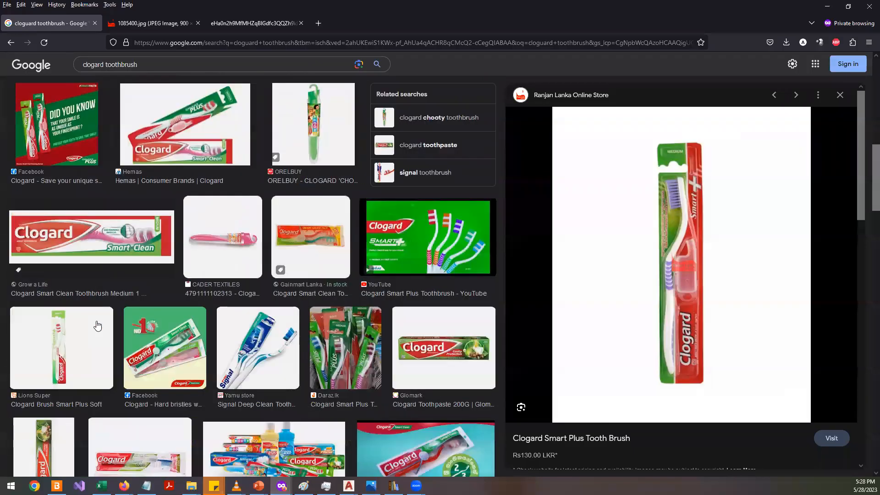
{"action": "scroll", "coordinate": [97, 324], "scroll_direction": "down", "scroll_amount": 5}
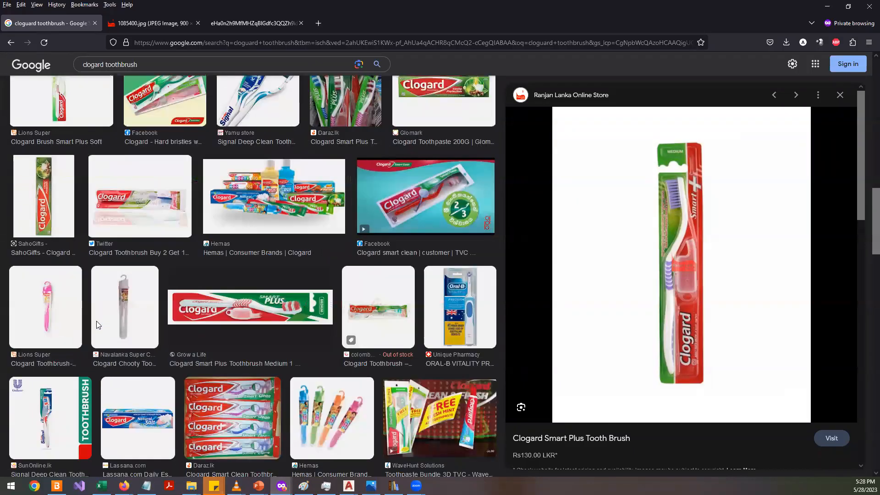
{"action": "scroll", "coordinate": [97, 325], "scroll_direction": "down", "scroll_amount": 5}
{"action": "scroll", "coordinate": [98, 325], "scroll_direction": "down", "scroll_amount": 1}
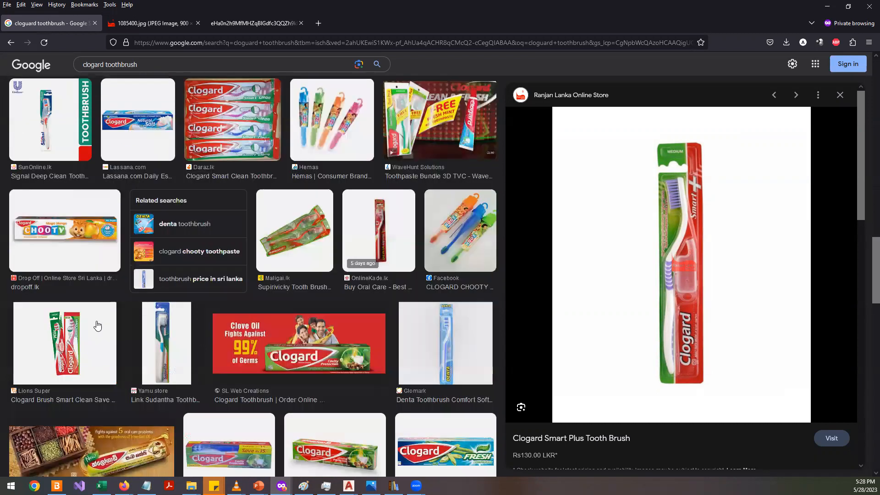
{"action": "scroll", "coordinate": [98, 325], "scroll_direction": "down", "scroll_amount": 5}
{"action": "scroll", "coordinate": [98, 320], "scroll_direction": "down", "scroll_amount": 4}
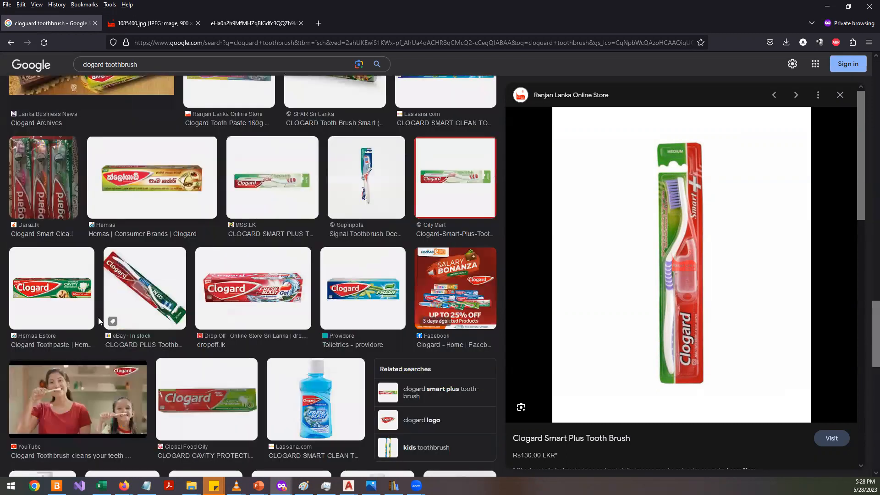
{"action": "scroll", "coordinate": [98, 321], "scroll_direction": "down", "scroll_amount": 8}
{"action": "scroll", "coordinate": [99, 322], "scroll_direction": "down", "scroll_amount": 4}
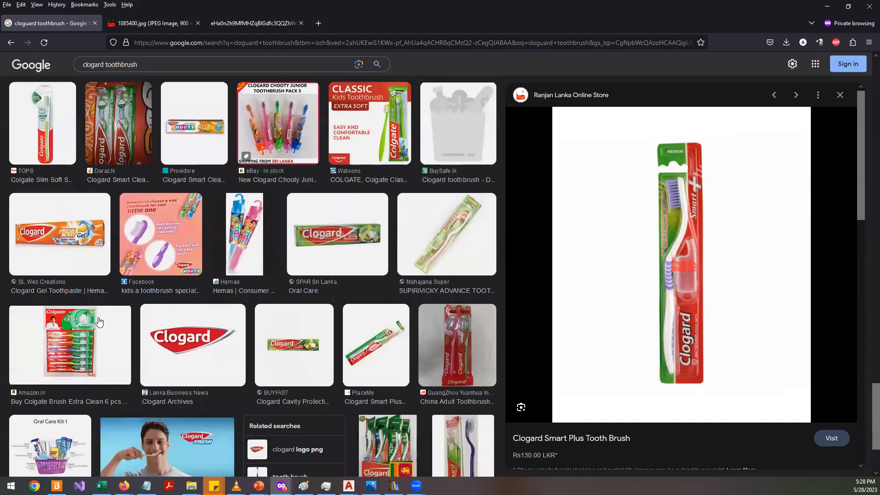
{"action": "scroll", "coordinate": [99, 321], "scroll_direction": "down", "scroll_amount": 1}
{"action": "scroll", "coordinate": [100, 316], "scroll_direction": "up", "scroll_amount": 6}
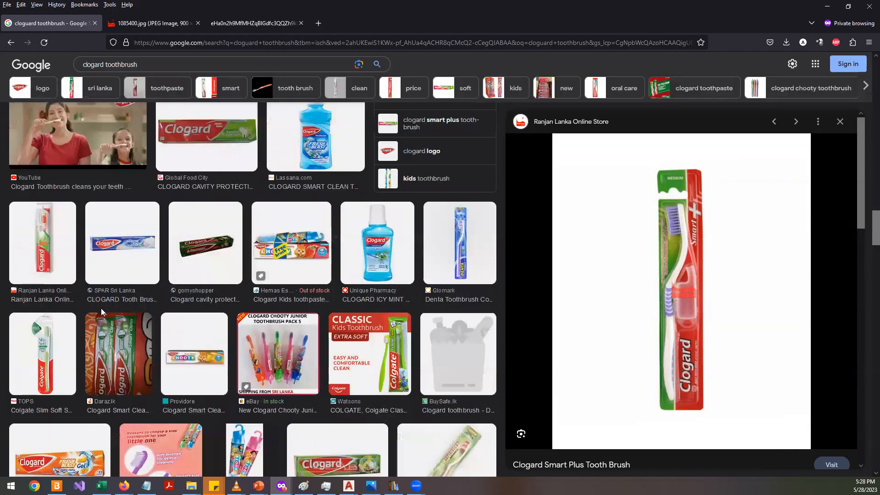
{"action": "scroll", "coordinate": [107, 310], "scroll_direction": "down", "scroll_amount": 8}
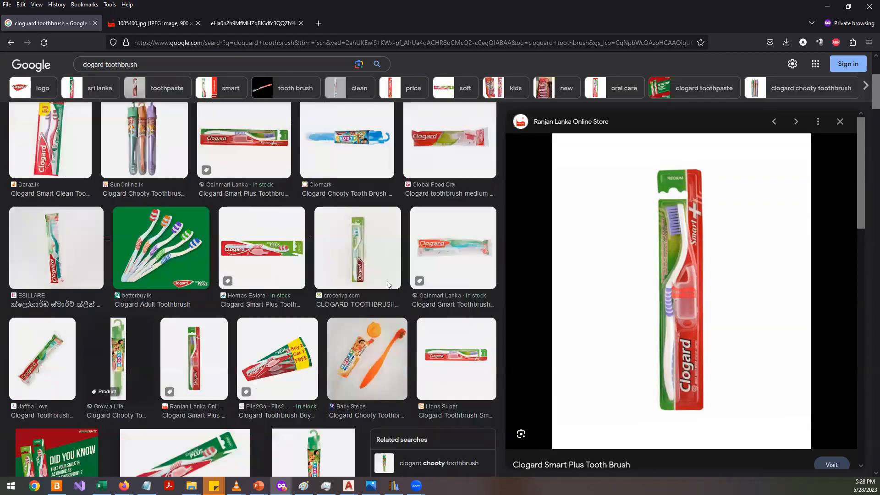
{"action": "scroll", "coordinate": [106, 308], "scroll_direction": "up", "scroll_amount": 1}
{"action": "left_click", "coordinate": [222, 30]}
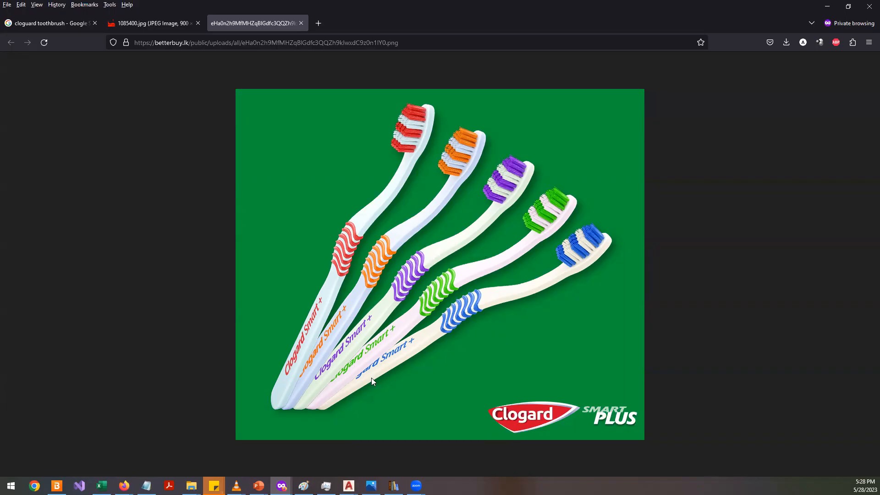
- Switch to AutoCAD, zoom out over the cup models, and start a new drawing from the acadiso.dwt template
{"action": "mouse_move", "coordinate": [348, 486]}
{"action": "left_click", "coordinate": [378, 434]}
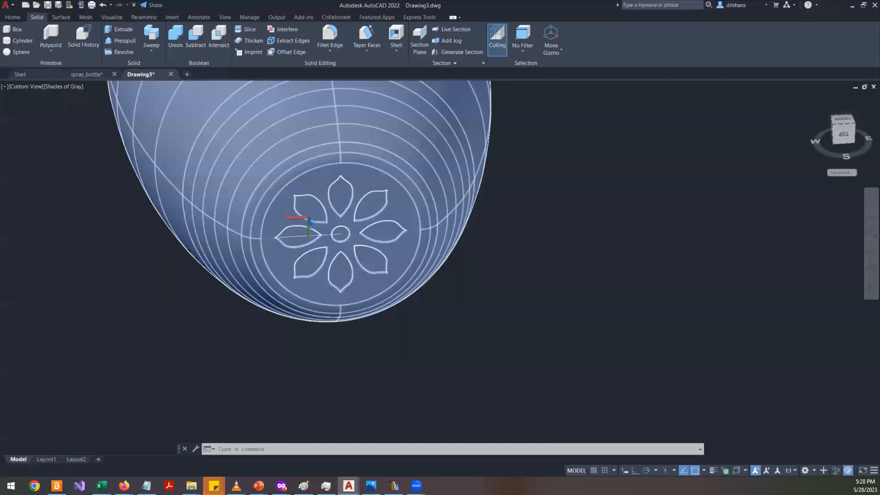
{"action": "scroll", "coordinate": [426, 252], "scroll_direction": "down", "scroll_amount": 4}
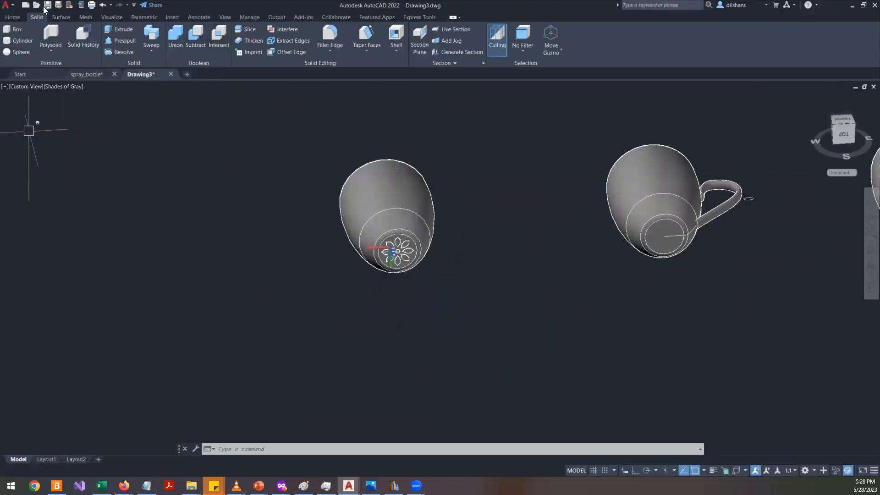
{"action": "left_click", "coordinate": [26, 8]}
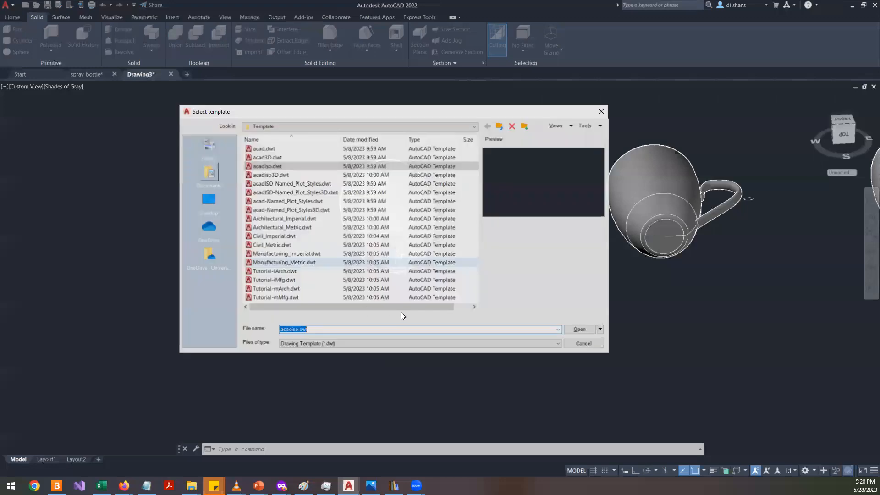
{"action": "double_click", "coordinate": [261, 165]}
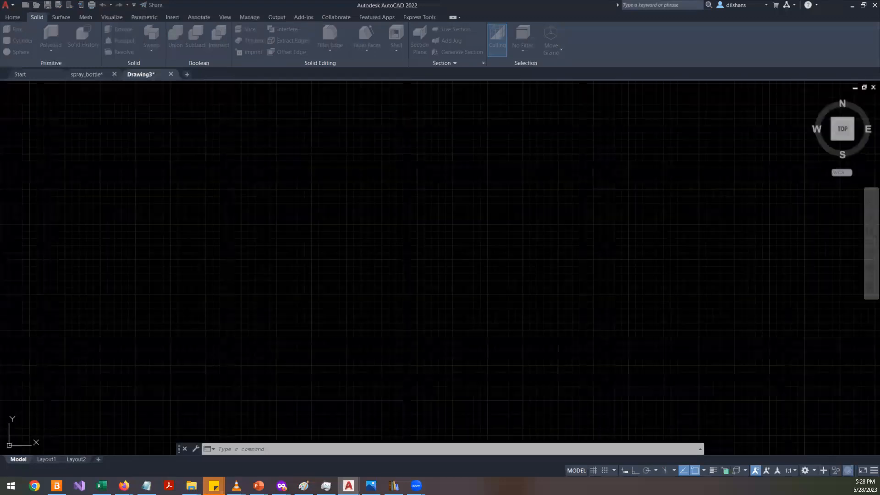
- Save the drawing with the cup models under the name mug
{"action": "left_click", "coordinate": [143, 75]}
{"action": "key", "text": "ctrl+s"}
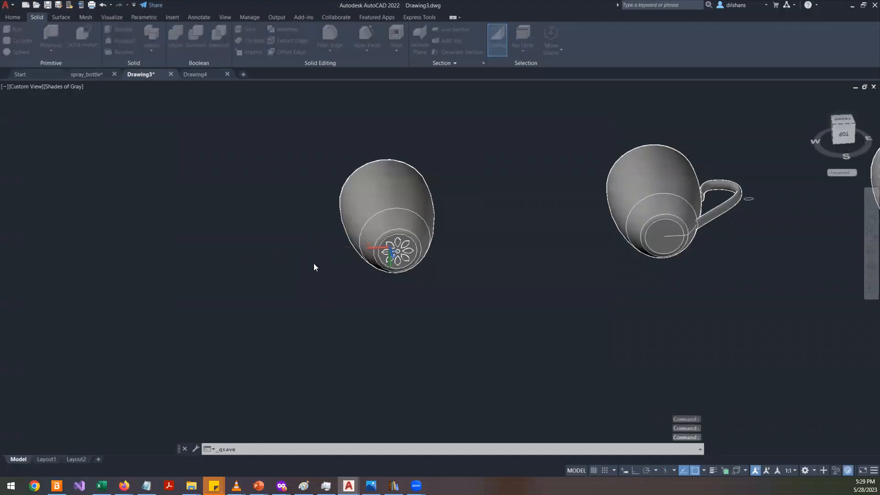
{"action": "type", "text": "m"}
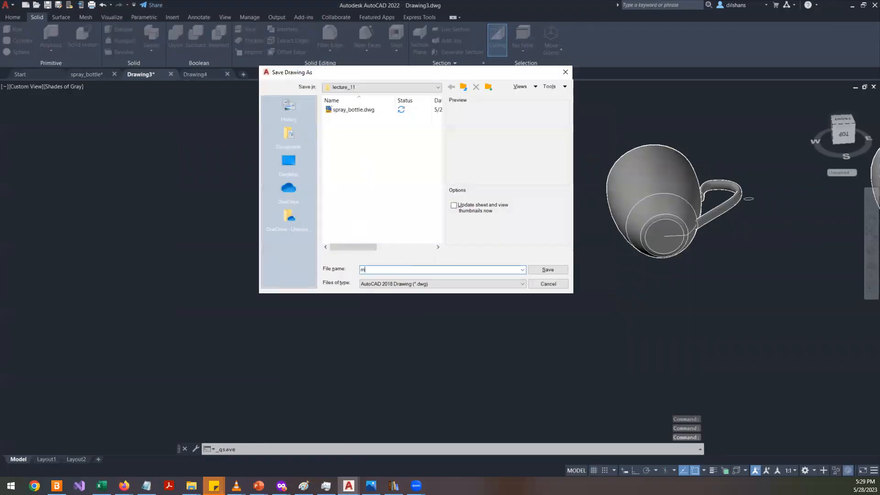
{"action": "type", "text": "ug"}
{"action": "key", "text": "Return"}
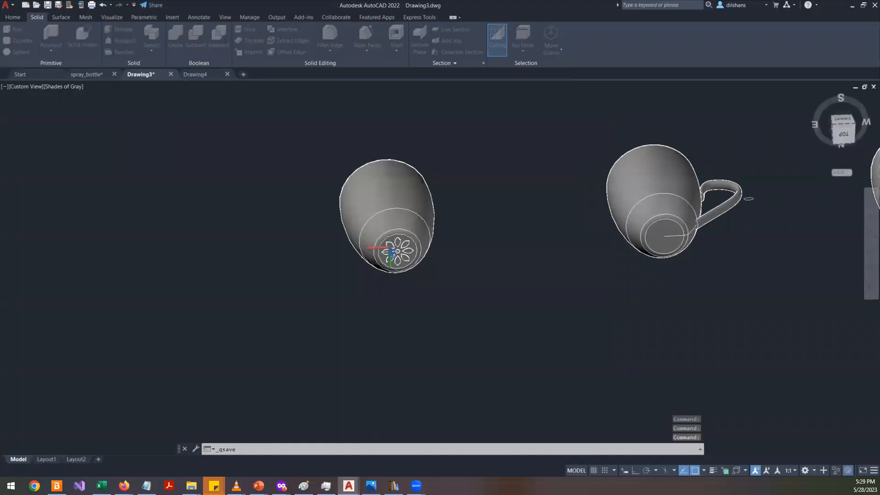
- In the new drawing, set the UCS to World and switch to the plan view
{"action": "left_click", "coordinate": [194, 75]}
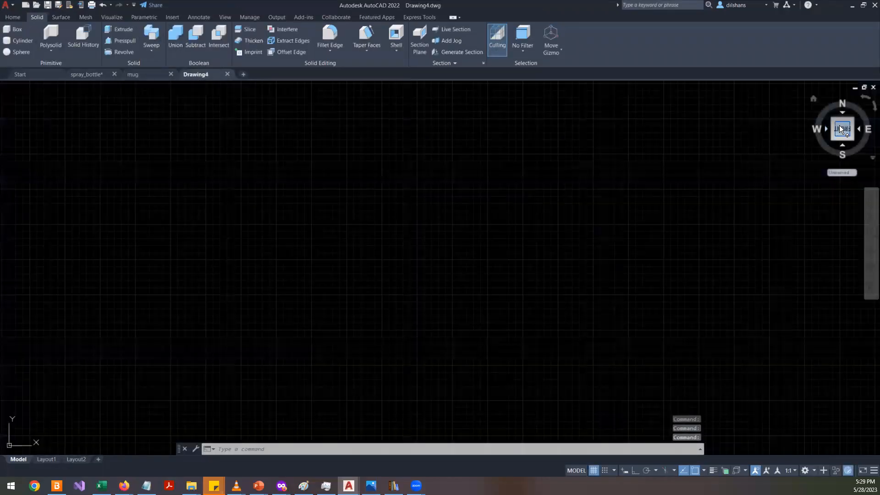
{"action": "type", "text": "ucs"}
{"action": "key", "text": "Return"}
{"action": "type", "text": "w"}
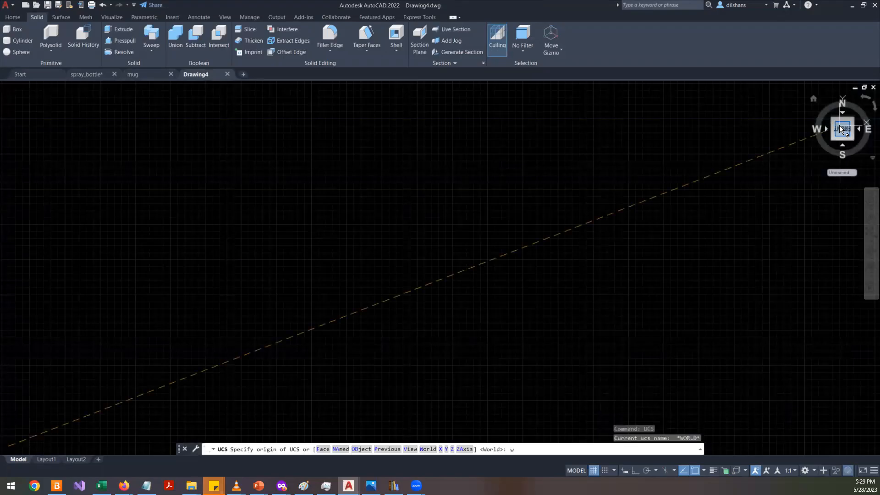
{"action": "key", "text": "Return"}
{"action": "type", "text": "plan"}
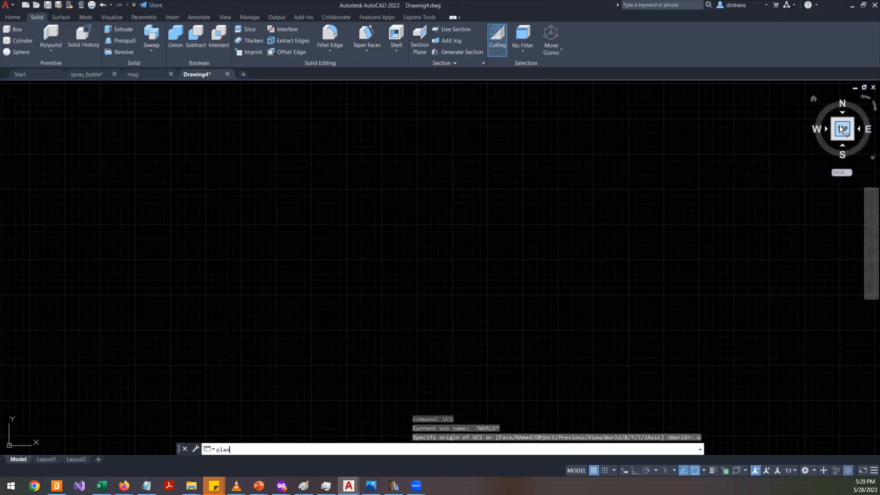
{"action": "key", "text": "Return"}
{"action": "key", "text": "Return"}
{"action": "key", "text": "Return"}
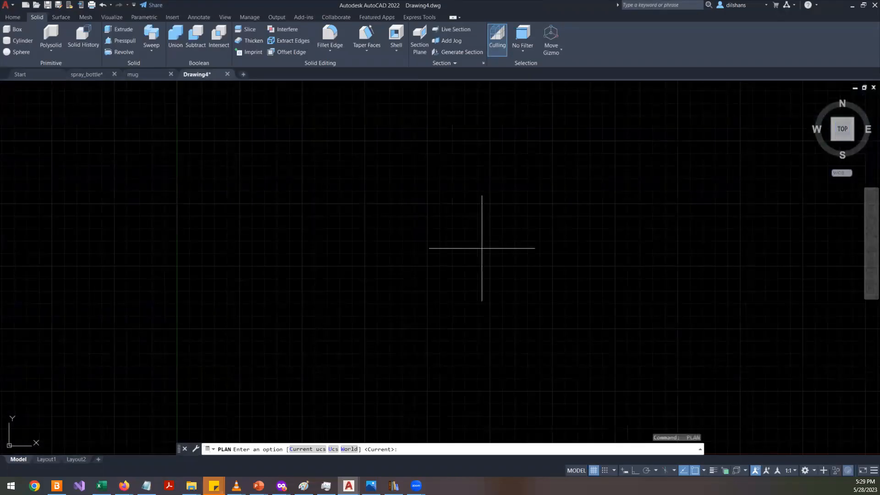
{"action": "key", "text": "Escape"}
{"action": "key", "text": "Escape"}
{"action": "key", "text": "Escape"}
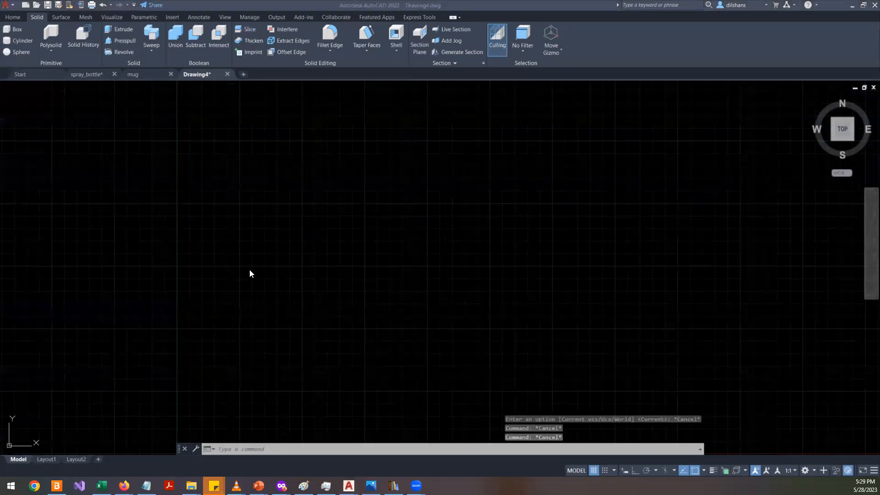
- Switch to the browser and zoom into the Smart Plus toothbrush image to check its handle, then return to the group image
{"action": "key", "text": "alt+Tab"}
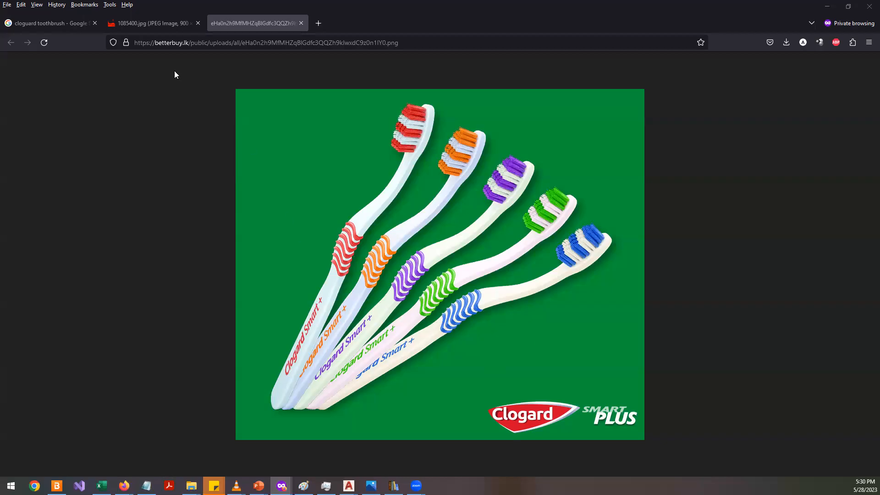
{"action": "left_click", "coordinate": [143, 27]}
{"action": "left_click", "coordinate": [398, 314]}
{"action": "scroll", "coordinate": [398, 314], "scroll_direction": "down", "scroll_amount": 1}
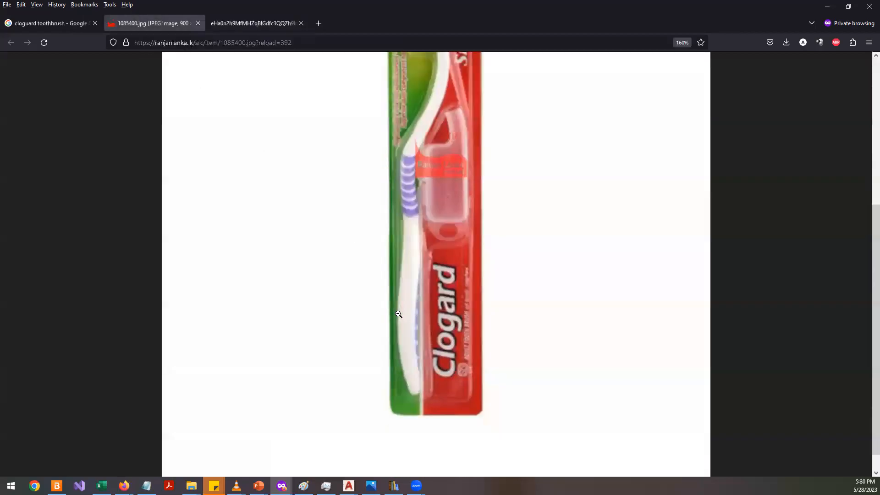
{"action": "left_click", "coordinate": [225, 22]}
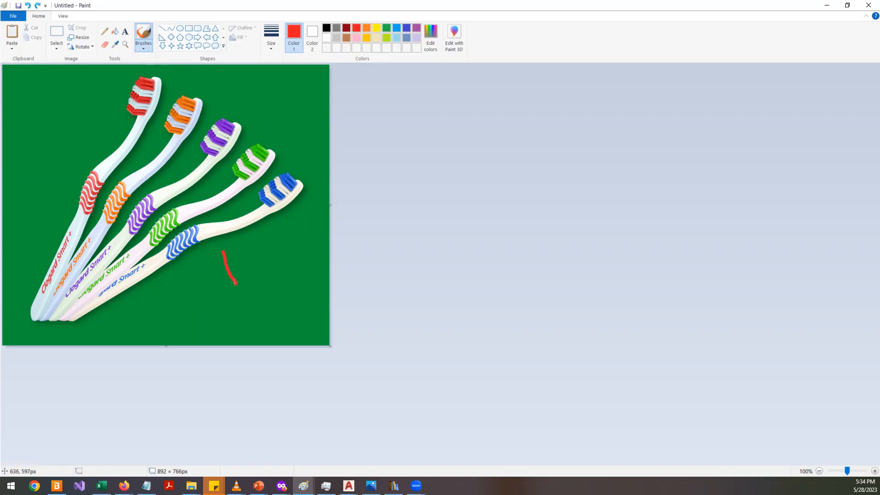
- Trace trial brush strokes along the toothbrush handles in Paint and undo all the strokes
{"action": "key", "text": "ctrl+z"}
{"action": "left_click_drag", "start_coordinate": [220, 252], "coordinate": [233, 286]}
{"action": "left_click_drag", "start_coordinate": [202, 174], "coordinate": [230, 218]}
{"action": "key", "text": "ctrl+z"}
{"action": "key", "text": "ctrl+z"}
{"action": "key", "text": "ctrl+z"}
- Return to the Smart Plus toothbrush image and scroll along it to study the handle's curve
{"action": "key", "text": "alt+Tab"}
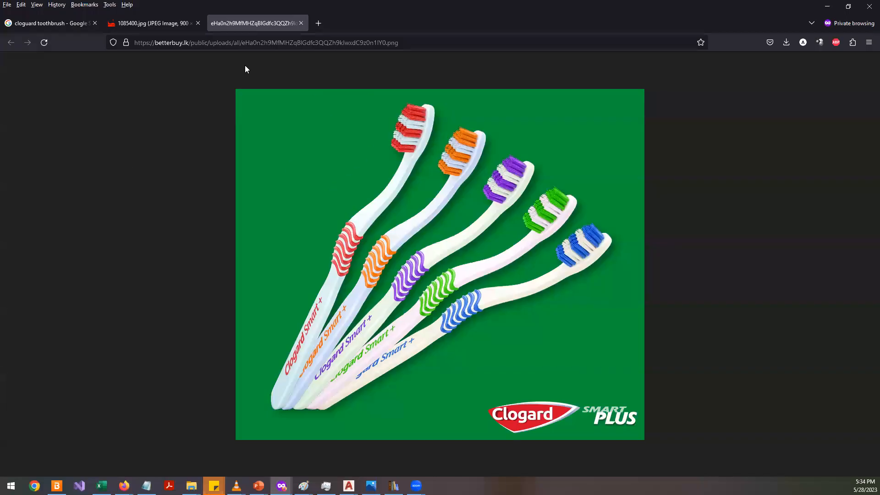
{"action": "left_click", "coordinate": [159, 25]}
{"action": "scroll", "coordinate": [454, 291], "scroll_direction": "up", "scroll_amount": 3}
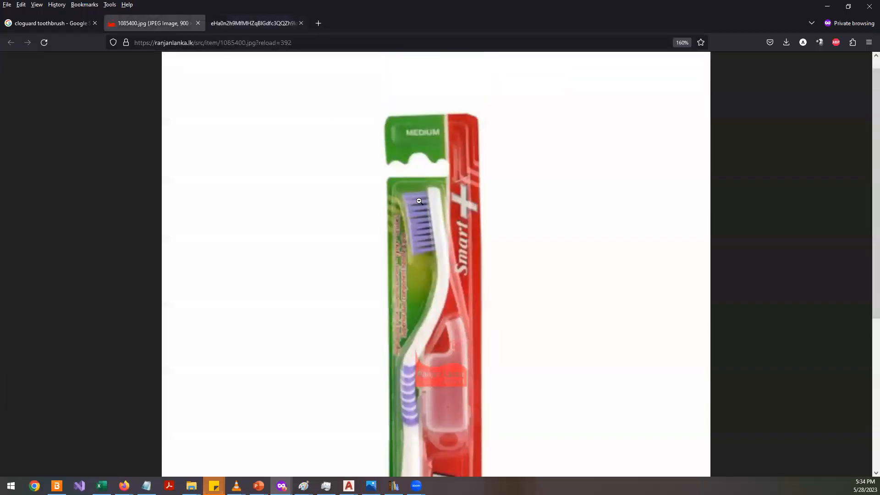
{"action": "scroll", "coordinate": [447, 233], "scroll_direction": "down", "scroll_amount": 2}
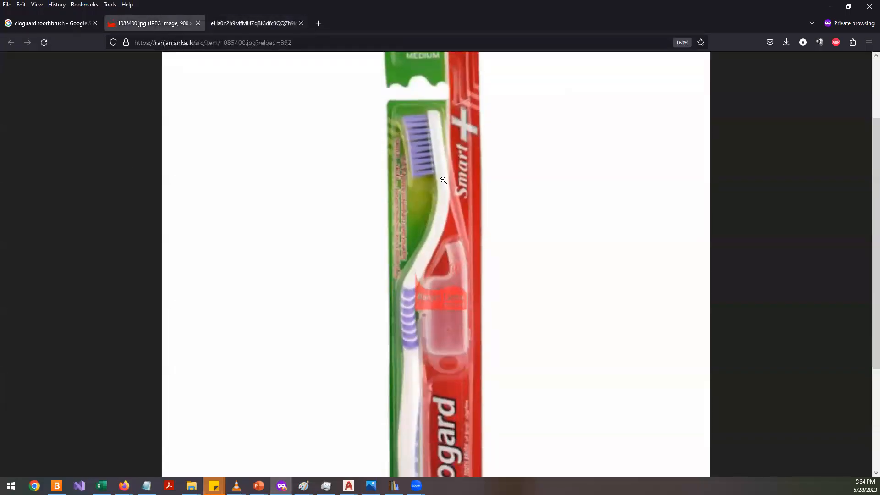
{"action": "scroll", "coordinate": [431, 171], "scroll_direction": "down", "scroll_amount": 1, "text": "ctrl"}
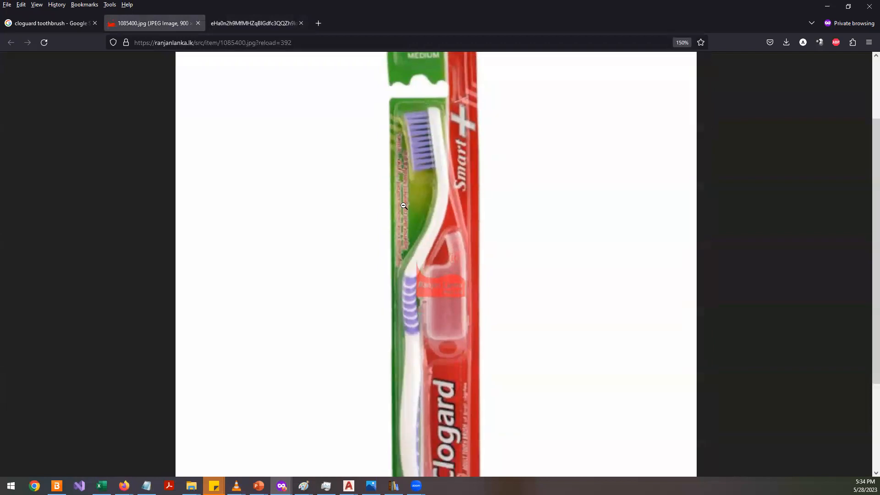
{"action": "scroll", "coordinate": [432, 314], "scroll_direction": "up", "scroll_amount": 1}
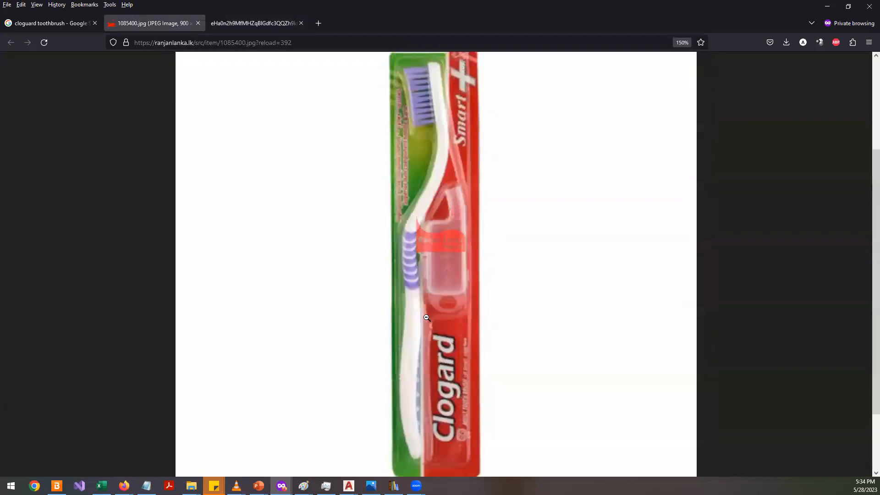
- Mark the handle's bends on the toothbrush group image in Paint with arrows and circles
{"action": "left_click", "coordinate": [266, 24]}
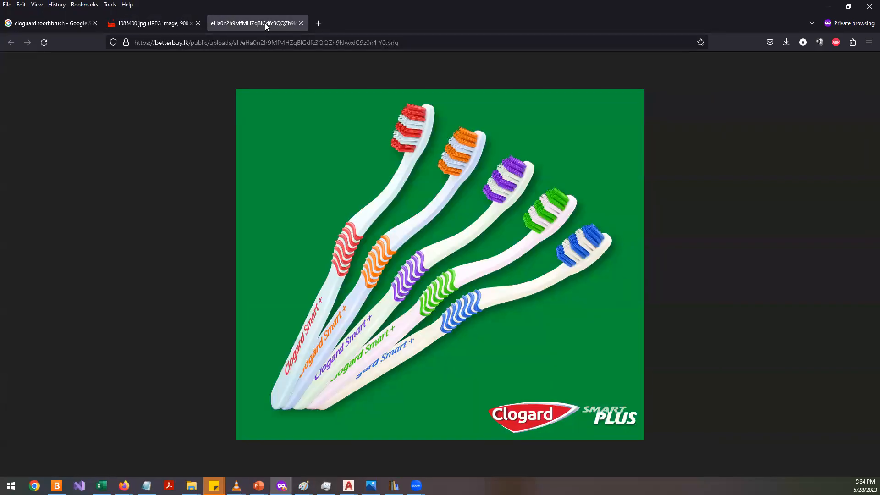
{"action": "left_click_drag", "start_coordinate": [402, 392], "coordinate": [417, 381]}
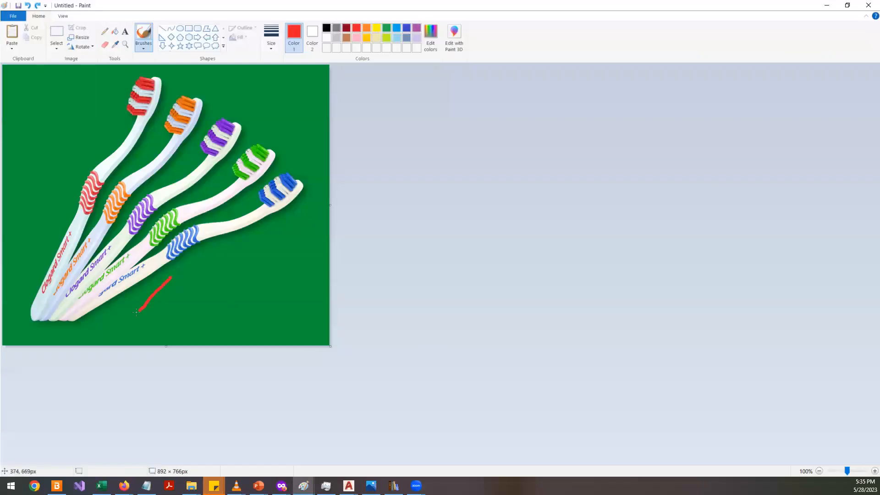
{"action": "key", "text": "ctrl+z"}
{"action": "left_click", "coordinate": [145, 309]}
{"action": "left_click_drag", "start_coordinate": [158, 287], "coordinate": [142, 318]}
{"action": "mouse_move", "coordinate": [101, 228]}
{"action": "left_mouse_down"}
{"action": "mouse_move", "coordinate": [146, 259]}
{"action": "mouse_move", "coordinate": [141, 252]}
{"action": "mouse_move", "coordinate": [139, 264]}
{"action": "left_mouse_up"}
{"action": "key", "text": "ctrl+z"}
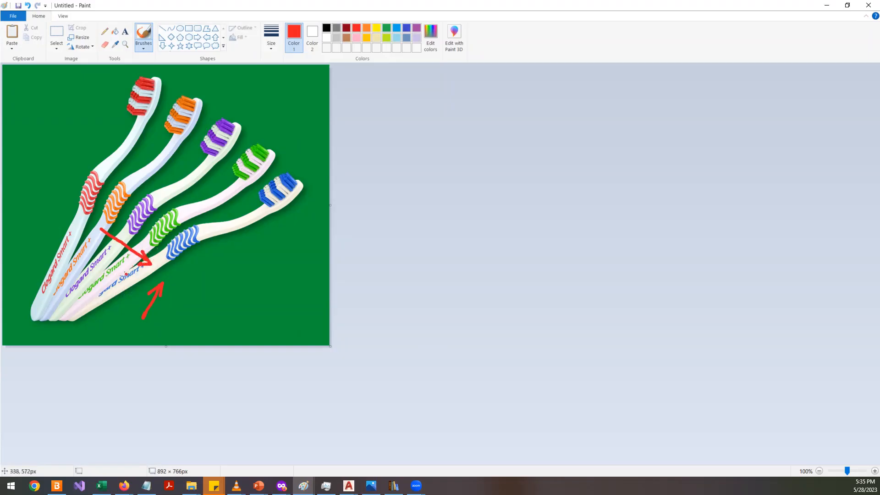
{"action": "mouse_move", "coordinate": [85, 232]}
{"action": "left_mouse_down"}
{"action": "mouse_move", "coordinate": [93, 244]}
{"action": "mouse_move", "coordinate": [74, 240]}
{"action": "mouse_move", "coordinate": [98, 240]}
{"action": "left_mouse_up"}
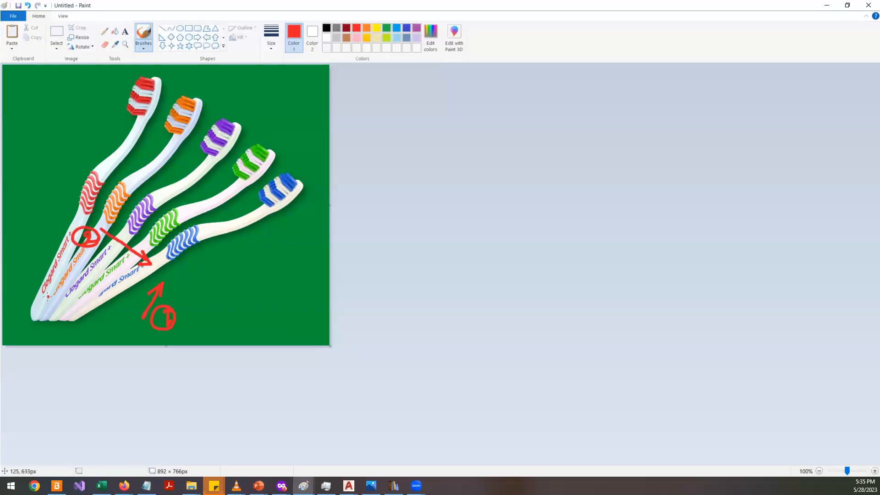
{"action": "key", "text": "ctrl+z"}
{"action": "key", "text": "ctrl+z"}
{"action": "key", "text": "ctrl+z"}
{"action": "key", "text": "ctrl+z"}
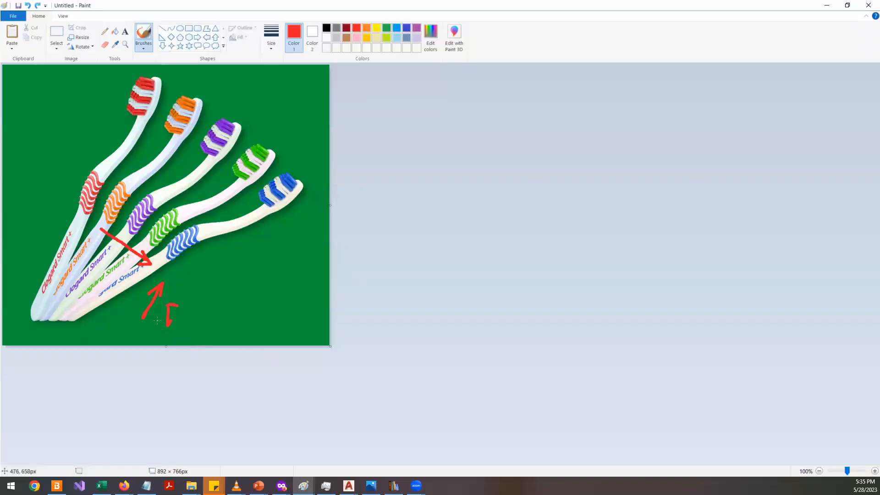
{"action": "left_click_drag", "start_coordinate": [78, 226], "coordinate": [97, 237]}
{"action": "mouse_move", "coordinate": [94, 221]}
{"action": "left_mouse_down"}
{"action": "mouse_move", "coordinate": [87, 215]}
{"action": "mouse_move", "coordinate": [97, 222]}
{"action": "left_mouse_up"}
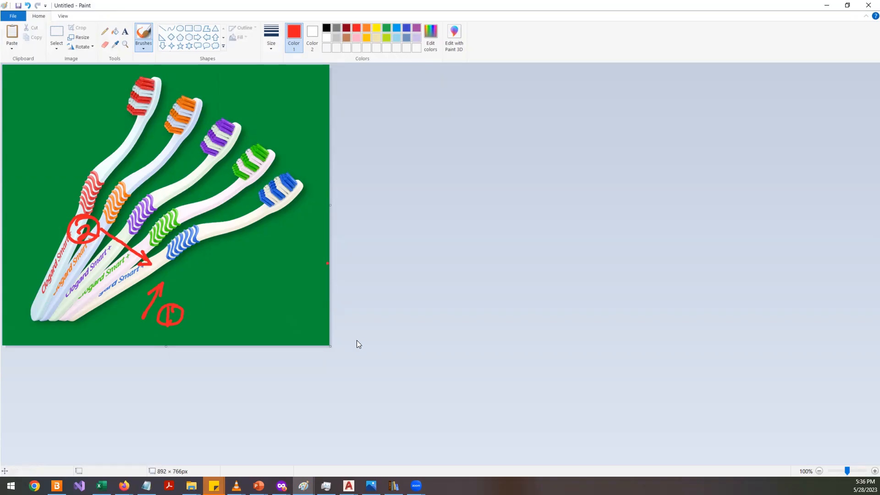
- Copy the Smart Plus toothbrush image from the browser
{"action": "left_click", "coordinate": [348, 486]}
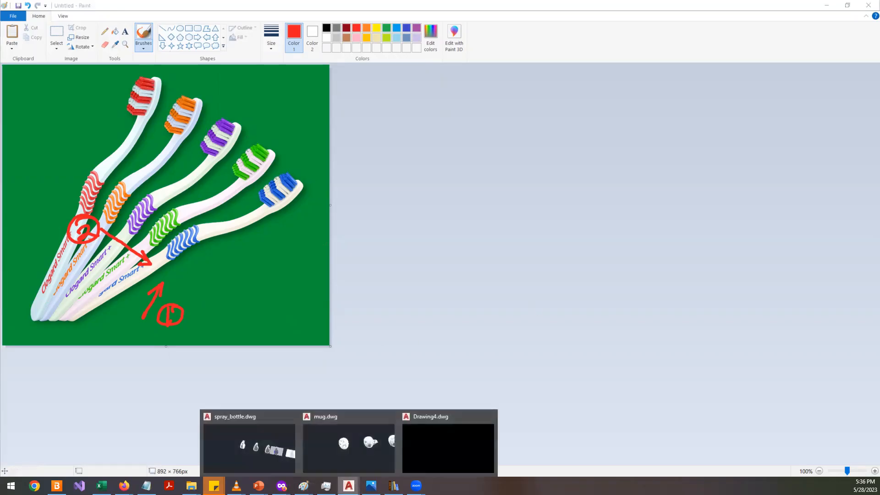
{"action": "left_click", "coordinate": [448, 442]}
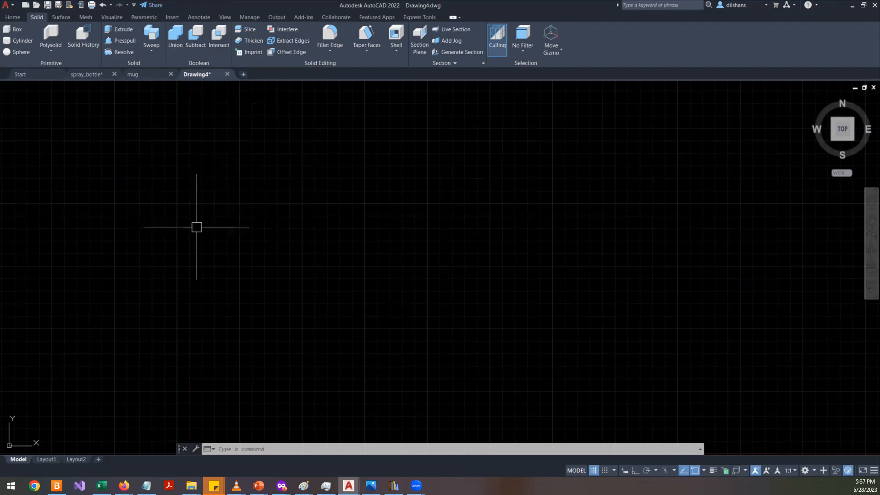
{"action": "key", "text": "alt+Tab"}
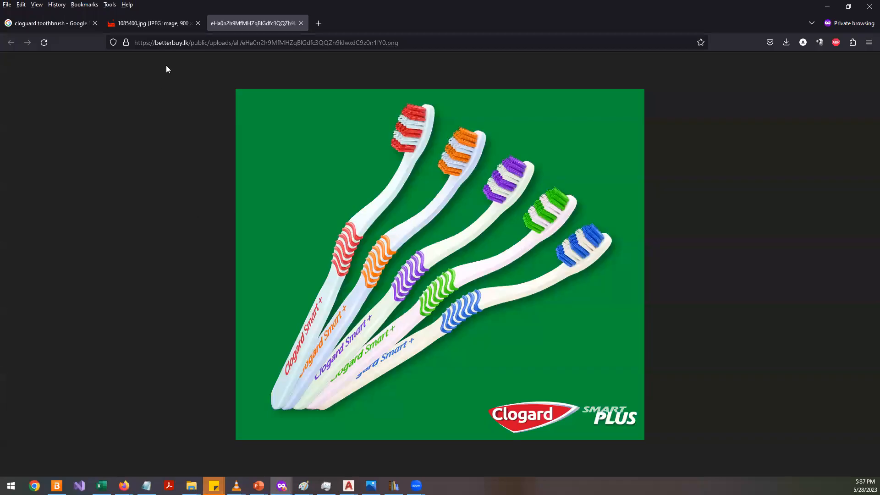
{"action": "left_click", "coordinate": [173, 24]}
{"action": "scroll", "coordinate": [316, 246], "scroll_direction": "down", "scroll_amount": 3}
{"action": "scroll", "coordinate": [316, 246], "scroll_direction": "up", "scroll_amount": 3}
{"action": "scroll", "coordinate": [316, 245], "scroll_direction": "down", "scroll_amount": 2}
{"action": "right_click", "coordinate": [406, 197]}
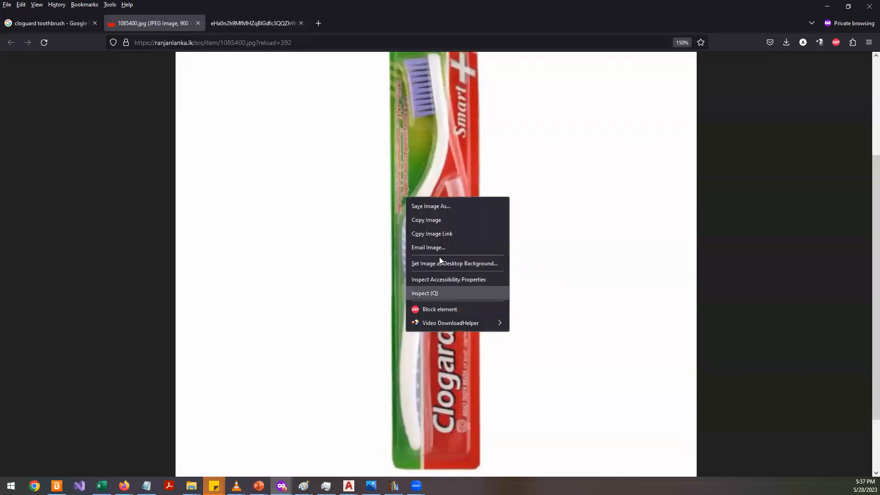
{"action": "left_click", "coordinate": [438, 221]}
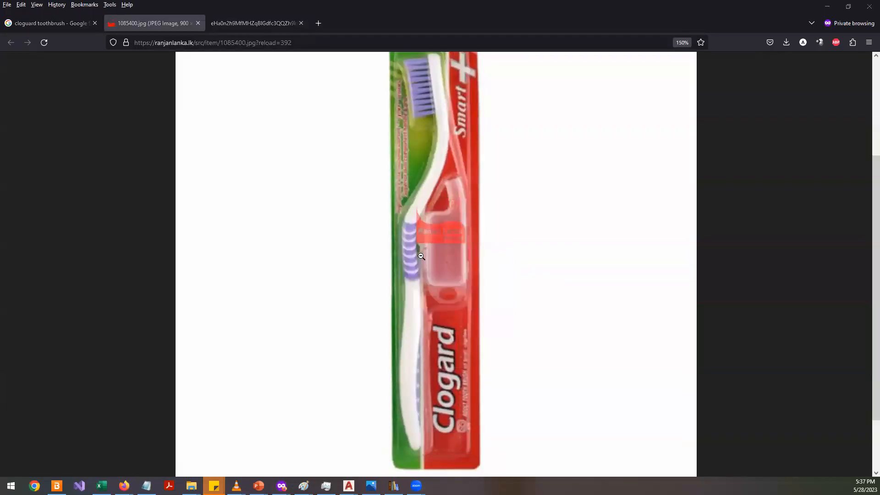
- Paste the toothbrush image into Drawing4 near the origin with the default scale and rotation
{"action": "key", "text": "alt+Tab"}
{"action": "key", "text": "ctrl+v"}
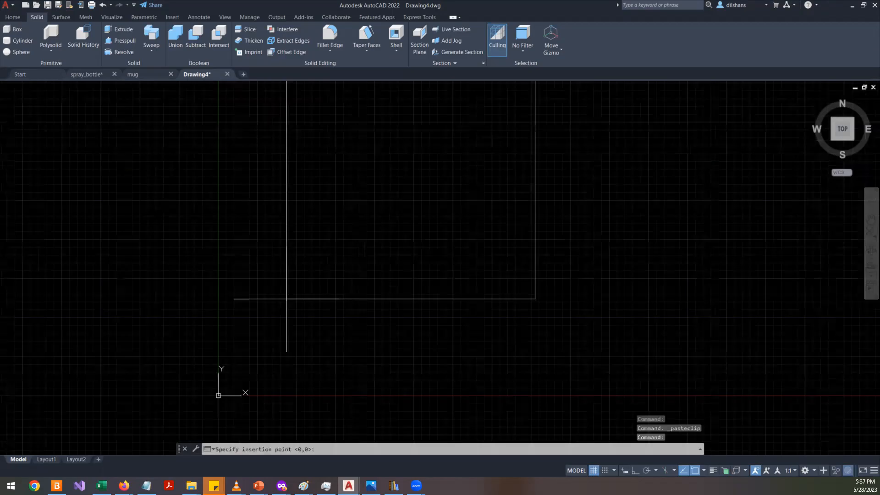
{"action": "left_click", "coordinate": [294, 364]}
{"action": "key", "text": "Return"}
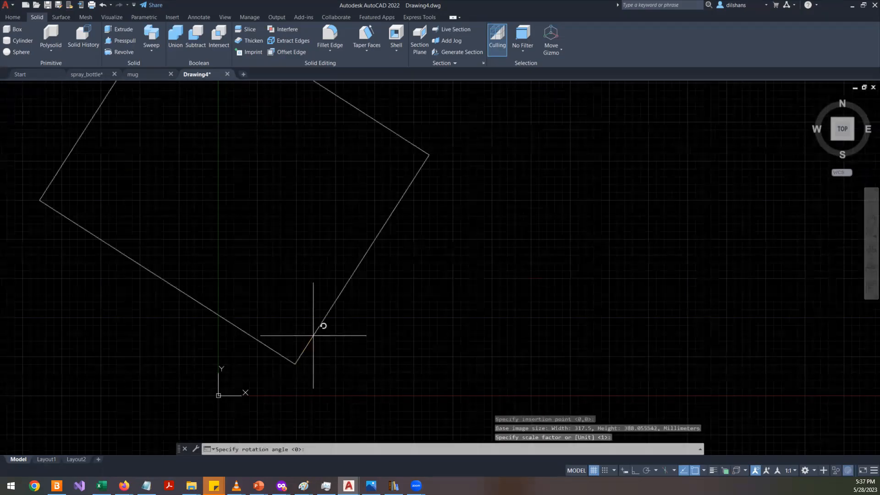
{"action": "key", "text": "Return"}
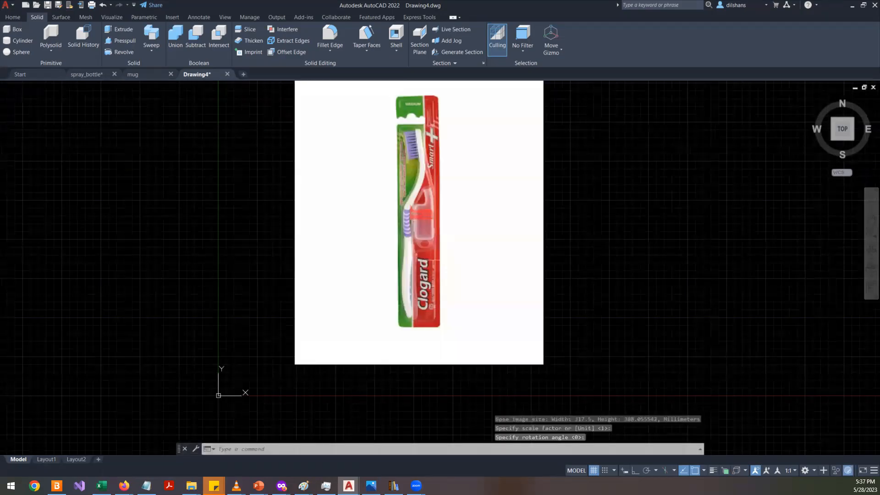
- Draw a vertical reference line about 260 units long along the toothbrush's length in the image
{"action": "scroll", "coordinate": [472, 260], "scroll_direction": "down", "scroll_amount": 1}
{"action": "type", "text": "l"}
{"action": "key", "text": "Return"}
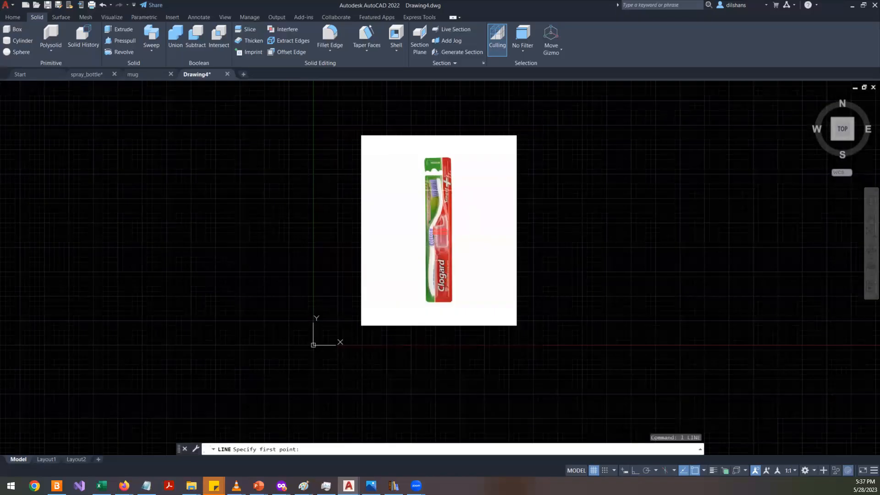
{"action": "scroll", "coordinate": [428, 180], "scroll_direction": "up", "scroll_amount": 2}
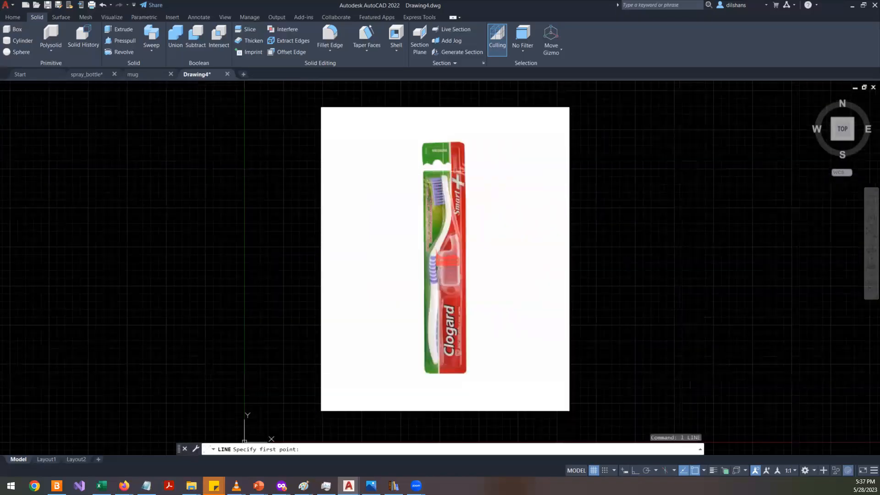
{"action": "left_click", "coordinate": [442, 214]}
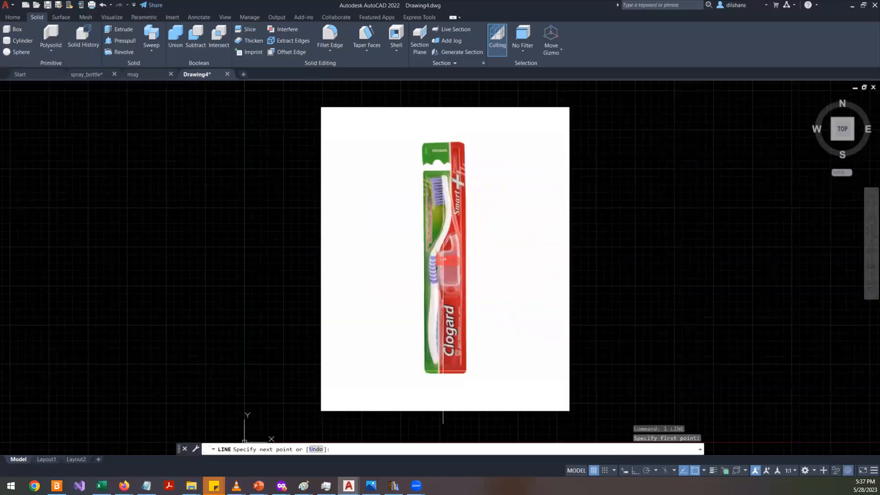
{"action": "key", "text": "F8"}
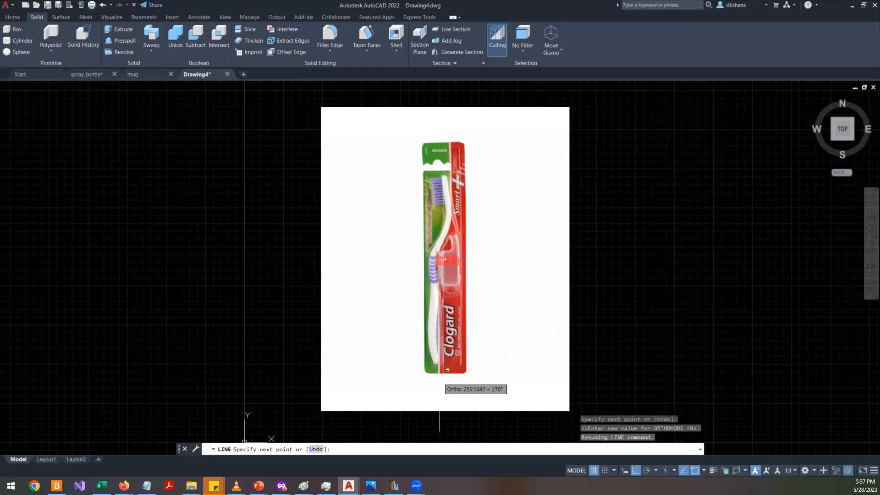
{"action": "left_click", "coordinate": [440, 373]}
{"action": "key", "text": "Return"}
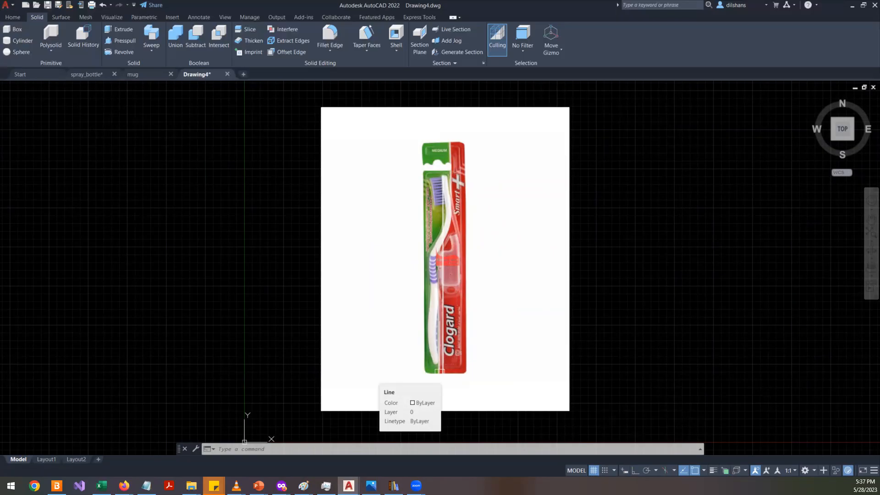
{"action": "left_click", "coordinate": [599, 249]}
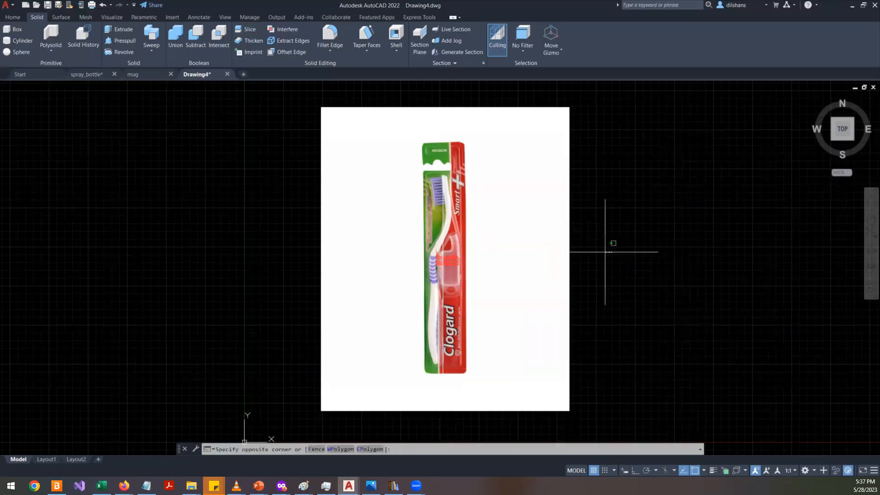
{"action": "left_click", "coordinate": [568, 251]}
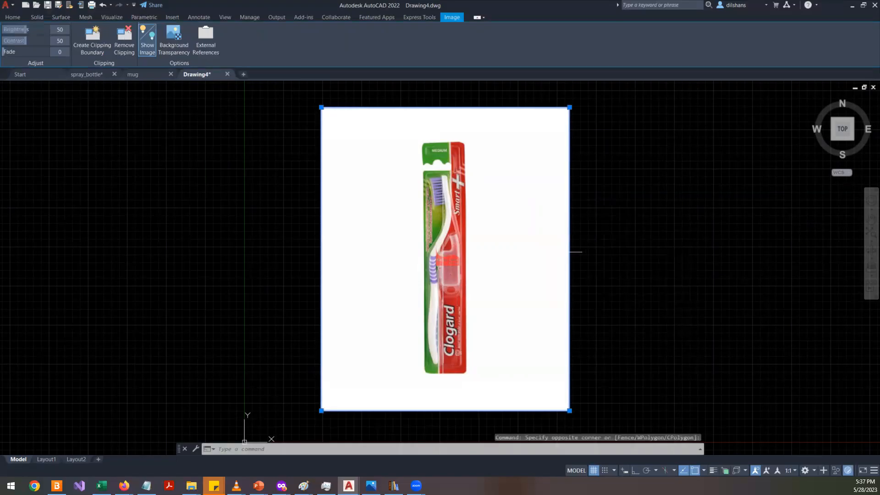
{"action": "key", "text": "Escape"}
- Scale the image and line from the line's bottom end by reference so the toothbrush length becomes 130
{"action": "type", "text": "sc"}
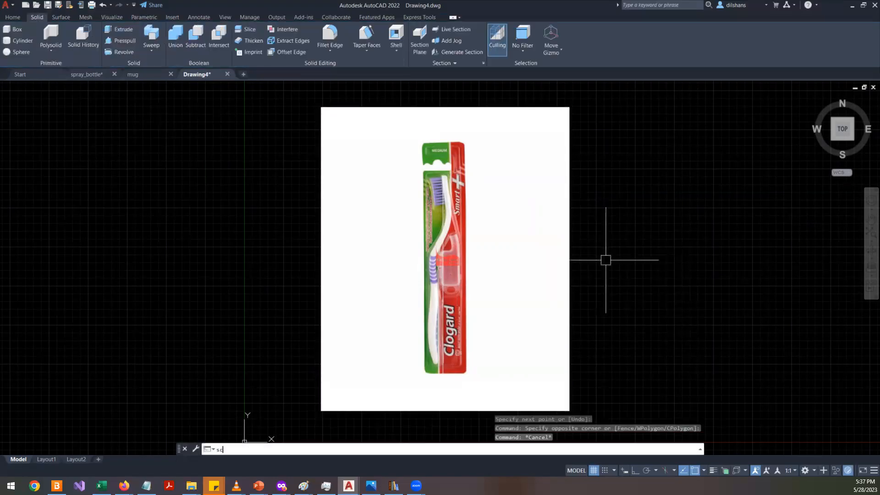
{"action": "key", "text": "Return"}
{"action": "left_click", "coordinate": [614, 299]}
{"action": "left_click", "coordinate": [567, 315]}
{"action": "key", "text": "Return"}
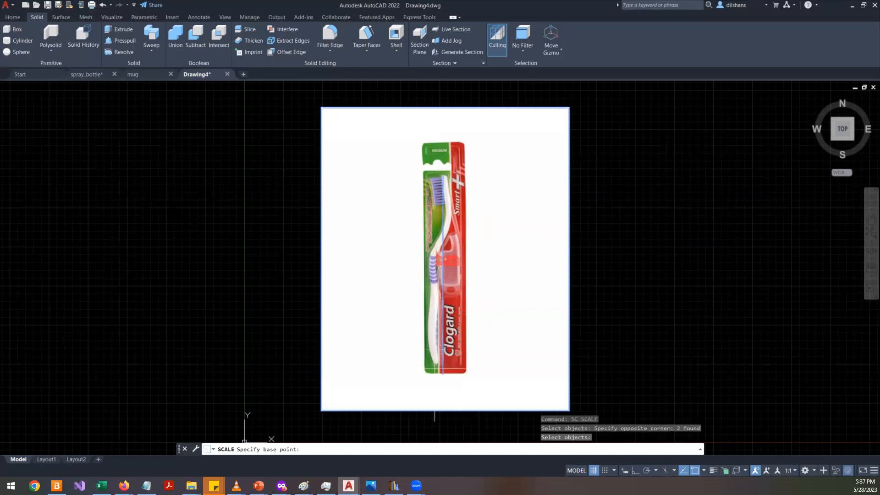
{"action": "left_click", "coordinate": [443, 373]}
{"action": "type", "text": "r"}
{"action": "key", "text": "Return"}
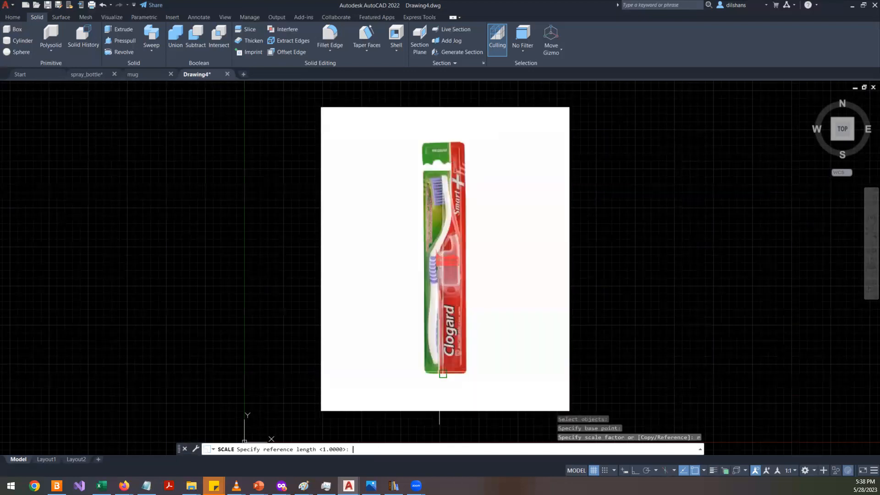
{"action": "left_click", "coordinate": [443, 373]}
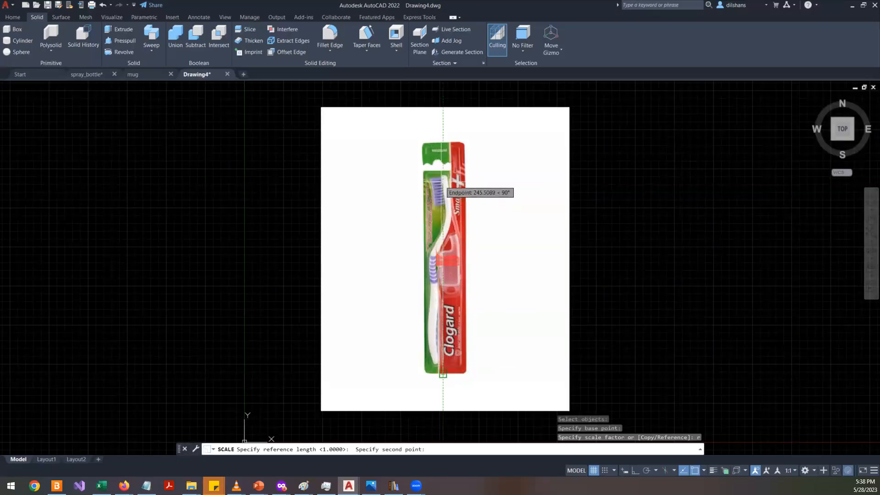
{"action": "left_click", "coordinate": [442, 175]}
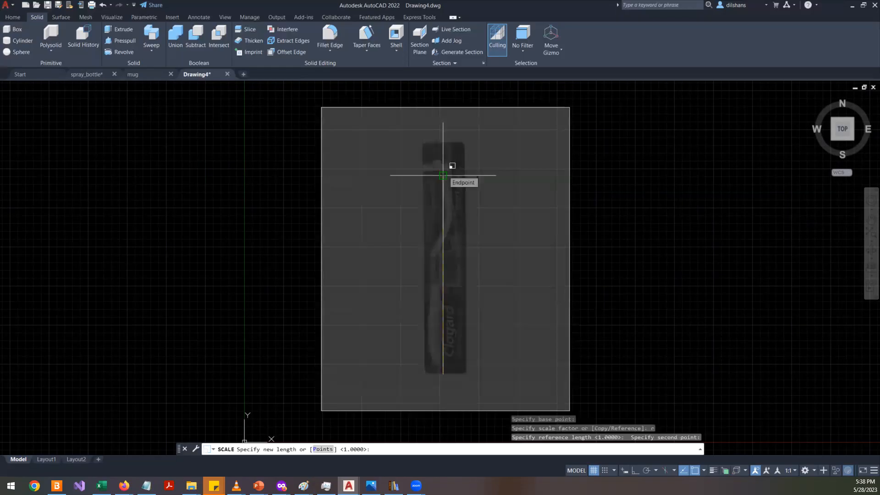
{"action": "type", "text": "130"}
{"action": "key", "text": "Return"}
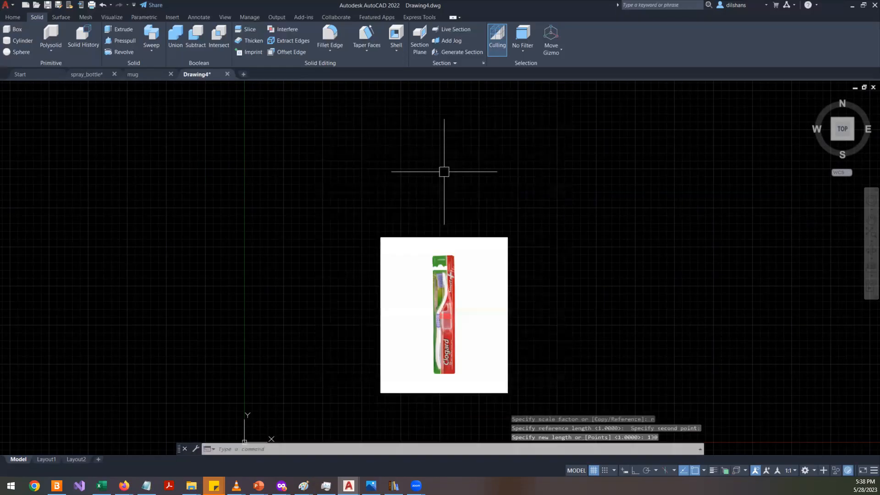
- Erase the reference line
{"action": "scroll", "coordinate": [479, 312], "scroll_direction": "up", "scroll_amount": 5}
{"action": "scroll", "coordinate": [467, 306], "scroll_direction": "down", "scroll_amount": 3}
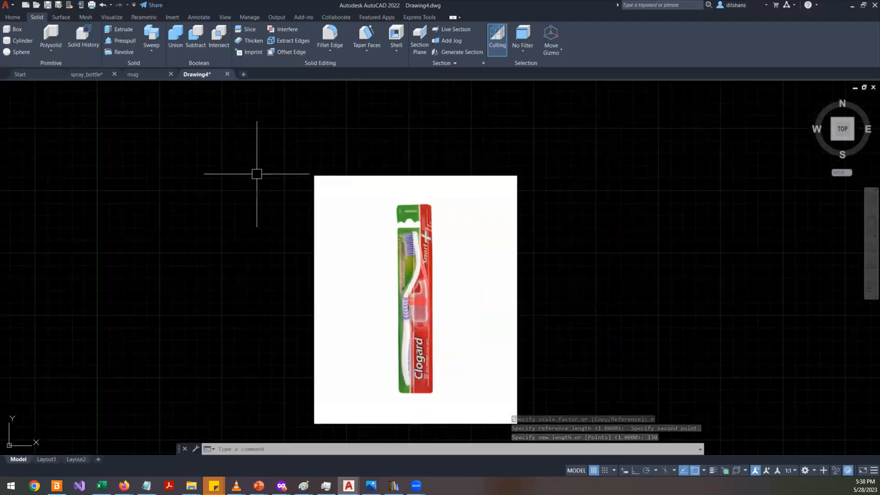
{"action": "left_click", "coordinate": [271, 148]}
{"action": "left_click", "coordinate": [545, 389]}
{"action": "key", "text": "Delete"}
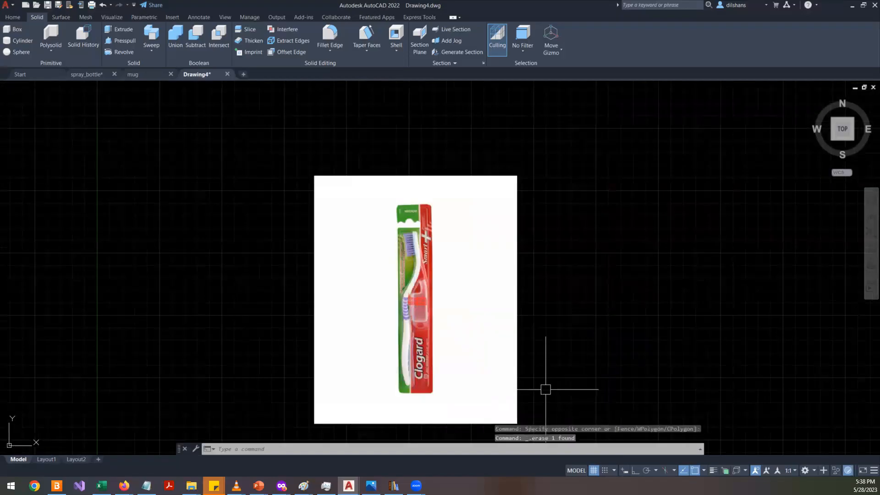
- Select the image and set its fade to 47
{"action": "left_click", "coordinate": [543, 278]}
{"action": "left_click", "coordinate": [295, 216]}
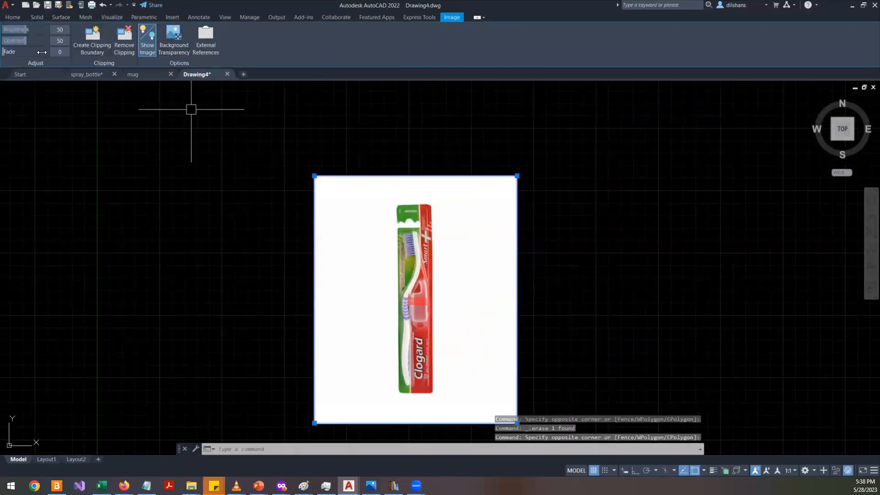
{"action": "left_click_drag", "start_coordinate": [14, 55], "coordinate": [25, 53]}
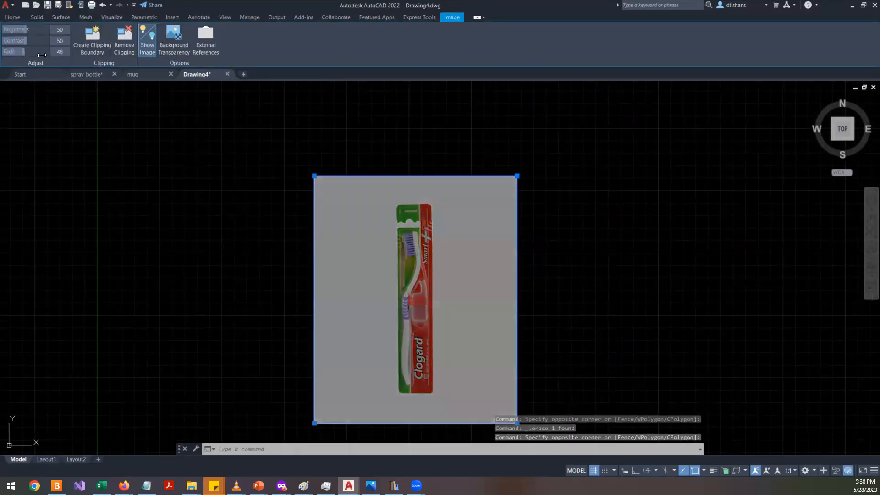
{"action": "scroll", "coordinate": [471, 284], "scroll_direction": "up", "scroll_amount": 5}
{"action": "scroll", "coordinate": [471, 285], "scroll_direction": "down", "scroll_amount": 2}
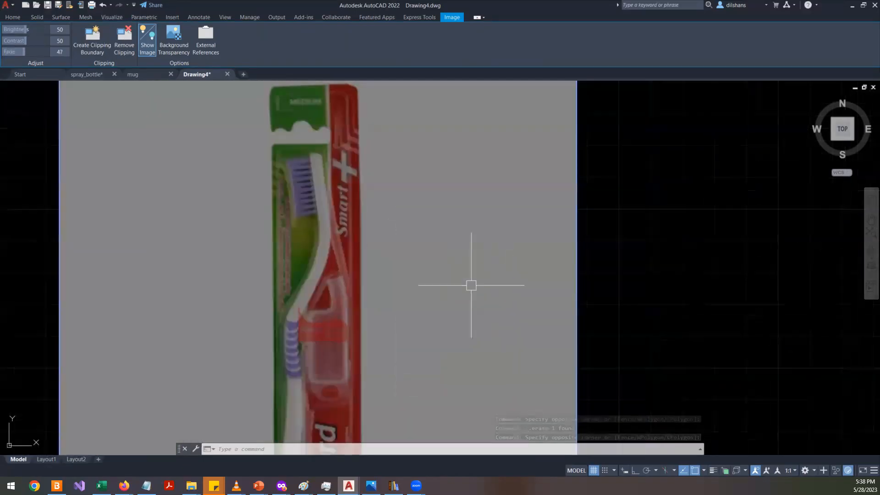
{"action": "key", "text": "Escape"}
{"action": "key", "text": "Escape"}
{"action": "middle_click_drag", "start_coordinate": [345, 309], "coordinate": [334, 237]}
{"action": "scroll", "coordinate": [334, 242], "scroll_direction": "down", "scroll_amount": 2}
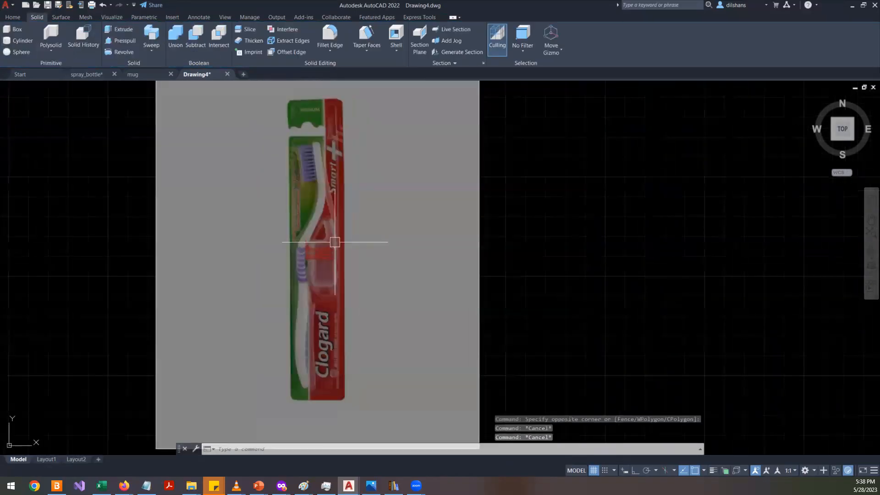
{"action": "scroll", "coordinate": [309, 166], "scroll_direction": "up", "scroll_amount": 4}
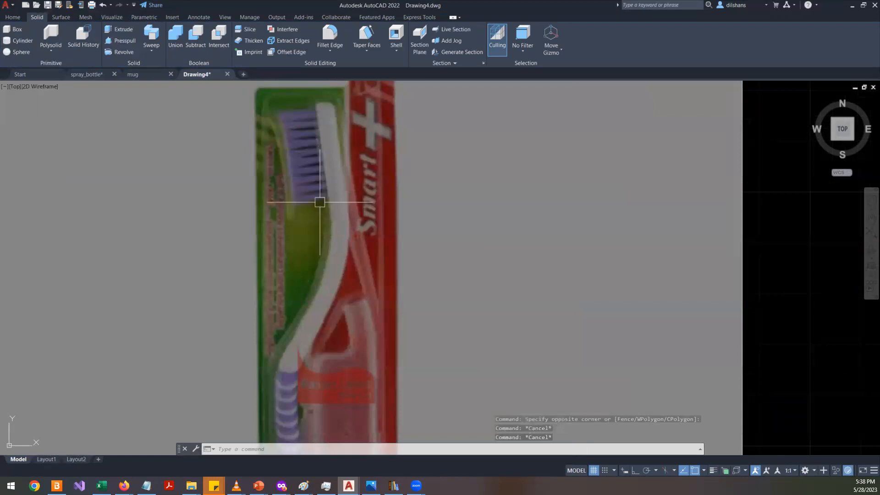
{"action": "scroll", "coordinate": [315, 200], "scroll_direction": "down", "scroll_amount": 4}
{"action": "scroll", "coordinate": [311, 406], "scroll_direction": "up", "scroll_amount": 2}
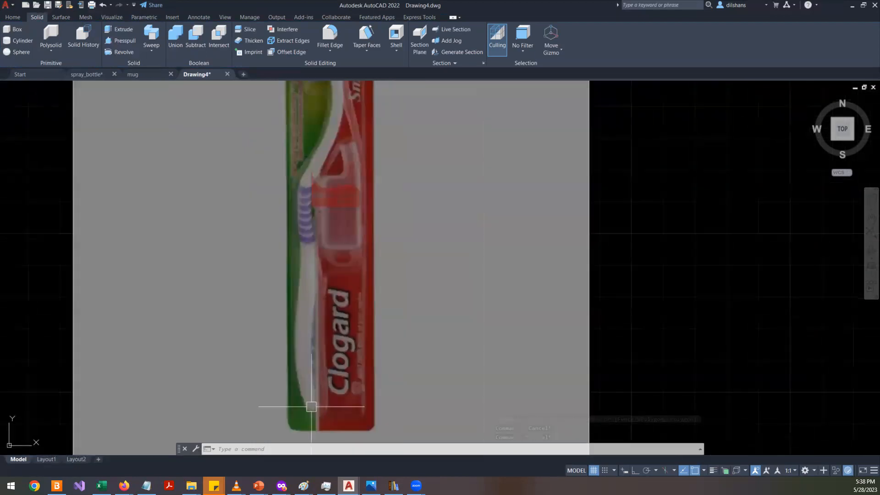
{"action": "scroll", "coordinate": [313, 394], "scroll_direction": "down", "scroll_amount": 4}
{"action": "scroll", "coordinate": [314, 392], "scroll_direction": "up", "scroll_amount": 1}
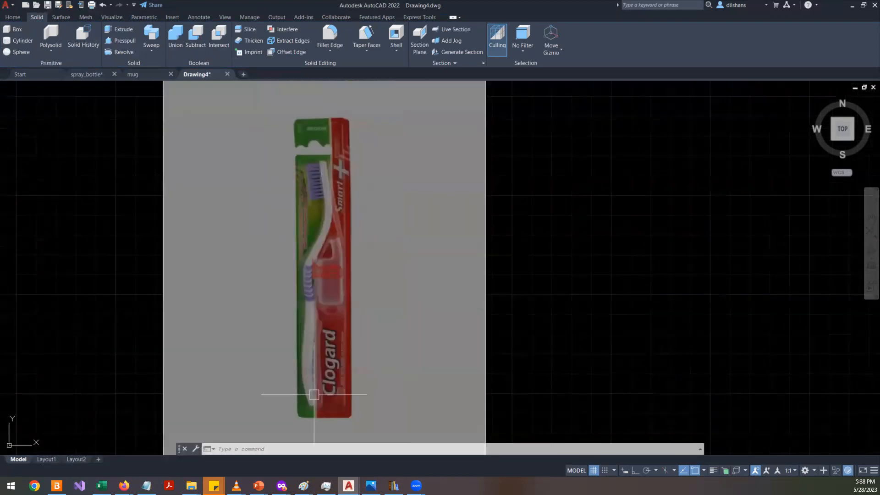
- Try to trace the brush head's inner edge with a spline
{"action": "left_click", "coordinate": [18, 20]}
{"action": "type", "text": "spl"}
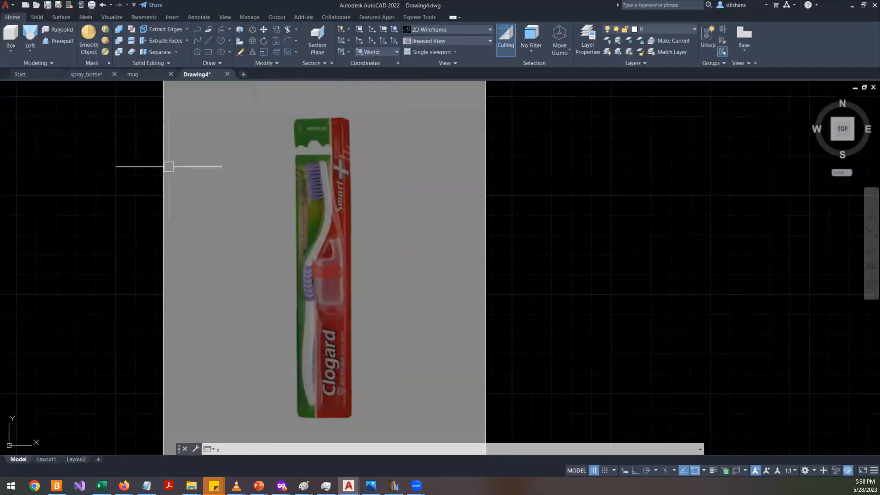
{"action": "key", "text": "Return"}
{"action": "scroll", "coordinate": [343, 167], "scroll_direction": "up", "scroll_amount": 8}
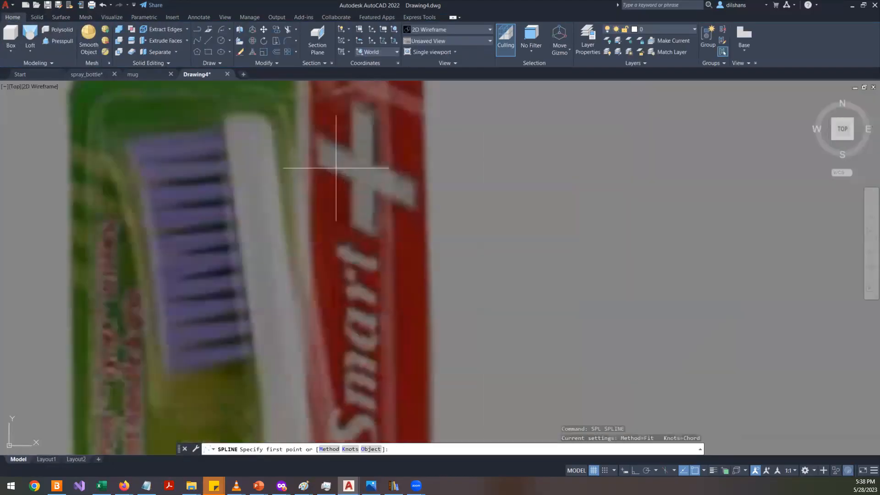
{"action": "left_click", "coordinate": [269, 114]}
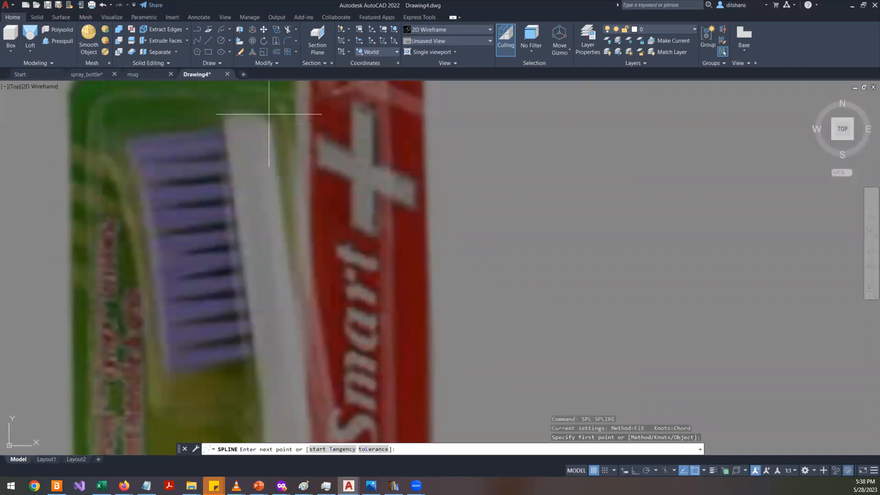
{"action": "left_click", "coordinate": [296, 262]}
{"action": "scroll", "coordinate": [298, 266], "scroll_direction": "down", "scroll_amount": 4}
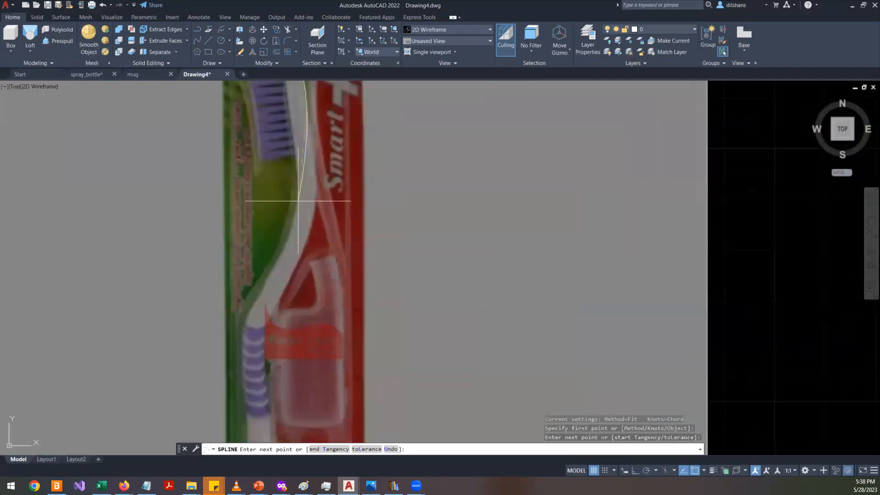
{"action": "key", "text": "Escape"}
- Try to trace the handle's inner edge with a polyline of line and arc segments, then undo it
{"action": "middle_click_drag", "start_coordinate": [314, 180], "coordinate": [316, 201]}
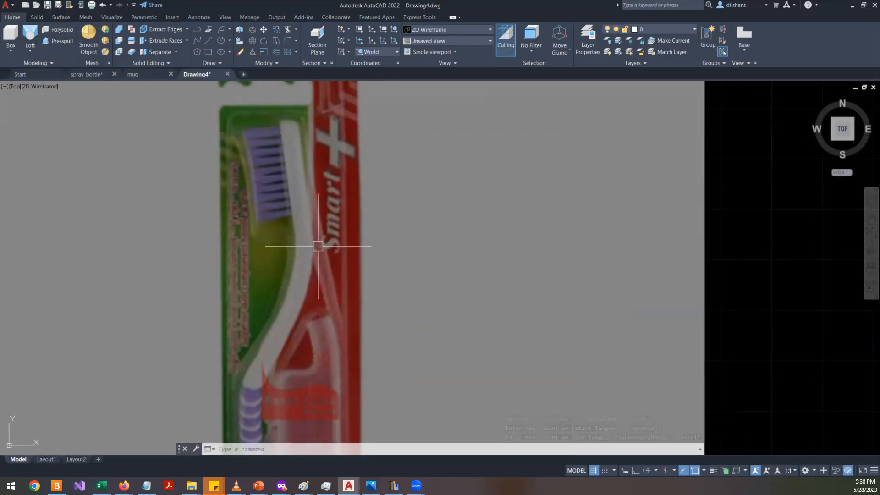
{"action": "type", "text": "l"}
{"action": "key", "text": "Return"}
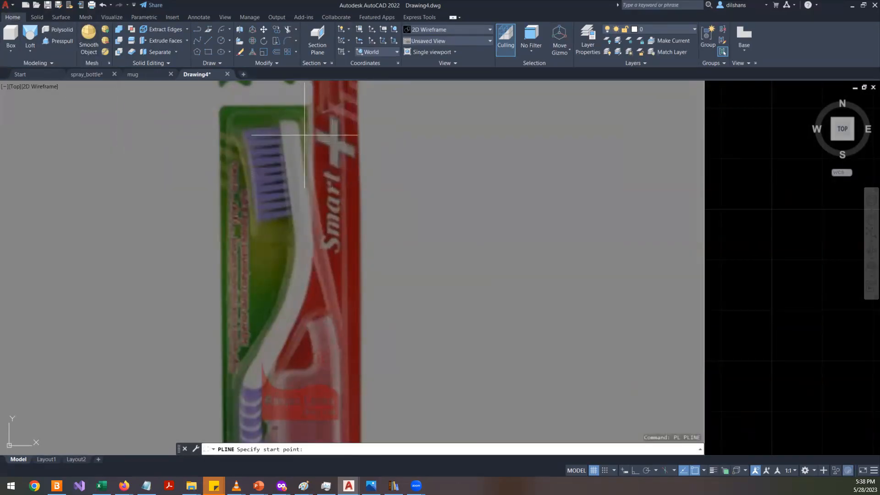
{"action": "left_click", "coordinate": [299, 121]}
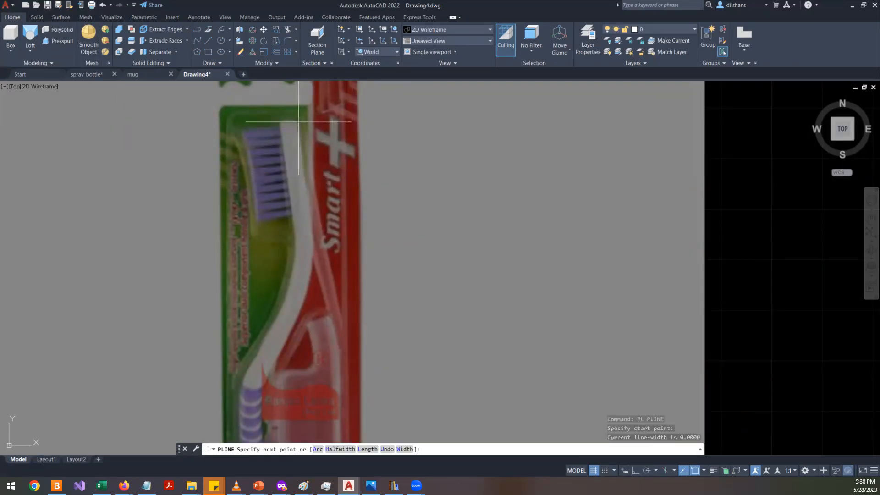
{"action": "left_click", "coordinate": [314, 221]}
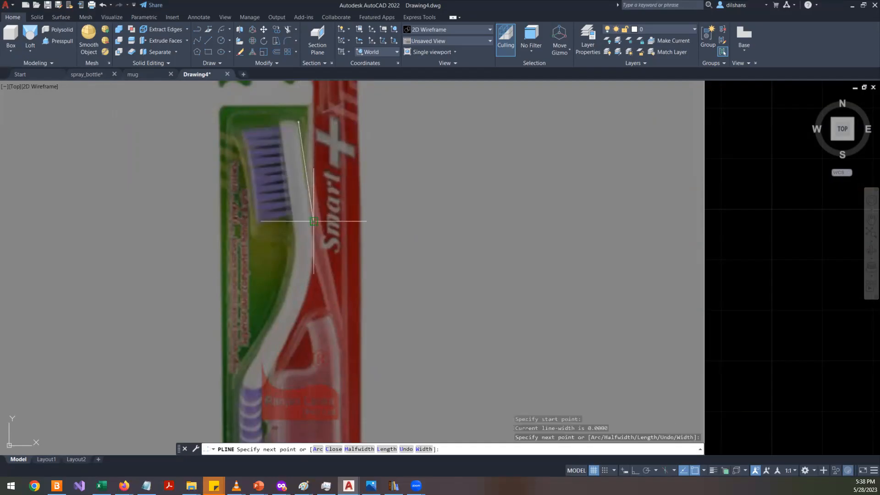
{"action": "right_click", "coordinate": [314, 221]}
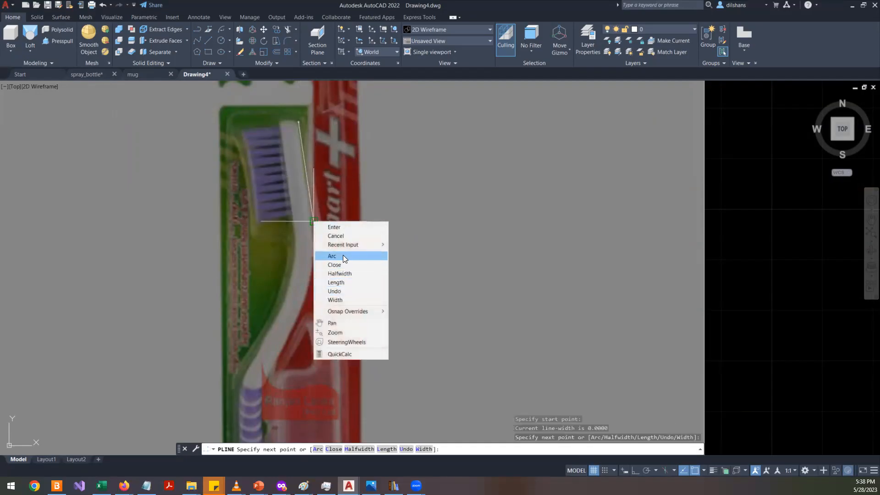
{"action": "left_click", "coordinate": [396, 161]}
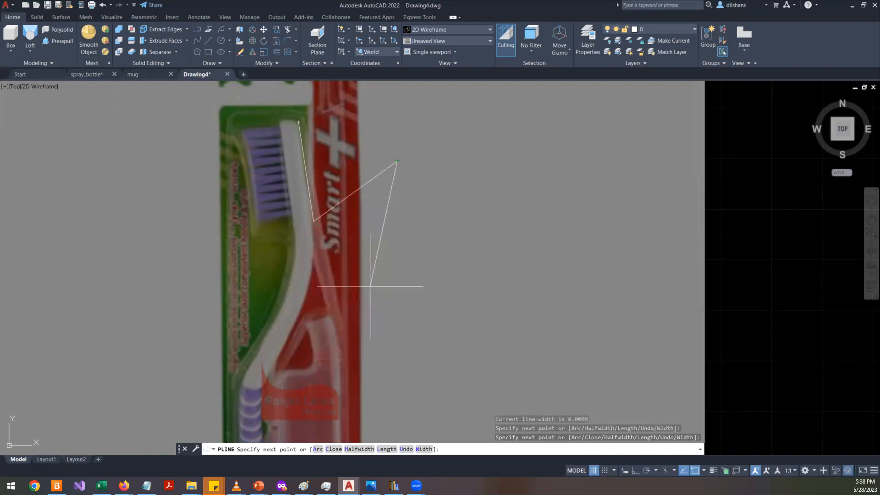
{"action": "key", "text": "ctrl+z"}
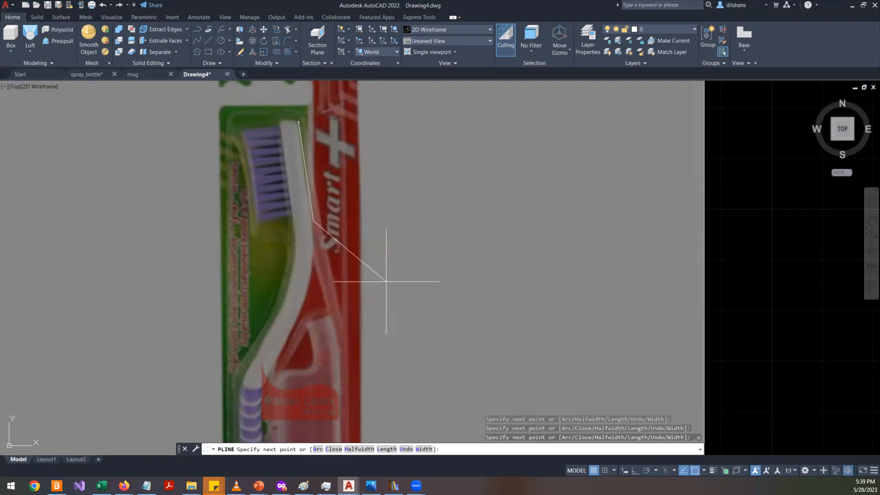
{"action": "right_click", "coordinate": [327, 253]}
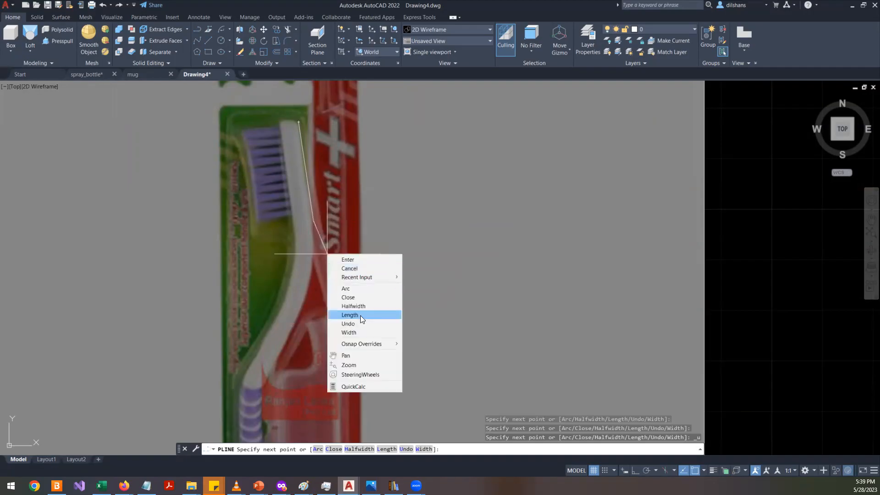
{"action": "left_click", "coordinate": [361, 288]}
{"action": "scroll", "coordinate": [320, 300], "scroll_direction": "up", "scroll_amount": 3}
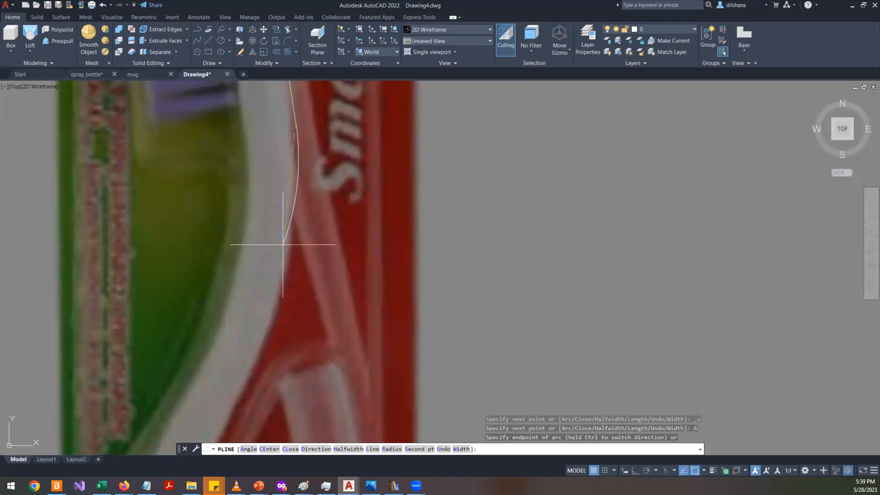
{"action": "key", "text": "Escape"}
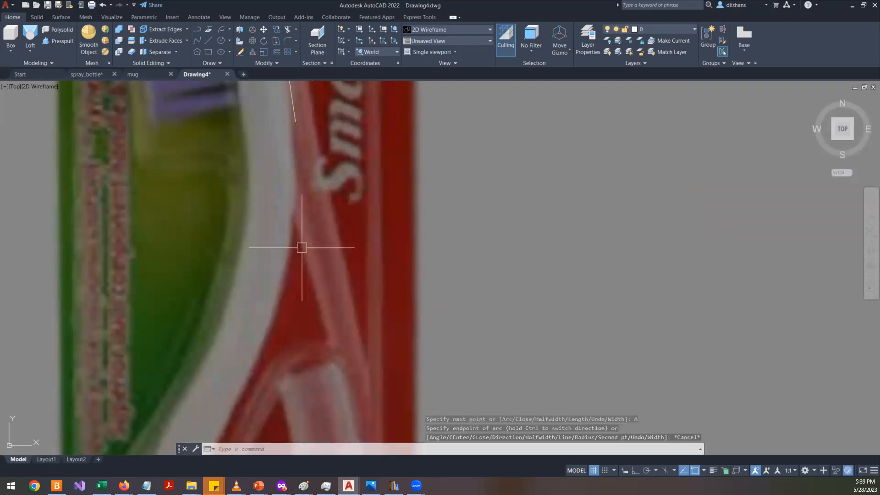
{"action": "key", "text": "ctrl+z"}
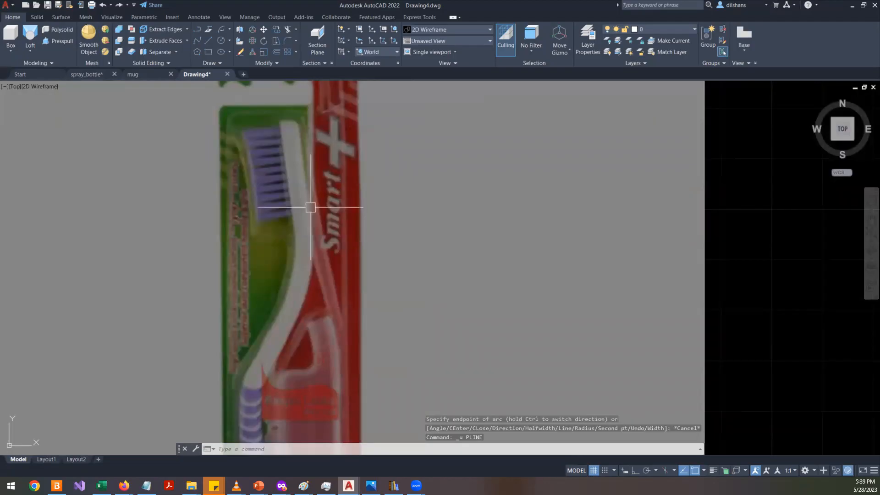
{"action": "type", "text": "pl"}
{"action": "key", "text": "Return"}
{"action": "scroll", "coordinate": [300, 128], "scroll_direction": "up", "scroll_amount": 4}
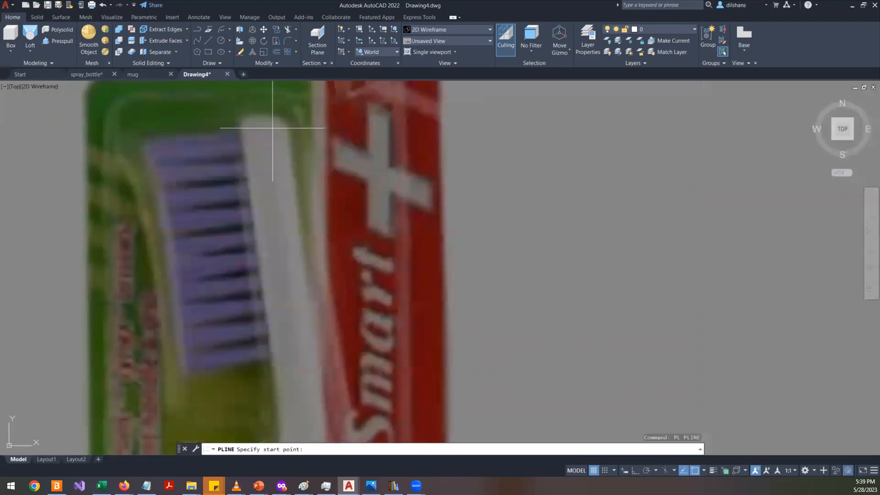
{"action": "left_click", "coordinate": [284, 125]}
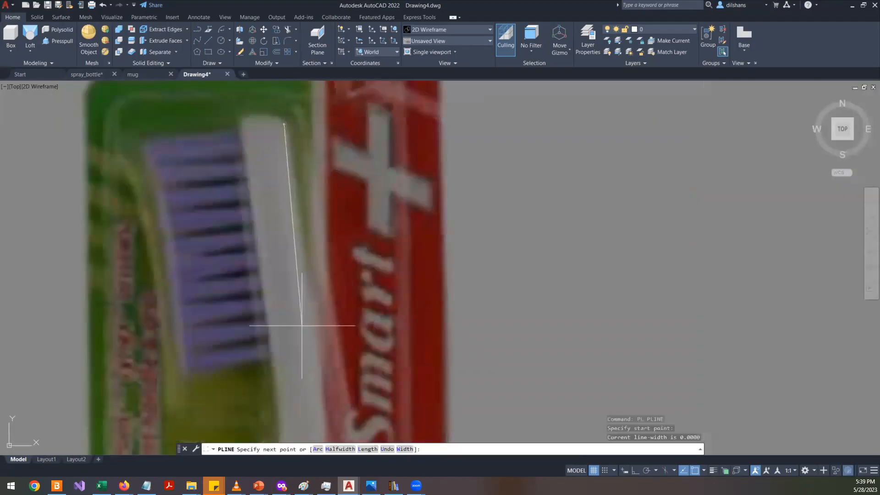
{"action": "key", "text": "Escape"}
- Start a polyline with a straight segment down the brush head's inner edge, then an arc along the handle's curve
{"action": "key", "text": "Return"}
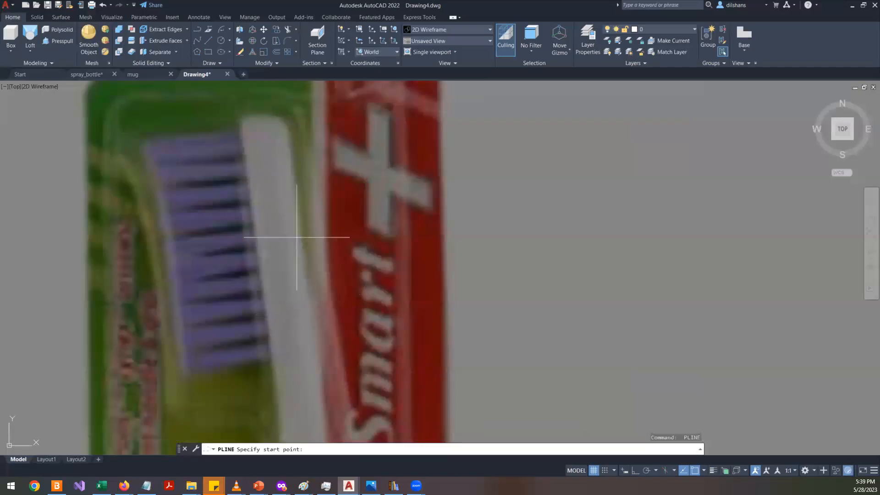
{"action": "left_click", "coordinate": [291, 127]}
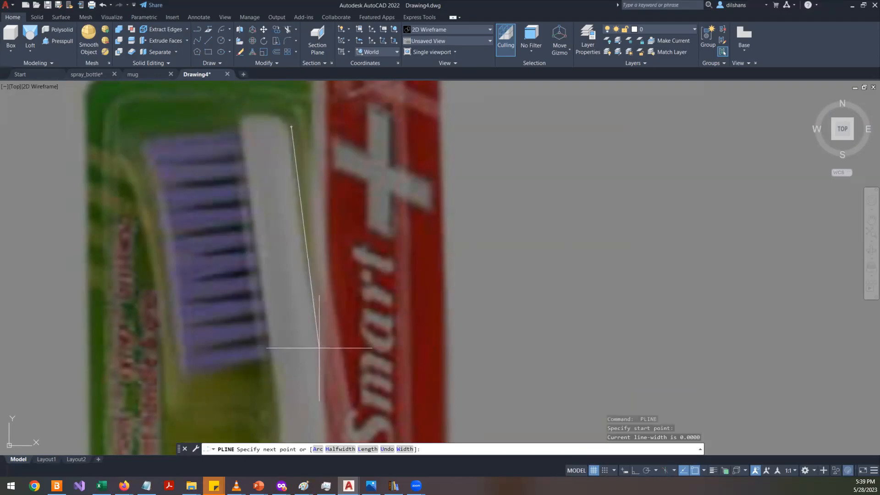
{"action": "middle_click_drag", "start_coordinate": [319, 348], "coordinate": [275, 233]}
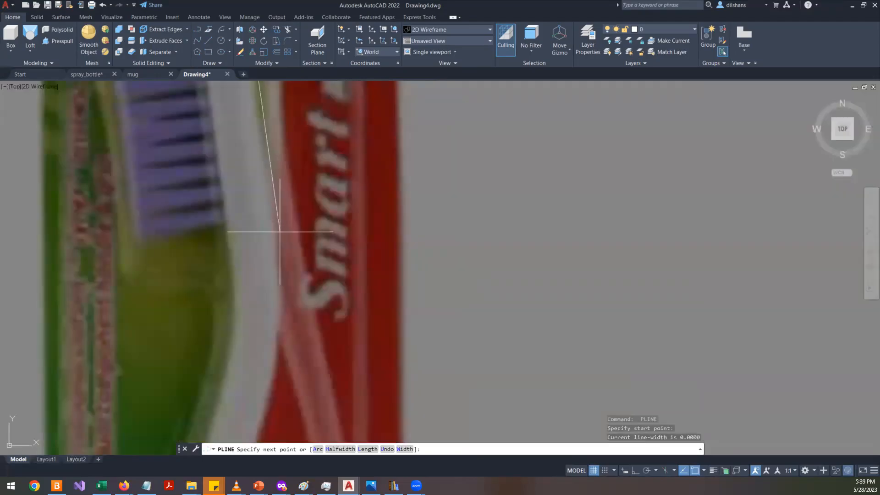
{"action": "left_click", "coordinate": [277, 230]}
{"action": "right_click", "coordinate": [280, 230]}
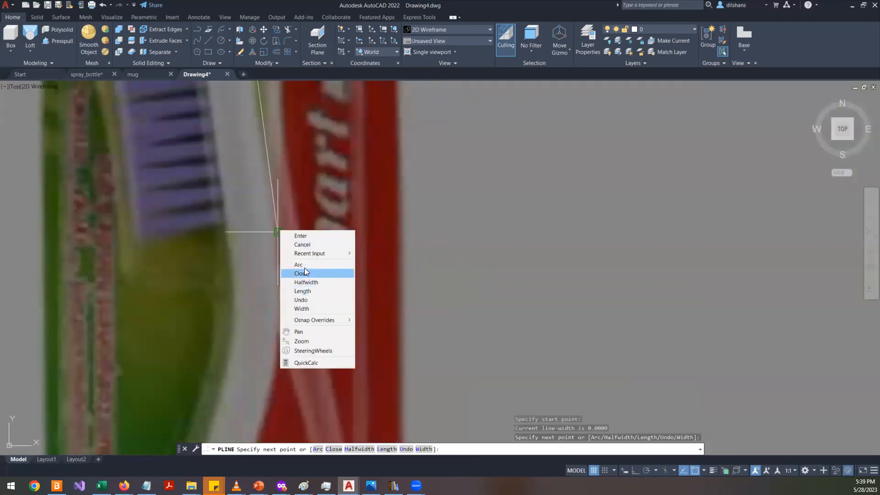
{"action": "left_click", "coordinate": [300, 265]}
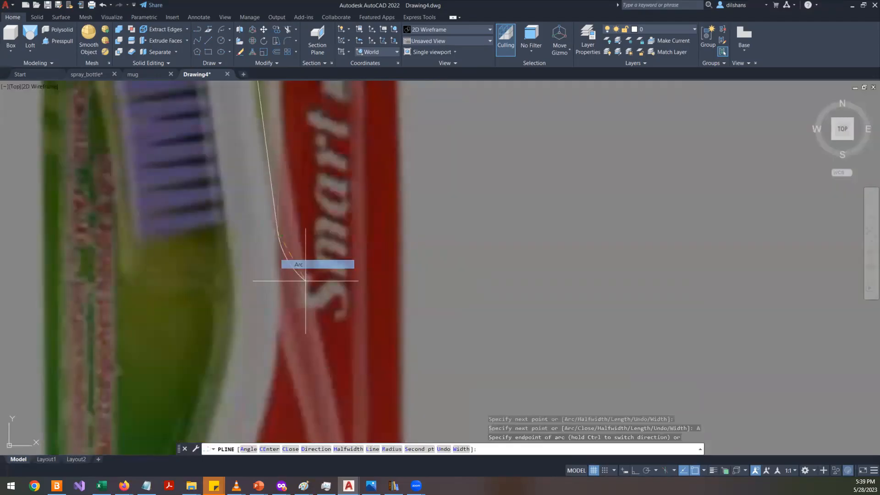
{"action": "left_click", "coordinate": [269, 404]}
{"action": "middle_click_drag", "start_coordinate": [269, 368], "coordinate": [300, 174]}
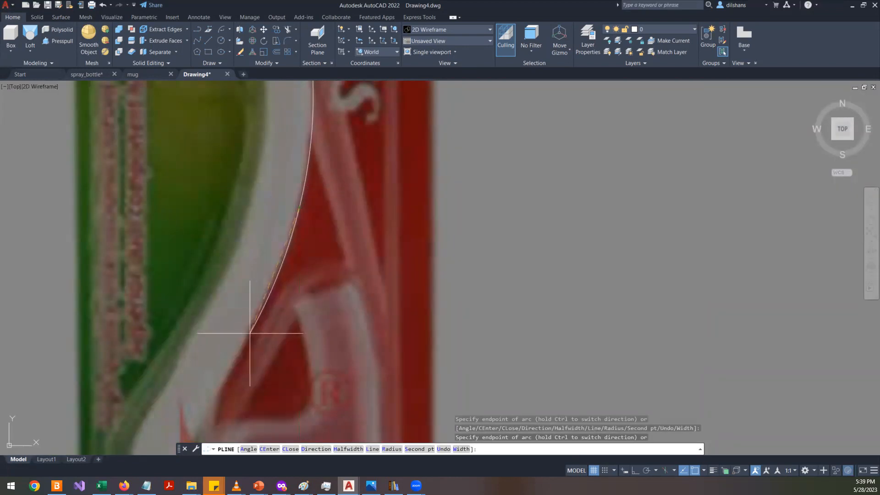
{"action": "scroll", "coordinate": [250, 333], "scroll_direction": "down", "scroll_amount": 4}
{"action": "scroll", "coordinate": [220, 383], "scroll_direction": "up", "scroll_amount": 4}
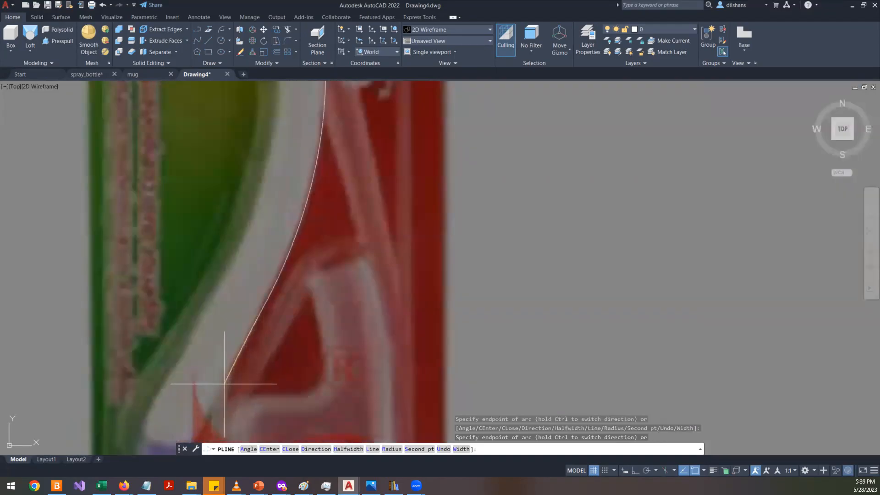
- Continue the polyline with arc segments down the handle's inner edge, undoing misplaced arcs, and finish it
{"action": "left_click", "coordinate": [190, 300]}
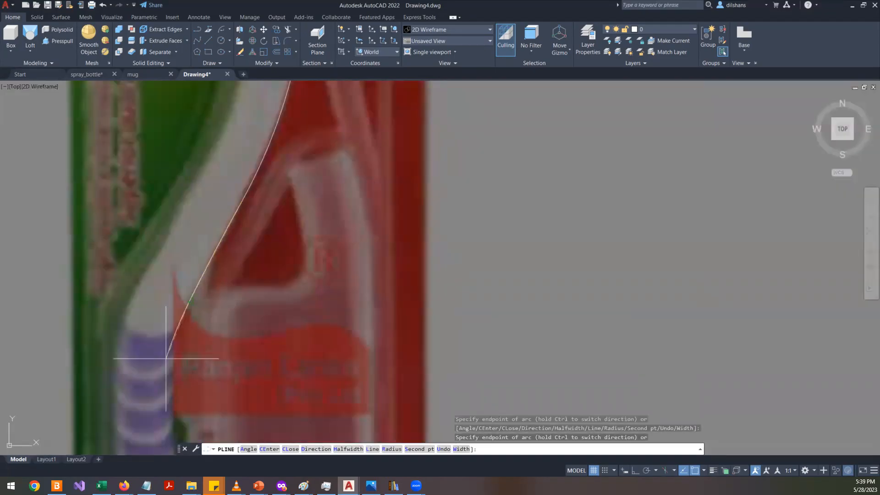
{"action": "left_click", "coordinate": [173, 343]}
{"action": "middle_click_drag", "start_coordinate": [171, 409], "coordinate": [166, 246]}
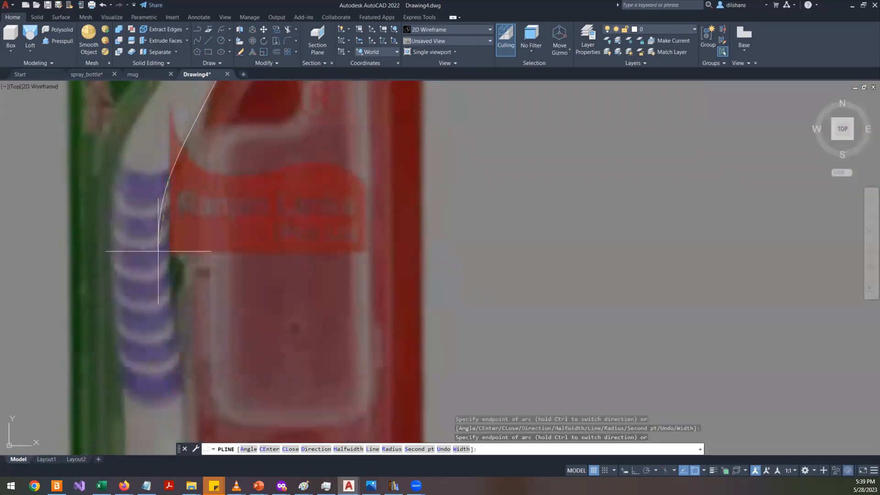
{"action": "key", "text": "ctrl+z"}
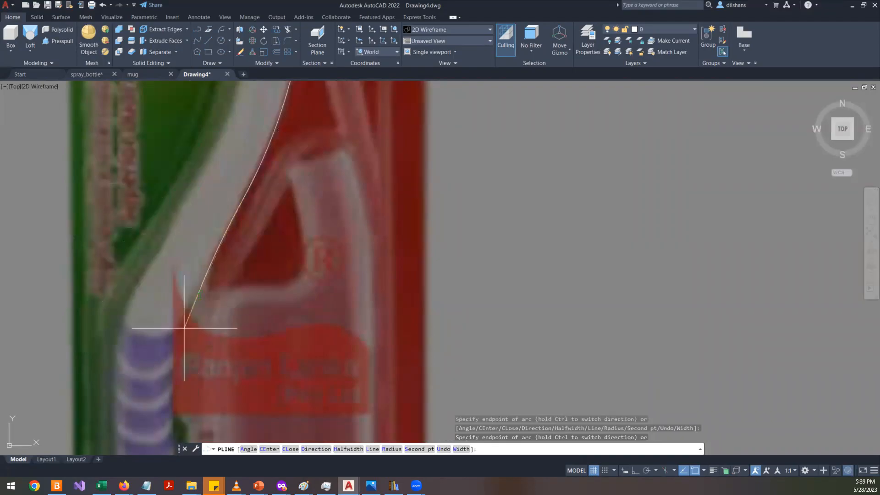
{"action": "key", "text": "ctrl+z"}
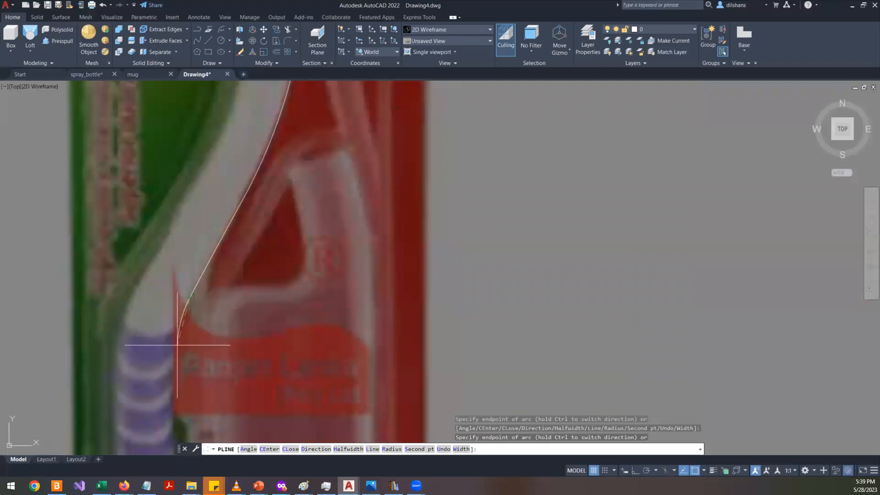
{"action": "middle_click_drag", "start_coordinate": [175, 345], "coordinate": [157, 169]}
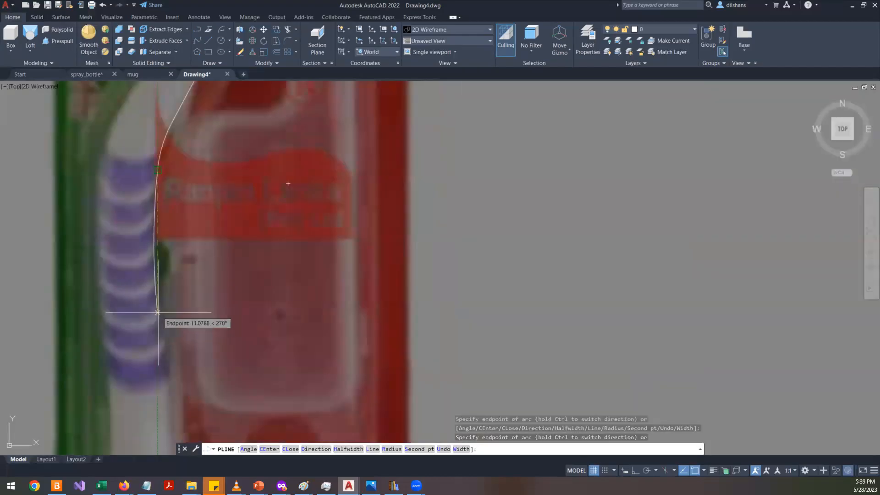
{"action": "left_click", "coordinate": [158, 272]}
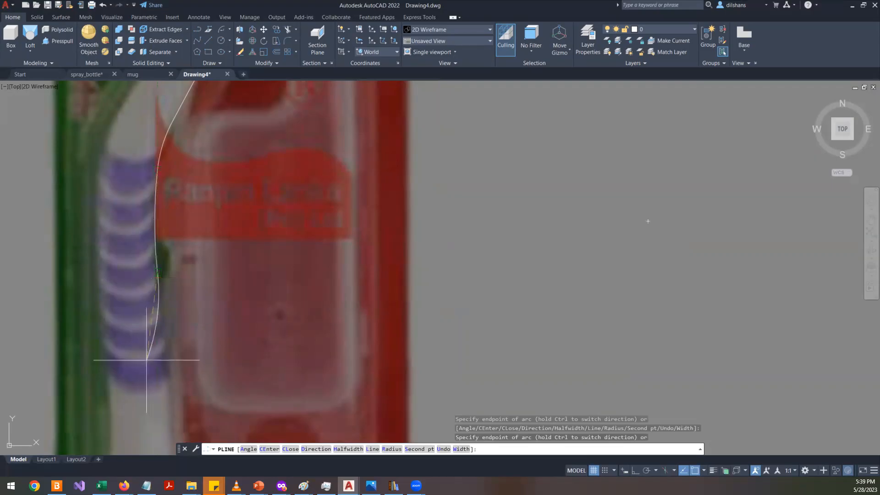
{"action": "middle_click_drag", "start_coordinate": [147, 359], "coordinate": [177, 245]}
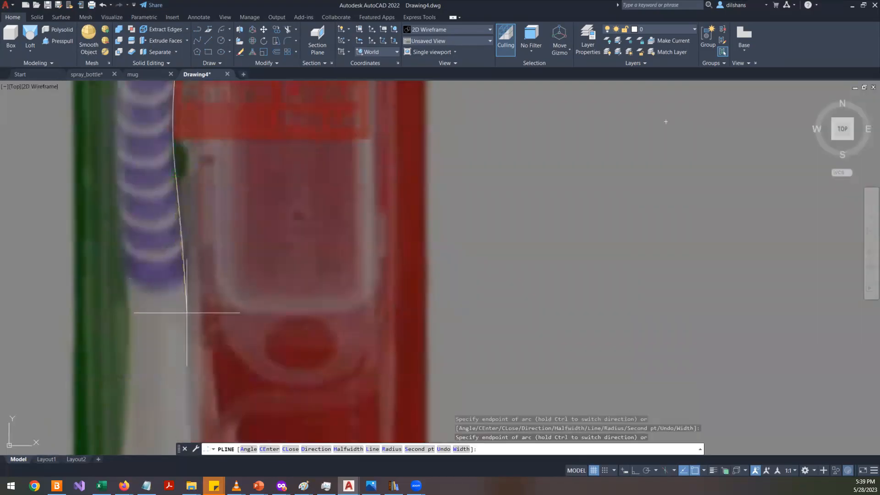
{"action": "scroll", "coordinate": [187, 342], "scroll_direction": "down", "scroll_amount": 6}
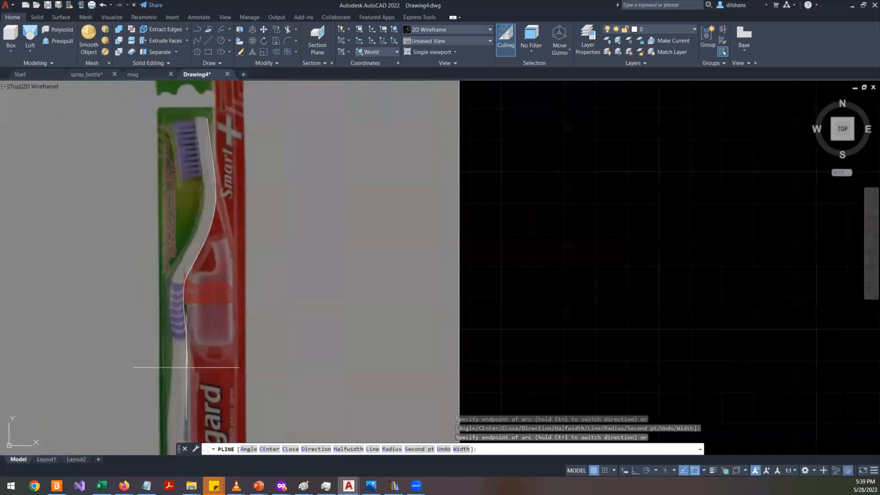
{"action": "scroll", "coordinate": [186, 309], "scroll_direction": "up", "scroll_amount": 2}
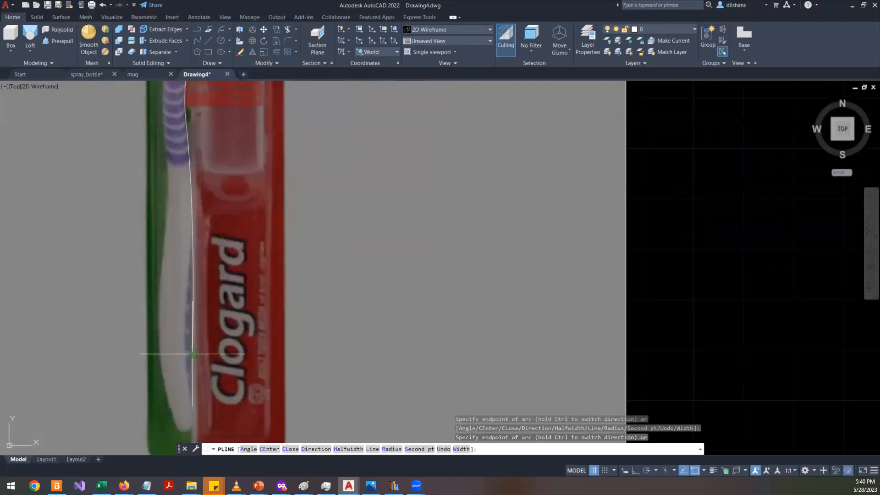
{"action": "scroll", "coordinate": [191, 375], "scroll_direction": "up", "scroll_amount": 4}
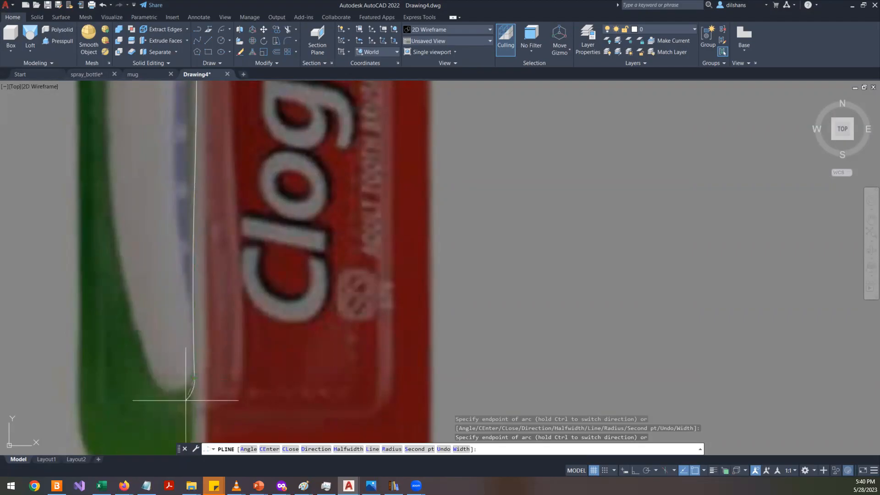
{"action": "key", "text": "Return"}
- Select the traced polyline and stretch its top vertex up to the brush head's tip
{"action": "scroll", "coordinate": [192, 376], "scroll_direction": "down", "scroll_amount": 5}
{"action": "scroll", "coordinate": [221, 163], "scroll_direction": "up", "scroll_amount": 6}
{"action": "scroll", "coordinate": [222, 167], "scroll_direction": "down", "scroll_amount": 2}
{"action": "left_click", "coordinate": [226, 206]}
{"action": "left_click", "coordinate": [167, 167]}
{"action": "scroll", "coordinate": [201, 148], "scroll_direction": "up", "scroll_amount": 4}
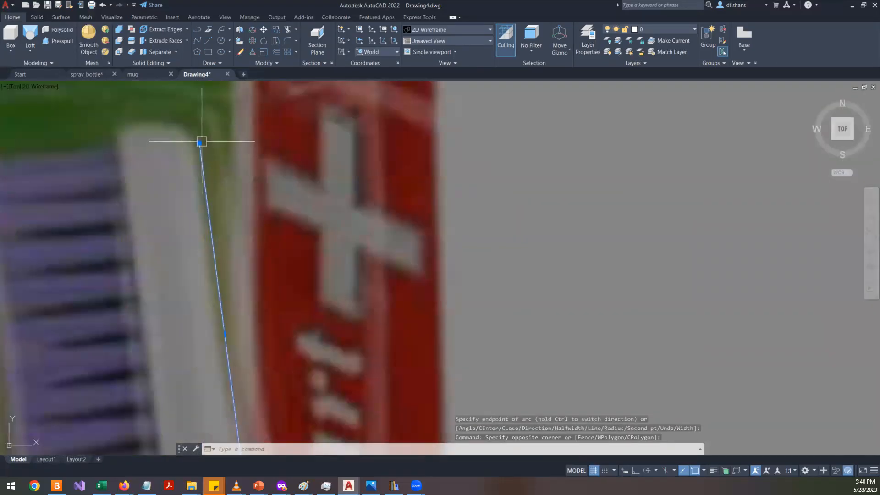
{"action": "mouse_move", "coordinate": [199, 143]}
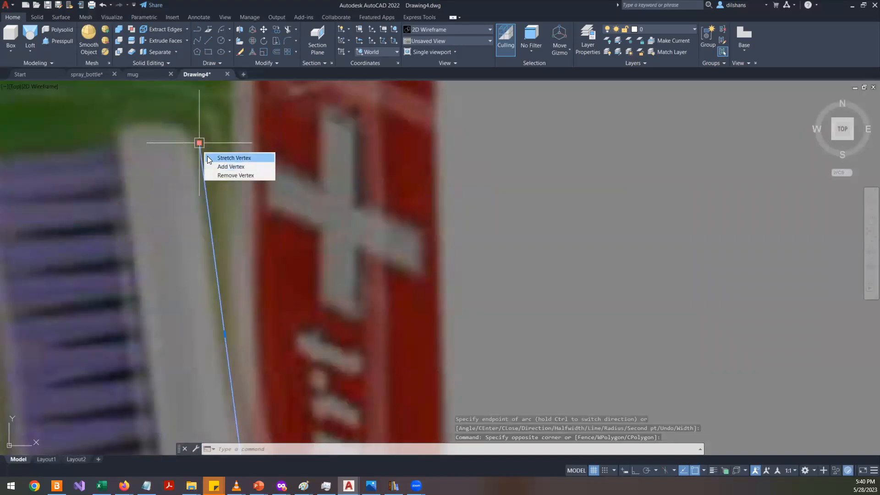
{"action": "left_click", "coordinate": [232, 157]}
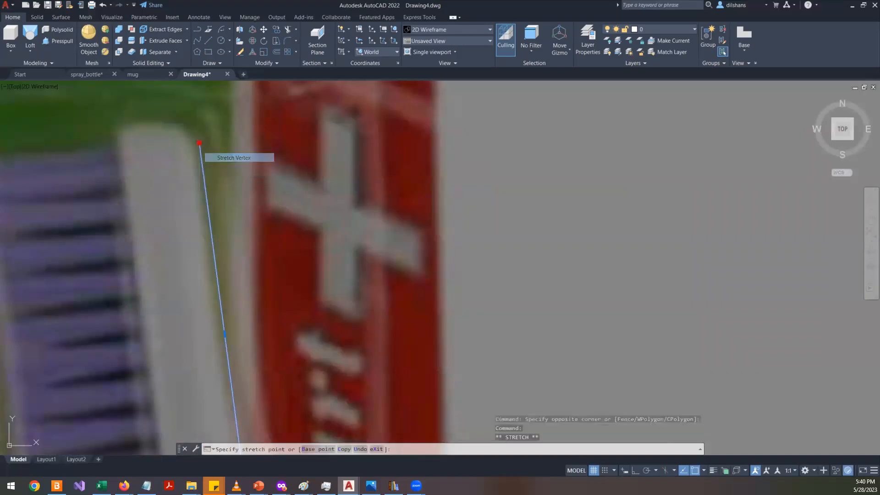
{"action": "left_click", "coordinate": [196, 118]}
- Offset the traced polyline outward through a point on the handle's outer edge
{"action": "type", "text": "o"}
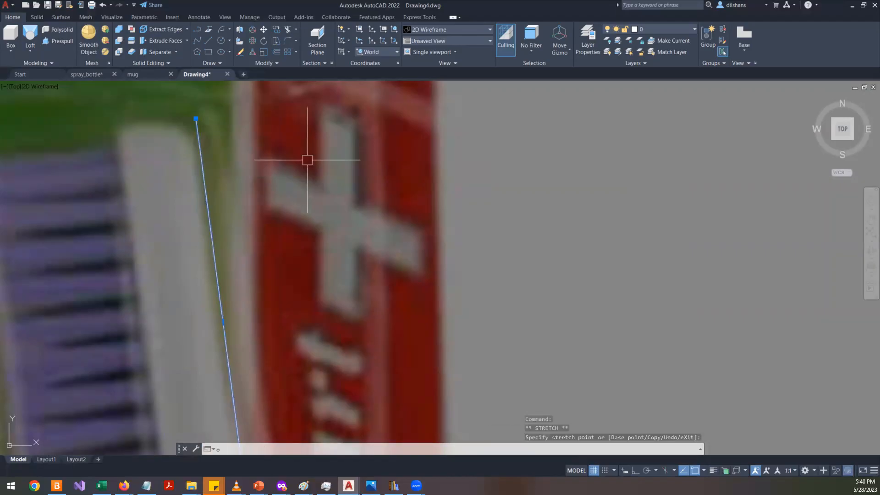
{"action": "key", "text": "Return"}
{"action": "left_click", "coordinate": [196, 120]}
{"action": "left_click", "coordinate": [124, 129]}
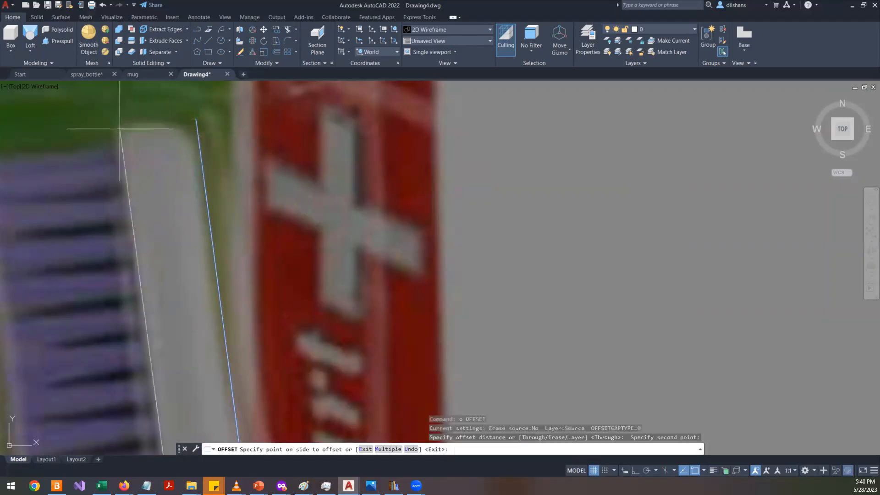
{"action": "scroll", "coordinate": [196, 161], "scroll_direction": "down", "scroll_amount": 5}
{"action": "scroll", "coordinate": [181, 286], "scroll_direction": "down", "scroll_amount": 2}
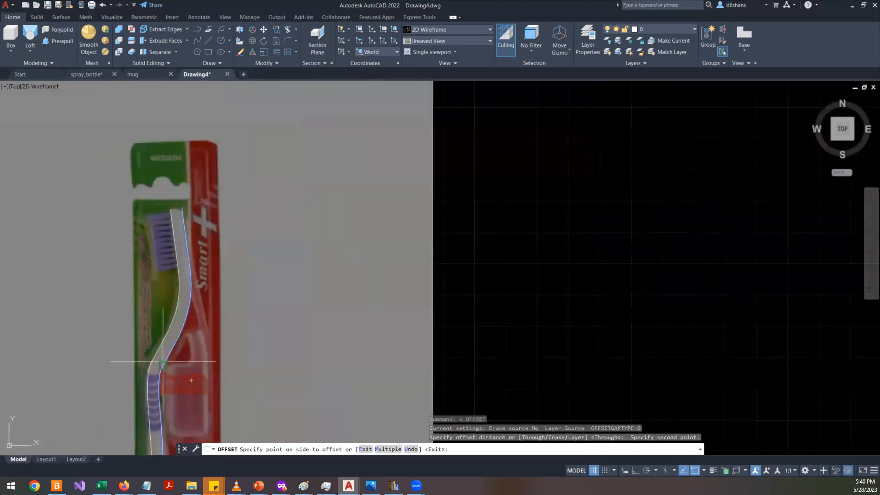
{"action": "scroll", "coordinate": [178, 367], "scroll_direction": "down", "scroll_amount": 2}
{"action": "left_click", "coordinate": [116, 332]}
{"action": "scroll", "coordinate": [236, 285], "scroll_direction": "down", "scroll_amount": 5}
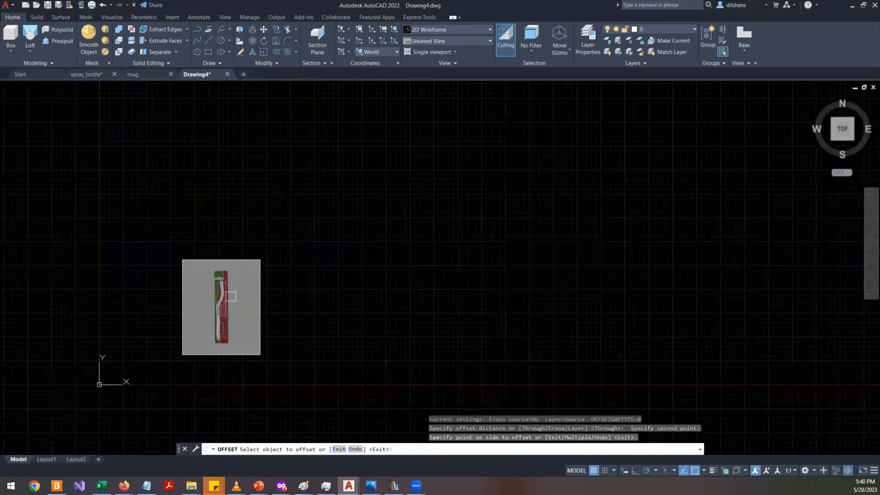
{"action": "scroll", "coordinate": [231, 296], "scroll_direction": "up", "scroll_amount": 8}
{"action": "scroll", "coordinate": [218, 340], "scroll_direction": "down", "scroll_amount": 1}
{"action": "scroll", "coordinate": [196, 398], "scroll_direction": "up", "scroll_amount": 3}
{"action": "key", "text": "Escape"}
{"action": "key", "text": "Escape"}
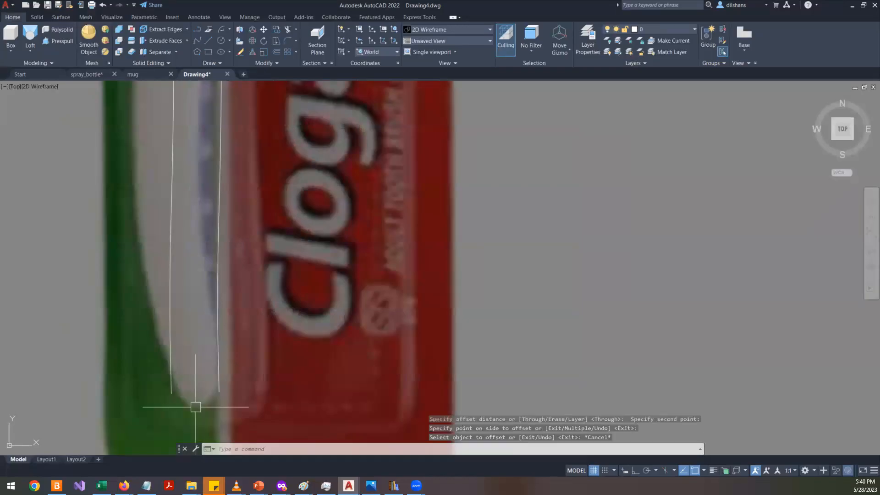
- Select the offset polyline and stretch its lower vertices onto the handle's outer edge
{"action": "scroll", "coordinate": [196, 407], "scroll_direction": "down", "scroll_amount": 2}
{"action": "scroll", "coordinate": [196, 407], "scroll_direction": "down", "scroll_amount": 4}
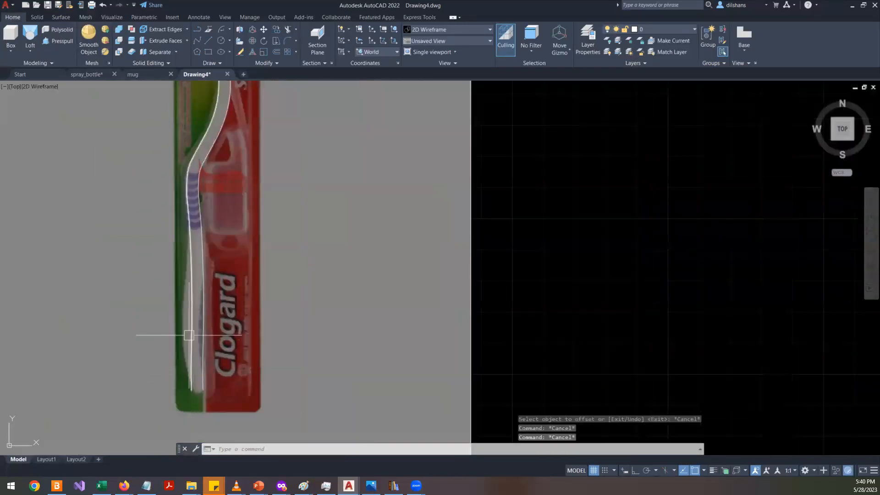
{"action": "left_click", "coordinate": [192, 325]}
{"action": "scroll", "coordinate": [193, 326], "scroll_direction": "up", "scroll_amount": 2}
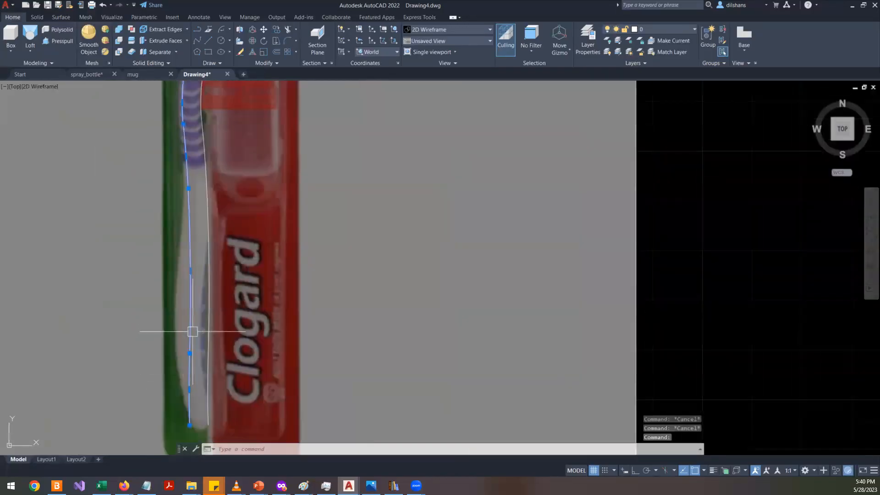
{"action": "left_click", "coordinate": [190, 271]}
{"action": "left_click", "coordinate": [184, 271]}
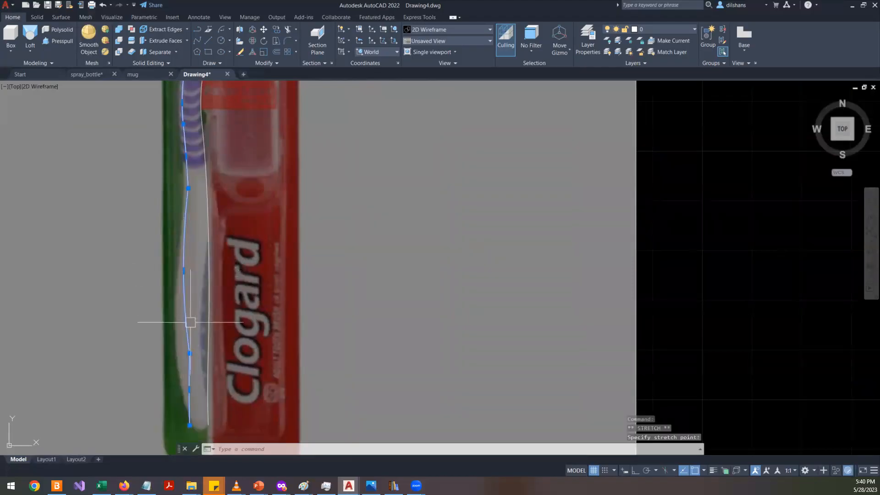
{"action": "mouse_move", "coordinate": [189, 353]}
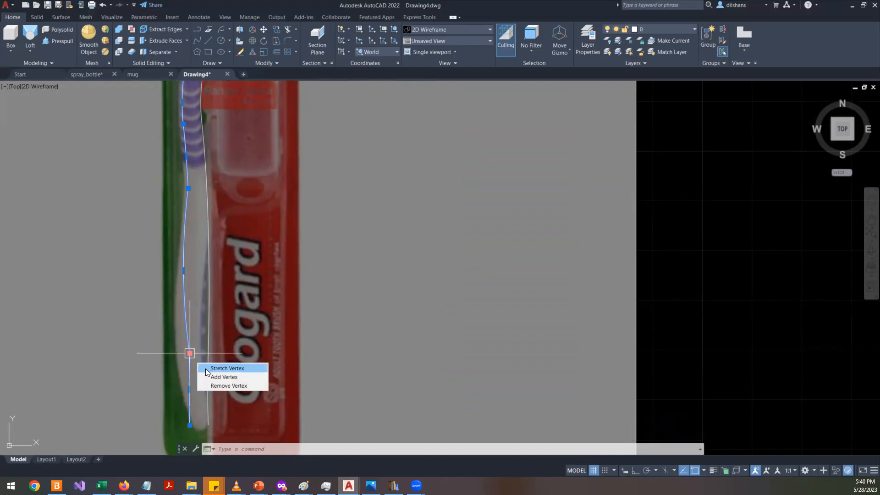
{"action": "left_click", "coordinate": [205, 368]}
{"action": "scroll", "coordinate": [184, 353], "scroll_direction": "up", "scroll_amount": 3}
{"action": "left_click", "coordinate": [184, 353]}
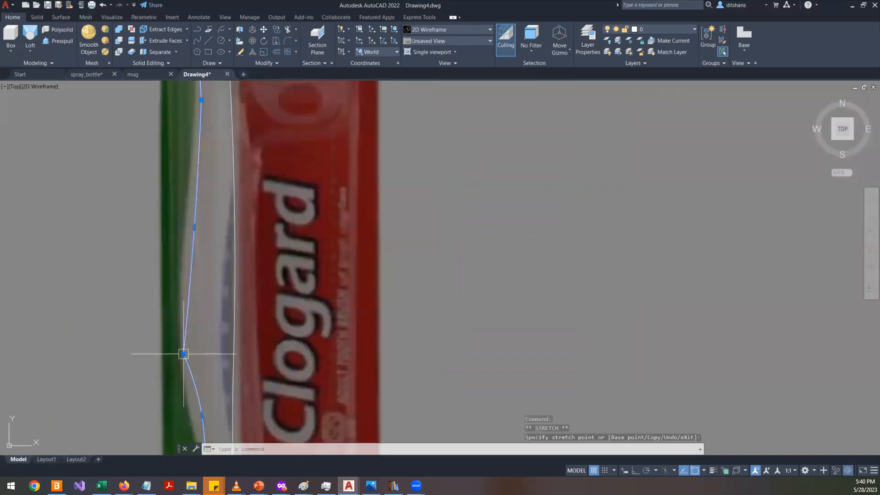
{"action": "left_click", "coordinate": [194, 227]}
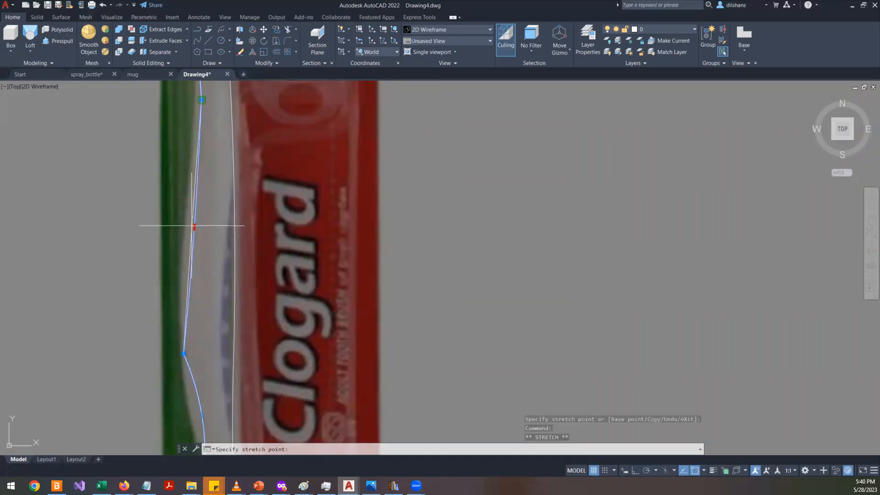
{"action": "left_click", "coordinate": [183, 224]}
- Stretch the offset polyline's remaining vertices near the bristles onto the handle's outer edge
{"action": "scroll", "coordinate": [203, 373], "scroll_direction": "down", "scroll_amount": 2}
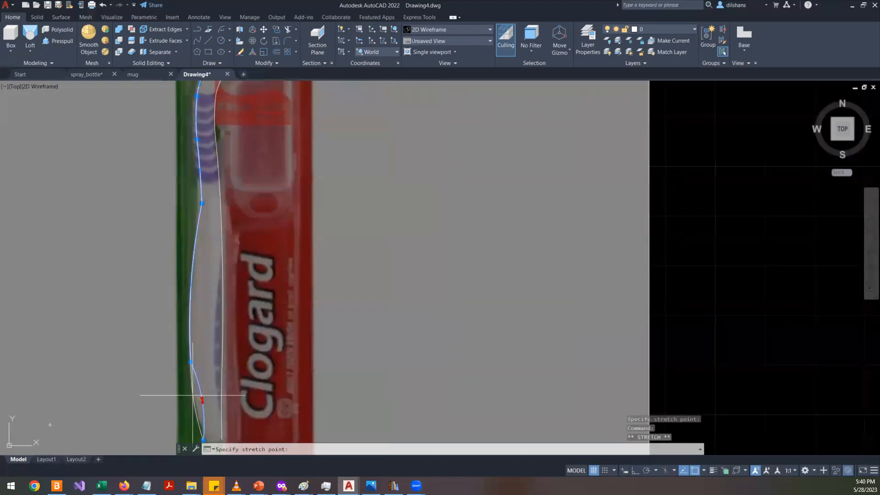
{"action": "scroll", "coordinate": [199, 385], "scroll_direction": "down", "scroll_amount": 2}
{"action": "scroll", "coordinate": [199, 384], "scroll_direction": "up", "scroll_amount": 4}
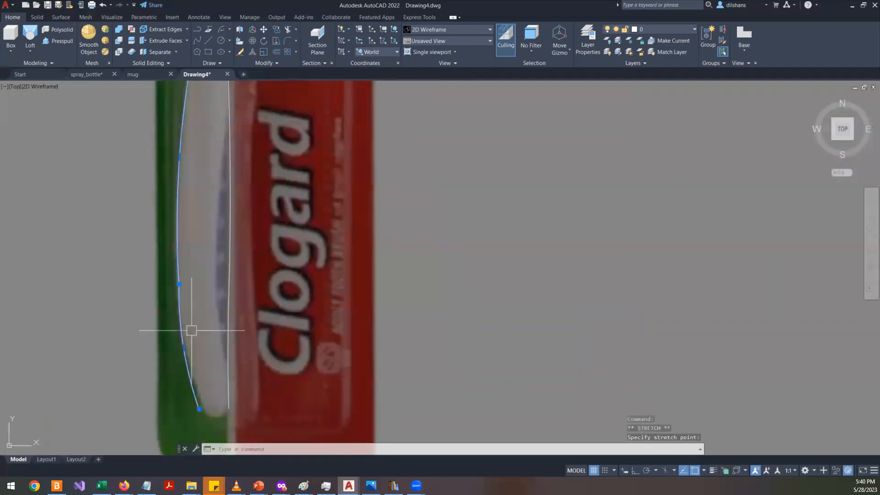
{"action": "scroll", "coordinate": [179, 284], "scroll_direction": "up", "scroll_amount": 3}
{"action": "left_click", "coordinate": [185, 278]}
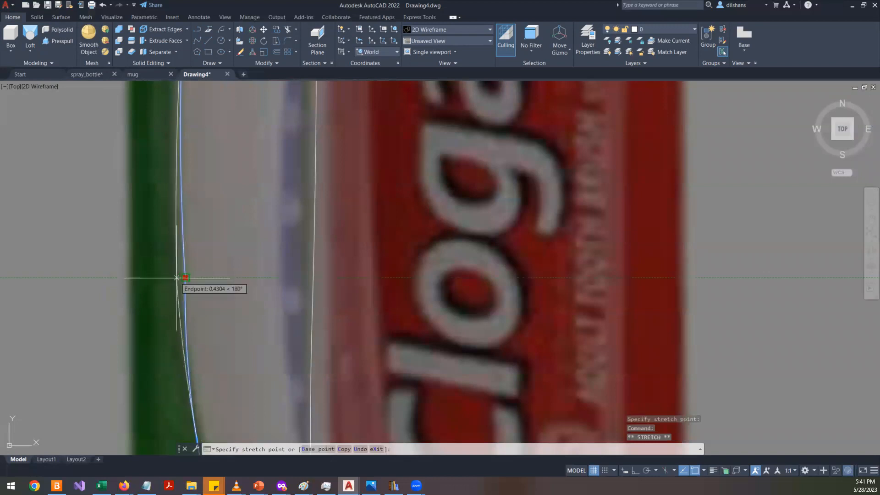
{"action": "left_click", "coordinate": [178, 274]}
{"action": "scroll", "coordinate": [177, 274], "scroll_direction": "down", "scroll_amount": 4}
{"action": "scroll", "coordinate": [270, 137], "scroll_direction": "up", "scroll_amount": 5}
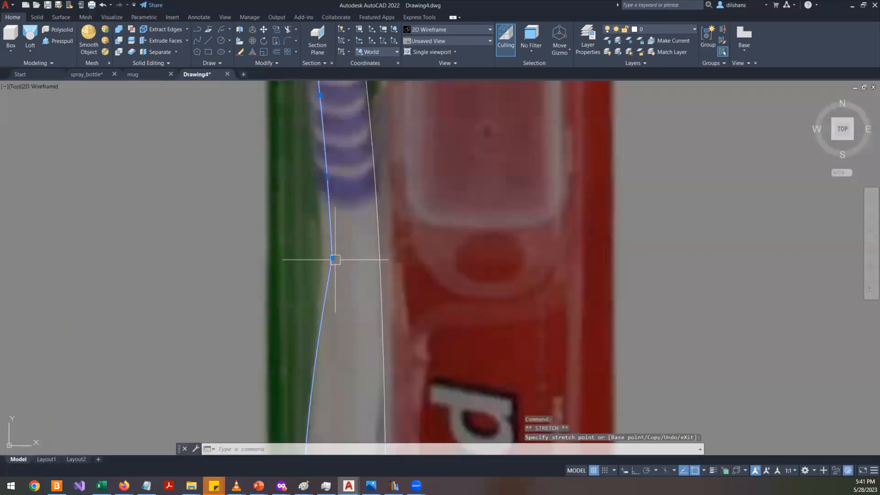
{"action": "left_click", "coordinate": [332, 258]}
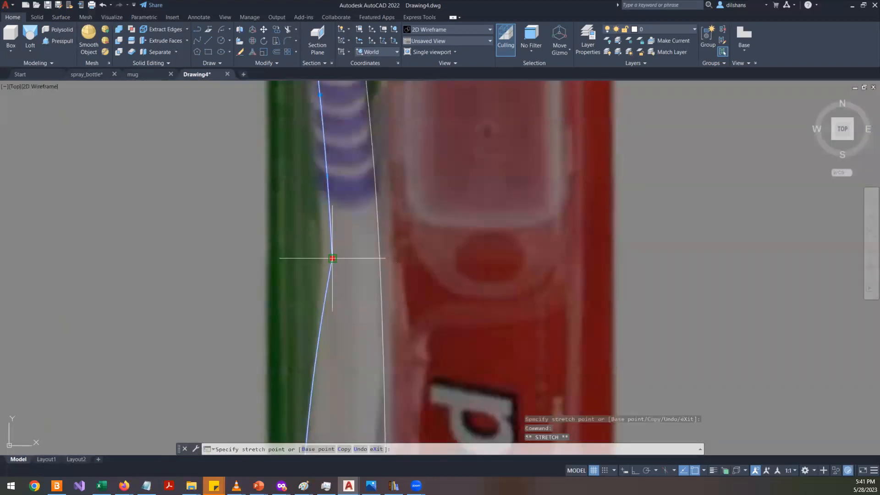
{"action": "left_click", "coordinate": [325, 256]}
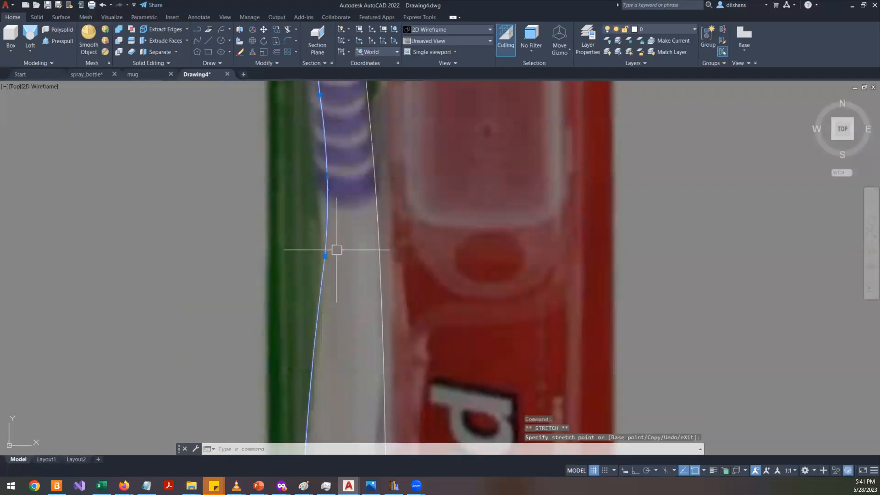
{"action": "left_click", "coordinate": [326, 176]}
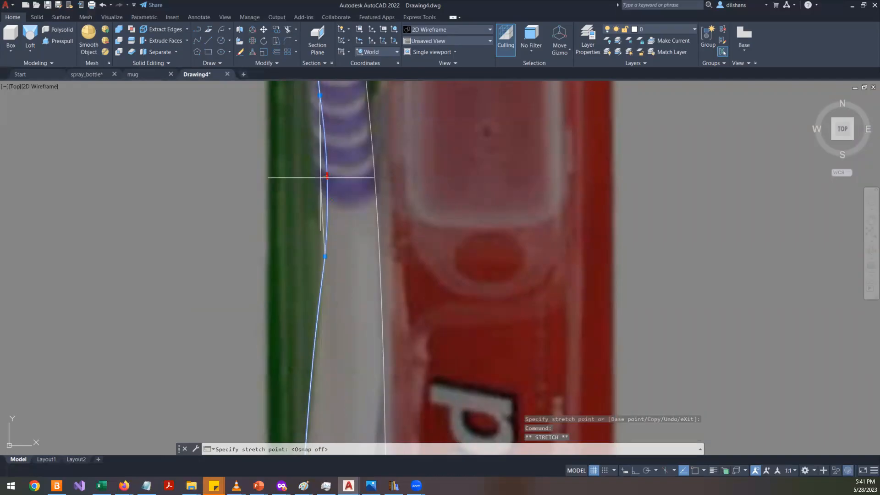
{"action": "left_click", "coordinate": [320, 177]}
{"action": "left_click", "coordinate": [325, 256]}
{"action": "key", "text": "Escape"}
{"action": "scroll", "coordinate": [316, 252], "scroll_direction": "down", "scroll_amount": 4}
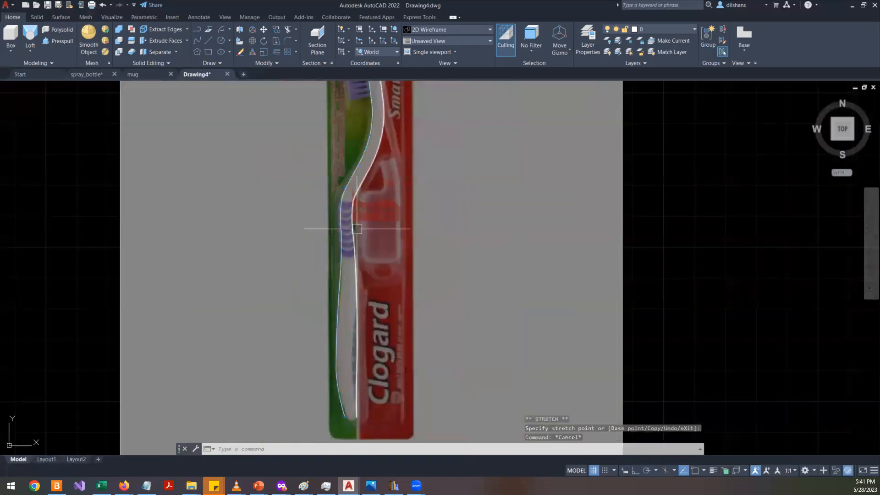
{"action": "scroll", "coordinate": [367, 403], "scroll_direction": "up", "scroll_amount": 4}
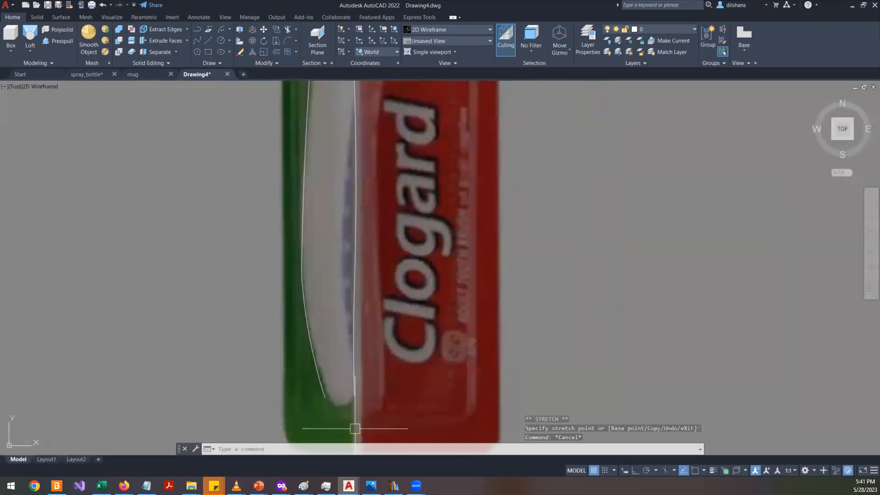
{"action": "type", "text": "l"}
{"action": "key", "text": "Return"}
{"action": "left_click", "coordinate": [328, 404]}
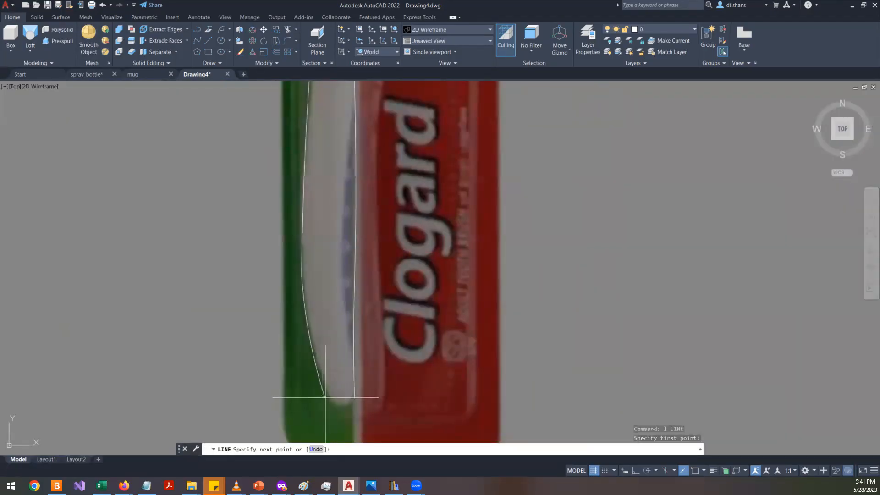
{"action": "key", "text": "Escape"}
- Draw a line with object snap on, closing the gap between the two polylines' bottom ends at the handle
{"action": "type", "text": "l"}
{"action": "key", "text": "Return"}
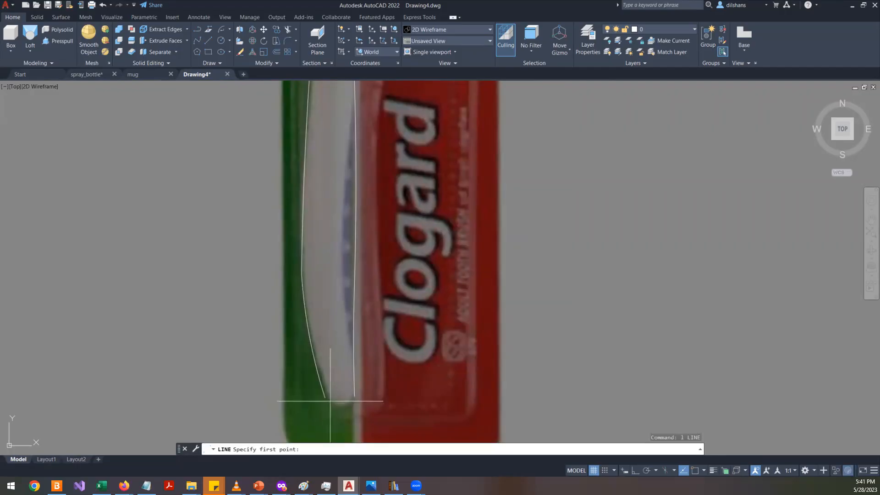
{"action": "key", "text": "F3"}
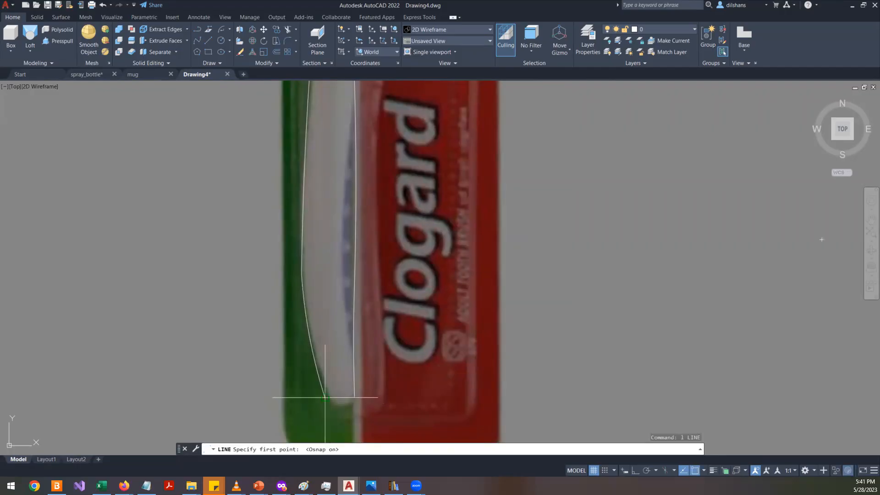
{"action": "left_click", "coordinate": [355, 396]}
{"action": "key", "text": "Return"}
- Draw a line joining the two polylines' top endpoints at the brush head tip
{"action": "scroll", "coordinate": [456, 332], "scroll_direction": "down", "scroll_amount": 7}
{"action": "scroll", "coordinate": [444, 115], "scroll_direction": "up", "scroll_amount": 10}
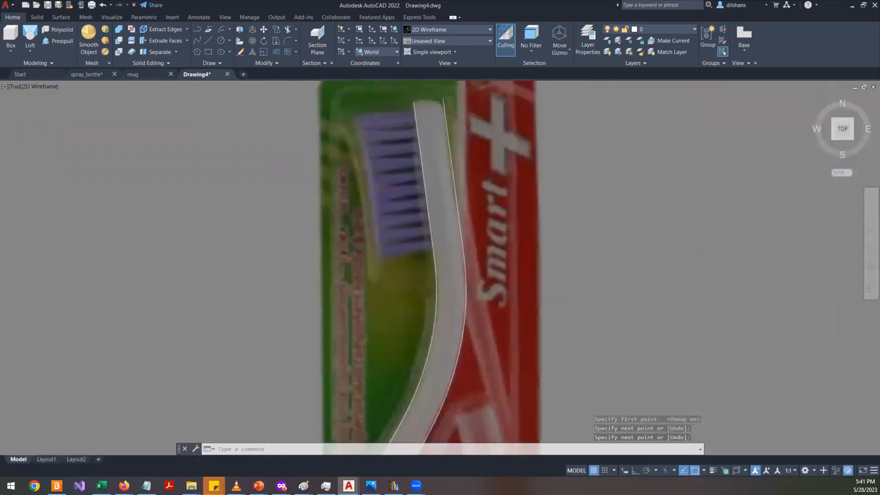
{"action": "key", "text": "Return"}
{"action": "left_click", "coordinate": [396, 95]}
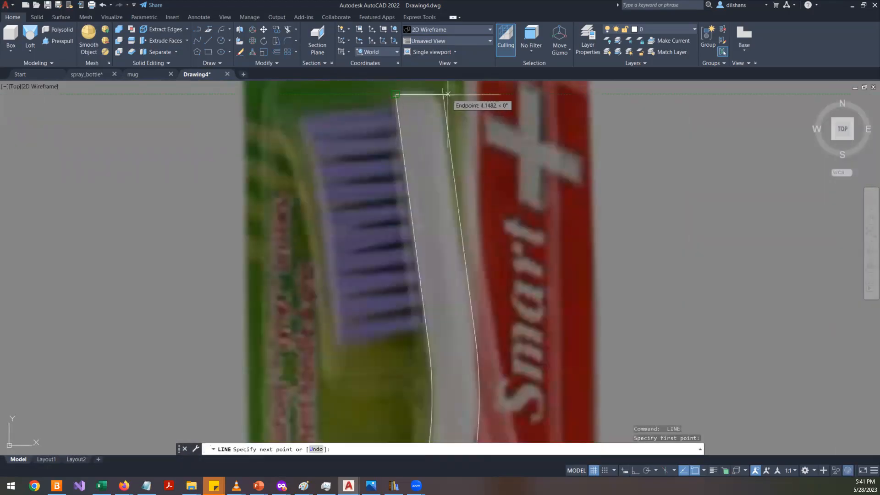
{"action": "key", "text": "Return"}
- Select both traced polylines and the connecting lines and join them into a single polyline
{"action": "scroll", "coordinate": [443, 159], "scroll_direction": "down", "scroll_amount": 12}
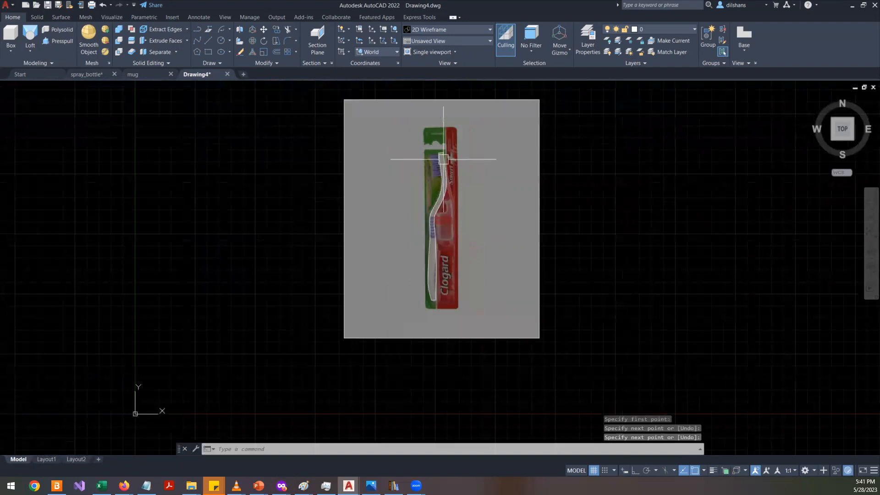
{"action": "left_click", "coordinate": [379, 104]}
{"action": "left_click", "coordinate": [527, 351]}
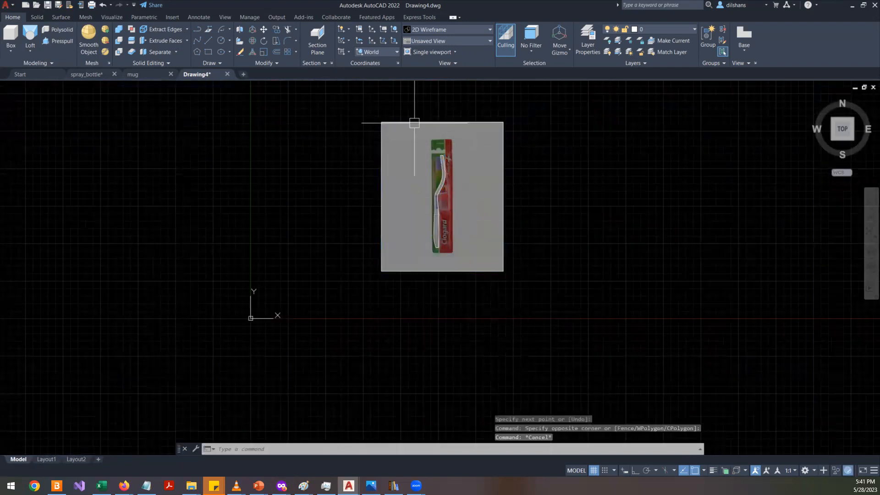
{"action": "left_click", "coordinate": [410, 101]}
{"action": "left_click", "coordinate": [480, 314]}
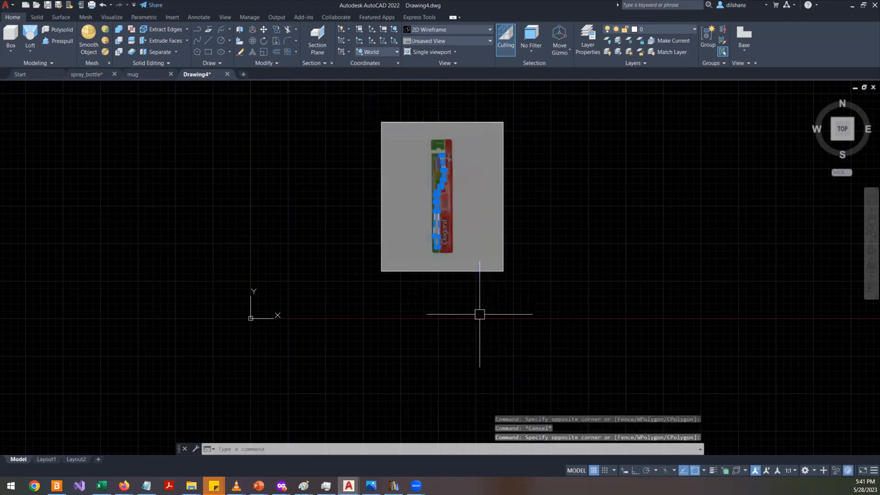
{"action": "type", "text": "j"}
{"action": "key", "text": "Return"}
- Select the joined outline and inspect its properties, then close the properties palette
{"action": "scroll", "coordinate": [440, 238], "scroll_direction": "up", "scroll_amount": 8}
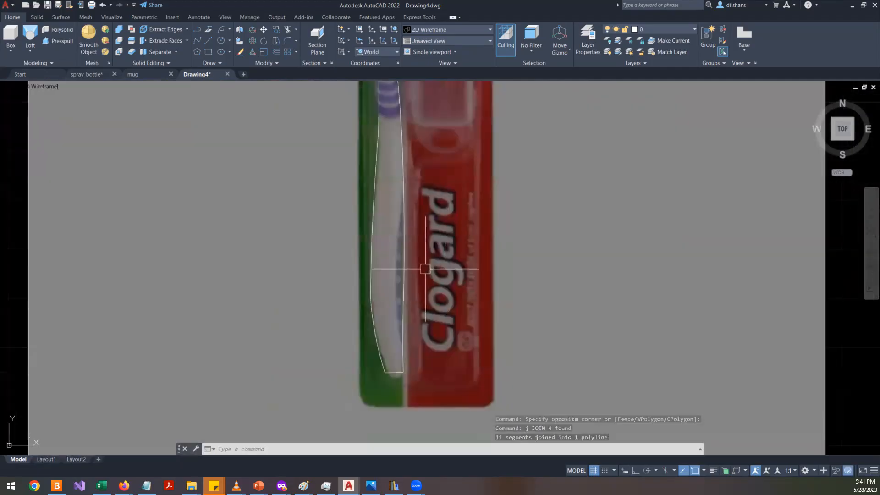
{"action": "left_click", "coordinate": [404, 274]}
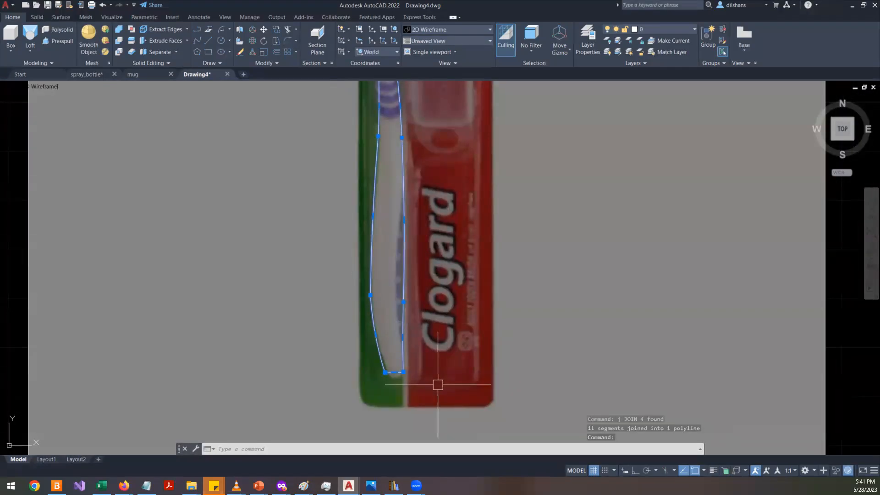
{"action": "right_click", "coordinate": [442, 316]}
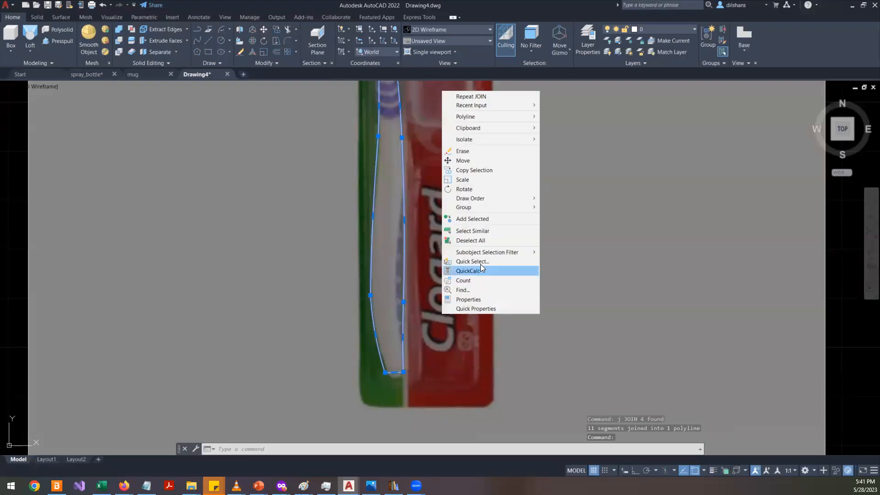
{"action": "left_click", "coordinate": [476, 300]}
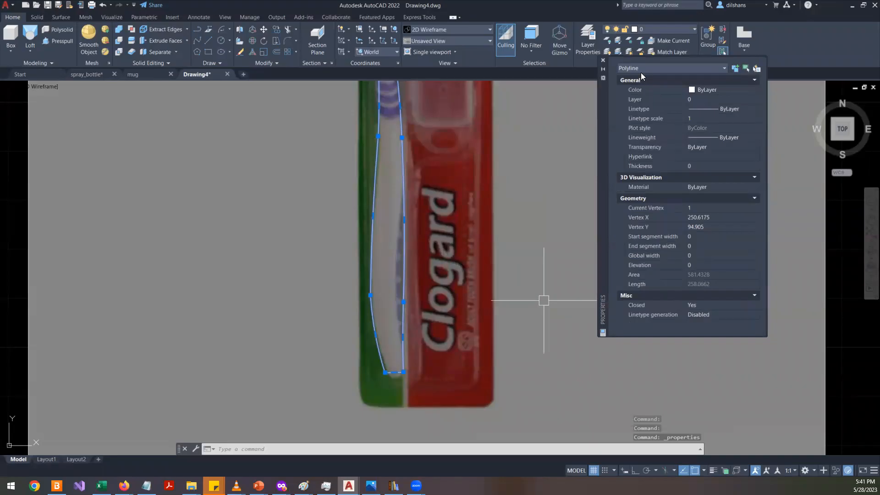
{"action": "left_click", "coordinate": [602, 62]}
{"action": "scroll", "coordinate": [507, 245], "scroll_direction": "down", "scroll_amount": 4}
{"action": "scroll", "coordinate": [488, 200], "scroll_direction": "up", "scroll_amount": 3}
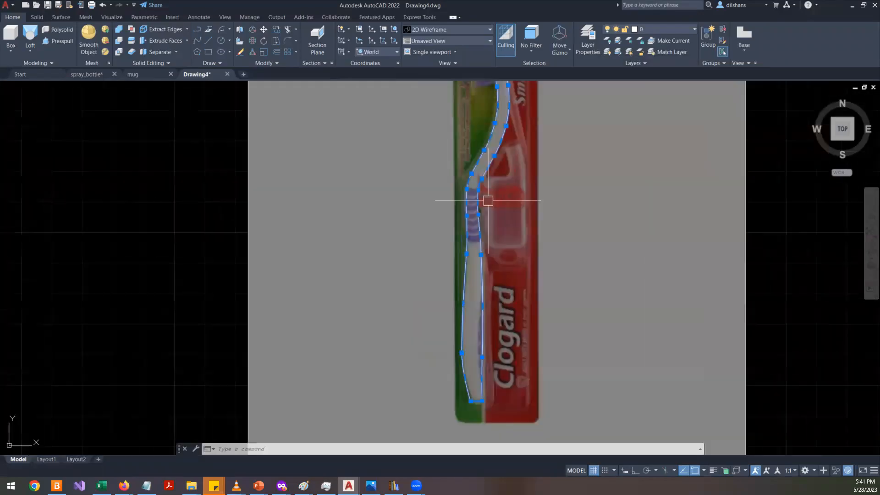
{"action": "middle_click_drag", "start_coordinate": [614, 210], "coordinate": [432, 319]}
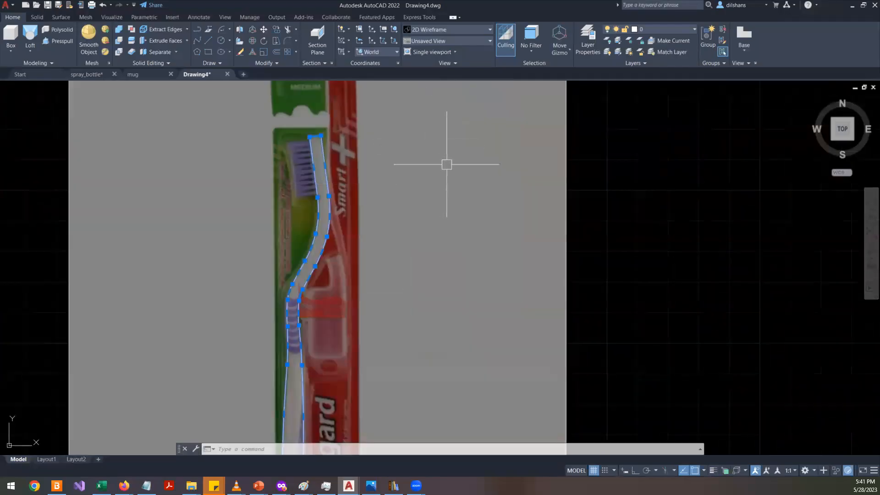
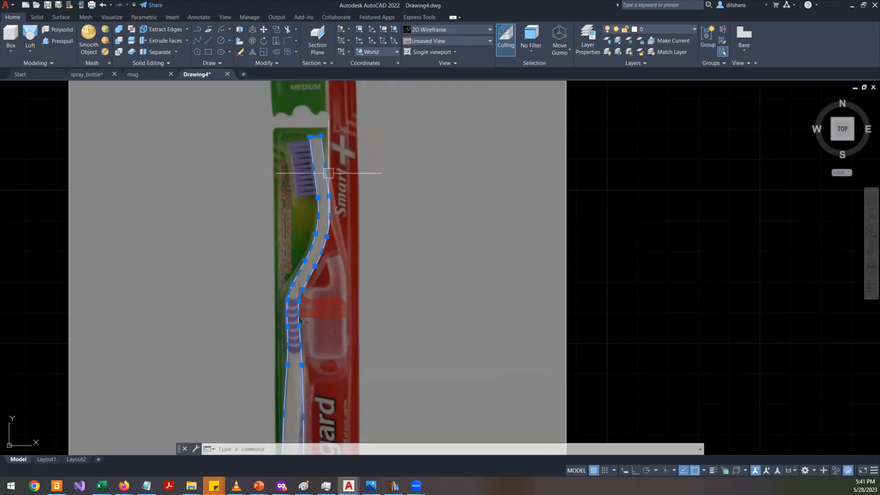
{"action": "middle_click_drag", "start_coordinate": [204, 245], "coordinate": [391, 233]}
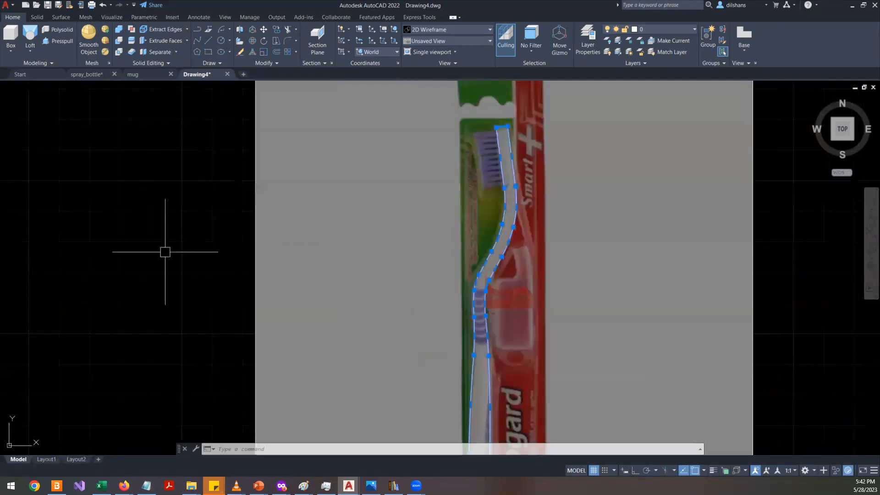
{"action": "key", "text": "Escape"}
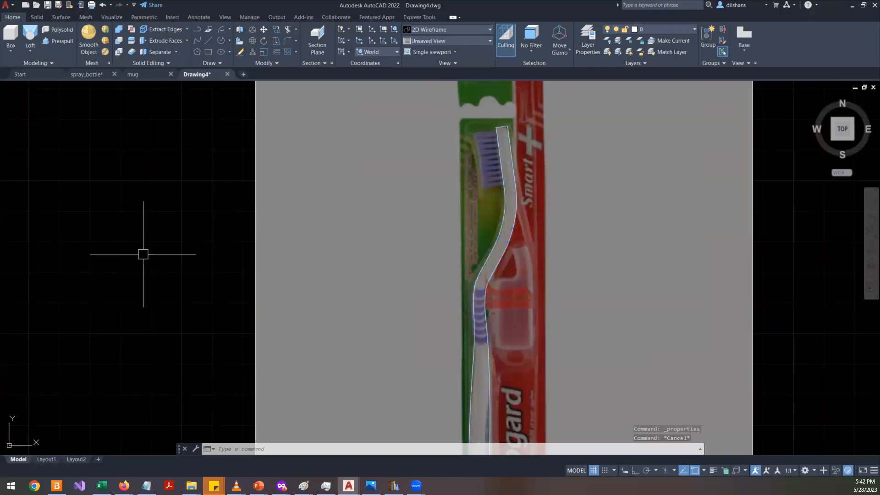
- Draw a horizontal line in the empty area left of the reference image
{"action": "type", "text": "l"}
{"action": "key", "text": "Return"}
{"action": "left_click", "coordinate": [73, 283]}
{"action": "left_click", "coordinate": [194, 285]}
{"action": "key", "text": "Return"}
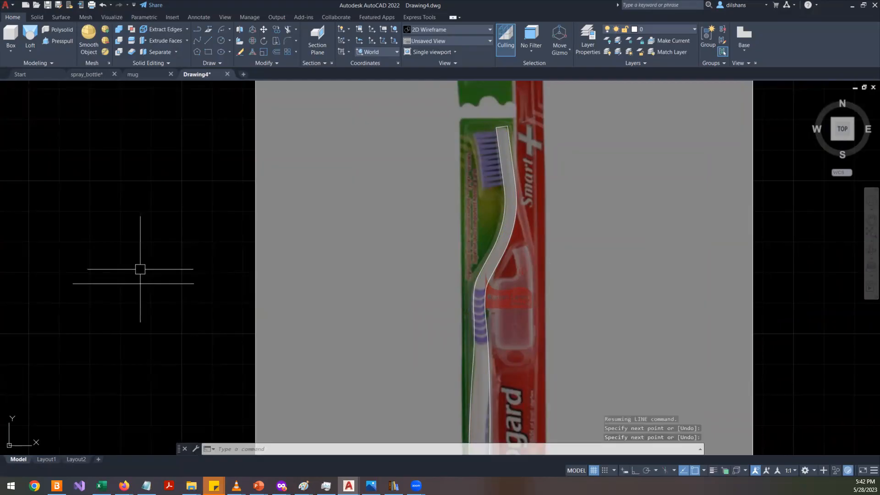
- Add two slanted lines at that line's right end to form an arrowhead
{"action": "type", "text": "l"}
{"action": "key", "text": "Return"}
{"action": "left_click", "coordinate": [194, 283]}
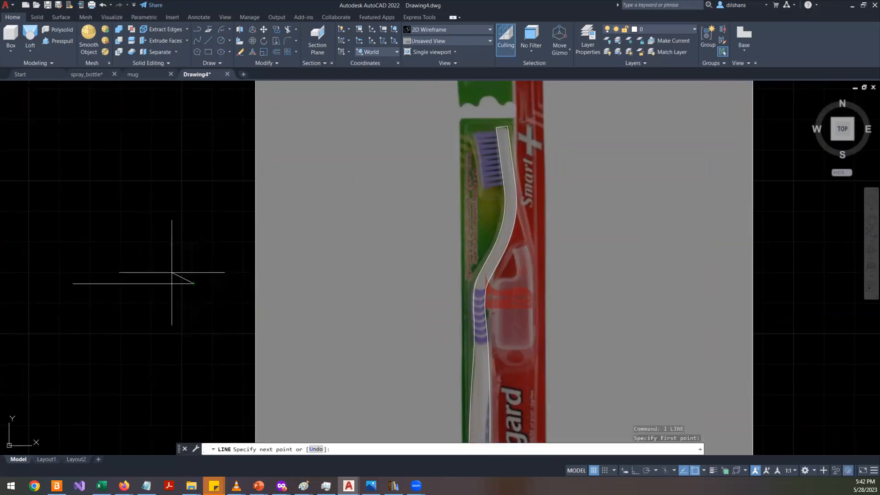
{"action": "left_click", "coordinate": [149, 267]}
{"action": "key", "text": "Return"}
{"action": "key", "text": "Return"}
{"action": "left_click", "coordinate": [194, 284]}
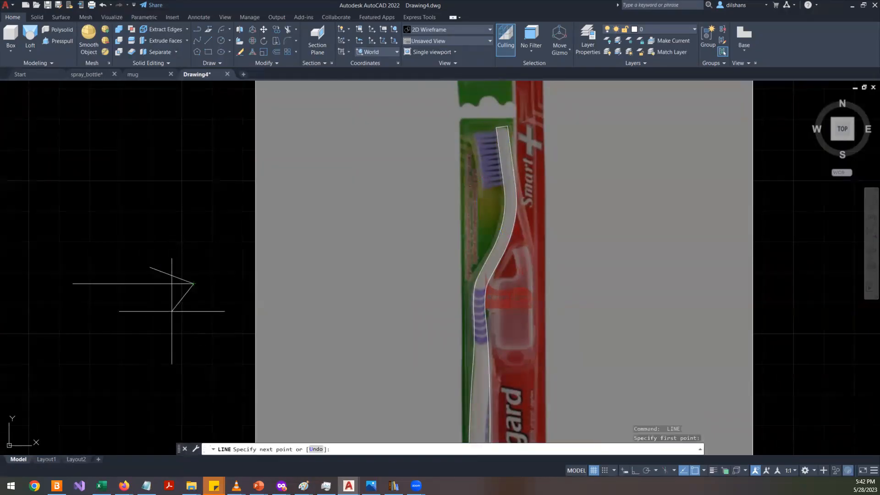
{"action": "left_click", "coordinate": [161, 306]}
{"action": "key", "text": "Return"}
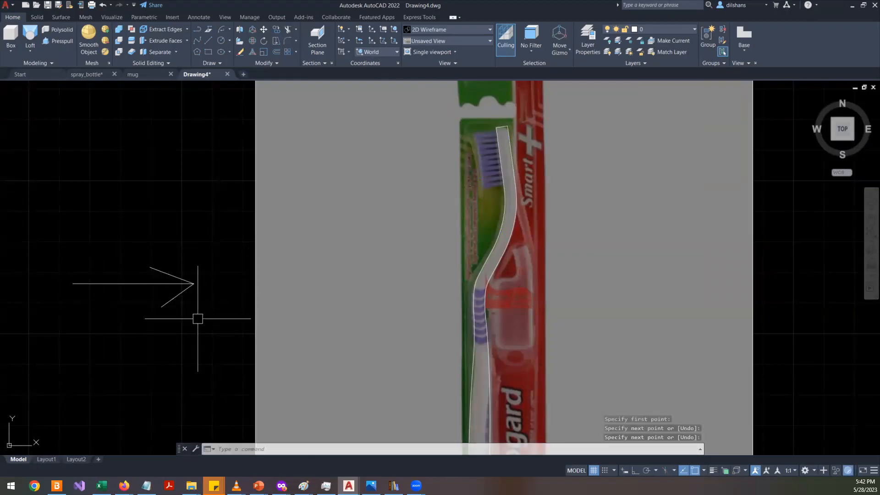
- Select the arrow lines and erase them
{"action": "scroll", "coordinate": [201, 319], "scroll_direction": "down", "scroll_amount": 2}
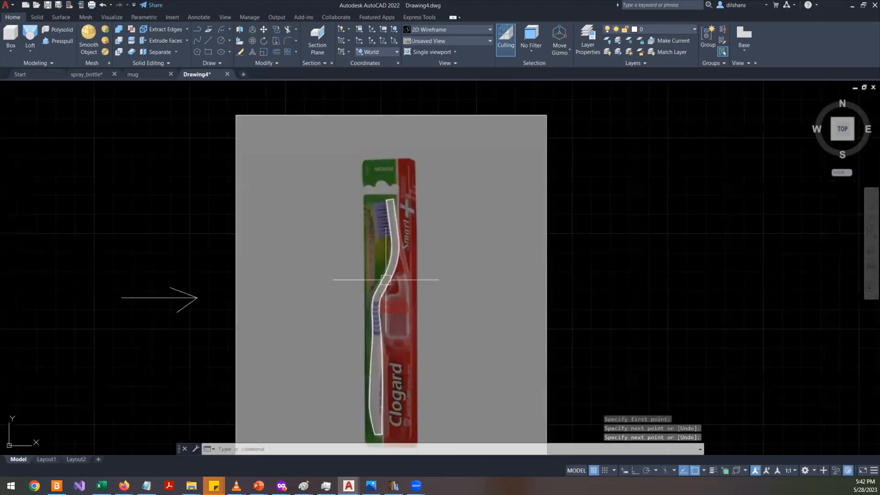
{"action": "middle_click_drag", "start_coordinate": [597, 206], "coordinate": [457, 223]}
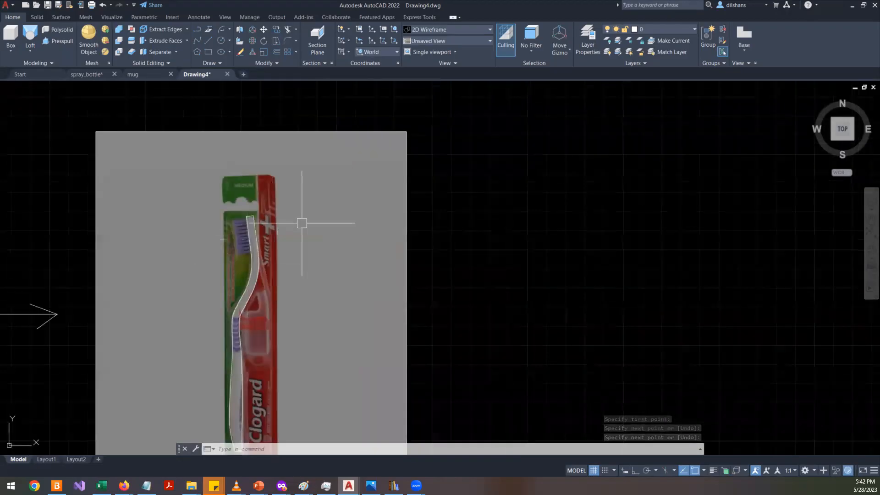
{"action": "left_click", "coordinate": [67, 284]}
{"action": "left_click", "coordinate": [55, 359]}
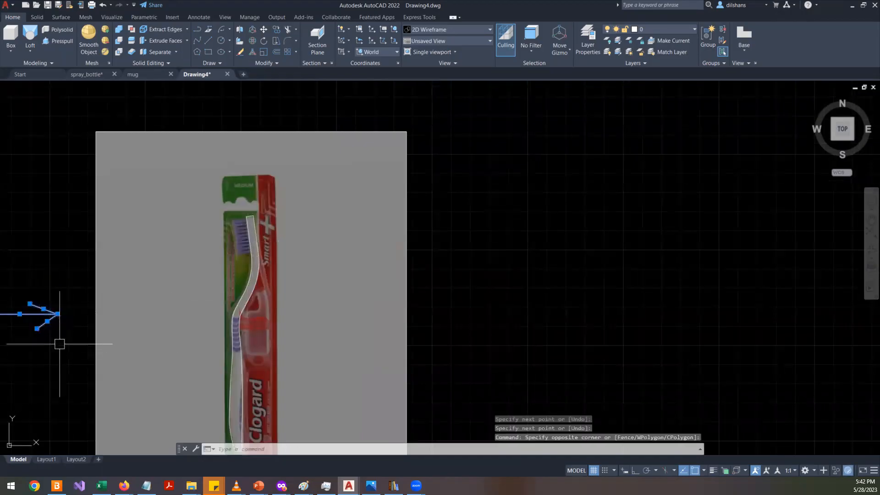
{"action": "key", "text": "Delete"}
- Draw a long vertical line right of the reference image, starting level with the brush head's top tip
{"action": "middle_click_drag", "start_coordinate": [451, 235], "coordinate": [446, 185]}
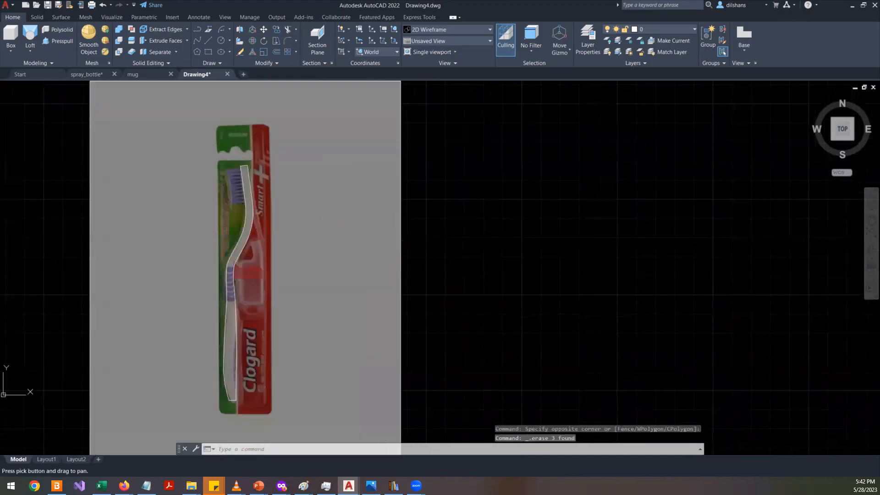
{"action": "type", "text": "l"}
{"action": "key", "text": "Return"}
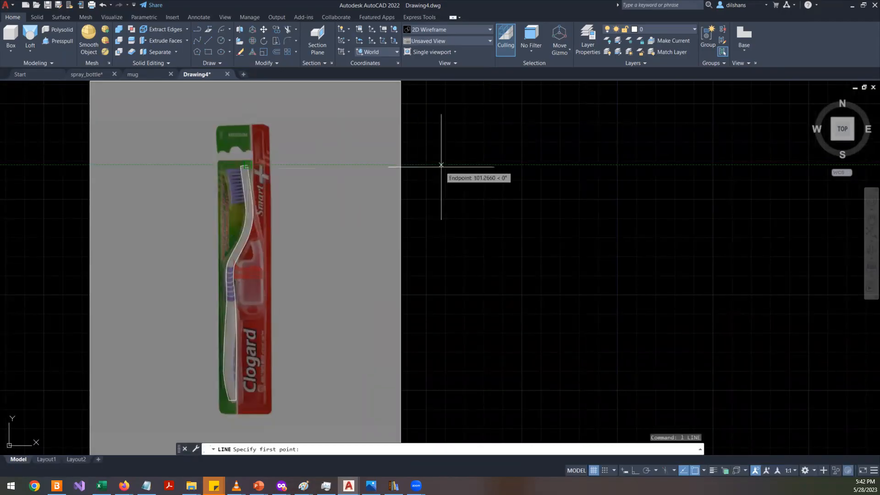
{"action": "left_click", "coordinate": [441, 169]}
{"action": "middle_click_drag", "start_coordinate": [455, 344], "coordinate": [444, 295]}
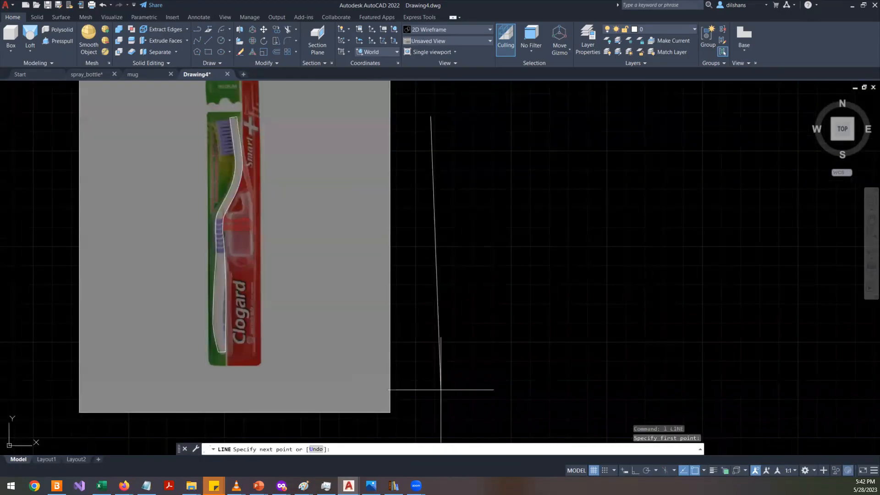
{"action": "key", "text": "F8"}
{"action": "left_click", "coordinate": [435, 374]}
{"action": "key", "text": "F8"}
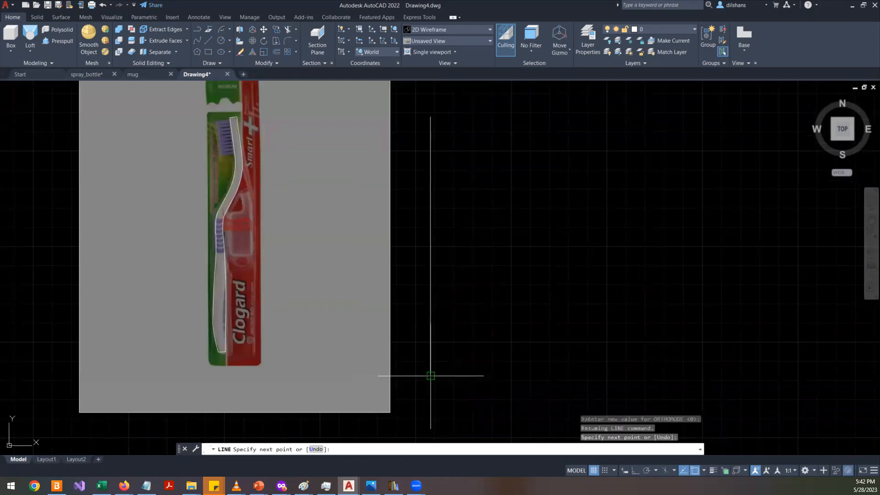
{"action": "key", "text": "alt+Tab"}
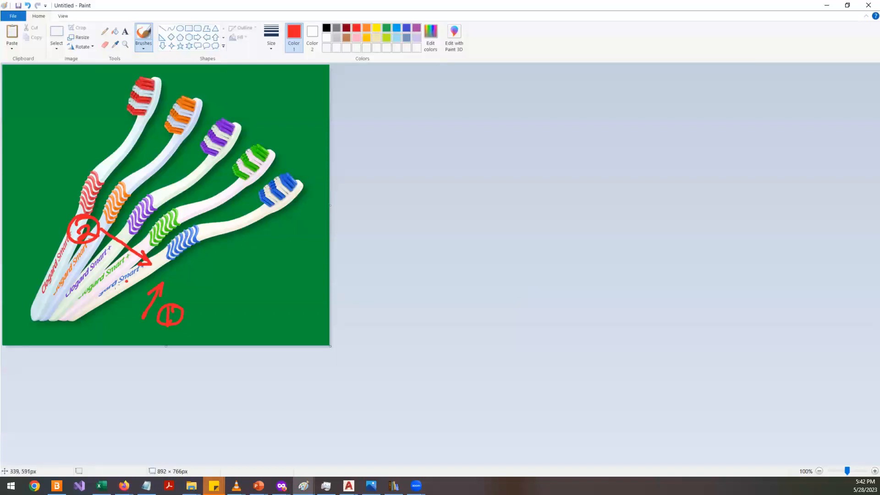
{"action": "key", "text": "alt+Tab"}
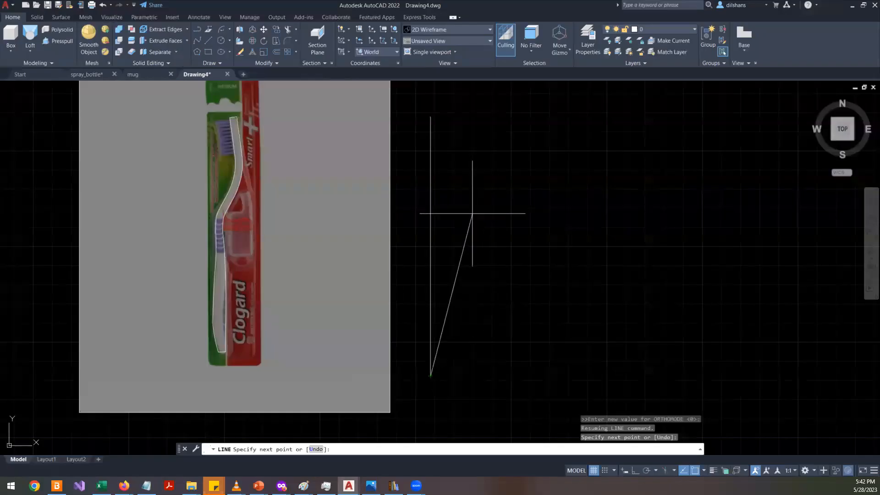
{"action": "key", "text": "Escape"}
{"action": "key", "text": "Escape"}
- Start a line chain at the vertical line's top and draw the brush head's top edge, slanted side and straight side
{"action": "middle_click_drag", "start_coordinate": [444, 202], "coordinate": [455, 252]}
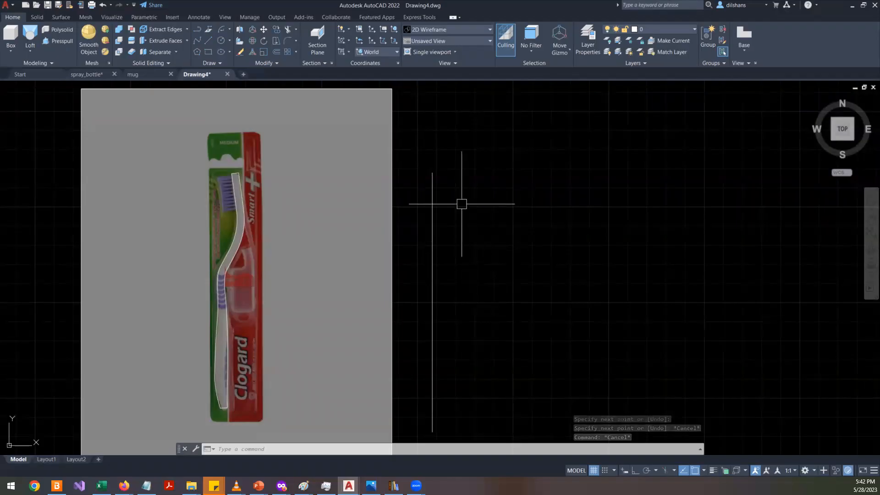
{"action": "scroll", "coordinate": [446, 173], "scroll_direction": "up", "scroll_amount": 2}
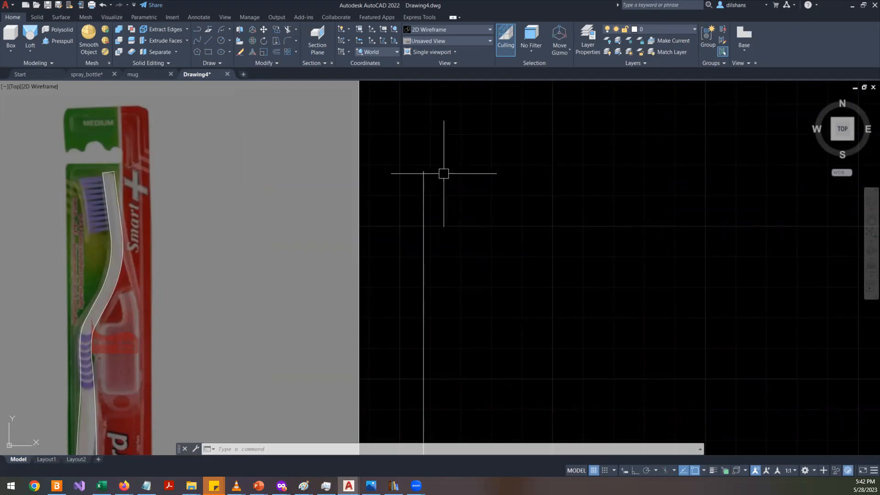
{"action": "type", "text": "l"}
{"action": "key", "text": "Return"}
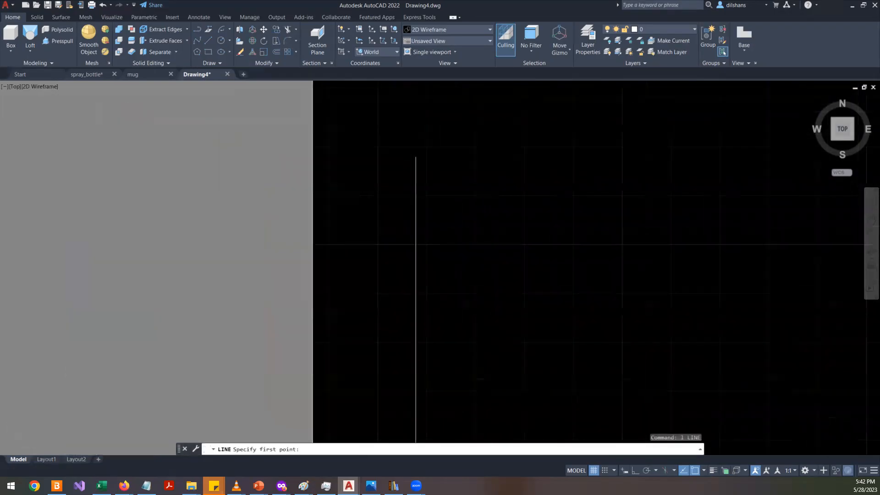
{"action": "left_click", "coordinate": [443, 157]}
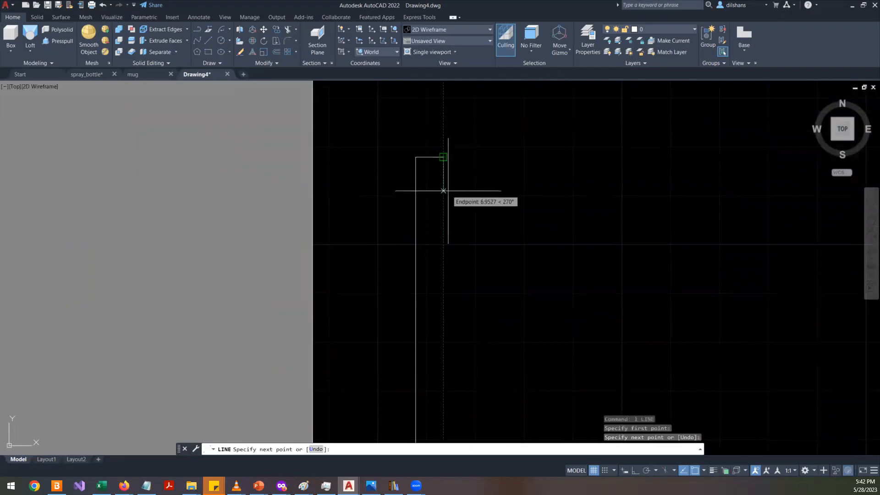
{"action": "key", "text": "F6"}
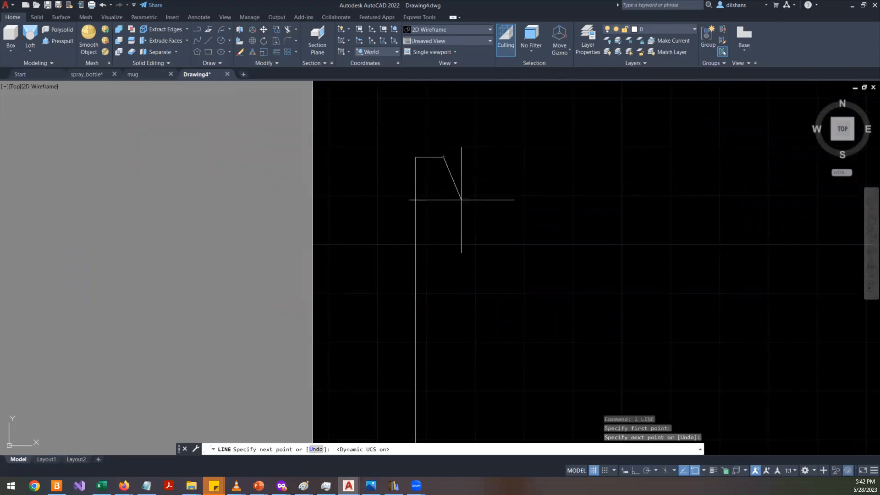
{"action": "scroll", "coordinate": [463, 216], "scroll_direction": "down", "scroll_amount": 4}
{"action": "key", "text": "alt+Tab"}
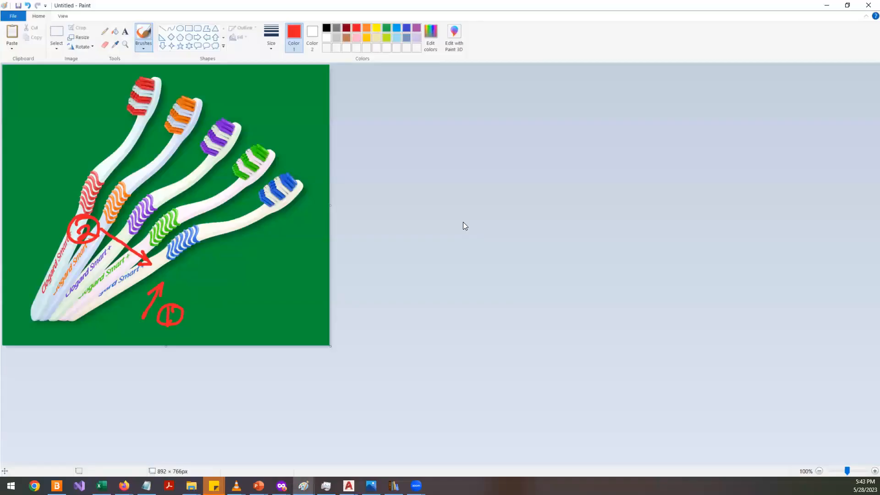
{"action": "key", "text": "alt+Tab"}
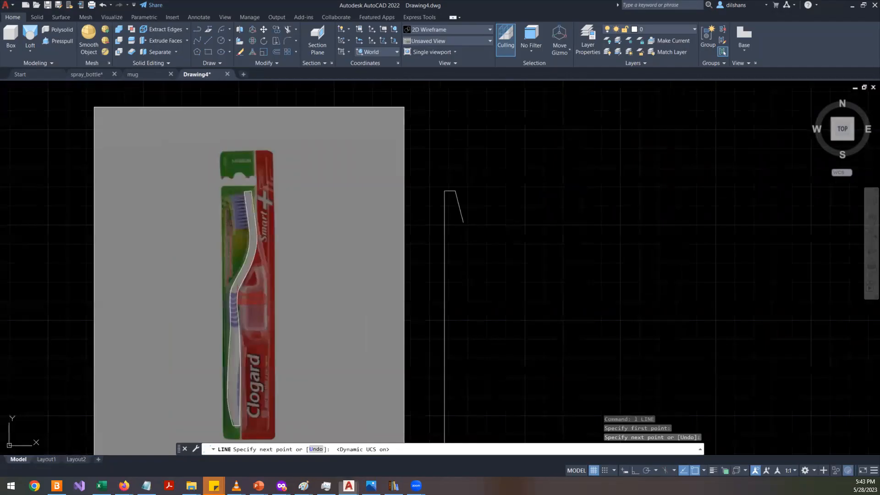
{"action": "left_click", "coordinate": [461, 223]}
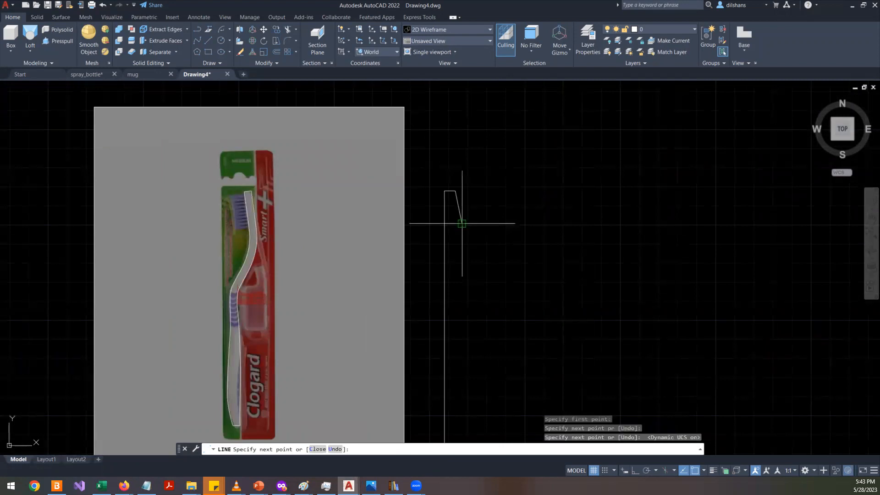
{"action": "left_click", "coordinate": [461, 247]}
- Continue the profile with a slanted segment into the neck and a vertical segment below it, then end the line
{"action": "scroll", "coordinate": [452, 268], "scroll_direction": "up", "scroll_amount": 2}
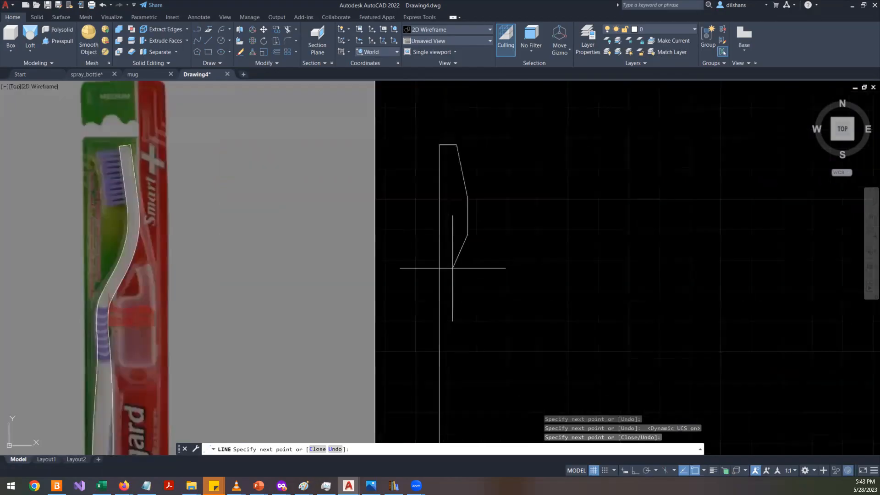
{"action": "scroll", "coordinate": [452, 268], "scroll_direction": "up", "scroll_amount": 2}
{"action": "left_click", "coordinate": [453, 271]}
{"action": "scroll", "coordinate": [450, 348], "scroll_direction": "down", "scroll_amount": 2}
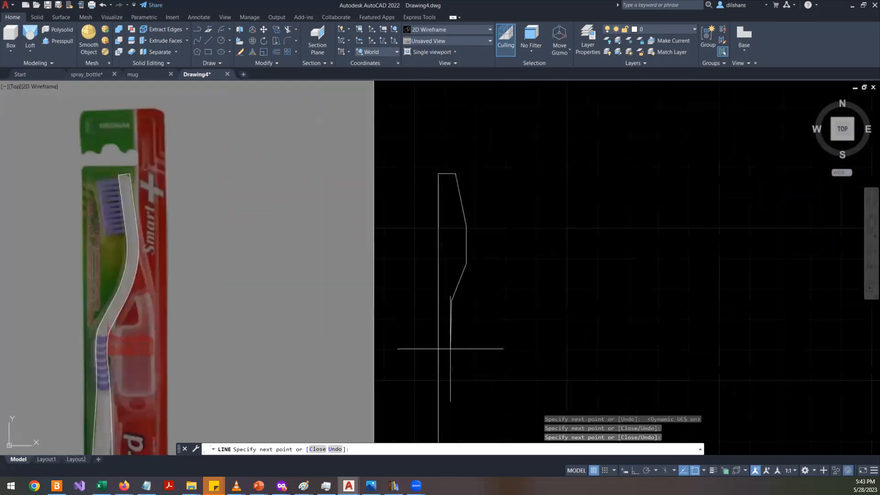
{"action": "middle_click_drag", "start_coordinate": [442, 367], "coordinate": [431, 302]}
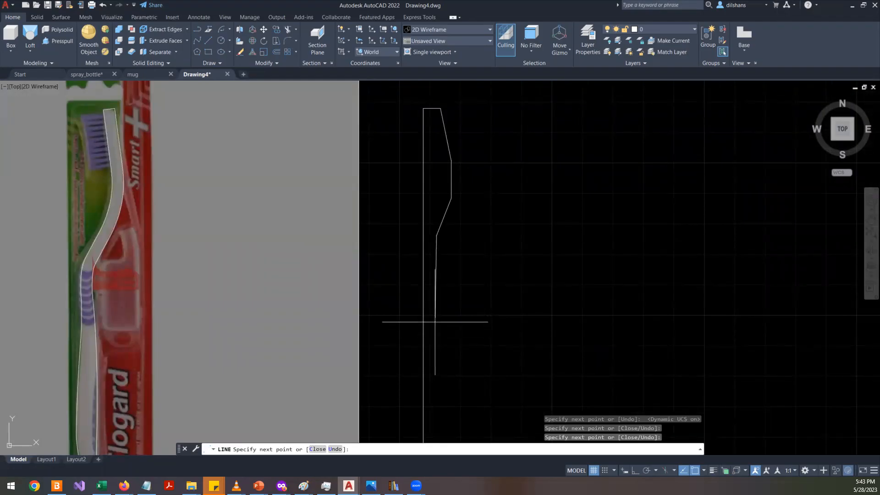
{"action": "left_click", "coordinate": [434, 326]}
{"action": "middle_click_drag", "start_coordinate": [439, 376], "coordinate": [416, 314]}
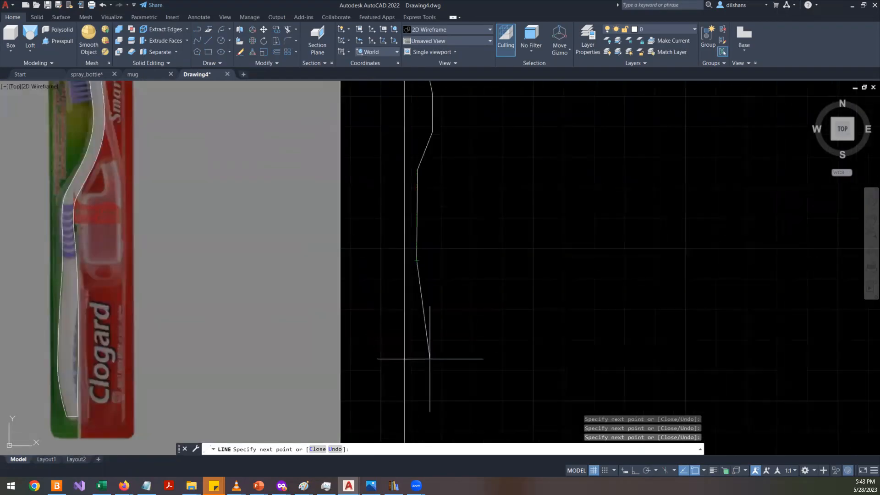
{"action": "scroll", "coordinate": [430, 359], "scroll_direction": "down", "scroll_amount": 2}
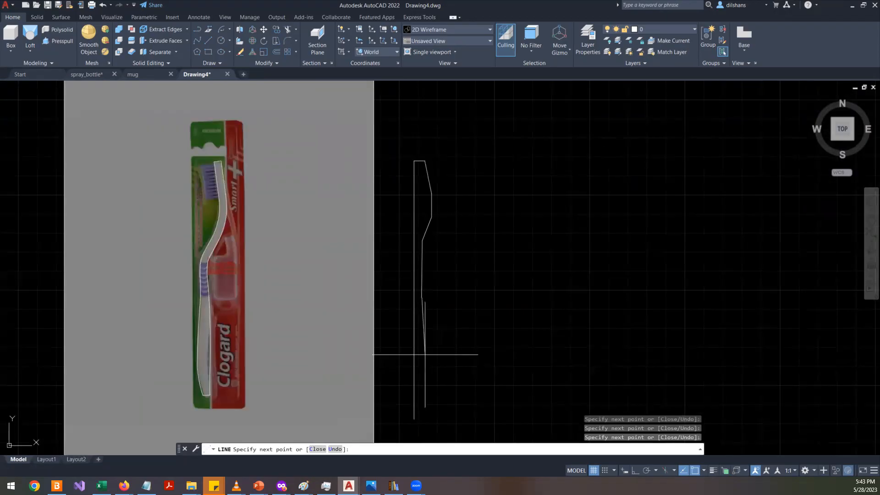
{"action": "key", "text": "Return"}
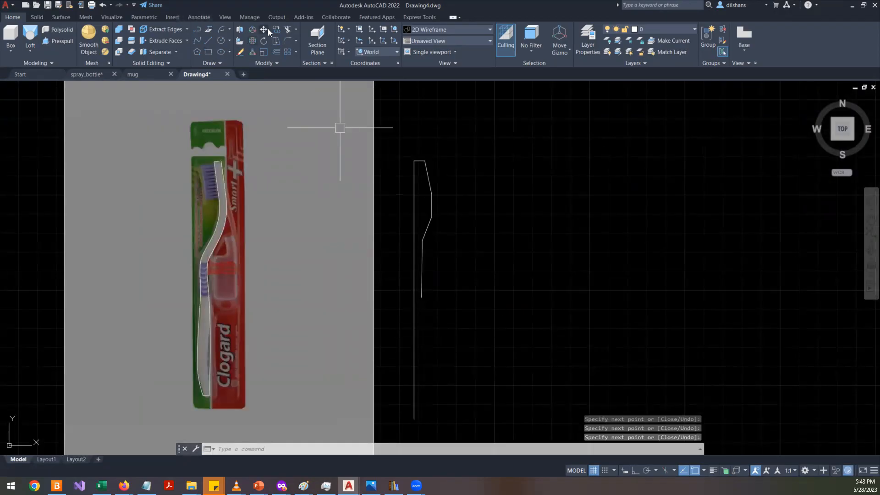
{"action": "left_click", "coordinate": [217, 28]}
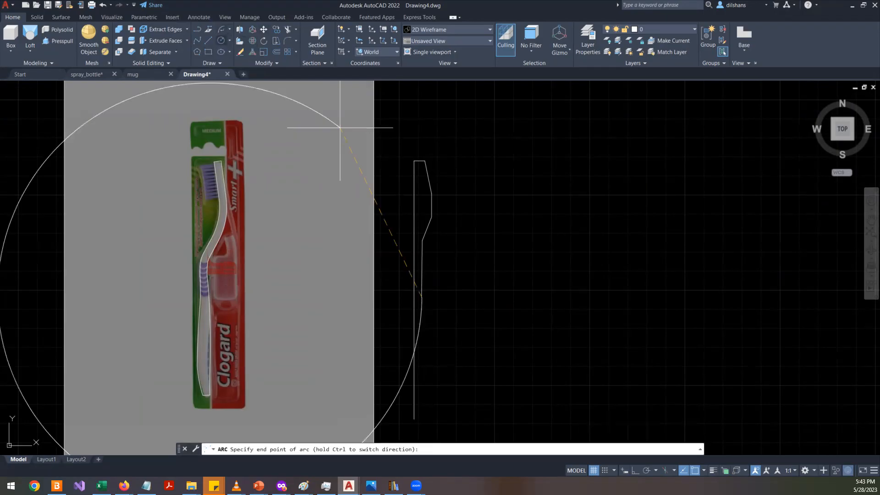
{"action": "scroll", "coordinate": [420, 382], "scroll_direction": "up", "scroll_amount": 2}
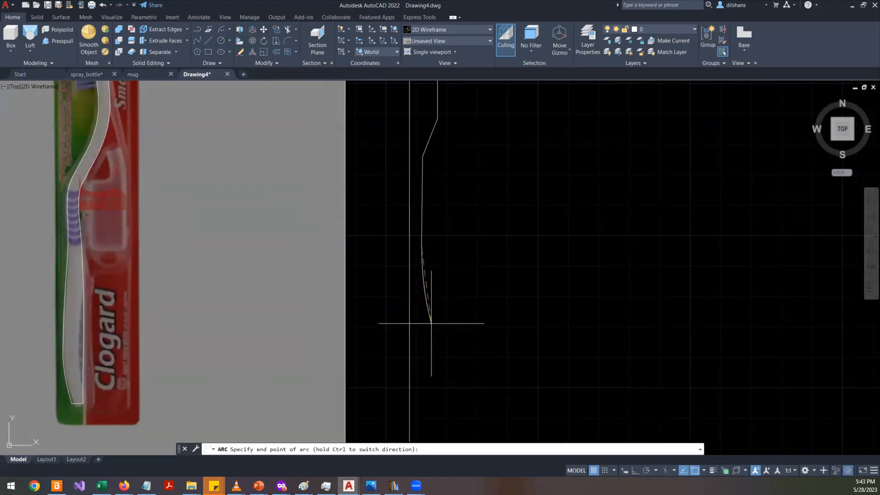
{"action": "key", "text": "Escape"}
- Erase the lowest vertical segment of the drawn neck profile
{"action": "left_click", "coordinate": [422, 234]}
{"action": "key", "text": "Delete"}
{"action": "scroll", "coordinate": [429, 274], "scroll_direction": "down", "scroll_amount": 2}
{"action": "scroll", "coordinate": [444, 207], "scroll_direction": "up", "scroll_amount": 4}
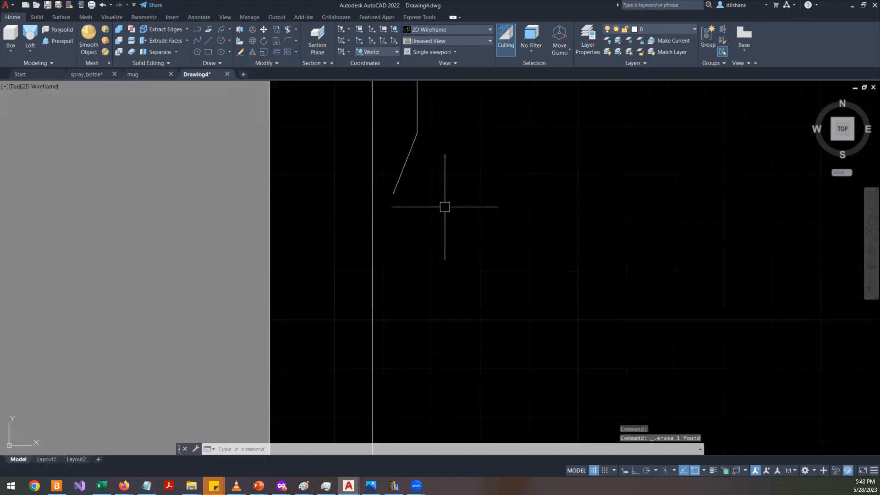
- Draw a vertical line about 10.5 units down from the lower end of the slanted neck segment
{"action": "key", "text": "Return"}
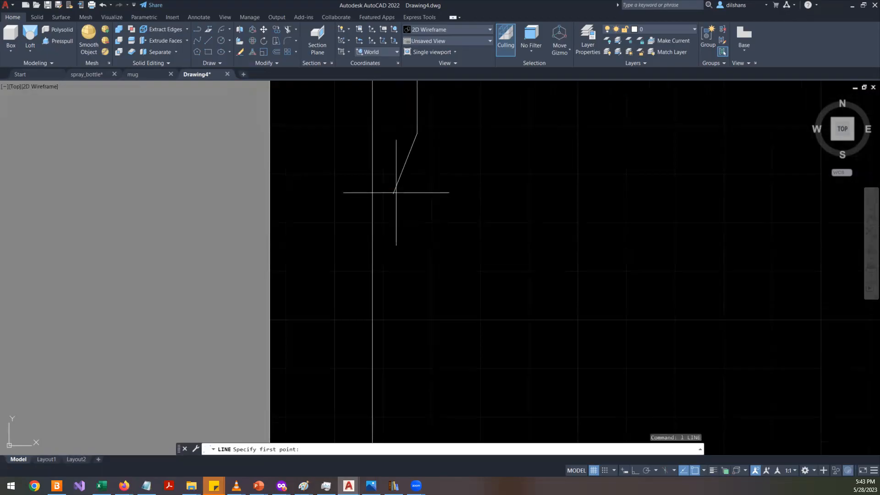
{"action": "left_click", "coordinate": [393, 193]}
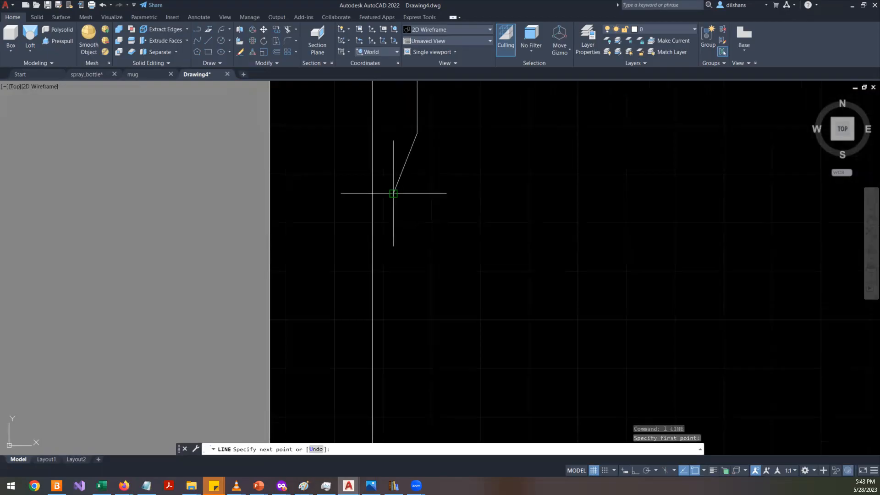
{"action": "left_click", "coordinate": [393, 245]}
{"action": "key", "text": "Return"}
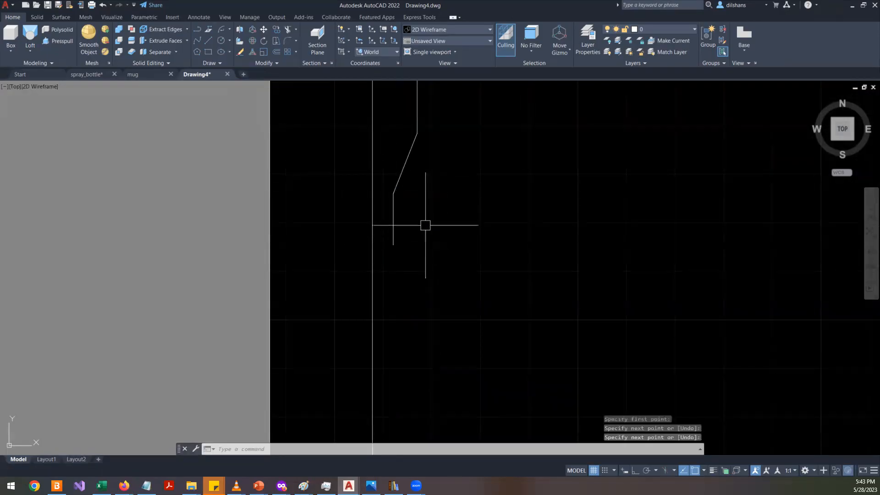
- Draw an arc continuing from the lower end of the slanted neck segment down along the handle
{"action": "left_click", "coordinate": [220, 31]}
{"action": "key", "text": "Return"}
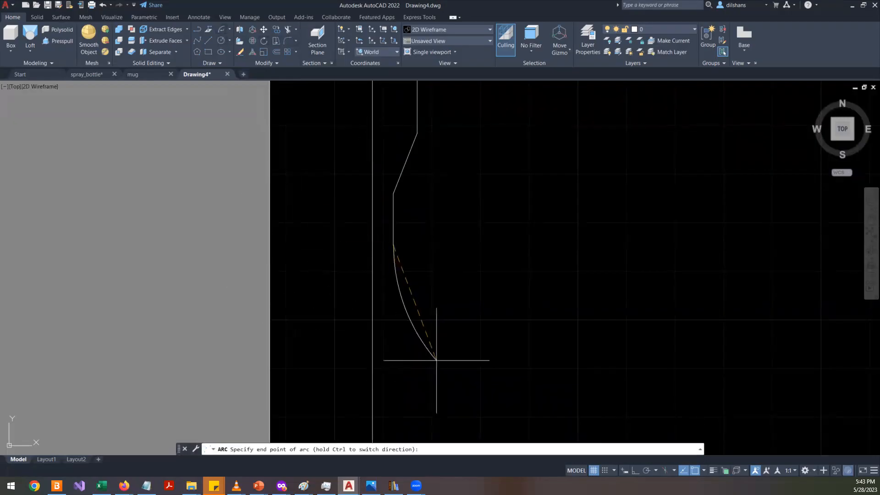
{"action": "left_click", "coordinate": [407, 367]}
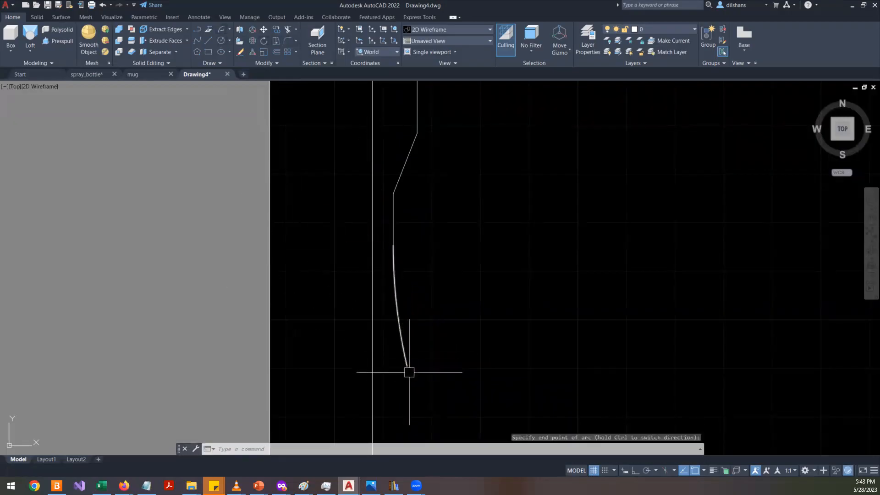
{"action": "middle_click_drag", "start_coordinate": [408, 376], "coordinate": [331, 219]}
{"action": "scroll", "coordinate": [331, 219], "scroll_direction": "down", "scroll_amount": 2}
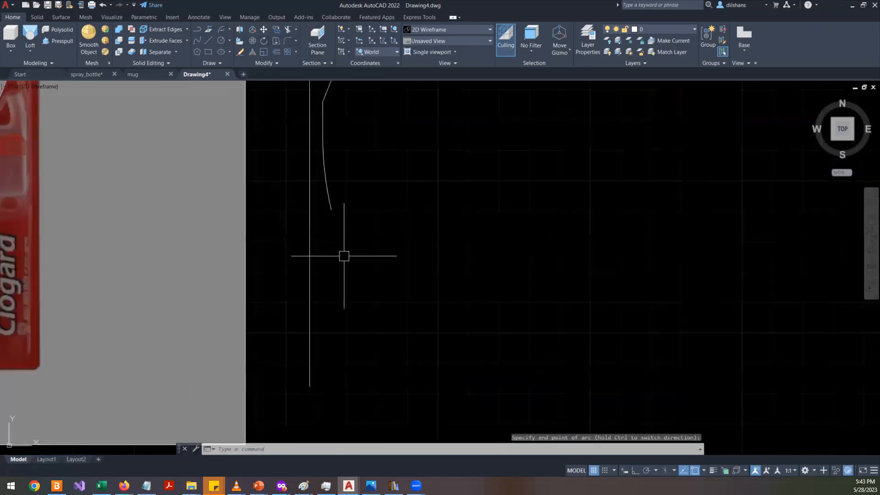
{"action": "left_click", "coordinate": [222, 41]}
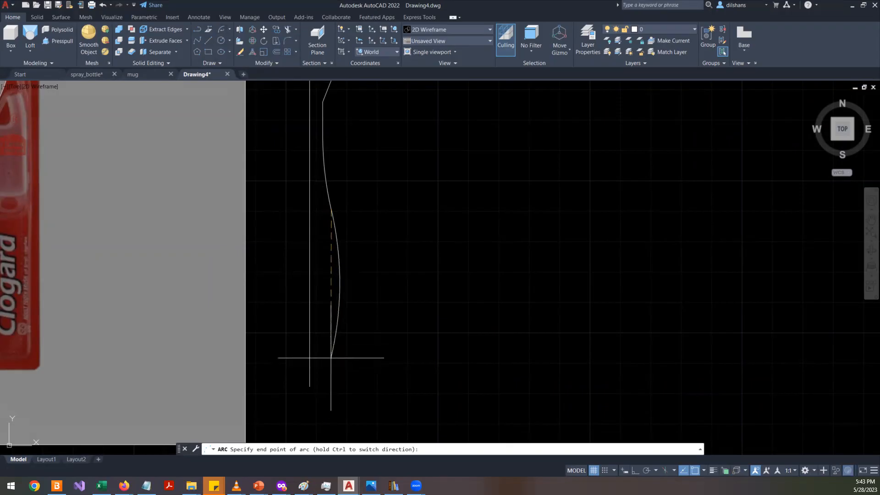
{"action": "scroll", "coordinate": [331, 362], "scroll_direction": "up", "scroll_amount": 2}
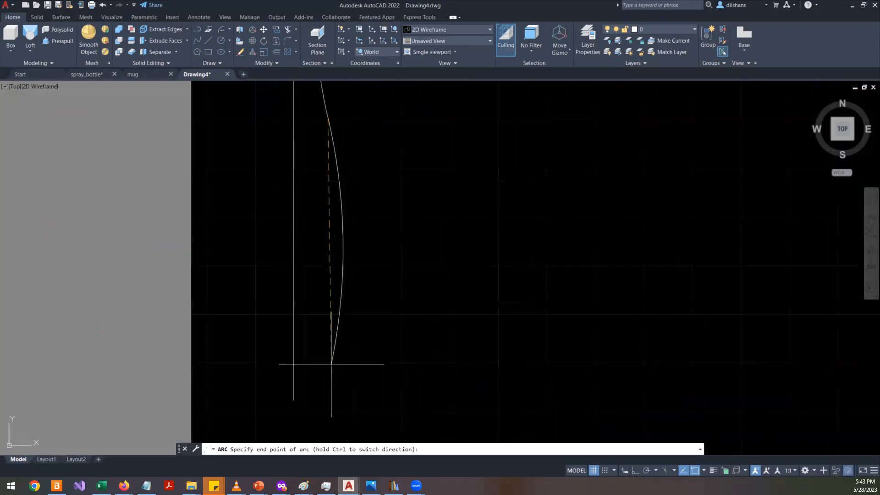
{"action": "scroll", "coordinate": [330, 385], "scroll_direction": "down", "scroll_amount": 1}
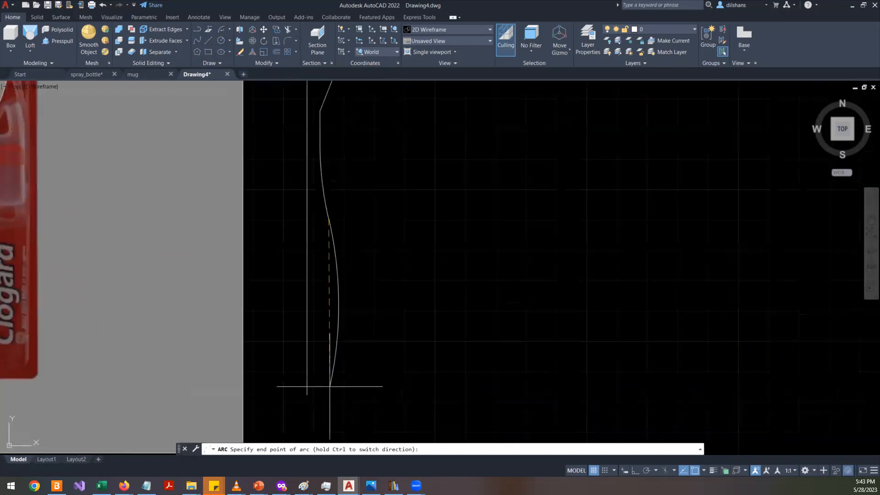
{"action": "key", "text": "Escape"}
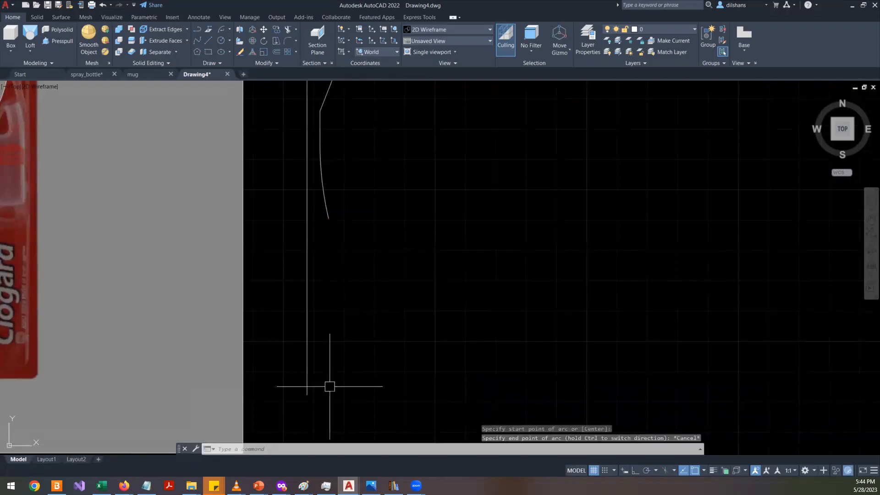
{"action": "key", "text": "Return"}
{"action": "key", "text": "Escape"}
{"action": "key", "text": "Escape"}
{"action": "key", "text": "Escape"}
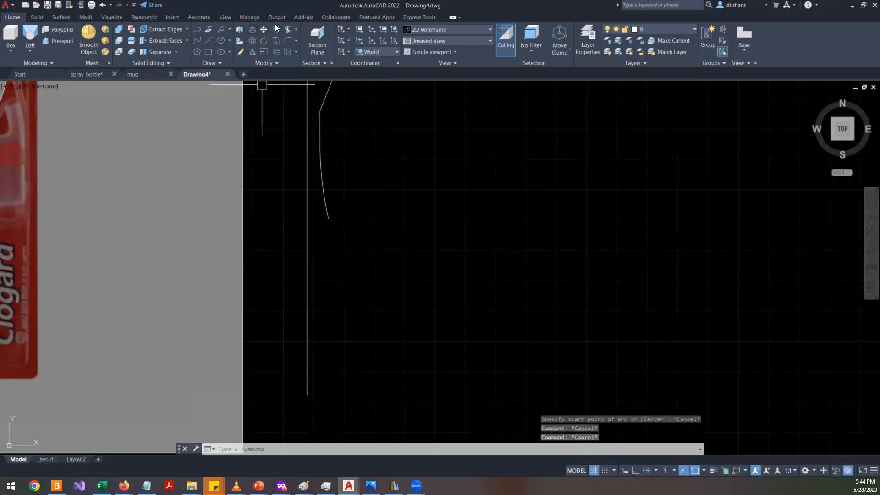
- Draw a second arc continuing from the first arc's end, curving down toward the handle's lower end
{"action": "left_click", "coordinate": [223, 31]}
{"action": "key", "text": "Return"}
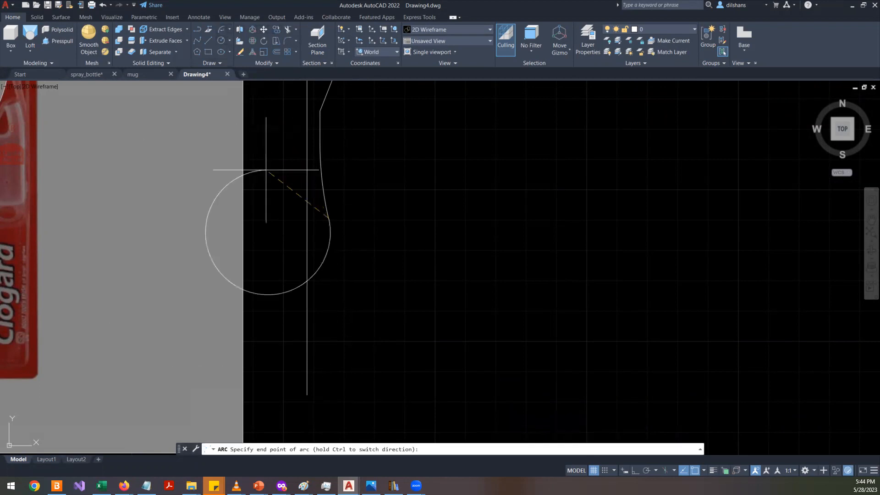
{"action": "left_click", "coordinate": [323, 407]}
{"action": "key", "text": "Return"}
{"action": "key", "text": "Escape"}
{"action": "key", "text": "Escape"}
{"action": "key", "text": "Escape"}
- Draw a horizontal guide line from the handle's bottom in the reference image across the profile
{"action": "middle_click_drag", "start_coordinate": [267, 329], "coordinate": [454, 292]}
{"action": "key", "text": "Return"}
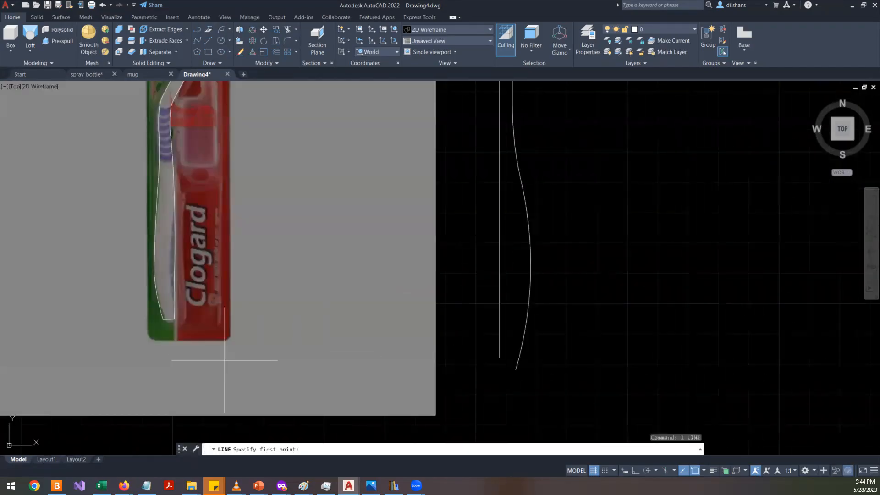
{"action": "left_click", "coordinate": [174, 318]}
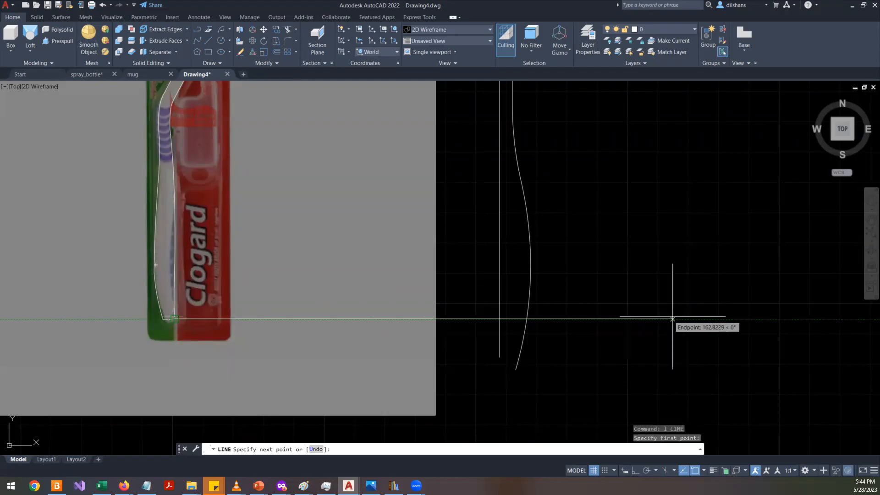
{"action": "left_click", "coordinate": [678, 319]}
{"action": "key", "text": "Return"}
- Inspect the lower arc's end against the horizontal guide line
{"action": "scroll", "coordinate": [561, 357], "scroll_direction": "up", "scroll_amount": 2}
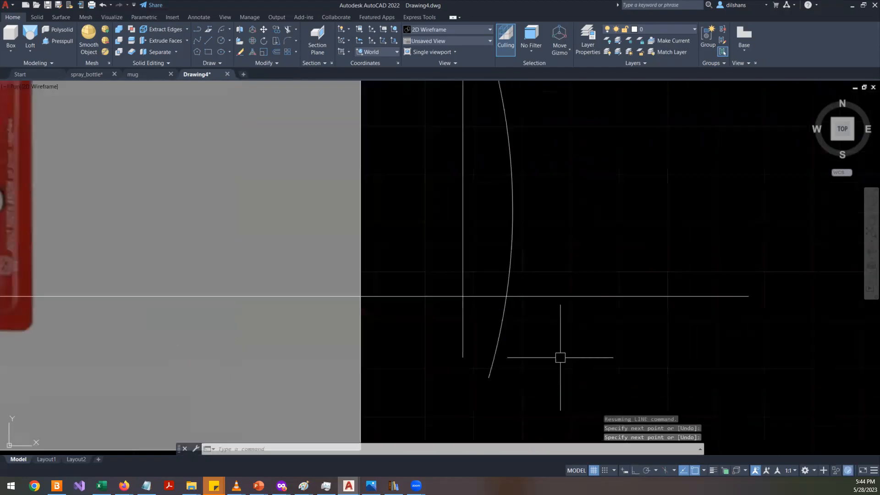
{"action": "left_click", "coordinate": [501, 310]}
{"action": "scroll", "coordinate": [513, 331], "scroll_direction": "down", "scroll_amount": 4}
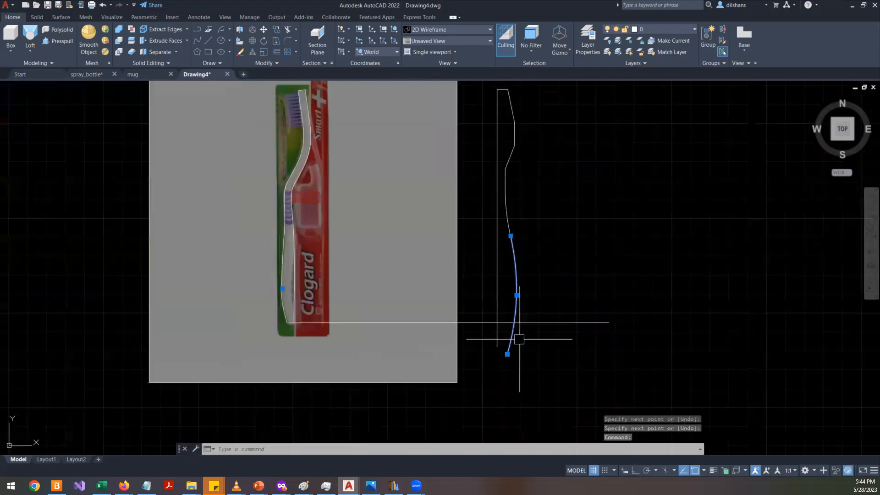
{"action": "scroll", "coordinate": [517, 338], "scroll_direction": "up", "scroll_amount": 2}
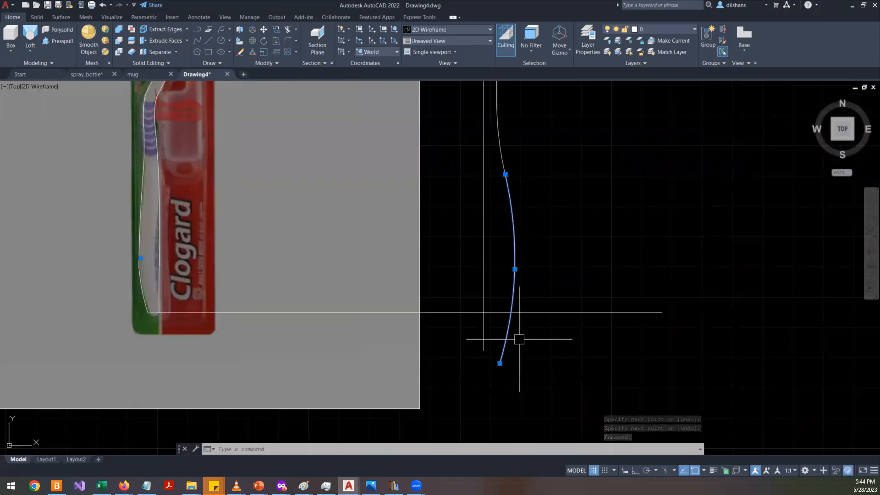
{"action": "scroll", "coordinate": [518, 339], "scroll_direction": "up", "scroll_amount": 2}
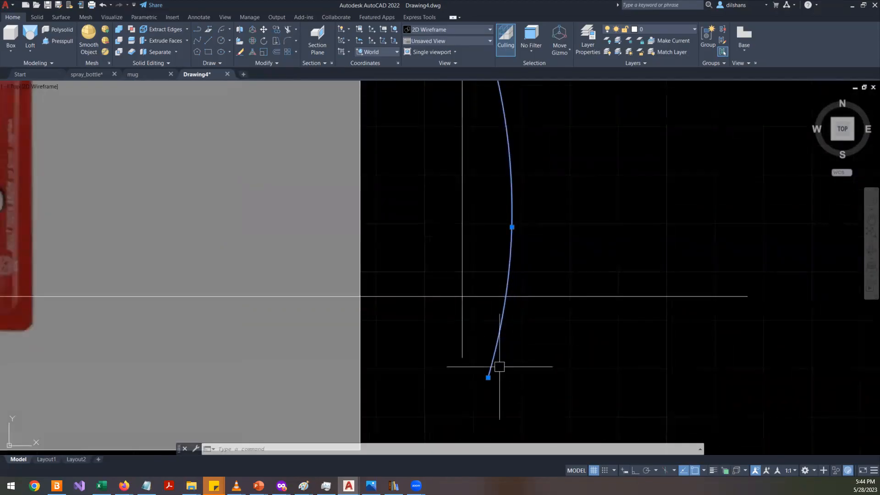
{"action": "scroll", "coordinate": [499, 366], "scroll_direction": "down", "scroll_amount": 2}
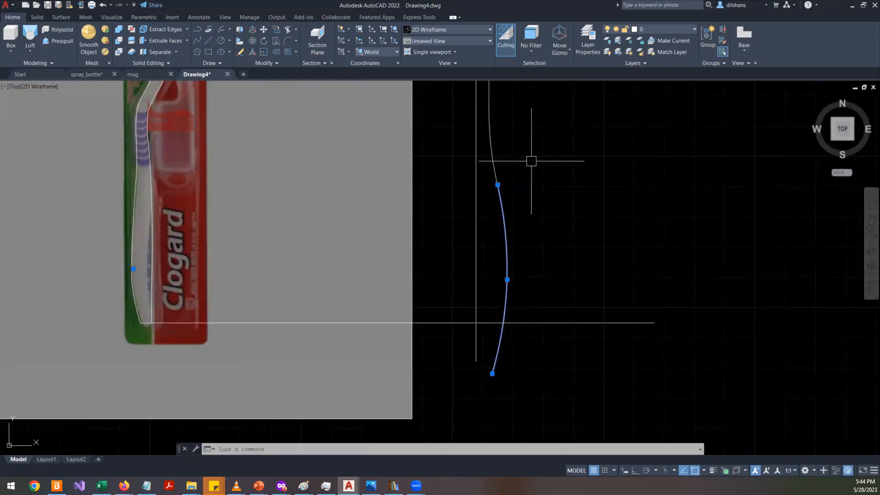
{"action": "key", "text": "Escape"}
{"action": "key", "text": "Escape"}
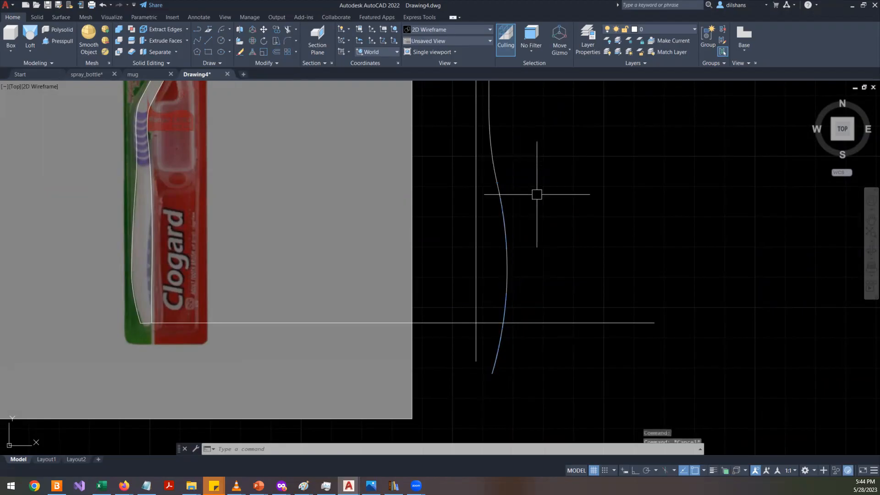
- Fix three points on the upper neck curve and constrain the lower arc tangent to it
{"action": "left_click", "coordinate": [490, 143]}
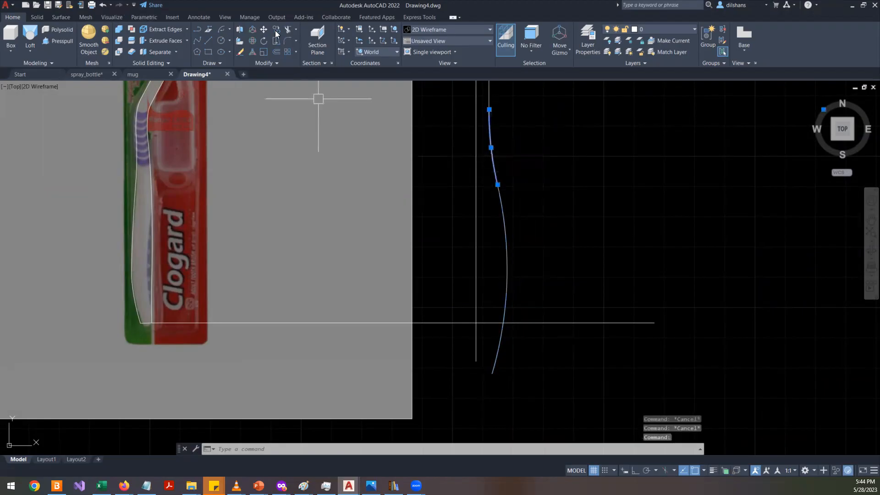
{"action": "left_click", "coordinate": [140, 17]}
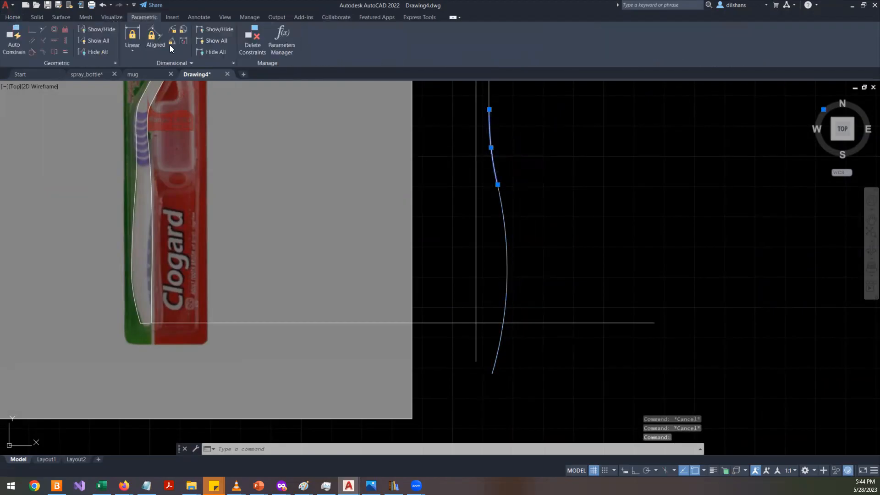
{"action": "left_click", "coordinate": [63, 29]}
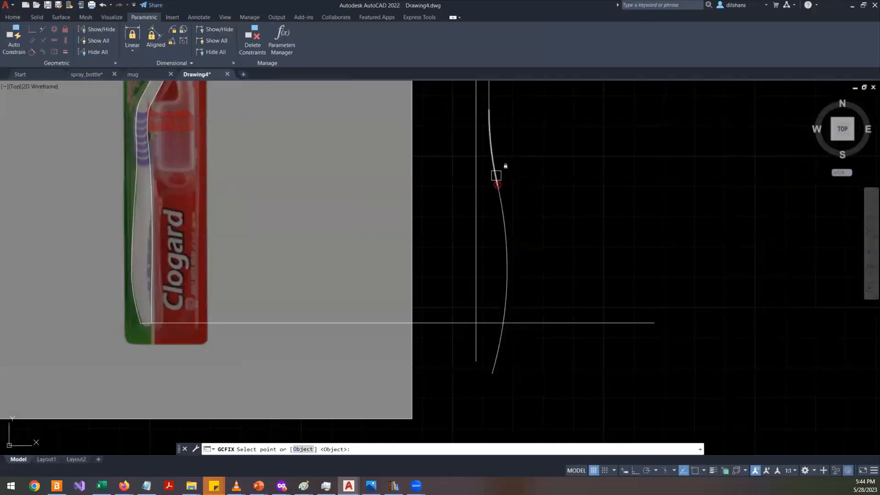
{"action": "left_click", "coordinate": [496, 175]}
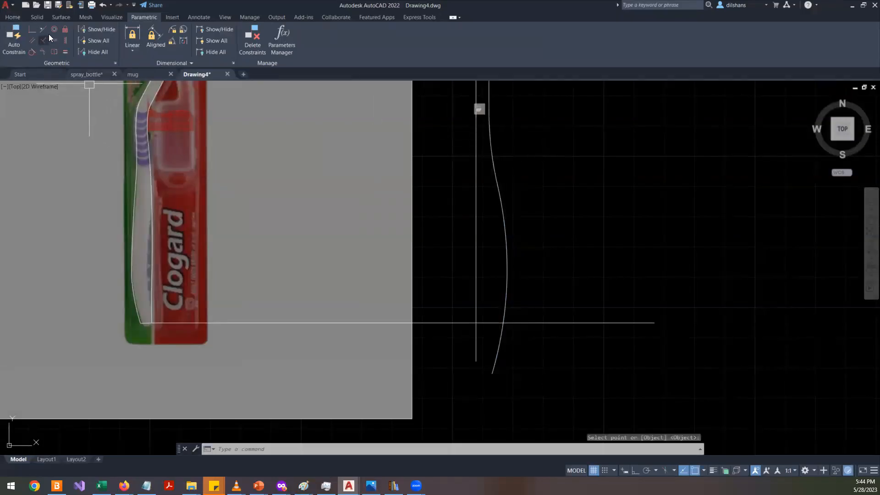
{"action": "left_click", "coordinate": [65, 29]}
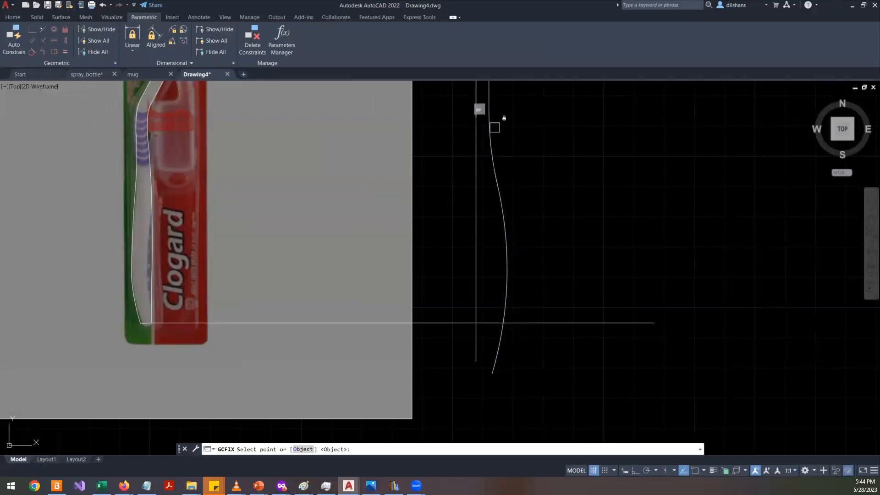
{"action": "left_click", "coordinate": [488, 145]}
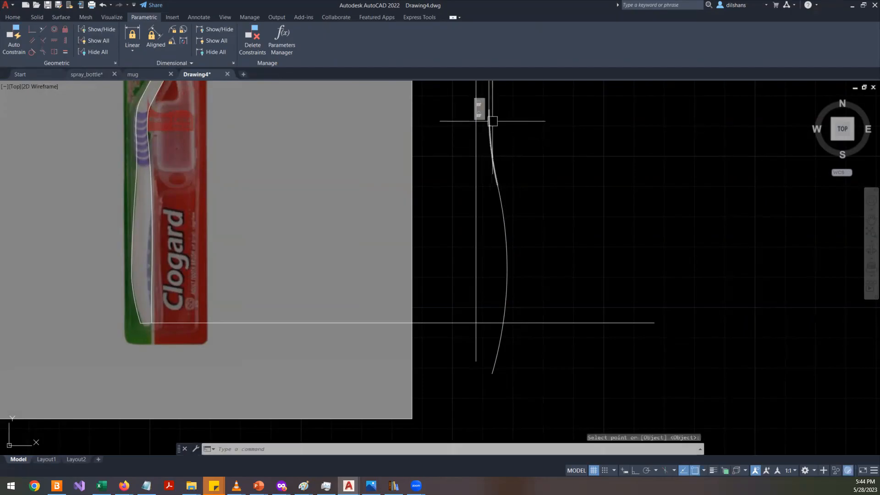
{"action": "left_click", "coordinate": [65, 29]}
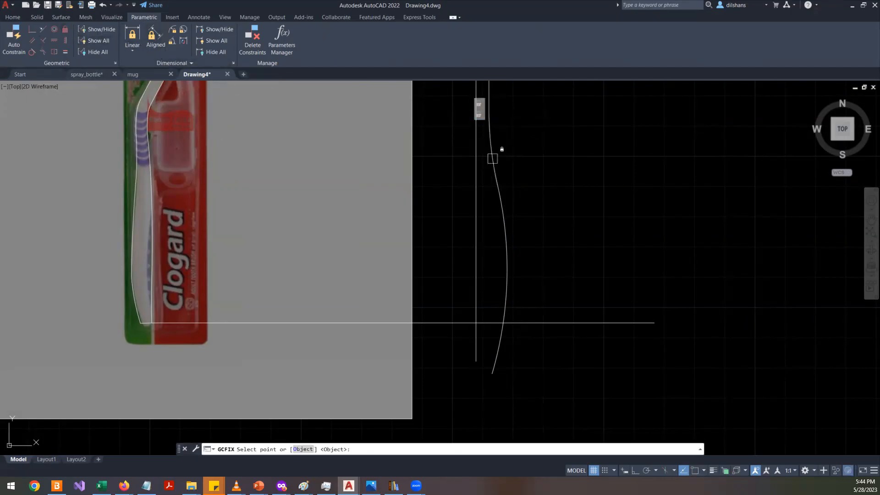
{"action": "left_click", "coordinate": [491, 115]}
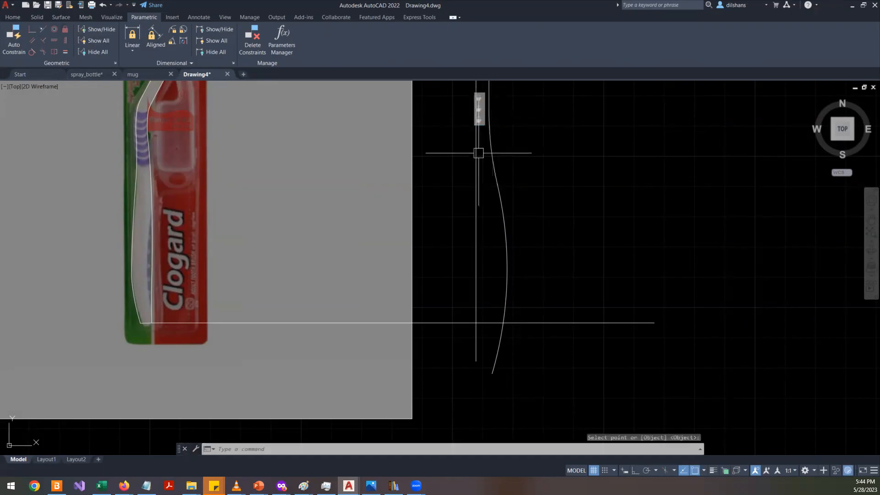
{"action": "left_click", "coordinate": [35, 53]}
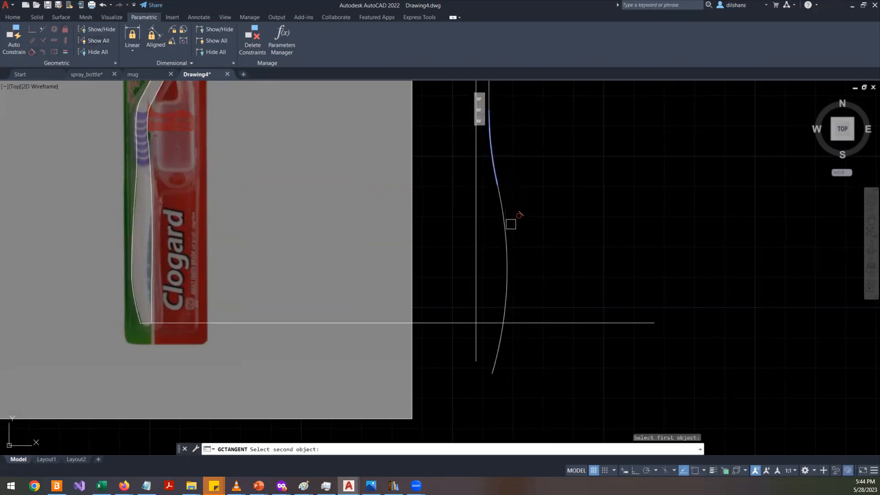
{"action": "left_click", "coordinate": [506, 229]}
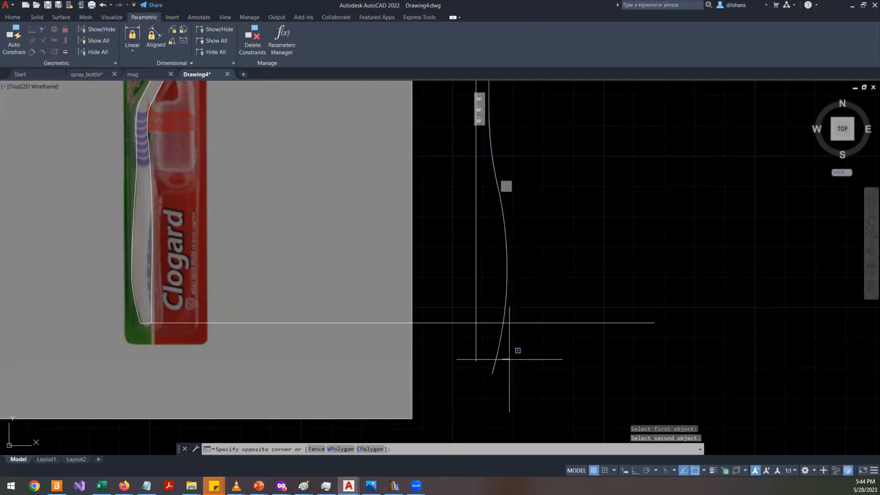
- Stretch the lower arc's end point so it meets the horizontal guide line
{"action": "left_click_drag", "start_coordinate": [506, 362], "coordinate": [485, 361]}
{"action": "left_click", "coordinate": [491, 373]}
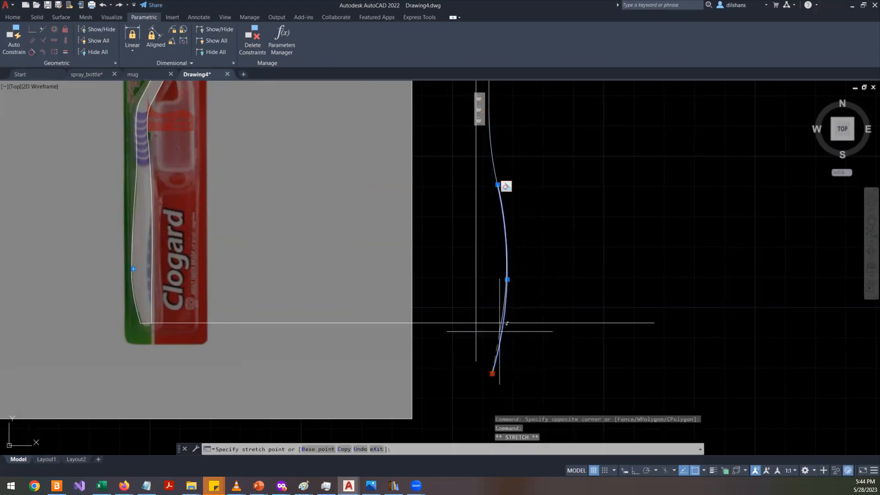
{"action": "scroll", "coordinate": [501, 319], "scroll_direction": "up", "scroll_amount": 4}
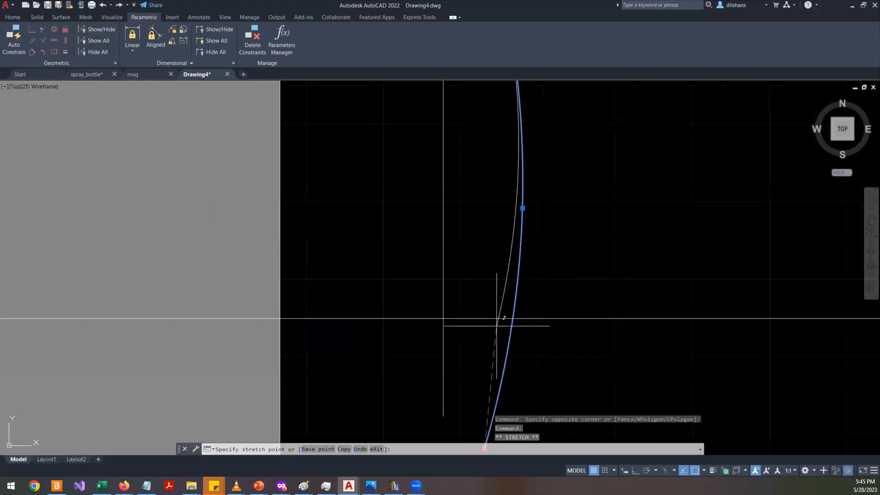
{"action": "left_click", "coordinate": [473, 319]}
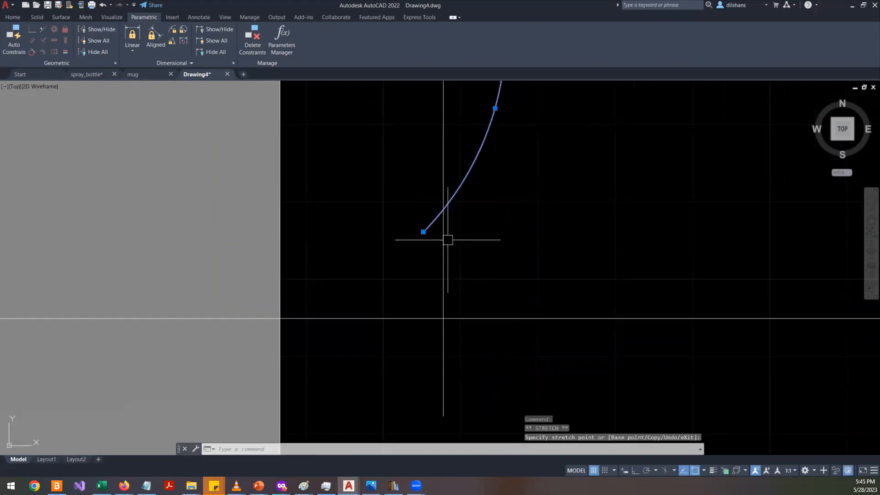
{"action": "left_click", "coordinate": [423, 231]}
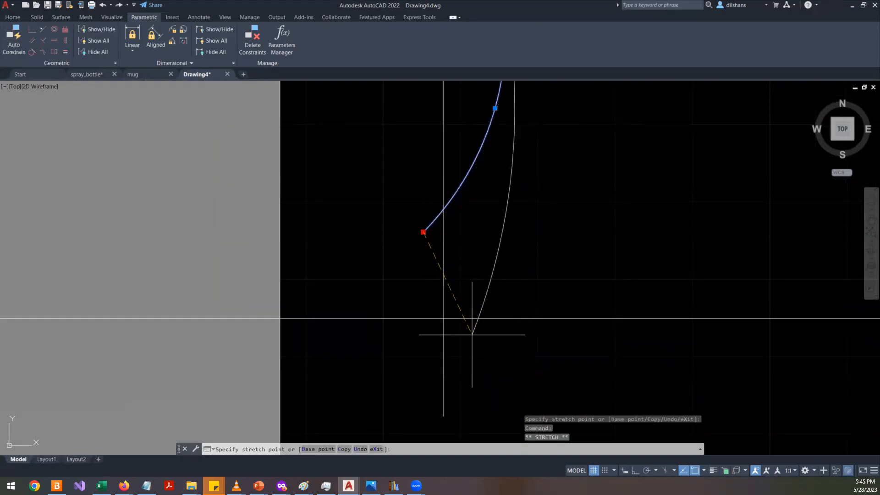
{"action": "left_click", "coordinate": [472, 334]}
{"action": "scroll", "coordinate": [530, 301], "scroll_direction": "down", "scroll_amount": 4}
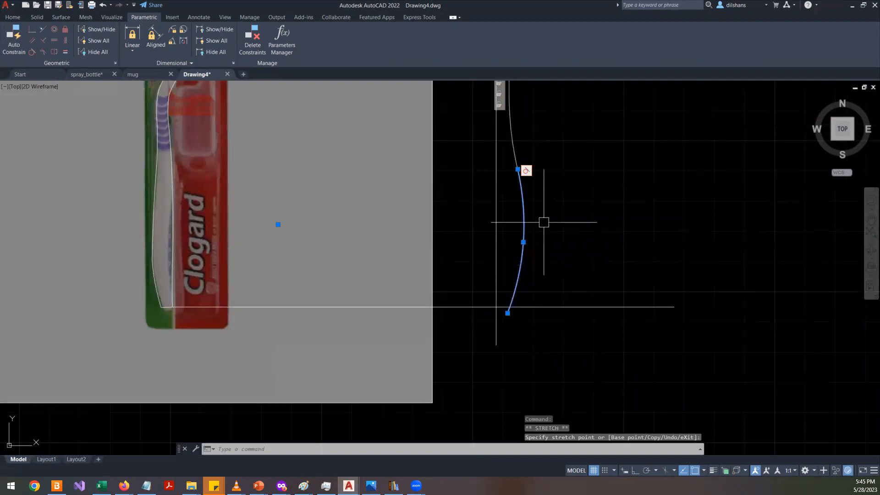
{"action": "scroll", "coordinate": [527, 275], "scroll_direction": "up", "scroll_amount": 4}
{"action": "scroll", "coordinate": [518, 337], "scroll_direction": "down", "scroll_amount": 2}
{"action": "scroll", "coordinate": [516, 348], "scroll_direction": "up", "scroll_amount": 2}
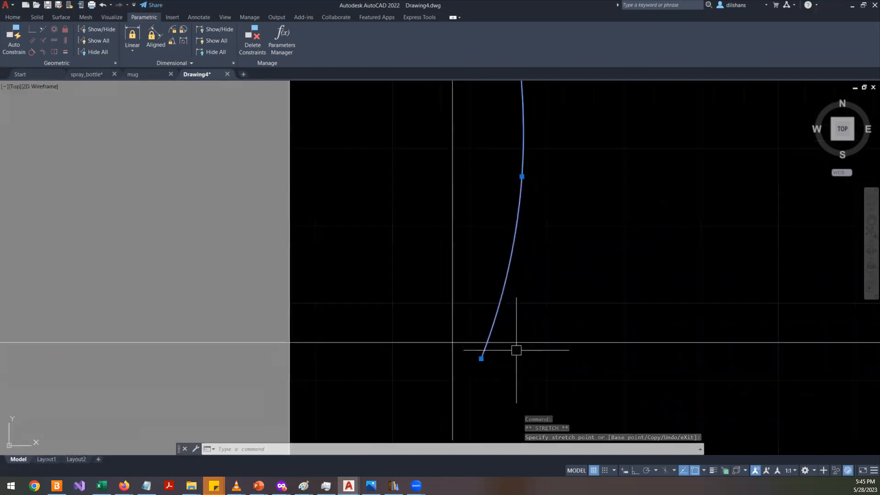
{"action": "left_click", "coordinate": [482, 358]}
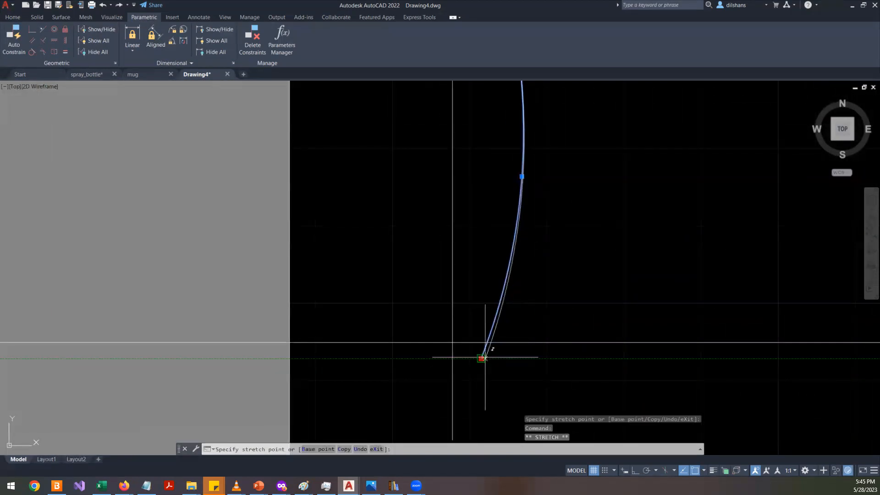
{"action": "left_click", "coordinate": [493, 357]}
{"action": "scroll", "coordinate": [498, 344], "scroll_direction": "down", "scroll_amount": 3}
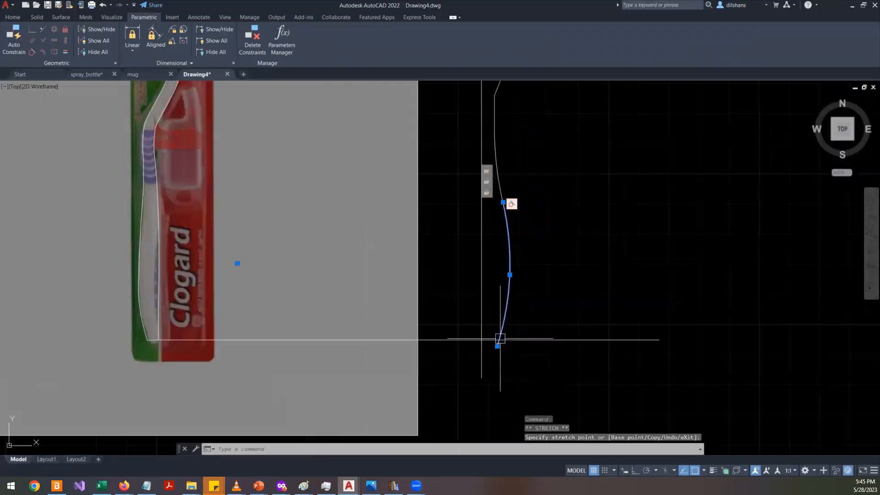
- Trim away the part of the horizontal guide line extending past the lower arc's end
{"action": "key", "text": "Escape"}
{"action": "key", "text": "Escape"}
{"action": "scroll", "coordinate": [524, 365], "scroll_direction": "up", "scroll_amount": 4}
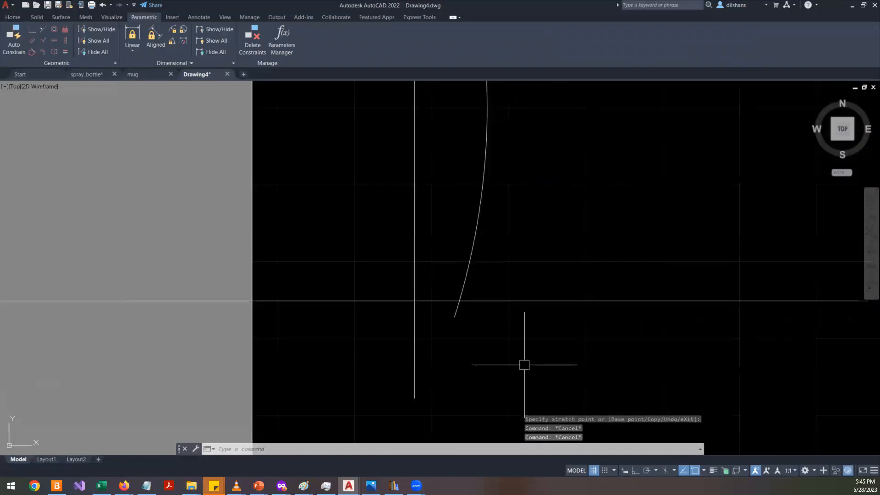
{"action": "type", "text": "tr"}
{"action": "key", "text": "Return"}
{"action": "left_click", "coordinate": [491, 301]}
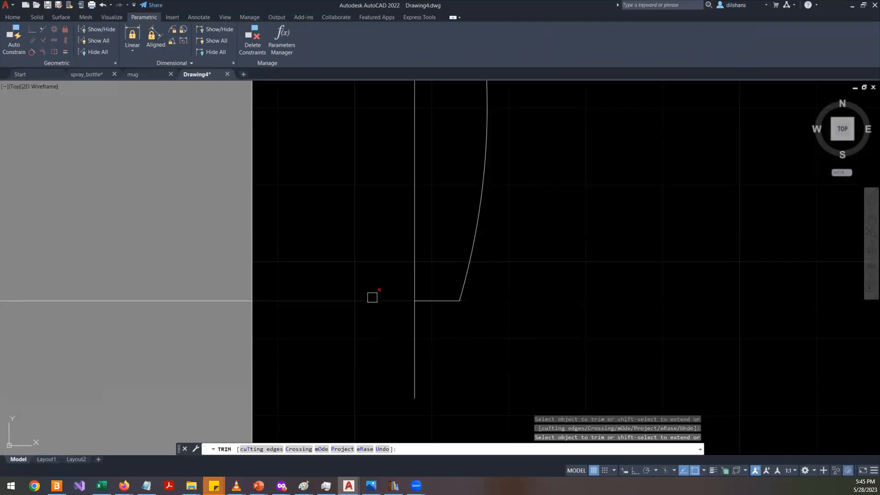
{"action": "scroll", "coordinate": [371, 299], "scroll_direction": "down", "scroll_amount": 3}
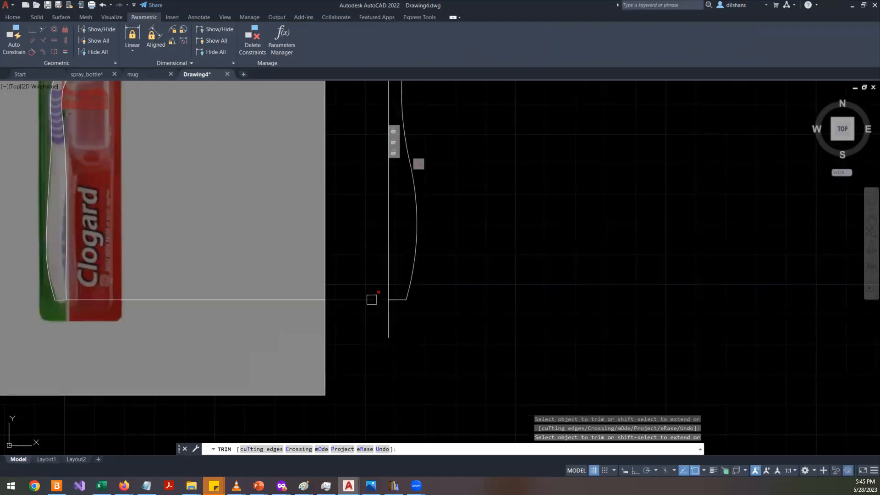
{"action": "key", "text": "Escape"}
{"action": "scroll", "coordinate": [395, 337], "scroll_direction": "down", "scroll_amount": 3}
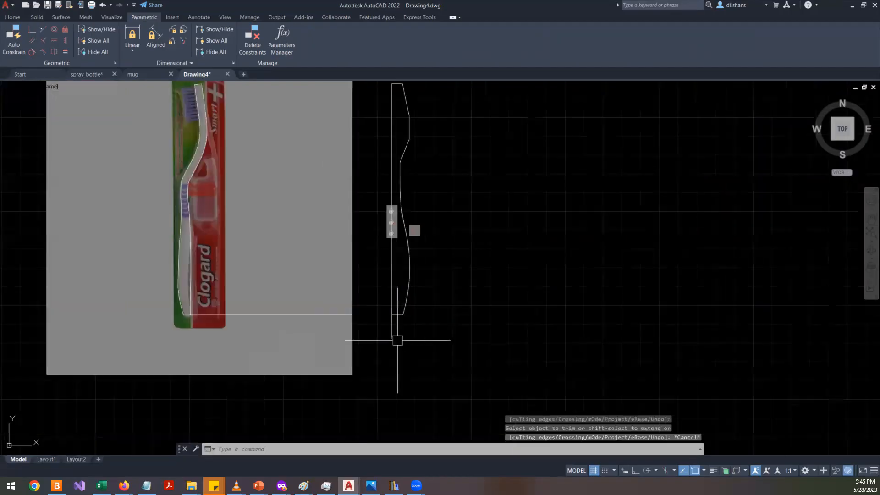
- Stretch the junction between the slanted neck line and the straight vertical line upward
{"action": "scroll", "coordinate": [440, 249], "scroll_direction": "up", "scroll_amount": 3}
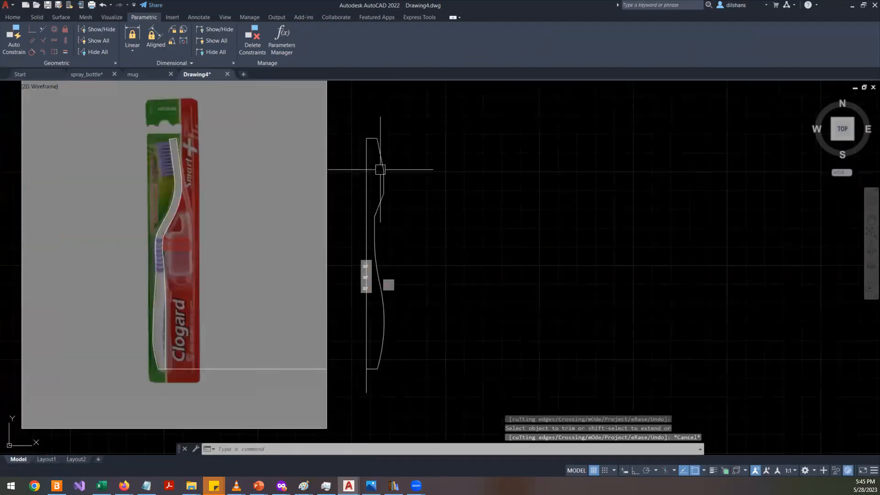
{"action": "scroll", "coordinate": [381, 170], "scroll_direction": "up", "scroll_amount": 3}
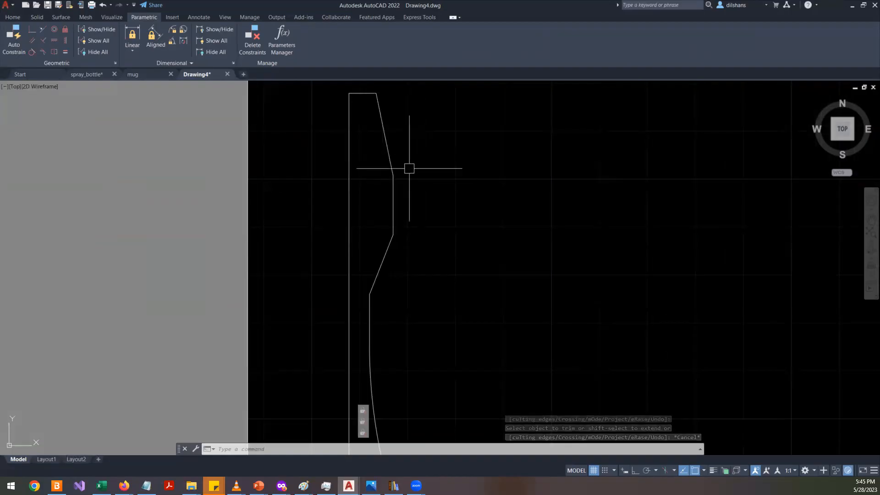
{"action": "left_click", "coordinate": [399, 165]}
{"action": "left_click", "coordinate": [385, 197]}
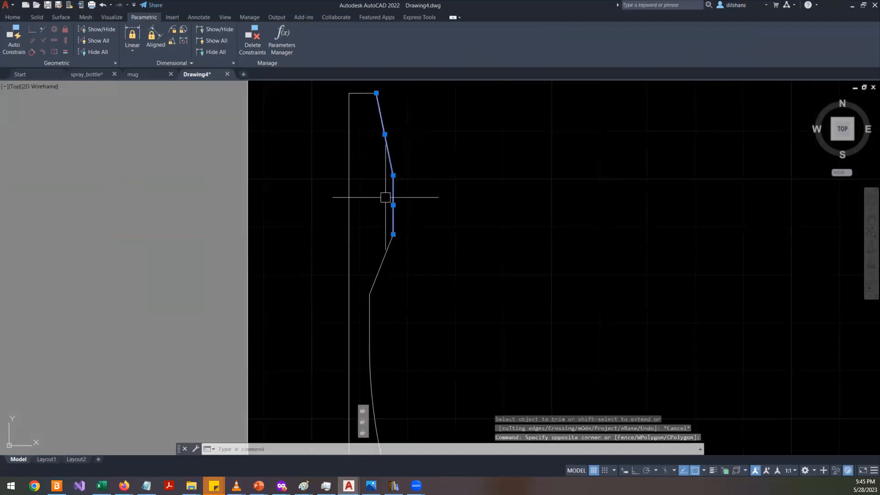
{"action": "left_click", "coordinate": [392, 175]}
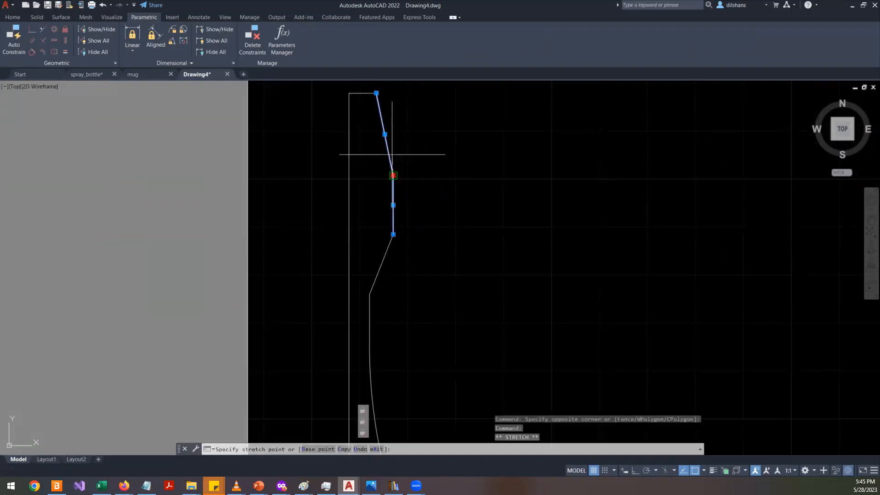
{"action": "left_click", "coordinate": [392, 154]}
{"action": "left_click", "coordinate": [393, 175]}
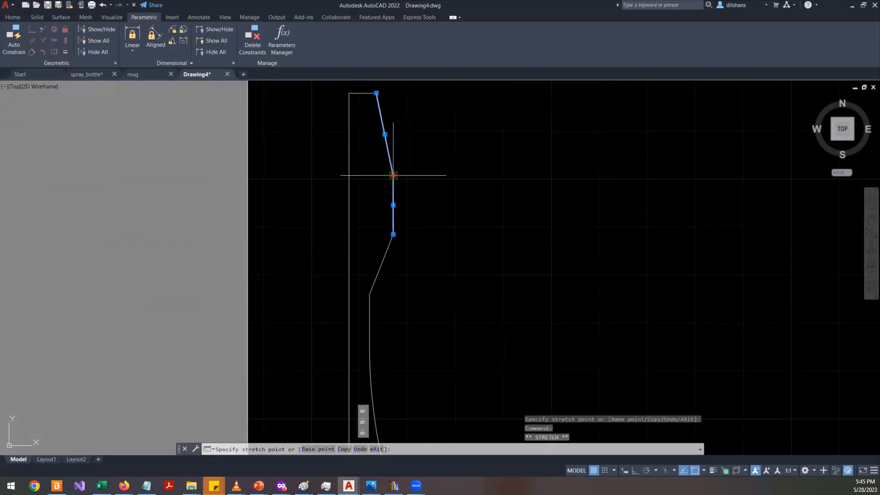
{"action": "left_click", "coordinate": [393, 163]}
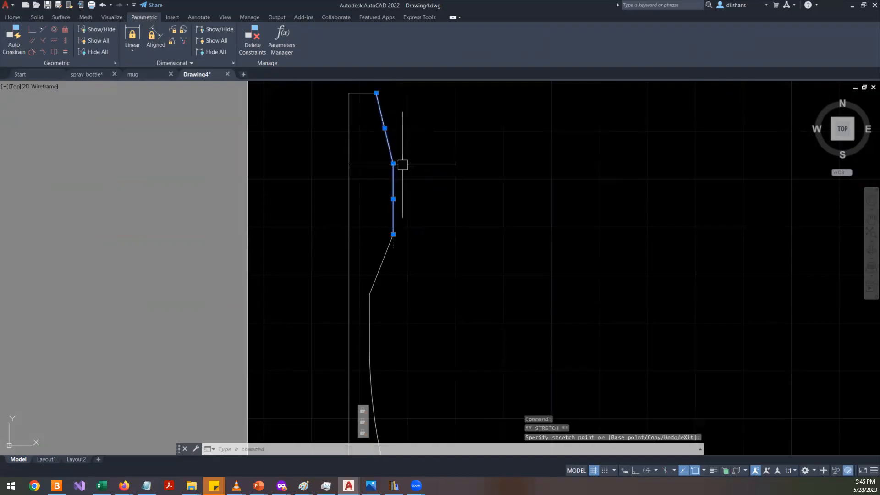
{"action": "scroll", "coordinate": [401, 163], "scroll_direction": "up", "scroll_amount": 4}
{"action": "scroll", "coordinate": [401, 151], "scroll_direction": "down", "scroll_amount": 6}
{"action": "scroll", "coordinate": [396, 212], "scroll_direction": "up", "scroll_amount": 4}
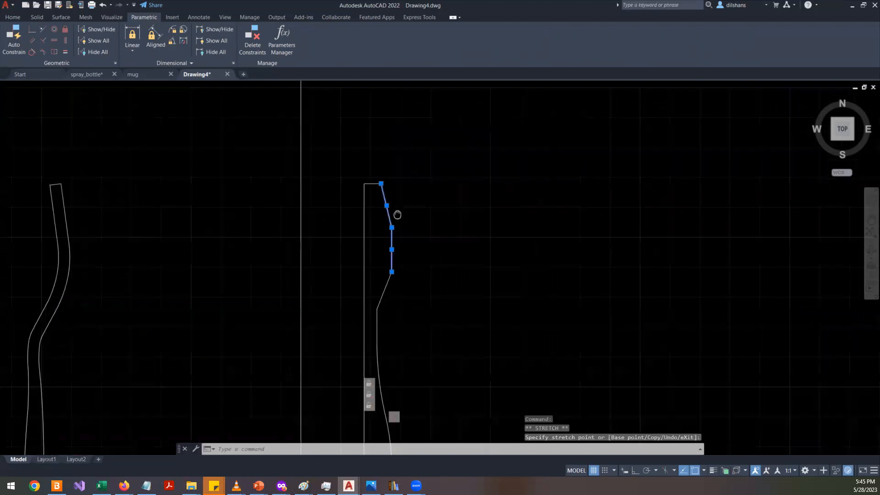
{"action": "left_click", "coordinate": [380, 280]}
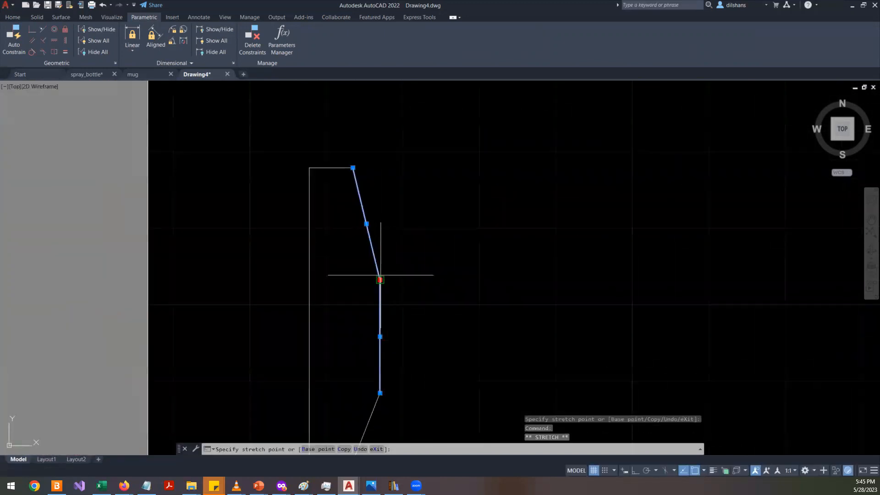
{"action": "left_click", "coordinate": [378, 239]}
{"action": "scroll", "coordinate": [391, 203], "scroll_direction": "down", "scroll_amount": 1}
{"action": "scroll", "coordinate": [388, 202], "scroll_direction": "up", "scroll_amount": 2}
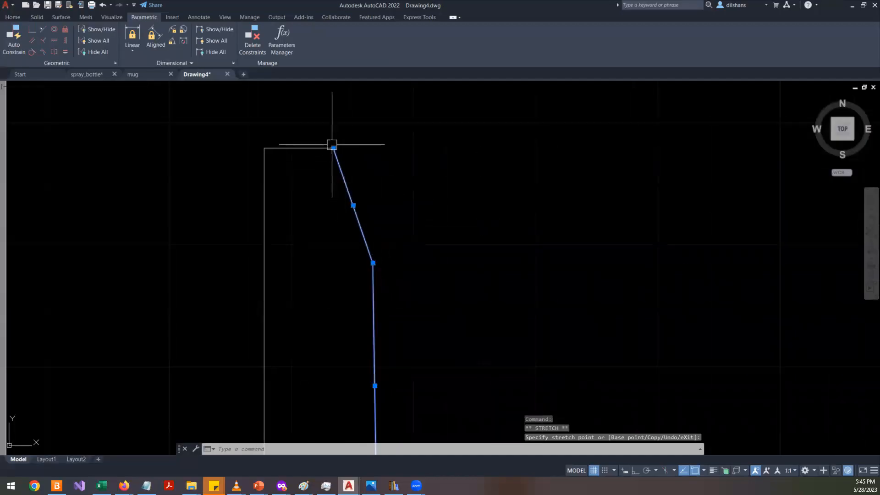
{"action": "left_click", "coordinate": [333, 147]}
{"action": "left_click", "coordinate": [320, 148]}
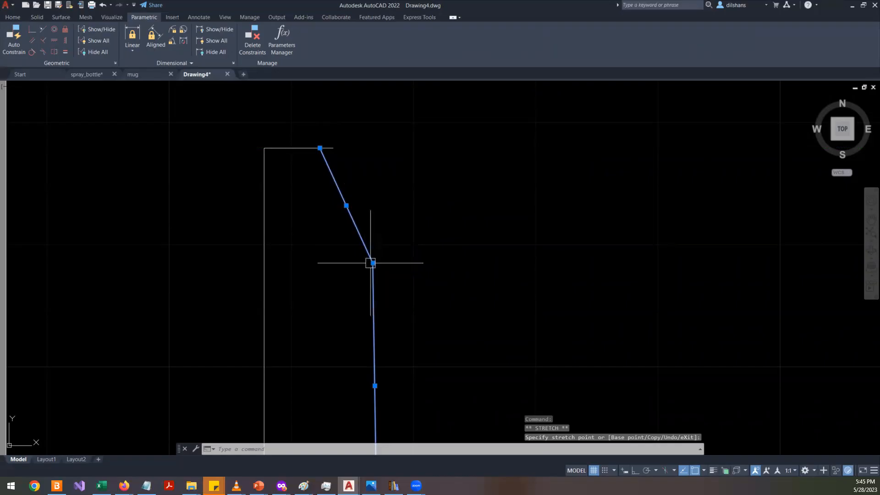
{"action": "key", "text": "Escape"}
{"action": "key", "text": "Escape"}
{"action": "key", "text": "ctrl+z"}
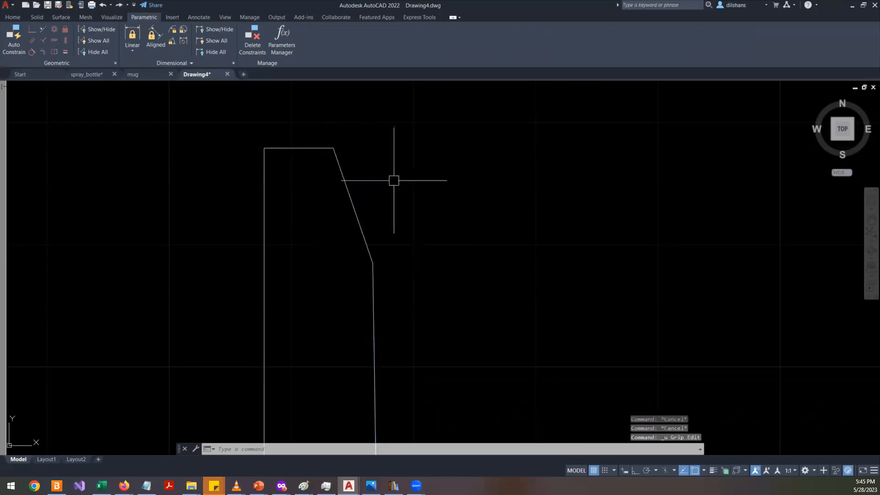
- Stretch the profile's top corner inward, shortening the top horizontal line
{"action": "left_click", "coordinate": [363, 125]}
{"action": "left_click", "coordinate": [291, 177]}
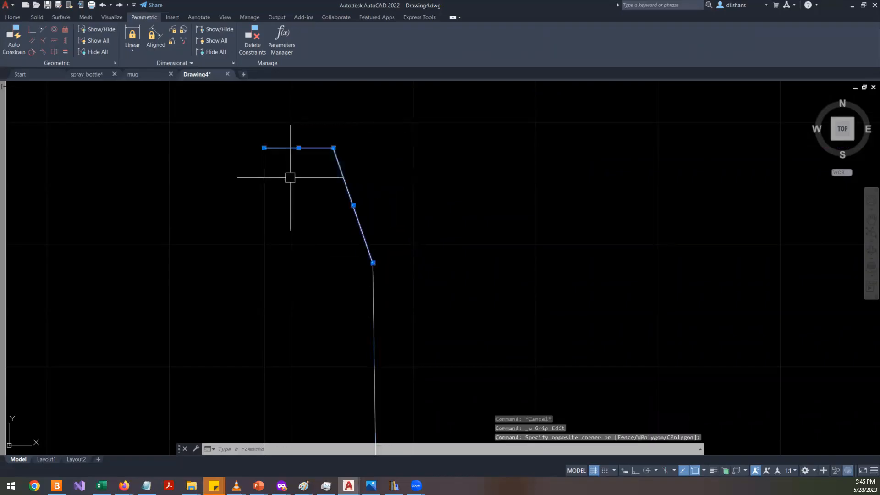
{"action": "left_click", "coordinate": [333, 148]}
{"action": "left_click", "coordinate": [319, 148]}
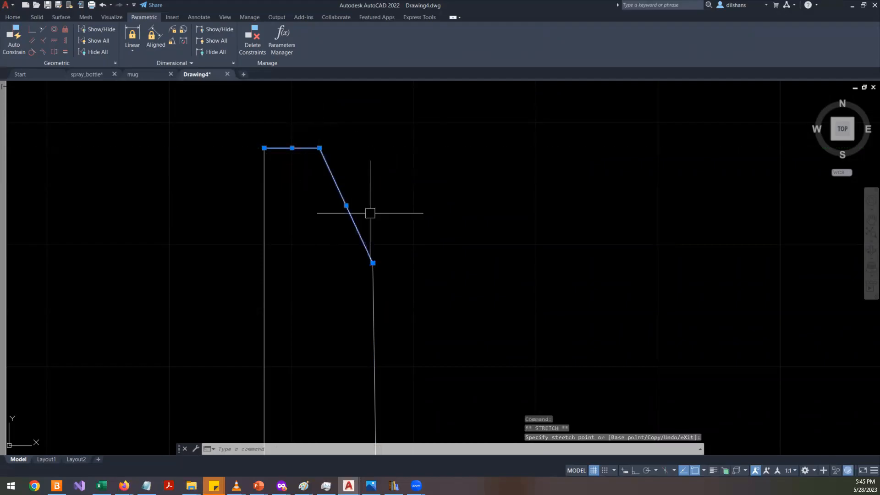
- Stretch the lower end of the slanted neck line inward with object snap turned off
{"action": "left_click", "coordinate": [402, 249]}
{"action": "left_click", "coordinate": [338, 321]}
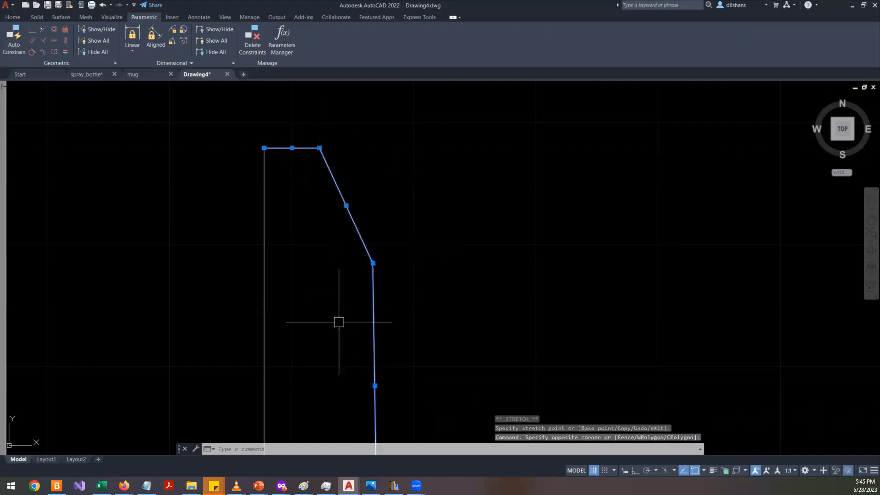
{"action": "left_click", "coordinate": [372, 263]}
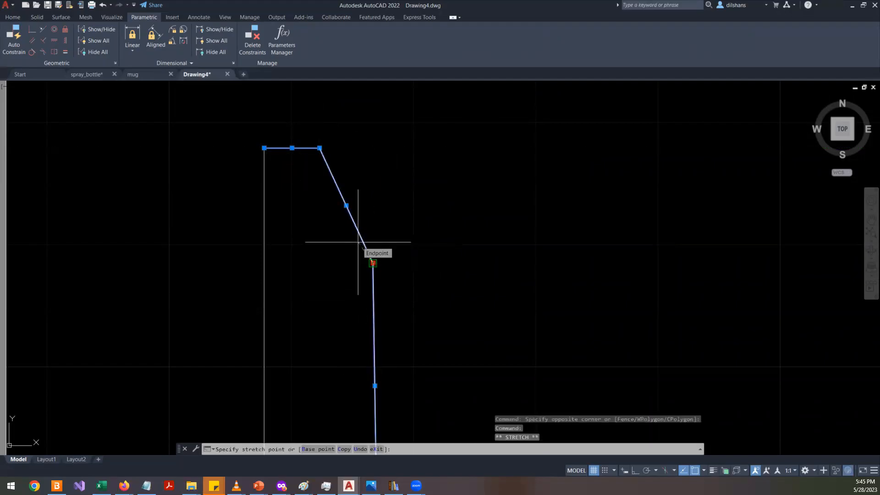
{"action": "key", "text": "F3"}
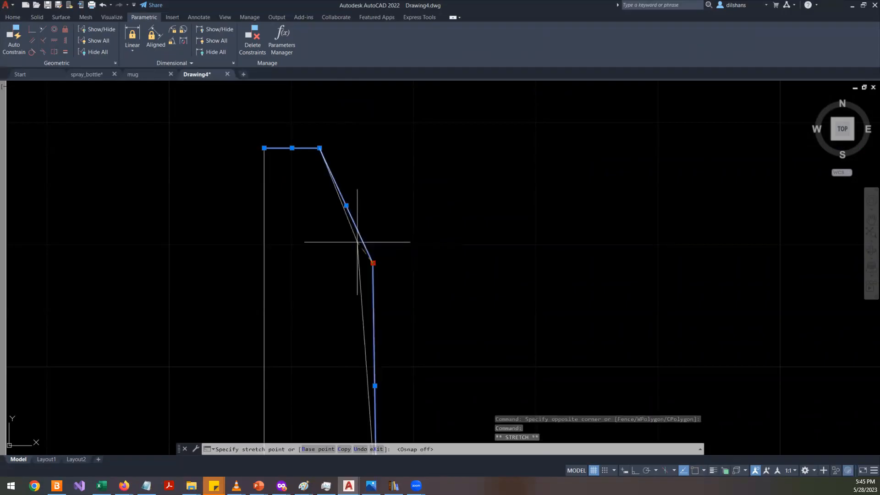
{"action": "left_click", "coordinate": [356, 233]}
{"action": "right_click", "coordinate": [355, 233]}
{"action": "key", "text": "Escape"}
{"action": "key", "text": "Escape"}
{"action": "key", "text": "Escape"}
{"action": "scroll", "coordinate": [423, 211], "scroll_direction": "down", "scroll_amount": 4}
{"action": "left_click", "coordinate": [426, 302]}
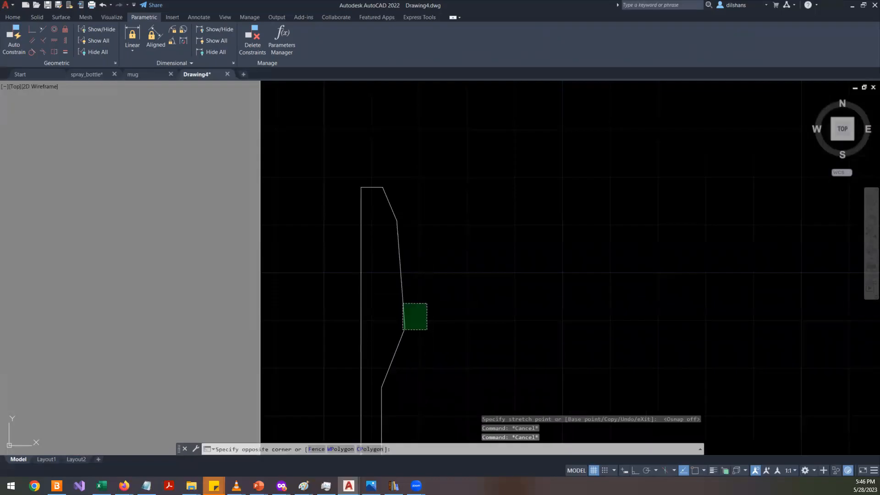
{"action": "left_click", "coordinate": [388, 349]}
{"action": "left_click", "coordinate": [404, 328]}
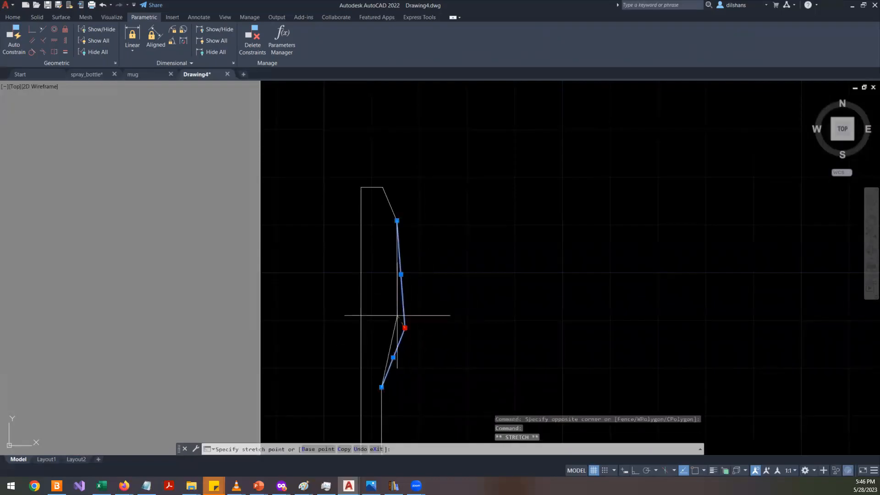
{"action": "key", "text": "Escape"}
{"action": "key", "text": "Escape"}
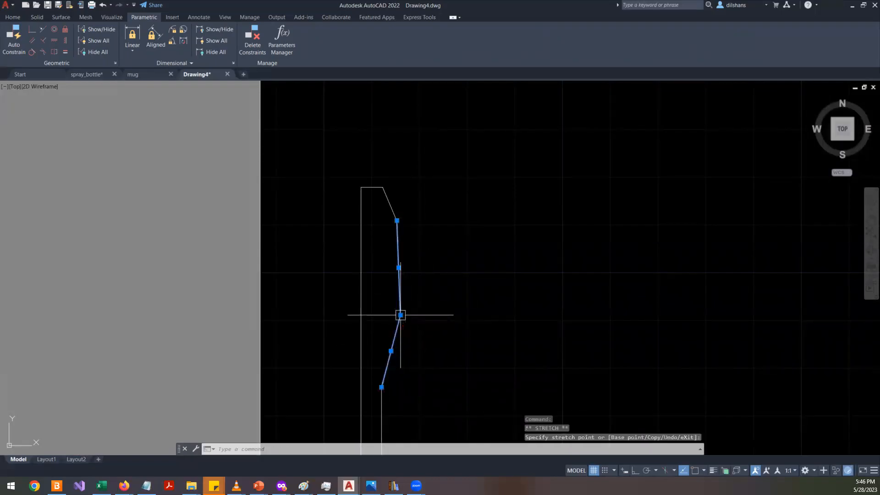
- Select all segments of the side profile and join them into a single polyline
{"action": "scroll", "coordinate": [428, 257], "scroll_direction": "down", "scroll_amount": 5}
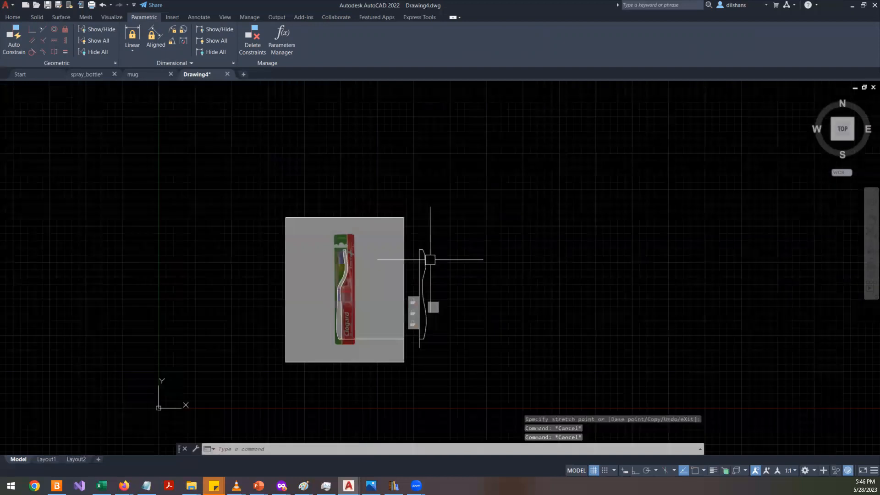
{"action": "scroll", "coordinate": [431, 290], "scroll_direction": "up", "scroll_amount": 4}
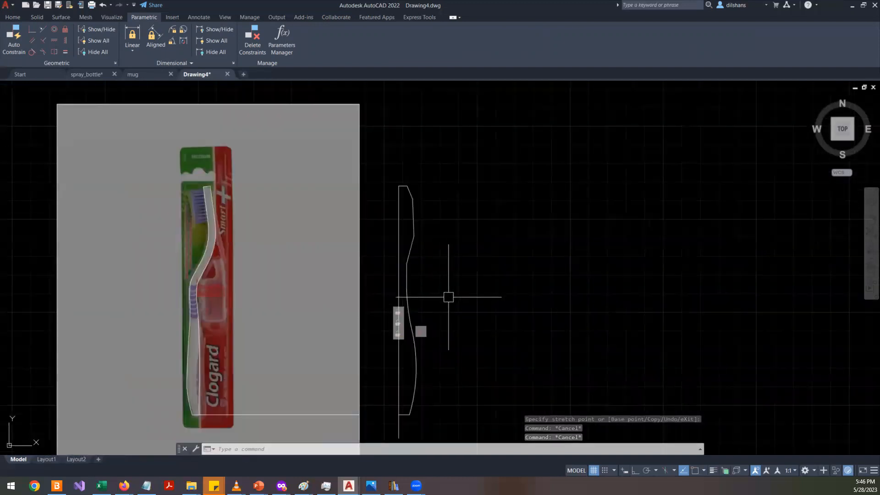
{"action": "left_click", "coordinate": [440, 166]}
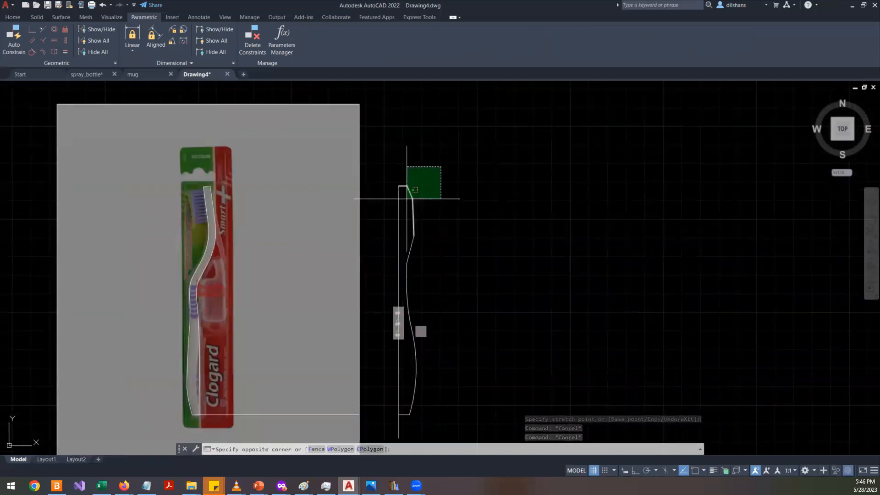
{"action": "left_click", "coordinate": [411, 259]}
{"action": "left_click", "coordinate": [406, 278]}
{"action": "left_click", "coordinate": [426, 403]}
{"action": "left_click", "coordinate": [415, 345]}
{"action": "scroll", "coordinate": [418, 309], "scroll_direction": "up", "scroll_amount": 6}
{"action": "left_click", "coordinate": [411, 301]}
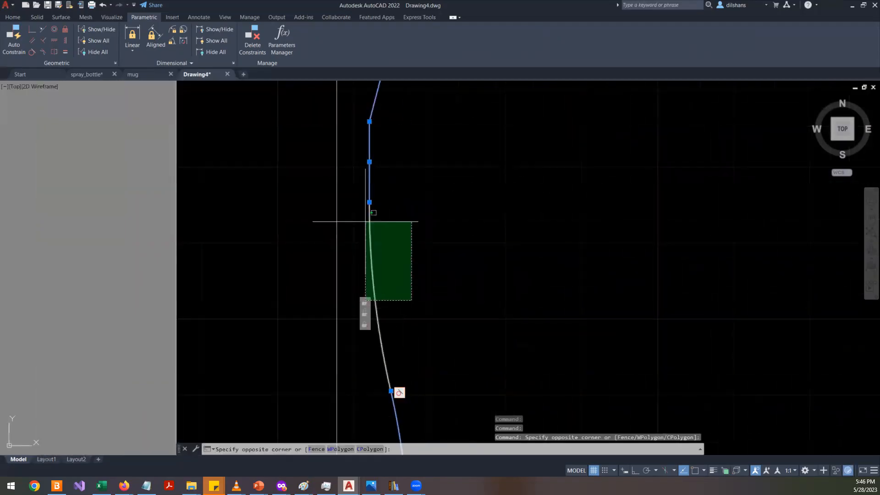
{"action": "left_click", "coordinate": [365, 221]}
{"action": "scroll", "coordinate": [384, 220], "scroll_direction": "down", "scroll_amount": 6}
{"action": "scroll", "coordinate": [393, 371], "scroll_direction": "up", "scroll_amount": 6}
{"action": "left_click", "coordinate": [374, 314]}
{"action": "left_click", "coordinate": [343, 253]}
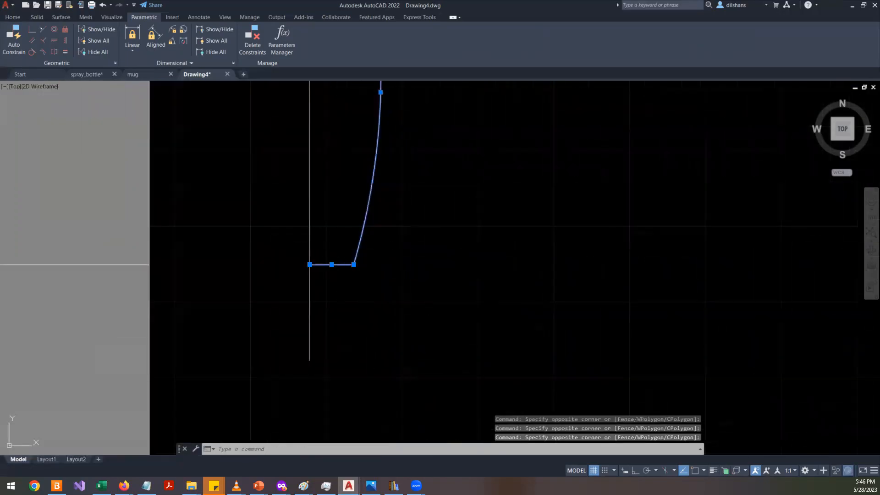
{"action": "type", "text": "j"}
{"action": "key", "text": "Return"}
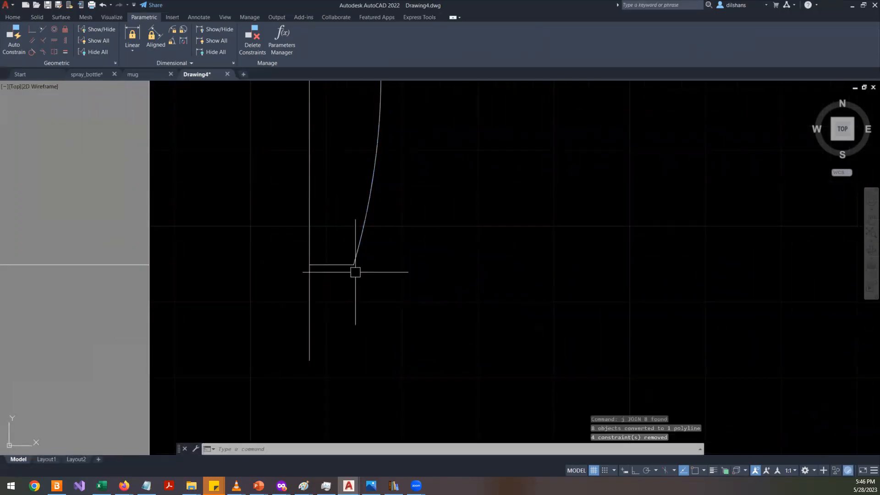
- Open the joined polyline's properties to review it, then close the palette
{"action": "left_click", "coordinate": [341, 264]}
{"action": "right_click", "coordinate": [546, 192]}
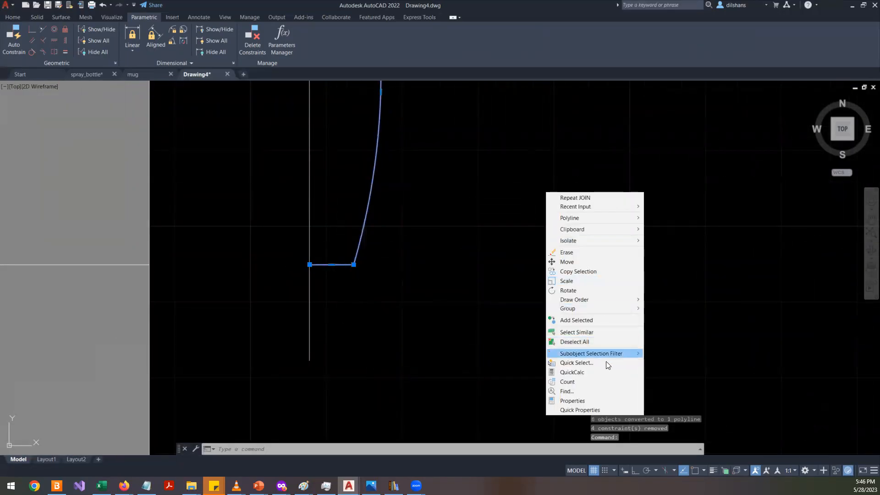
{"action": "left_click", "coordinate": [587, 400]}
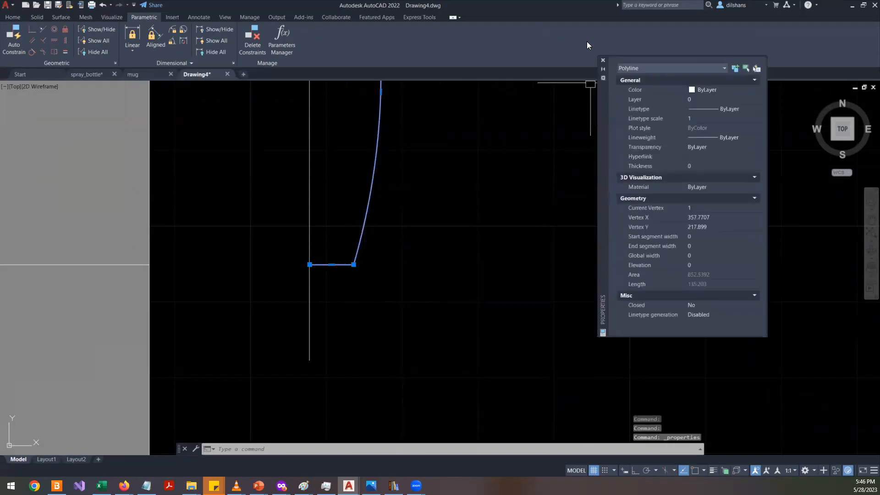
{"action": "left_click", "coordinate": [602, 60]}
{"action": "scroll", "coordinate": [465, 298], "scroll_direction": "down", "scroll_amount": 7}
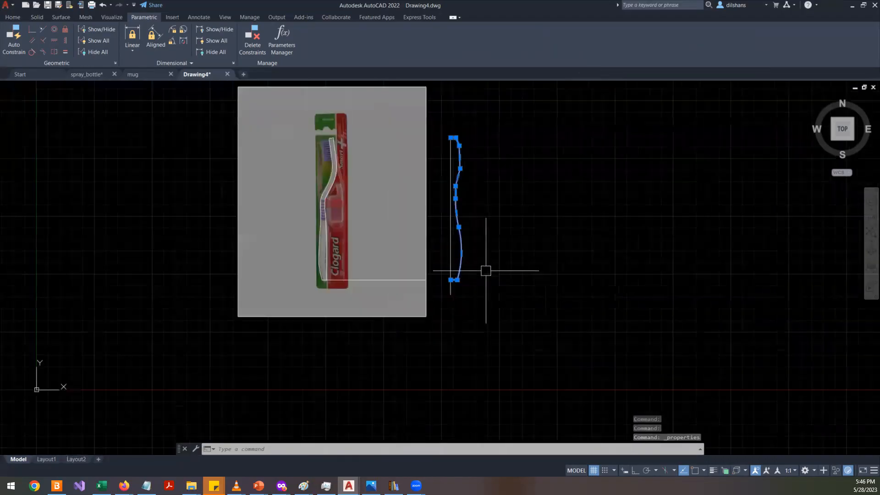
- Mirror the side profile about a vertical line through its top end, keeping the original, to form the front outline
{"action": "type", "text": "mi"}
{"action": "key", "text": "Return"}
{"action": "scroll", "coordinate": [474, 98], "scroll_direction": "up", "scroll_amount": 4}
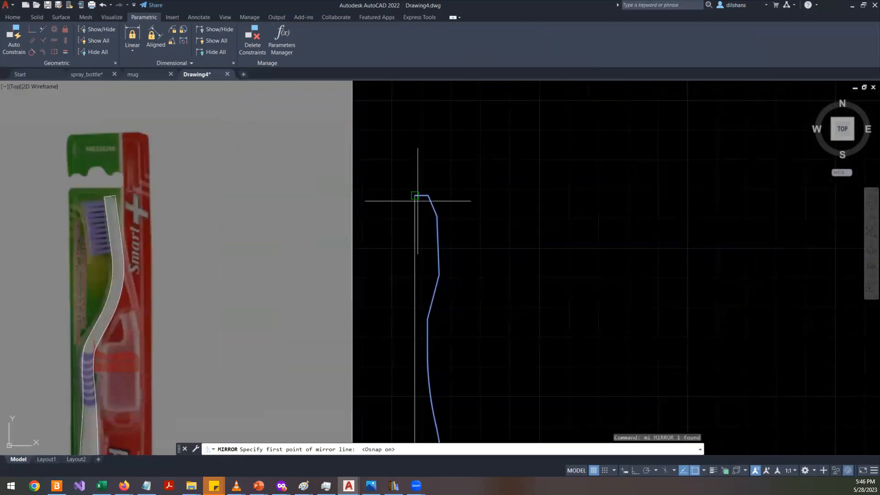
{"action": "left_click", "coordinate": [416, 197]}
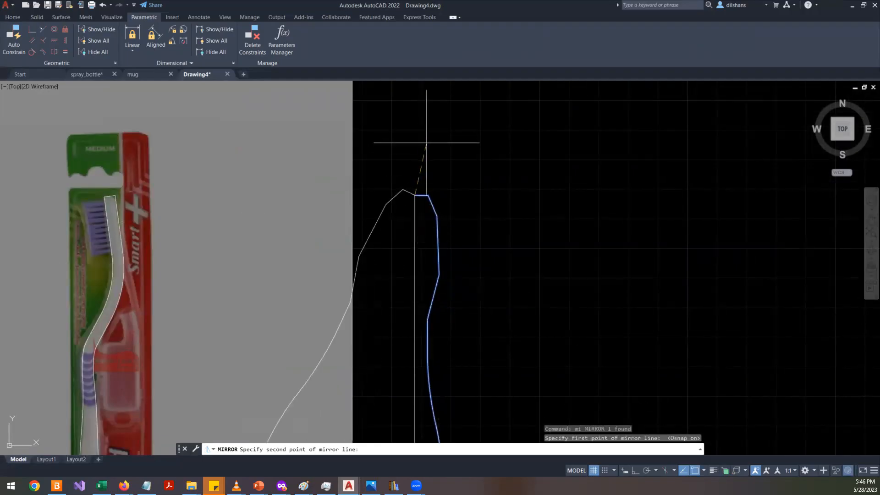
{"action": "key", "text": "F8"}
{"action": "left_click", "coordinate": [412, 123]}
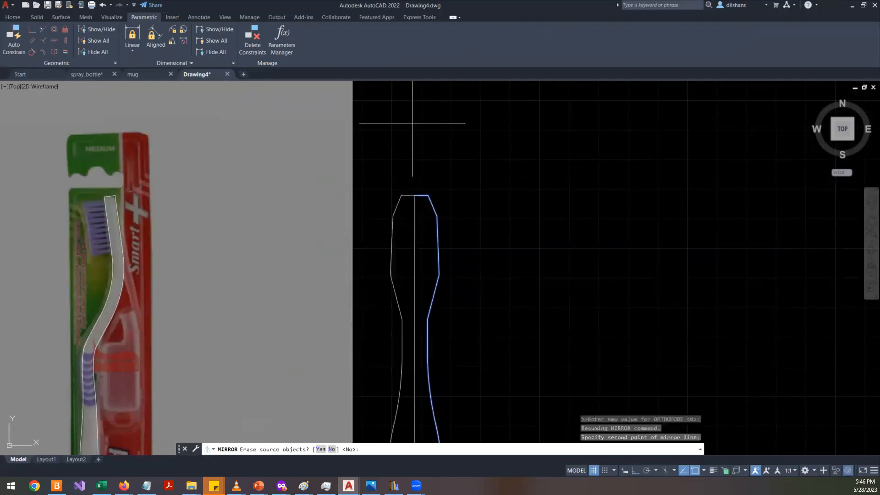
{"action": "key", "text": "Return"}
- Select both halves of the front outline at the bottom and join them into one polyline
{"action": "scroll", "coordinate": [414, 151], "scroll_direction": "down", "scroll_amount": 4}
{"action": "scroll", "coordinate": [417, 294], "scroll_direction": "up", "scroll_amount": 4}
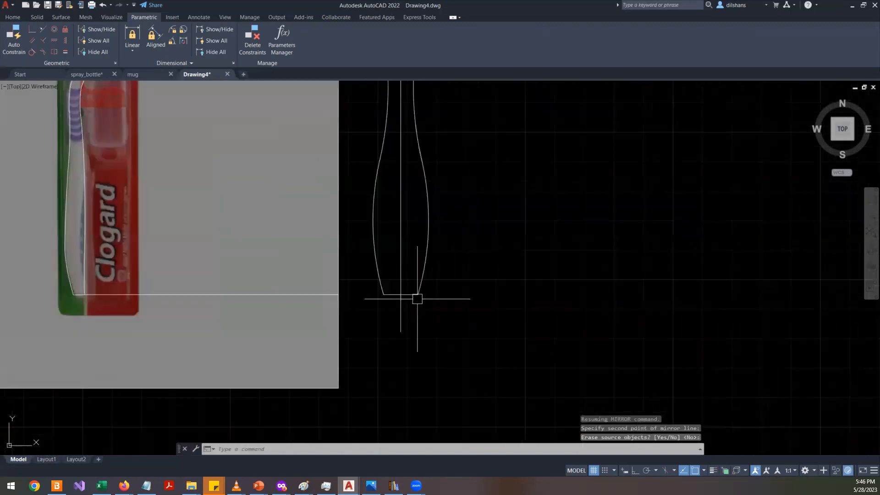
{"action": "scroll", "coordinate": [416, 293], "scroll_direction": "up", "scroll_amount": 3}
{"action": "left_click", "coordinate": [416, 259]}
{"action": "left_click", "coordinate": [355, 261]}
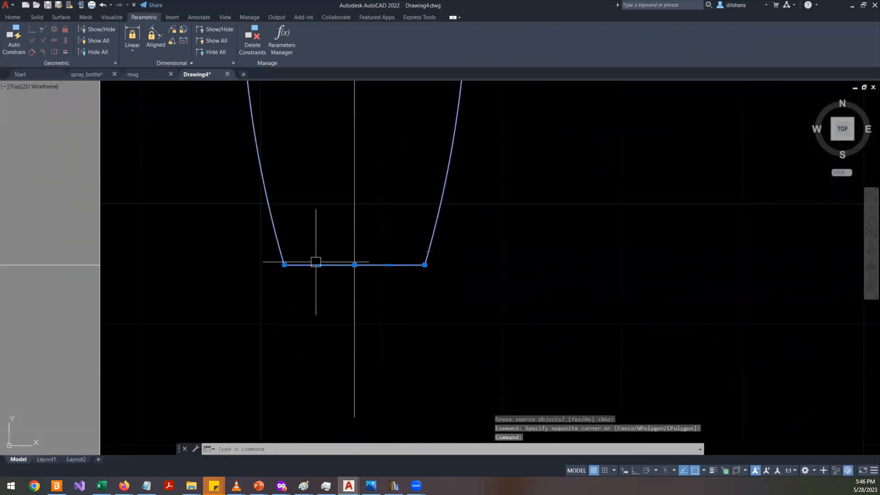
{"action": "type", "text": "j"}
{"action": "key", "text": "Return"}
- Select the joined front outline and zoom out to review it against the reference image
{"action": "scroll", "coordinate": [289, 279], "scroll_direction": "down", "scroll_amount": 4}
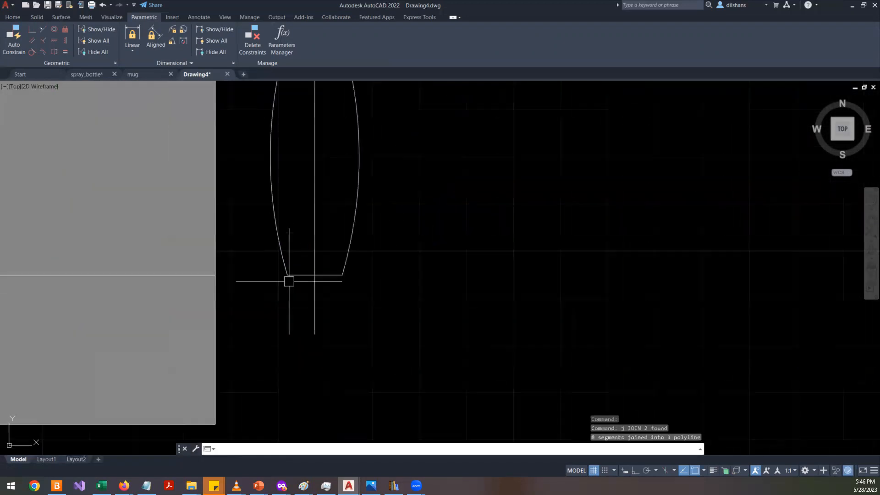
{"action": "left_click", "coordinate": [306, 262]}
{"action": "left_click", "coordinate": [294, 280]}
{"action": "scroll", "coordinate": [274, 275], "scroll_direction": "down", "scroll_amount": 4}
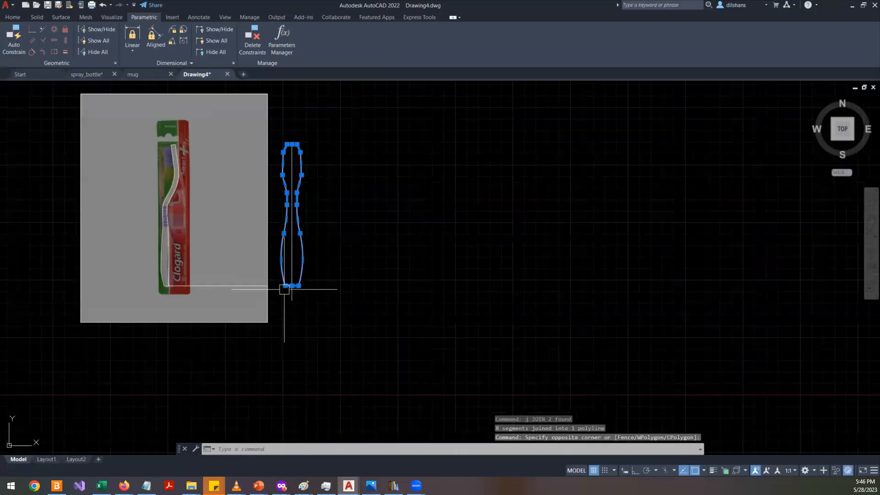
{"action": "scroll", "coordinate": [266, 188], "scroll_direction": "up", "scroll_amount": 4}
{"action": "scroll", "coordinate": [283, 203], "scroll_direction": "down", "scroll_amount": 4}
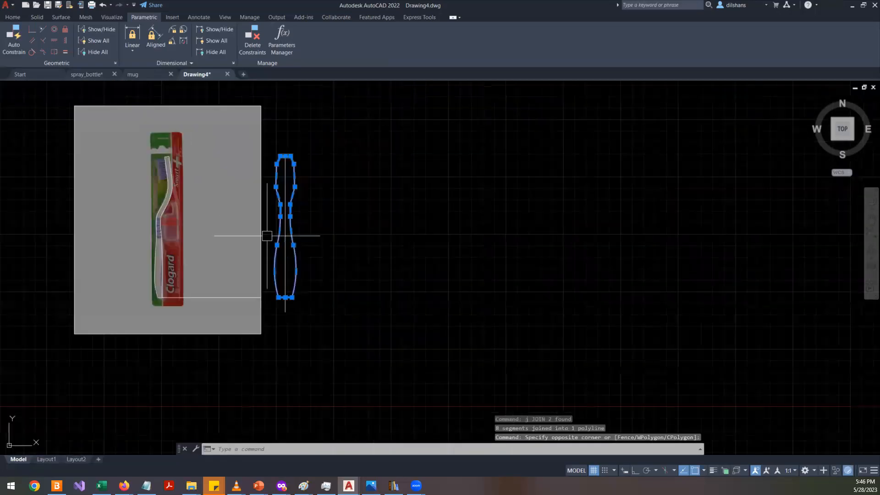
{"action": "key", "text": "Escape"}
{"action": "key", "text": "Escape"}
- Copy the traced outline and the front outline horizontally to an empty area on the right
{"action": "left_click", "coordinate": [96, 130]}
{"action": "left_click", "coordinate": [200, 333]}
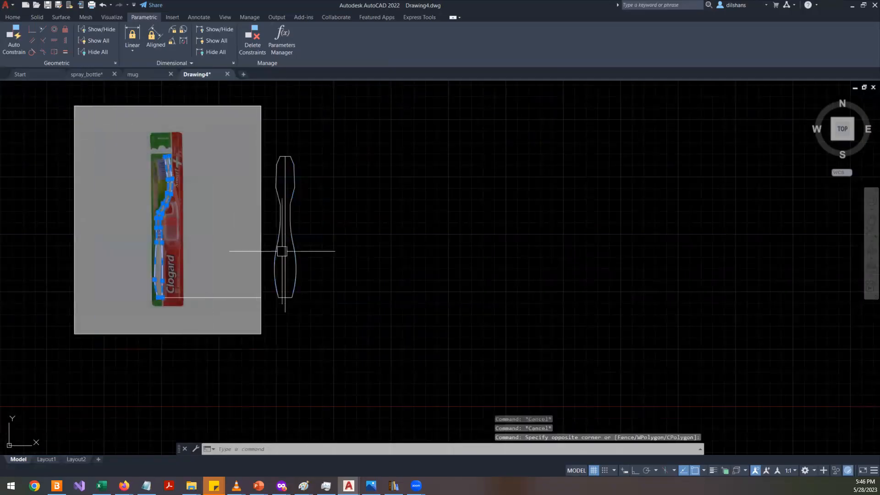
{"action": "left_click", "coordinate": [261, 132]}
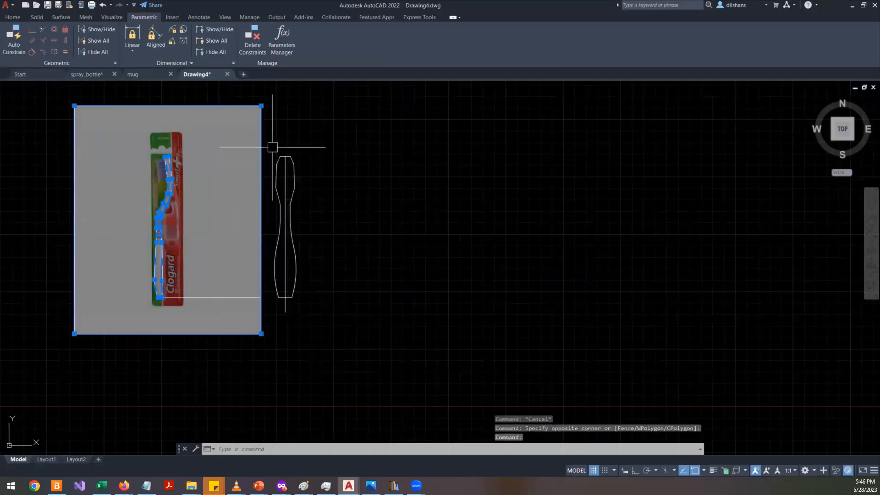
{"action": "left_click", "coordinate": [276, 132], "text": "shift"}
{"action": "left_click", "coordinate": [216, 85], "text": "shift"}
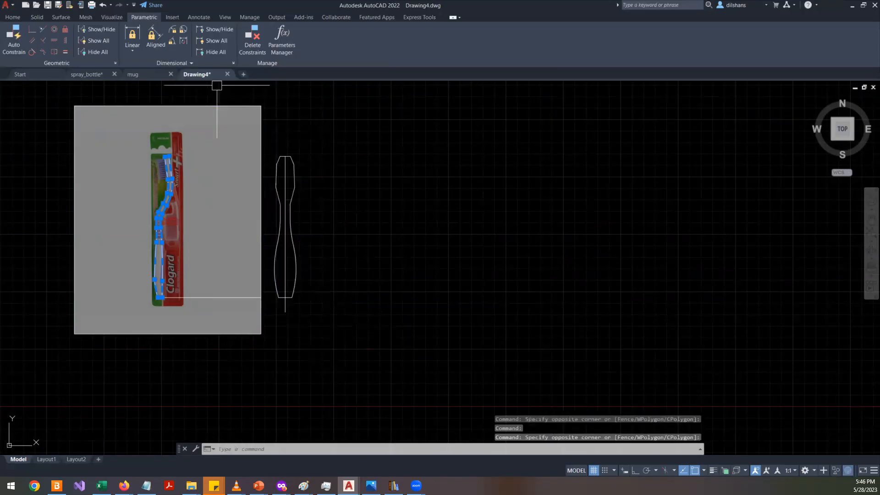
{"action": "left_click", "coordinate": [274, 142]}
{"action": "left_click", "coordinate": [337, 320]}
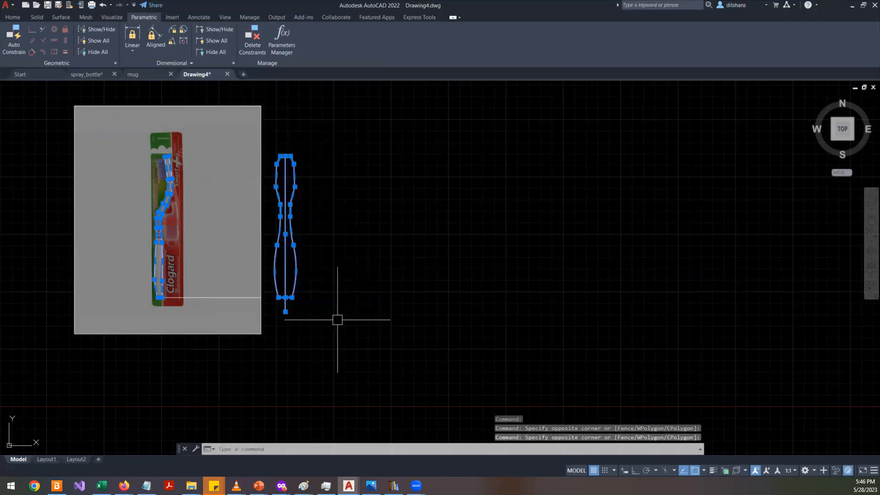
{"action": "type", "text": "co"}
{"action": "key", "text": "Return"}
{"action": "left_click", "coordinate": [340, 310]}
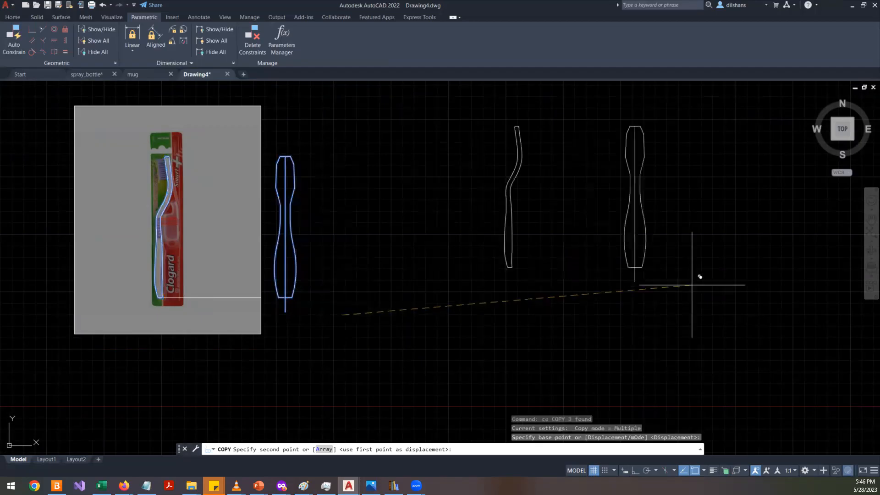
{"action": "middle_click_drag", "start_coordinate": [721, 281], "coordinate": [450, 309]}
{"action": "left_click", "coordinate": [603, 352]}
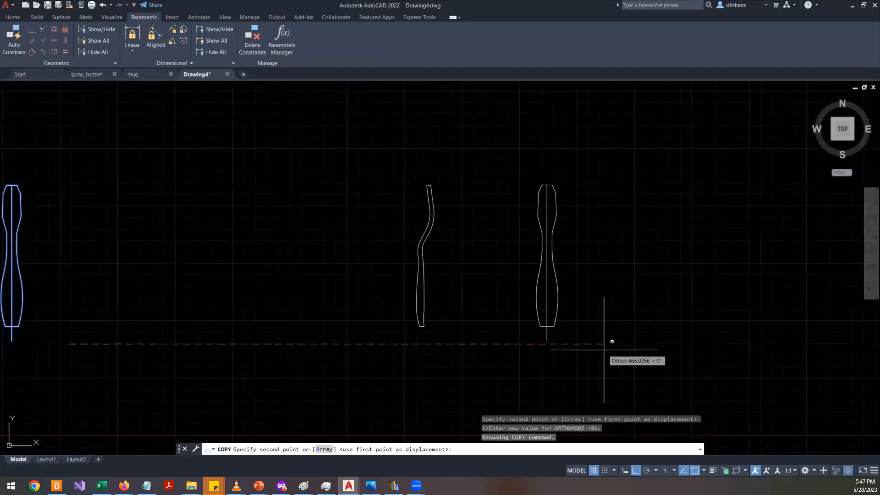
{"action": "key", "text": "Return"}
- Switch the viewport's visual style to Shades of Gray
{"action": "scroll", "coordinate": [472, 270], "scroll_direction": "up", "scroll_amount": 4}
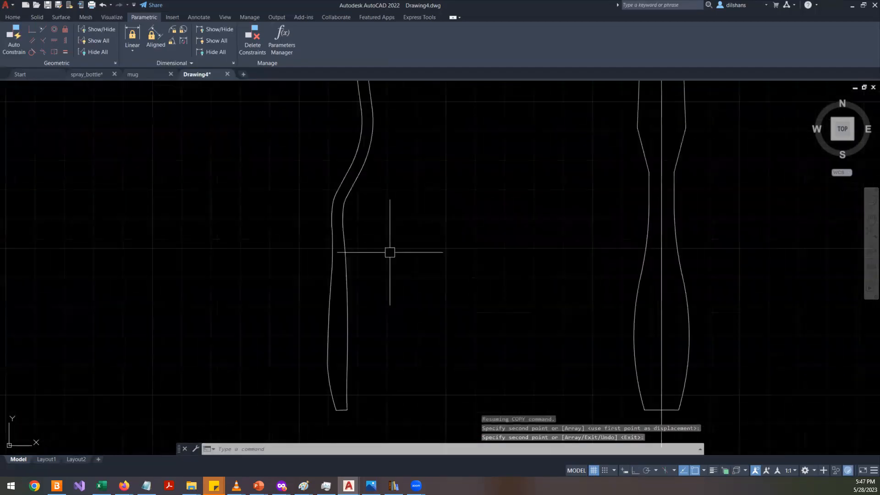
{"action": "left_click", "coordinate": [43, 87]}
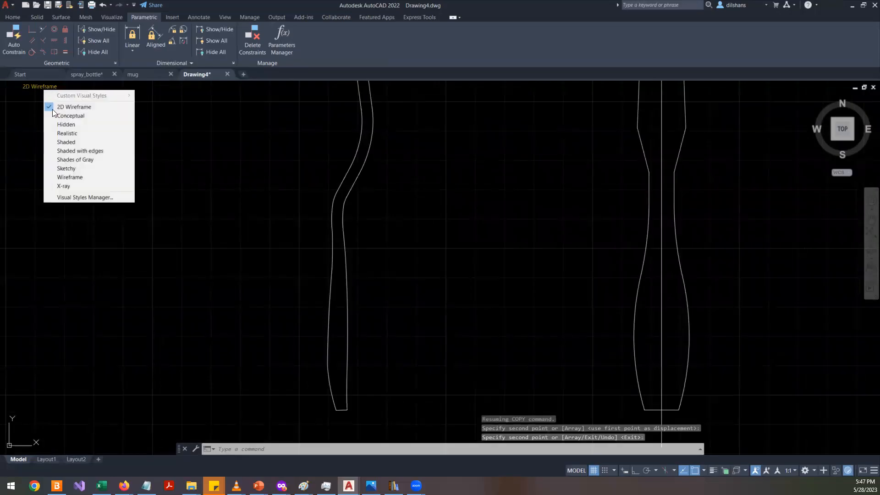
{"action": "left_click", "coordinate": [99, 156]}
{"action": "scroll", "coordinate": [421, 294], "scroll_direction": "down", "scroll_amount": 4}
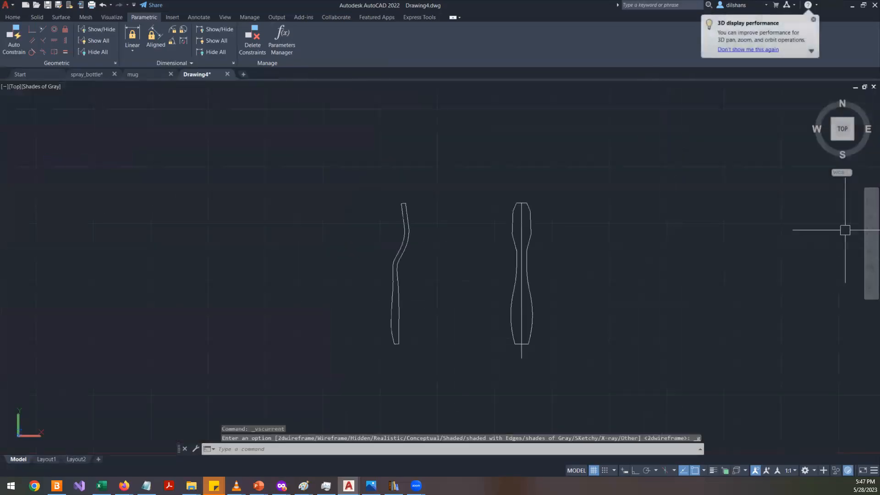
- Orbit the view to inspect the copied outlines in 3D
{"action": "left_click", "coordinate": [871, 258]}
{"action": "left_click", "coordinate": [532, 313]}
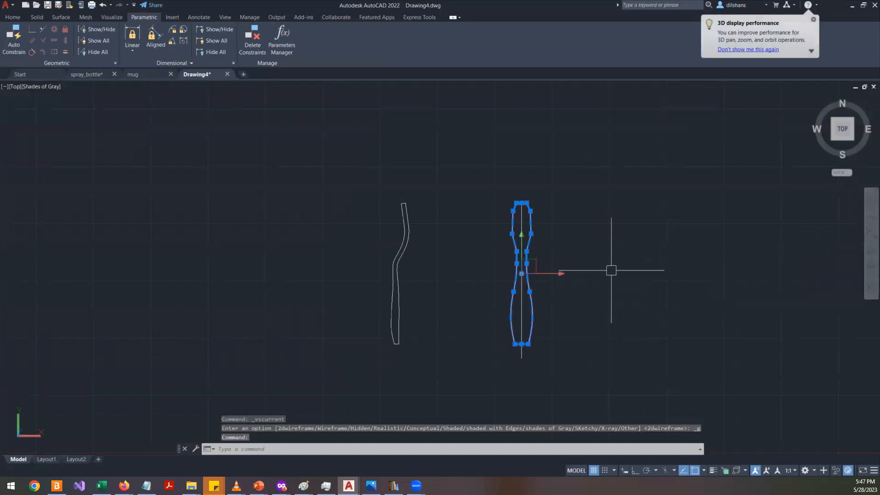
{"action": "key", "text": "Escape"}
{"action": "key", "text": "Escape"}
{"action": "left_click", "coordinate": [871, 249]}
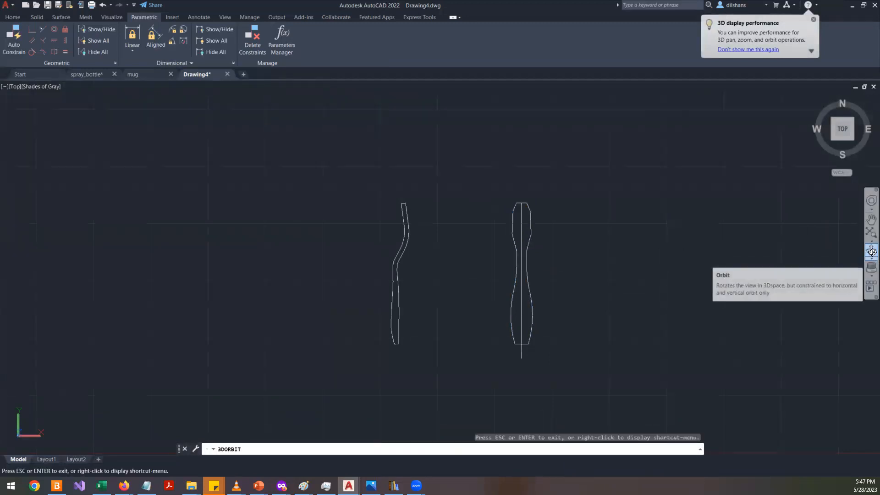
{"action": "left_click_drag", "start_coordinate": [543, 315], "coordinate": [469, 258]}
{"action": "key", "text": "Escape"}
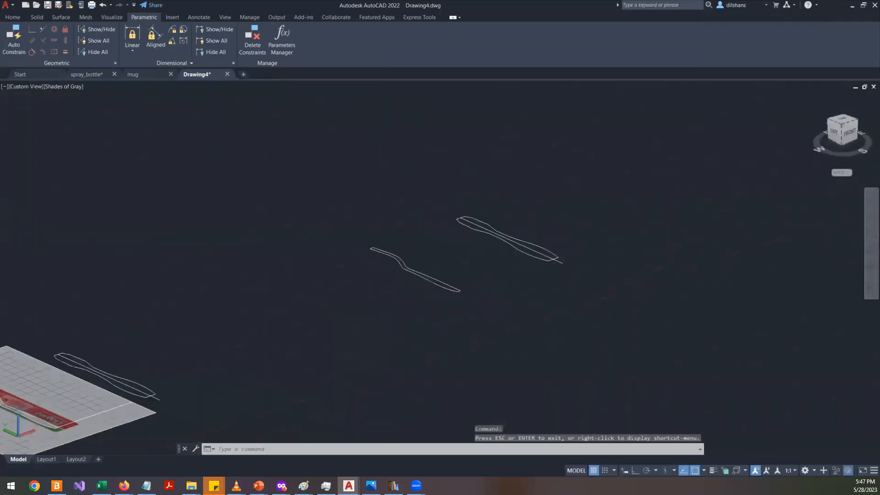
{"action": "key", "text": "Escape"}
{"action": "key", "text": "Escape"}
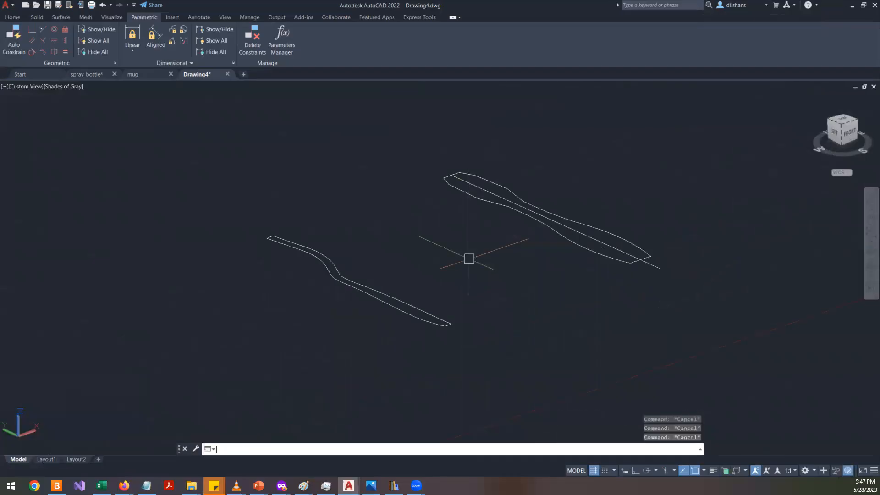
{"action": "type", "text": "x"}
{"action": "key", "text": "Return"}
{"action": "left_click", "coordinate": [407, 314]}
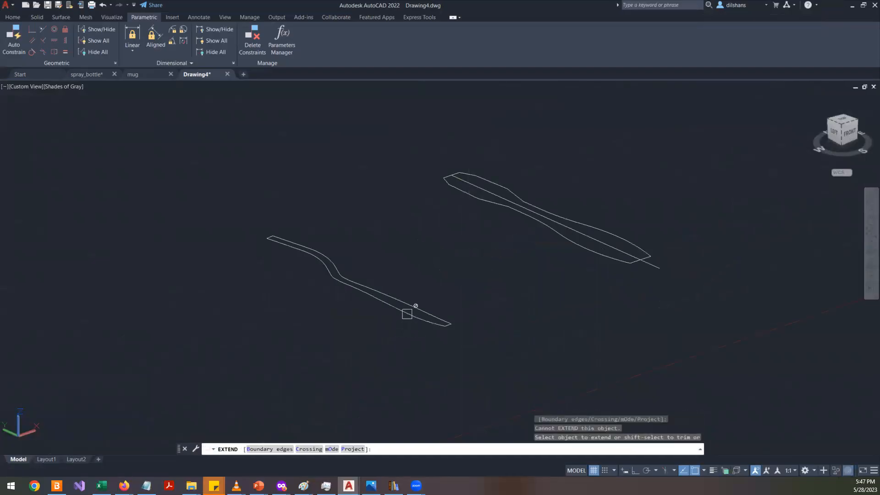
{"action": "left_click", "coordinate": [408, 311]}
{"action": "key", "text": "Escape"}
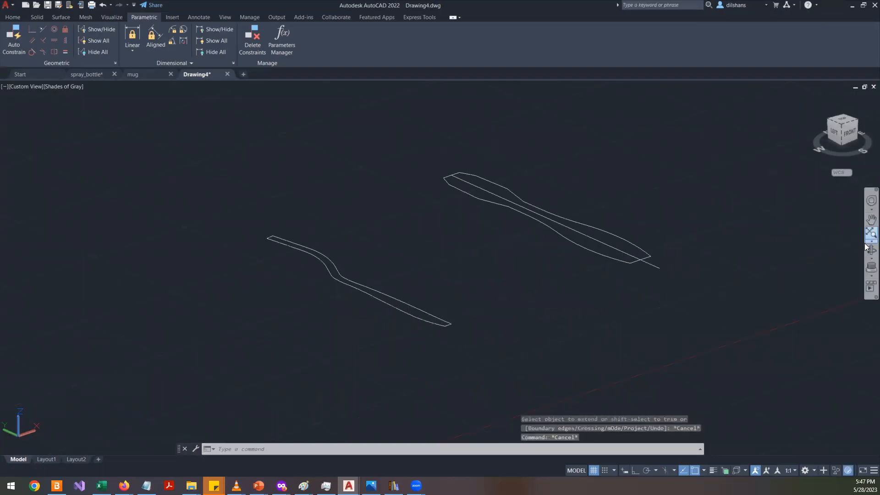
- Extrude the copied side profile polyline into a solid
{"action": "left_click", "coordinate": [867, 251]}
{"action": "left_click_drag", "start_coordinate": [583, 273], "coordinate": [470, 299]}
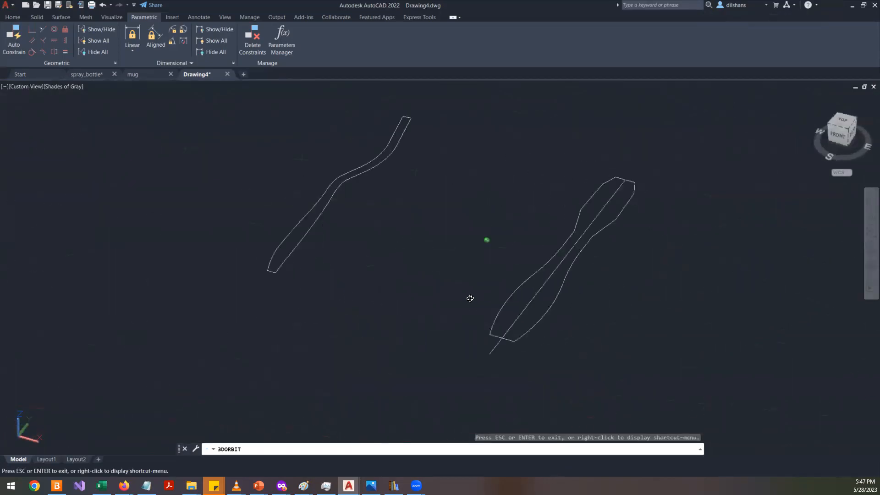
{"action": "key", "text": "Escape"}
{"action": "key", "text": "Escape"}
{"action": "scroll", "coordinate": [591, 214], "scroll_direction": "up", "scroll_amount": 5}
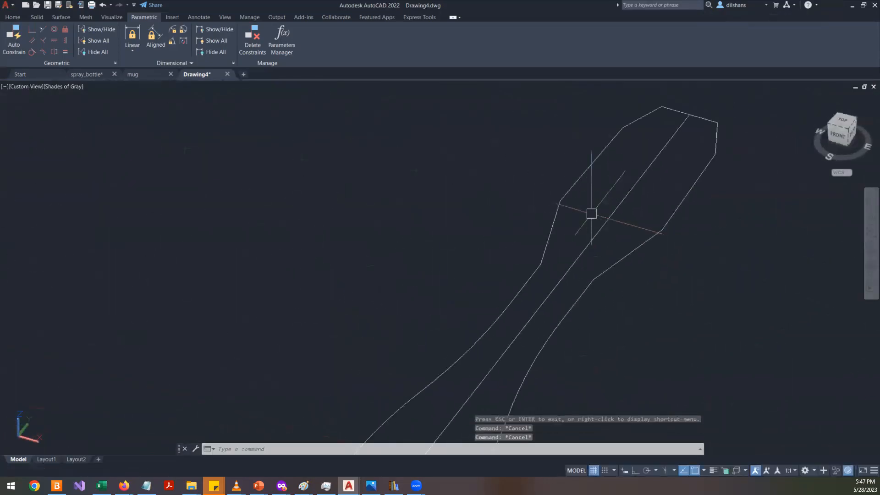
{"action": "scroll", "coordinate": [568, 256], "scroll_direction": "down", "scroll_amount": 4}
{"action": "scroll", "coordinate": [363, 195], "scroll_direction": "up", "scroll_amount": 3}
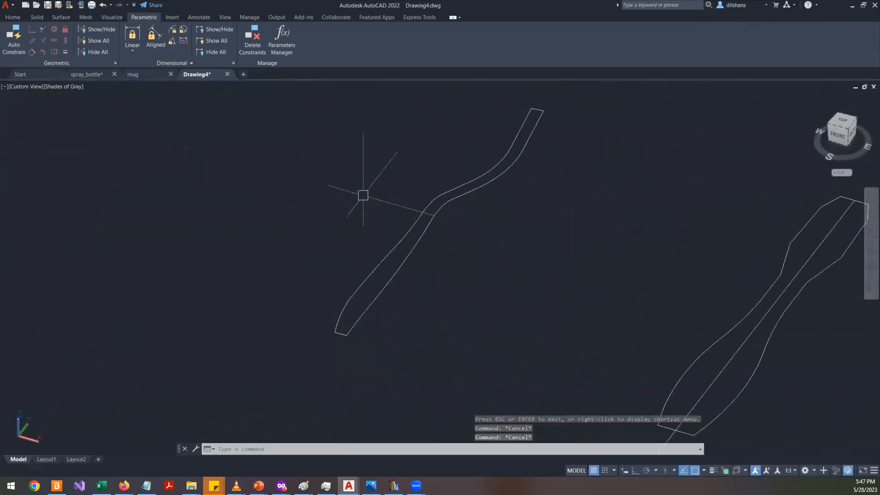
{"action": "type", "text": "ext"}
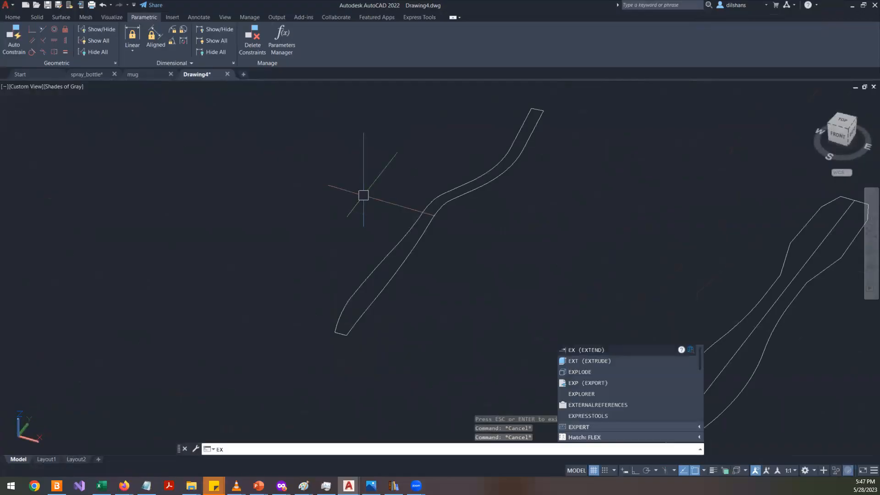
{"action": "key", "text": "Return"}
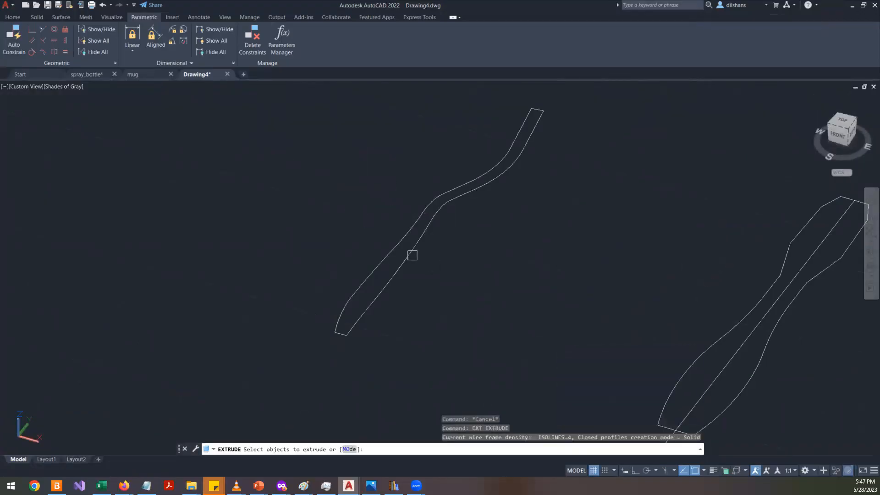
{"action": "left_click", "coordinate": [411, 254]}
{"action": "key", "text": "Return"}
{"action": "middle_click_drag", "start_coordinate": [542, 149], "coordinate": [529, 292]}
{"action": "scroll", "coordinate": [528, 291], "scroll_direction": "down", "scroll_amount": 2}
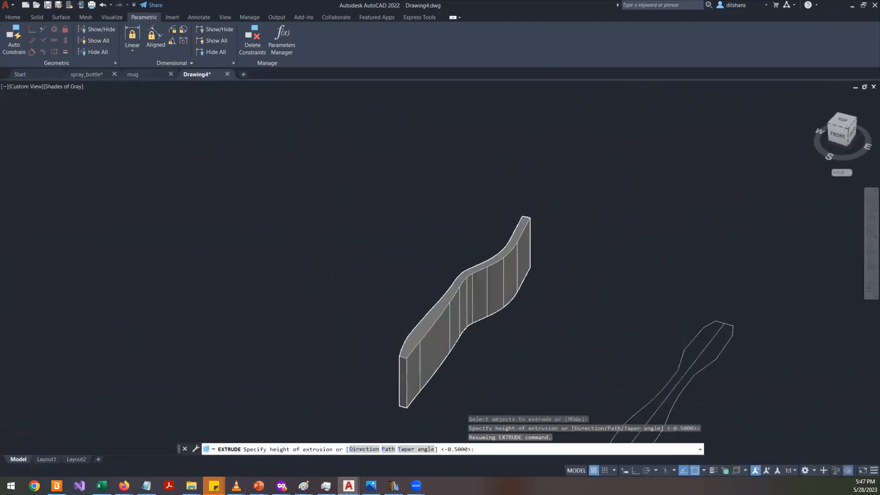
{"action": "left_click", "coordinate": [546, 120]}
- Switch to the top view and stretch the front outline's middle section vertically with Ortho on
{"action": "scroll", "coordinate": [299, 259], "scroll_direction": "down", "scroll_amount": 2}
{"action": "scroll", "coordinate": [422, 298], "scroll_direction": "up", "scroll_amount": 5}
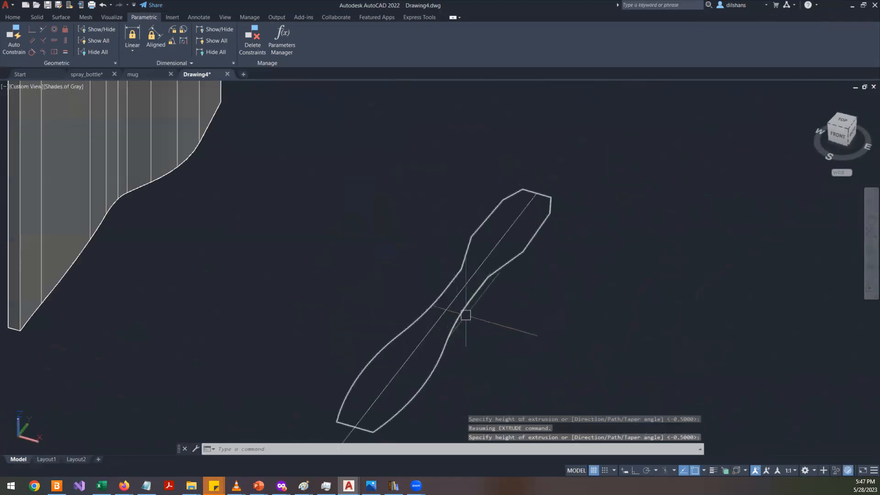
{"action": "left_click", "coordinate": [843, 119]}
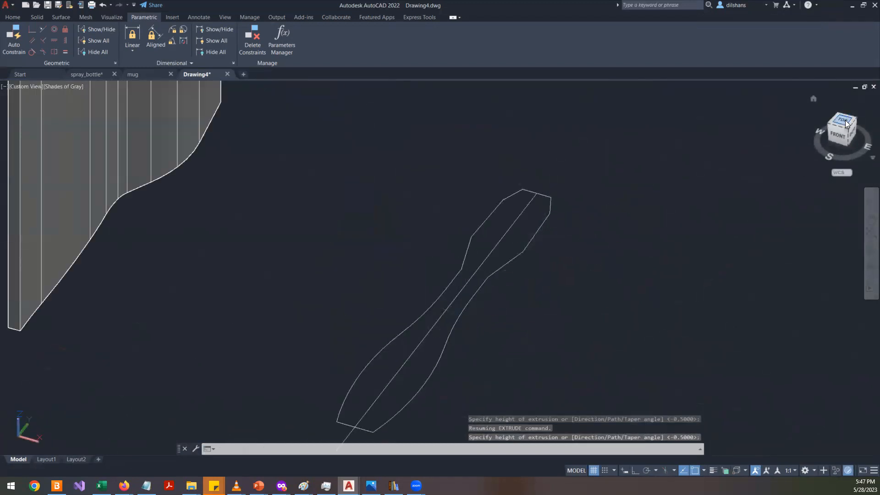
{"action": "scroll", "coordinate": [631, 252], "scroll_direction": "up", "scroll_amount": 5}
{"action": "type", "text": "s"}
{"action": "key", "text": "Return"}
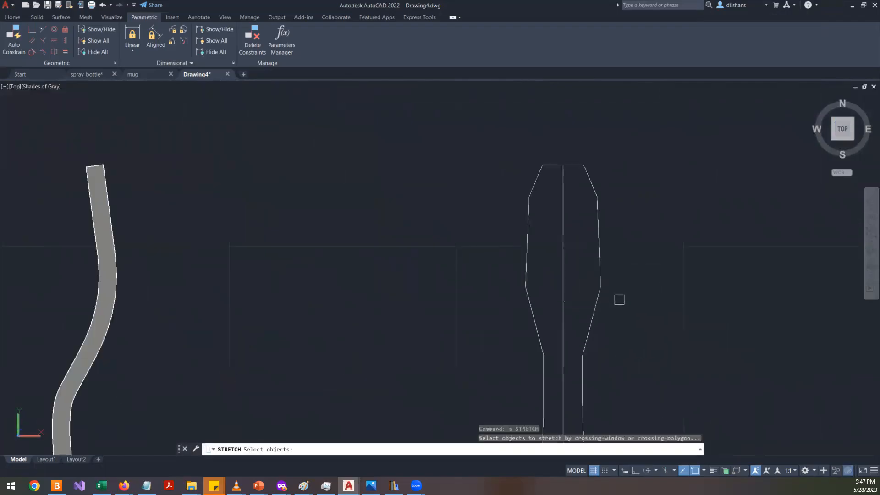
{"action": "left_click", "coordinate": [641, 312]}
{"action": "left_click", "coordinate": [471, 261]}
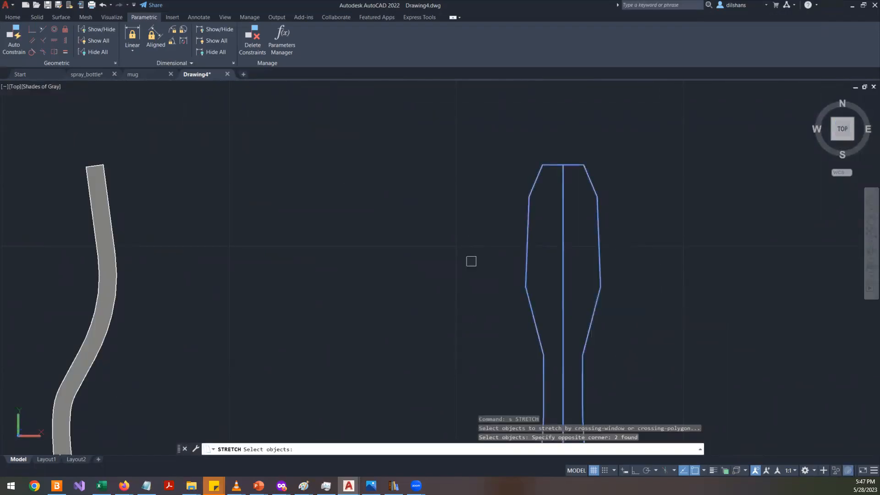
{"action": "key", "text": "Return"}
{"action": "left_click", "coordinate": [636, 287]}
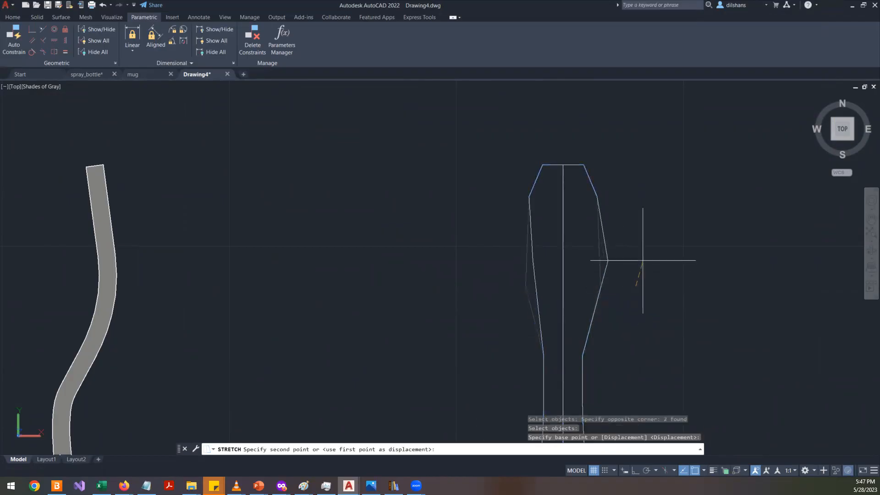
{"action": "key", "text": "F8"}
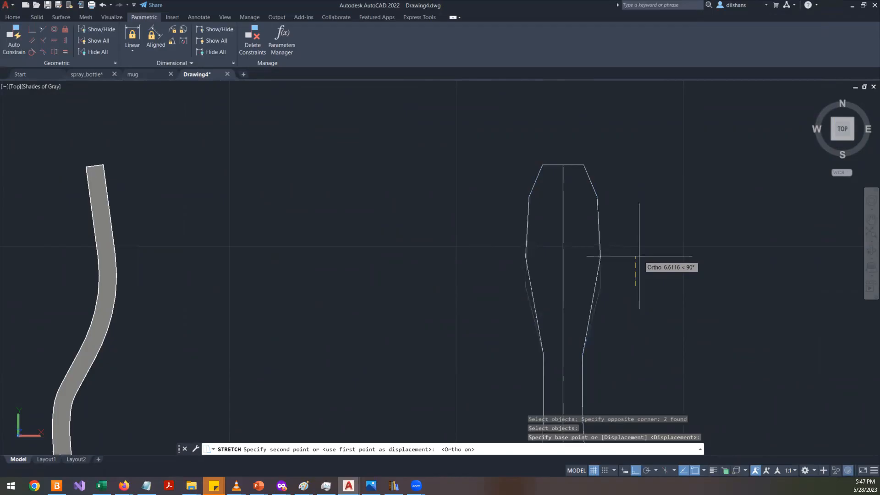
{"action": "left_click", "coordinate": [638, 257]}
{"action": "scroll", "coordinate": [621, 275], "scroll_direction": "down", "scroll_amount": 2}
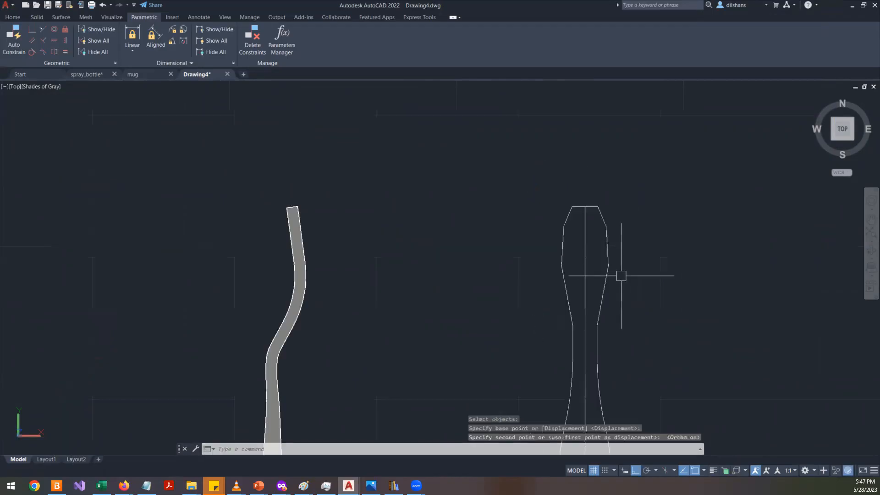
- Stretch the front outline's narrow neck section upward with Ortho on
{"action": "key", "text": "Return"}
{"action": "left_click", "coordinate": [615, 335]}
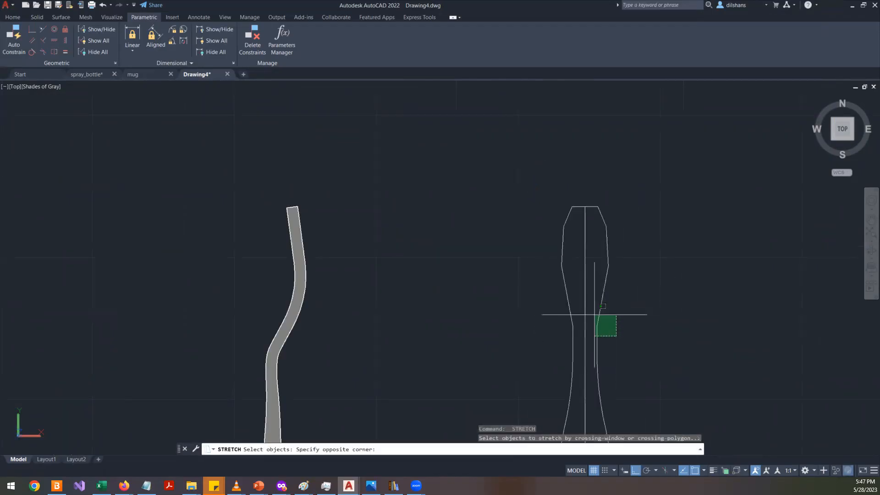
{"action": "left_click", "coordinate": [535, 297]}
{"action": "key", "text": "Return"}
{"action": "left_click", "coordinate": [635, 316]}
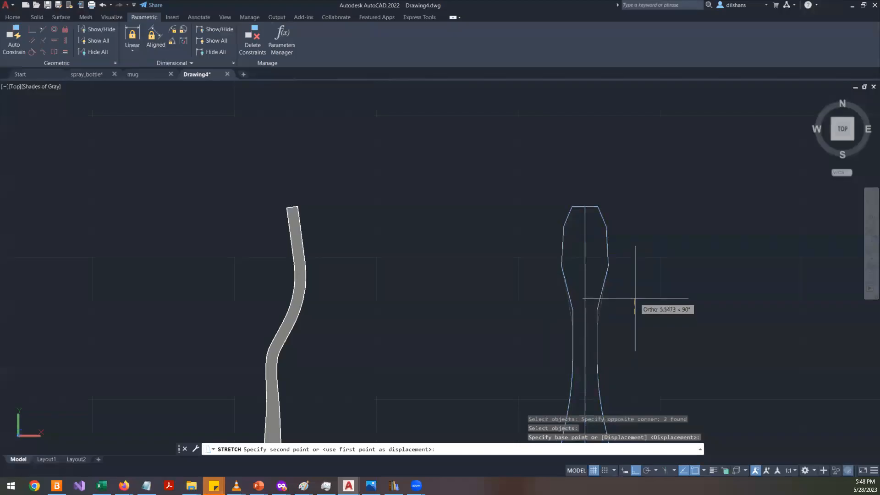
{"action": "left_click", "coordinate": [634, 295]}
{"action": "scroll", "coordinate": [591, 197], "scroll_direction": "up", "scroll_amount": 2}
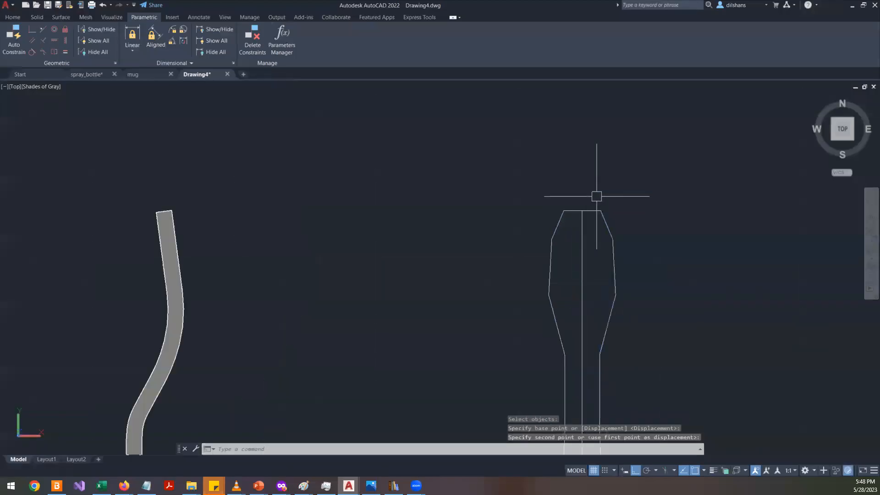
- Stretch the front outline's upper head section vertically
{"action": "scroll", "coordinate": [596, 202], "scroll_direction": "up", "scroll_amount": 2}
{"action": "scroll", "coordinate": [596, 207], "scroll_direction": "down", "scroll_amount": 6}
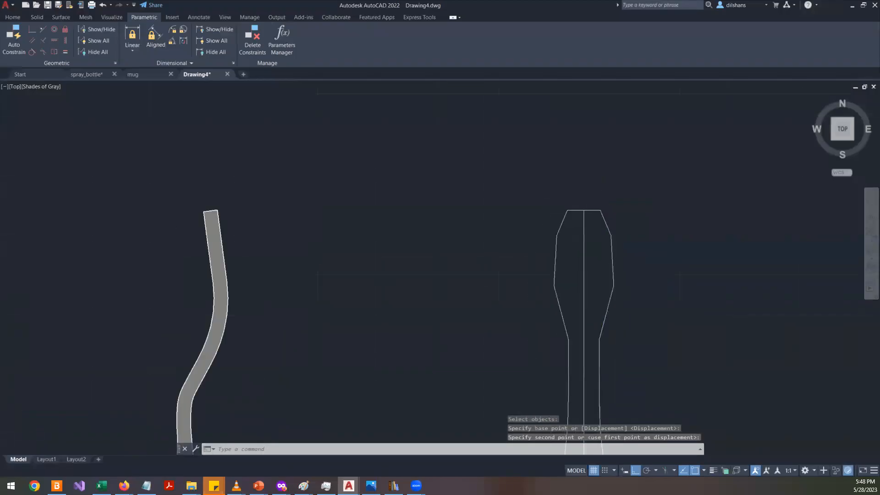
{"action": "scroll", "coordinate": [595, 224], "scroll_direction": "up", "scroll_amount": 3}
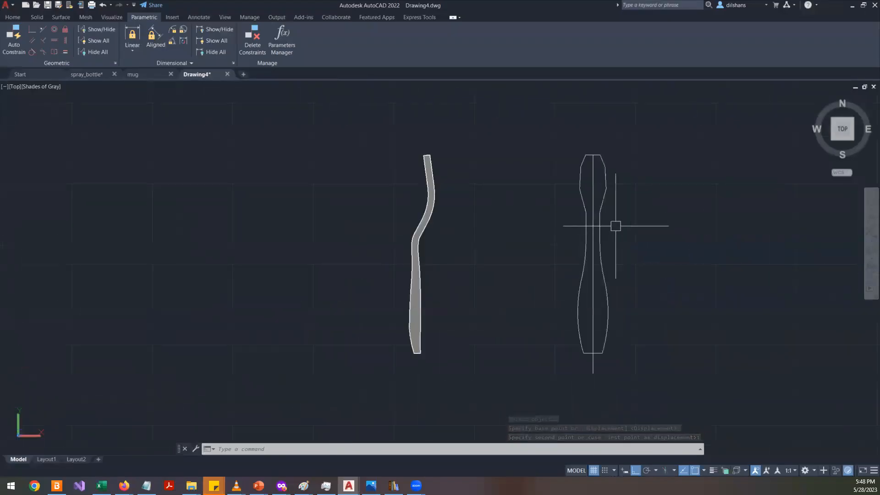
{"action": "scroll", "coordinate": [615, 226], "scroll_direction": "up", "scroll_amount": 3}
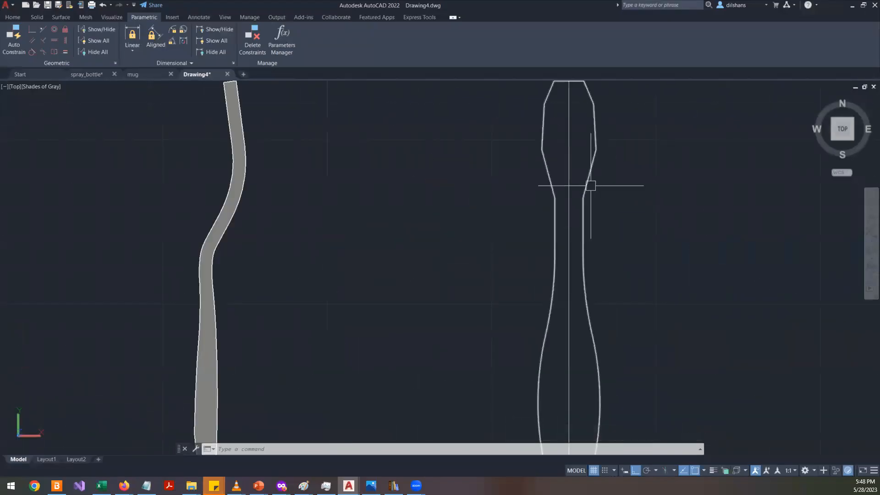
{"action": "type", "text": "s"}
{"action": "key", "text": "Return"}
{"action": "left_click", "coordinate": [612, 216]}
{"action": "left_click", "coordinate": [534, 184]}
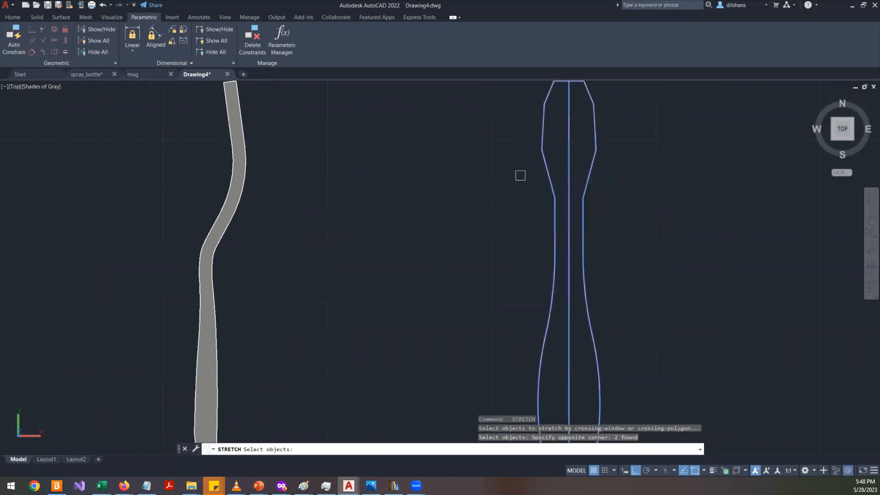
{"action": "key", "text": "Return"}
{"action": "left_click", "coordinate": [619, 204]}
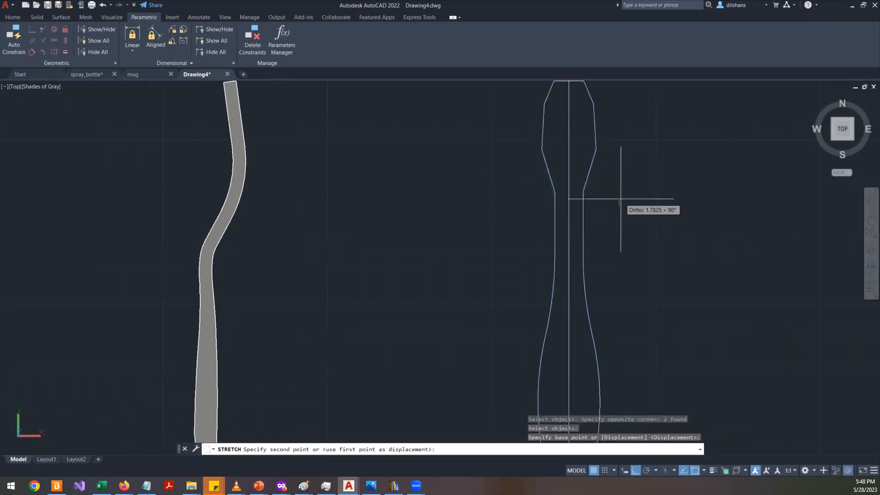
{"action": "scroll", "coordinate": [609, 163], "scroll_direction": "up", "scroll_amount": 2}
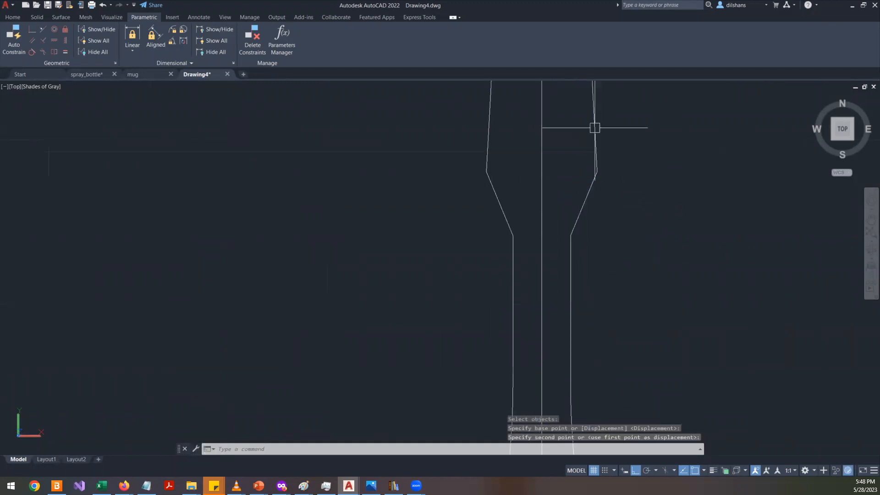
{"action": "scroll", "coordinate": [618, 172], "scroll_direction": "down", "scroll_amount": 5}
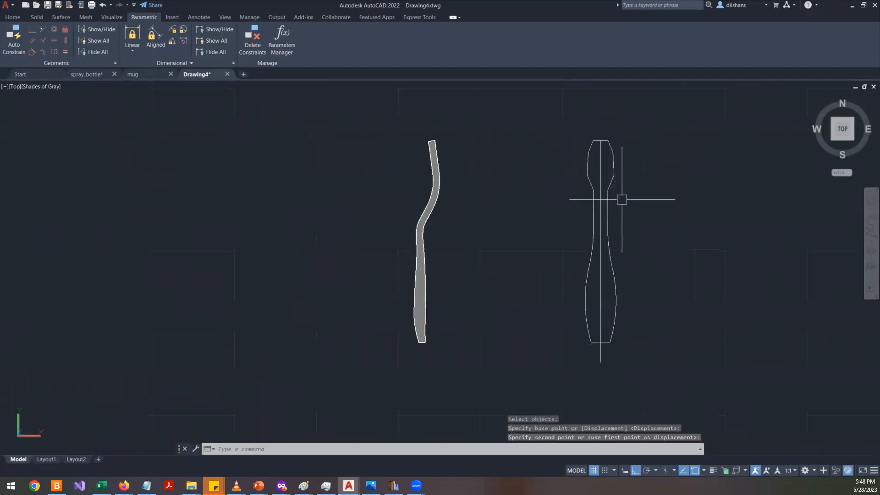
{"action": "scroll", "coordinate": [621, 199], "scroll_direction": "up", "scroll_amount": 3}
{"action": "scroll", "coordinate": [621, 199], "scroll_direction": "down", "scroll_amount": 6}
{"action": "scroll", "coordinate": [621, 199], "scroll_direction": "up", "scroll_amount": 3}
{"action": "scroll", "coordinate": [621, 199], "scroll_direction": "down", "scroll_amount": 4}
{"action": "scroll", "coordinate": [621, 200], "scroll_direction": "up", "scroll_amount": 6}
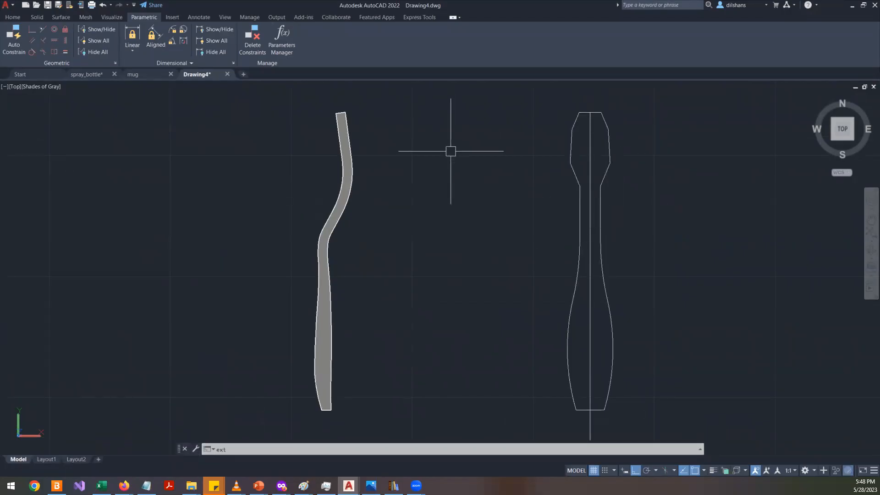
- Extrude the front outline into a solid, picking a height level with the side profile solid
{"action": "key", "text": "Return"}
{"action": "left_click", "coordinate": [601, 177]}
{"action": "key", "text": "Return"}
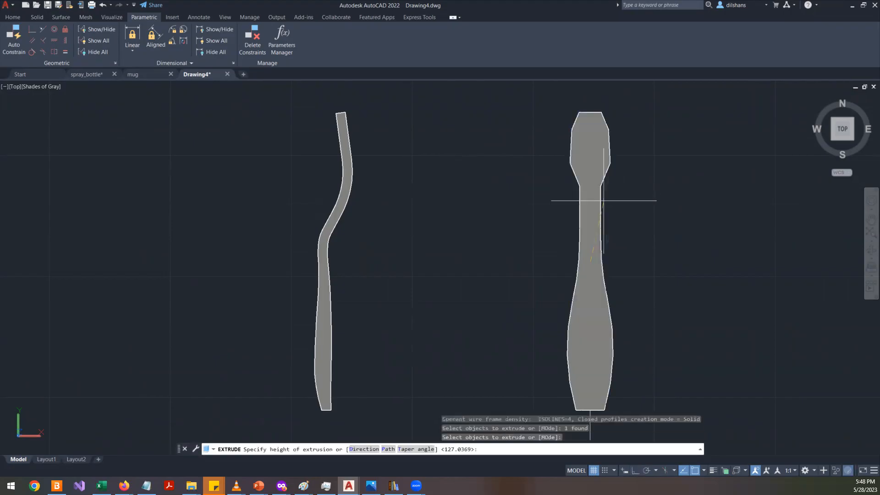
{"action": "scroll", "coordinate": [626, 246], "scroll_direction": "down", "scroll_amount": 5}
{"action": "middle_click_drag", "start_coordinate": [634, 289], "coordinate": [601, 118], "text": "shift"}
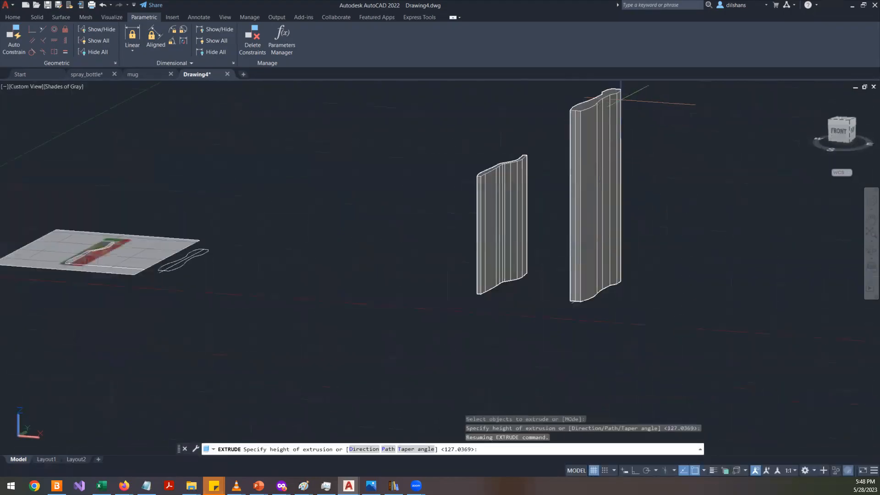
{"action": "left_click", "coordinate": [615, 137]}
{"action": "key", "text": "Return"}
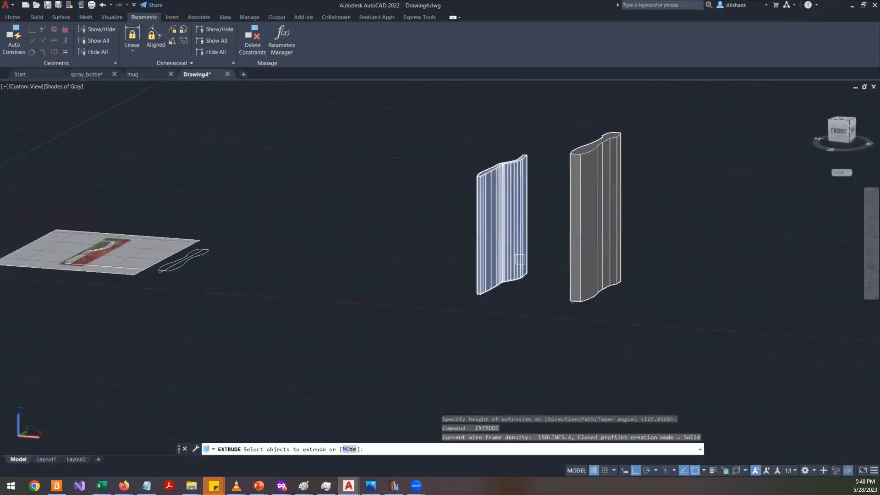
{"action": "key", "text": "Escape"}
{"action": "key", "text": "Escape"}
- Rotate the front outline solid 90° with the gizmo so it lies horizontally
{"action": "middle_click_drag", "start_coordinate": [545, 295], "coordinate": [579, 294], "text": "shift"}
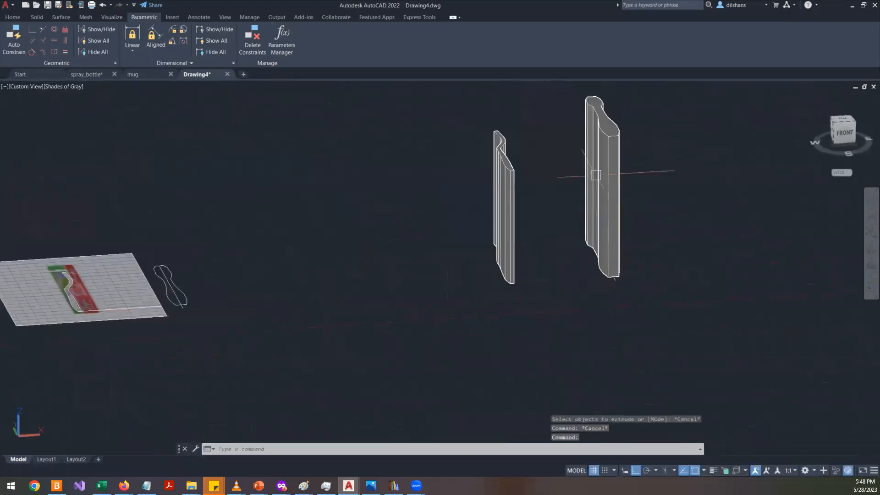
{"action": "left_click", "coordinate": [596, 175]}
{"action": "key", "text": "Escape"}
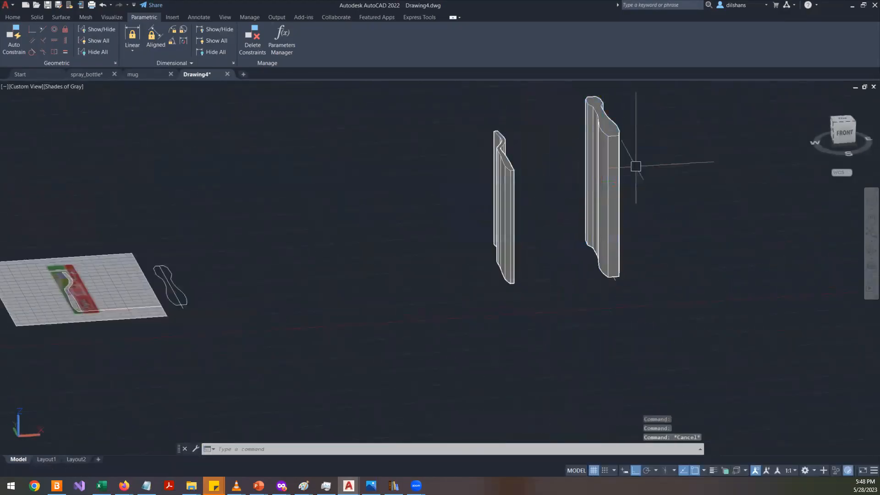
{"action": "left_click", "coordinate": [619, 158]}
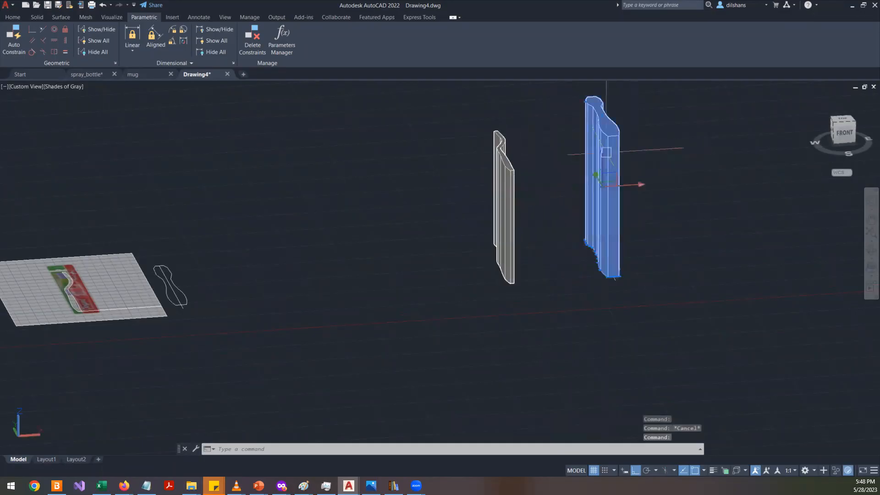
{"action": "right_click", "coordinate": [627, 184]}
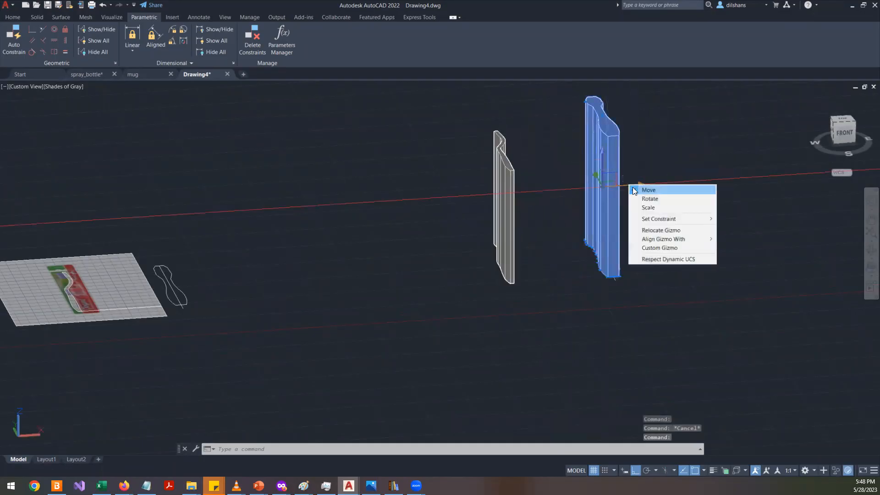
{"action": "left_click", "coordinate": [676, 199]}
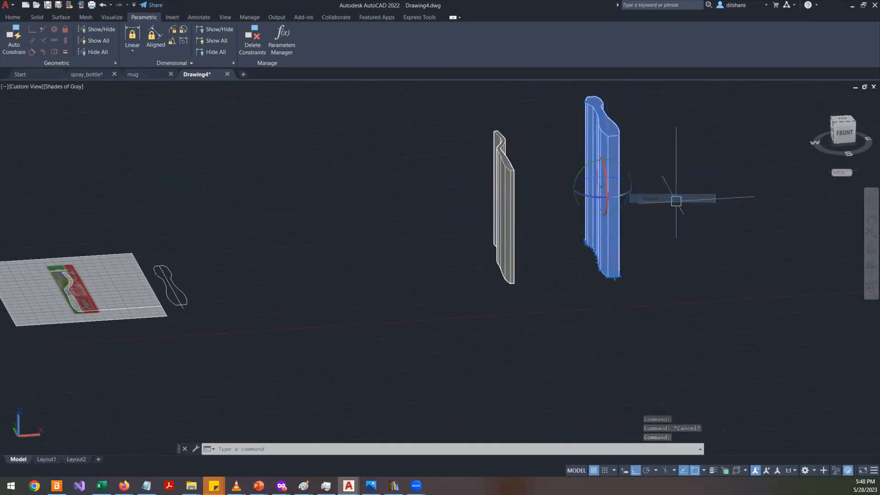
{"action": "left_click", "coordinate": [601, 160]}
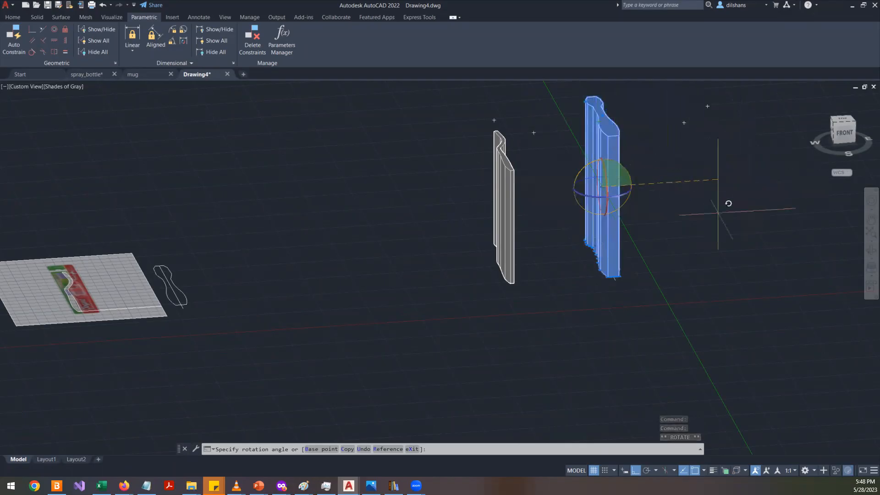
{"action": "left_click", "coordinate": [659, 296]}
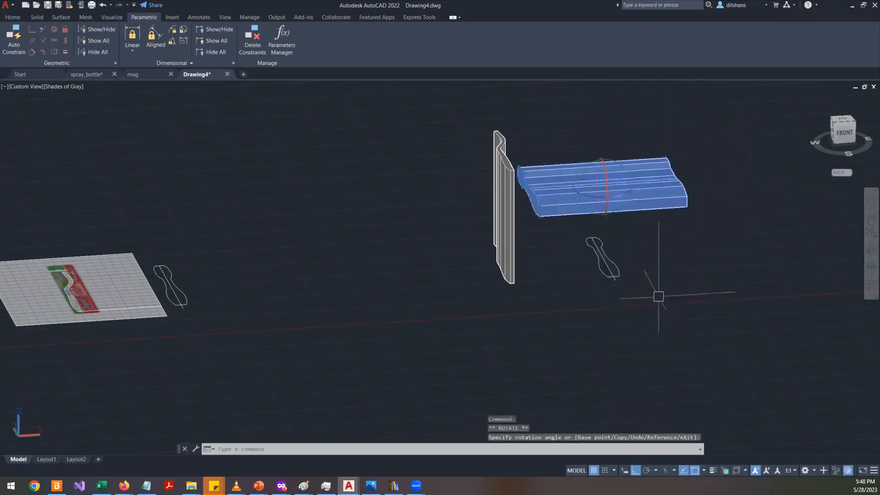
- Move the rotated solid along its axis so it crosses through the side profile solid
{"action": "right_click", "coordinate": [629, 185]}
{"action": "left_click", "coordinate": [681, 190]}
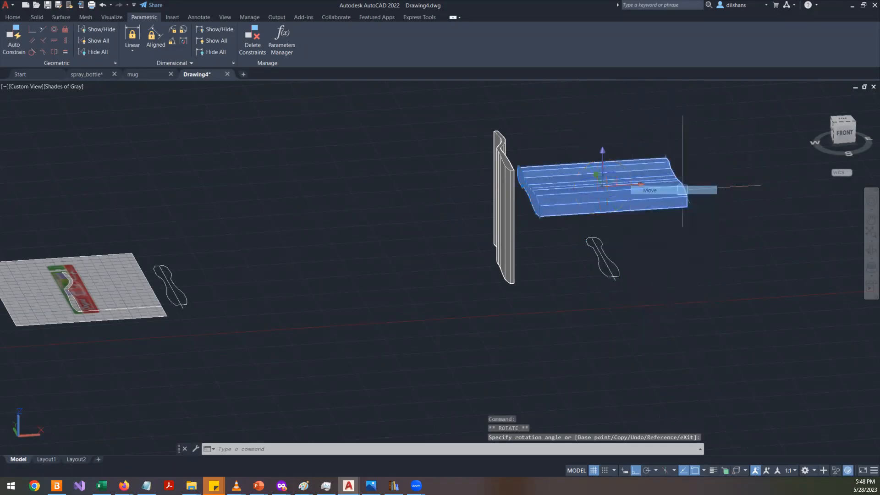
{"action": "left_click", "coordinate": [634, 185]}
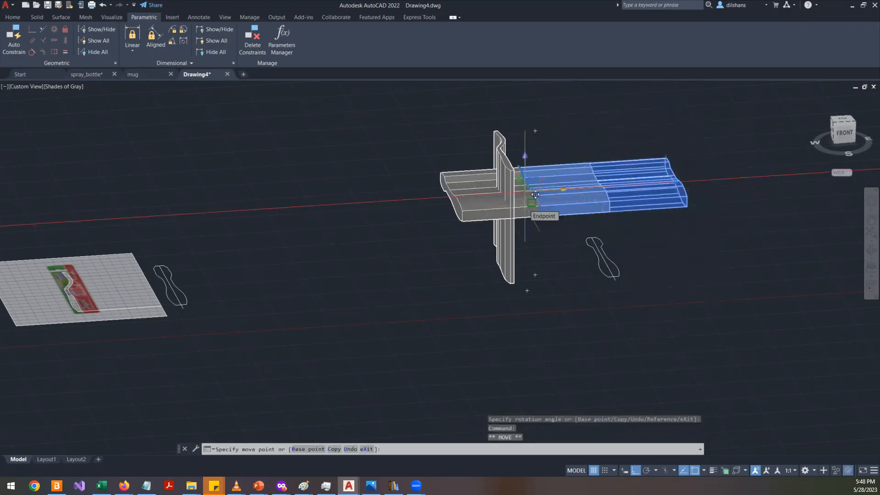
{"action": "key", "text": "Escape"}
{"action": "key", "text": "Escape"}
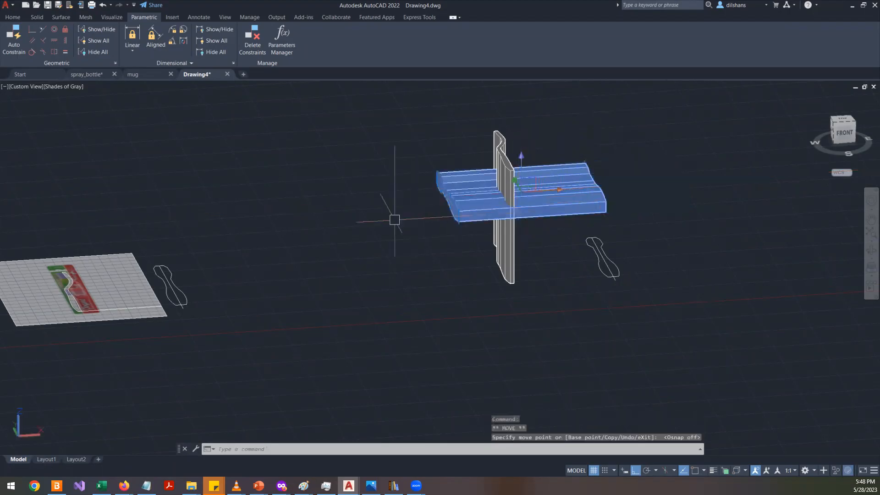
{"action": "left_click", "coordinate": [870, 251]}
{"action": "left_click_drag", "start_coordinate": [597, 277], "coordinate": [214, 121]}
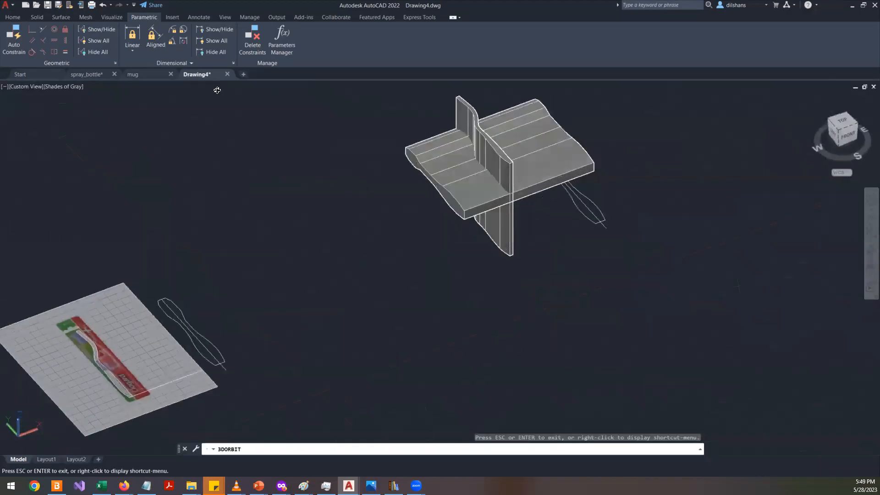
{"action": "key", "text": "Escape"}
{"action": "key", "text": "Escape"}
{"action": "left_click", "coordinate": [13, 17]}
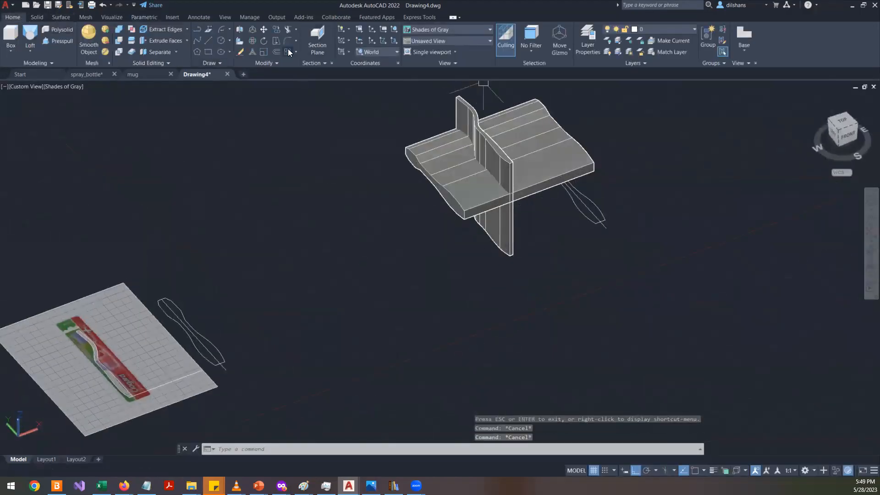
{"action": "left_click", "coordinate": [35, 18]}
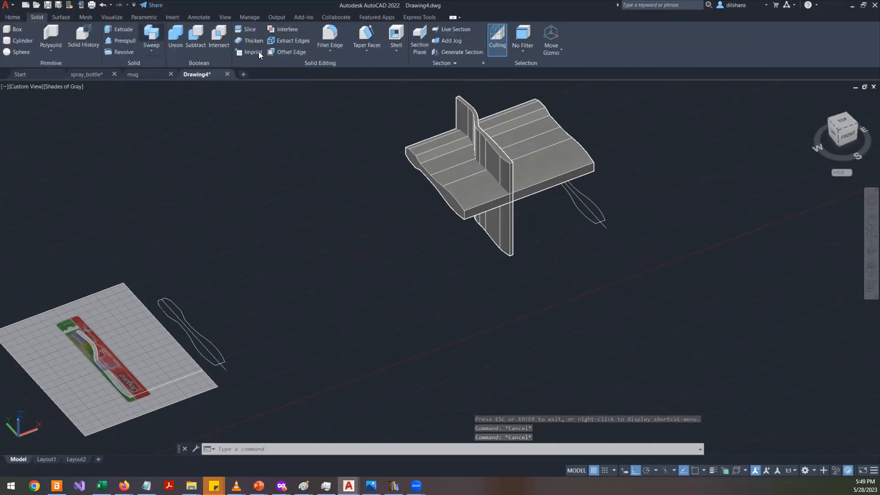
{"action": "left_click", "coordinate": [218, 41]}
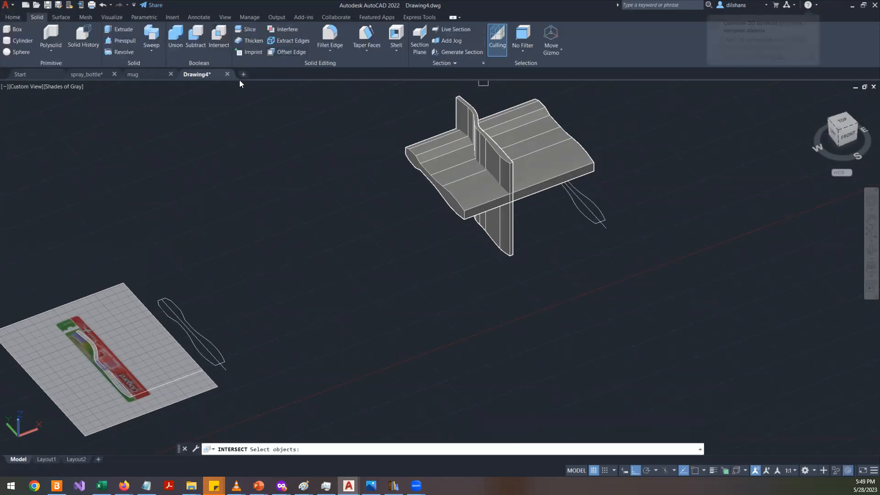
{"action": "scroll", "coordinate": [545, 151], "scroll_direction": "up", "scroll_amount": 3}
{"action": "left_click", "coordinate": [513, 237]}
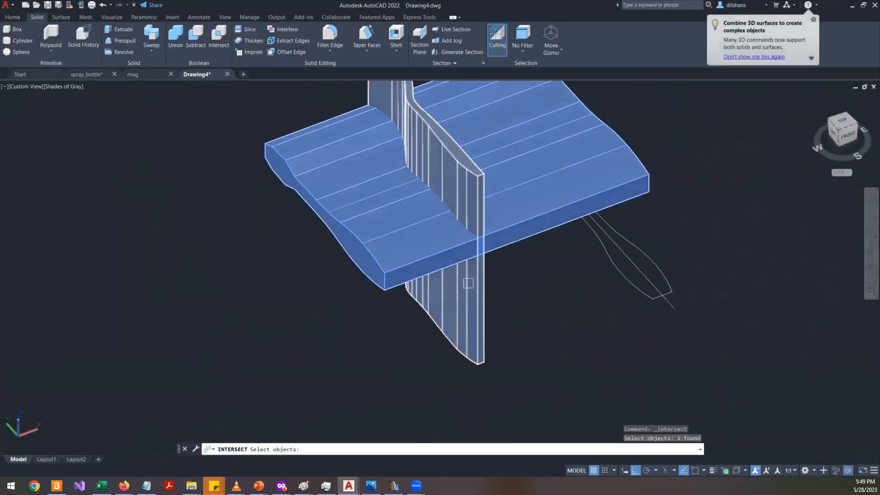
{"action": "key", "text": "Escape"}
{"action": "key", "text": "Escape"}
- Intersect the side profile solid with the crossing front outline solid to form the toothbrush body
{"action": "left_click", "coordinate": [219, 40]}
{"action": "left_click", "coordinate": [512, 205]}
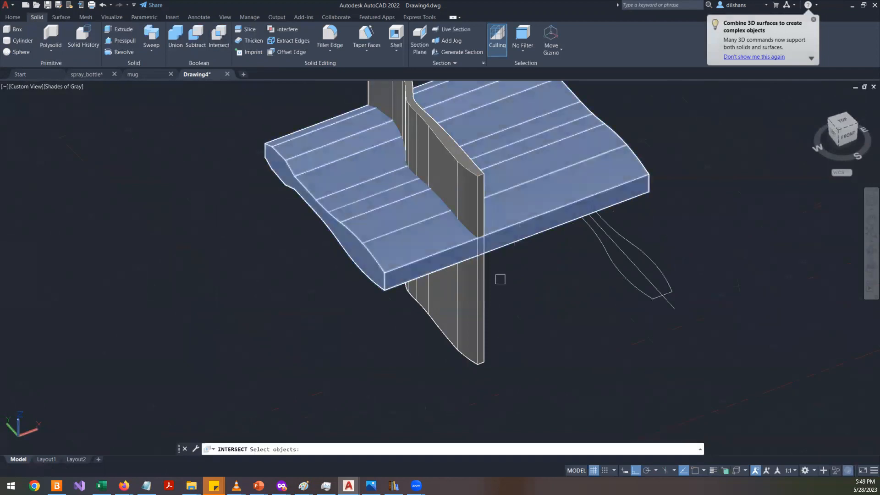
{"action": "left_click", "coordinate": [481, 275]}
{"action": "type", "text": "v"}
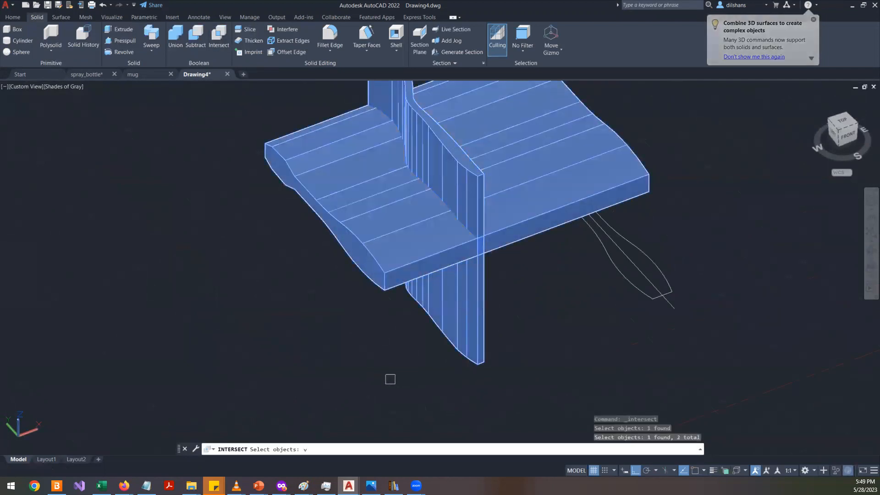
{"action": "type", "text": "v"}
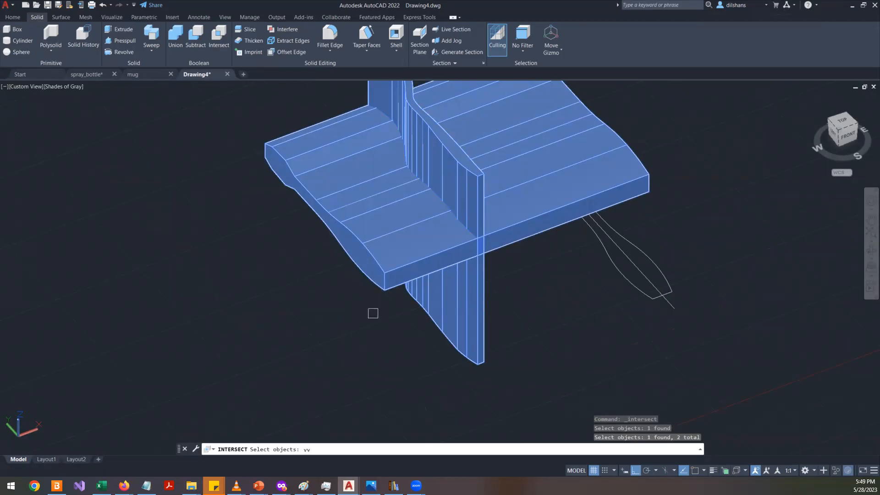
{"action": "key", "text": "Return"}
{"action": "key", "text": "Return"}
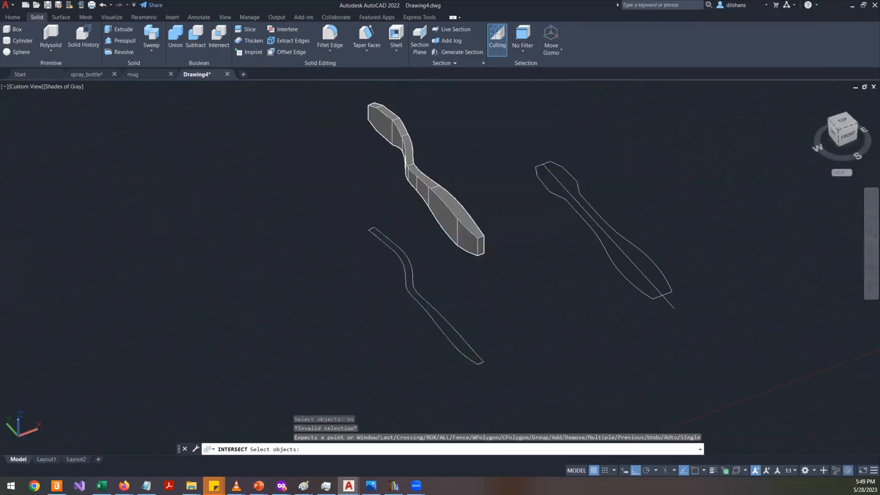
{"action": "key", "text": "Escape"}
{"action": "key", "text": "Escape"}
{"action": "key", "text": "Escape"}
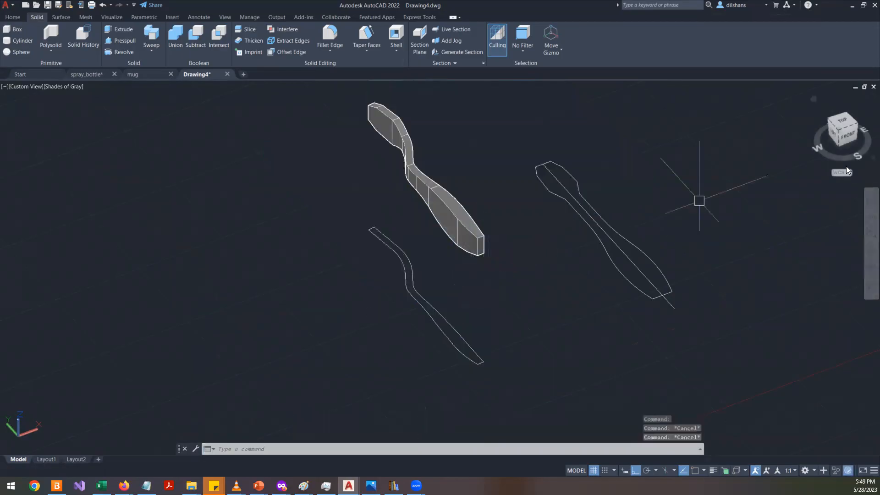
{"action": "left_click", "coordinate": [868, 266]}
{"action": "left_click_drag", "start_coordinate": [497, 220], "coordinate": [461, 163]}
{"action": "key", "text": "Escape"}
{"action": "left_click", "coordinate": [452, 177]}
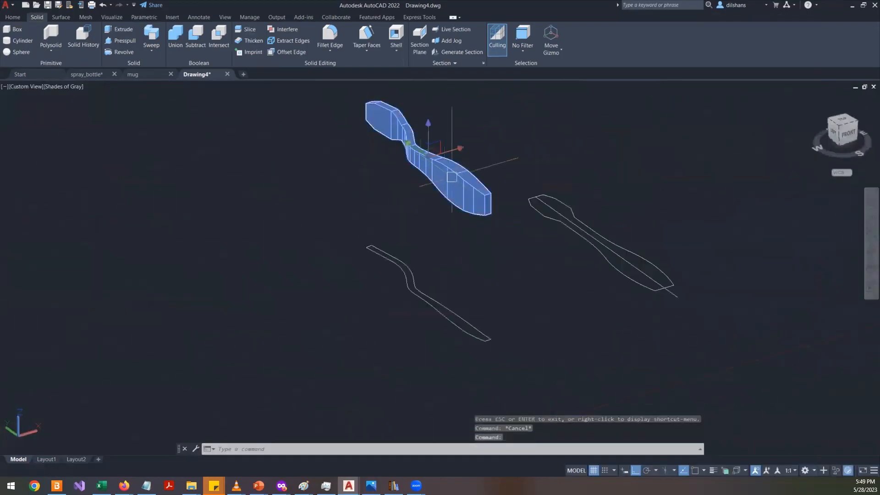
{"action": "right_click", "coordinate": [427, 132]}
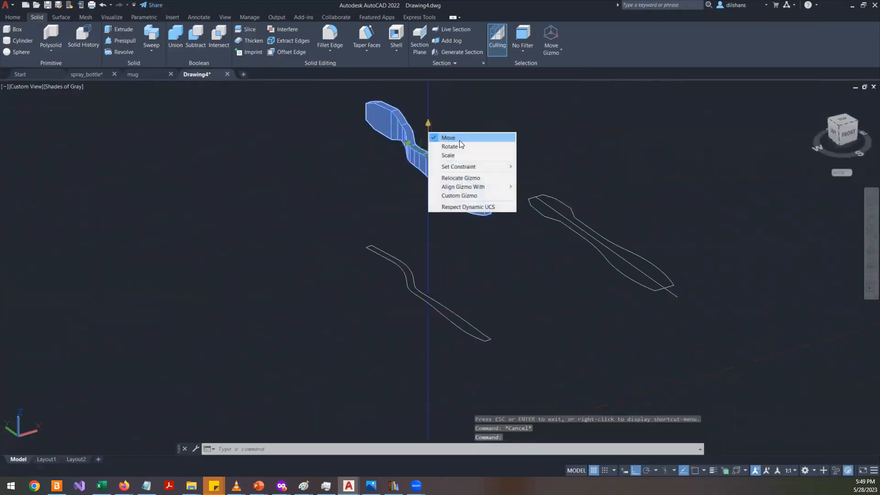
{"action": "left_click", "coordinate": [468, 148]}
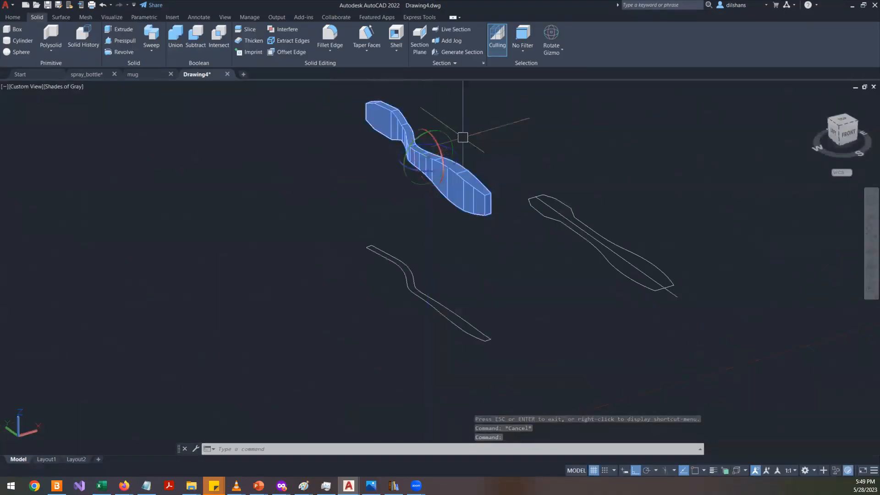
{"action": "left_click", "coordinate": [439, 131]}
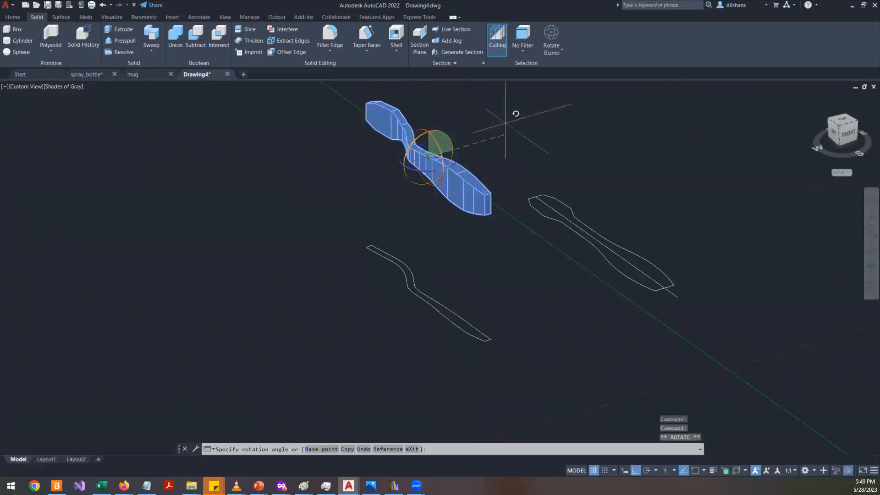
{"action": "key", "text": "Escape"}
{"action": "key", "text": "Escape"}
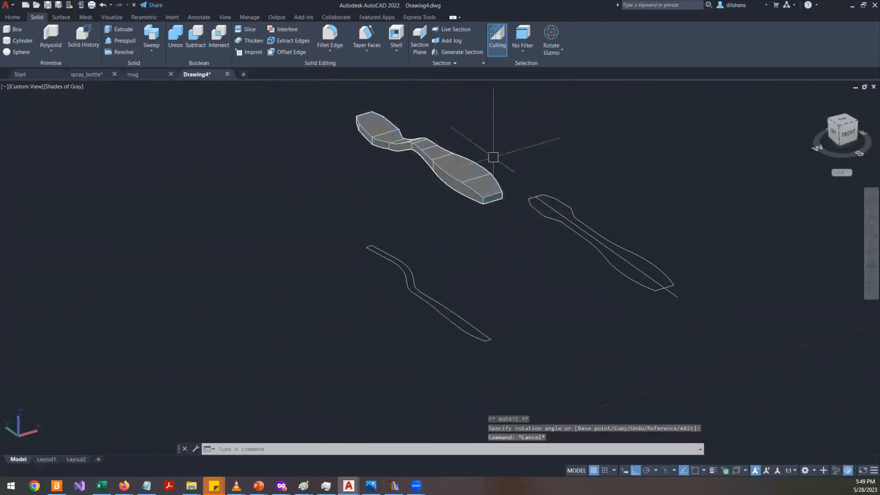
- Orbit and zoom around the new toothbrush solid to examine its shape from several angles
{"action": "scroll", "coordinate": [416, 149], "scroll_direction": "up", "scroll_amount": 5}
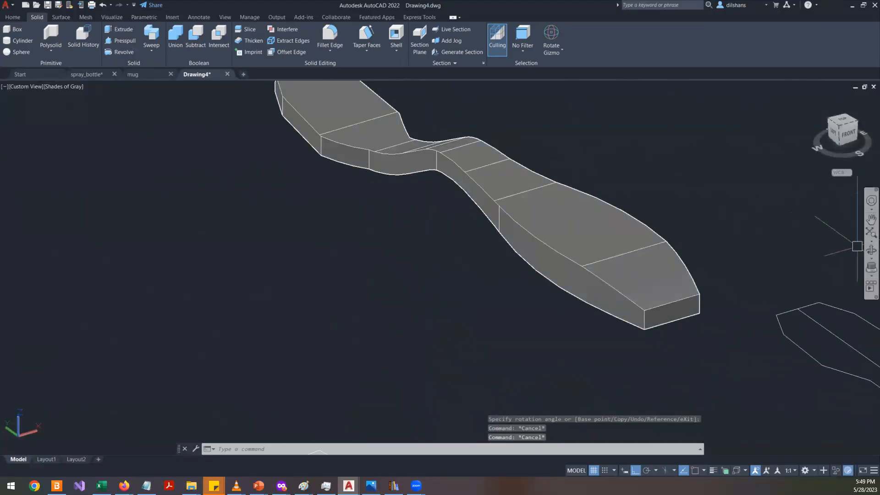
{"action": "left_click", "coordinate": [870, 251]}
{"action": "left_click_drag", "start_coordinate": [574, 225], "coordinate": [377, 264]}
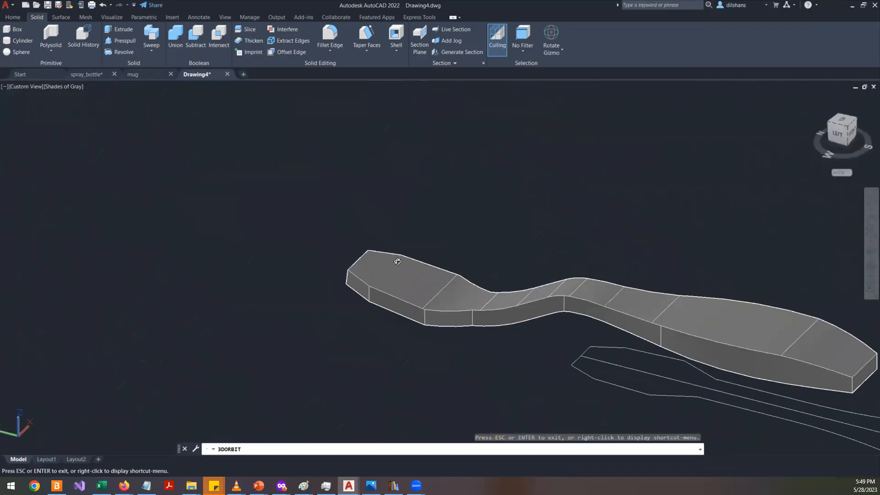
{"action": "left_click_drag", "start_coordinate": [562, 300], "coordinate": [825, 302]}
{"action": "scroll", "coordinate": [825, 302], "scroll_direction": "up", "scroll_amount": 5}
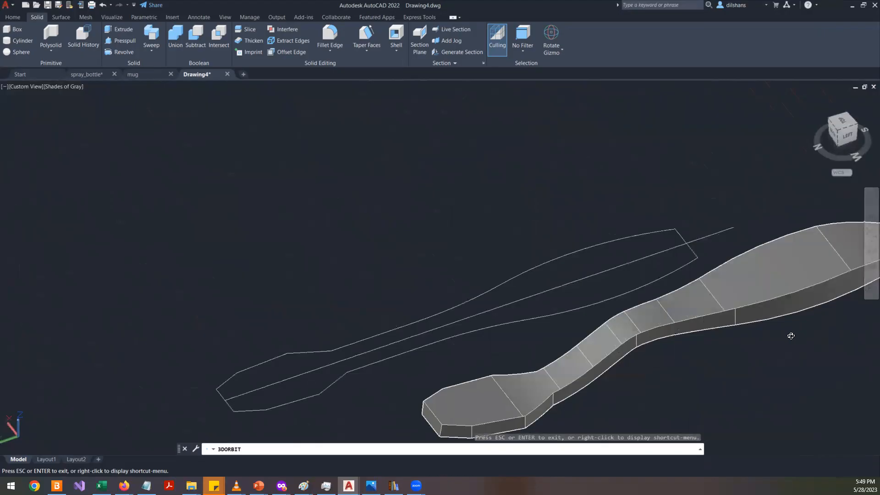
{"action": "key", "text": "Escape"}
{"action": "scroll", "coordinate": [563, 357], "scroll_direction": "up", "scroll_amount": 2}
{"action": "scroll", "coordinate": [572, 362], "scroll_direction": "down", "scroll_amount": 8}
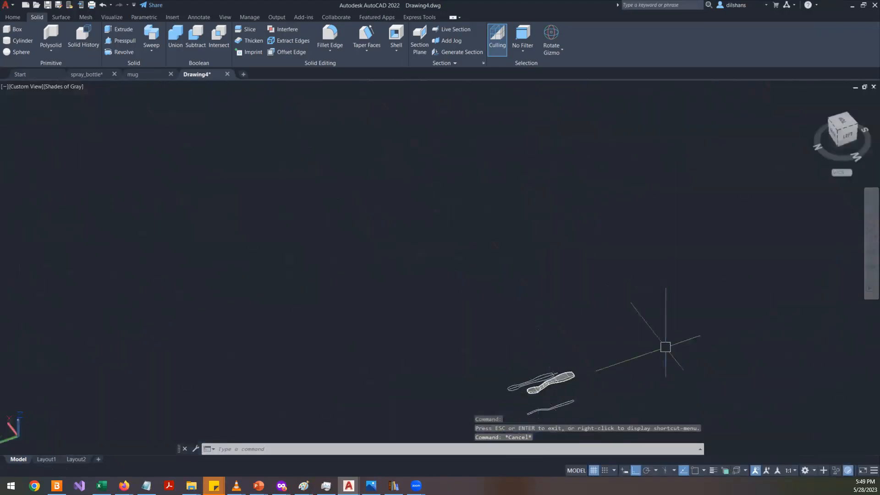
{"action": "left_click", "coordinate": [871, 240]}
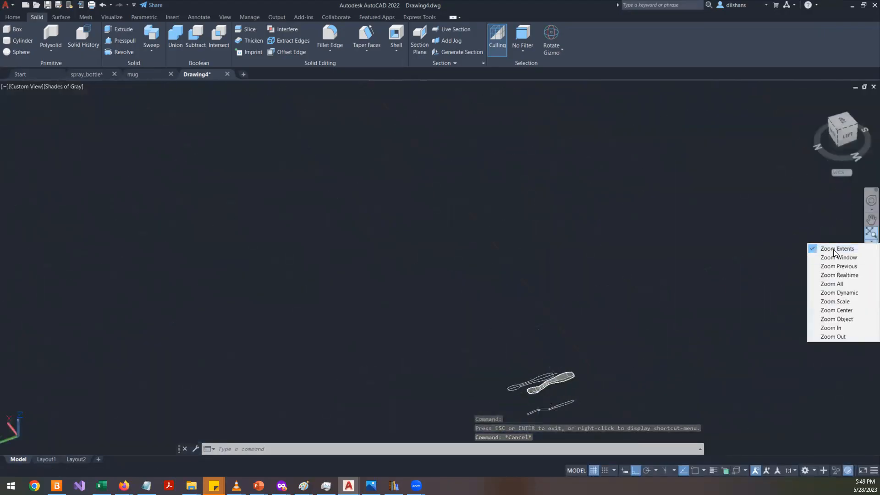
{"action": "key", "text": "Escape"}
{"action": "key", "text": "Escape"}
{"action": "left_click", "coordinate": [866, 253]}
{"action": "left_click_drag", "start_coordinate": [678, 321], "coordinate": [412, 359]}
{"action": "scroll", "coordinate": [524, 362], "scroll_direction": "up", "scroll_amount": 7}
{"action": "scroll", "coordinate": [524, 361], "scroll_direction": "up", "scroll_amount": 5}
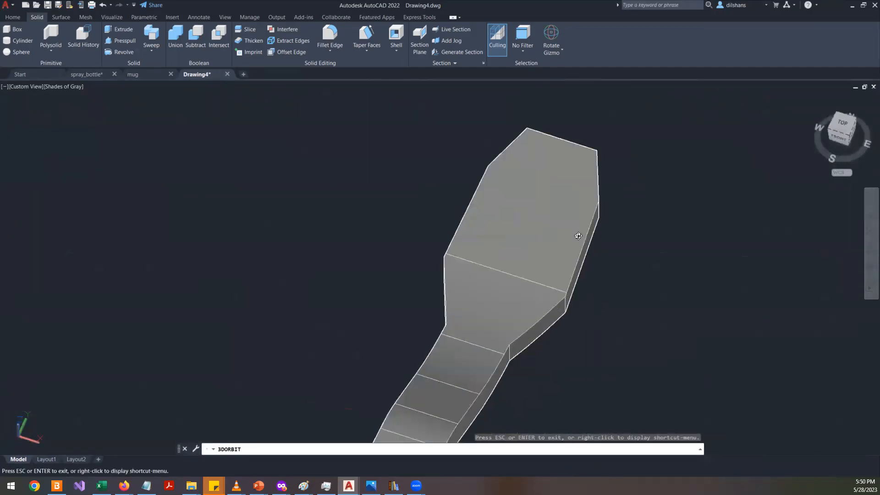
{"action": "key", "text": "Escape"}
{"action": "key", "text": "Escape"}
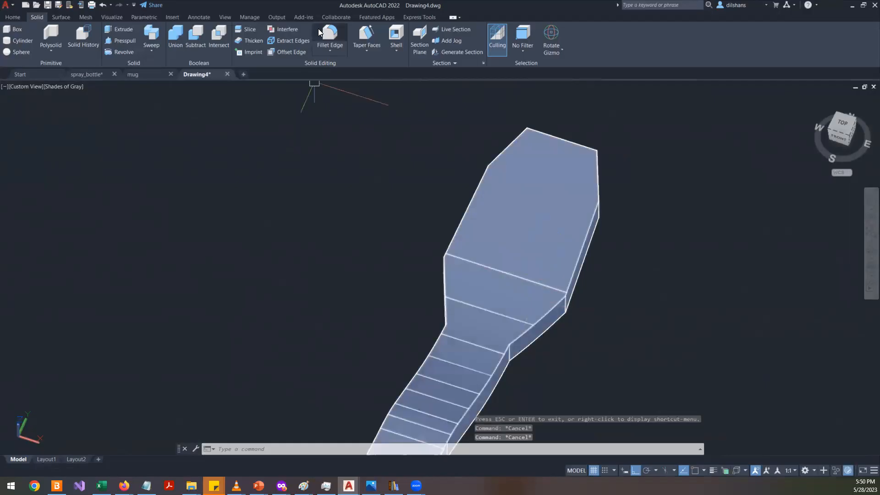
- Fillet two edges along the side of the toothbrush head with Fillet Edge, keeping the default radius
{"action": "left_click", "coordinate": [310, 72]}
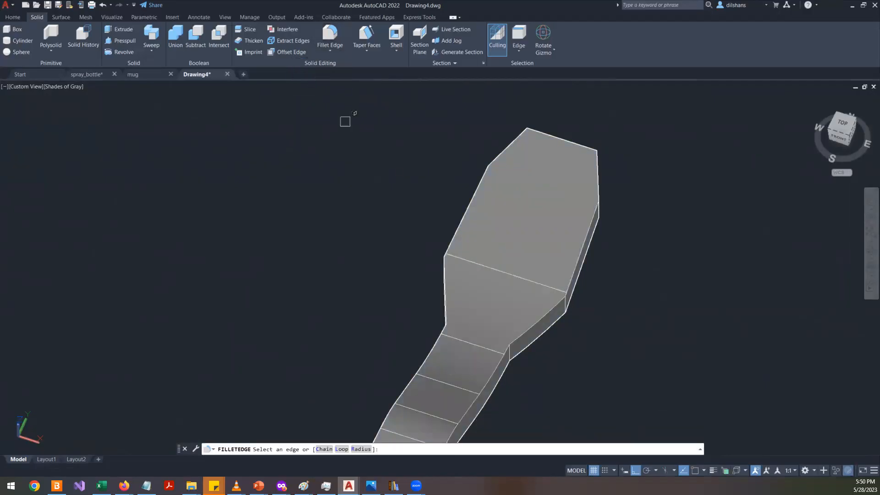
{"action": "scroll", "coordinate": [549, 364], "scroll_direction": "up", "scroll_amount": 4}
{"action": "scroll", "coordinate": [562, 388], "scroll_direction": "down", "scroll_amount": 1}
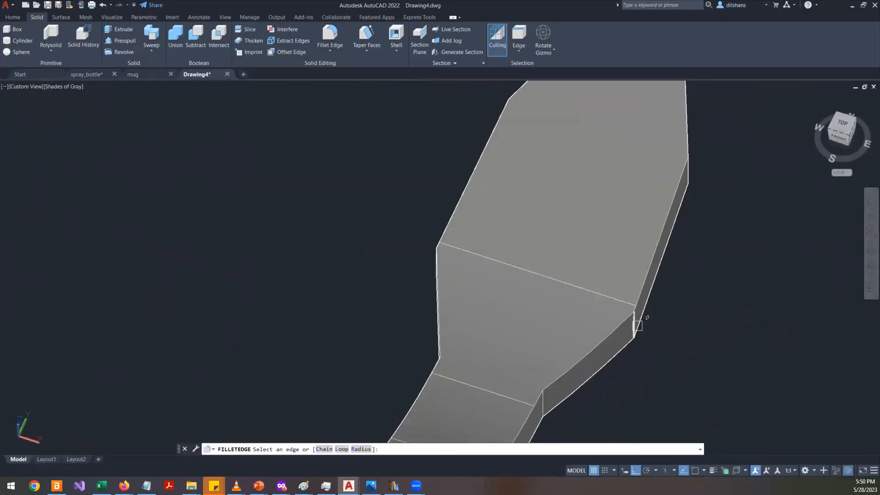
{"action": "middle_click_drag", "start_coordinate": [407, 285], "coordinate": [676, 339], "text": "shift"}
{"action": "left_click", "coordinate": [713, 337]}
{"action": "key", "text": "Return"}
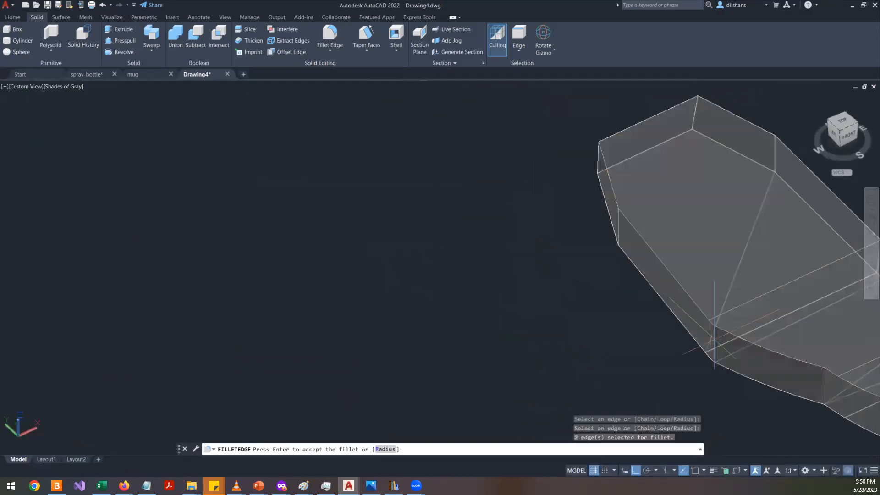
{"action": "type", "text": "r"}
{"action": "key", "text": "Return"}
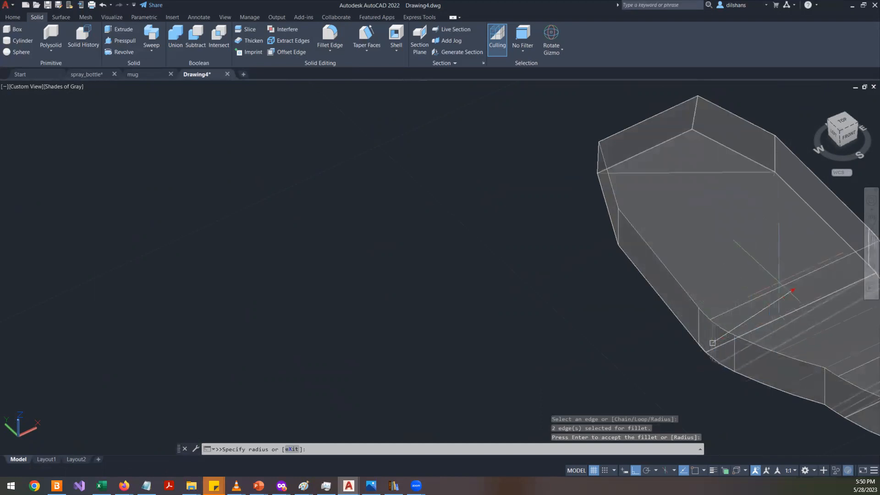
{"action": "key", "text": "Return"}
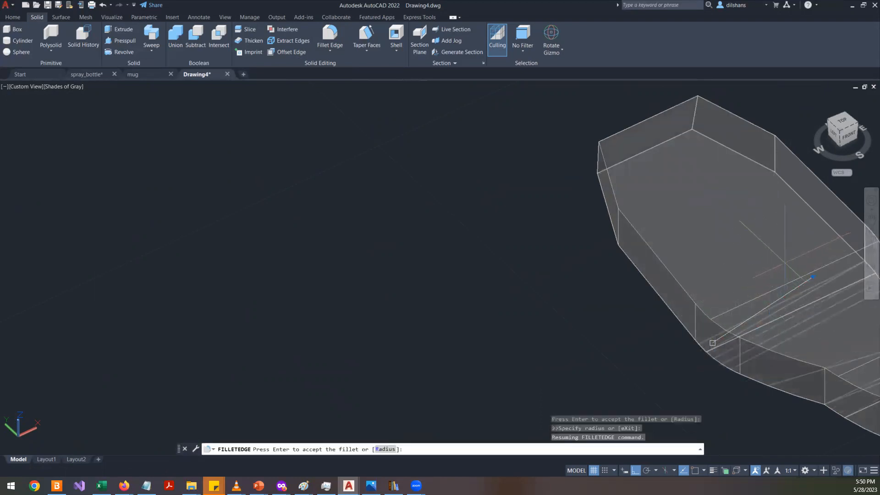
{"action": "scroll", "coordinate": [648, 308], "scroll_direction": "down", "scroll_amount": 3}
{"action": "key", "text": "Return"}
- Fillet two more edges around the toothbrush head's outline with Fillet Edge, keeping the default radius
{"action": "scroll", "coordinate": [505, 193], "scroll_direction": "up", "scroll_amount": 3}
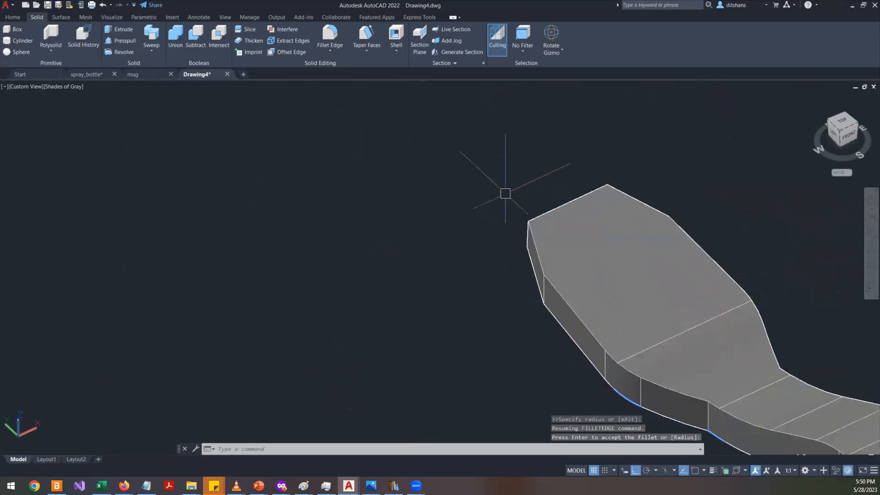
{"action": "left_click", "coordinate": [330, 35]}
{"action": "scroll", "coordinate": [545, 283], "scroll_direction": "up", "scroll_amount": 3}
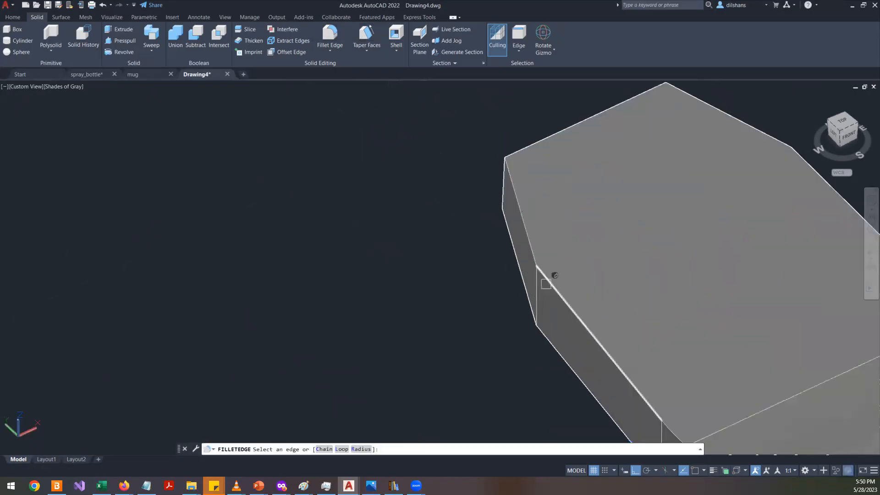
{"action": "left_click", "coordinate": [537, 290]}
{"action": "scroll", "coordinate": [506, 294], "scroll_direction": "down", "scroll_amount": 3}
{"action": "middle_click_drag", "start_coordinate": [506, 295], "coordinate": [477, 171], "text": "shift"}
{"action": "scroll", "coordinate": [478, 168], "scroll_direction": "up", "scroll_amount": 3}
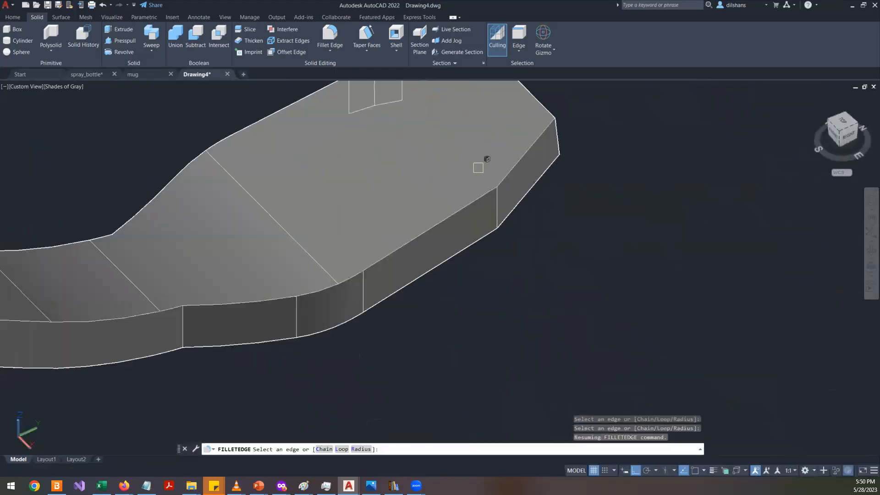
{"action": "left_click", "coordinate": [497, 207]}
{"action": "key", "text": "Return"}
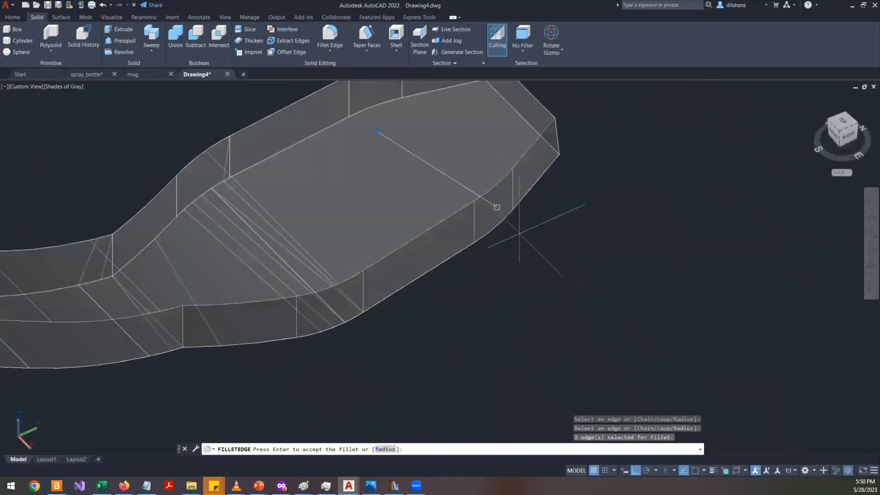
{"action": "scroll", "coordinate": [497, 207], "scroll_direction": "down", "scroll_amount": 3}
{"action": "scroll", "coordinate": [516, 236], "scroll_direction": "up", "scroll_amount": 3}
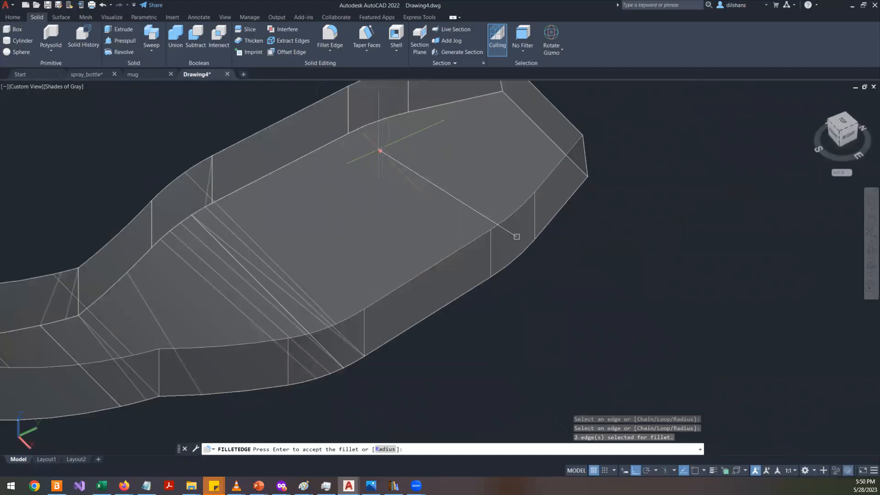
{"action": "type", "text": "r"}
{"action": "key", "text": "Return"}
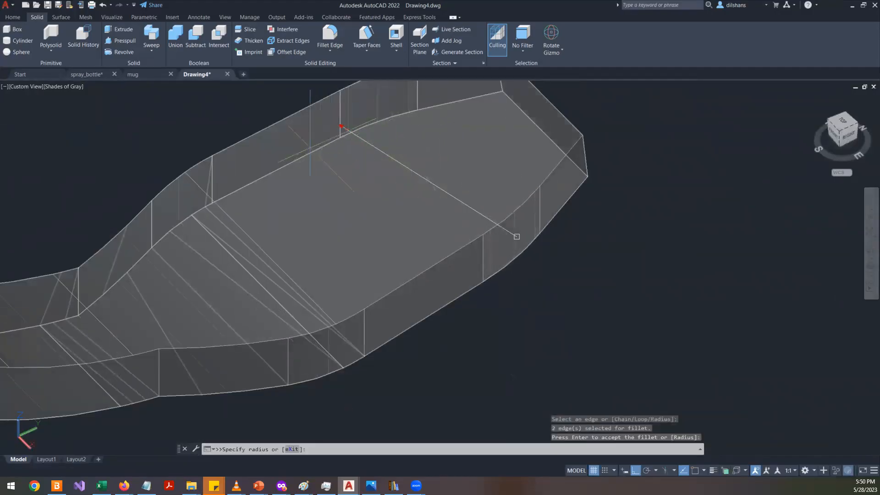
{"action": "key", "text": "Return"}
{"action": "scroll", "coordinate": [500, 245], "scroll_direction": "down", "scroll_amount": 3}
{"action": "key", "text": "Return"}
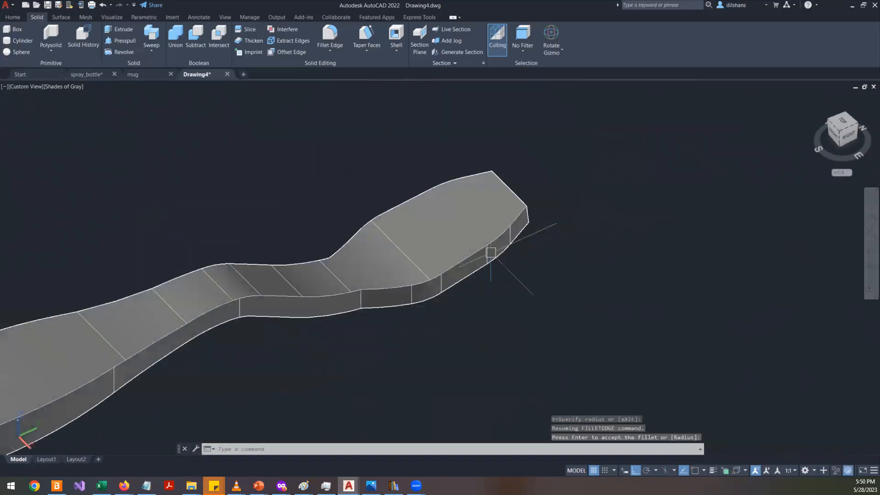
- Fillet the vertical edges at the neck of the toothbrush head with Fillet Edge, keeping the default radius
{"action": "scroll", "coordinate": [314, 334], "scroll_direction": "up", "scroll_amount": 3}
{"action": "scroll", "coordinate": [395, 298], "scroll_direction": "down", "scroll_amount": 3}
{"action": "middle_click_drag", "start_coordinate": [342, 309], "coordinate": [485, 293], "text": "shift"}
{"action": "scroll", "coordinate": [489, 291], "scroll_direction": "up", "scroll_amount": 3}
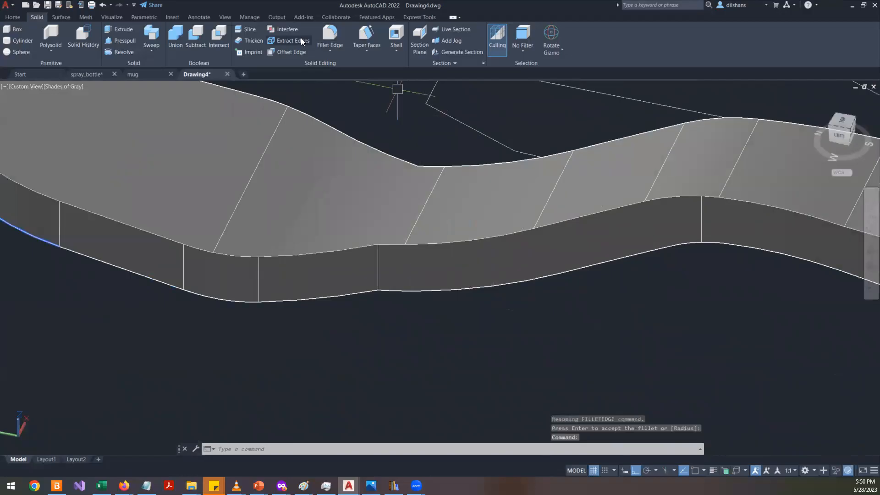
{"action": "left_click", "coordinate": [326, 29]}
{"action": "left_click", "coordinate": [379, 276]}
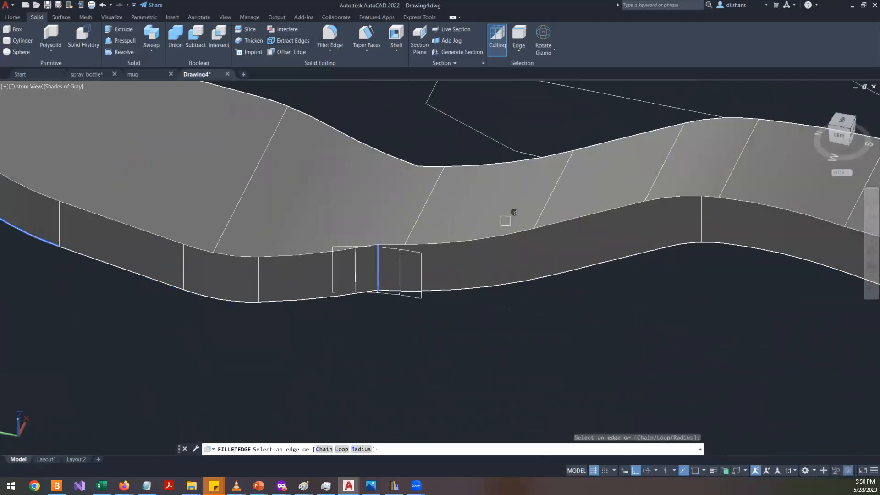
{"action": "middle_click_drag", "start_coordinate": [504, 222], "coordinate": [416, 261], "text": "shift"}
{"action": "scroll", "coordinate": [409, 257], "scroll_direction": "down", "scroll_amount": 10}
{"action": "scroll", "coordinate": [379, 257], "scroll_direction": "up", "scroll_amount": 10}
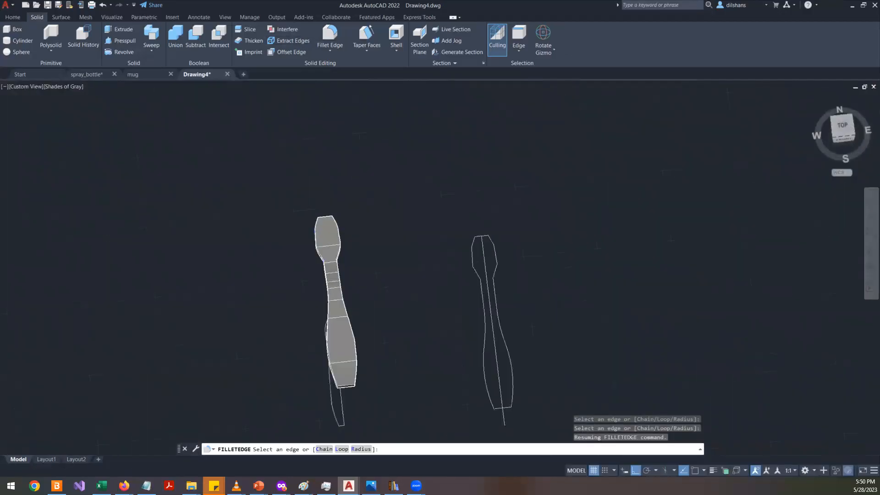
{"action": "middle_click_drag", "start_coordinate": [328, 322], "coordinate": [240, 261], "text": "shift"}
{"action": "scroll", "coordinate": [273, 284], "scroll_direction": "down", "scroll_amount": 10}
{"action": "scroll", "coordinate": [270, 246], "scroll_direction": "up", "scroll_amount": 9}
{"action": "scroll", "coordinate": [202, 378], "scroll_direction": "down", "scroll_amount": 9}
{"action": "scroll", "coordinate": [221, 348], "scroll_direction": "down", "scroll_amount": 2}
{"action": "scroll", "coordinate": [117, 264], "scroll_direction": "up", "scroll_amount": 8}
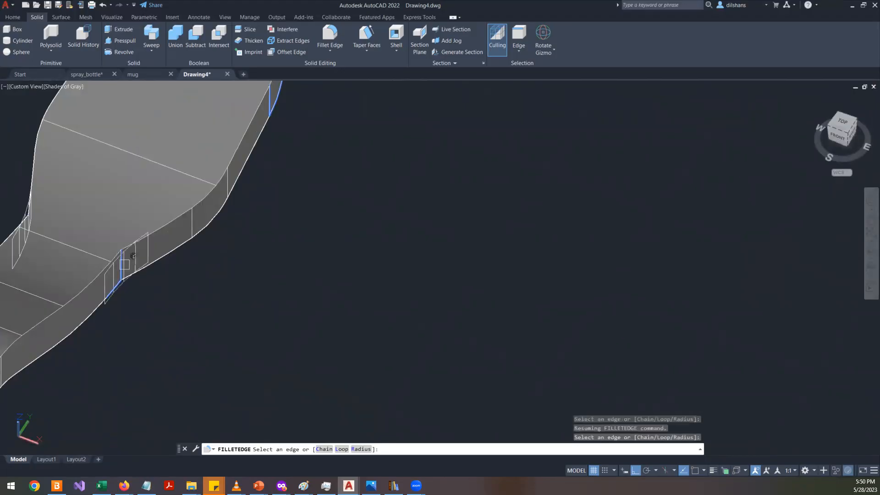
{"action": "key", "text": "Return"}
{"action": "key", "text": "Return"}
- Fillet the edges at the tip of the toothbrush head with Fillet Edge, setting the radius to 2
{"action": "scroll", "coordinate": [295, 279], "scroll_direction": "down", "scroll_amount": 8}
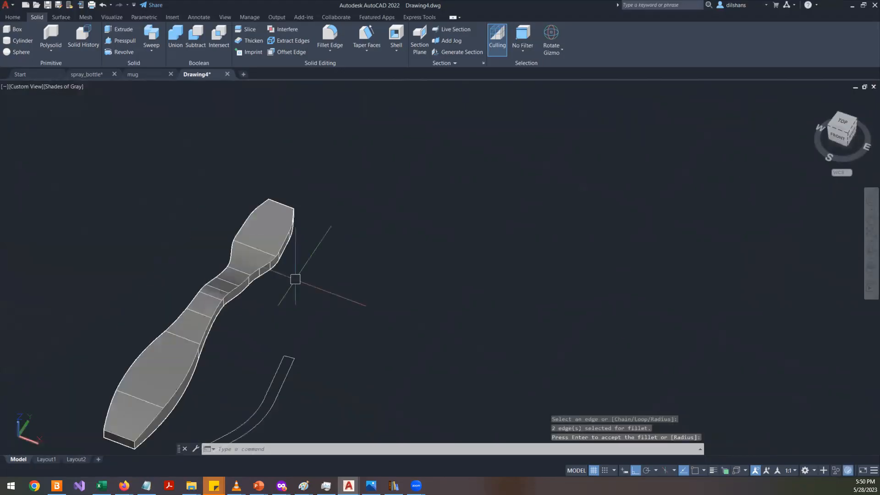
{"action": "scroll", "coordinate": [236, 276], "scroll_direction": "up", "scroll_amount": 6}
{"action": "scroll", "coordinate": [236, 265], "scroll_direction": "down", "scroll_amount": 3}
{"action": "scroll", "coordinate": [271, 249], "scroll_direction": "up", "scroll_amount": 3}
{"action": "scroll", "coordinate": [290, 261], "scroll_direction": "down", "scroll_amount": 4}
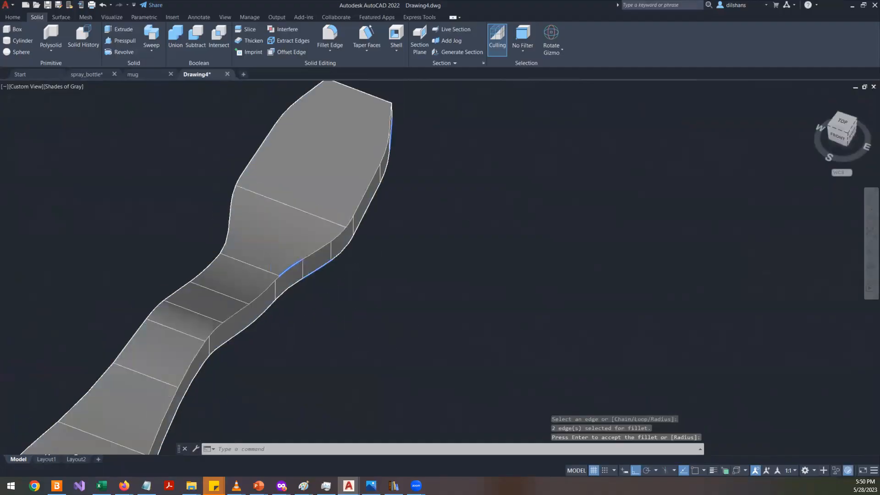
{"action": "scroll", "coordinate": [370, 202], "scroll_direction": "up", "scroll_amount": 3}
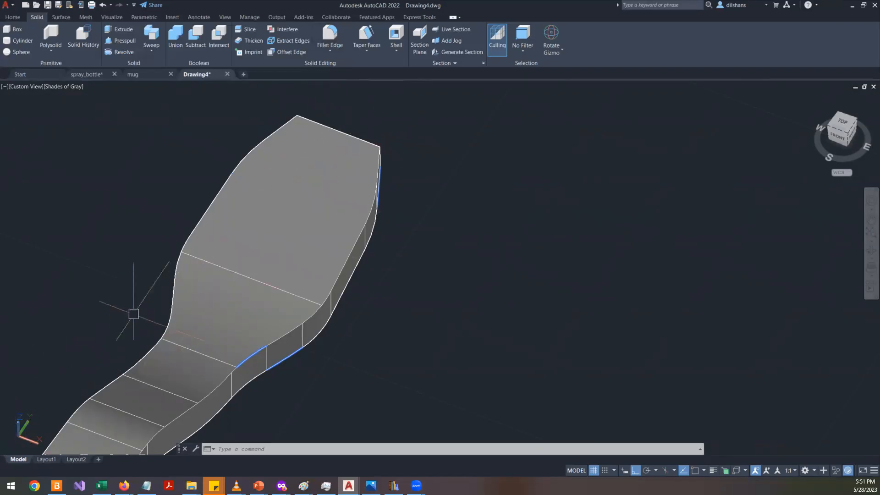
{"action": "left_click", "coordinate": [340, 37]}
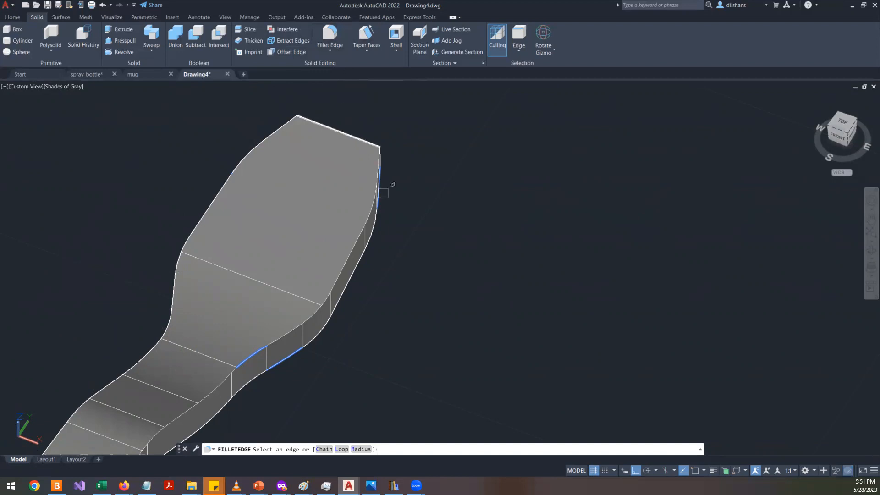
{"action": "middle_click_drag", "start_coordinate": [458, 265], "coordinate": [389, 137], "text": "shift"}
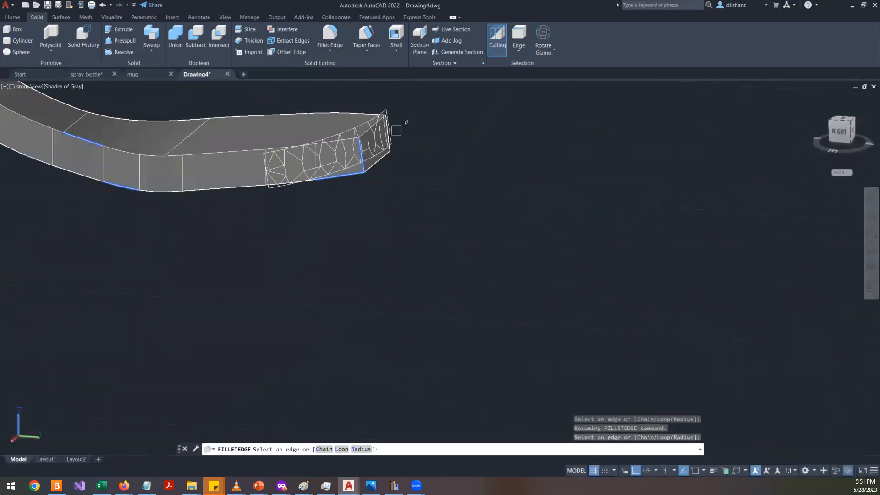
{"action": "left_click", "coordinate": [390, 131]}
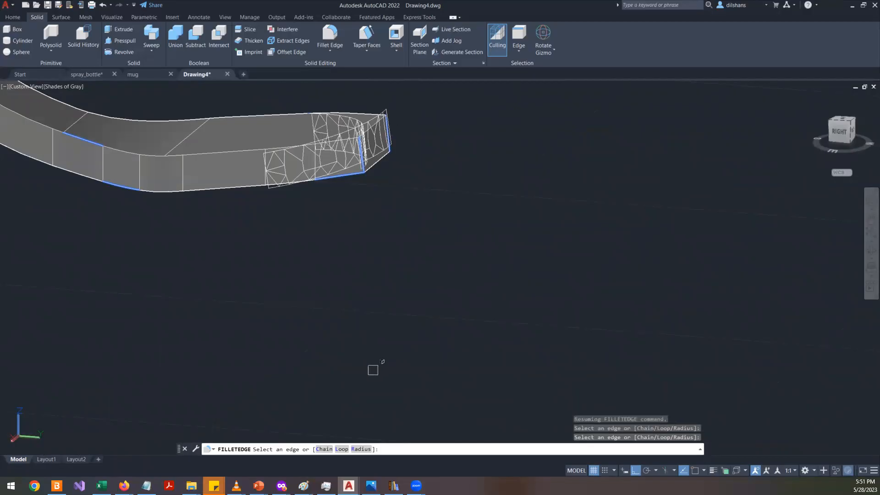
{"action": "type", "text": "r"}
{"action": "key", "text": "Return"}
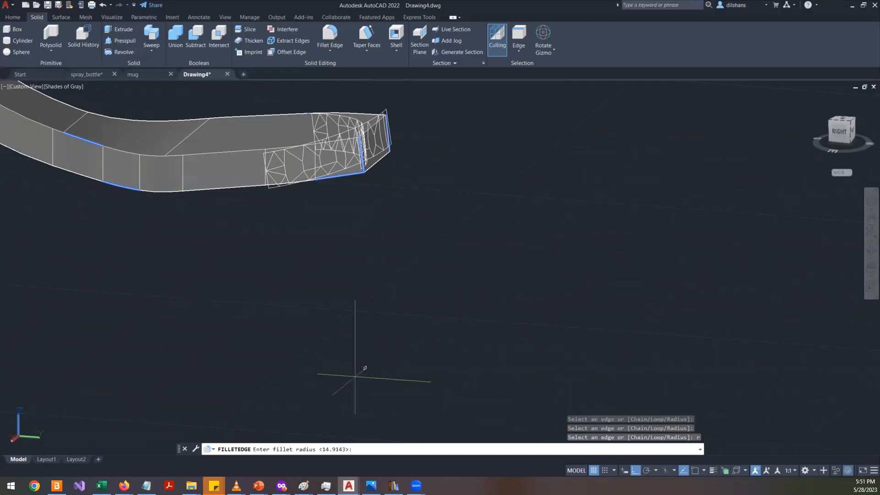
{"action": "key", "text": "Return"}
{"action": "middle_click_drag", "start_coordinate": [316, 214], "coordinate": [408, 247], "text": "shift"}
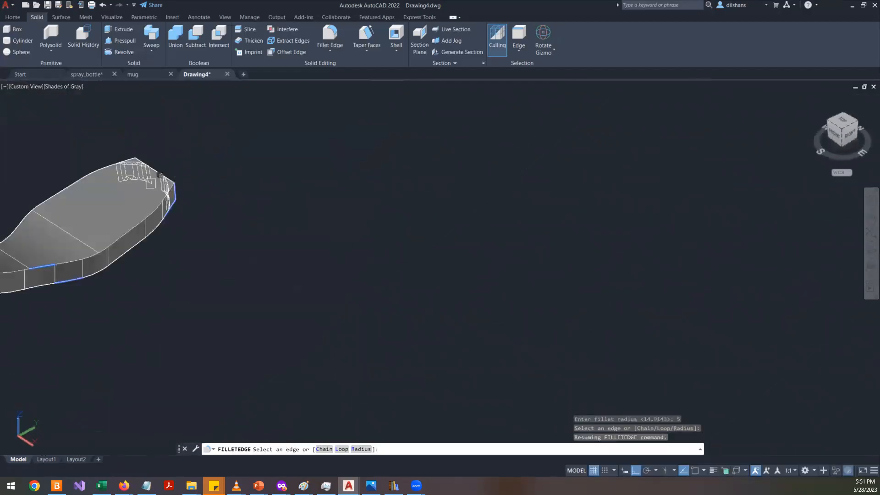
{"action": "scroll", "coordinate": [150, 184], "scroll_direction": "up", "scroll_amount": 5}
{"action": "left_click", "coordinate": [361, 449]}
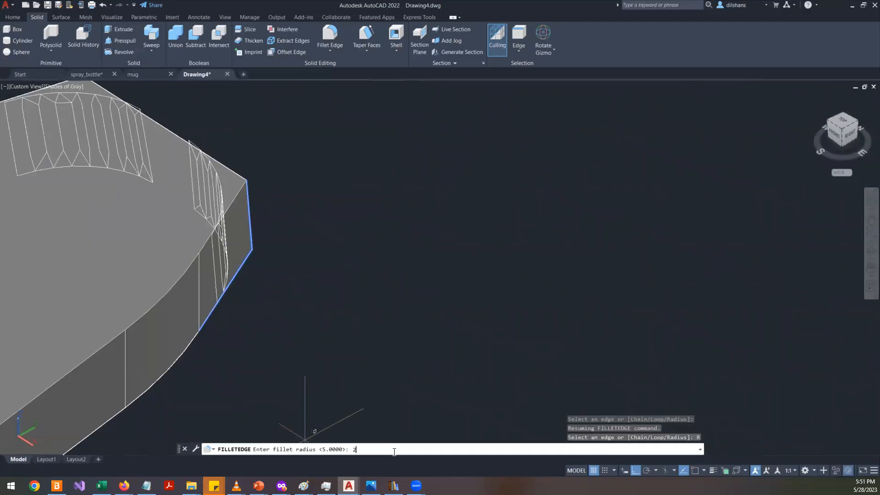
{"action": "type", "text": "2"}
{"action": "key", "text": "Return"}
{"action": "key", "text": "Return"}
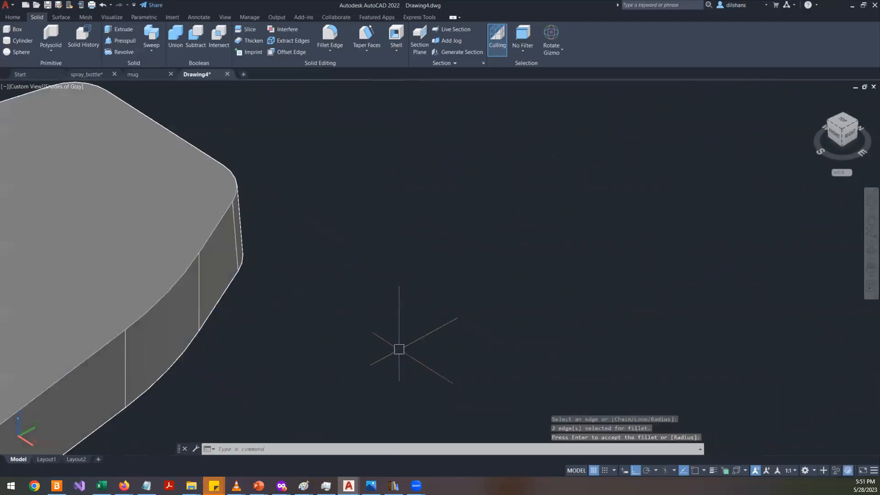
- Orbit and zoom around the filleted toothbrush solid to inspect it from several angles
{"action": "scroll", "coordinate": [397, 284], "scroll_direction": "down", "scroll_amount": 5}
{"action": "scroll", "coordinate": [317, 270], "scroll_direction": "up", "scroll_amount": 2}
{"action": "scroll", "coordinate": [311, 259], "scroll_direction": "down", "scroll_amount": 2}
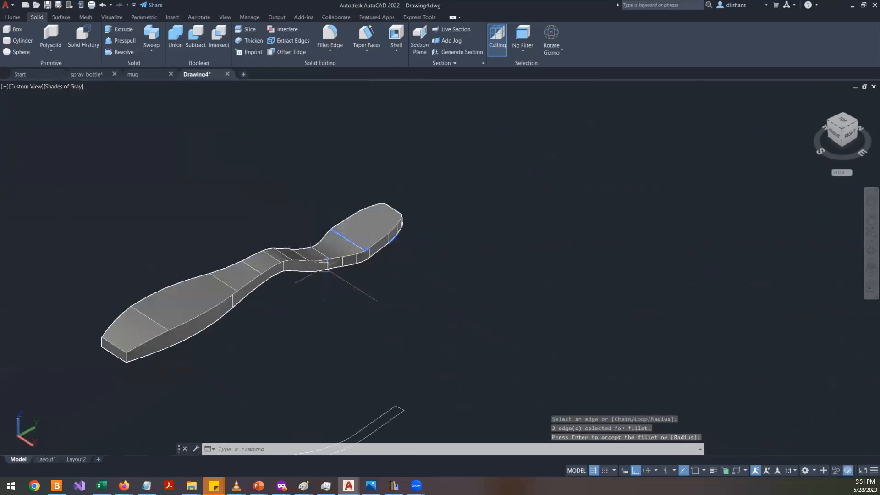
{"action": "left_click", "coordinate": [871, 251]}
{"action": "left_click_drag", "start_coordinate": [374, 344], "coordinate": [272, 291]}
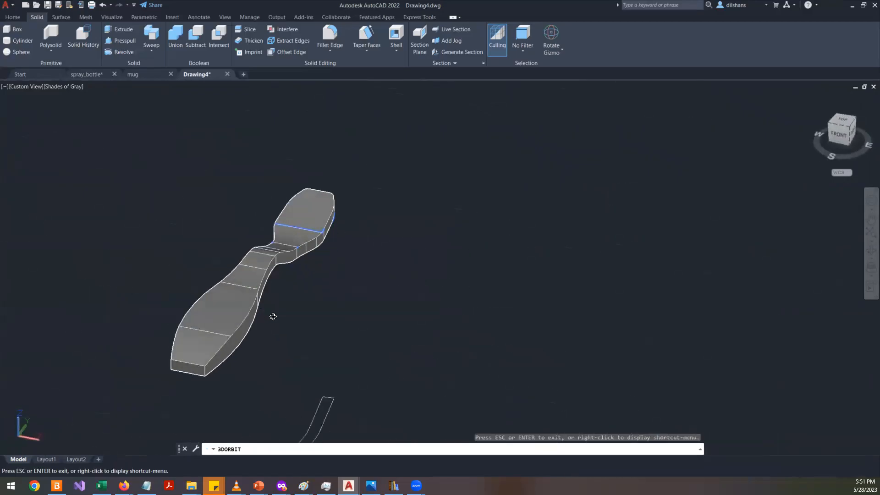
{"action": "scroll", "coordinate": [273, 316], "scroll_direction": "down", "scroll_amount": 5}
{"action": "scroll", "coordinate": [394, 414], "scroll_direction": "down", "scroll_amount": 3}
{"action": "scroll", "coordinate": [389, 408], "scroll_direction": "up", "scroll_amount": 4}
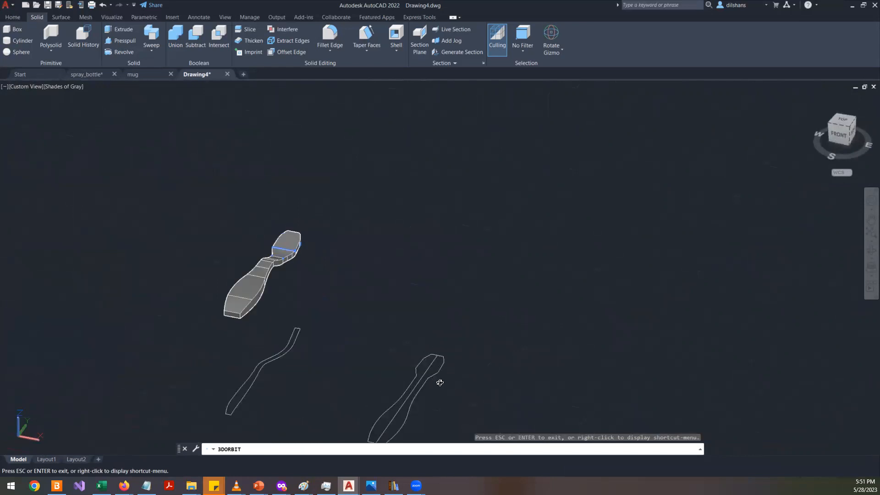
{"action": "scroll", "coordinate": [269, 275], "scroll_direction": "up", "scroll_amount": 3}
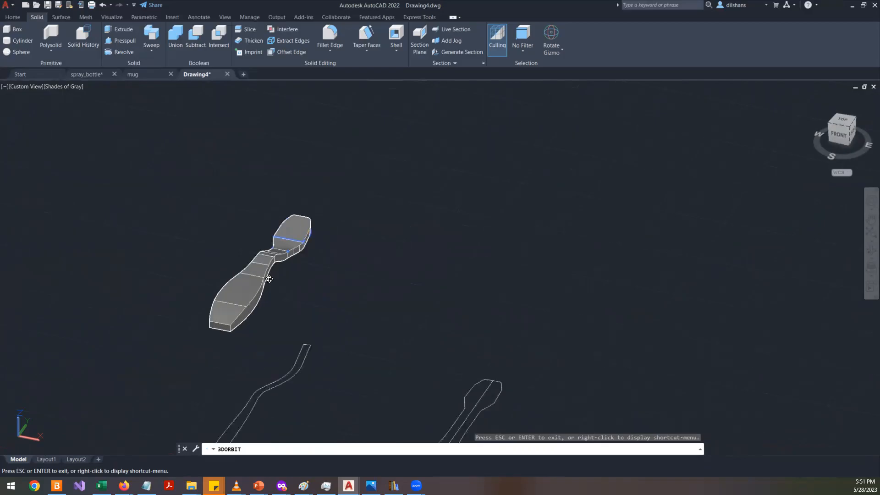
{"action": "left_click_drag", "start_coordinate": [290, 298], "coordinate": [332, 313]}
{"action": "left_click_drag", "start_coordinate": [349, 283], "coordinate": [175, 268]}
{"action": "left_click_drag", "start_coordinate": [183, 306], "coordinate": [337, 345]}
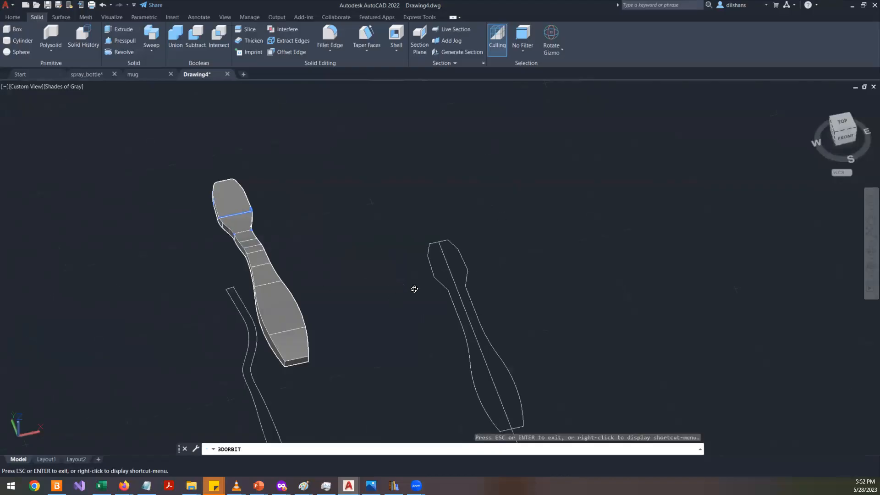
{"action": "left_click", "coordinate": [554, 49]}
{"action": "left_click_drag", "start_coordinate": [454, 185], "coordinate": [401, 190]}
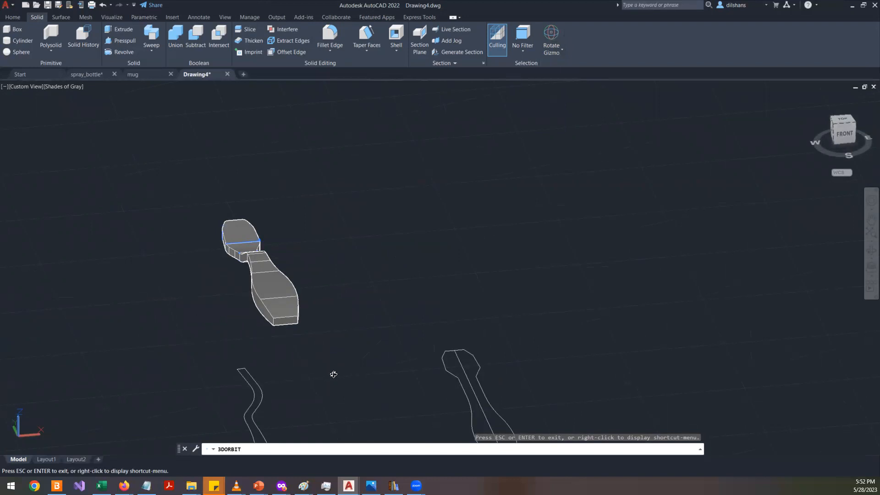
{"action": "left_click_drag", "start_coordinate": [263, 258], "coordinate": [225, 113]}
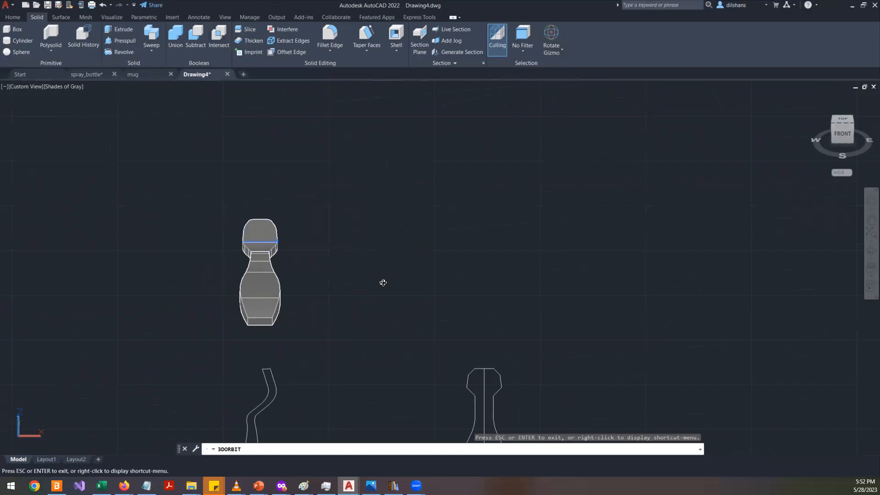
{"action": "left_click_drag", "start_coordinate": [340, 247], "coordinate": [401, 251]}
{"action": "right_click", "coordinate": [401, 252]}
{"action": "left_click", "coordinate": [434, 257]}
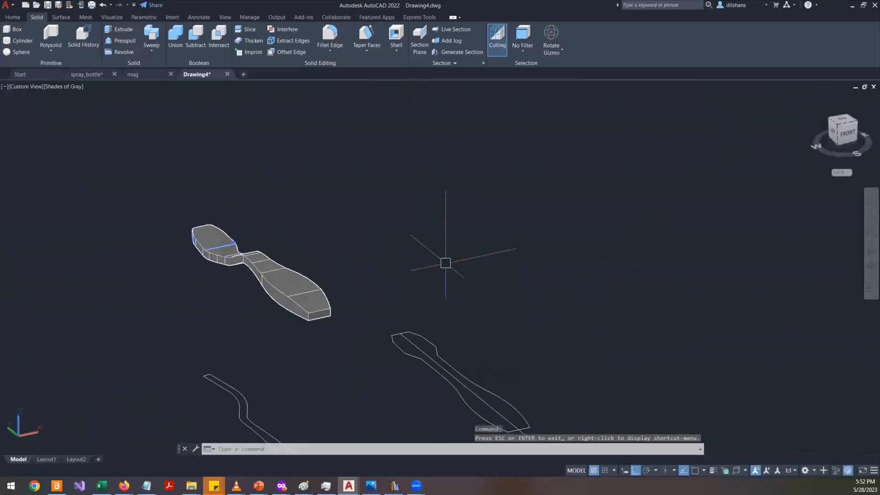
- Save the drawing under the file name brush
{"action": "key", "text": "ctrl+s"}
{"action": "type", "text": "b"}
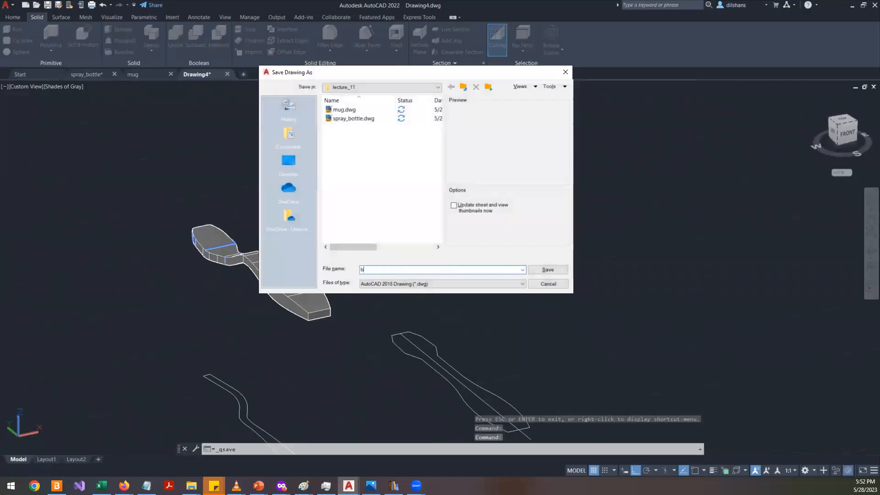
{"action": "type", "text": "rush"}
{"action": "key", "text": "Return"}
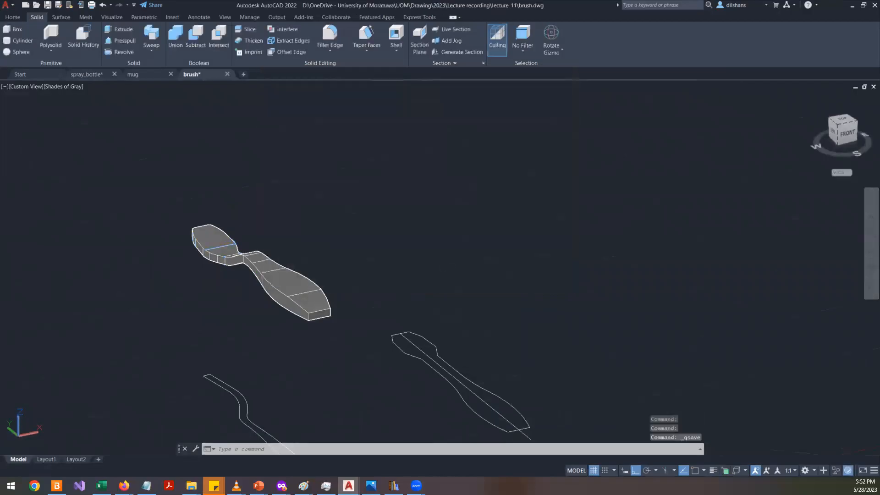
- Switch to the plan view and move the toothbrush solid sideways between the outlines with the Move gizmo
{"action": "scroll", "coordinate": [363, 330], "scroll_direction": "up", "scroll_amount": 3}
{"action": "scroll", "coordinate": [328, 349], "scroll_direction": "down", "scroll_amount": 8}
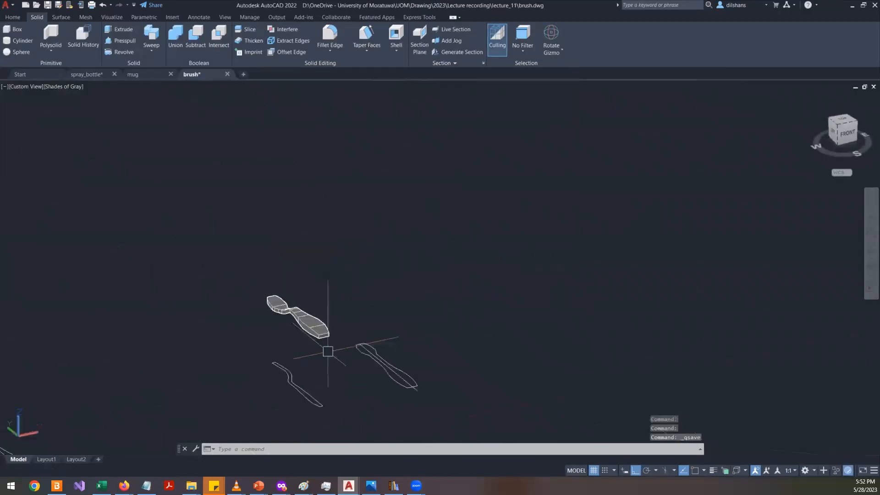
{"action": "scroll", "coordinate": [321, 366], "scroll_direction": "up", "scroll_amount": 5}
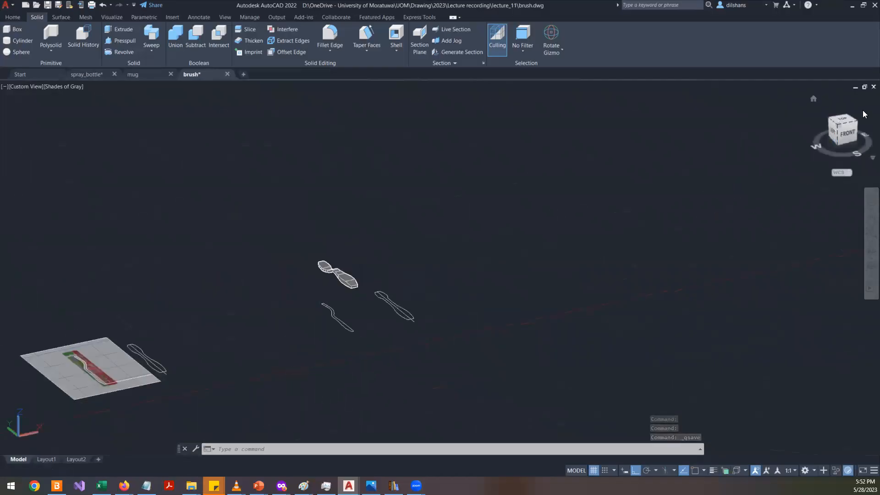
{"action": "type", "text": "plan"}
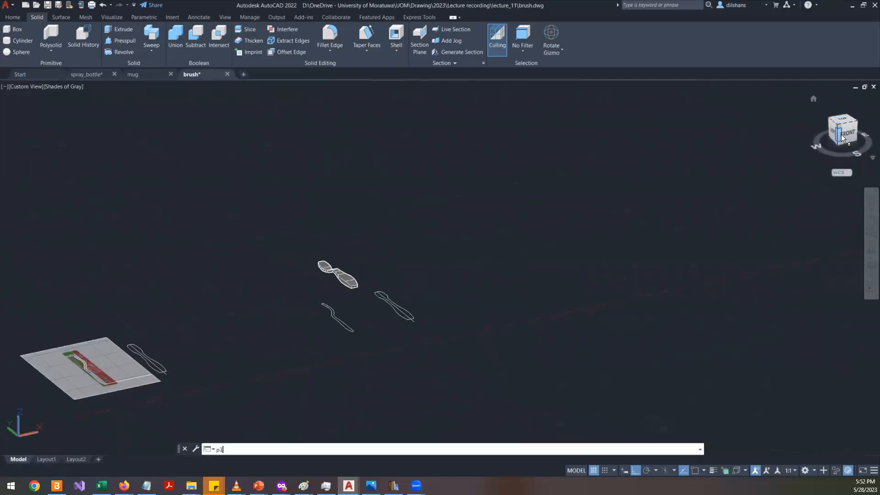
{"action": "key", "text": "Return"}
{"action": "key", "text": "Return"}
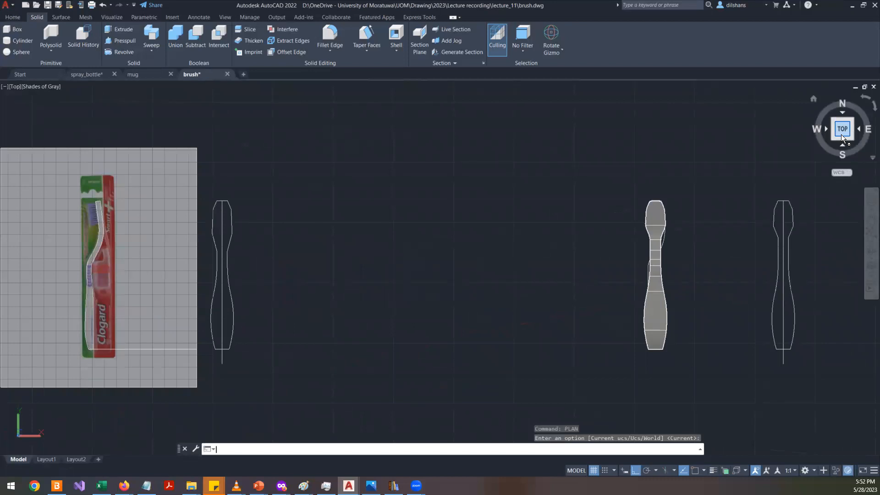
{"action": "left_click", "coordinate": [659, 305]}
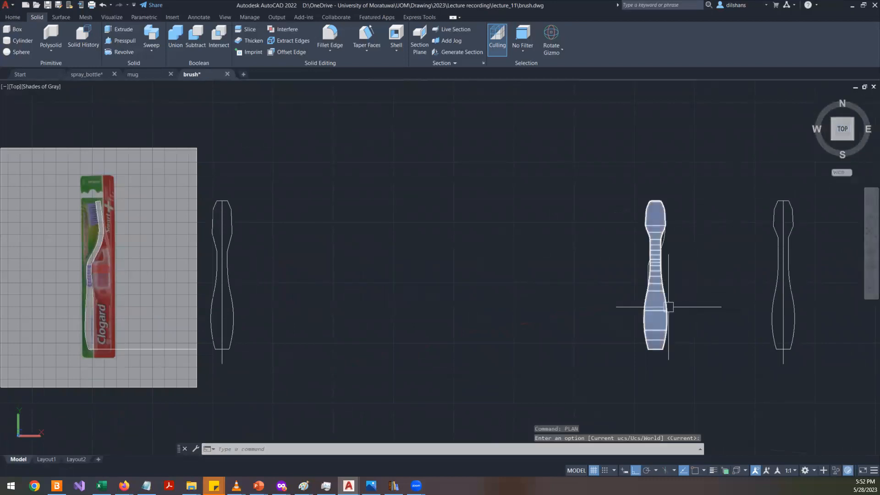
{"action": "right_click", "coordinate": [679, 273]}
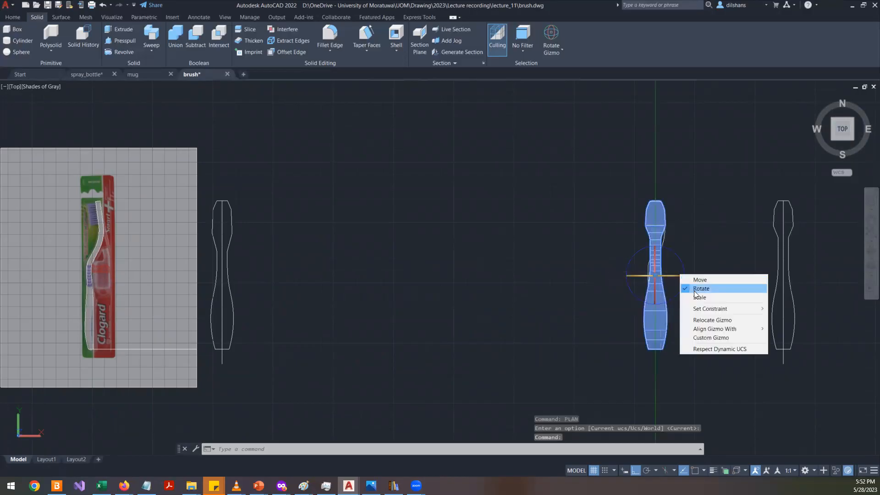
{"action": "left_click", "coordinate": [700, 279]}
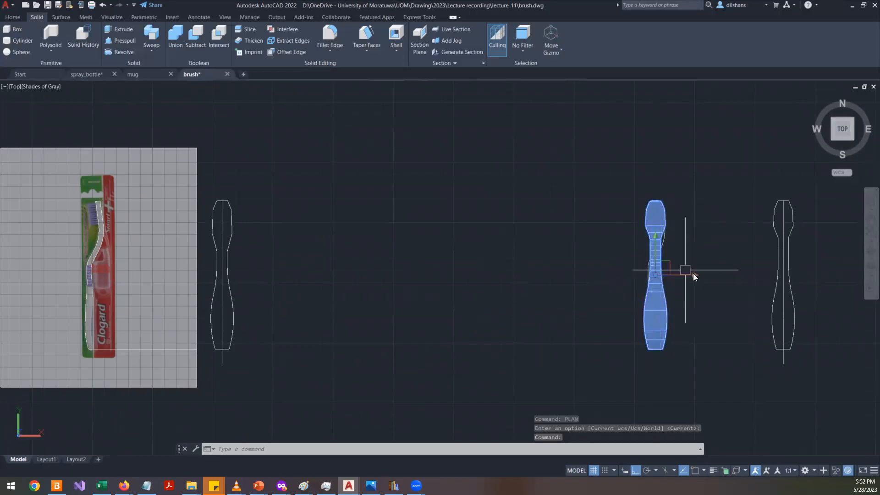
{"action": "left_click", "coordinate": [671, 275]}
{"action": "left_click", "coordinate": [476, 274]}
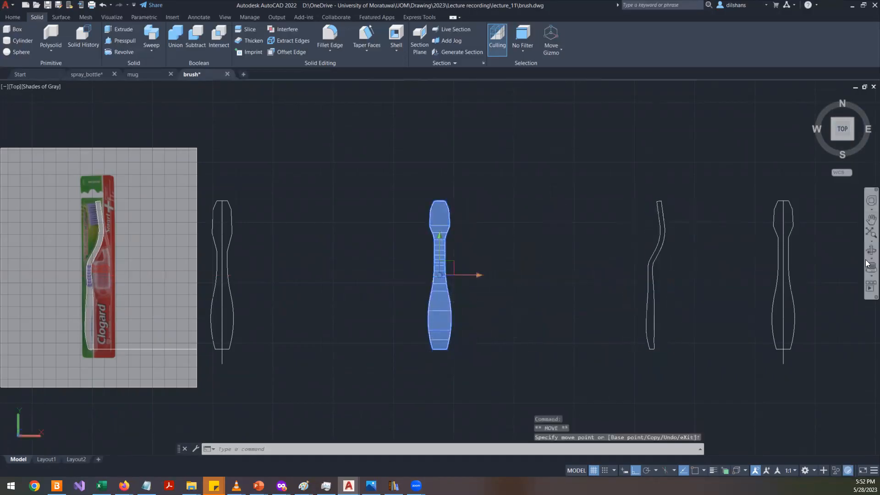
- Move the toothbrush solid down along the Z axis with the Move gizmo
{"action": "left_click", "coordinate": [871, 250]}
{"action": "mouse_move", "coordinate": [532, 316]}
{"action": "left_mouse_down"}
{"action": "mouse_move", "coordinate": [629, 218]}
{"action": "mouse_move", "coordinate": [506, 250]}
{"action": "mouse_move", "coordinate": [555, 231]}
{"action": "left_mouse_up"}
{"action": "right_click", "coordinate": [482, 206]}
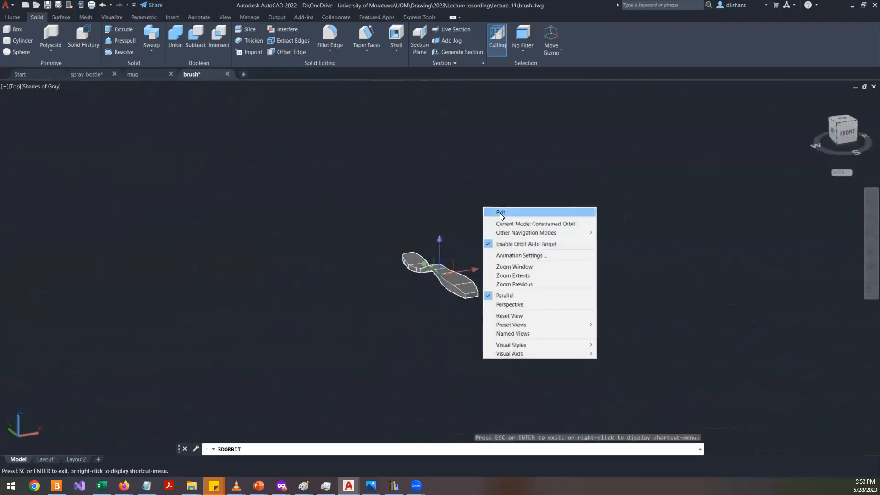
{"action": "left_click", "coordinate": [498, 213]}
{"action": "left_click", "coordinate": [438, 240]}
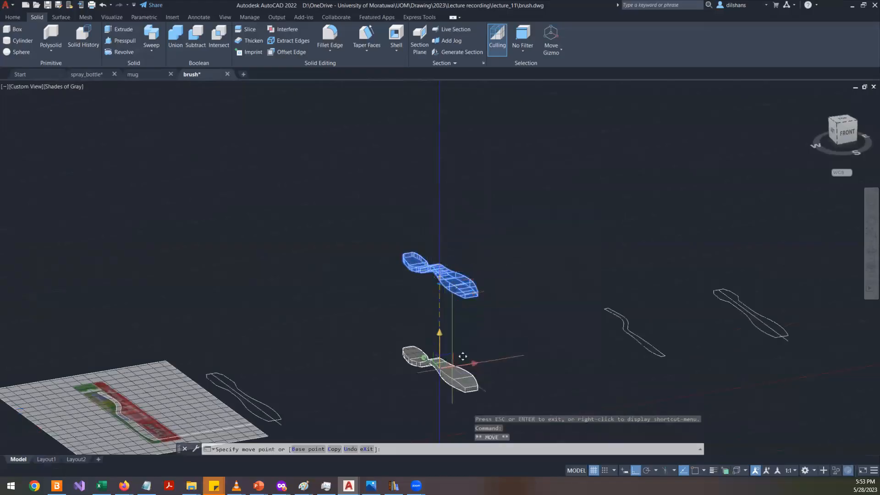
{"action": "left_click", "coordinate": [464, 363]}
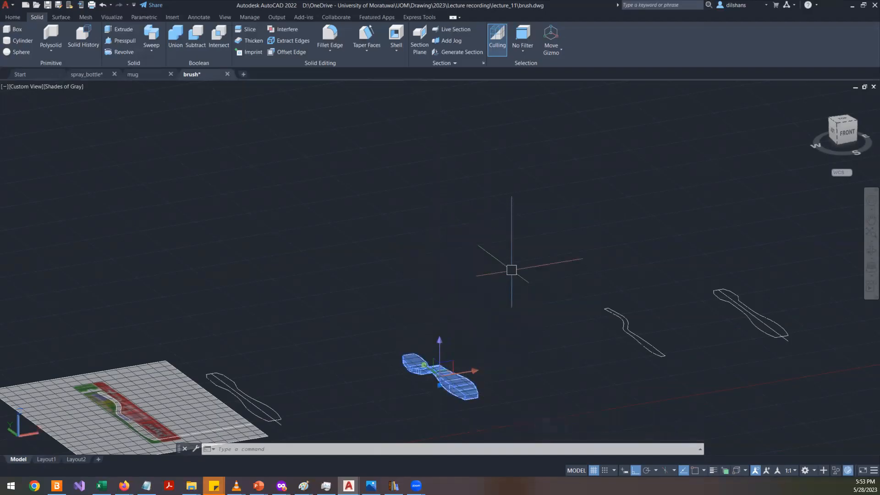
- Try moving the toothbrush solid along the Z axis with the Move gizmo, then cancel and deselect it
{"action": "left_click", "coordinate": [435, 342]}
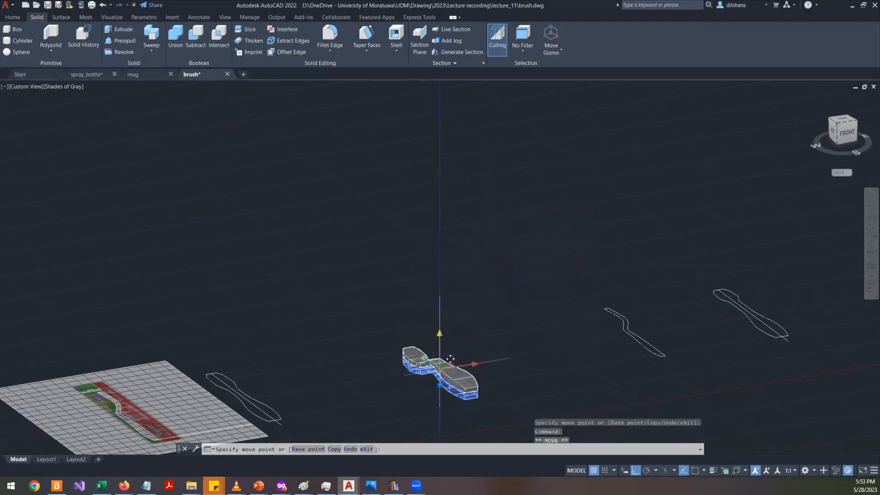
{"action": "scroll", "coordinate": [418, 346], "scroll_direction": "up", "scroll_amount": 3}
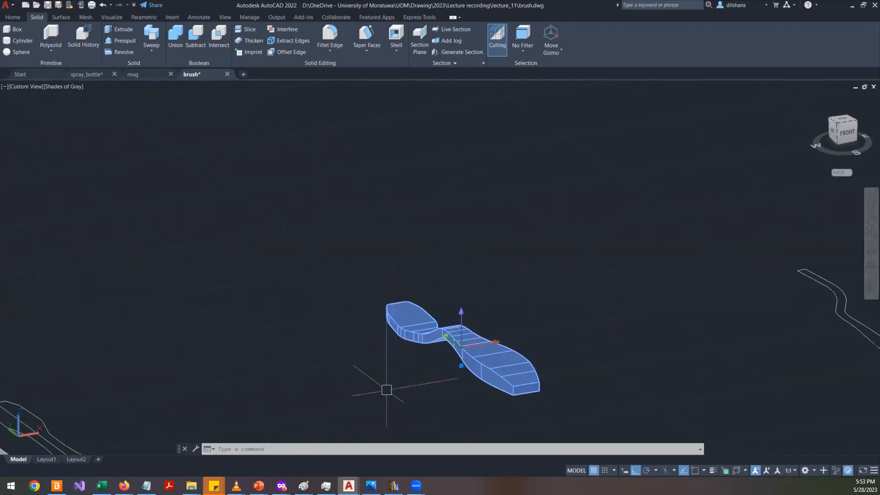
{"action": "key", "text": "Escape"}
{"action": "key", "text": "Escape"}
{"action": "key", "text": "Escape"}
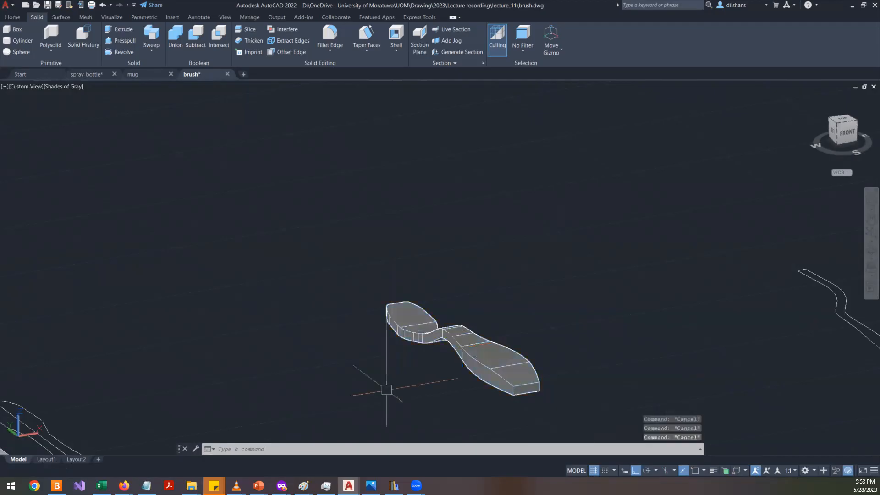
- Save the drawing
{"action": "key", "text": "ctrl+s"}
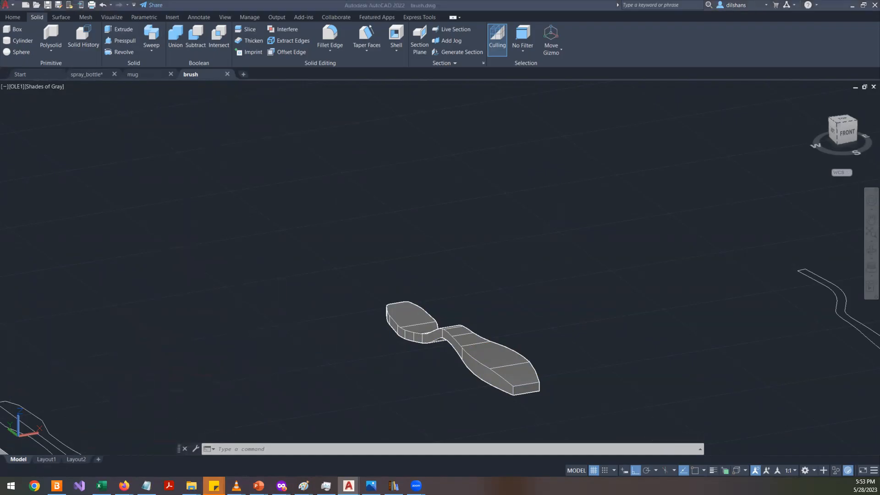
- Switch to the browser and detach the All_views-10.PDF tab into its own window
{"action": "key", "text": "alt+Tab"}
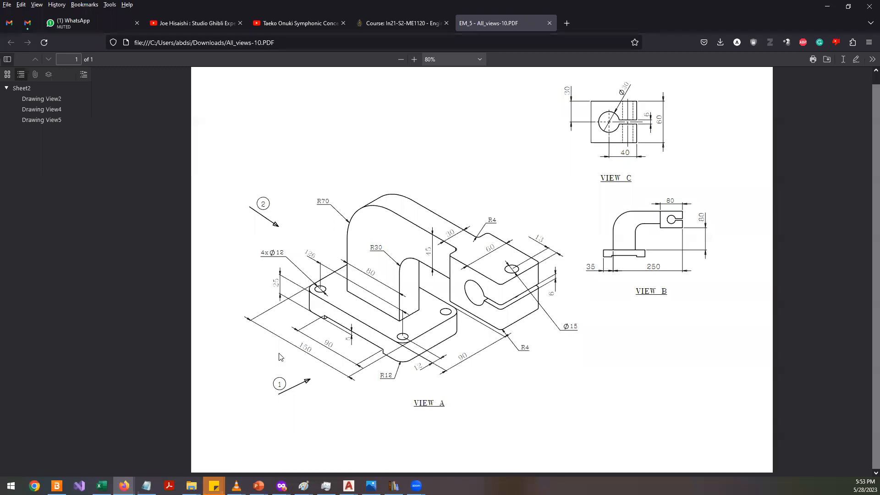
{"action": "left_click_drag", "start_coordinate": [509, 23], "coordinate": [508, 126]}
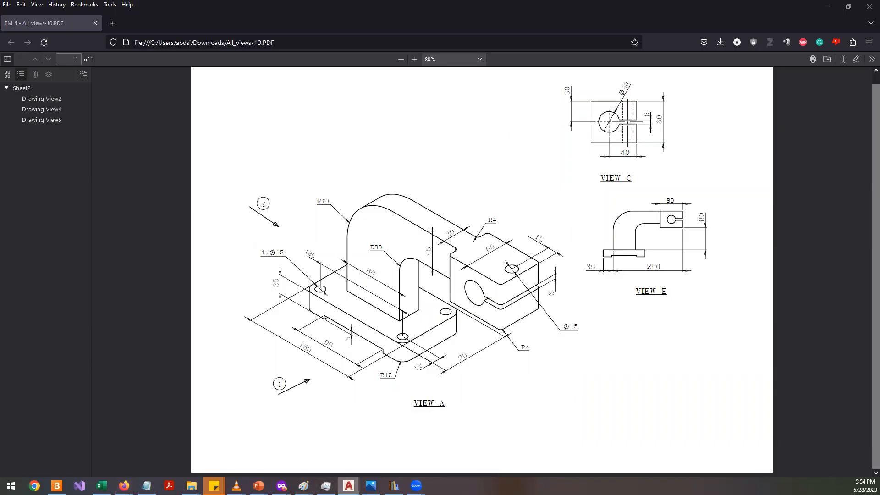
- Close the brush, mug and spray_bottle drawings in AutoCAD
{"action": "left_click", "coordinate": [349, 486]}
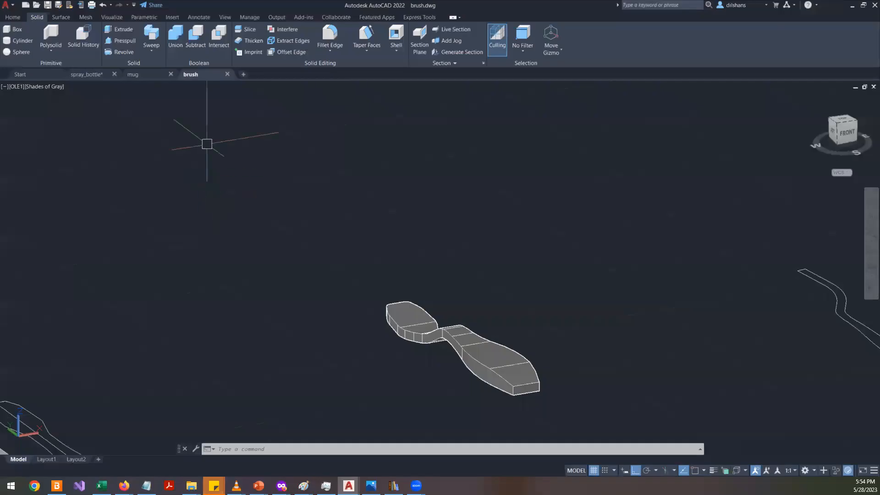
{"action": "left_click", "coordinate": [226, 74]}
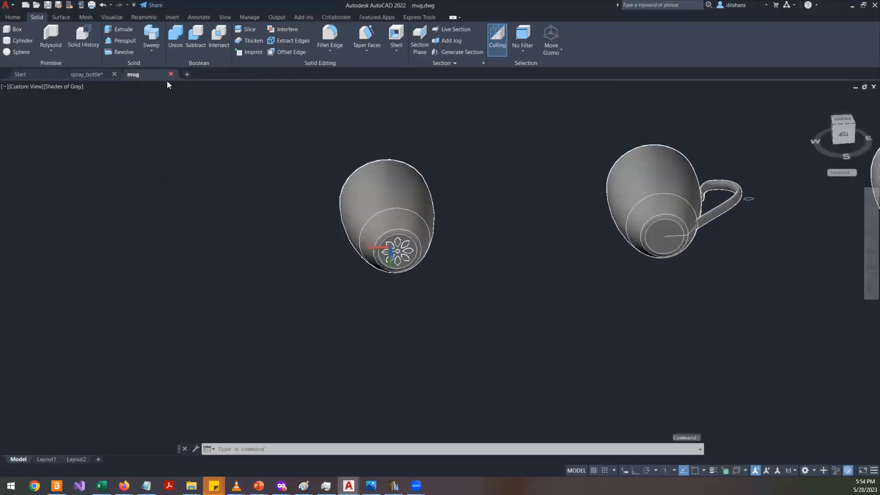
{"action": "left_click", "coordinate": [170, 74]}
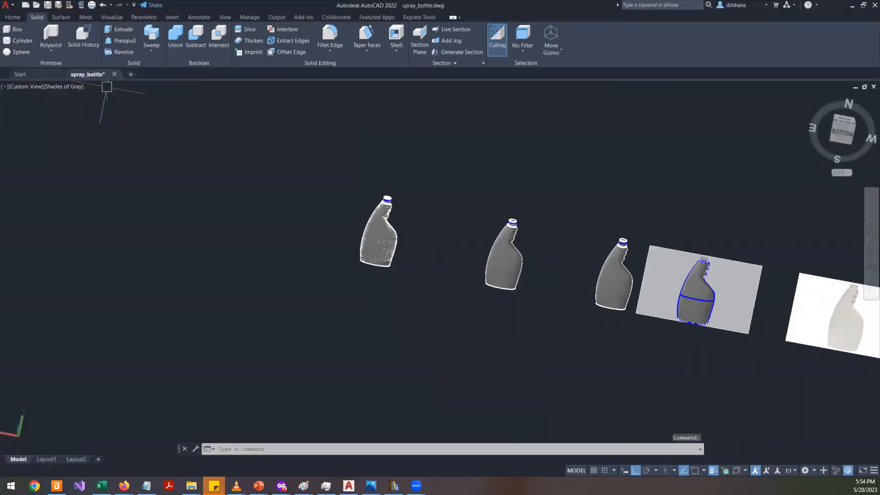
{"action": "left_click", "coordinate": [114, 74]}
{"action": "left_click", "coordinate": [398, 266]}
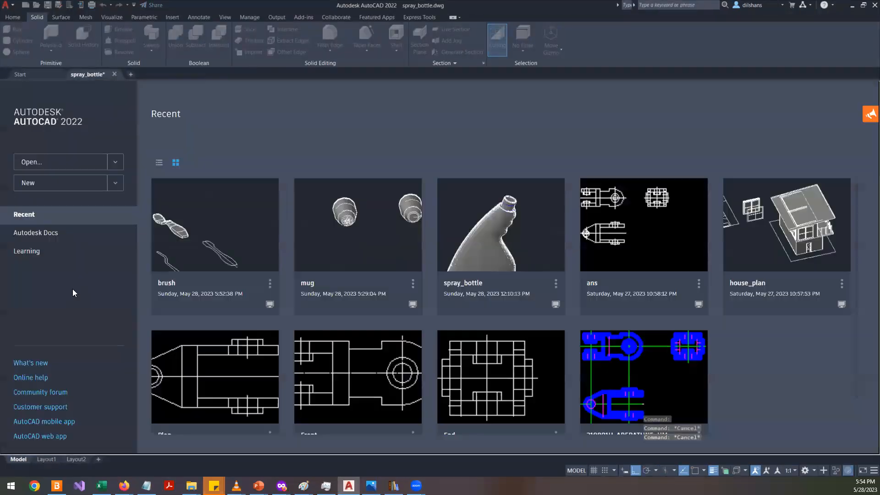
- Start a new drawing from the acadiso.dwt template
{"action": "left_click", "coordinate": [29, 7]}
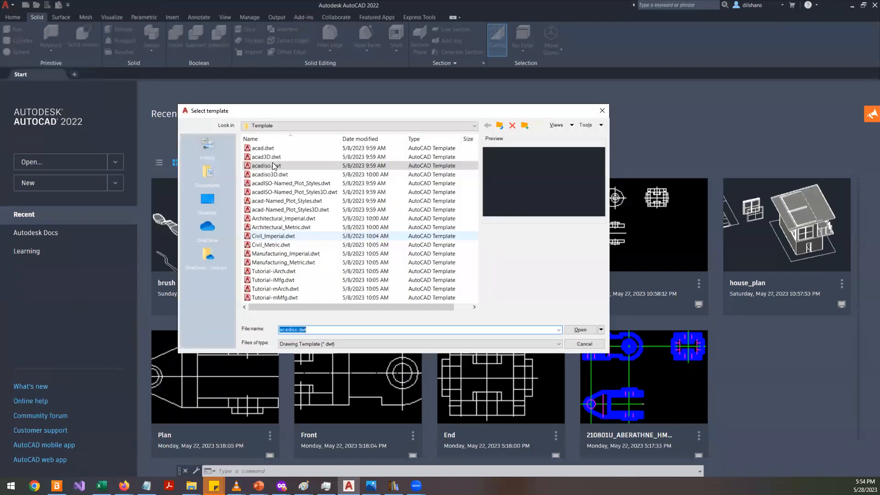
{"action": "double_click", "coordinate": [270, 165]}
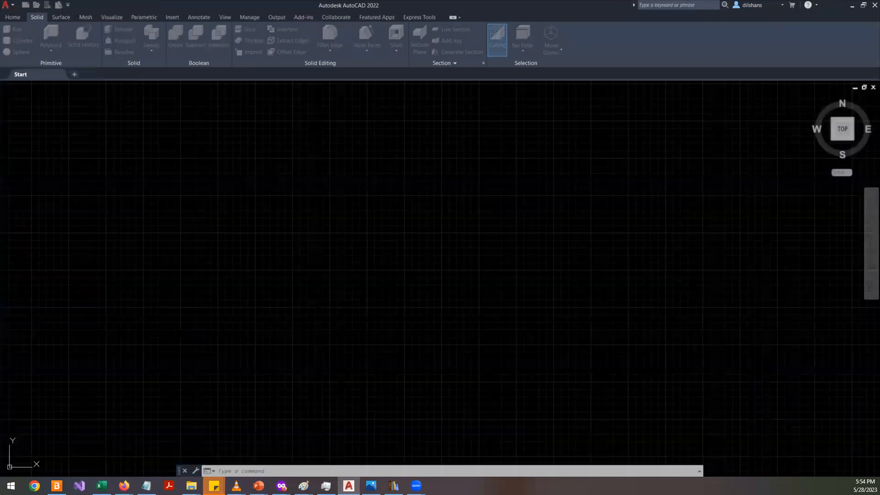
{"action": "left_click", "coordinate": [12, 17]}
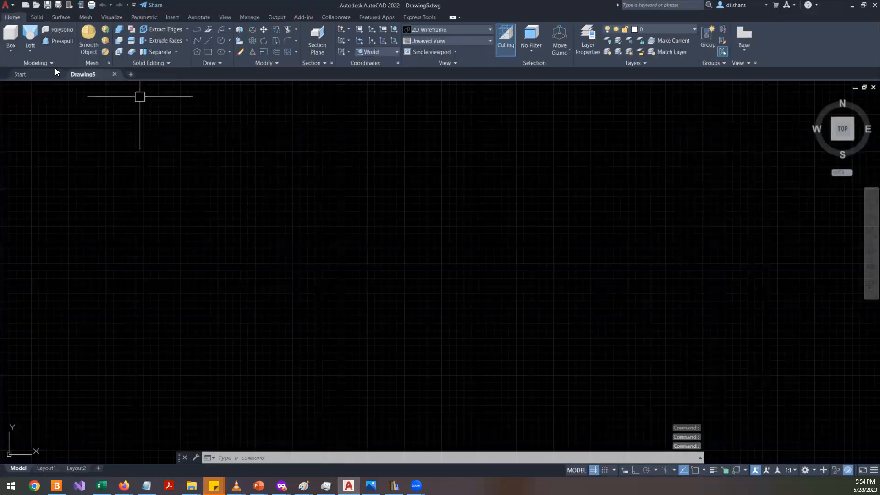
- Create a new layer named outer
{"action": "left_click", "coordinate": [583, 37]}
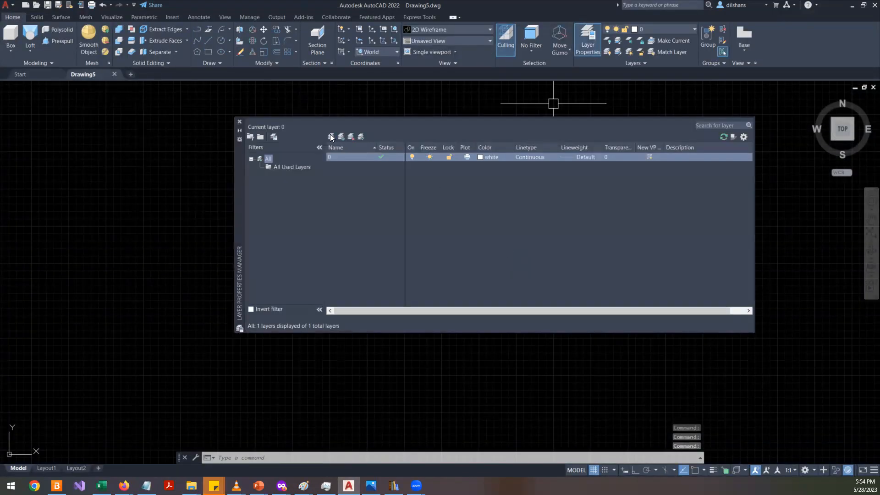
{"action": "left_click", "coordinate": [330, 135]}
{"action": "type", "text": "ou"}
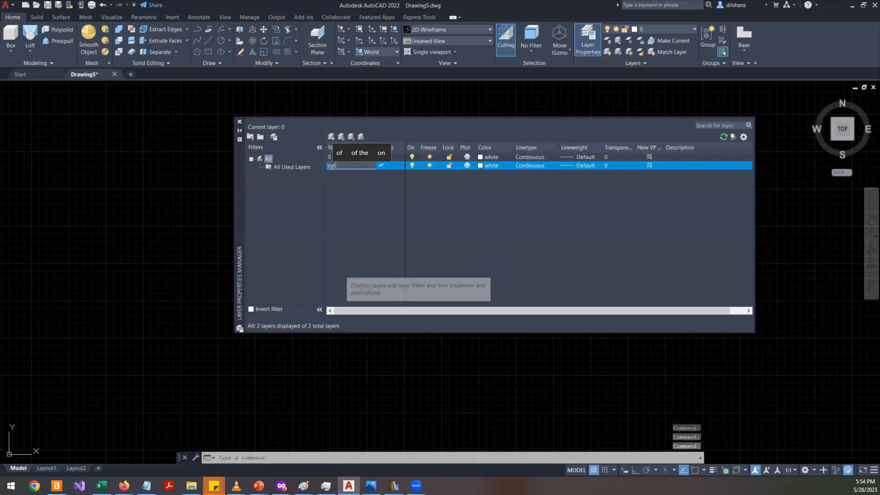
{"action": "type", "text": "ter"}
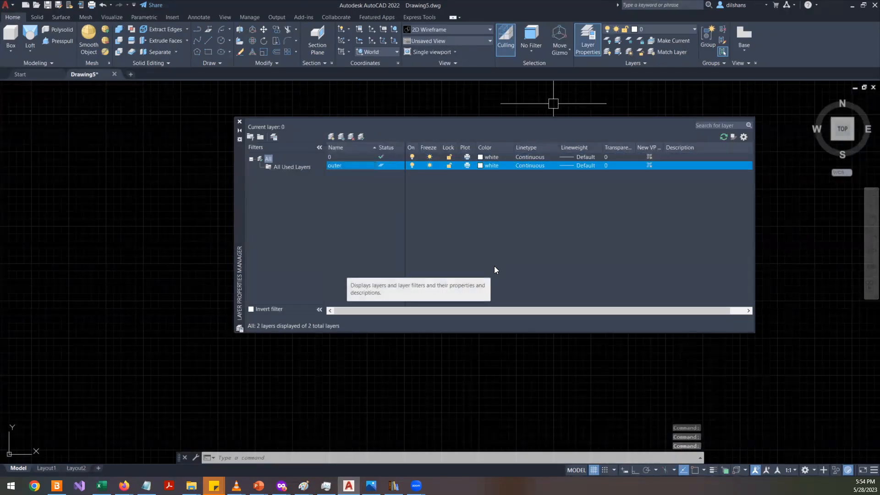
{"action": "left_click", "coordinate": [523, 165]}
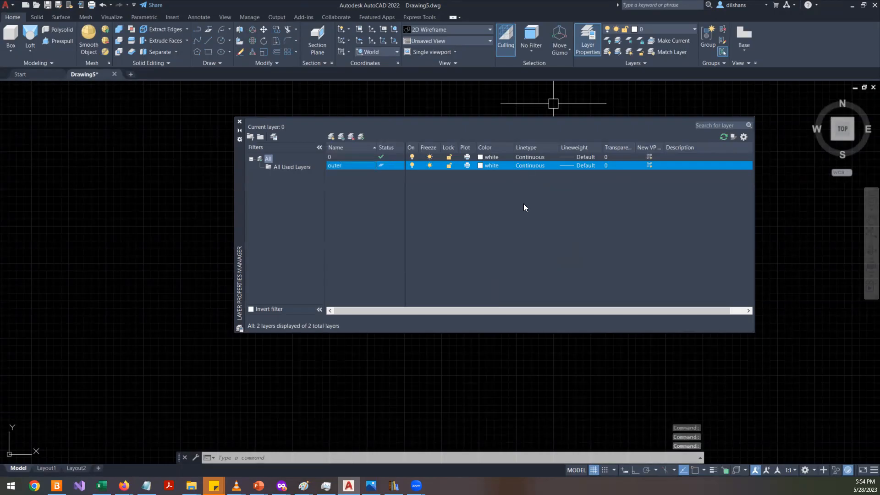
- Set the outer layer's lineweight to 0.50 mm
{"action": "key", "text": "Escape"}
{"action": "left_click", "coordinate": [578, 165]}
{"action": "scroll", "coordinate": [477, 227], "scroll_direction": "down", "scroll_amount": 6}
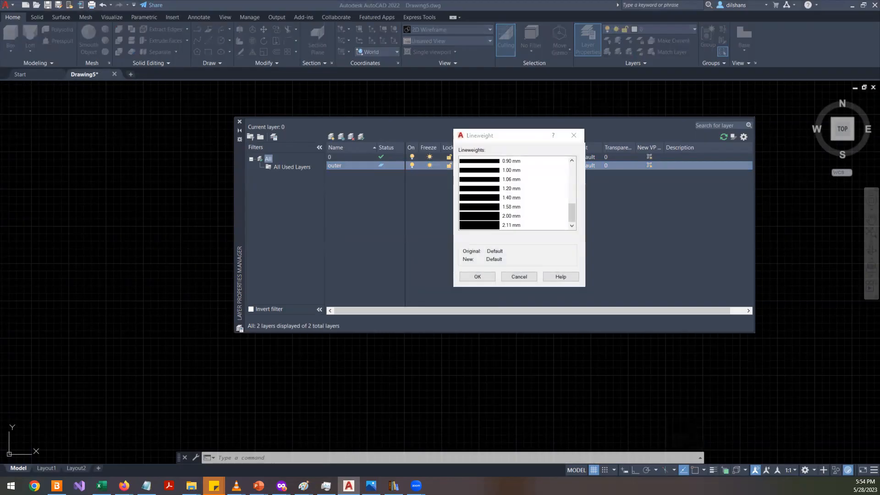
{"action": "scroll", "coordinate": [512, 189], "scroll_direction": "up", "scroll_amount": 6}
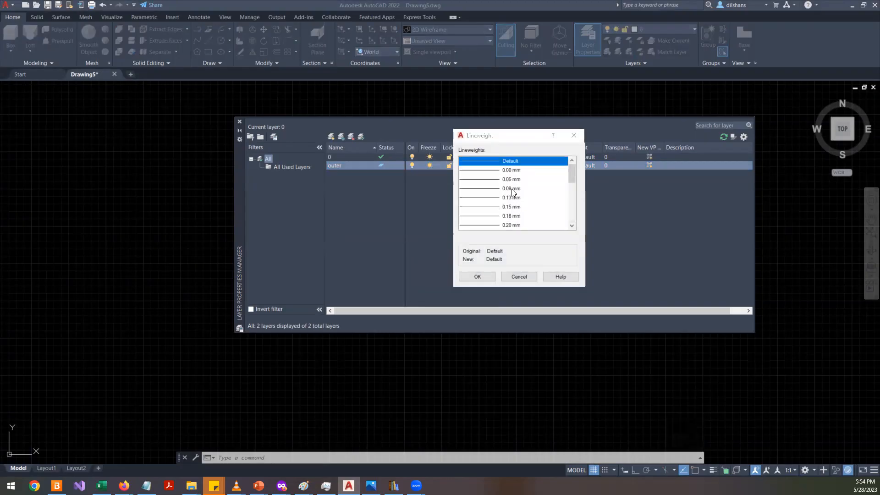
{"action": "scroll", "coordinate": [498, 209], "scroll_direction": "down", "scroll_amount": 2}
{"action": "scroll", "coordinate": [498, 208], "scroll_direction": "down", "scroll_amount": 1}
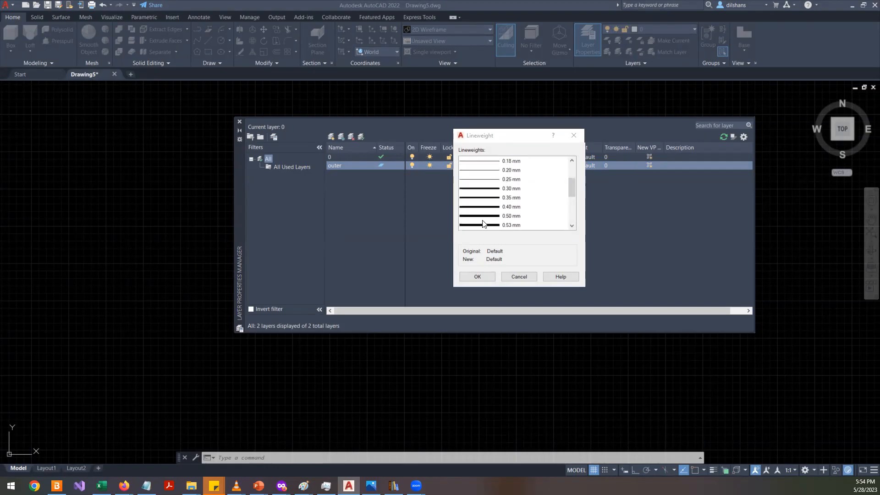
{"action": "left_click", "coordinate": [483, 217]}
{"action": "left_click", "coordinate": [477, 276]}
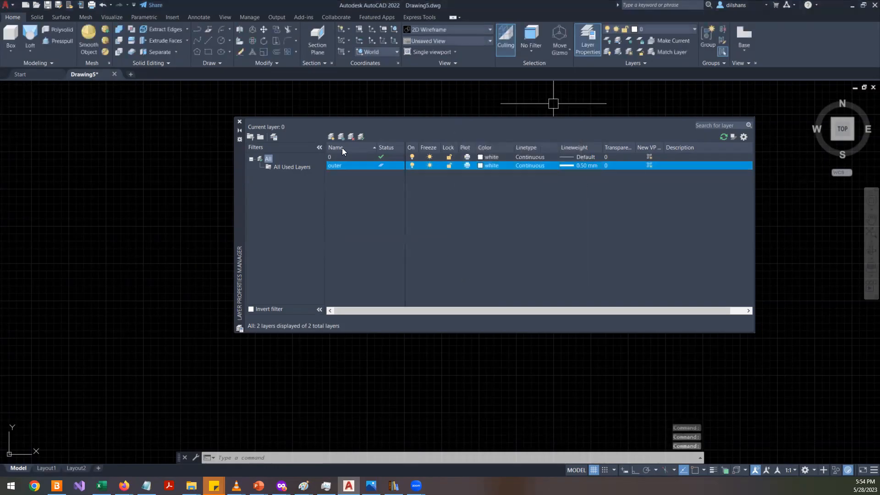
- Set the outer layer's colour to blue, close the layer manager and turn on lineweight display
{"action": "left_click", "coordinate": [482, 167]}
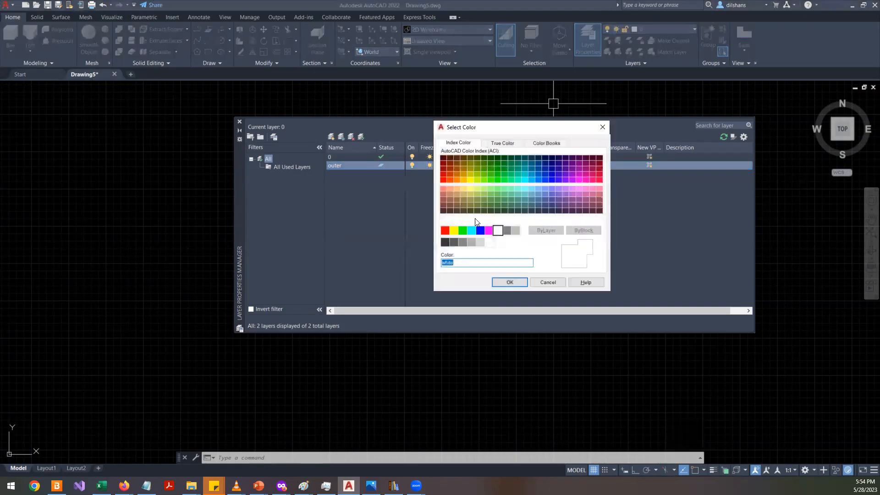
{"action": "left_click", "coordinate": [488, 231]}
{"action": "left_click", "coordinate": [480, 230]}
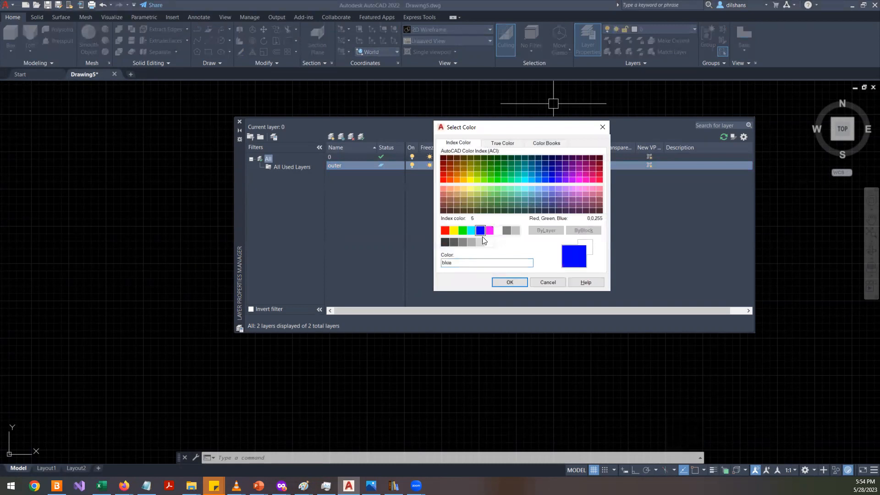
{"action": "left_click", "coordinate": [503, 278]}
{"action": "left_click", "coordinate": [240, 122]}
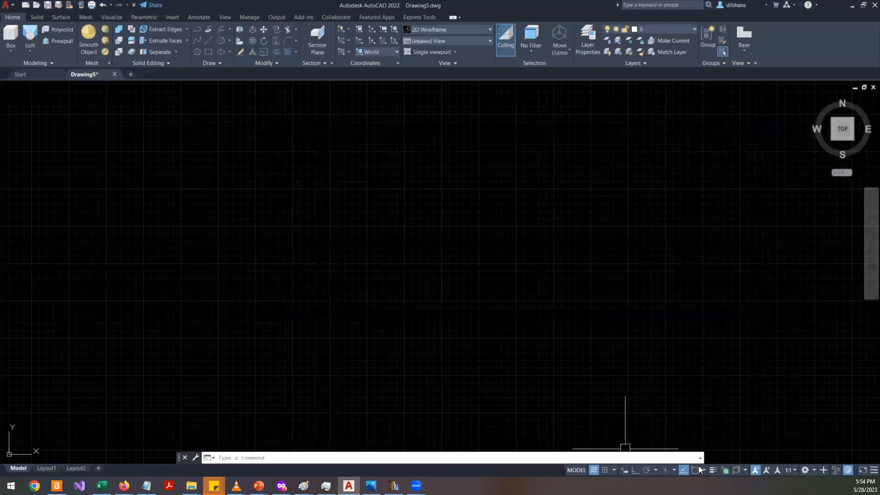
{"action": "left_click", "coordinate": [713, 469]}
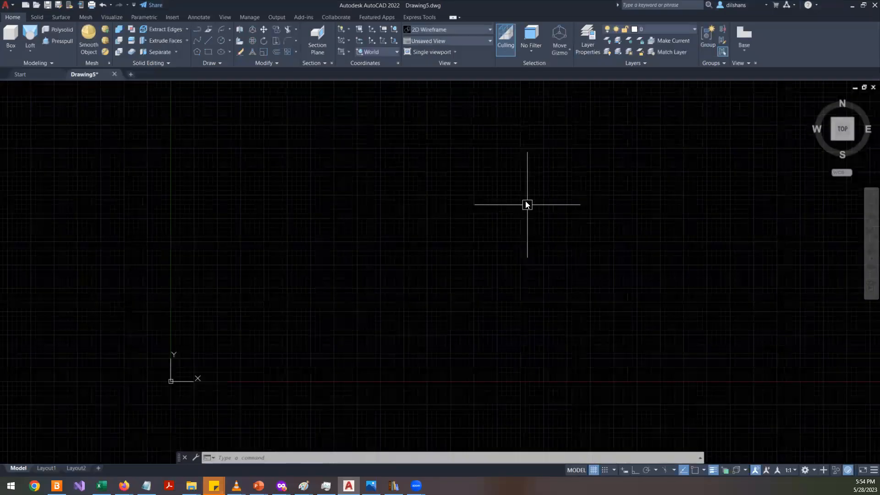
- Switch to the All_views-10 PDF and examine the reference drawing
{"action": "key", "text": "alt+Tab"}
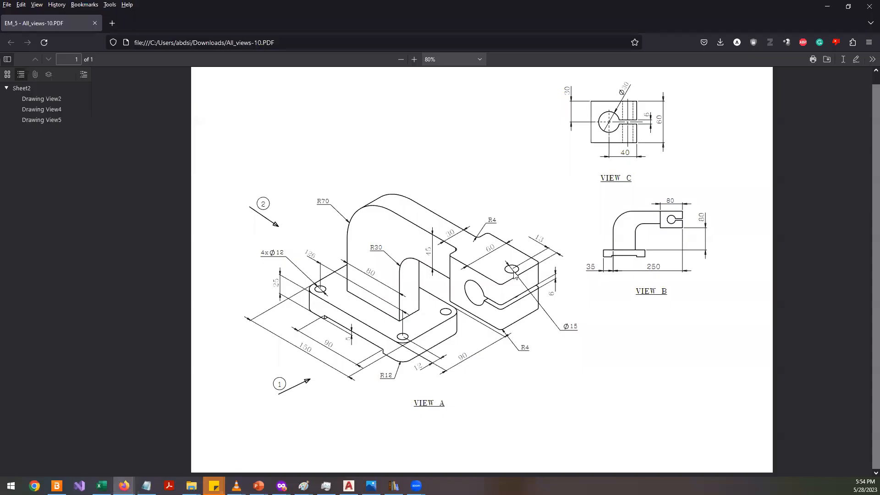
{"action": "scroll", "coordinate": [386, 344], "scroll_direction": "up", "scroll_amount": 1}
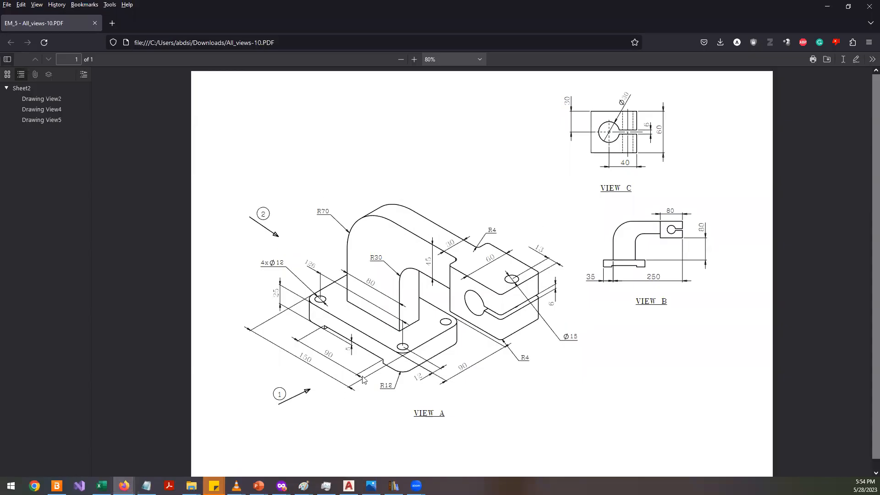
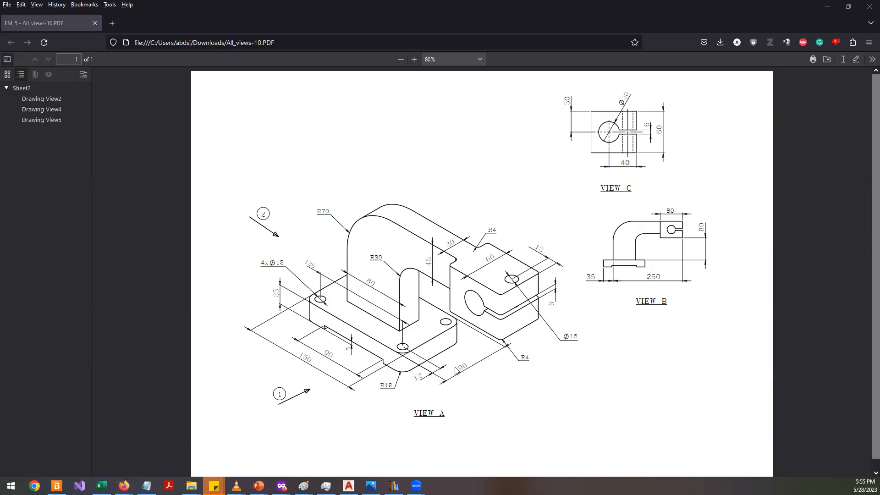
- Draw a 150 by 90 rectangle starting from a picked corner point
{"action": "key", "text": "alt+Tab"}
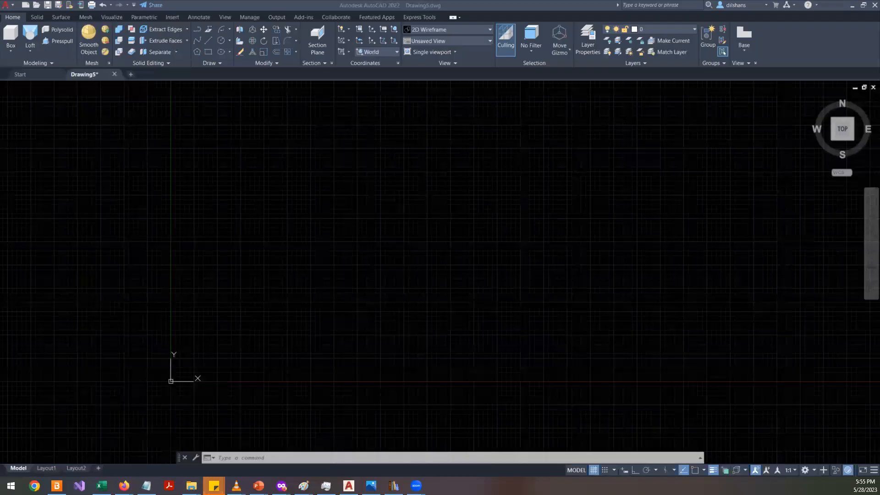
{"action": "type", "text": "rec"}
{"action": "key", "text": "Return"}
{"action": "left_click", "coordinate": [226, 352]}
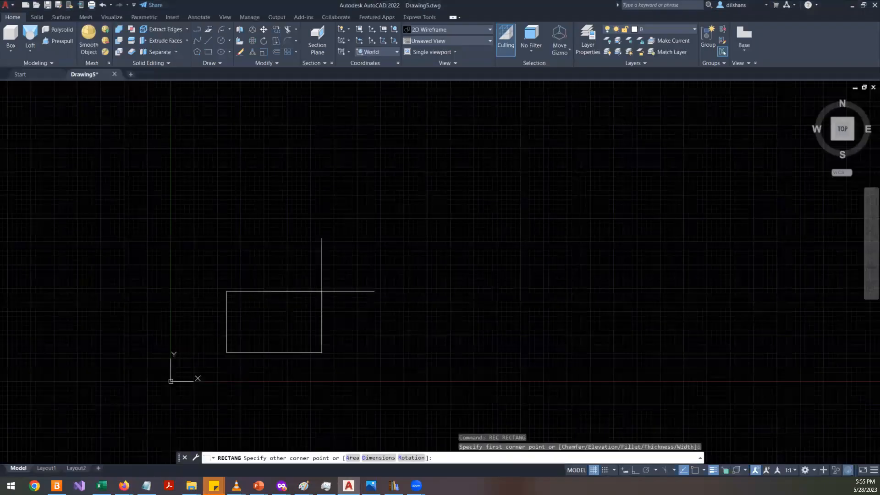
{"action": "type", "text": "@160"}
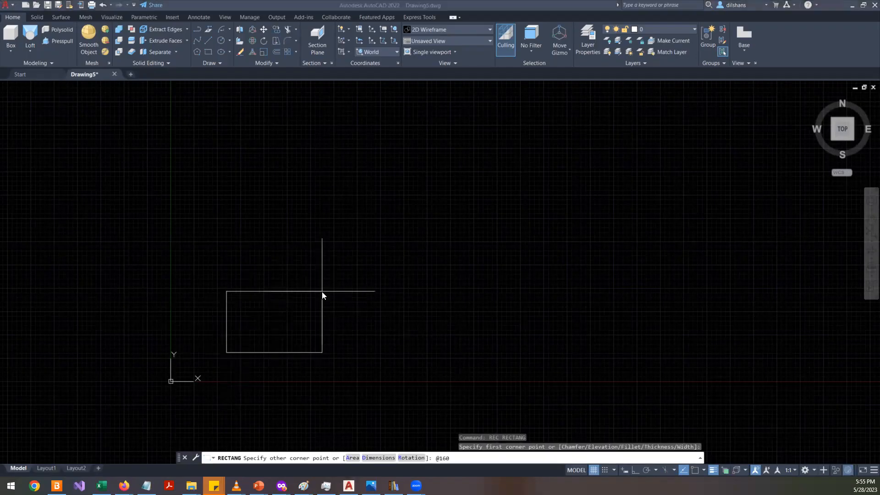
{"action": "key", "text": "alt+Tab"}
{"action": "key", "text": "alt+Tab"}
{"action": "type", "text": "160"}
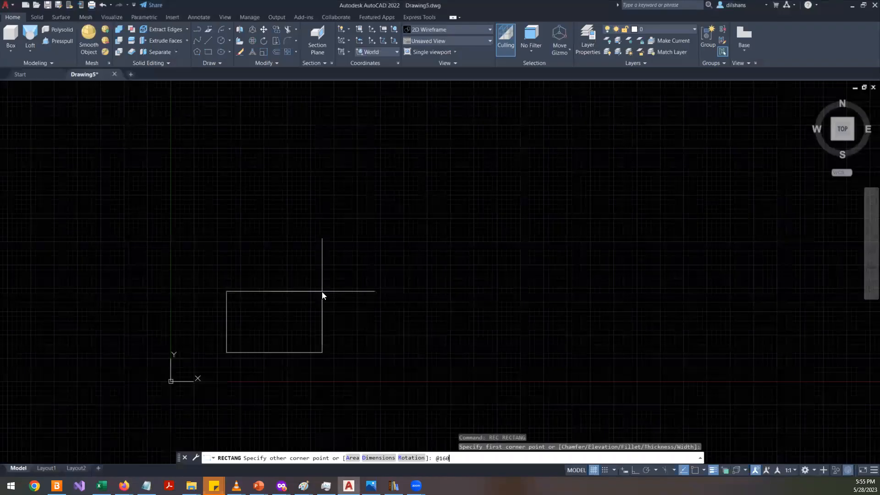
{"action": "type", "text": ",980"}
{"action": "type", "text": "0"}
{"action": "key", "text": "Return"}
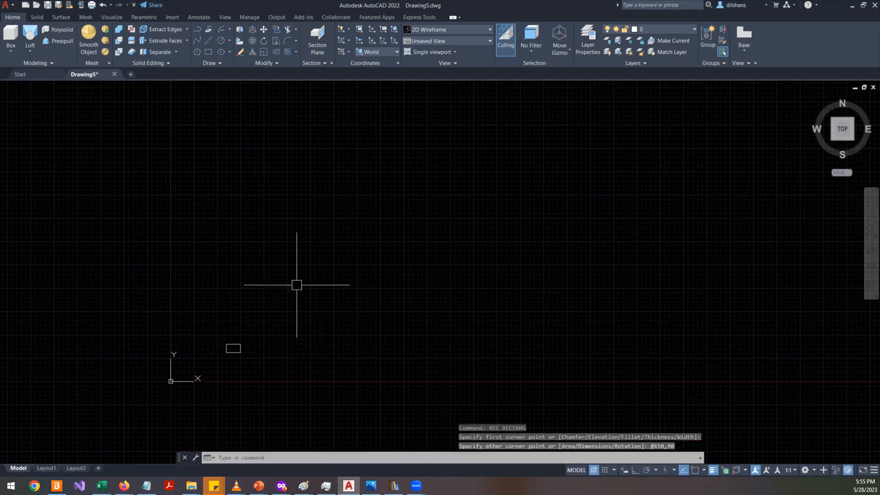
- Zoom to show the whole drawing and put the rectangle on the outer layer
{"action": "type", "text": "za"}
{"action": "key", "text": "Return"}
{"action": "type", "text": "a"}
{"action": "key", "text": "Return"}
{"action": "key", "text": "Escape"}
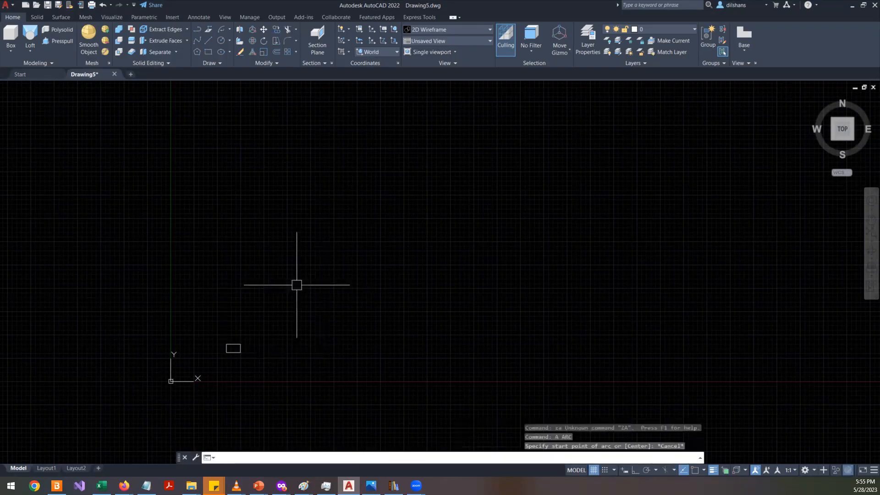
{"action": "key", "text": "Escape"}
{"action": "type", "text": "z"}
{"action": "key", "text": "Return"}
{"action": "type", "text": "a"}
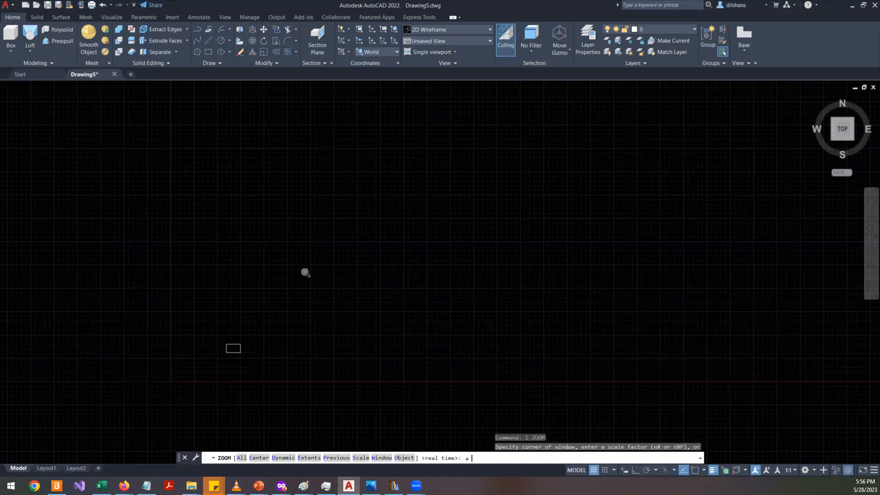
{"action": "key", "text": "Return"}
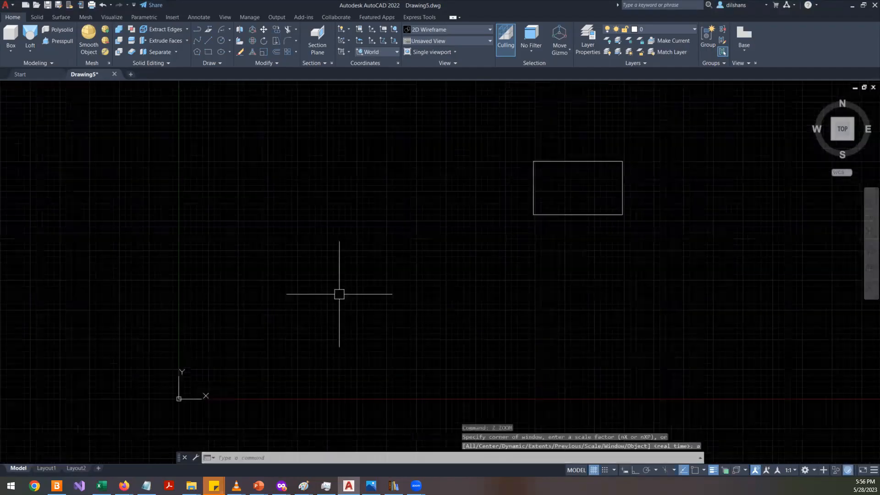
{"action": "left_click", "coordinate": [651, 30]}
{"action": "left_click", "coordinate": [656, 52]}
{"action": "key", "text": "Escape"}
{"action": "key", "text": "Escape"}
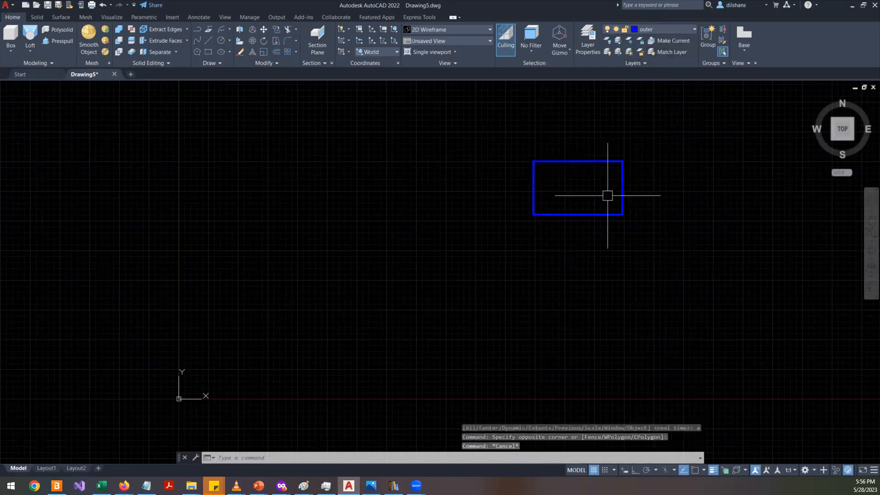
{"action": "left_click", "coordinate": [663, 30]}
{"action": "left_click", "coordinate": [654, 50]}
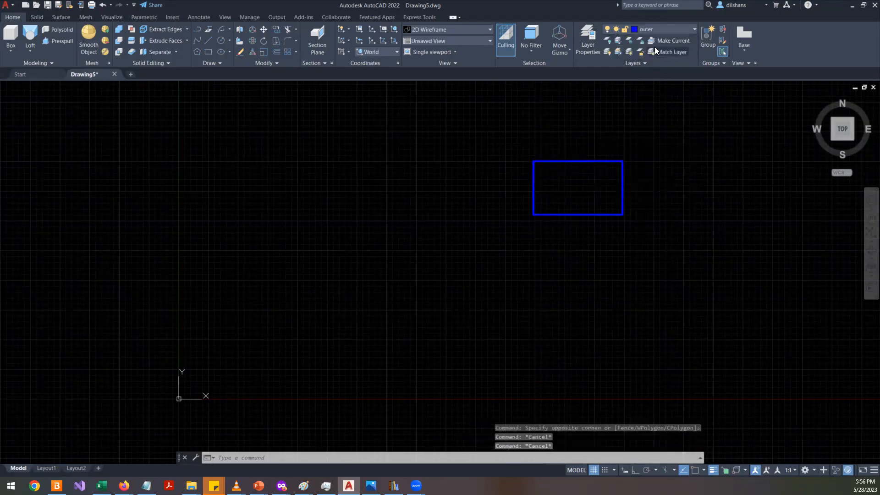
- Move the rectangle so its corner sits at the coordinate origin
{"action": "scroll", "coordinate": [631, 185], "scroll_direction": "up", "scroll_amount": 2}
{"action": "scroll", "coordinate": [612, 193], "scroll_direction": "down", "scroll_amount": 2}
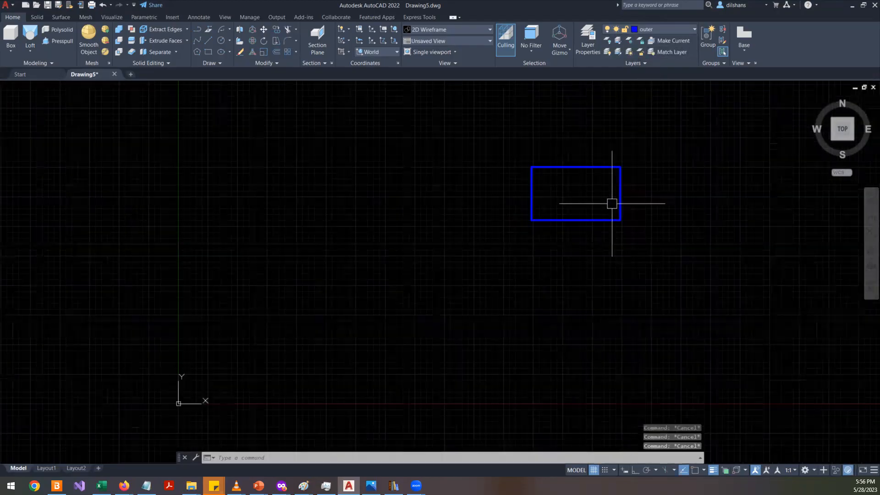
{"action": "left_click", "coordinate": [611, 203]}
{"action": "left_click", "coordinate": [467, 269]}
{"action": "type", "text": "m"}
{"action": "key", "text": "space"}
{"action": "left_click", "coordinate": [551, 250]}
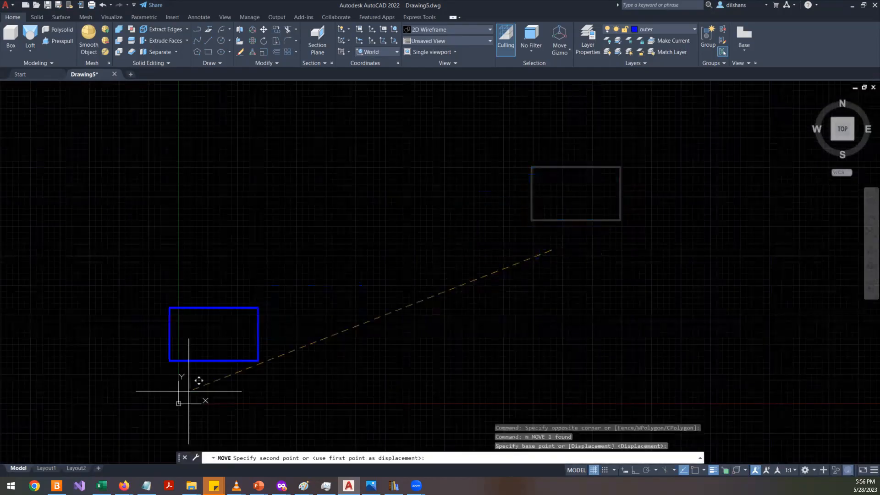
{"action": "left_click", "coordinate": [245, 404]}
- Extrude the rectangle 25 mm upward to form the base block
{"action": "scroll", "coordinate": [270, 374], "scroll_direction": "up", "scroll_amount": 4}
{"action": "middle_click_drag", "start_coordinate": [415, 353], "coordinate": [526, 281], "text": "shift"}
{"action": "right_click", "coordinate": [530, 276]}
{"action": "left_click", "coordinate": [558, 280]}
{"action": "key", "text": "alt+Tab"}
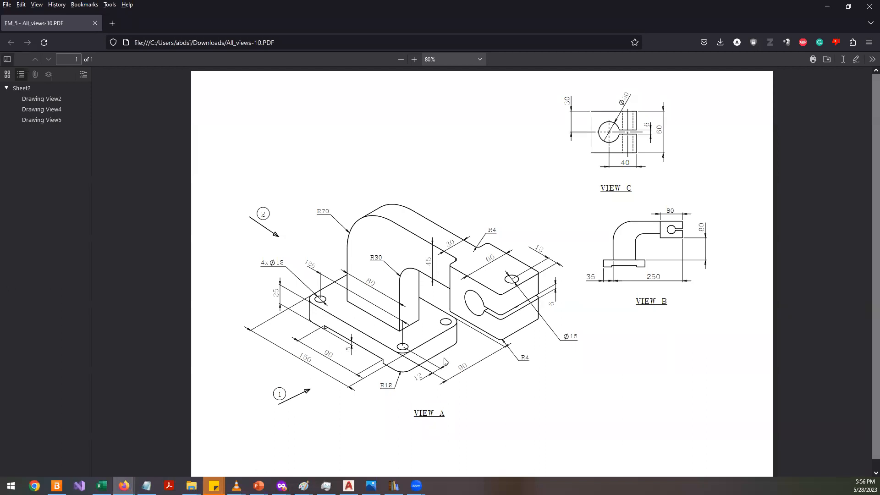
{"action": "key", "text": "alt+Tab"}
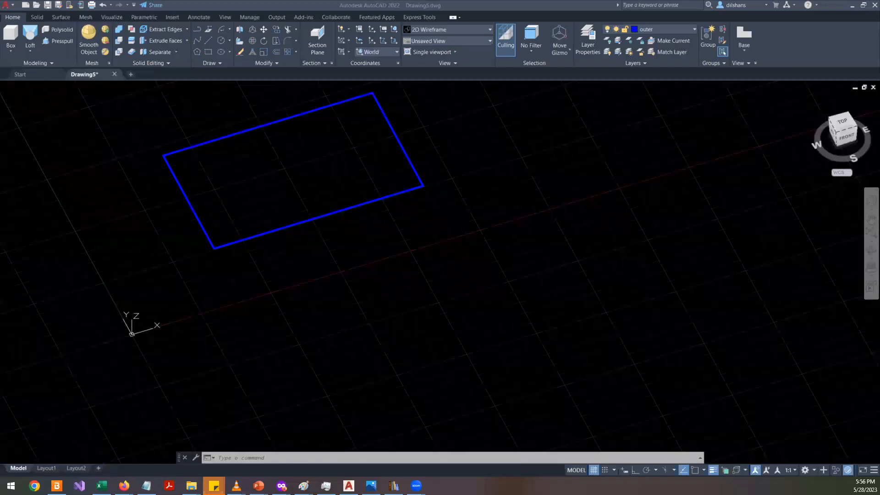
{"action": "key", "text": "Escape"}
{"action": "type", "text": "ex"}
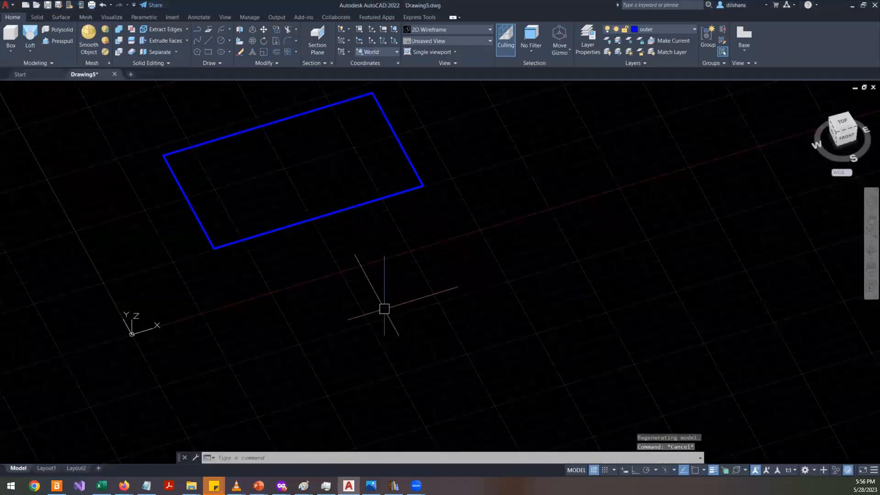
{"action": "key", "text": "Return"}
{"action": "left_click", "coordinate": [308, 221]}
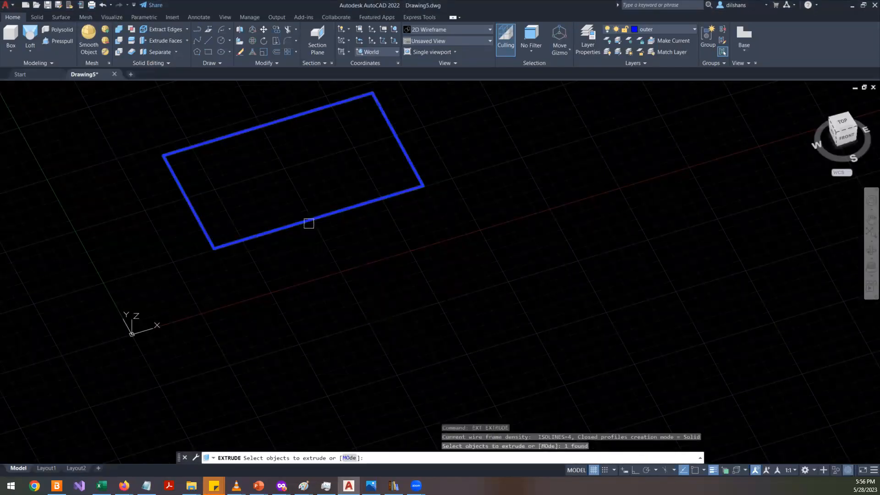
{"action": "key", "text": "Return"}
{"action": "type", "text": "25"}
{"action": "key", "text": "Return"}
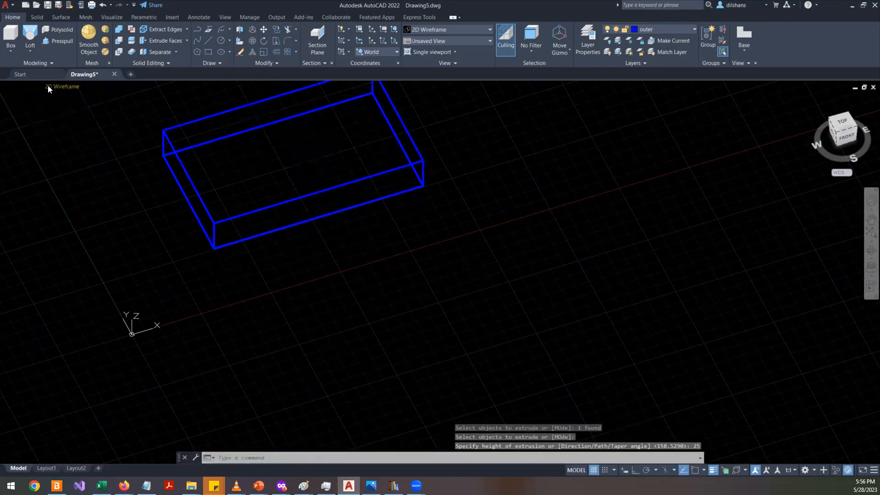
- Switch the visual style to Shades of Gray and turn off the grid
{"action": "left_click", "coordinate": [48, 85]}
{"action": "left_click", "coordinate": [58, 158]}
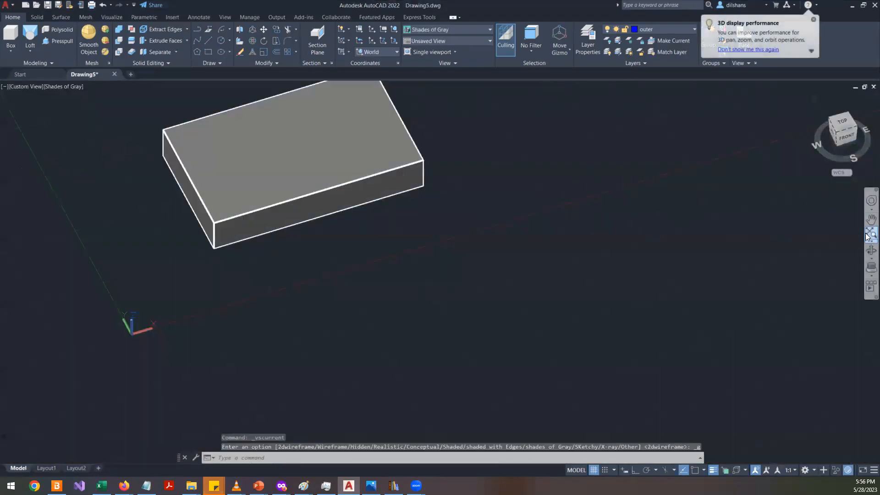
{"action": "left_click", "coordinate": [867, 256]}
{"action": "left_click_drag", "start_coordinate": [321, 229], "coordinate": [361, 173]}
{"action": "key", "text": "Escape"}
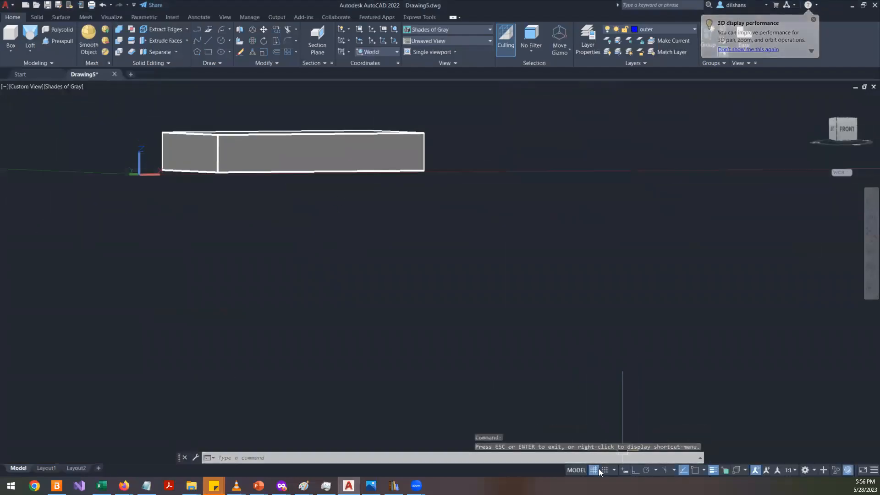
{"action": "key", "text": "F7"}
- Compare the block from several viewpoints against the reference drawing
{"action": "left_click", "coordinate": [867, 256]}
{"action": "mouse_move", "coordinate": [275, 159]}
{"action": "left_mouse_down"}
{"action": "mouse_move", "coordinate": [370, 219]}
{"action": "mouse_move", "coordinate": [233, 181]}
{"action": "mouse_move", "coordinate": [239, 191]}
{"action": "left_mouse_up"}
{"action": "key", "text": "alt+Tab"}
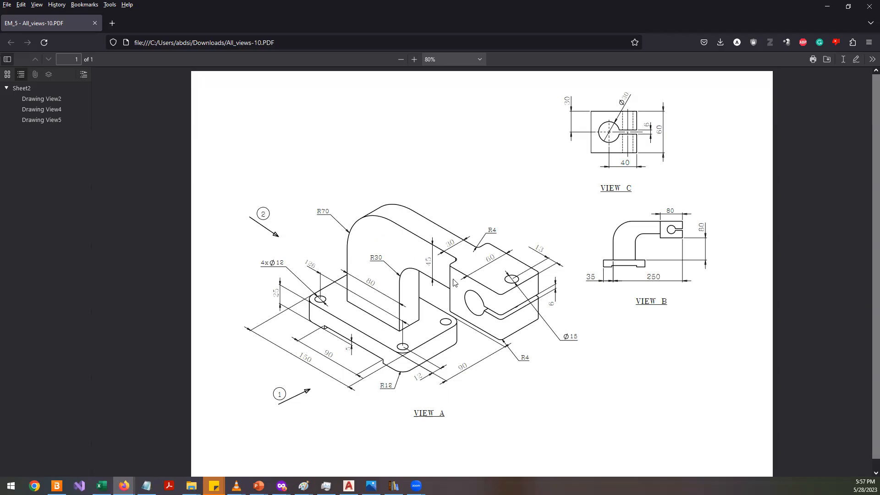
{"action": "key", "text": "alt+Tab"}
{"action": "right_click", "coordinate": [580, 204]}
{"action": "left_click", "coordinate": [600, 212]}
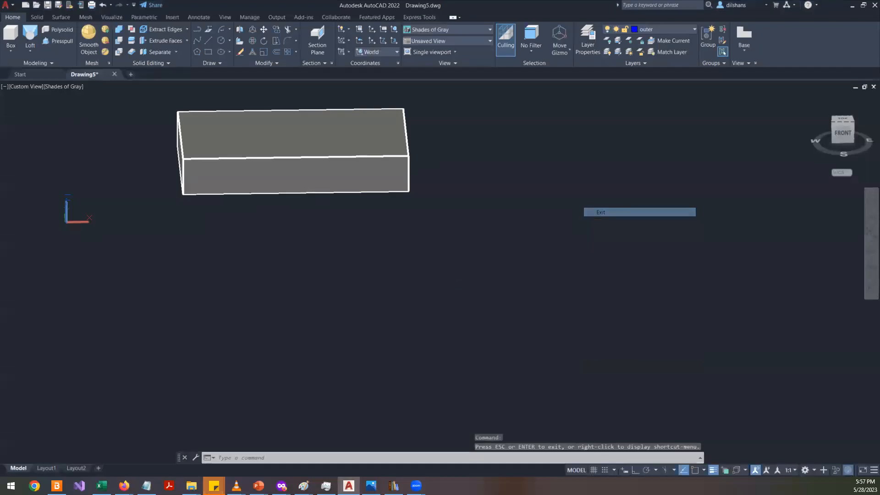
{"action": "left_click", "coordinate": [836, 135]}
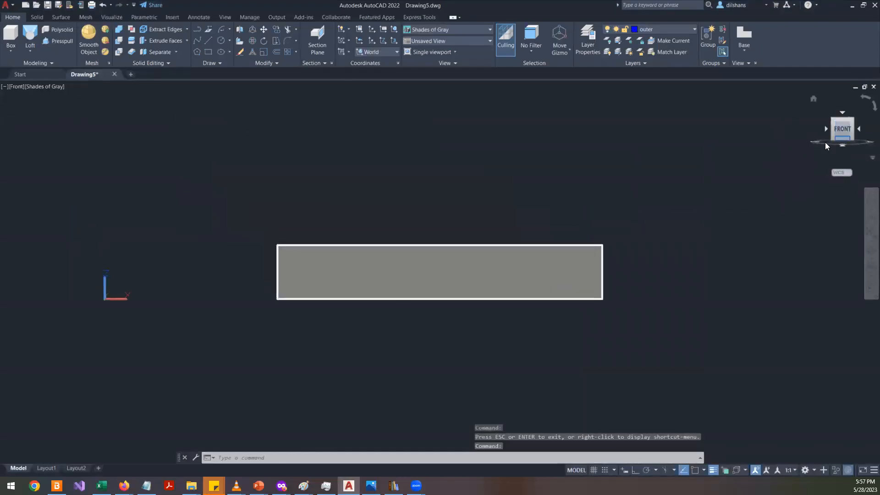
{"action": "middle_click_drag", "start_coordinate": [326, 191], "coordinate": [365, 302], "text": "shift"}
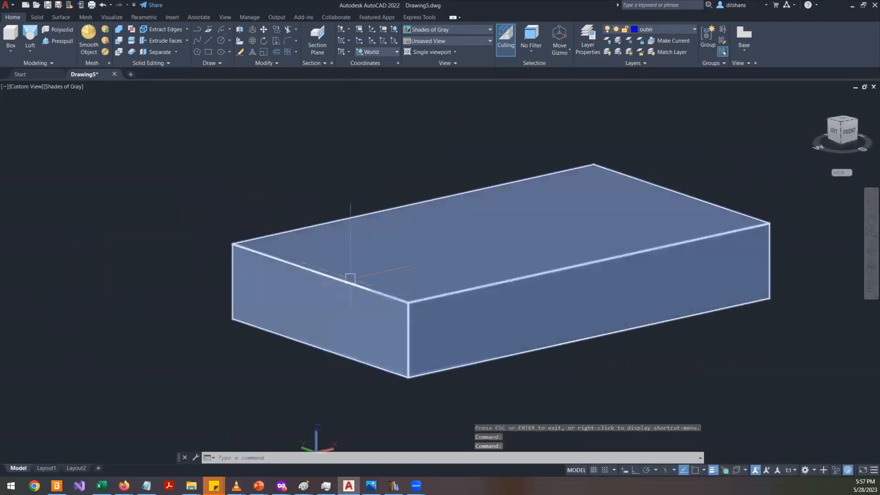
- Start a new UCS with object snap on, placing its origin at the midpoint of the block's near short top edge
{"action": "type", "text": "ucs"}
{"action": "key", "text": "Return"}
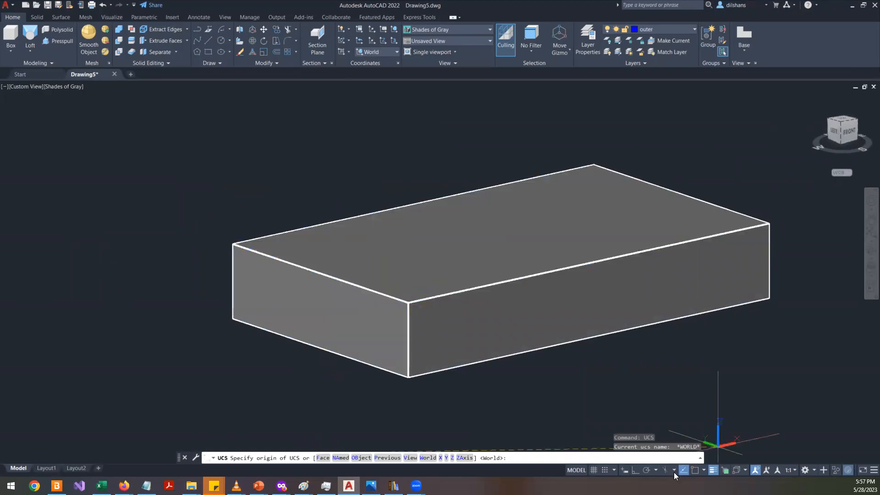
{"action": "left_click", "coordinate": [696, 472]}
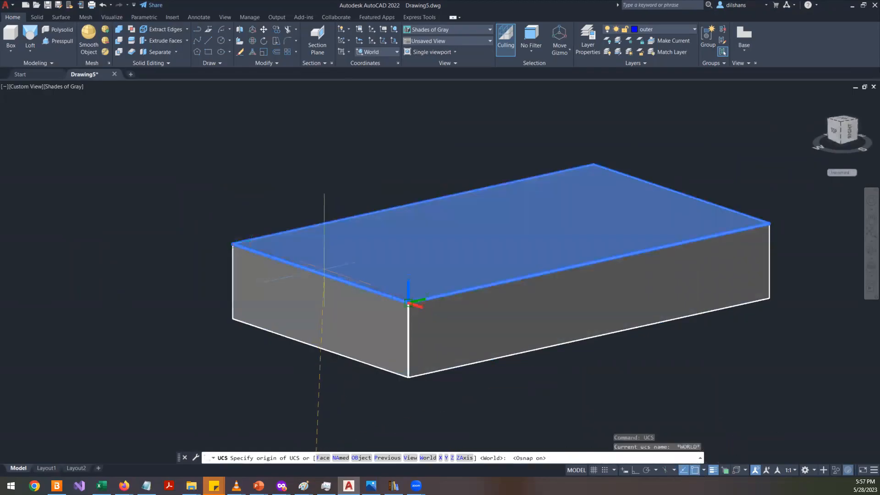
{"action": "left_click", "coordinate": [703, 470]}
{"action": "left_click", "coordinate": [640, 313]}
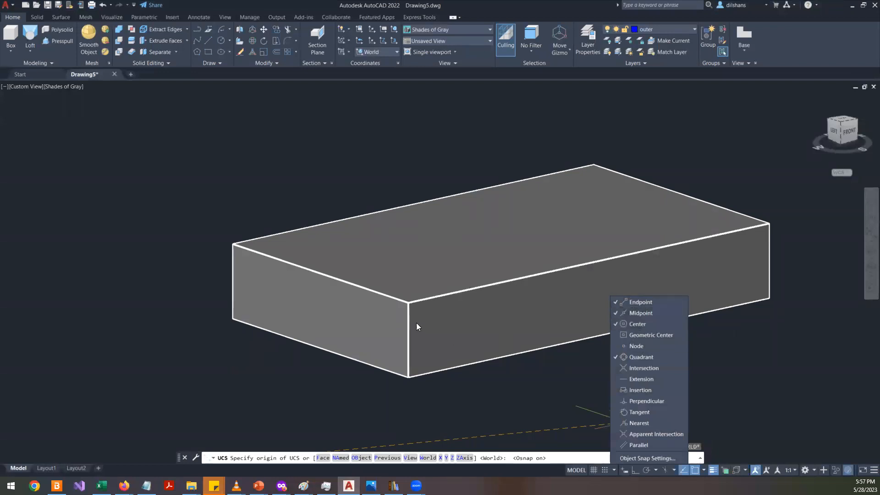
{"action": "left_click", "coordinate": [320, 273]}
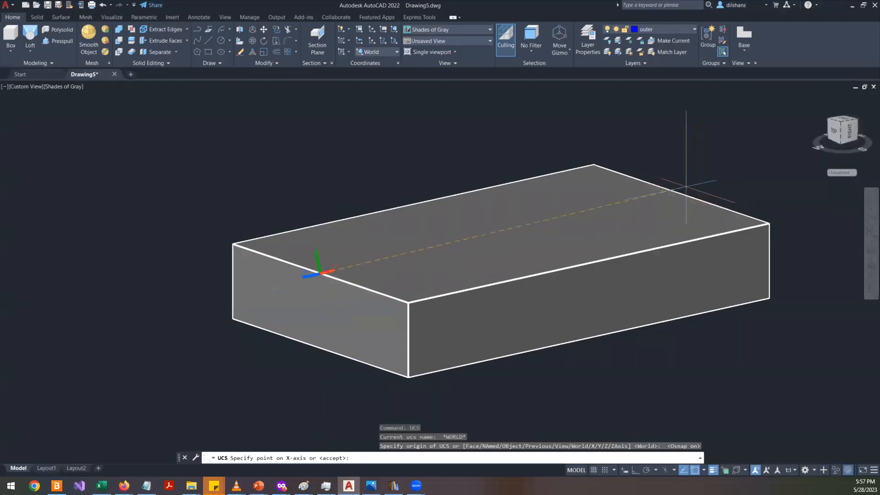
- Aim the UCS X axis at the opposite short edge's midpoint and its Y axis vertically upward
{"action": "middle_click_drag", "start_coordinate": [687, 196], "coordinate": [701, 238], "text": "shift"}
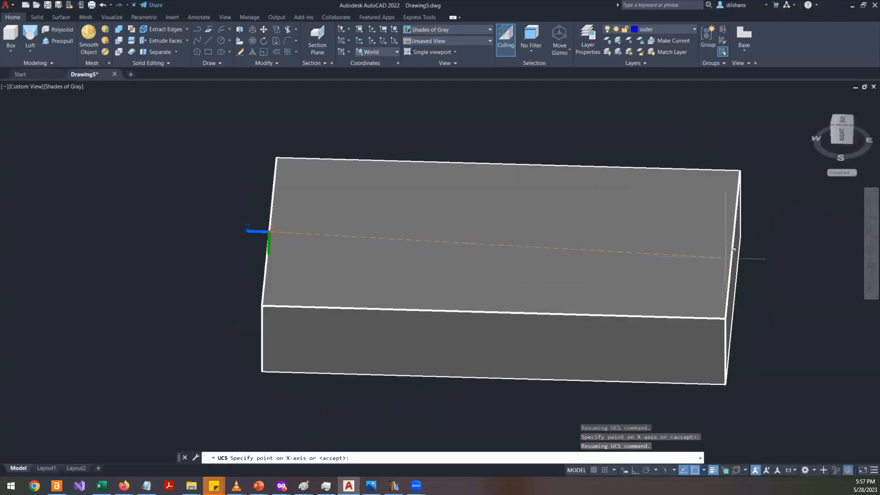
{"action": "scroll", "coordinate": [740, 247], "scroll_direction": "up", "scroll_amount": 2}
{"action": "scroll", "coordinate": [734, 226], "scroll_direction": "down", "scroll_amount": 1}
{"action": "middle_click_drag", "start_coordinate": [734, 226], "coordinate": [695, 243], "text": "shift"}
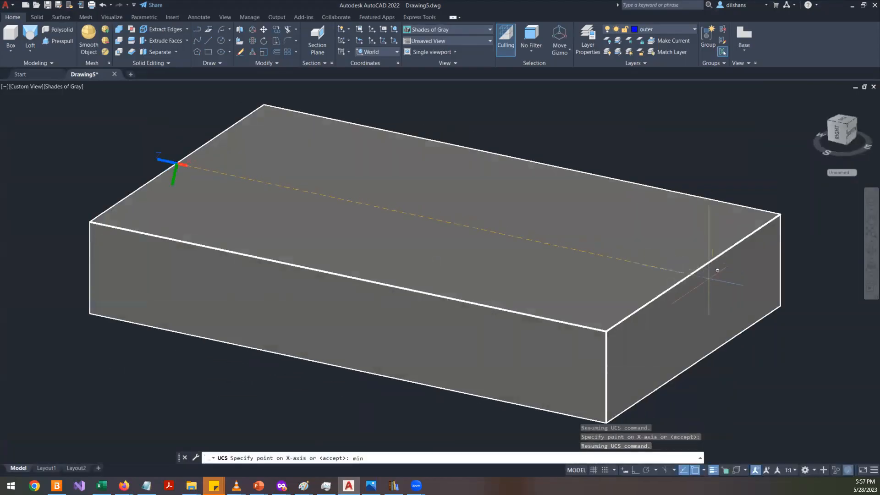
{"action": "key", "text": "space"}
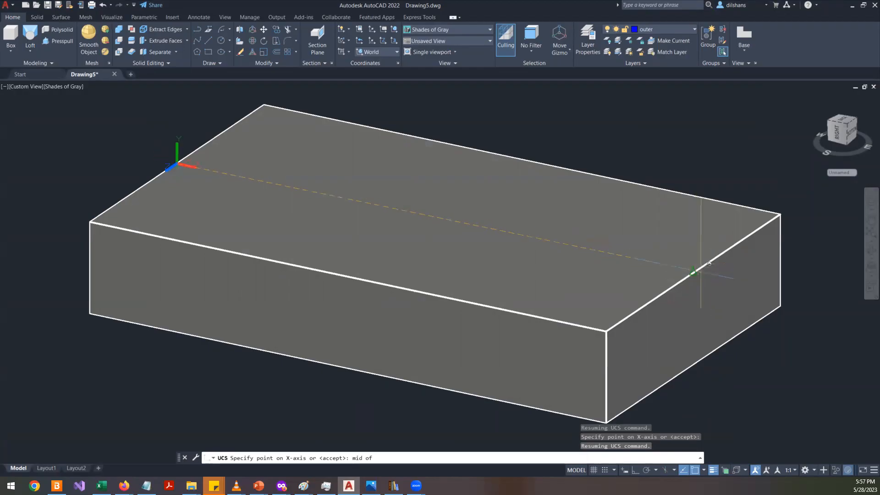
{"action": "left_click", "coordinate": [693, 272]}
{"action": "scroll", "coordinate": [479, 213], "scroll_direction": "down", "scroll_amount": 3}
{"action": "middle_click_drag", "start_coordinate": [482, 210], "coordinate": [454, 238], "text": "shift"}
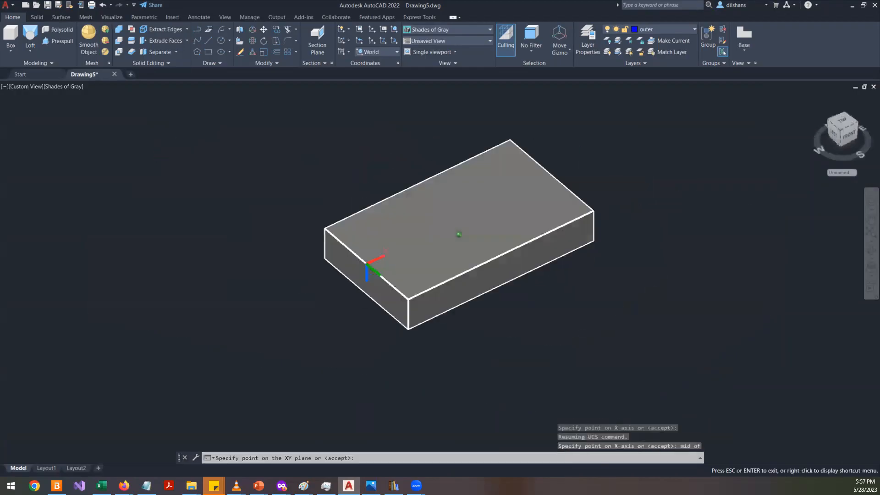
{"action": "key", "text": "F8"}
{"action": "left_click", "coordinate": [389, 151]}
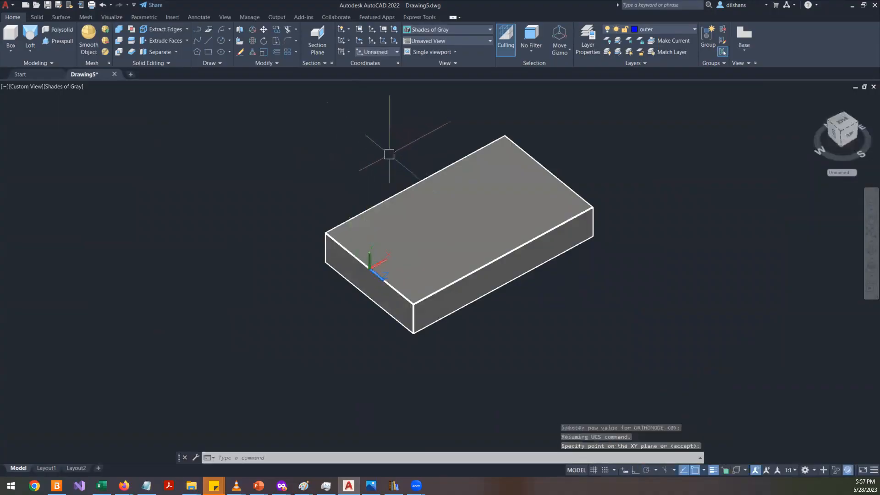
{"action": "middle_click_drag", "start_coordinate": [692, 325], "coordinate": [530, 297], "text": "shift"}
{"action": "key", "text": "Return"}
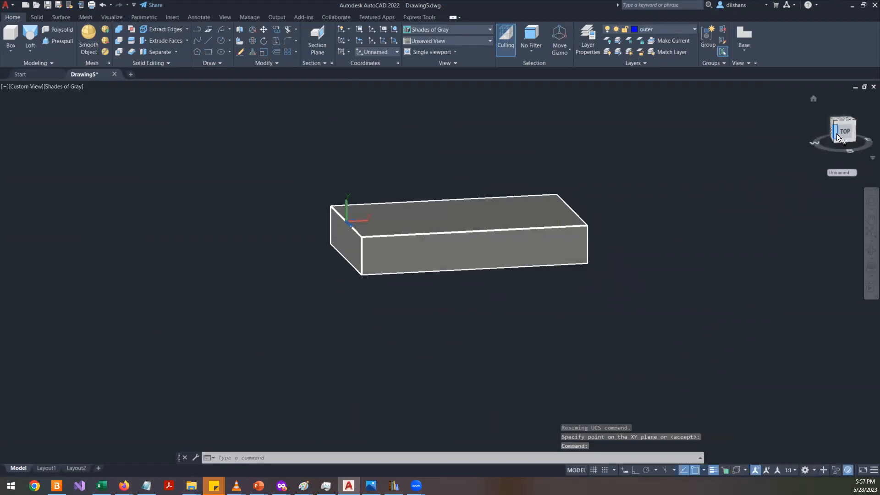
{"action": "left_click", "coordinate": [845, 136]}
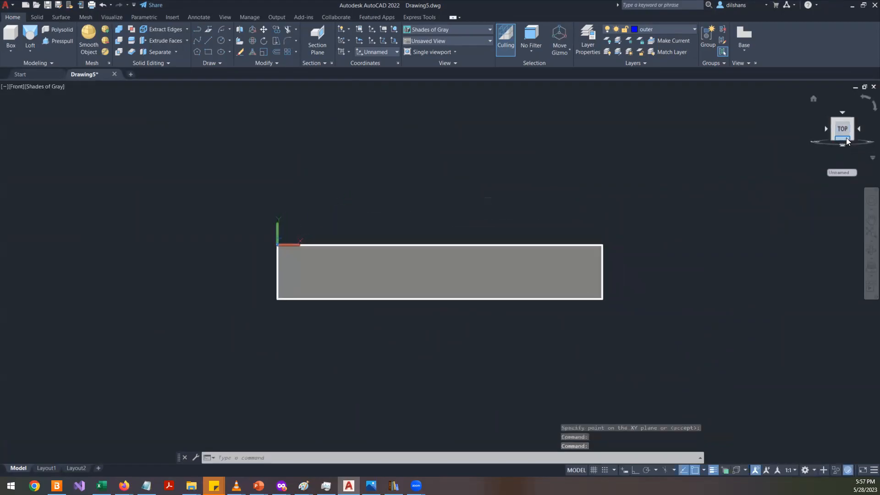
{"action": "key", "text": "alt+Tab"}
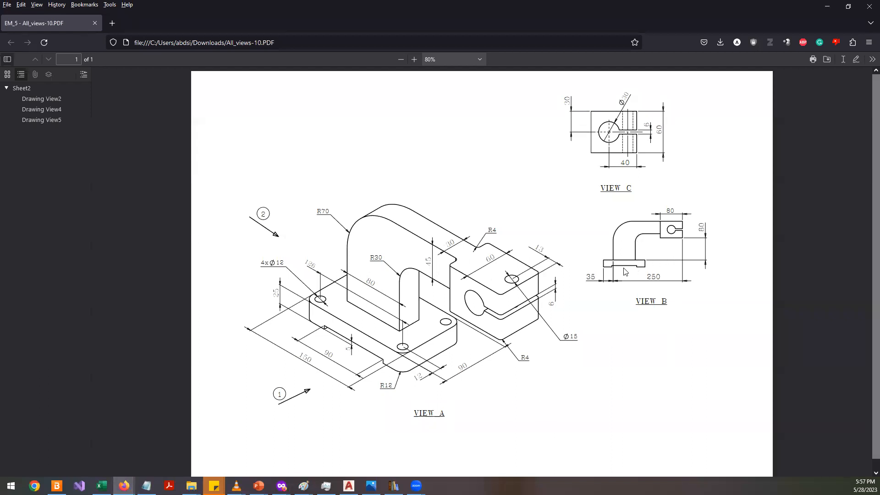
- Draw a vertical line upward from the UCS origin at the block's near short edge
{"action": "key", "text": "alt+Tab"}
{"action": "scroll", "coordinate": [379, 182], "scroll_direction": "up", "scroll_amount": 3}
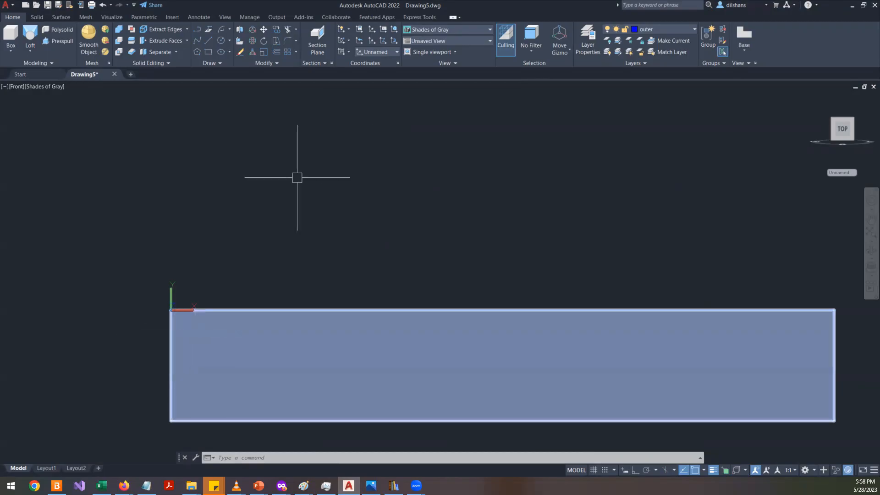
{"action": "scroll", "coordinate": [316, 133], "scroll_direction": "down", "scroll_amount": 8}
{"action": "scroll", "coordinate": [316, 137], "scroll_direction": "up", "scroll_amount": 6}
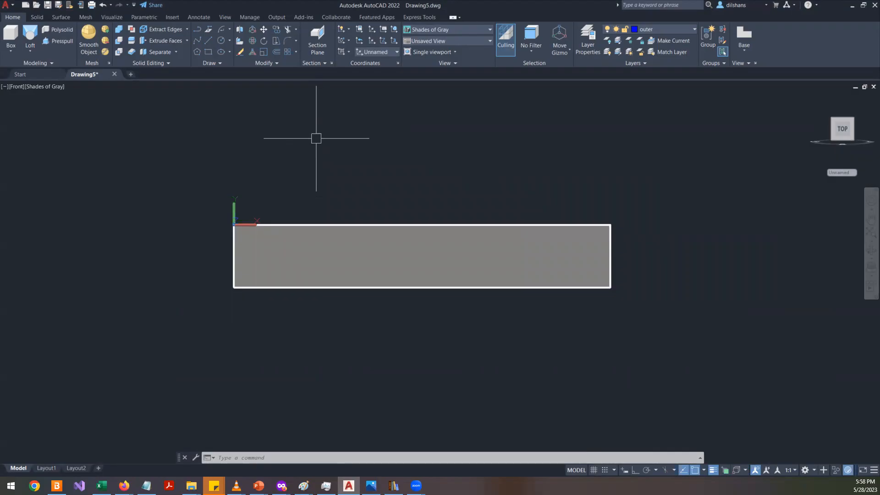
{"action": "middle_click_drag", "start_coordinate": [320, 142], "coordinate": [361, 173], "text": "shift"}
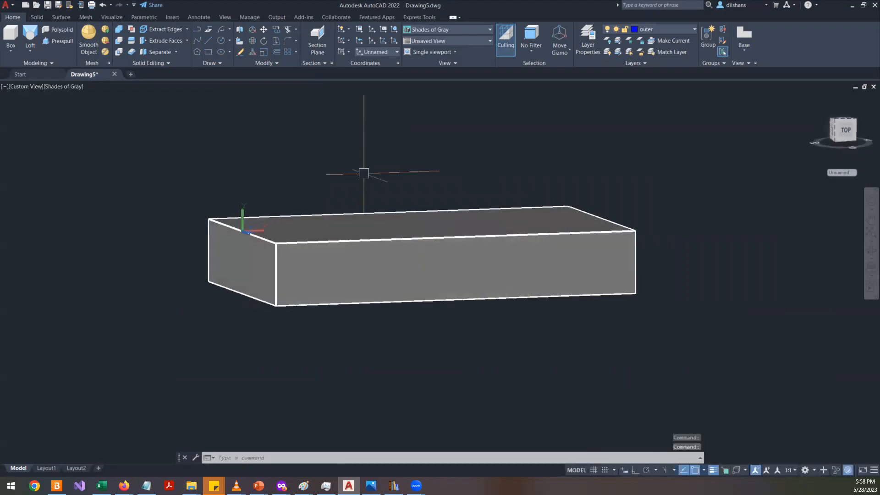
{"action": "type", "text": "l"}
{"action": "key", "text": "Return"}
{"action": "left_click", "coordinate": [243, 230]}
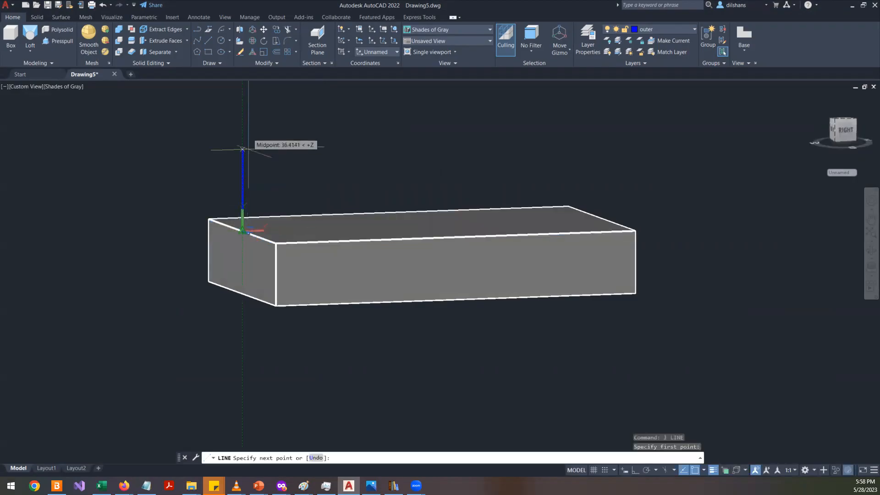
{"action": "left_click", "coordinate": [242, 131]}
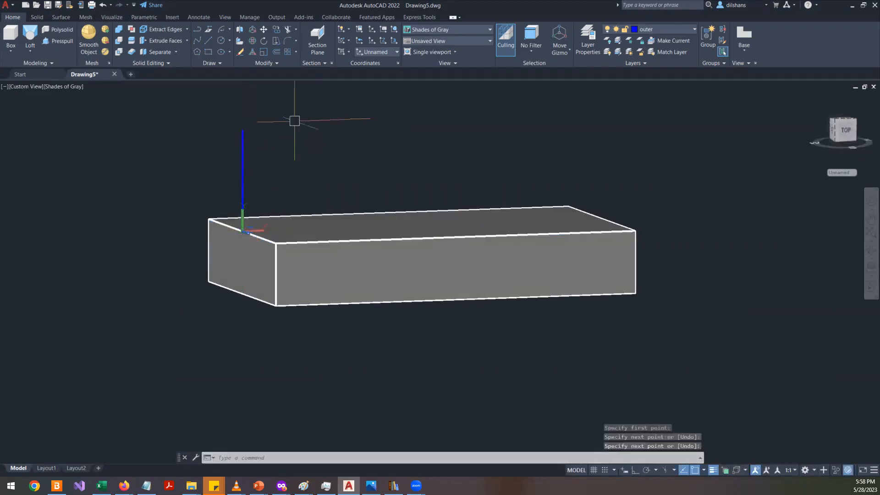
{"action": "key", "text": "Return"}
- Offset the vertical line 25 mm toward the block's far end
{"action": "type", "text": "o"}
{"action": "key", "text": "Return"}
{"action": "type", "text": "25"}
{"action": "key", "text": "Return"}
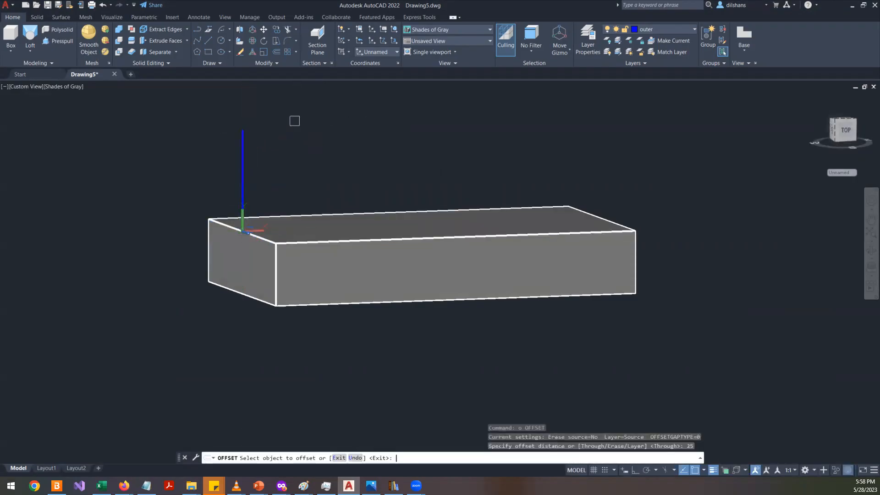
{"action": "left_click", "coordinate": [242, 162]}
{"action": "left_click", "coordinate": [299, 152]}
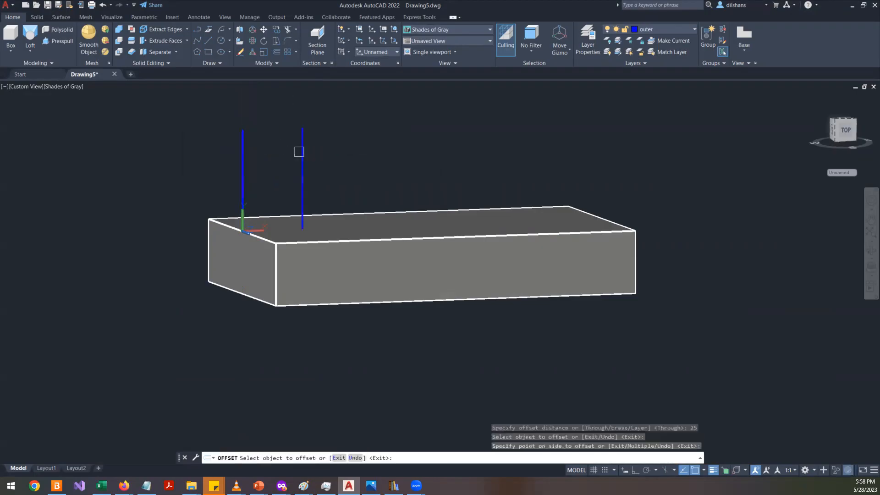
{"action": "key", "text": "Return"}
- Offset the new vertical line 80 mm further along the block after checking the reference drawing
{"action": "key", "text": "alt+Tab"}
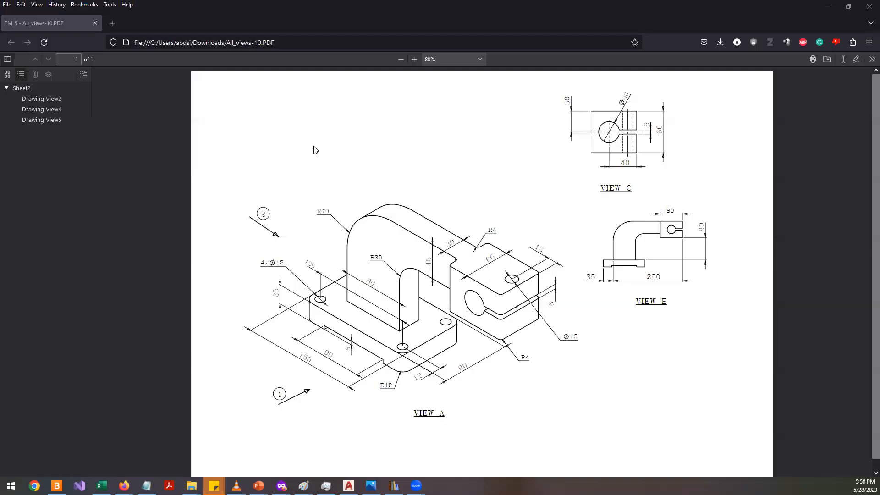
{"action": "key", "text": "alt+Tab"}
{"action": "type", "text": "o"}
{"action": "key", "text": "alt+Tab"}
{"action": "key", "text": "alt+Tab"}
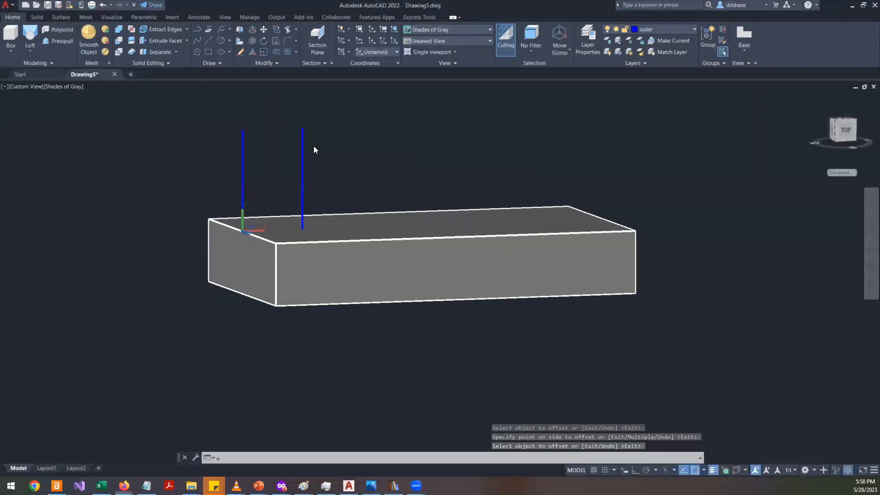
{"action": "key", "text": "Return"}
{"action": "type", "text": "80"}
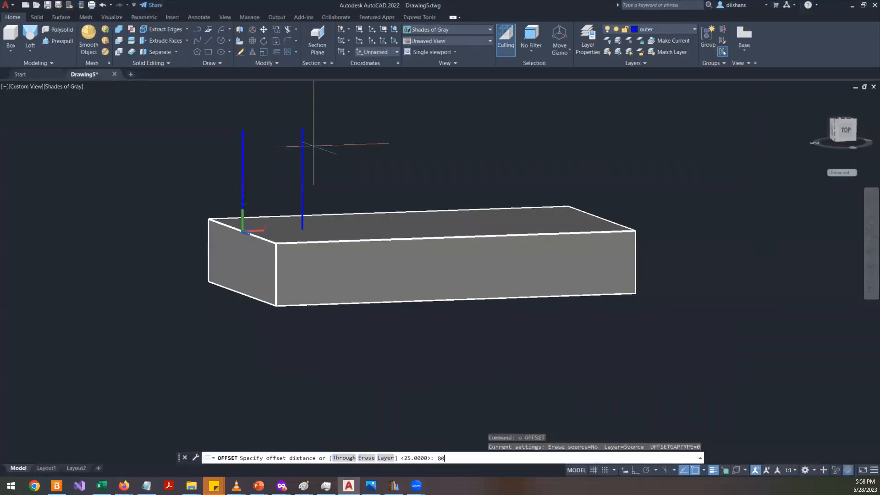
{"action": "key", "text": "Return"}
{"action": "left_click", "coordinate": [302, 146]}
{"action": "left_click", "coordinate": [354, 153]}
{"action": "key", "text": "alt+Tab"}
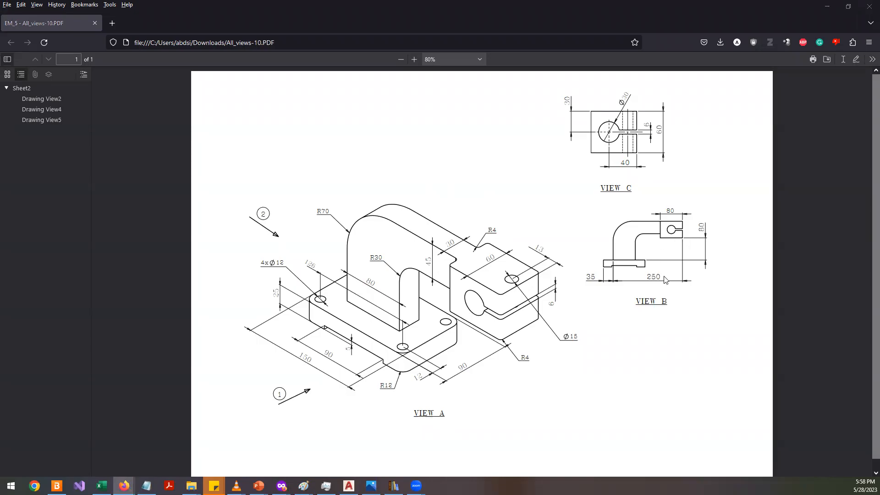
{"action": "key", "text": "alt+Tab"}
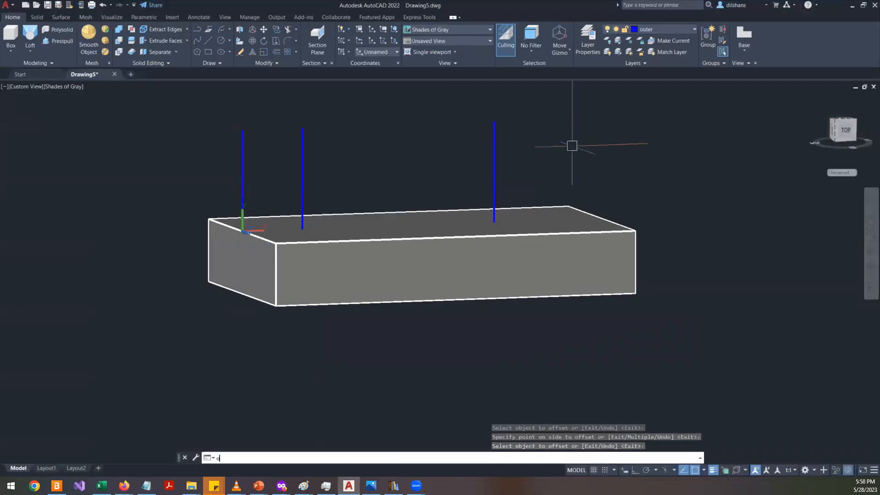
{"action": "type", "text": "o280"}
{"action": "key", "text": "Return"}
{"action": "key", "text": "alt"}
{"action": "key", "text": "Escape"}
{"action": "key", "text": "Escape"}
{"action": "key", "text": "Escape"}
{"action": "key", "text": "Escape"}
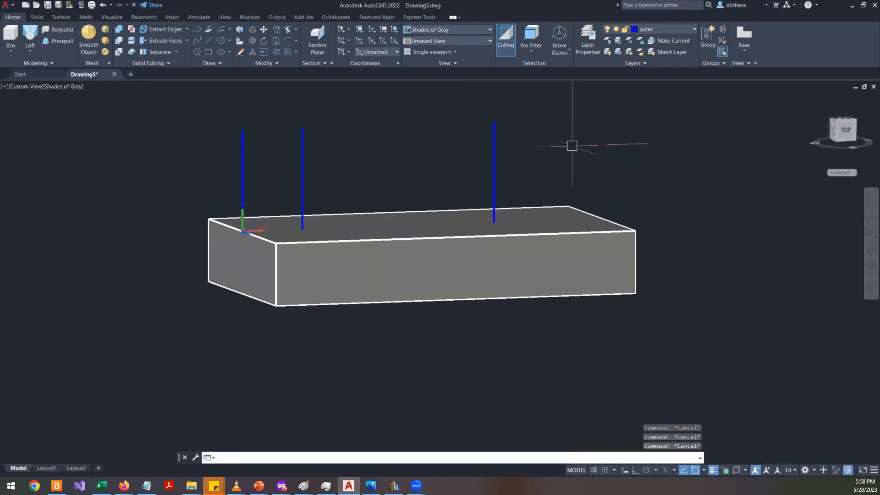
{"action": "type", "text": "o"}
{"action": "key", "text": "Return"}
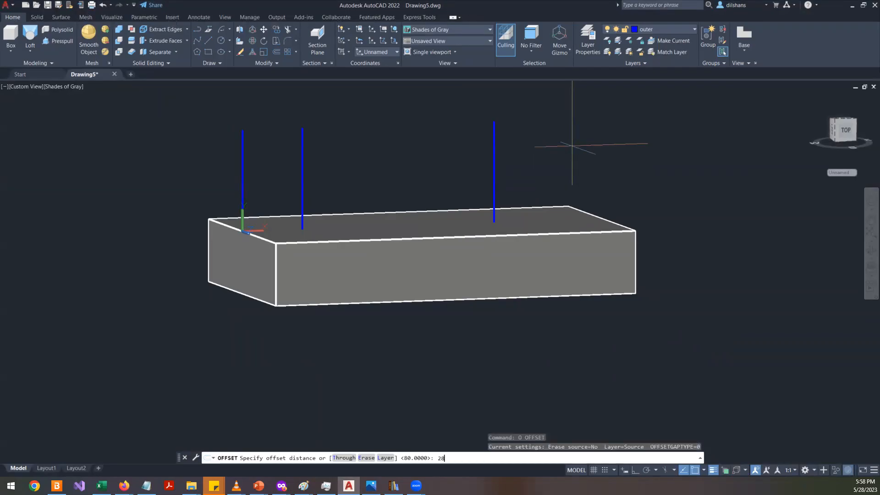
{"action": "type", "text": "280"}
{"action": "key", "text": "Return"}
{"action": "key", "text": "alt+Tab"}
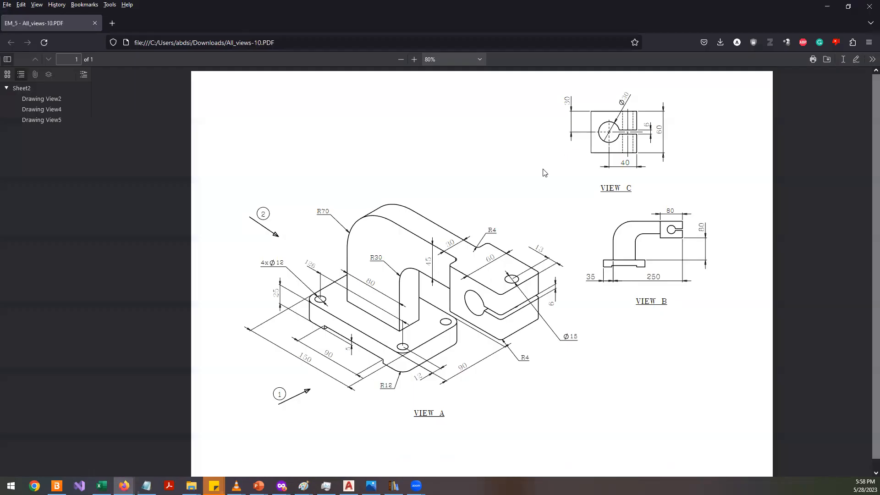
{"action": "key", "text": "alt+Tab"}
{"action": "left_click", "coordinate": [629, 268]}
{"action": "key", "text": "Escape"}
{"action": "key", "text": "Escape"}
{"action": "key", "text": "Escape"}
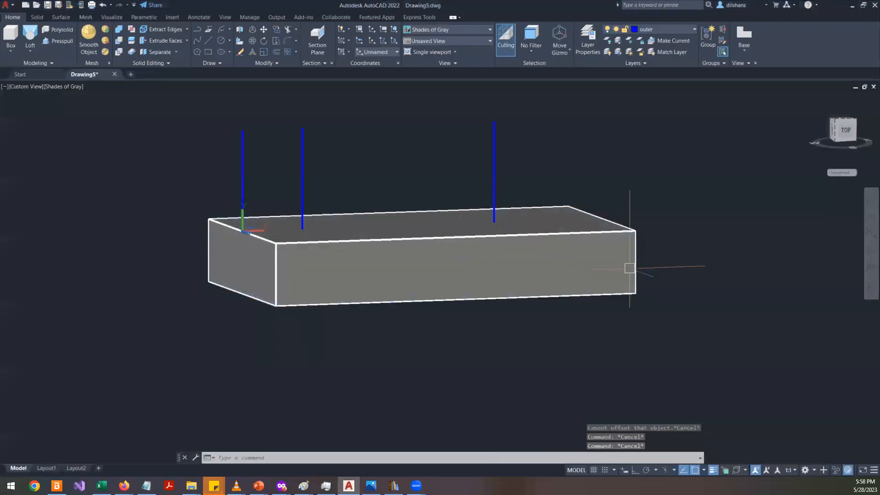
- Offset the 25 mm vertical line 250 mm further along the block, beyond its far end
{"action": "type", "text": "o"}
{"action": "key", "text": "Return"}
{"action": "type", "text": "250"}
{"action": "key", "text": "Return"}
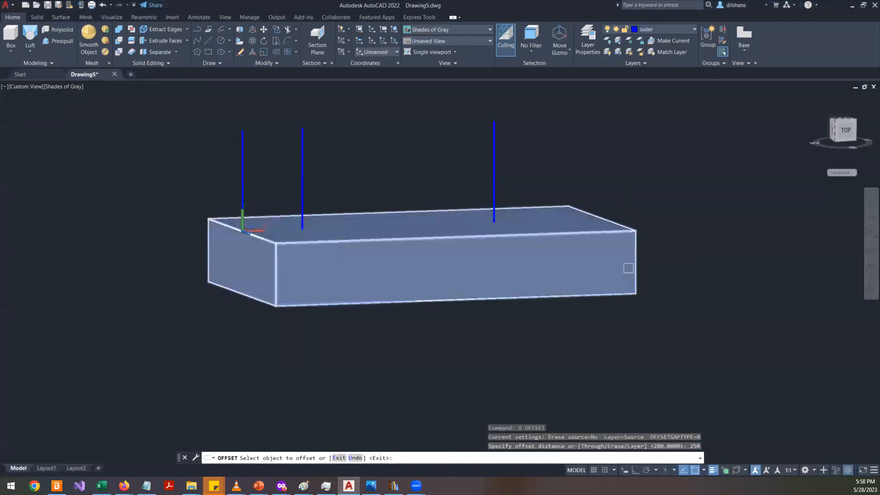
{"action": "left_click", "coordinate": [301, 148]}
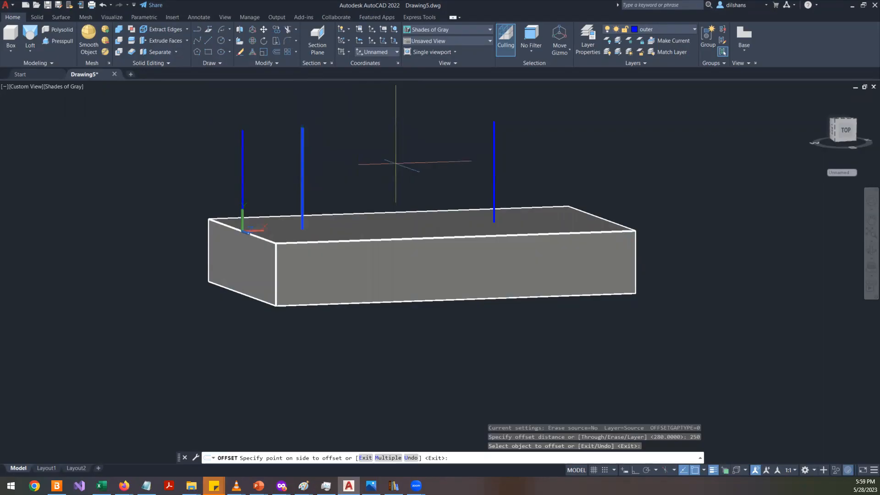
{"action": "key", "text": "Escape"}
{"action": "type", "text": "o"}
{"action": "key", "text": "Return"}
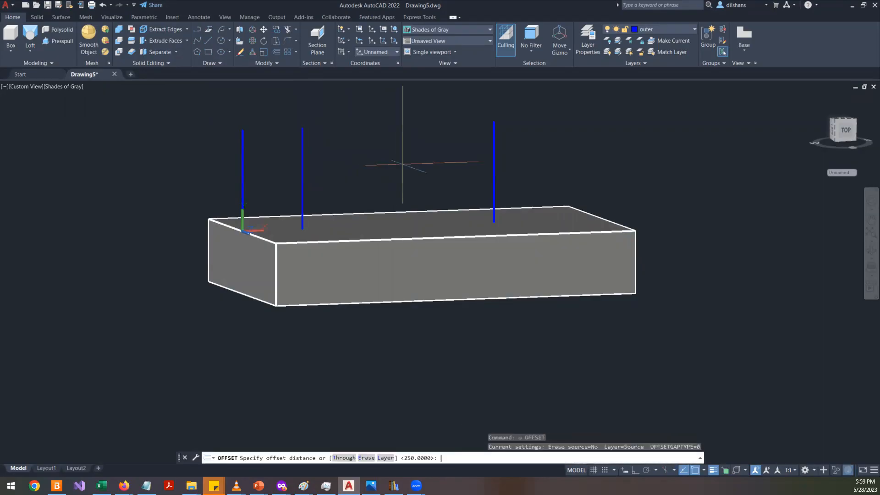
{"action": "key", "text": "Return"}
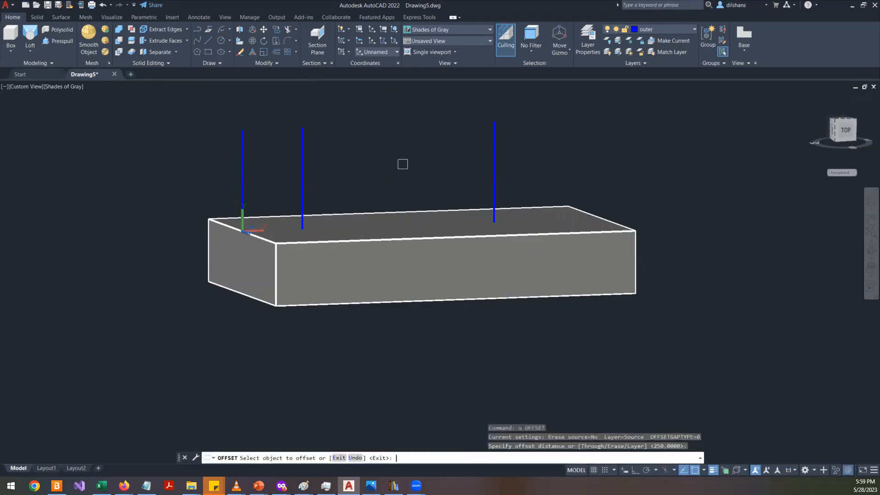
{"action": "left_click", "coordinate": [303, 162]}
{"action": "scroll", "coordinate": [401, 159], "scroll_direction": "down", "scroll_amount": 5}
{"action": "left_click", "coordinate": [495, 157]}
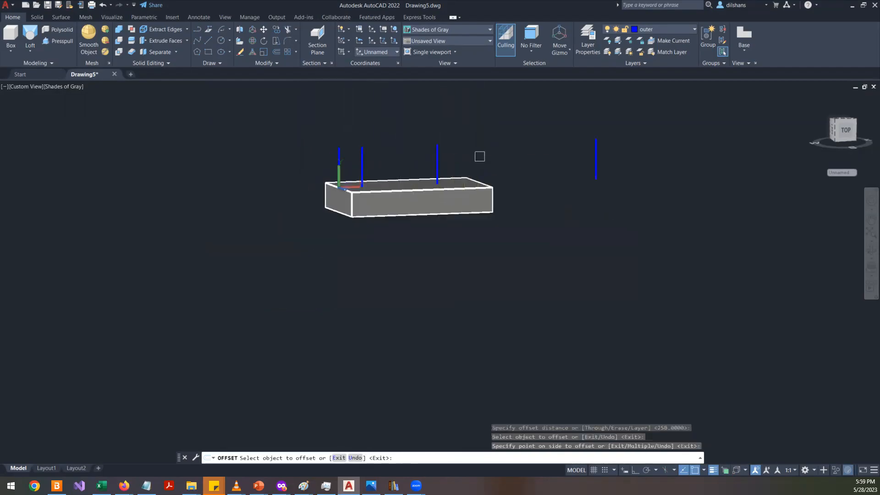
{"action": "key", "text": "alt+Tab"}
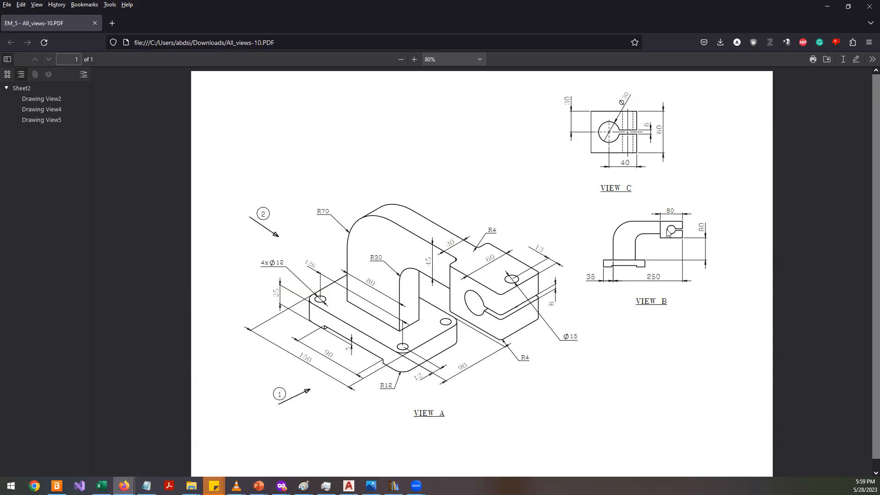
{"action": "key", "text": "alt+Tab"}
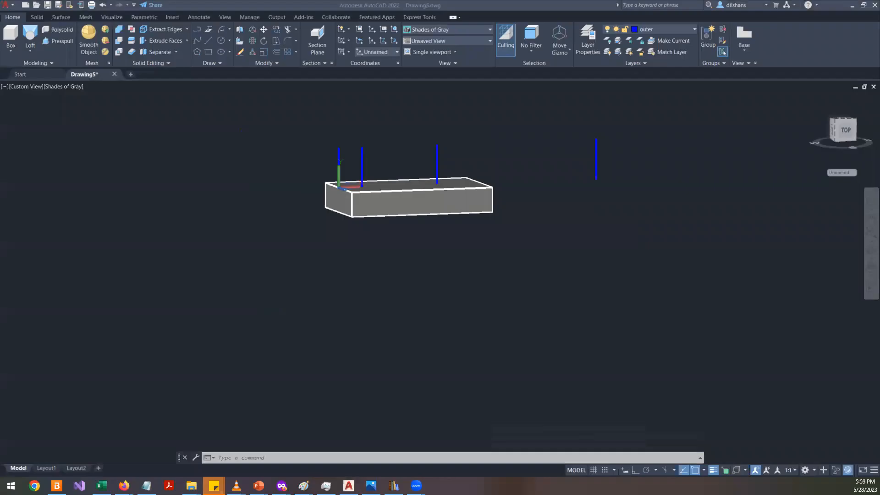
{"action": "type", "text": "o"}
{"action": "key", "text": "Return"}
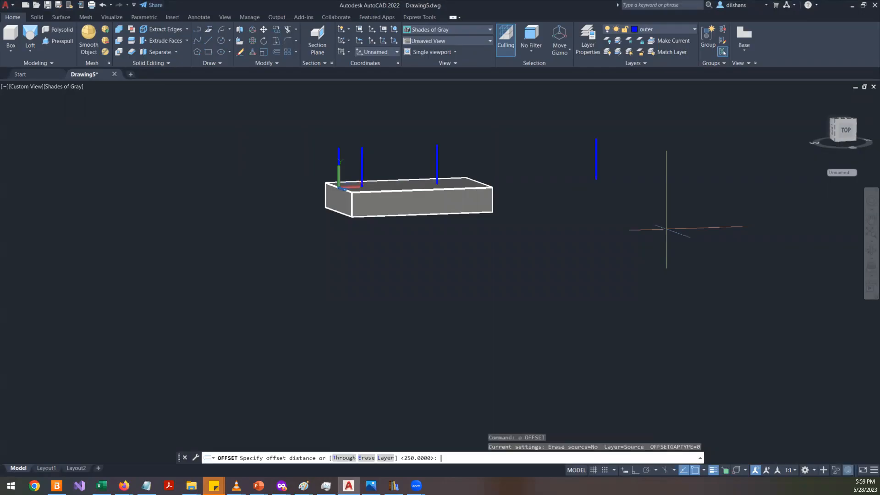
{"action": "key", "text": "Escape"}
{"action": "key", "text": "Escape"}
- Draw a line joining the bottom ends of the 25 mm and 80 mm offset vertical lines
{"action": "scroll", "coordinate": [376, 151], "scroll_direction": "up", "scroll_amount": 2}
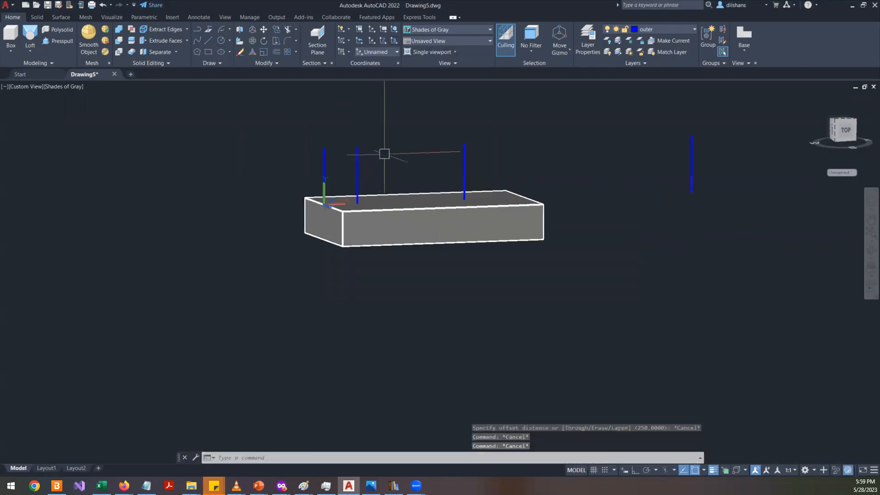
{"action": "scroll", "coordinate": [385, 155], "scroll_direction": "up", "scroll_amount": 2}
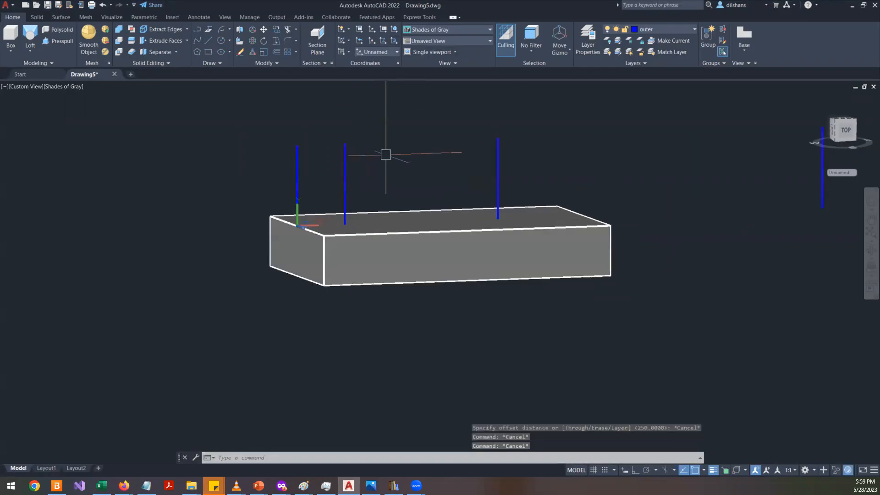
{"action": "type", "text": "l"}
{"action": "key", "text": "Return"}
{"action": "left_click", "coordinate": [344, 224]}
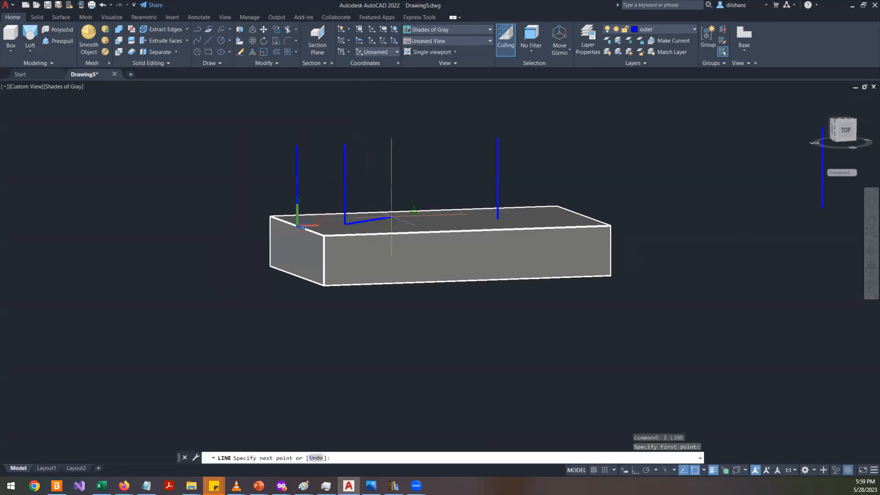
{"action": "left_click", "coordinate": [497, 219]}
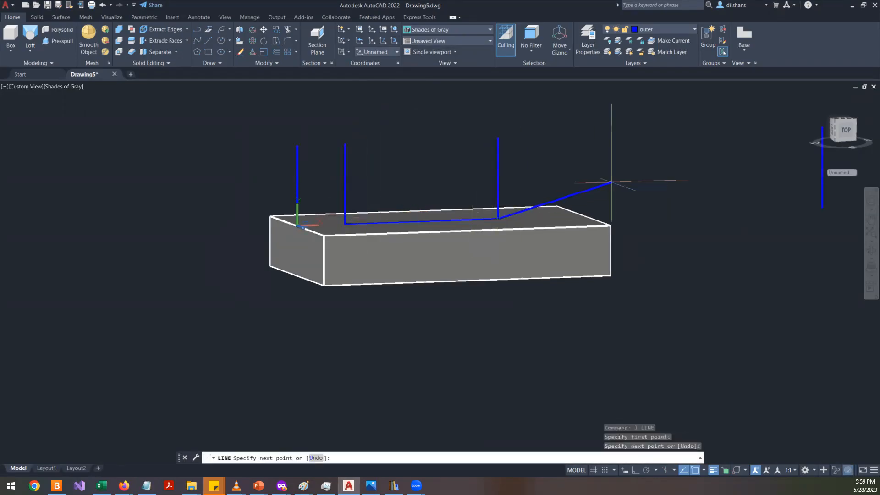
{"action": "key", "text": "Return"}
- After checking the reference drawing, offset the line joining the bottoms of the vertical lines 80 mm upward
{"action": "key", "text": "alt+Tab"}
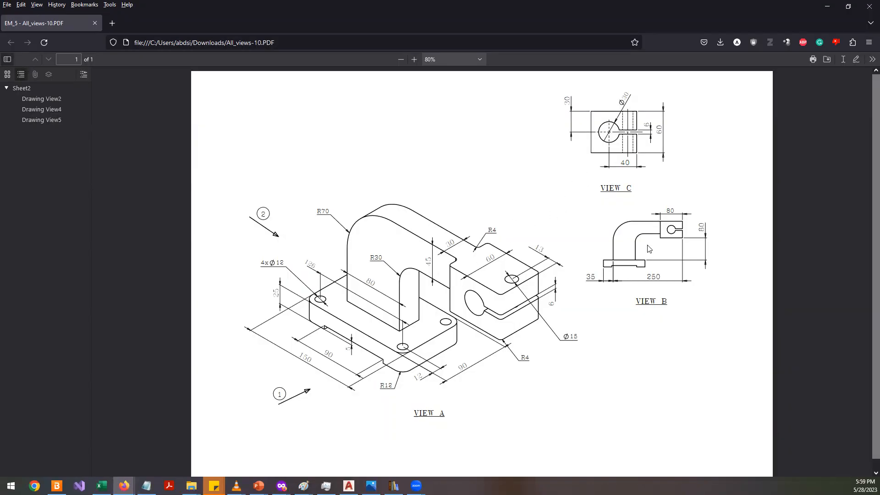
{"action": "key", "text": "alt+Tab"}
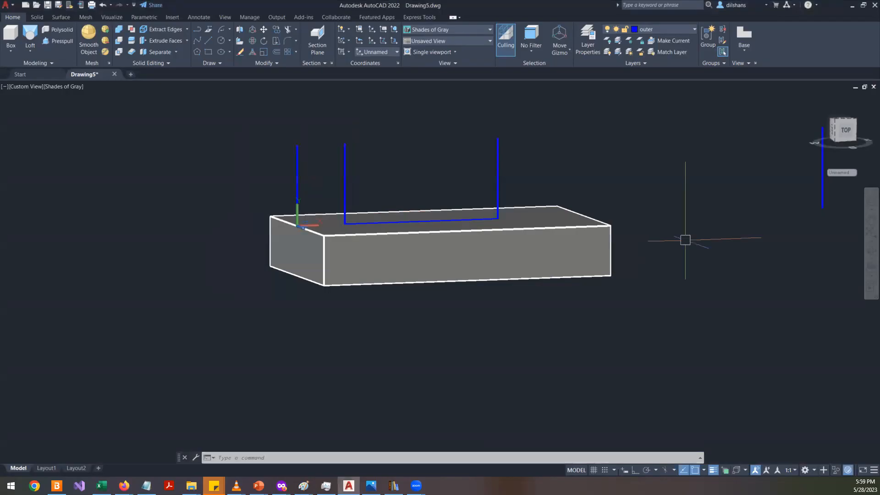
{"action": "type", "text": "o"}
{"action": "key", "text": "Return"}
{"action": "type", "text": "80"}
{"action": "key", "text": "Return"}
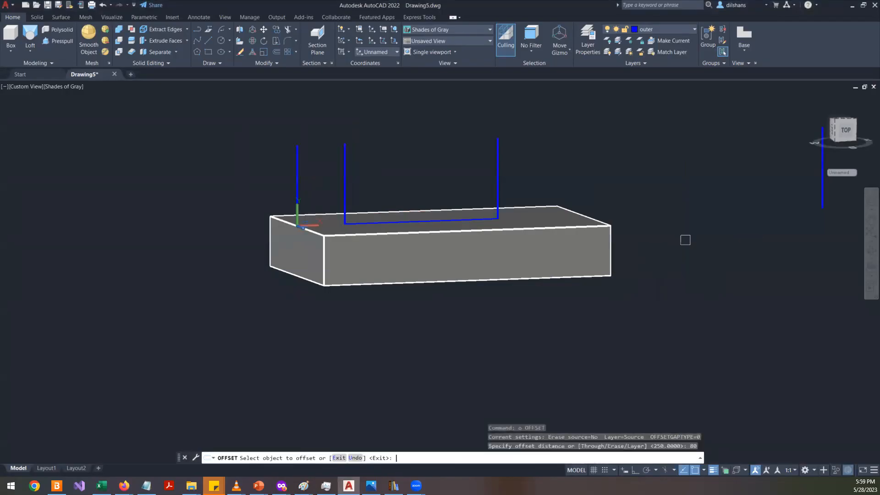
{"action": "left_click", "coordinate": [470, 213]}
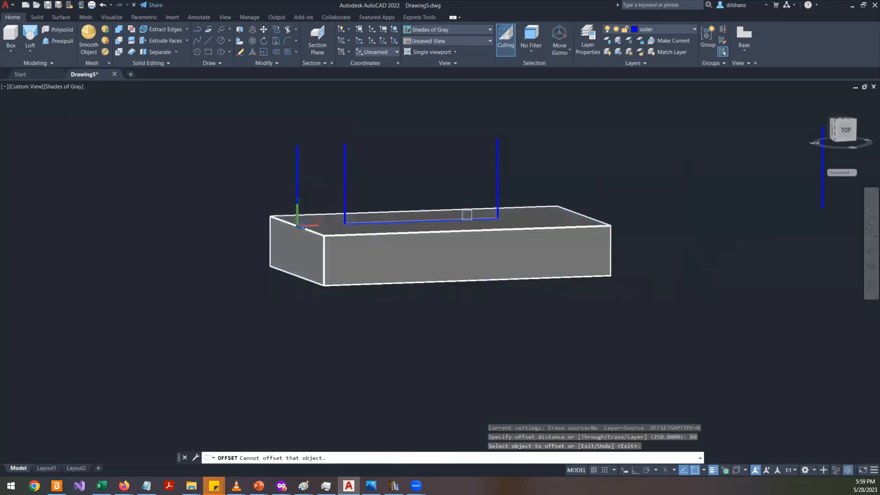
{"action": "left_click", "coordinate": [470, 218]}
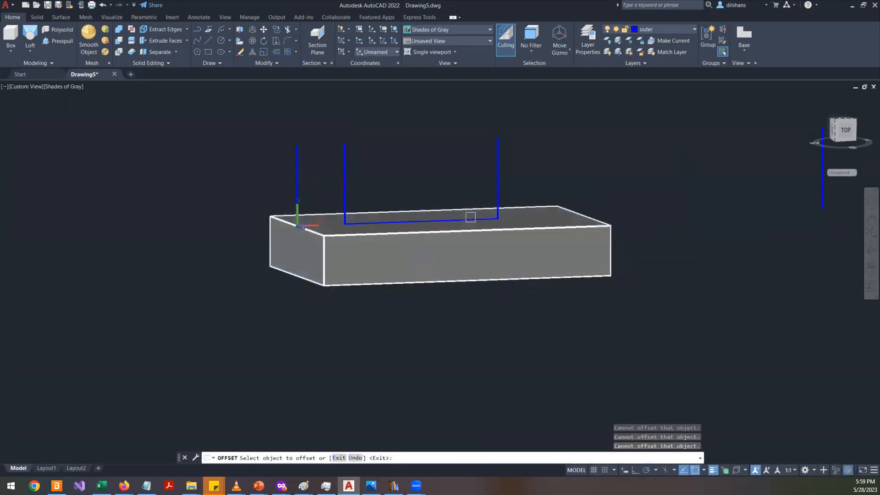
{"action": "left_click", "coordinate": [472, 221]}
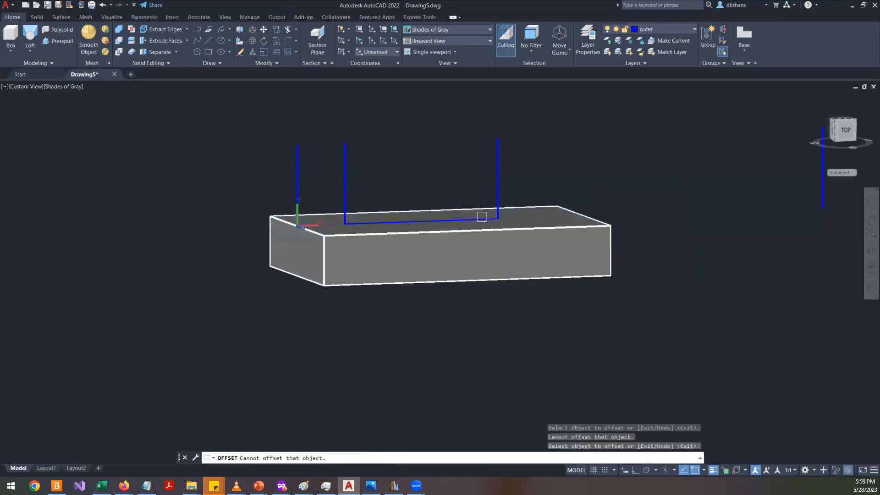
{"action": "scroll", "coordinate": [475, 220], "scroll_direction": "down", "scroll_amount": 6}
{"action": "scroll", "coordinate": [479, 219], "scroll_direction": "up", "scroll_amount": 5}
{"action": "scroll", "coordinate": [478, 219], "scroll_direction": "up", "scroll_amount": 3}
{"action": "left_click", "coordinate": [479, 202]}
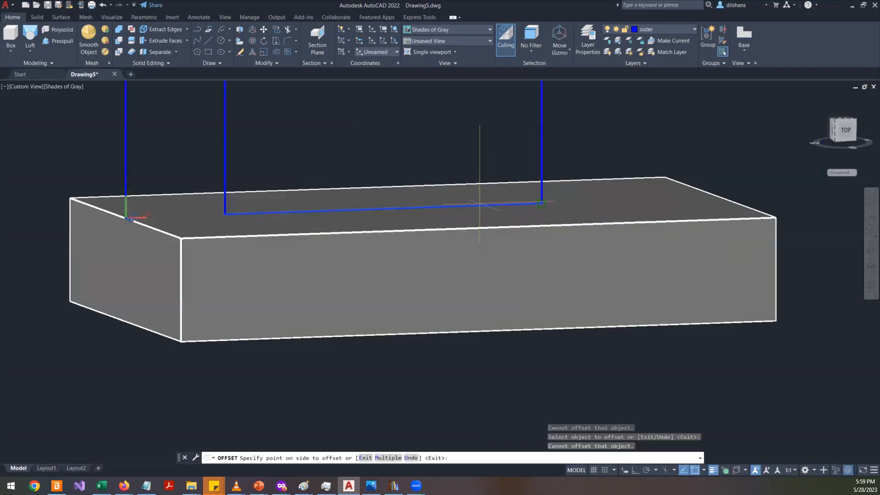
{"action": "scroll", "coordinate": [479, 203], "scroll_direction": "down", "scroll_amount": 6}
{"action": "left_click", "coordinate": [535, 140]}
{"action": "key", "text": "Return"}
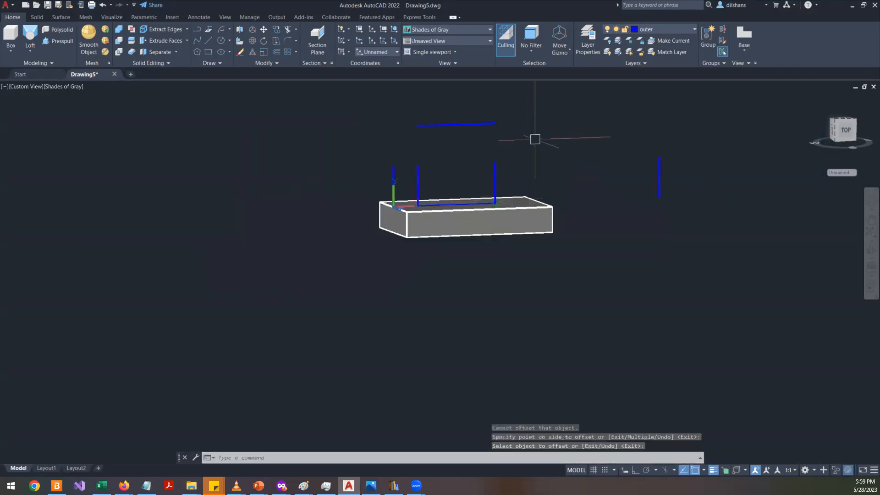
- Offset the new raised horizontal line a further 60 mm upward after consulting the reference drawing
{"action": "key", "text": "alt+Tab"}
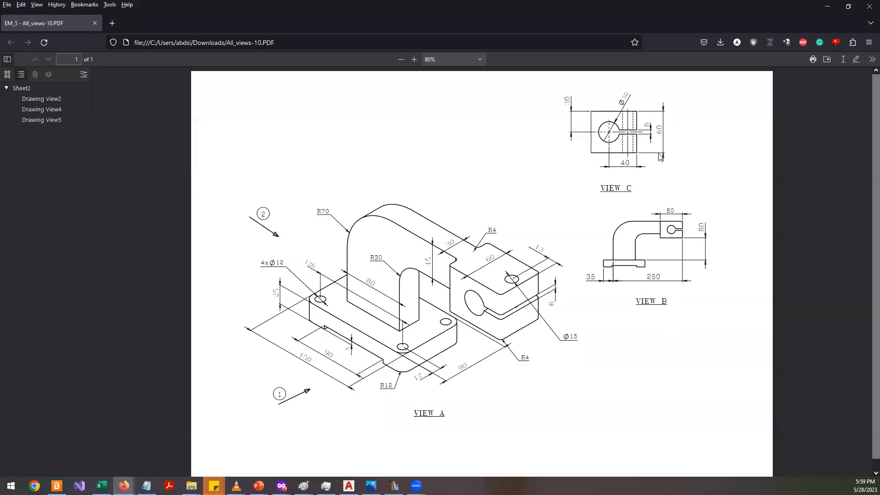
{"action": "key", "text": "alt+Tab"}
{"action": "type", "text": "o"}
{"action": "key", "text": "Return"}
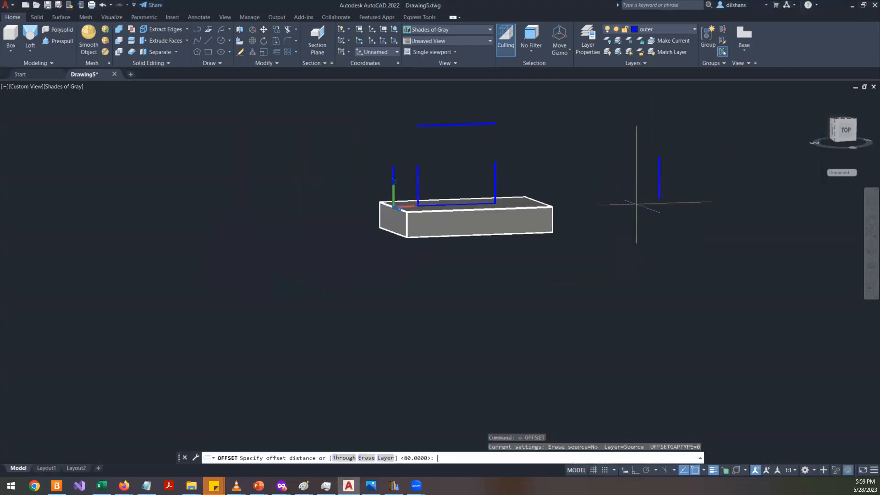
{"action": "type", "text": "60"}
{"action": "key", "text": "Return"}
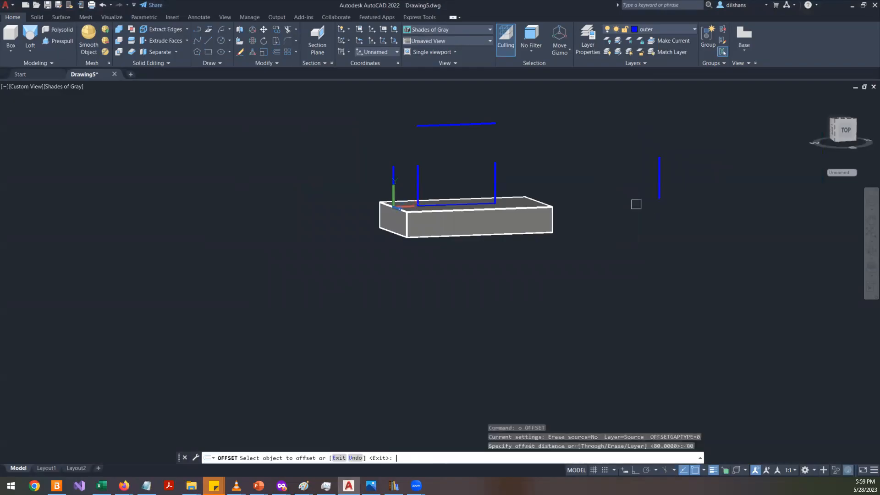
{"action": "scroll", "coordinate": [524, 150], "scroll_direction": "down", "scroll_amount": 2}
{"action": "left_click", "coordinate": [506, 134]}
{"action": "left_click", "coordinate": [506, 116]}
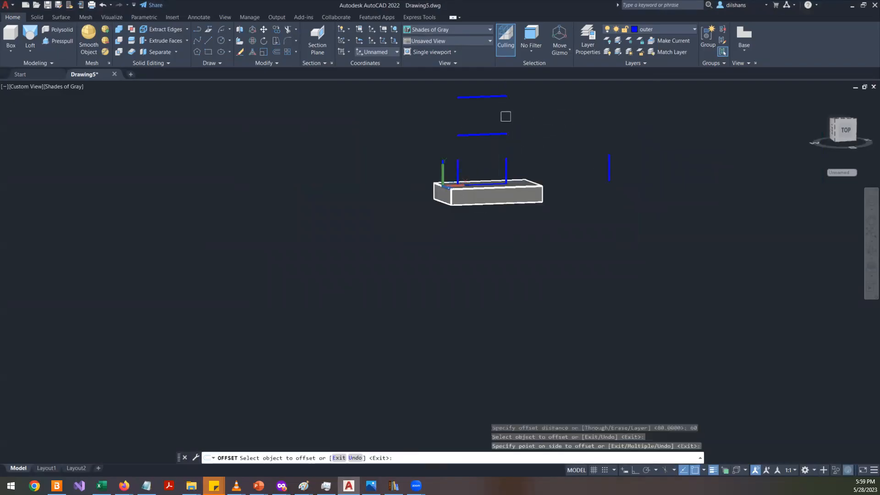
{"action": "scroll", "coordinate": [448, 173], "scroll_direction": "up", "scroll_amount": 3}
{"action": "key", "text": "Return"}
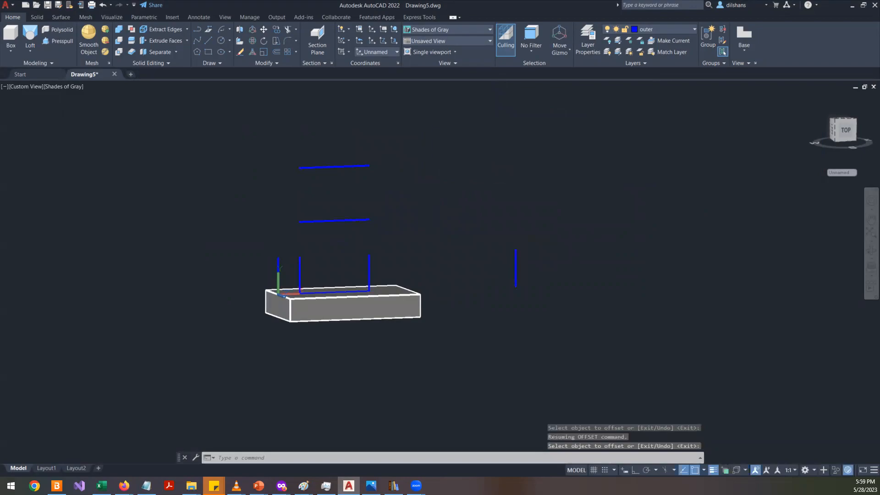
- Switch to the front view and join both raised horizontal lines to the far vertical line with zero-radius multiple fillets
{"action": "key", "text": "alt+Tab"}
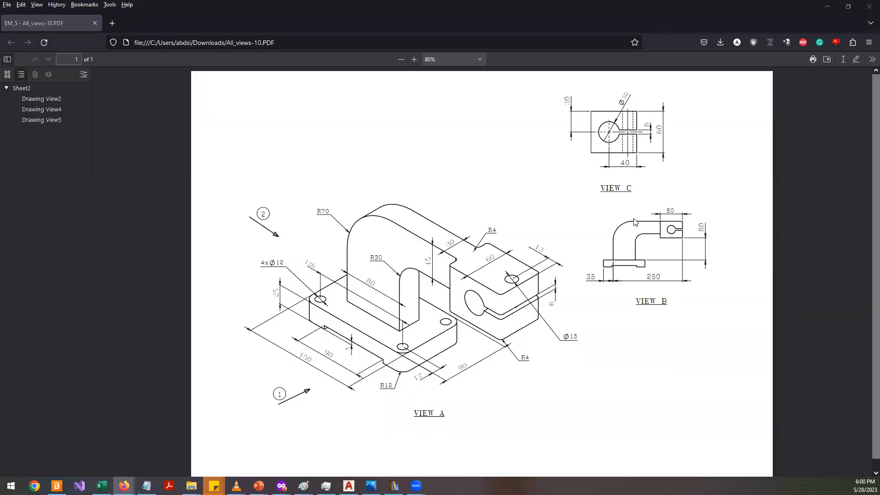
{"action": "key", "text": "alt+Tab"}
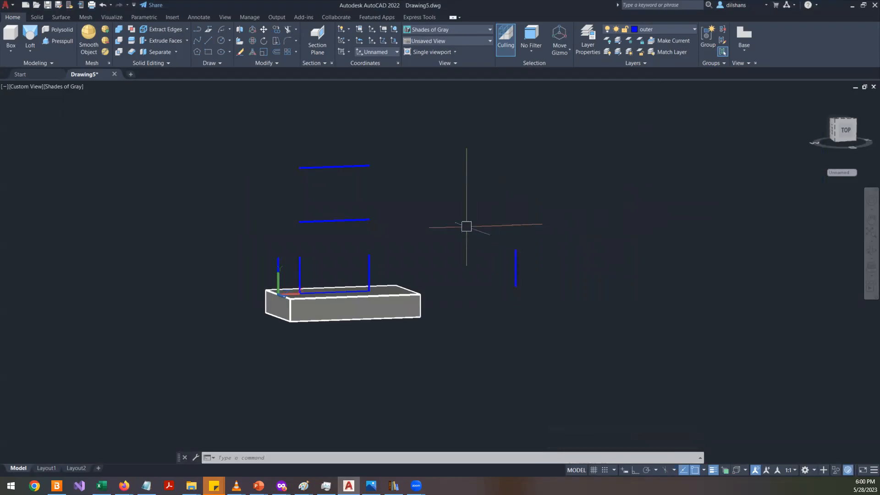
{"action": "type", "text": "f"}
{"action": "key", "text": "Return"}
{"action": "key", "text": "Escape"}
{"action": "left_click", "coordinate": [845, 133]}
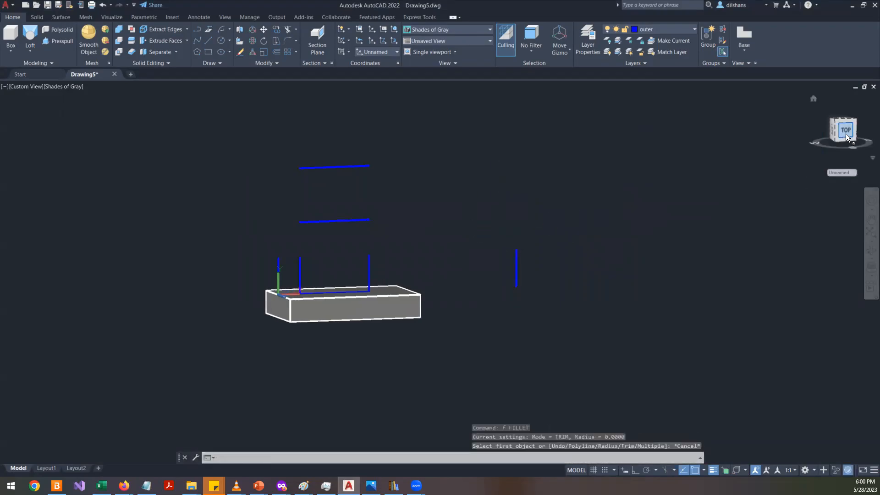
{"action": "type", "text": "f"}
{"action": "key", "text": "Return"}
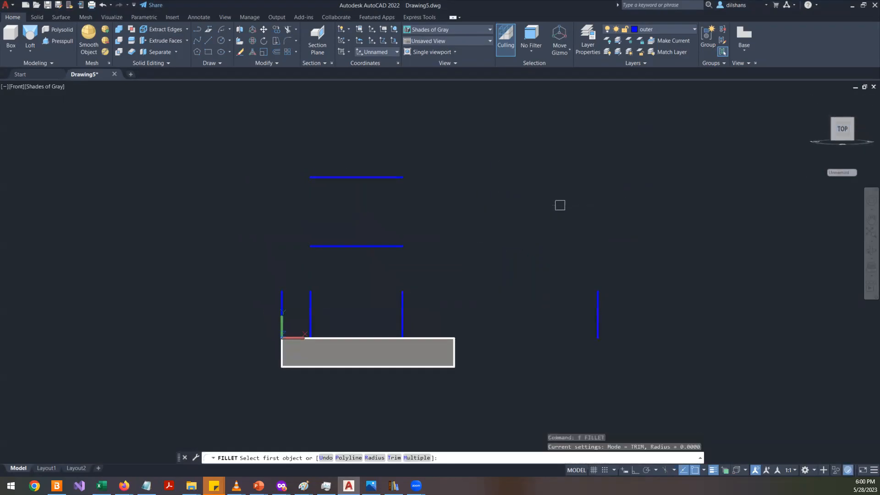
{"action": "type", "text": "r"}
{"action": "key", "text": "Return"}
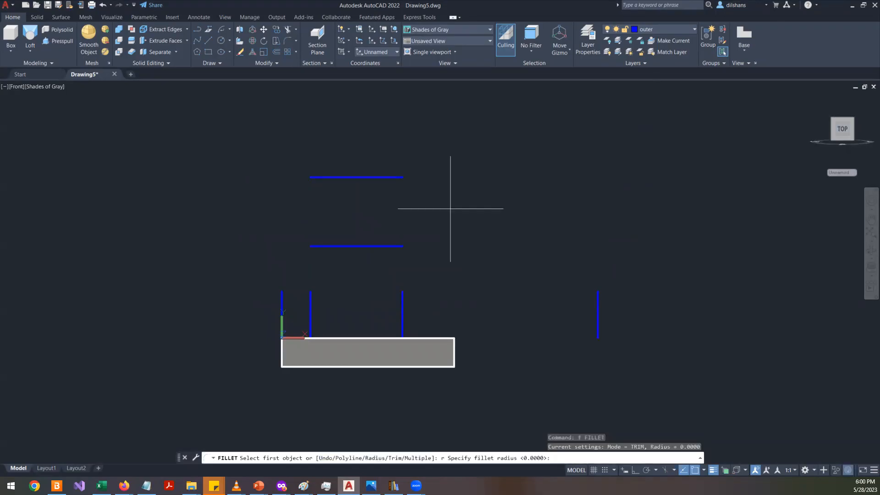
{"action": "key", "text": "Return"}
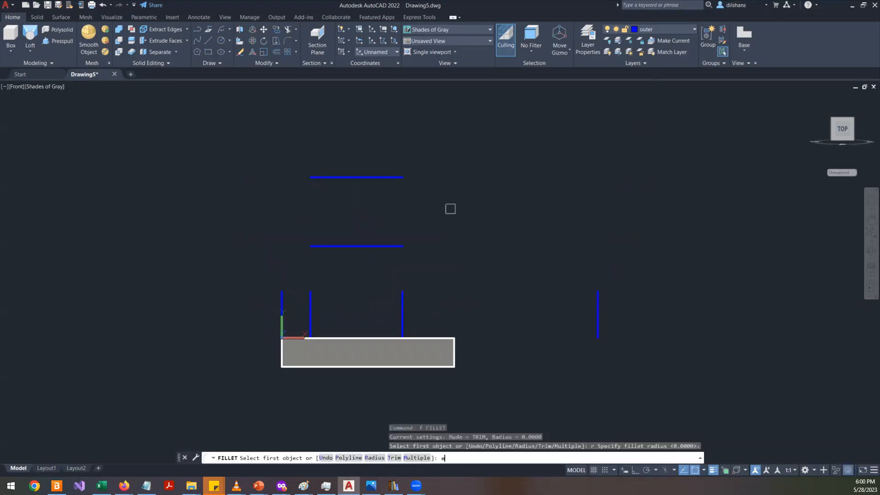
{"action": "type", "text": "m"}
{"action": "key", "text": "Return"}
{"action": "left_click", "coordinate": [378, 177]}
{"action": "left_click", "coordinate": [597, 296]}
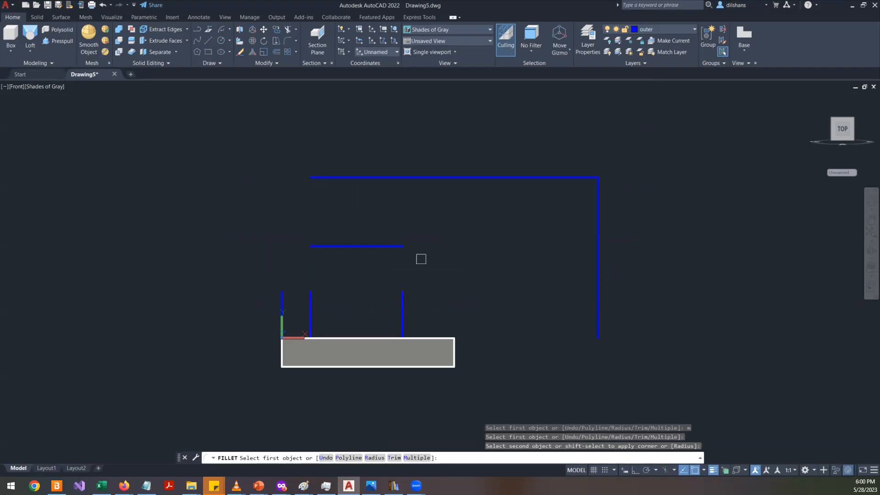
{"action": "left_click", "coordinate": [391, 246]}
{"action": "left_click", "coordinate": [595, 212]}
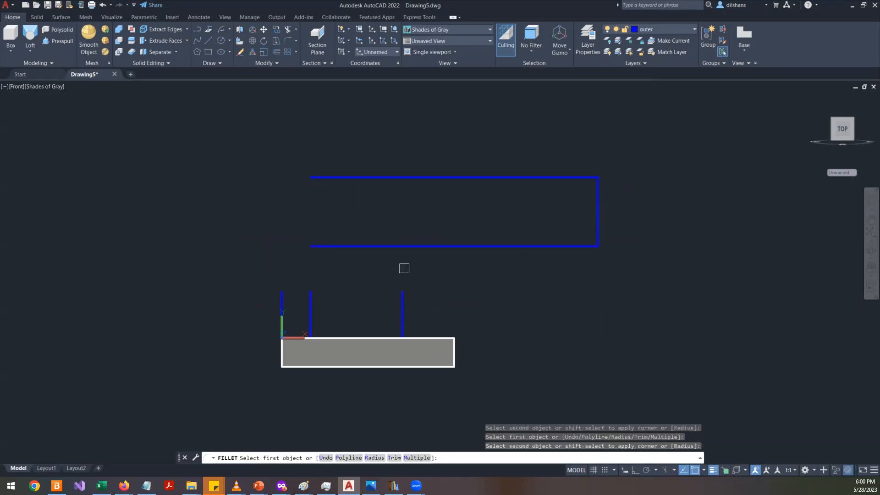
- Join the 25 mm vertical line to the top horizontal line with a zero-radius fillet corner
{"action": "key", "text": "alt+Tab"}
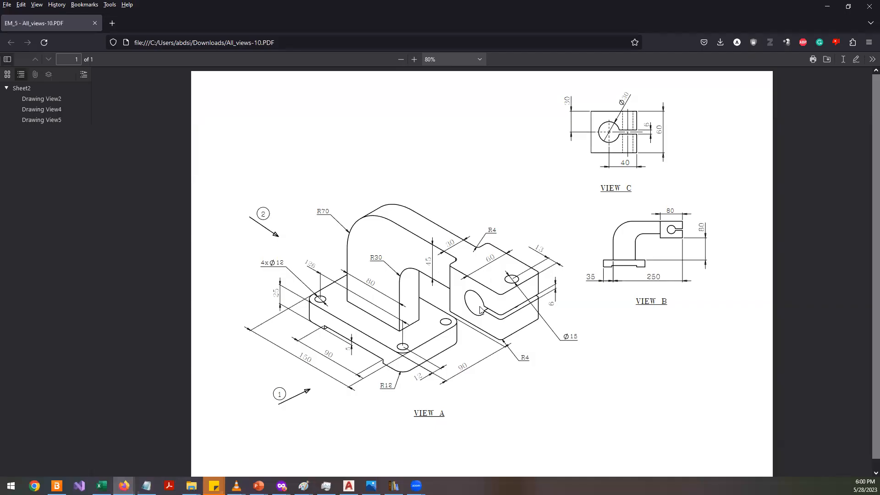
{"action": "key", "text": "alt+Tab"}
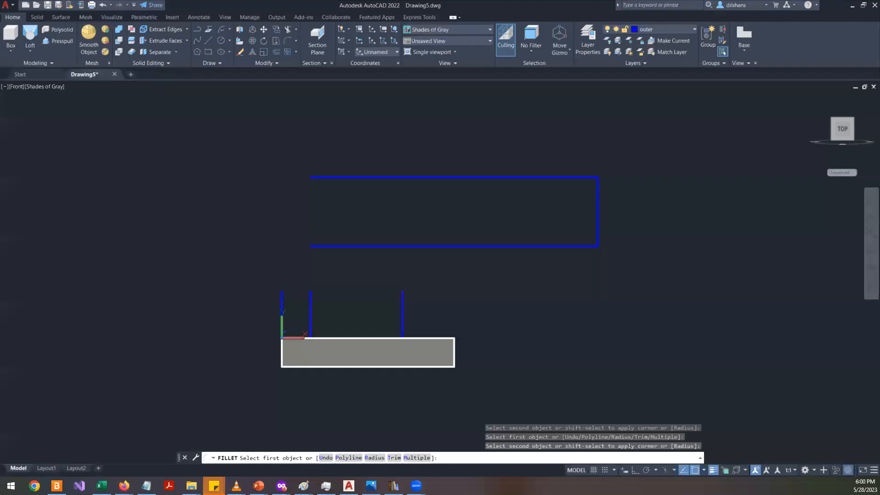
{"action": "left_click", "coordinate": [310, 304]}
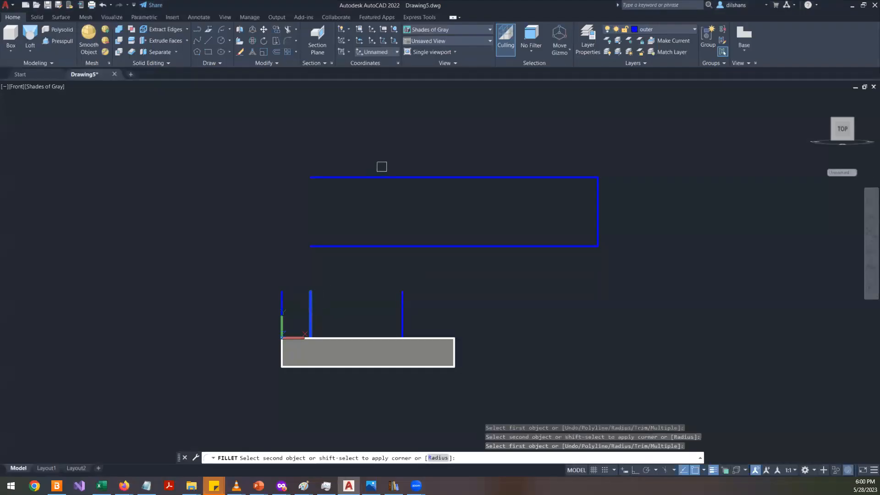
{"action": "left_click", "coordinate": [381, 178]}
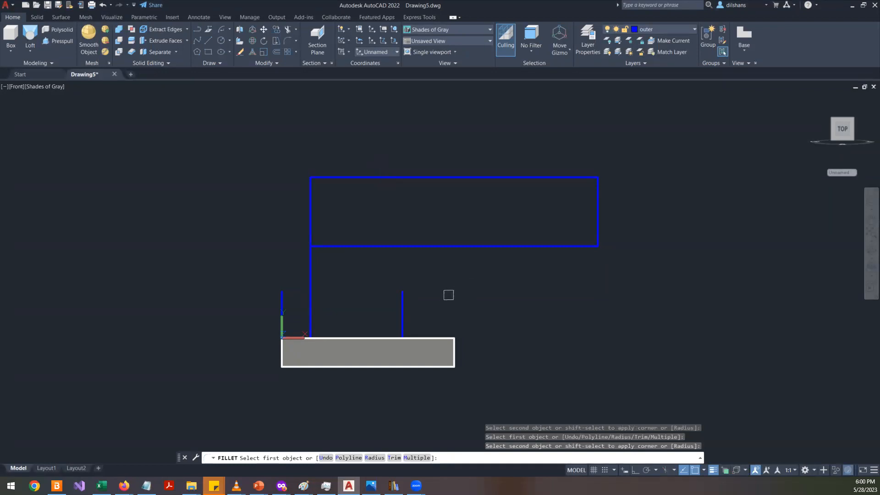
- Offset the far vertical line 80 mm inward toward the upright
{"action": "key", "text": "alt+Tab"}
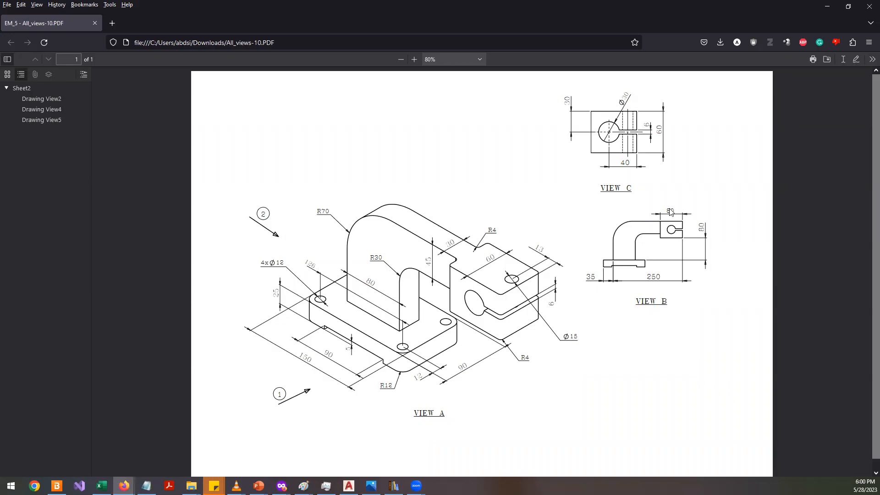
{"action": "key", "text": "alt+Tab"}
{"action": "type", "text": "o"}
{"action": "key", "text": "Return"}
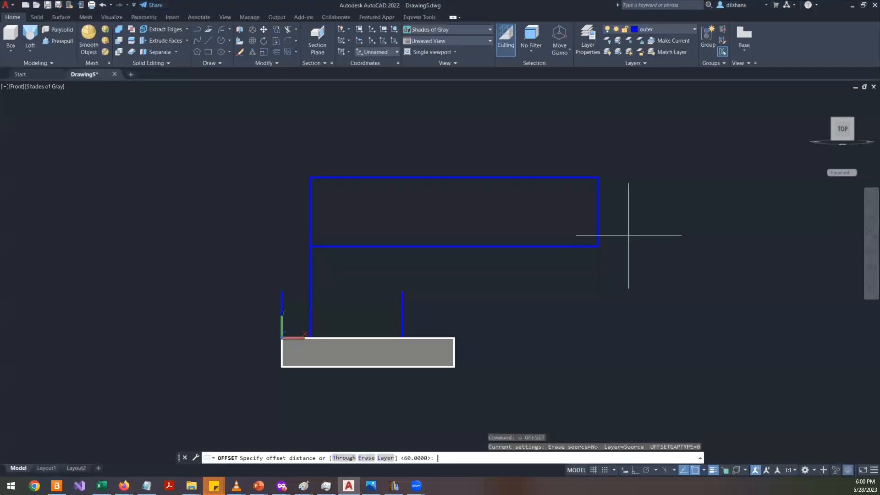
{"action": "key", "text": "alt+Tab"}
{"action": "key", "text": "alt+Tab"}
{"action": "type", "text": "80"}
{"action": "key", "text": "Return"}
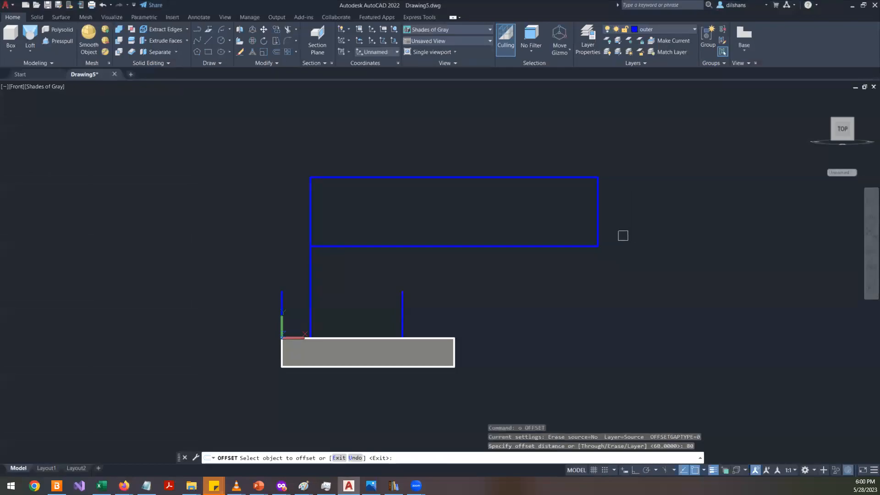
{"action": "left_click", "coordinate": [598, 216]}
{"action": "left_click", "coordinate": [541, 214]}
{"action": "key", "text": "Return"}
- Fillet the new inner vertical line with the lower horizontal line to trim them to a sharp corner
{"action": "type", "text": "F"}
{"action": "key", "text": "Return"}
{"action": "left_click", "coordinate": [506, 225]}
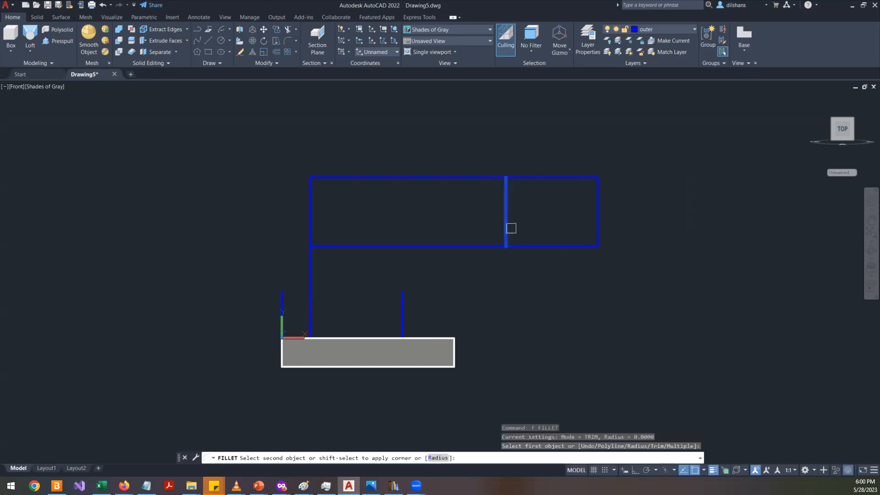
{"action": "left_click", "coordinate": [524, 244]}
- Offset the top horizontal line 45 mm downward
{"action": "key", "text": "alt+Tab"}
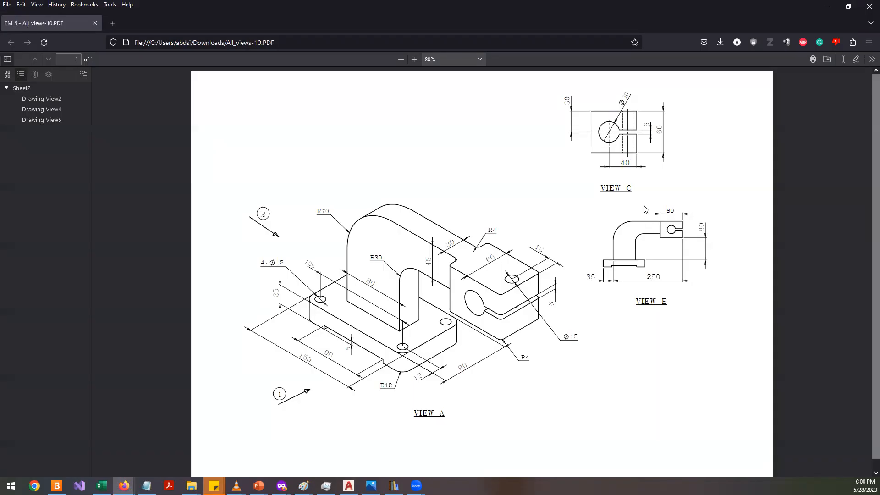
{"action": "key", "text": "alt+Tab"}
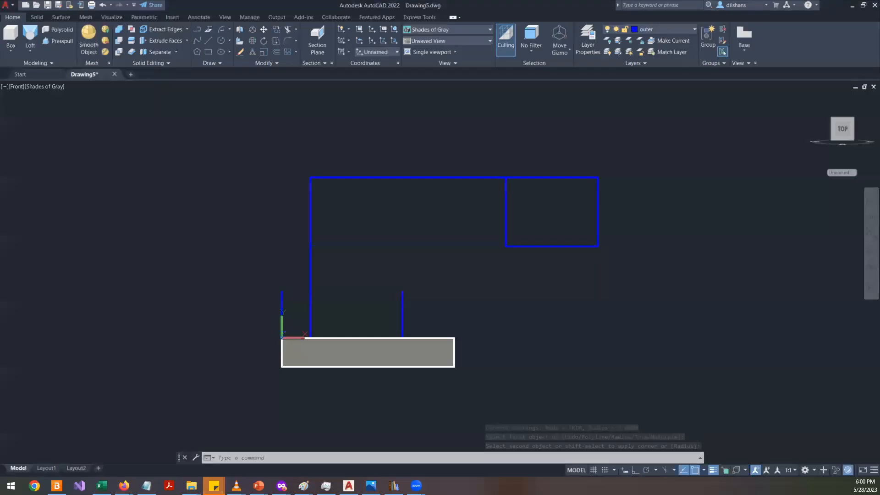
{"action": "key", "text": "Escape"}
{"action": "key", "text": "Escape"}
{"action": "type", "text": "o"}
{"action": "key", "text": "Return"}
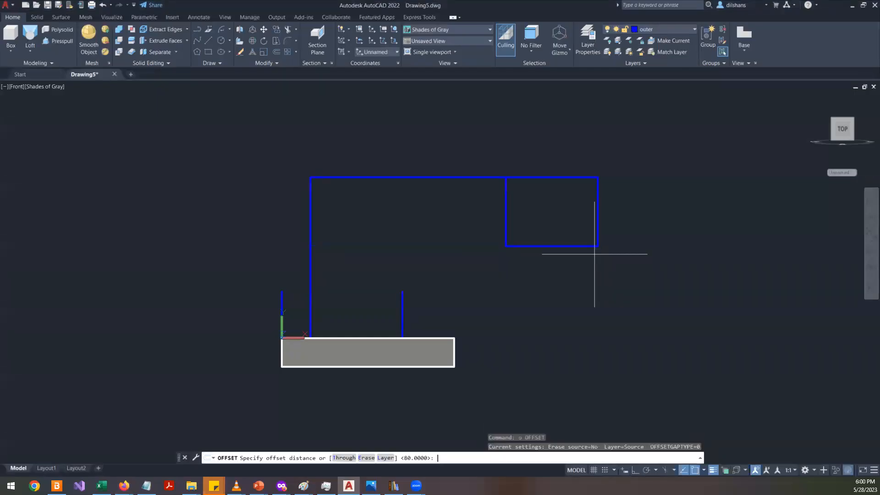
{"action": "type", "text": "45"}
{"action": "key", "text": "Return"}
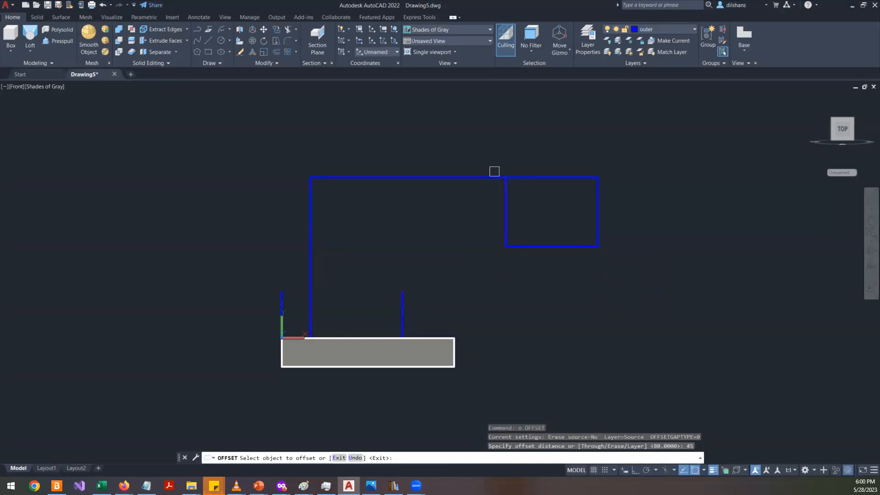
{"action": "left_click", "coordinate": [476, 177]}
{"action": "left_click", "coordinate": [468, 229]}
{"action": "key", "text": "Return"}
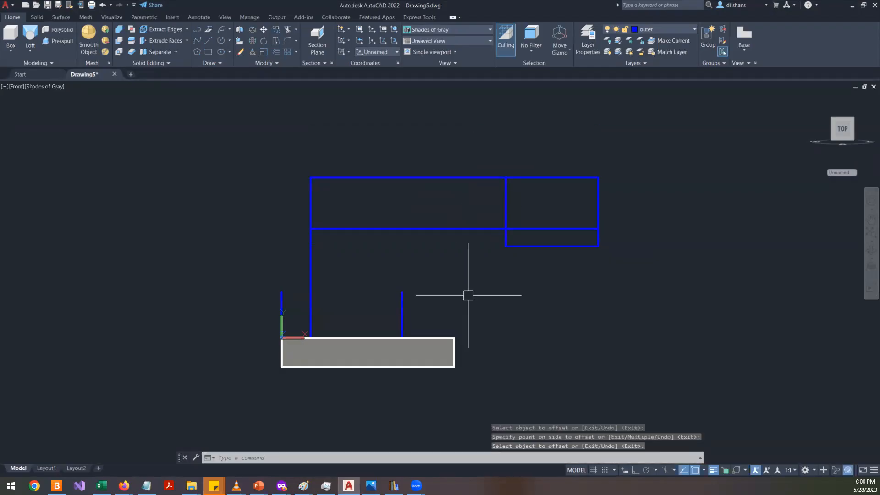
- Round the corner between the inner vertical line and the lower horizontal line with a 30 mm fillet
{"action": "type", "text": "f"}
{"action": "key", "text": "Return"}
{"action": "type", "text": "r"}
{"action": "key", "text": "Return"}
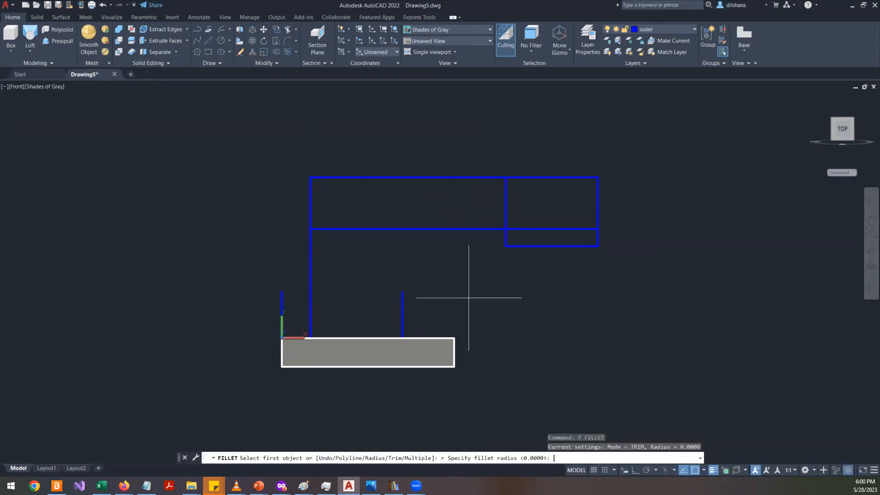
{"action": "key", "text": "alt+Tab"}
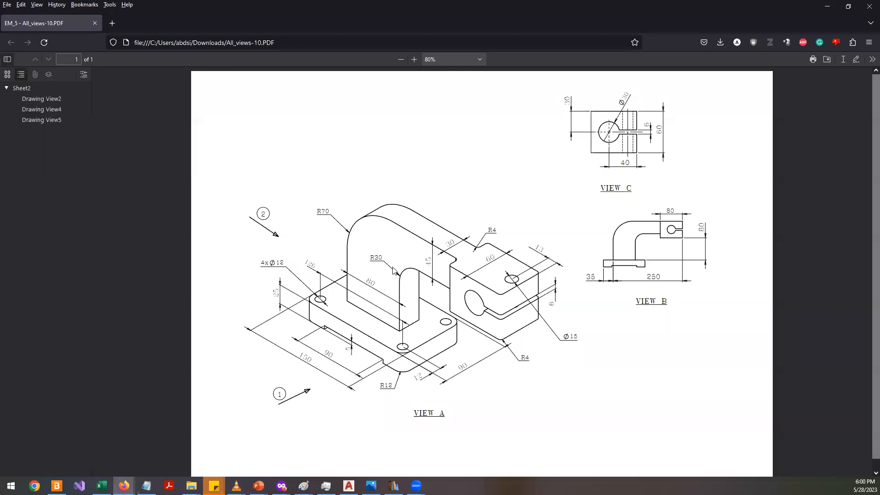
{"action": "key", "text": "alt+Tab"}
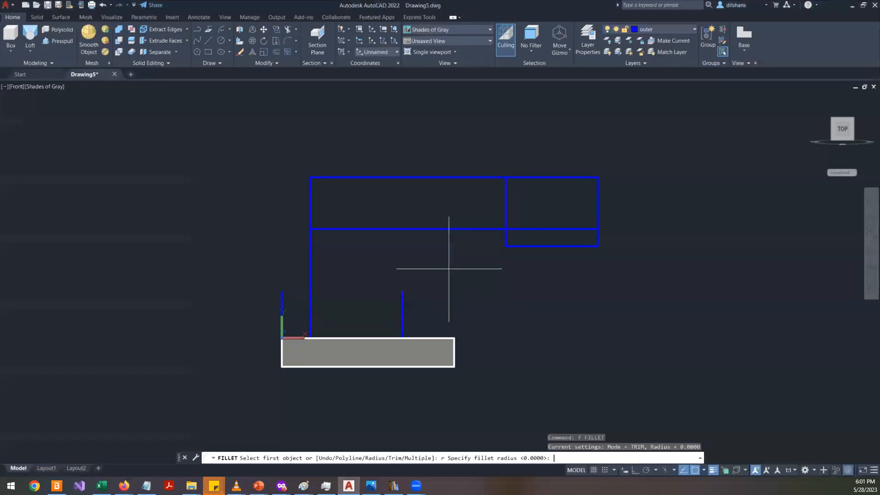
{"action": "type", "text": "30"}
{"action": "key", "text": "Return"}
{"action": "left_click", "coordinate": [403, 300]}
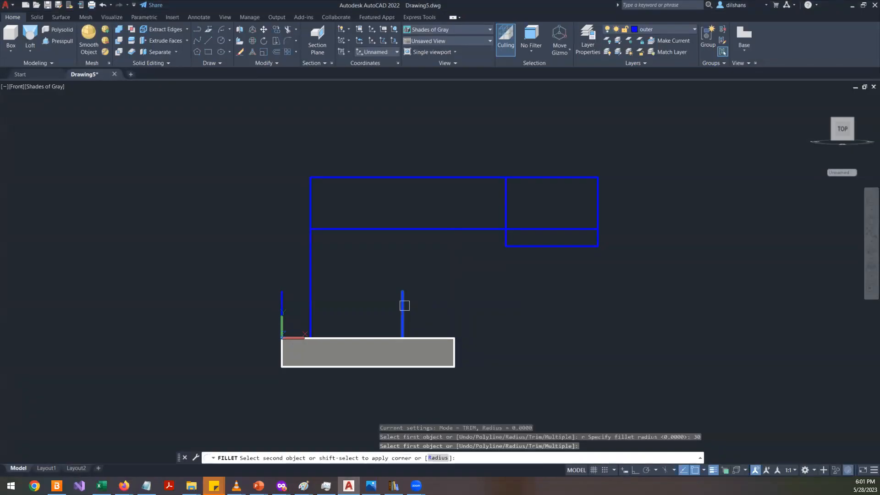
{"action": "left_click", "coordinate": [449, 229]}
{"action": "key", "text": "Return"}
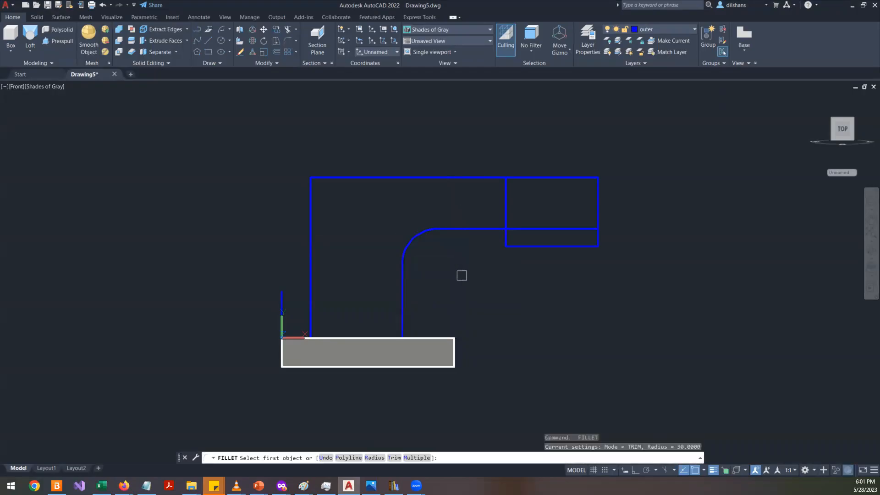
- Round the outer corner between the outer vertical line and the top horizontal line with a 70 mm fillet
{"action": "type", "text": "r"}
{"action": "key", "text": "Return"}
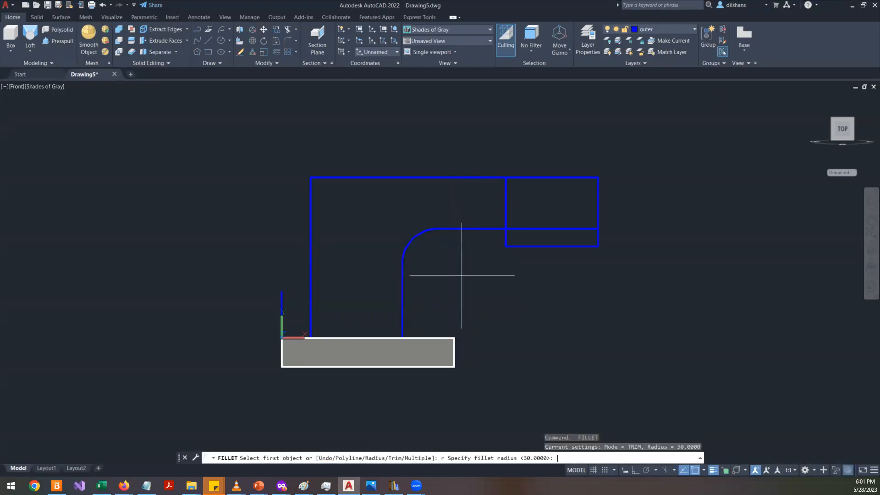
{"action": "key", "text": "alt+Tab"}
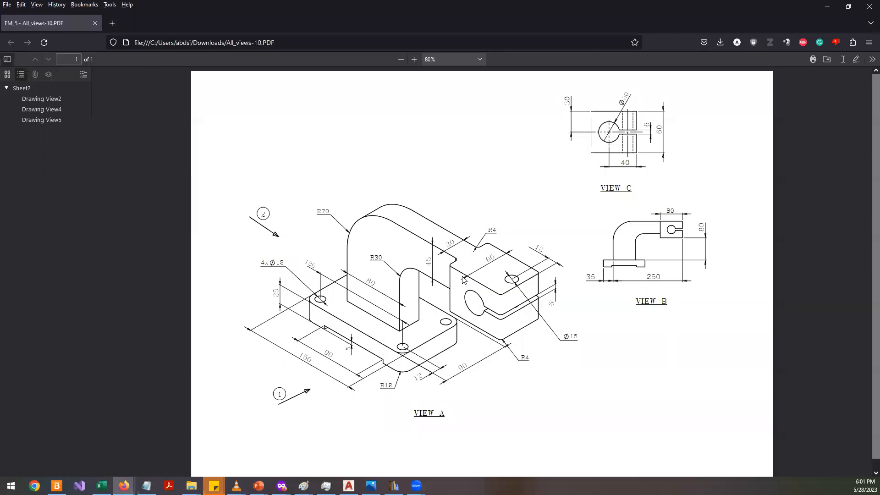
{"action": "key", "text": "alt+Tab"}
{"action": "type", "text": "70"}
{"action": "key", "text": "Return"}
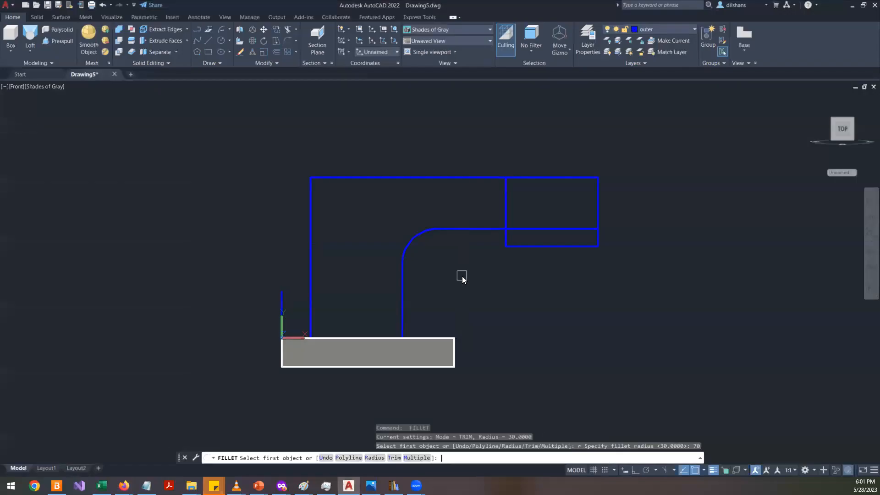
{"action": "left_click", "coordinate": [311, 250]}
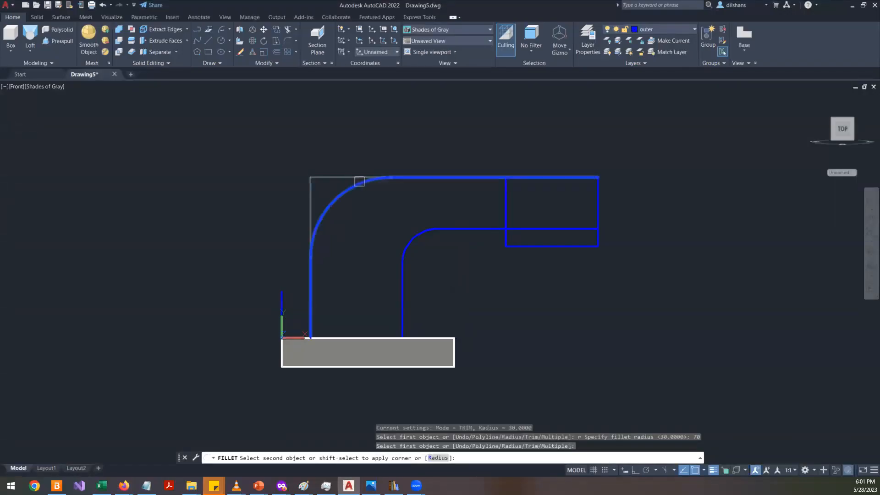
{"action": "left_click", "coordinate": [357, 179]}
{"action": "type", "text": "tr"}
{"action": "key", "text": "Return"}
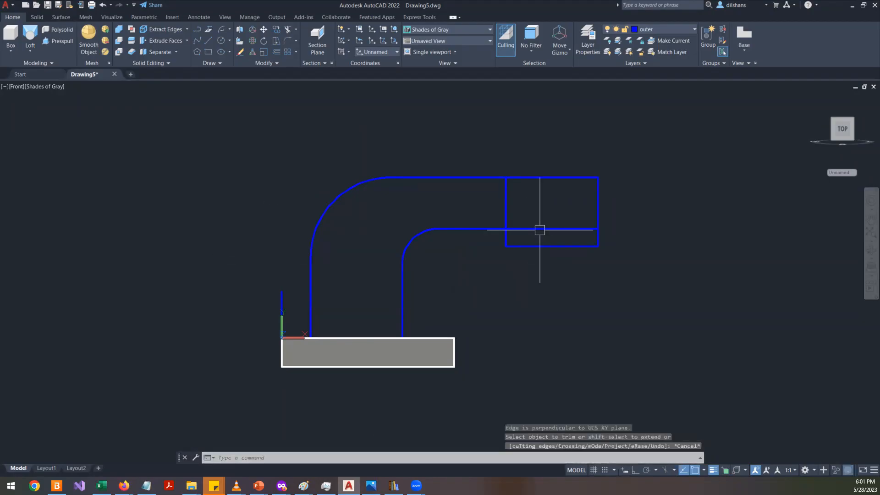
{"action": "key", "text": "Escape"}
{"action": "key", "text": "Escape"}
{"action": "type", "text": "tr"}
{"action": "key", "text": "Return"}
{"action": "key", "text": "Escape"}
{"action": "middle_click_drag", "start_coordinate": [412, 295], "coordinate": [433, 320], "text": "shift"}
{"action": "key", "text": "Escape"}
{"action": "key", "text": "Escape"}
{"action": "key", "text": "Escape"}
{"action": "type", "text": "re"}
{"action": "key", "text": "Return"}
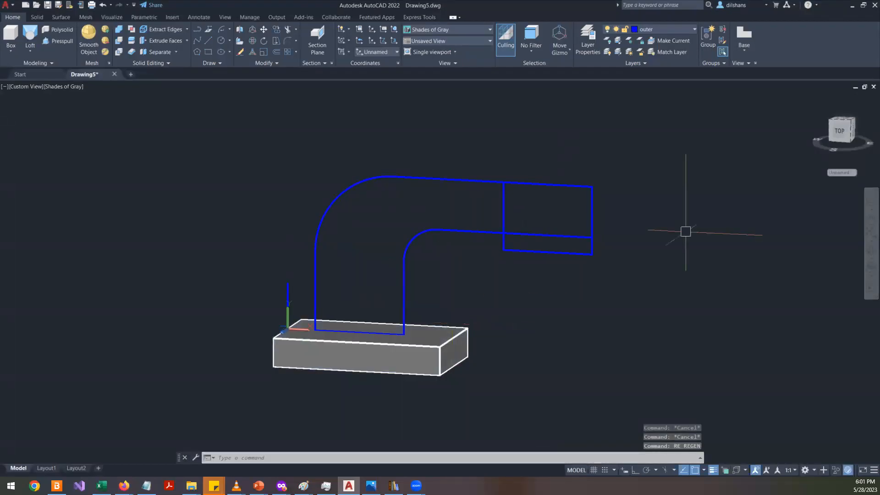
- Trim away the horizontal line segment lying inside the right-hand rectangle
{"action": "left_click", "coordinate": [838, 133]}
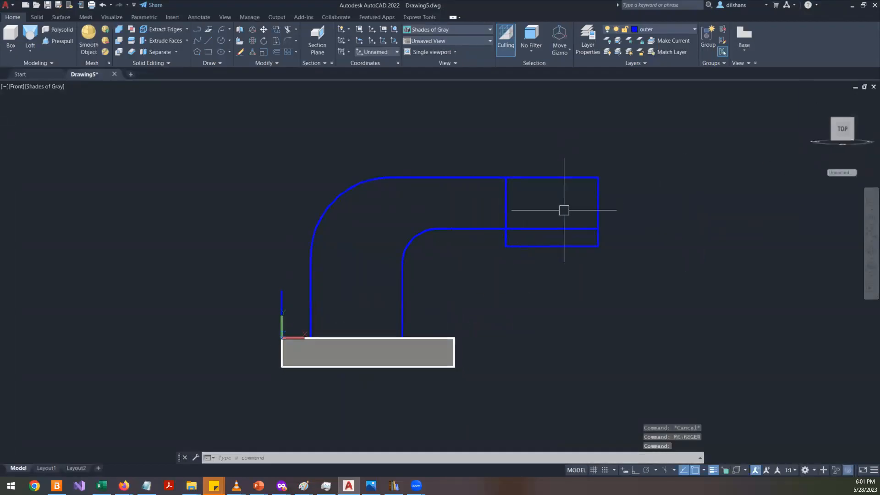
{"action": "scroll", "coordinate": [563, 212], "scroll_direction": "up", "scroll_amount": 3}
{"action": "type", "text": "te"}
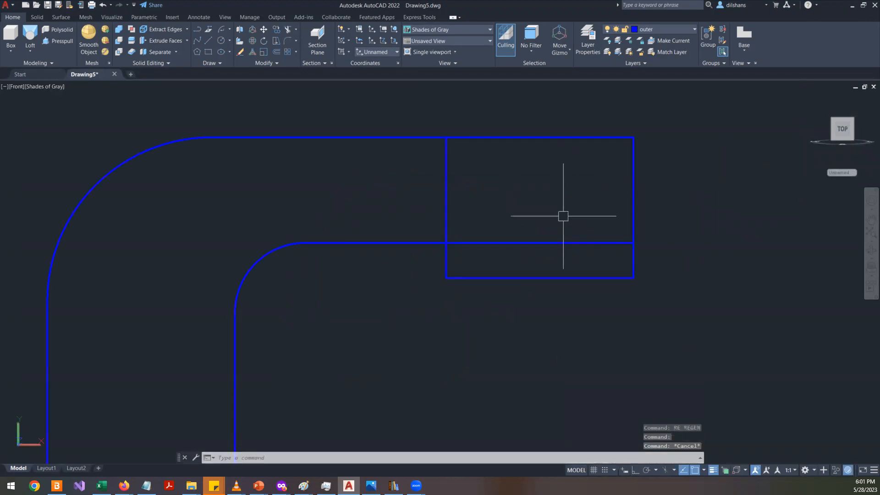
{"action": "key", "text": "Return"}
{"action": "left_click", "coordinate": [542, 243]}
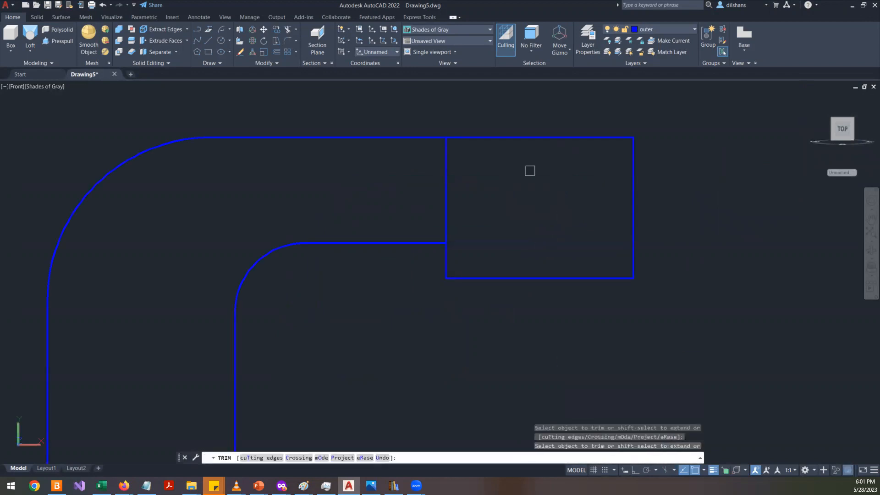
{"action": "scroll", "coordinate": [543, 189], "scroll_direction": "down", "scroll_amount": 2}
{"action": "key", "text": "Return"}
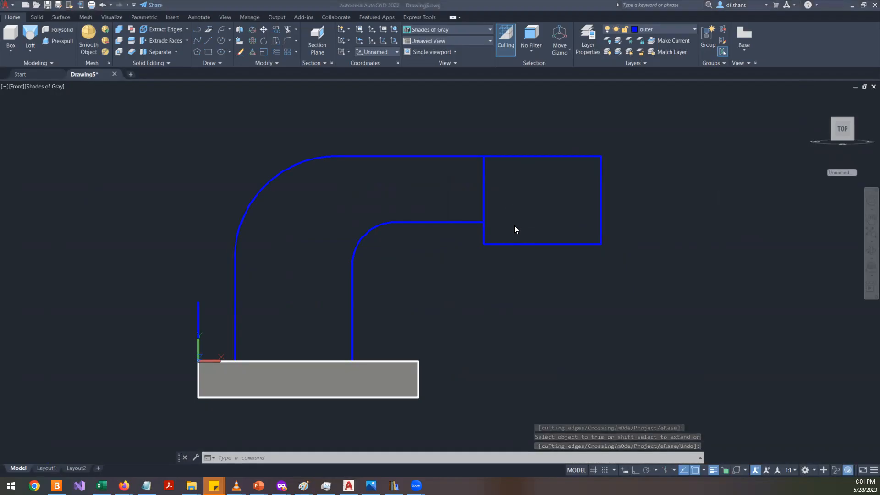
- Compare the reference drawing with the arm profile, orbiting the model to inspect it
{"action": "key", "text": "alt+Tab"}
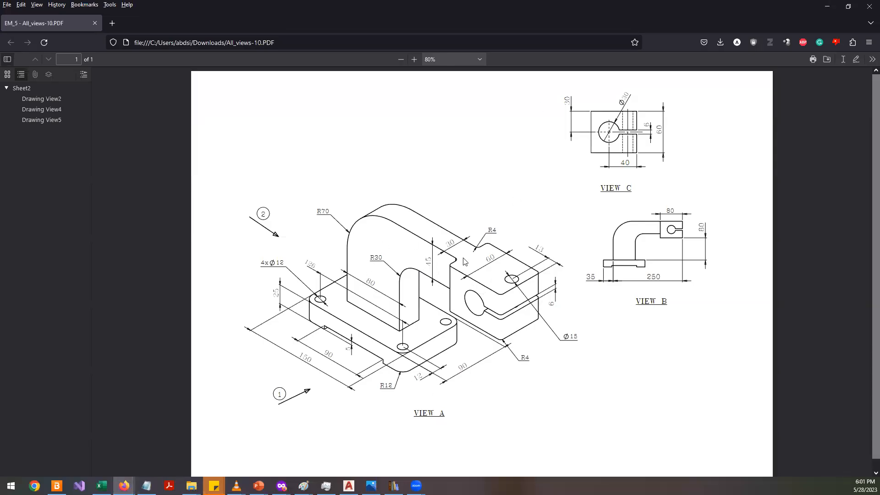
{"action": "key", "text": "alt+Tab"}
{"action": "middle_click_drag", "start_coordinate": [436, 253], "coordinate": [494, 305], "text": "shift"}
{"action": "key", "text": "alt+Tab"}
{"action": "left_click_drag", "start_coordinate": [454, 245], "coordinate": [456, 243]}
{"action": "key", "text": "alt+Tab"}
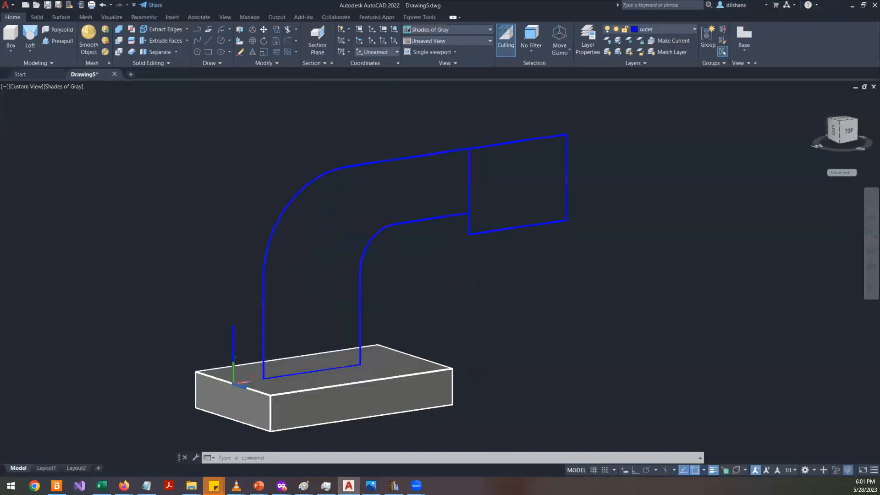
{"action": "left_click", "coordinate": [426, 219]}
{"action": "left_click", "coordinate": [375, 245]}
{"action": "left_click", "coordinate": [365, 164]}
{"action": "left_click", "coordinate": [280, 192]}
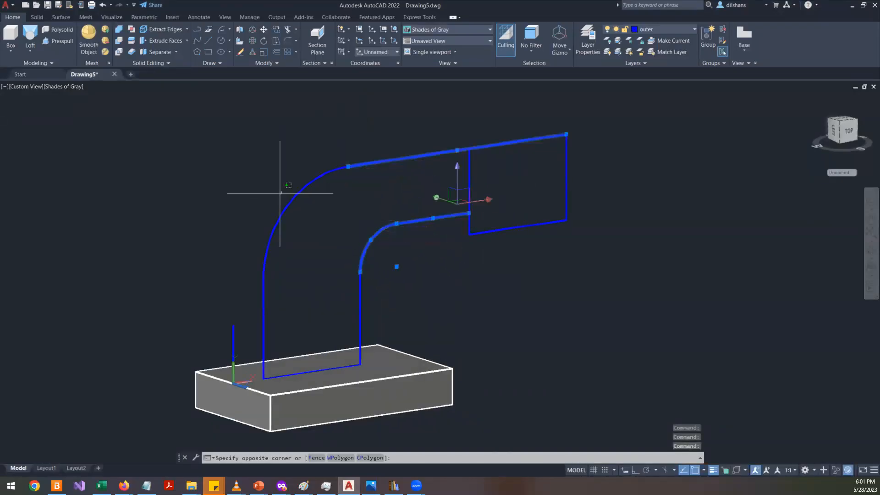
{"action": "key", "text": "Escape"}
{"action": "key", "text": "Escape"}
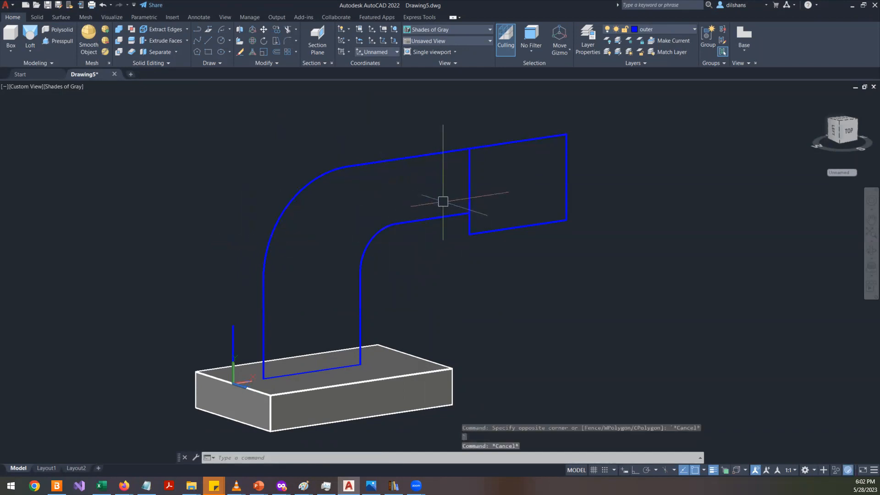
{"action": "middle_click_drag", "start_coordinate": [443, 201], "coordinate": [462, 264], "text": "shift"}
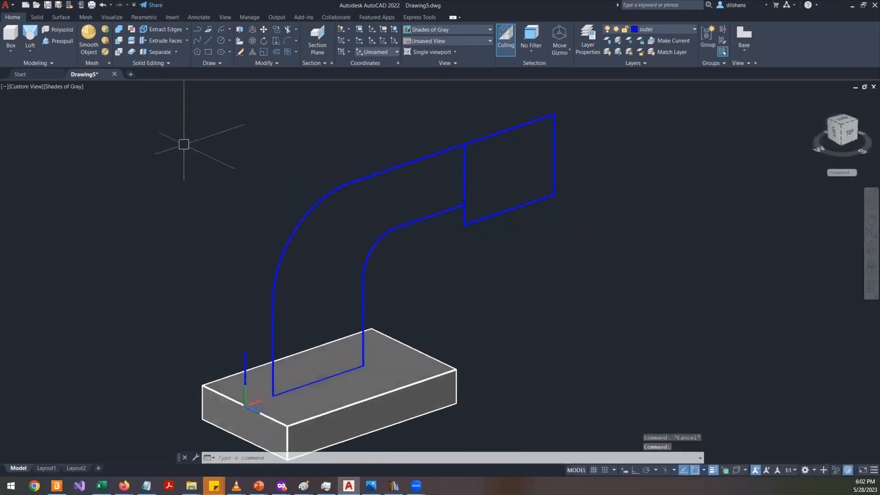
- Presspull the arm profile region 15 mm from its face
{"action": "left_click", "coordinate": [37, 17]}
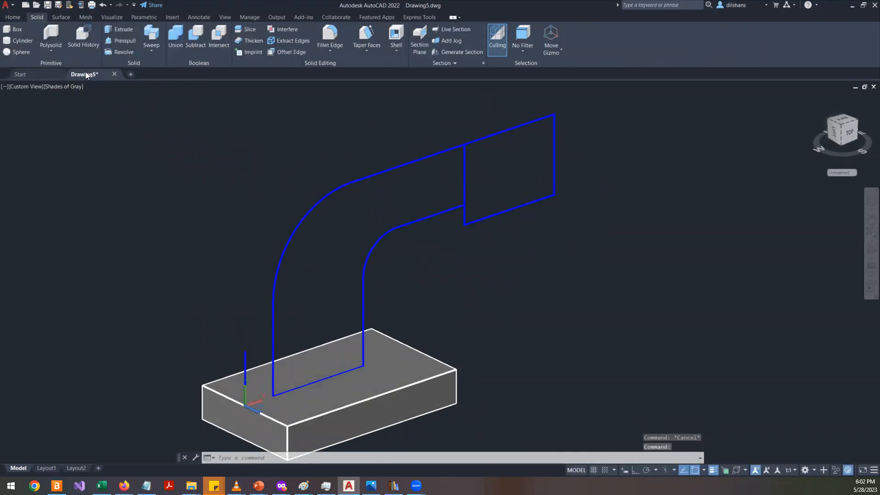
{"action": "left_click", "coordinate": [123, 40]}
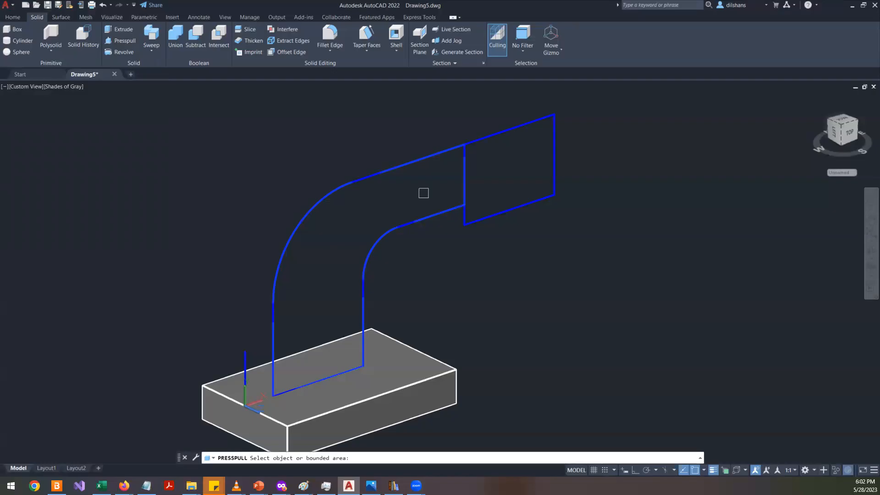
{"action": "left_click", "coordinate": [352, 275]}
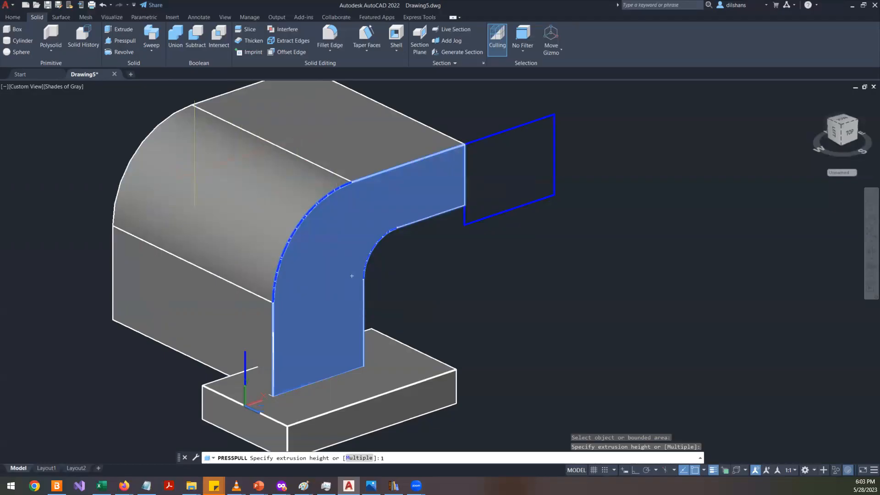
{"action": "type", "text": "15"}
{"action": "key", "text": "Return"}
- Presspull the arm profile 15 mm from the opposite side as well
{"action": "middle_click_drag", "start_coordinate": [223, 208], "coordinate": [393, 238], "text": "shift"}
{"action": "left_click", "coordinate": [416, 217]}
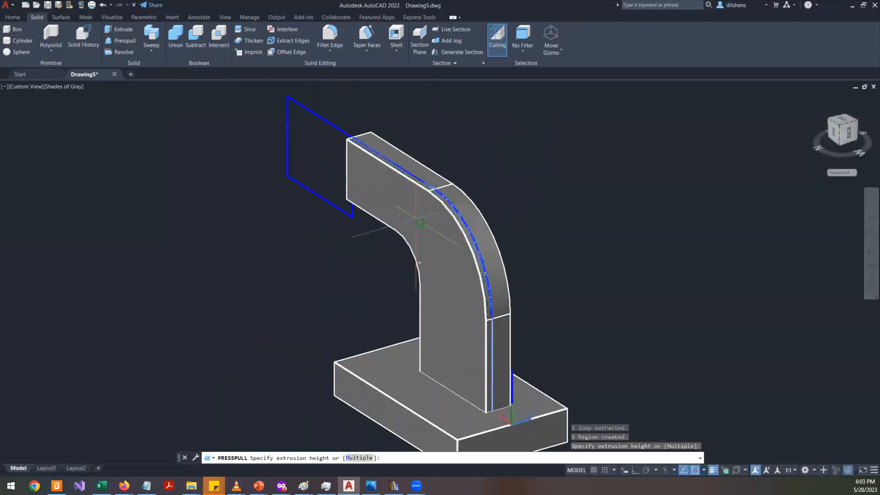
{"action": "key", "text": "Return"}
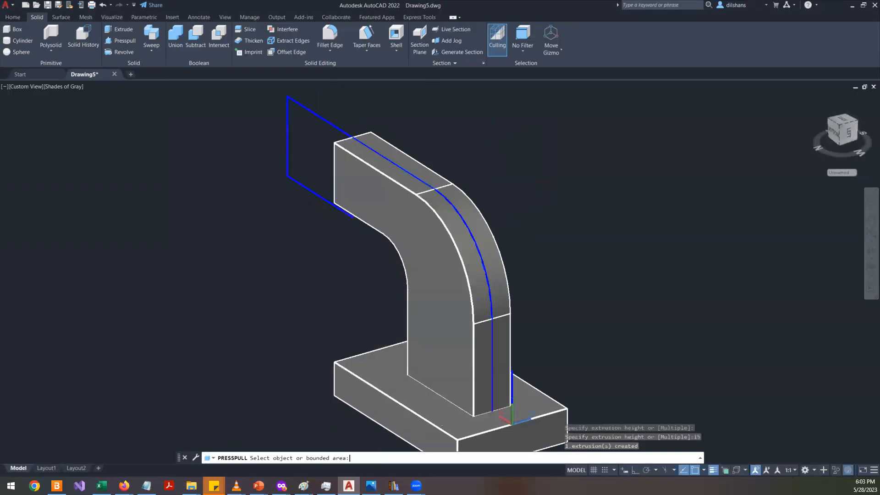
- Presspull the right-hand rectangle region to form the end block
{"action": "middle_click_drag", "start_coordinate": [305, 269], "coordinate": [71, 334], "text": "shift"}
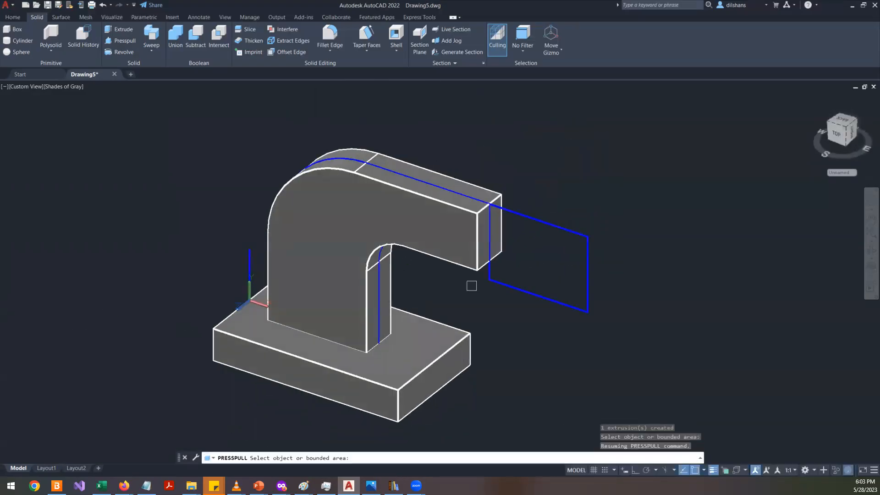
{"action": "key", "text": "alt+Tab"}
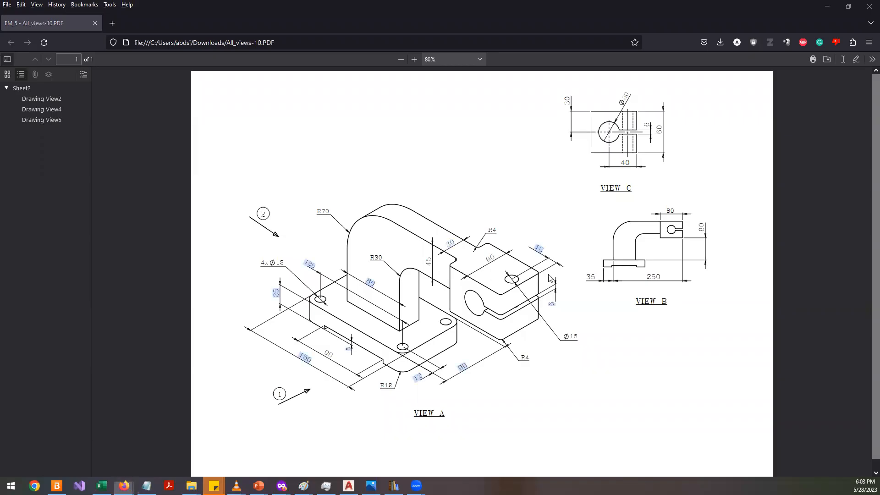
{"action": "key", "text": "alt+Tab"}
{"action": "left_click", "coordinate": [554, 259]}
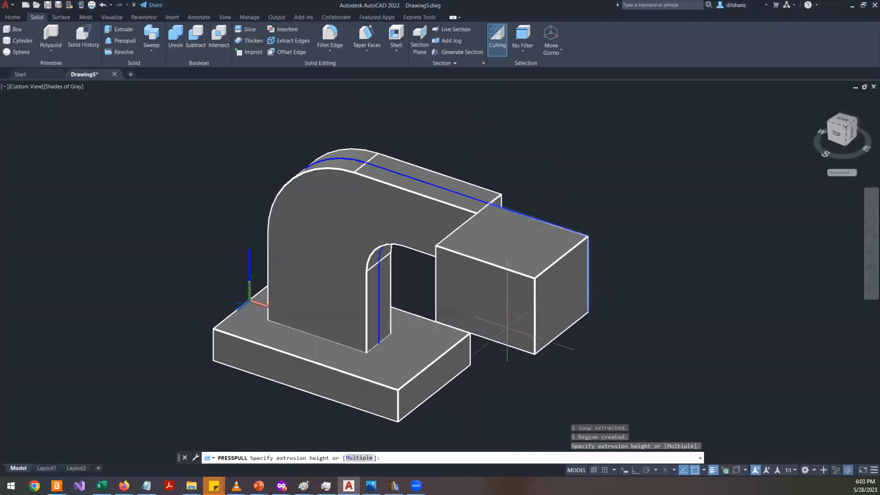
{"action": "key", "text": "Return"}
- Presspull the end block's opposite face outward by 30 mm
{"action": "middle_click_drag", "start_coordinate": [506, 327], "coordinate": [354, 294], "text": "shift"}
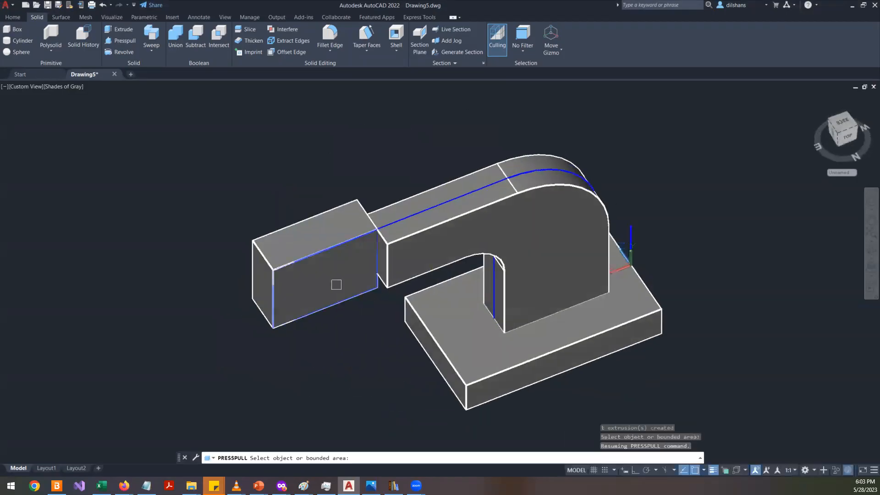
{"action": "left_click", "coordinate": [336, 285]}
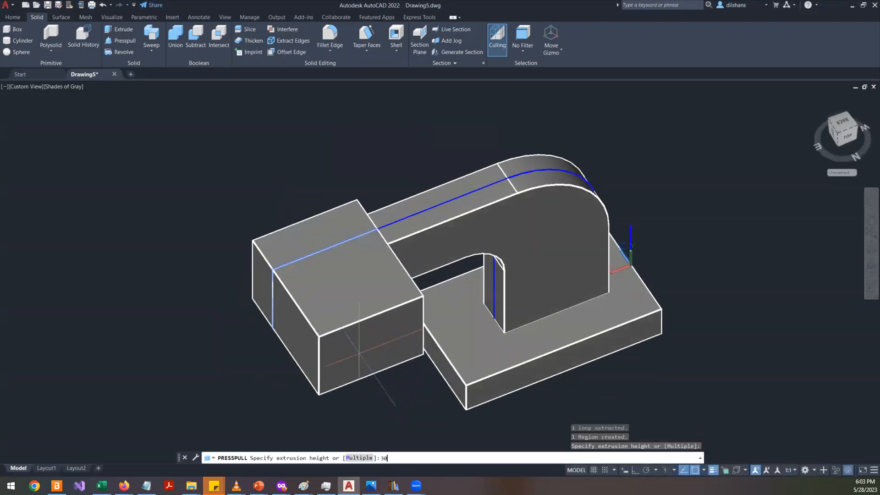
{"action": "key", "text": "Return"}
- Orbit the model and compare it against the reference drawing
{"action": "middle_click_drag", "start_coordinate": [352, 344], "coordinate": [620, 229], "text": "shift"}
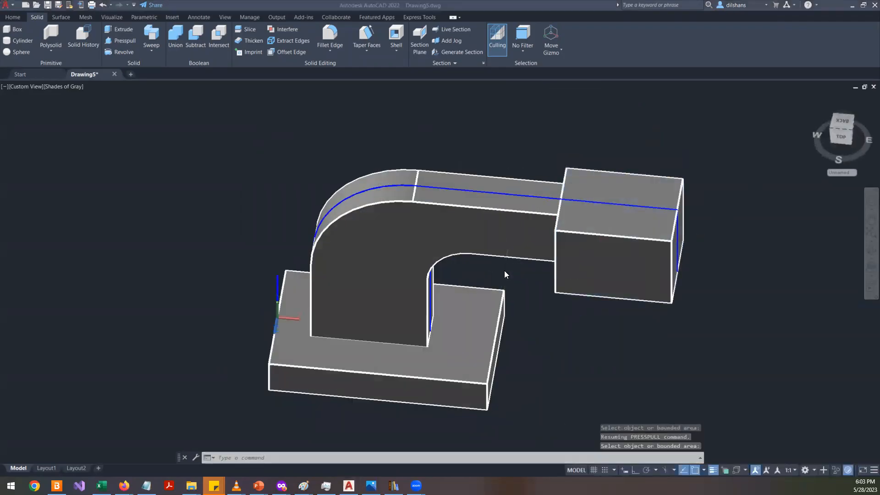
{"action": "key", "text": "alt+Tab"}
{"action": "left_click", "coordinate": [551, 286]}
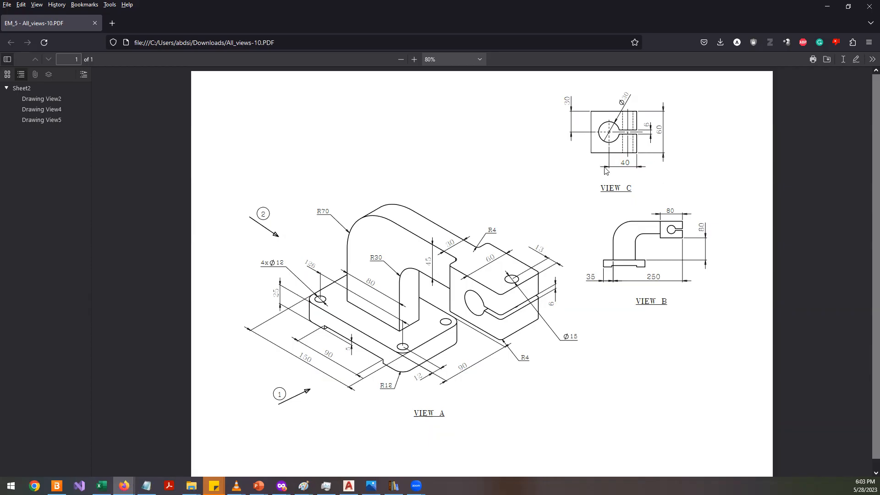
{"action": "key", "text": "alt+Tab"}
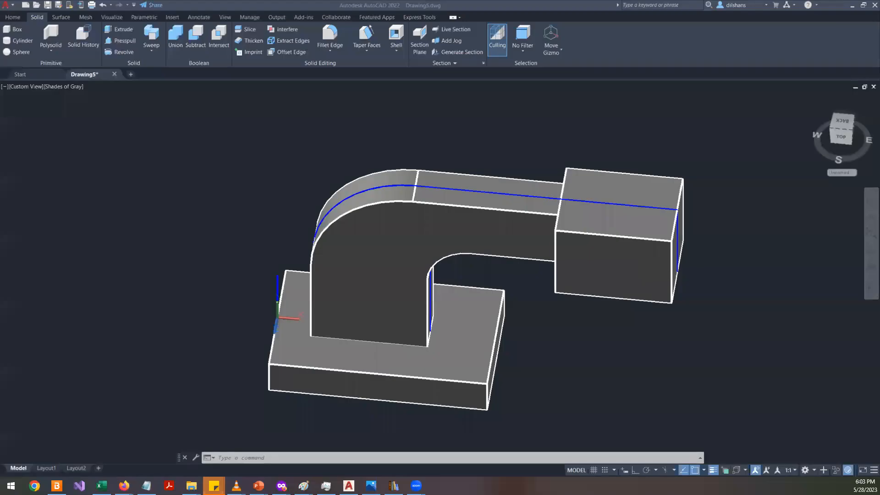
- Align the UCS to the end block's outer end face
{"action": "type", "text": "ucs"}
{"action": "key", "text": "Return"}
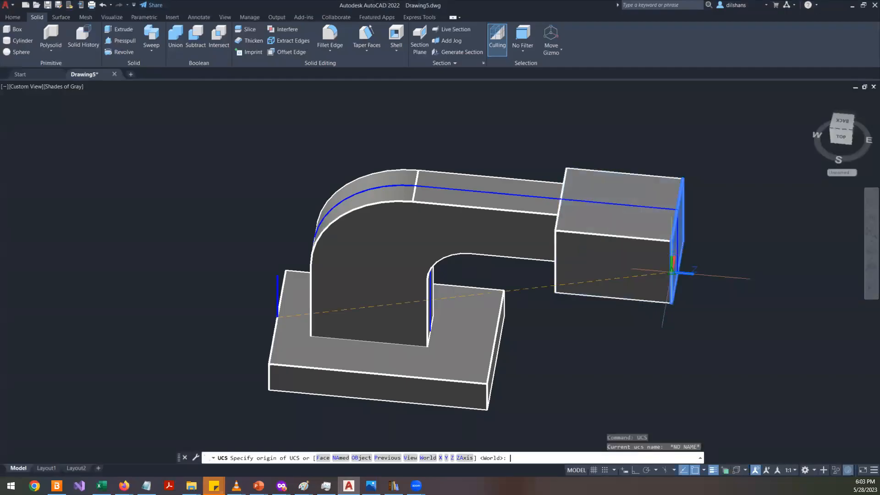
{"action": "type", "text": "f"}
{"action": "key", "text": "Return"}
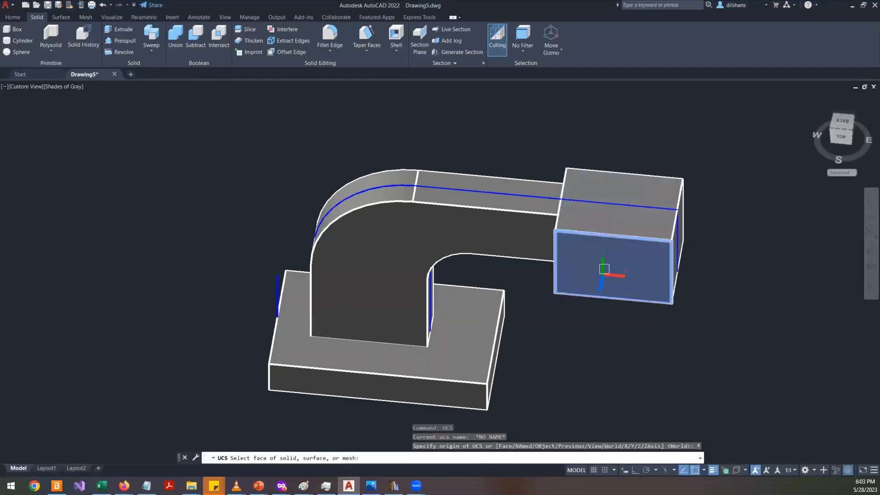
{"action": "left_click", "coordinate": [604, 269]}
{"action": "key", "text": "Return"}
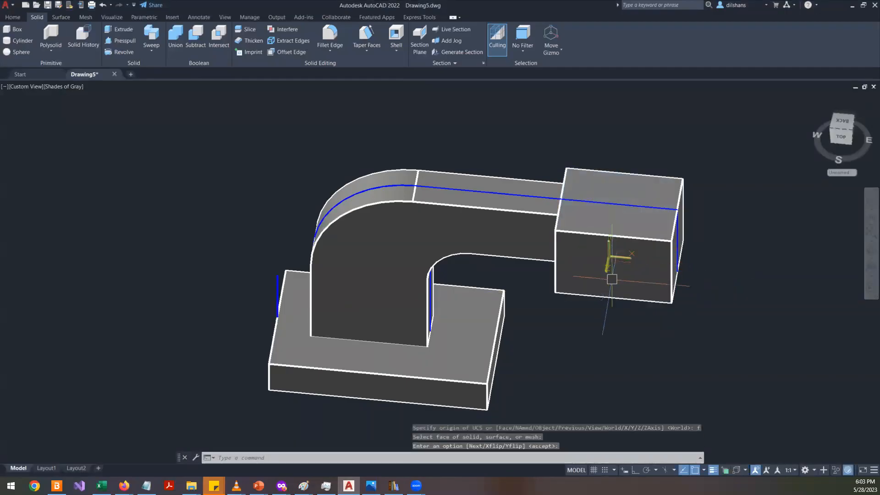
- Draw a 30 mm diameter circle centred on the upper outer corner of the end face
{"action": "middle_click_drag", "start_coordinate": [647, 317], "coordinate": [705, 260], "text": "shift"}
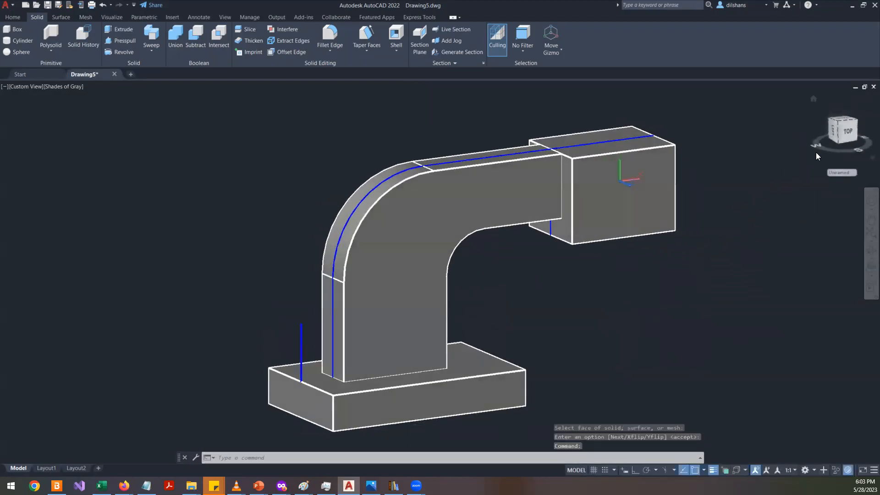
{"action": "left_click", "coordinate": [833, 132]}
{"action": "scroll", "coordinate": [534, 216], "scroll_direction": "up", "scroll_amount": 5}
{"action": "type", "text": "c"}
{"action": "key", "text": "Return"}
{"action": "middle_click_drag", "start_coordinate": [686, 208], "coordinate": [678, 380], "text": "shift"}
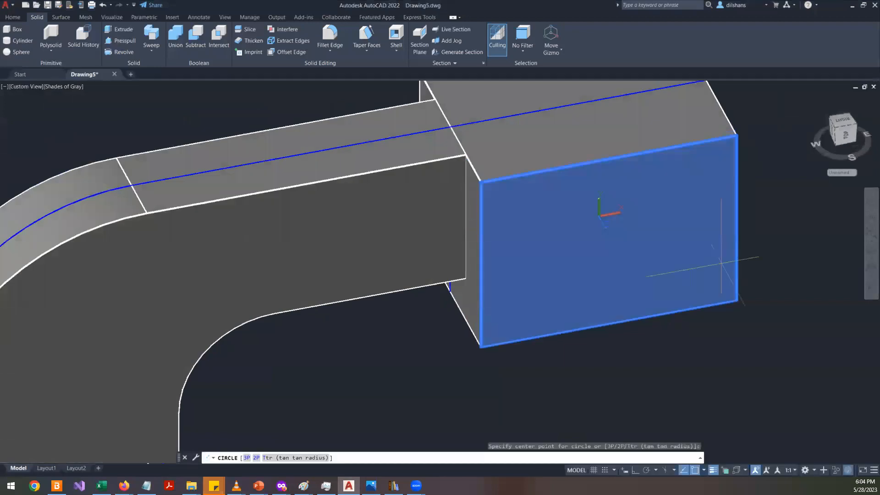
{"action": "left_click", "coordinate": [735, 136]}
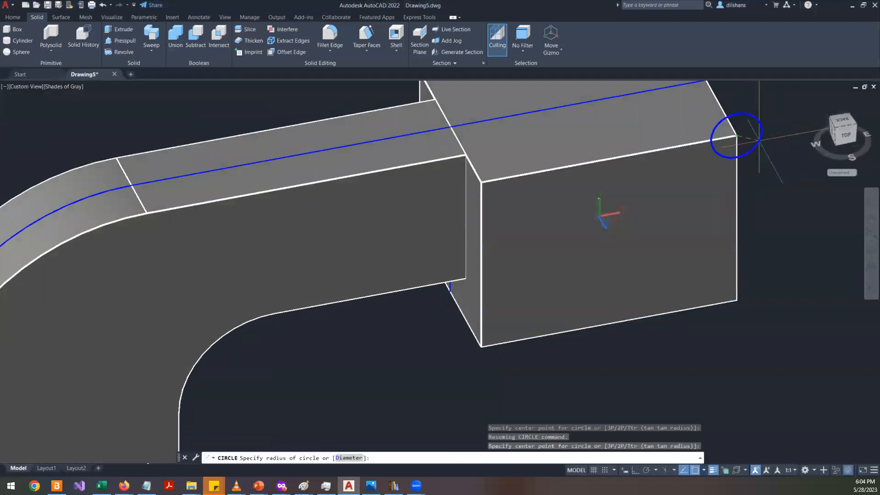
{"action": "key", "text": "alt+Tab"}
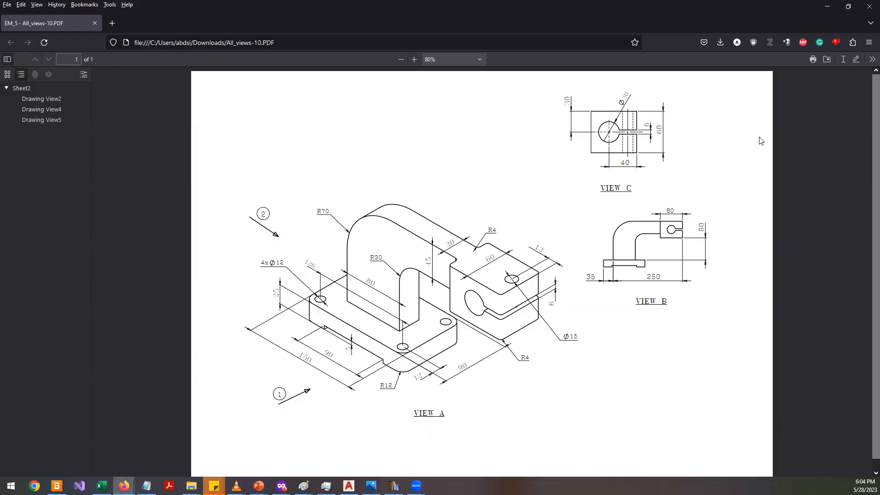
{"action": "key", "text": "alt+Tab"}
{"action": "type", "text": "d"}
{"action": "key", "text": "Return"}
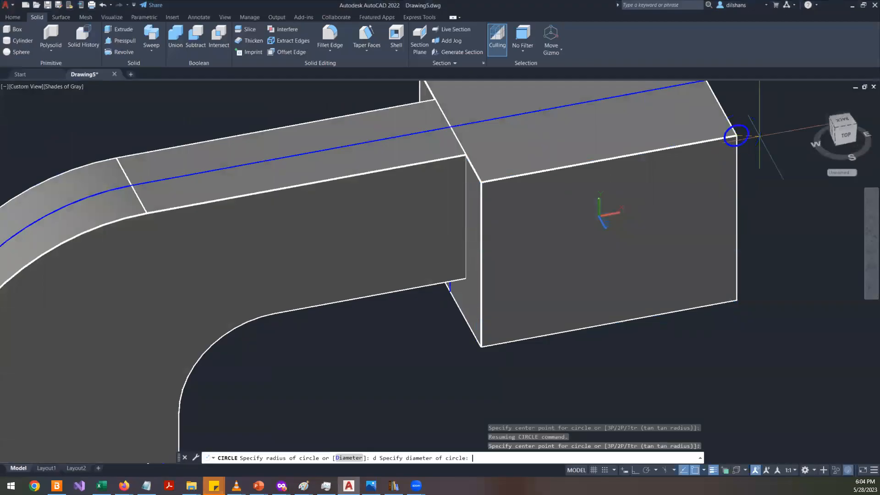
{"action": "type", "text": "30"}
{"action": "key", "text": "Return"}
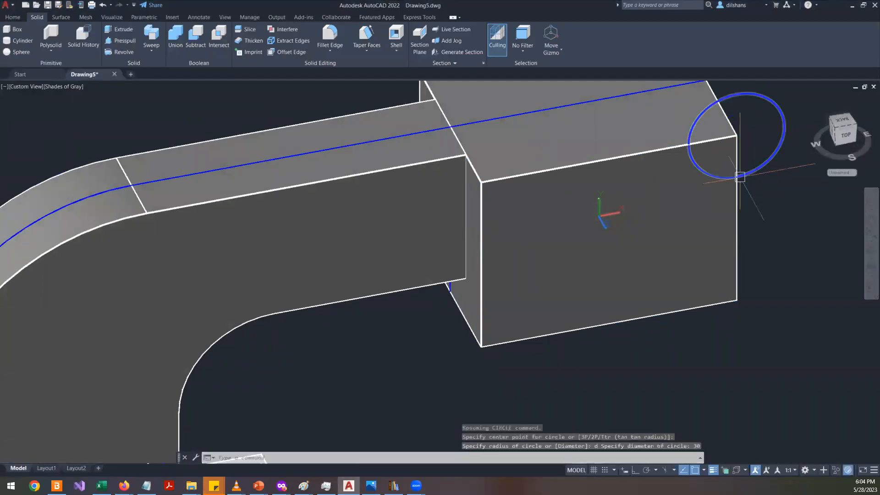
- In front view, move the circle from its centre by @-40,30 onto the end face
{"action": "key", "text": "alt+Tab"}
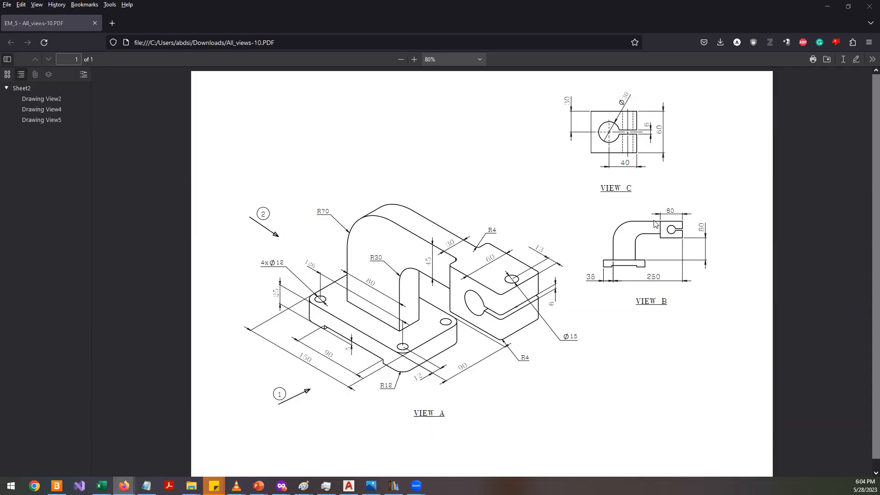
{"action": "key", "text": "alt+Tab"}
{"action": "left_click", "coordinate": [846, 139]}
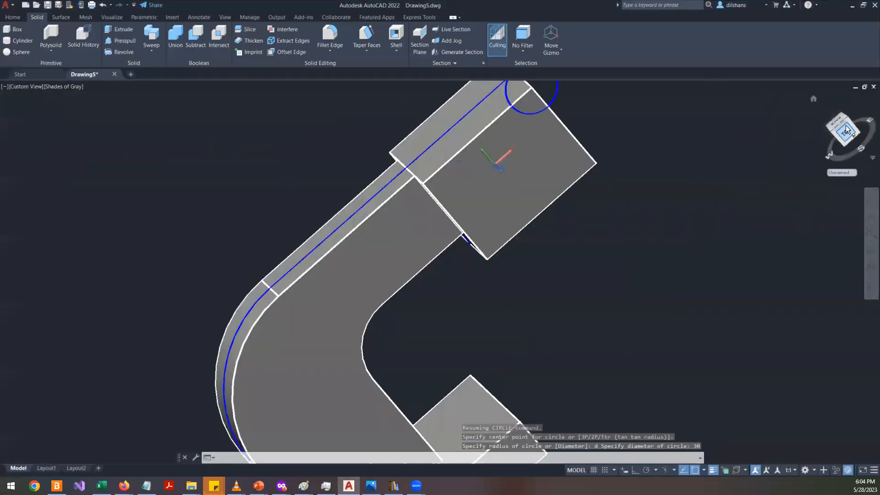
{"action": "scroll", "coordinate": [662, 188], "scroll_direction": "up", "scroll_amount": 5}
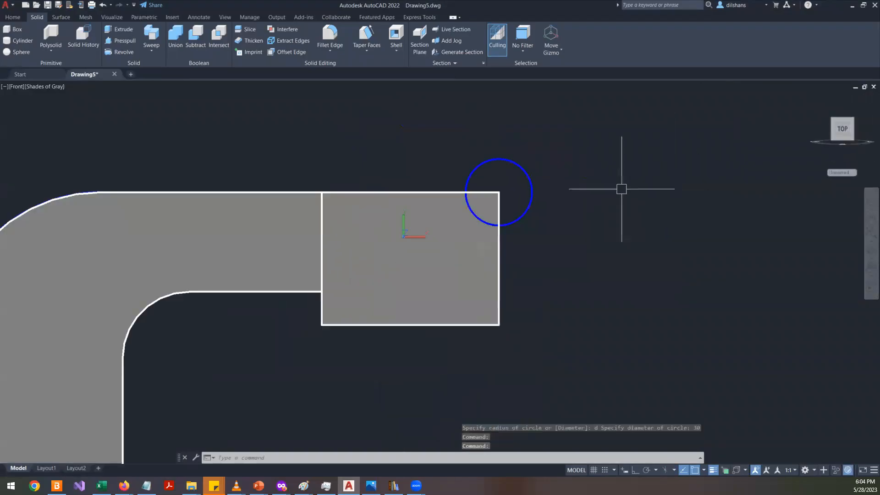
{"action": "left_click", "coordinate": [536, 183]}
{"action": "left_click", "coordinate": [532, 171]}
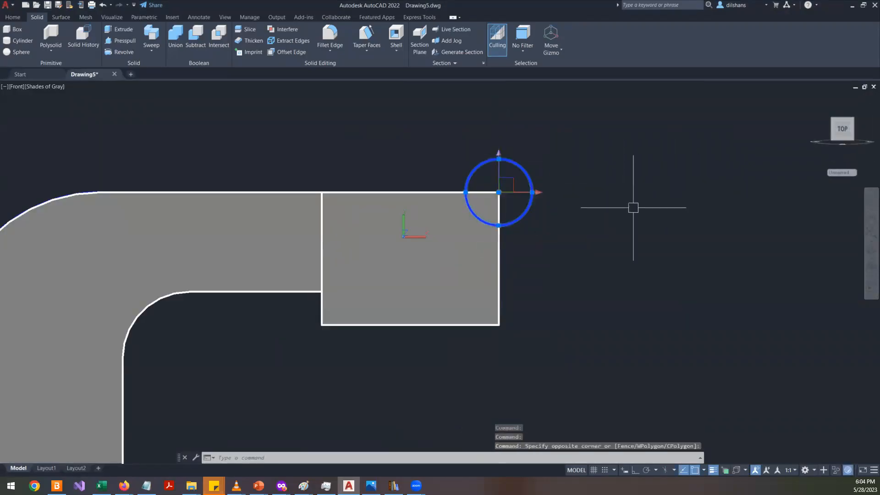
{"action": "type", "text": "m"}
{"action": "key", "text": "Return"}
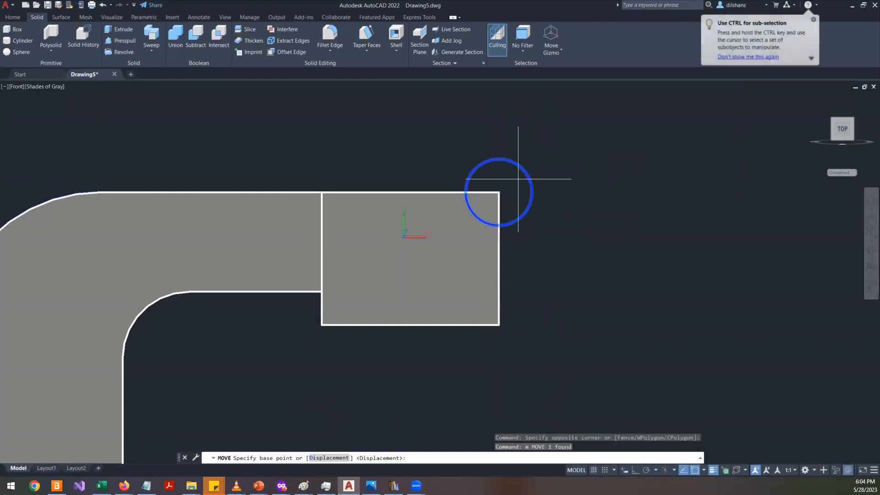
{"action": "type", "text": "enc"}
{"action": "key", "text": "Return"}
{"action": "type", "text": "e"}
{"action": "key", "text": "BackSpace"}
{"action": "type", "text": "cen"}
{"action": "key", "text": "Return"}
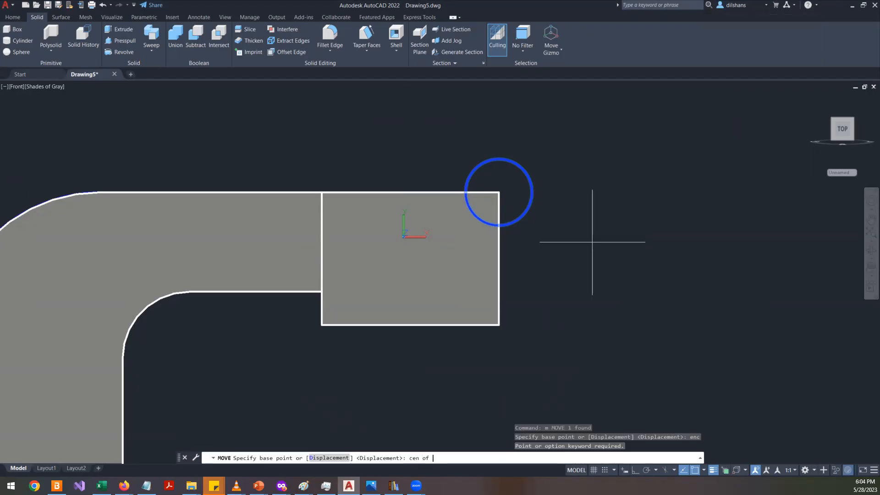
{"action": "left_click", "coordinate": [522, 211]}
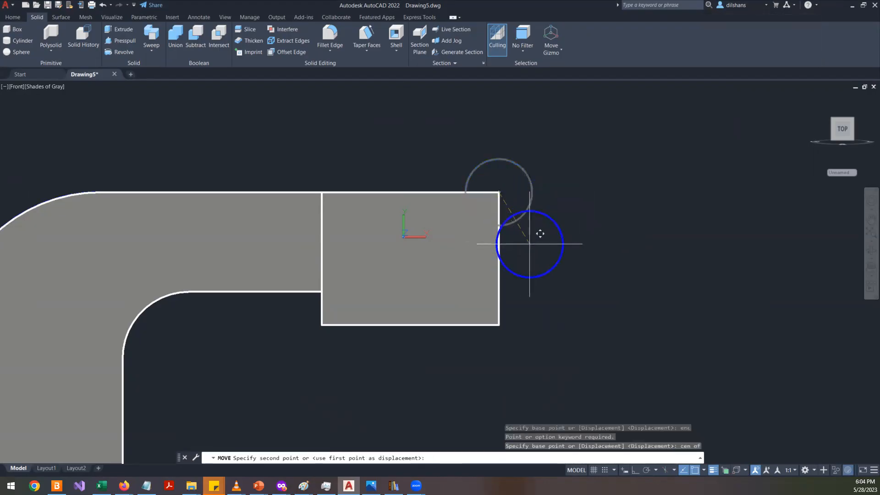
{"action": "key", "text": "F8"}
{"action": "type", "text": "@-40,"}
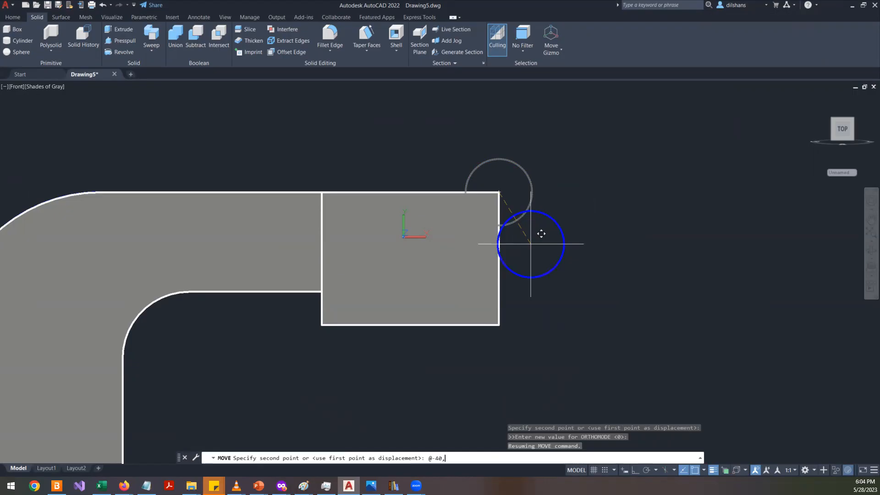
{"action": "key", "text": "Return"}
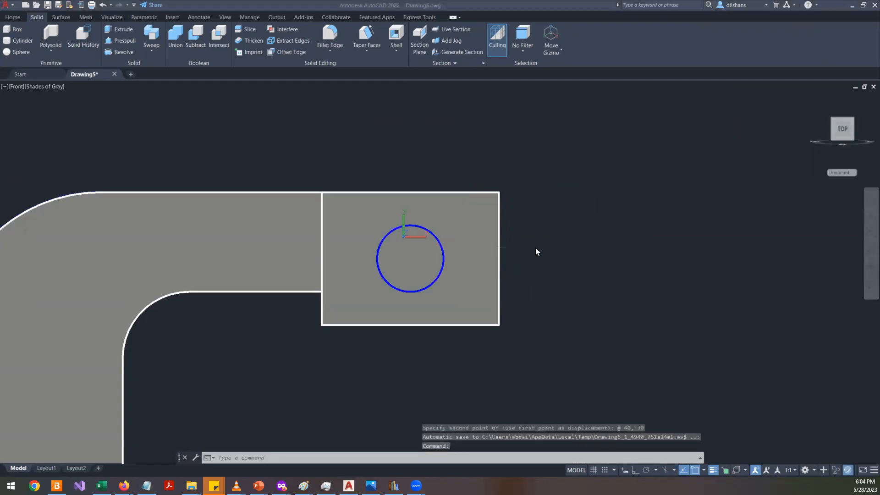
- Draw a horizontal line from the circle's centre out past the end block's edge
{"action": "key", "text": "alt+Tab"}
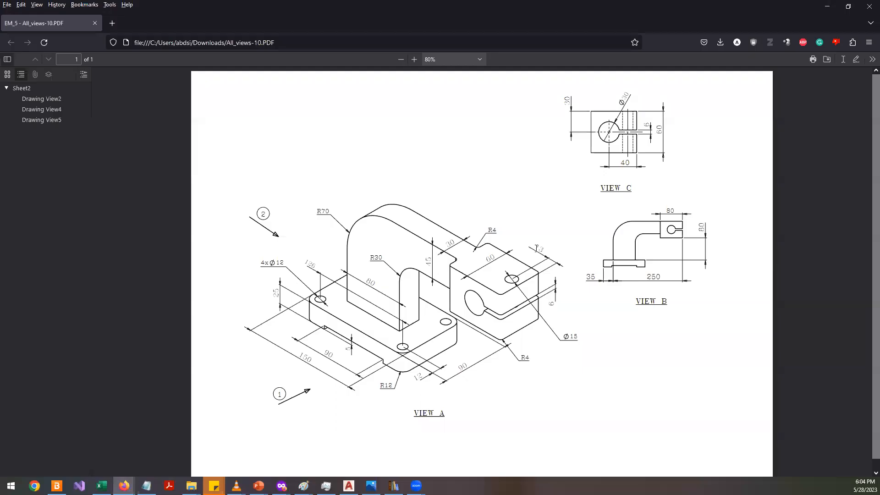
{"action": "key", "text": "alt+Tab"}
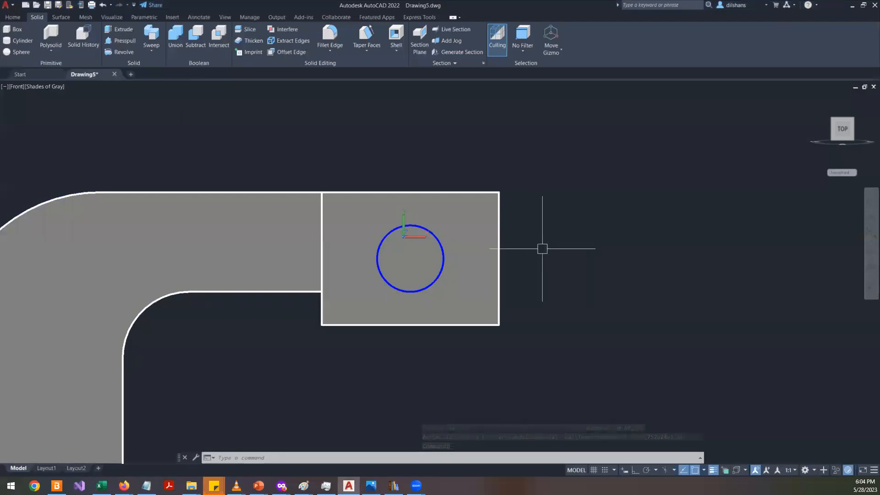
{"action": "type", "text": "l"}
{"action": "key", "text": "Return"}
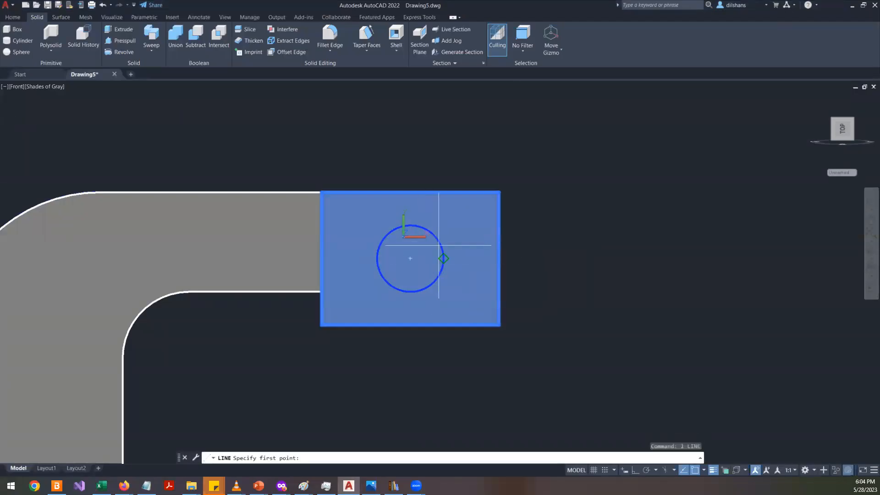
{"action": "left_click", "coordinate": [412, 259]}
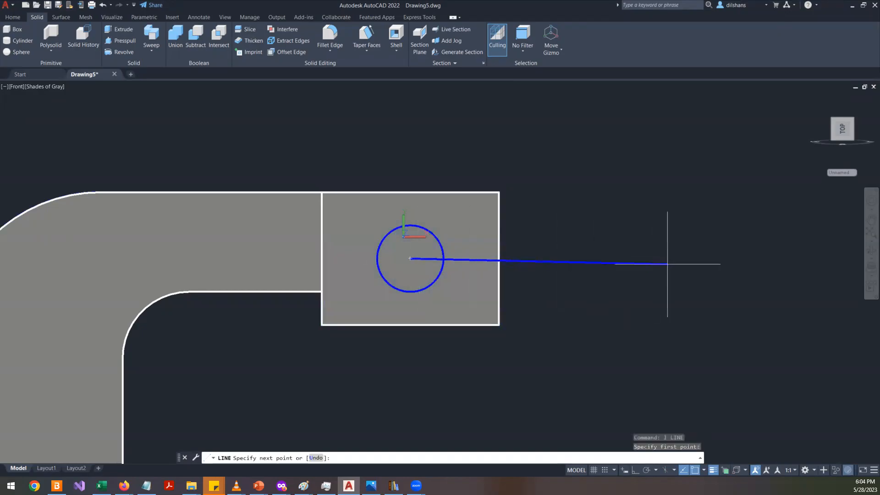
{"action": "left_click", "coordinate": [687, 266], "text": "shift"}
{"action": "key", "text": "Return"}
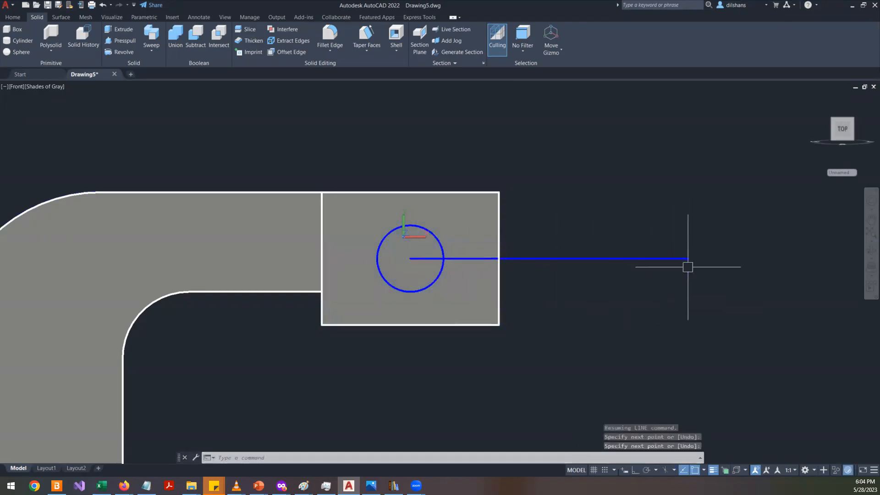
- Offset the line 3 mm to both sides
{"action": "type", "text": "o"}
{"action": "key", "text": "Return"}
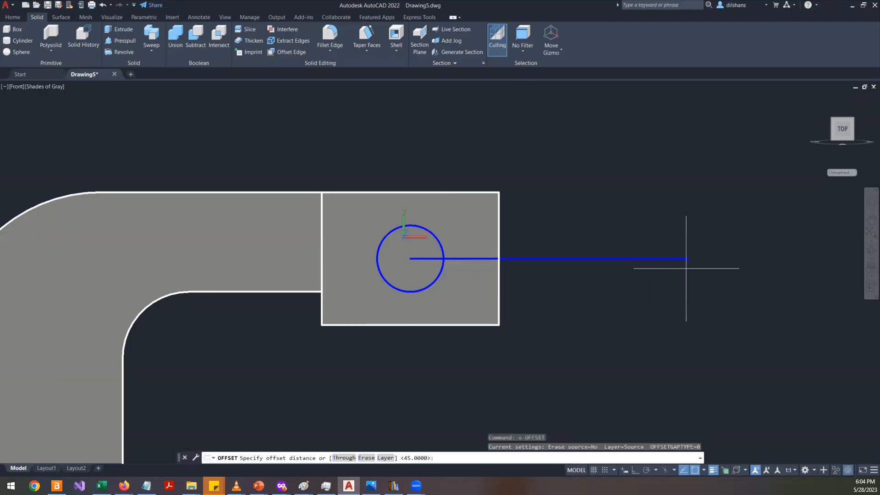
{"action": "key", "text": "alt+Tab"}
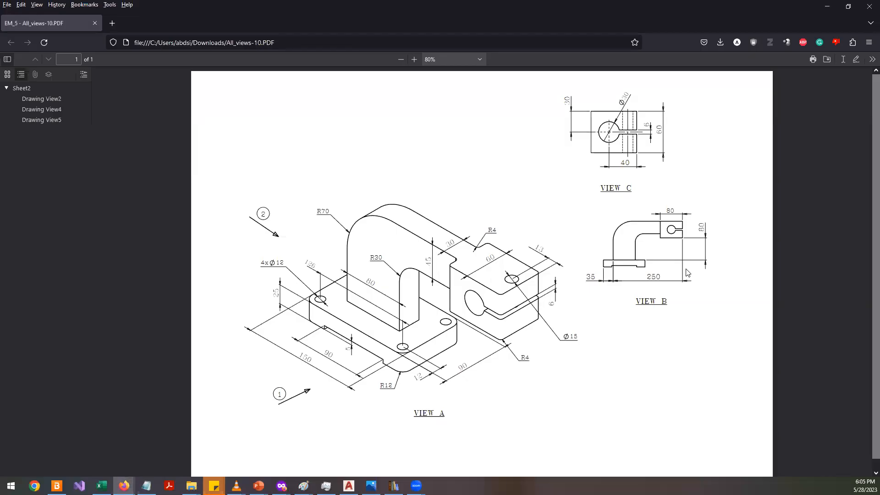
{"action": "key", "text": "alt+Tab"}
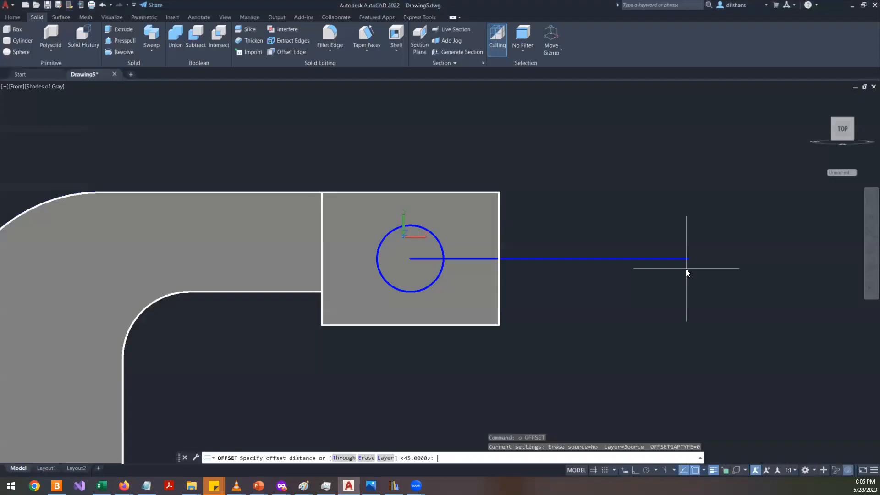
{"action": "type", "text": "3"}
{"action": "key", "text": "Return"}
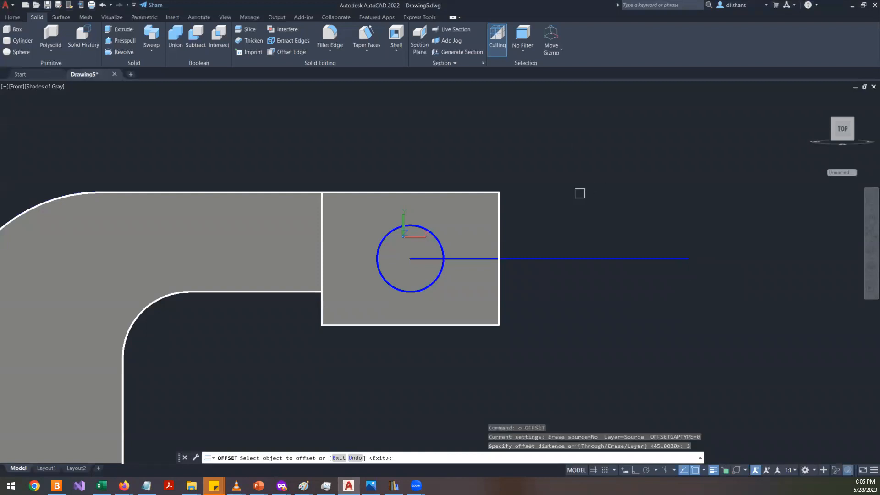
{"action": "left_click", "coordinate": [582, 259]}
{"action": "left_click", "coordinate": [585, 235]}
{"action": "left_click", "coordinate": [585, 258]}
{"action": "left_click", "coordinate": [581, 275]}
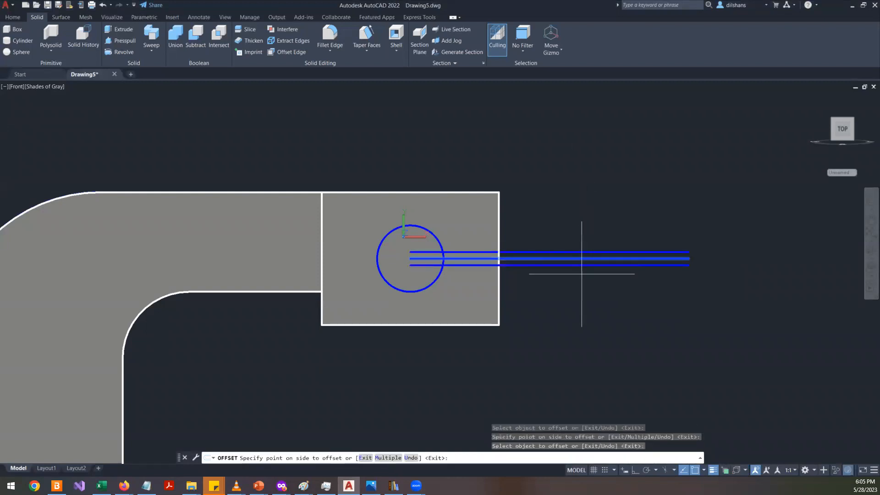
{"action": "key", "text": "Return"}
- Delete the middle line between the two offset lines
{"action": "left_click", "coordinate": [614, 258]}
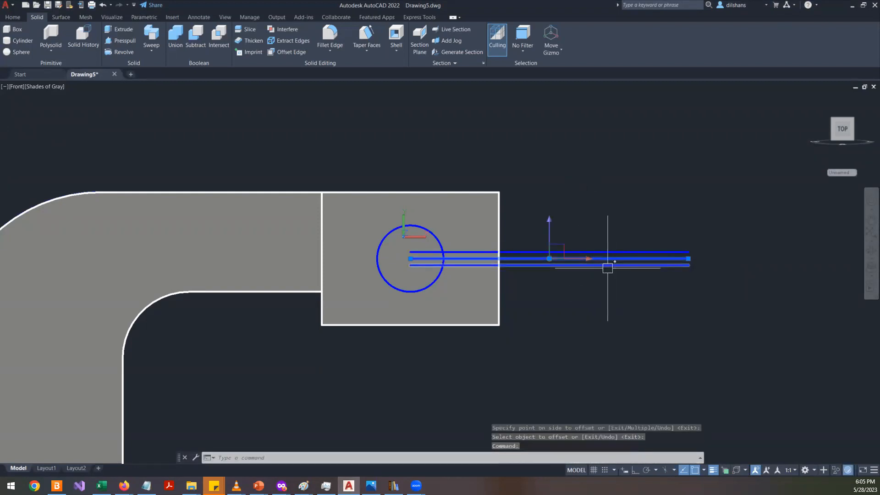
{"action": "key", "text": "Delete"}
{"action": "scroll", "coordinate": [422, 268], "scroll_direction": "up", "scroll_amount": 2}
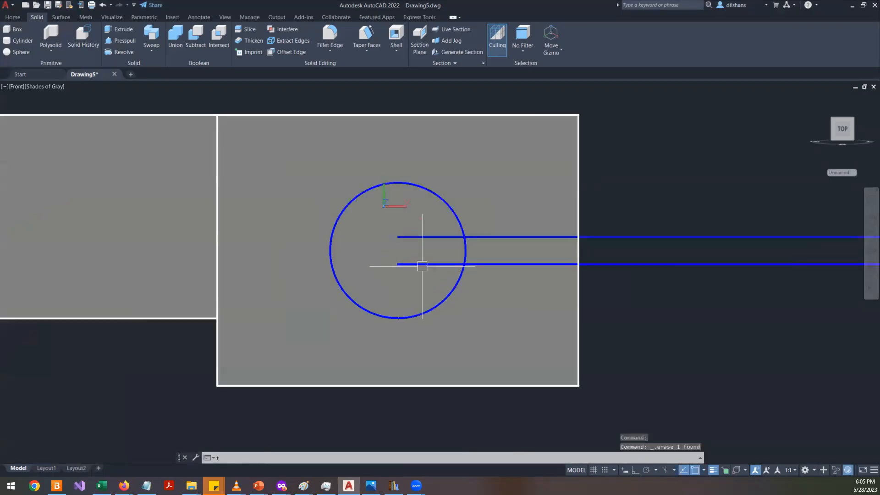
- Try to trim the circle between the two slot lines
{"action": "type", "text": "tr"}
{"action": "key", "text": "Return"}
{"action": "left_click", "coordinate": [428, 248]}
{"action": "key", "text": "Escape"}
{"action": "key", "text": "Escape"}
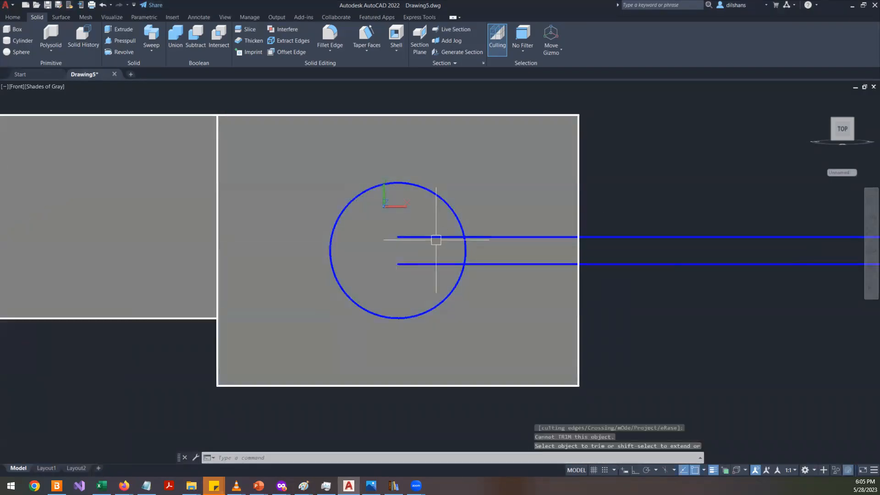
- Restore the front view and regenerate the drawing display
{"action": "left_click", "coordinate": [841, 130]}
{"action": "scroll", "coordinate": [541, 213], "scroll_direction": "up", "scroll_amount": 8}
{"action": "type", "text": "re"}
{"action": "key", "text": "Return"}
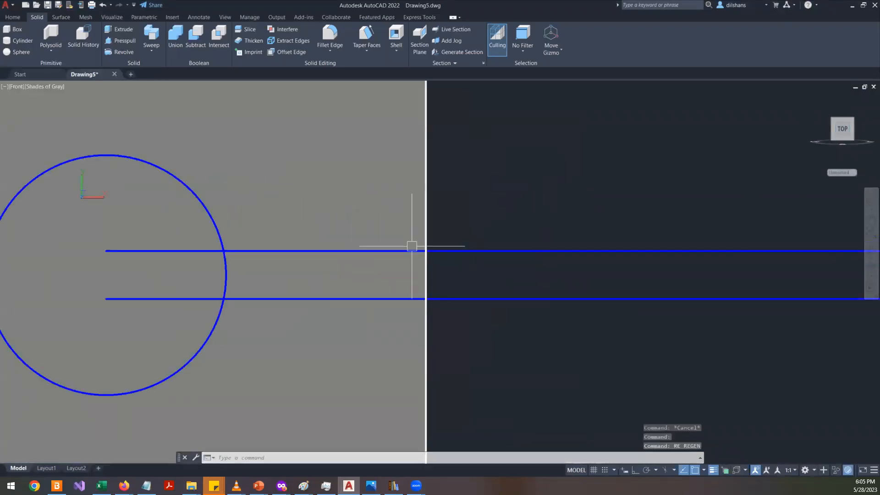
- Hide the end block solid so the slot lines and circle can be edited on their own
{"action": "scroll", "coordinate": [412, 246], "scroll_direction": "down", "scroll_amount": 4}
{"action": "scroll", "coordinate": [382, 296], "scroll_direction": "up", "scroll_amount": 2}
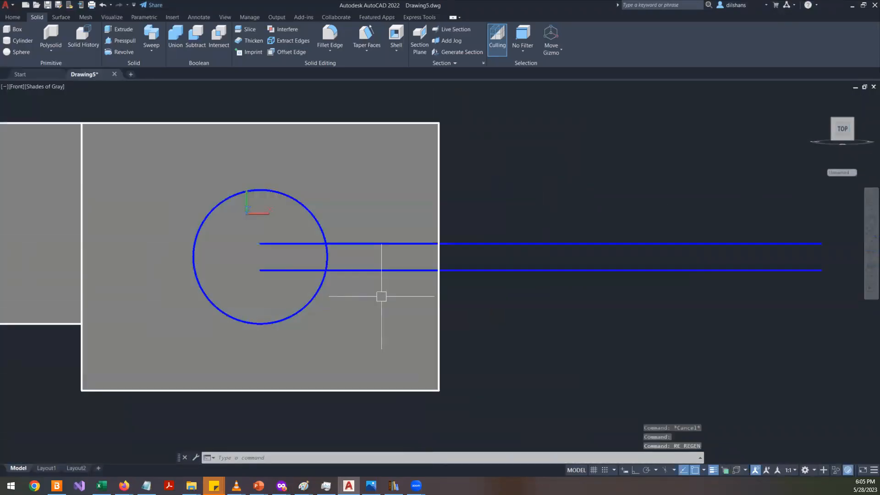
{"action": "middle_click_drag", "start_coordinate": [381, 296], "coordinate": [426, 343], "text": "shift"}
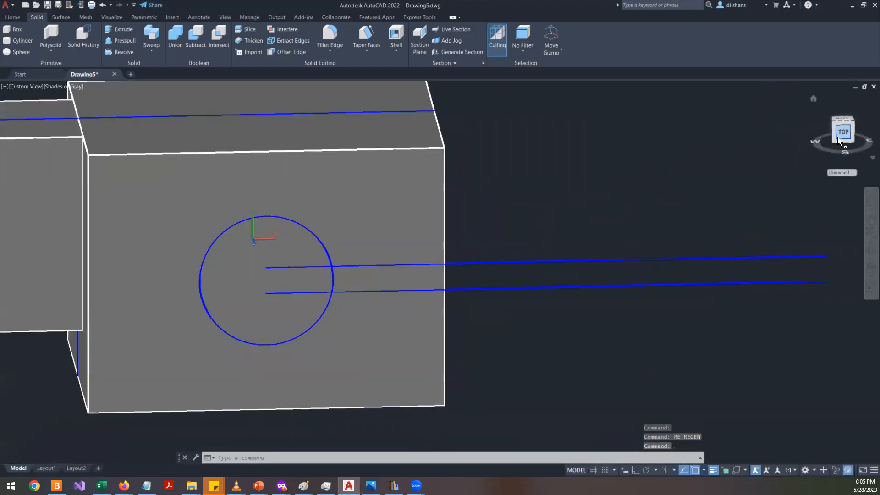
{"action": "left_click", "coordinate": [842, 134]}
{"action": "scroll", "coordinate": [549, 224], "scroll_direction": "up", "scroll_amount": 6}
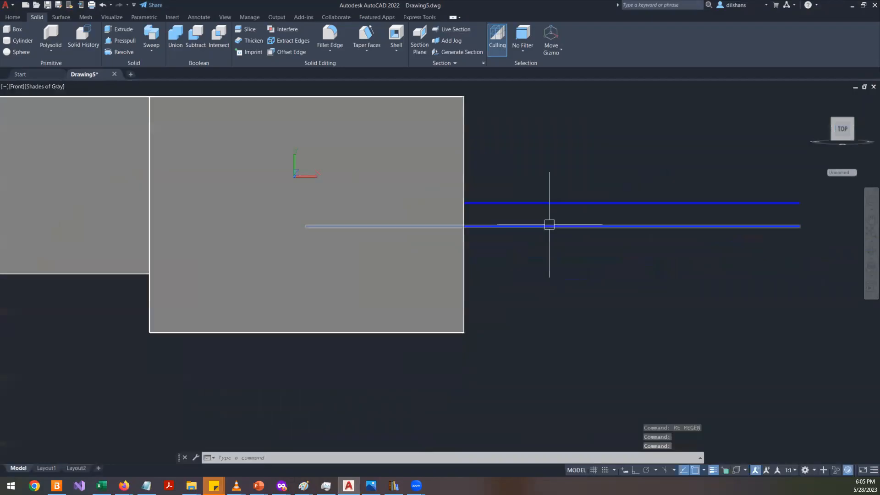
{"action": "type", "text": "re"}
{"action": "key", "text": "Return"}
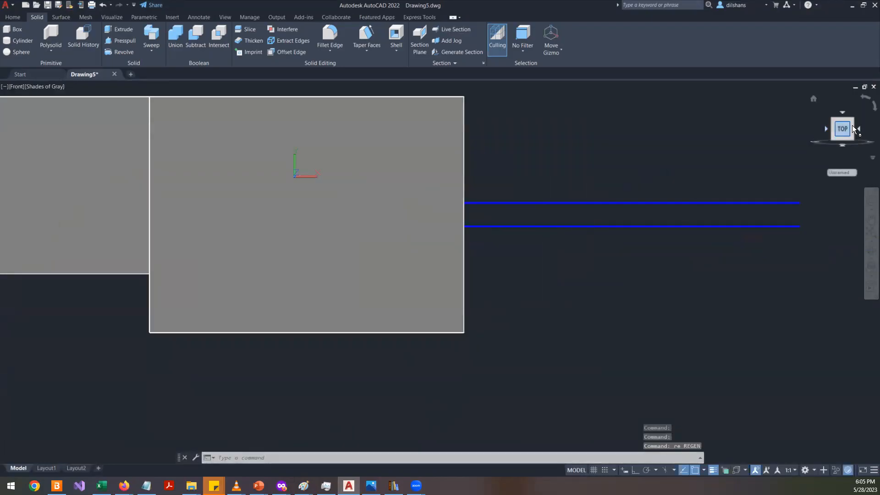
{"action": "scroll", "coordinate": [684, 190], "scroll_direction": "down", "scroll_amount": 7}
{"action": "scroll", "coordinate": [613, 191], "scroll_direction": "up", "scroll_amount": 7}
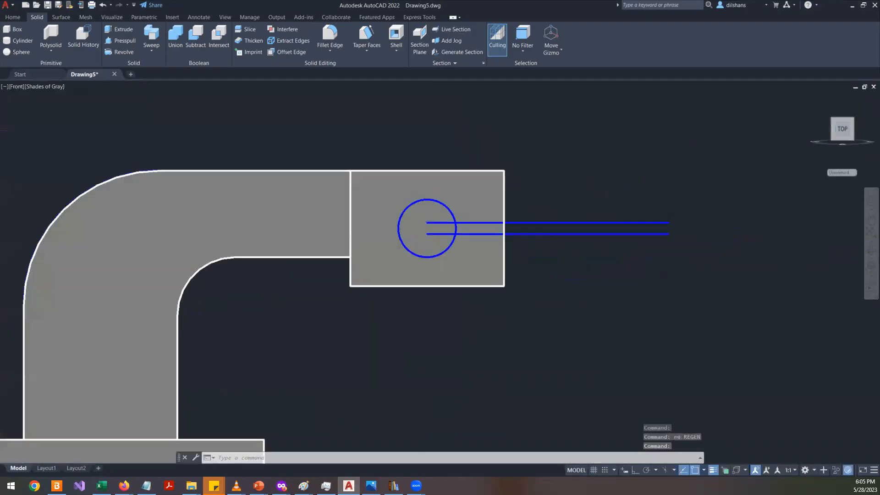
{"action": "type", "text": "re"}
{"action": "key", "text": "Return"}
{"action": "type", "text": "t"}
{"action": "key", "text": "BackSpace"}
{"action": "type", "text": "t"}
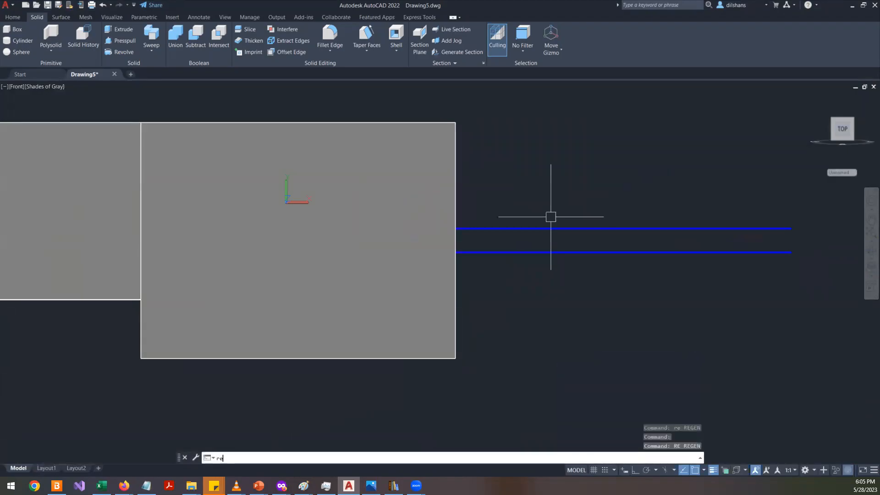
{"action": "key", "text": "Return"}
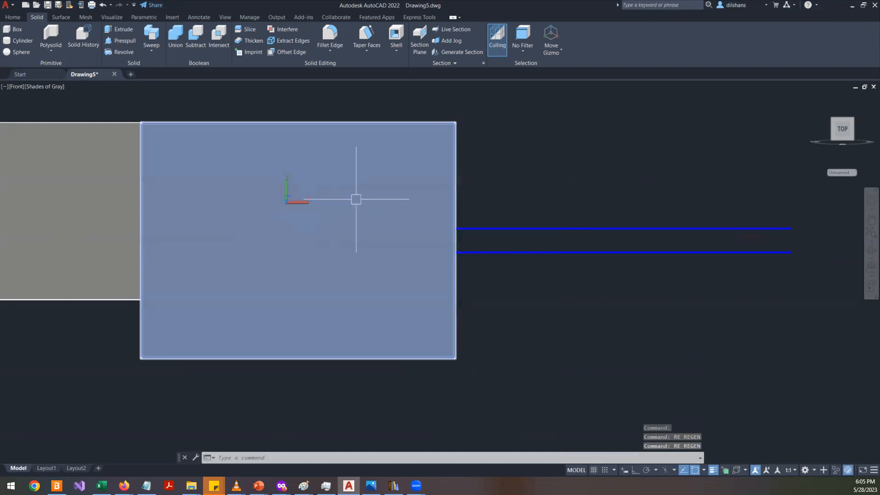
{"action": "left_click", "coordinate": [362, 193]}
{"action": "right_click", "coordinate": [594, 160]}
{"action": "mouse_move", "coordinate": [671, 197]}
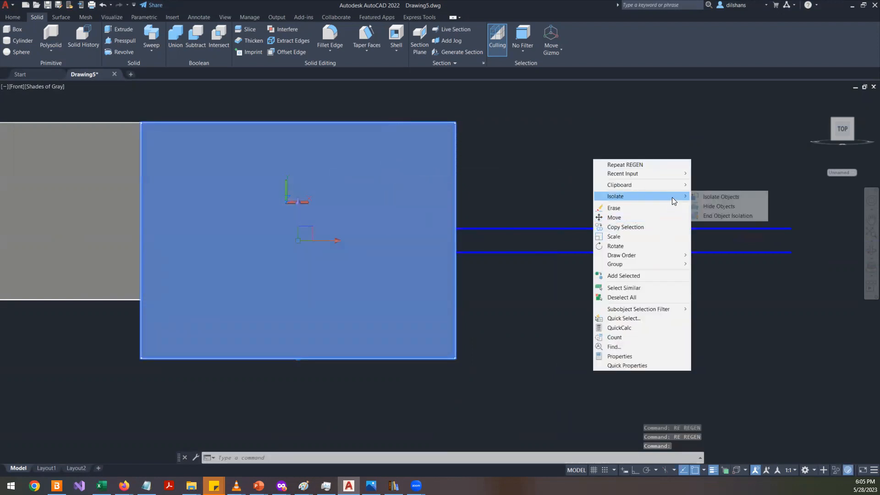
{"action": "left_click", "coordinate": [723, 203]}
- Trim the slot lines and circle into a keyhole outline ending at the block's edge
{"action": "type", "text": "tr"}
{"action": "key", "text": "Return"}
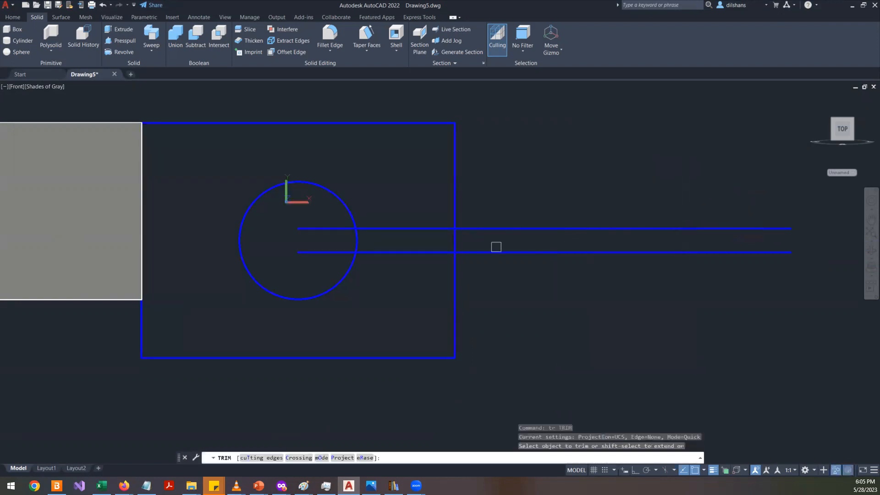
{"action": "left_click", "coordinate": [330, 229]}
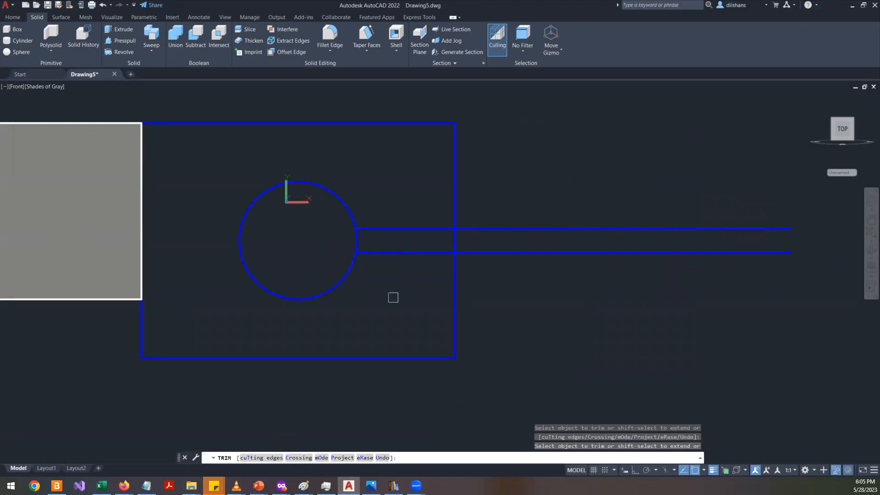
{"action": "left_click", "coordinate": [614, 228]}
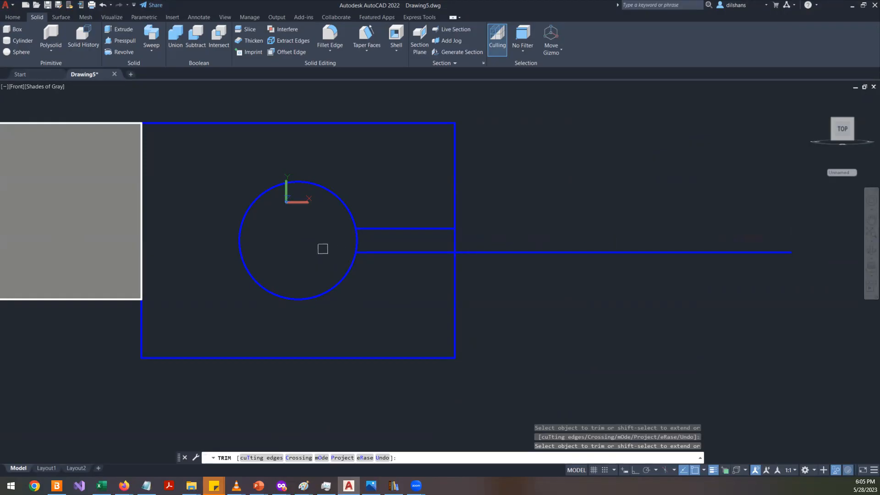
{"action": "left_click", "coordinate": [498, 252]}
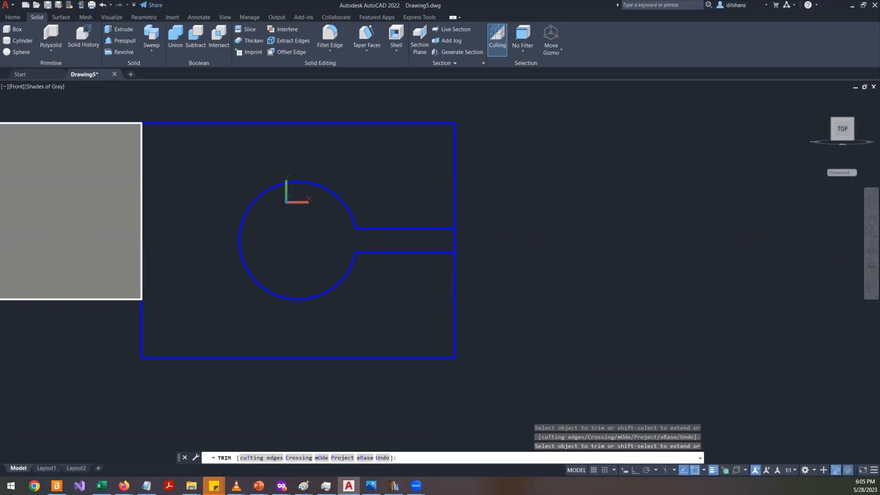
{"action": "key", "text": "Return"}
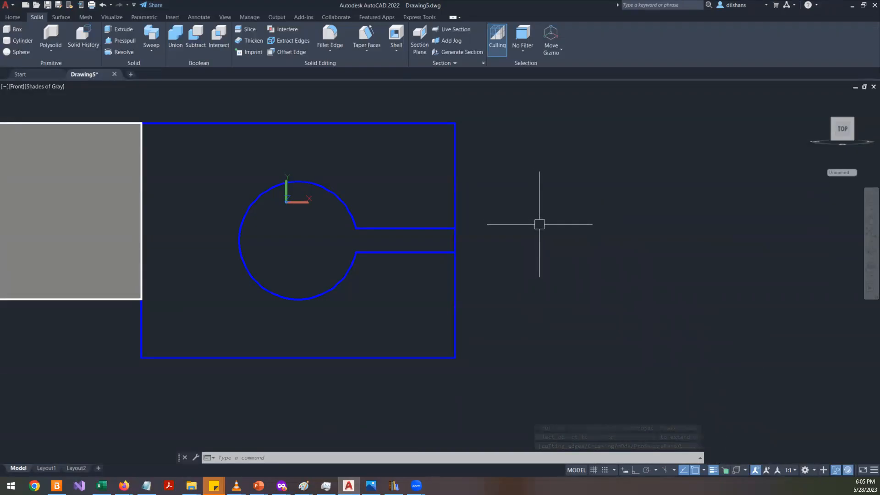
- Draw a line closing the open end of the slot
{"action": "mouse_move", "coordinate": [462, 251]}
{"action": "middle_mouse_down", "text": "shift"}
{"action": "mouse_move", "coordinate": [520, 268]}
{"action": "mouse_move", "coordinate": [506, 260]}
{"action": "middle_mouse_up", "text": "shift"}
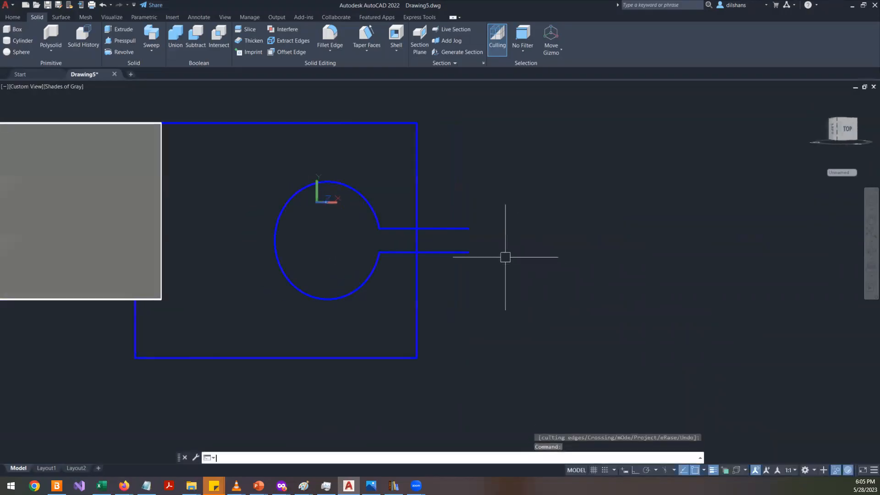
{"action": "type", "text": "l"}
{"action": "key", "text": "Return"}
{"action": "left_click", "coordinate": [468, 228]}
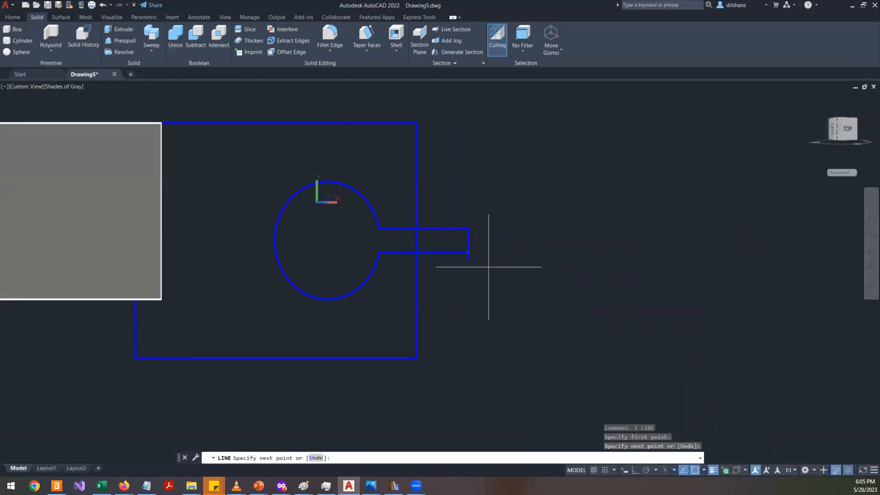
{"action": "left_click", "coordinate": [468, 252]}
{"action": "key", "text": "Return"}
- End object isolation to show the hidden end block again
{"action": "right_click", "coordinate": [641, 289]}
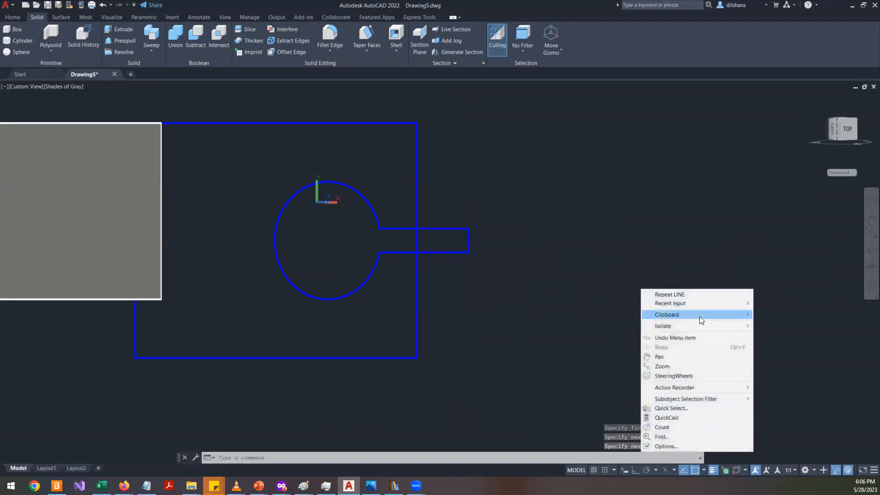
{"action": "mouse_move", "coordinate": [696, 325]}
{"action": "left_click", "coordinate": [781, 347]}
{"action": "middle_click_drag", "start_coordinate": [568, 299], "coordinate": [591, 320], "text": "shift"}
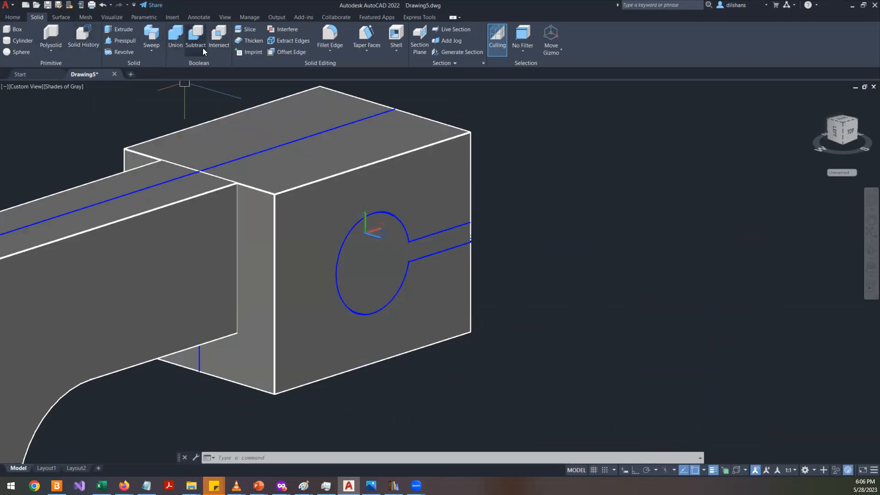
- Try to press-pull the keyhole profile into the end block
{"action": "left_click", "coordinate": [133, 41]}
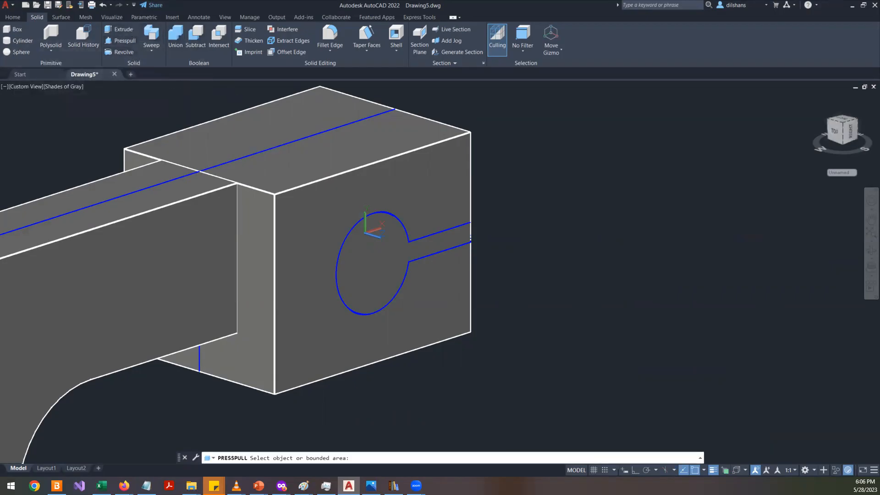
{"action": "left_click", "coordinate": [382, 250]}
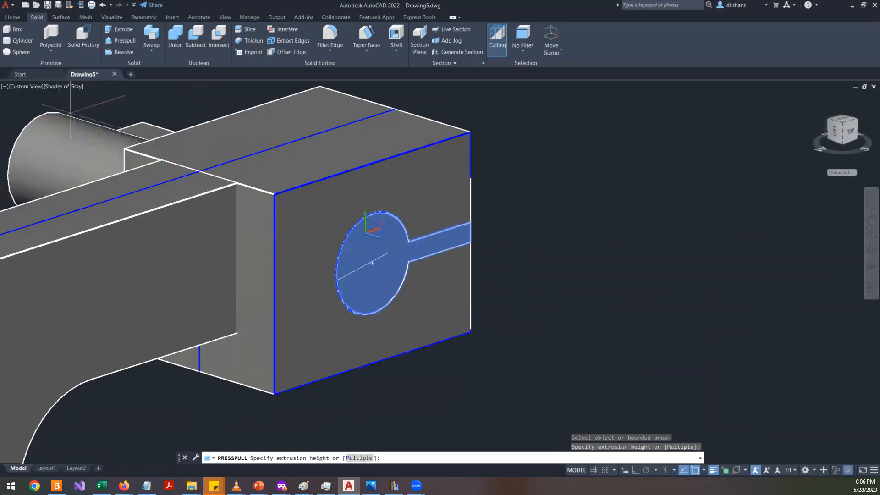
{"action": "left_click", "coordinate": [372, 262]}
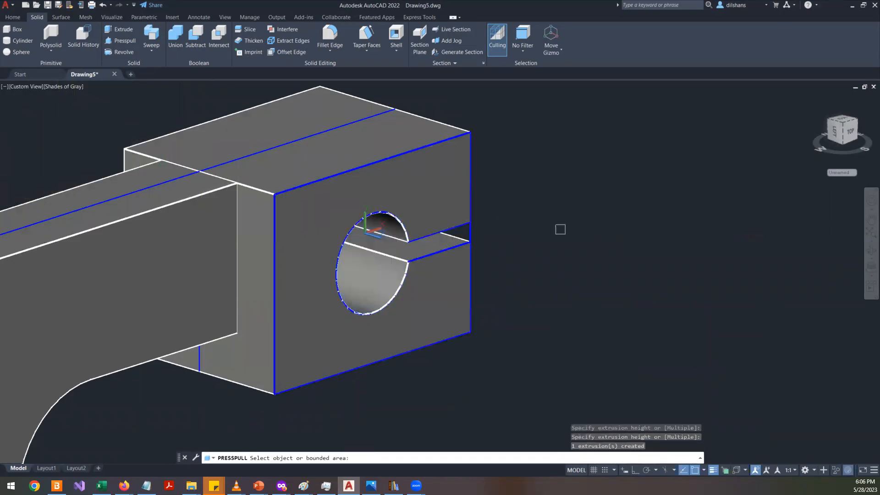
{"action": "key", "text": "Escape"}
{"action": "key", "text": "ctrl+z"}
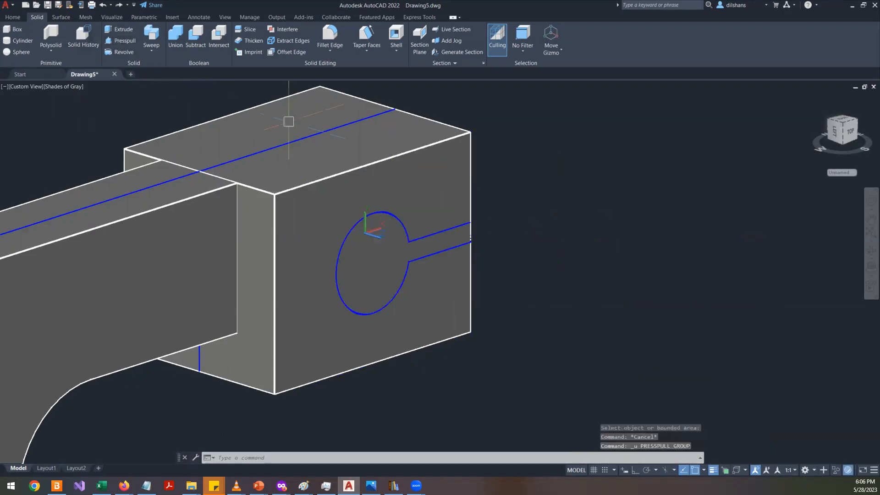
- Try again to press-pull the keyhole profile through the end block
{"action": "mouse_move", "coordinate": [477, 236]}
{"action": "middle_mouse_down", "text": "shift"}
{"action": "mouse_move", "coordinate": [522, 265]}
{"action": "mouse_move", "coordinate": [329, 217]}
{"action": "mouse_move", "coordinate": [277, 228]}
{"action": "mouse_move", "coordinate": [466, 235]}
{"action": "mouse_move", "coordinate": [486, 248]}
{"action": "middle_mouse_up", "text": "shift"}
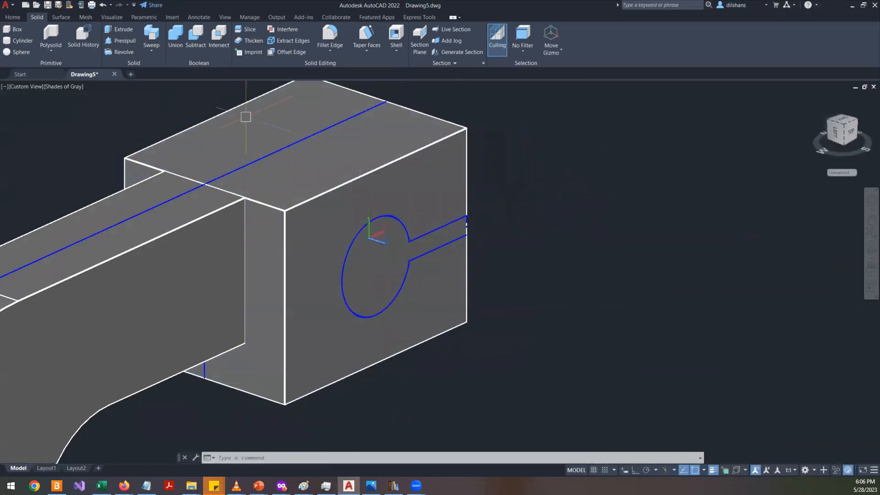
{"action": "left_click", "coordinate": [120, 40]}
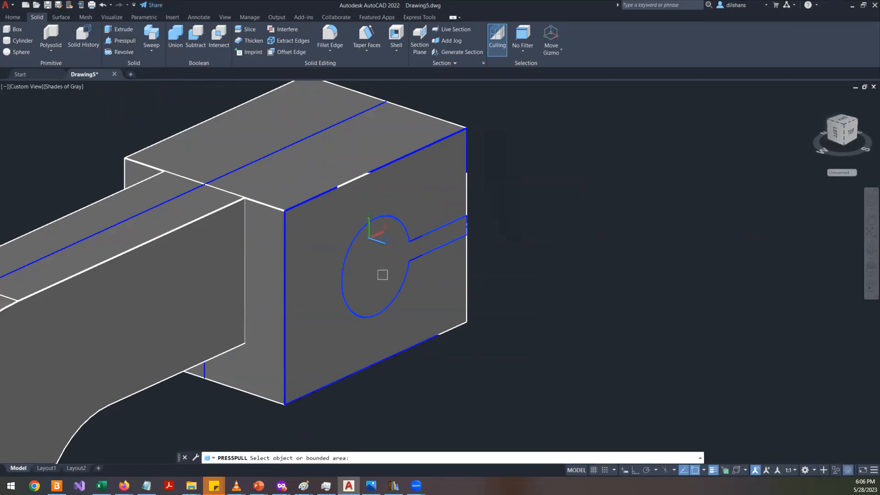
{"action": "left_click", "coordinate": [386, 264]}
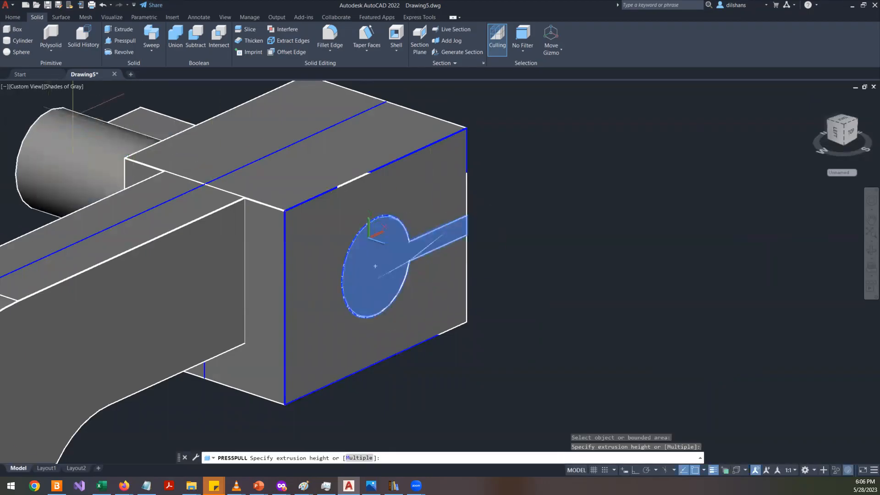
{"action": "middle_click_drag", "start_coordinate": [221, 214], "coordinate": [375, 266]}
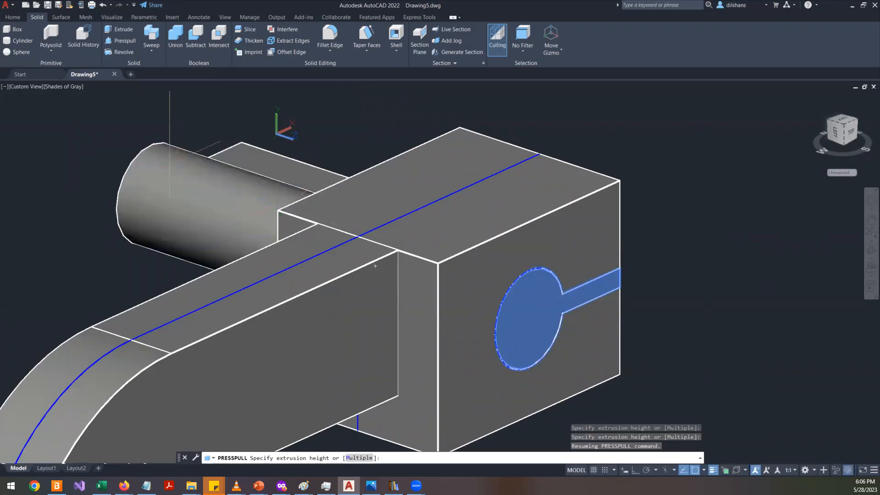
{"action": "left_click", "coordinate": [279, 210]}
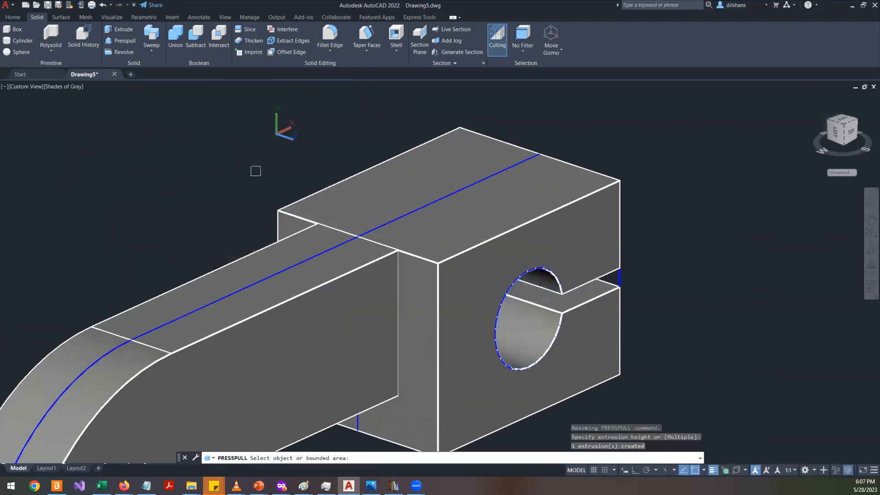
{"action": "key", "text": "ctrl+z"}
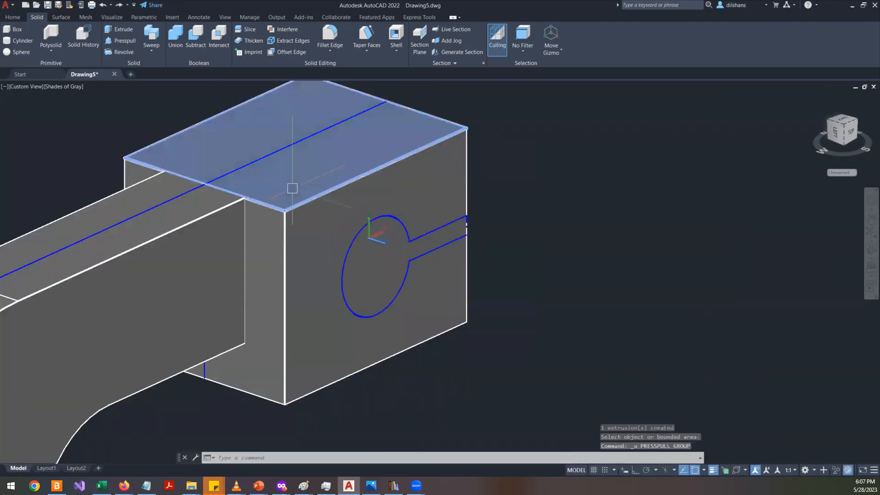
- Try to press-pull the keyhole profile outward from the block face
{"action": "left_click", "coordinate": [120, 40]}
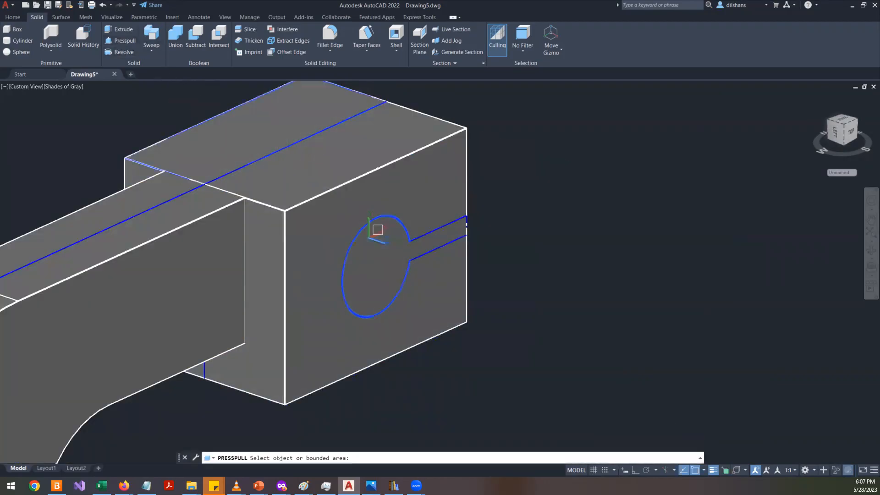
{"action": "left_click", "coordinate": [360, 263]}
{"action": "left_click", "coordinate": [723, 320]}
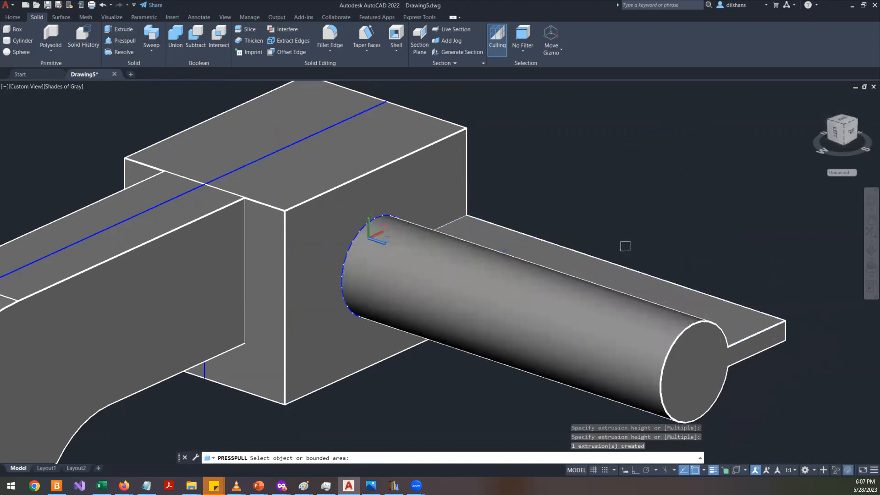
{"action": "key", "text": "Return"}
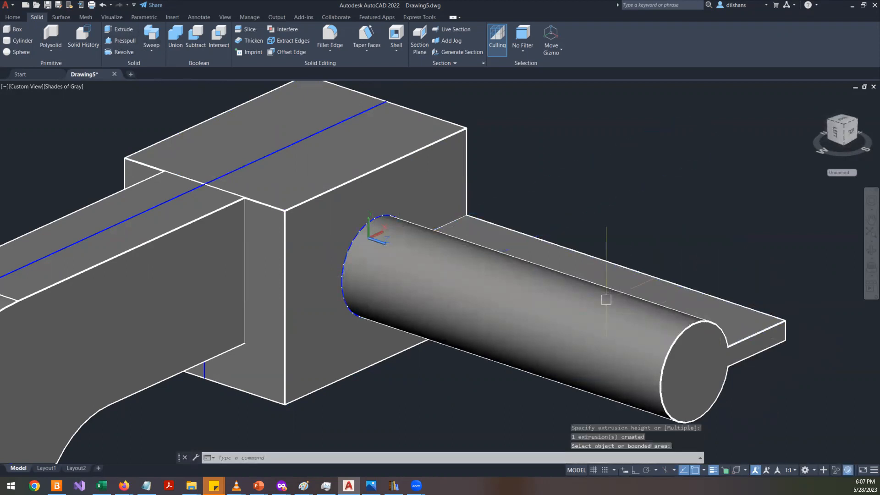
{"action": "key", "text": "ctrl+z"}
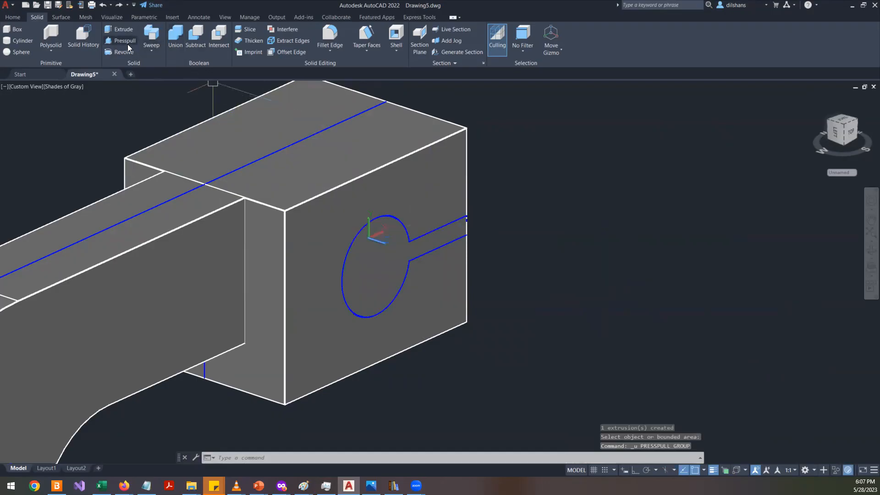
- Press-pull the keyhole profile through the end block to cut the slotted hole
{"action": "left_click", "coordinate": [125, 41]}
{"action": "left_click", "coordinate": [378, 270]}
{"action": "middle_click_drag", "start_coordinate": [148, 193], "coordinate": [373, 291]}
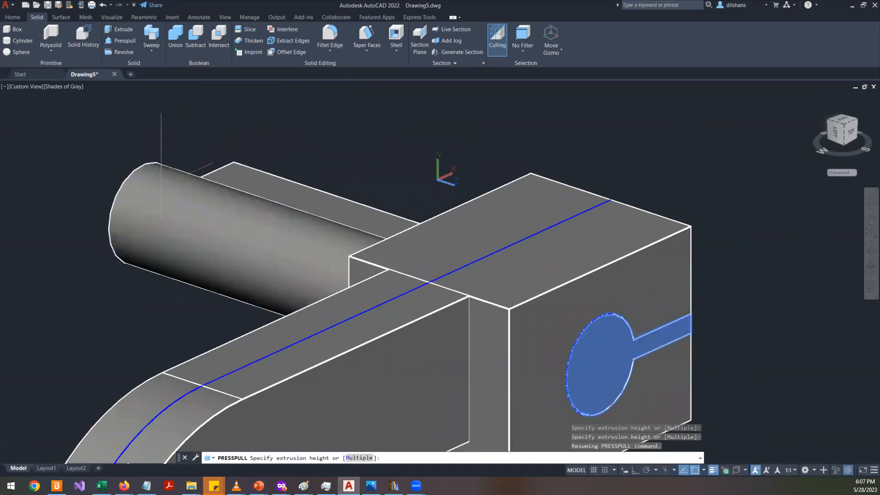
{"action": "left_click", "coordinate": [186, 180]}
{"action": "key", "text": "Escape"}
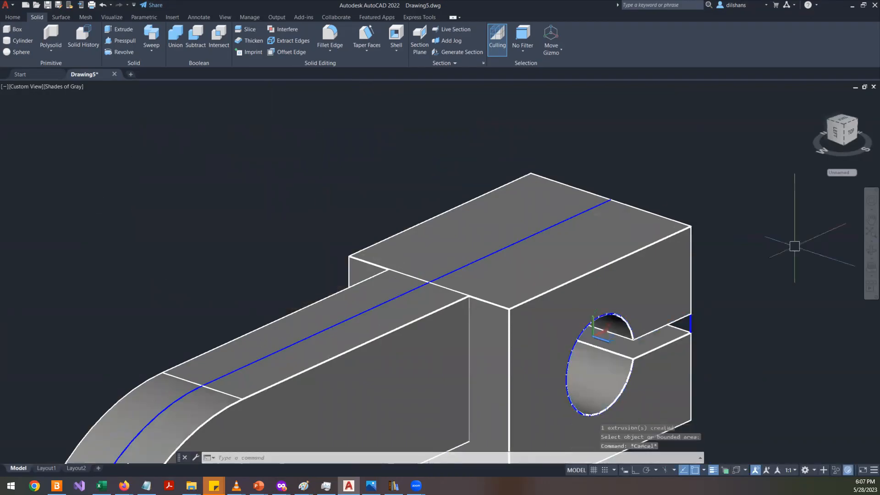
- Orbit and zoom around the model to inspect the slotted hole in the end block
{"action": "left_click", "coordinate": [695, 296]}
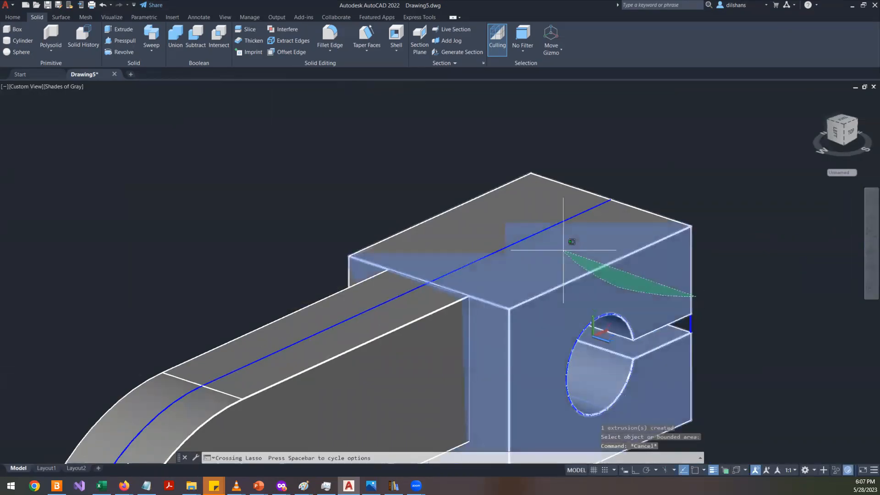
{"action": "key", "text": "Escape"}
{"action": "key", "text": "Escape"}
{"action": "left_click", "coordinate": [867, 255]}
{"action": "left_click_drag", "start_coordinate": [607, 311], "coordinate": [477, 360]}
{"action": "key", "text": "Escape"}
{"action": "key", "text": "Escape"}
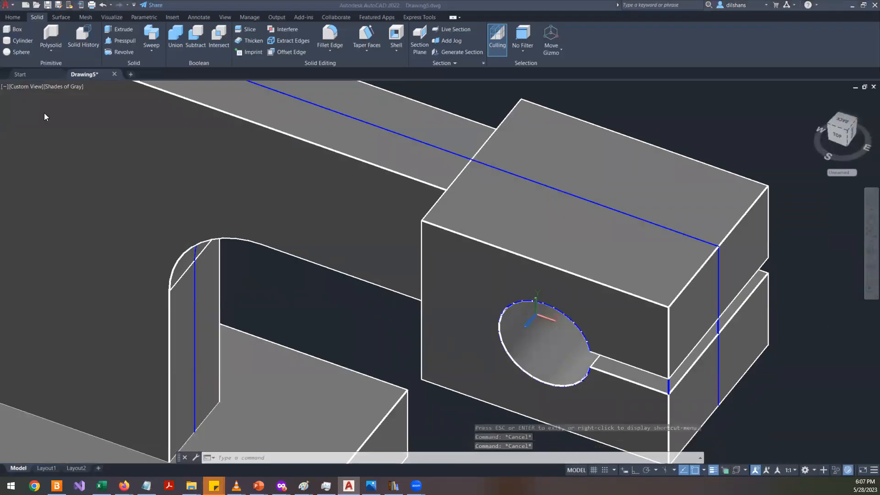
{"action": "left_click", "coordinate": [495, 192]}
{"action": "key", "text": "Escape"}
{"action": "scroll", "coordinate": [592, 215], "scroll_direction": "down", "scroll_amount": 6}
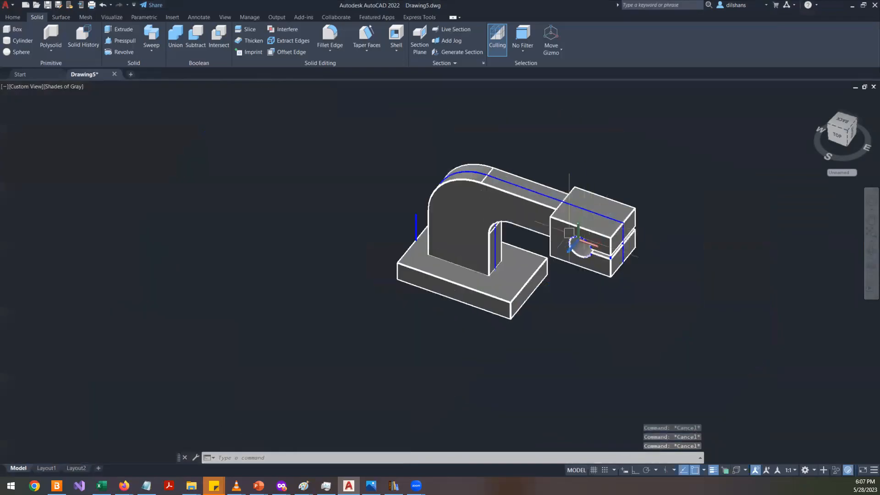
{"action": "scroll", "coordinate": [533, 262], "scroll_direction": "up", "scroll_amount": 3}
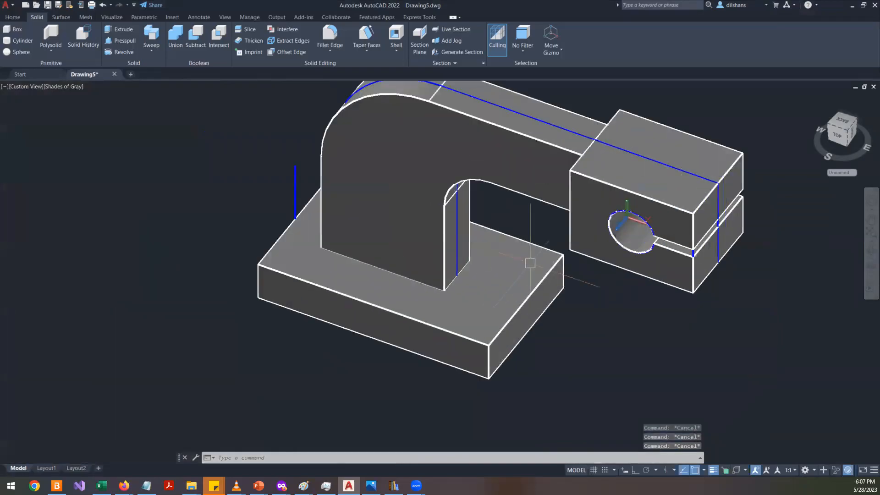
- Align the UCS to the top face of the end block, checking the reference drawing along the way
{"action": "left_click", "coordinate": [840, 139]}
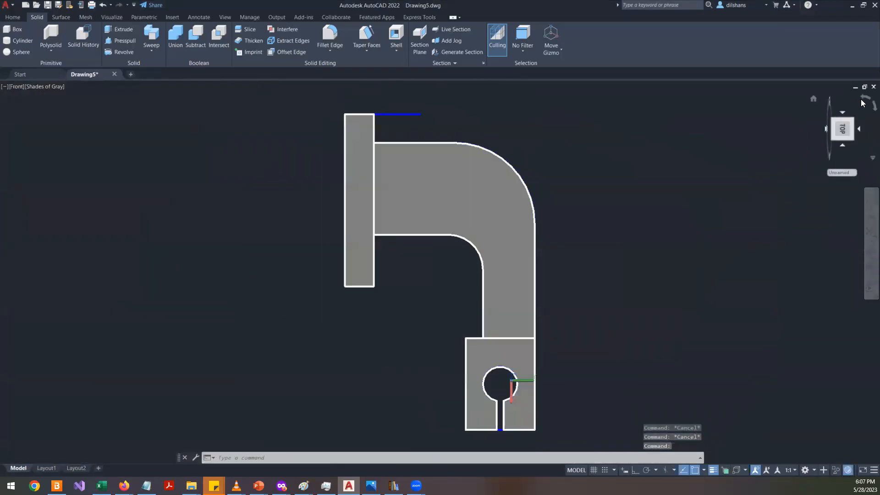
{"action": "left_click", "coordinate": [861, 100]}
{"action": "middle_click_drag", "start_coordinate": [495, 196], "coordinate": [553, 237], "text": "shift"}
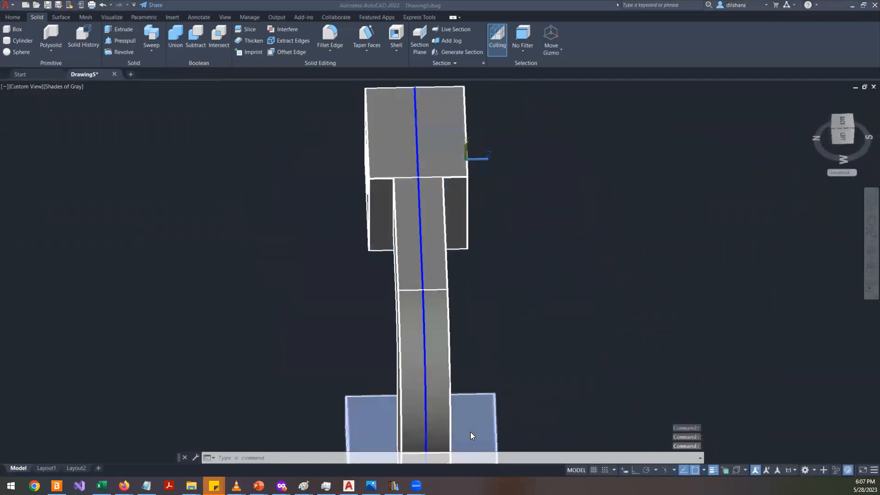
{"action": "key", "text": "alt+Tab"}
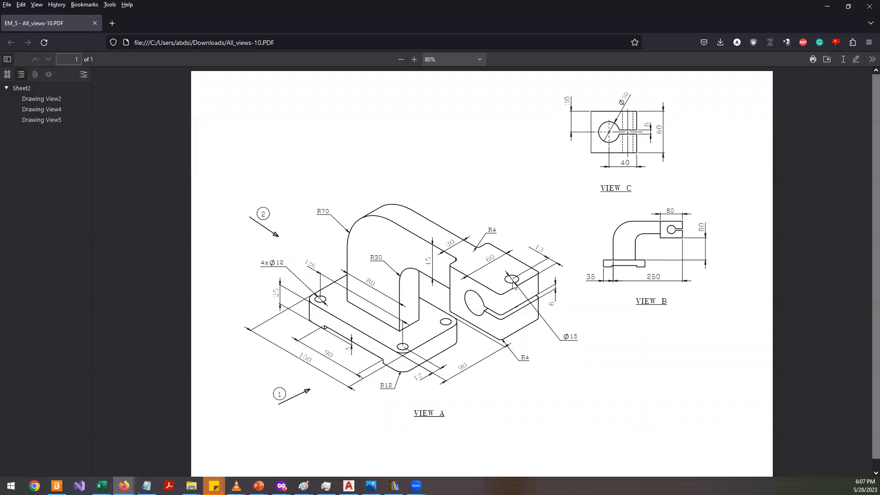
{"action": "key", "text": "alt+Tab"}
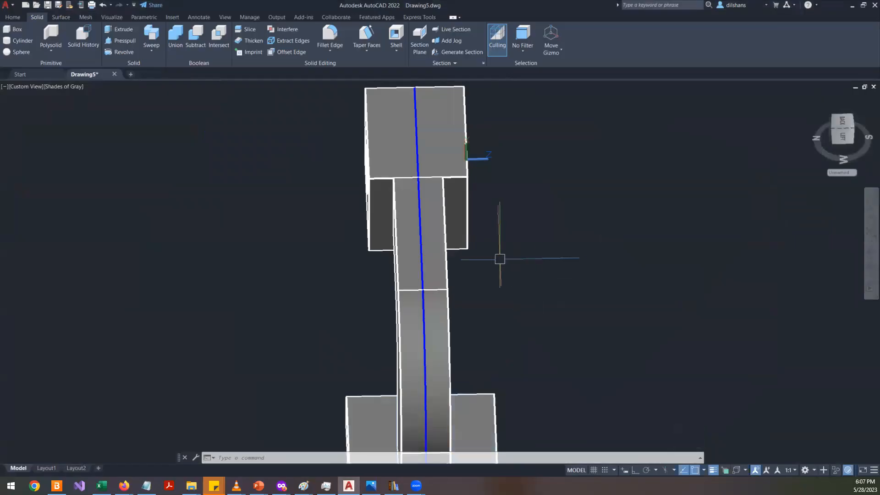
{"action": "middle_click_drag", "start_coordinate": [536, 210], "coordinate": [458, 260], "text": "shift"}
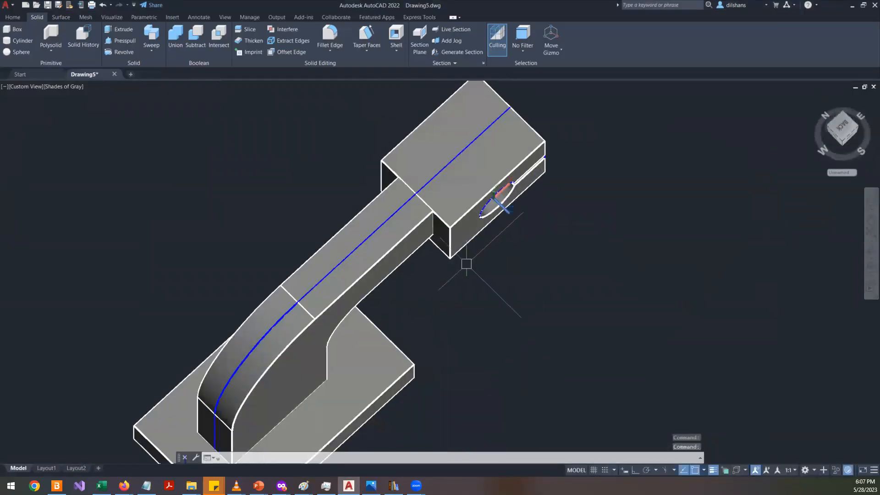
{"action": "type", "text": "ucs"}
{"action": "key", "text": "Return"}
{"action": "type", "text": "f"}
{"action": "key", "text": "Return"}
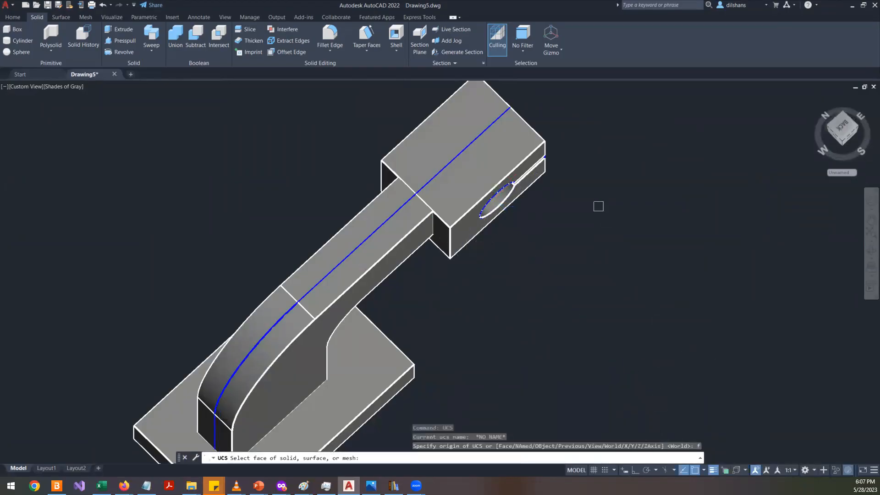
{"action": "left_click", "coordinate": [509, 163]}
{"action": "key", "text": "Return"}
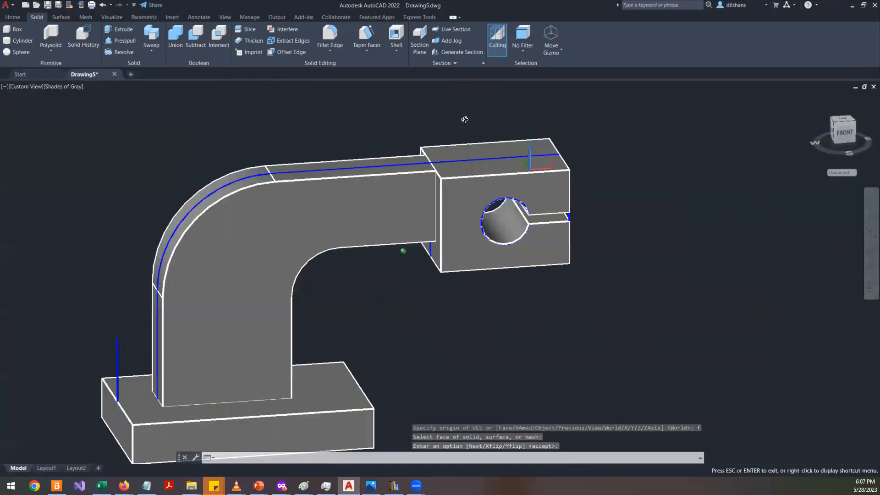
- Draw a 15 mm diameter circle centred on the end edge of the block's top face
{"action": "scroll", "coordinate": [509, 133], "scroll_direction": "up", "scroll_amount": 5}
{"action": "middle_click_drag", "start_coordinate": [509, 133], "coordinate": [618, 229], "text": "shift"}
{"action": "type", "text": "c"}
{"action": "key", "text": "Return"}
{"action": "scroll", "coordinate": [662, 145], "scroll_direction": "up", "scroll_amount": 2}
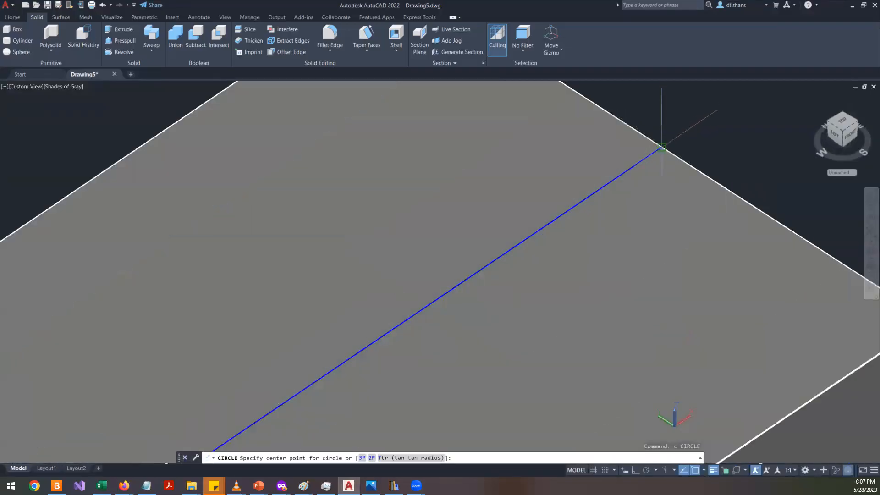
{"action": "left_click", "coordinate": [661, 146]}
{"action": "key", "text": "alt+Tab"}
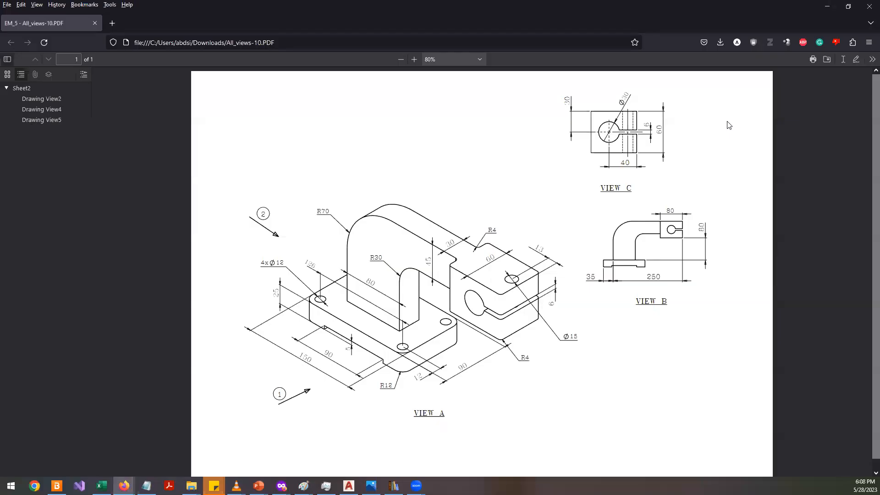
{"action": "key", "text": "alt+Tab"}
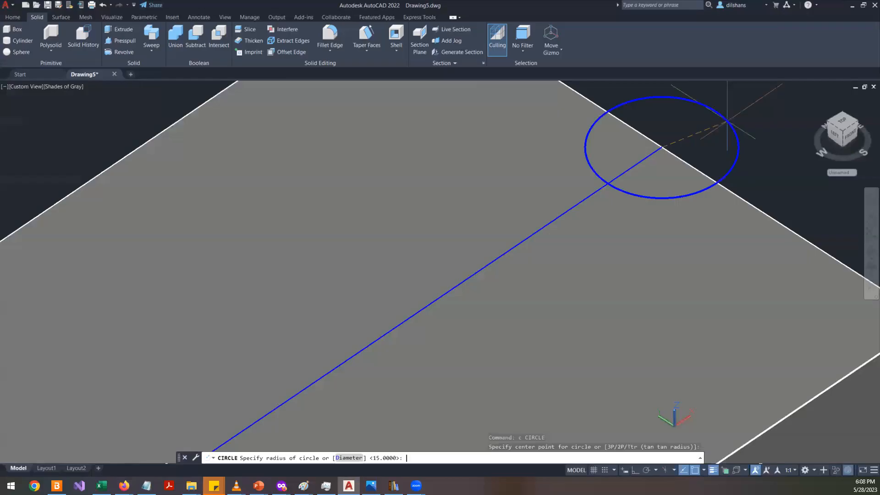
{"action": "type", "text": "d"}
{"action": "key", "text": "Return"}
{"action": "key", "text": "Return"}
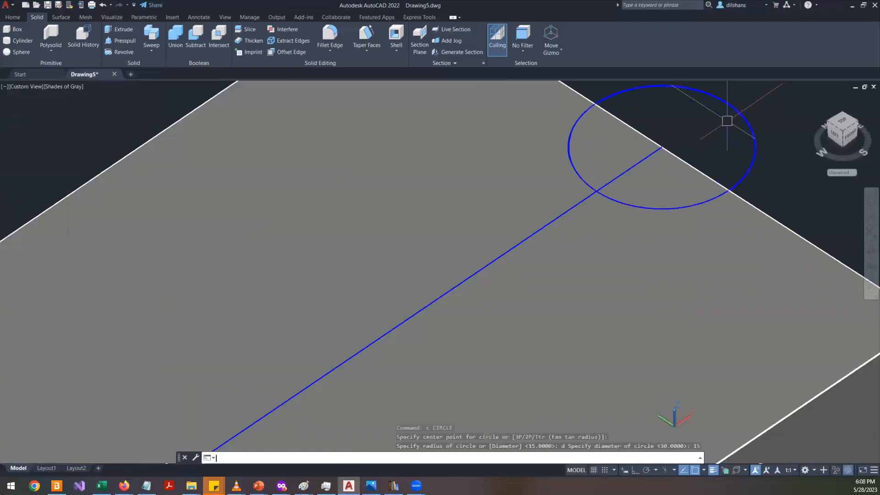
- Move the circle 13 mm along the block's top face, away from the end edge, with ortho on
{"action": "scroll", "coordinate": [726, 121], "scroll_direction": "down", "scroll_amount": 2}
{"action": "left_click", "coordinate": [738, 149]}
{"action": "middle_click_drag", "start_coordinate": [673, 165], "coordinate": [490, 242]}
{"action": "scroll", "coordinate": [490, 240], "scroll_direction": "down", "scroll_amount": 2}
{"action": "left_click", "coordinate": [521, 208]}
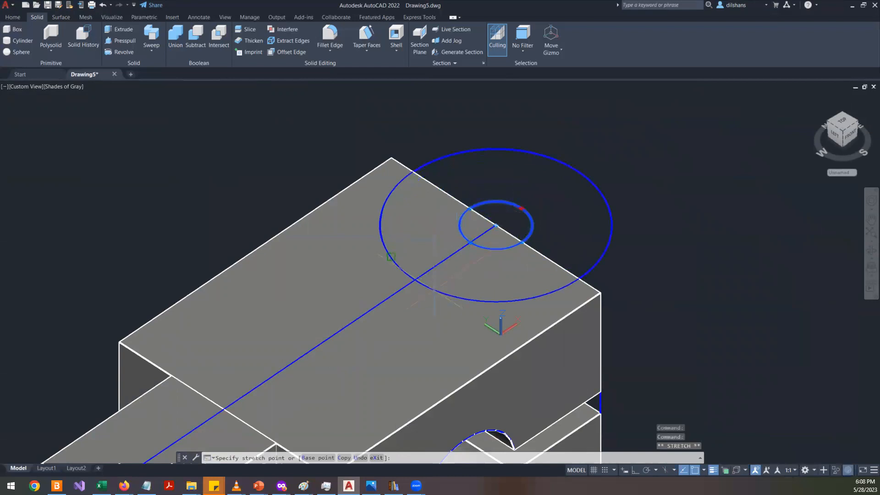
{"action": "key", "text": "Escape"}
{"action": "left_click", "coordinate": [536, 212]}
{"action": "left_click", "coordinate": [514, 202]}
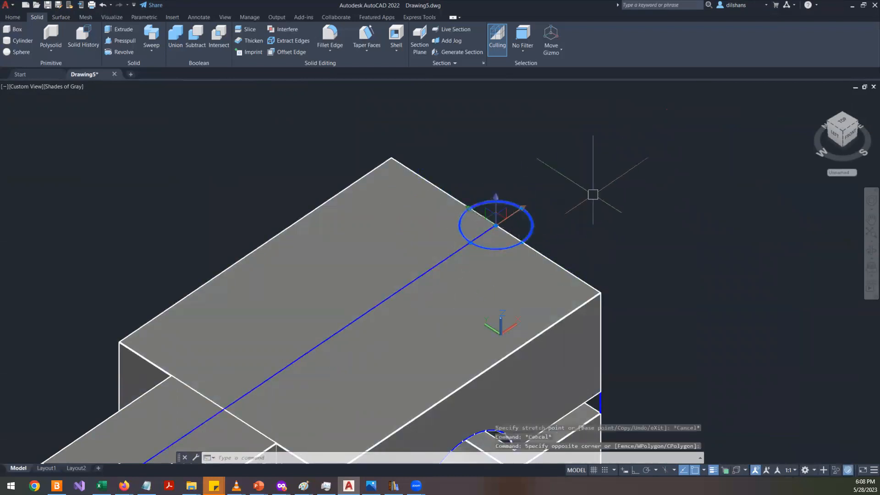
{"action": "type", "text": "m"}
{"action": "key", "text": "Return"}
{"action": "left_click", "coordinate": [658, 145]}
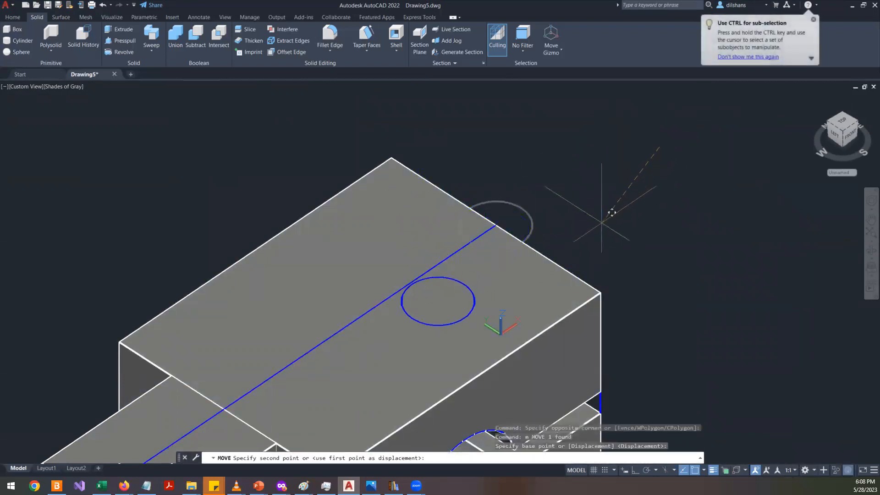
{"action": "key", "text": "F8"}
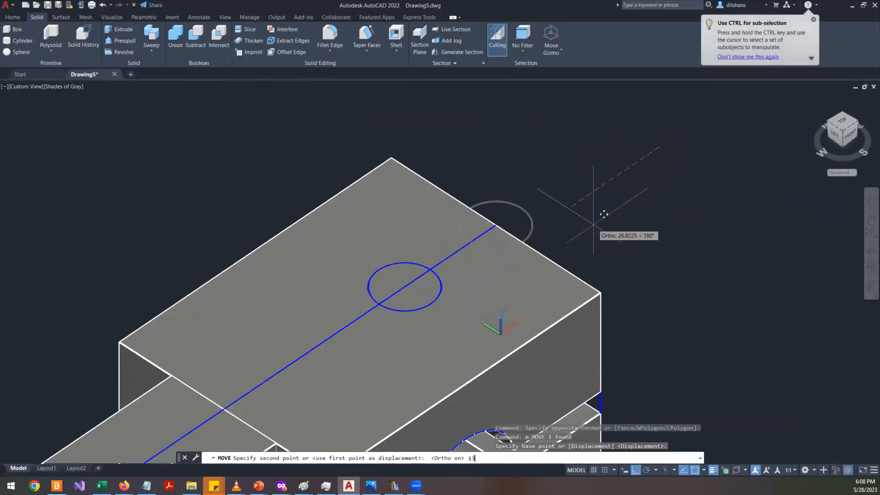
{"action": "type", "text": "13"}
{"action": "key", "text": "Return"}
- Hide the blue guide line running along the top of the arm and end block
{"action": "key", "text": "alt+Tab"}
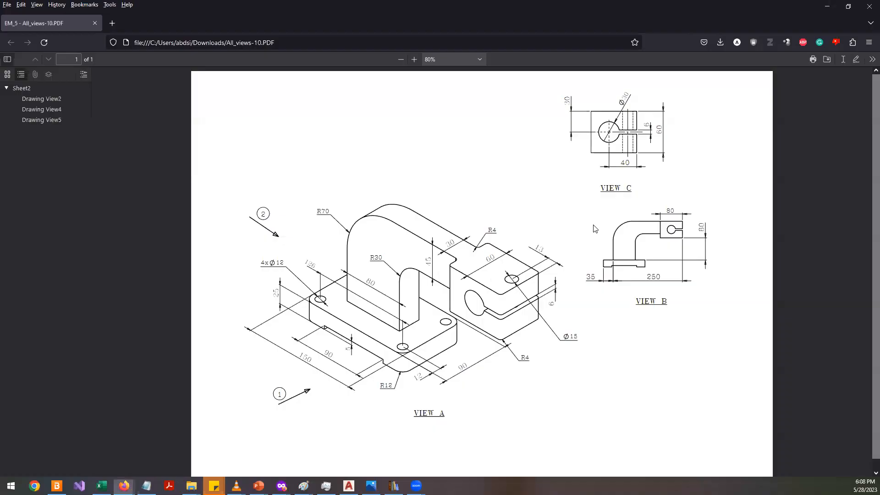
{"action": "key", "text": "alt+Tab"}
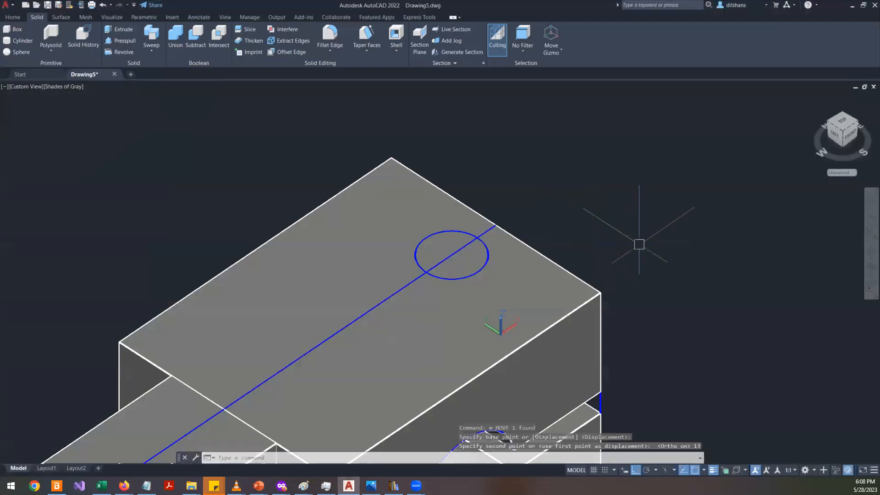
{"action": "left_click", "coordinate": [486, 230]}
{"action": "right_click", "coordinate": [578, 145]}
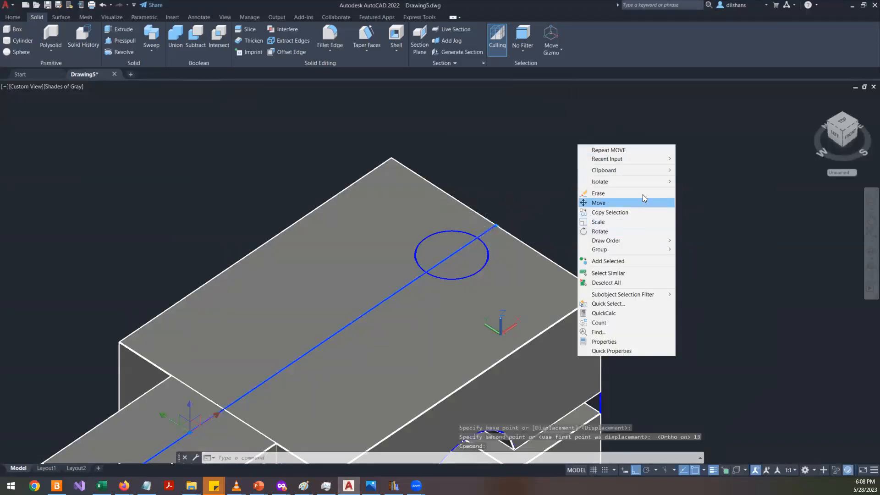
{"action": "mouse_move", "coordinate": [649, 182]}
{"action": "left_click", "coordinate": [705, 191]}
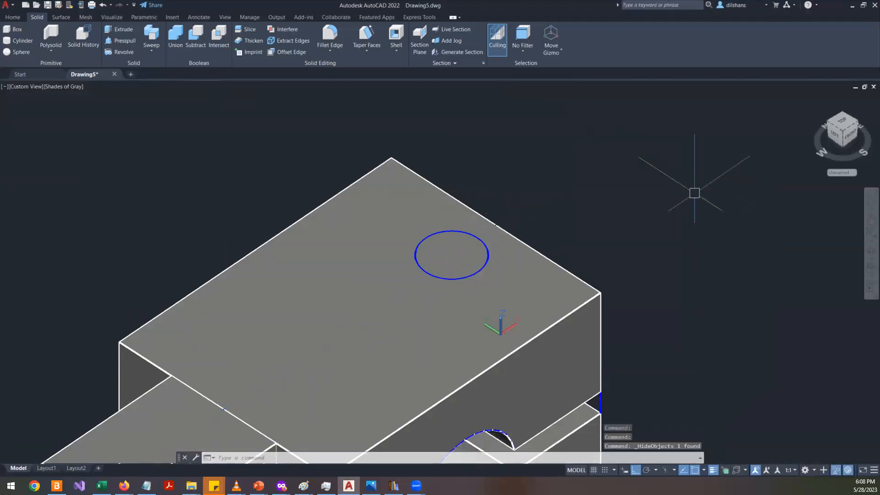
- Press-pull the circle down through the end block to cut the vertical 15 mm hole
{"action": "left_click", "coordinate": [117, 45]}
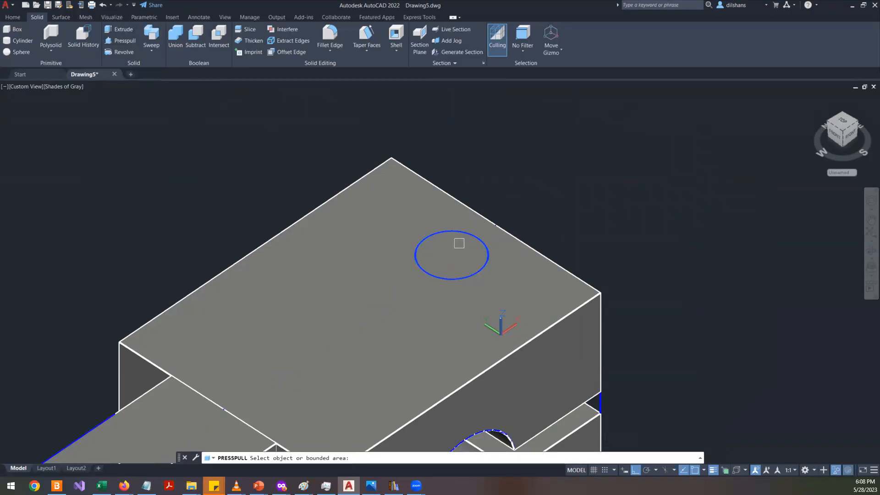
{"action": "left_click", "coordinate": [457, 243]}
{"action": "middle_click_drag", "start_coordinate": [496, 363], "coordinate": [402, 113]}
{"action": "left_click", "coordinate": [487, 373]}
{"action": "scroll", "coordinate": [513, 326], "scroll_direction": "down", "scroll_amount": 5}
{"action": "middle_click_drag", "start_coordinate": [585, 190], "coordinate": [535, 231], "text": "shift"}
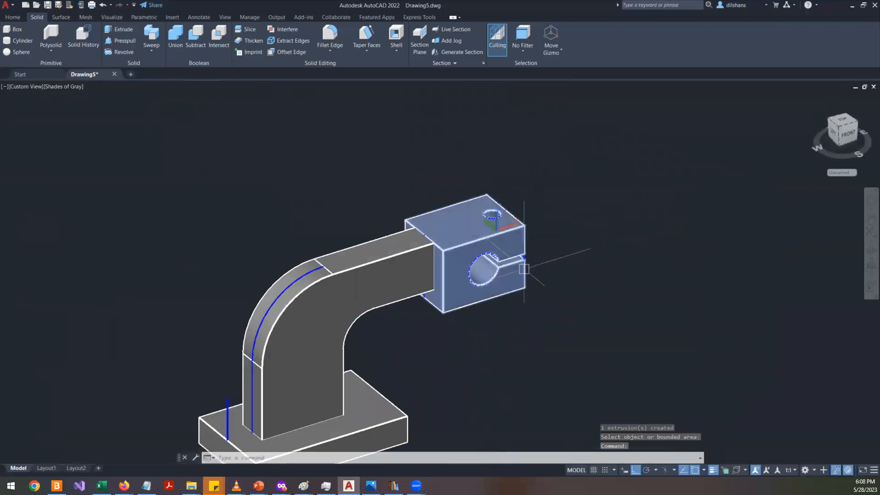
- Align the UCS to the front side face of the base plate, then orbit to view the whole model
{"action": "scroll", "coordinate": [358, 344], "scroll_direction": "up", "scroll_amount": 3}
{"action": "scroll", "coordinate": [358, 344], "scroll_direction": "down", "scroll_amount": 5}
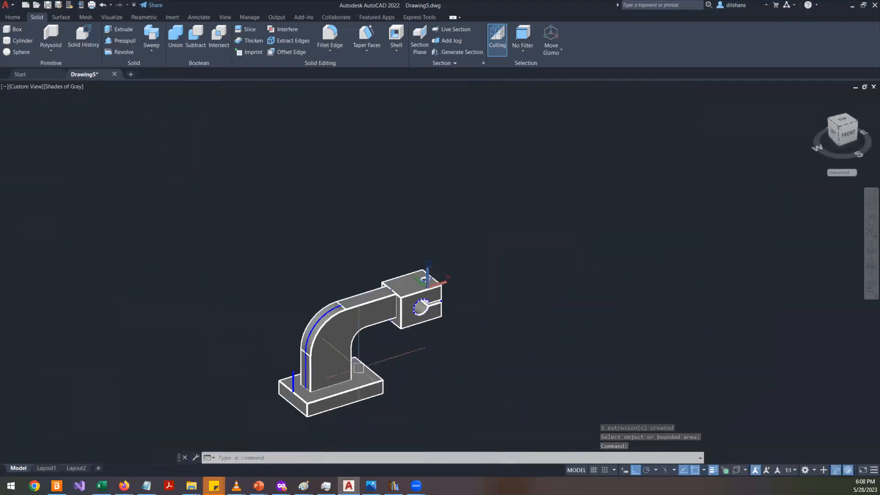
{"action": "scroll", "coordinate": [359, 371], "scroll_direction": "up", "scroll_amount": 4}
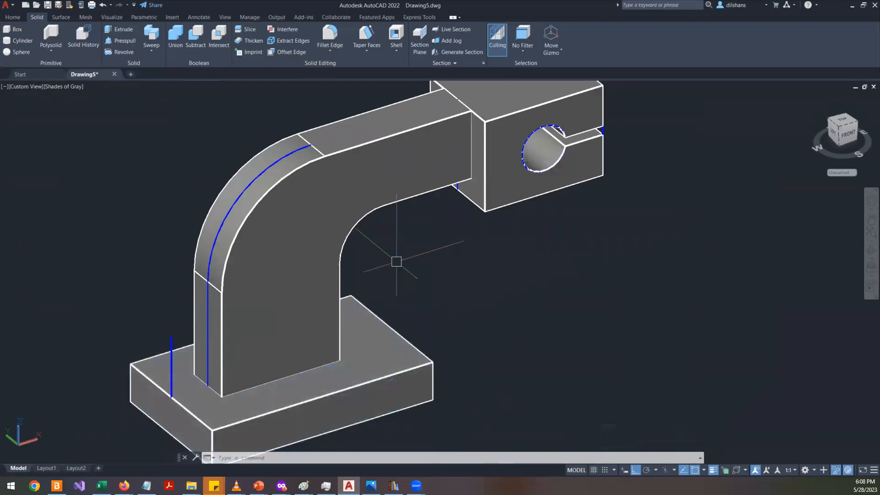
{"action": "middle_click_drag", "start_coordinate": [489, 314], "coordinate": [478, 198]}
{"action": "scroll", "coordinate": [295, 277], "scroll_direction": "up", "scroll_amount": 3}
{"action": "type", "text": "ucs"}
{"action": "key", "text": "Return"}
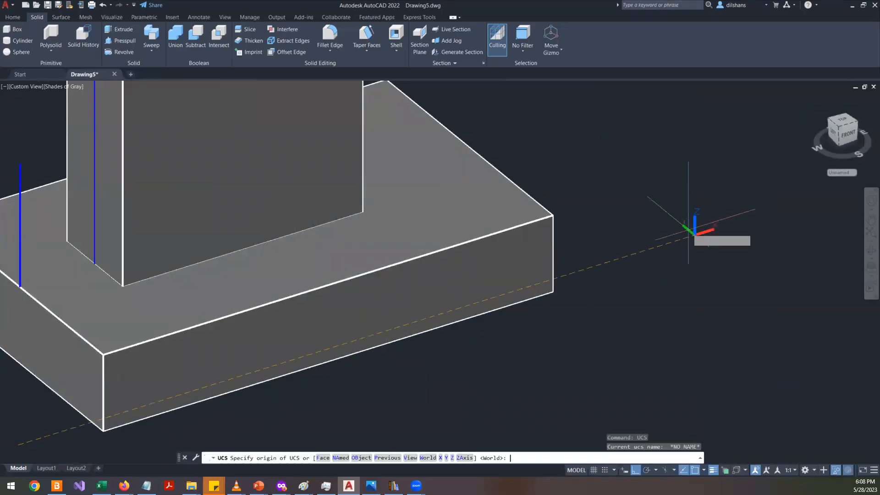
{"action": "type", "text": "f"}
{"action": "key", "text": "Return"}
{"action": "left_click", "coordinate": [406, 296]}
{"action": "key", "text": "Return"}
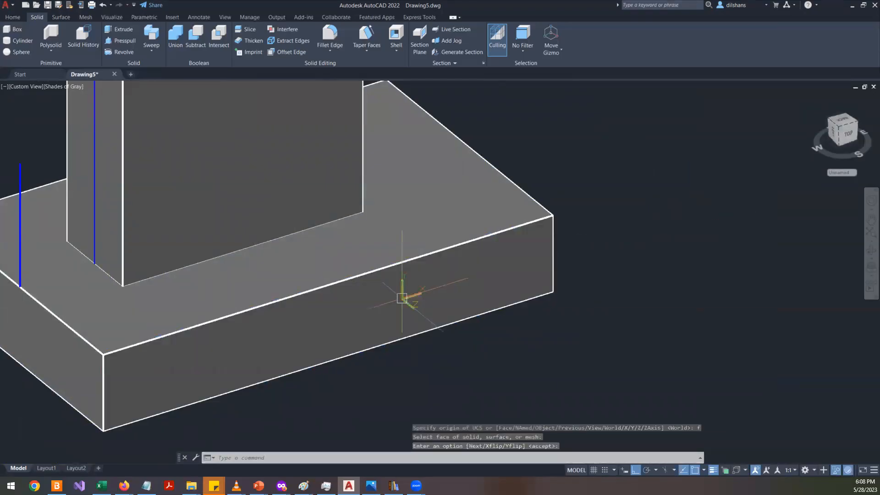
{"action": "left_click", "coordinate": [848, 131]}
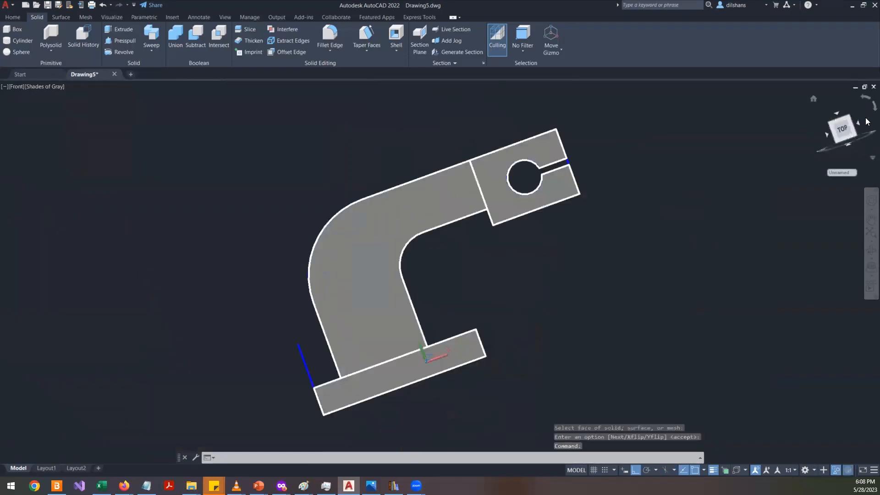
{"action": "middle_click_drag", "start_coordinate": [367, 301], "coordinate": [436, 368], "text": "shift"}
{"action": "key", "text": "alt+Tab"}
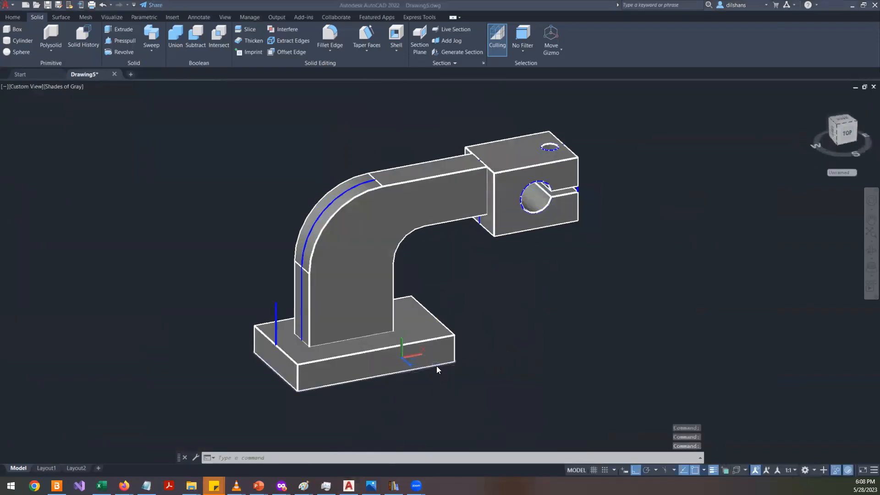
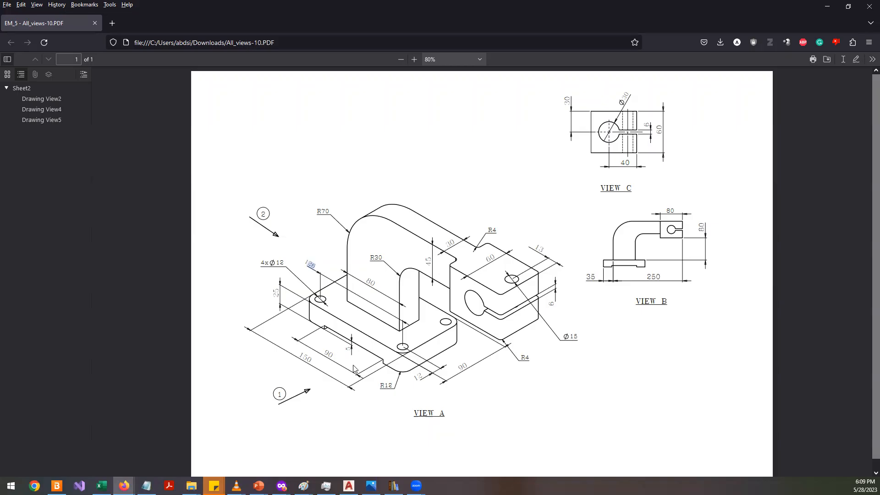
- Check the base plate dimensions on the All_views-10 reference drawing
{"action": "key", "text": "alt+Tab"}
{"action": "scroll", "coordinate": [408, 375], "scroll_direction": "up", "scroll_amount": 5}
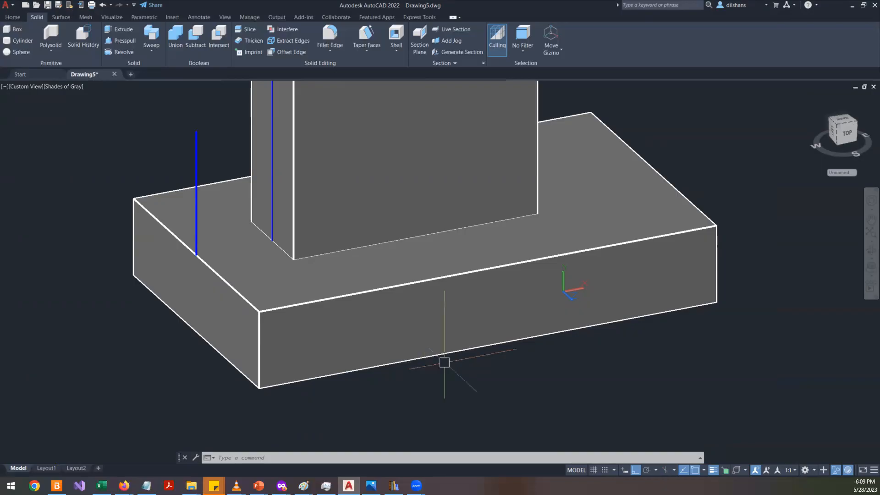
{"action": "key", "text": "alt+Tab"}
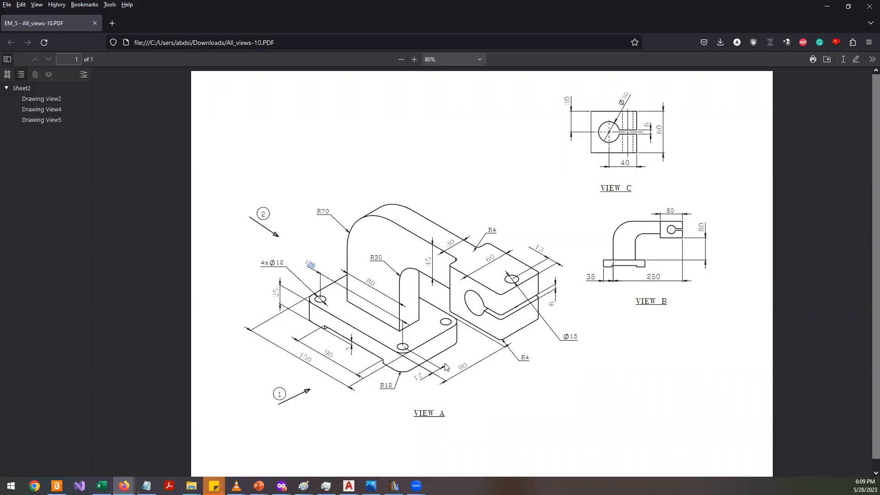
{"action": "key", "text": "alt+Tab"}
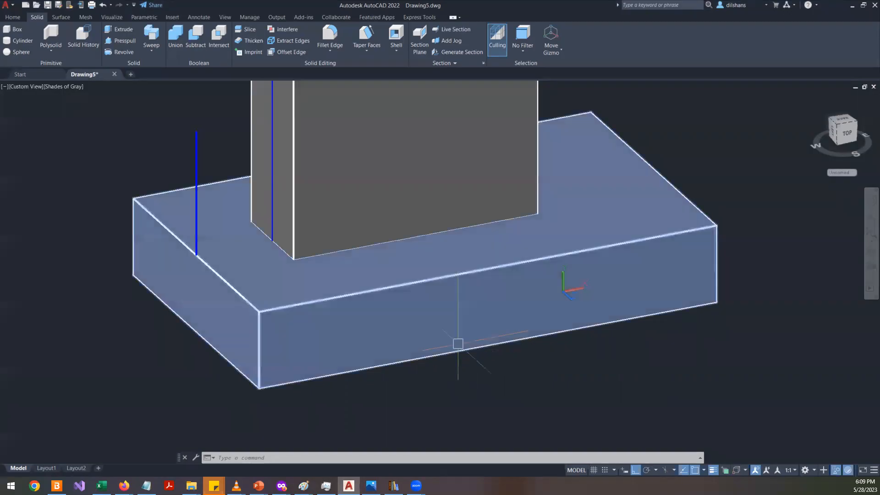
{"action": "type", "text": "l"}
{"action": "key", "text": "Return"}
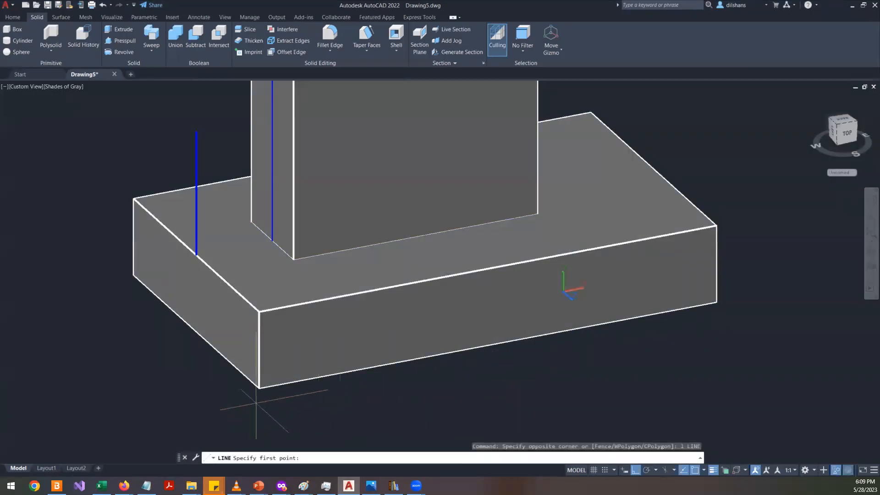
{"action": "key", "text": "Escape"}
{"action": "key", "text": "Escape"}
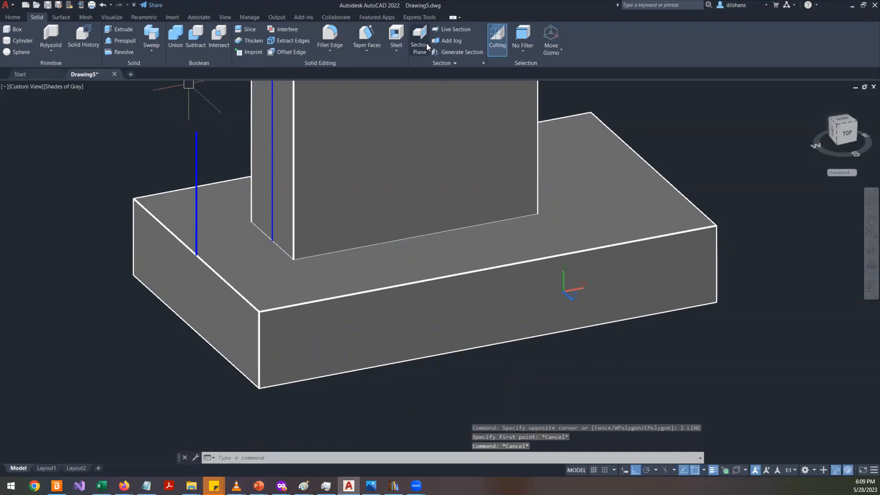
{"action": "left_click", "coordinate": [376, 51]}
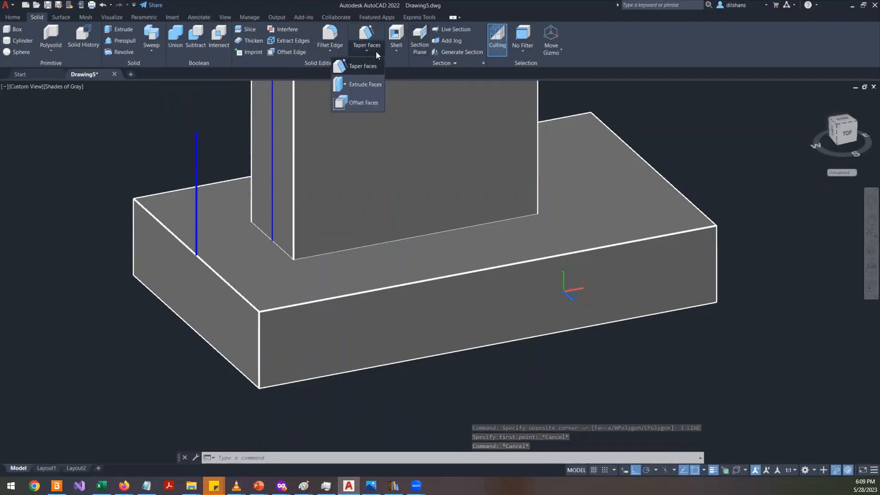
{"action": "left_click", "coordinate": [403, 52]}
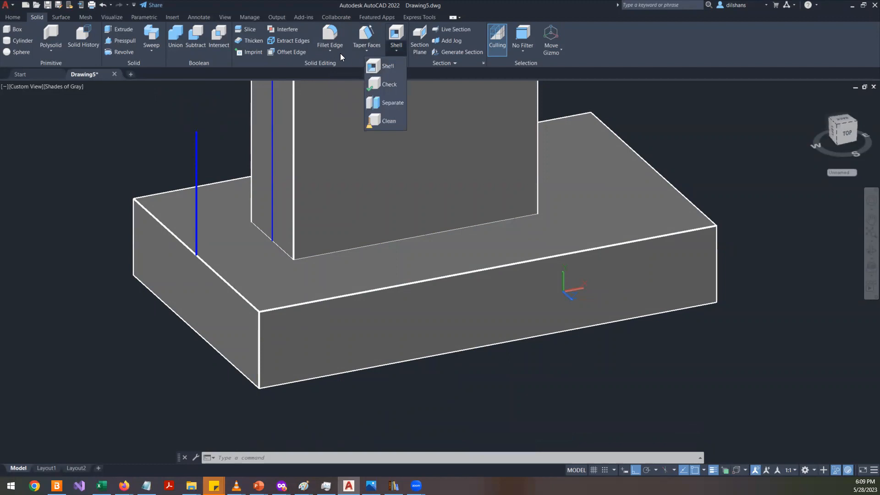
{"action": "left_click", "coordinate": [569, 51]}
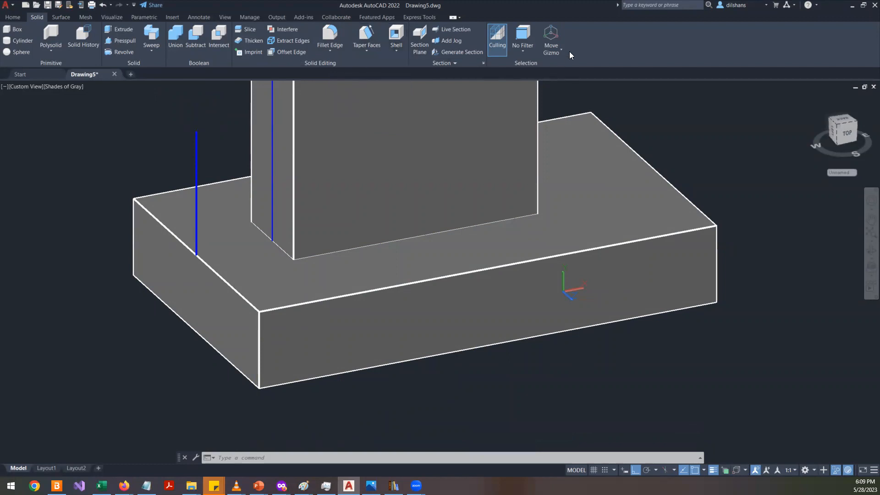
{"action": "key", "text": "Escape"}
{"action": "key", "text": "Escape"}
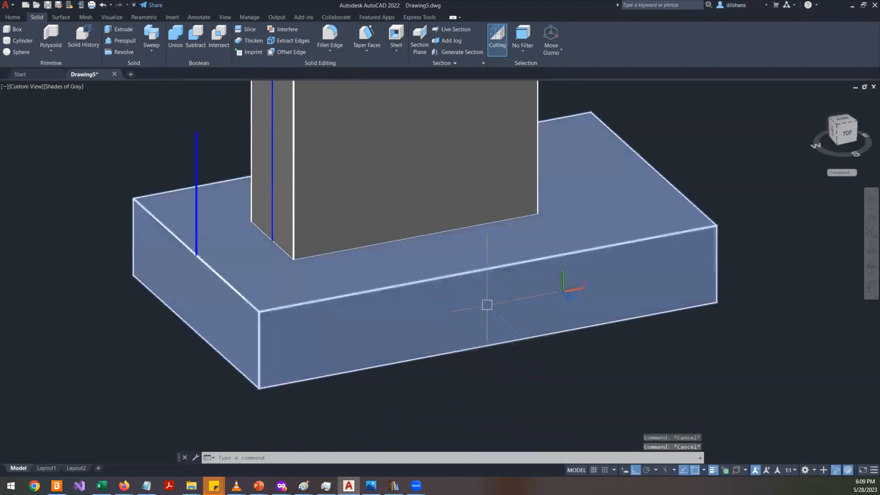
- Draw a short vertical line up from the base plate's front bottom corner
{"action": "type", "text": "l"}
{"action": "key", "text": "Return"}
{"action": "left_click", "coordinate": [259, 387]}
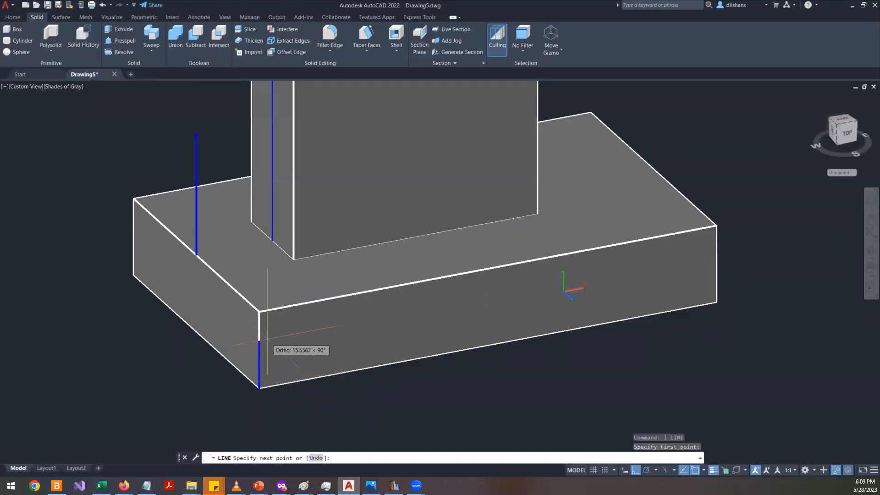
{"action": "key", "text": "Return"}
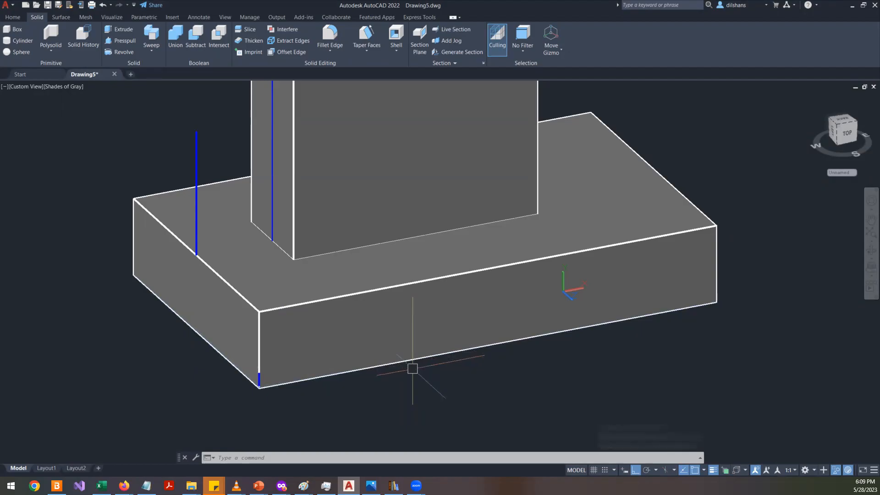
- Start an offset with the distance calculated as (150-126)/2 using the command-line calculator
{"action": "type", "text": "o"}
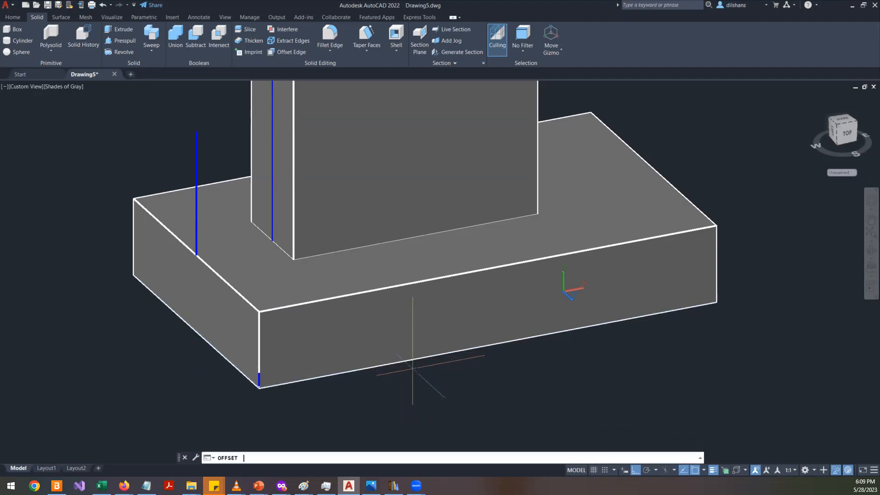
{"action": "key", "text": "Return"}
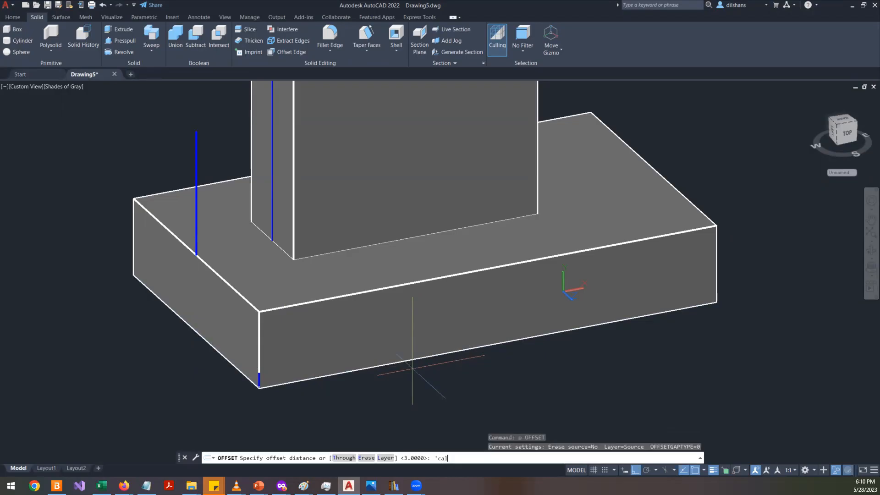
{"action": "type", "text": "'cal"}
{"action": "key", "text": "Return"}
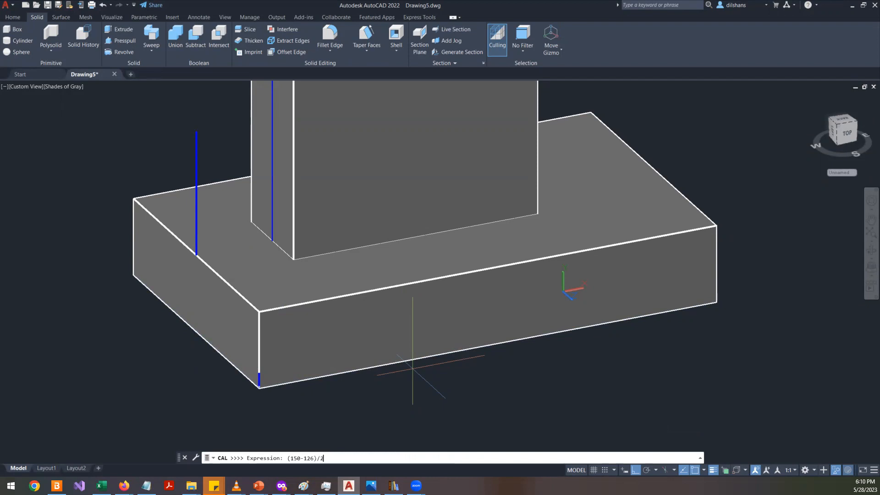
{"action": "key", "text": "alt+Tab"}
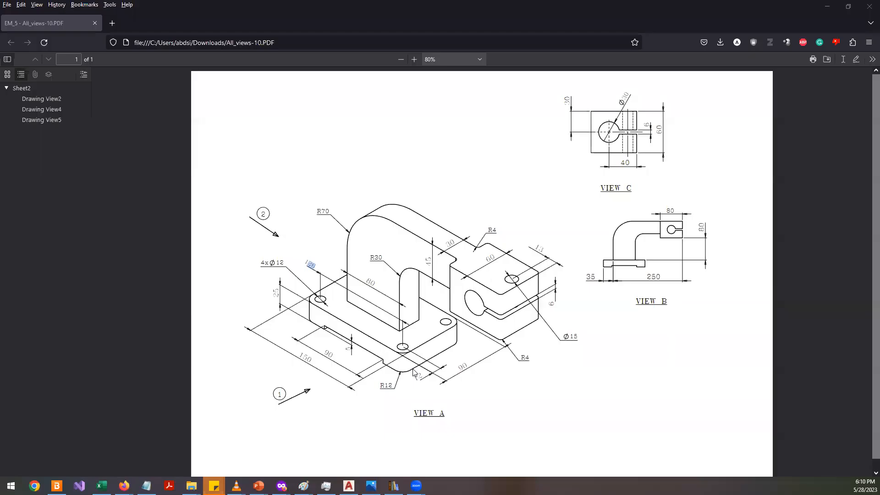
{"action": "key", "text": "alt+Tab"}
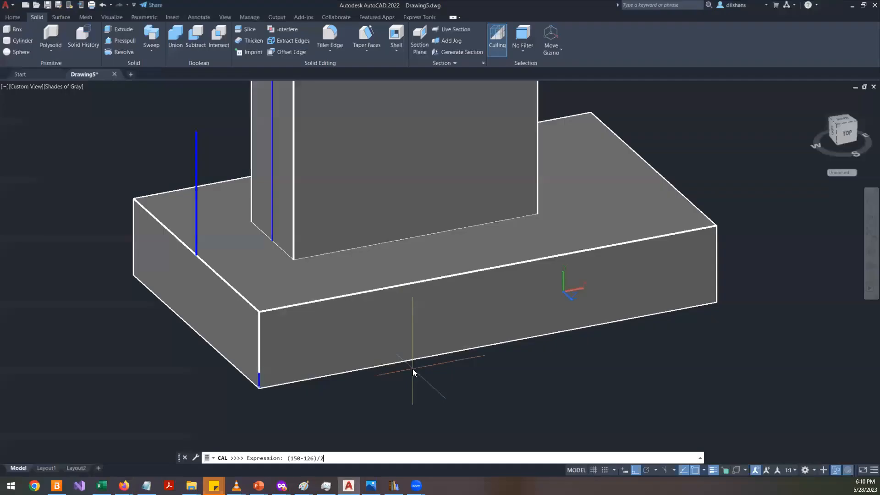
{"action": "key", "text": "Return"}
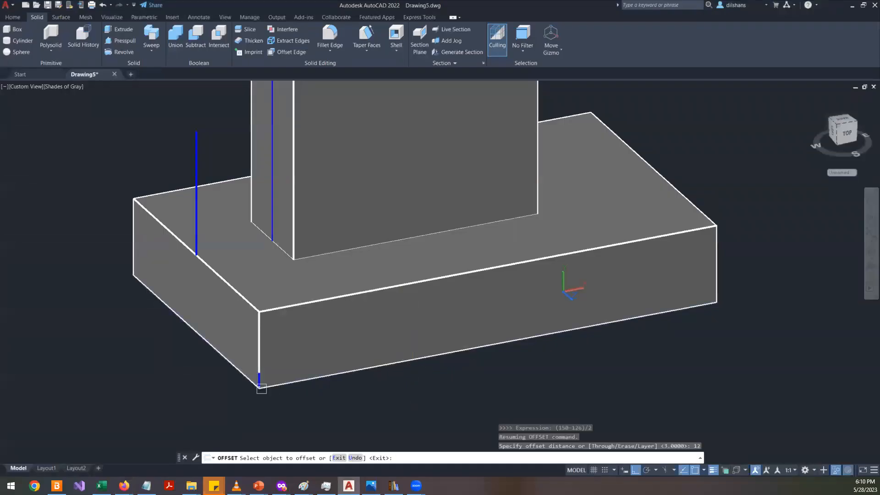
- Try to pick the short corner line for offsetting, turning on selection cycling
{"action": "left_click", "coordinate": [259, 380]}
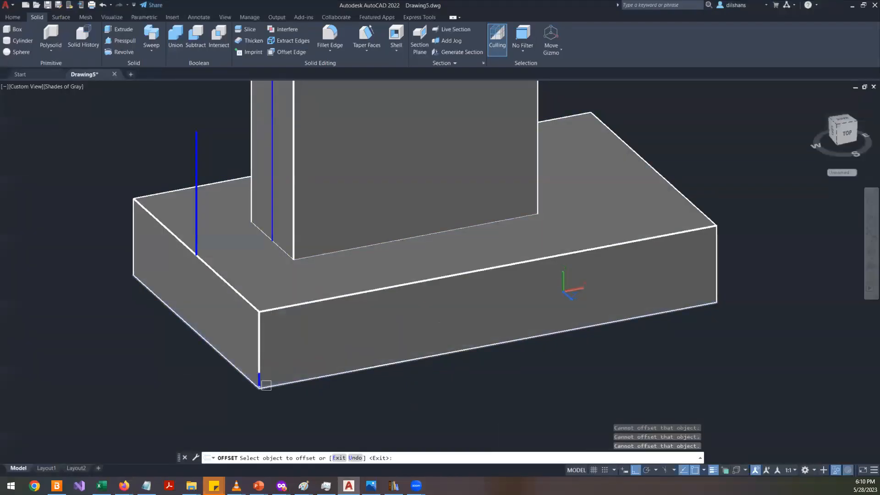
{"action": "left_click", "coordinate": [259, 379]}
{"action": "scroll", "coordinate": [258, 381], "scroll_direction": "up", "scroll_amount": 5}
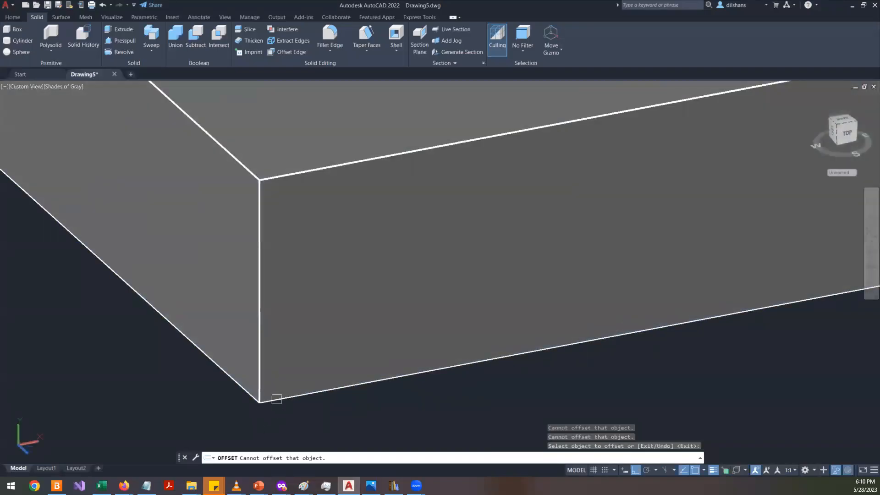
{"action": "left_click", "coordinate": [265, 377]}
{"action": "scroll", "coordinate": [300, 406], "scroll_direction": "down", "scroll_amount": 5}
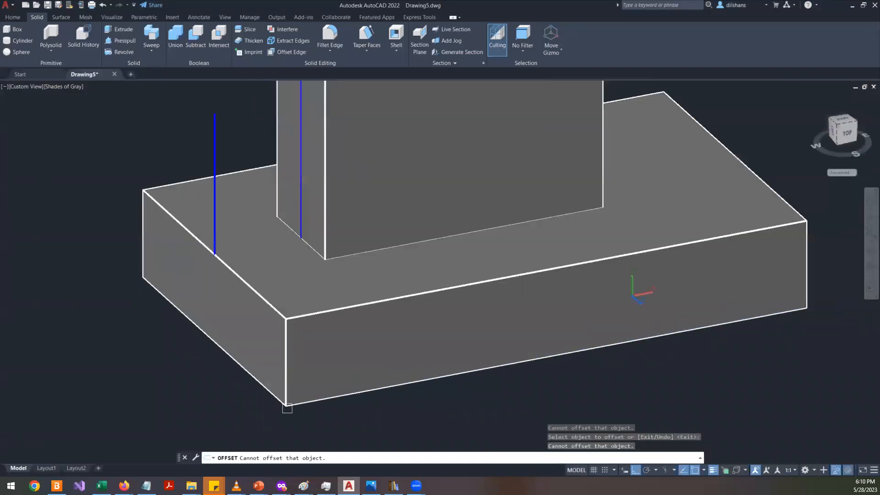
{"action": "left_click", "coordinate": [287, 406]}
{"action": "left_click", "coordinate": [725, 470]}
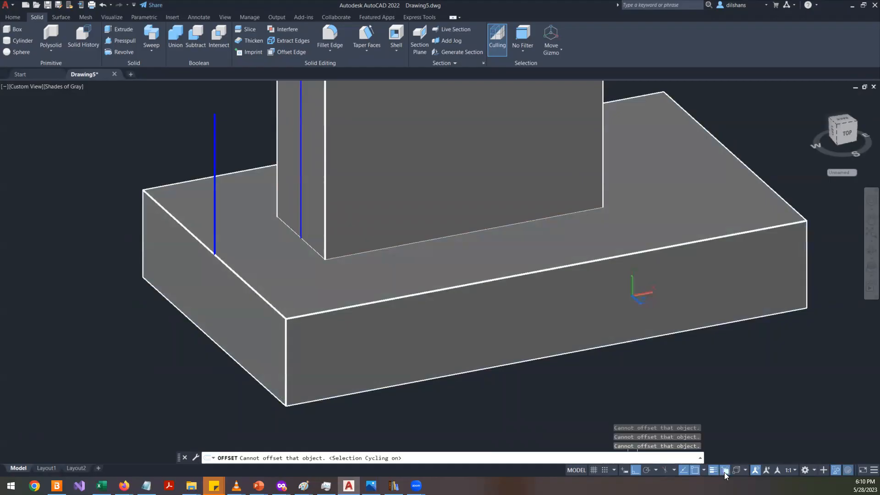
{"action": "left_click", "coordinate": [288, 396]}
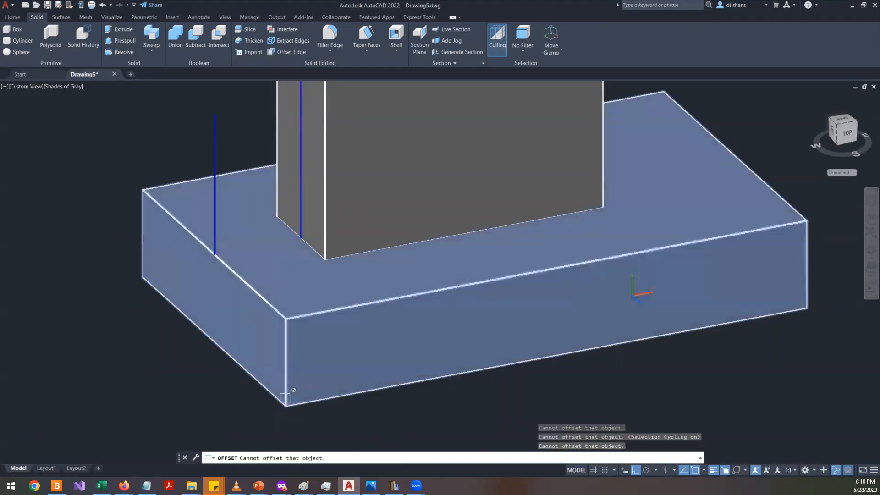
{"action": "left_click", "coordinate": [289, 399]}
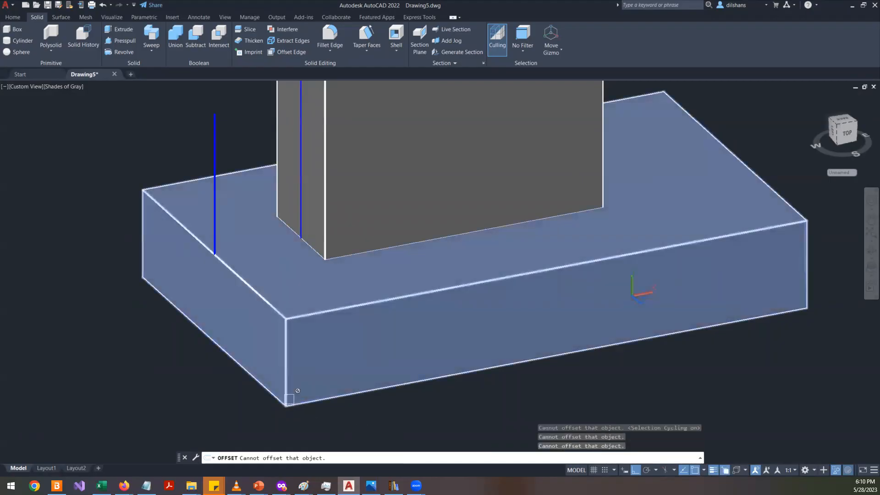
{"action": "left_click", "coordinate": [289, 399]}
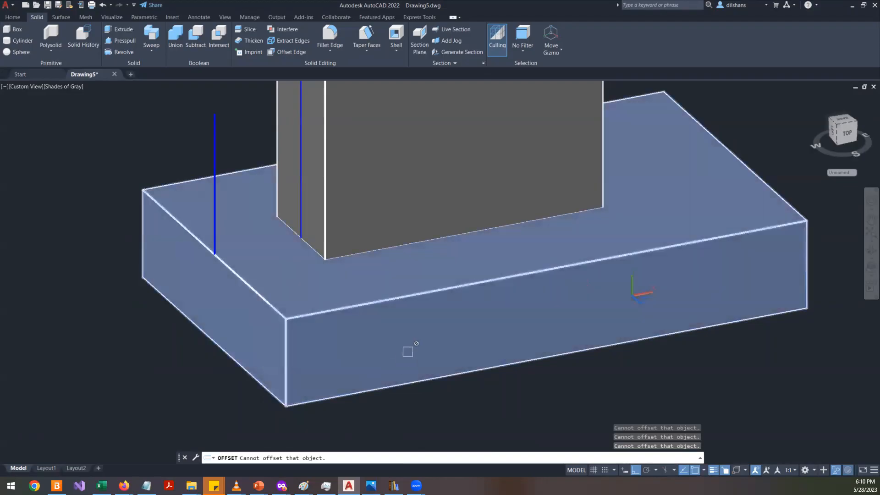
{"action": "key", "text": "Escape"}
- Hide the base plate solid so its corner line can be selected
{"action": "left_click", "coordinate": [410, 330]}
{"action": "right_click", "coordinate": [543, 260]}
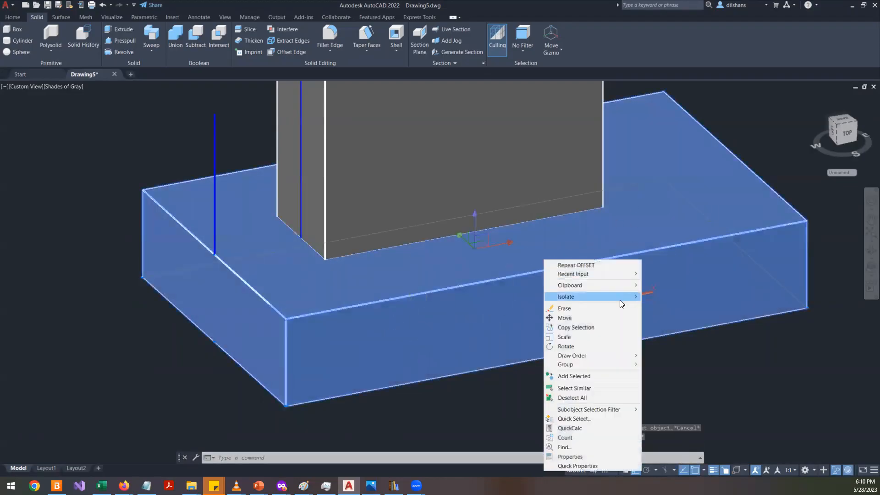
{"action": "mouse_move", "coordinate": [619, 300]}
{"action": "left_click", "coordinate": [673, 305]}
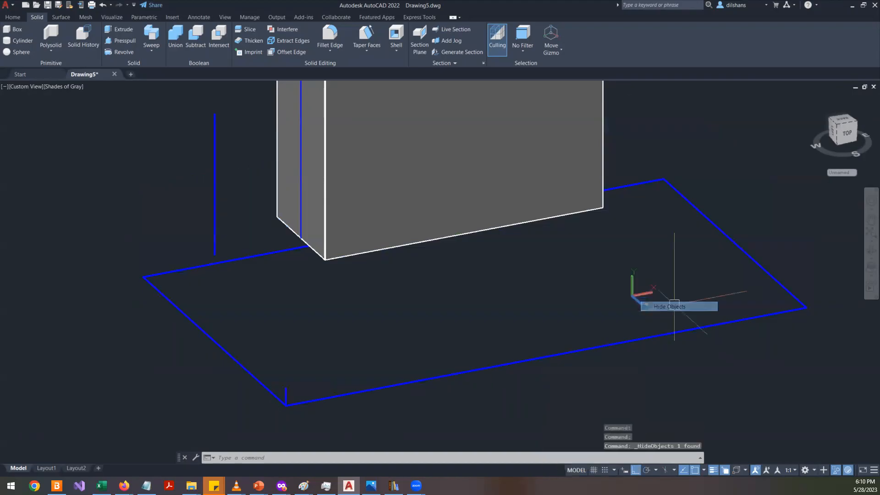
{"action": "key", "text": "Escape"}
- Offset the short corner line 12 mm along the plate's front edge
{"action": "scroll", "coordinate": [314, 394], "scroll_direction": "up", "scroll_amount": 2}
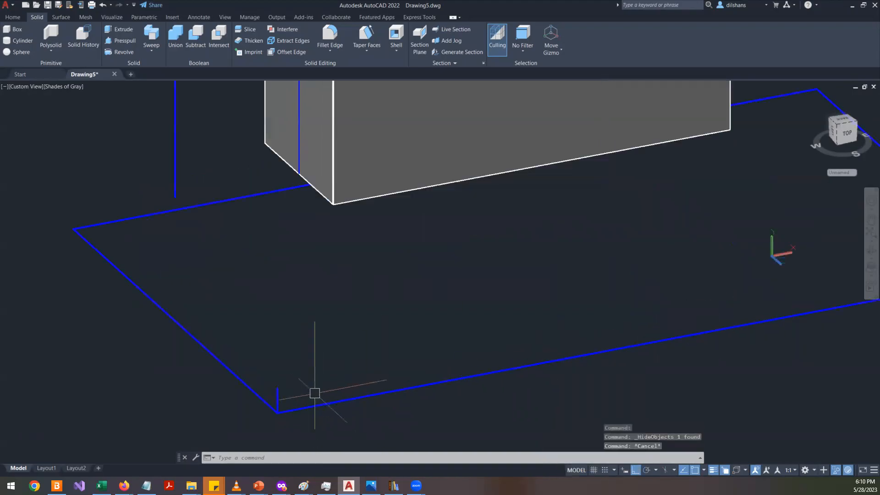
{"action": "type", "text": "o"}
{"action": "key", "text": "Return"}
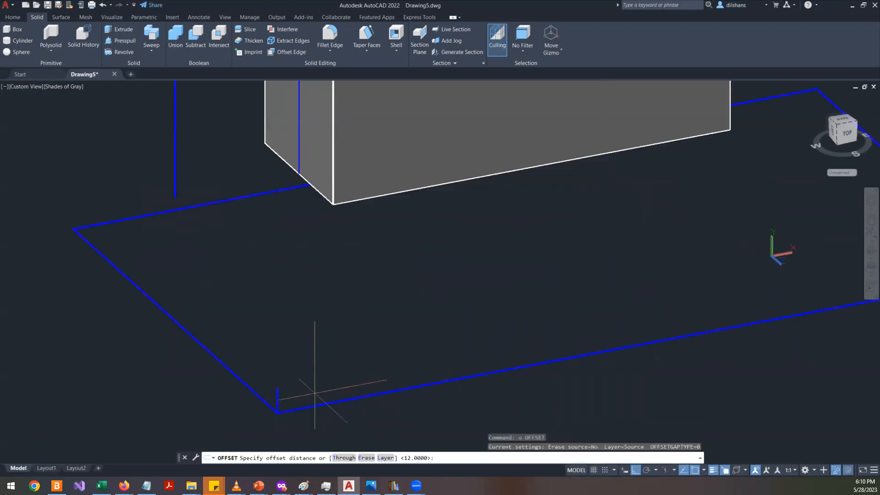
{"action": "key", "text": "Return"}
{"action": "left_click", "coordinate": [277, 389]}
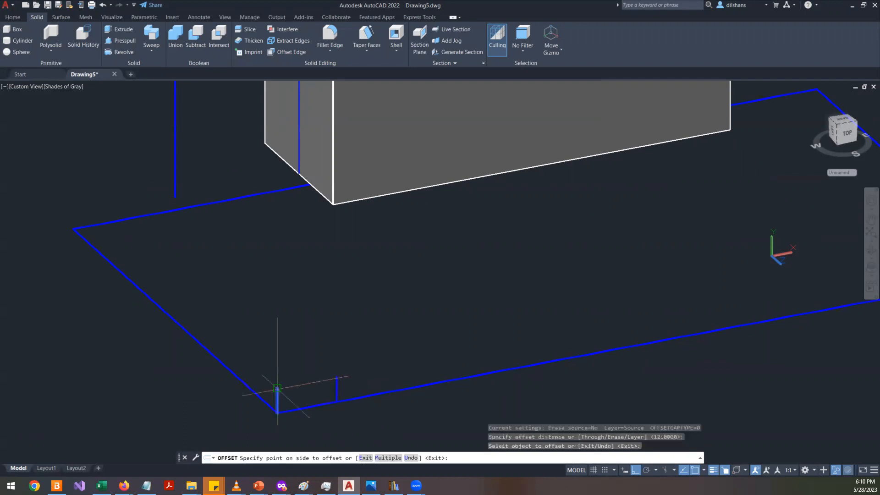
{"action": "left_click", "coordinate": [431, 362]}
{"action": "key", "text": "Return"}
- Draw a 126 mm line along the front edge from the offset line's top, adding a short vertical segment at its end
{"action": "scroll", "coordinate": [469, 349], "scroll_direction": "up", "scroll_amount": 3}
{"action": "middle_click_drag", "start_coordinate": [470, 349], "coordinate": [386, 344]}
{"action": "scroll", "coordinate": [312, 337], "scroll_direction": "down", "scroll_amount": 4}
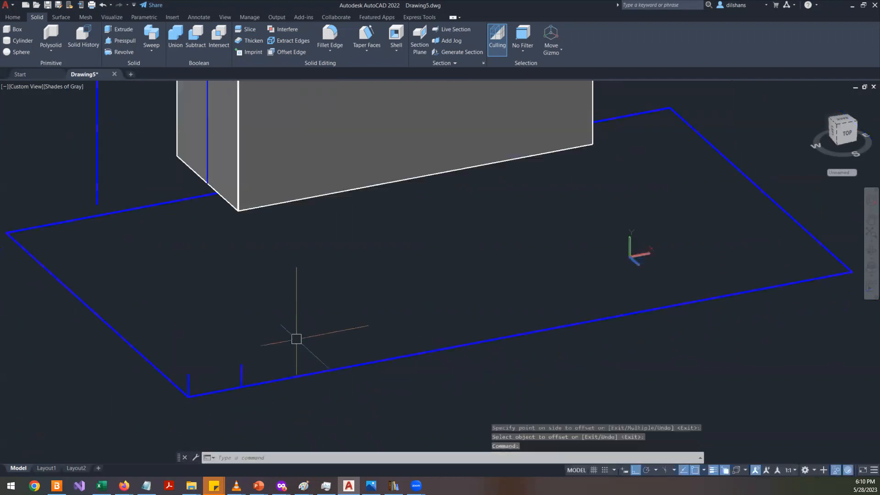
{"action": "type", "text": "l"}
{"action": "key", "text": "Return"}
{"action": "left_click", "coordinate": [241, 364]}
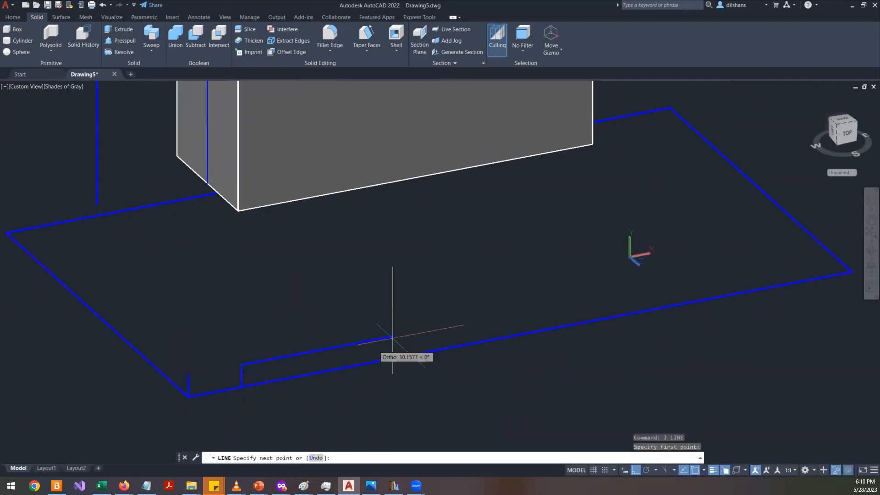
{"action": "type", "text": "126"}
{"action": "key", "text": "Return"}
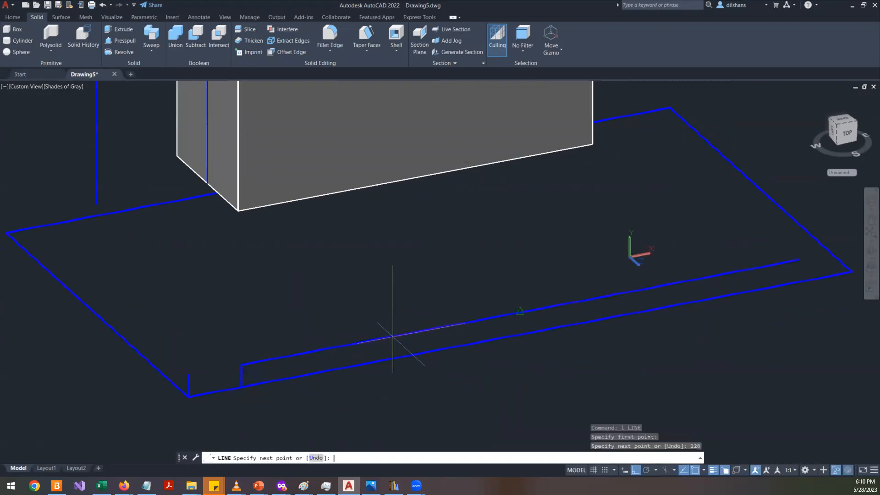
{"action": "left_click", "coordinate": [799, 325]}
{"action": "type", "text": "t"}
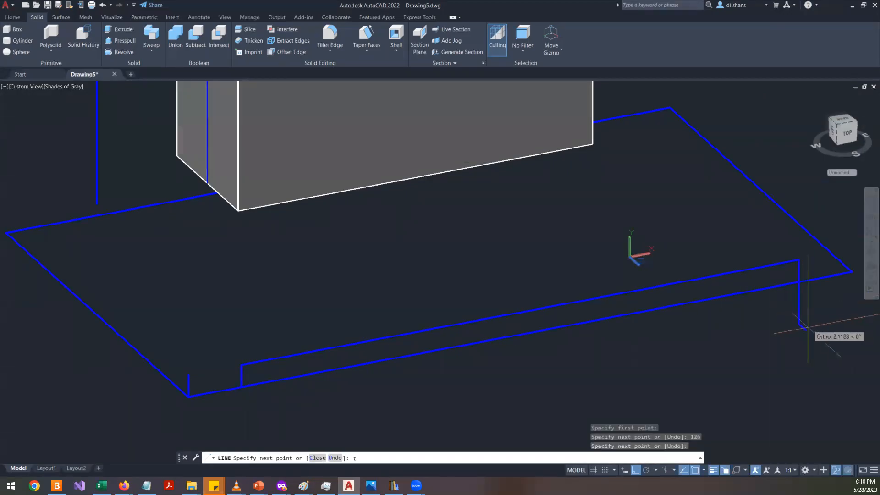
{"action": "key", "text": "Escape"}
{"action": "key", "text": "Escape"}
{"action": "key", "text": "Escape"}
{"action": "key", "text": "Escape"}
- End object isolation to show the hidden base plate again
{"action": "scroll", "coordinate": [689, 311], "scroll_direction": "down", "scroll_amount": 2}
{"action": "middle_click_drag", "start_coordinate": [779, 352], "coordinate": [756, 360], "text": "shift"}
{"action": "right_click", "coordinate": [173, 179]}
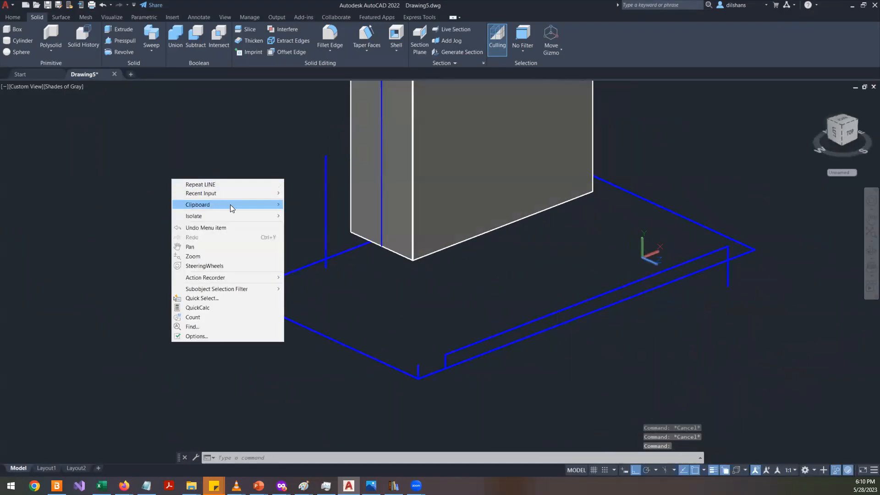
{"action": "mouse_move", "coordinate": [244, 216]}
{"action": "left_click", "coordinate": [306, 234]}
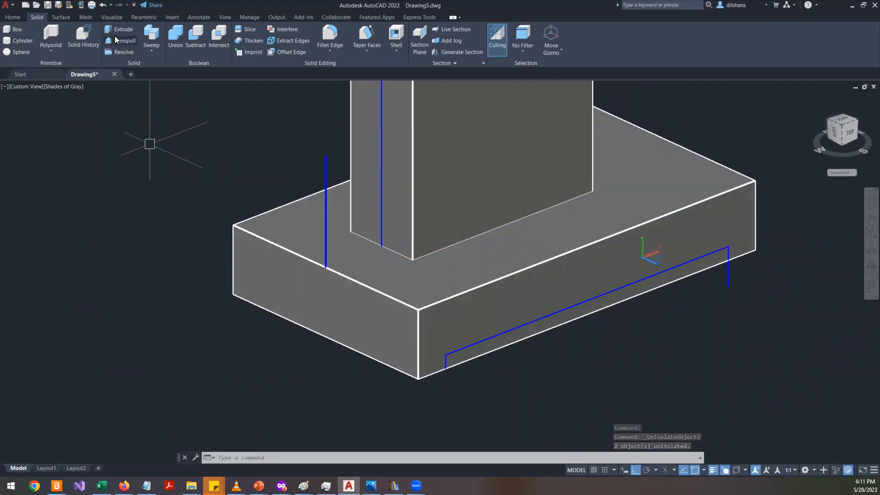
{"action": "left_click", "coordinate": [115, 39]}
{"action": "scroll", "coordinate": [615, 300], "scroll_direction": "up", "scroll_amount": 5}
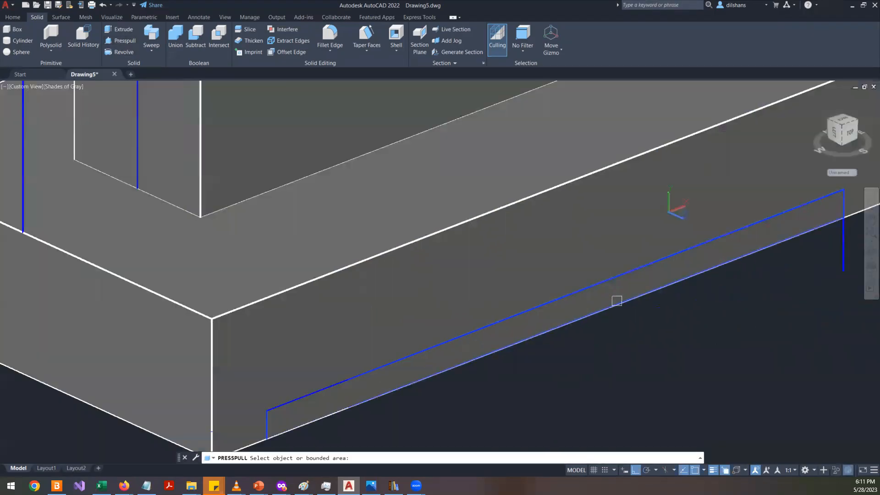
{"action": "scroll", "coordinate": [579, 312], "scroll_direction": "down", "scroll_amount": 5}
{"action": "left_click", "coordinate": [579, 309]}
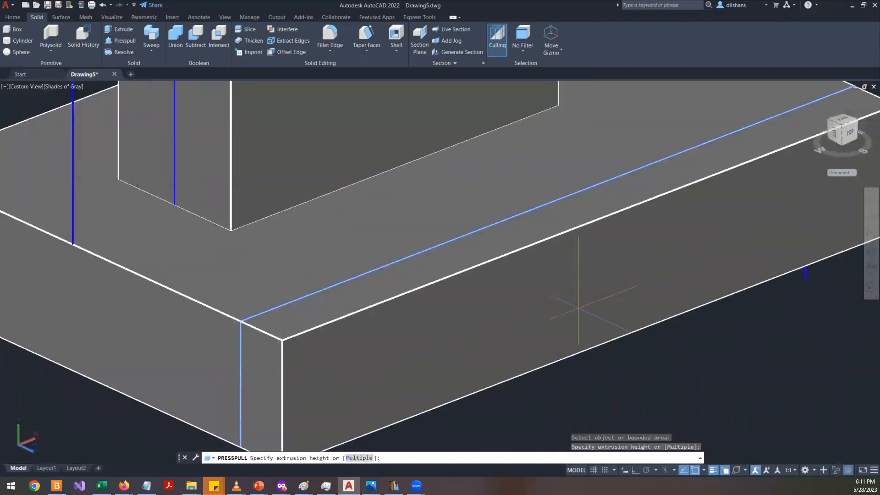
{"action": "key", "text": "Escape"}
{"action": "key", "text": "Escape"}
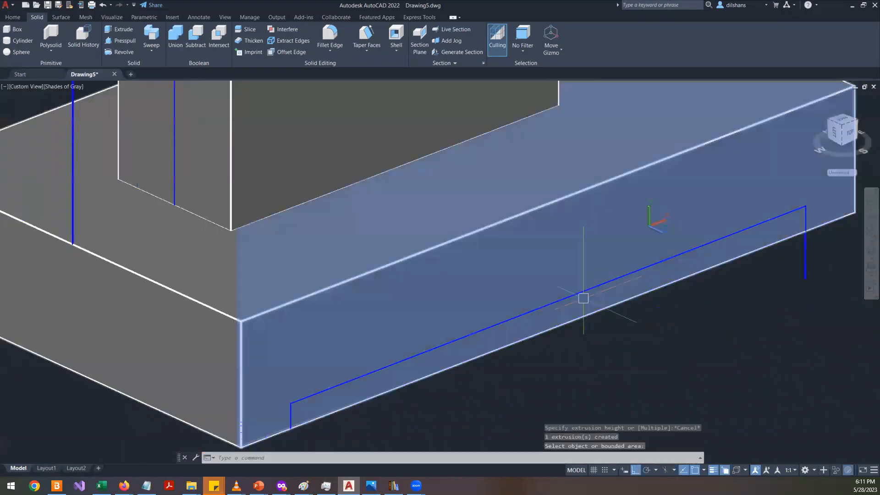
- Presspull the narrow slot region on the base plate's front face into the plate
{"action": "left_click", "coordinate": [123, 41]}
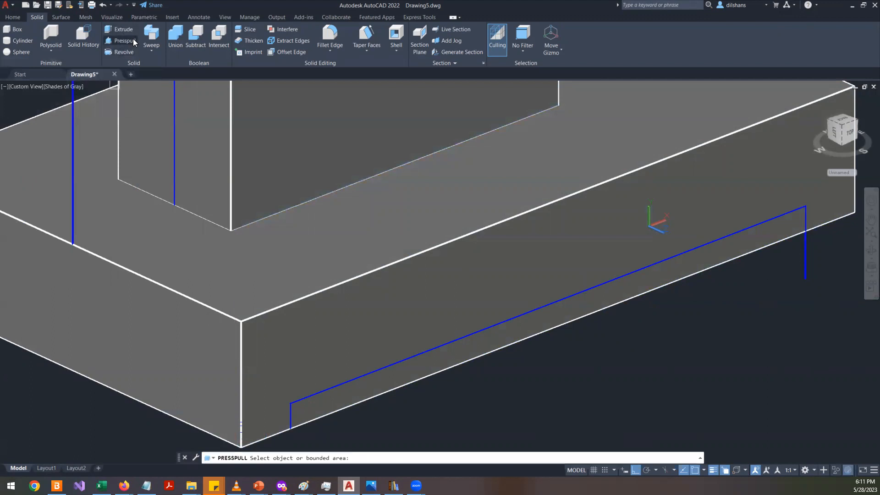
{"action": "left_click", "coordinate": [546, 321]}
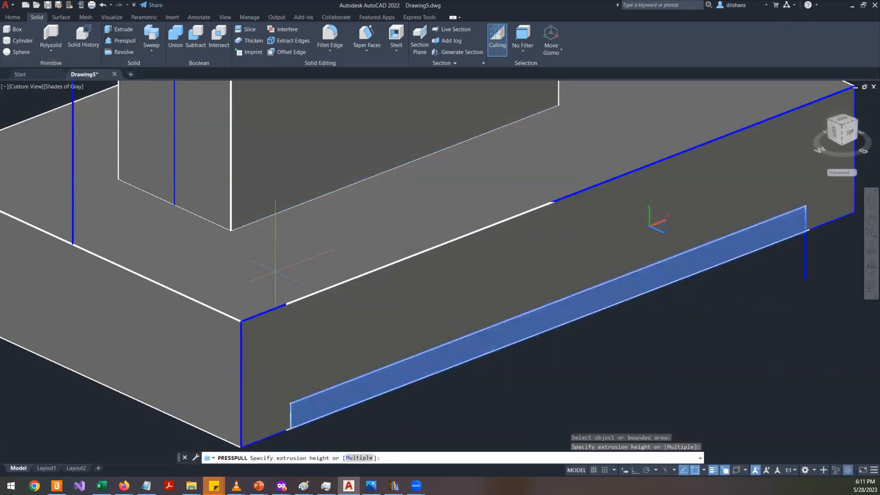
{"action": "middle_click_drag", "start_coordinate": [124, 207], "coordinate": [479, 257]}
{"action": "scroll", "coordinate": [479, 257], "scroll_direction": "down", "scroll_amount": 3}
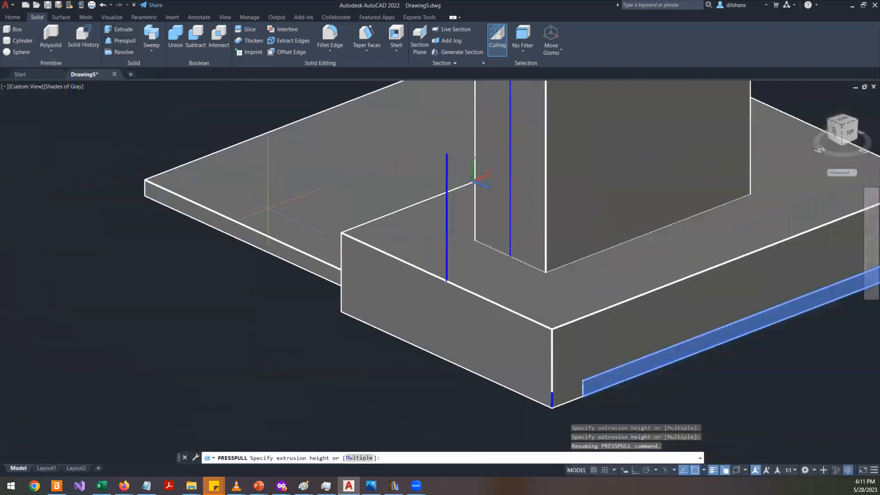
{"action": "left_click", "coordinate": [268, 173]}
{"action": "key", "text": "Return"}
{"action": "middle_click_drag", "start_coordinate": [239, 235], "coordinate": [573, 273], "text": "shift"}
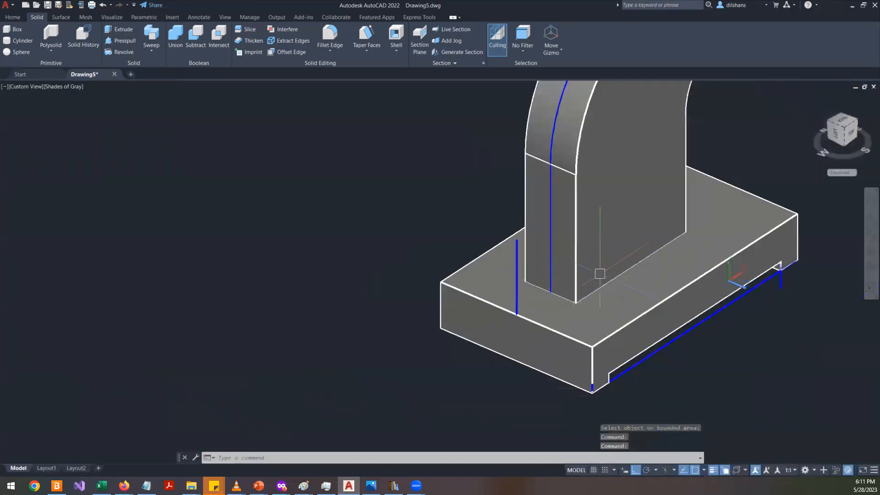
{"action": "scroll", "coordinate": [704, 308], "scroll_direction": "up", "scroll_amount": 2}
{"action": "left_click", "coordinate": [704, 308]}
- Compare the base plate's front-view profile with the reference drawing's dimensions
{"action": "key", "text": "alt+Tab"}
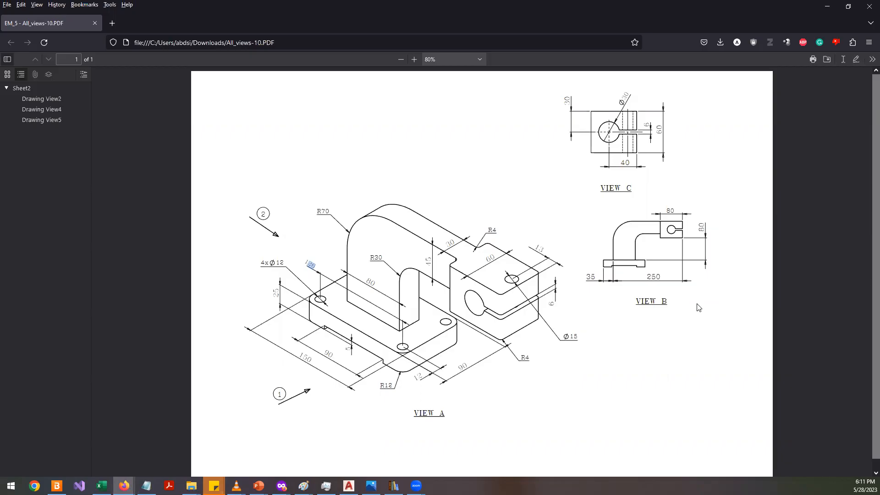
{"action": "key", "text": "alt+Tab"}
{"action": "key", "text": "Escape"}
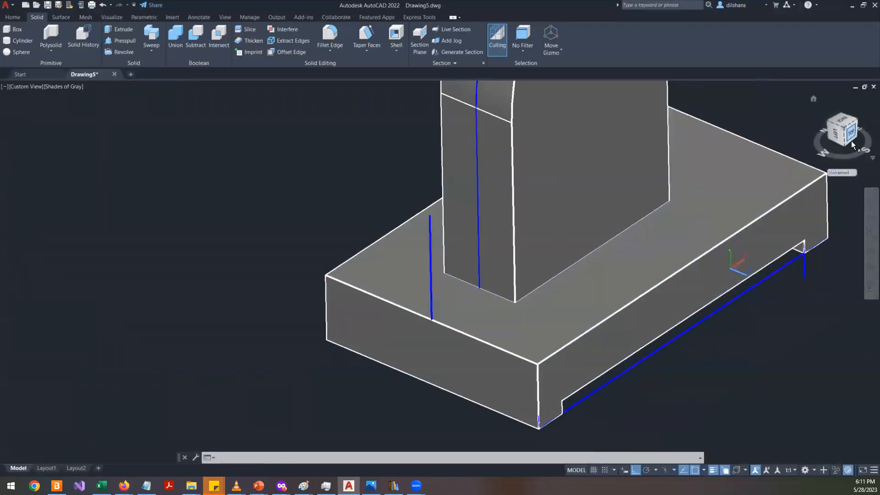
{"action": "left_click", "coordinate": [850, 142]}
{"action": "left_click", "coordinate": [865, 112]}
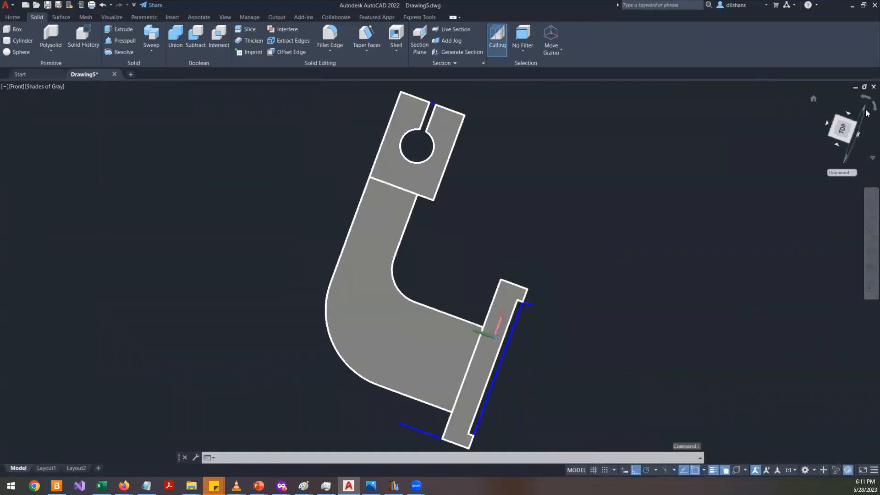
{"action": "scroll", "coordinate": [372, 358], "scroll_direction": "up", "scroll_amount": 4}
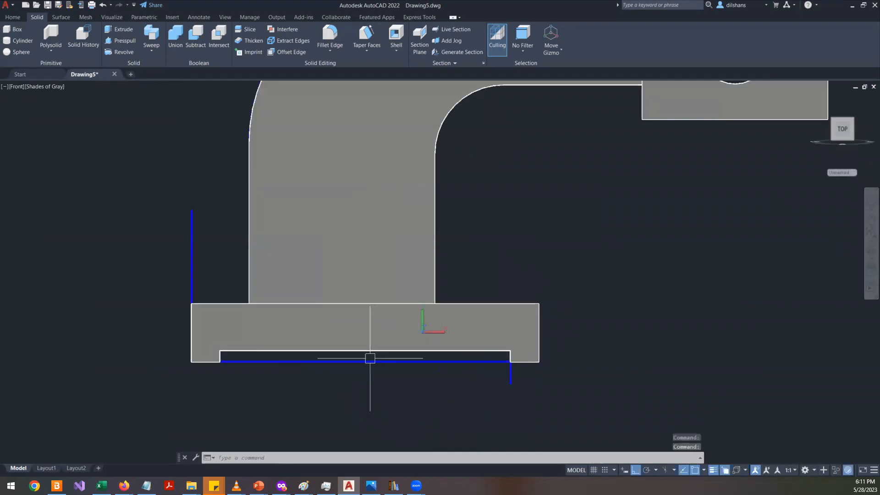
{"action": "scroll", "coordinate": [281, 370], "scroll_direction": "up", "scroll_amount": 3}
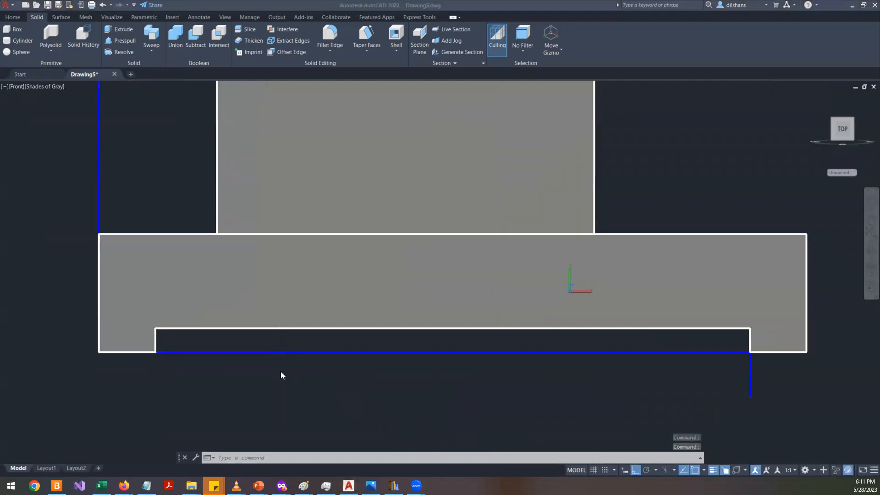
{"action": "key", "text": "alt+Tab"}
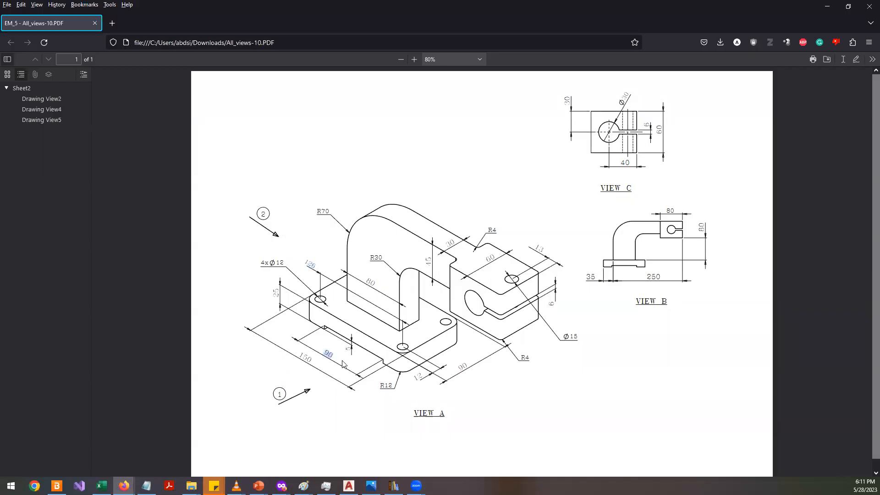
{"action": "key", "text": "alt+Tab"}
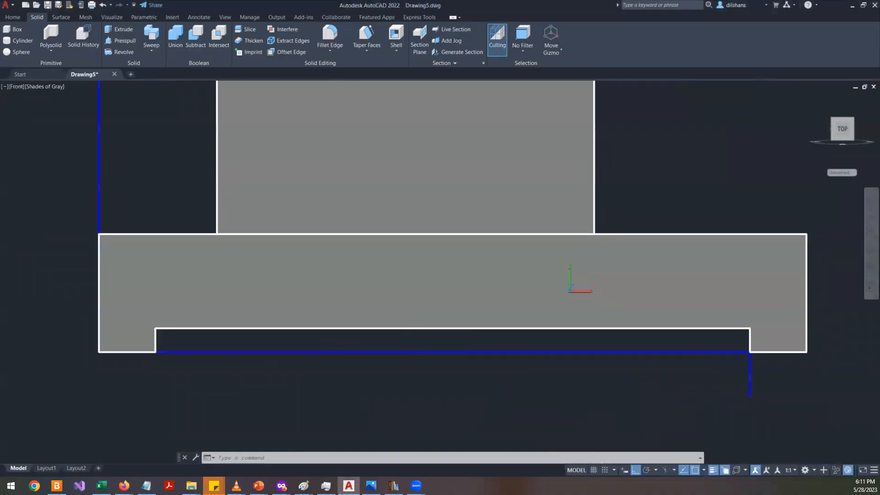
- Undo the presspull, the end of isolation and the previously drawn slot guide lines
{"action": "key", "text": "ctrl+z"}
{"action": "key", "text": "ctrl+z"}
{"action": "key", "text": "ctrl+z"}
{"action": "key", "text": "ctrl+z"}
{"action": "key", "text": "ctrl+z"}
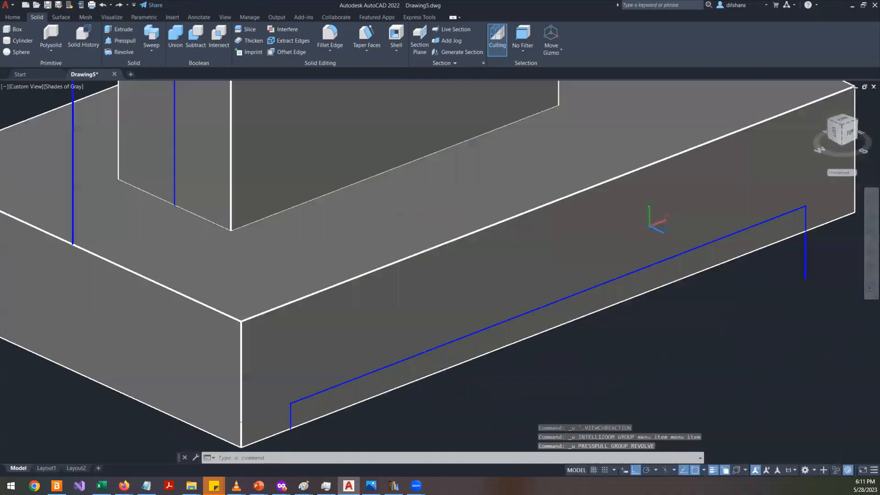
{"action": "key", "text": "ctrl+z"}
{"action": "key", "text": "ctrl+z"}
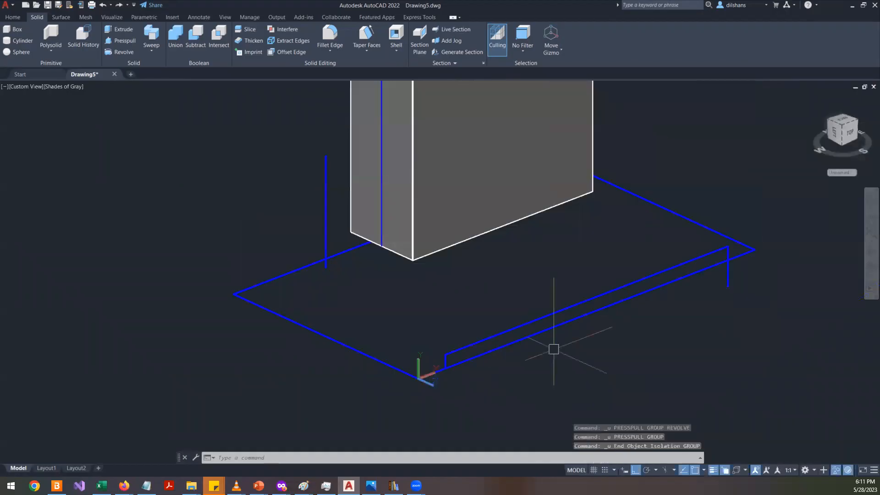
{"action": "key", "text": "ctrl+z"}
{"action": "key", "text": "ctrl+z"}
{"action": "key", "text": "ctrl+z"}
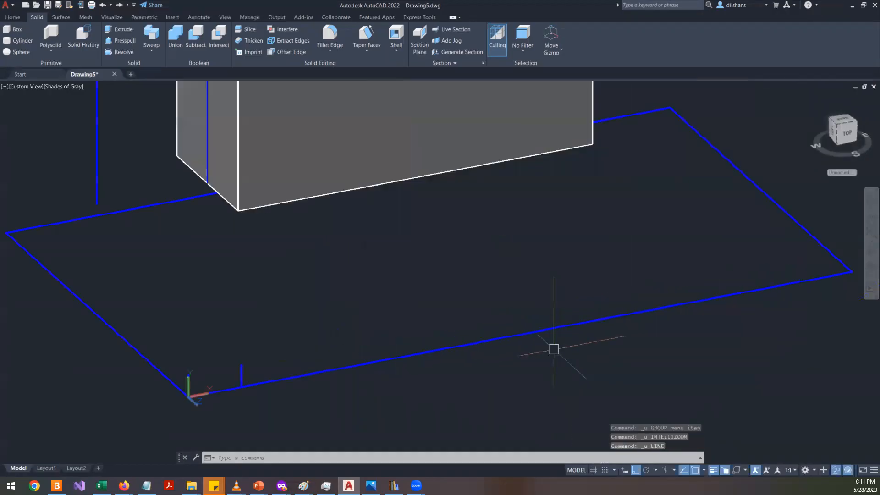
- Delete the short offset guide line and offset the corner line 30 mm along the plate's front edge instead
{"action": "left_click", "coordinate": [241, 371]}
{"action": "key", "text": "Delete"}
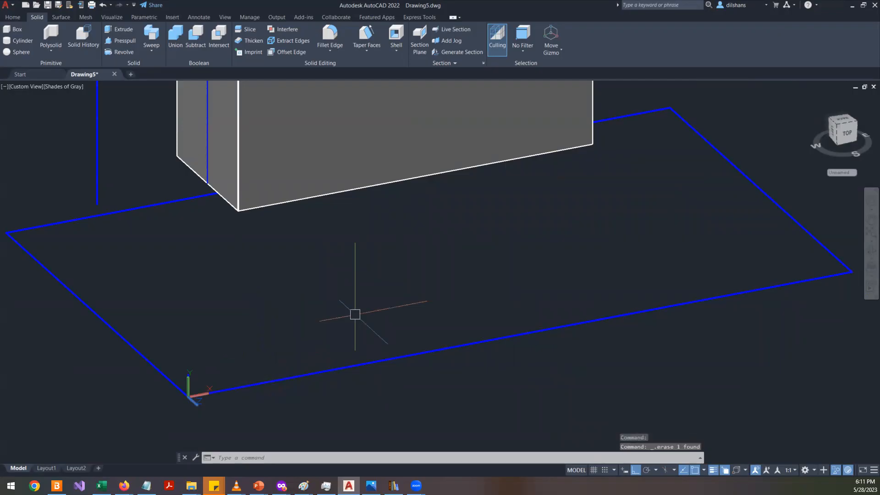
{"action": "type", "text": "o"}
{"action": "key", "text": "Return"}
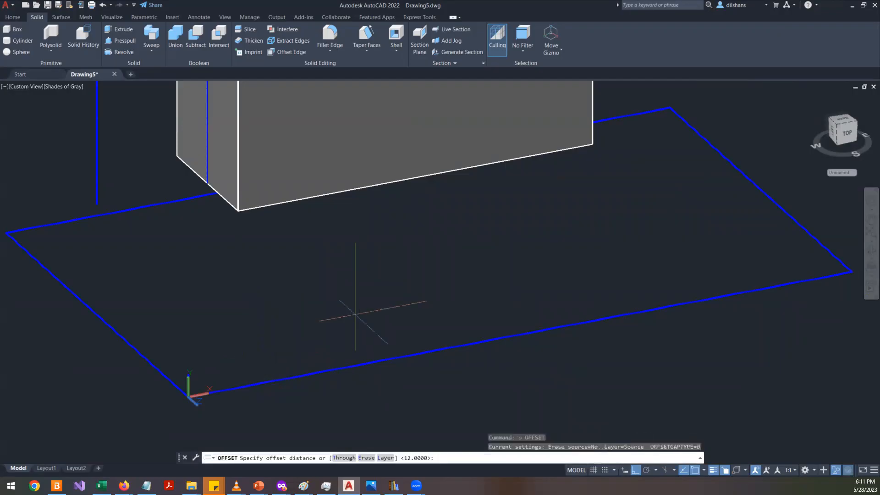
{"action": "key", "text": "alt+Tab"}
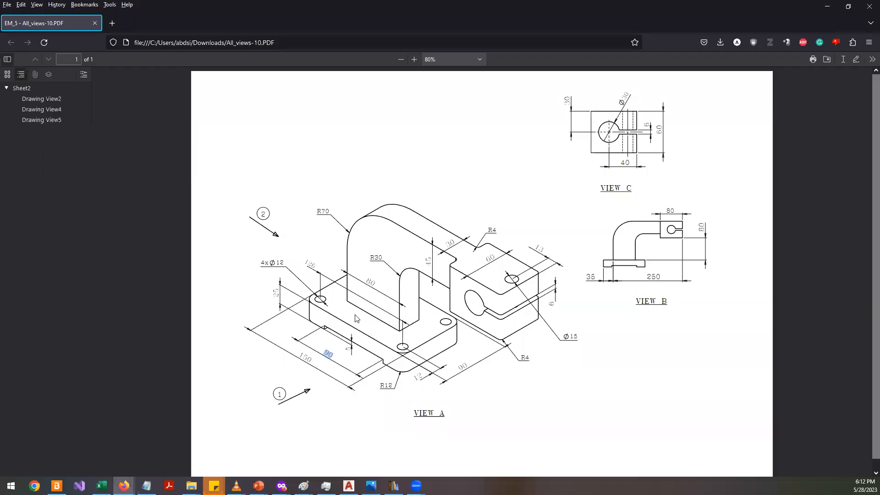
{"action": "key", "text": "alt+Tab"}
{"action": "type", "text": "30"}
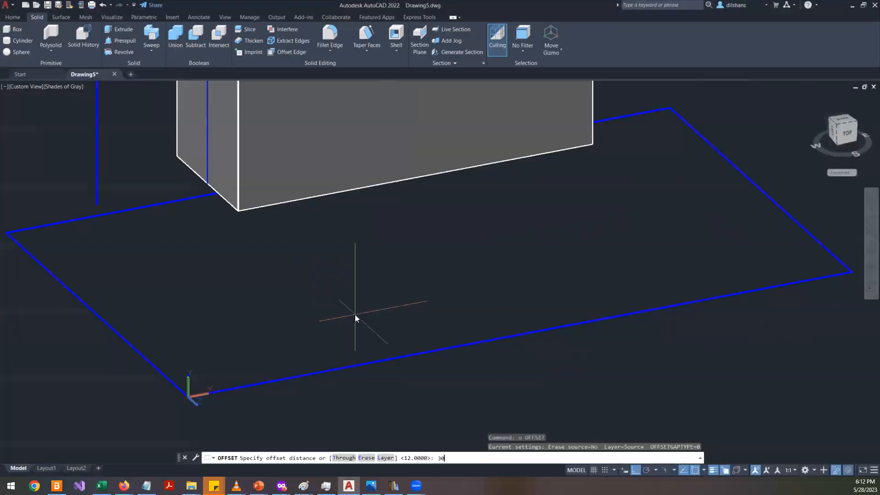
{"action": "key", "text": "Return"}
{"action": "scroll", "coordinate": [201, 390], "scroll_direction": "up", "scroll_amount": 5}
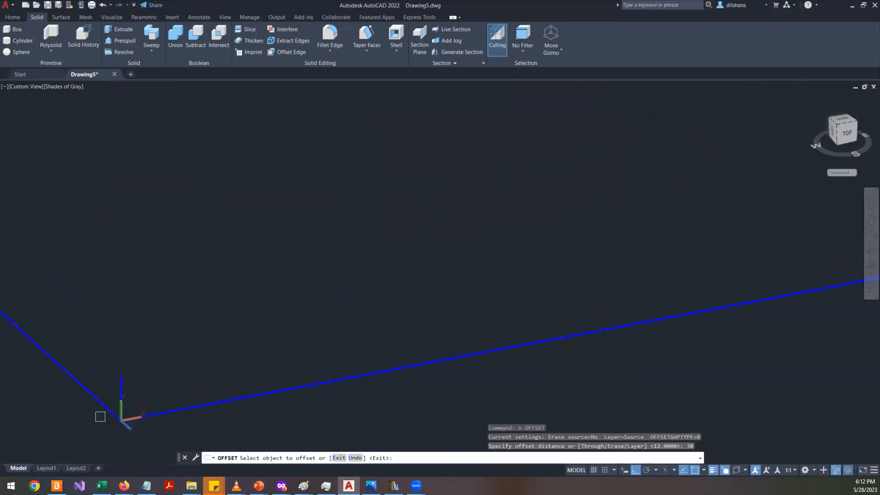
{"action": "left_click", "coordinate": [120, 372]}
{"action": "left_click", "coordinate": [300, 346]}
{"action": "key", "text": "Return"}
{"action": "scroll", "coordinate": [298, 345], "scroll_direction": "down", "scroll_amount": 2}
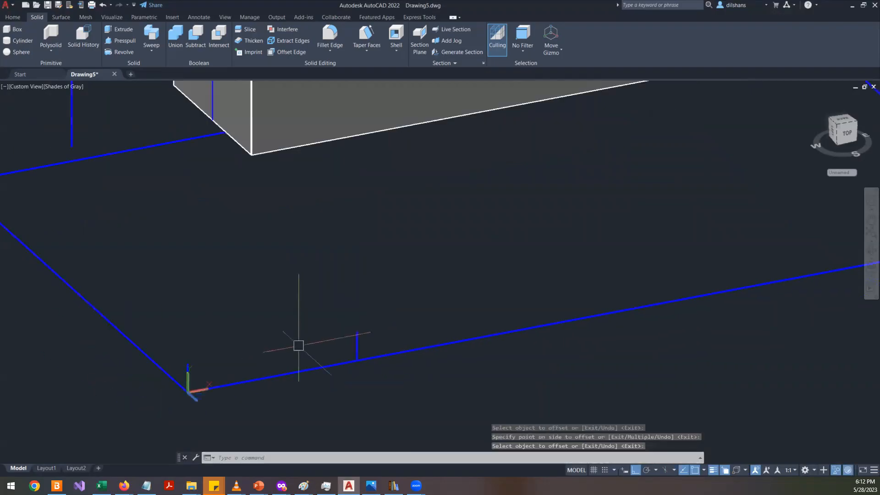
- Draw a 90 mm line along the front edge from the offset line's top, then a 5 mm segment downward
{"action": "type", "text": "l"}
{"action": "key", "text": "Return"}
{"action": "left_click", "coordinate": [357, 332]}
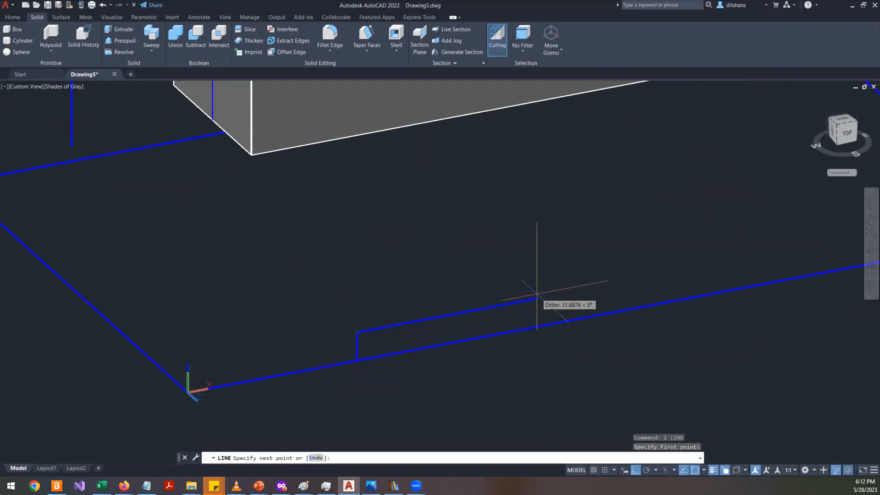
{"action": "type", "text": "90"}
{"action": "key", "text": "Return"}
{"action": "scroll", "coordinate": [585, 386], "scroll_direction": "down", "scroll_amount": 2}
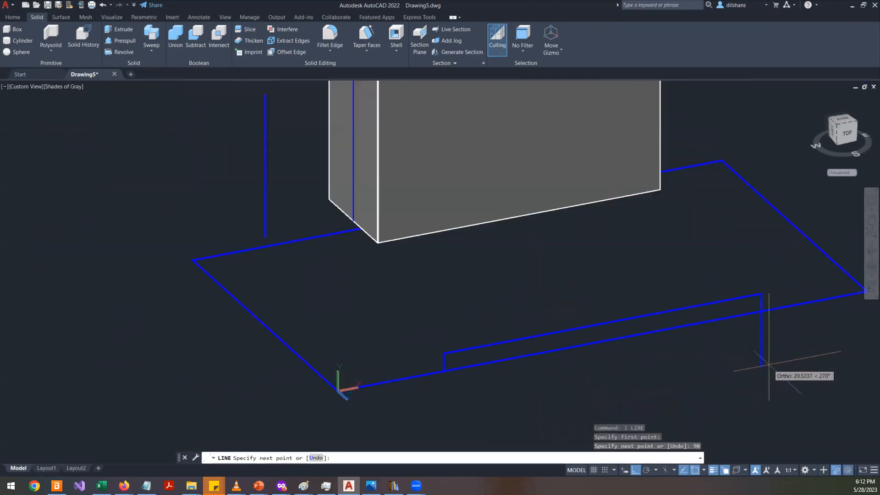
{"action": "type", "text": "5"}
{"action": "key", "text": "Return"}
{"action": "key", "text": "Return"}
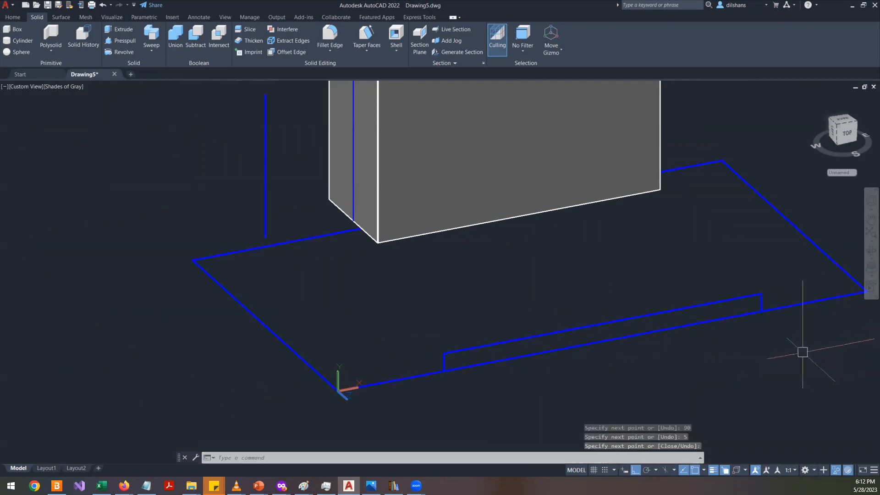
- End object isolation so the hidden base plate is shown with the new slot outline
{"action": "right_click", "coordinate": [198, 160]}
{"action": "mouse_move", "coordinate": [246, 197]}
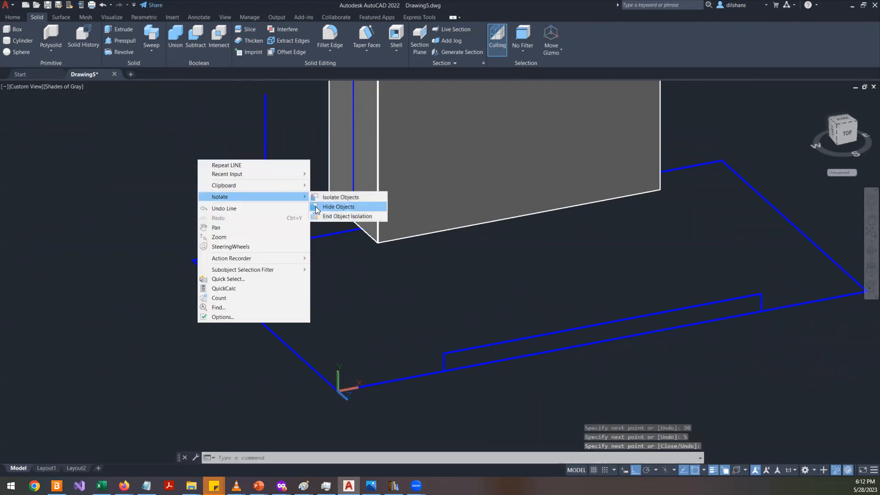
{"action": "left_click", "coordinate": [342, 216]}
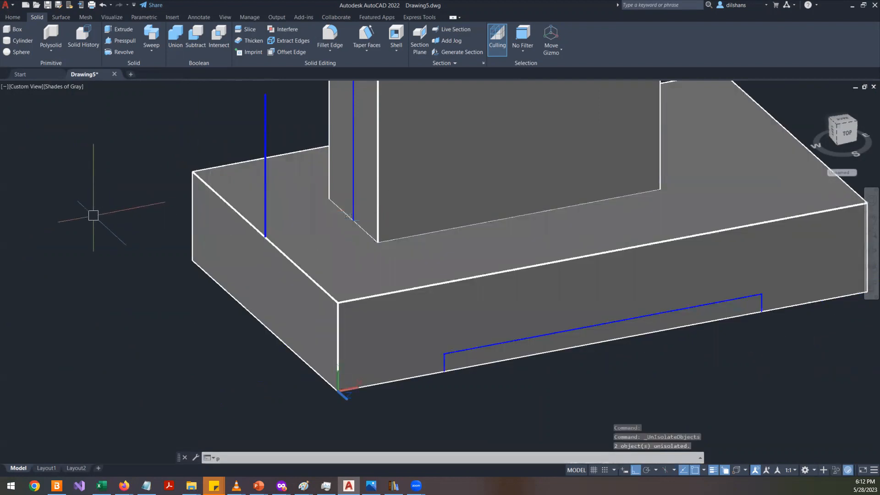
- Presspull the 90 by 5 mm slot region through the base plate's depth
{"action": "type", "text": "resspu"}
{"action": "key", "text": "Return"}
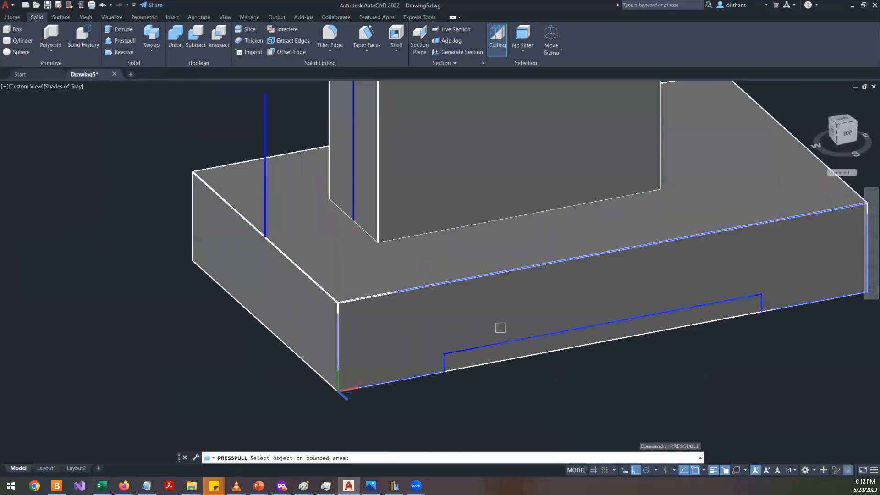
{"action": "left_click", "coordinate": [556, 345]}
{"action": "left_click", "coordinate": [161, 178]}
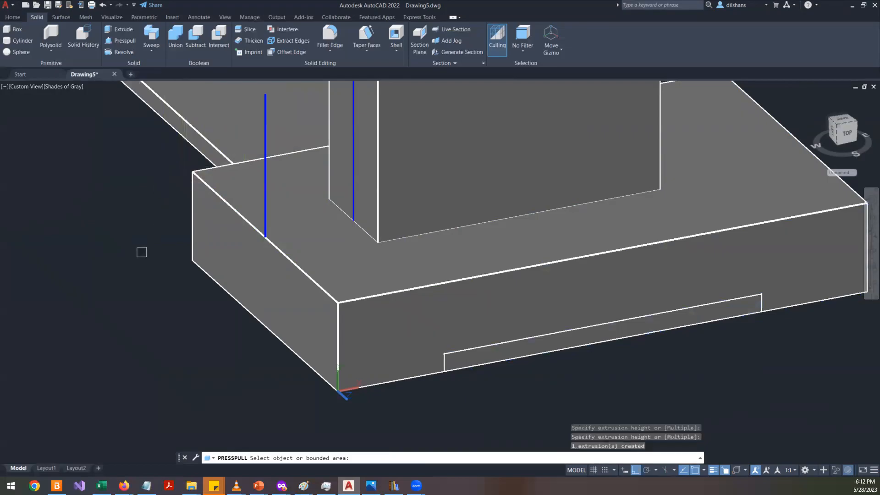
{"action": "scroll", "coordinate": [141, 252], "scroll_direction": "down", "scroll_amount": 4}
{"action": "middle_click_drag", "start_coordinate": [142, 252], "coordinate": [337, 269], "text": "shift"}
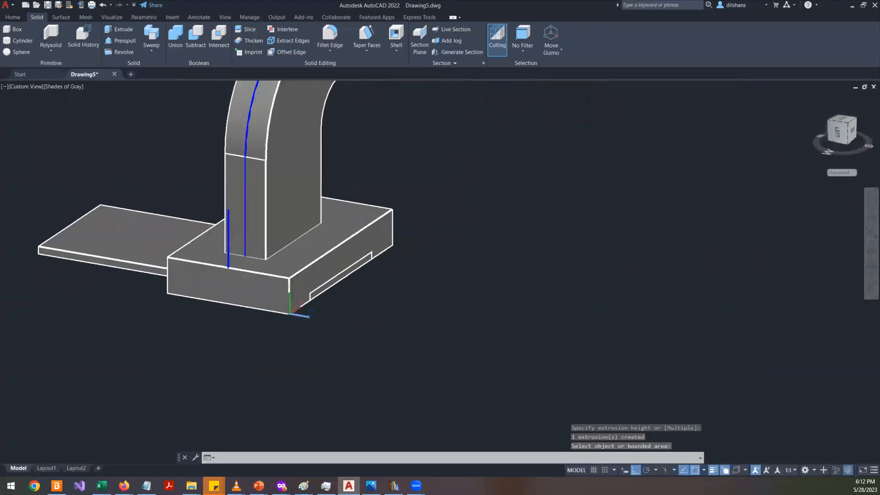
{"action": "key", "text": "Escape"}
{"action": "key", "text": "Escape"}
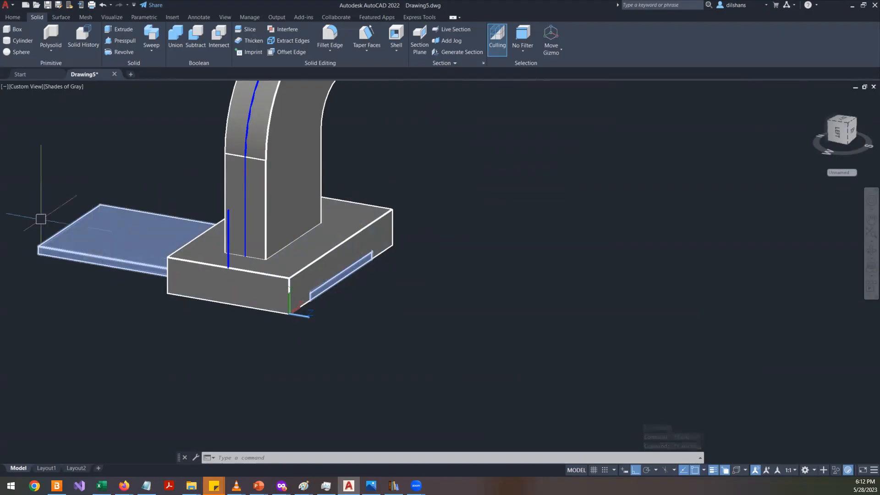
- Subtract the pulled slot solid from the base plate
{"action": "left_click", "coordinate": [189, 42]}
{"action": "left_click", "coordinate": [389, 230]}
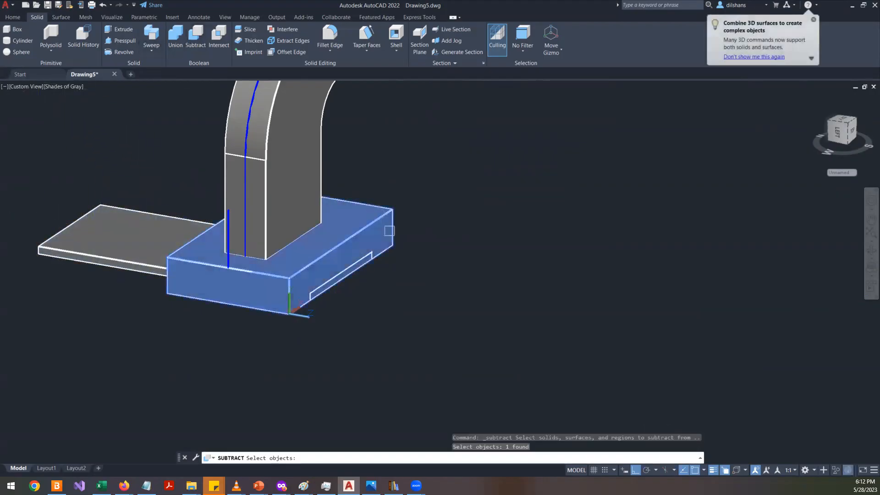
{"action": "key", "text": "Return"}
{"action": "left_click", "coordinate": [94, 234]}
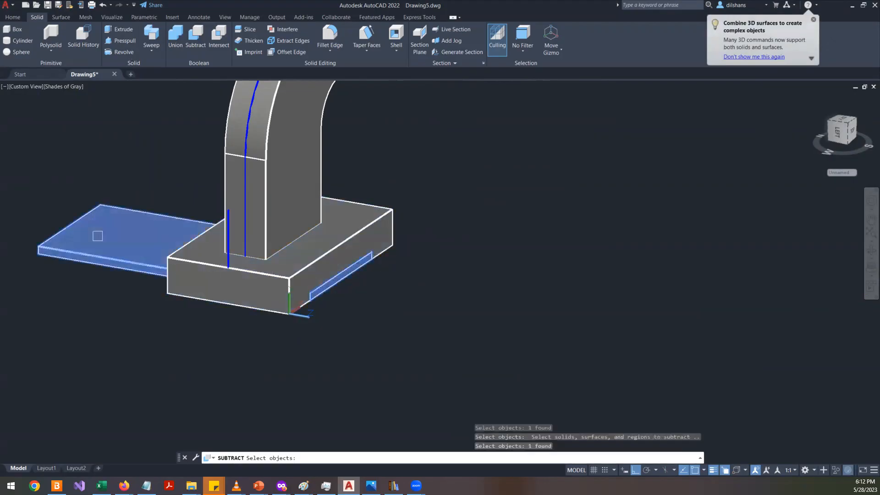
{"action": "key", "text": "Return"}
{"action": "left_click", "coordinate": [867, 250]}
{"action": "left_click_drag", "start_coordinate": [419, 238], "coordinate": [380, 315]}
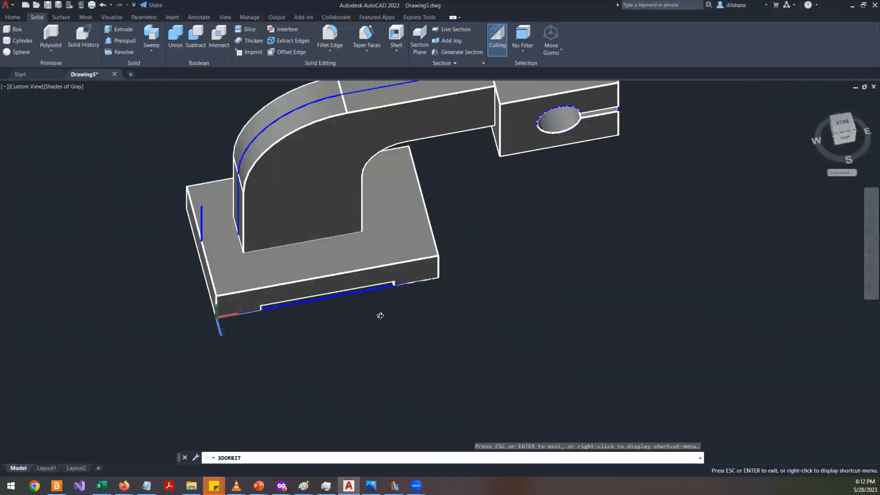
- Exit the orbit and check the reference drawing for the base plate hole details
{"action": "key", "text": "Escape"}
{"action": "key", "text": "alt+Tab"}
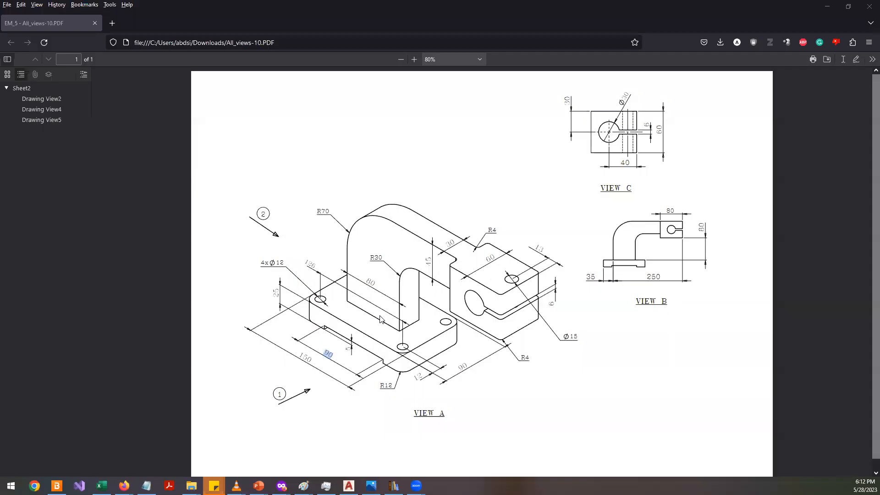
{"action": "left_click", "coordinate": [409, 358]}
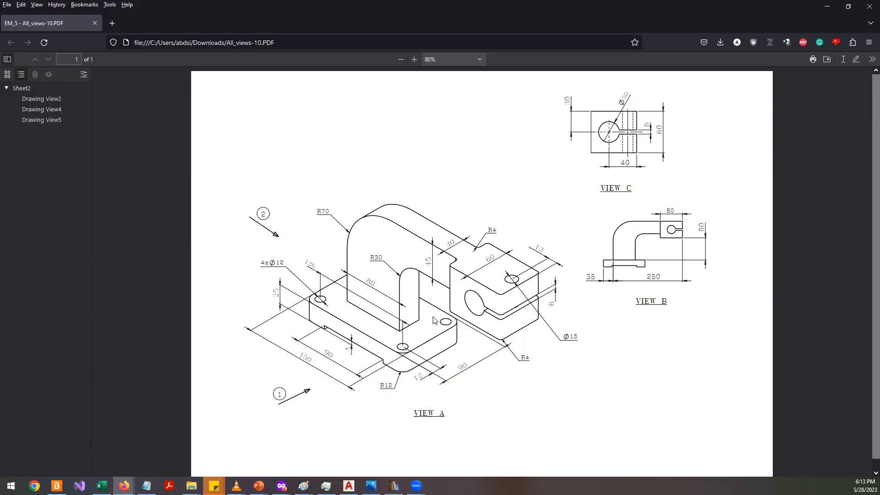
{"action": "key", "text": "alt+Tab"}
- Set the UCS to the top face of the base plate
{"action": "scroll", "coordinate": [450, 275], "scroll_direction": "up", "scroll_amount": 5}
{"action": "type", "text": "ucs"}
{"action": "key", "text": "Return"}
{"action": "type", "text": "f"}
{"action": "key", "text": "Return"}
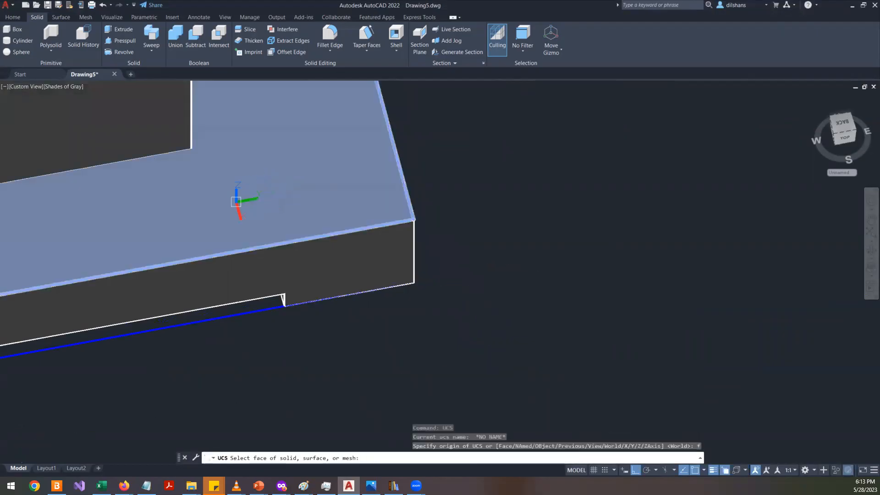
{"action": "left_click", "coordinate": [236, 202]}
{"action": "key", "text": "Return"}
- Draw a 12 mm diameter circle centred on the base plate's top front corner
{"action": "type", "text": "c"}
{"action": "key", "text": "Return"}
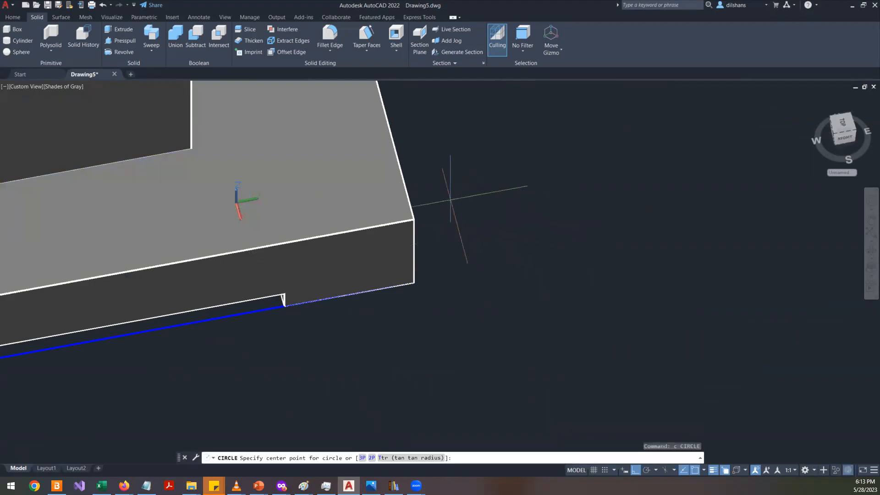
{"action": "left_click", "coordinate": [414, 219]}
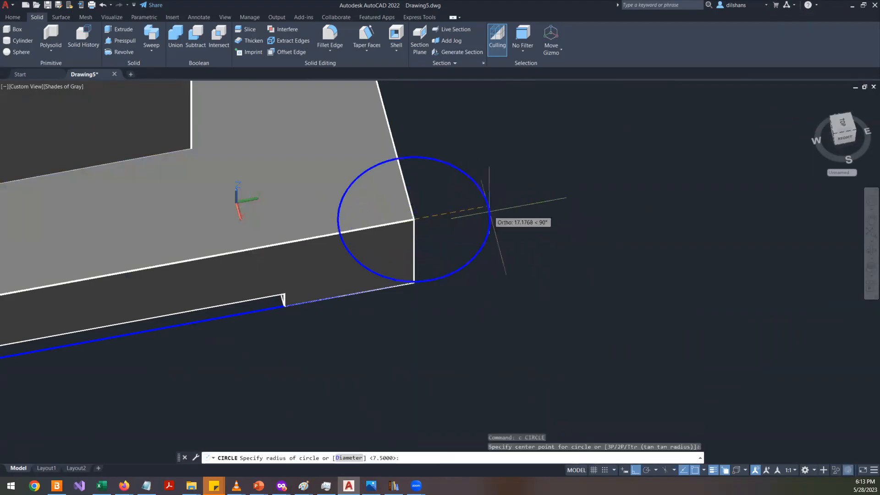
{"action": "key", "text": "alt+Tab"}
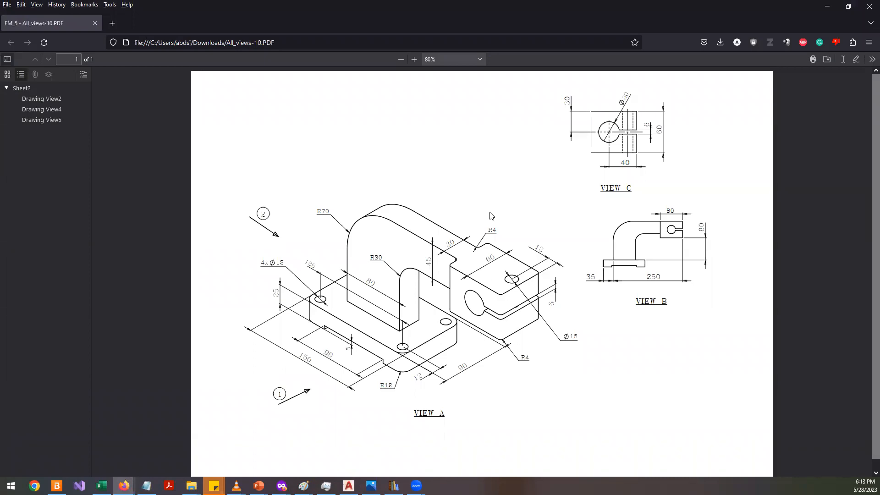
{"action": "key", "text": "alt+Tab"}
{"action": "type", "text": "d"}
{"action": "key", "text": "Return"}
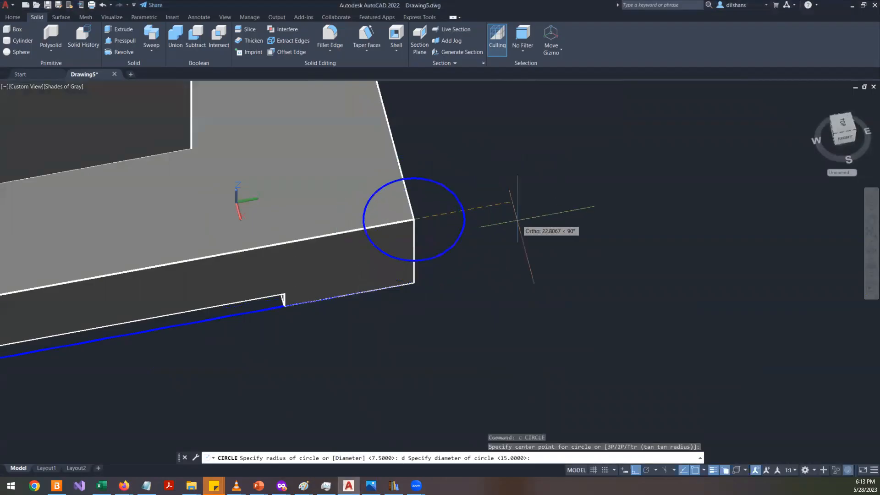
{"action": "key", "text": "Return"}
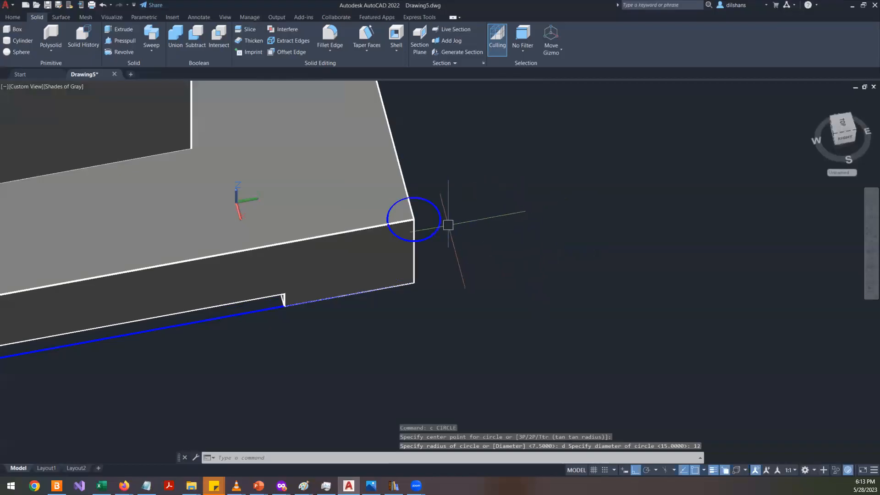
- Move the circle 12 mm inward along each of the two plate edges
{"action": "type", "text": "m"}
{"action": "key", "text": "Return"}
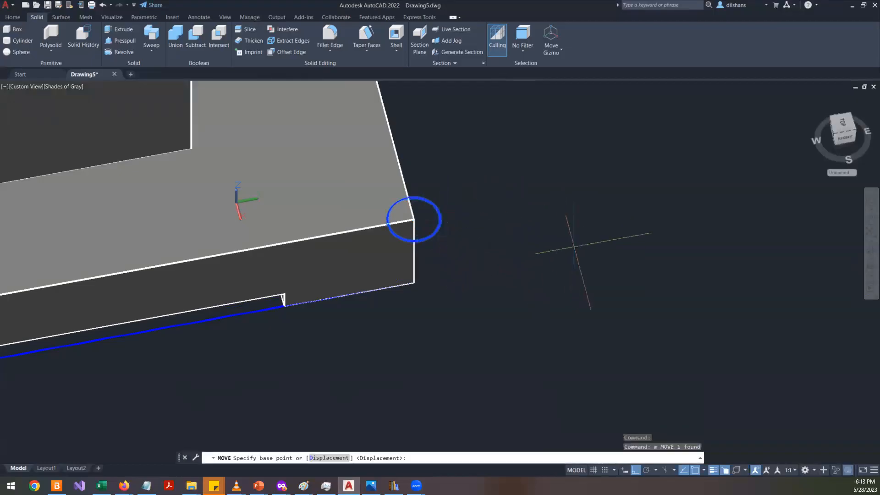
{"action": "left_click", "coordinate": [569, 245]}
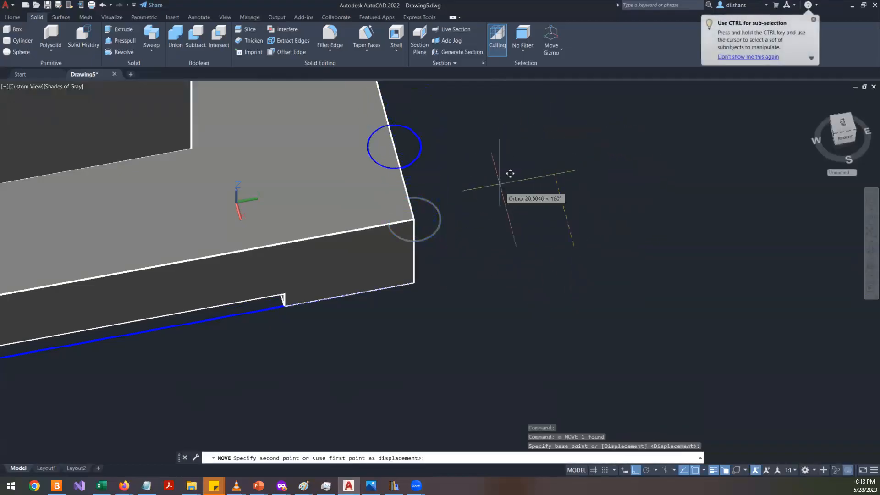
{"action": "type", "text": "12"}
{"action": "key", "text": "Return"}
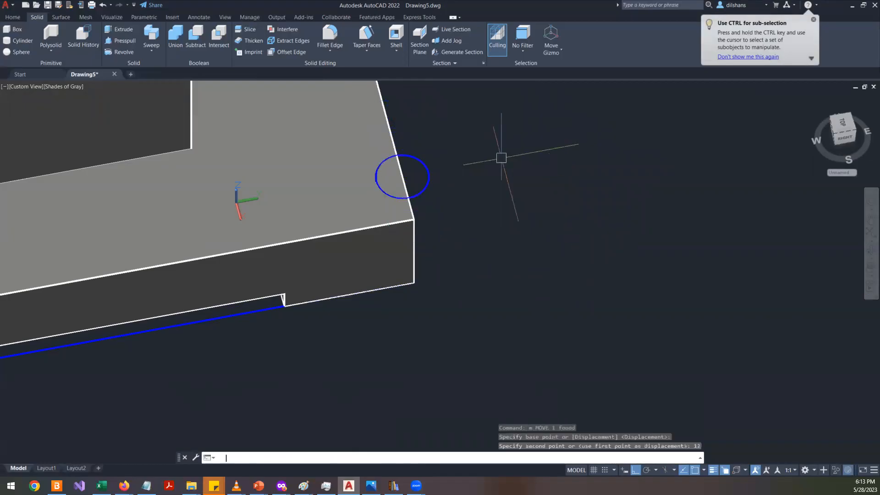
{"action": "key", "text": "Return"}
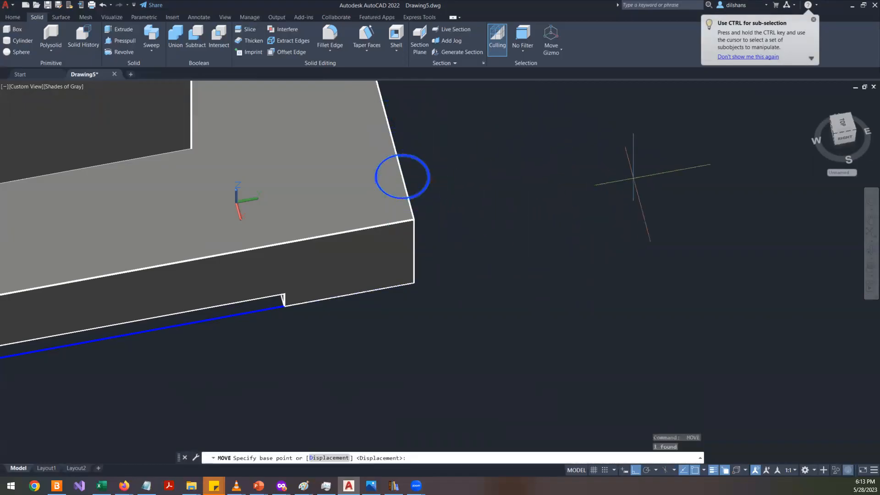
{"action": "left_click", "coordinate": [625, 170]}
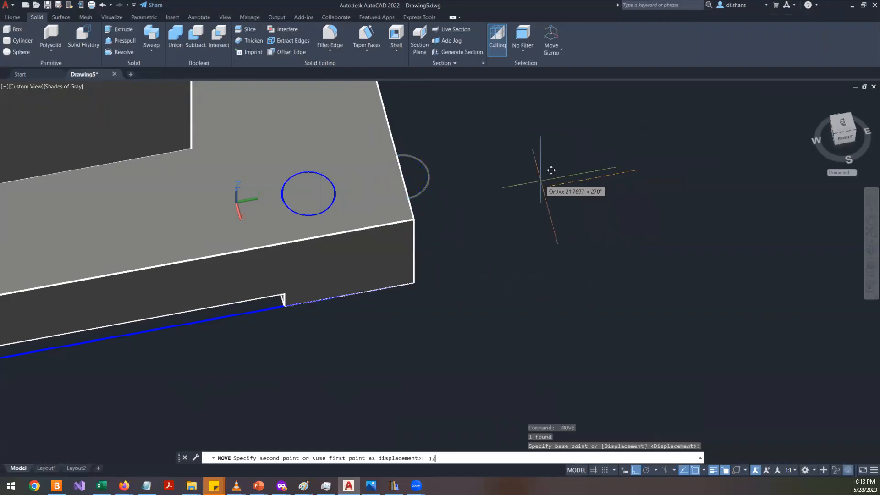
{"action": "type", "text": "12"}
{"action": "key", "text": "Return"}
- Mirror the hole circle across the plate's width to the other front corner, keeping the original
{"action": "scroll", "coordinate": [541, 180], "scroll_direction": "down", "scroll_amount": 3}
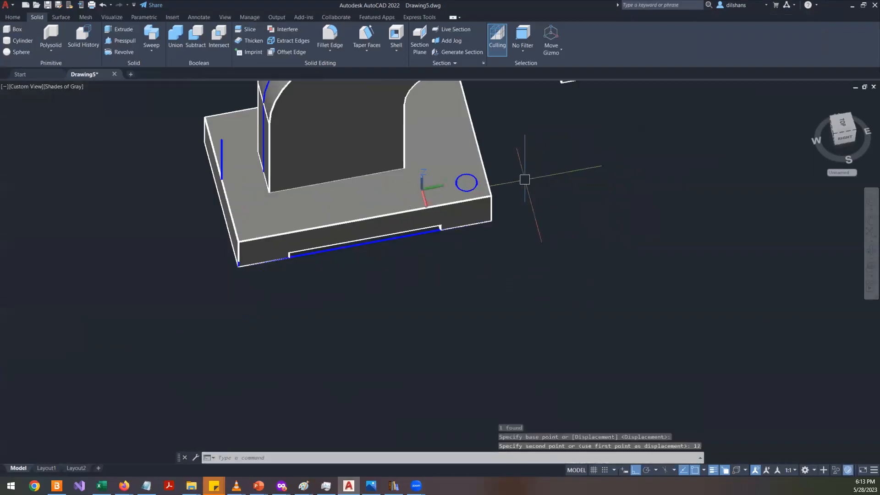
{"action": "scroll", "coordinate": [524, 179], "scroll_direction": "up", "scroll_amount": 3}
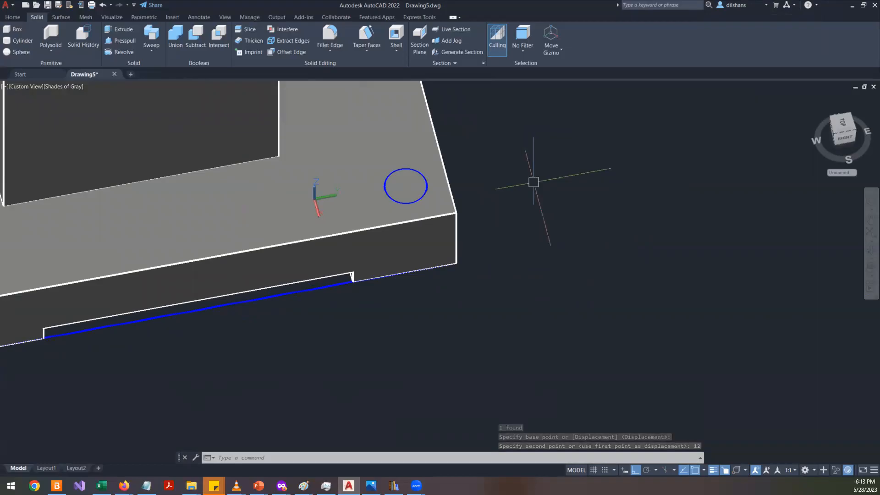
{"action": "type", "text": "mis"}
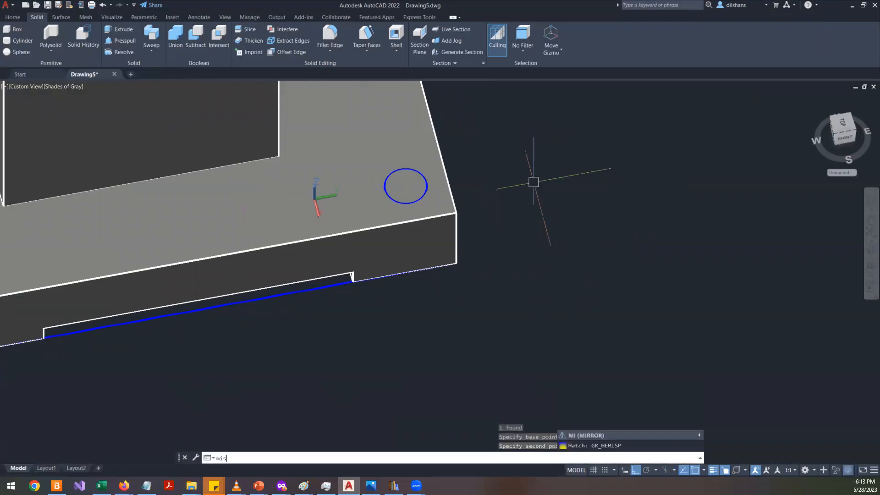
{"action": "key", "text": "BackSpace"}
{"action": "type", "text": "rr"}
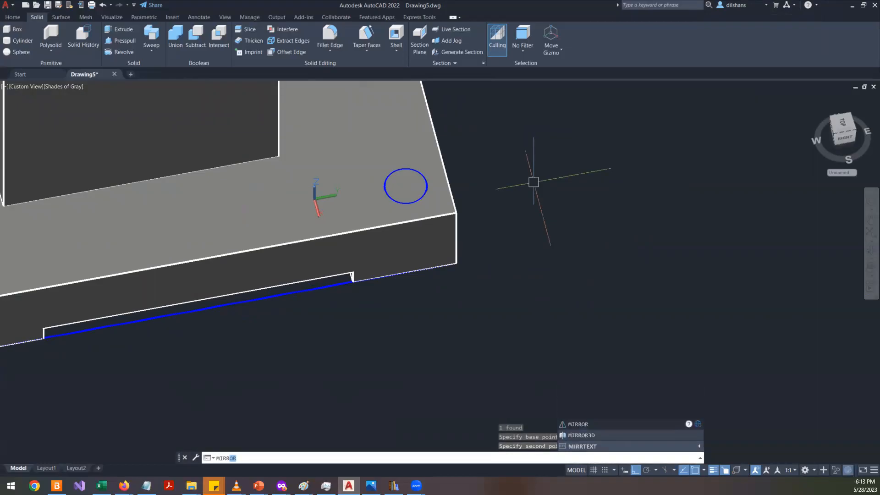
{"action": "key", "text": "Return"}
{"action": "left_click", "coordinate": [417, 168]}
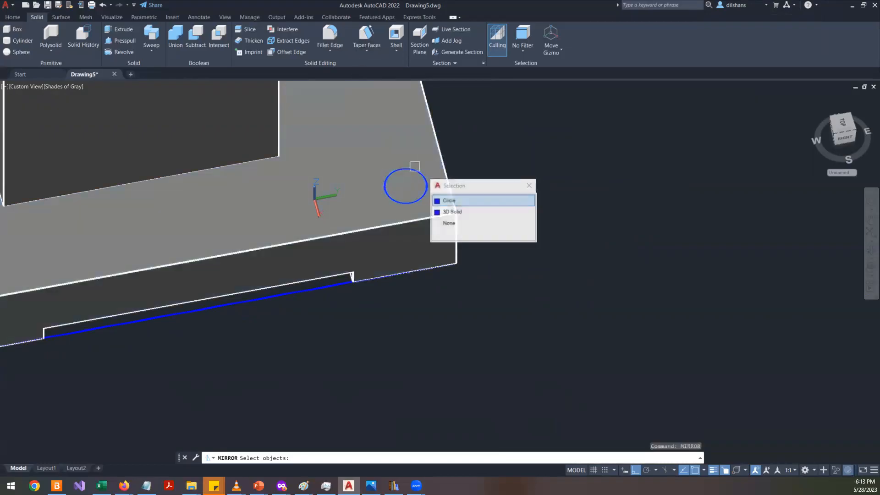
{"action": "left_click", "coordinate": [450, 196]}
{"action": "key", "text": "Return"}
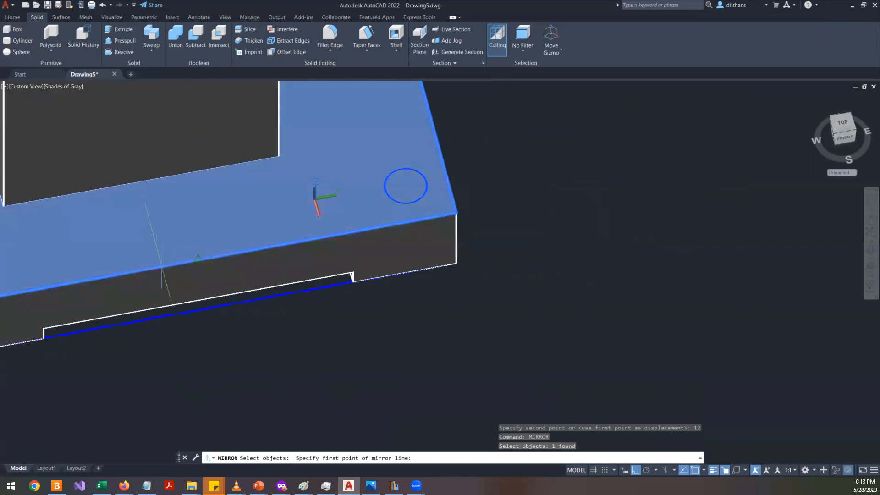
{"action": "left_click", "coordinate": [161, 266]}
{"action": "scroll", "coordinate": [333, 347], "scroll_direction": "down", "scroll_amount": 4}
{"action": "left_click", "coordinate": [333, 347]}
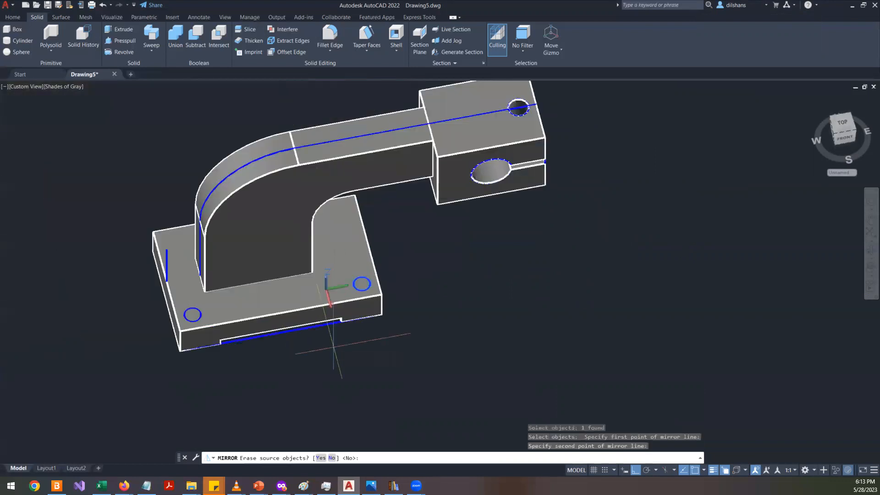
{"action": "key", "text": "Return"}
- Mirror both hole circles across the plate to the back corners
{"action": "scroll", "coordinate": [342, 295], "scroll_direction": "up", "scroll_amount": 5}
{"action": "left_click", "coordinate": [380, 272]}
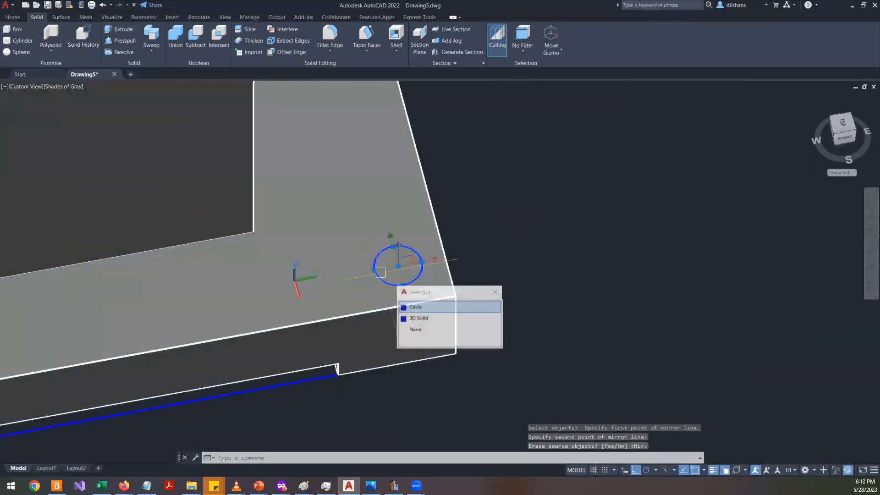
{"action": "left_click", "coordinate": [434, 306]}
{"action": "scroll", "coordinate": [433, 303], "scroll_direction": "down", "scroll_amount": 5}
{"action": "scroll", "coordinate": [433, 303], "scroll_direction": "up", "scroll_amount": 2}
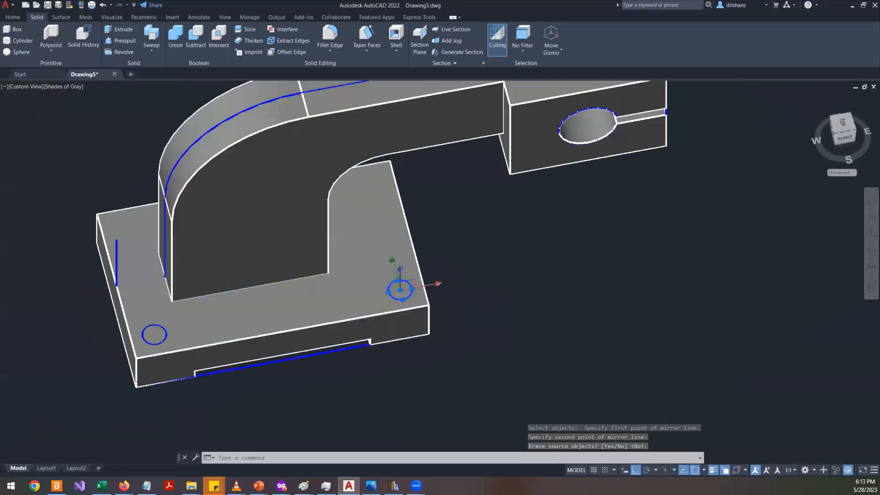
{"action": "scroll", "coordinate": [166, 306], "scroll_direction": "up", "scroll_amount": 2}
{"action": "left_click", "coordinate": [168, 338]}
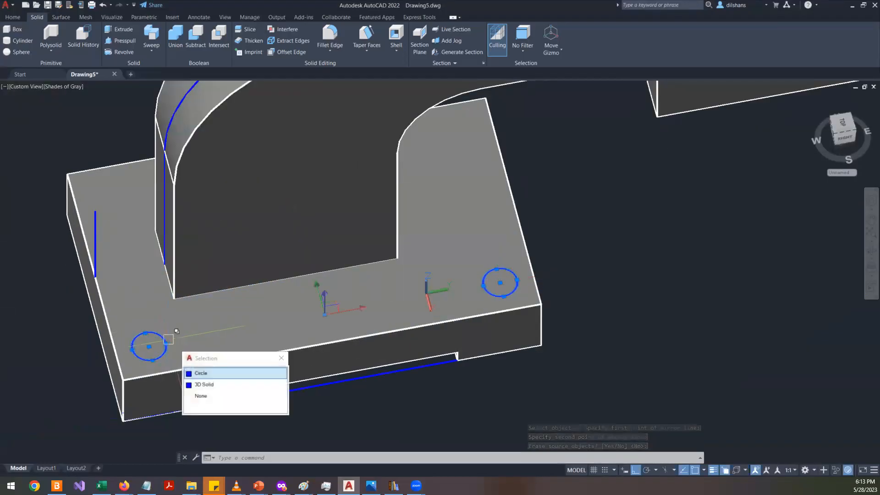
{"action": "left_click", "coordinate": [216, 371]}
{"action": "type", "text": "mi"}
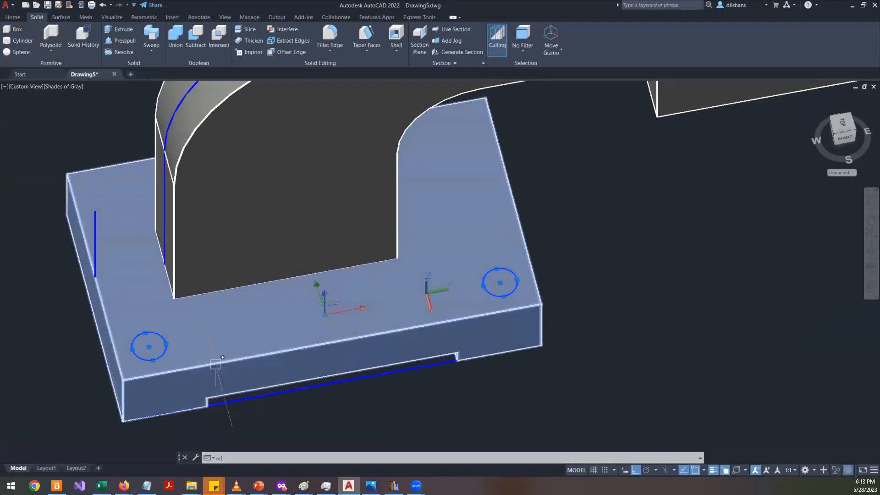
{"action": "key", "text": "Return"}
{"action": "left_click", "coordinate": [512, 201]}
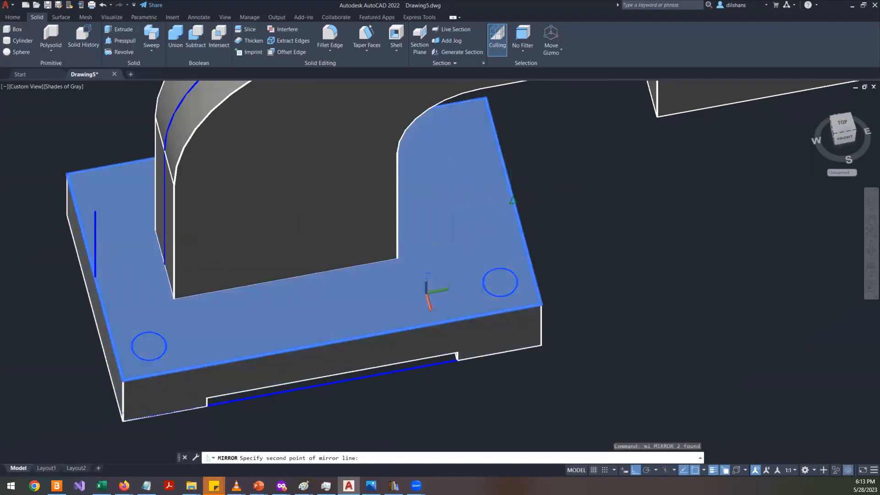
{"action": "left_click", "coordinate": [53, 256]}
{"action": "key", "text": "Escape"}
{"action": "key", "text": "Escape"}
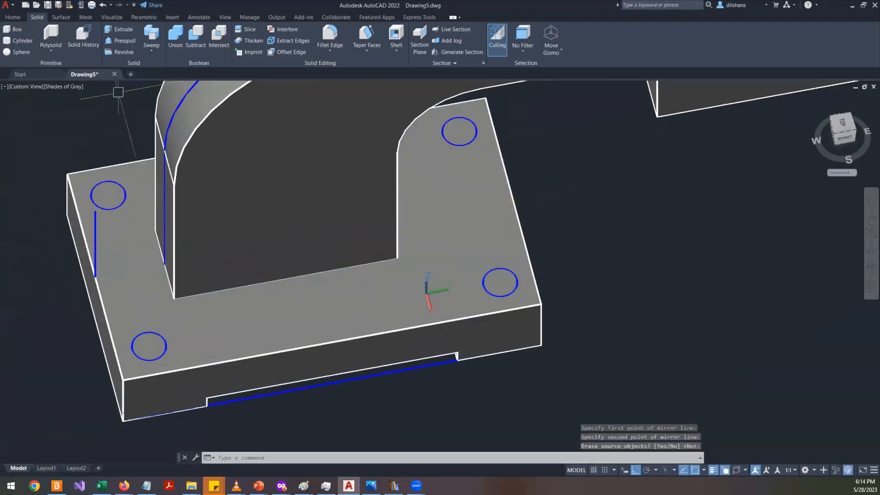
- Presspull the four circles down through the base plate to cut the mounting holes
{"action": "left_click", "coordinate": [125, 40]}
{"action": "scroll", "coordinate": [143, 356], "scroll_direction": "up", "scroll_amount": 2}
{"action": "left_click", "coordinate": [163, 341]}
{"action": "middle_click_drag", "start_coordinate": [160, 401], "coordinate": [204, 239]}
{"action": "left_click", "coordinate": [151, 342]}
{"action": "middle_click_drag", "start_coordinate": [363, 290], "coordinate": [171, 427]}
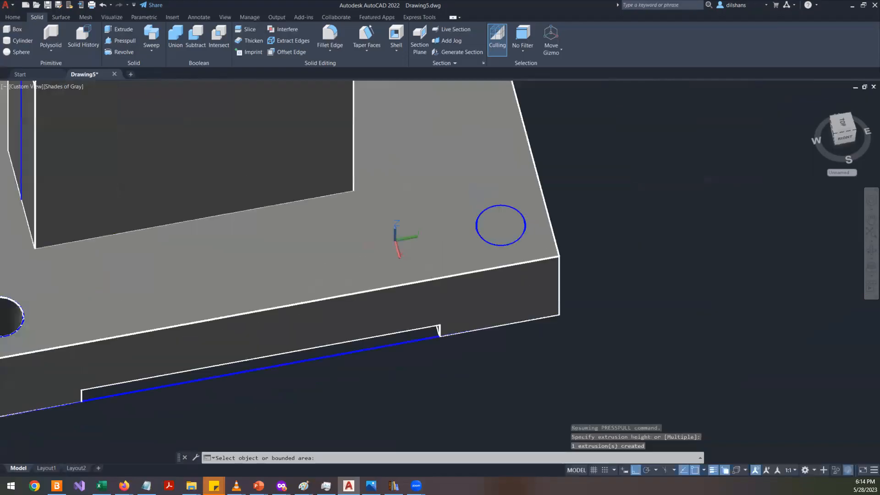
{"action": "left_click", "coordinate": [497, 228]}
{"action": "left_click", "coordinate": [532, 375]}
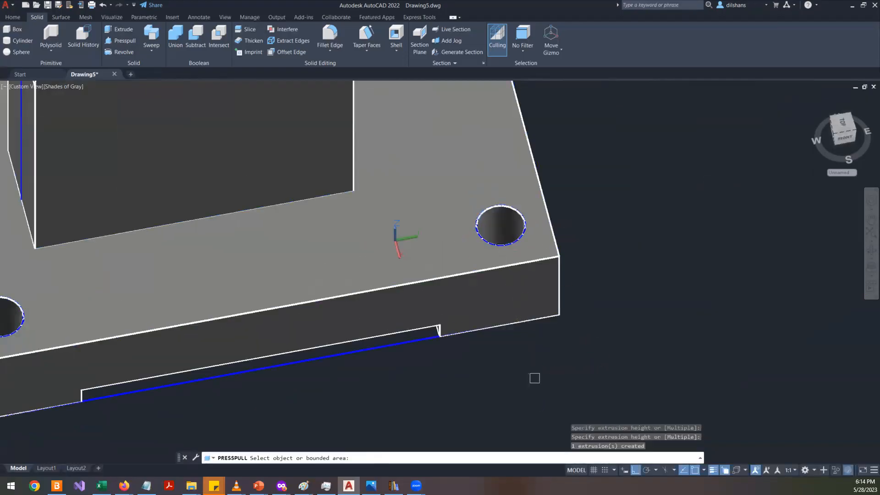
{"action": "scroll", "coordinate": [536, 369], "scroll_direction": "down", "scroll_amount": 2}
{"action": "scroll", "coordinate": [181, 228], "scroll_direction": "up", "scroll_amount": 2}
{"action": "left_click", "coordinate": [159, 192]}
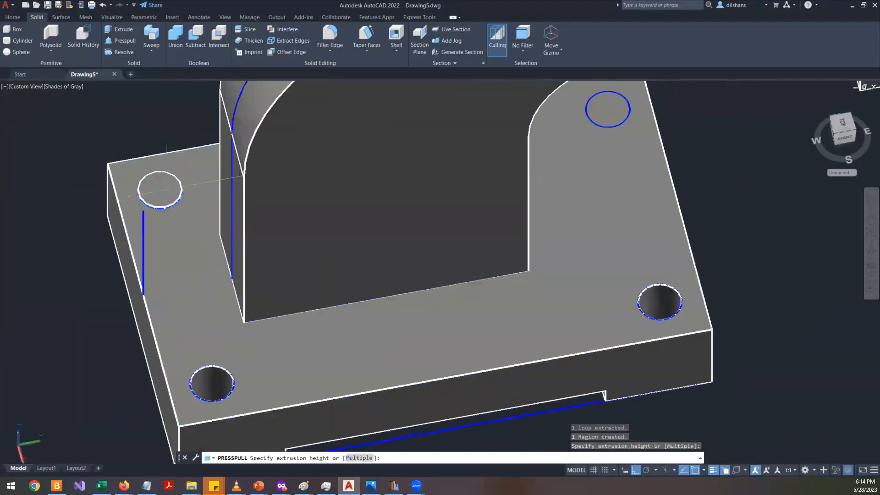
{"action": "left_click", "coordinate": [135, 325]}
{"action": "middle_click_drag", "start_coordinate": [546, 263], "coordinate": [391, 153]}
{"action": "left_click", "coordinate": [451, 124]}
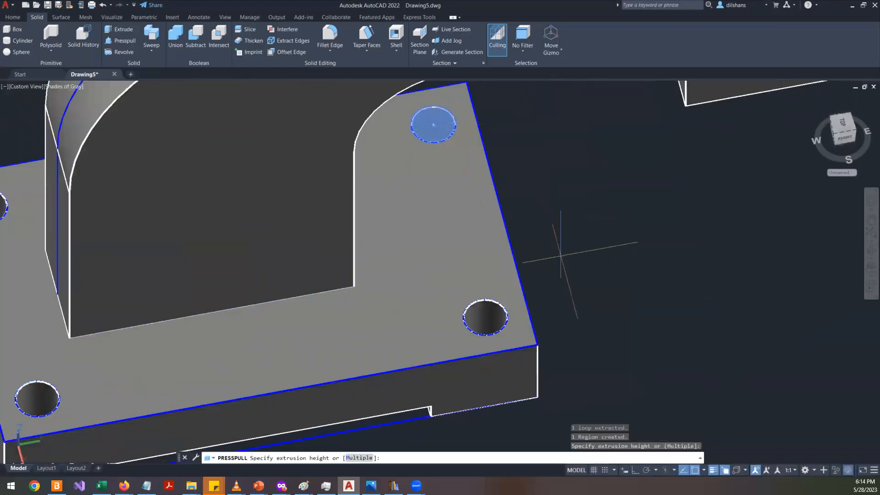
{"action": "left_click", "coordinate": [562, 256]}
{"action": "scroll", "coordinate": [555, 260], "scroll_direction": "down", "scroll_amount": 2}
{"action": "key", "text": "Return"}
- Orbit around the base plate and compare it with the reference drawing
{"action": "middle_click_drag", "start_coordinate": [486, 275], "coordinate": [438, 278], "text": "shift"}
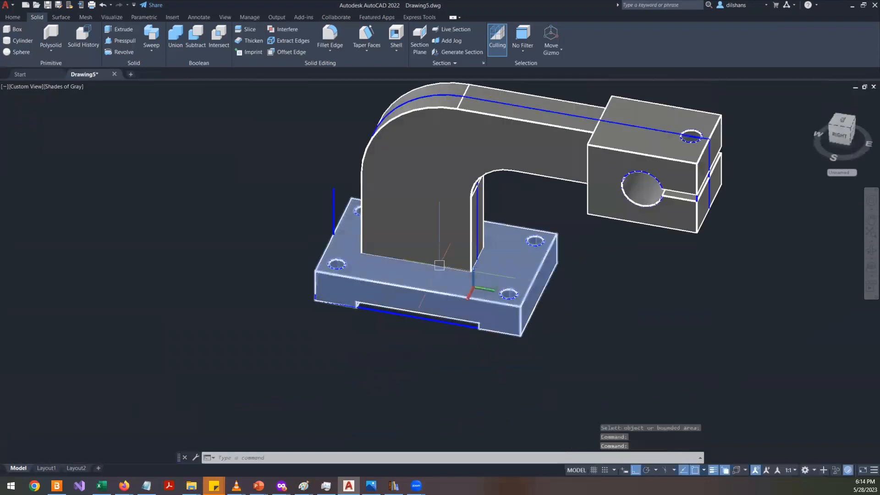
{"action": "scroll", "coordinate": [439, 278], "scroll_direction": "up", "scroll_amount": 4}
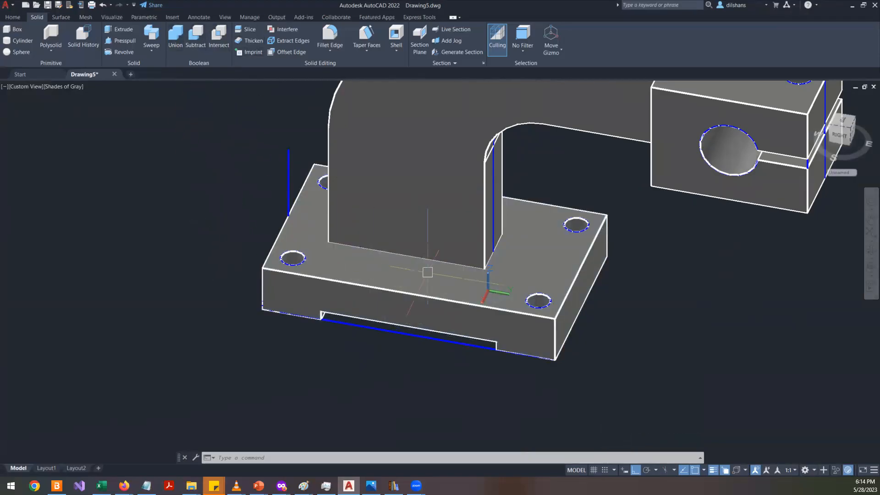
{"action": "mouse_move", "coordinate": [478, 316]}
{"action": "middle_mouse_down", "text": "shift"}
{"action": "mouse_move", "coordinate": [540, 285]}
{"action": "mouse_move", "coordinate": [621, 301]}
{"action": "mouse_move", "coordinate": [685, 287]}
{"action": "mouse_move", "coordinate": [560, 223]}
{"action": "mouse_move", "coordinate": [541, 293]}
{"action": "mouse_move", "coordinate": [465, 351]}
{"action": "mouse_move", "coordinate": [434, 334]}
{"action": "mouse_move", "coordinate": [448, 320]}
{"action": "mouse_move", "coordinate": [466, 319]}
{"action": "middle_mouse_up", "text": "shift"}
{"action": "mouse_move", "coordinate": [526, 298]}
{"action": "middle_mouse_down", "text": "shift"}
{"action": "mouse_move", "coordinate": [534, 319]}
{"action": "mouse_move", "coordinate": [362, 307]}
{"action": "mouse_move", "coordinate": [348, 255]}
{"action": "mouse_move", "coordinate": [414, 298]}
{"action": "middle_mouse_up", "text": "shift"}
{"action": "key", "text": "alt+Tab"}
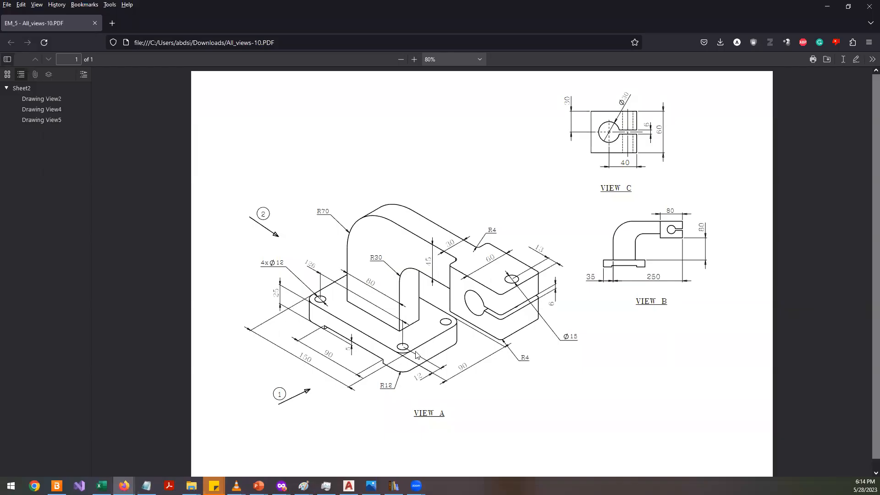
{"action": "key", "text": "alt+Tab"}
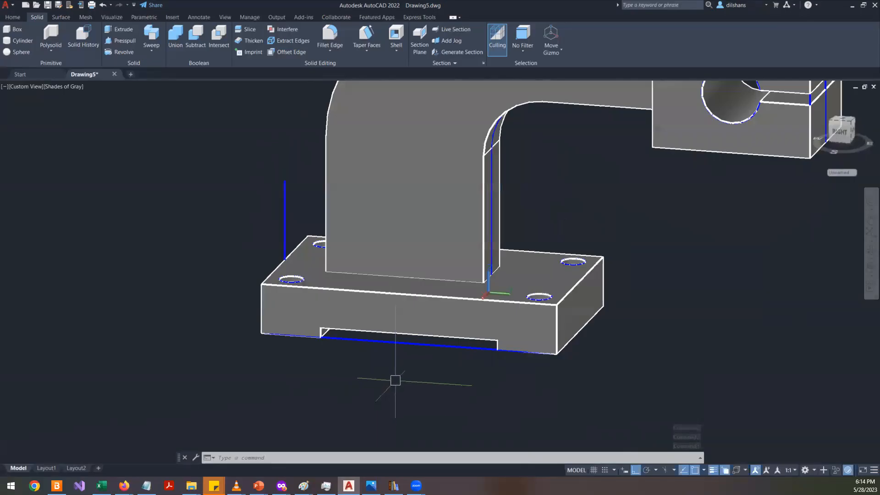
- Fillet the four vertical corner edges of the base plate with a radius of 12
{"action": "left_click", "coordinate": [340, 44]}
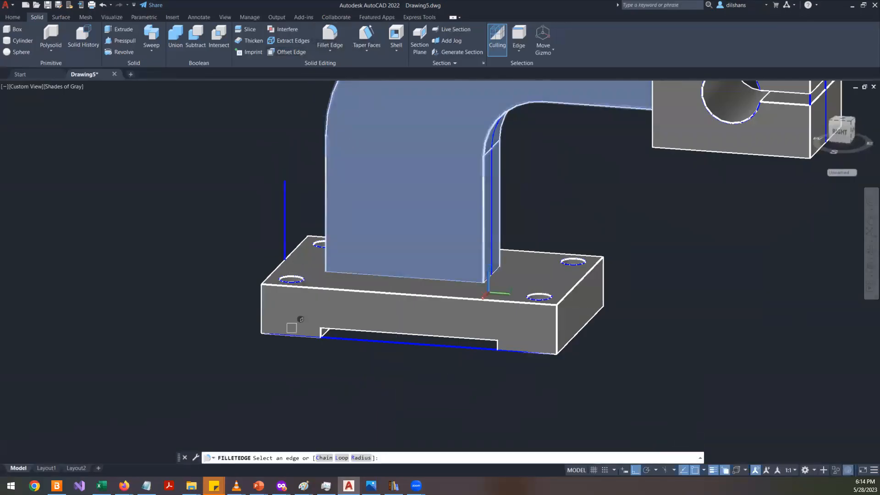
{"action": "left_click", "coordinate": [261, 312]}
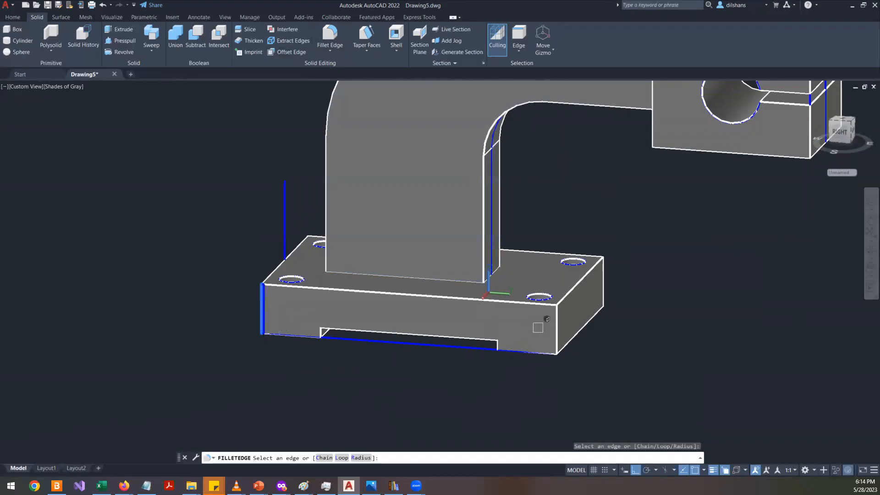
{"action": "left_click", "coordinate": [557, 334]}
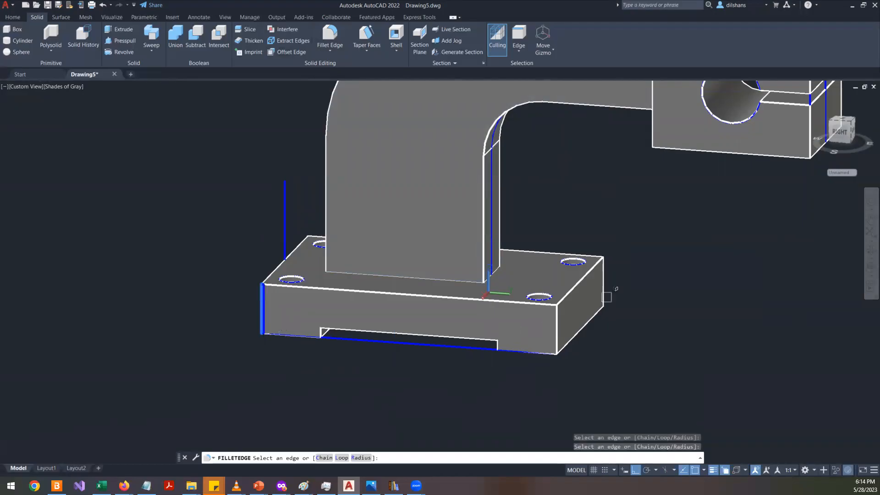
{"action": "left_click", "coordinate": [556, 329]}
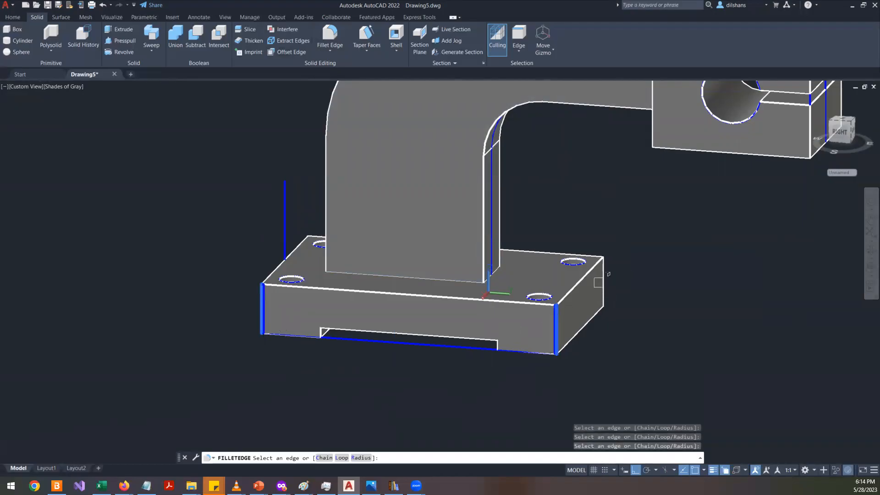
{"action": "middle_click_drag", "start_coordinate": [590, 292], "coordinate": [557, 326], "text": "shift"}
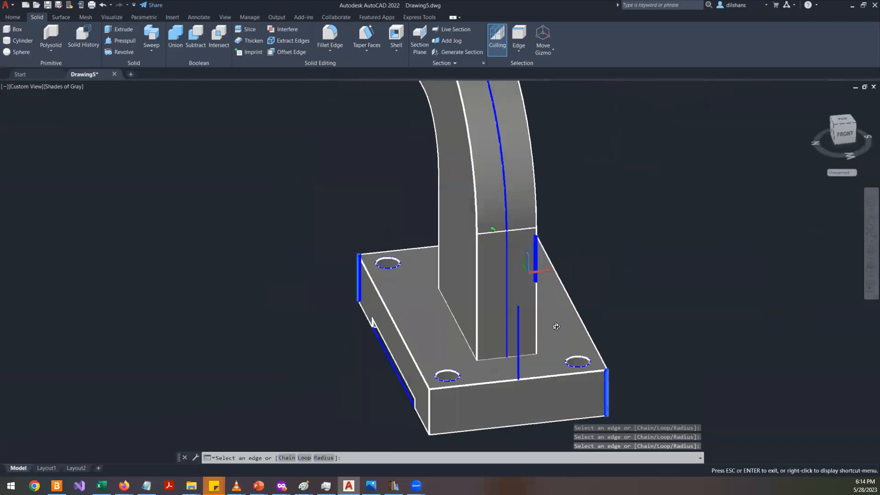
{"action": "left_click", "coordinate": [500, 395]}
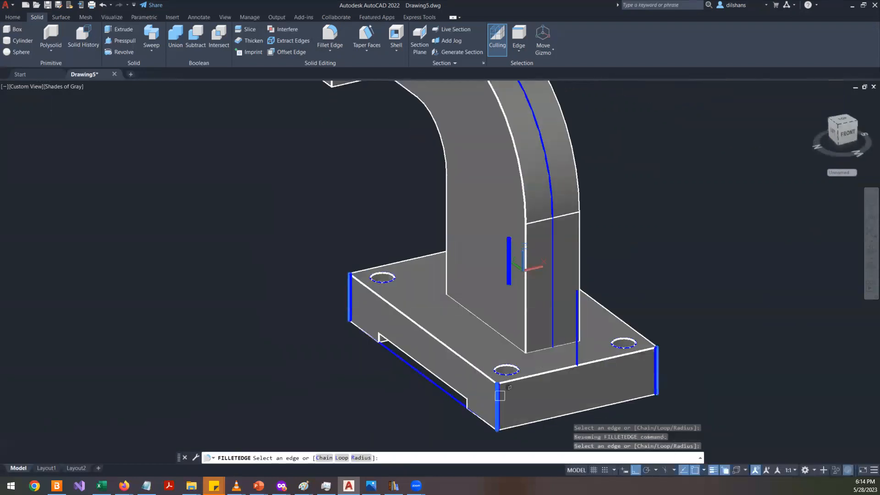
{"action": "key", "text": "Return"}
{"action": "type", "text": "r"}
{"action": "key", "text": "Return"}
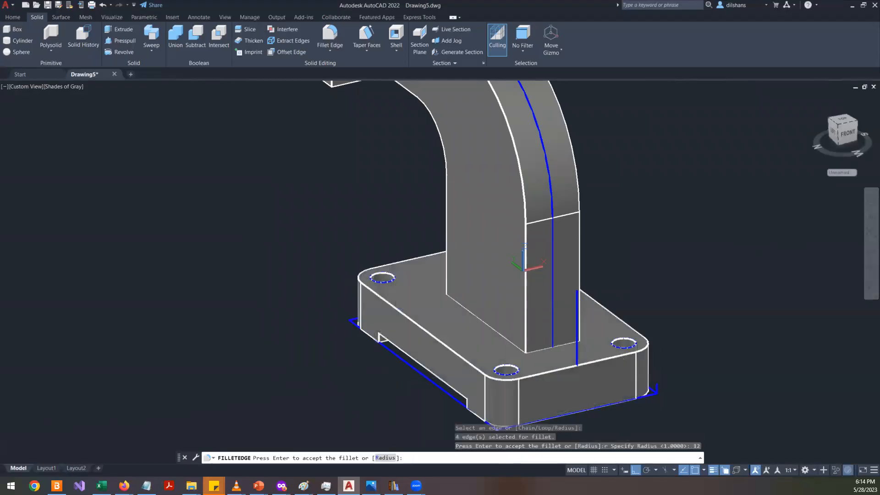
{"action": "key", "text": "Return"}
{"action": "scroll", "coordinate": [367, 375], "scroll_direction": "down", "scroll_amount": 4}
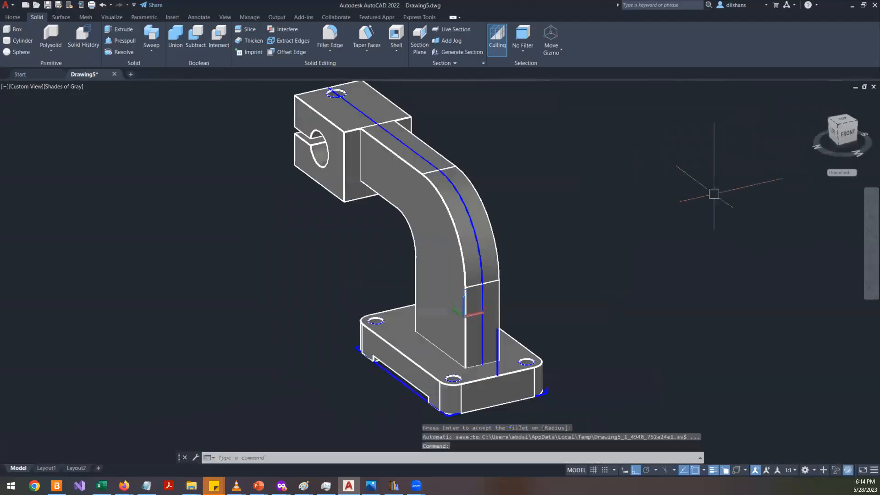
{"action": "scroll", "coordinate": [653, 215], "scroll_direction": "down", "scroll_amount": 3}
{"action": "scroll", "coordinate": [572, 197], "scroll_direction": "up", "scroll_amount": 5}
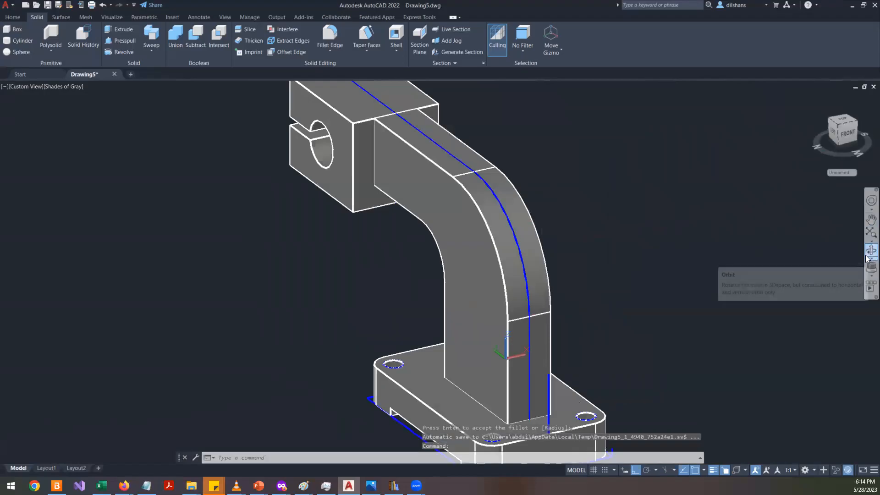
{"action": "left_click", "coordinate": [871, 258]}
{"action": "left_click_drag", "start_coordinate": [666, 247], "coordinate": [583, 237]}
{"action": "key", "text": "Escape"}
{"action": "type", "text": "u"}
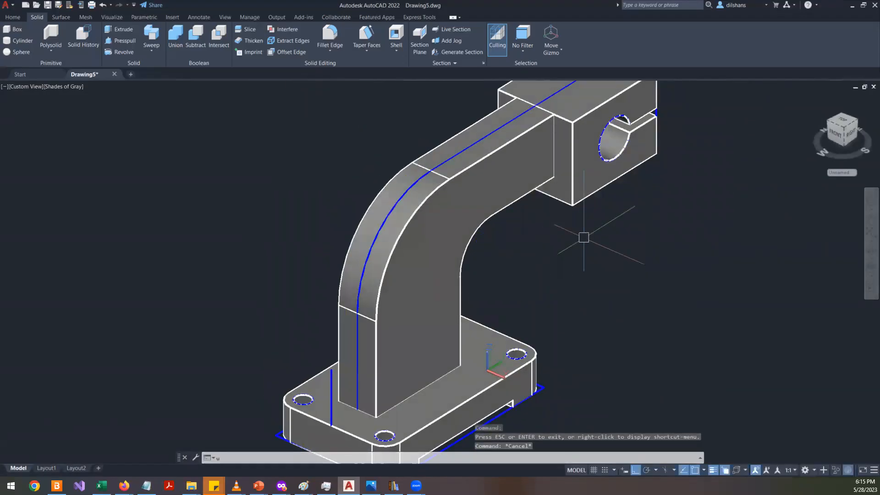
{"action": "type", "text": "ni"}
{"action": "key", "text": "Return"}
{"action": "scroll", "coordinate": [583, 237], "scroll_direction": "down", "scroll_amount": 3}
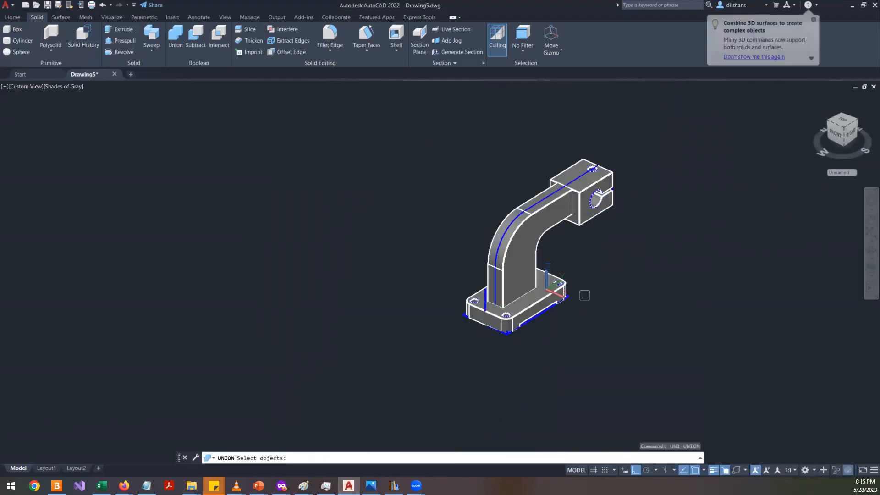
{"action": "left_click", "coordinate": [660, 369]}
{"action": "left_click", "coordinate": [352, 161]}
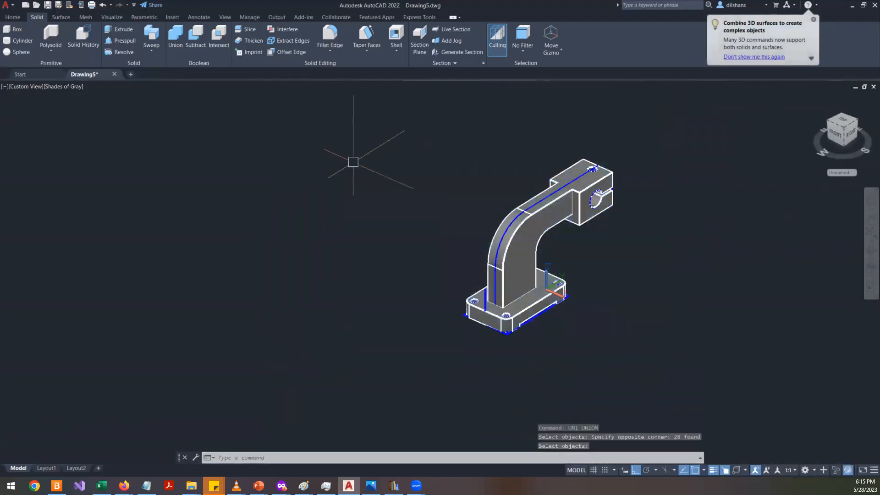
{"action": "right_click", "coordinate": [346, 161]}
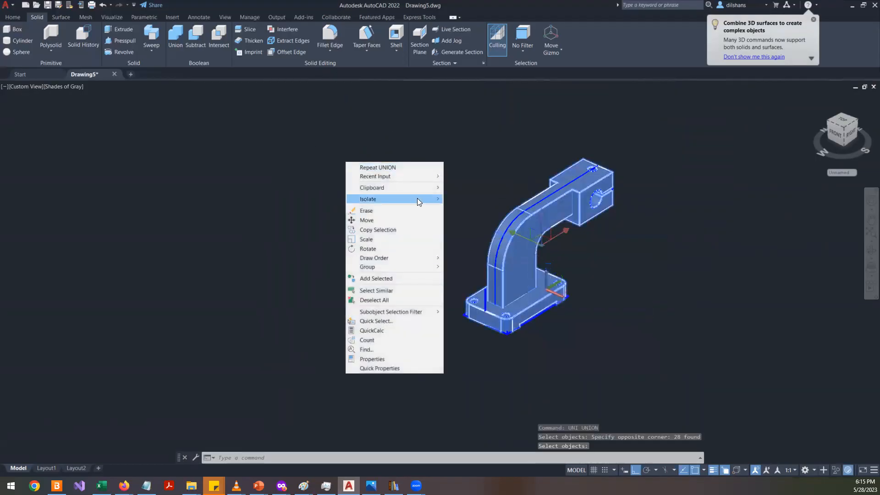
{"action": "key", "text": "Escape"}
{"action": "left_click", "coordinate": [543, 246]}
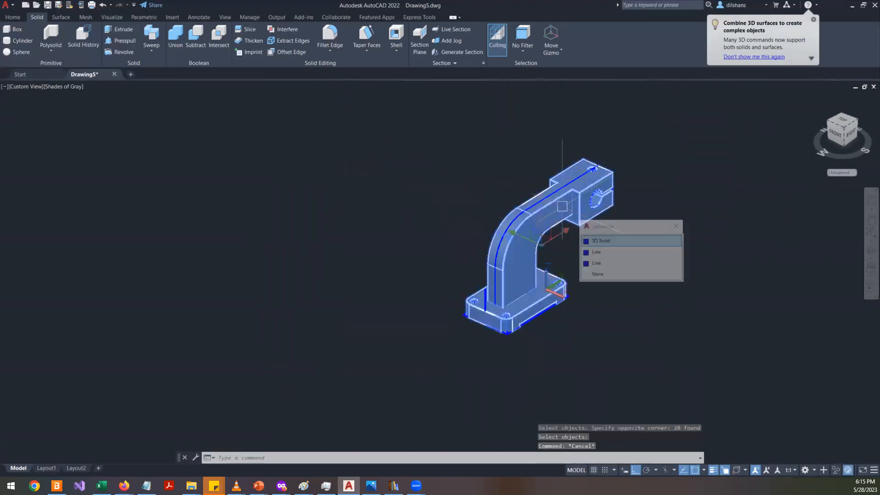
{"action": "left_click", "coordinate": [609, 239]}
{"action": "scroll", "coordinate": [408, 216], "scroll_direction": "up", "scroll_amount": 5}
{"action": "key", "text": "Escape"}
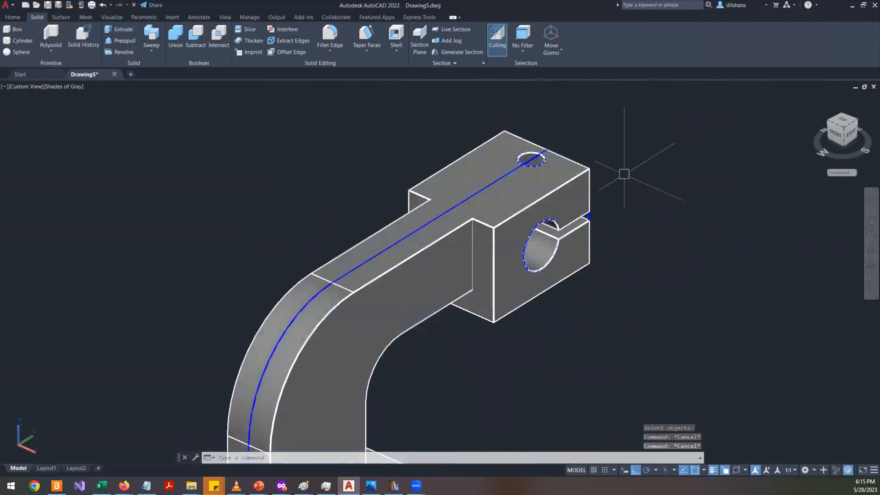
- Compare the clamp block end of the model with the All_views-10 reference drawing
{"action": "key", "text": "alt+Tab"}
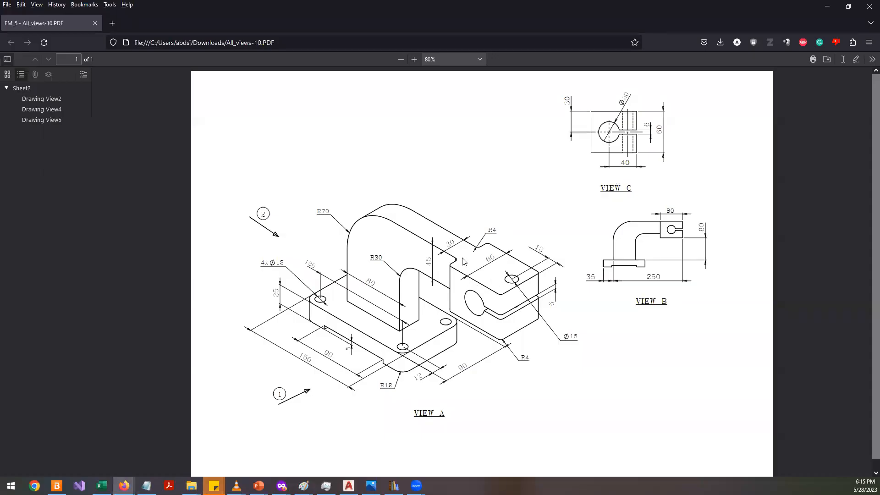
{"action": "key", "text": "alt+Tab"}
{"action": "scroll", "coordinate": [575, 229], "scroll_direction": "up", "scroll_amount": 2}
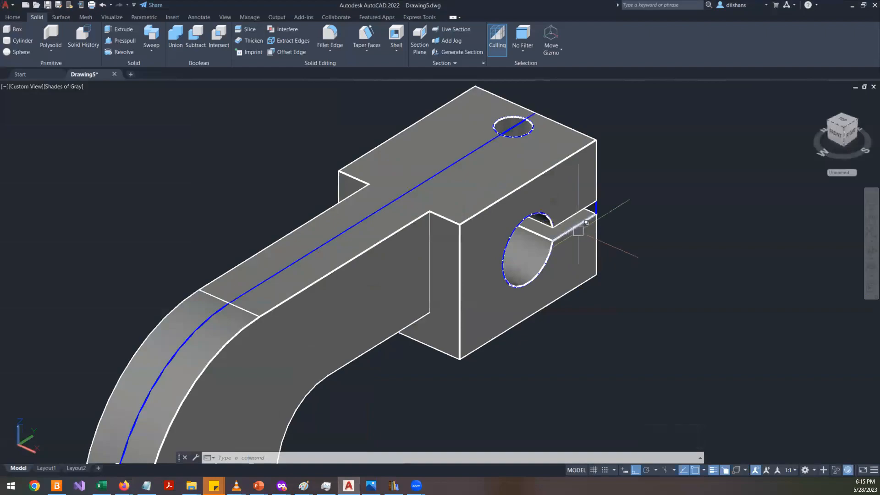
{"action": "key", "text": "alt+Tab"}
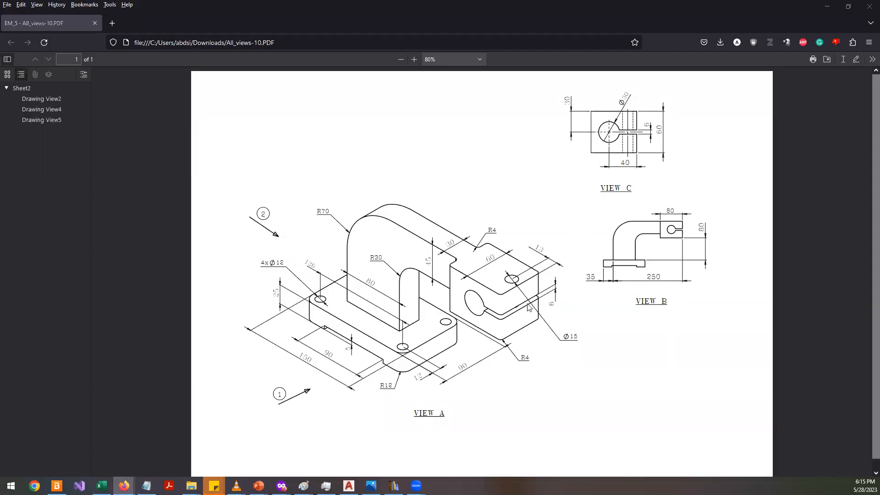
{"action": "key", "text": "alt+Tab"}
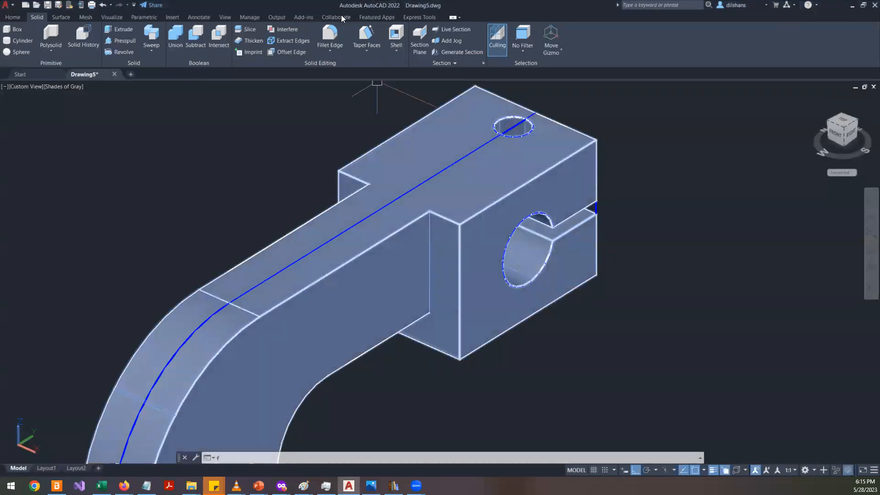
- Fillet the vertical edges of the clamp block and where it meets the arm with a radius of 4
{"action": "left_click", "coordinate": [329, 36]}
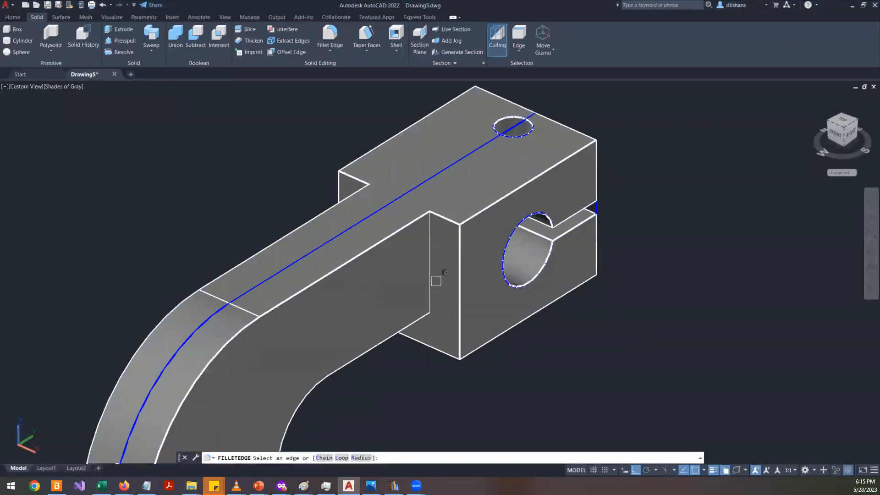
{"action": "scroll", "coordinate": [436, 280], "scroll_direction": "up", "scroll_amount": 2}
{"action": "left_click", "coordinate": [427, 251]}
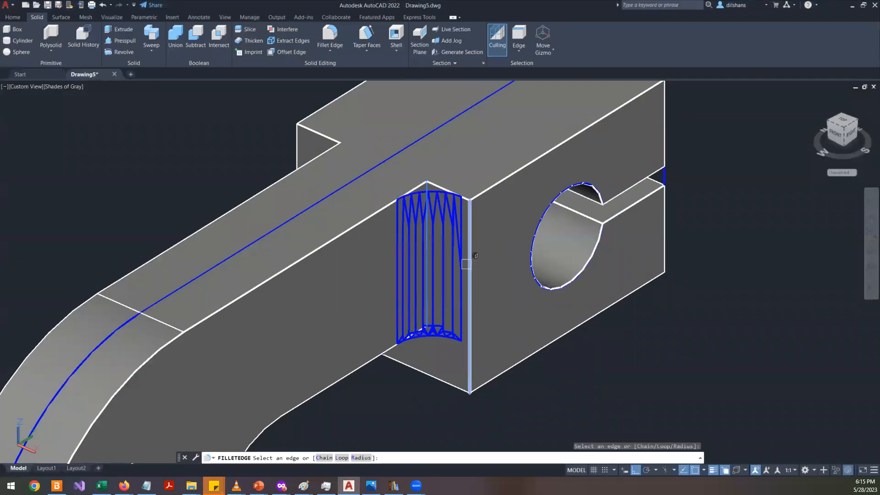
{"action": "type", "text": "r"}
{"action": "key", "text": "Return"}
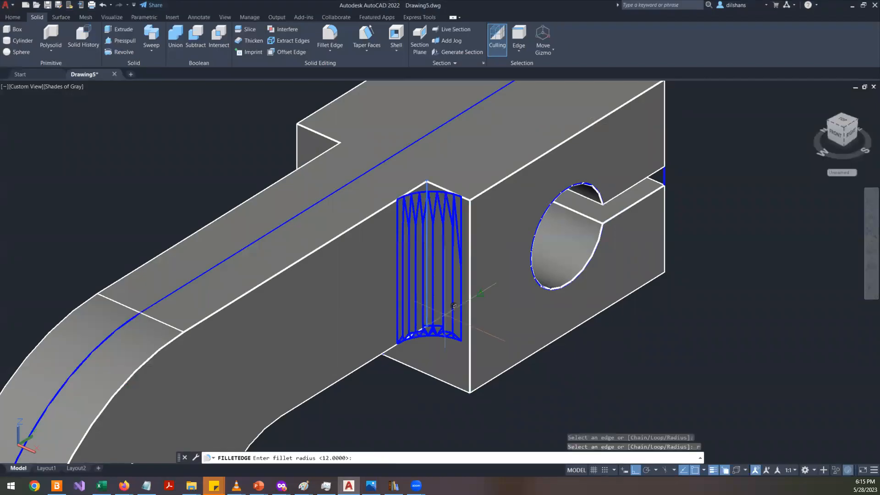
{"action": "key", "text": "Return"}
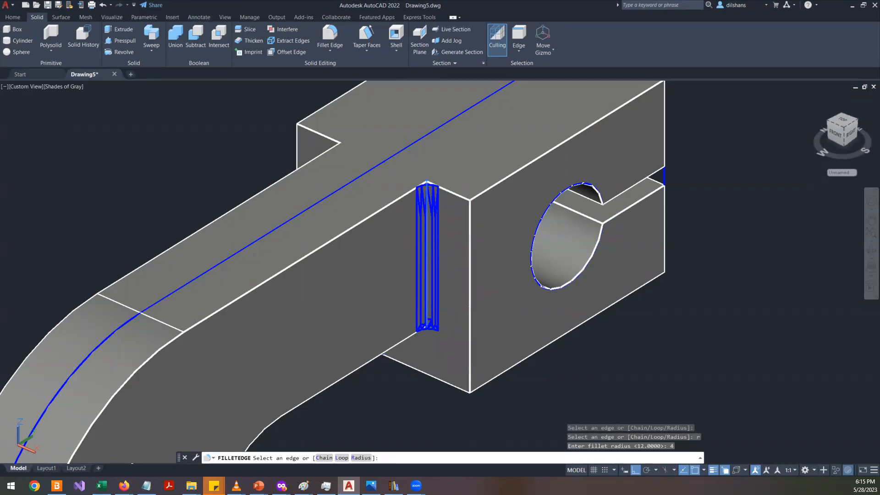
{"action": "left_click", "coordinate": [470, 304]}
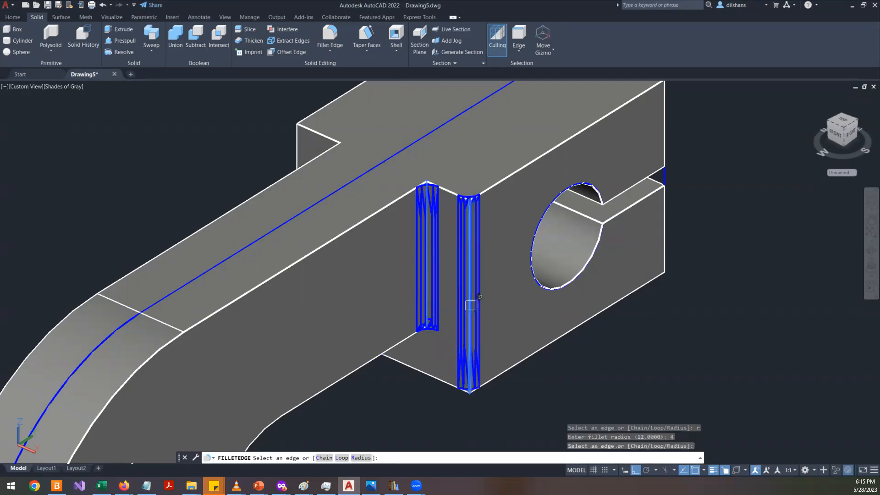
{"action": "left_click", "coordinate": [297, 149]}
{"action": "middle_click_drag", "start_coordinate": [105, 207], "coordinate": [309, 235], "text": "shift"}
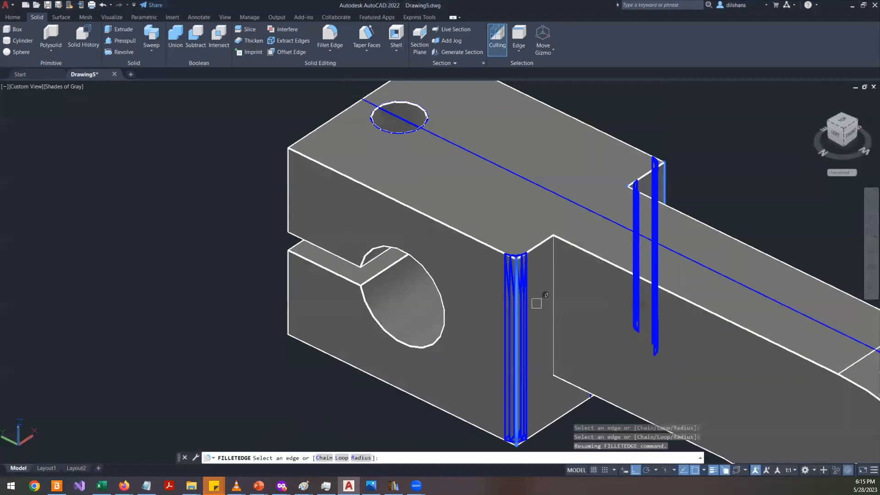
{"action": "left_click", "coordinate": [552, 279]}
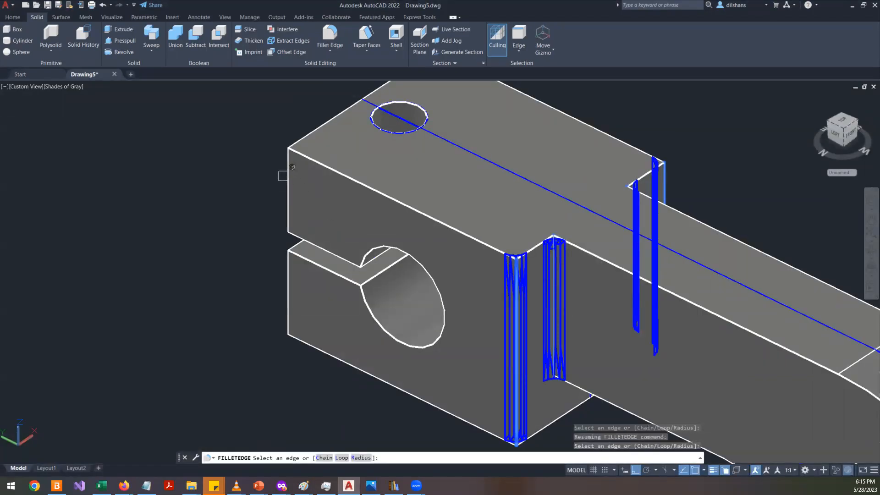
{"action": "left_click", "coordinate": [289, 168]}
{"action": "left_click", "coordinate": [291, 294]}
{"action": "middle_click_drag", "start_coordinate": [228, 309], "coordinate": [539, 383], "text": "shift"}
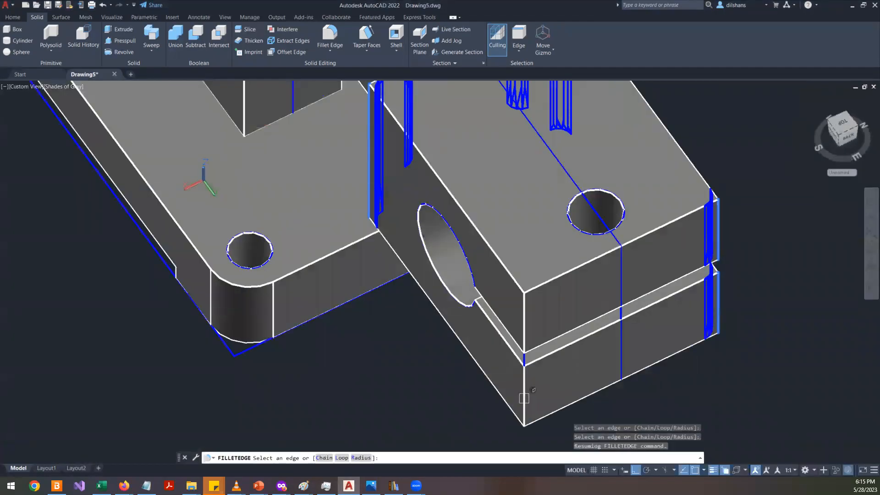
{"action": "left_click", "coordinate": [523, 398]}
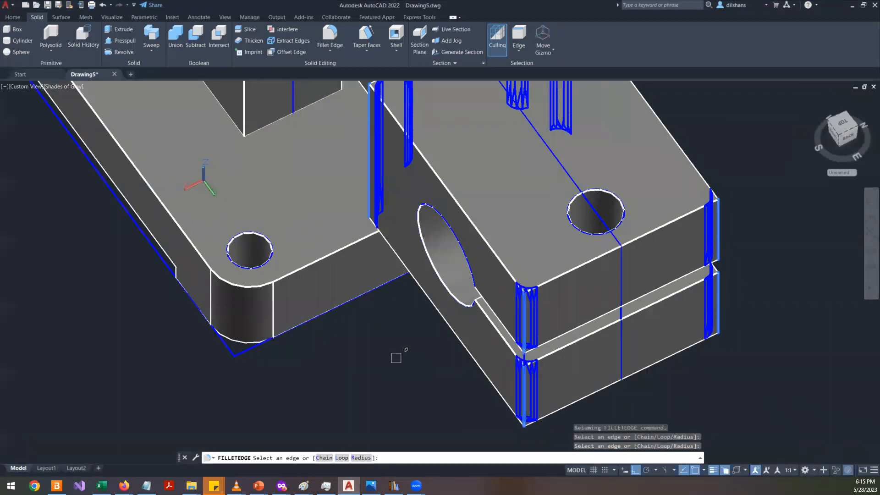
{"action": "key", "text": "Return"}
{"action": "scroll", "coordinate": [396, 357], "scroll_direction": "down", "scroll_amount": 6}
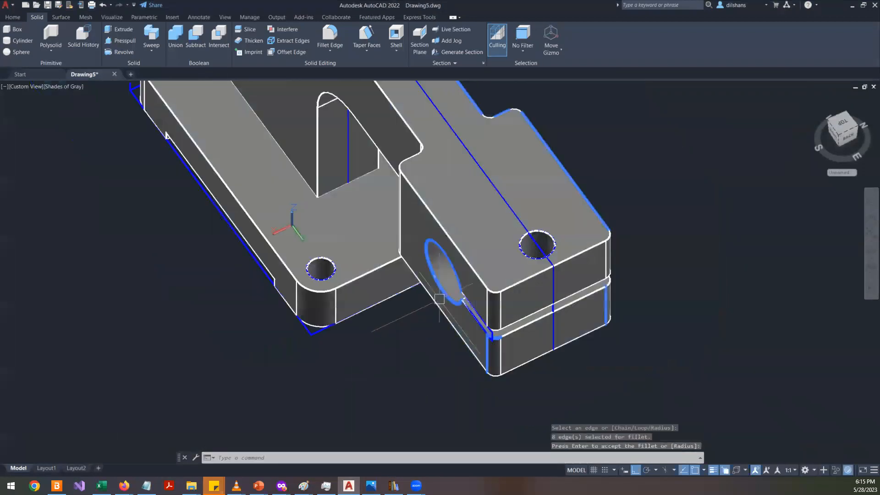
{"action": "middle_click_drag", "start_coordinate": [311, 326], "coordinate": [515, 291], "text": "shift"}
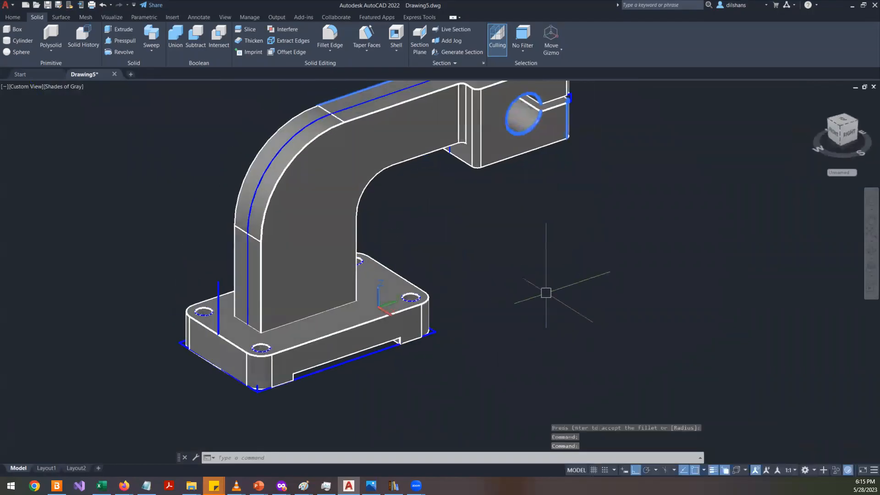
{"action": "left_click", "coordinate": [871, 250]}
{"action": "left_click_drag", "start_coordinate": [350, 255], "coordinate": [408, 363]}
{"action": "key", "text": "Escape"}
{"action": "key", "text": "Escape"}
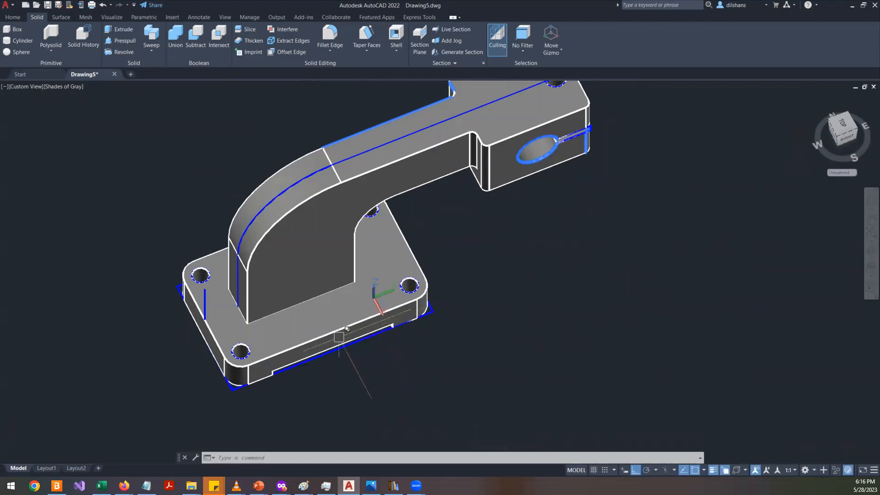
- Switch to Layout1, delete its default viewport and open the layout tools
{"action": "left_click", "coordinate": [50, 471]}
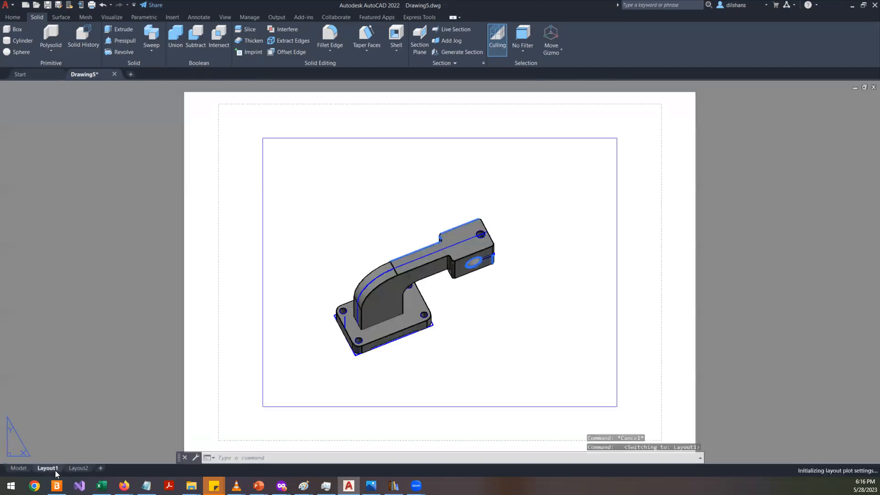
{"action": "left_click", "coordinate": [629, 273]}
{"action": "left_click", "coordinate": [531, 245]}
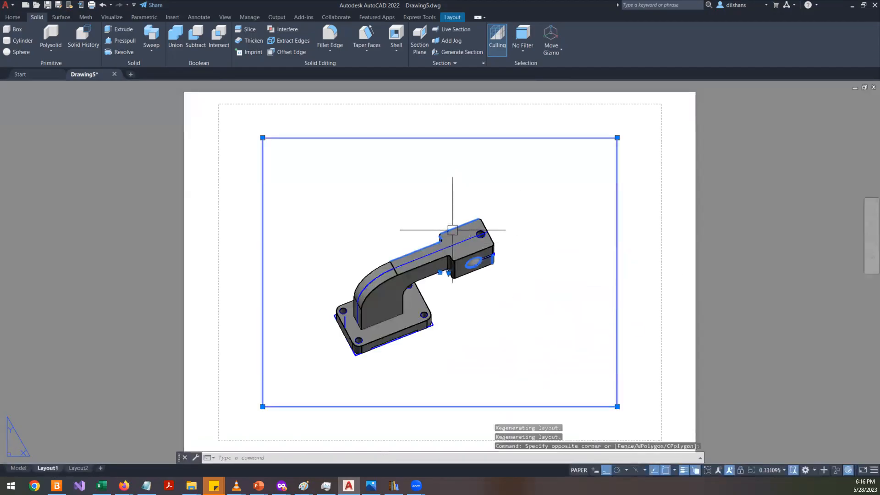
{"action": "key", "text": "Delete"}
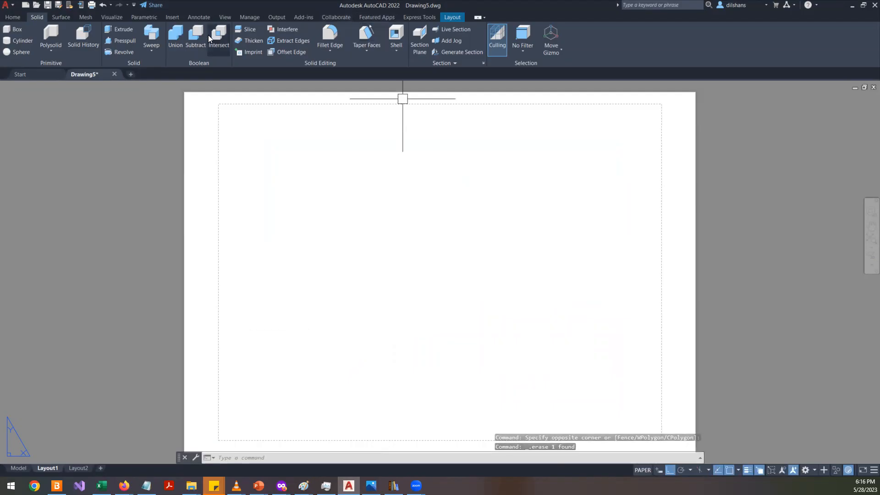
{"action": "left_click", "coordinate": [452, 17]}
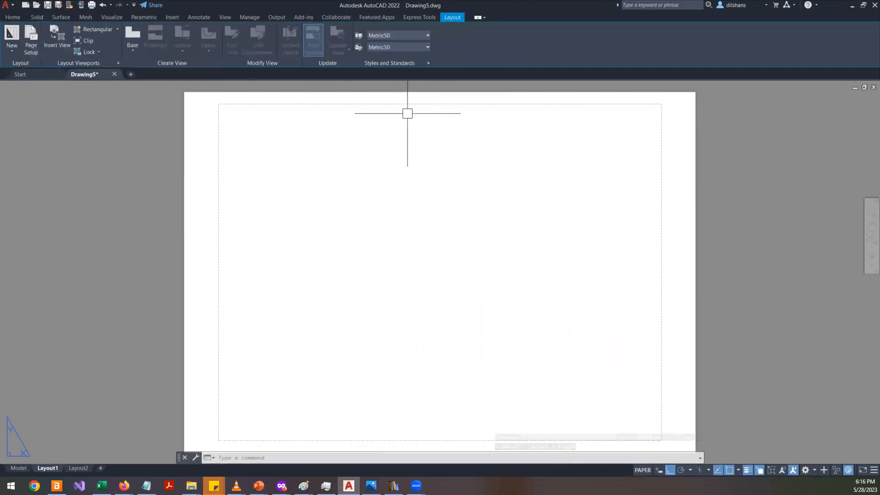
- Create a base front view of the model on the layout, then project a side view to its right and a top view below it
{"action": "left_click", "coordinate": [130, 48]}
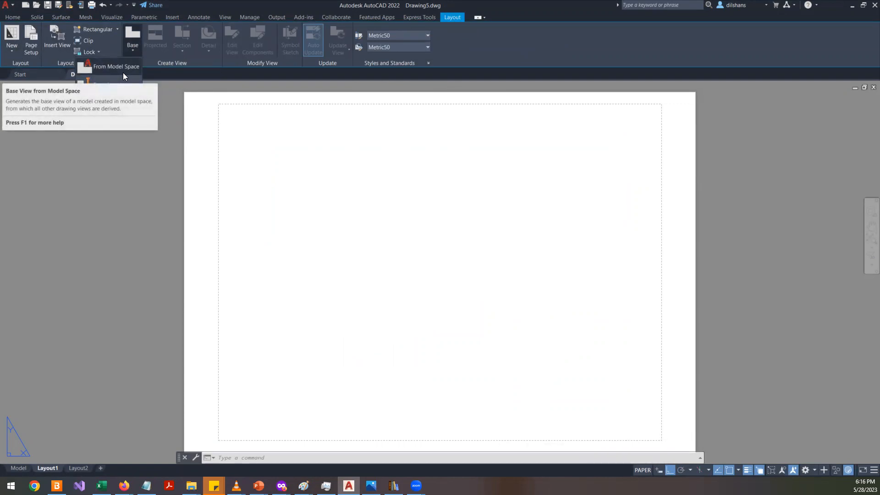
{"action": "left_click", "coordinate": [125, 69]}
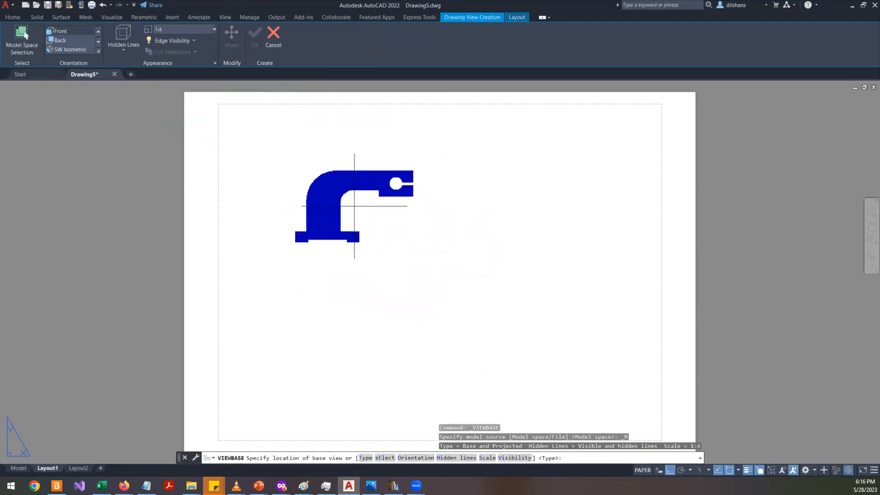
{"action": "left_click", "coordinate": [342, 183]}
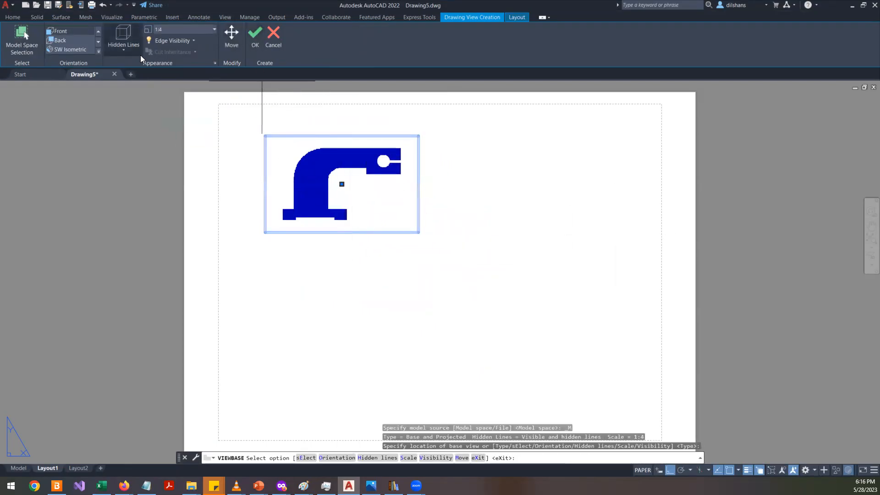
{"action": "left_click", "coordinate": [124, 50]}
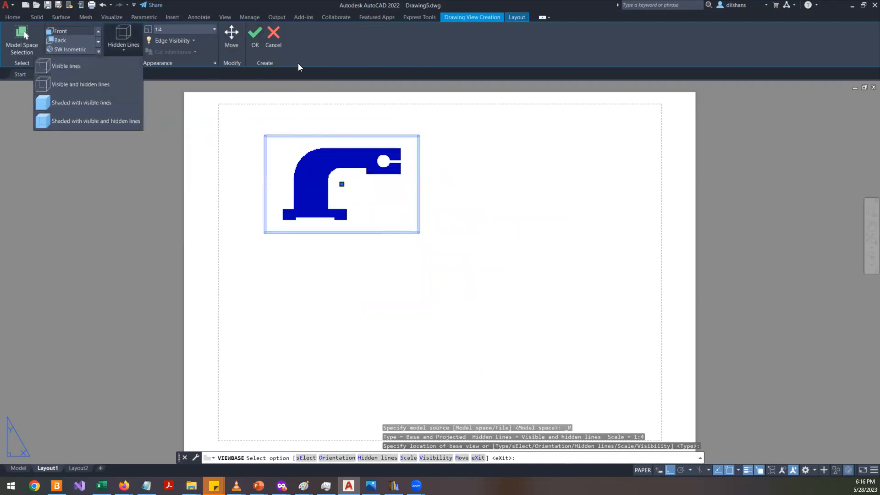
{"action": "key", "text": "Return"}
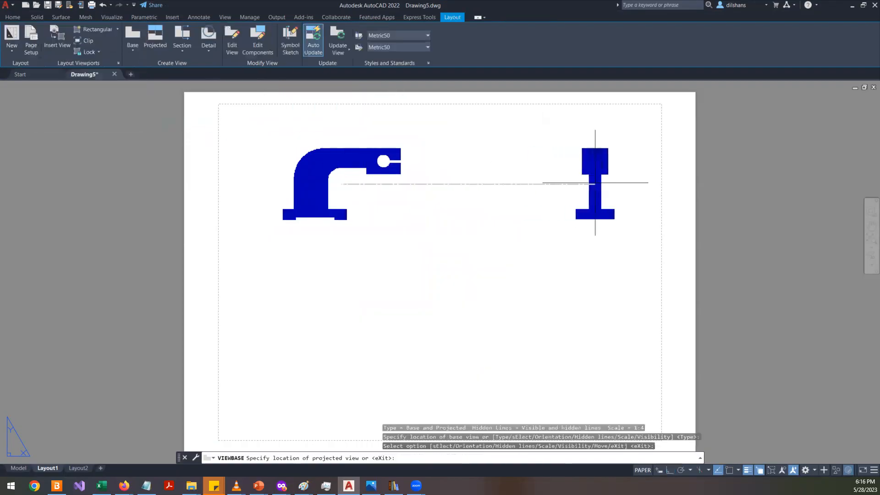
{"action": "left_click", "coordinate": [533, 187]}
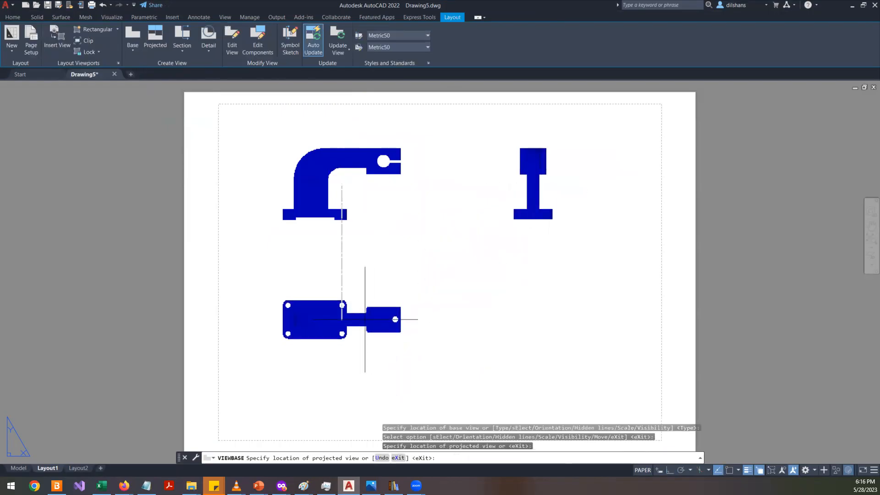
{"action": "left_click", "coordinate": [365, 319]}
{"action": "key", "text": "Return"}
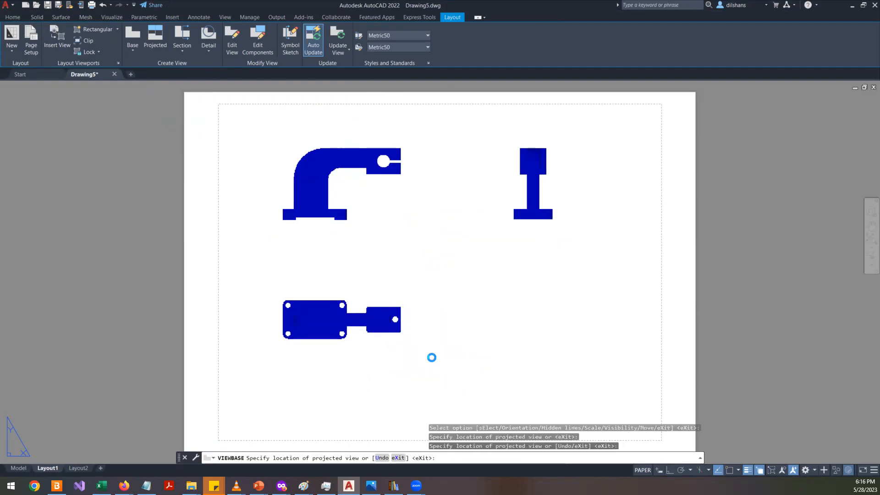
{"action": "scroll", "coordinate": [353, 350], "scroll_direction": "up", "scroll_amount": 4}
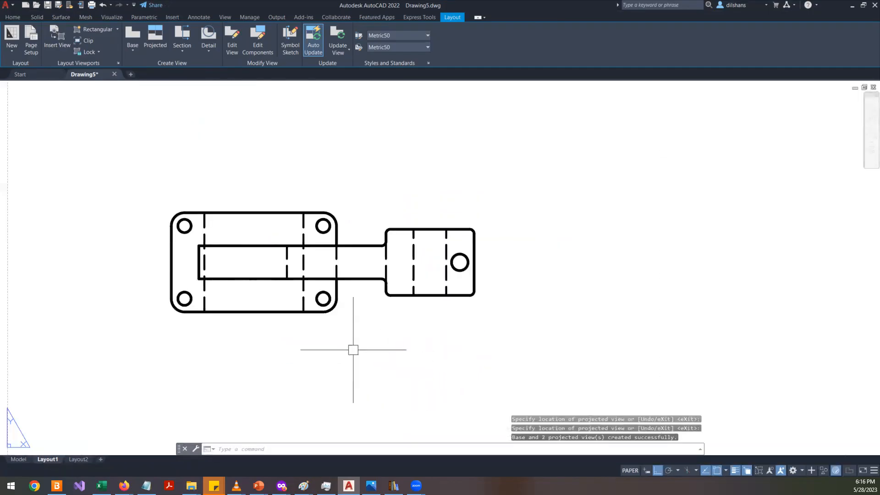
{"action": "scroll", "coordinate": [353, 350], "scroll_direction": "up", "scroll_amount": 2}
{"action": "scroll", "coordinate": [353, 350], "scroll_direction": "down", "scroll_amount": 6}
{"action": "scroll", "coordinate": [353, 349], "scroll_direction": "up", "scroll_amount": 2}
{"action": "scroll", "coordinate": [353, 349], "scroll_direction": "down", "scroll_amount": 2}
{"action": "scroll", "coordinate": [346, 207], "scroll_direction": "up", "scroll_amount": 5}
{"action": "scroll", "coordinate": [346, 207], "scroll_direction": "down", "scroll_amount": 5}
- Select the front drawing view and run Update View on it
{"action": "left_click", "coordinate": [362, 213]}
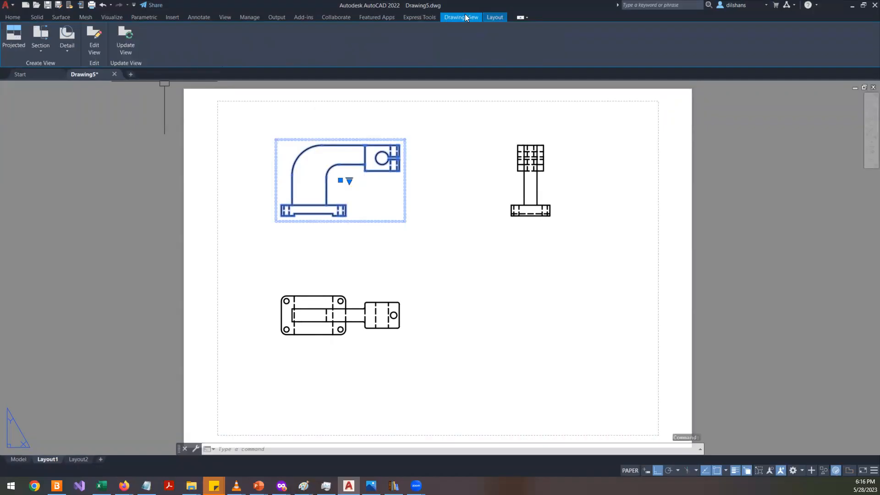
{"action": "left_click", "coordinate": [491, 16]}
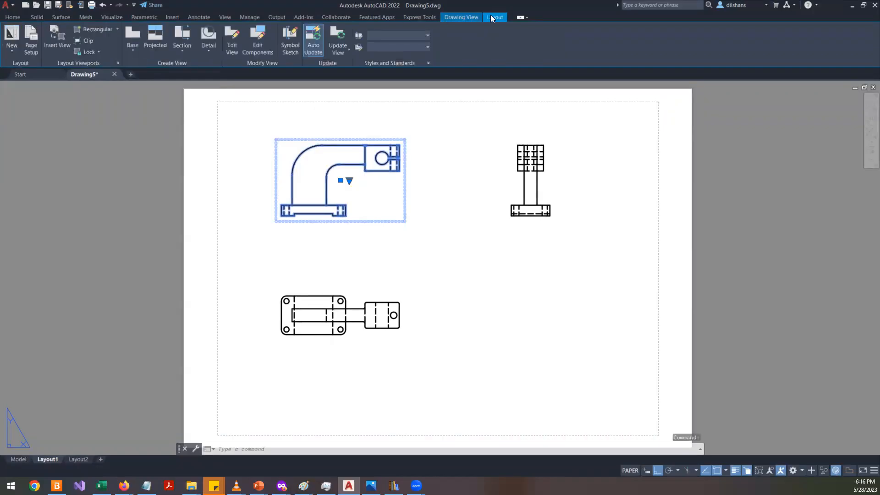
{"action": "left_click", "coordinate": [451, 17]}
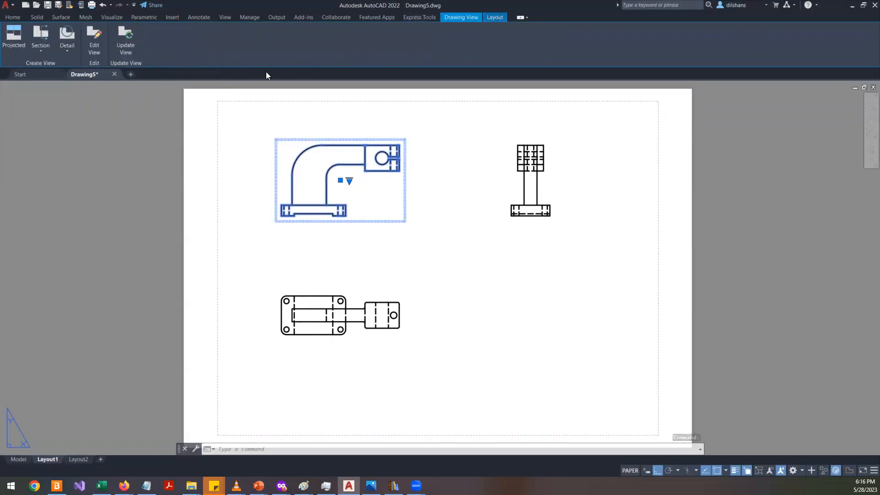
{"action": "left_click", "coordinate": [67, 55]}
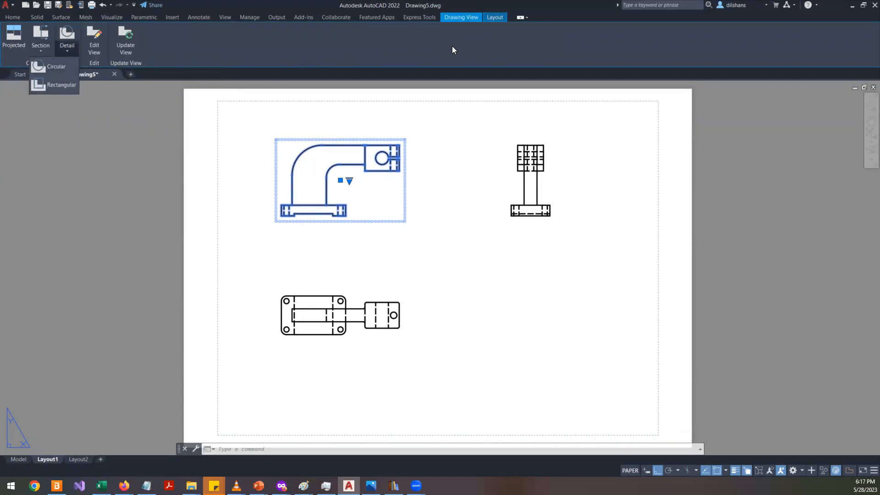
{"action": "left_click", "coordinate": [456, 17]}
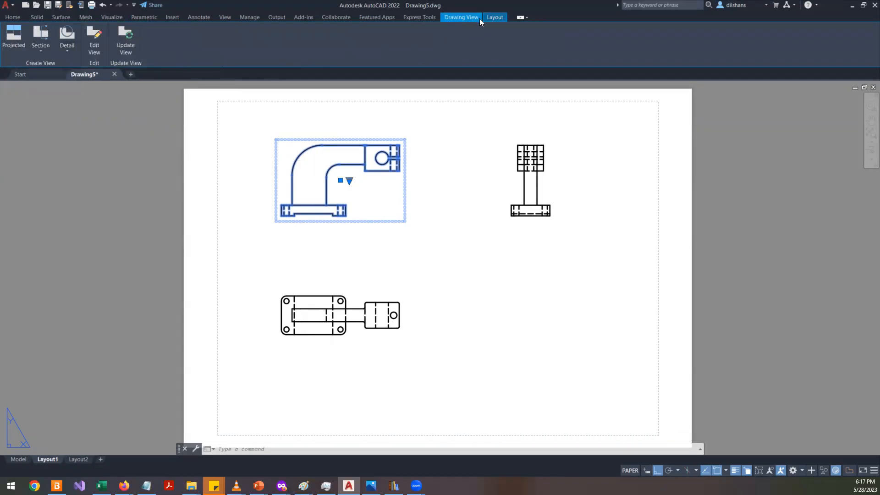
{"action": "left_click", "coordinate": [133, 37]}
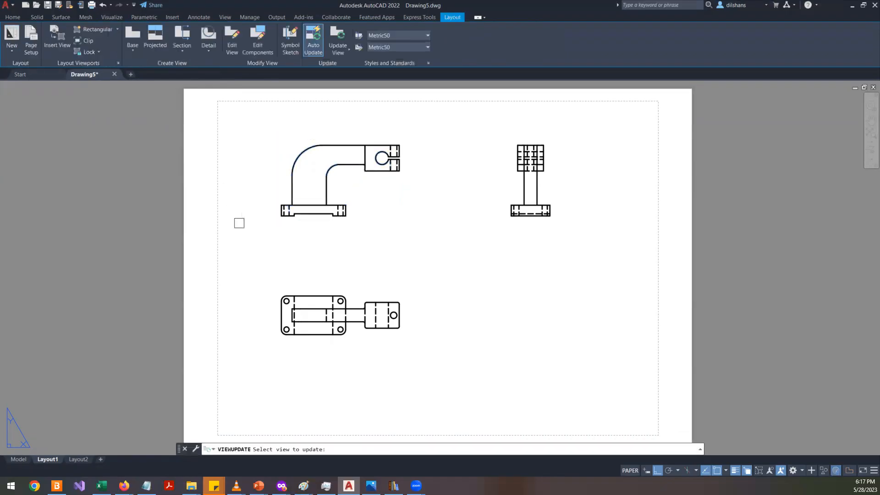
{"action": "left_click", "coordinate": [335, 197]}
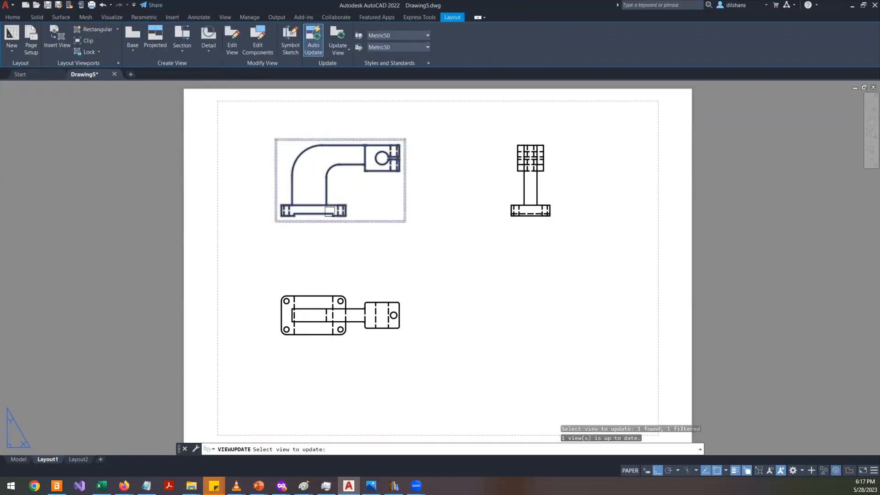
{"action": "left_click", "coordinate": [328, 212]}
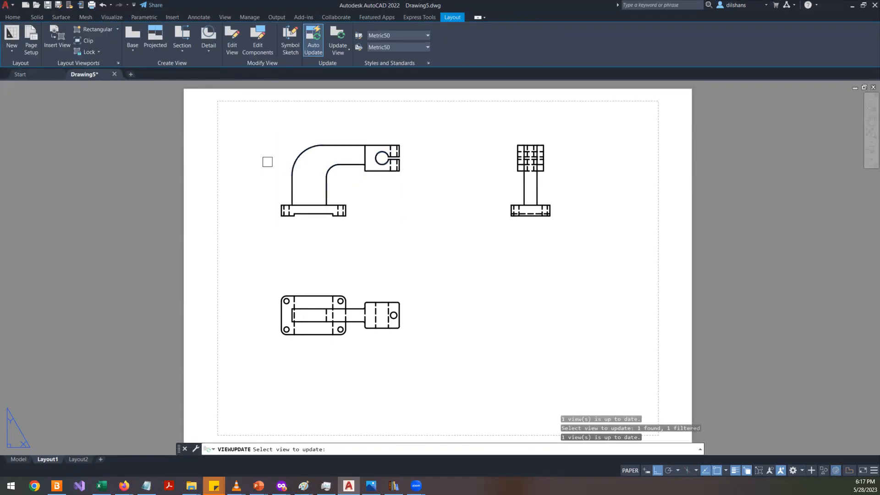
{"action": "key", "text": "Return"}
- Edit the front drawing view and set its scale to 1:2
{"action": "left_click", "coordinate": [290, 179]}
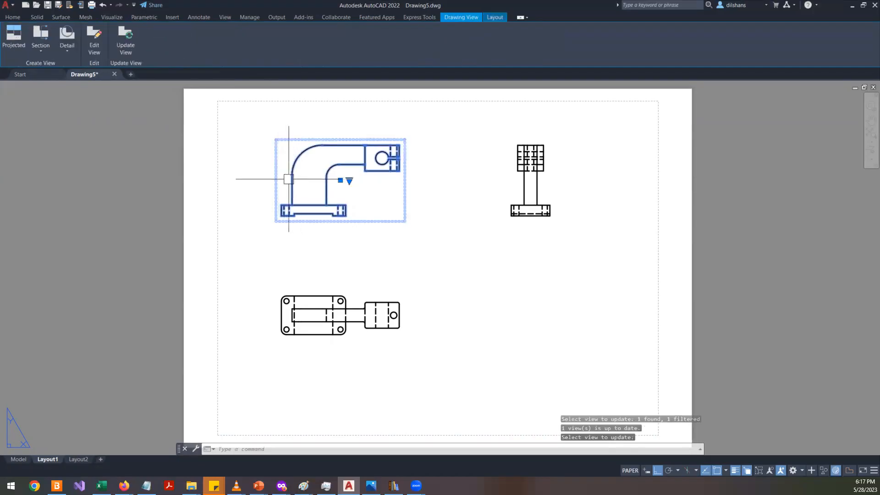
{"action": "left_click", "coordinate": [97, 49]}
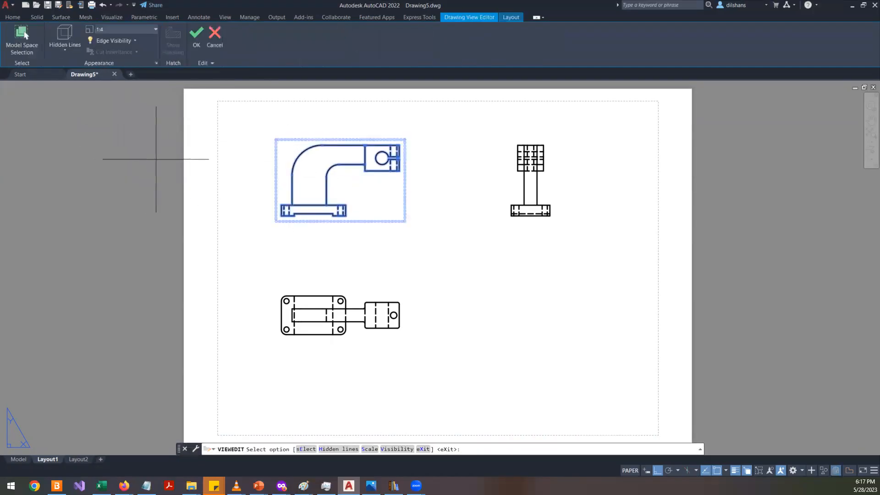
{"action": "left_click", "coordinate": [154, 28]}
{"action": "scroll", "coordinate": [140, 49], "scroll_direction": "up", "scroll_amount": 2}
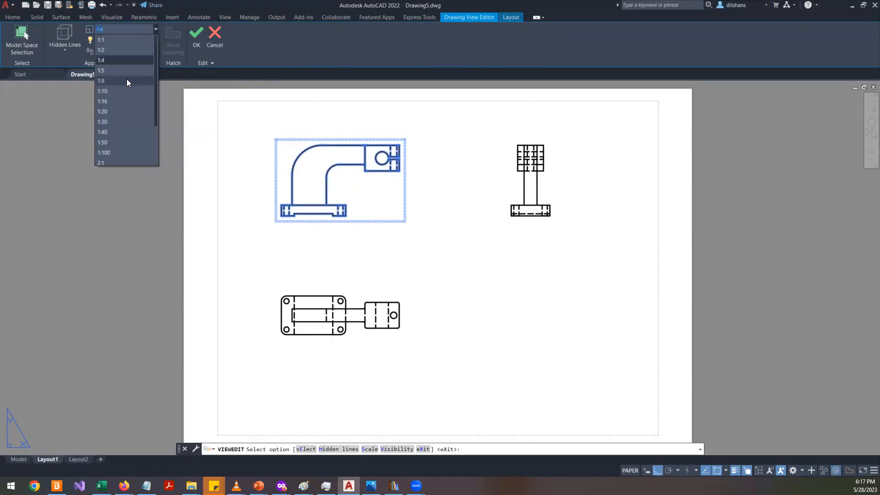
{"action": "left_click", "coordinate": [118, 50]}
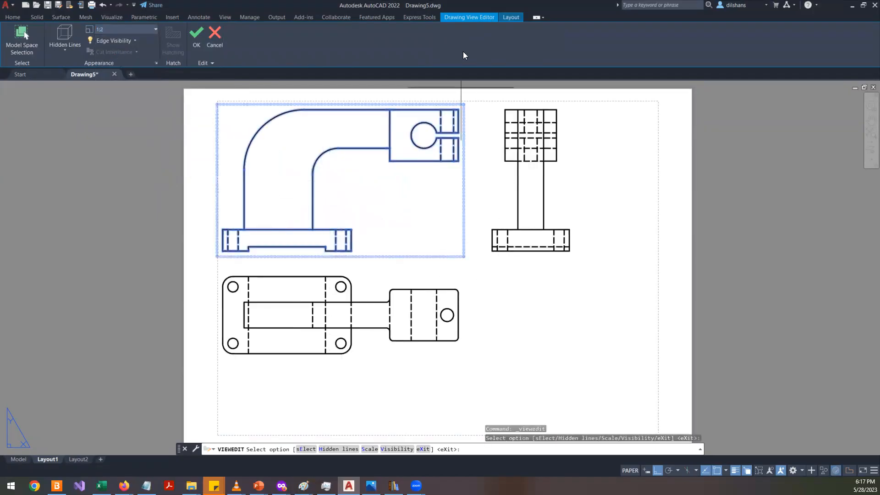
{"action": "left_click", "coordinate": [202, 45]}
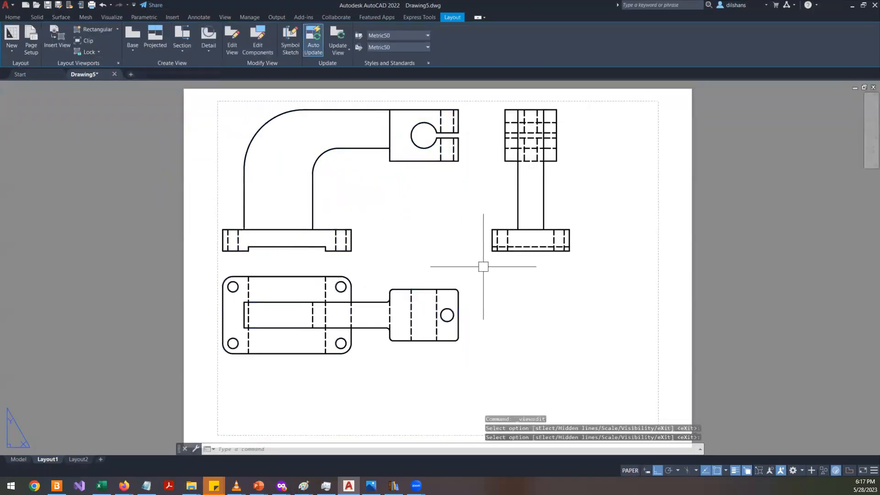
- Move the top view down so it clears the enlarged front view
{"action": "left_click", "coordinate": [381, 333]}
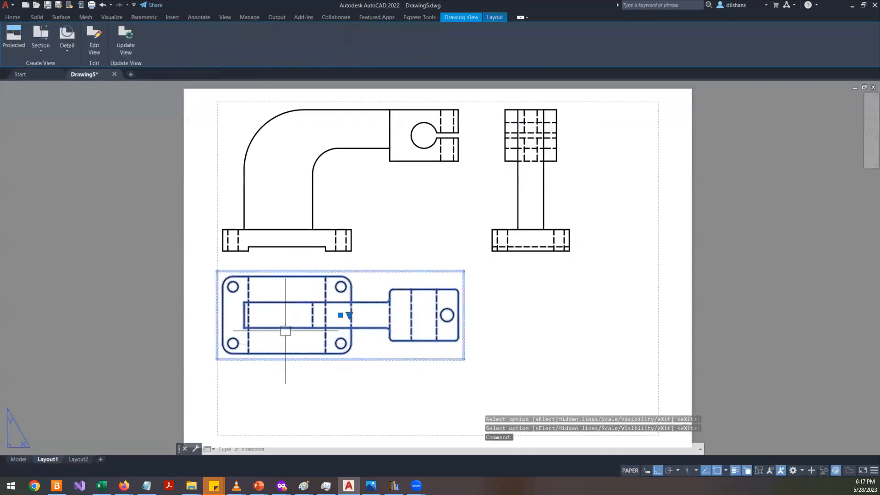
{"action": "left_click", "coordinate": [340, 315]}
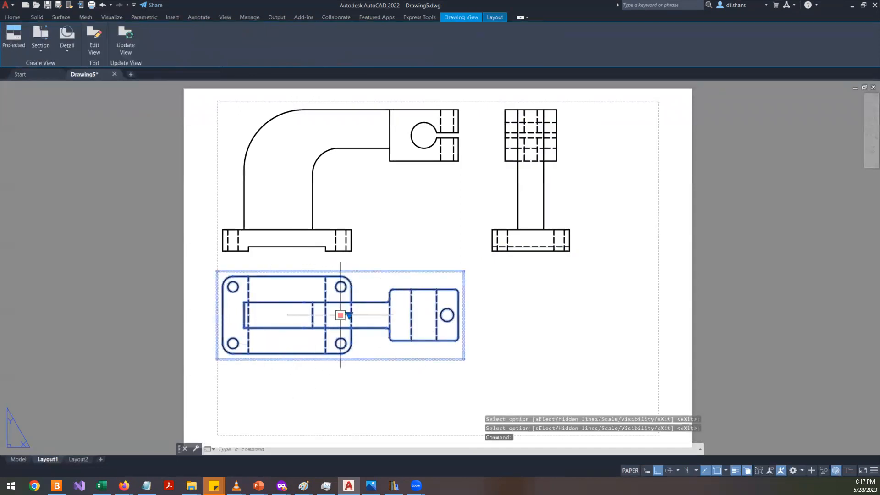
{"action": "left_click", "coordinate": [340, 365]}
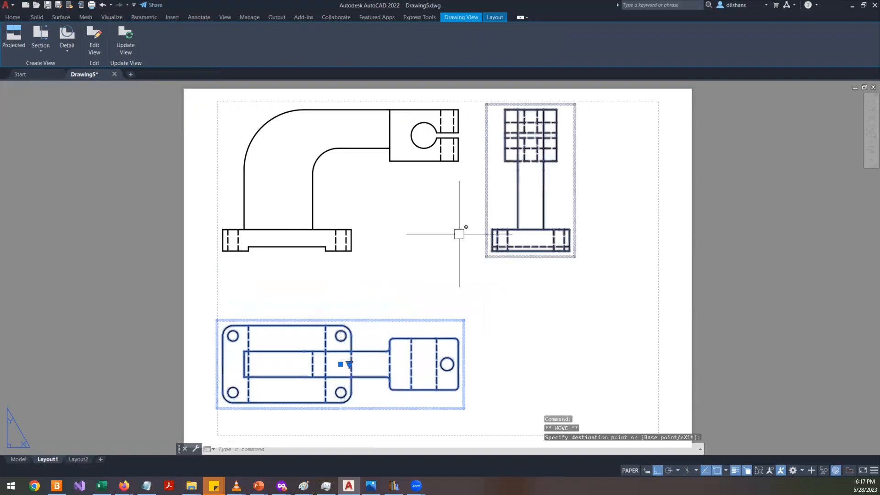
{"action": "key", "text": "Escape"}
{"action": "key", "text": "Escape"}
- Move the side view further right, away from the front view
{"action": "left_click", "coordinate": [517, 243]}
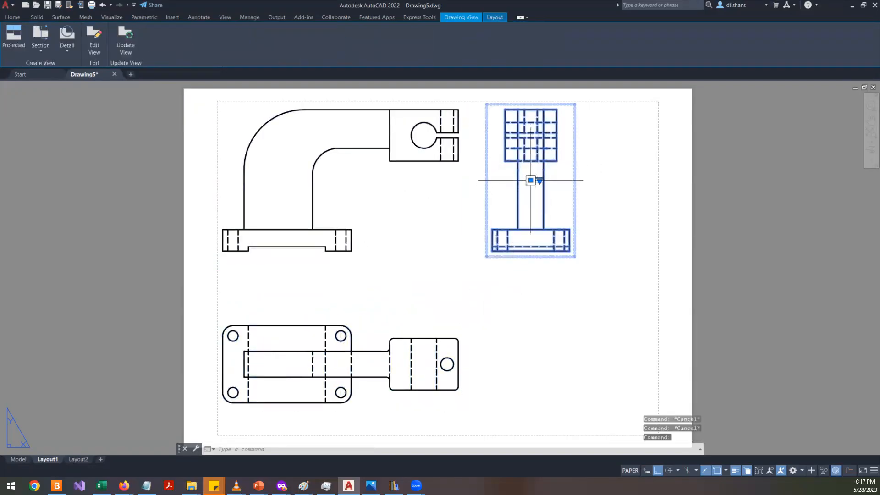
{"action": "left_click", "coordinate": [530, 181]}
{"action": "left_click", "coordinate": [347, 237]}
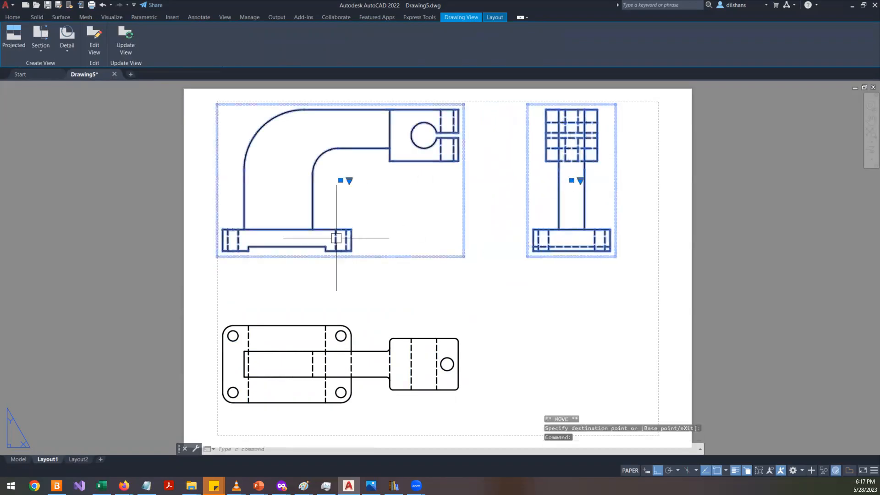
- Shift the front view right and lower it together with the side view to center the views on the sheet
{"action": "left_click", "coordinate": [341, 180]}
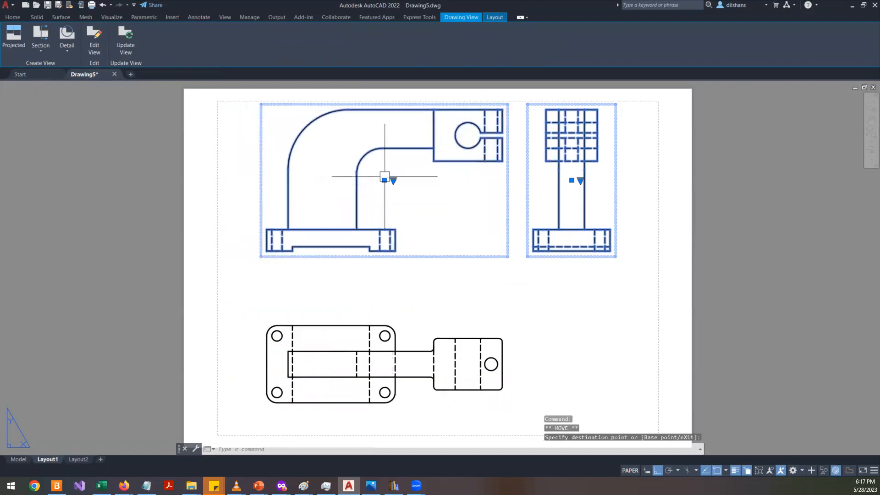
{"action": "left_click", "coordinate": [384, 180]}
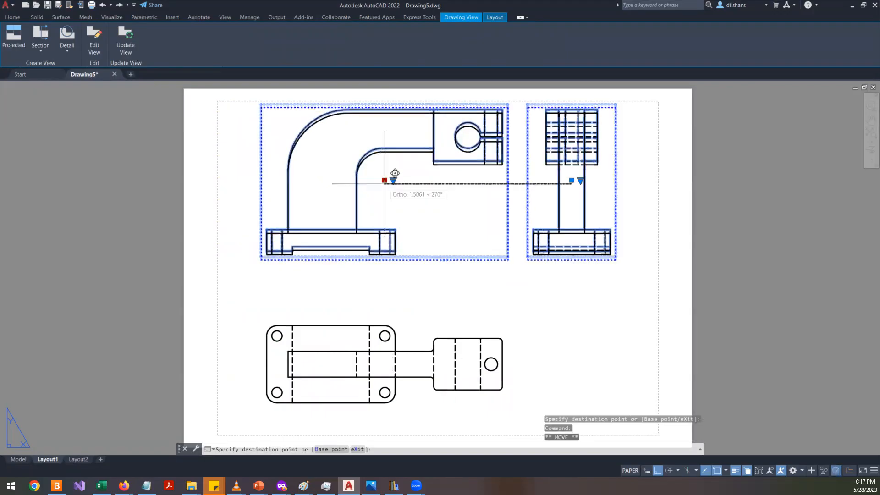
{"action": "left_click", "coordinate": [384, 200]}
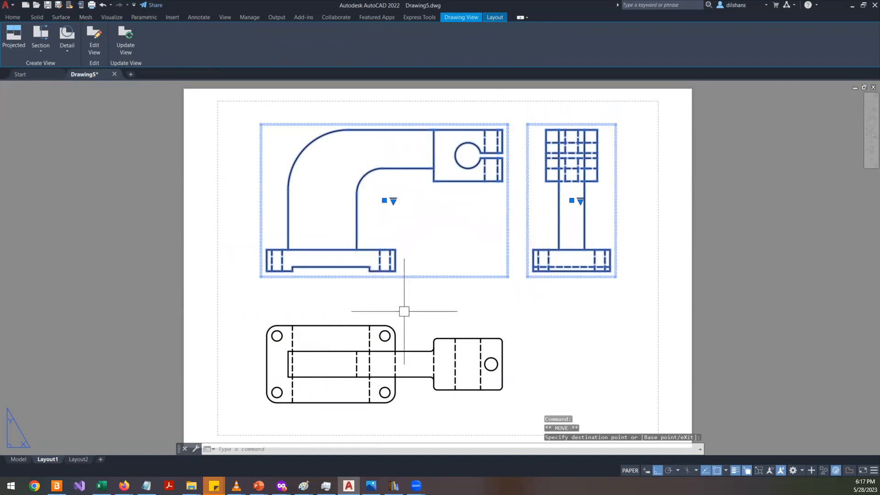
{"action": "key", "text": "Escape"}
{"action": "key", "text": "Escape"}
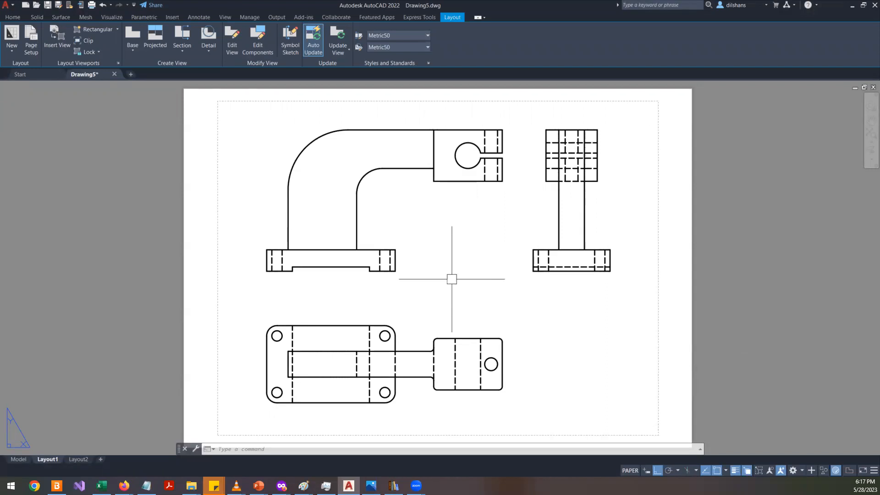
- Zoom in and out to inspect the arranged drawing views on the layout
{"action": "scroll", "coordinate": [292, 375], "scroll_direction": "down", "scroll_amount": 2}
{"action": "scroll", "coordinate": [290, 413], "scroll_direction": "up", "scroll_amount": 3}
{"action": "scroll", "coordinate": [220, 290], "scroll_direction": "down", "scroll_amount": 3}
{"action": "scroll", "coordinate": [301, 285], "scroll_direction": "up", "scroll_amount": 5}
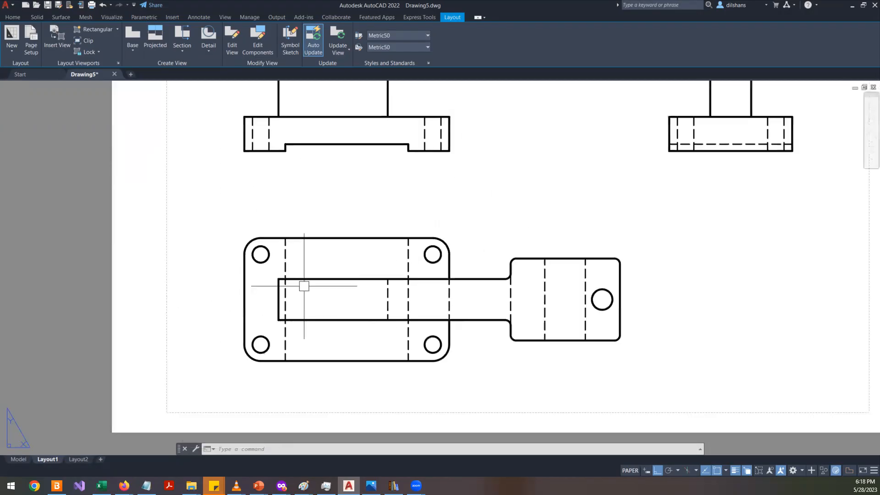
{"action": "scroll", "coordinate": [450, 183], "scroll_direction": "down", "scroll_amount": 5}
{"action": "scroll", "coordinate": [563, 197], "scroll_direction": "up", "scroll_amount": 2}
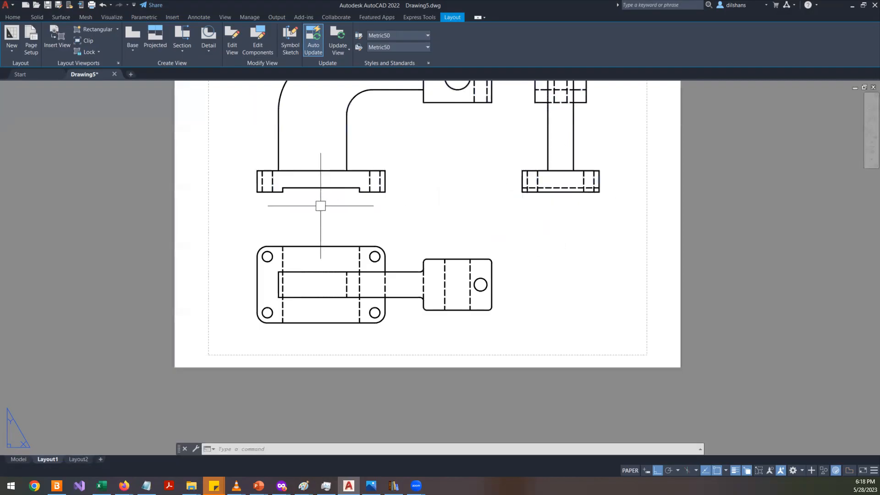
{"action": "scroll", "coordinate": [355, 193], "scroll_direction": "down", "scroll_amount": 3}
{"action": "scroll", "coordinate": [355, 192], "scroll_direction": "up", "scroll_amount": 3}
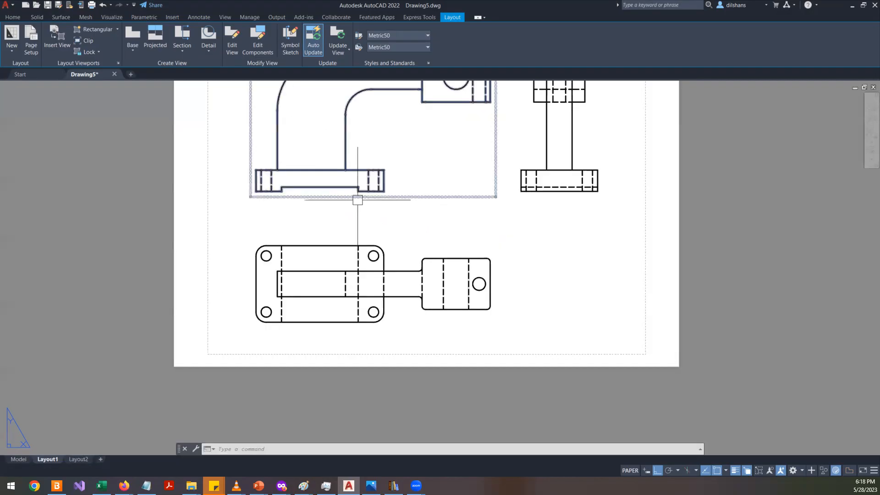
{"action": "scroll", "coordinate": [543, 290], "scroll_direction": "down", "scroll_amount": 2}
{"action": "scroll", "coordinate": [543, 289], "scroll_direction": "up", "scroll_amount": 2}
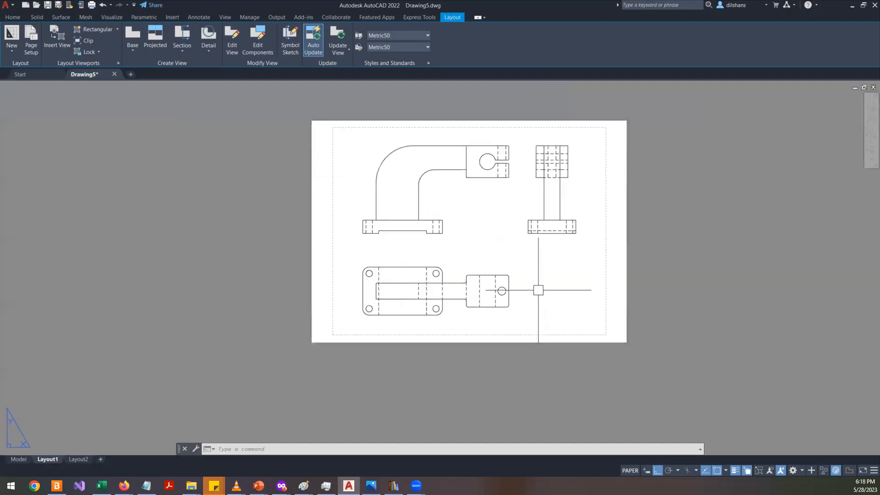
{"action": "scroll", "coordinate": [483, 225], "scroll_direction": "up", "scroll_amount": 4}
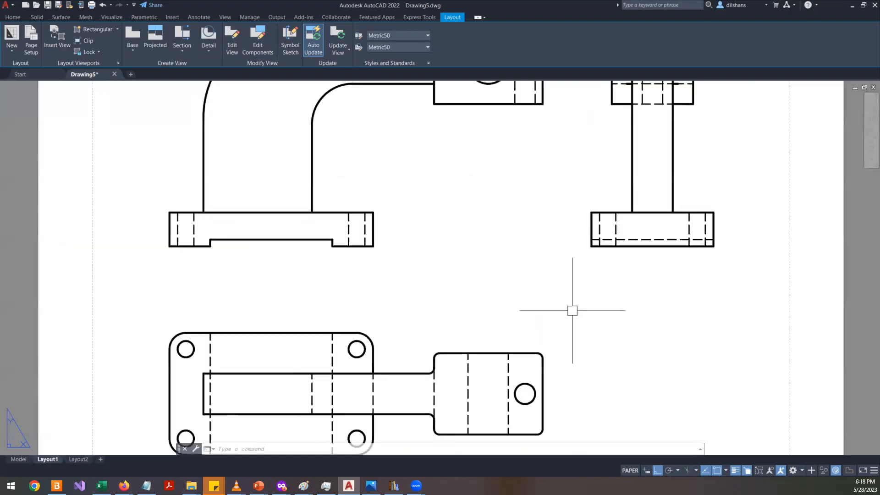
{"action": "scroll", "coordinate": [575, 326], "scroll_direction": "down", "scroll_amount": 2}
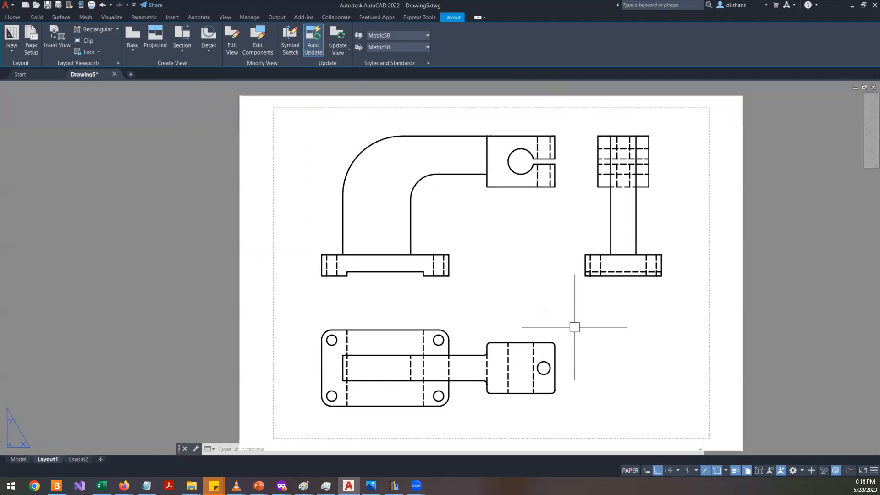
- Switch to model space to view the 3D bracket, then return to Layout1
{"action": "left_click", "coordinate": [25, 458]}
{"action": "scroll", "coordinate": [376, 298], "scroll_direction": "down", "scroll_amount": 2}
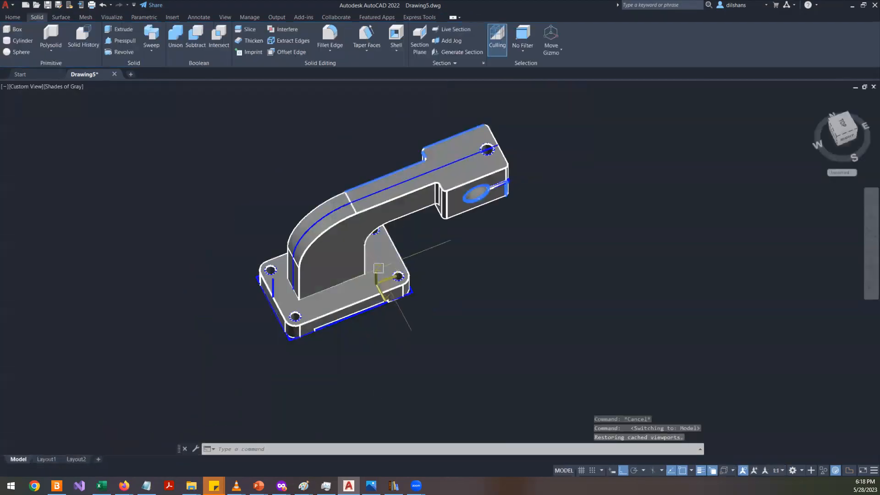
{"action": "left_click", "coordinate": [46, 458]}
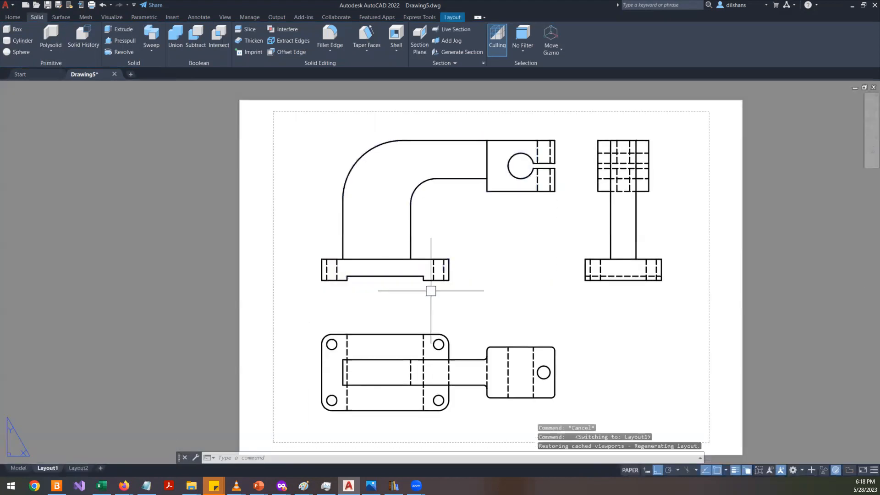